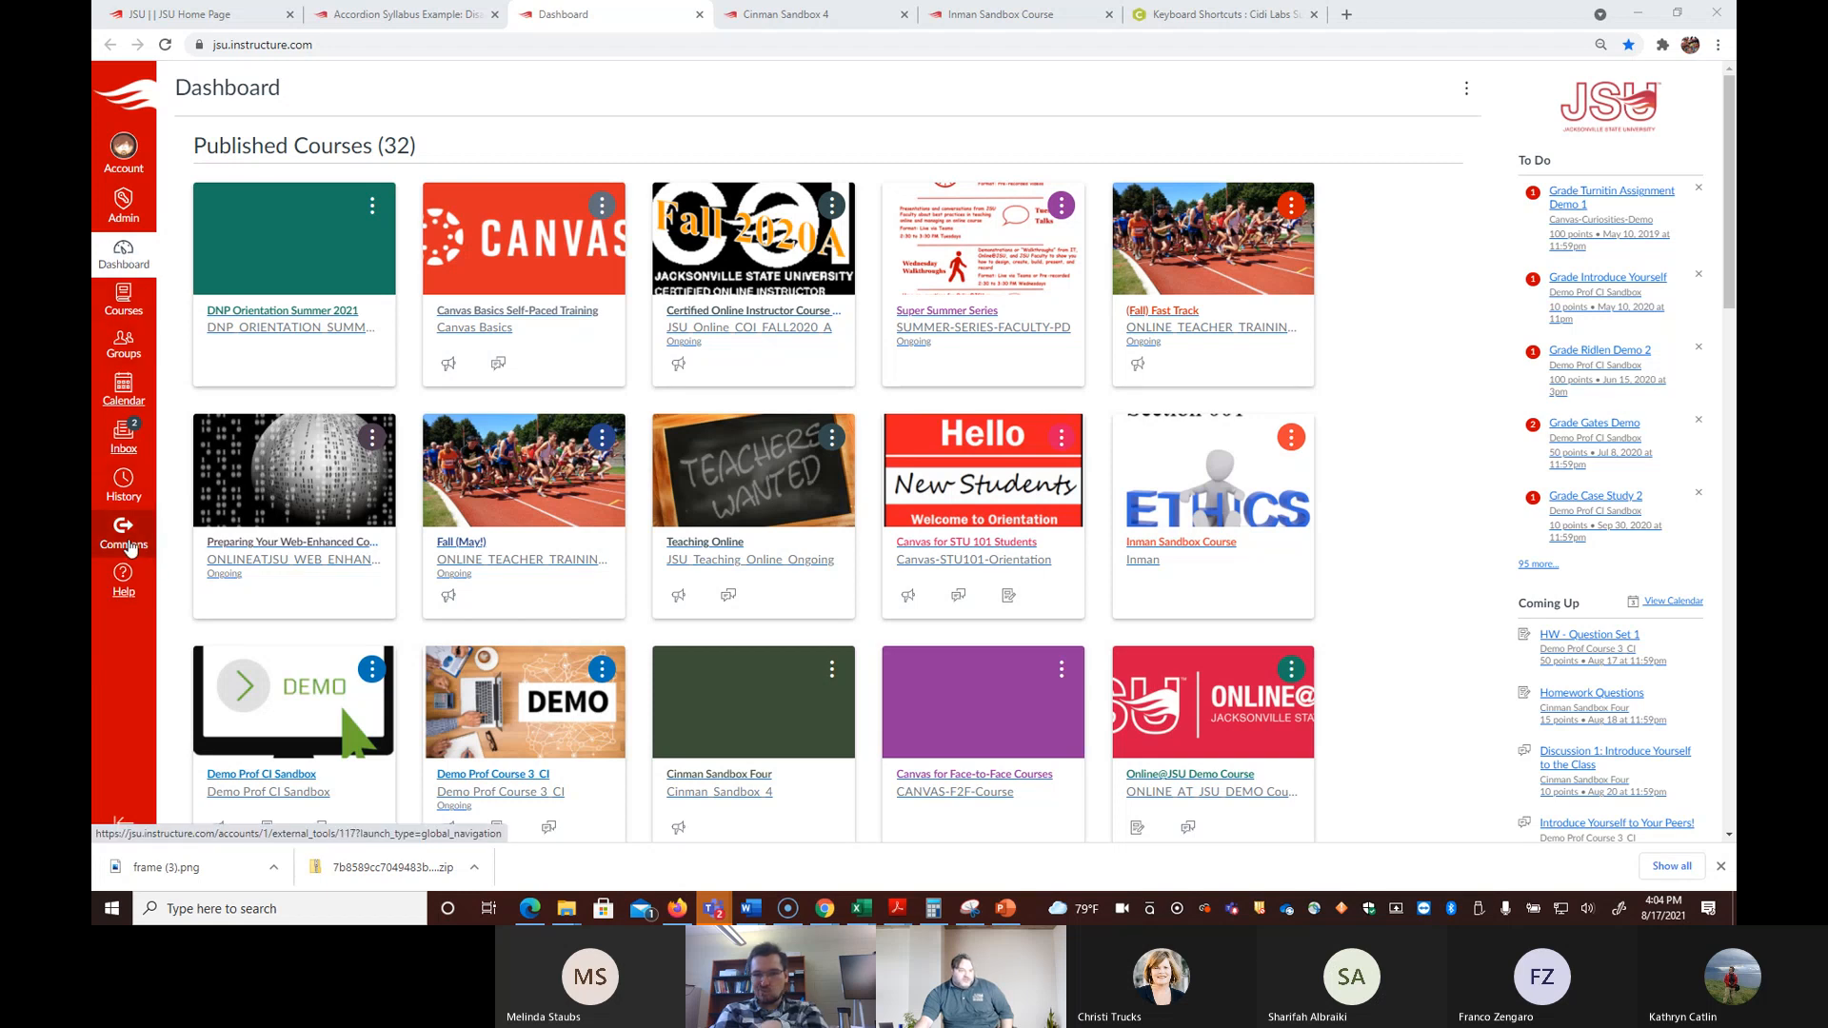
# Step: Open Commons in a new browser tab and switch to it
pyautogui.rightClick(134, 546)
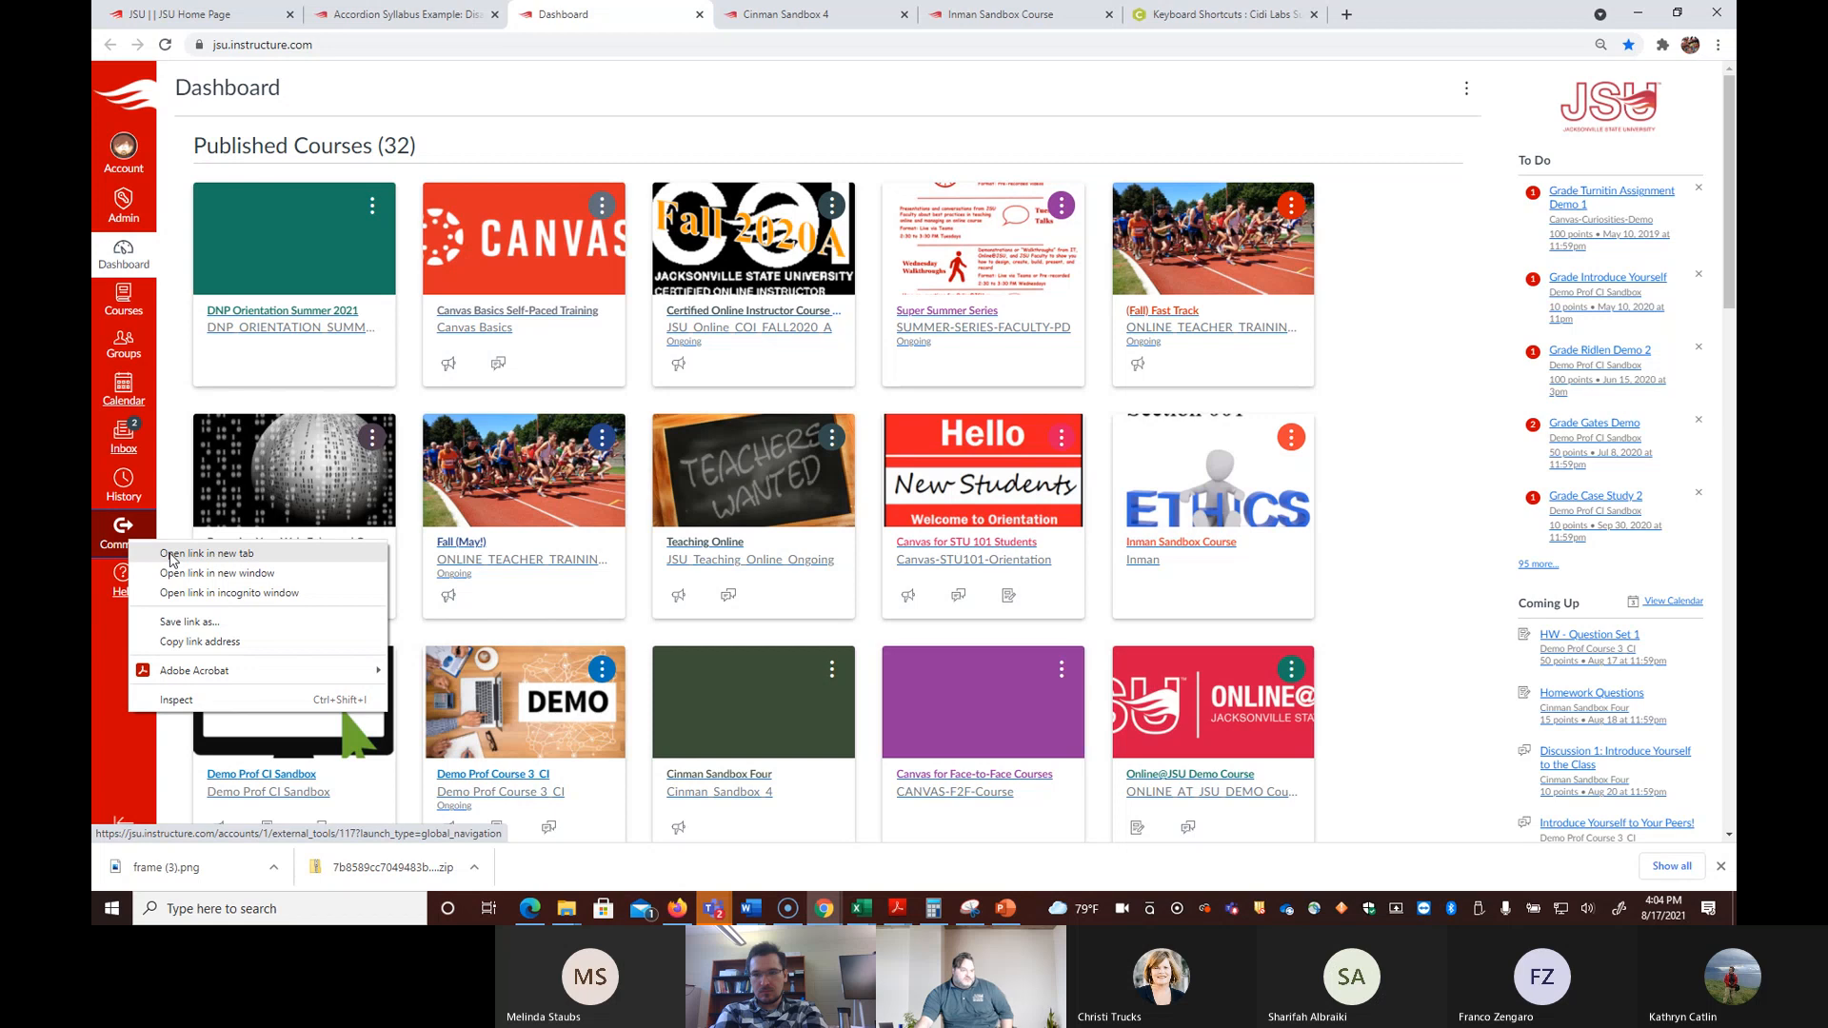
pyautogui.click(172, 556)
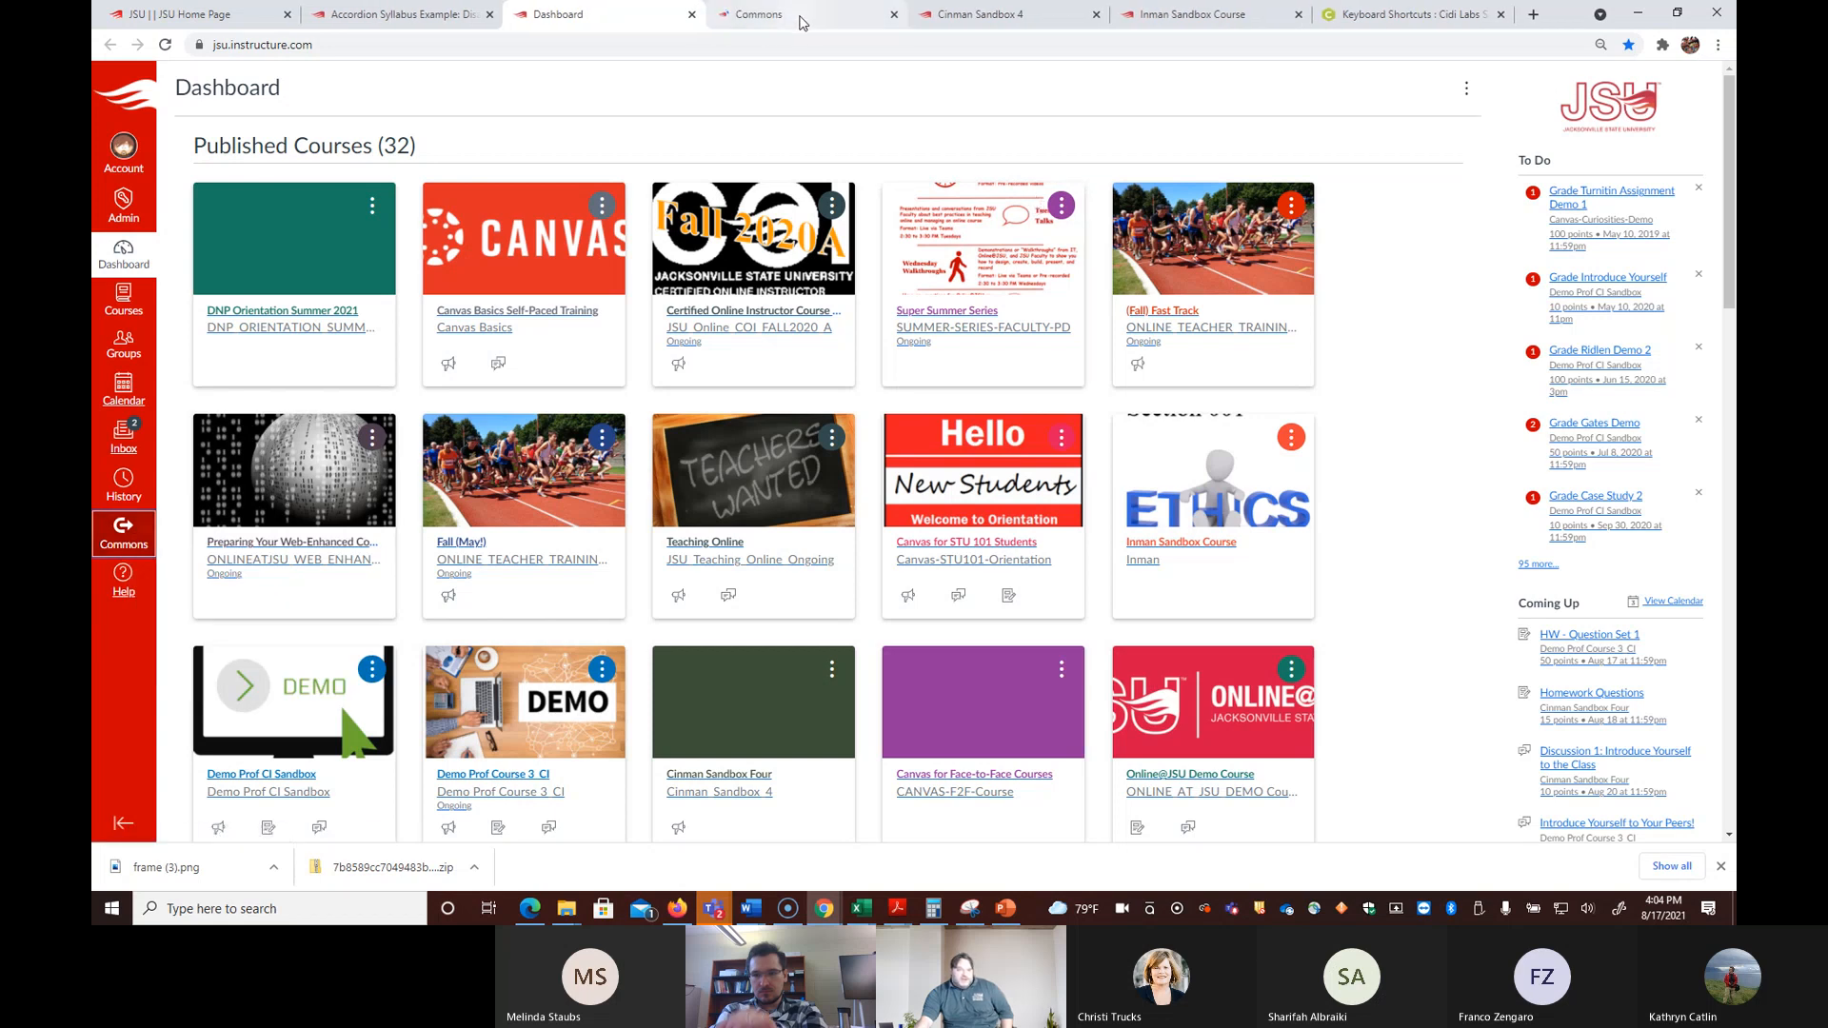
pyautogui.click(800, 19)
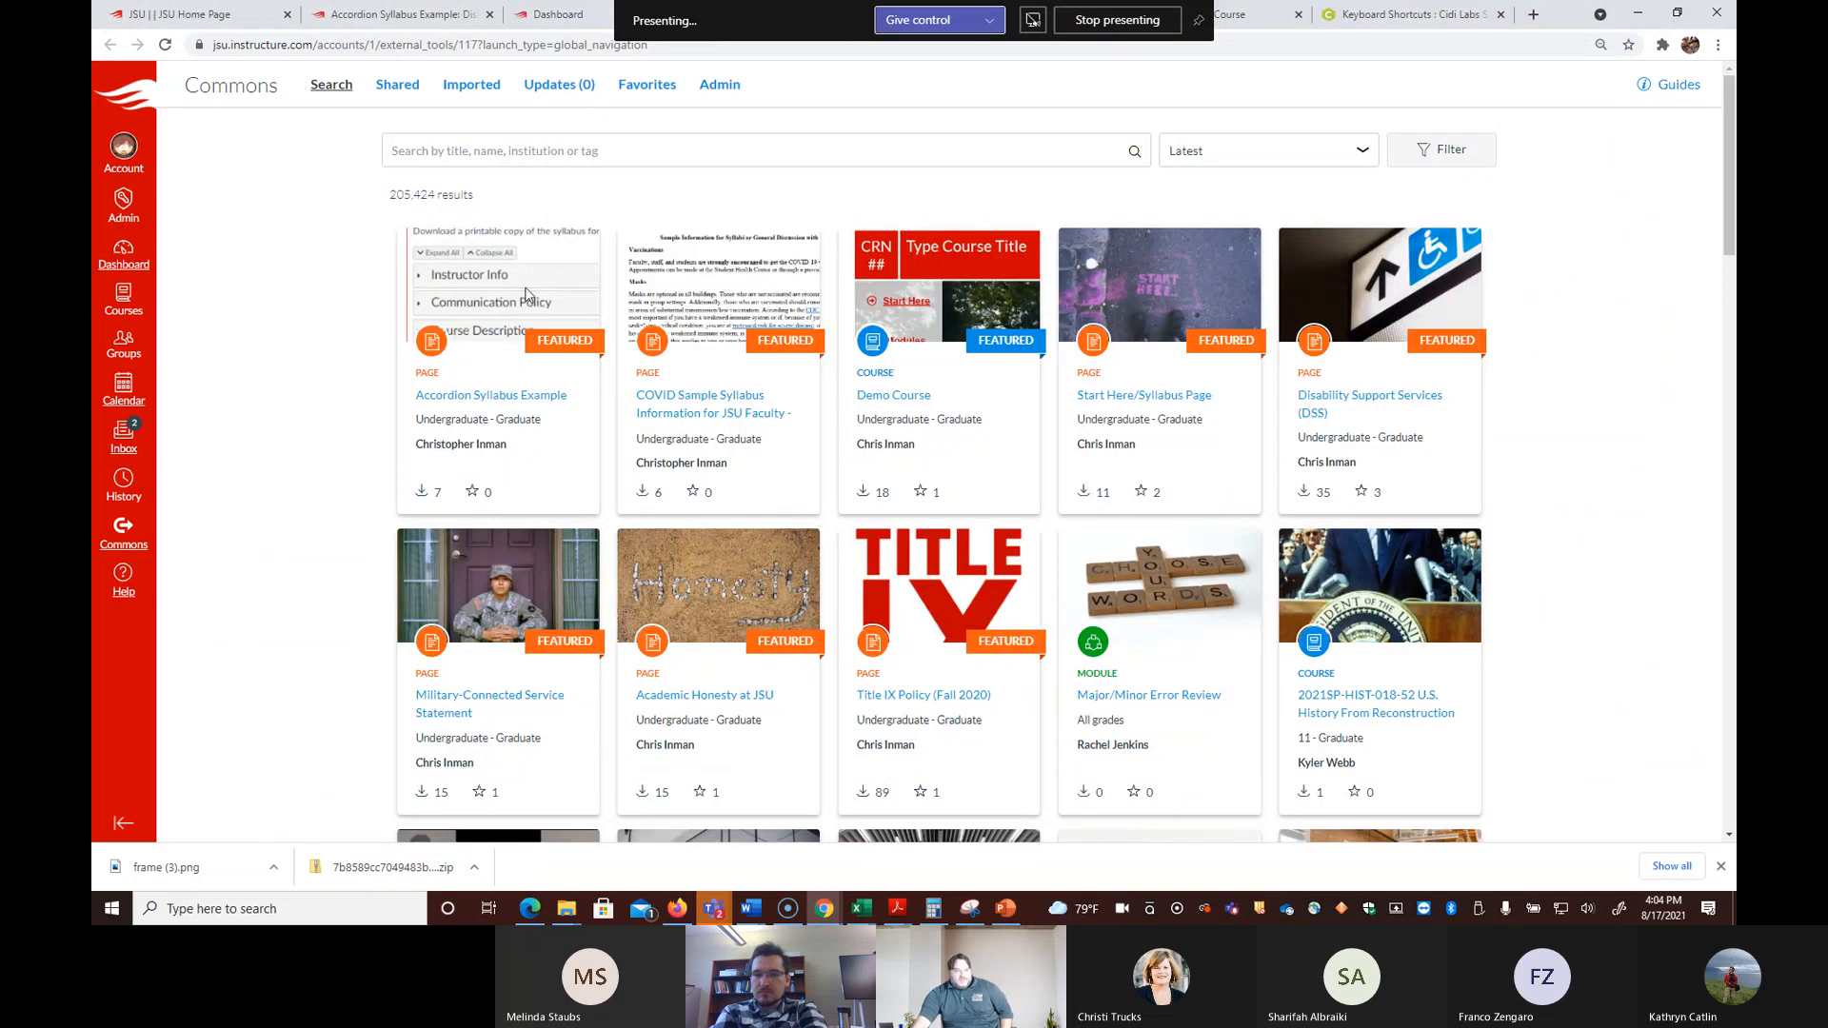
# Step: Search Commons for "accordion syllabus"
pyautogui.click(556, 154)
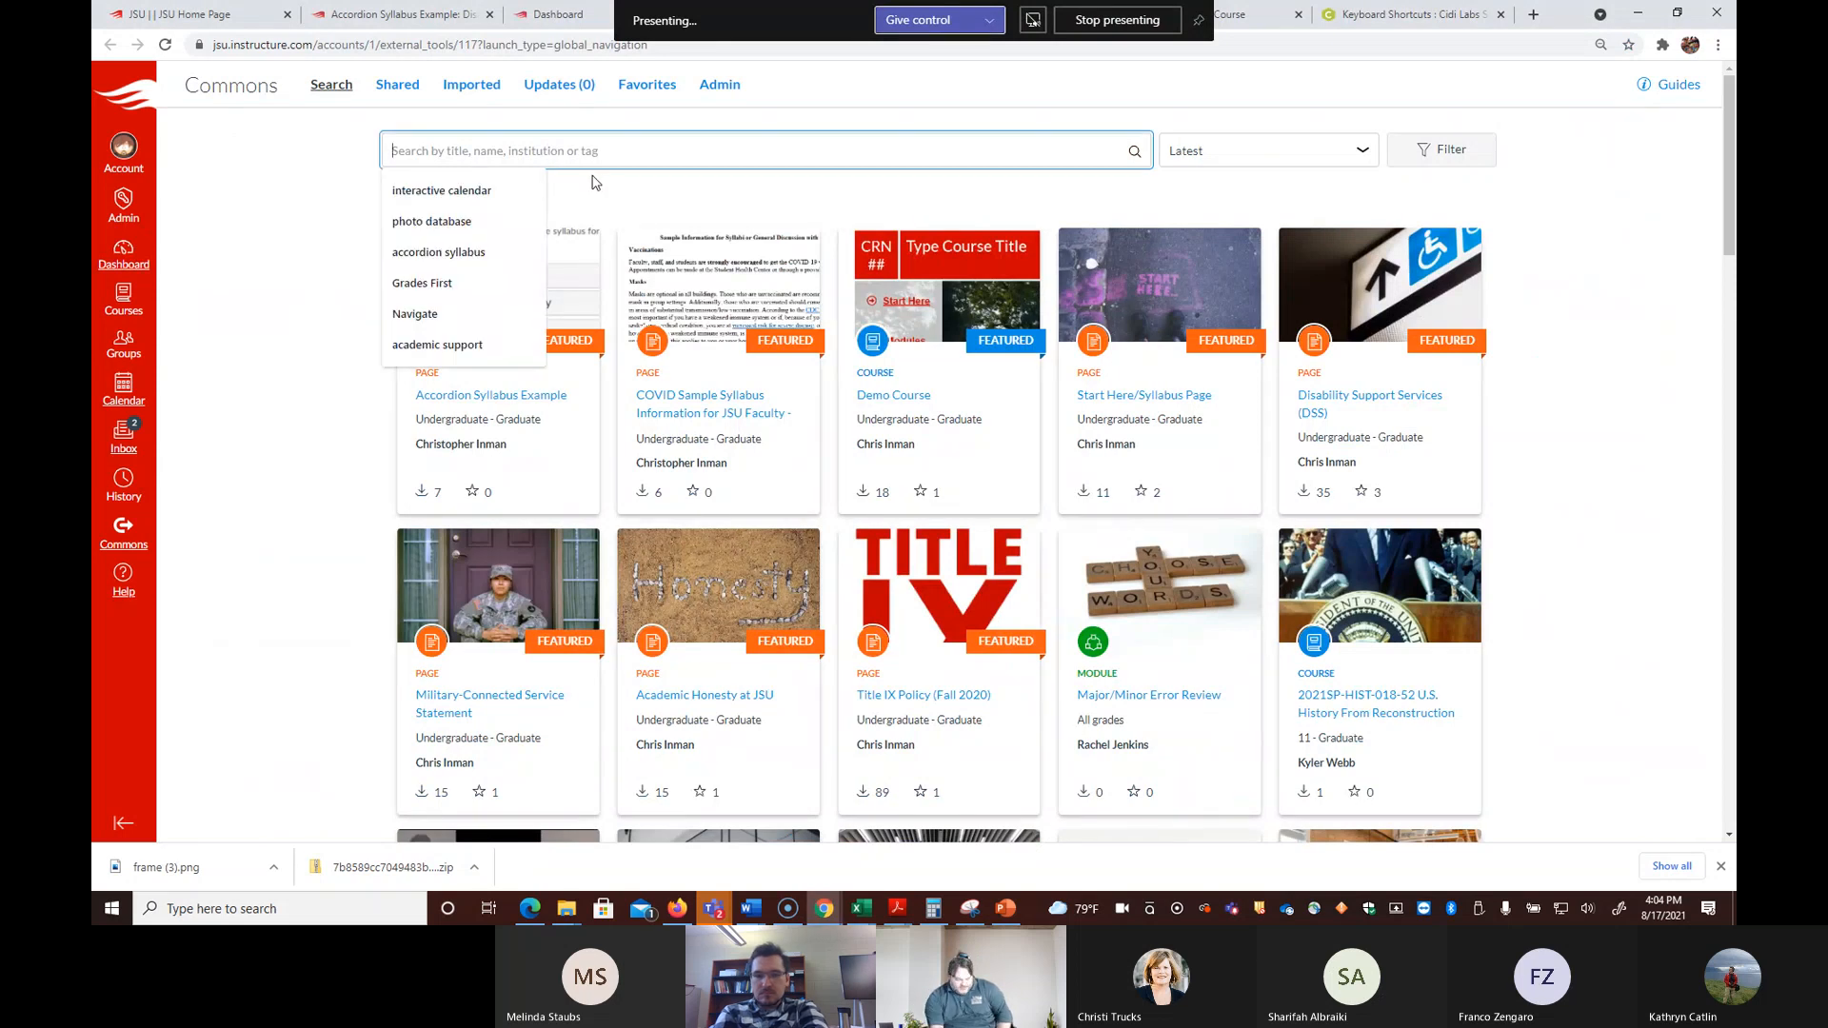
pyautogui.write('accordi')
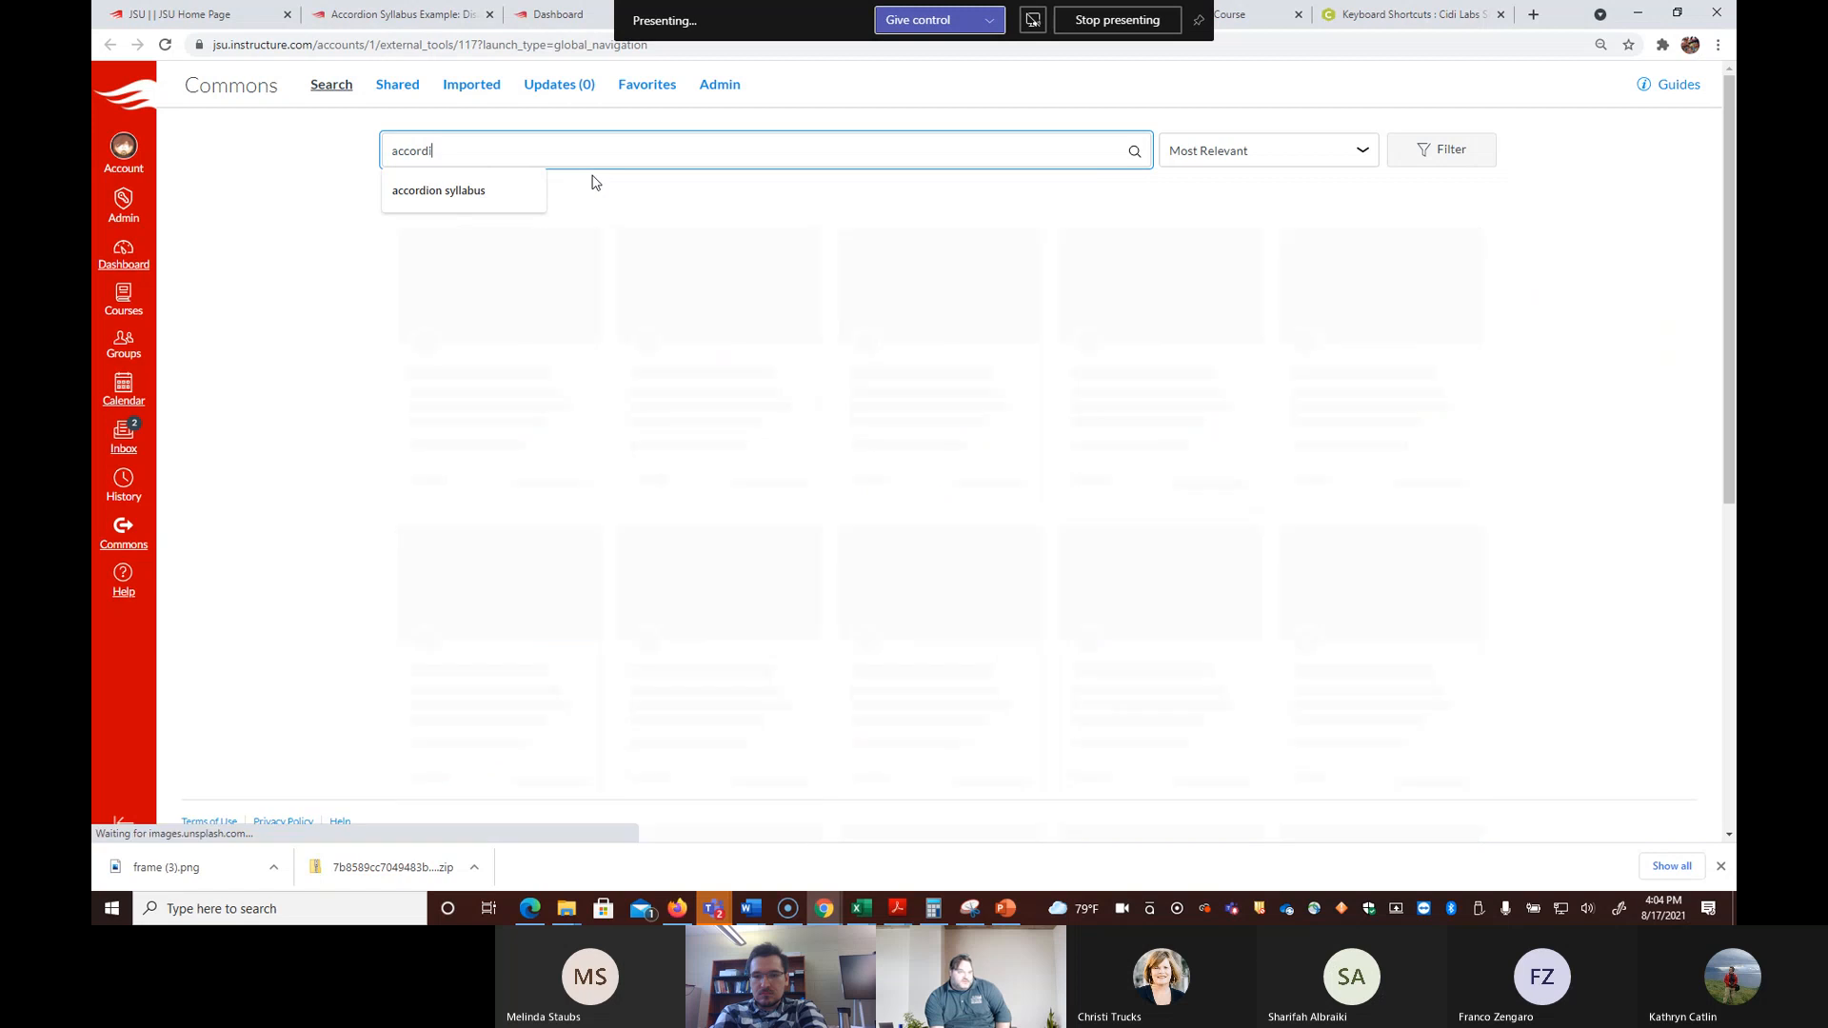
pyautogui.write('on syllabu')
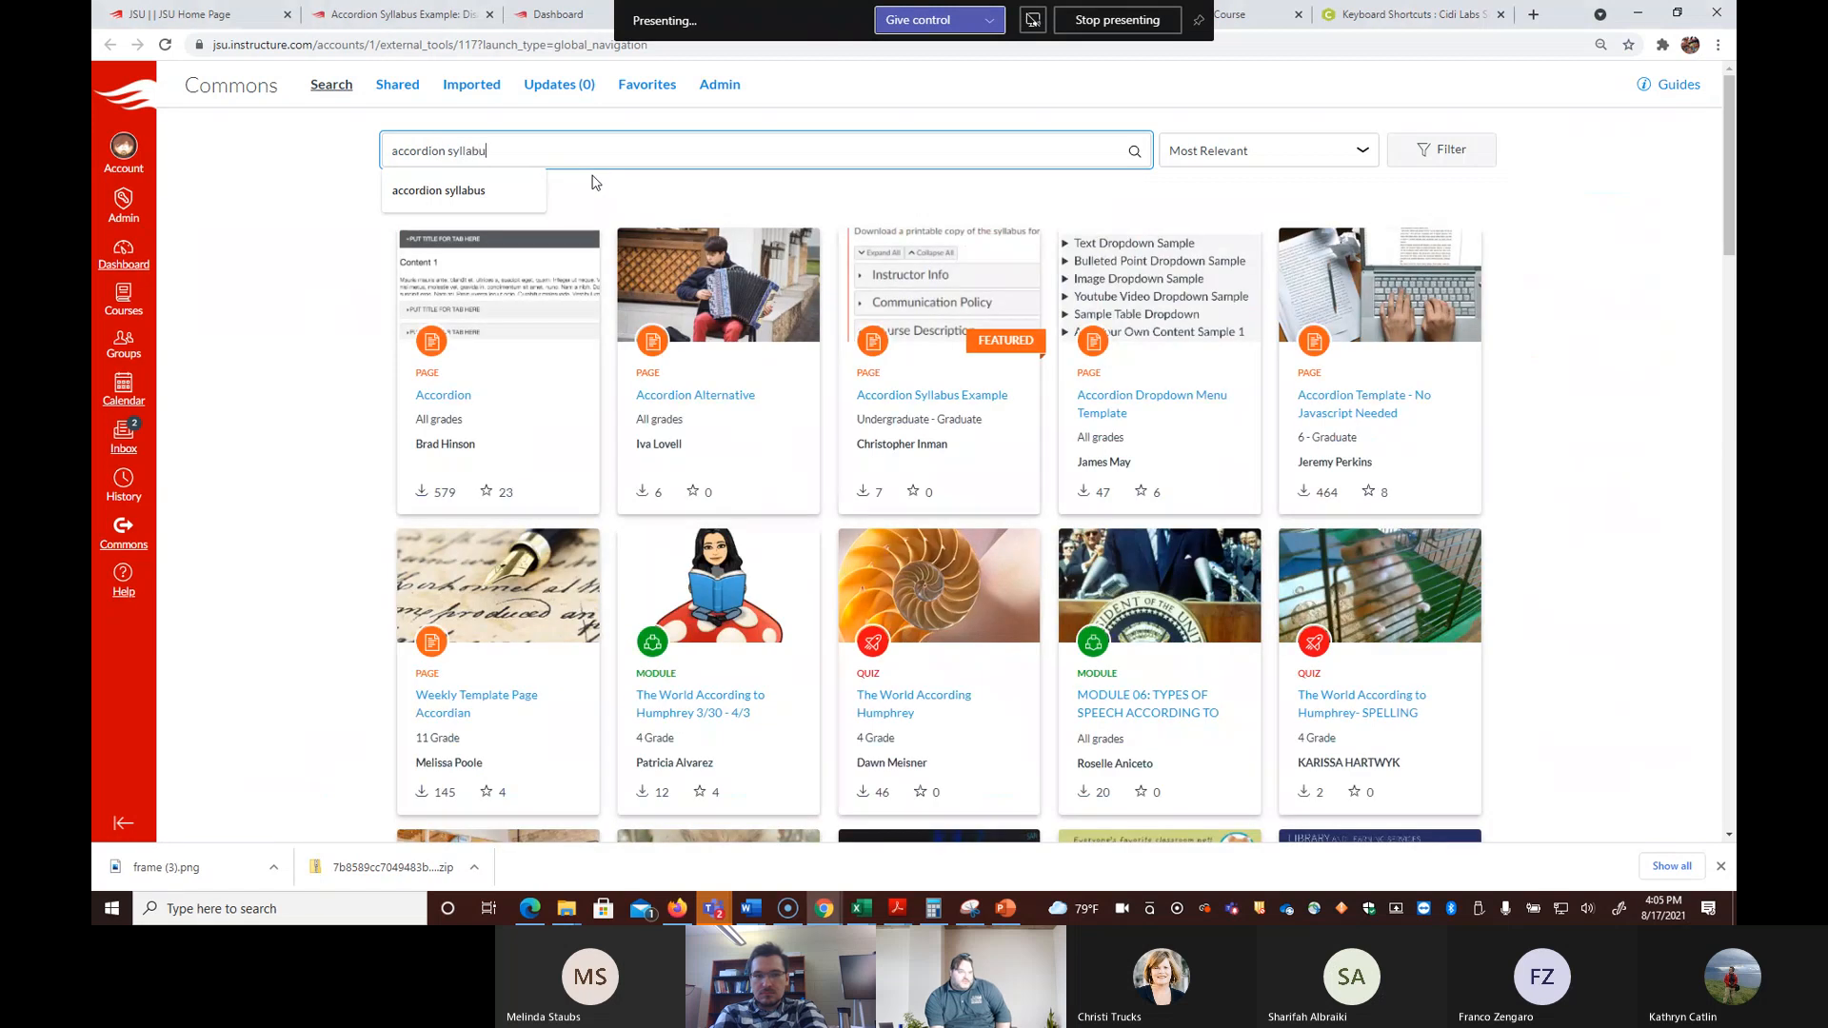
pyautogui.write('s')
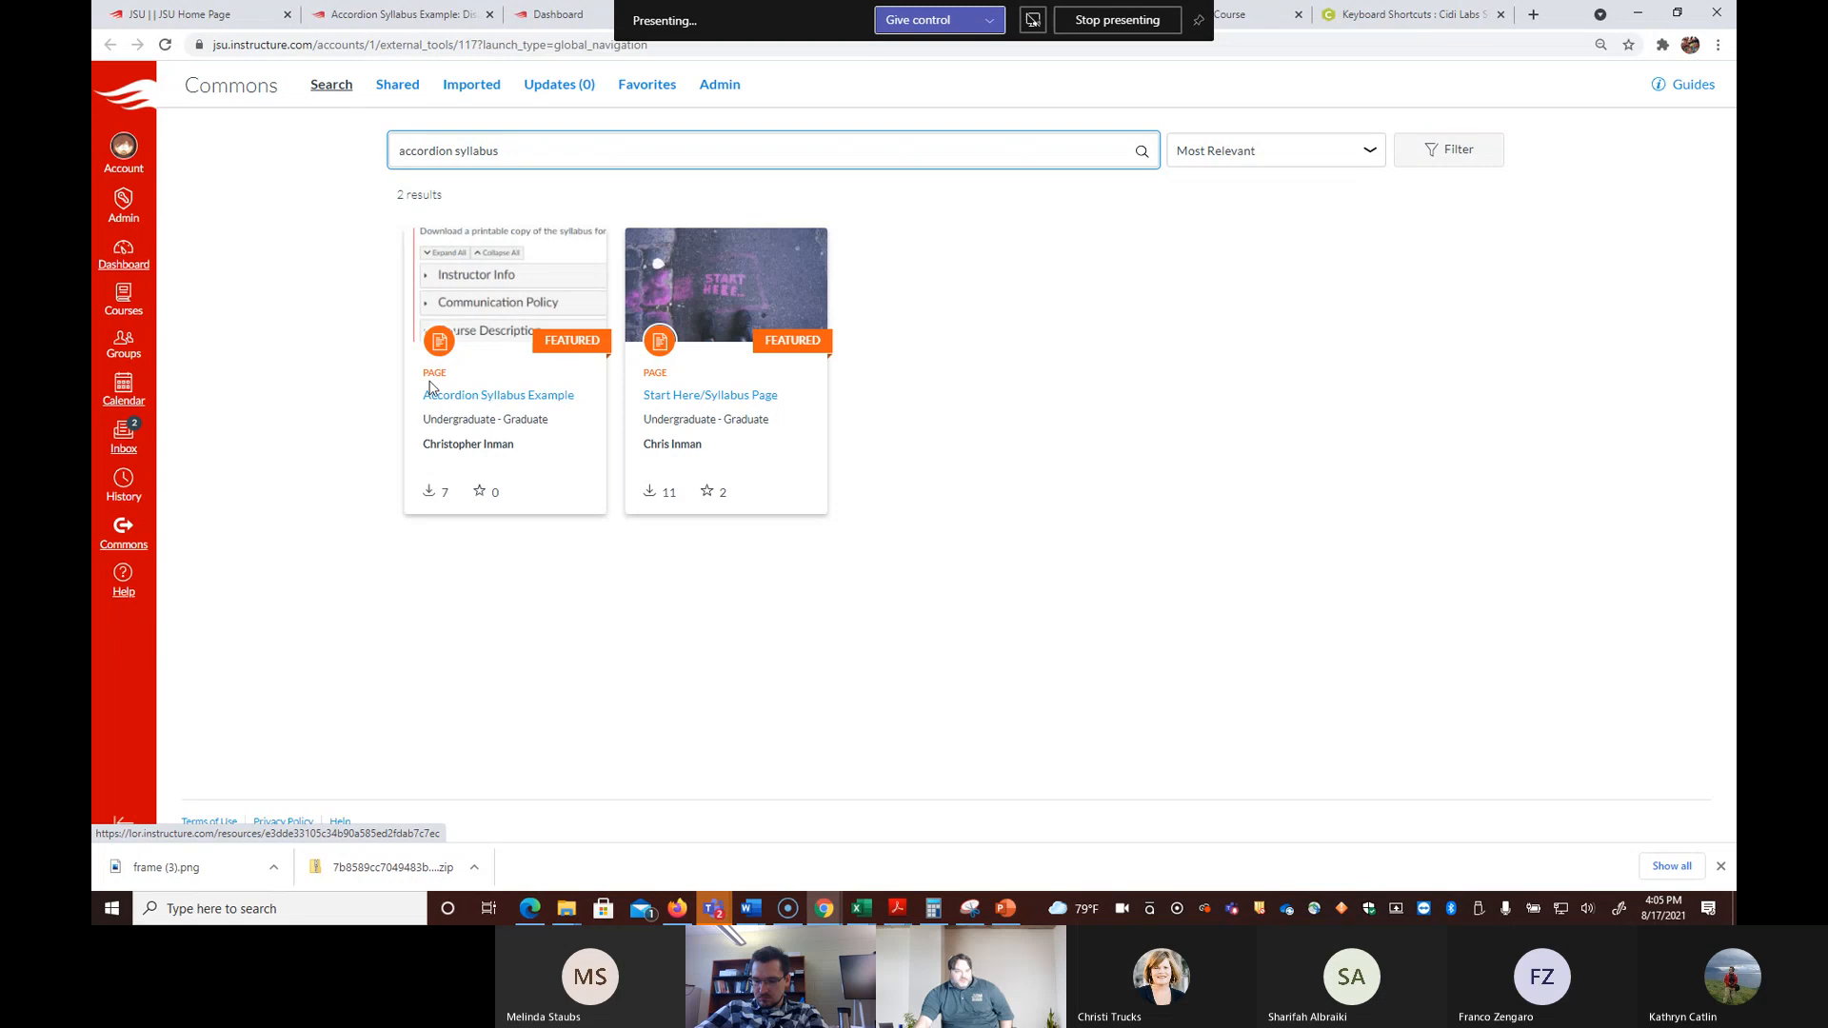
# Step: Open the Accordion Syllabus Example resource and look through its page preview
pyautogui.click(485, 397)
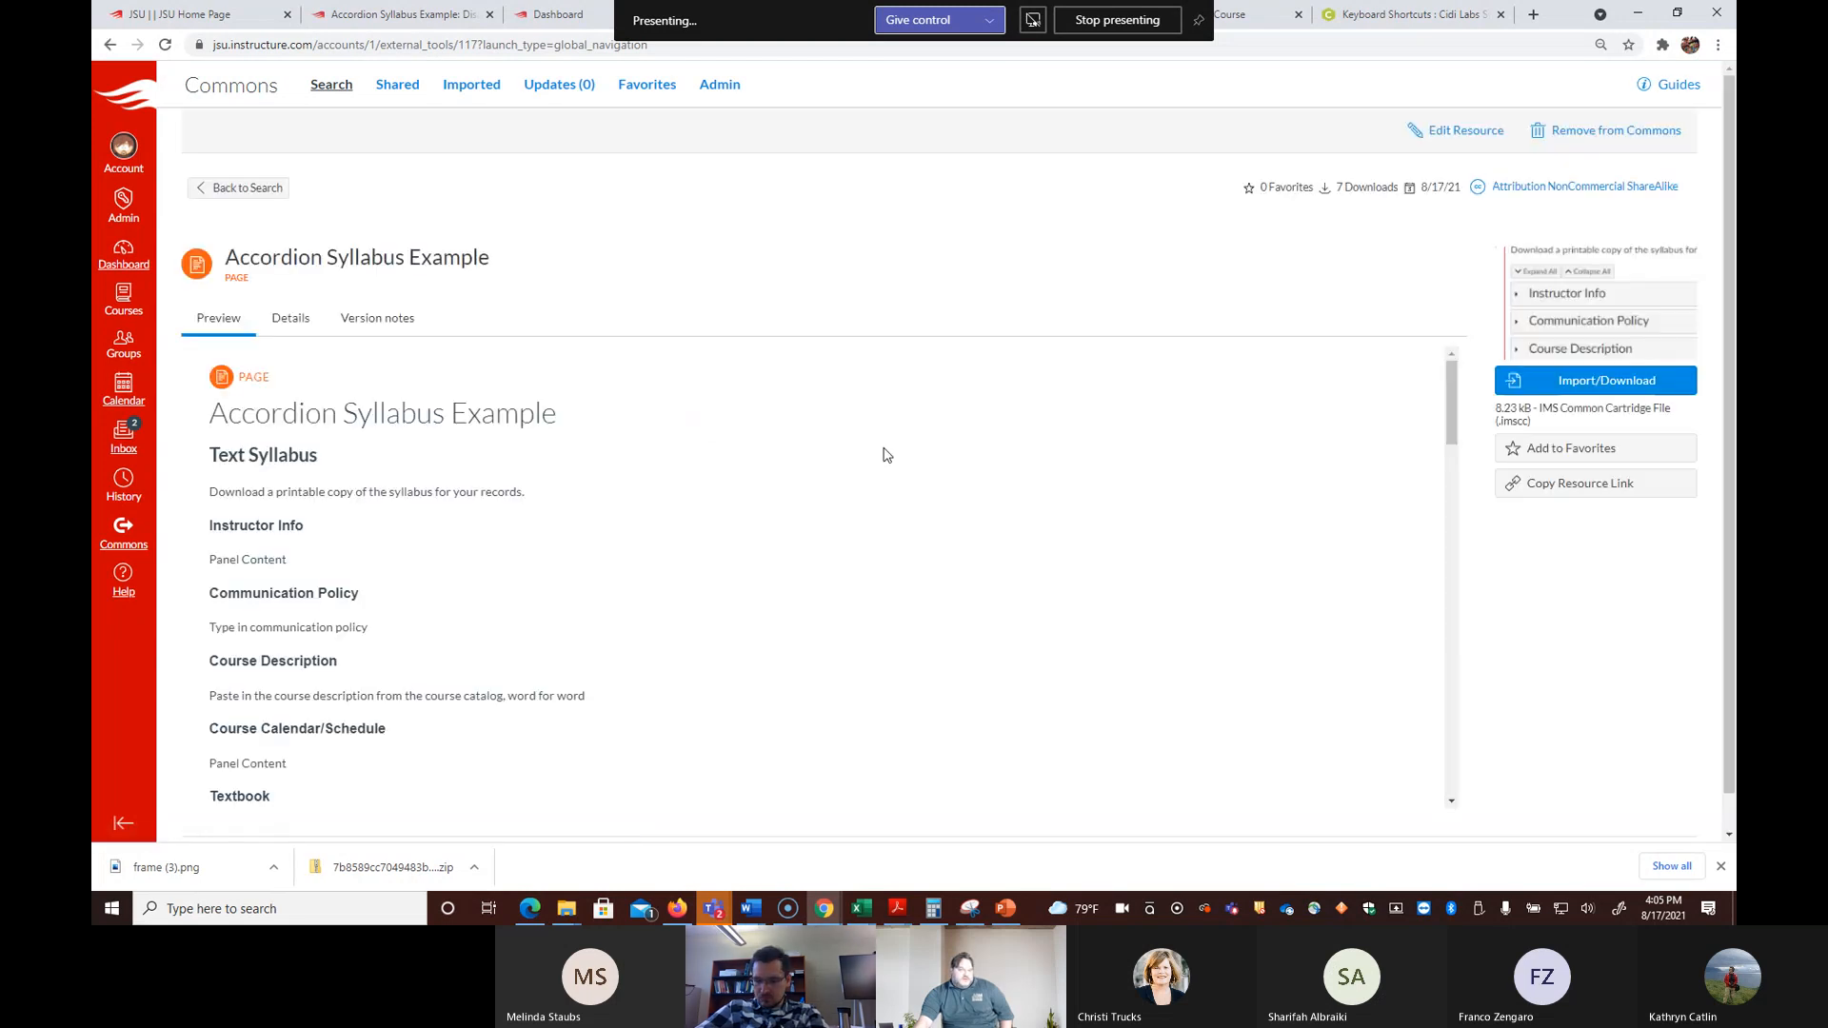
pyautogui.scroll(-2, 314, 405)
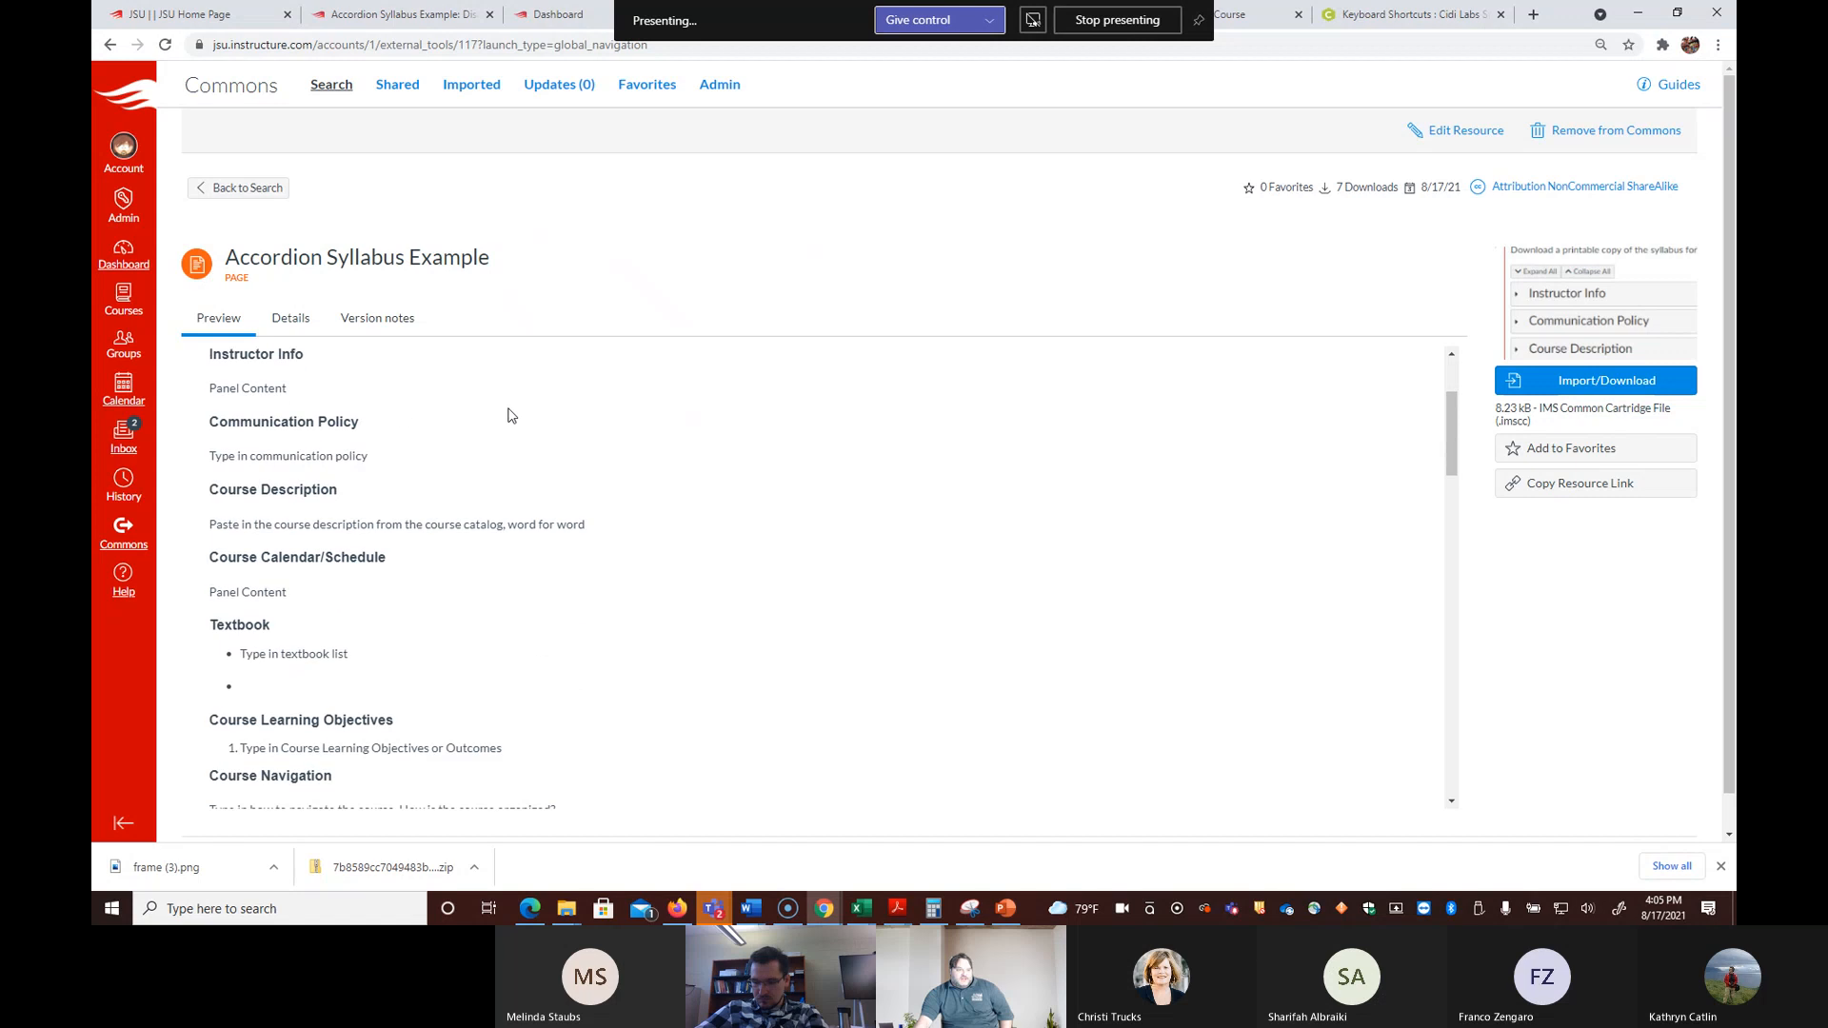
pyautogui.scroll(-3, 461, 427)
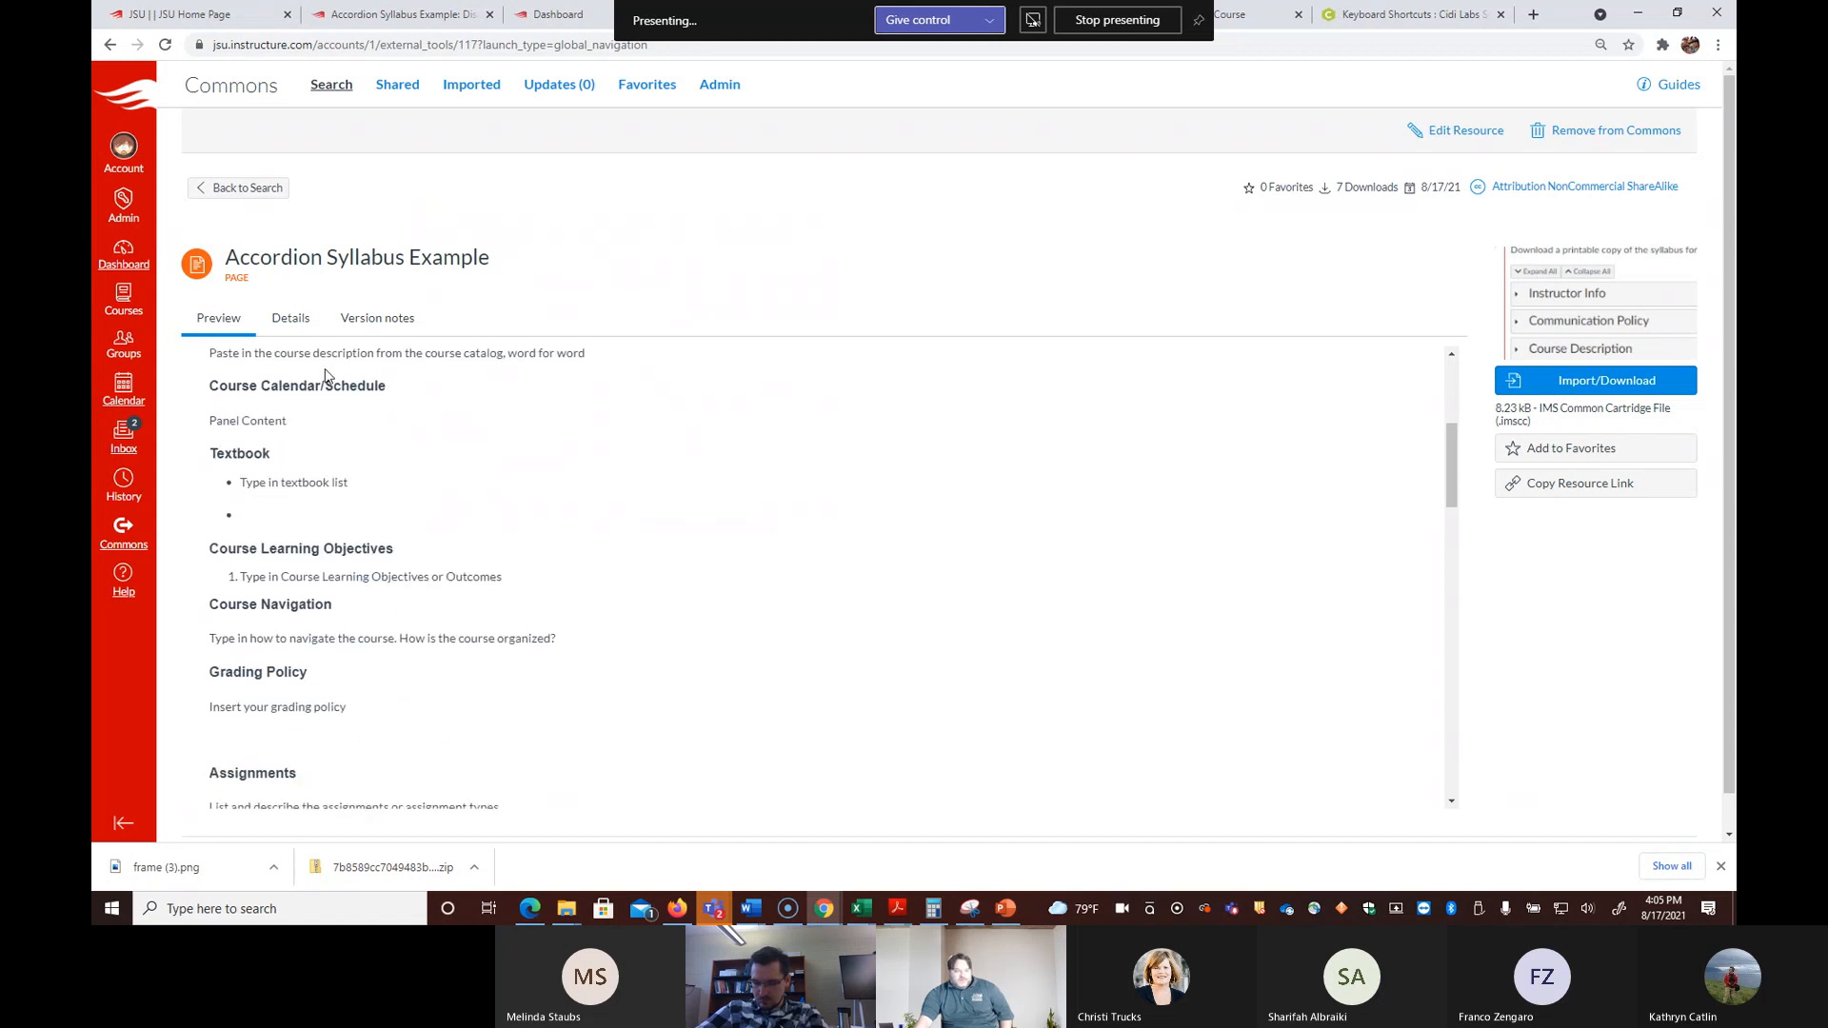
pyautogui.scroll(-1, 502, 596)
pyautogui.scroll(5, 636, 466)
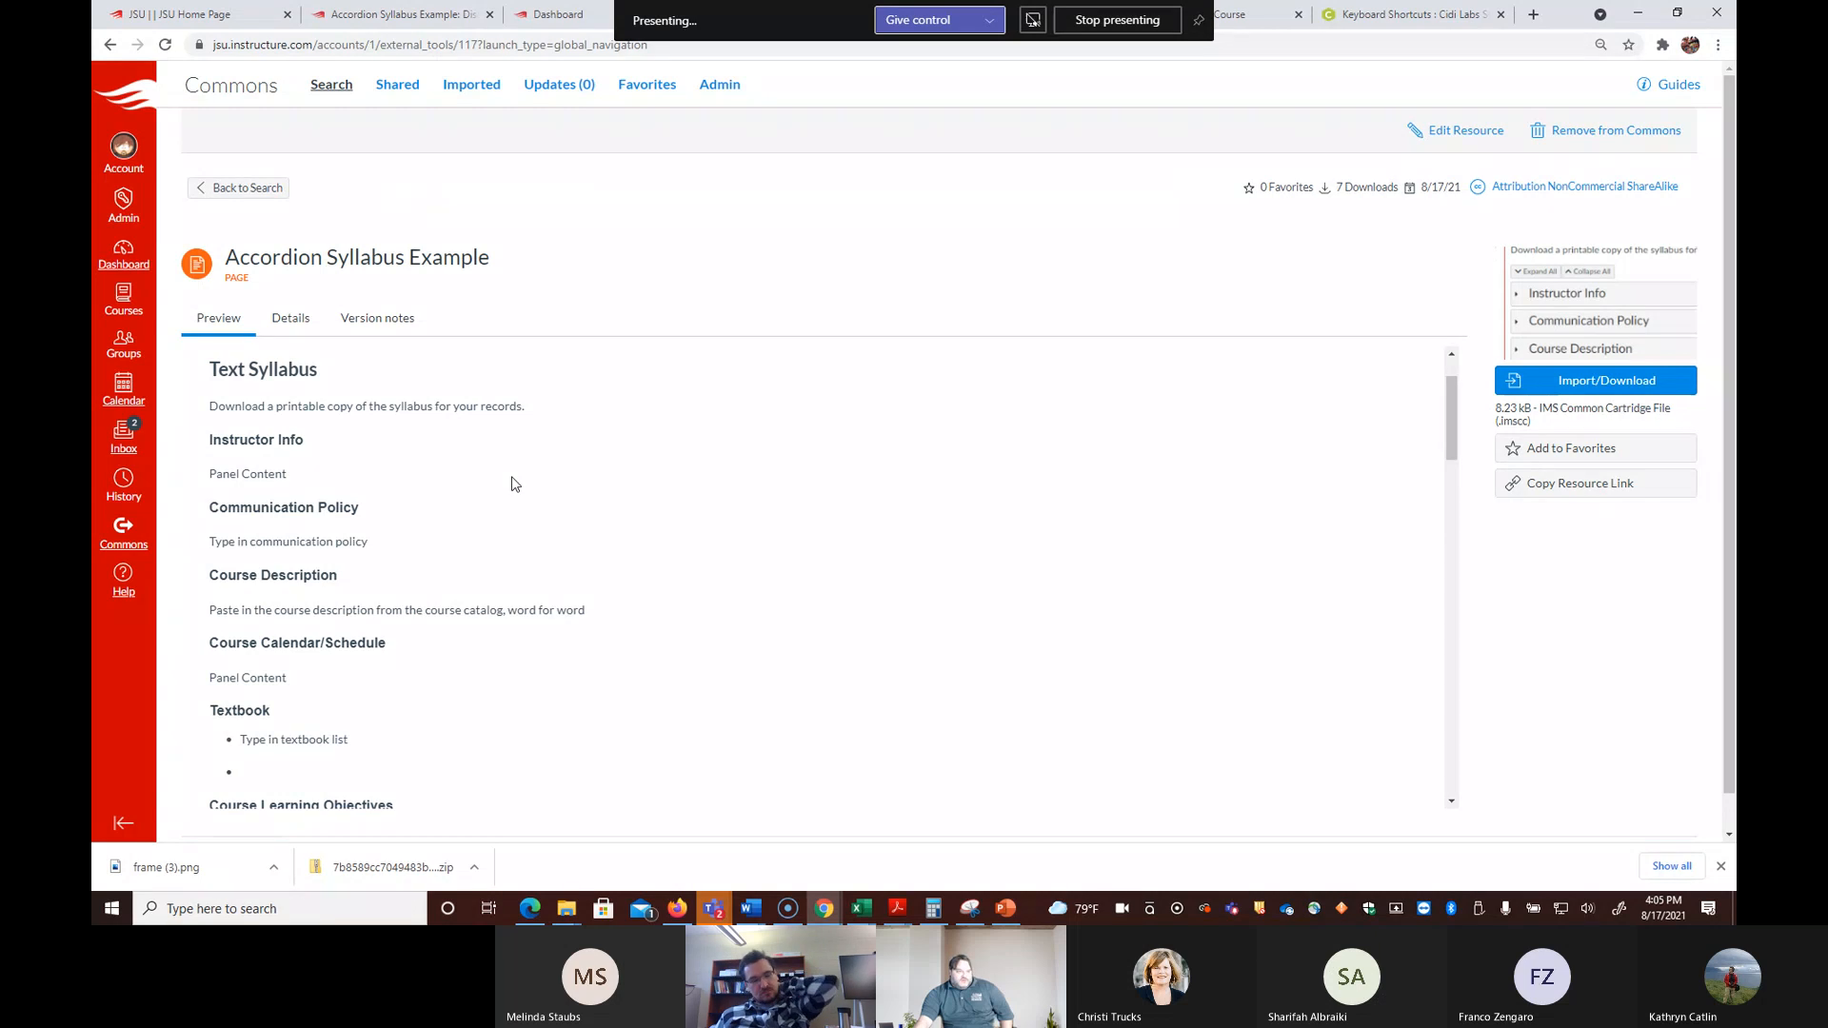
# Step: Download the Accordion Syllabus Example as a file through its import/download options, then close those options
pyautogui.click(1613, 385)
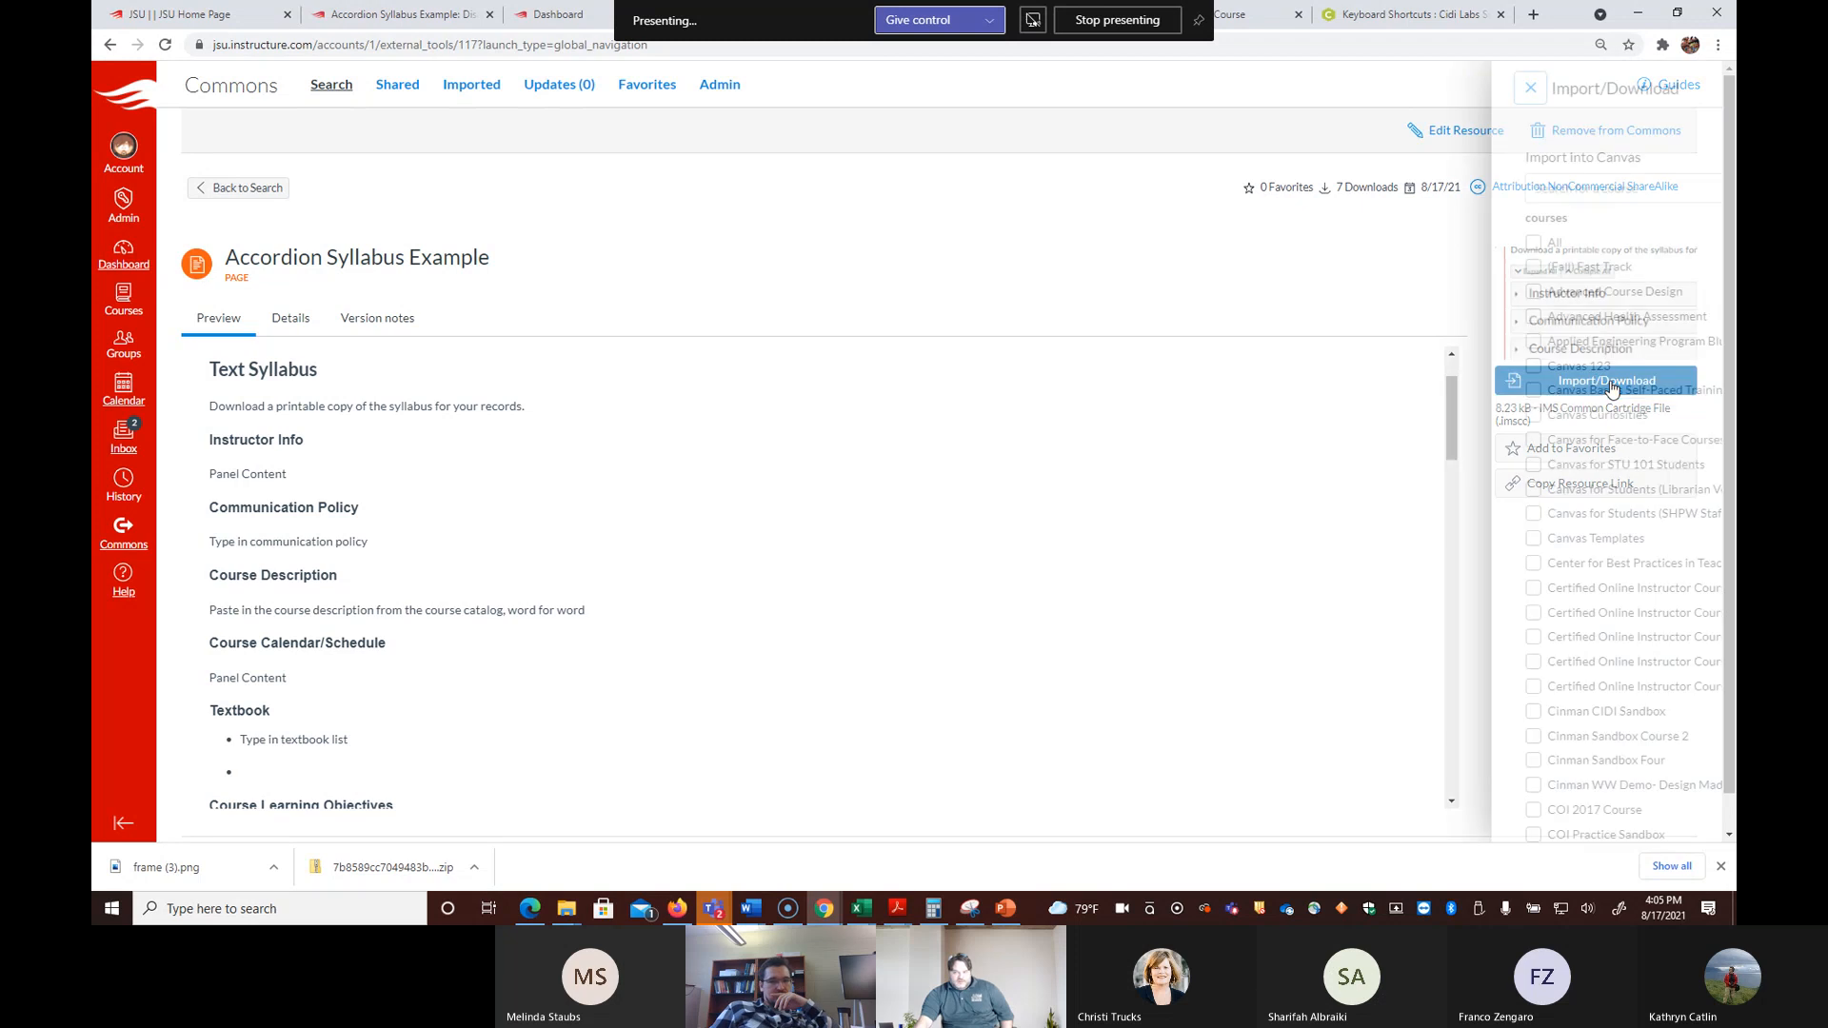
pyautogui.moveTo(1712, 215); pyautogui.dragTo(1711, 230)
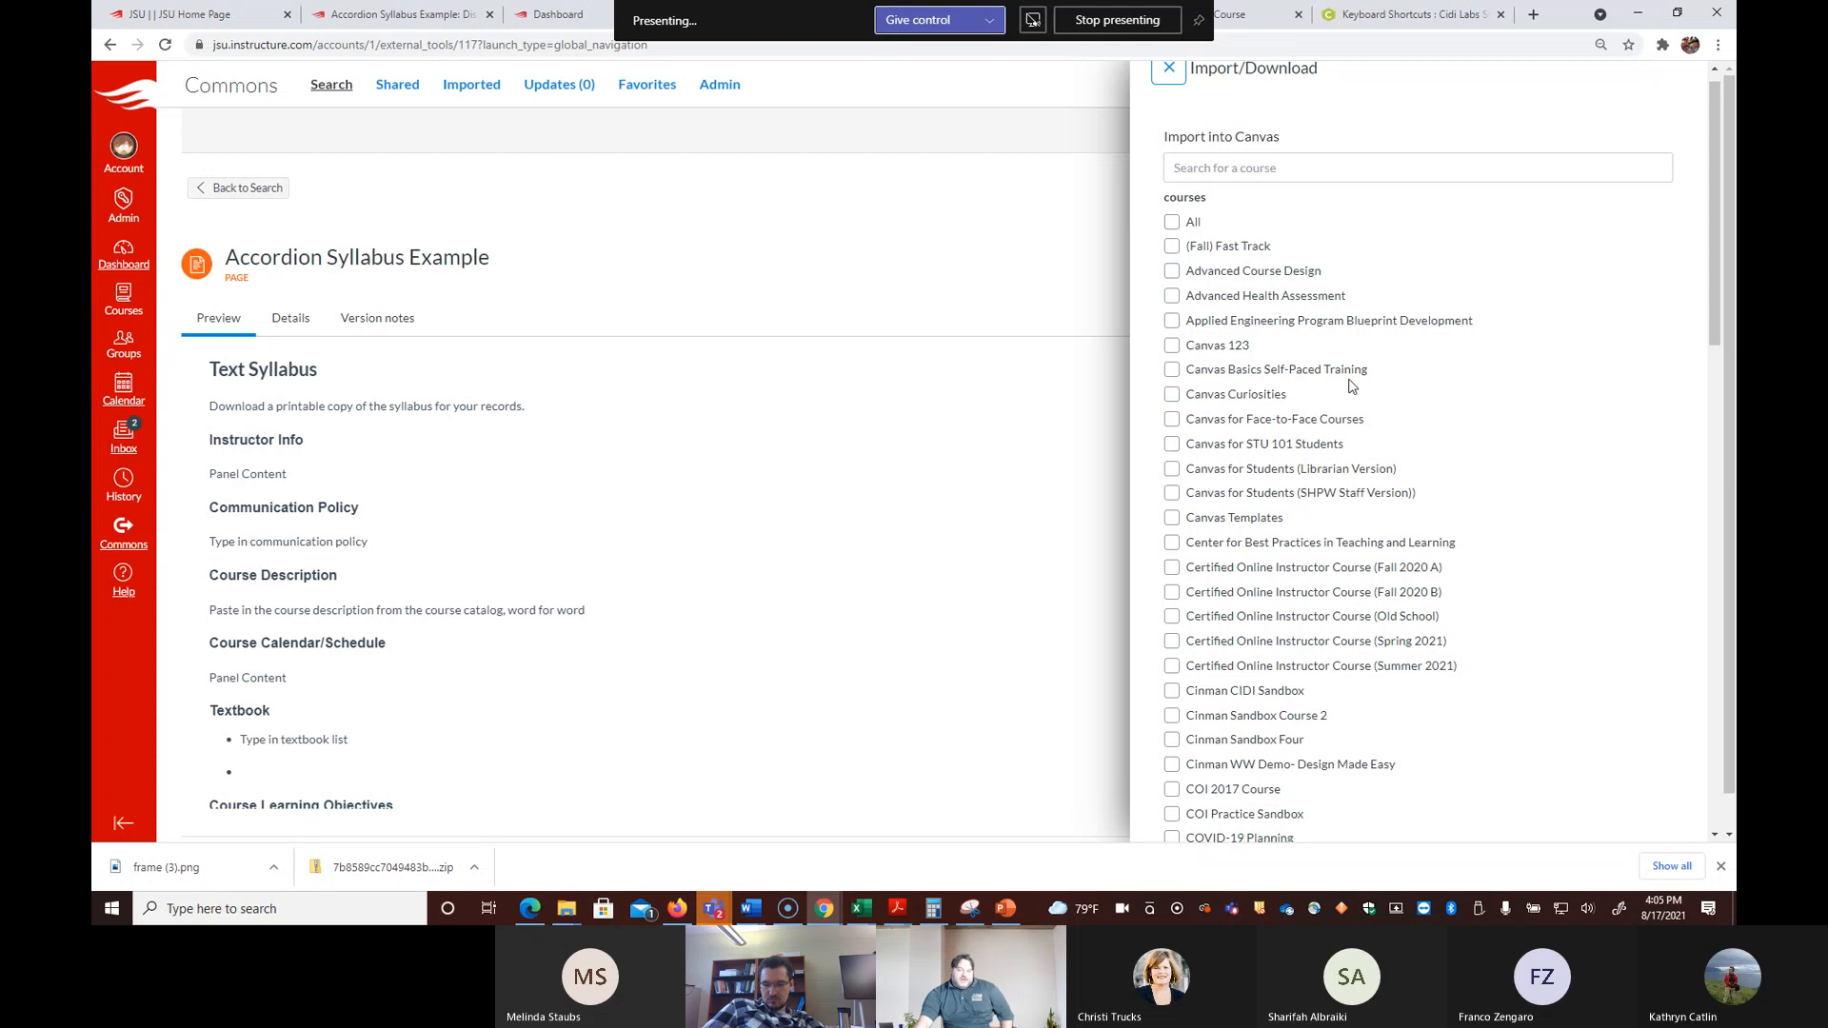
pyautogui.scroll(-2, 1428, 386)
pyautogui.scroll(-2, 1428, 386)
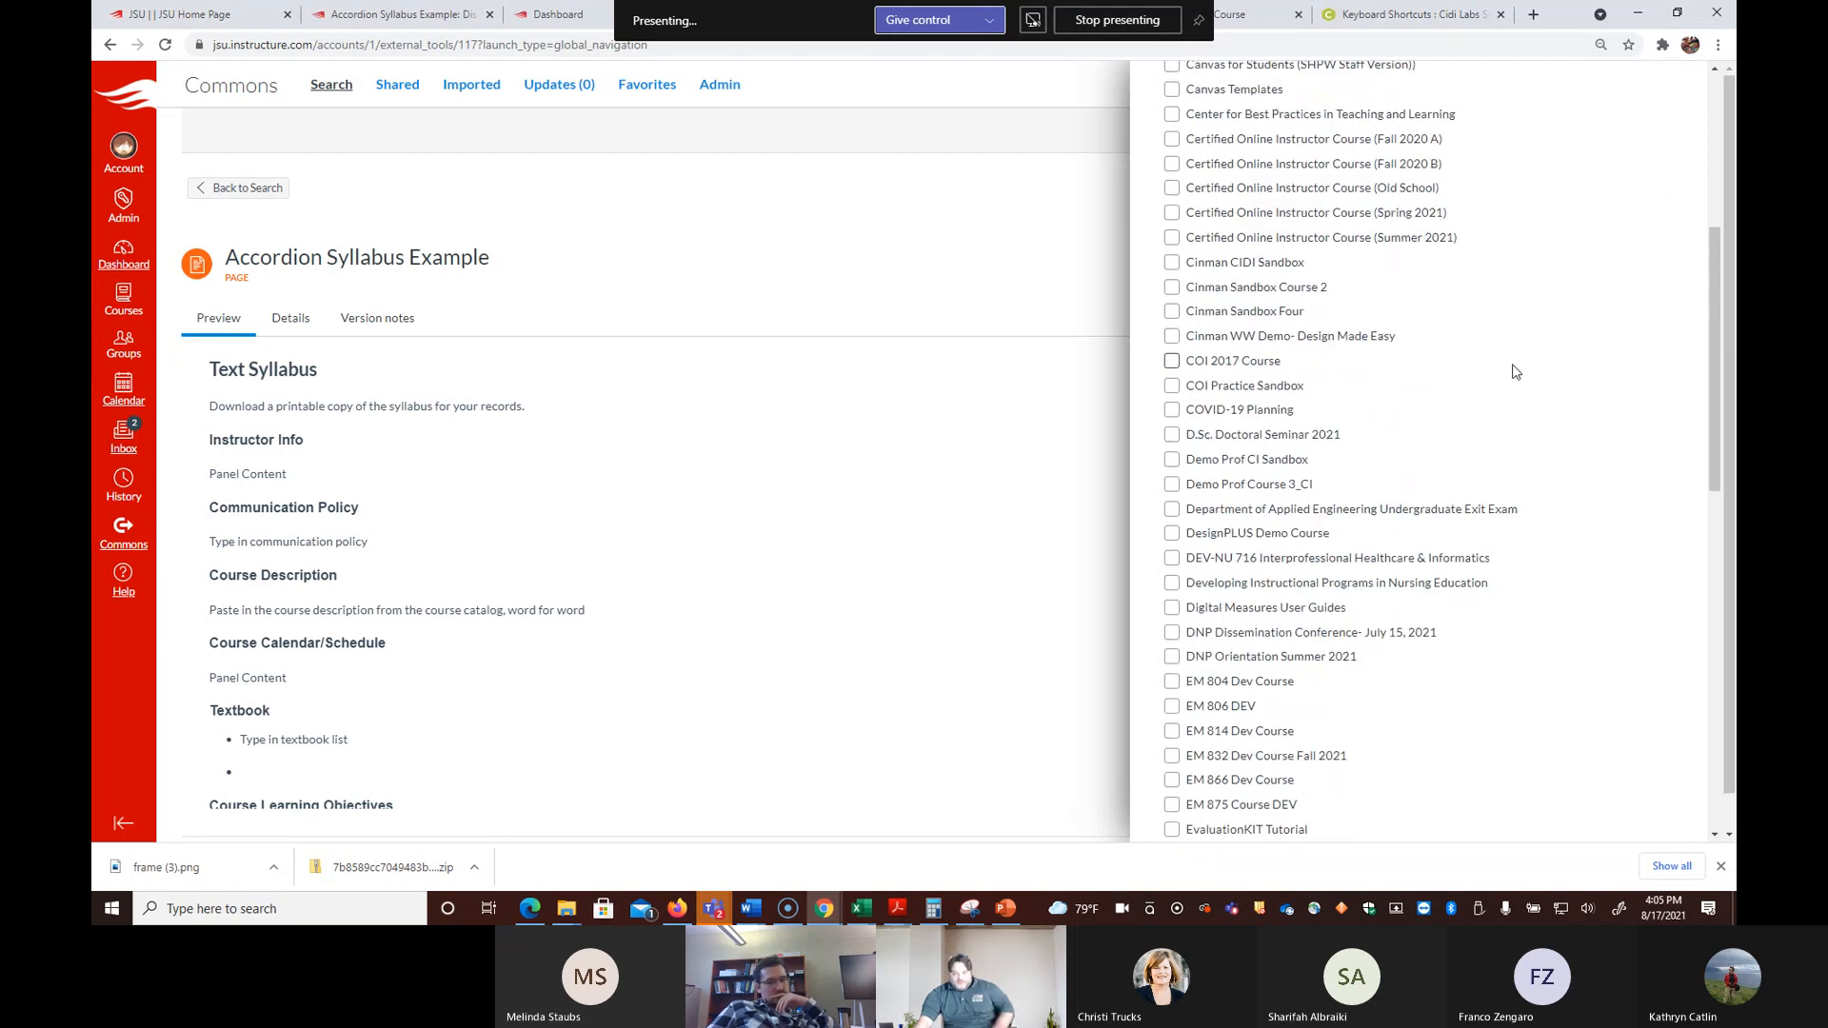
pyautogui.scroll(4, 1524, 361)
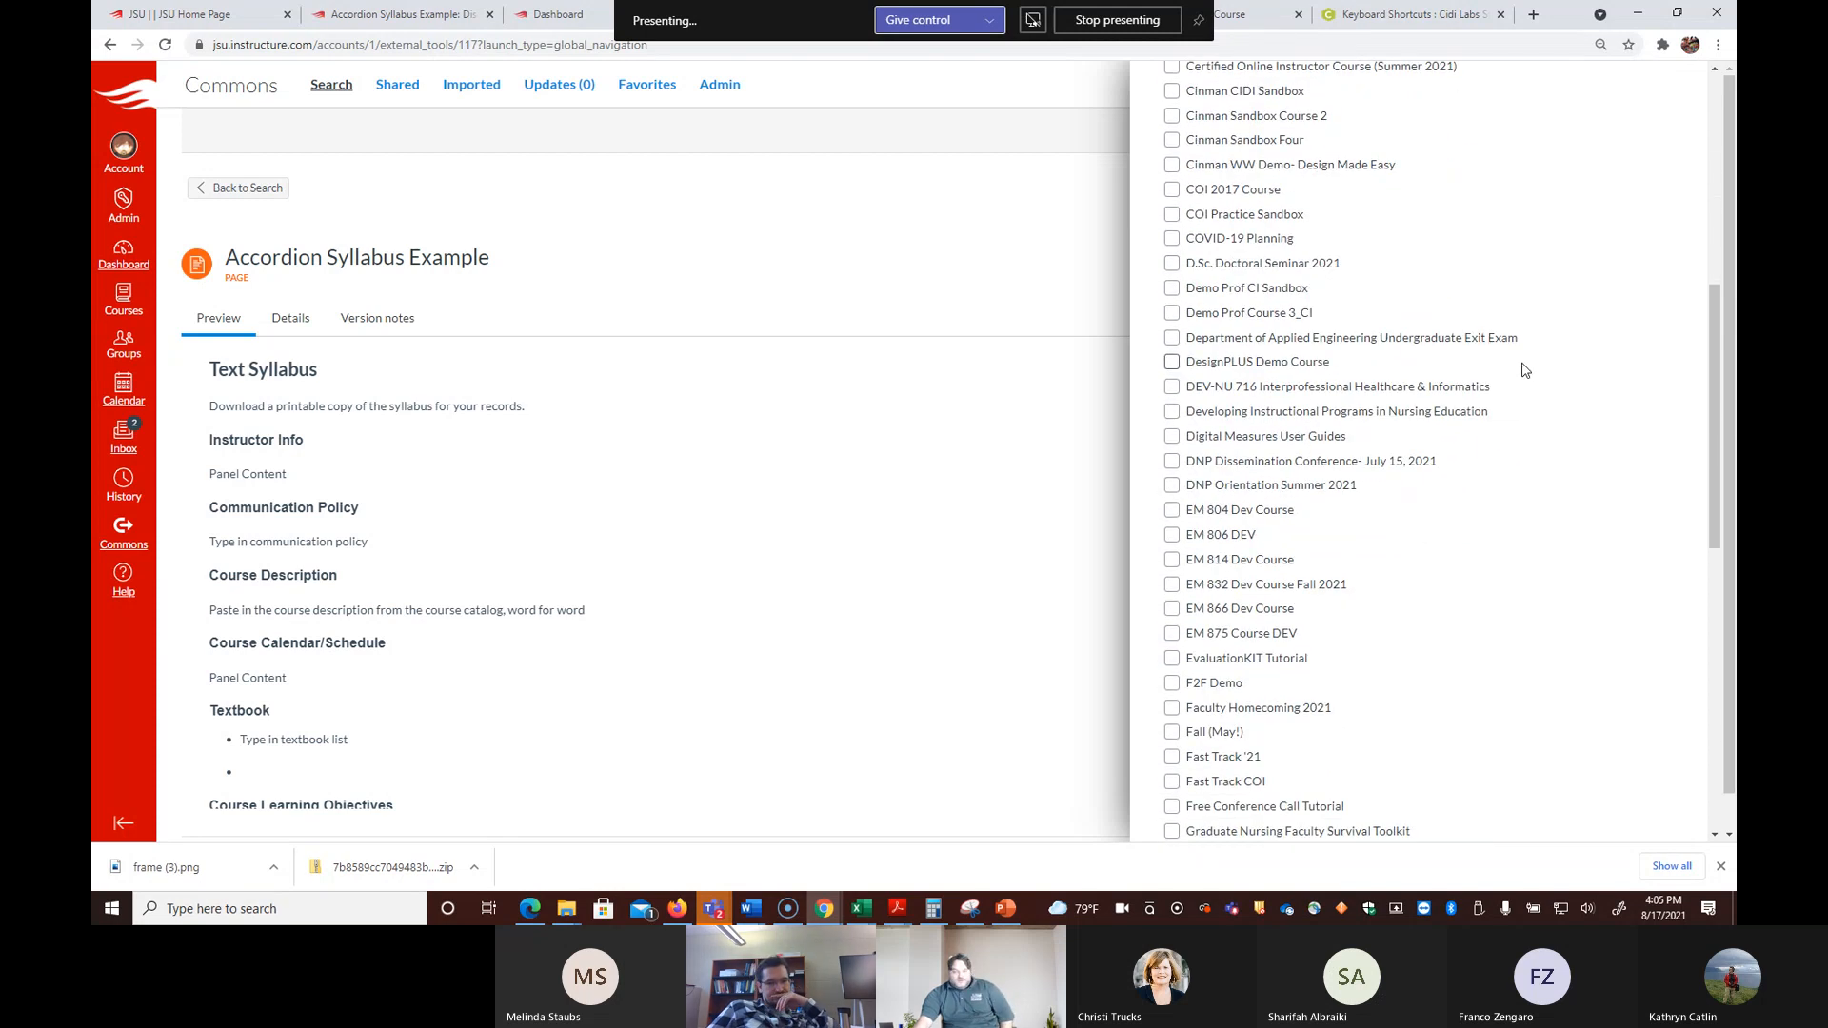
pyautogui.scroll(2, 1528, 376)
pyautogui.scroll(-3, 1527, 385)
pyautogui.scroll(-12, 1526, 388)
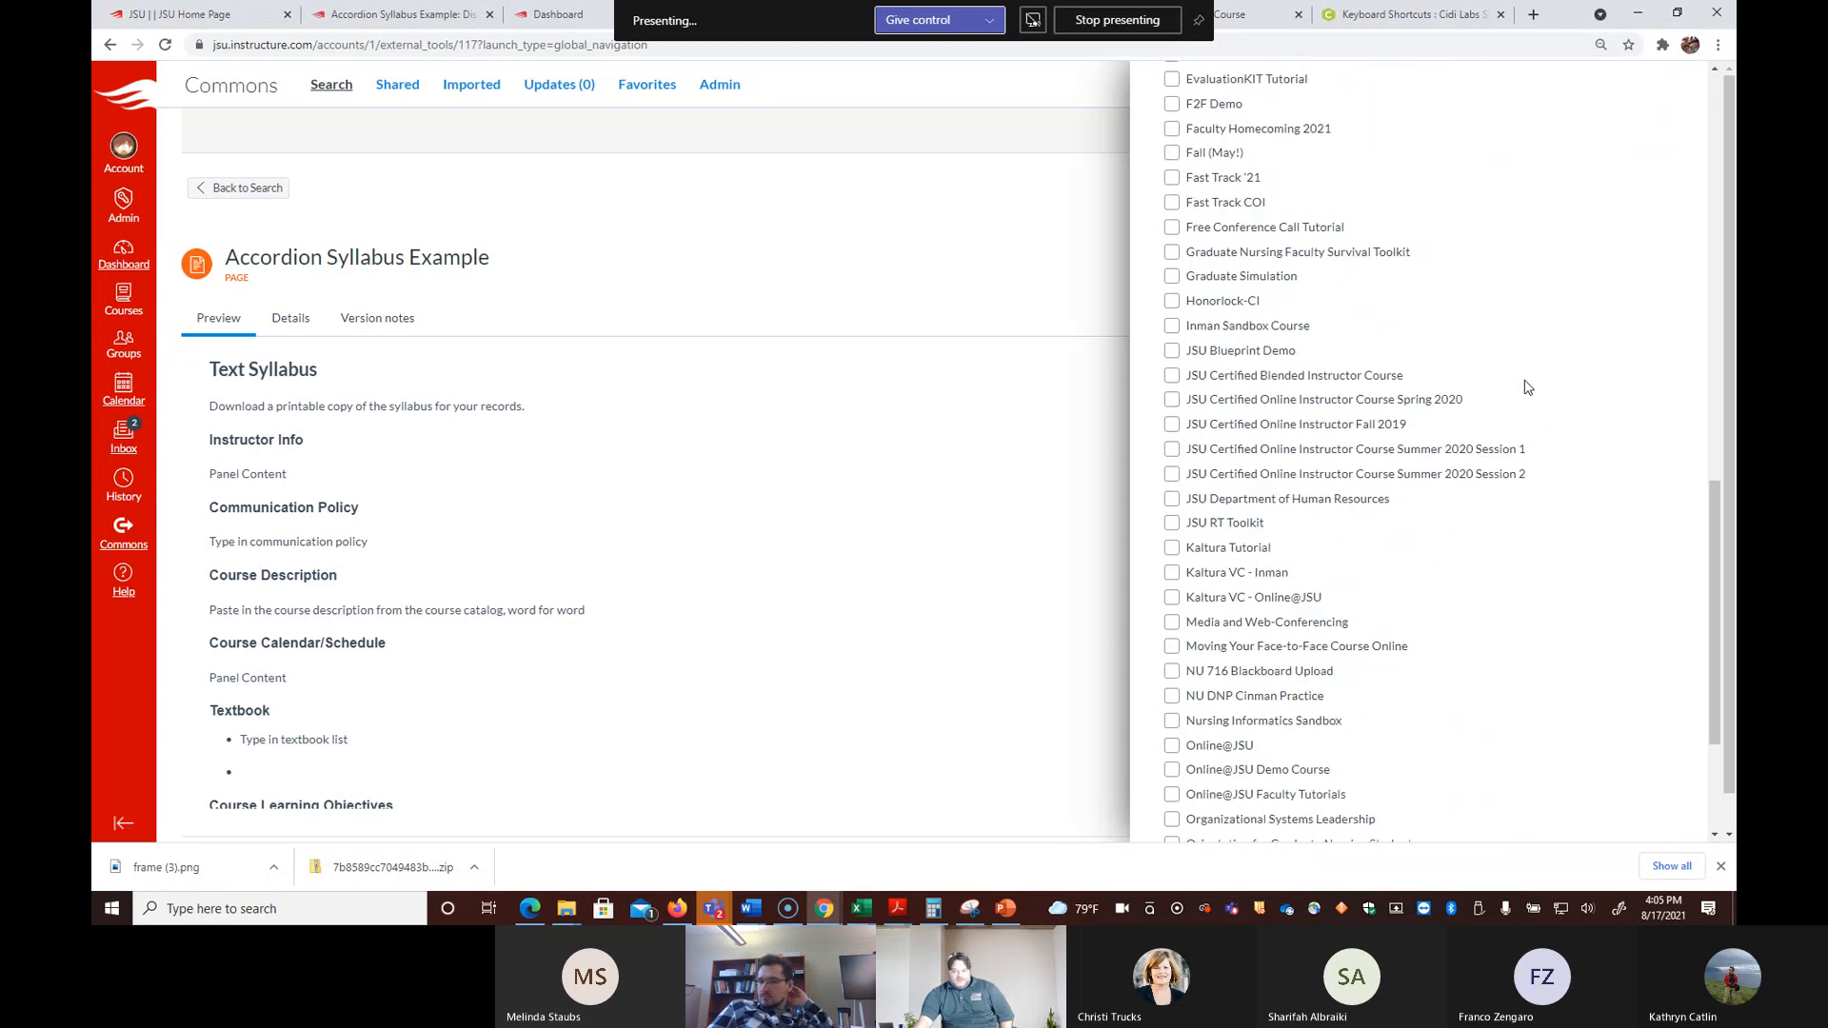
pyautogui.scroll(-1, 1527, 388)
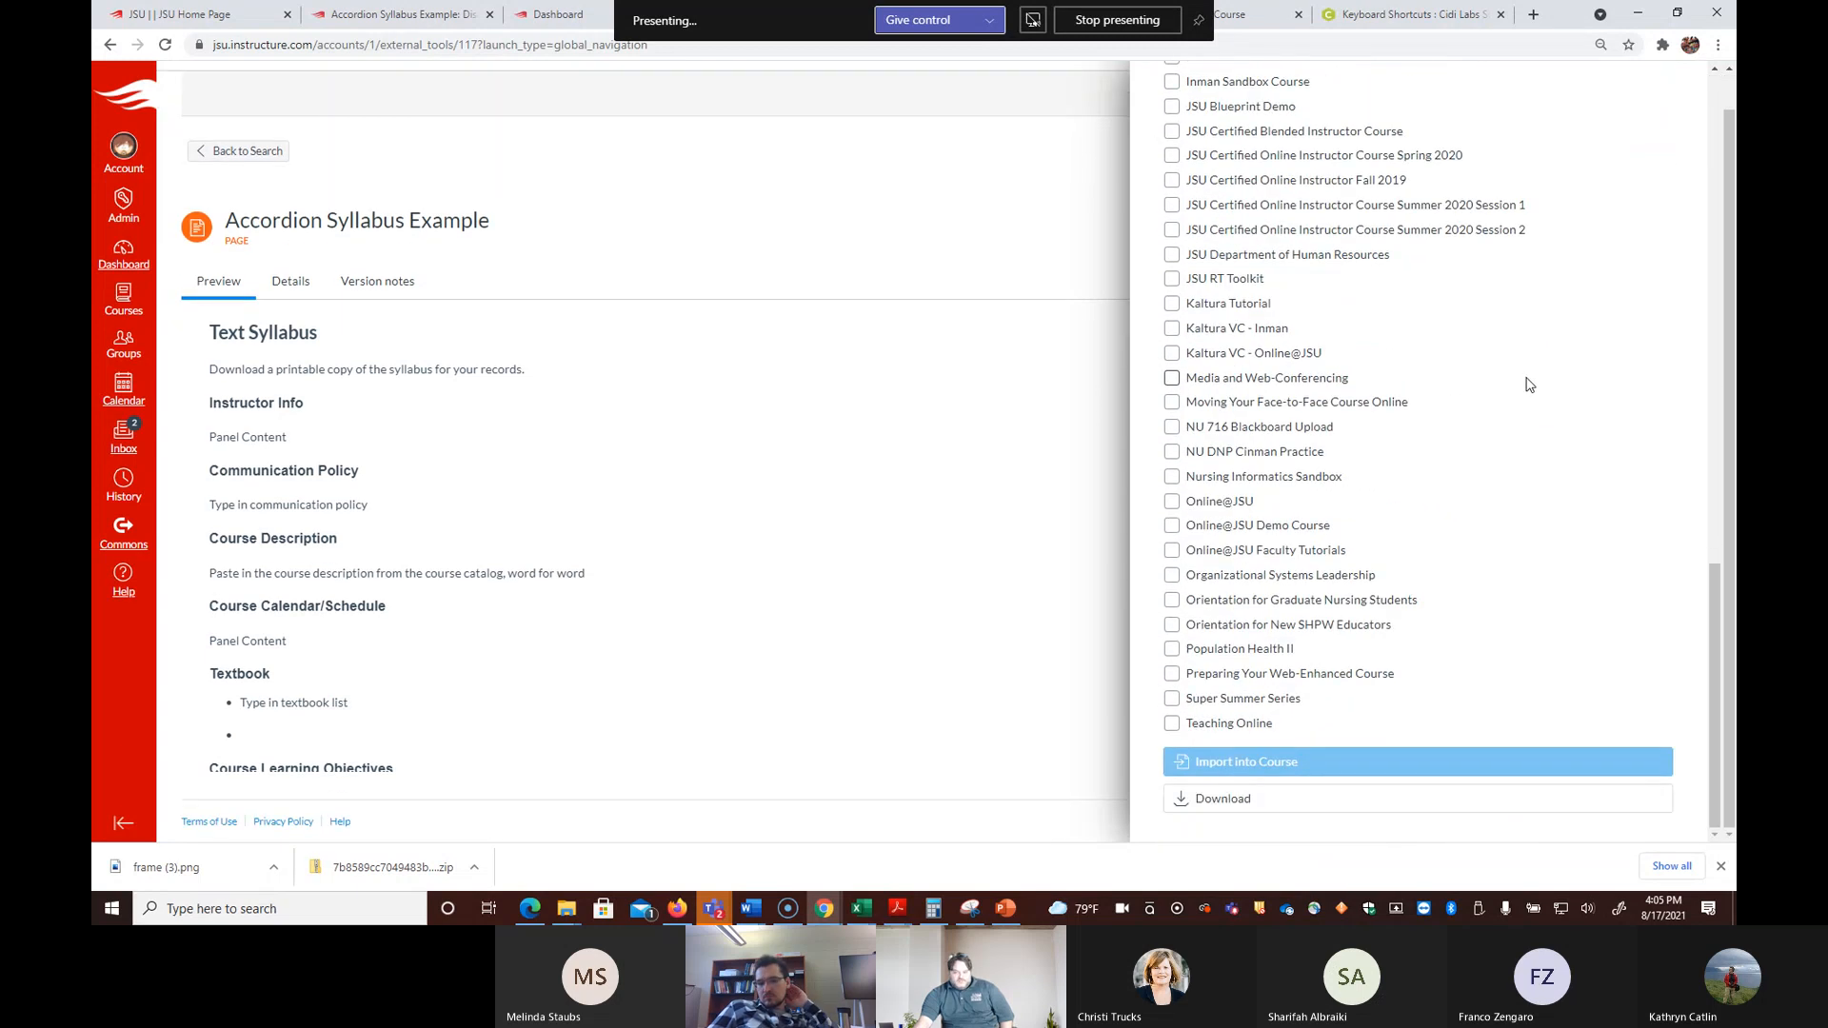
pyautogui.click(1209, 810)
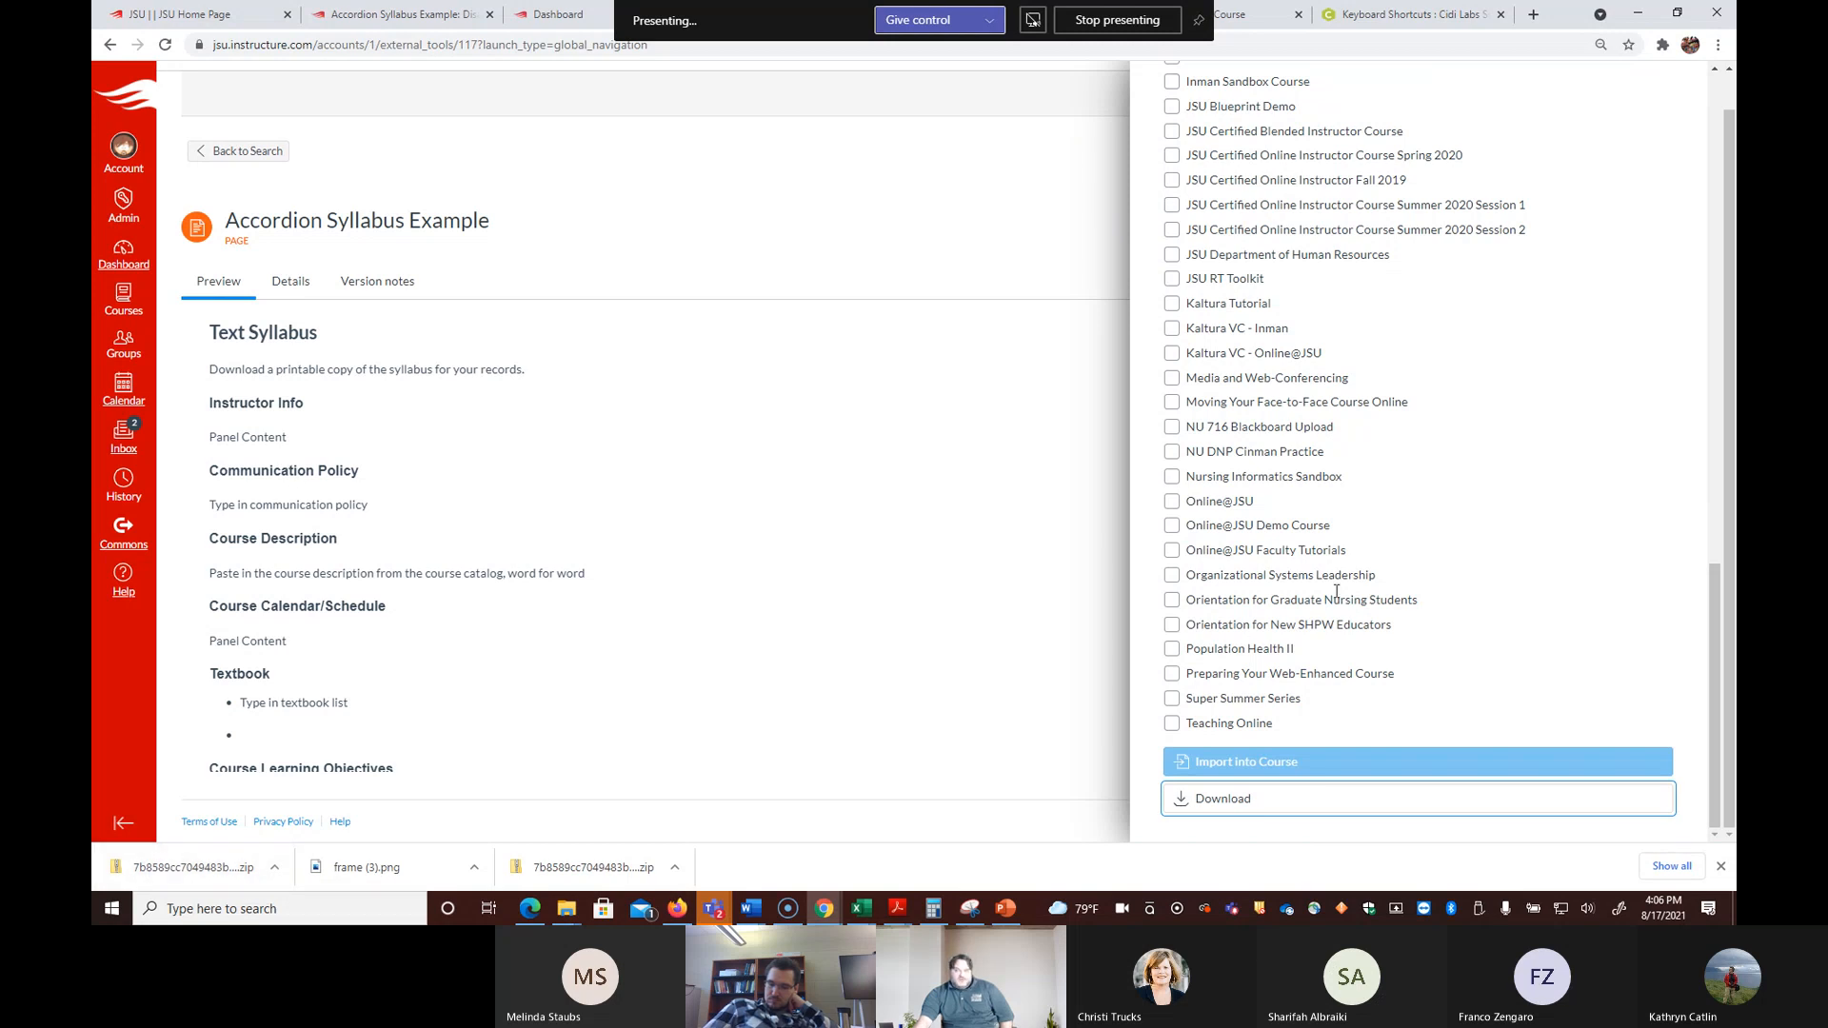
pyautogui.scroll(15, 1388, 681)
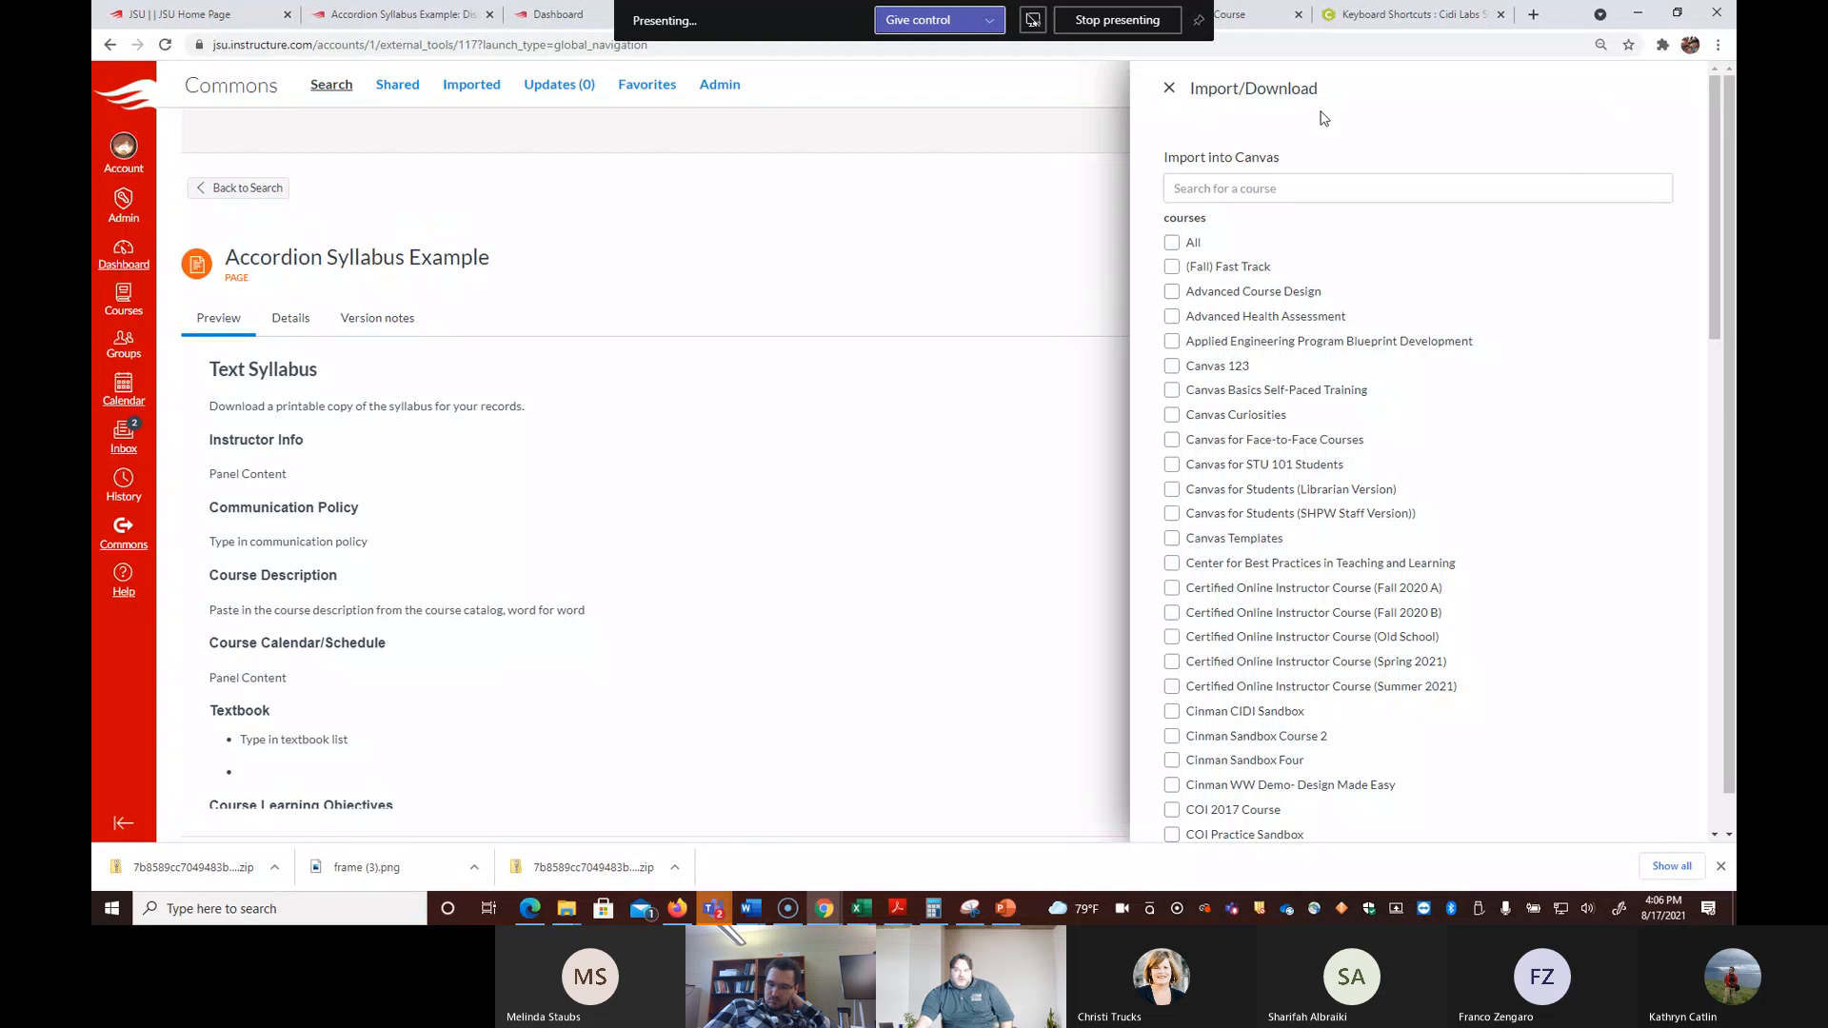
pyautogui.click(1171, 87)
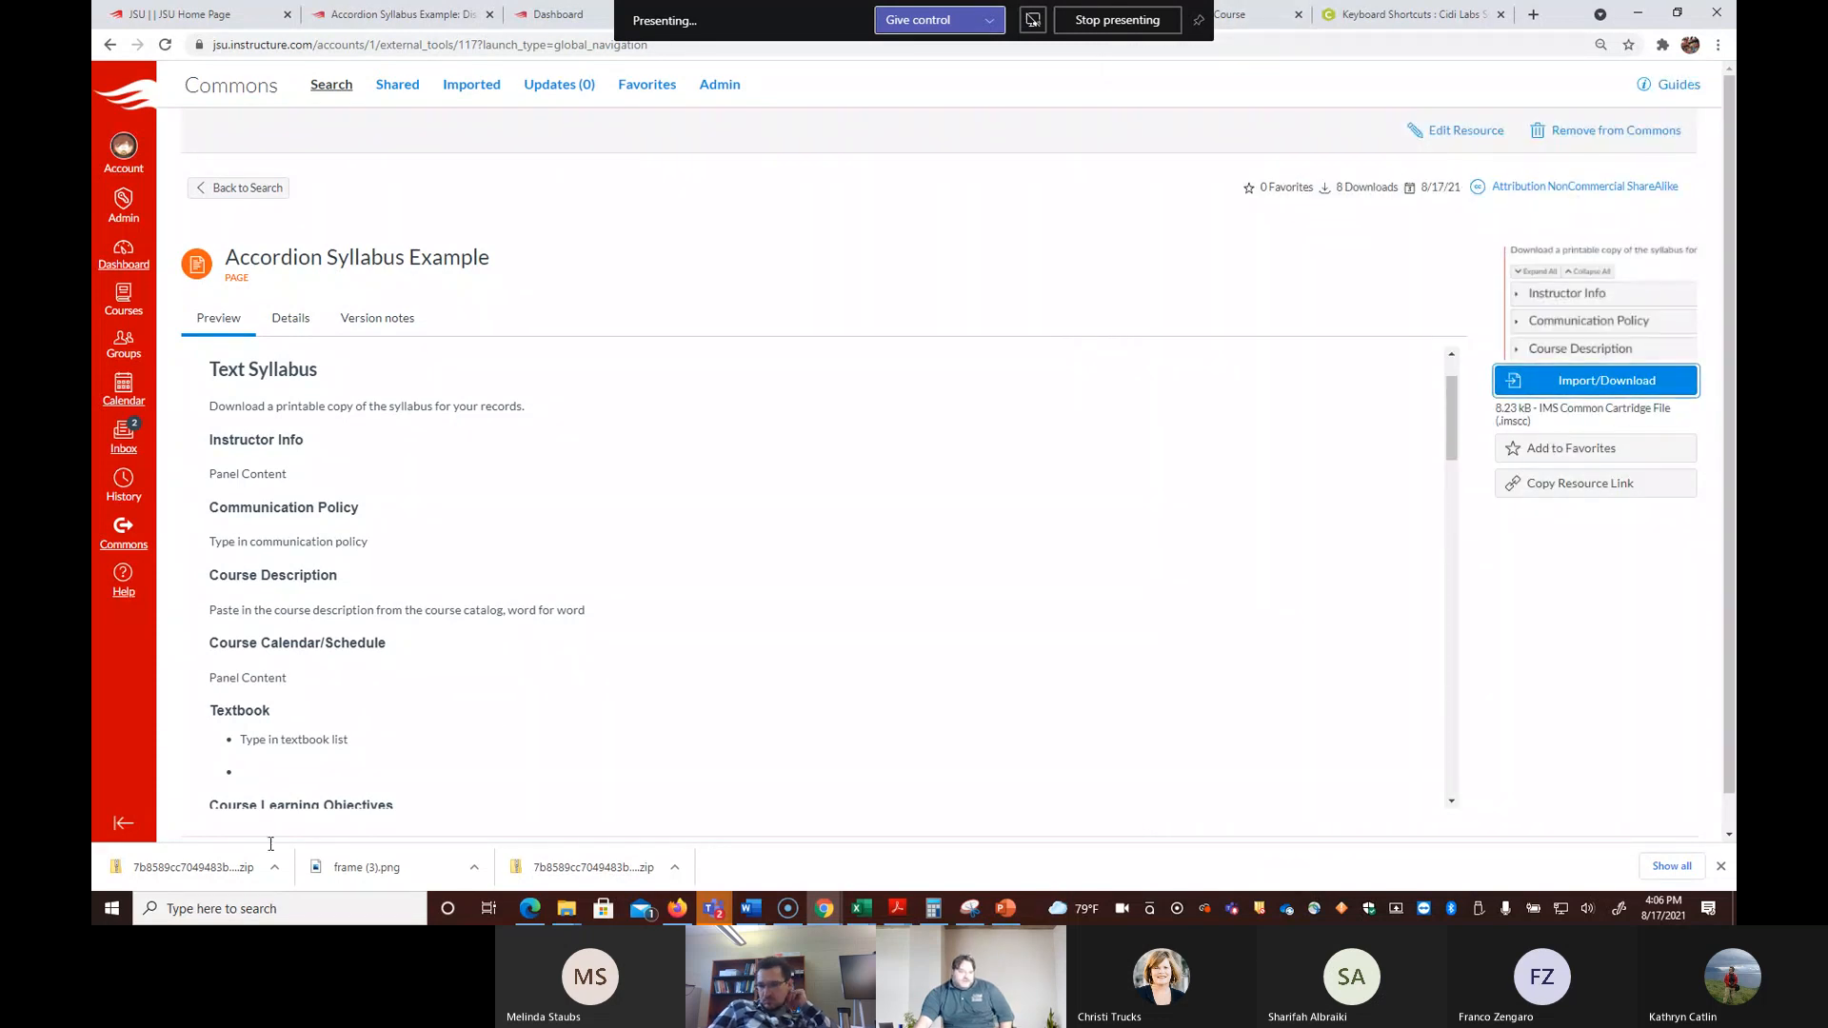
# Step: Switch to the ED 400 sandbox course and open Import Course Content from its settings
pyautogui.click(1266, 13)
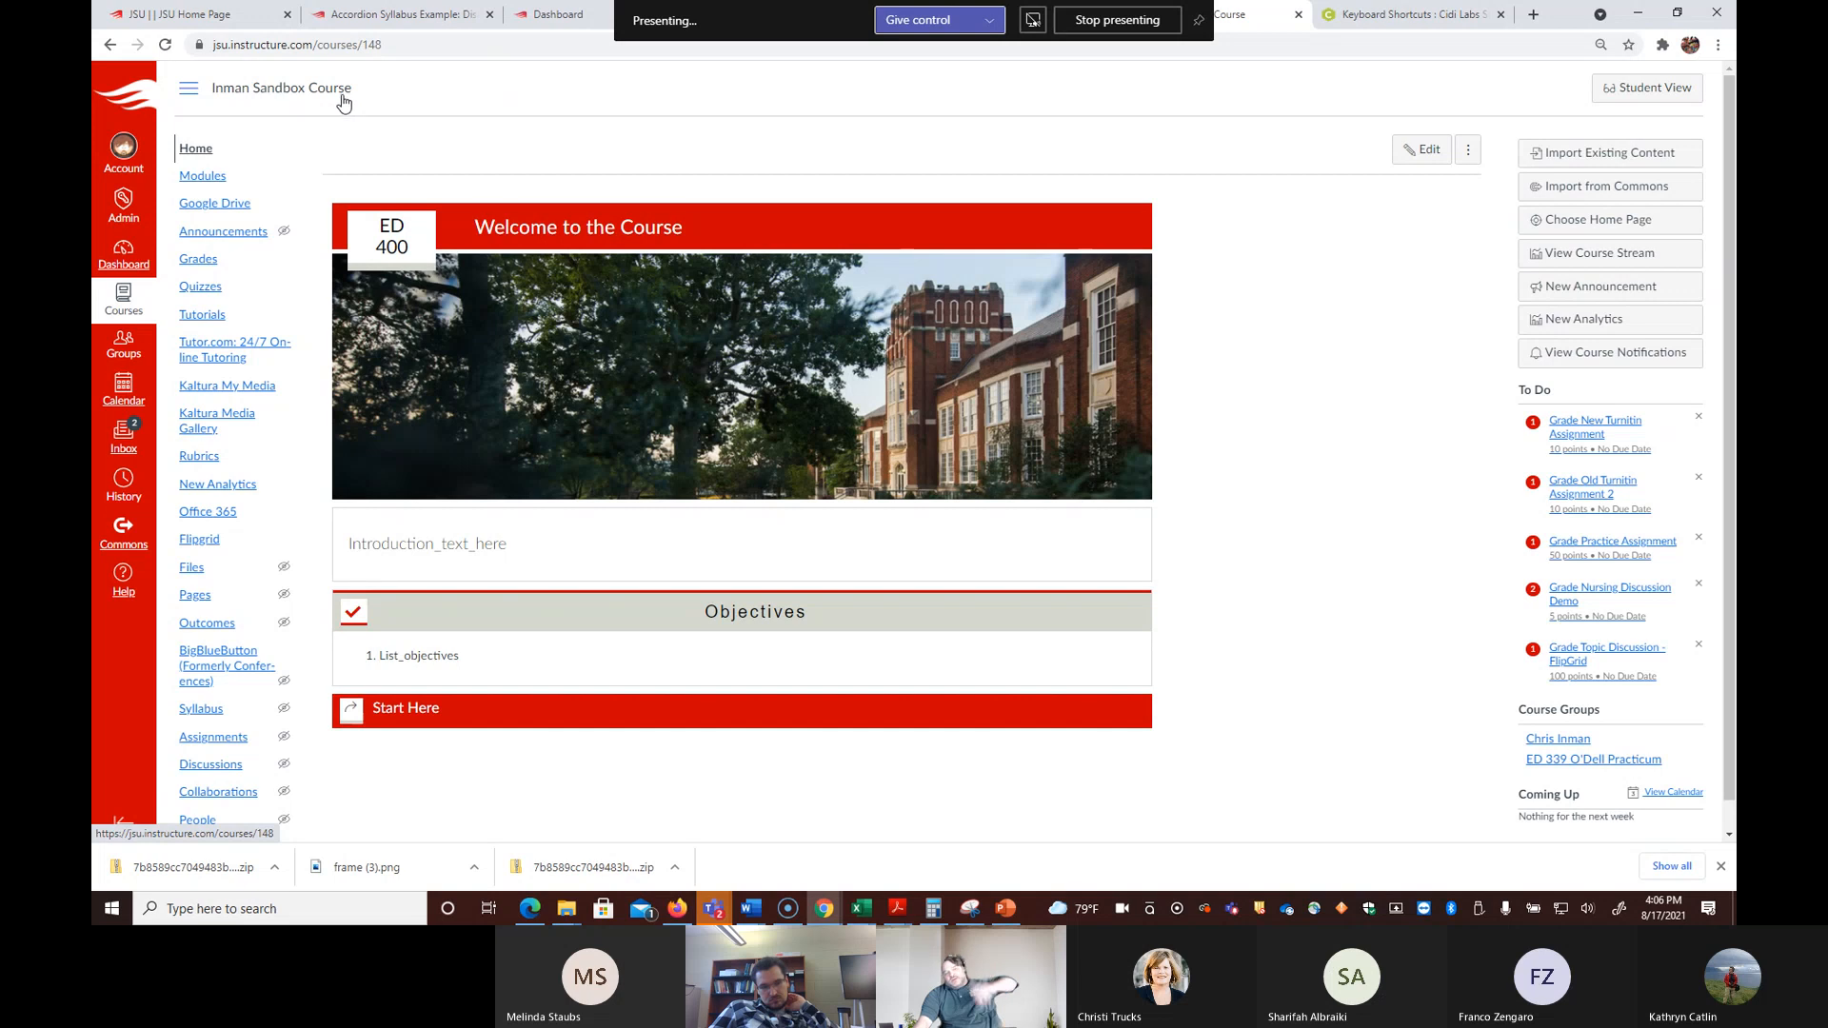
pyautogui.scroll(-1, 571, 429)
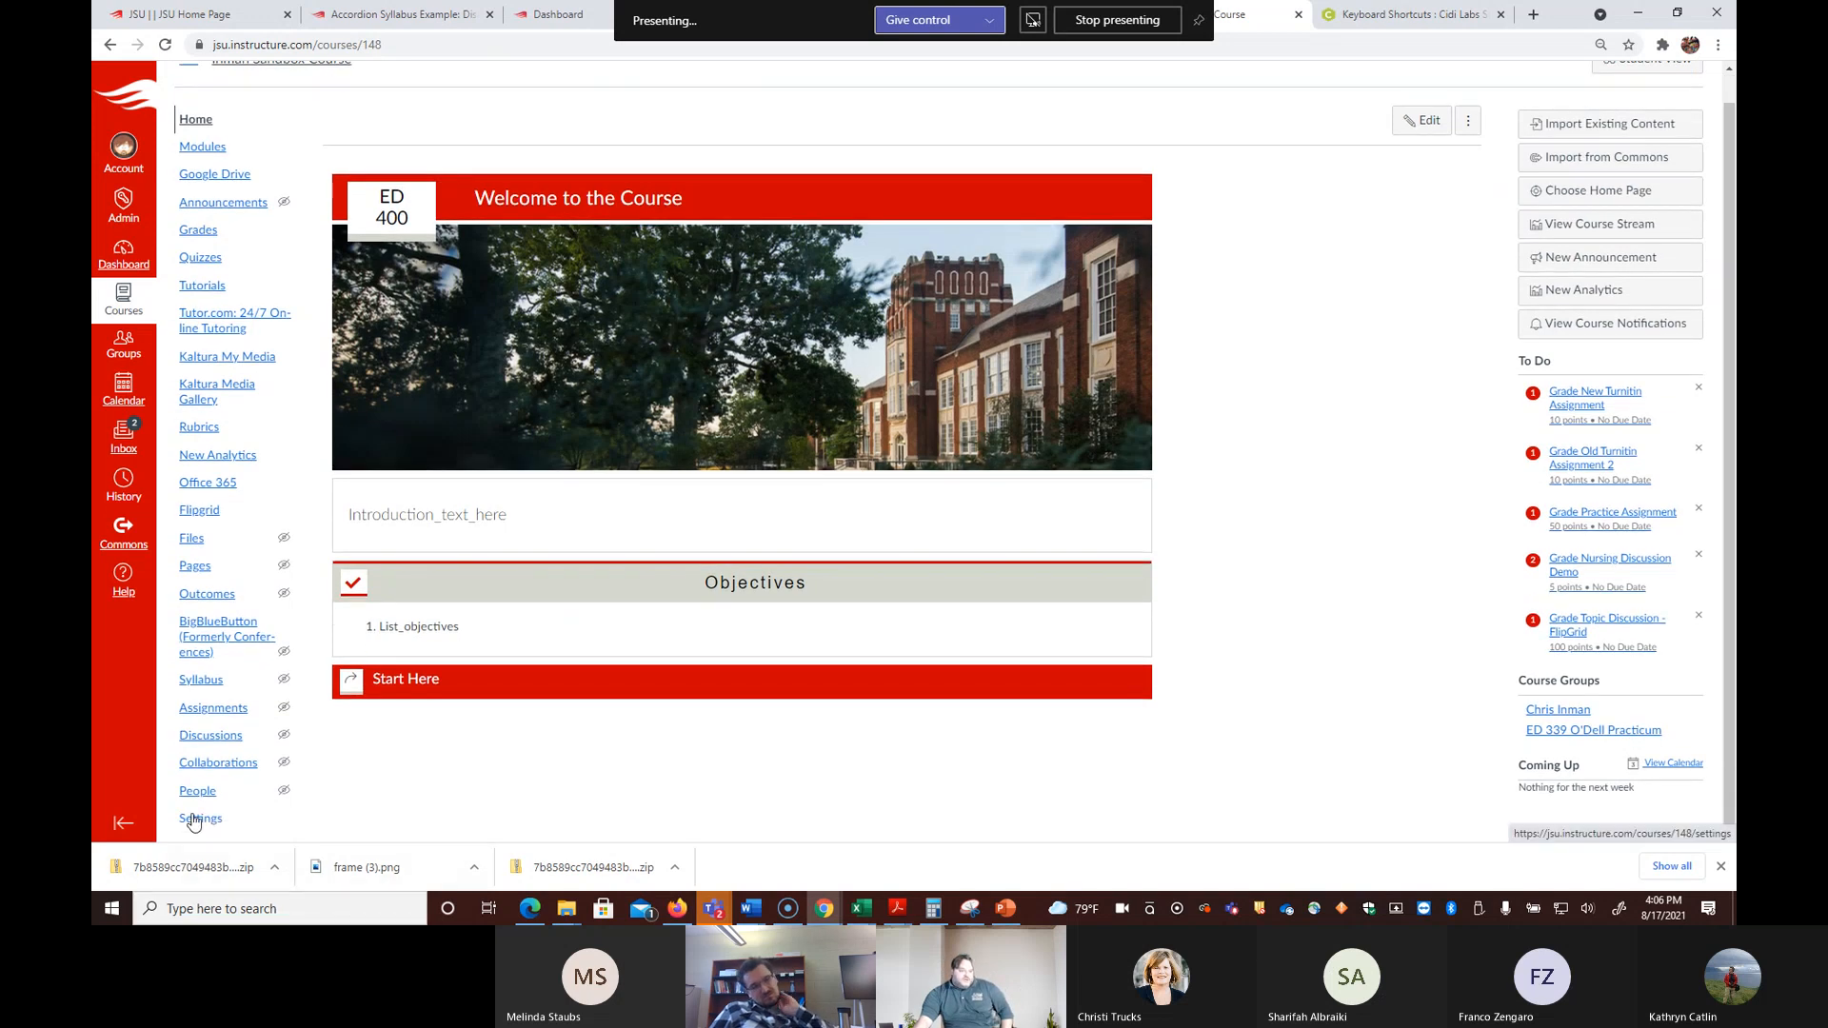
pyautogui.click(201, 821)
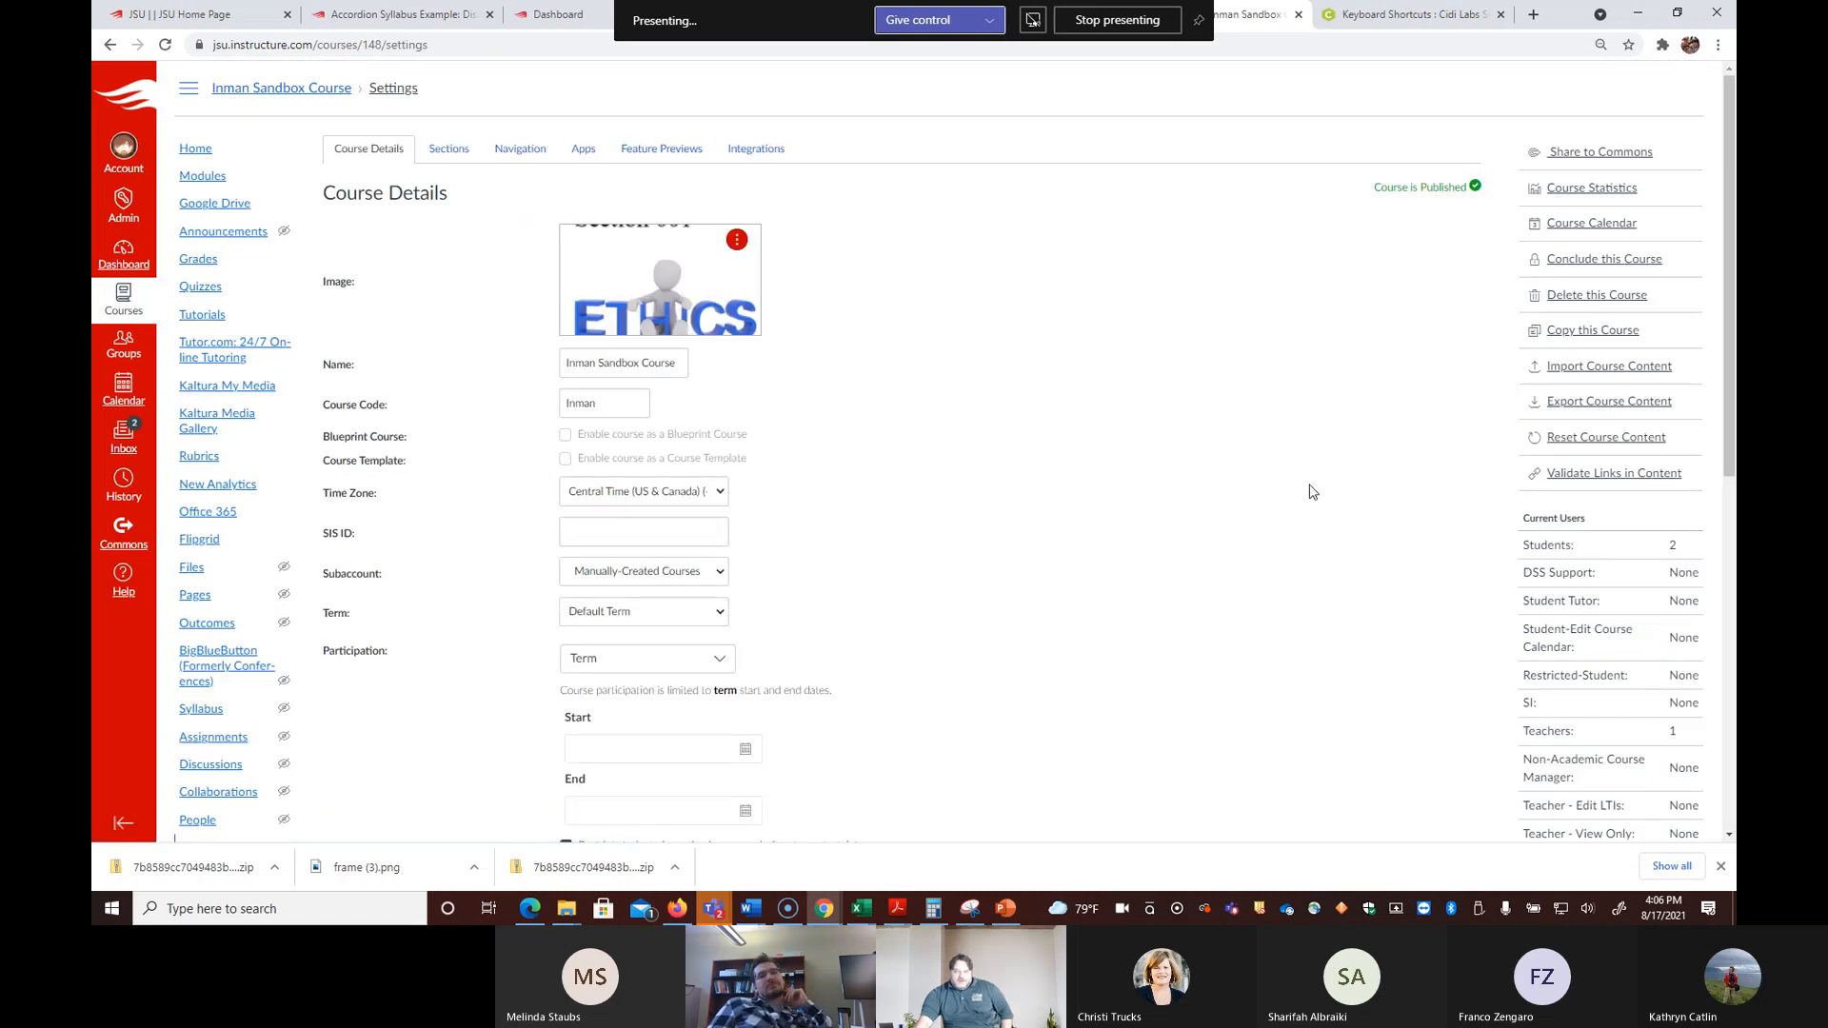
pyautogui.click(1618, 373)
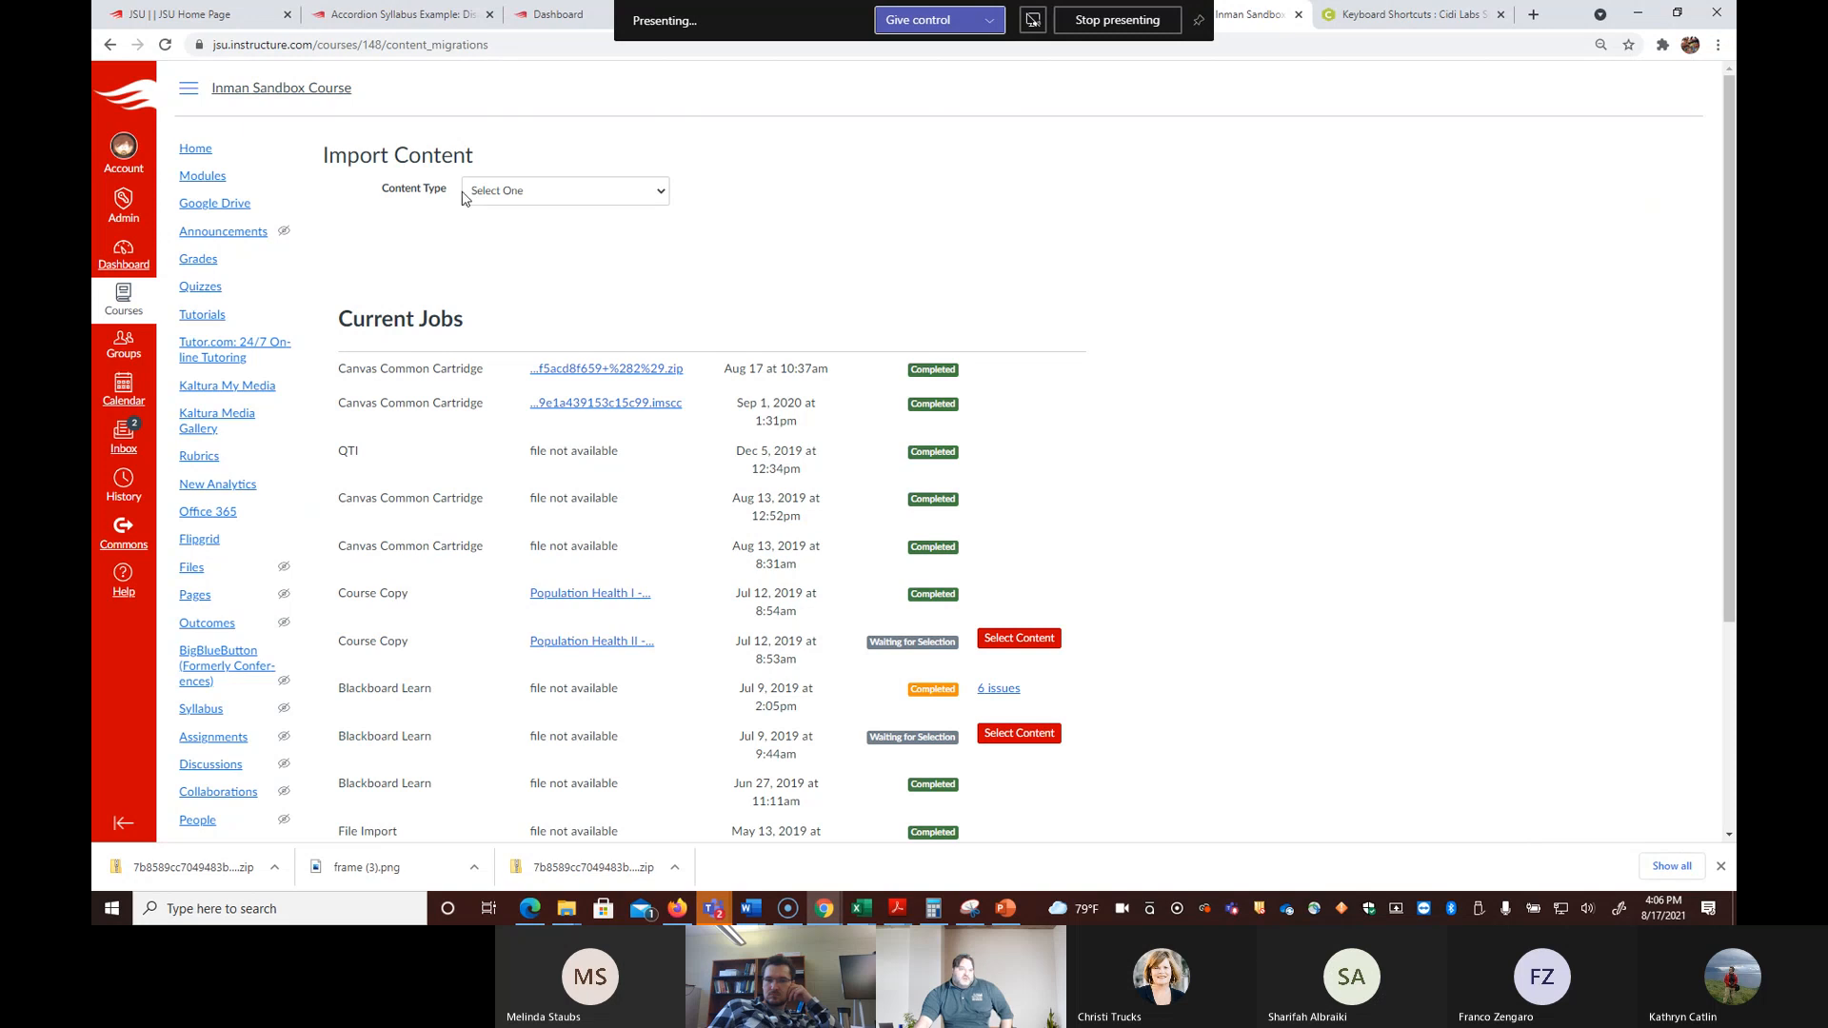
# Step: Import the newly downloaded zip file ending in "(3)" from Downloads as a Canvas Course Export Package
pyautogui.click(647, 200)
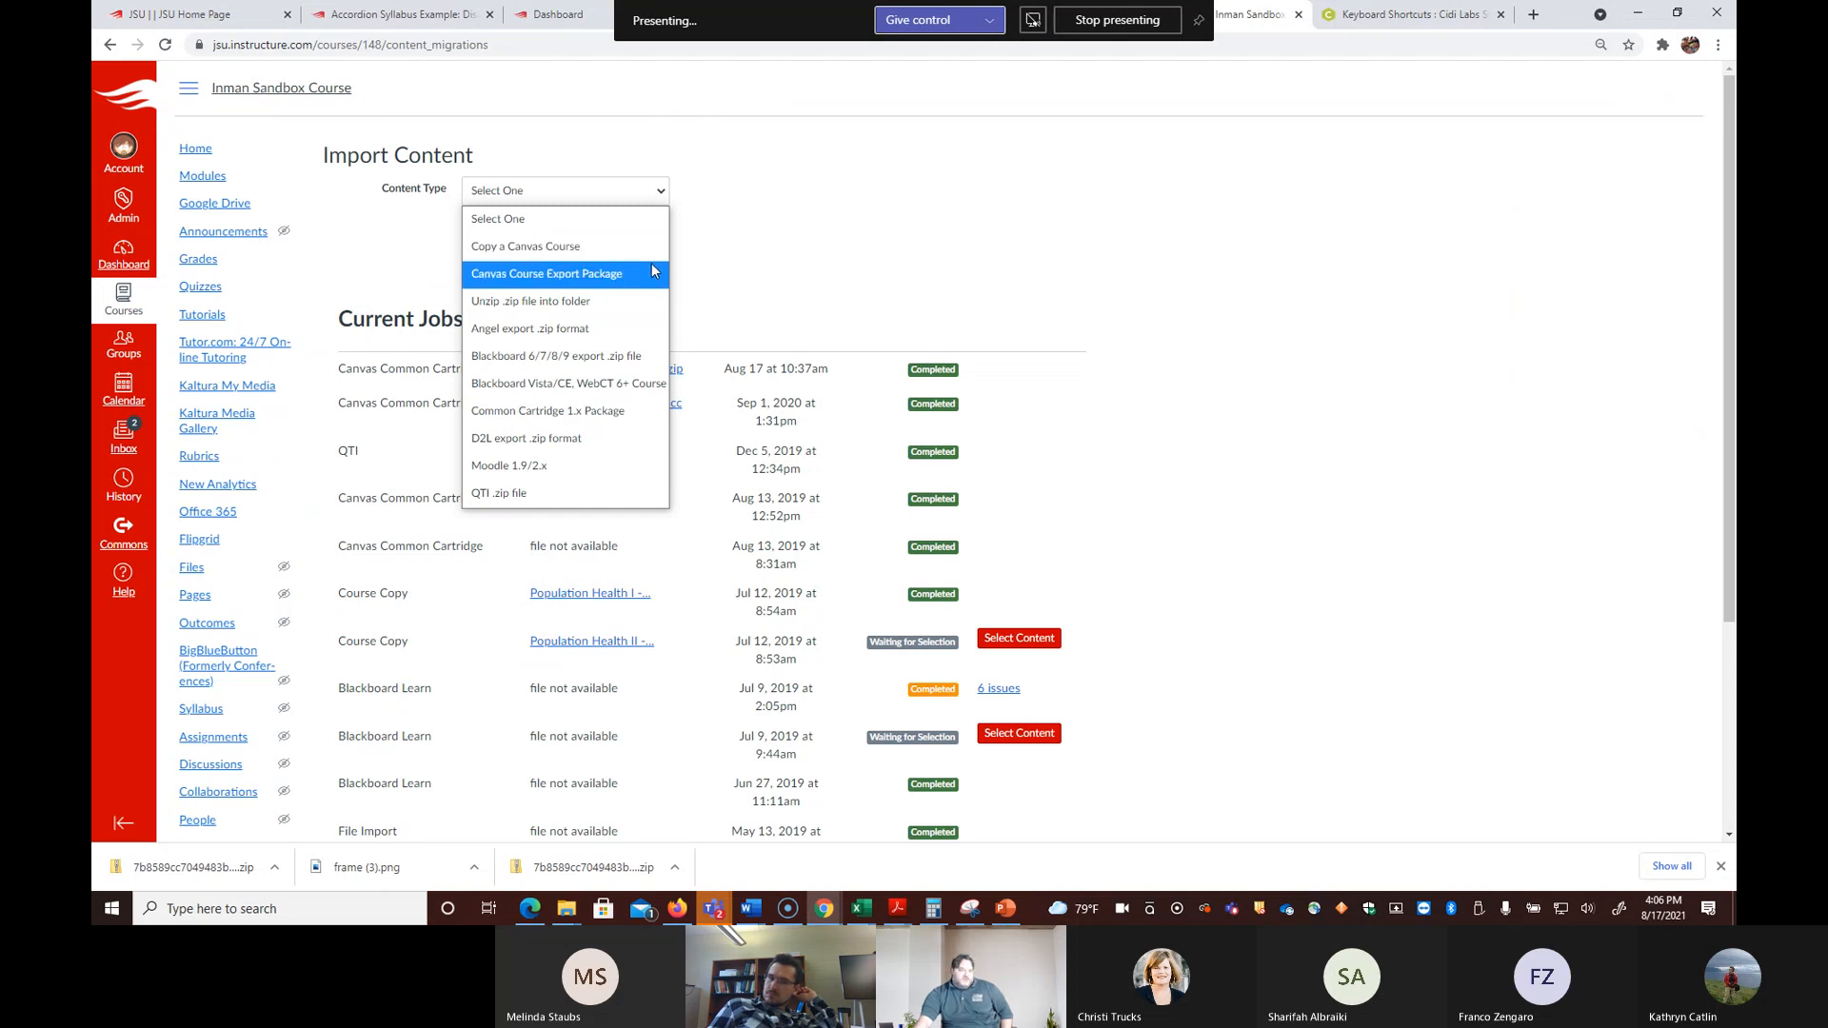
pyautogui.click(613, 273)
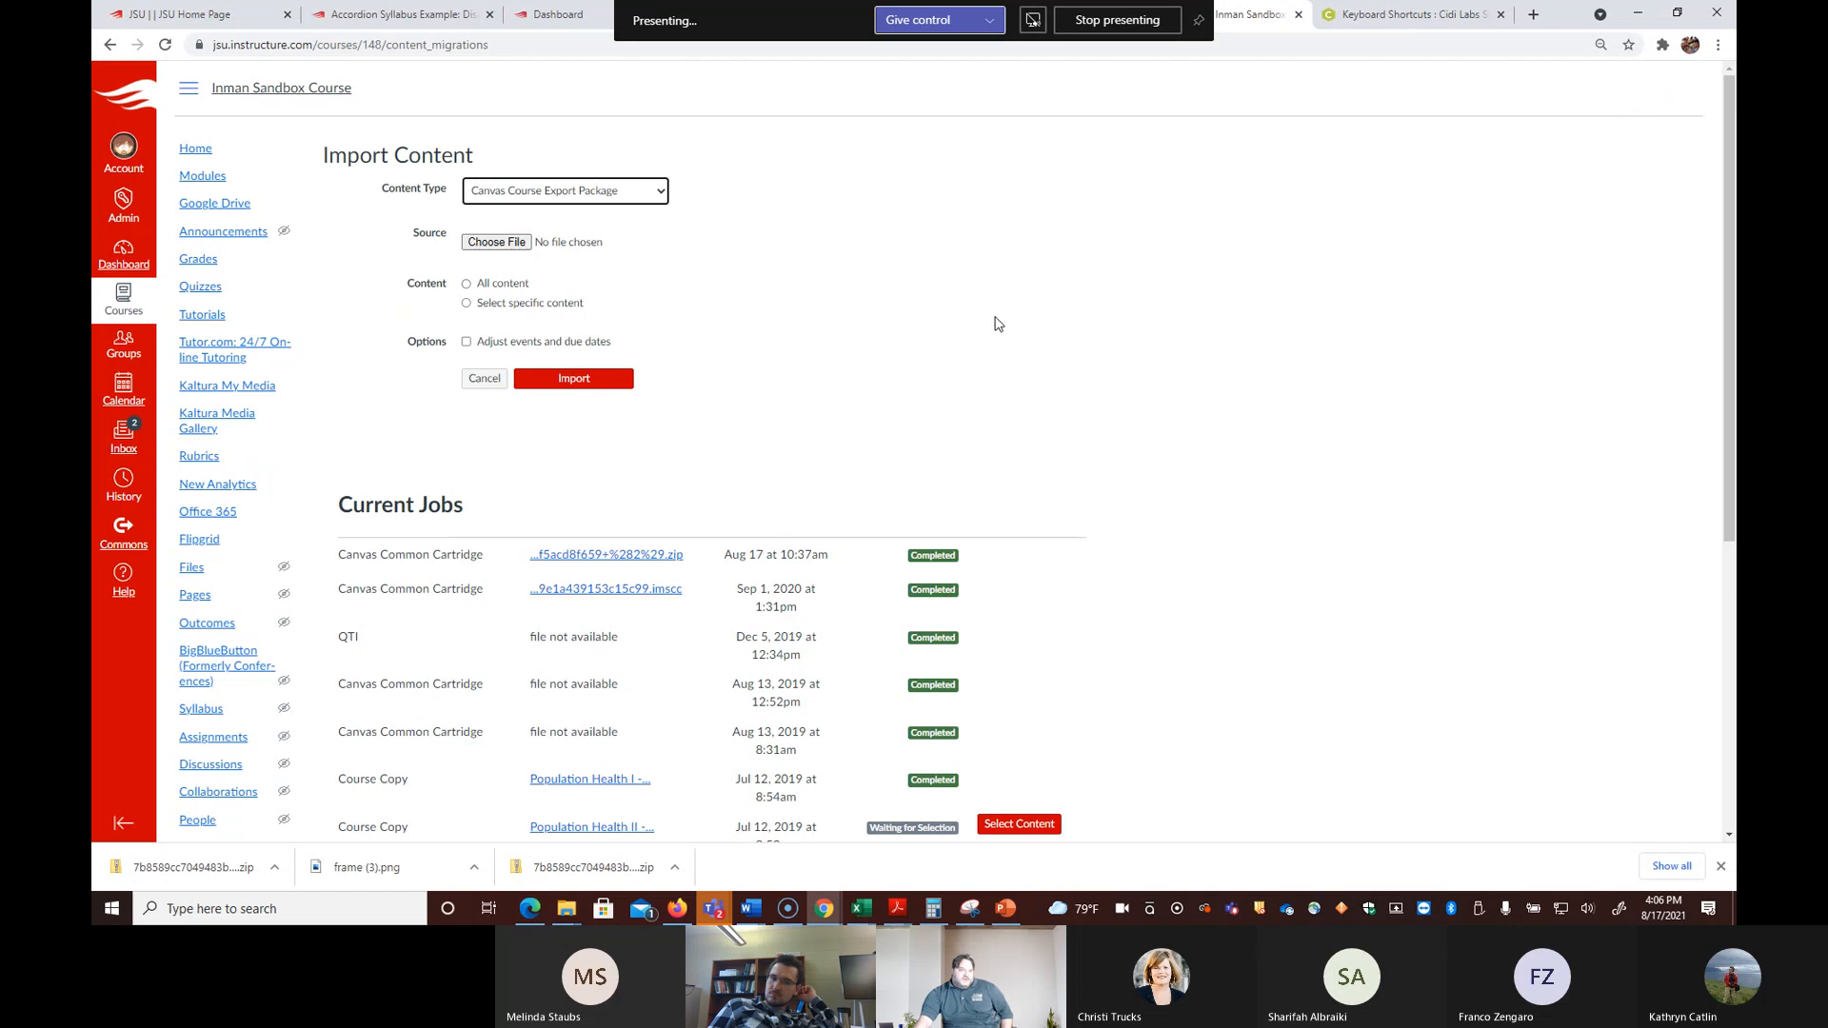
pyautogui.click(496, 242)
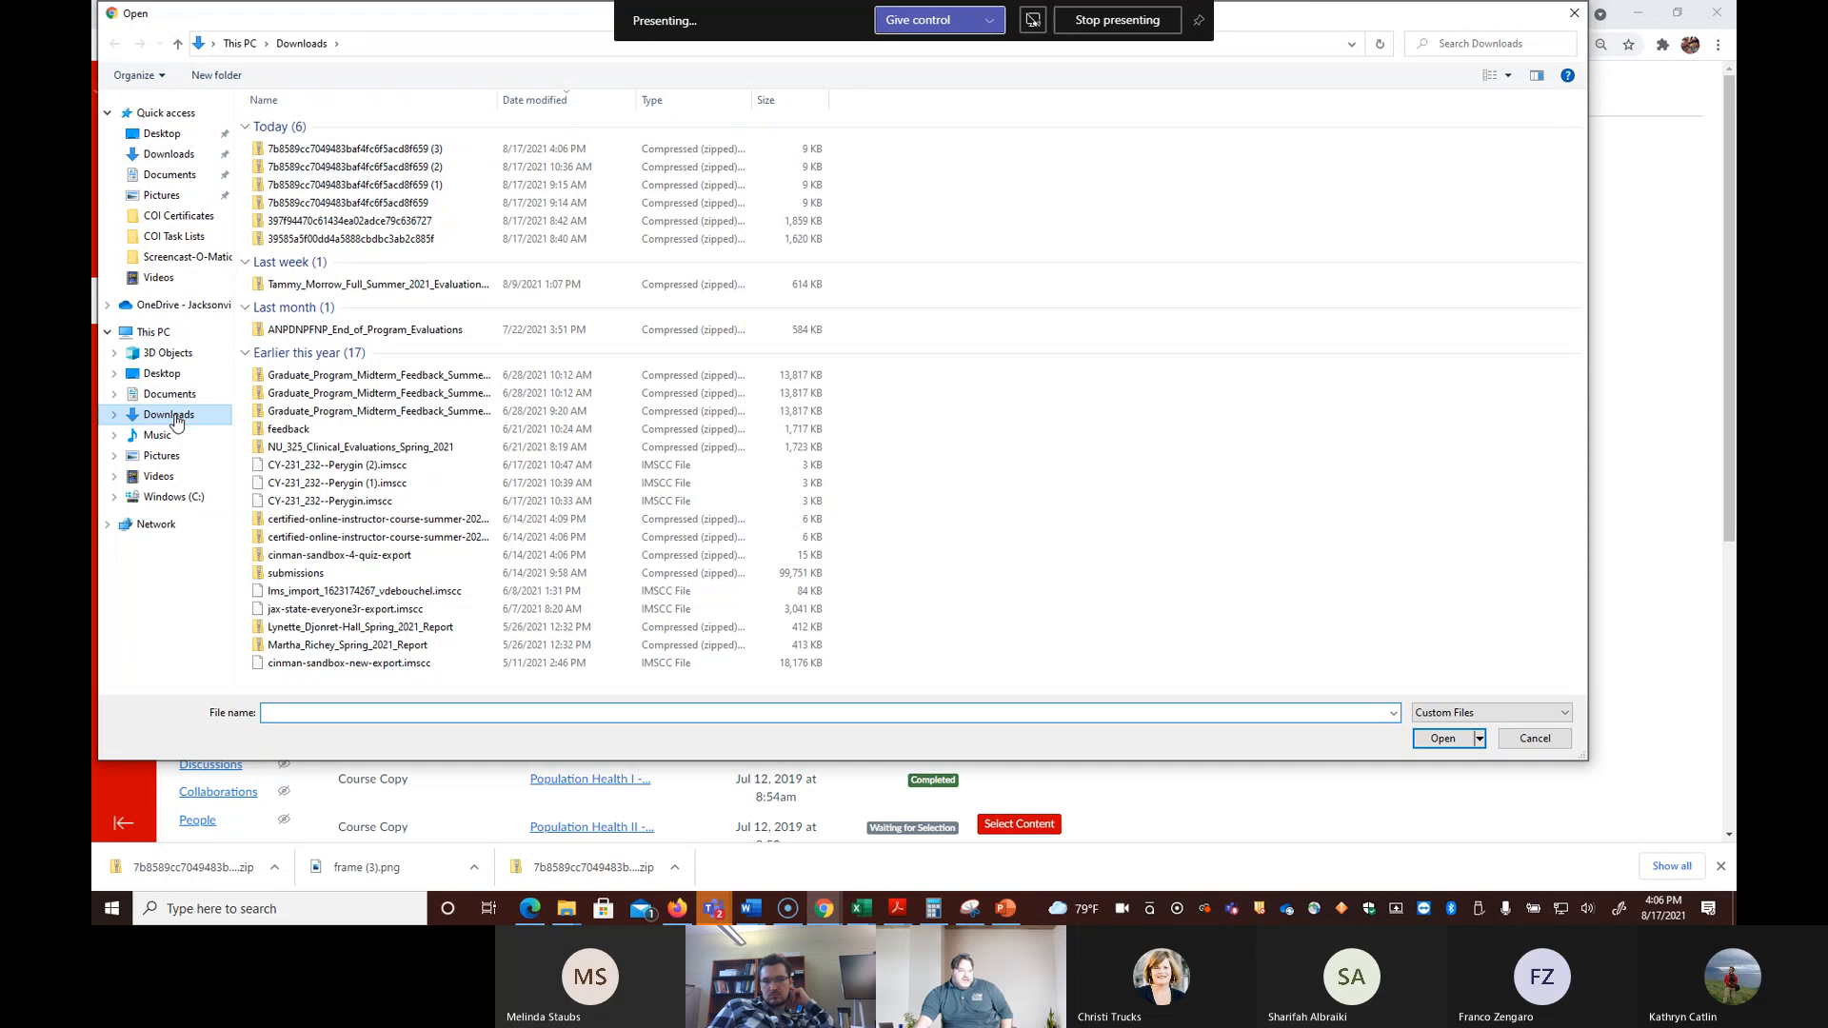
pyautogui.click(403, 149)
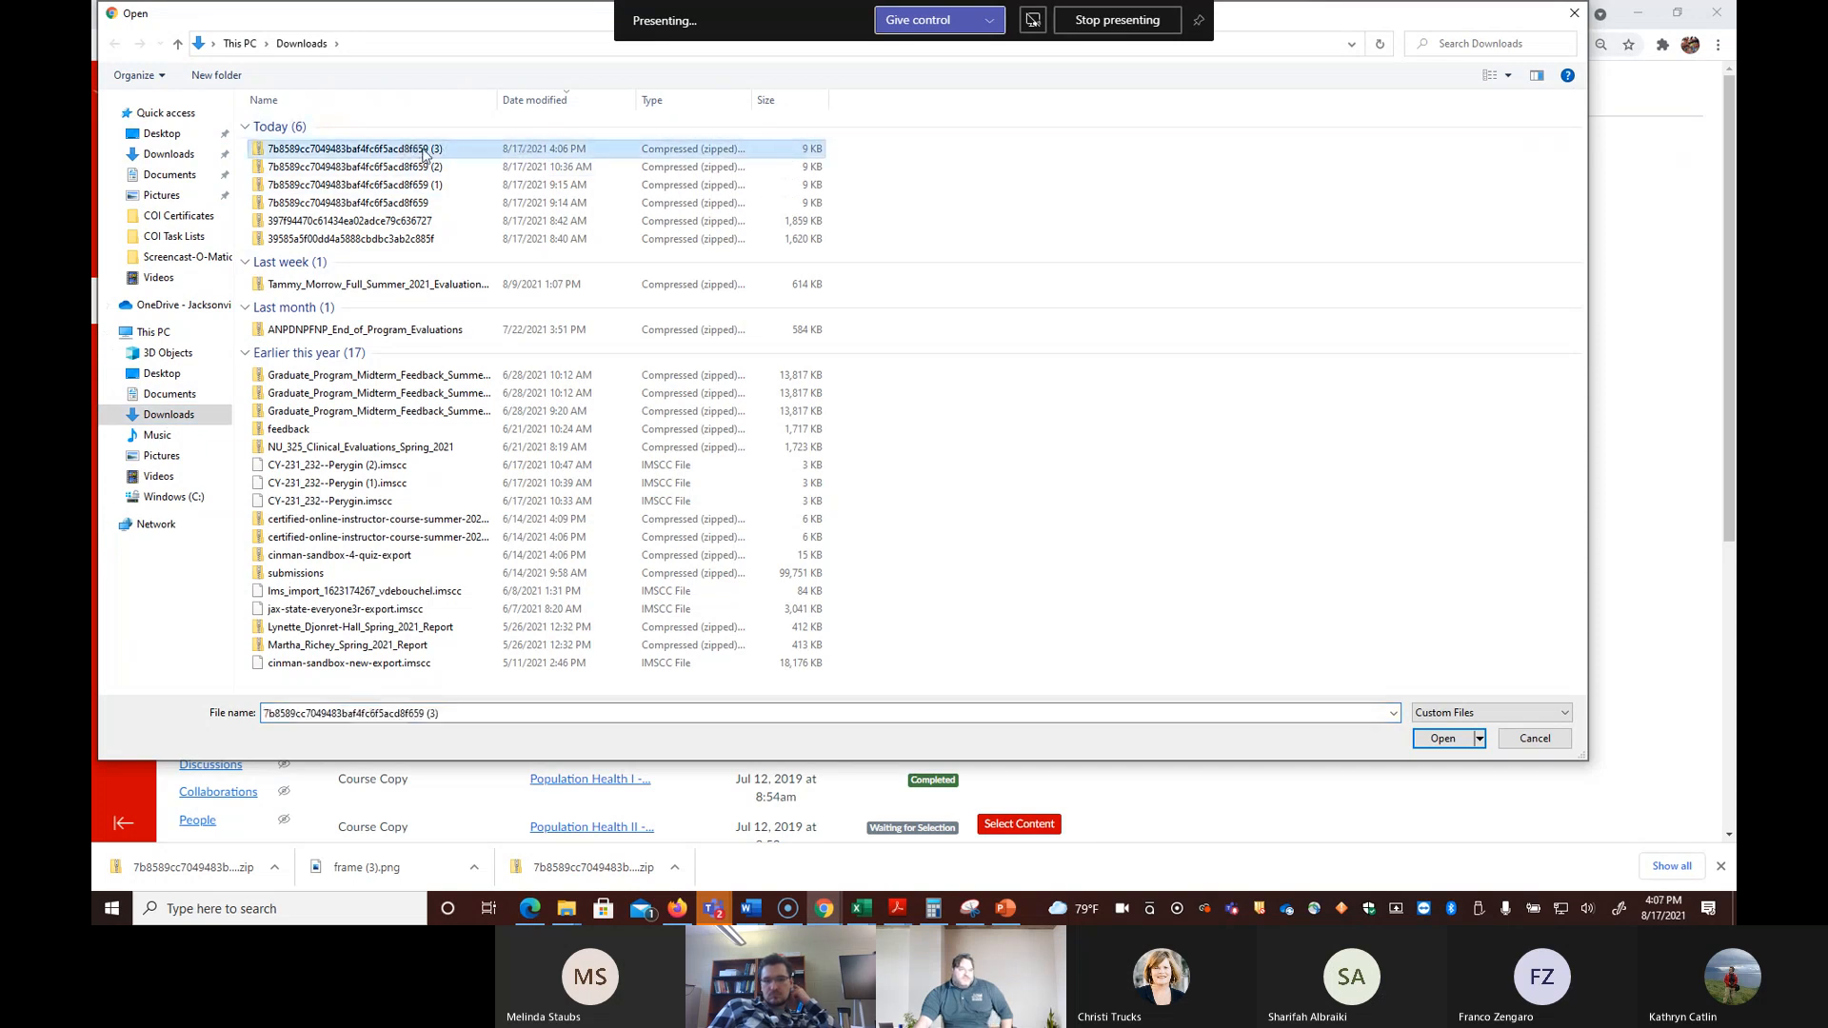
pyautogui.click(1426, 742)
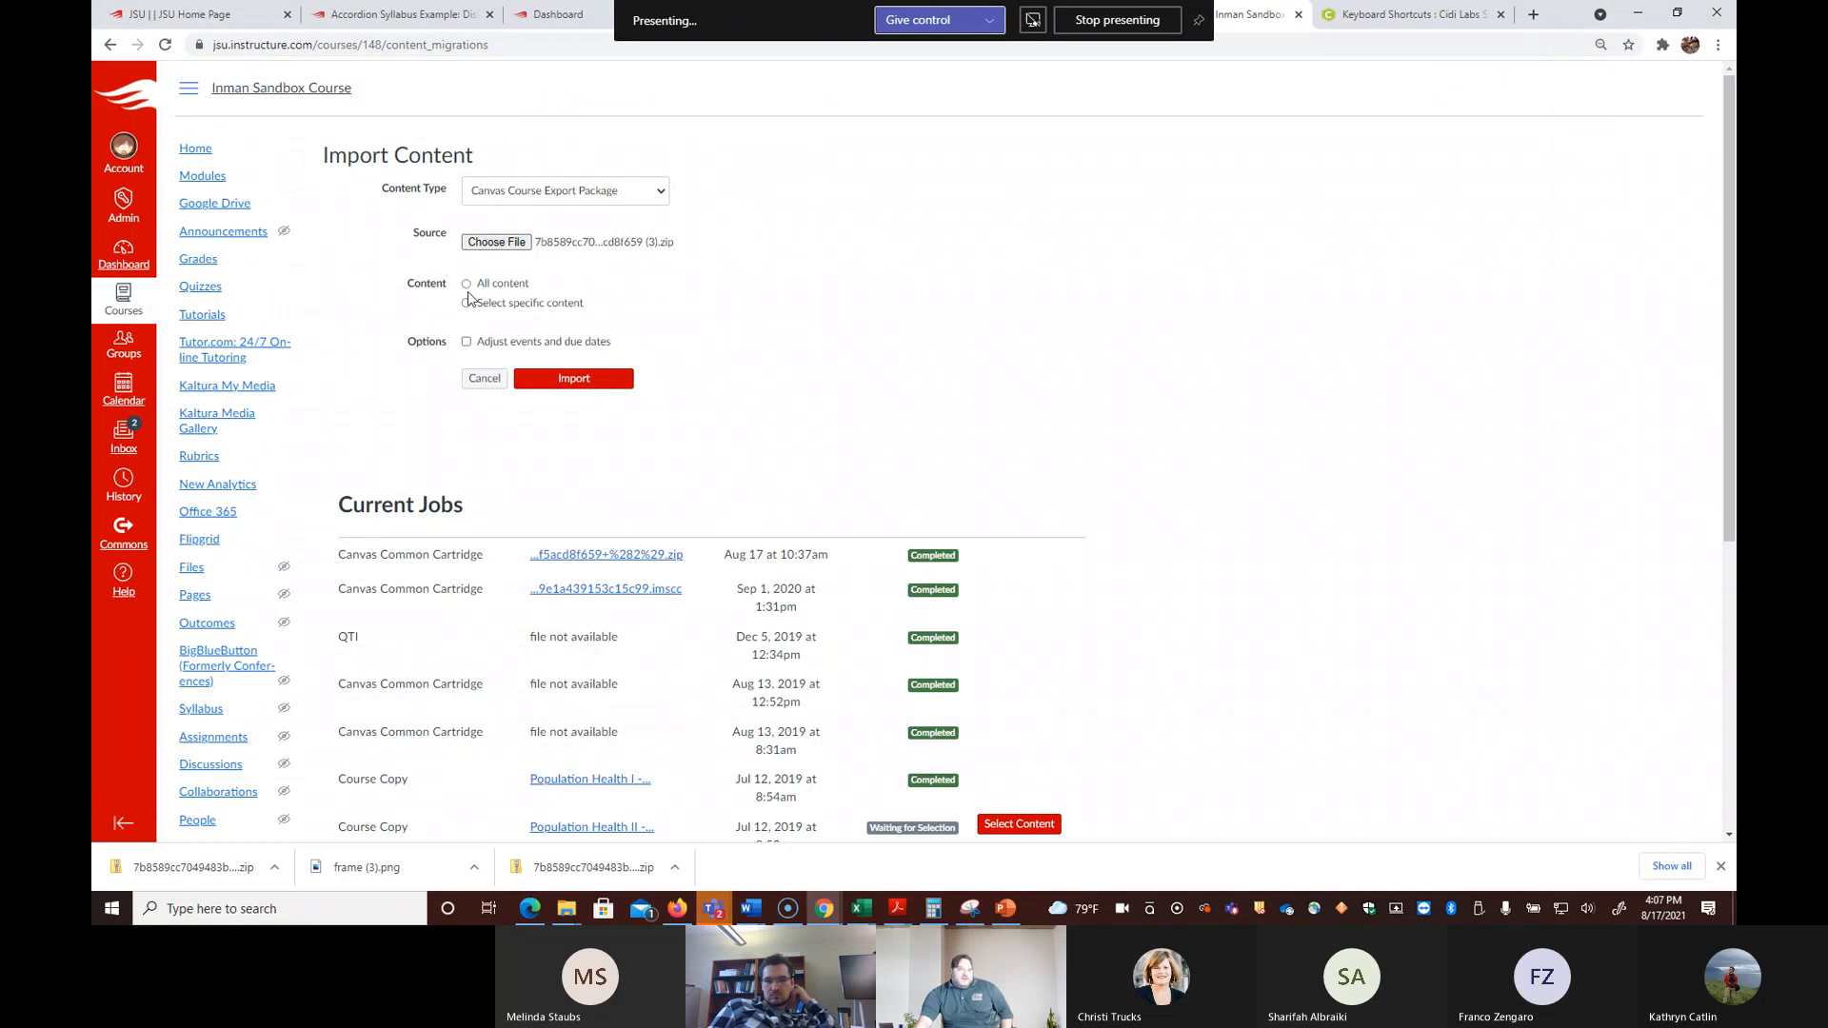
pyautogui.click(577, 380)
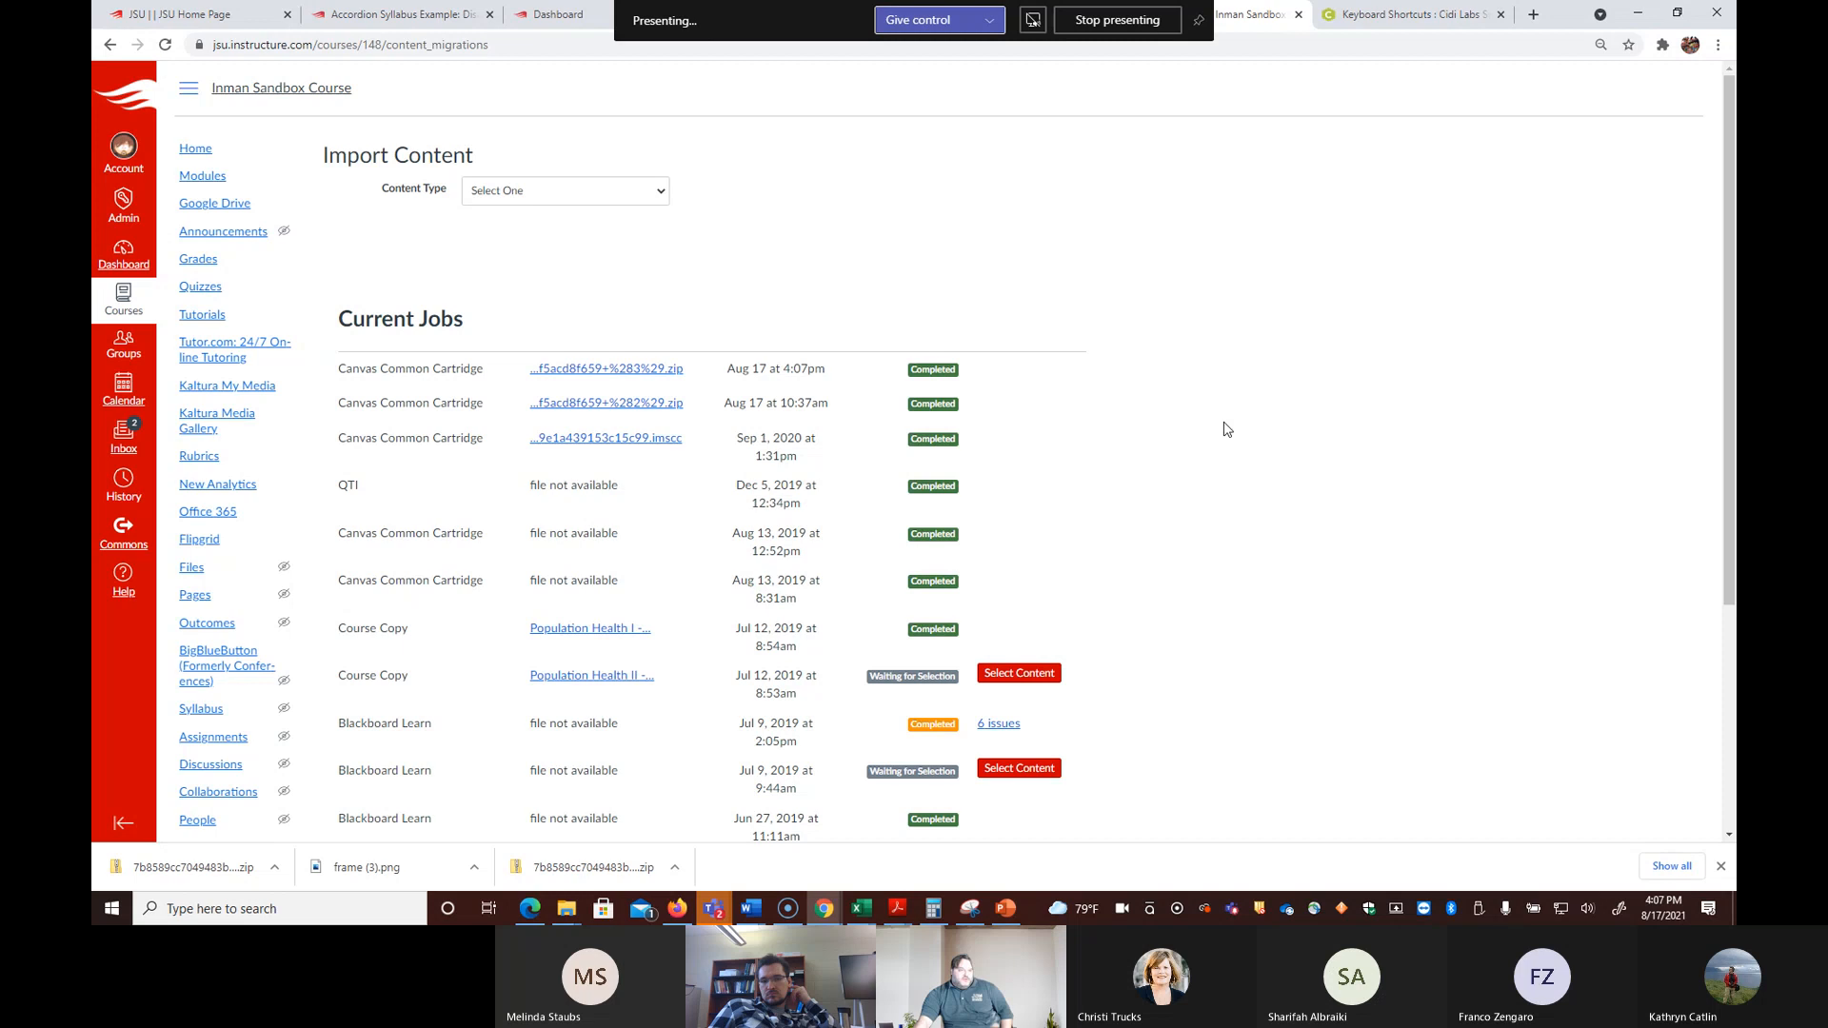
# Step: Open the imported Accordion Syllabus Example page from the list of all course pages
pyautogui.scroll(-1, 1327, 408)
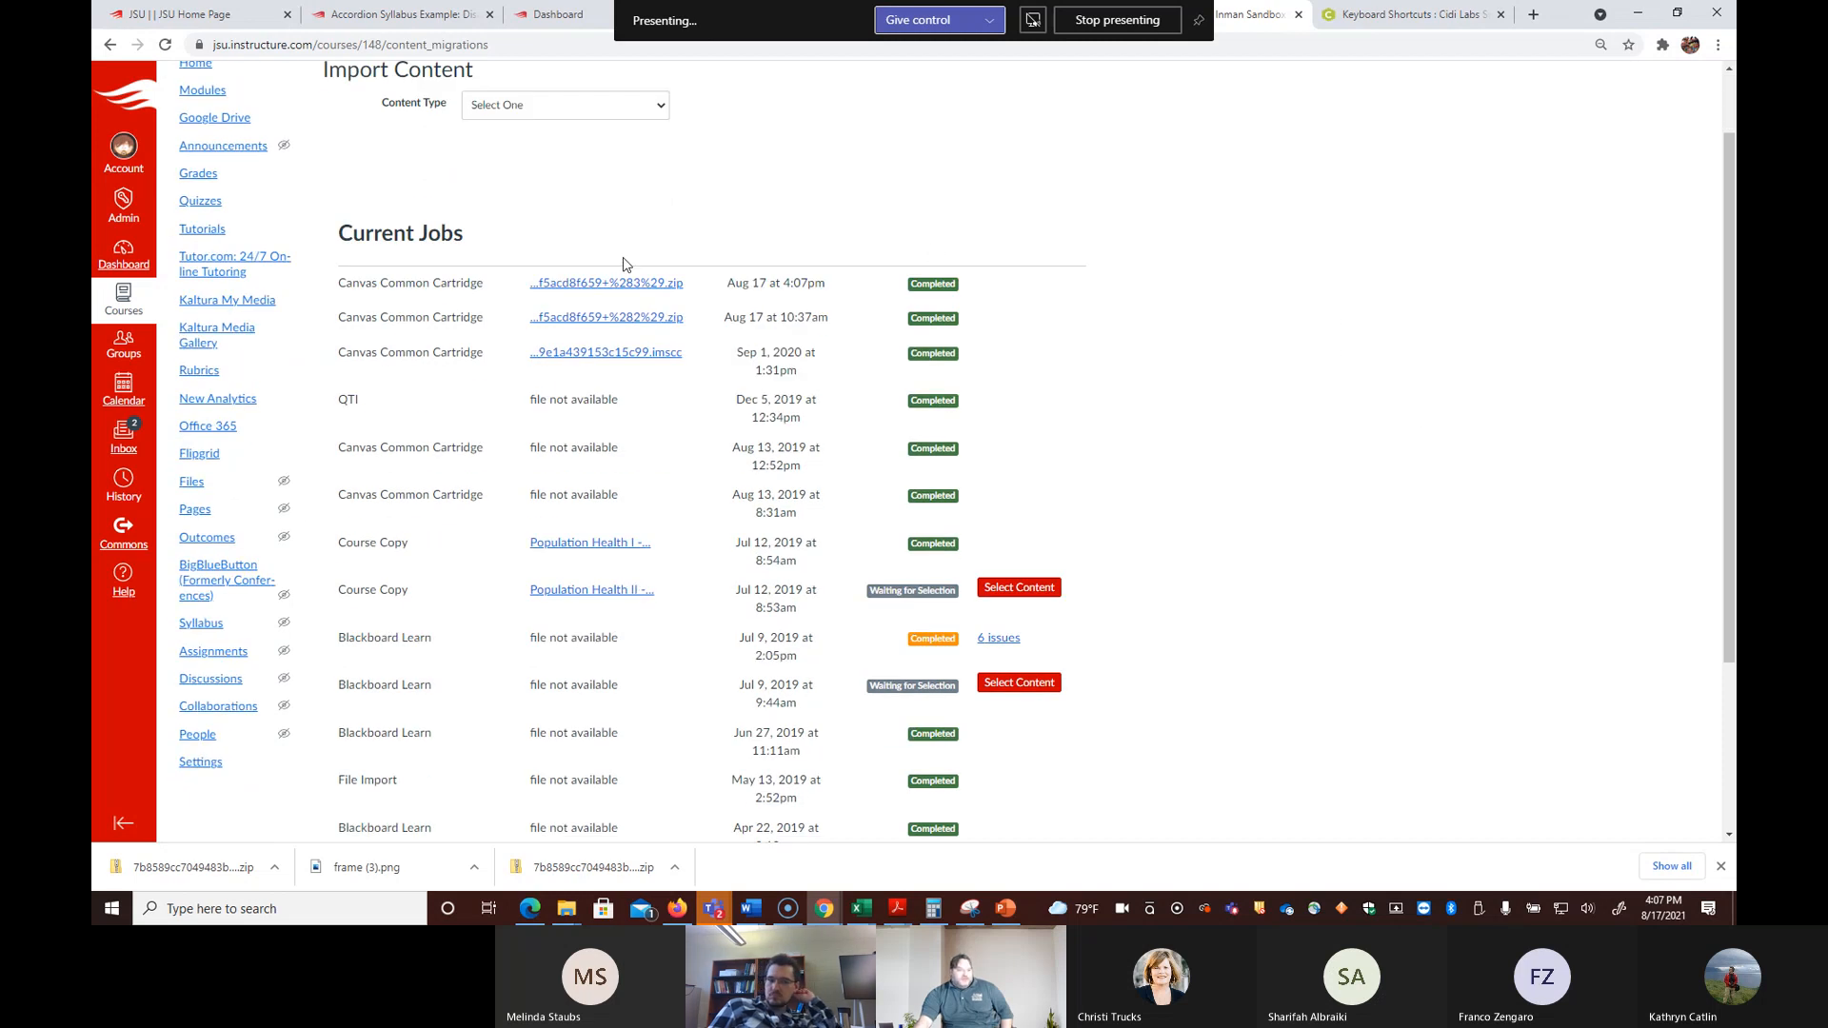
pyautogui.click(211, 516)
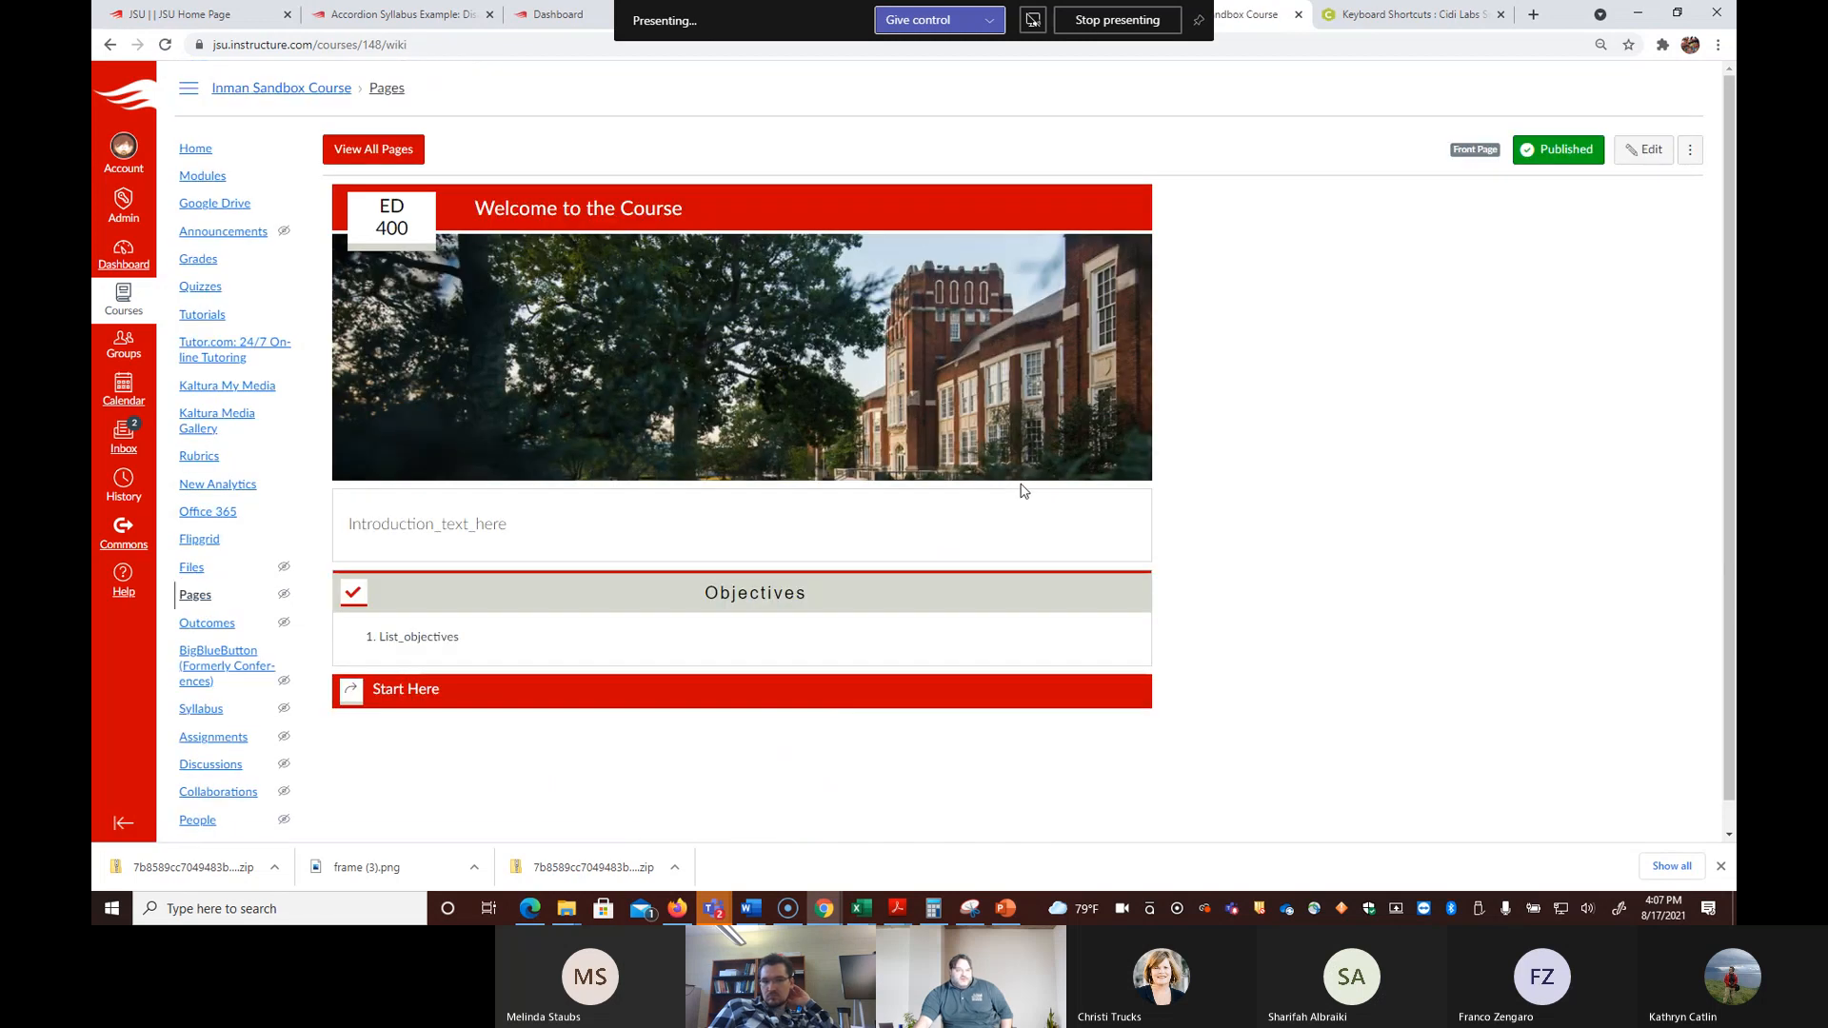
pyautogui.click(375, 153)
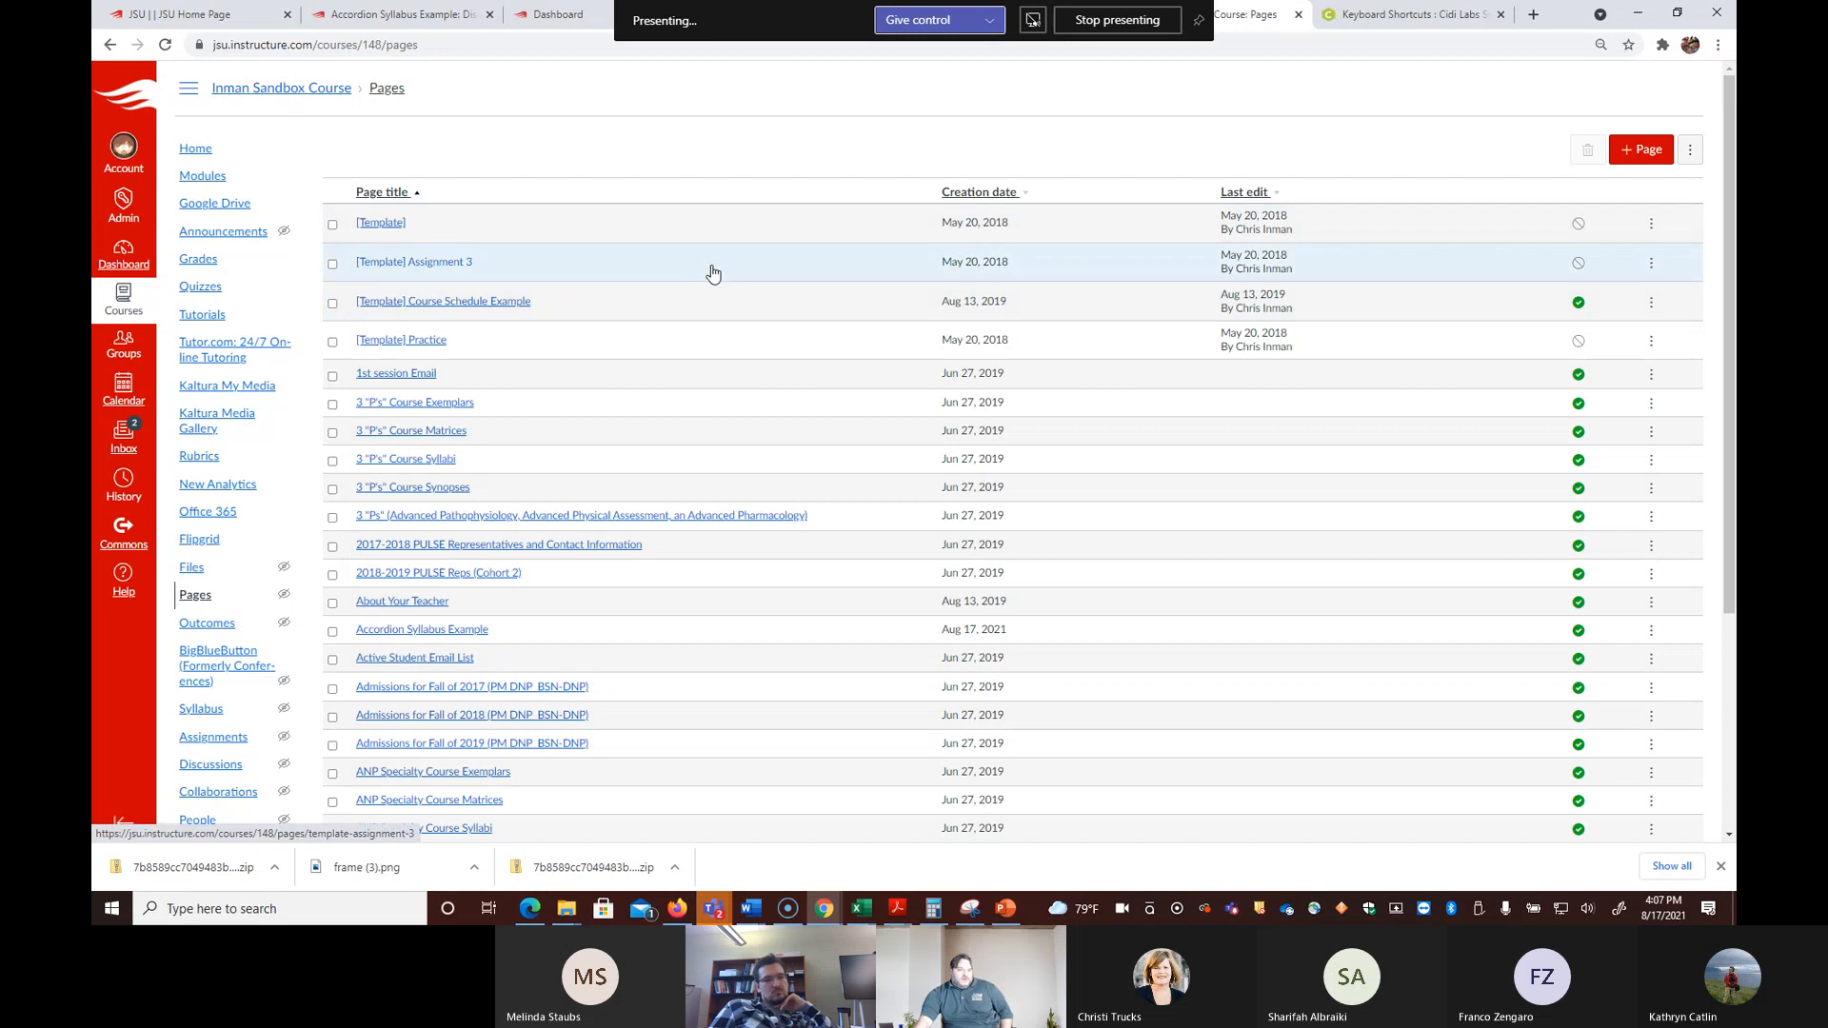
pyautogui.scroll(-2, 688, 276)
pyautogui.scroll(-1, 690, 275)
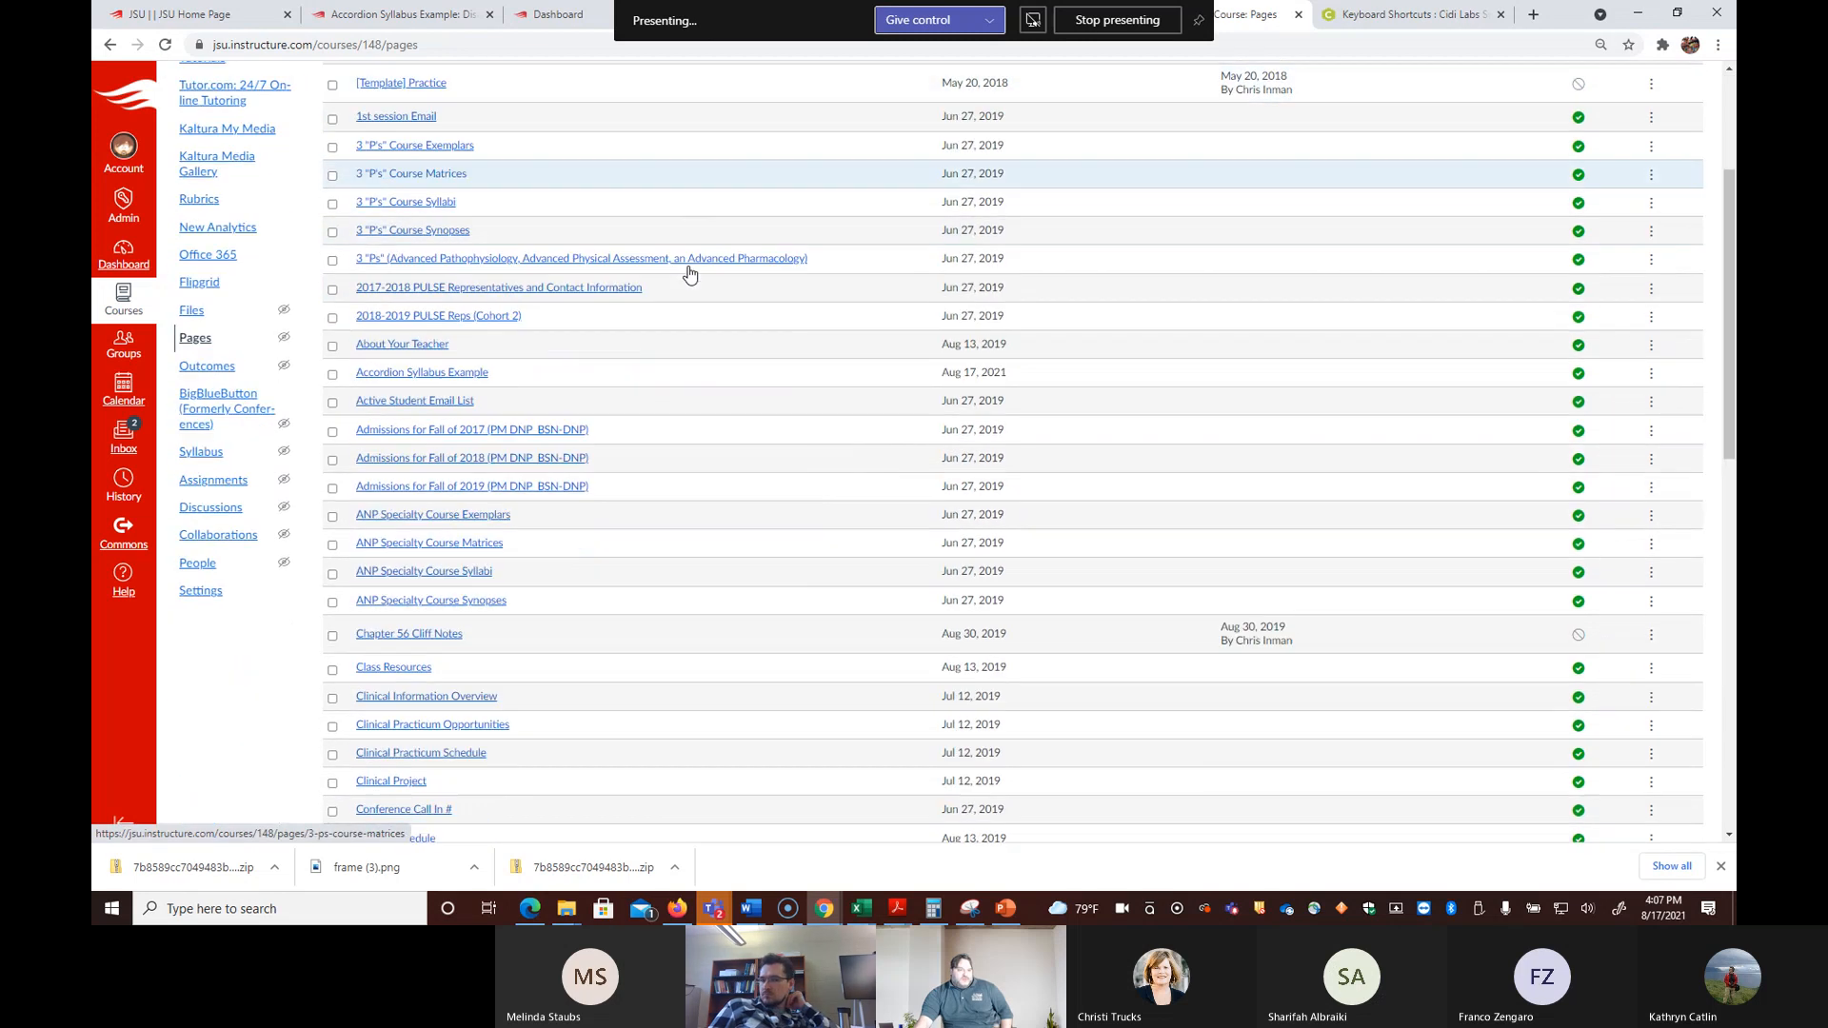
pyautogui.click(461, 379)
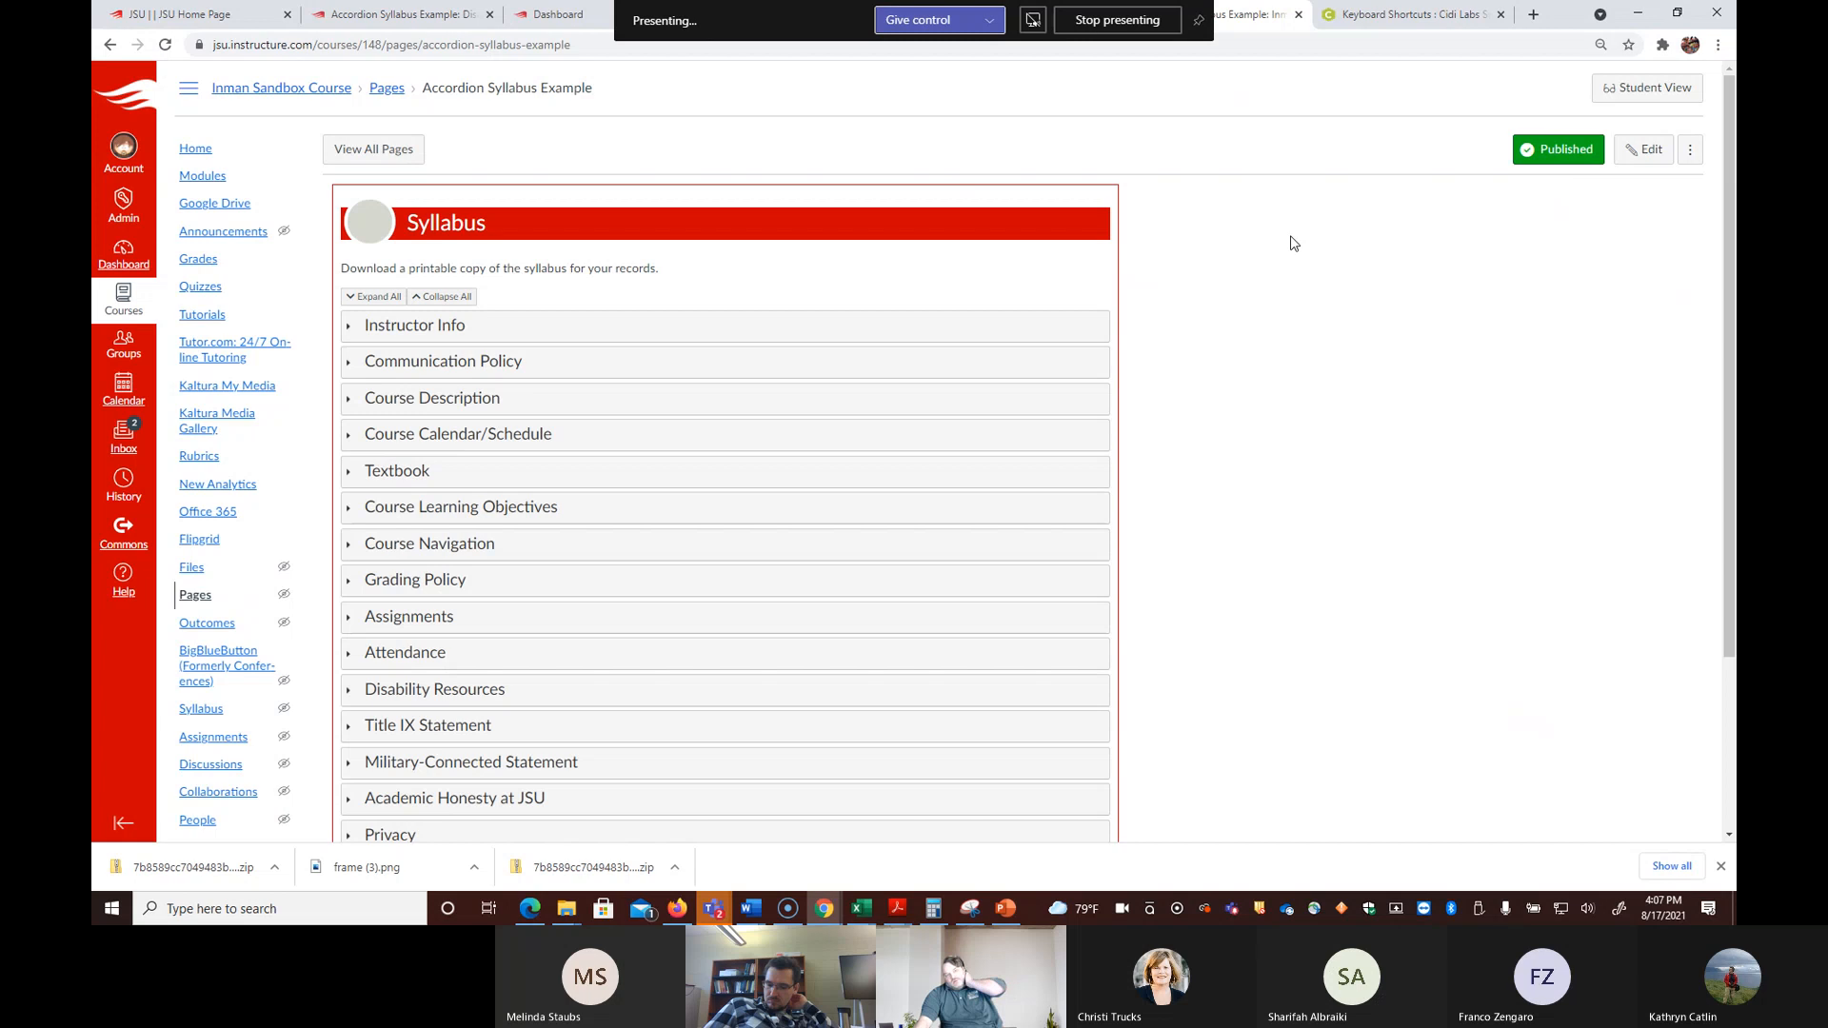
# Step: Preview the Disability Resources, Title IX Statement, Military-Connected Statement and Academic Honesty at JSU sections of the syllabus accordion, collapsing each one again
pyautogui.scroll(-2, 1196, 351)
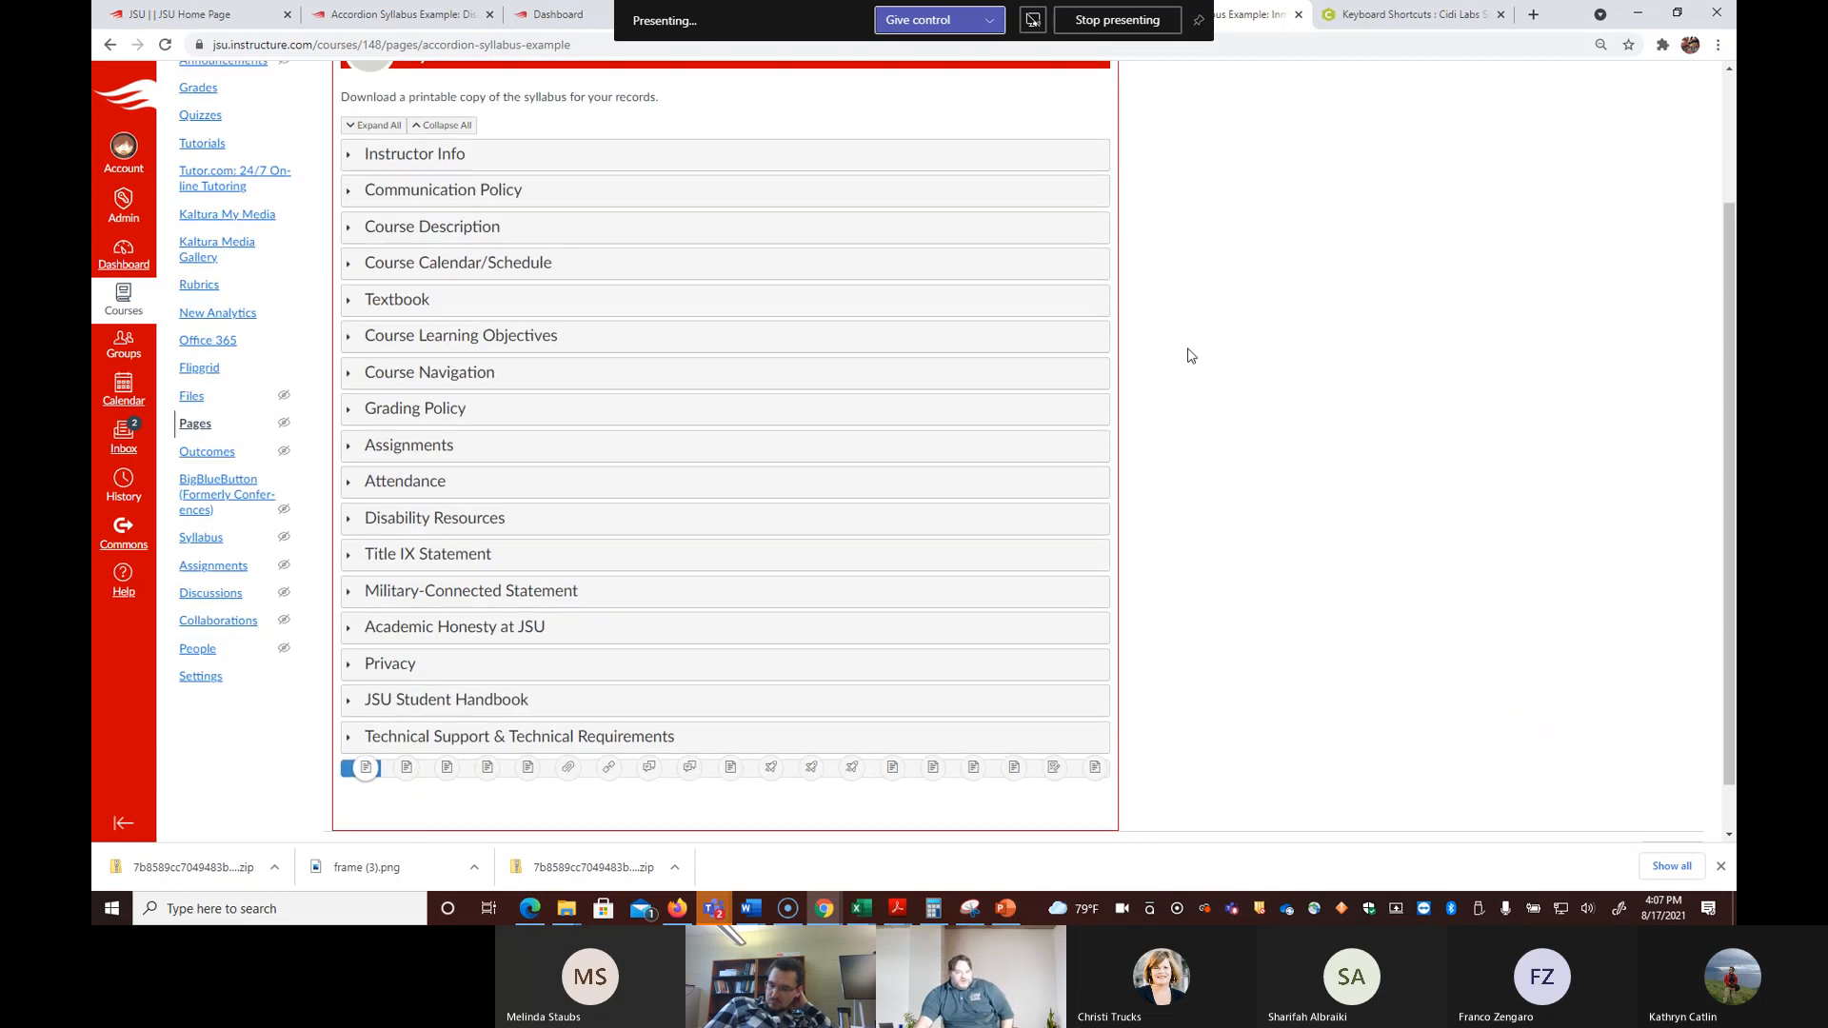
pyautogui.scroll(2, 1164, 377)
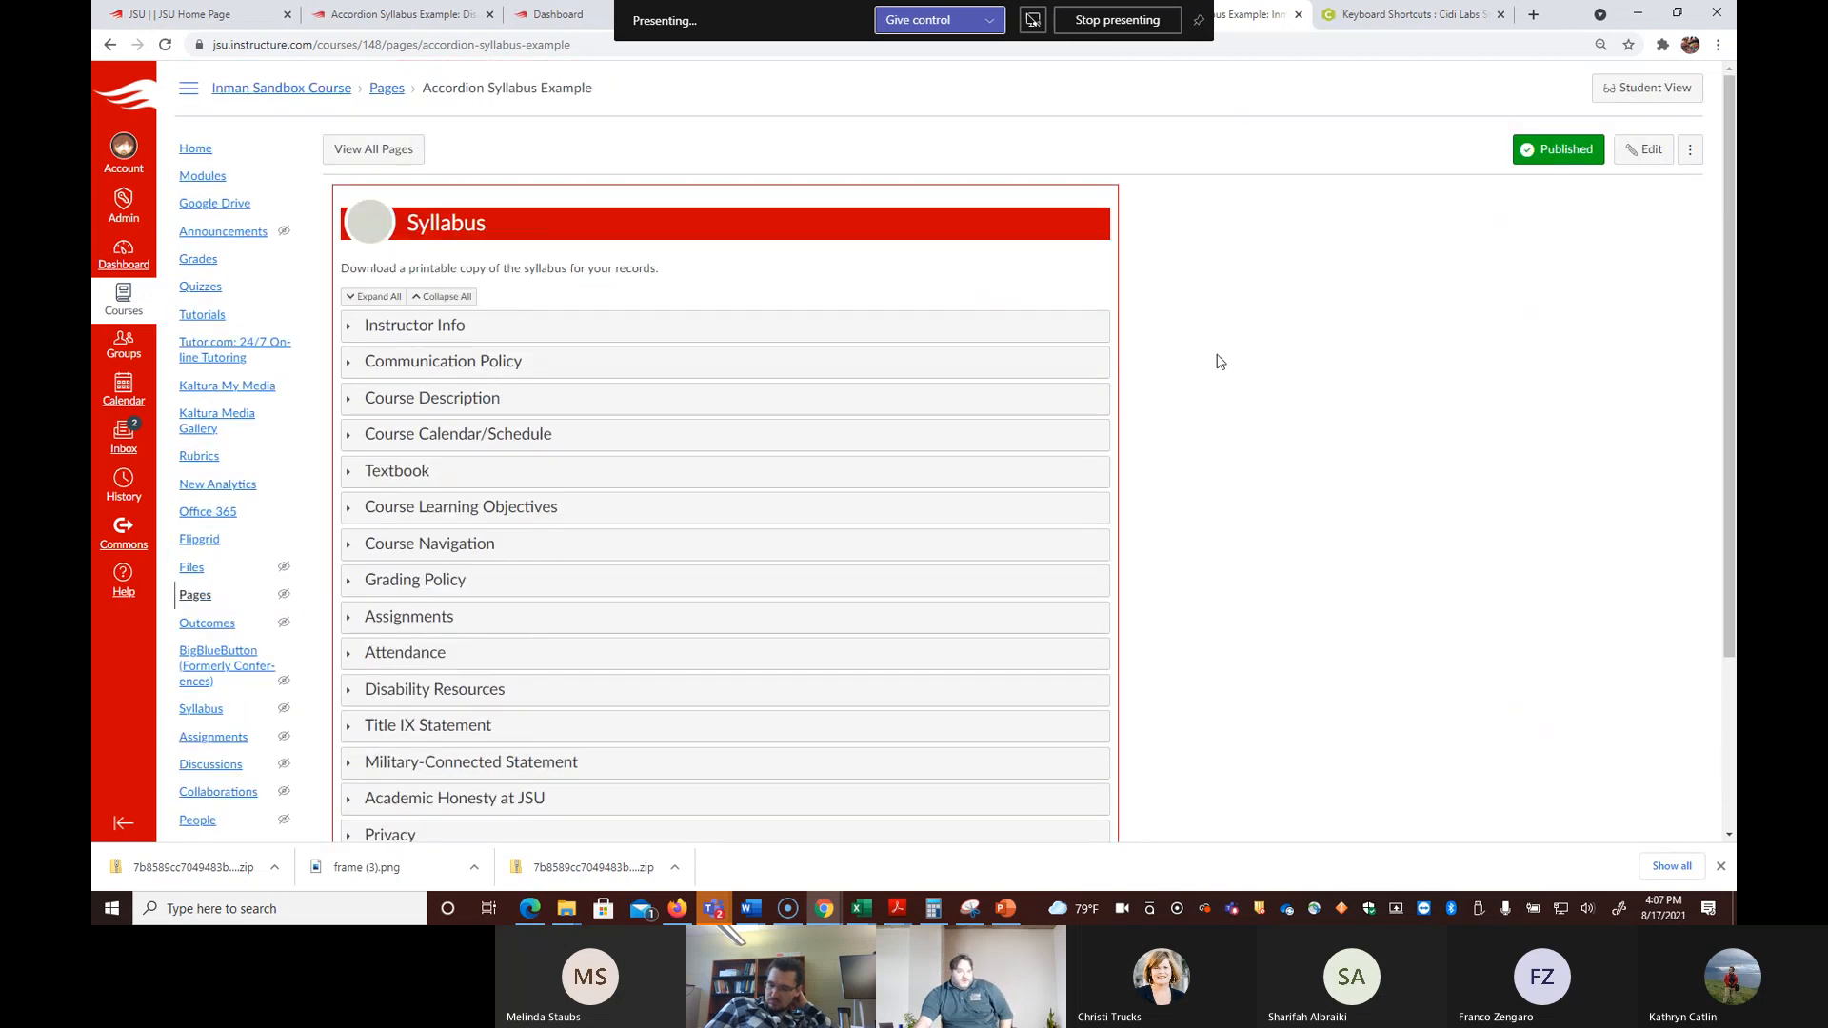
pyautogui.scroll(-2, 1305, 387)
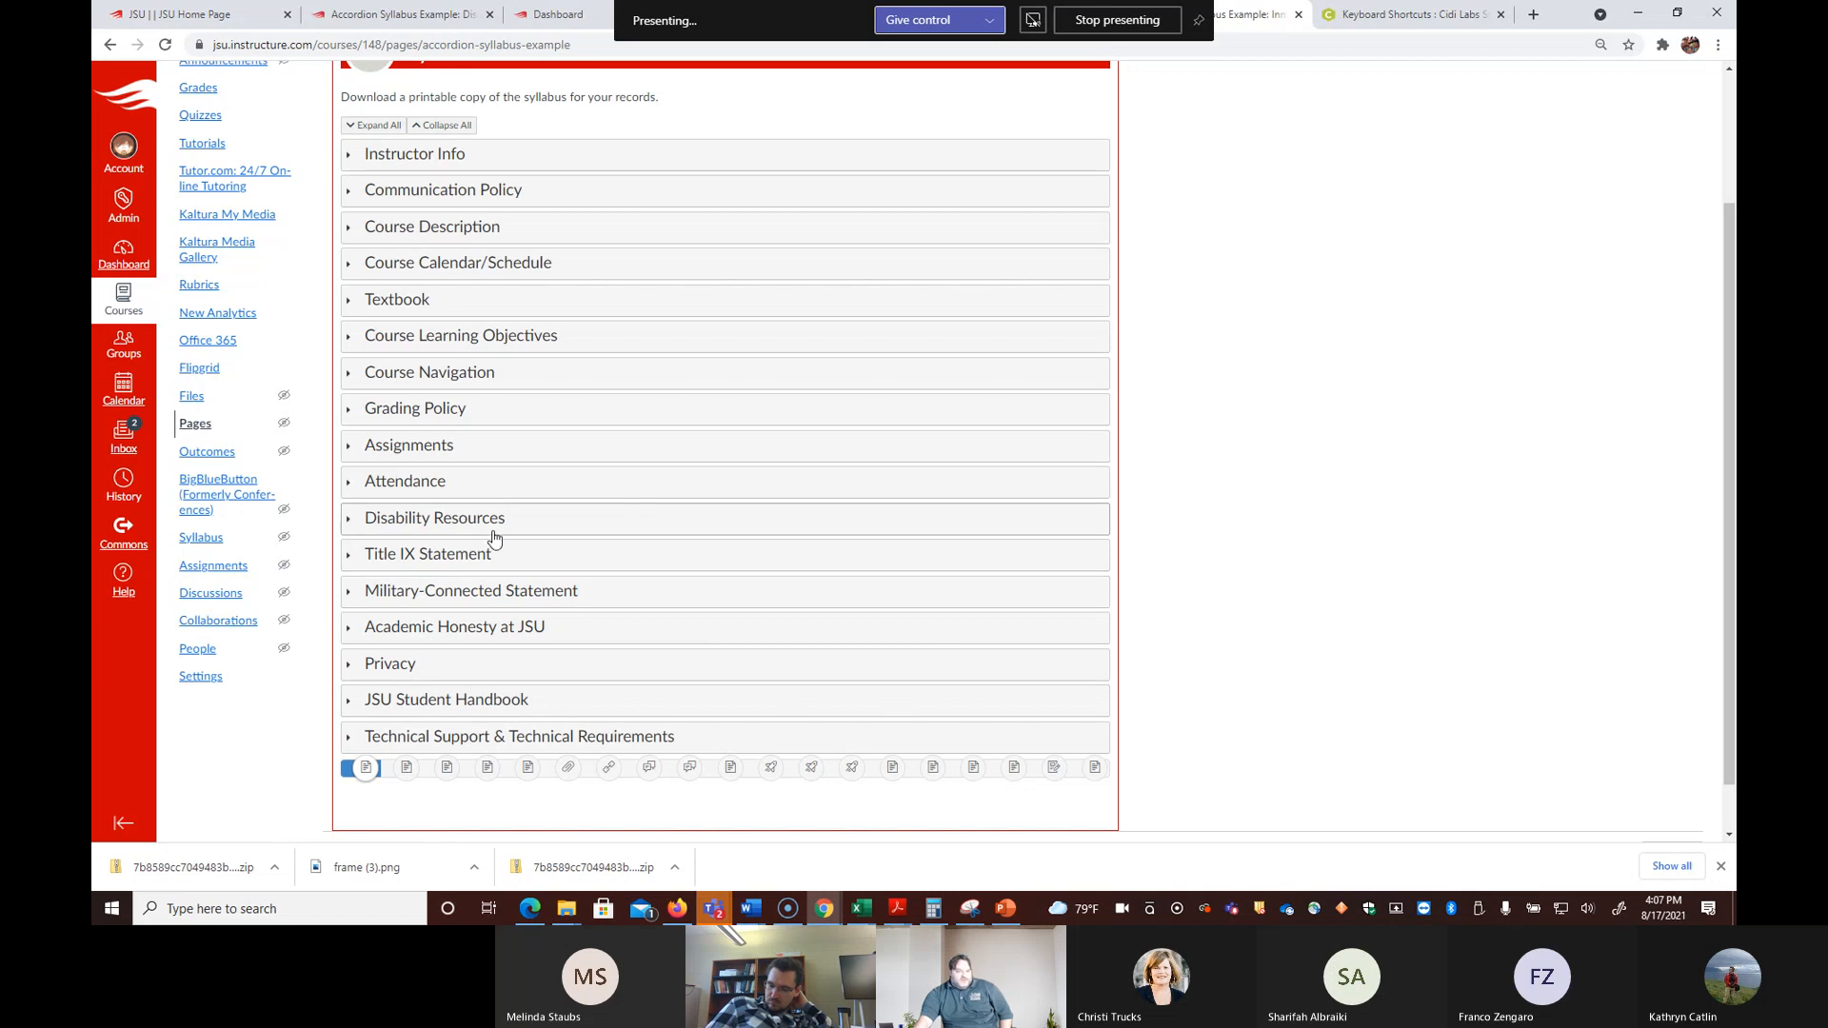
pyautogui.click(396, 521)
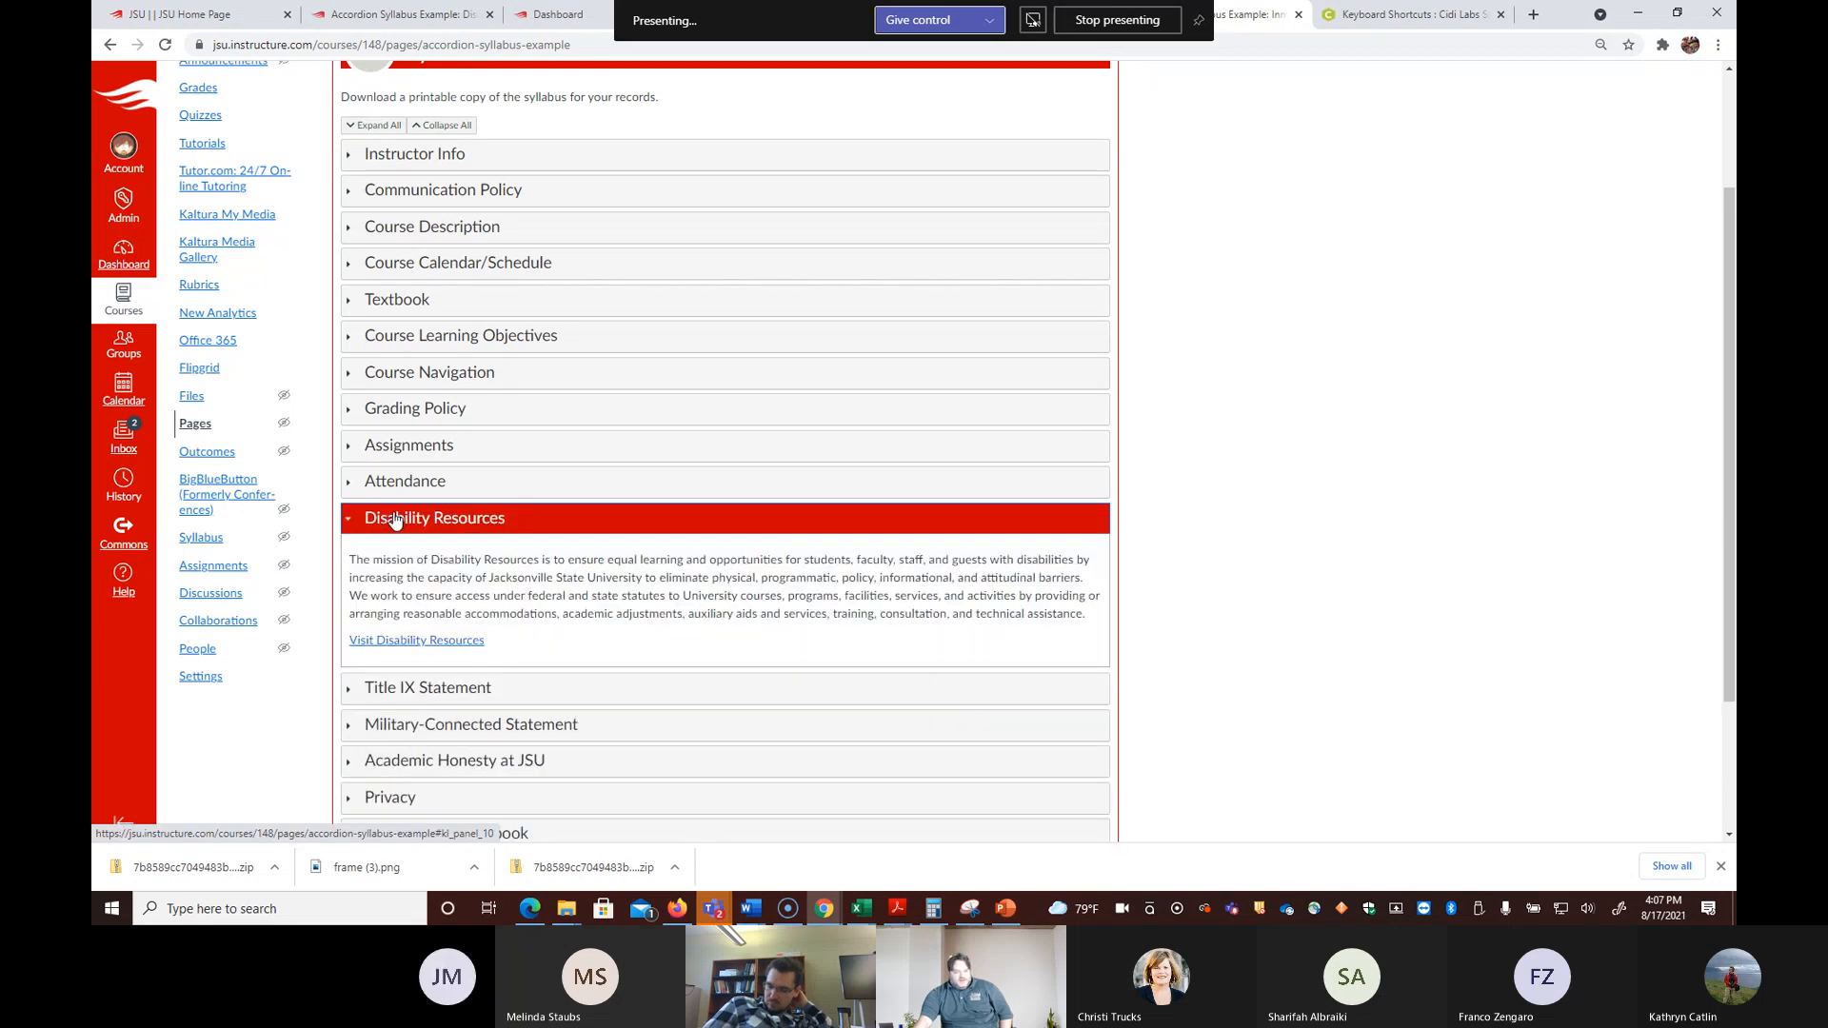
pyautogui.click(395, 521)
pyautogui.click(449, 557)
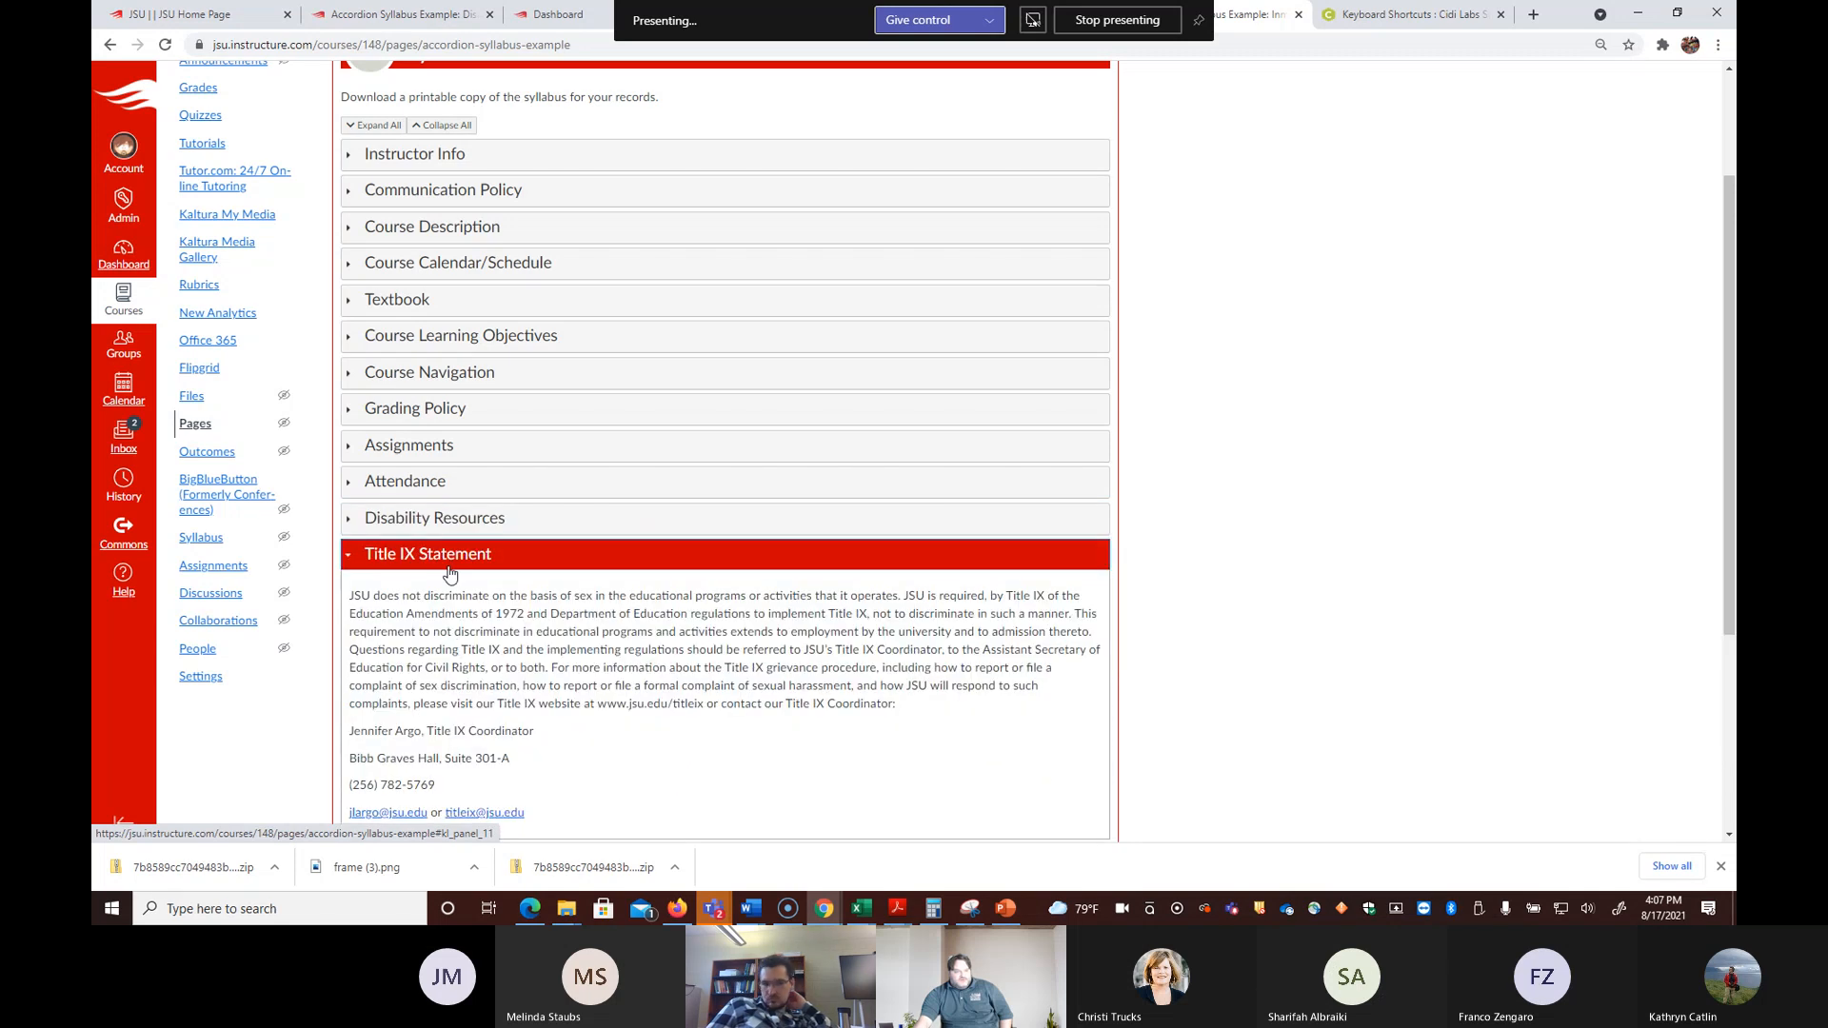
pyautogui.click(449, 562)
pyautogui.click(462, 593)
pyautogui.click(467, 598)
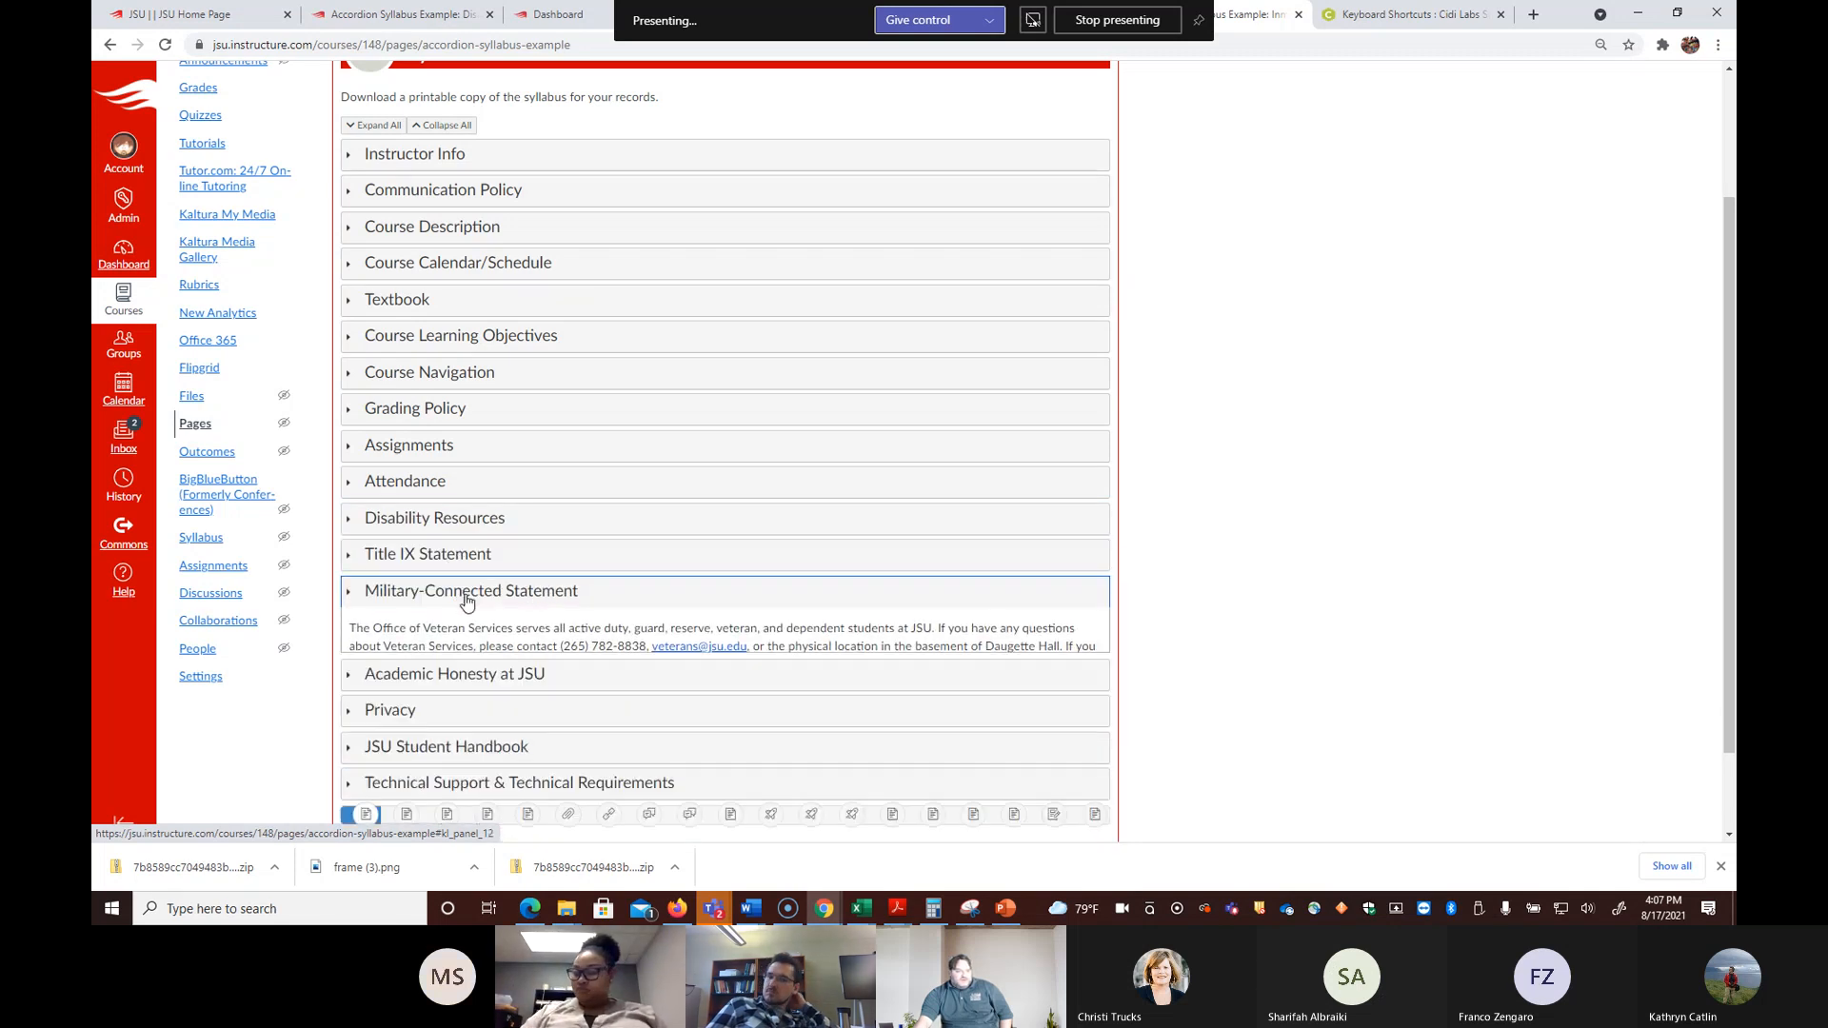
pyautogui.click(495, 621)
pyautogui.scroll(-2, 532, 580)
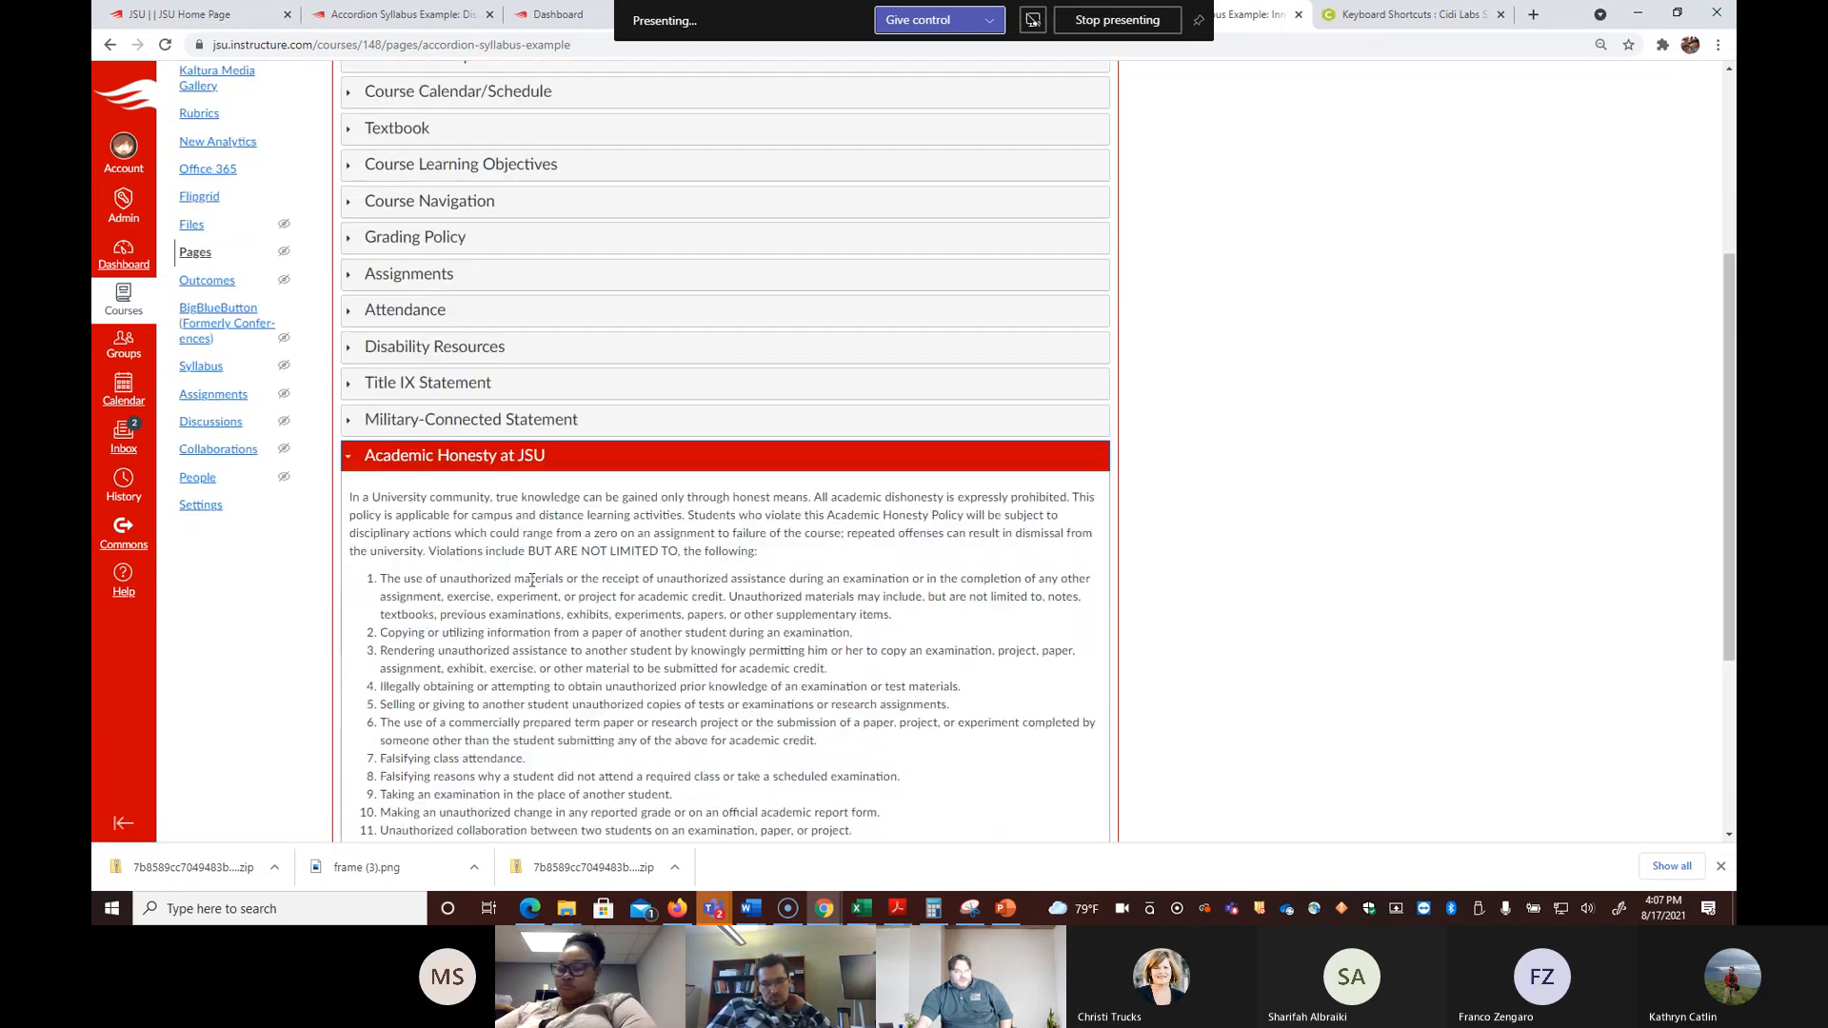
pyautogui.click(548, 467)
# Step: Expand the Privacy, JSU Student Handbook and Technical Support & Technical Requirements sections of the syllabus
pyautogui.click(552, 609)
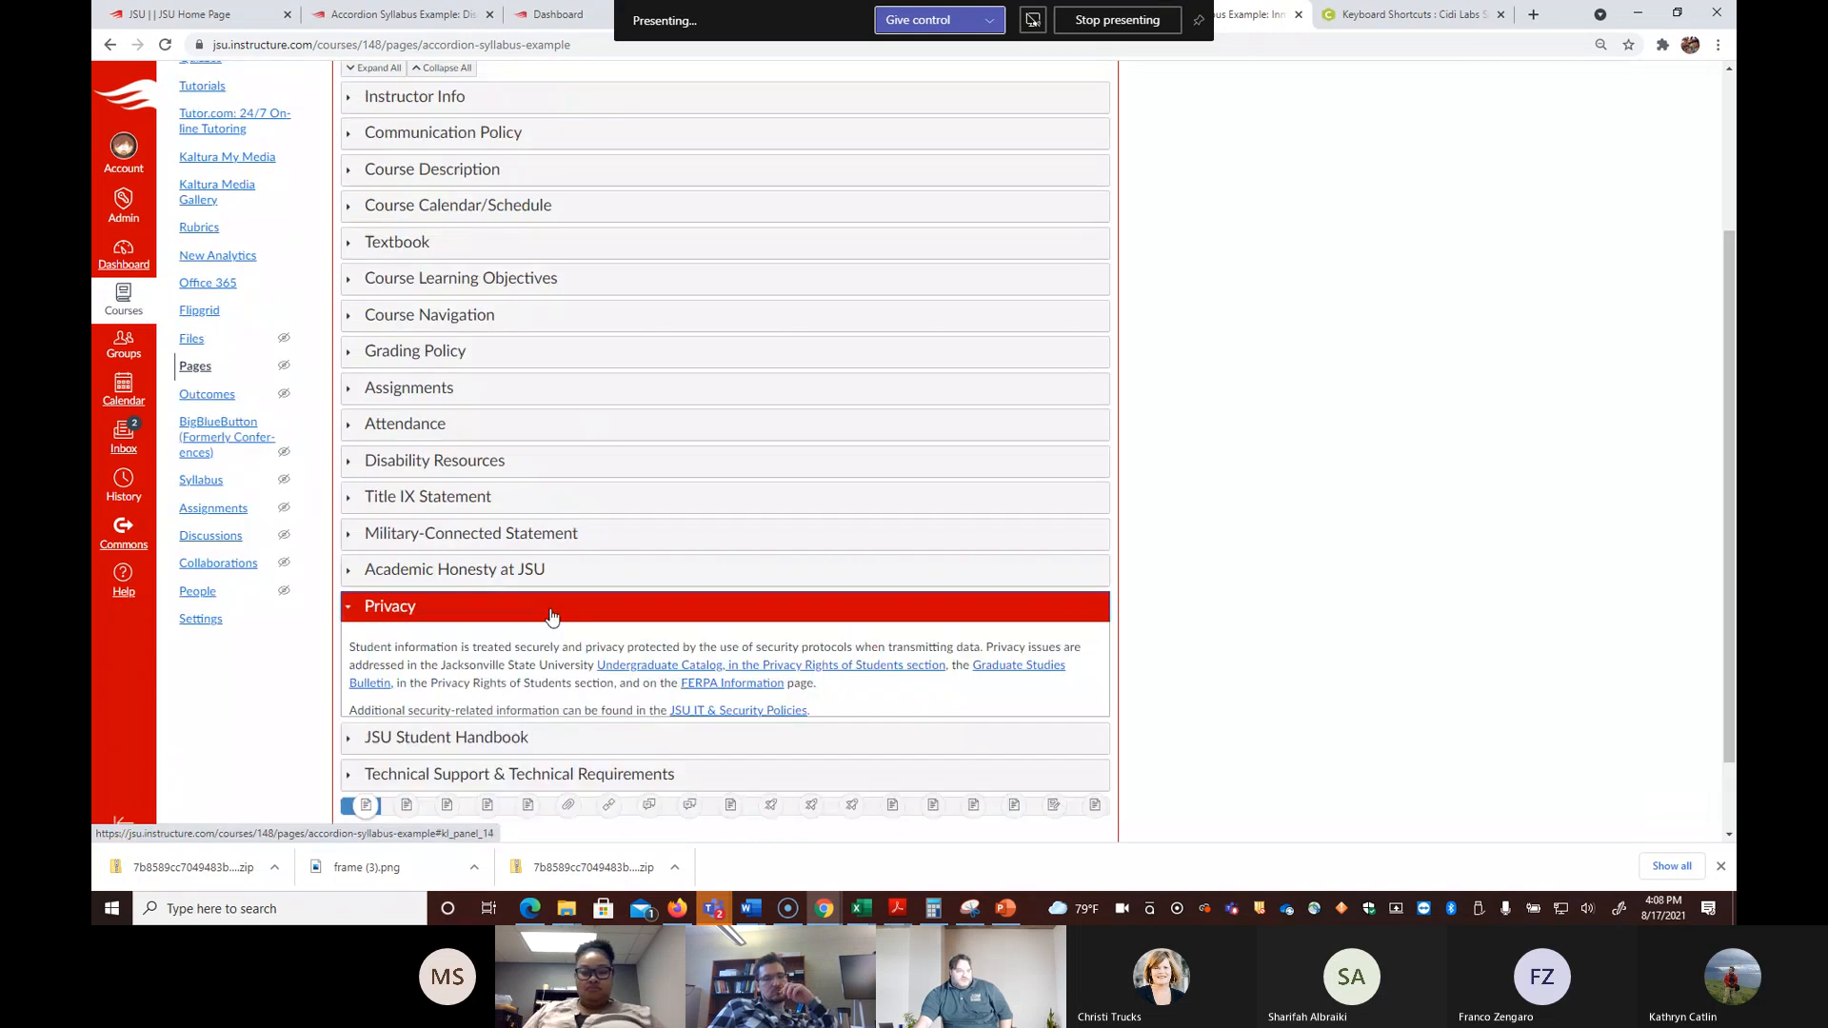
pyautogui.scroll(-1, 542, 628)
pyautogui.click(540, 641)
pyautogui.scroll(-1, 543, 641)
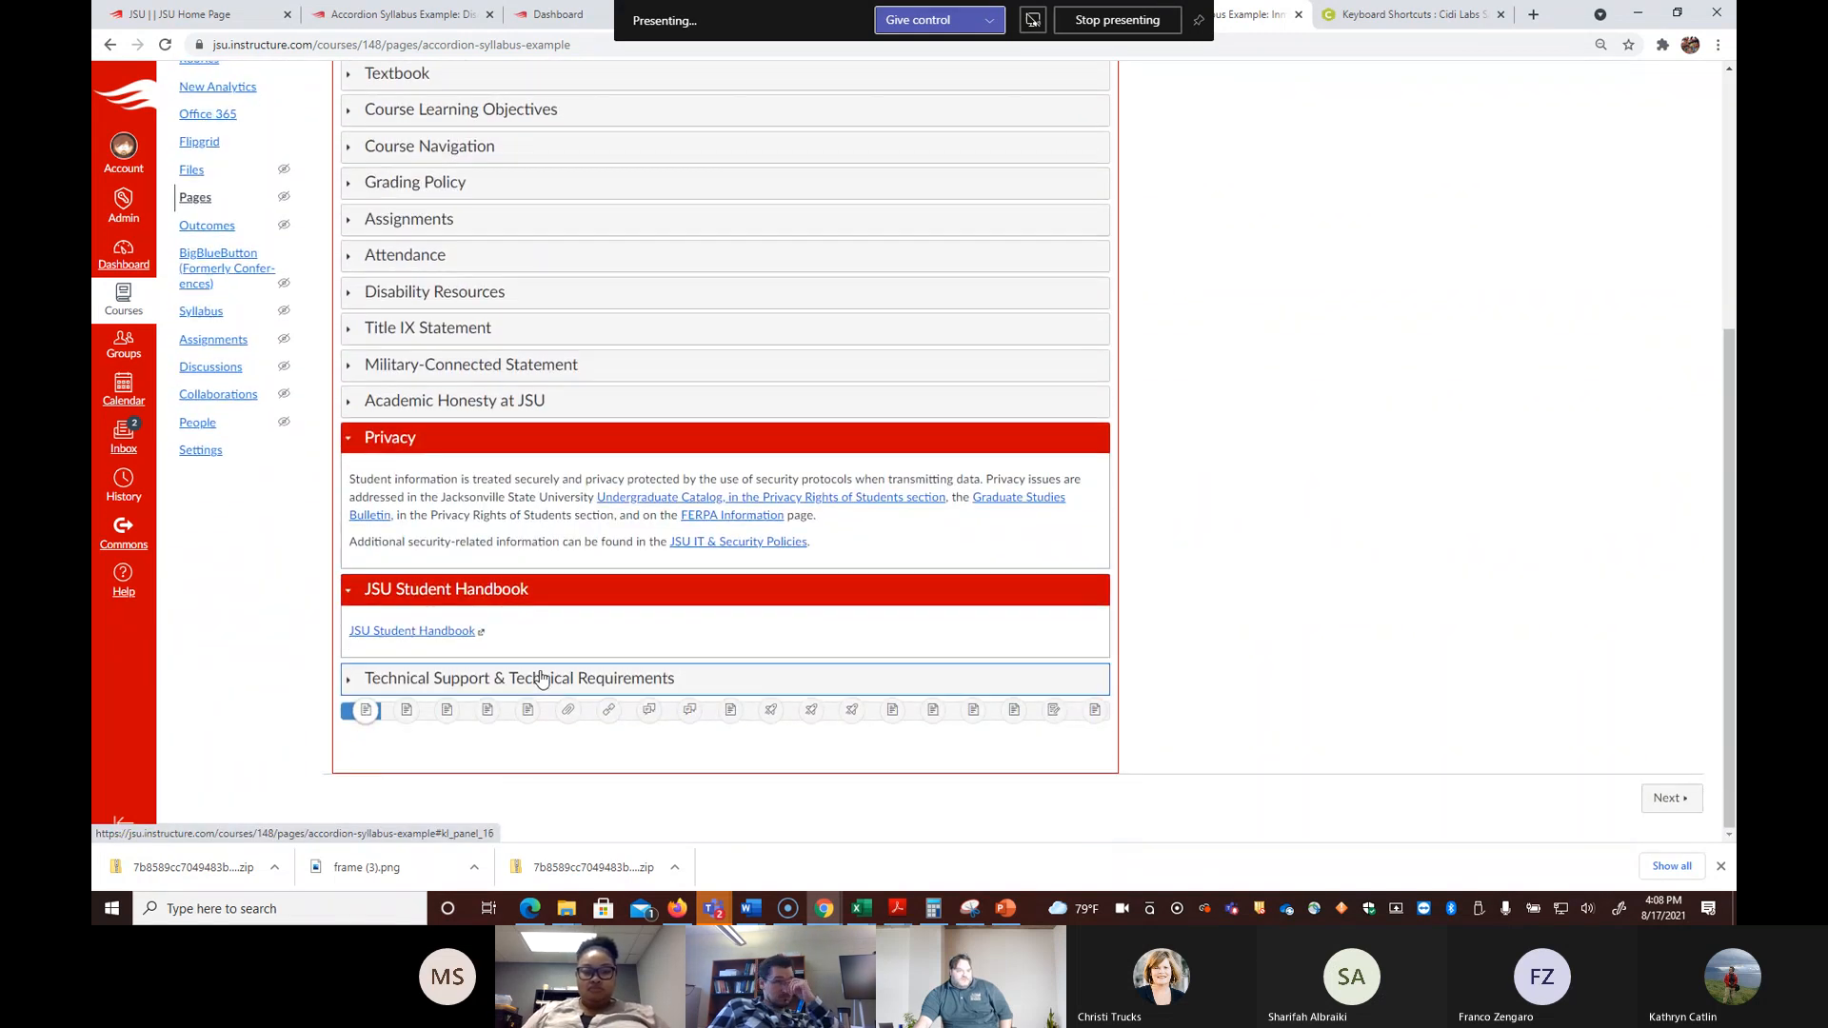
pyautogui.click(541, 678)
pyautogui.scroll(-4, 555, 657)
pyautogui.scroll(8, 560, 666)
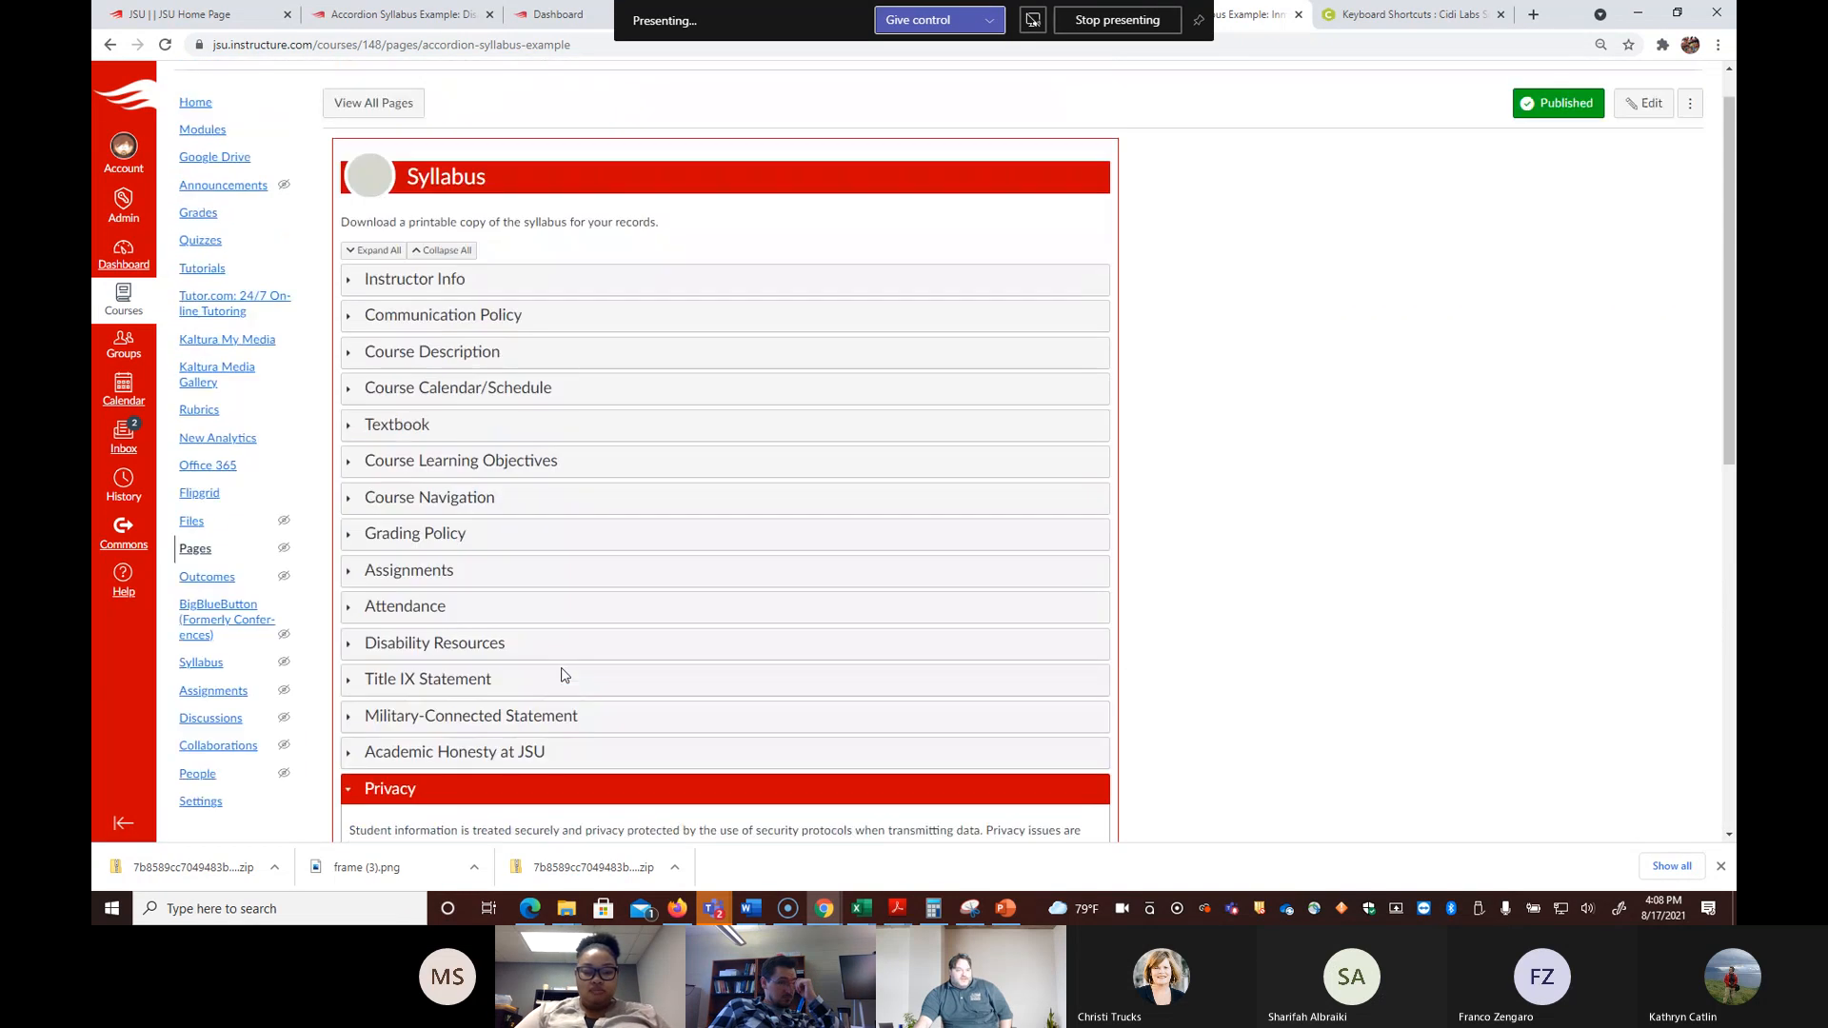
# Step: Expand Disability Resources again and review the open sections through the end of Technical Requirements
pyautogui.scroll(-2, 542, 672)
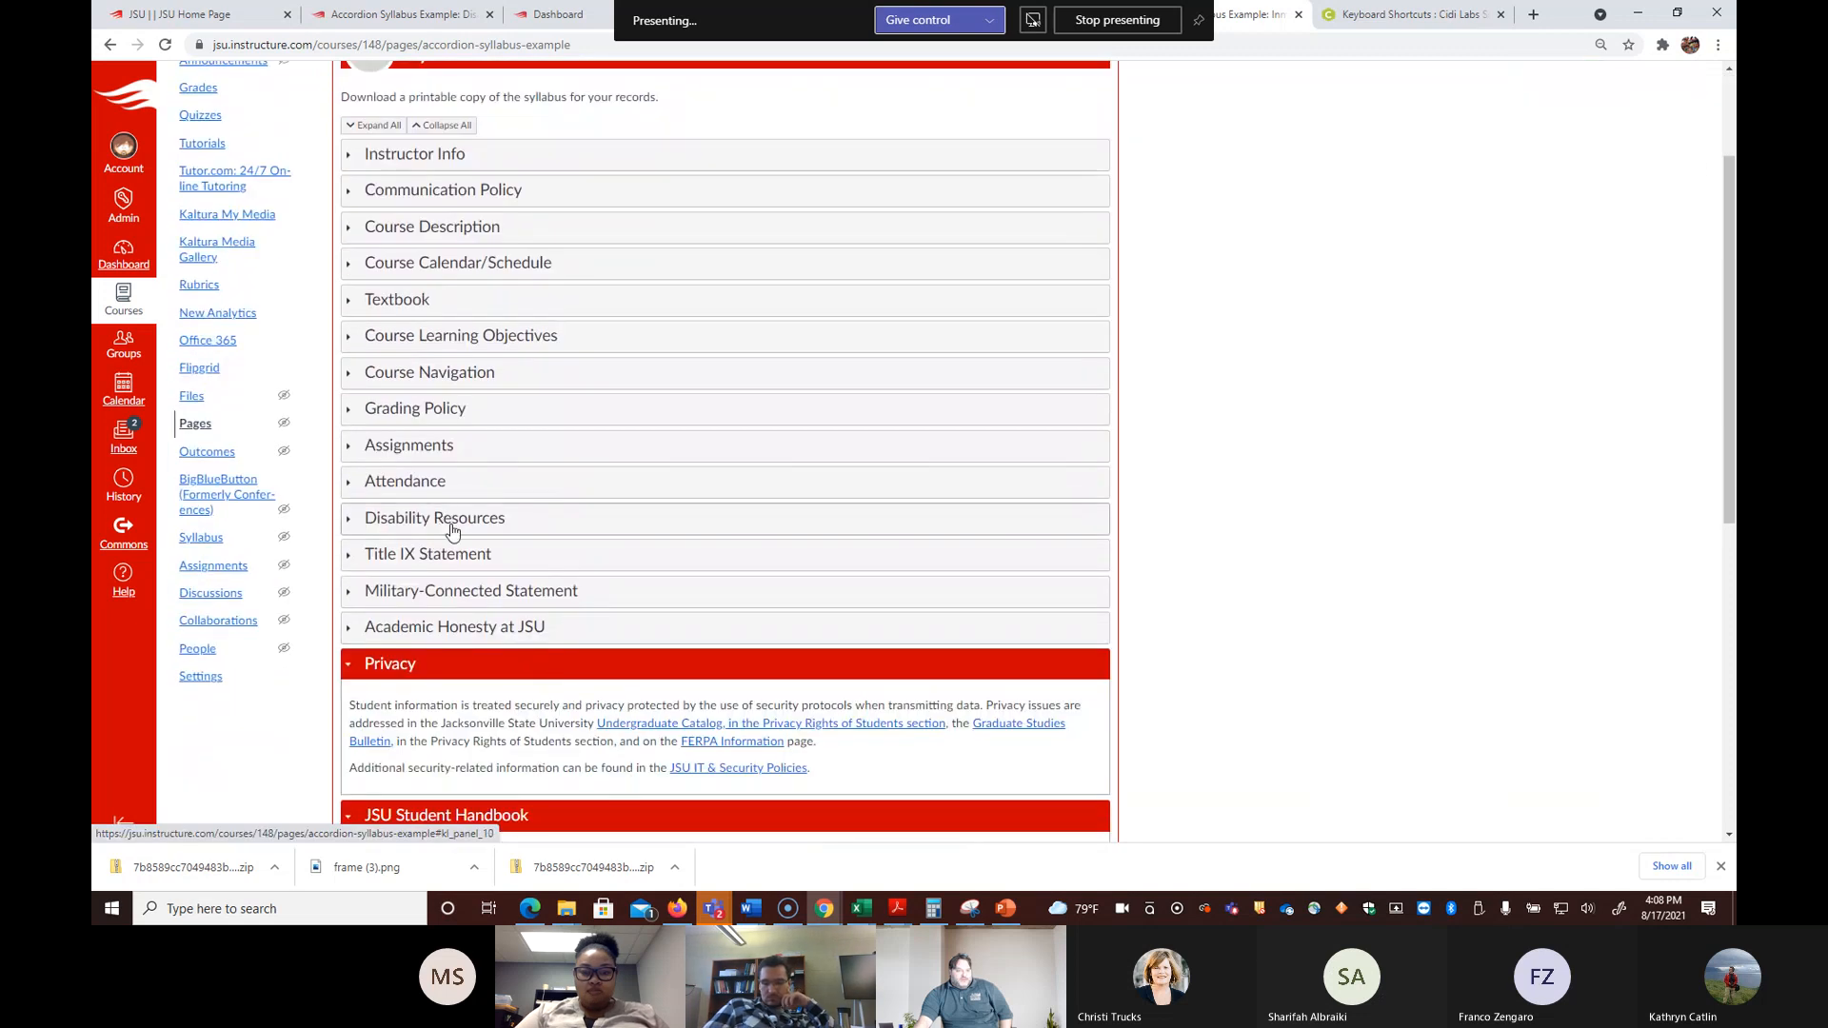
pyautogui.click(452, 531)
pyautogui.scroll(-4, 495, 571)
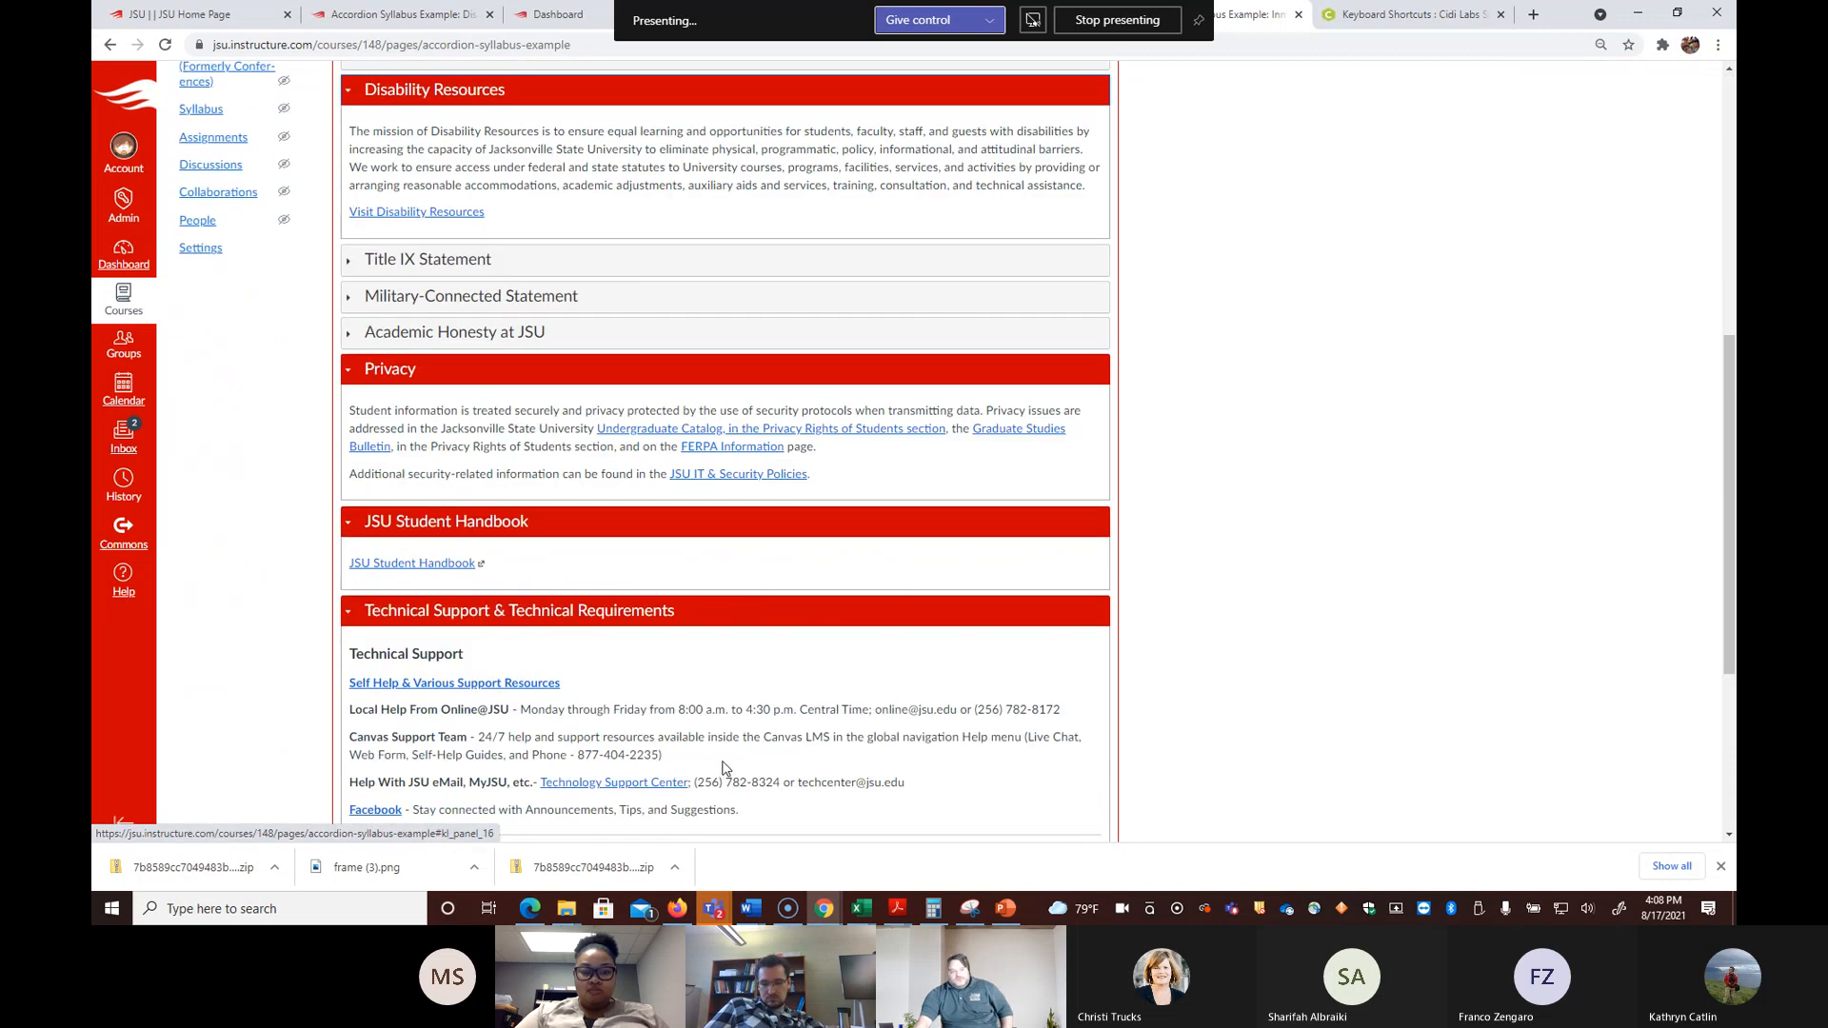
pyautogui.scroll(-3, 724, 767)
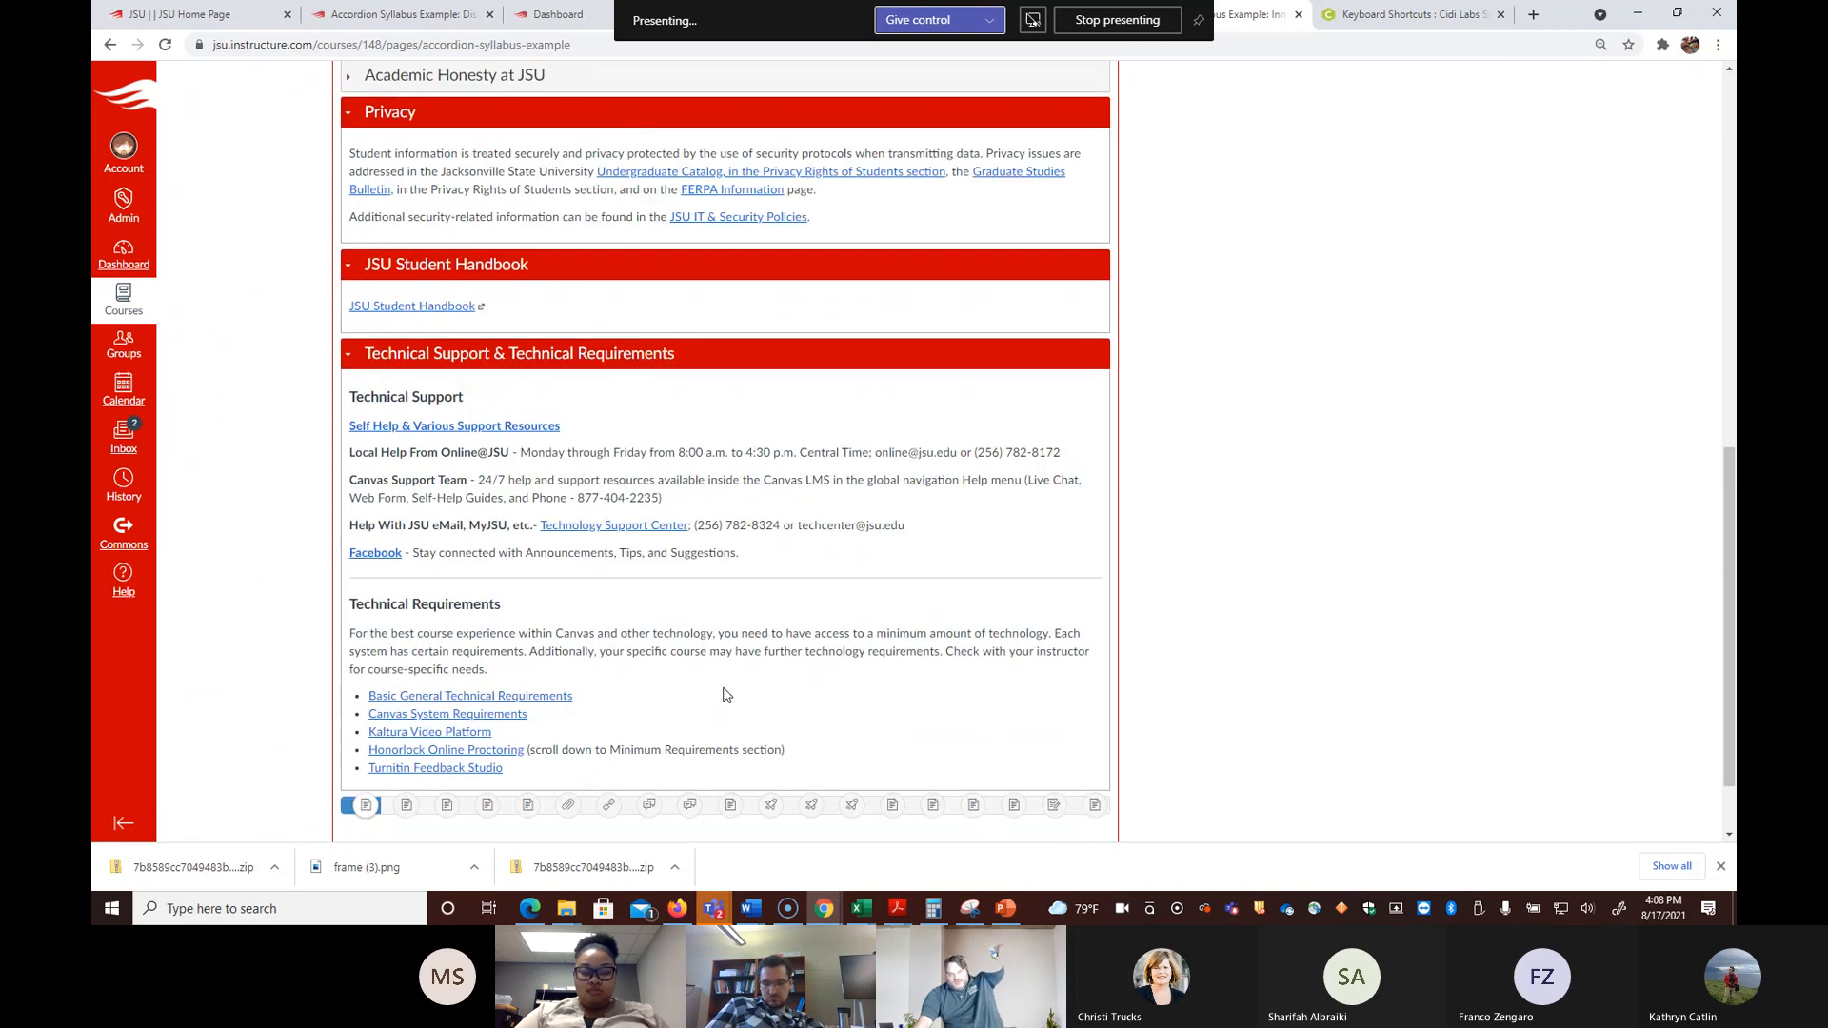
pyautogui.scroll(10, 724, 695)
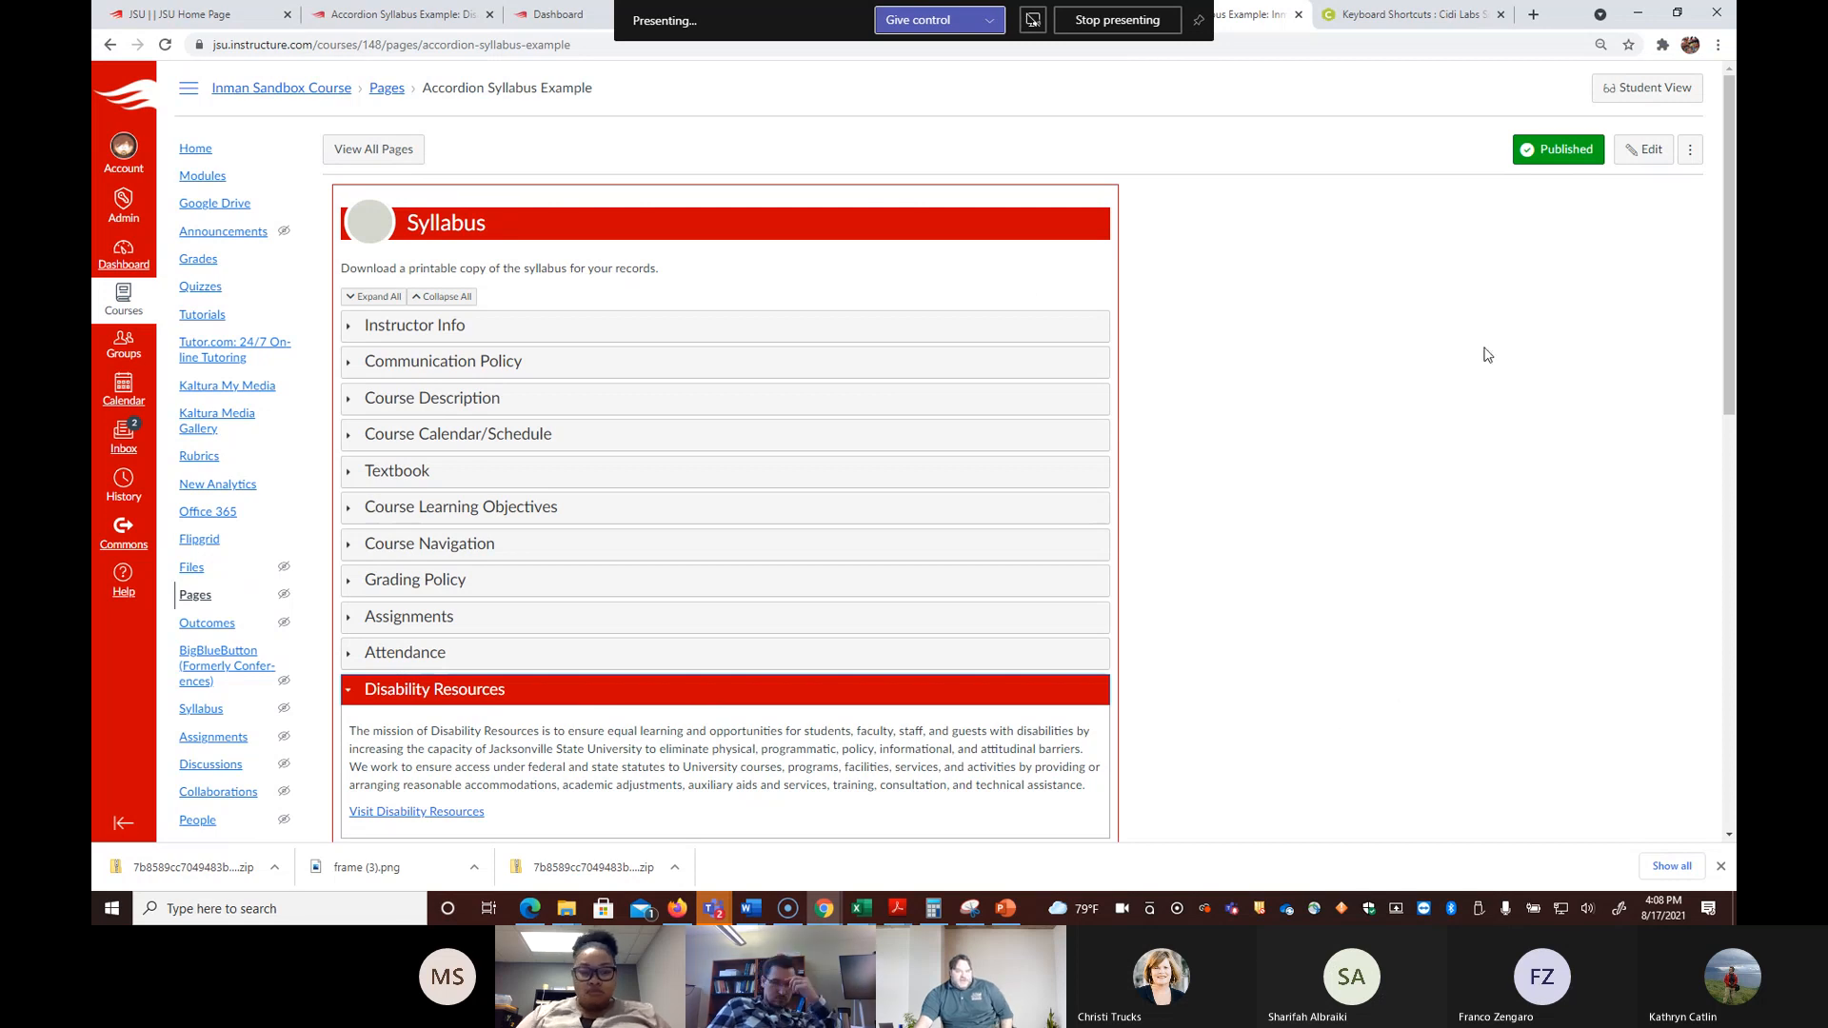
# Step: Open the Accordion Syllabus Example page for editing and enlarge the editor's content area
pyautogui.click(1643, 153)
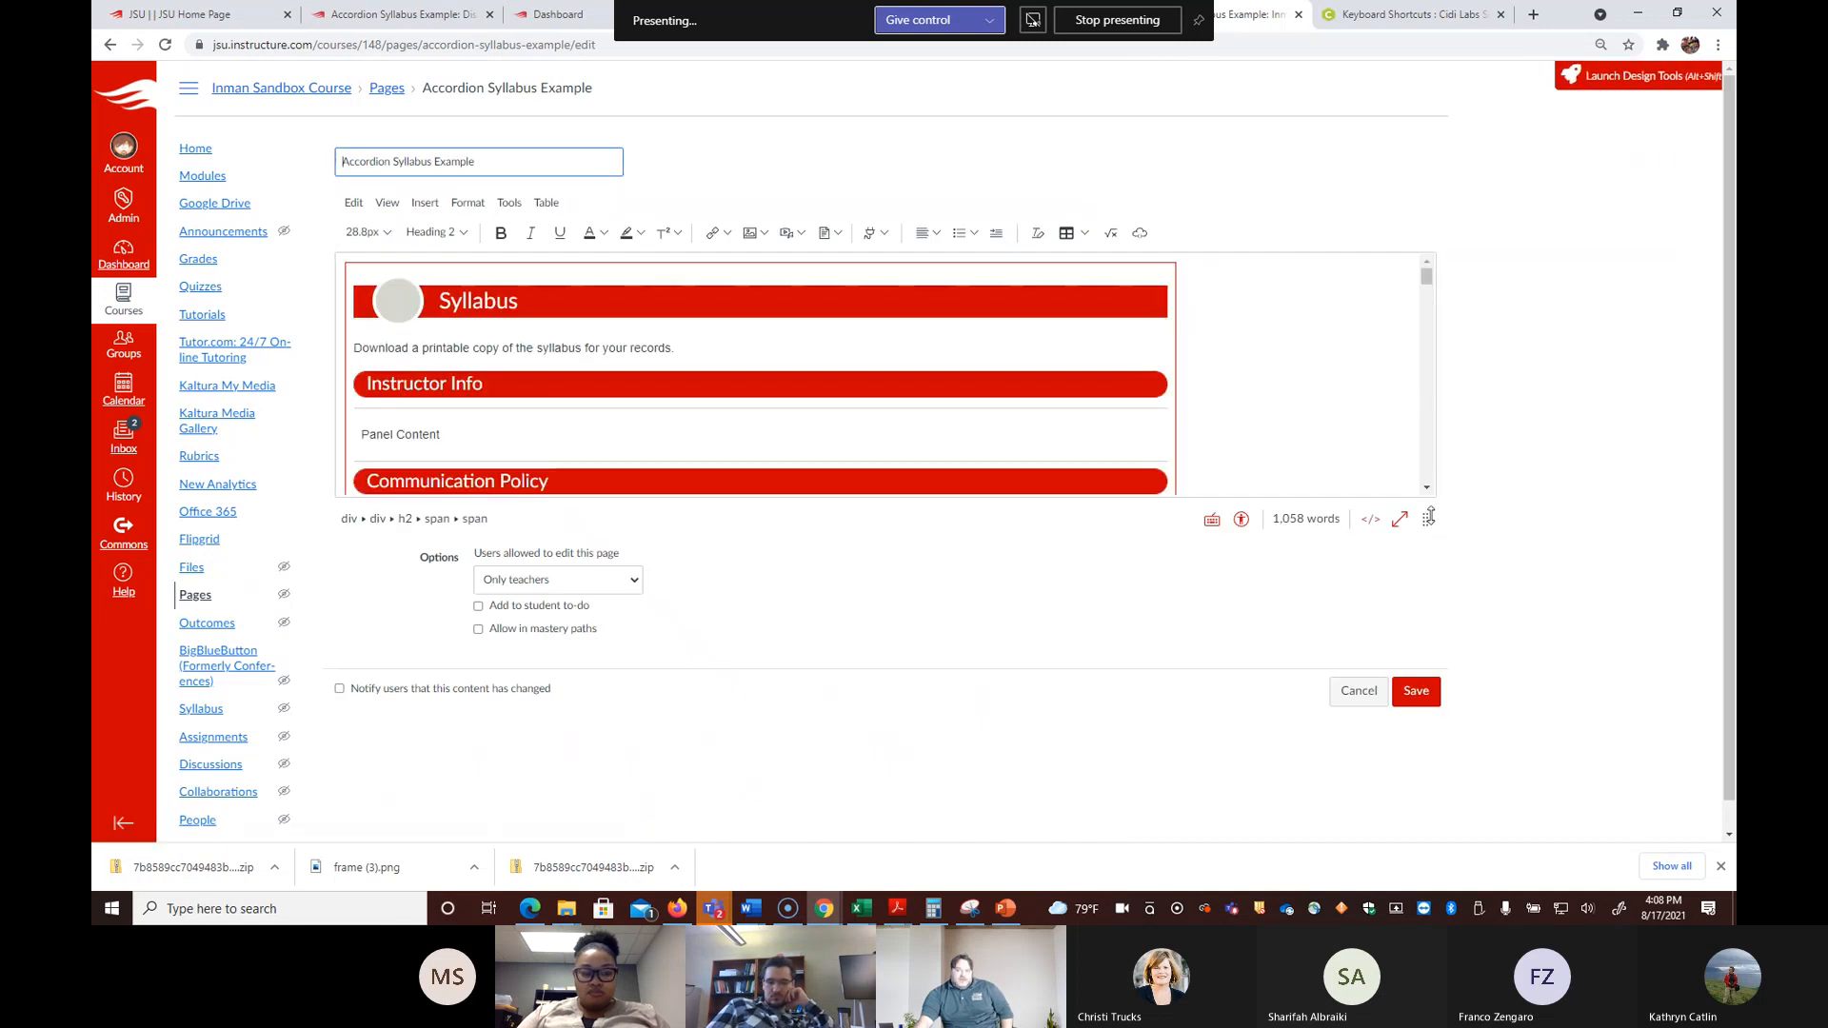
pyautogui.moveTo(1426, 521); pyautogui.dragTo(1428, 854)
pyautogui.scroll(1, 1064, 324)
pyautogui.scroll(2, 1064, 324)
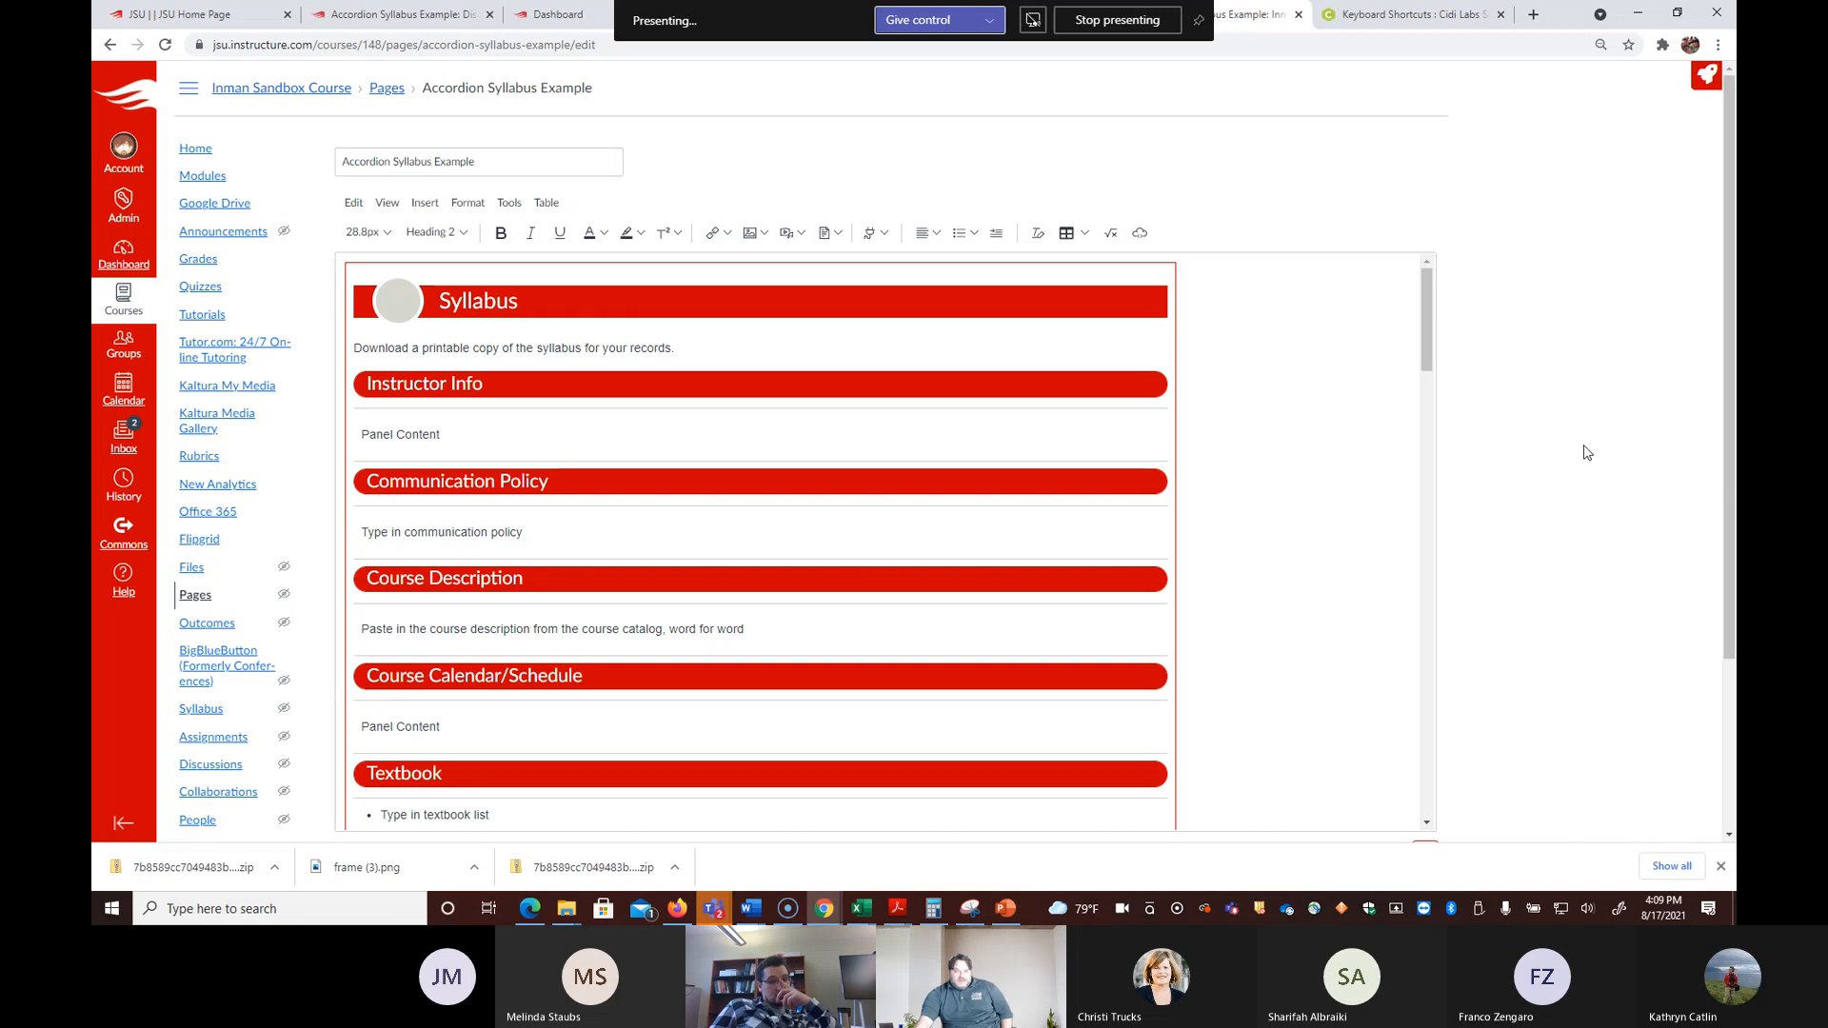
# Step: Copy the "Alt-Shift-D" (PC) / "Option-Shift-D" (Mac) shortcut line from the Cidi Labs Keyboard Shortcuts article
pyautogui.click(1414, 17)
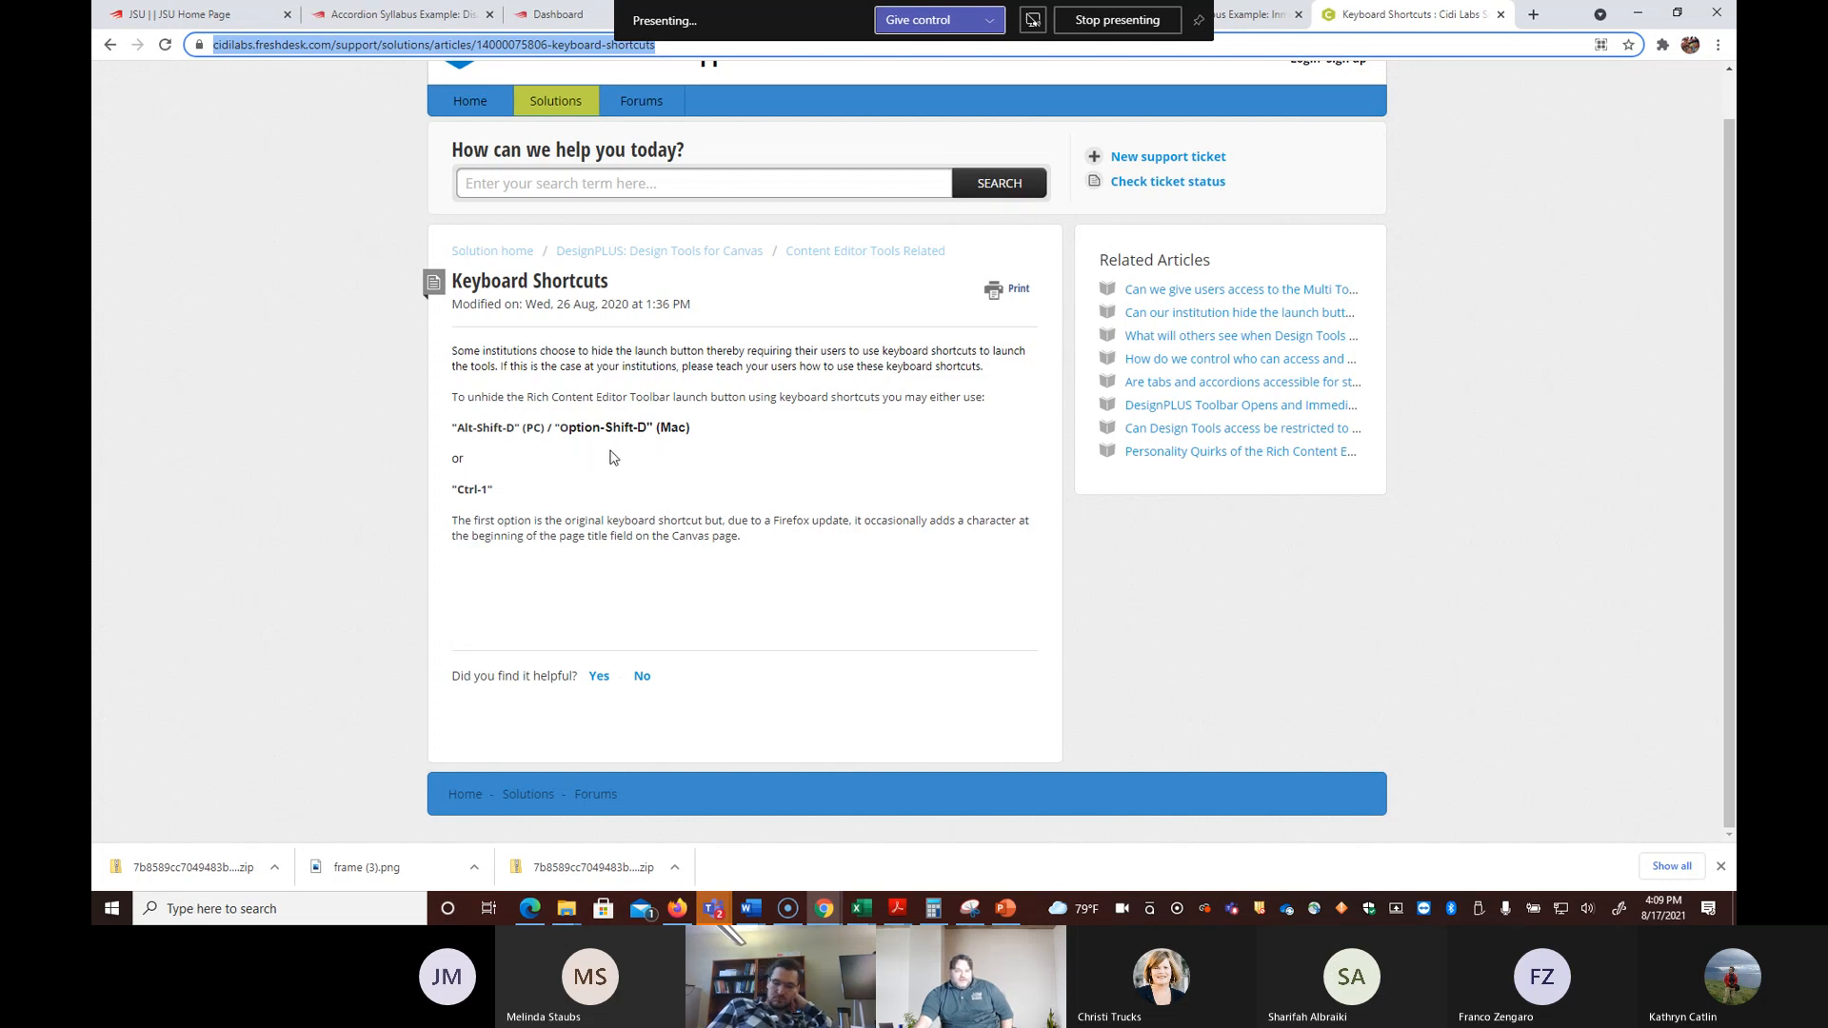
pyautogui.moveTo(447, 435); pyautogui.dragTo(692, 450)
pyautogui.rightClick(698, 434)
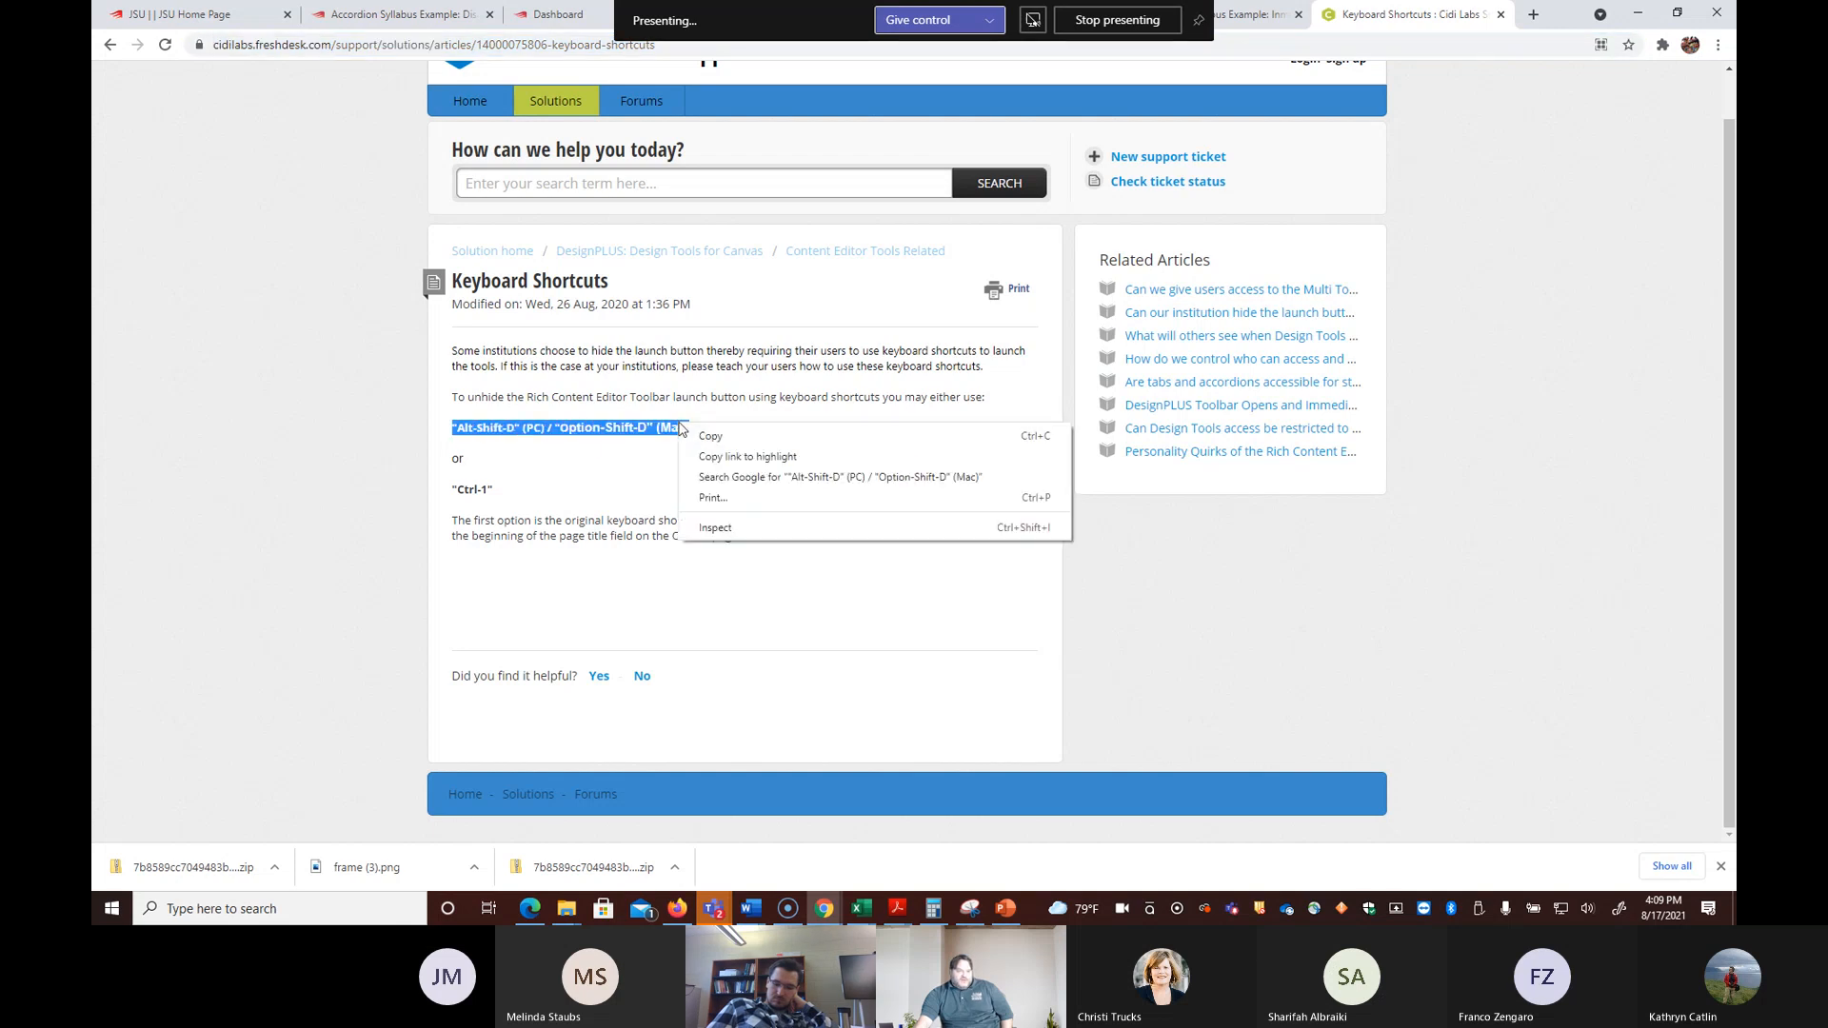
pyautogui.click(738, 436)
pyautogui.click(1033, 19)
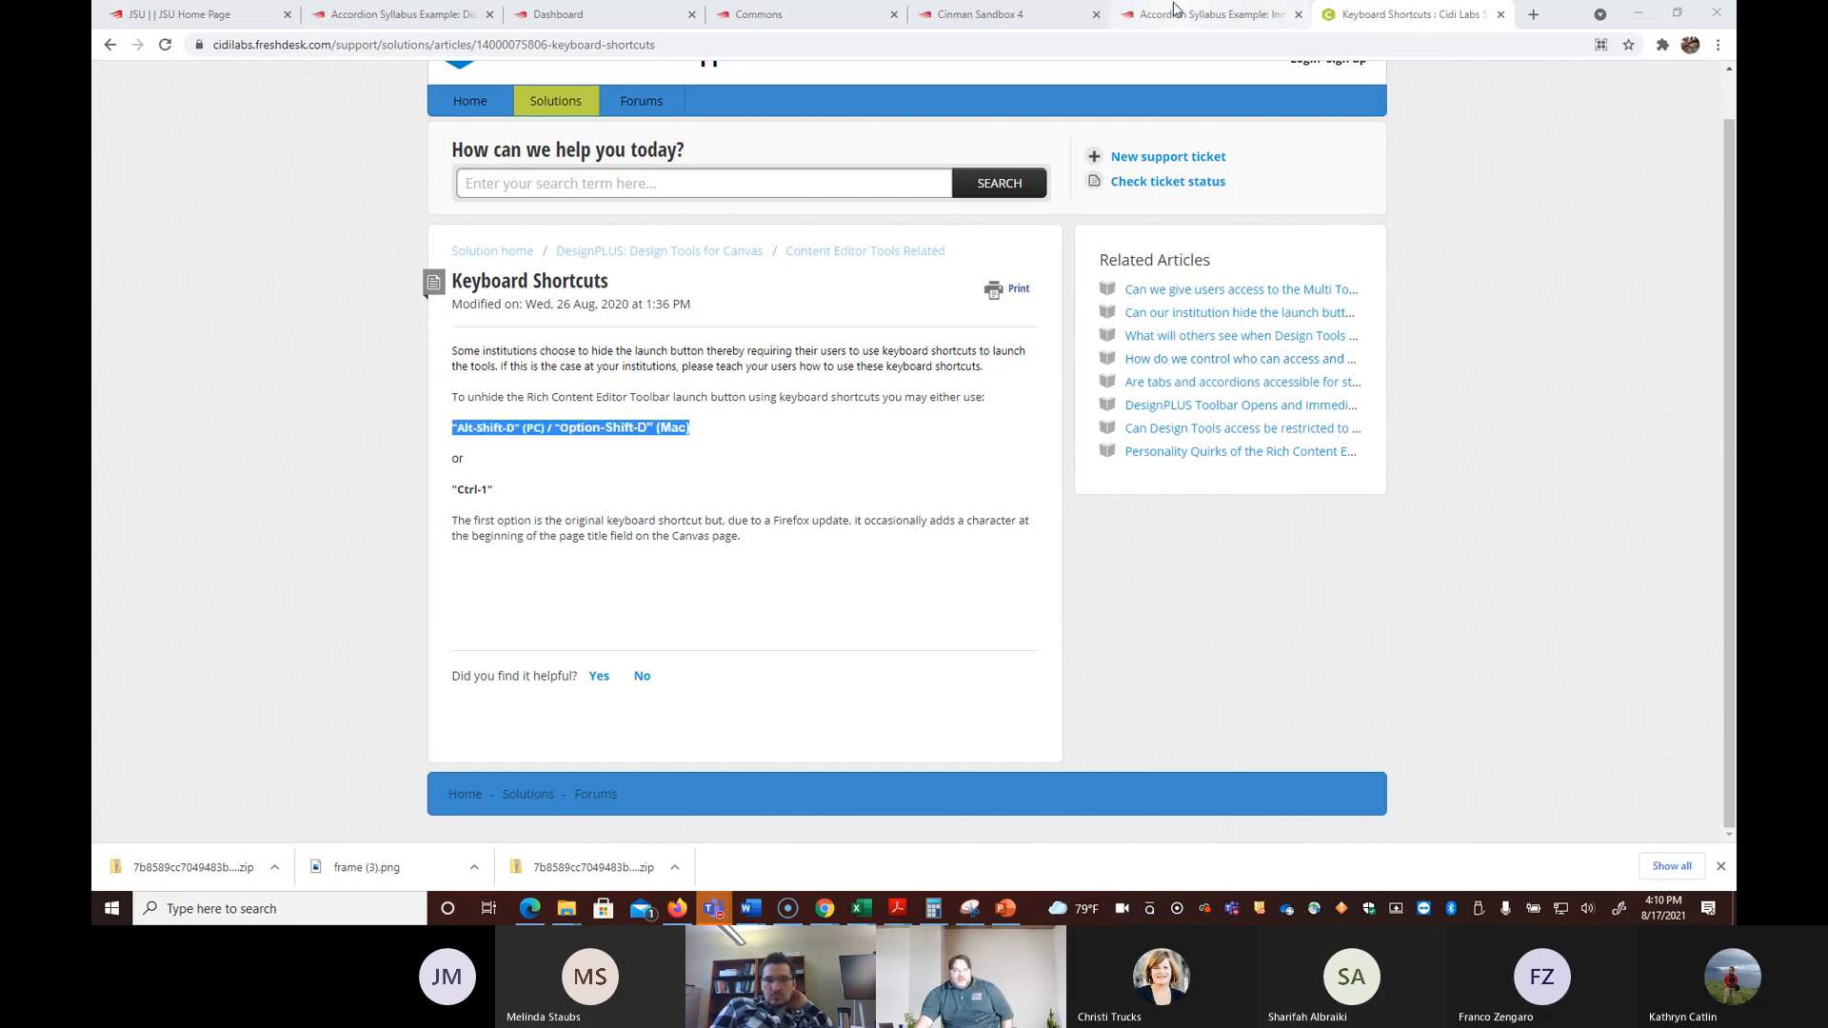
# Step: Return to the syllabus page editor, launch Design Tools and take a look at its settings
pyautogui.click(1201, 12)
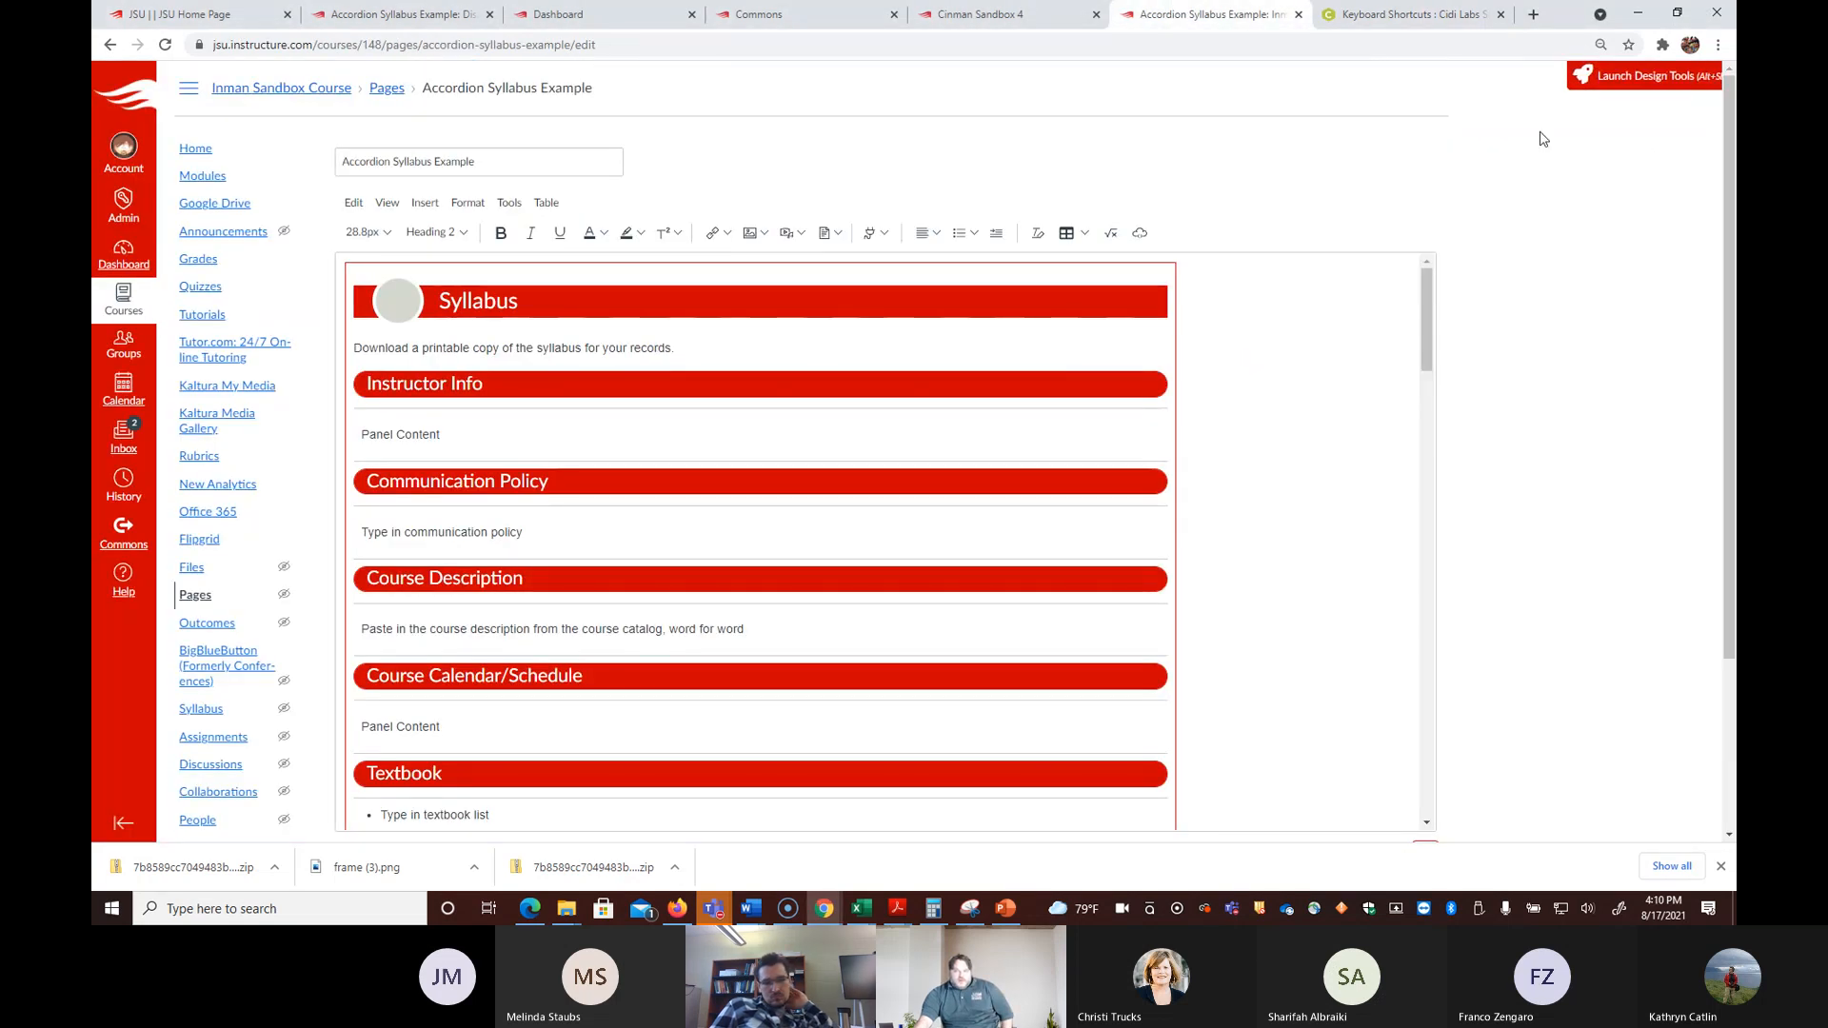
pyautogui.click(1686, 84)
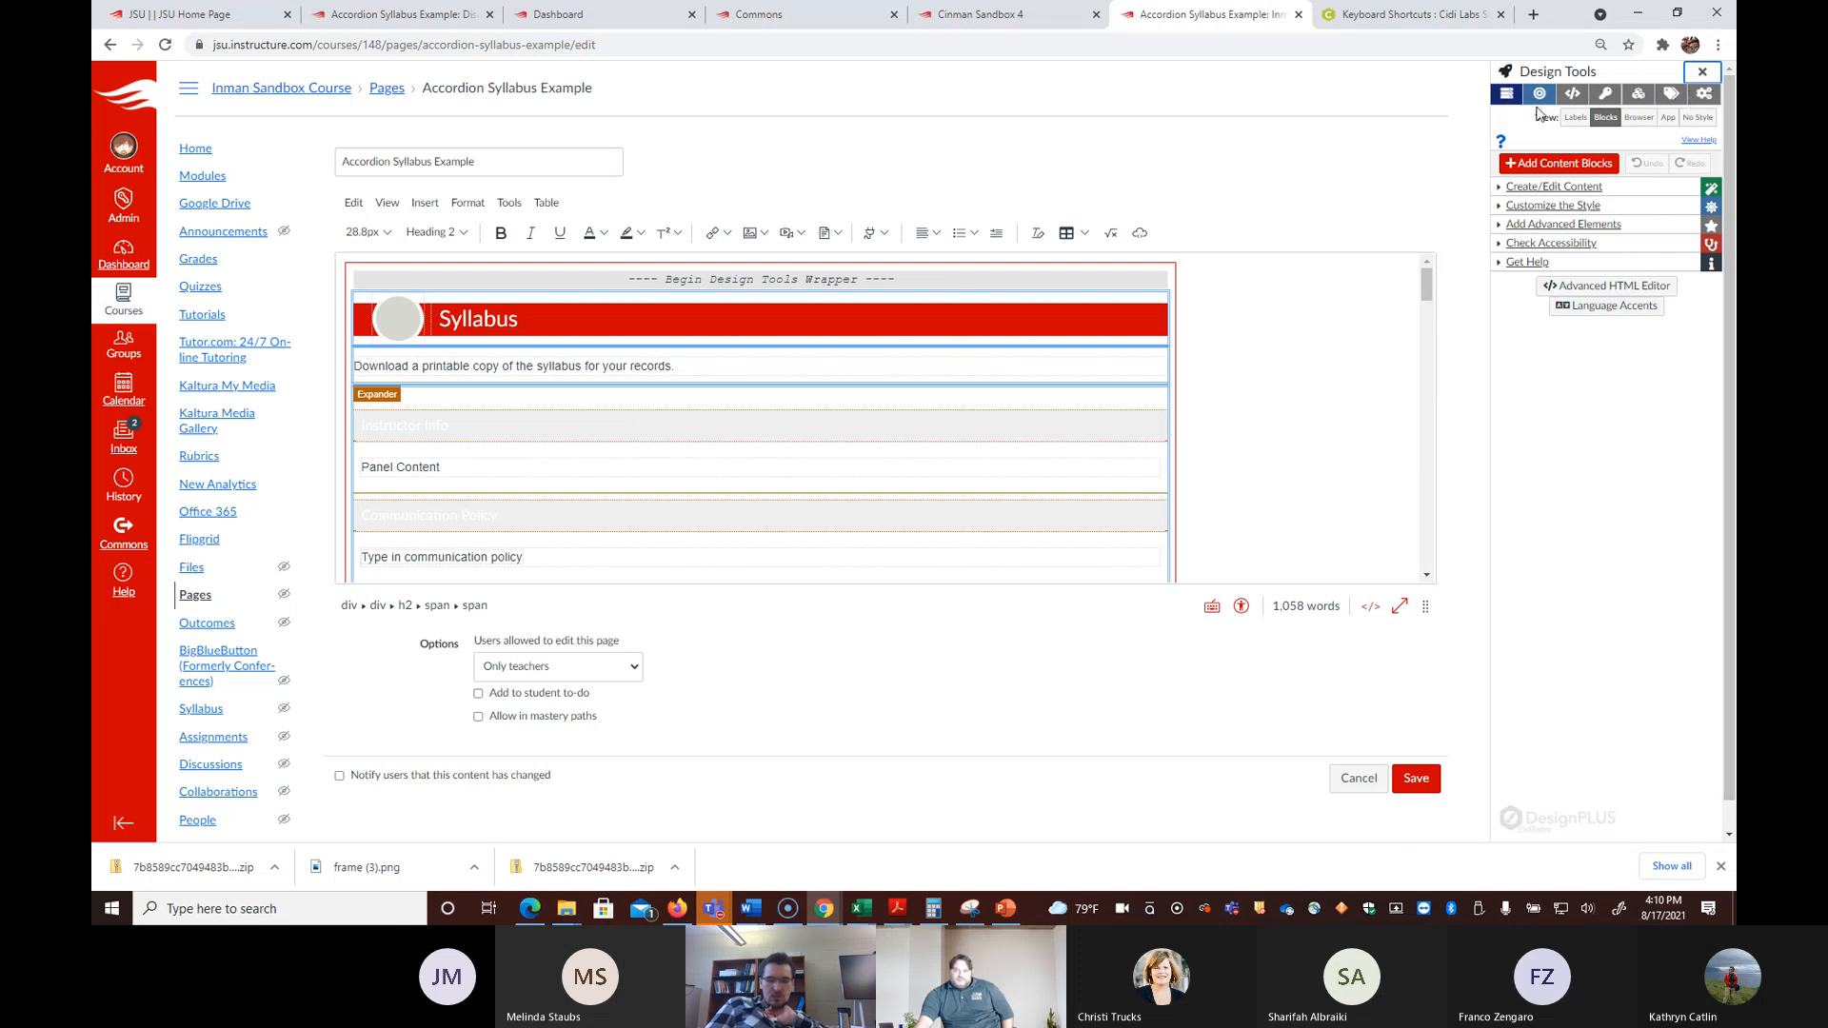
pyautogui.click(1705, 95)
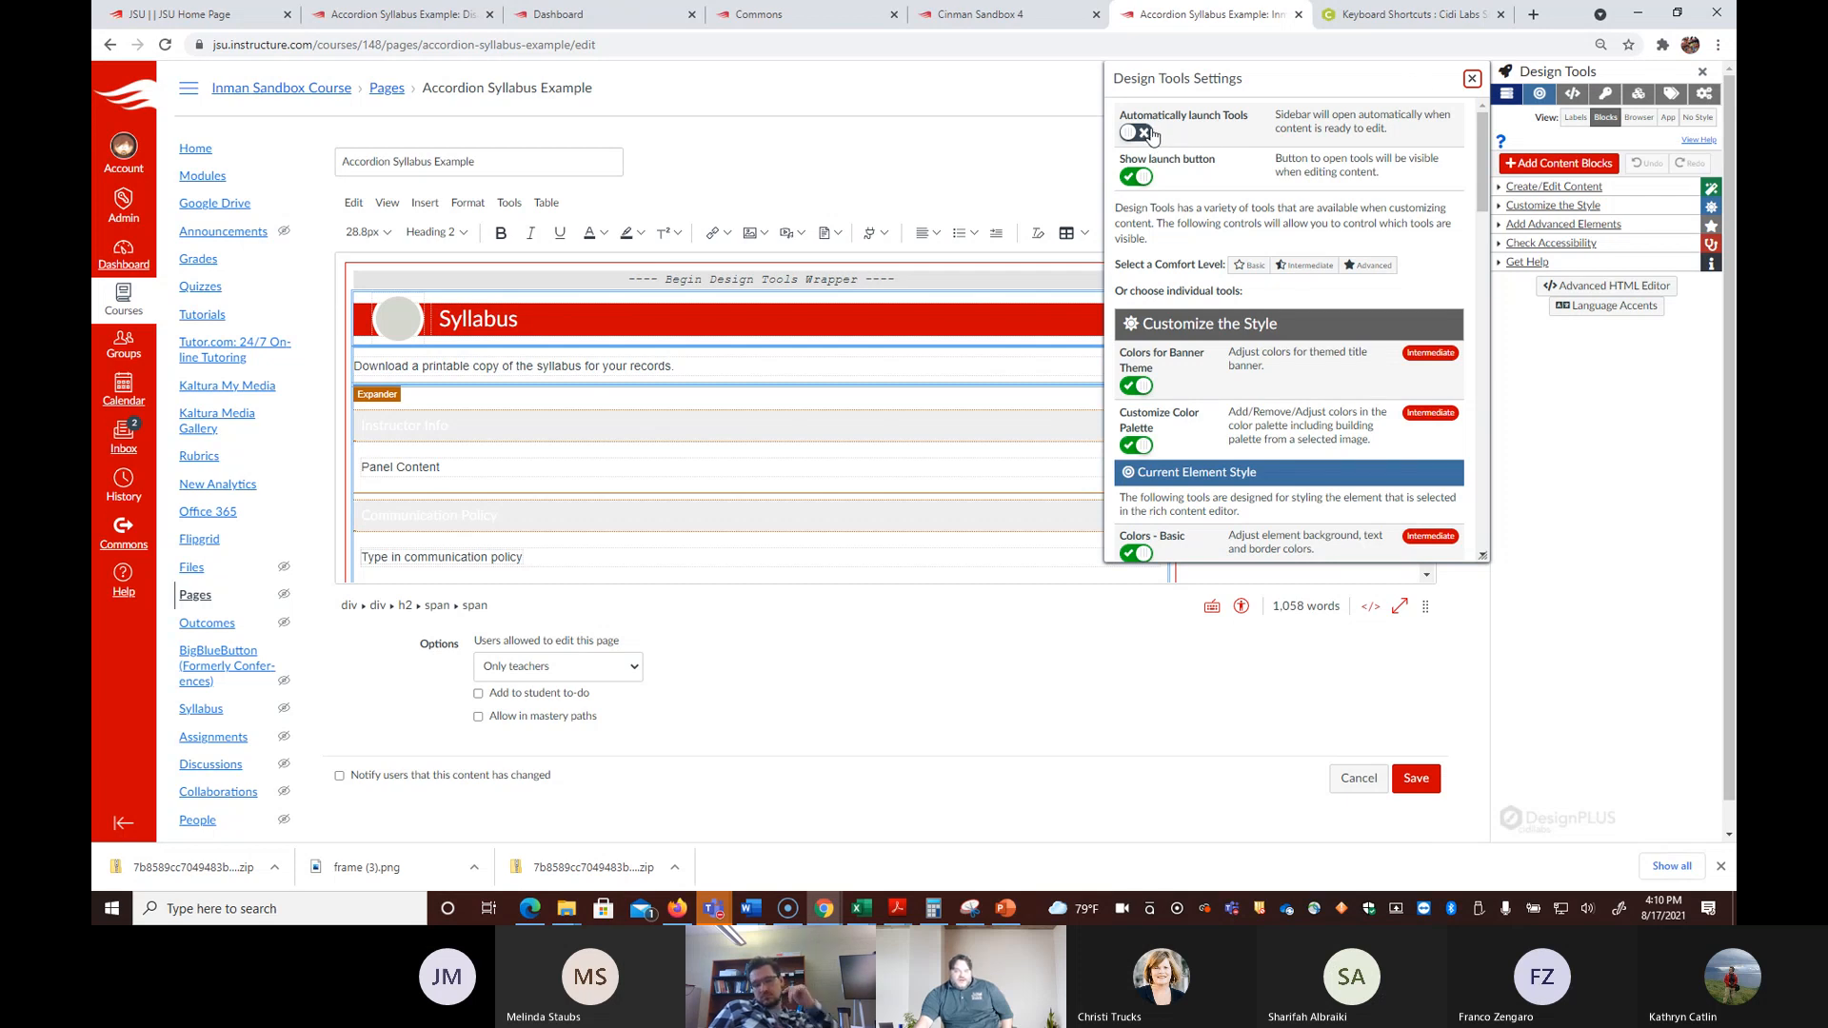
pyautogui.click(1472, 80)
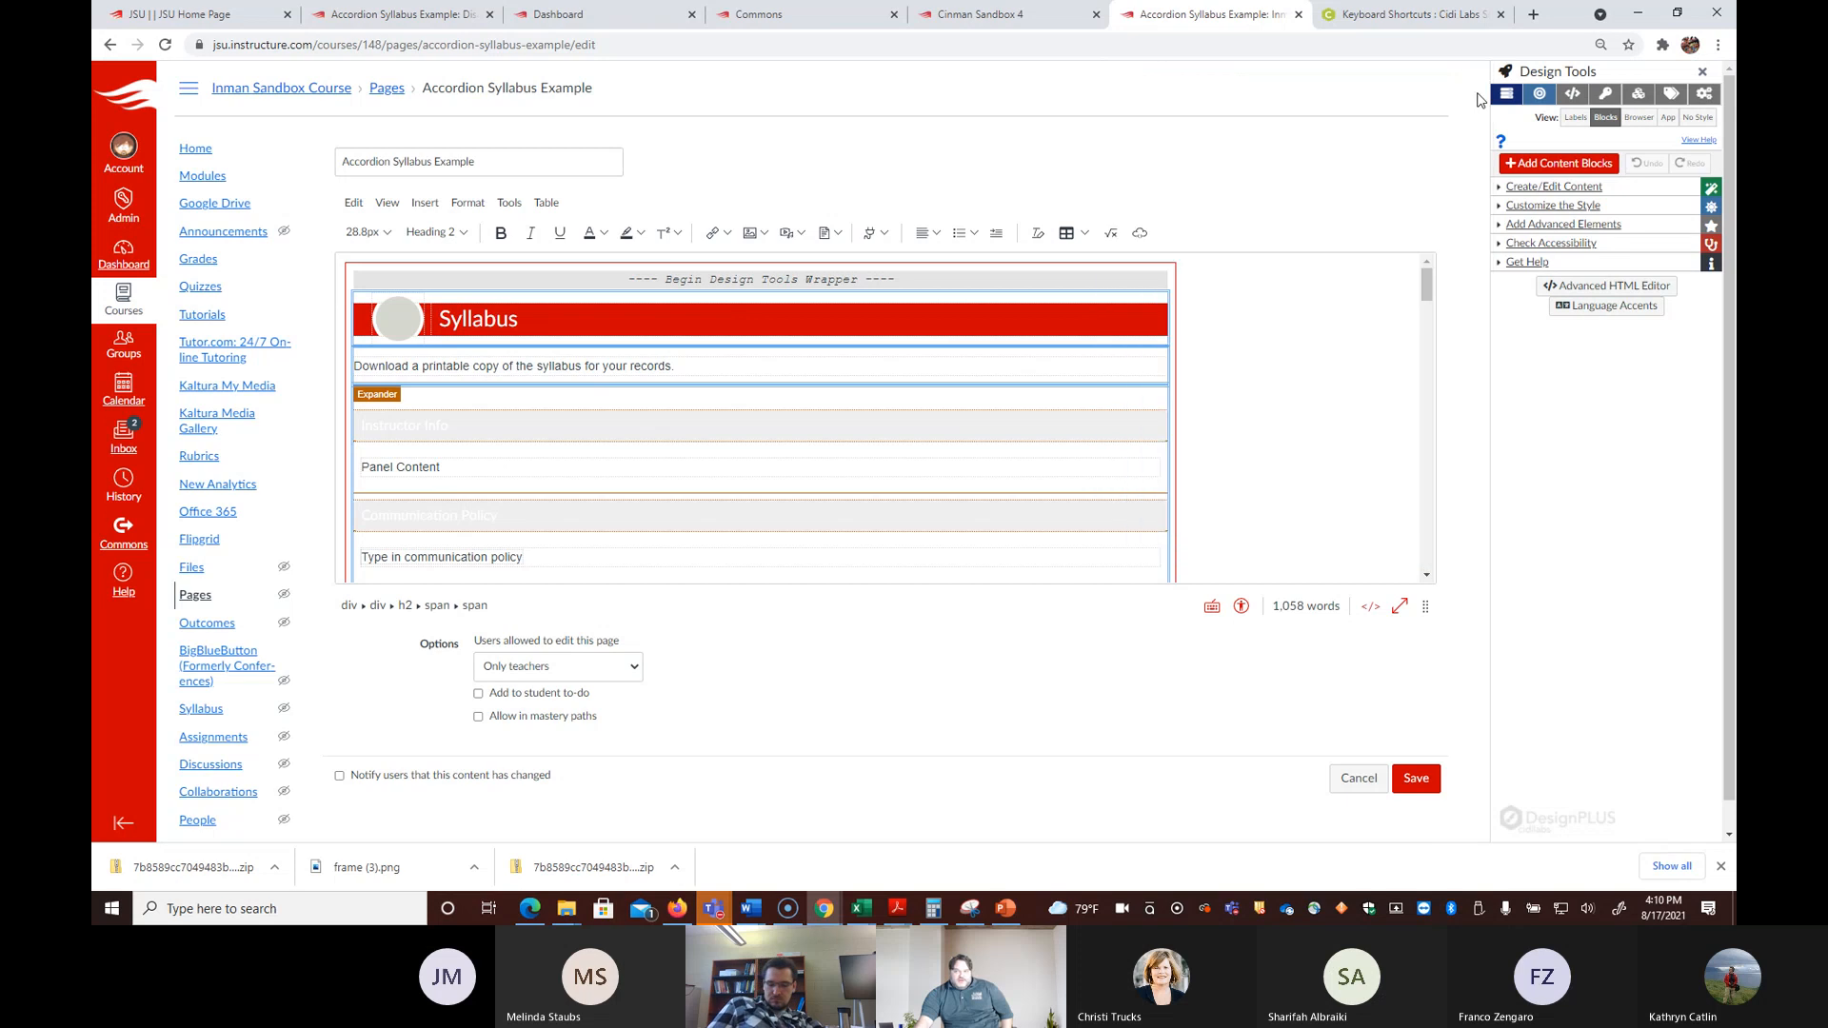
# Step: Close and relaunch the Design Tools sidebar, view its settings again and close both
pyautogui.click(1705, 73)
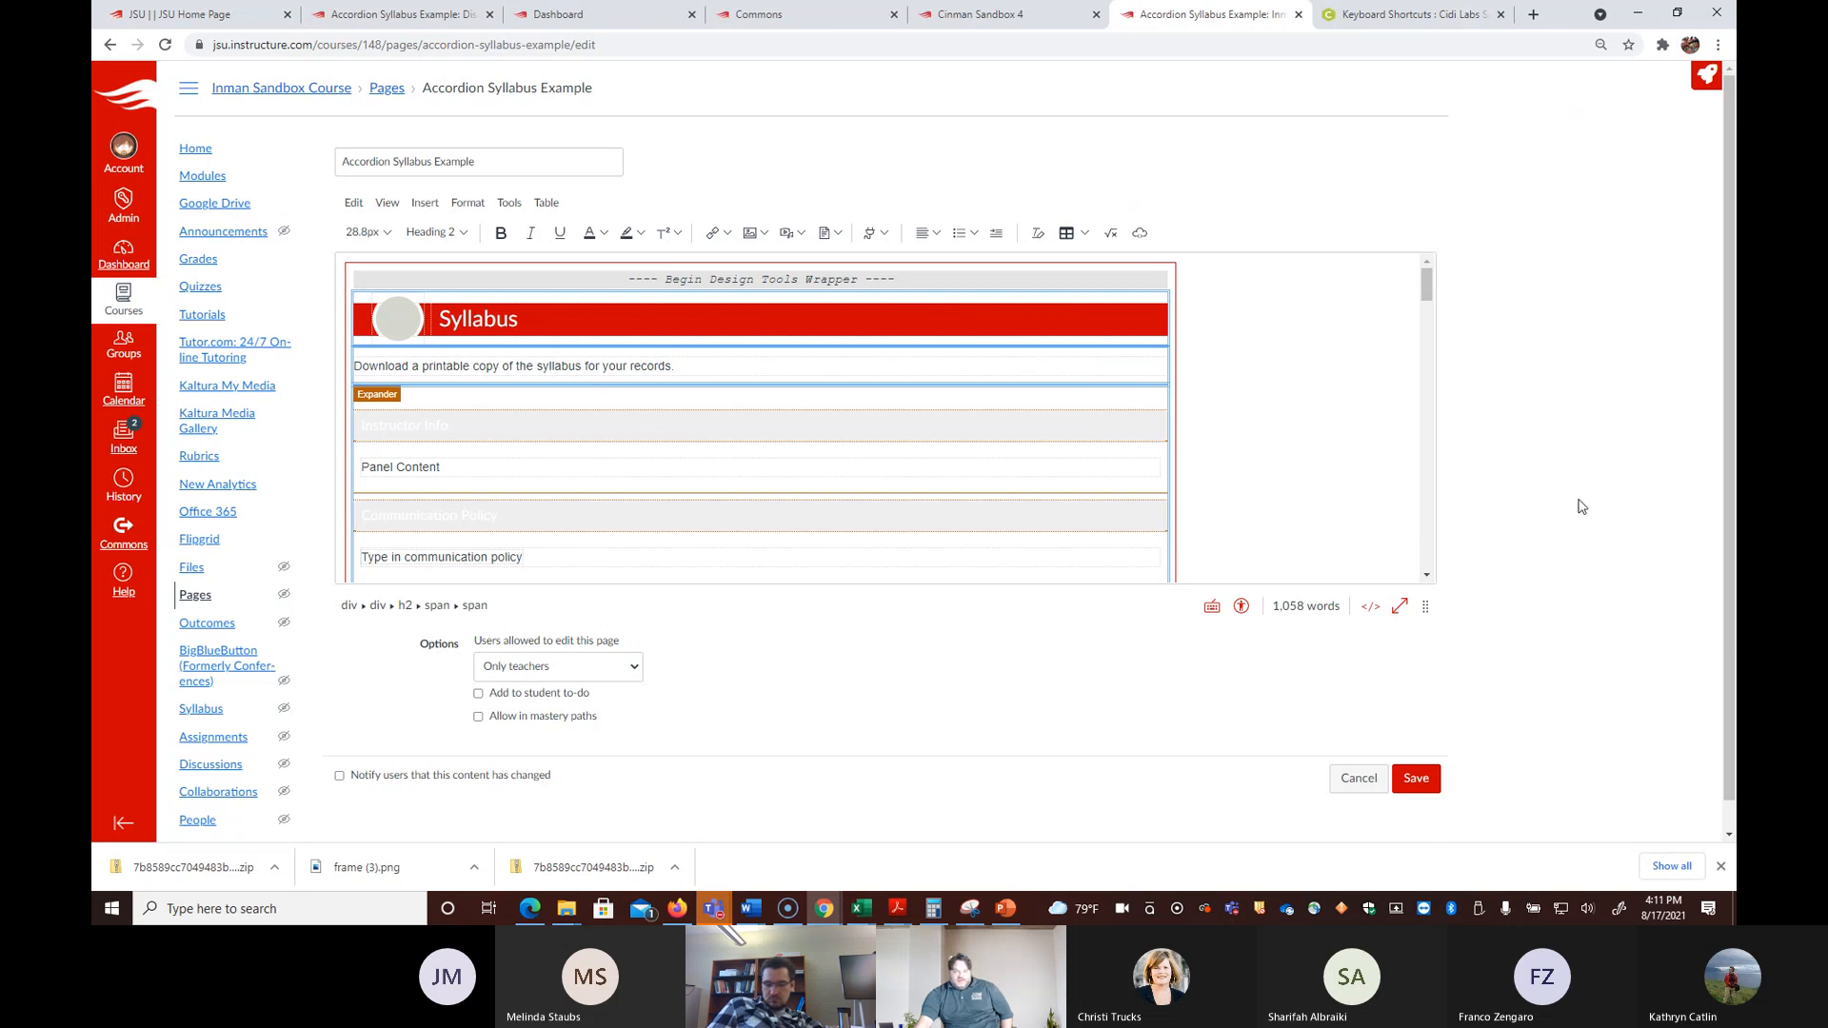
pyautogui.click(1703, 77)
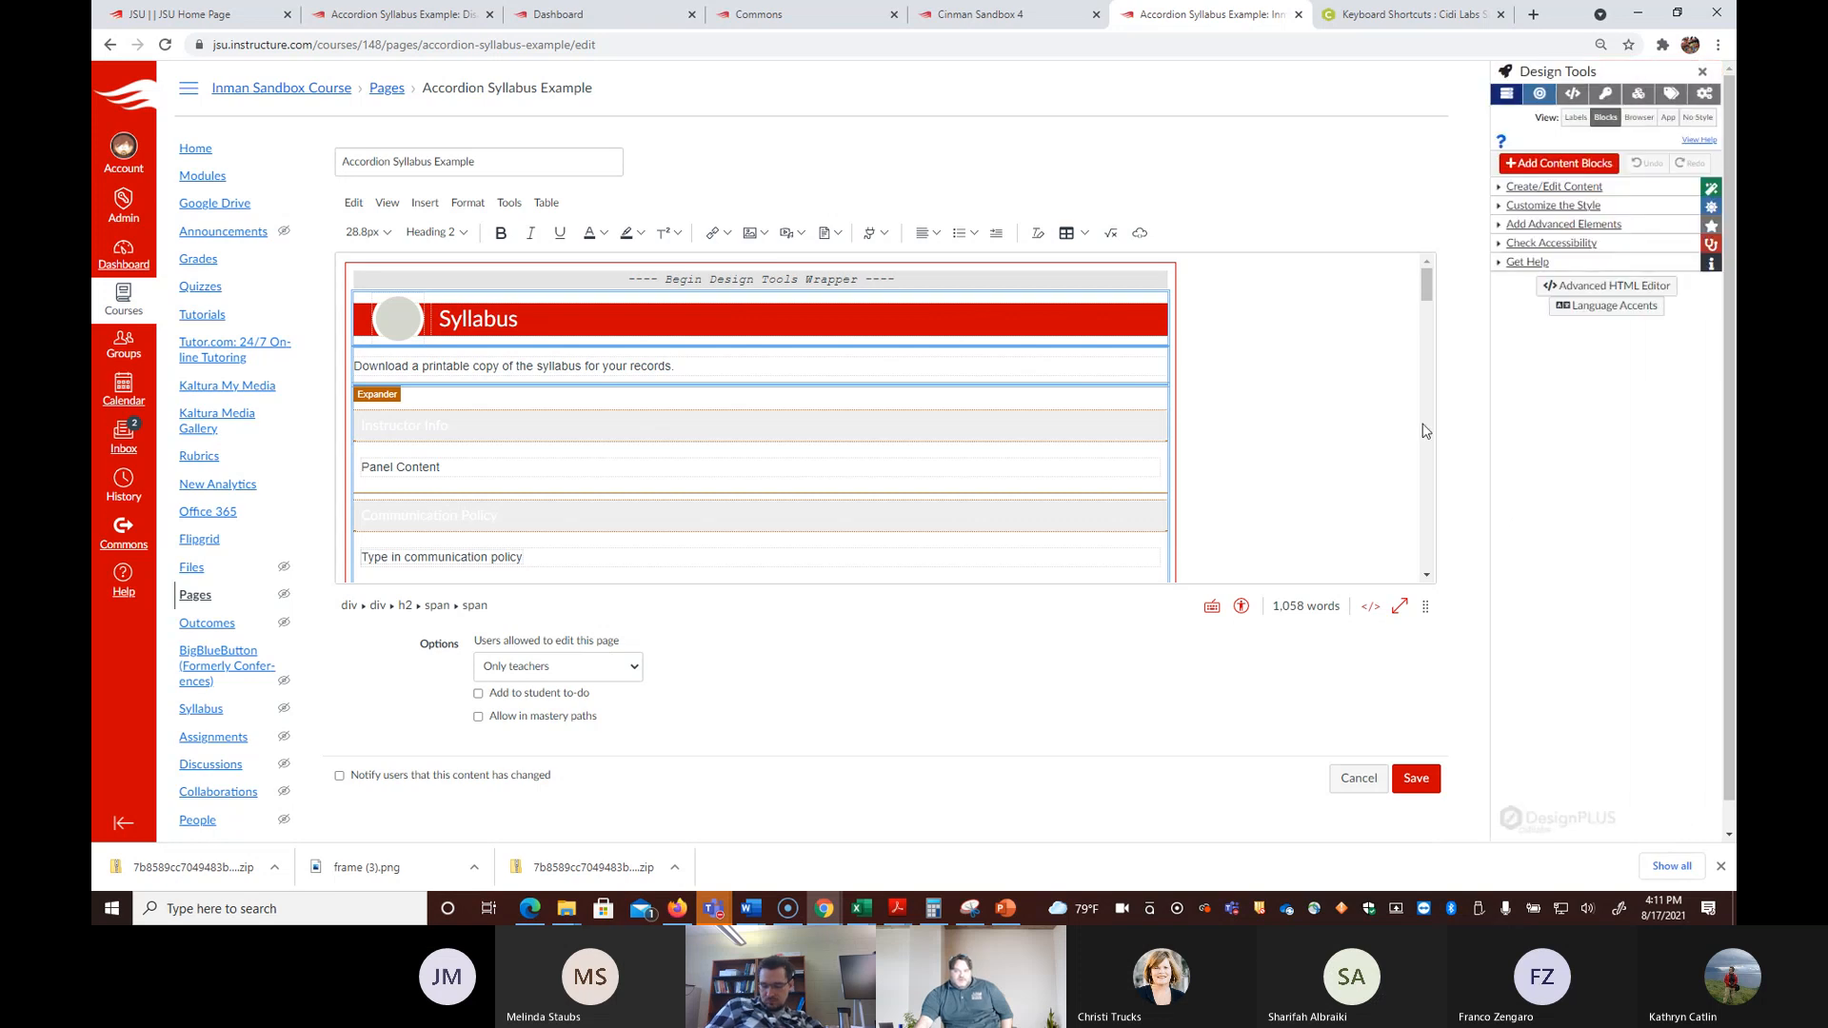
pyautogui.click(1704, 71)
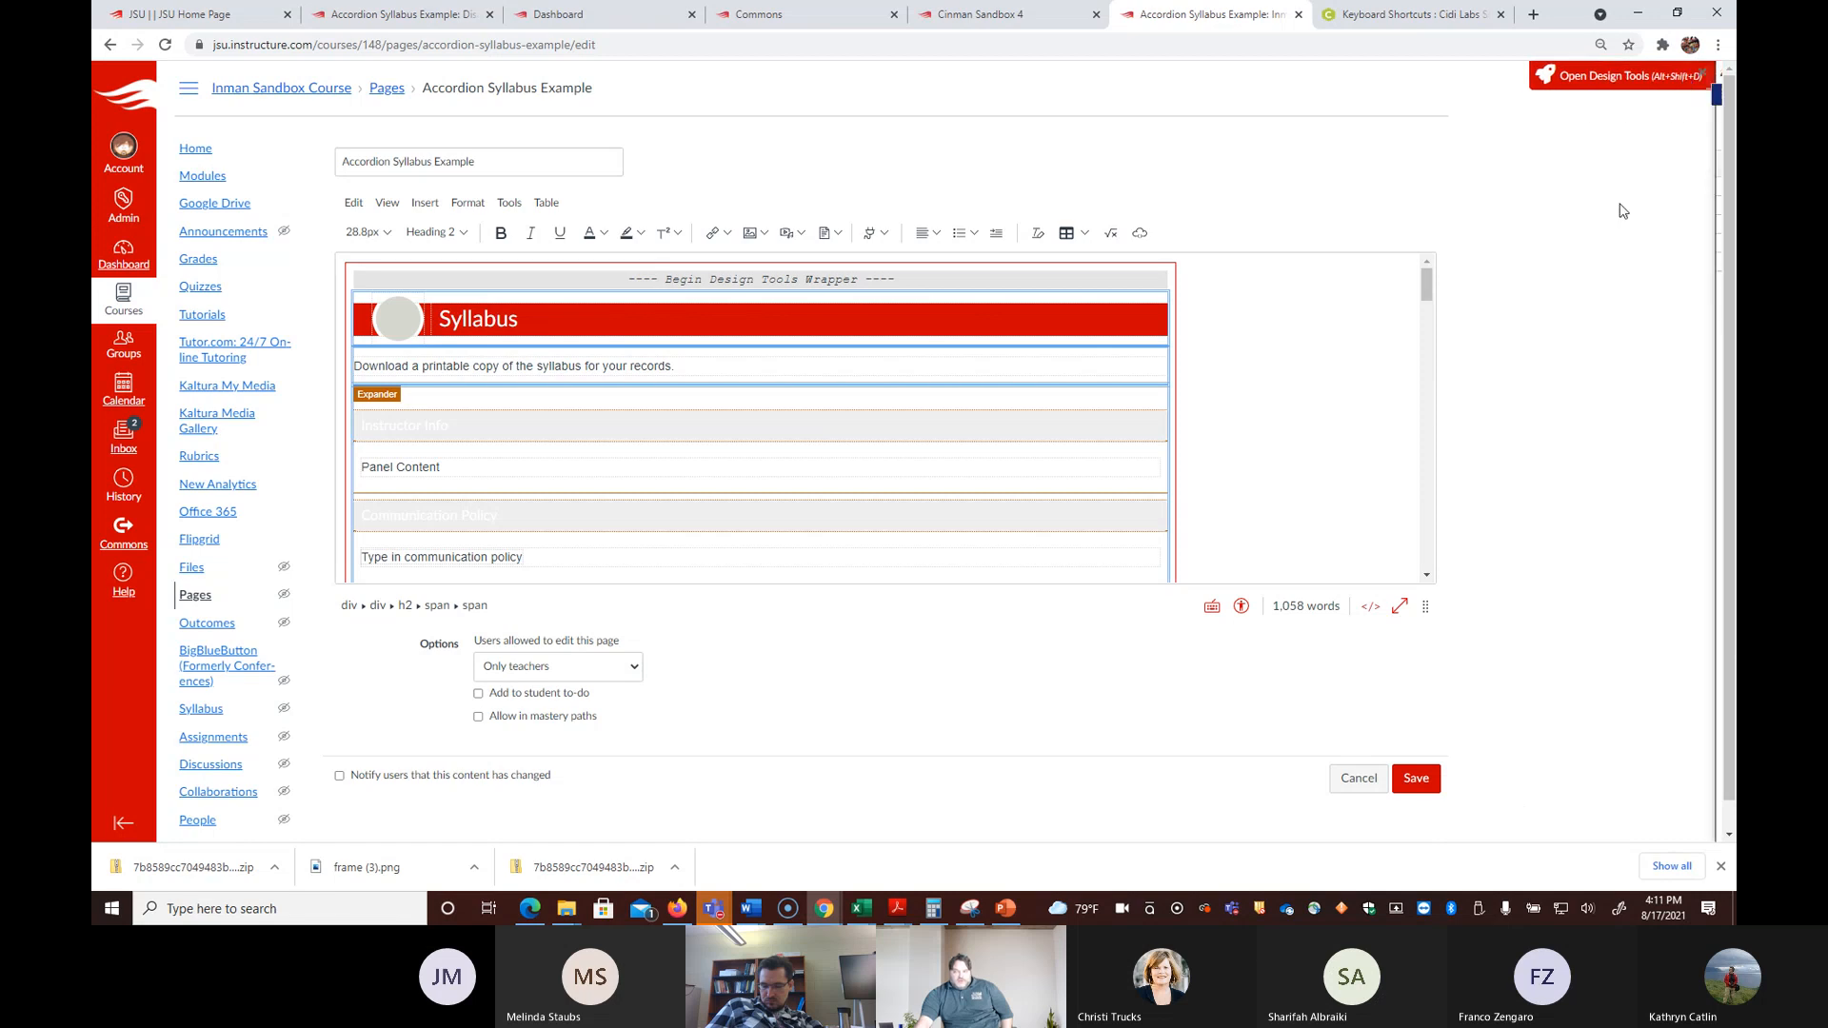
pyautogui.click(1684, 84)
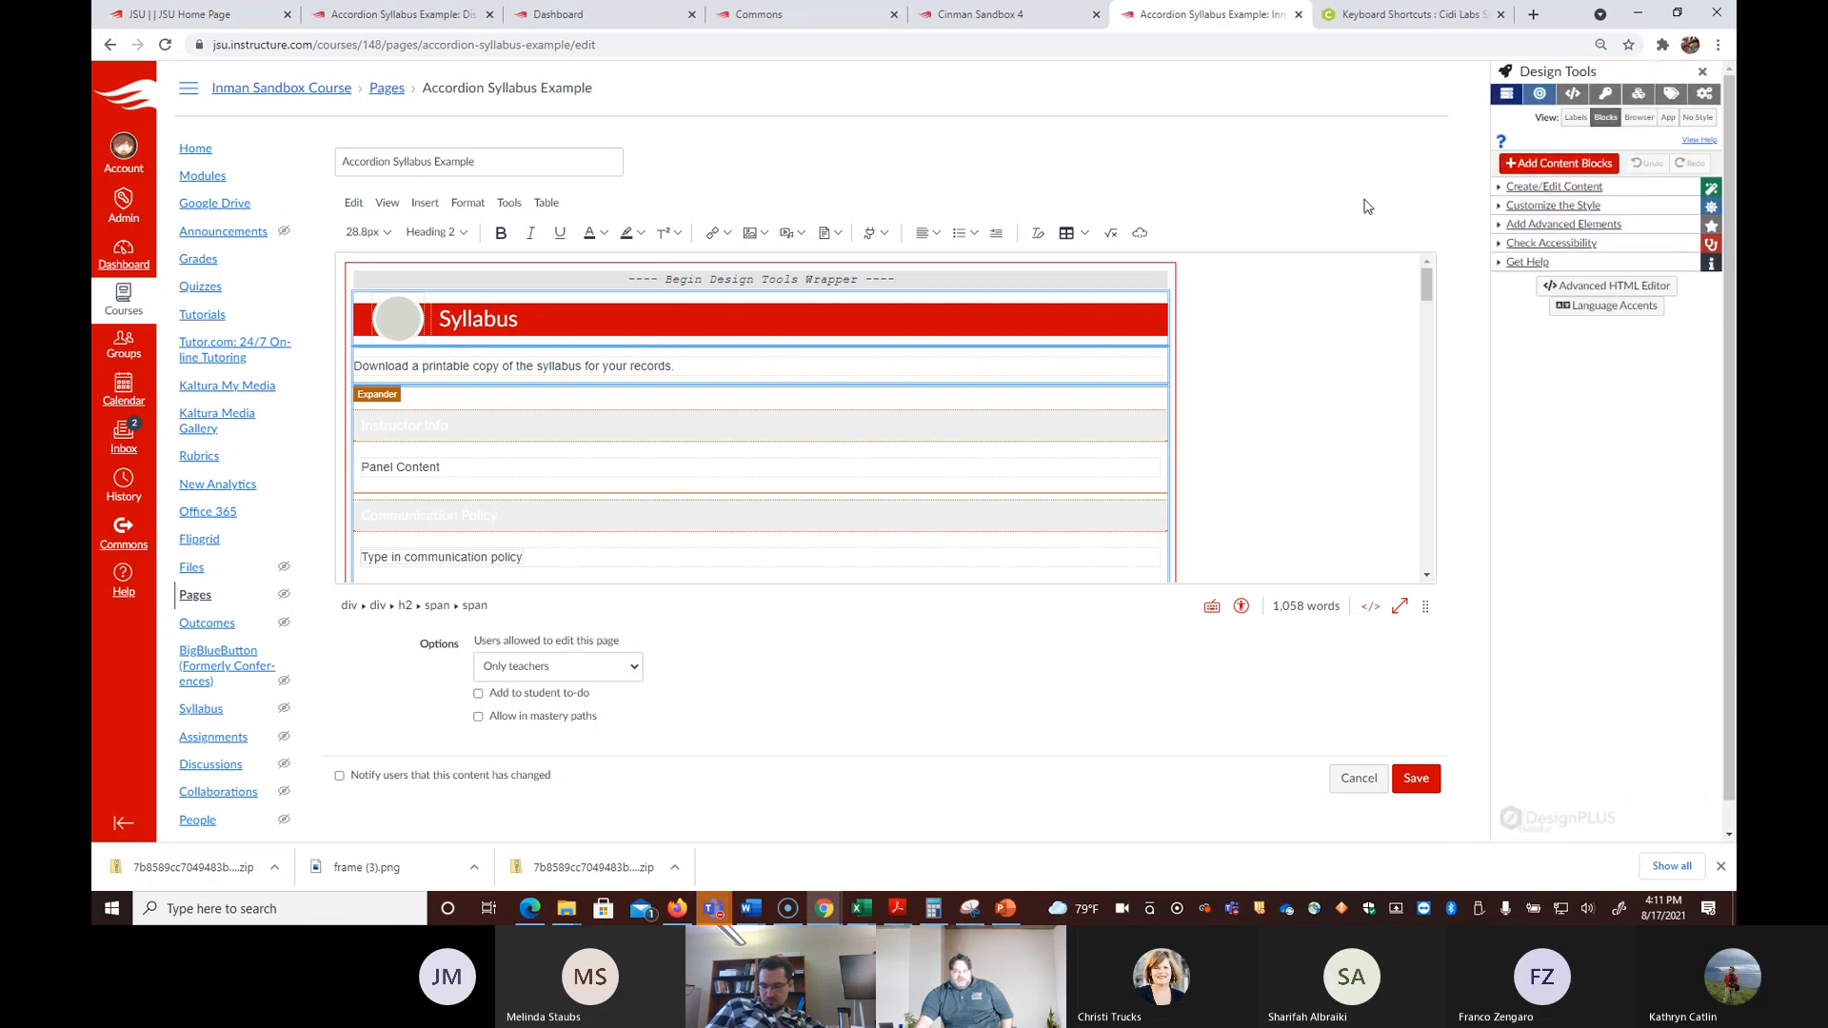
pyautogui.click(1704, 94)
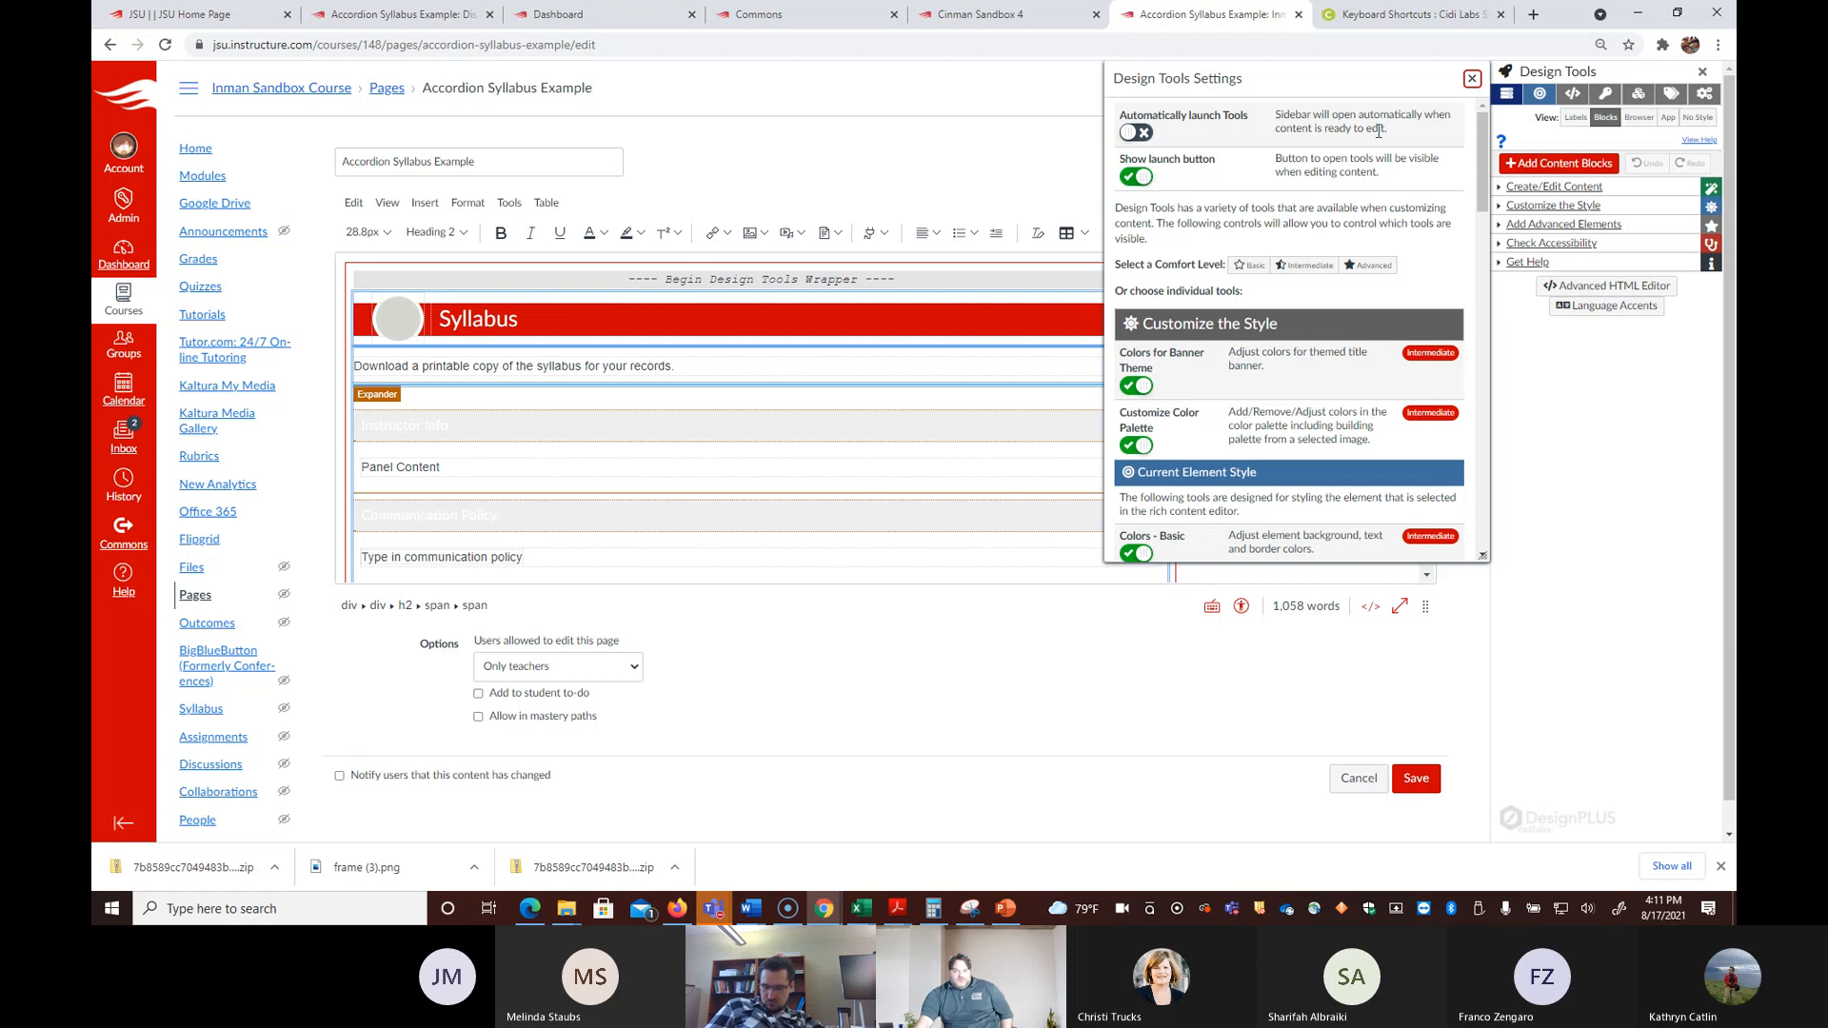
pyautogui.click(1472, 78)
pyautogui.click(1703, 71)
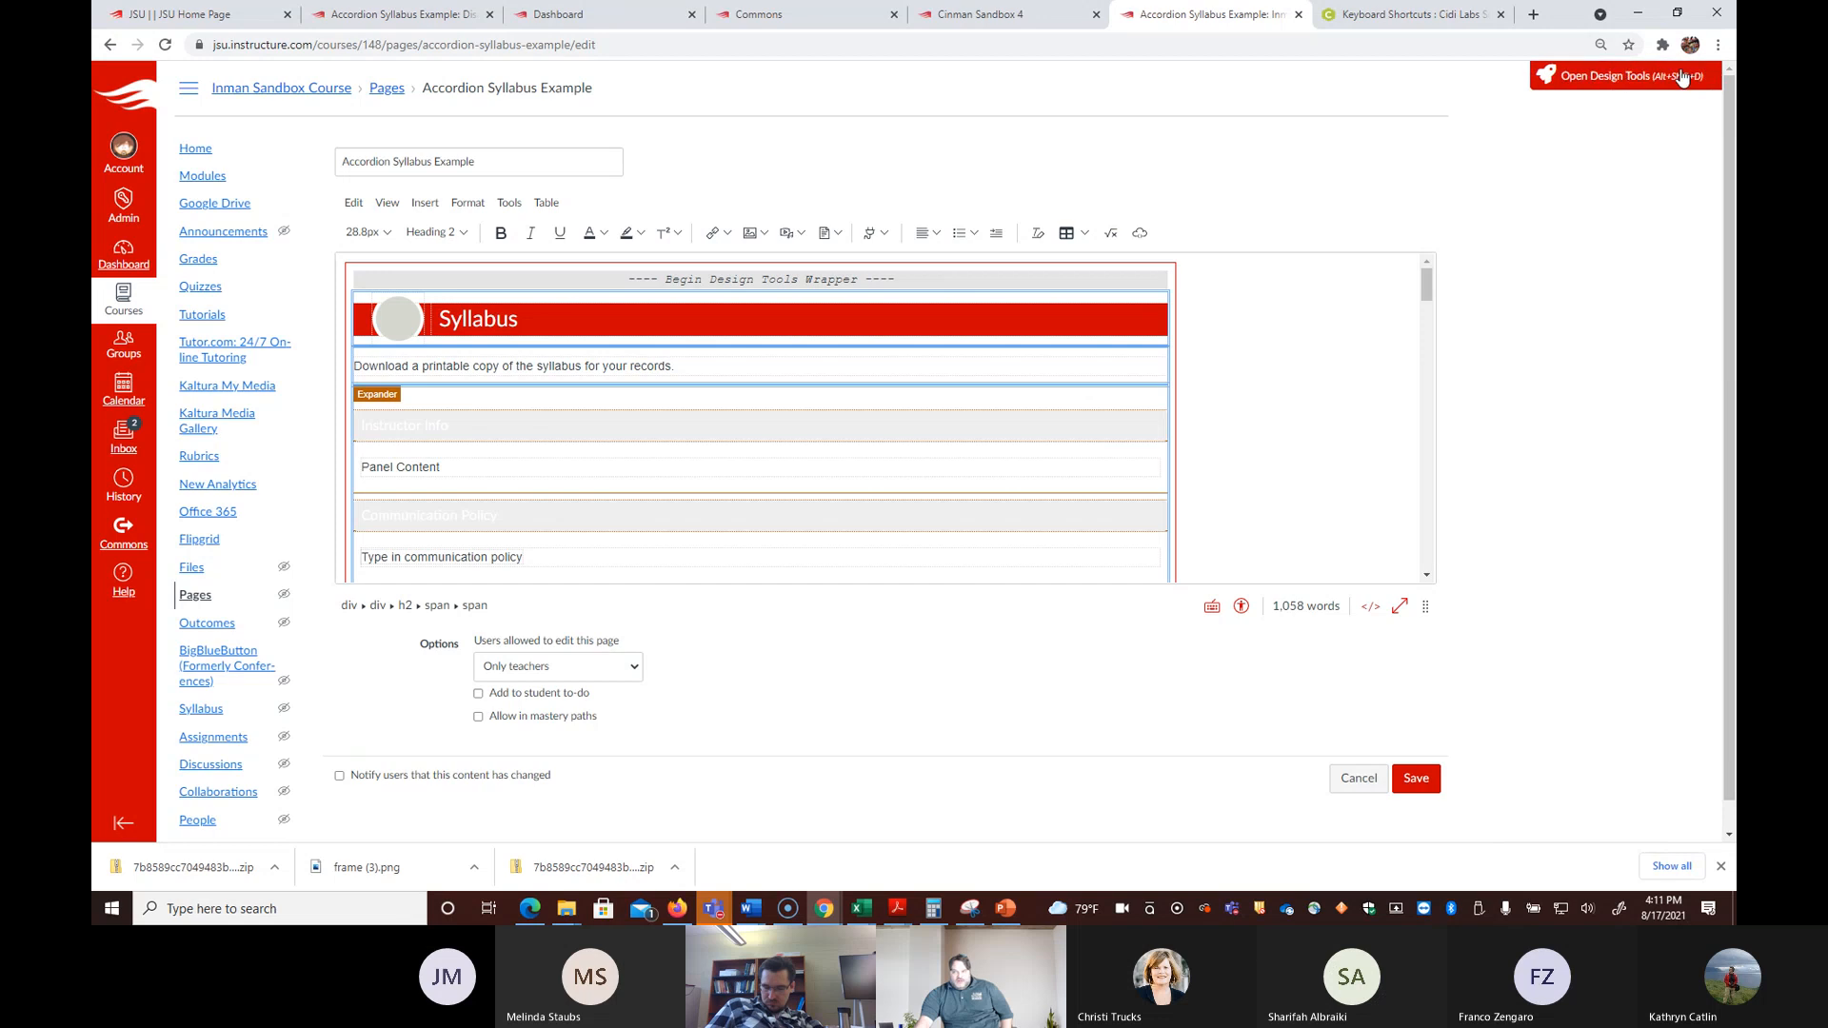
# Step: Reopen Design Tools and set the comfort level to Advanced in its settings
pyautogui.click(1658, 88)
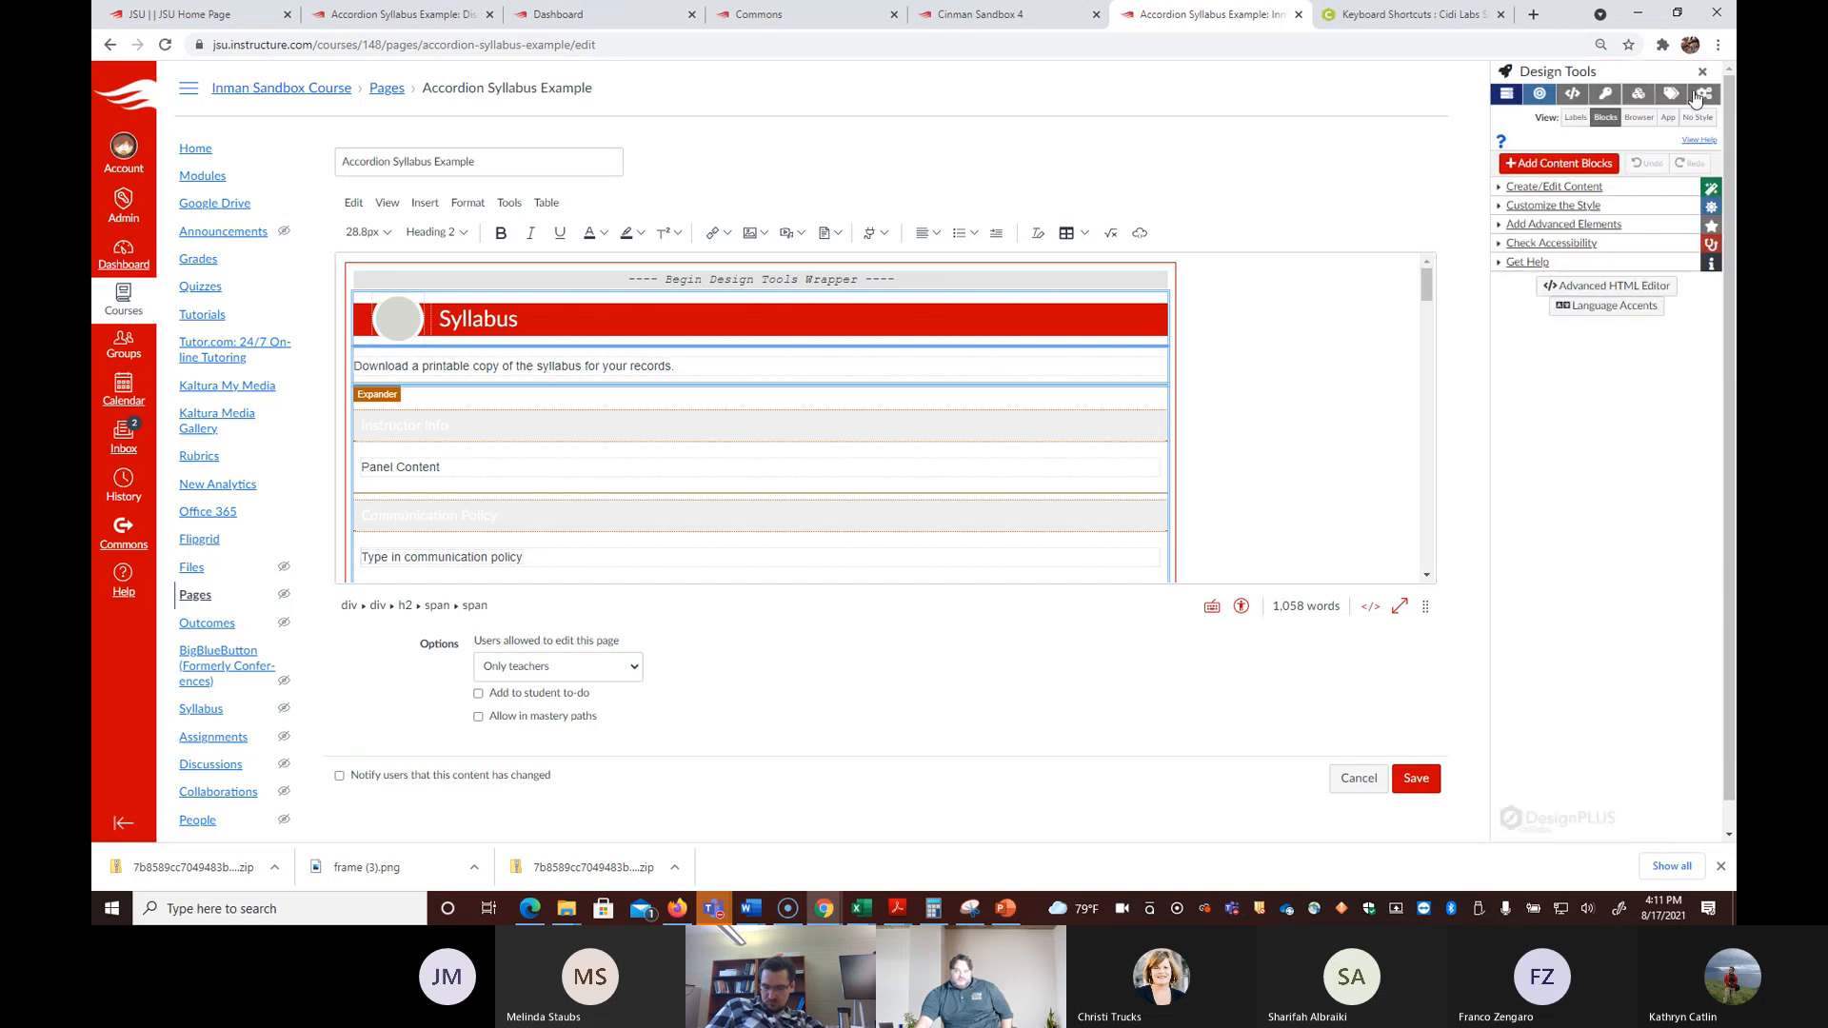
pyautogui.click(1704, 92)
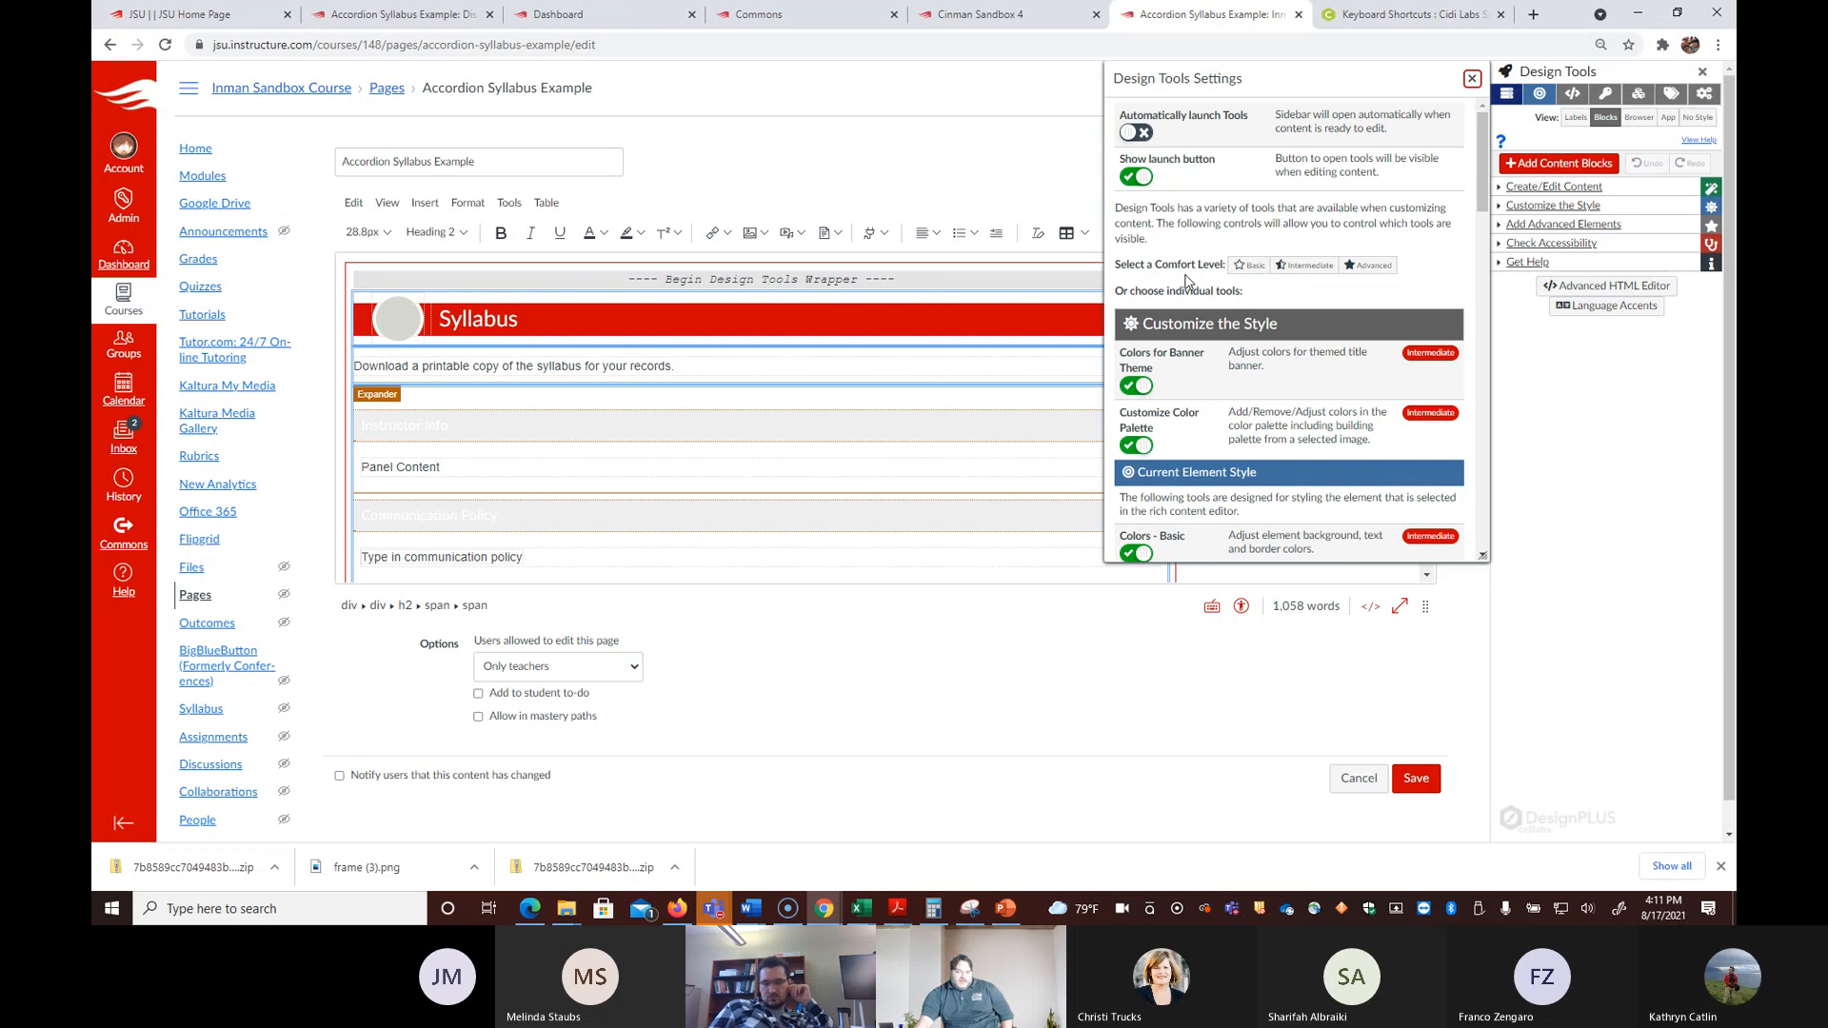
pyautogui.click(1377, 270)
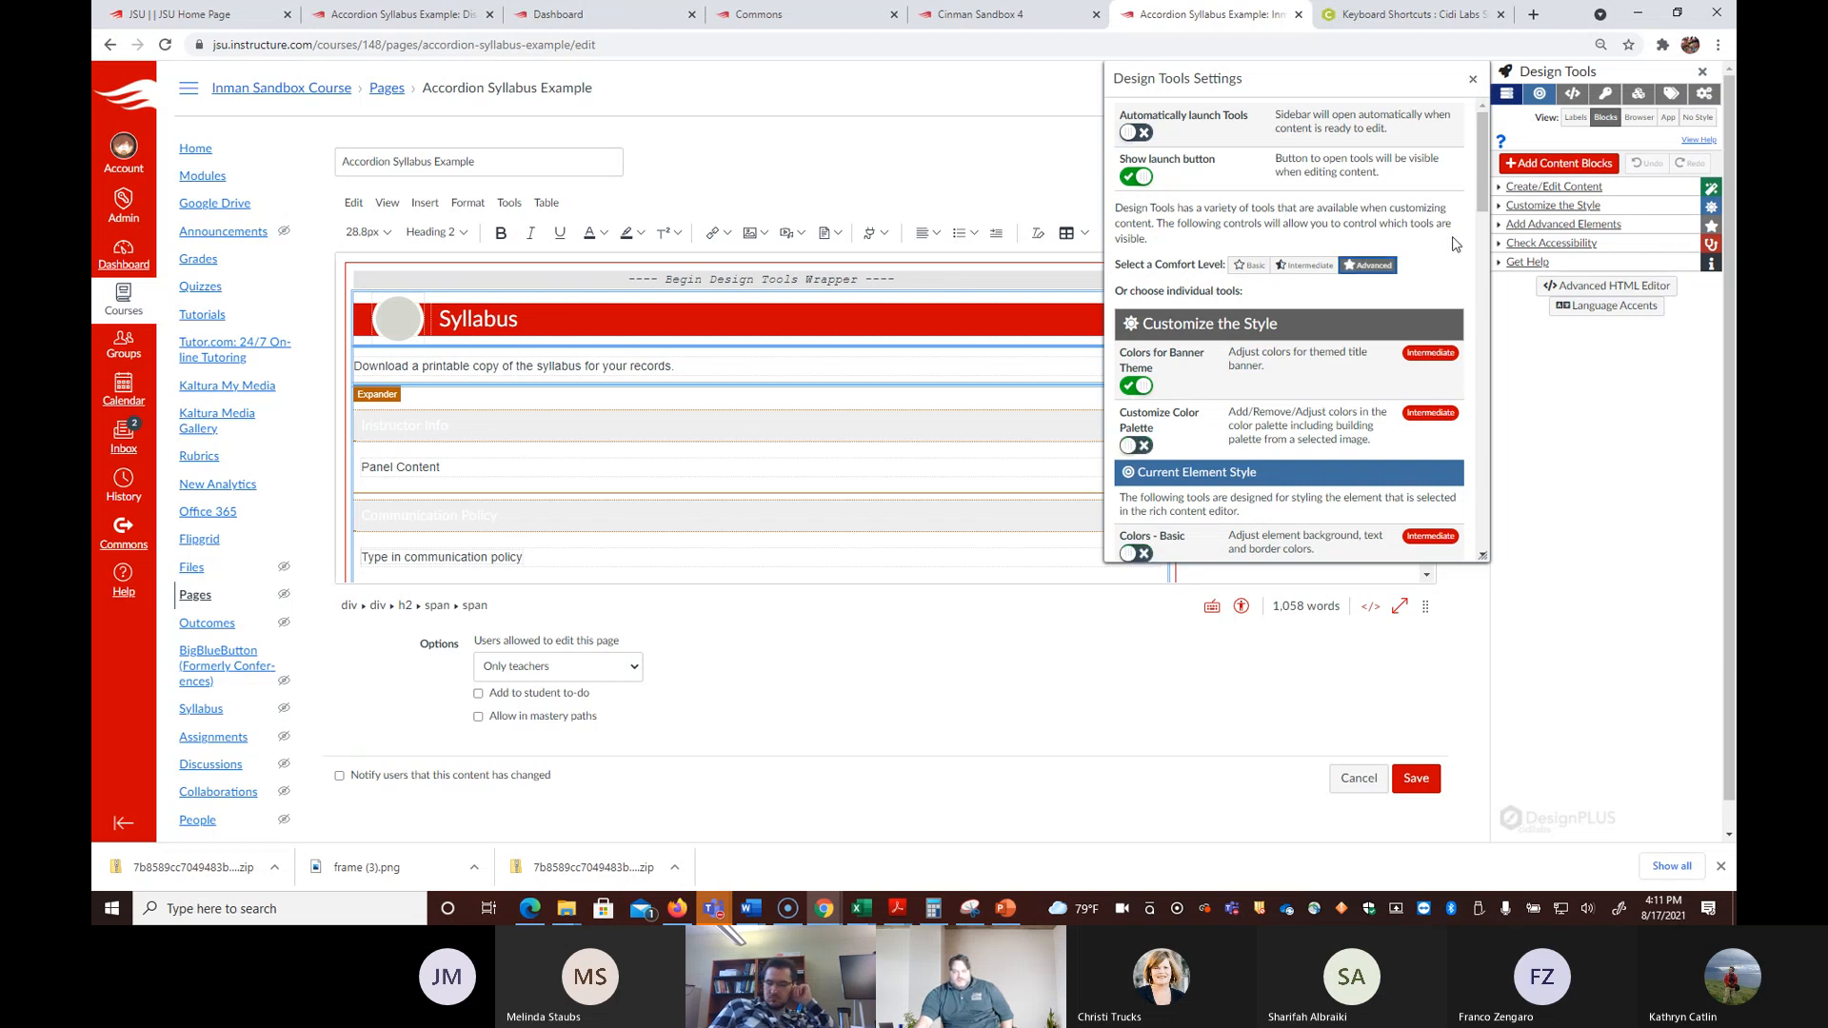
# Step: Enable the Customize Color Palette and Colors - Basic tools and review the remaining Design Tools settings
pyautogui.moveTo(1482, 165); pyautogui.dragTo(1479, 195)
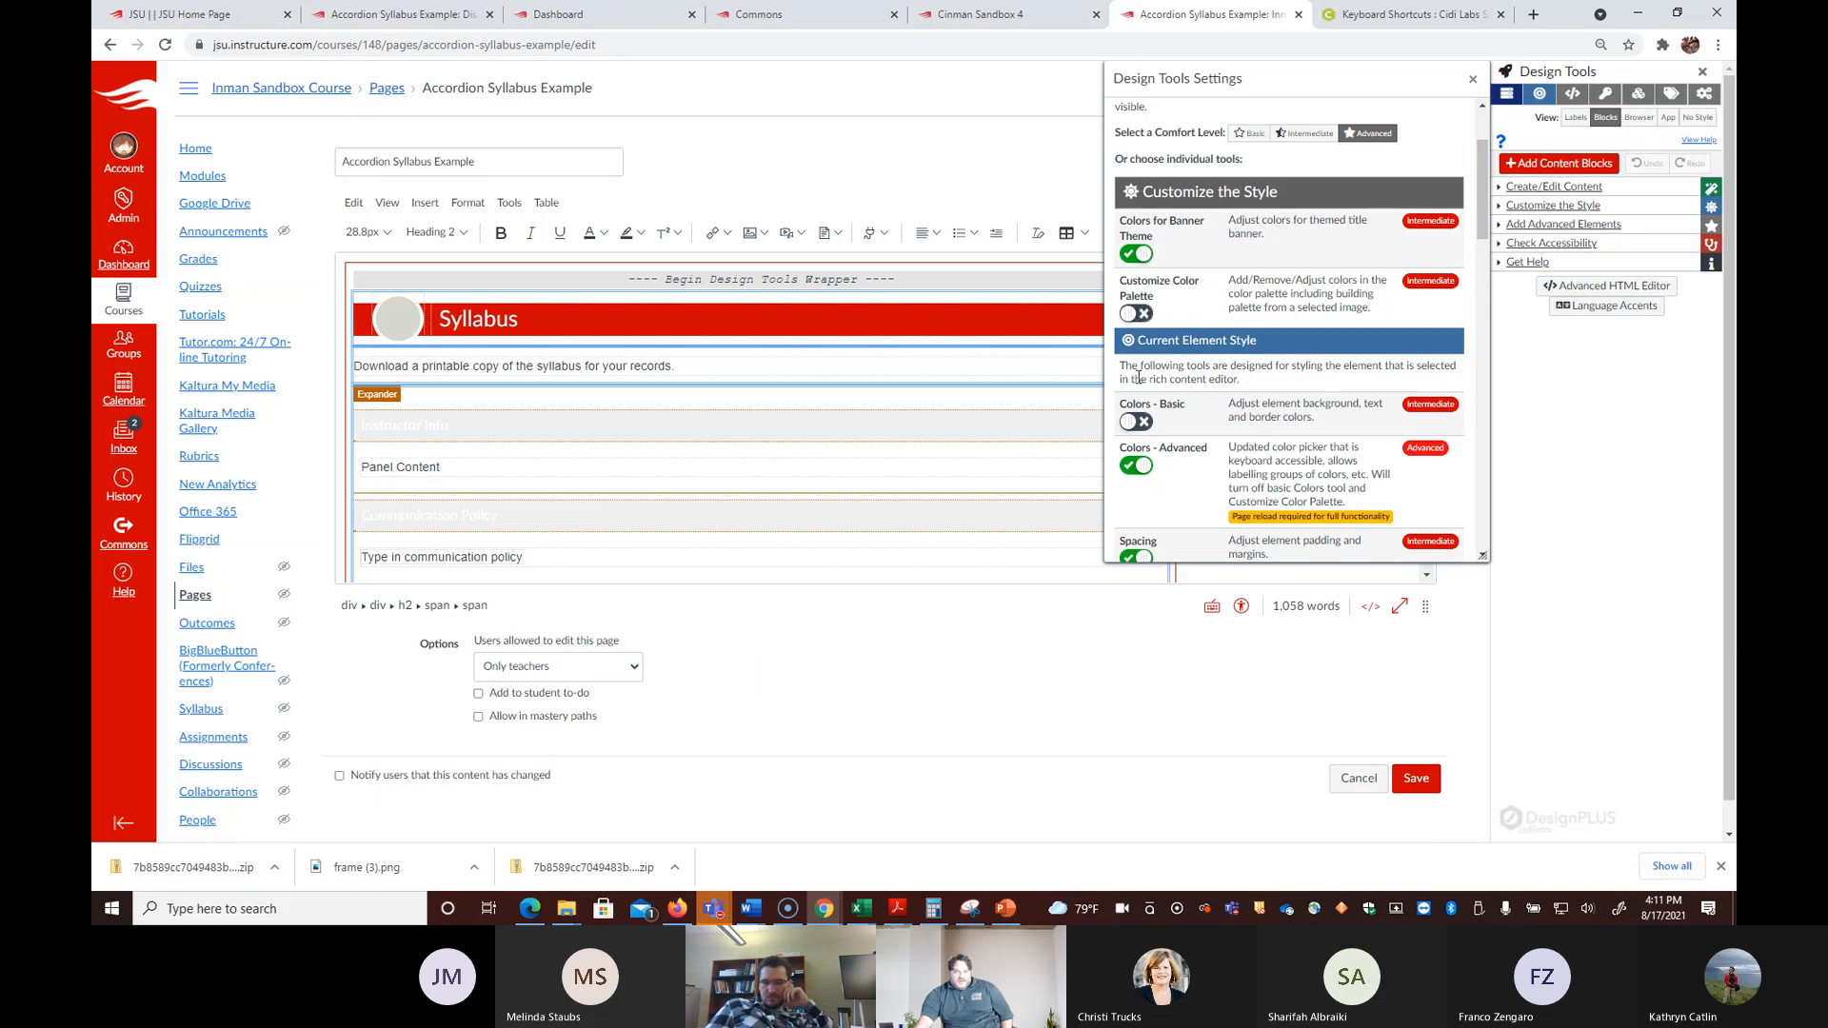
pyautogui.click(1138, 315)
pyautogui.click(1136, 421)
pyautogui.scroll(-15, 1335, 333)
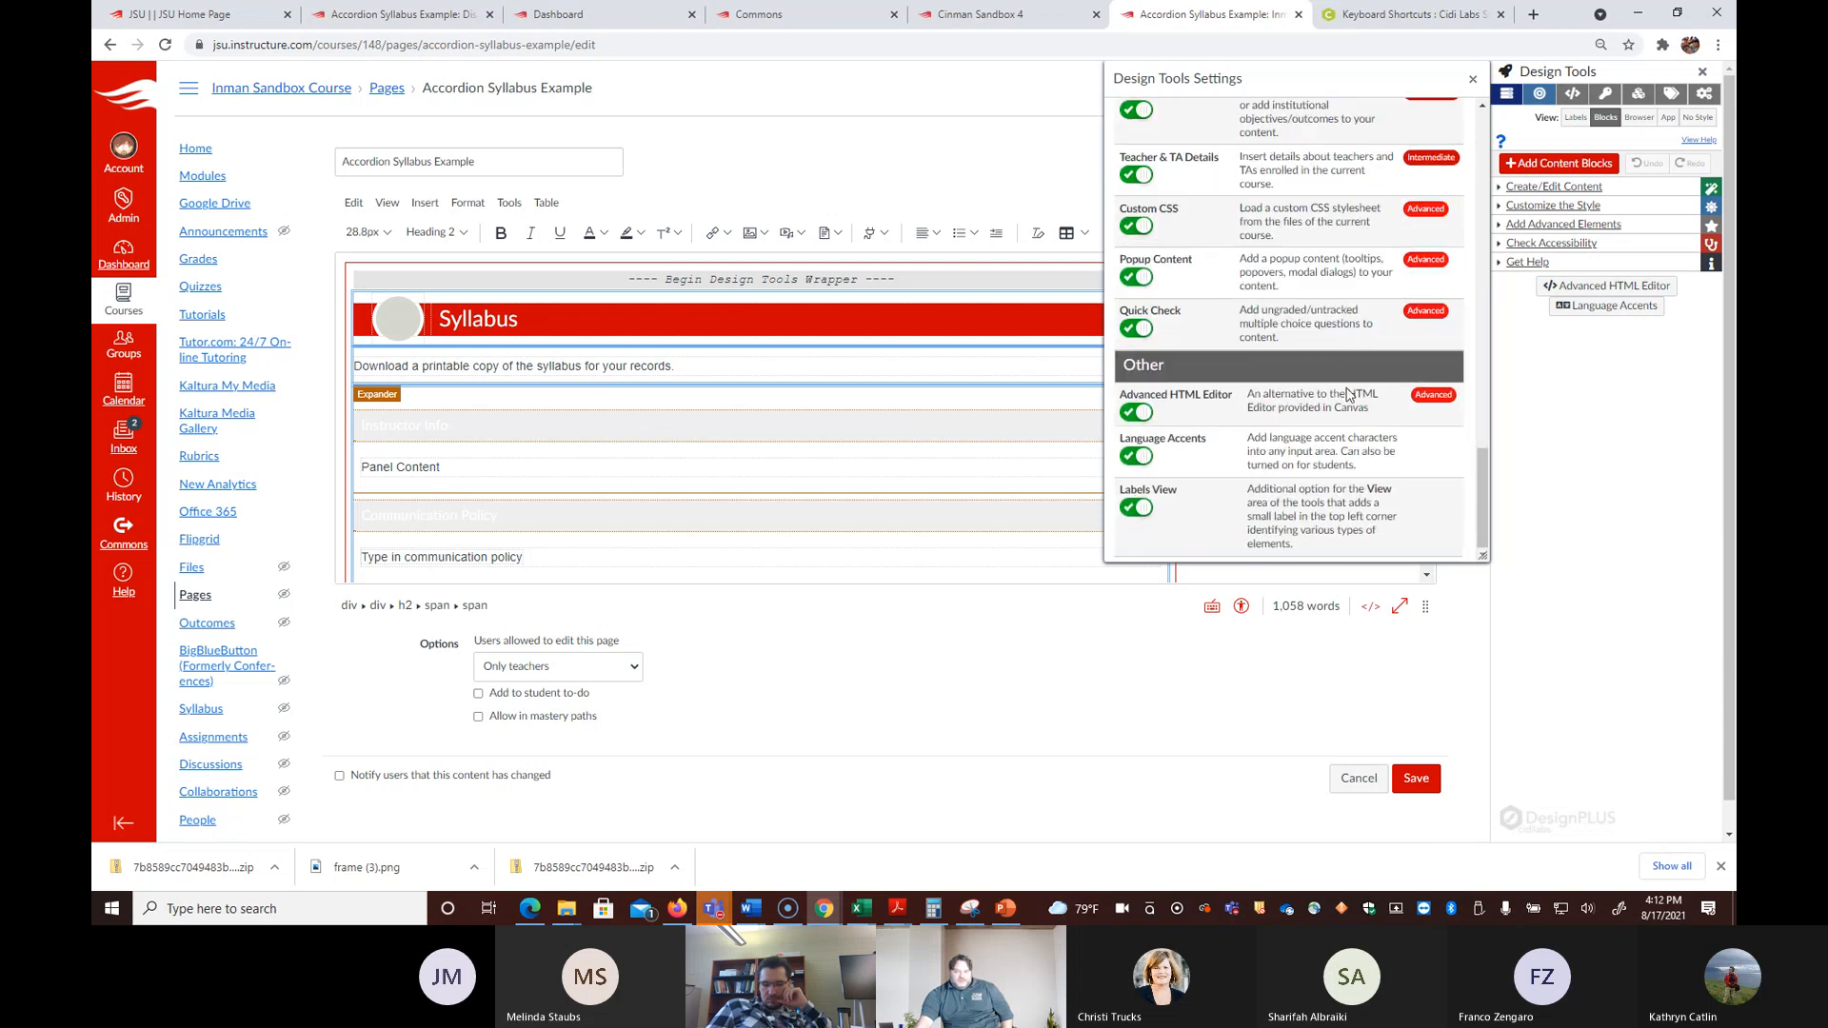
pyautogui.scroll(12, 1349, 394)
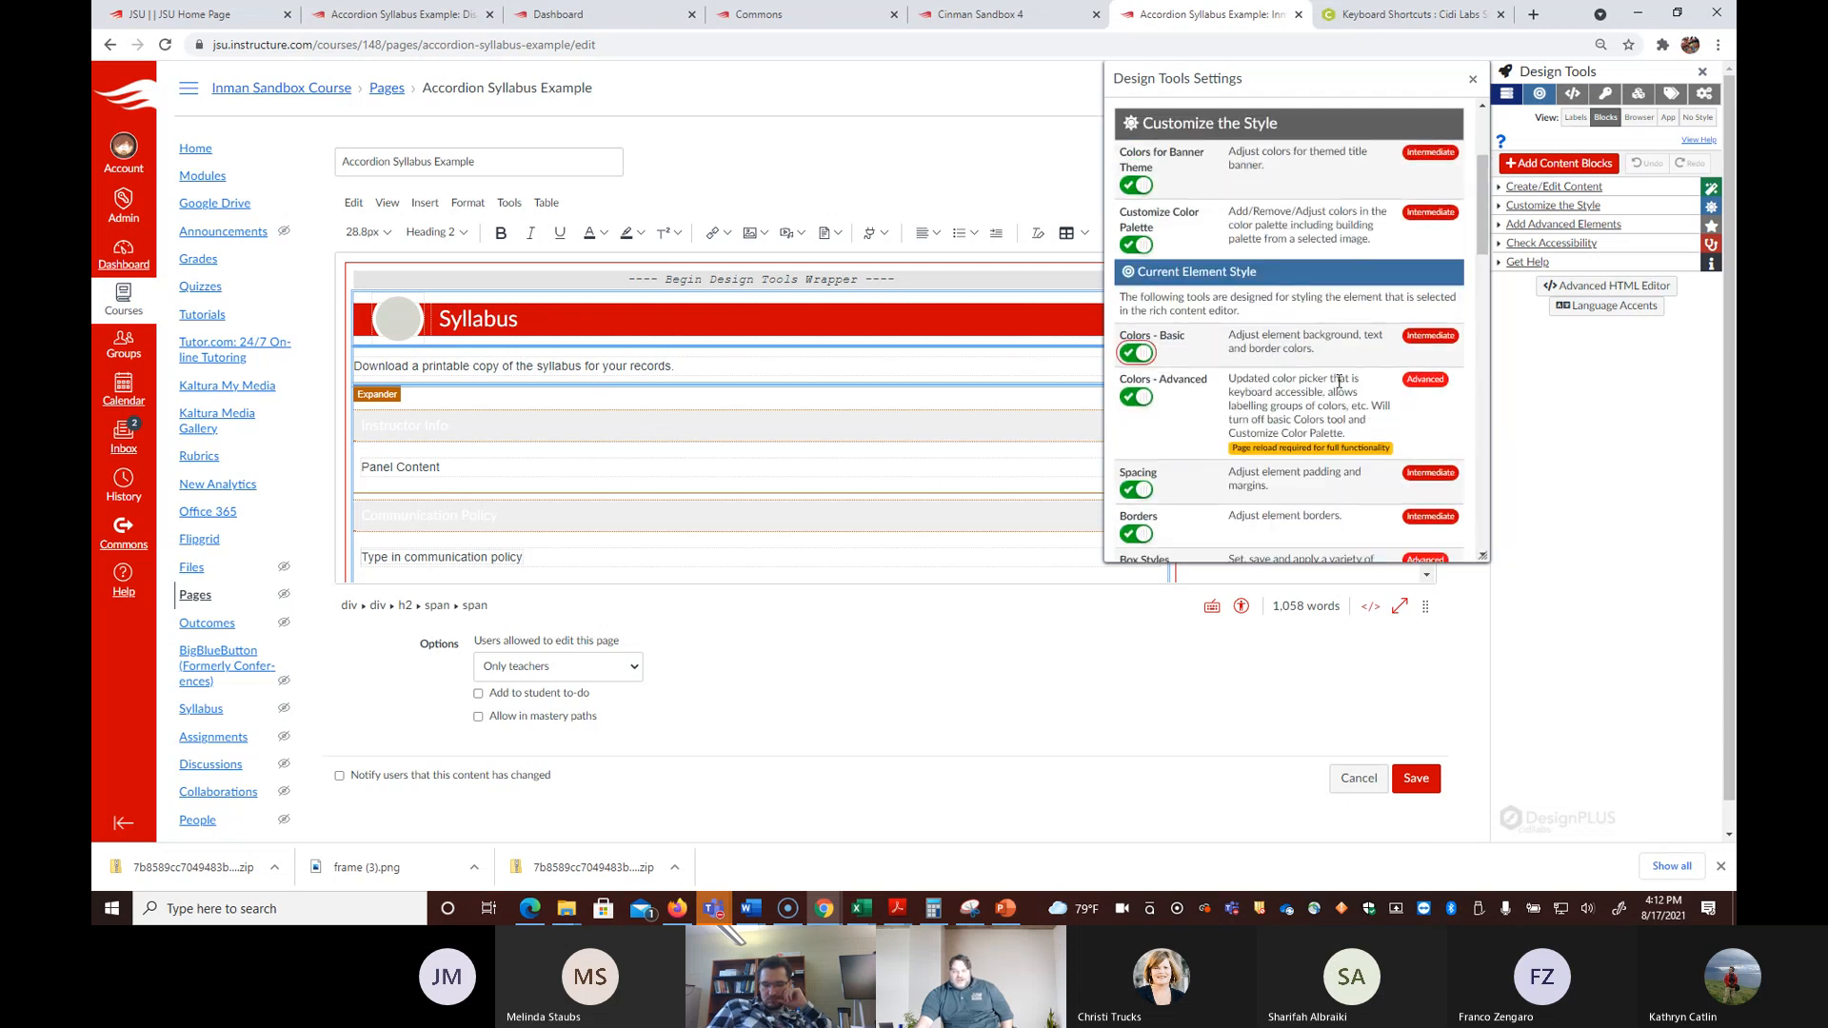
# Step: Finish reviewing the Design Tools settings, close them along with the sidebar, and save the syllabus page
pyautogui.scroll(3, 1329, 392)
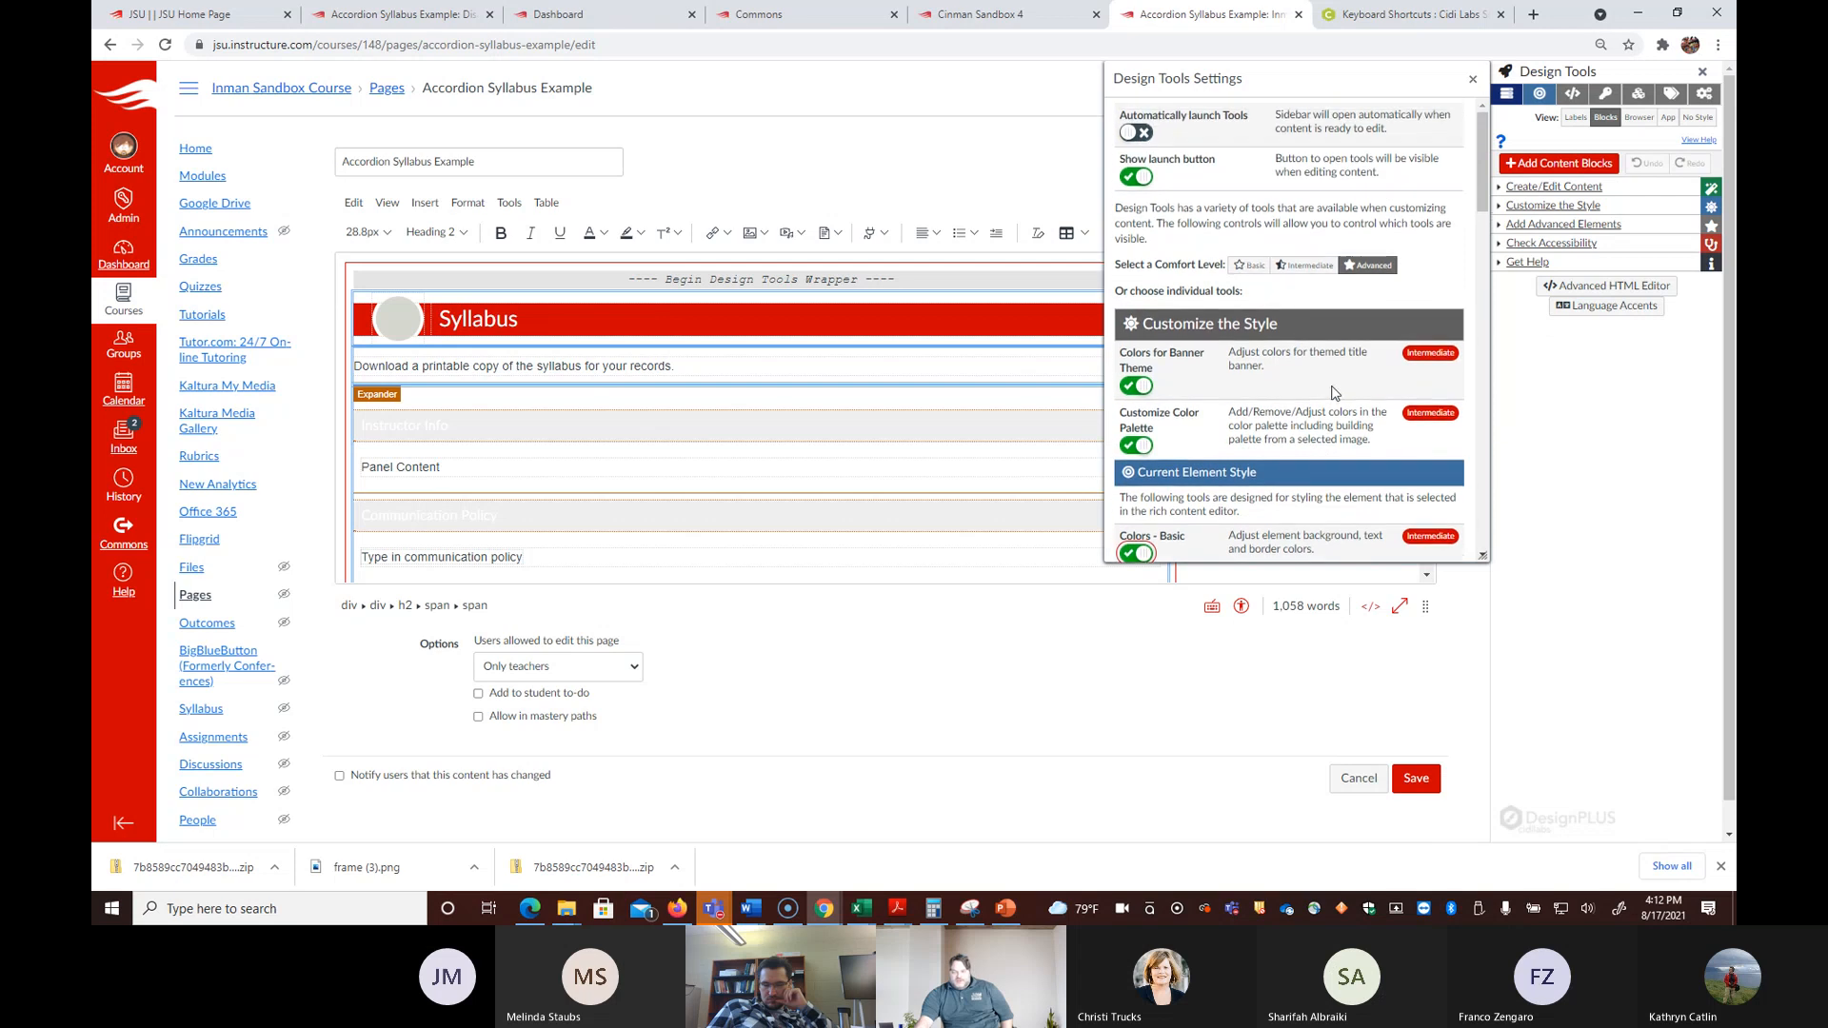
pyautogui.scroll(-10, 1335, 394)
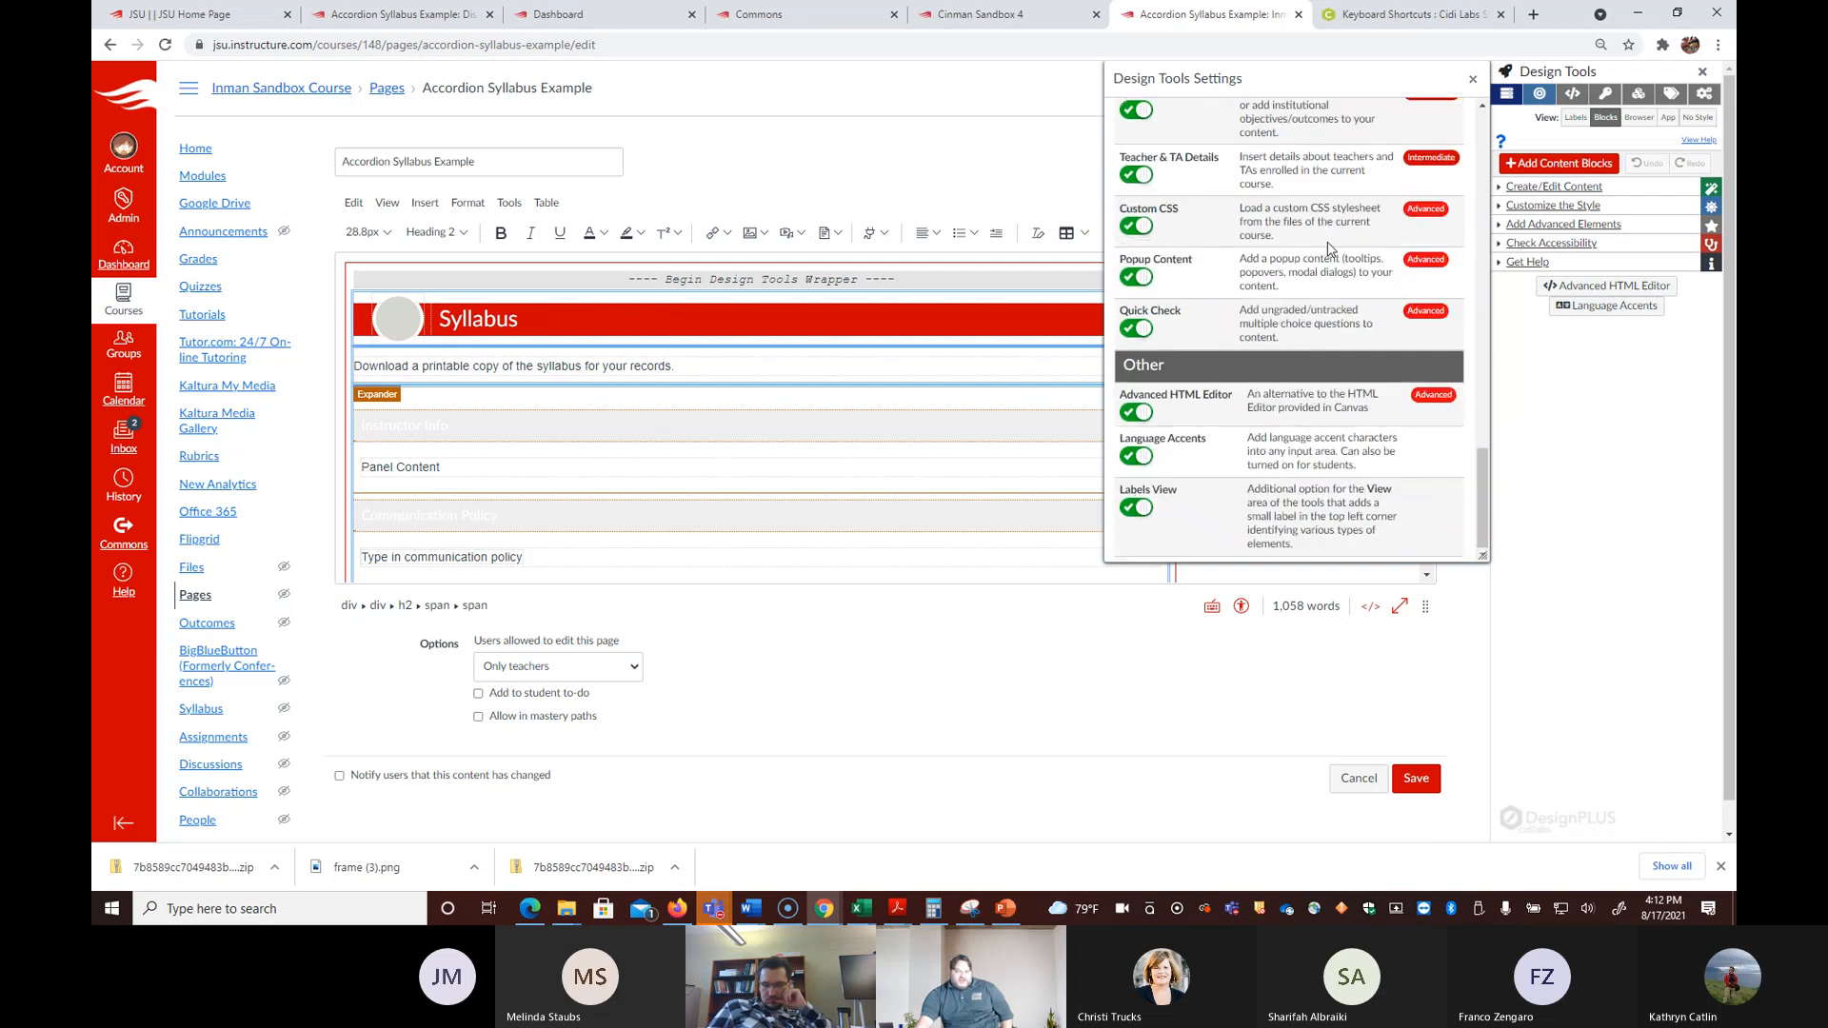
pyautogui.scroll(10, 1328, 255)
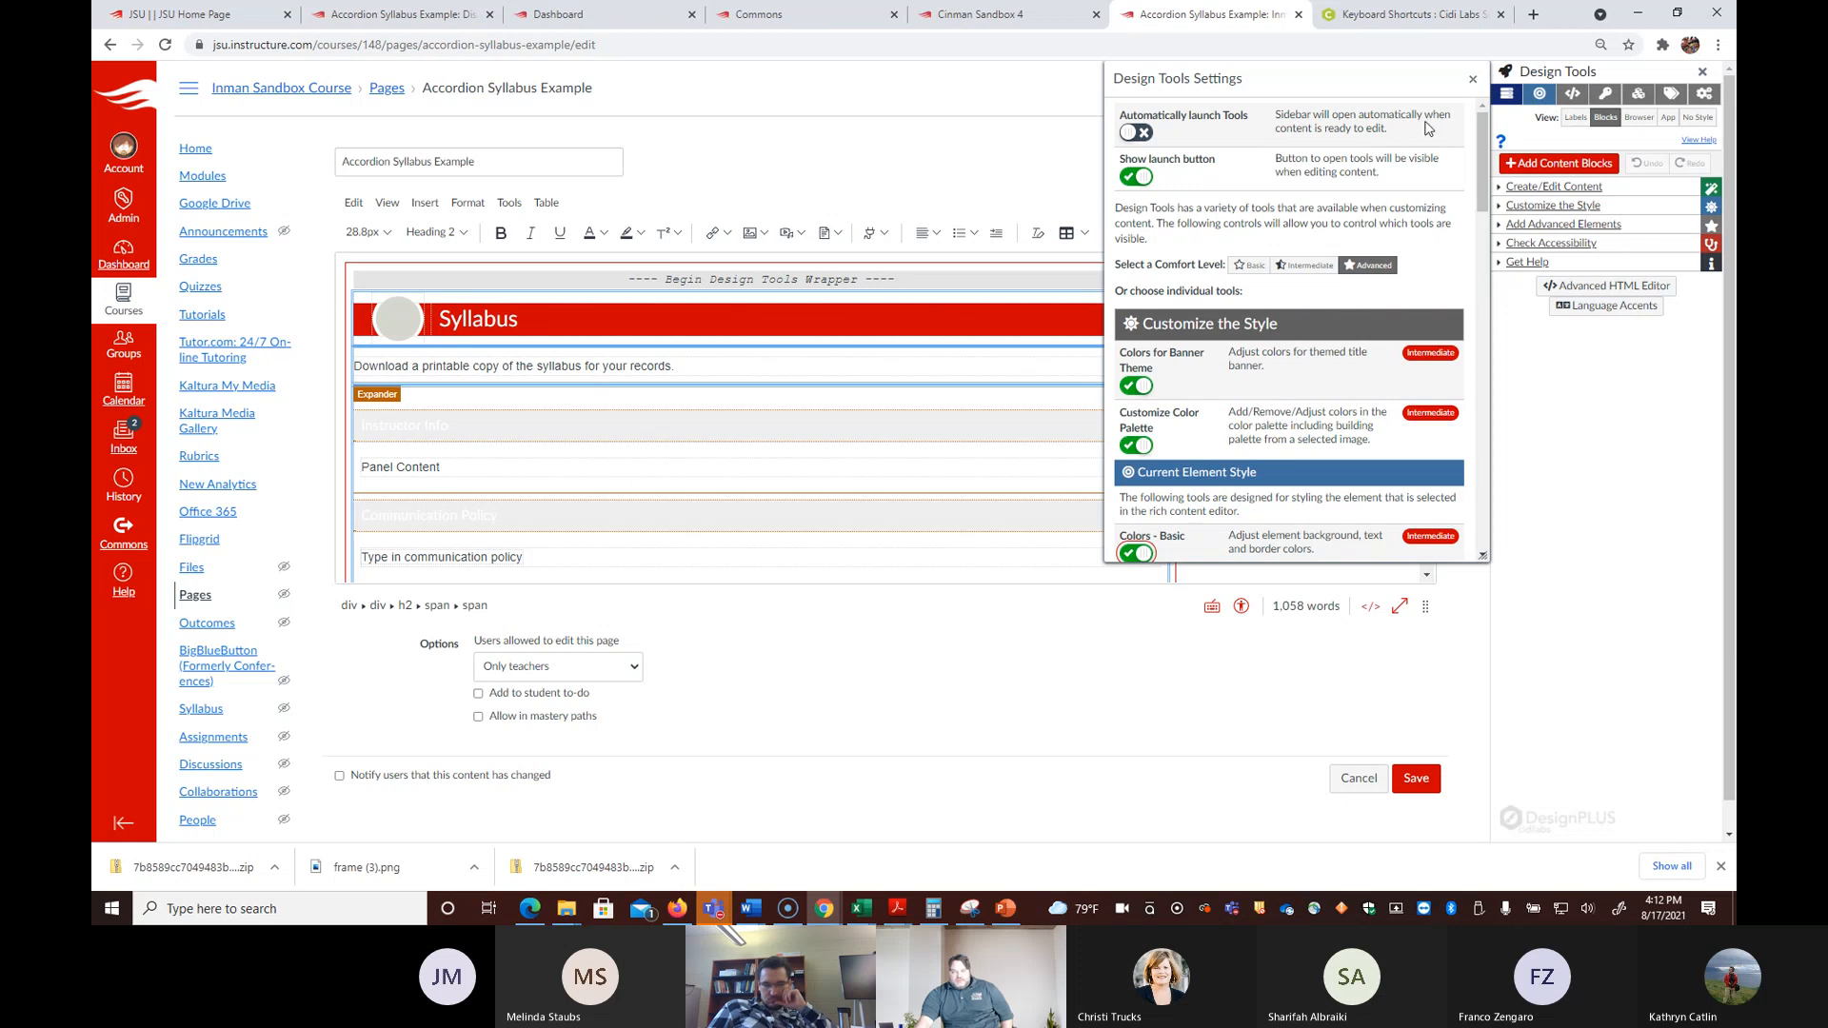
pyautogui.click(1473, 80)
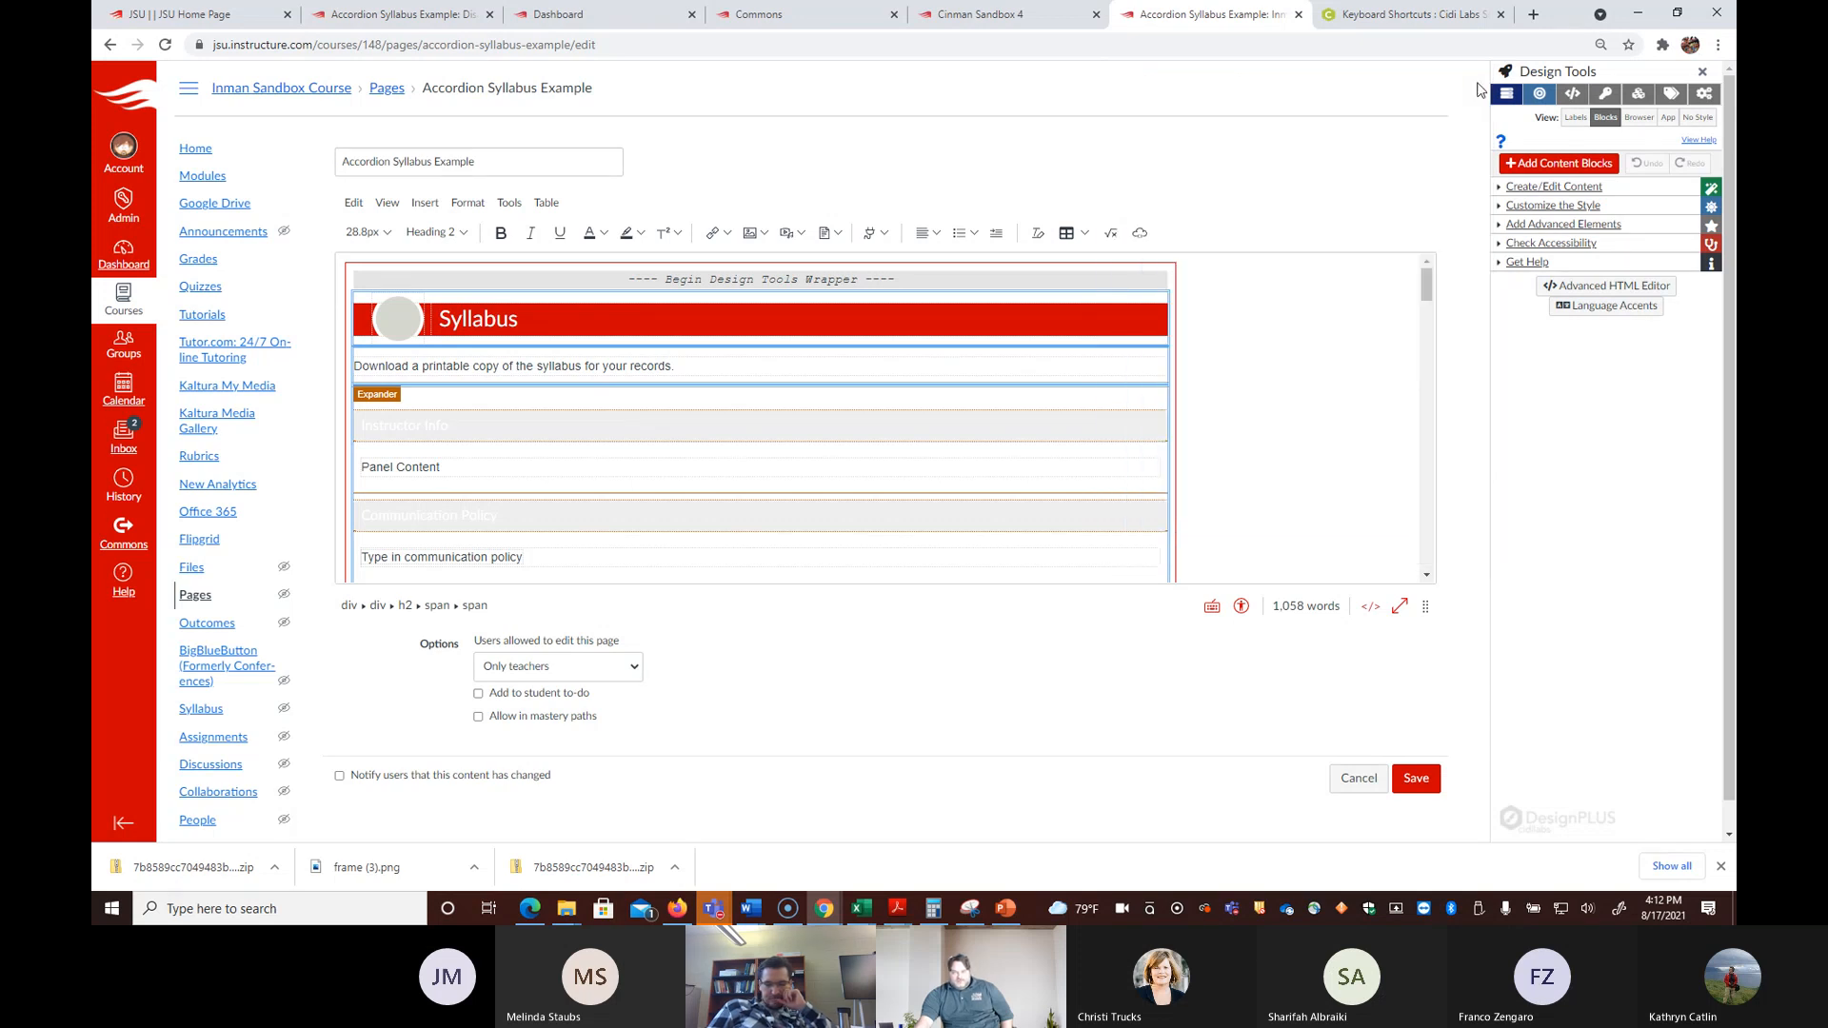
pyautogui.click(1705, 74)
pyautogui.click(1418, 781)
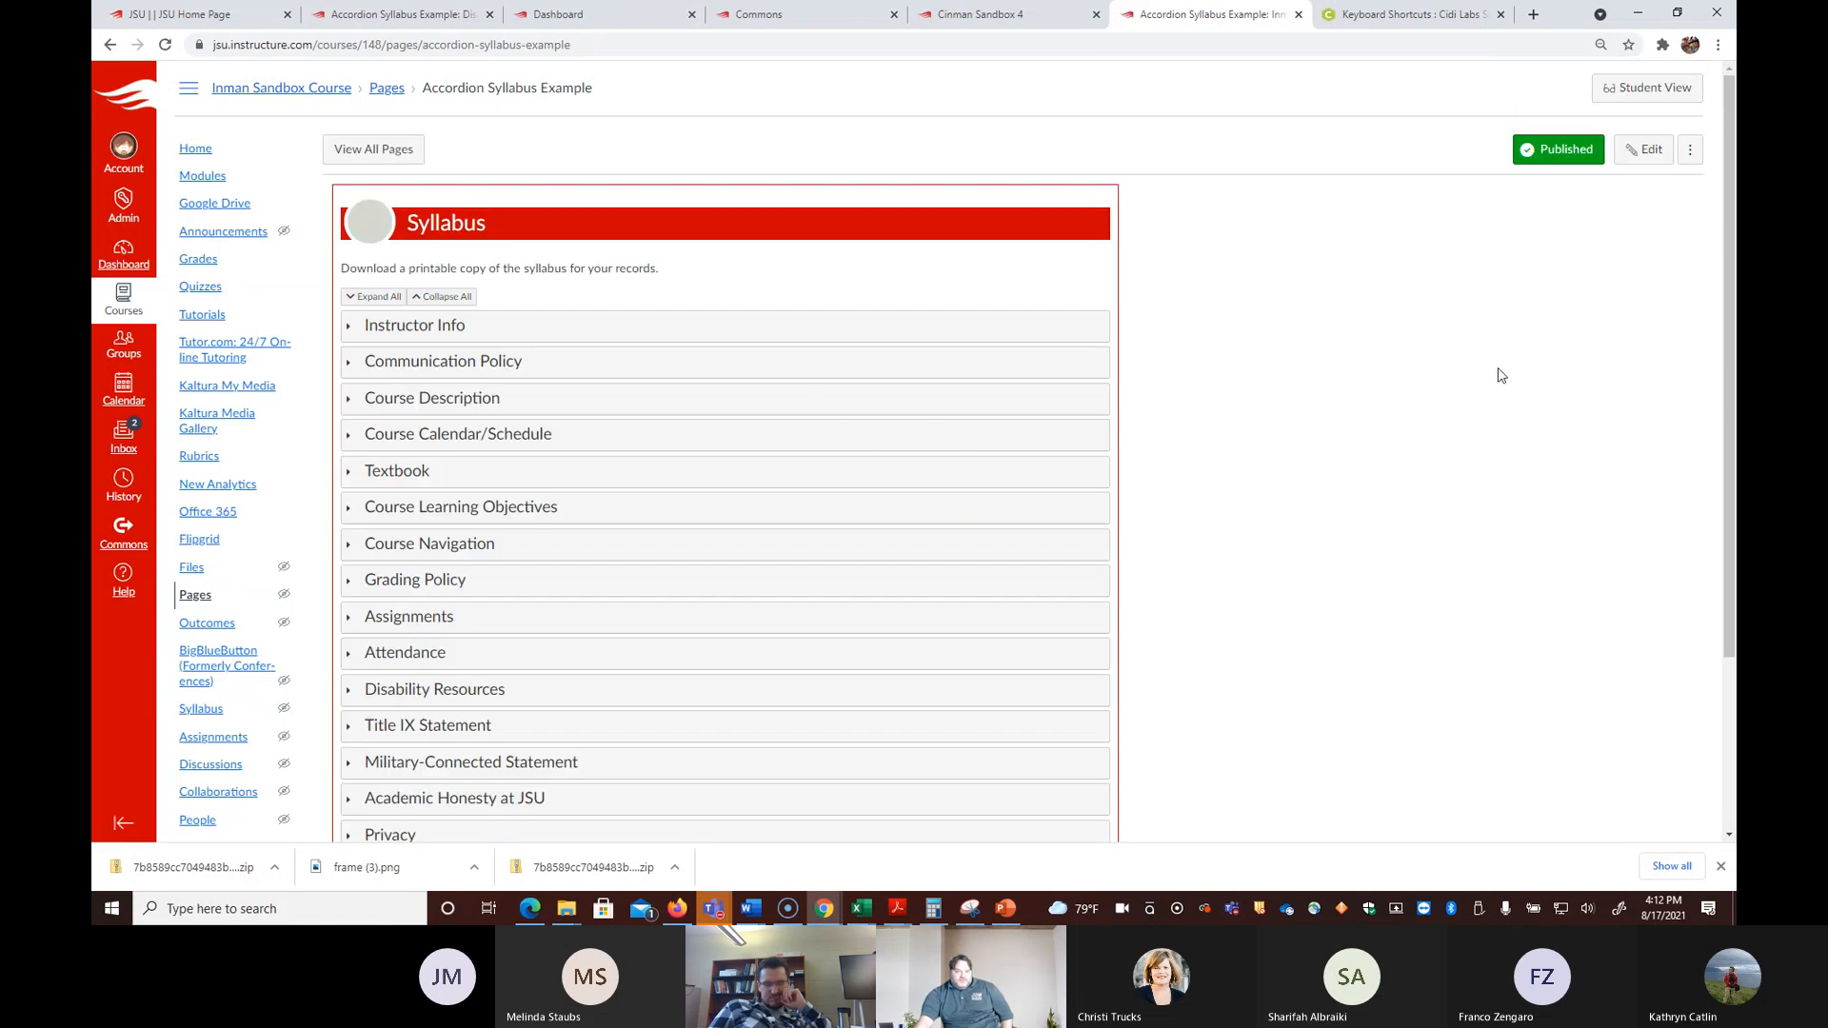
# Step: Look over the saved syllabus page, then reopen it for editing and enlarge the editor area to view its content
pyautogui.scroll(-1, 824, 334)
pyautogui.scroll(-2, 825, 348)
pyautogui.scroll(3, 1033, 346)
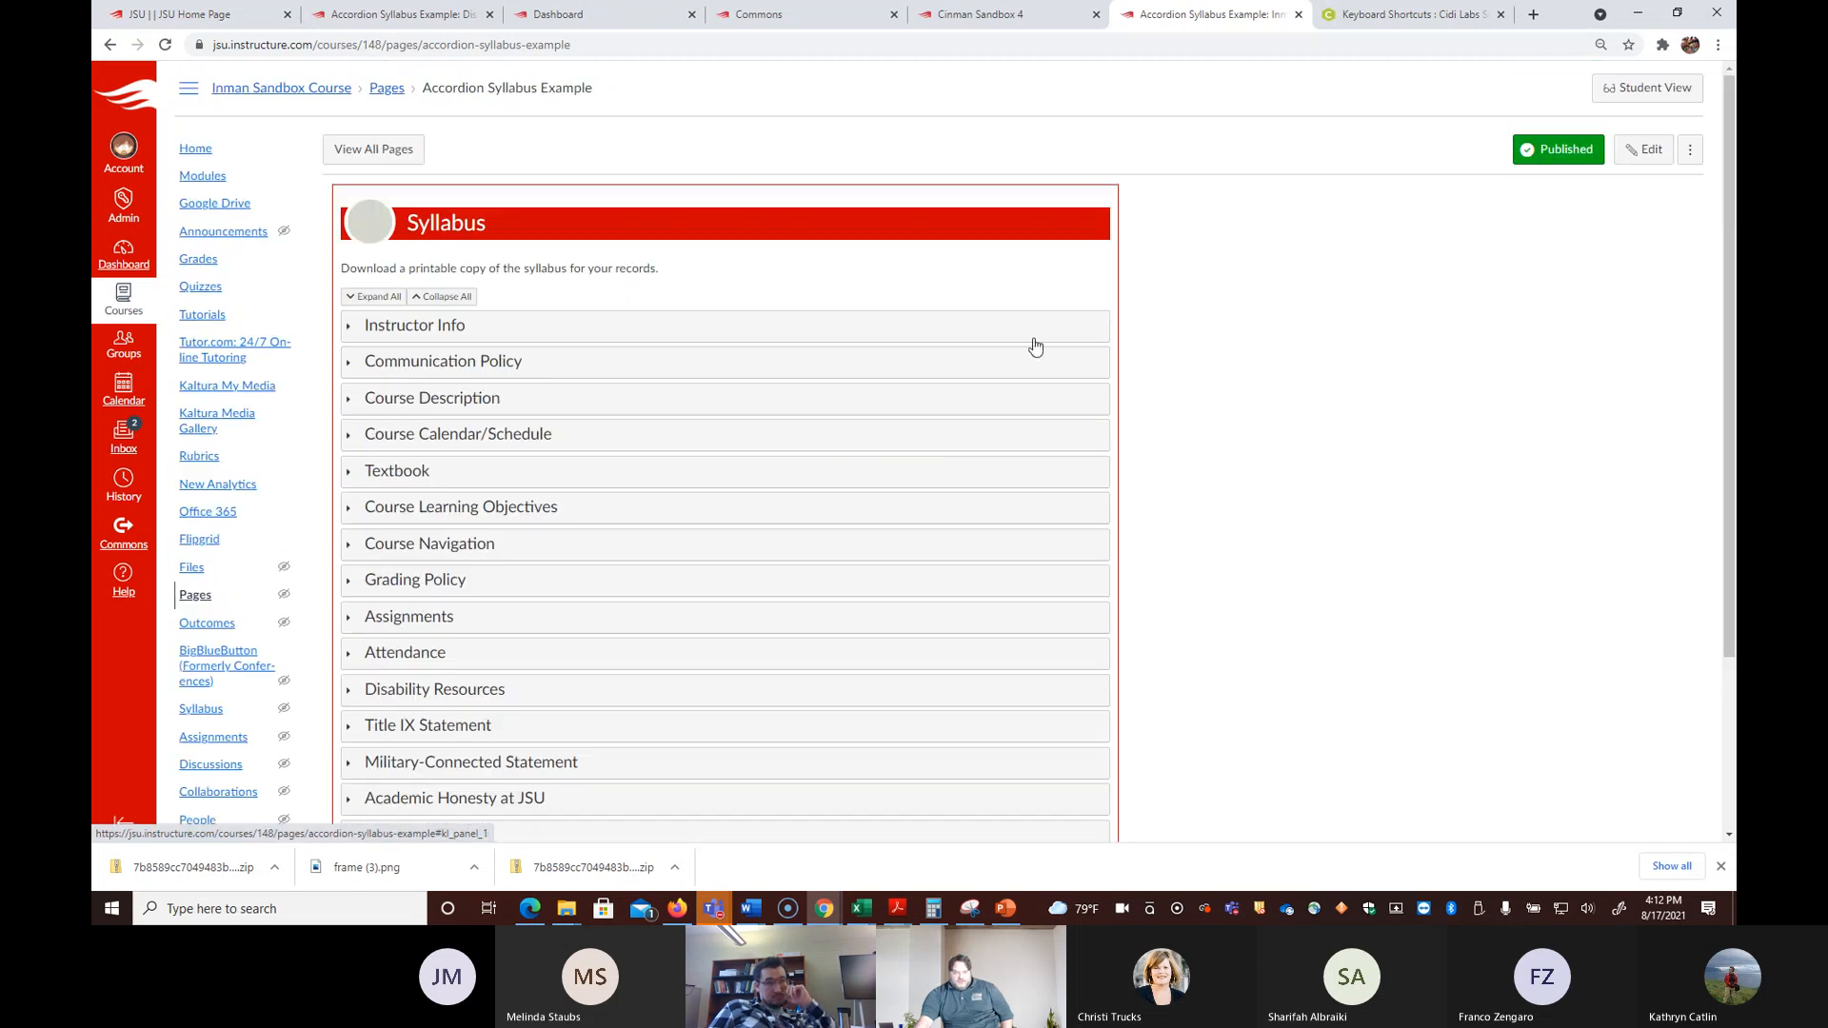
pyautogui.click(1649, 154)
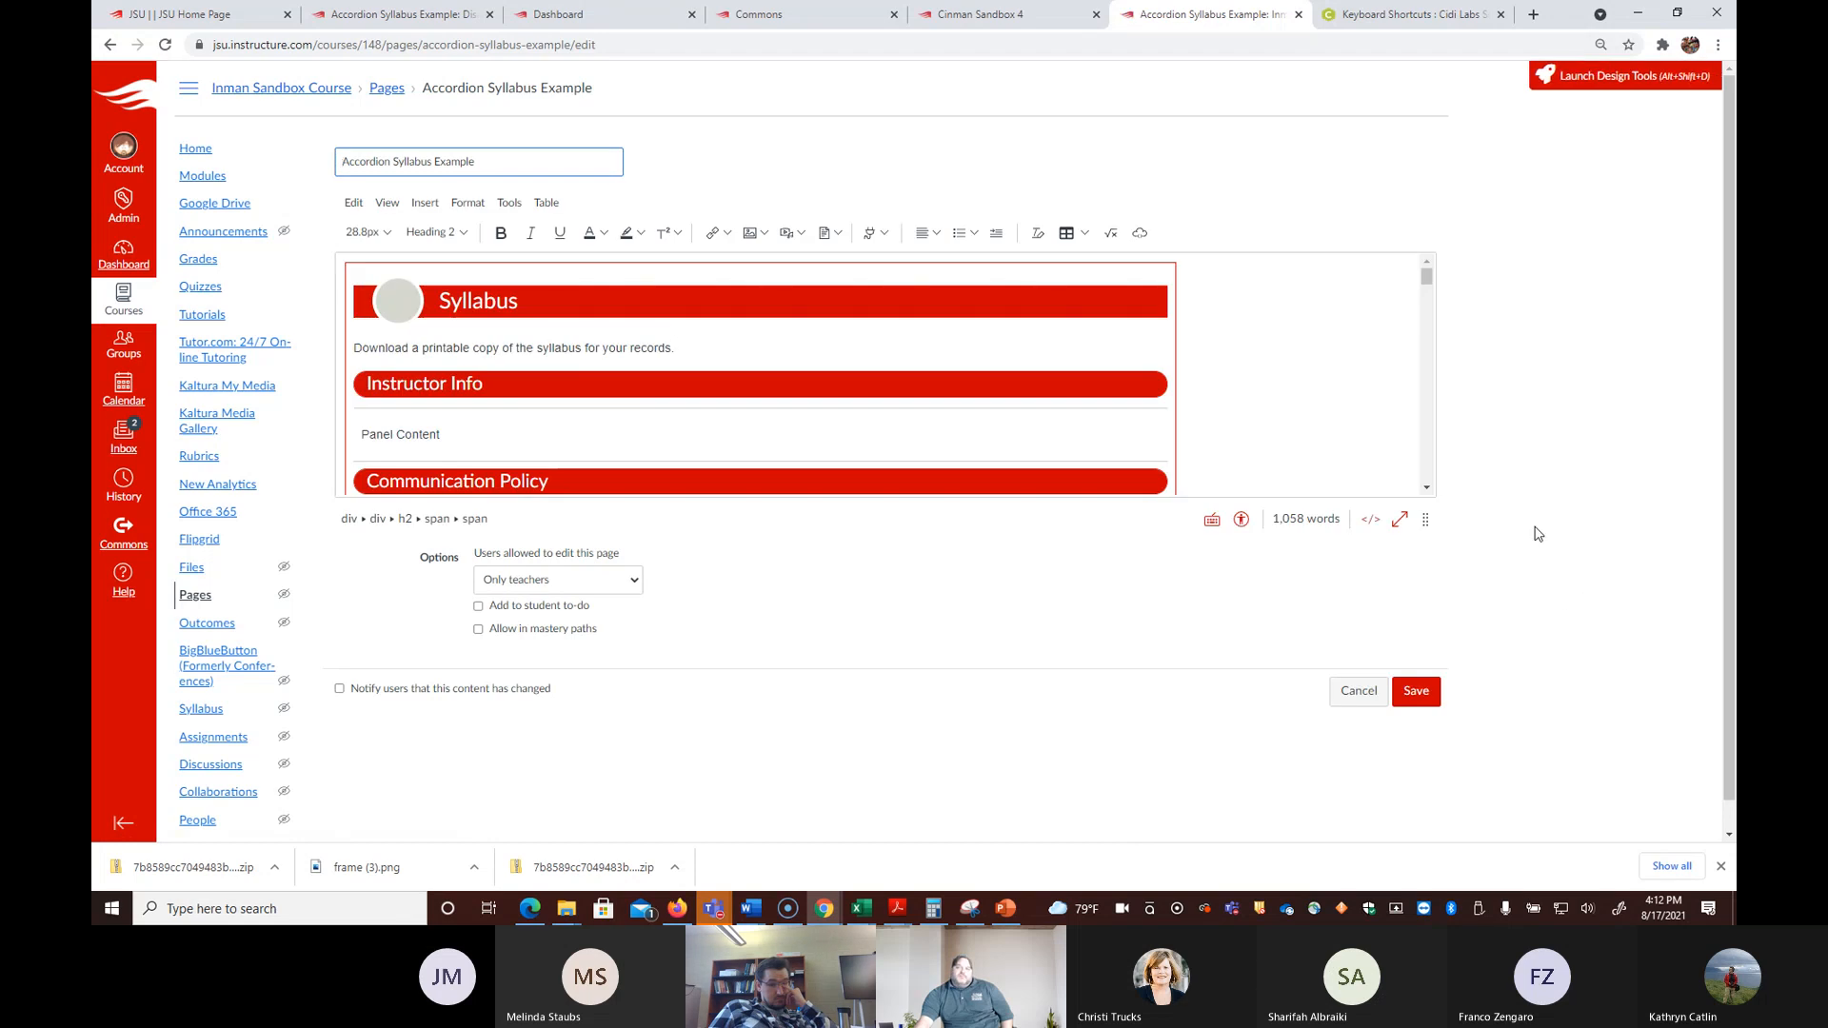
pyautogui.moveTo(1437, 646); pyautogui.dragTo(1428, 814)
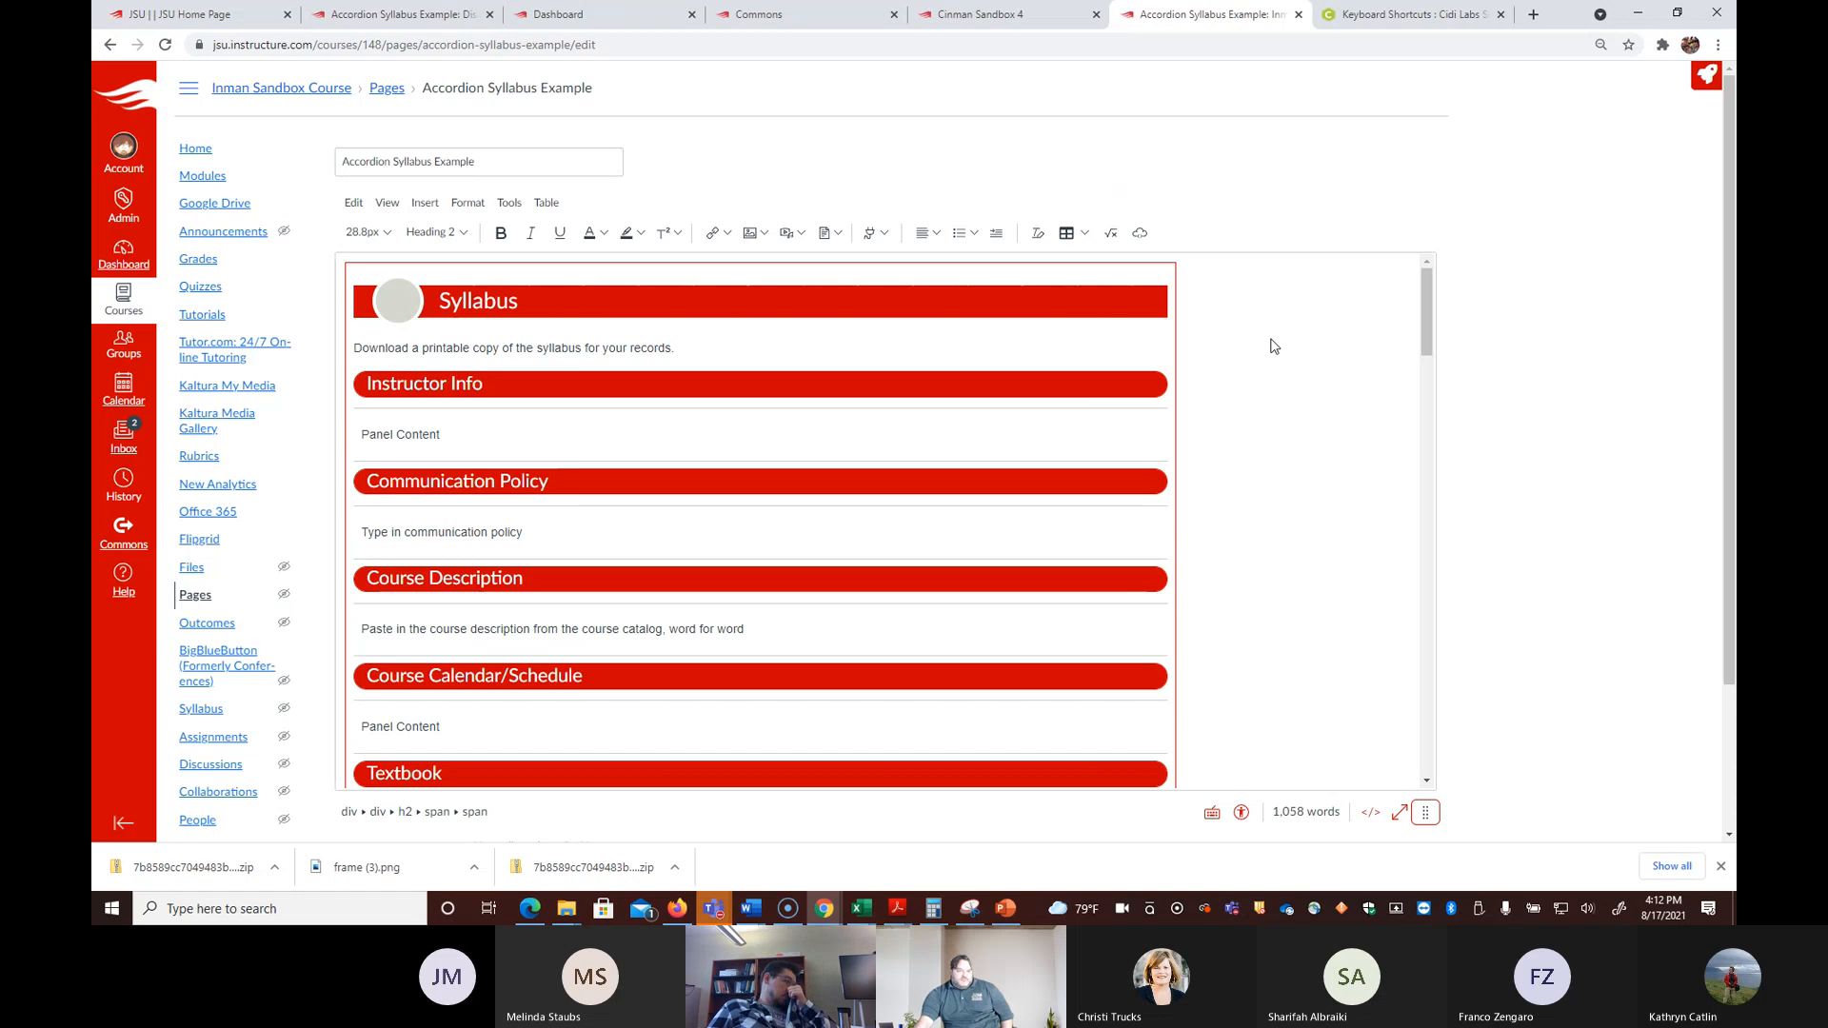
pyautogui.scroll(-5, 1274, 345)
pyautogui.scroll(6, 1096, 327)
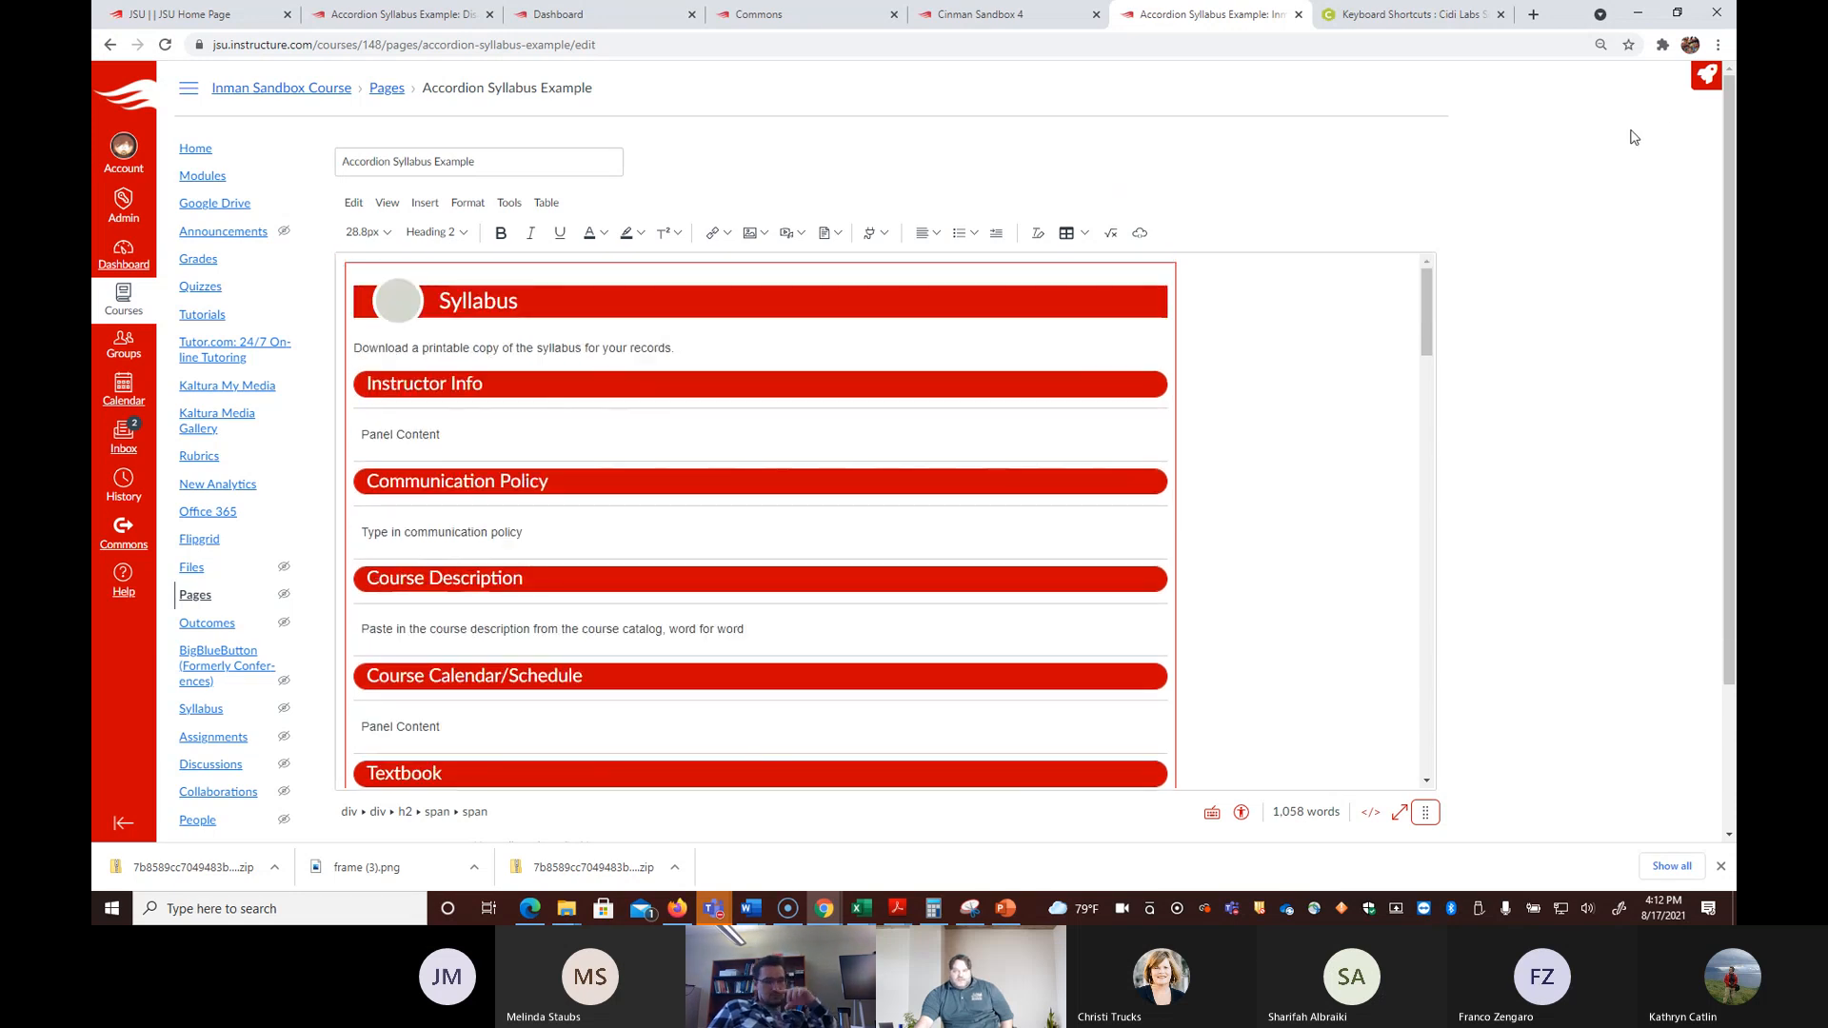
# Step: Launch Design Tools on the syllabus page and look through the accordion panels in the editor
pyautogui.click(1694, 82)
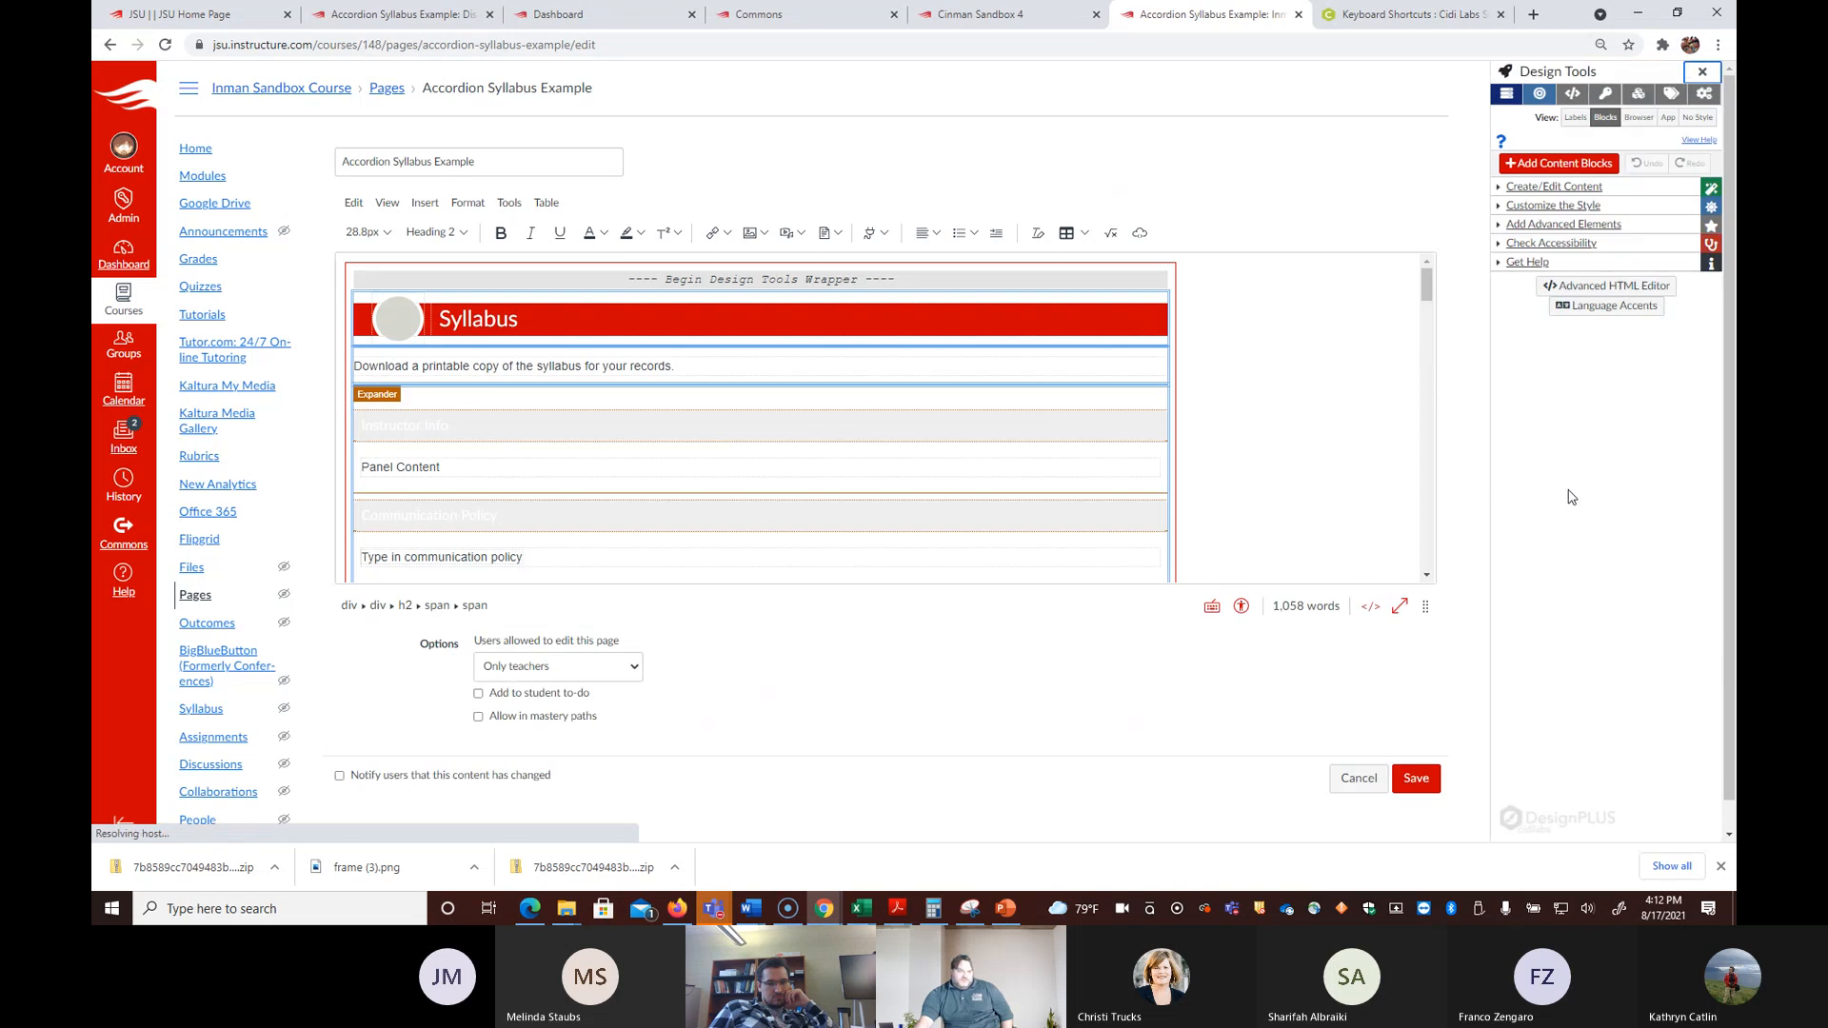
pyautogui.click(1064, 431)
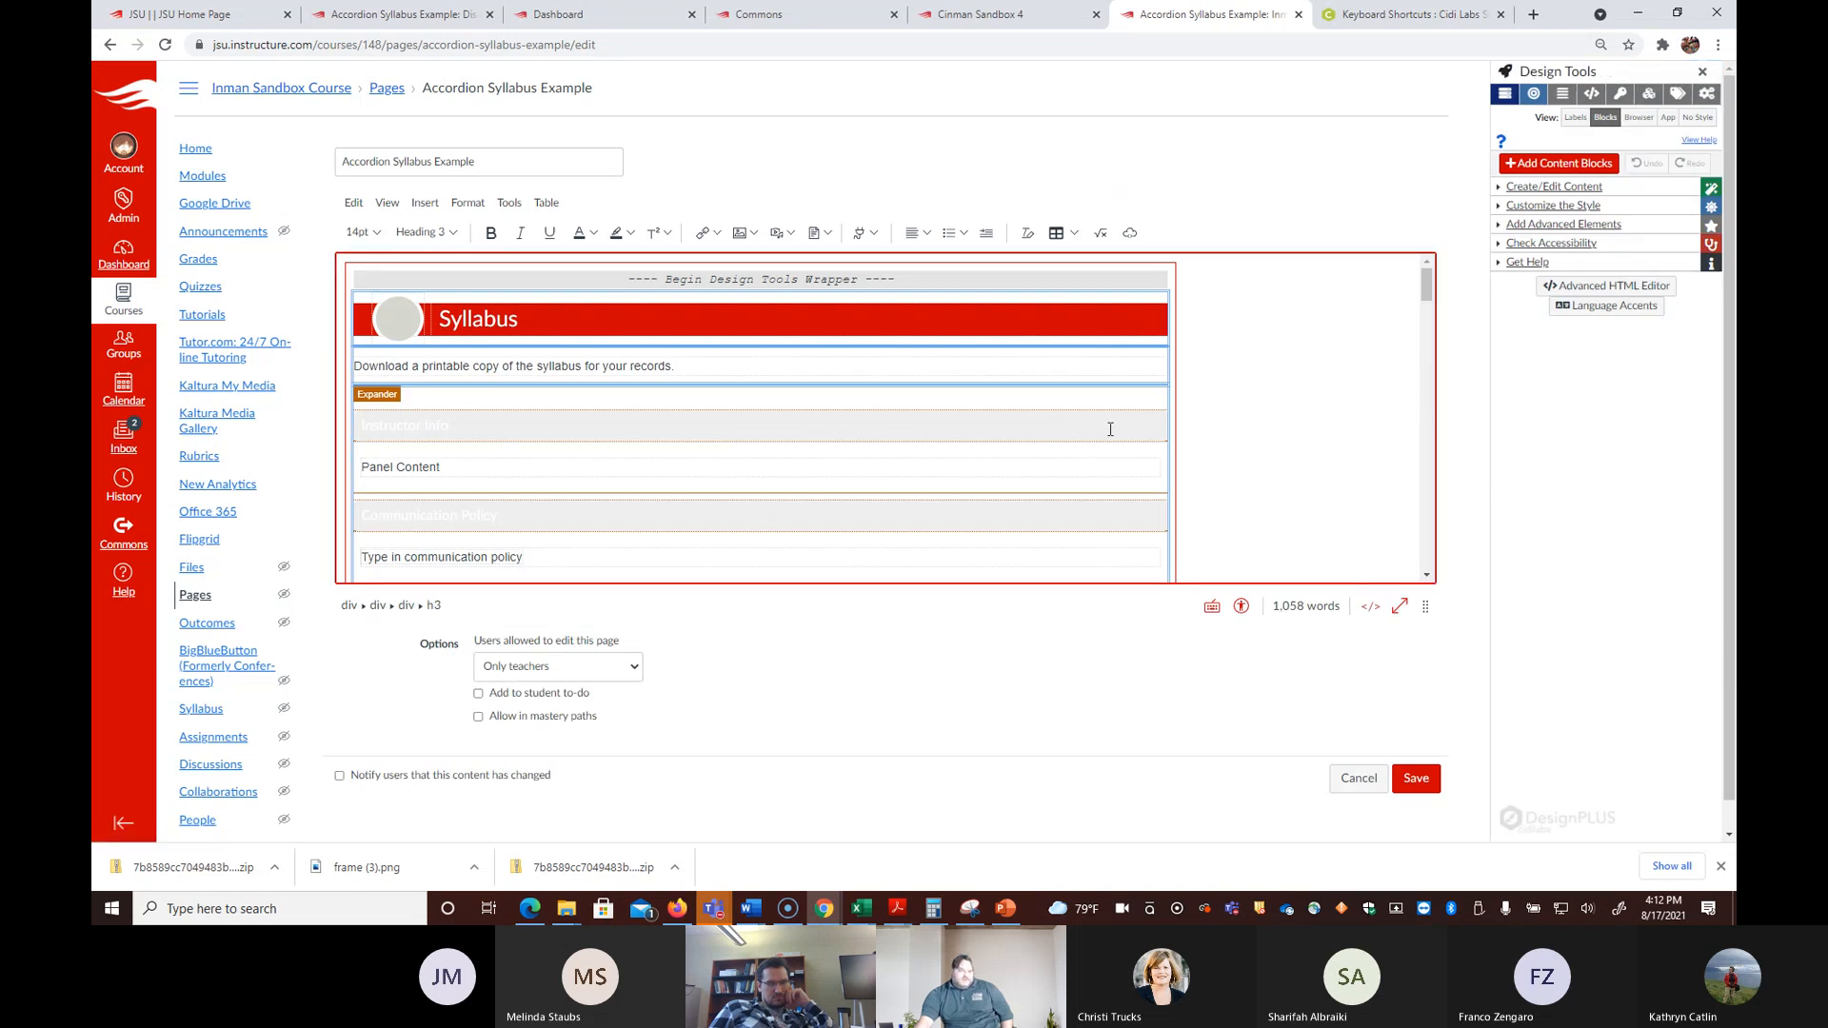
pyautogui.scroll(-1, 1295, 362)
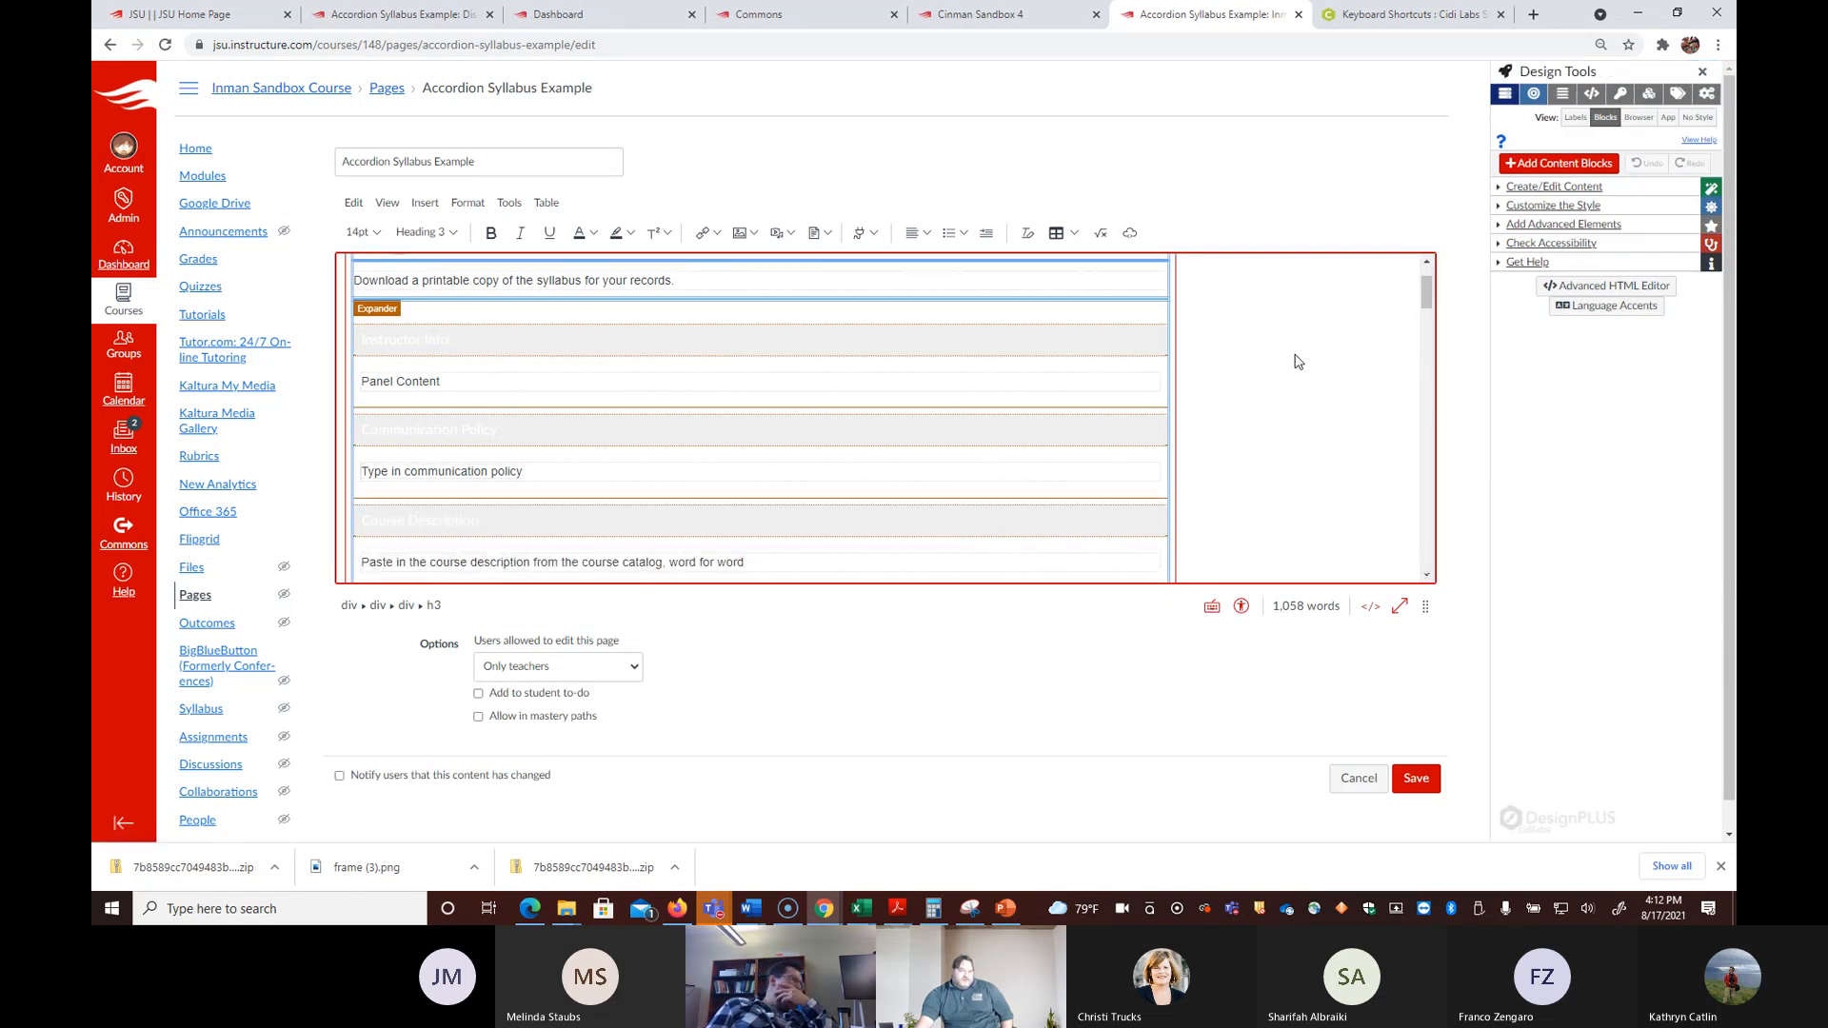
pyautogui.scroll(-15, 734, 343)
pyautogui.scroll(-2, 748, 343)
pyautogui.scroll(15, 749, 342)
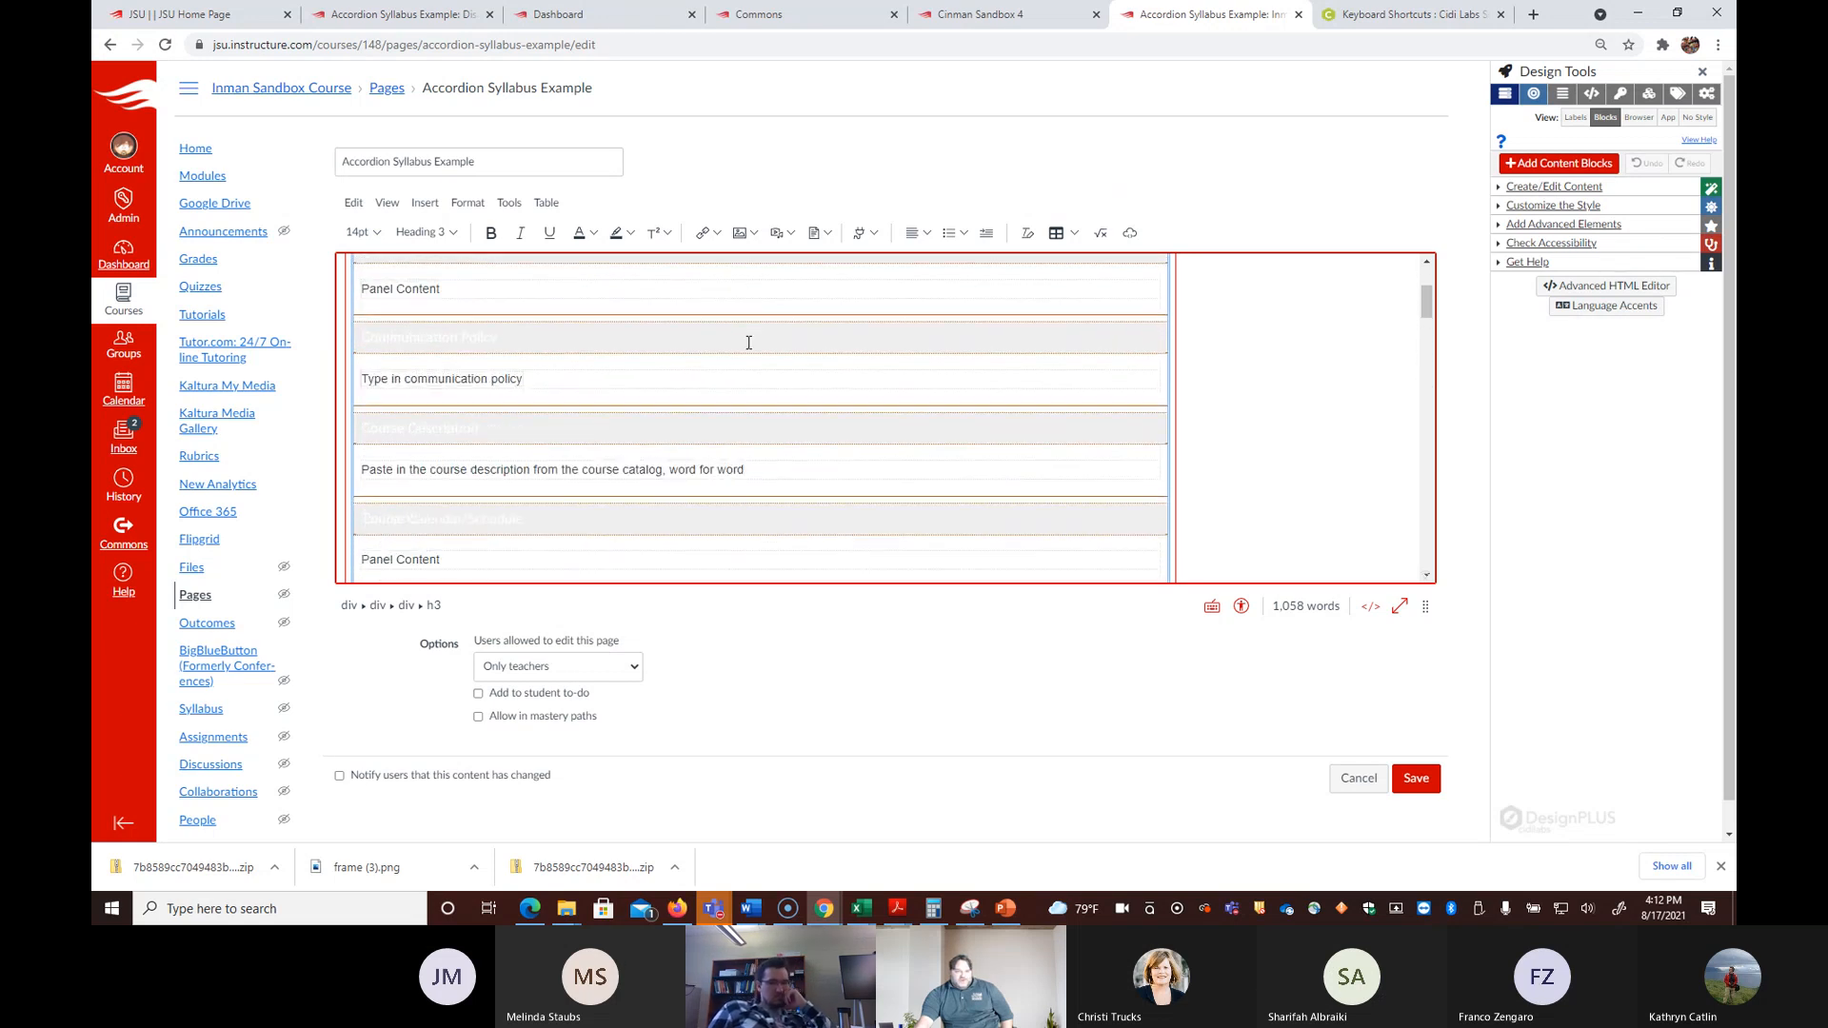
pyautogui.scroll(1, 748, 343)
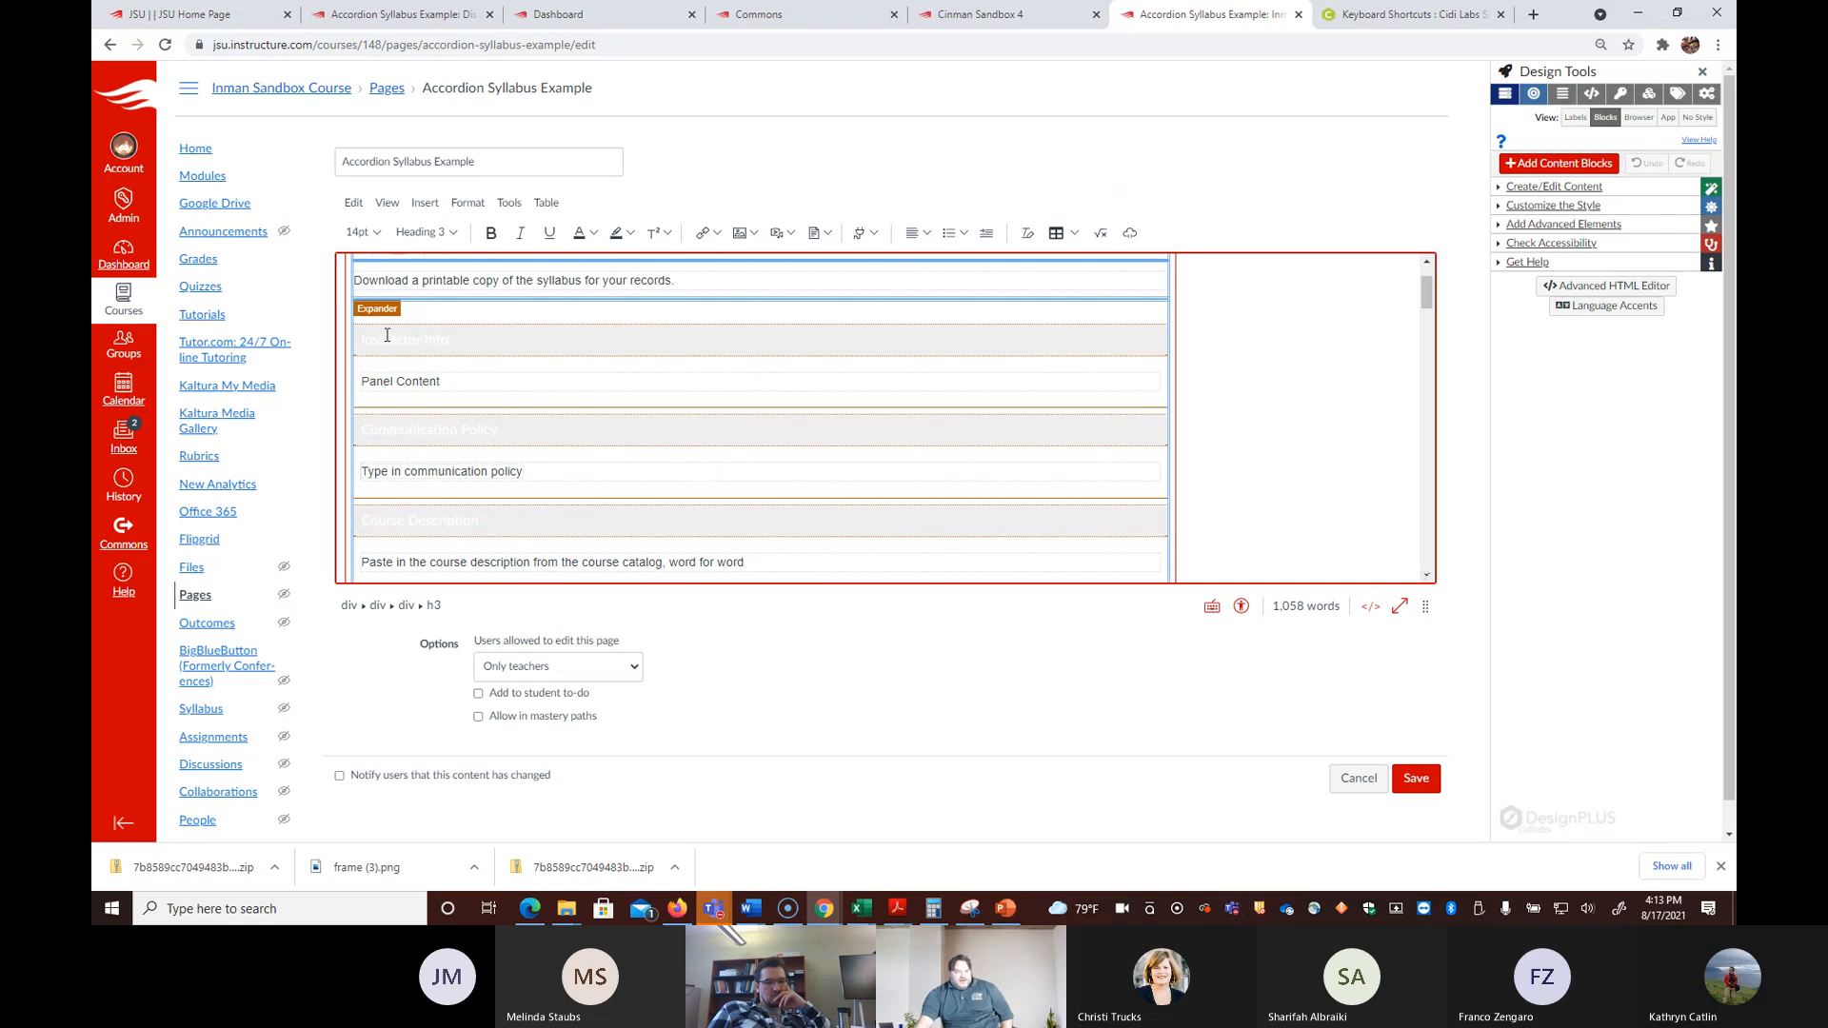
# Step: Highlight the Instructor Info heading and the panel content beneath it to examine how an accordion section is built
pyautogui.moveTo(361, 339)
pyautogui.mouseDown()
pyautogui.moveTo(477, 339)
pyautogui.moveTo(365, 341)
pyautogui.mouseUp()
pyautogui.click(617, 341)
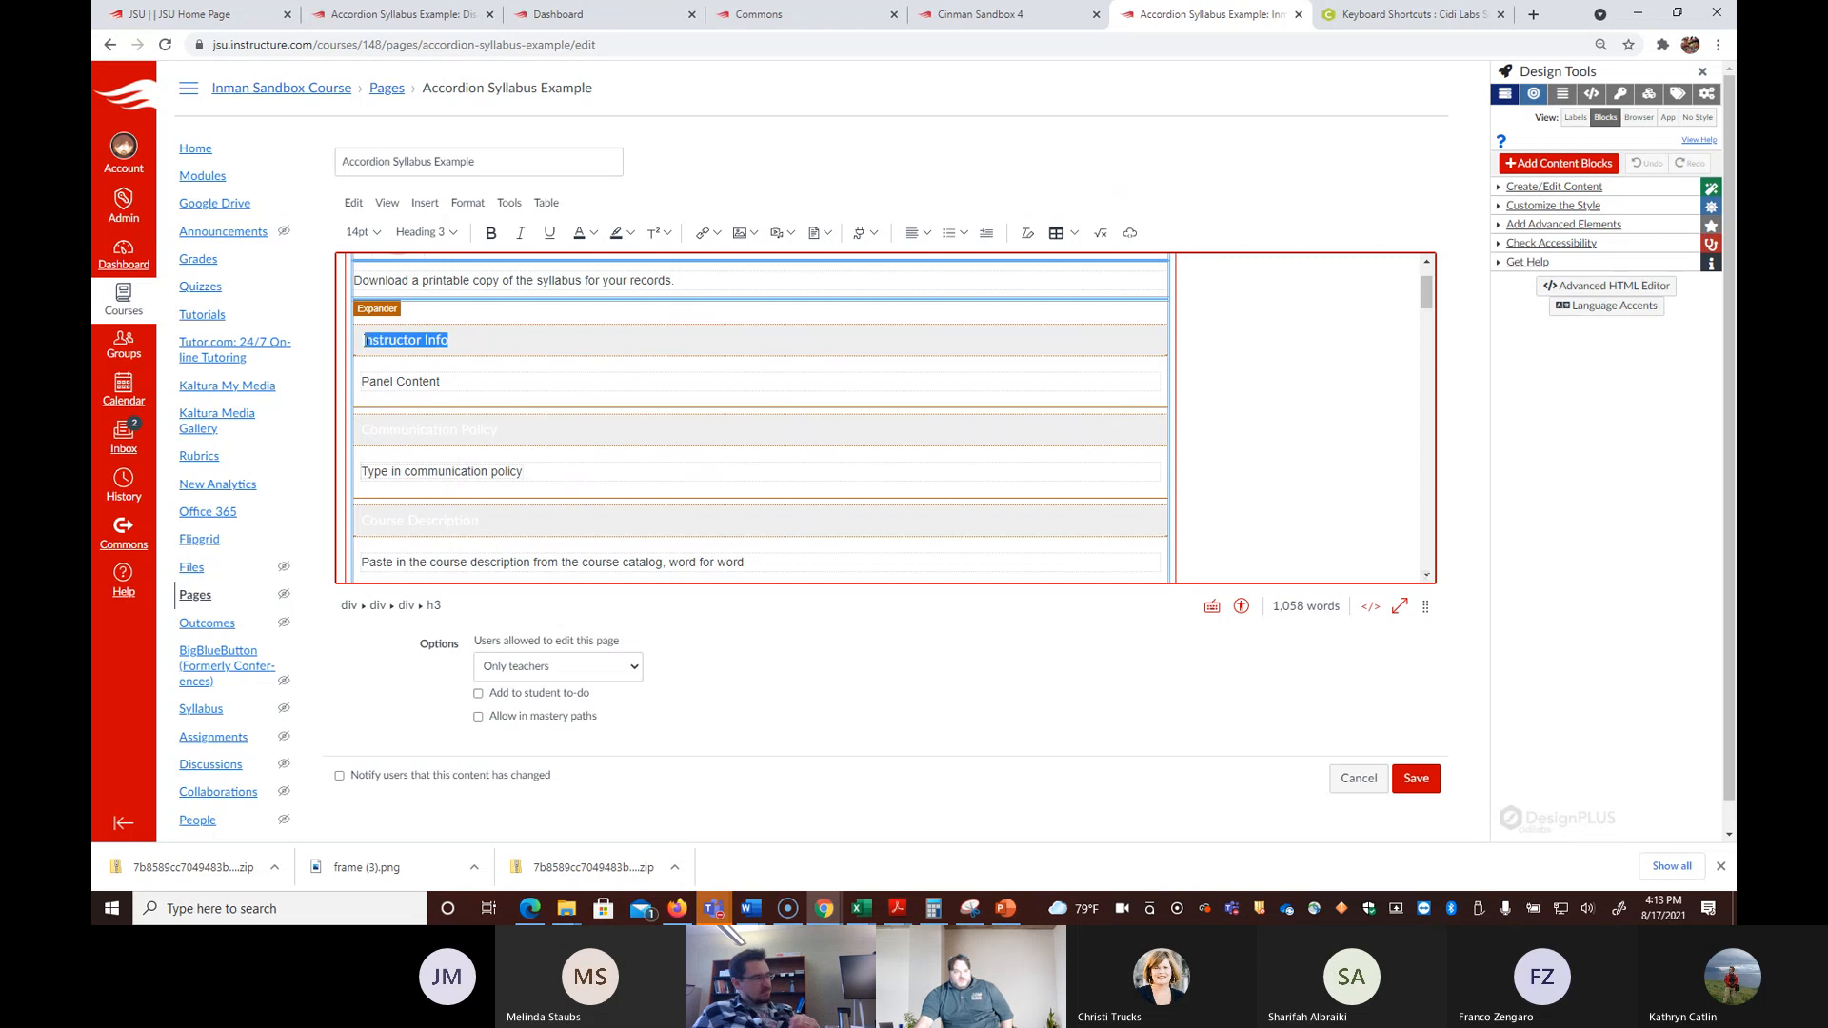
pyautogui.click(450, 381)
pyautogui.moveTo(444, 381); pyautogui.dragTo(360, 383)
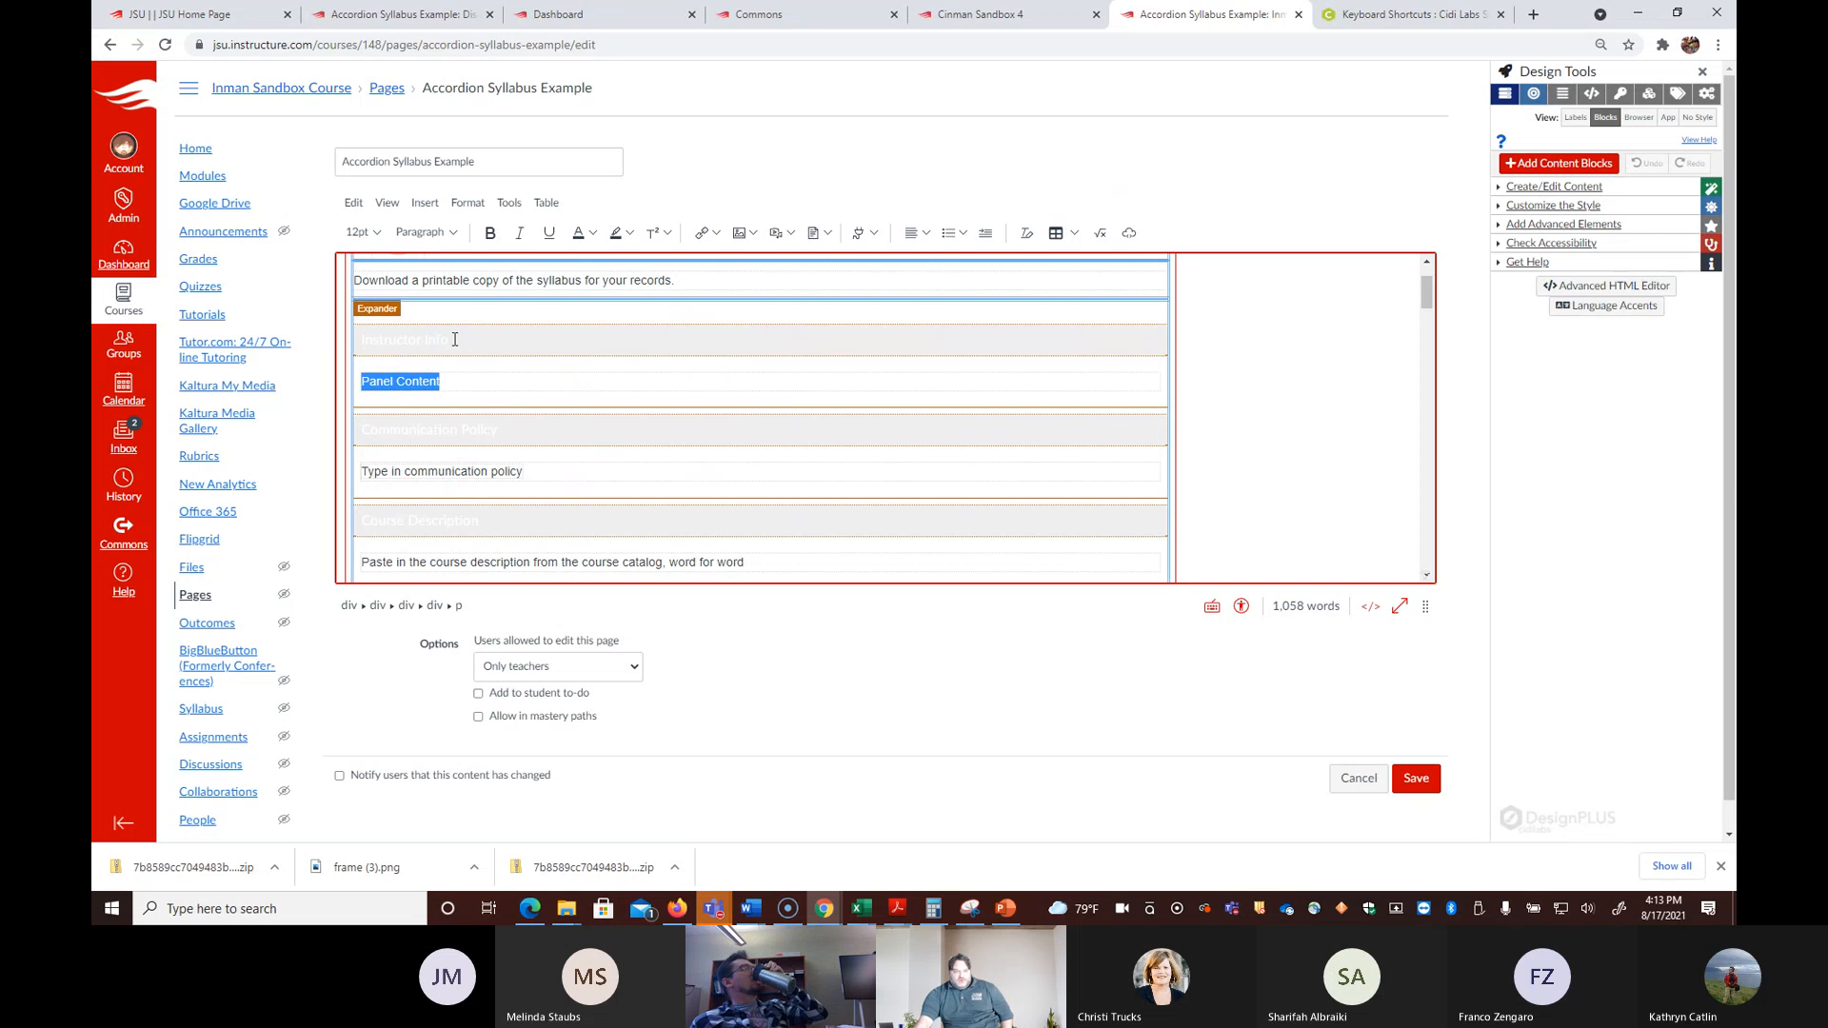
pyautogui.click(524, 429)
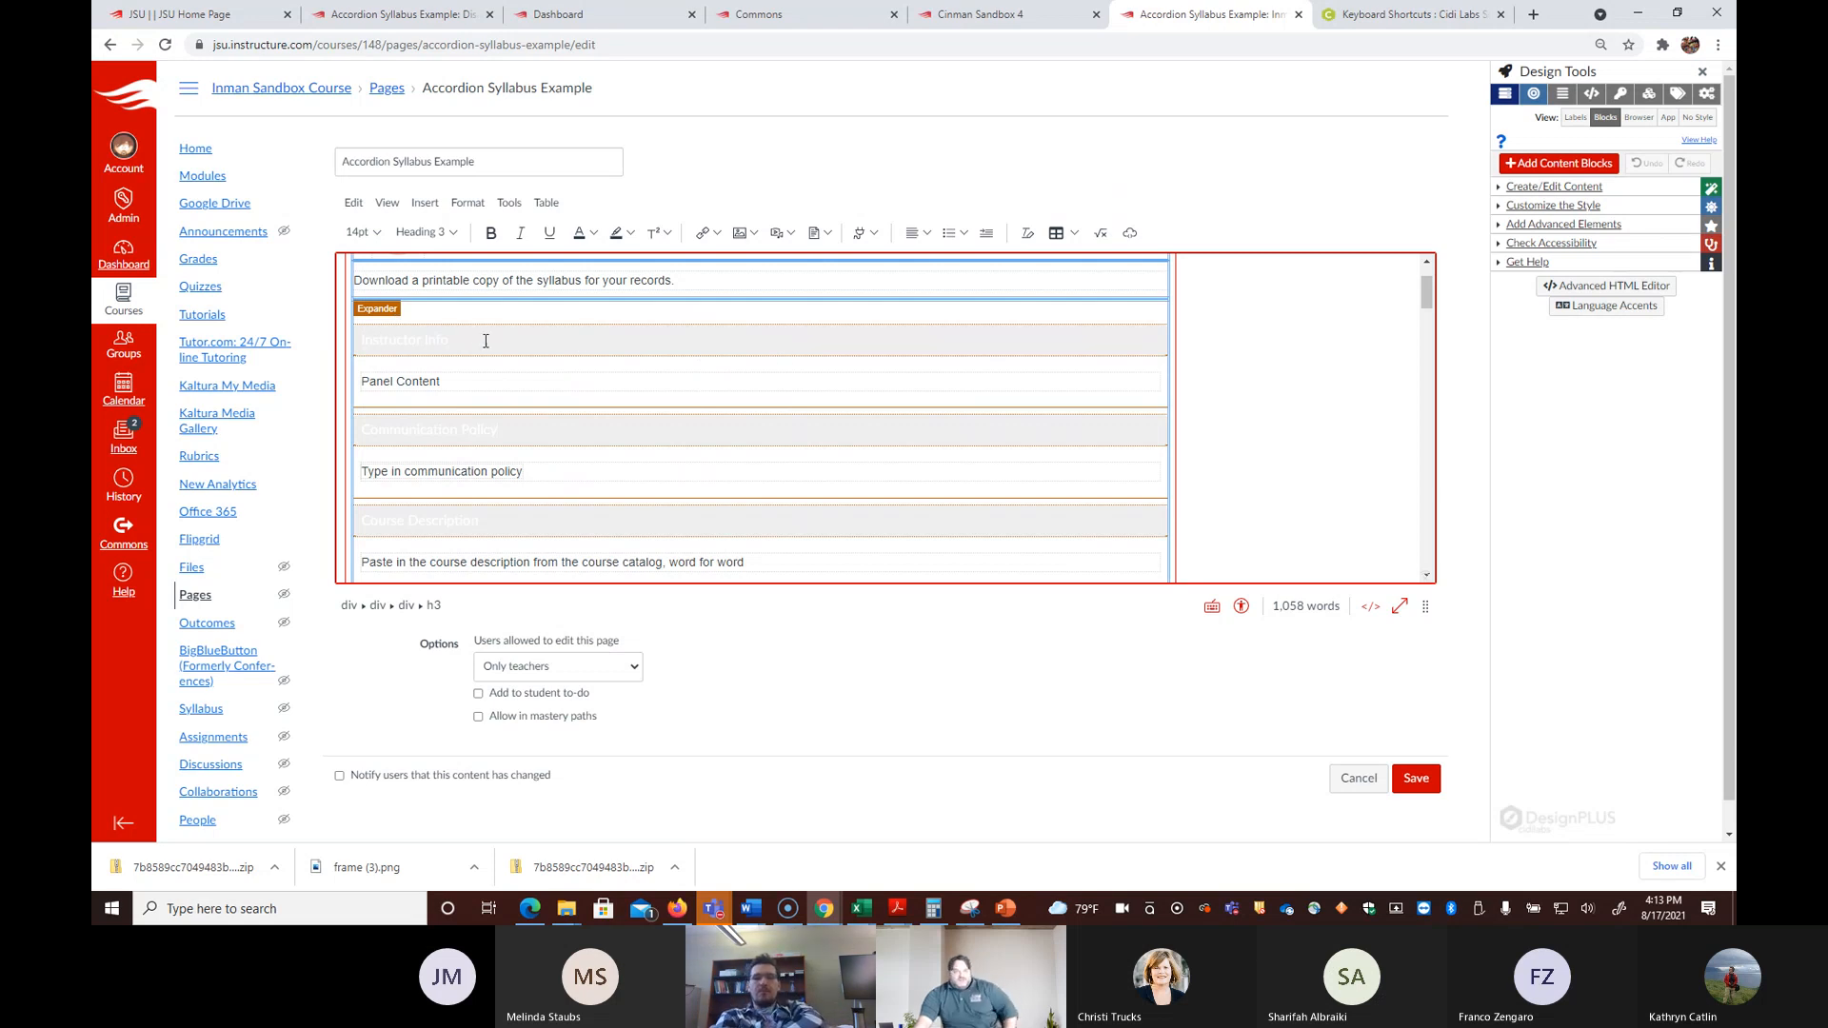
# Step: Replace the Instructor Info heading with "Who is the instructor of my course?"
pyautogui.moveTo(449, 340); pyautogui.dragTo(365, 340)
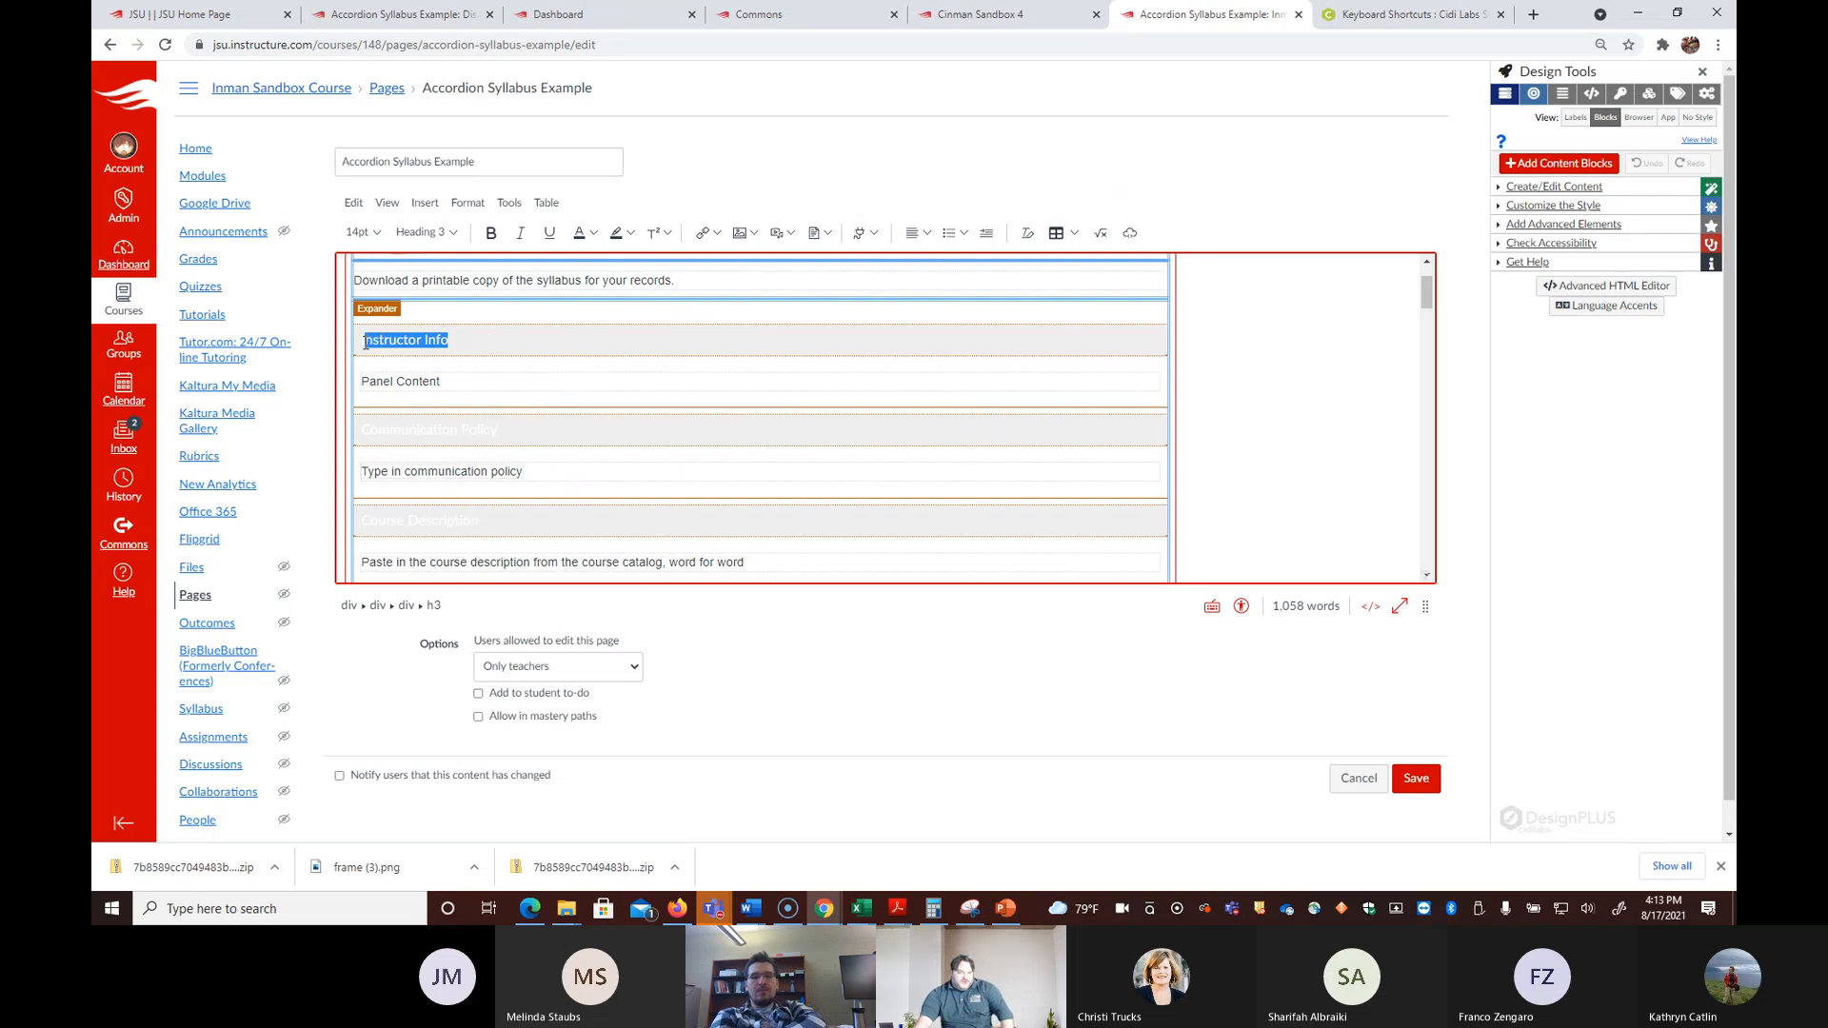
pyautogui.press('BackSpace')
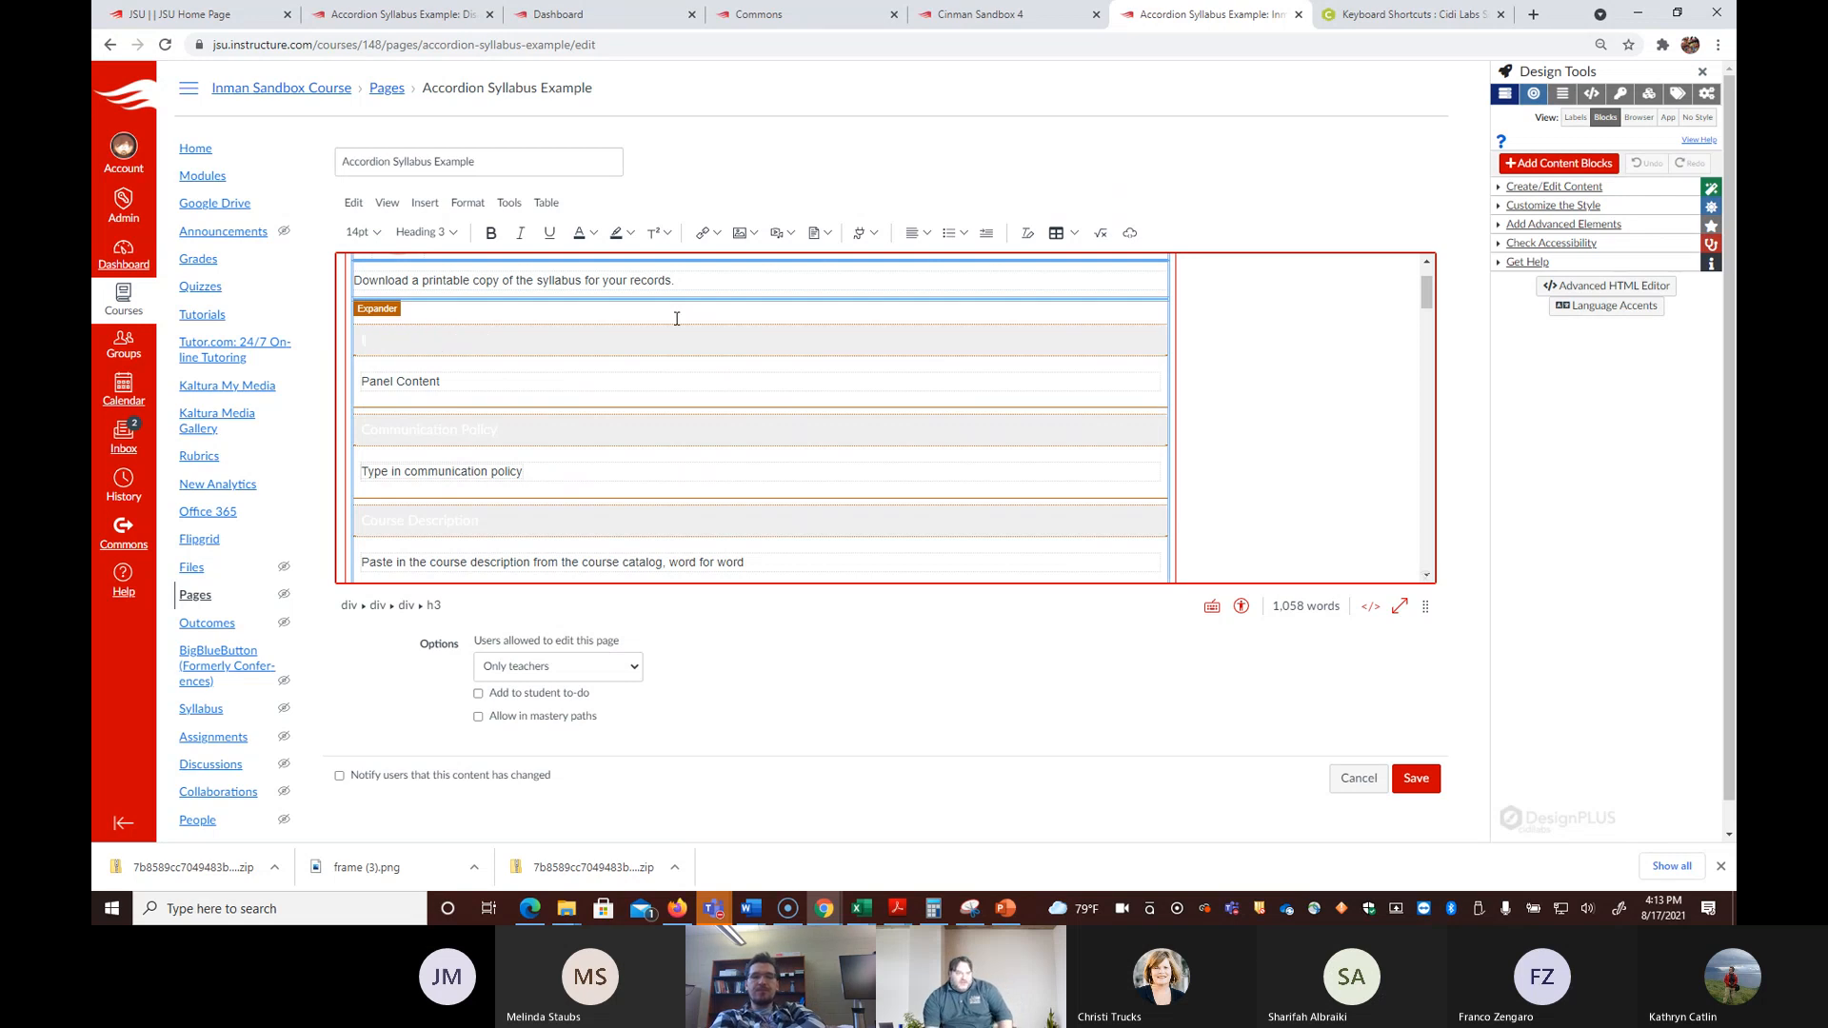
pyautogui.press('BackSpace')
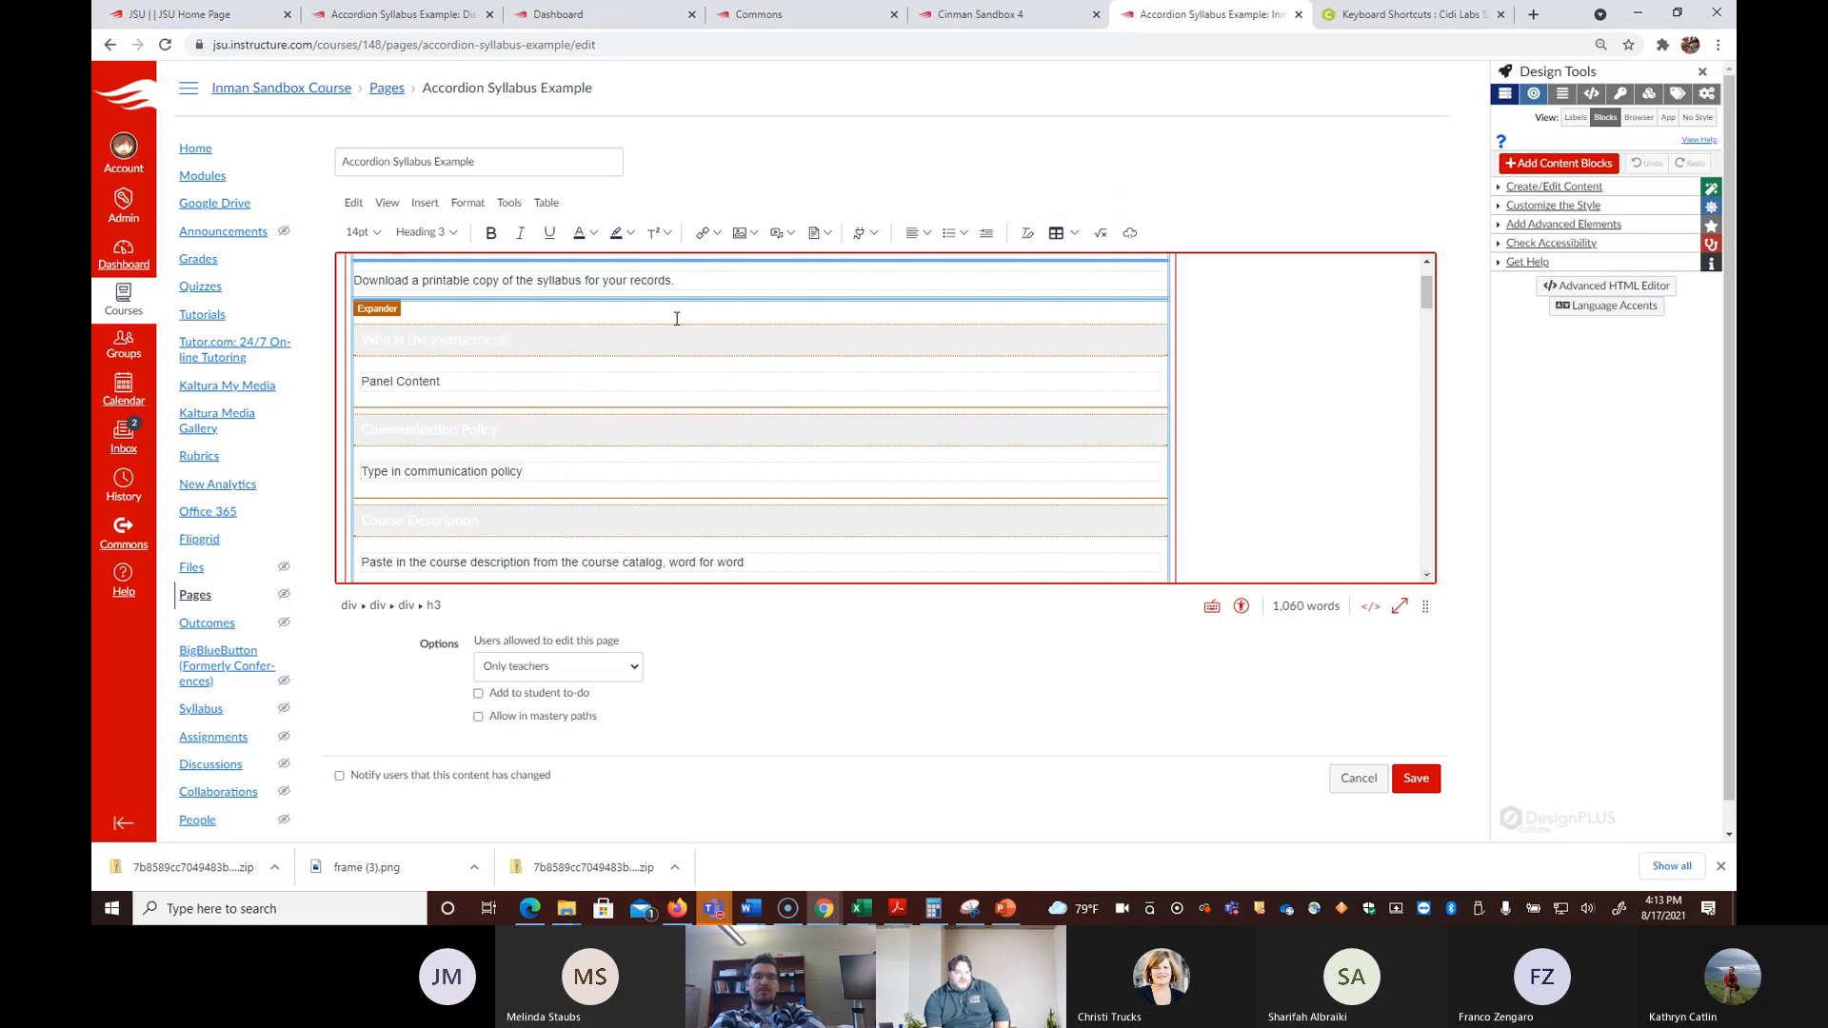
pyautogui.write('?')
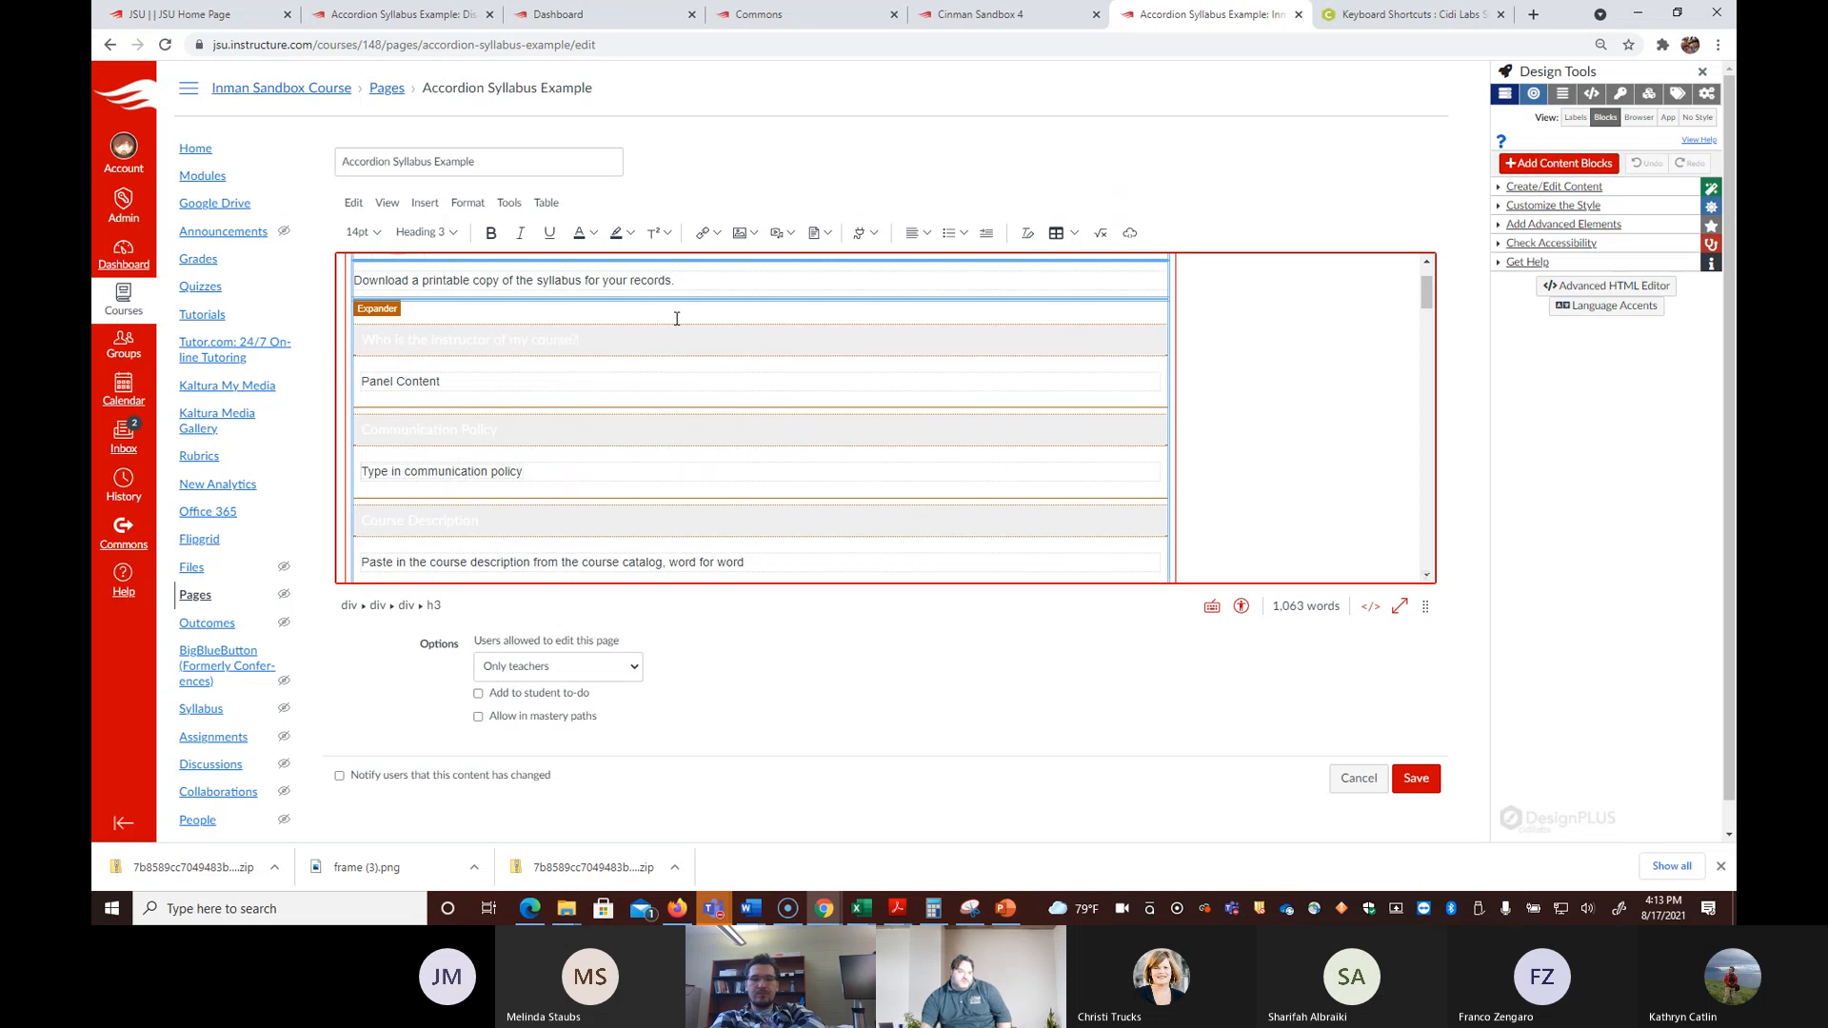
# Step: Replace the Communication Policy heading with "How do I communicate with my peers and instructor?" and save the page
pyautogui.moveTo(539, 434); pyautogui.dragTo(372, 424)
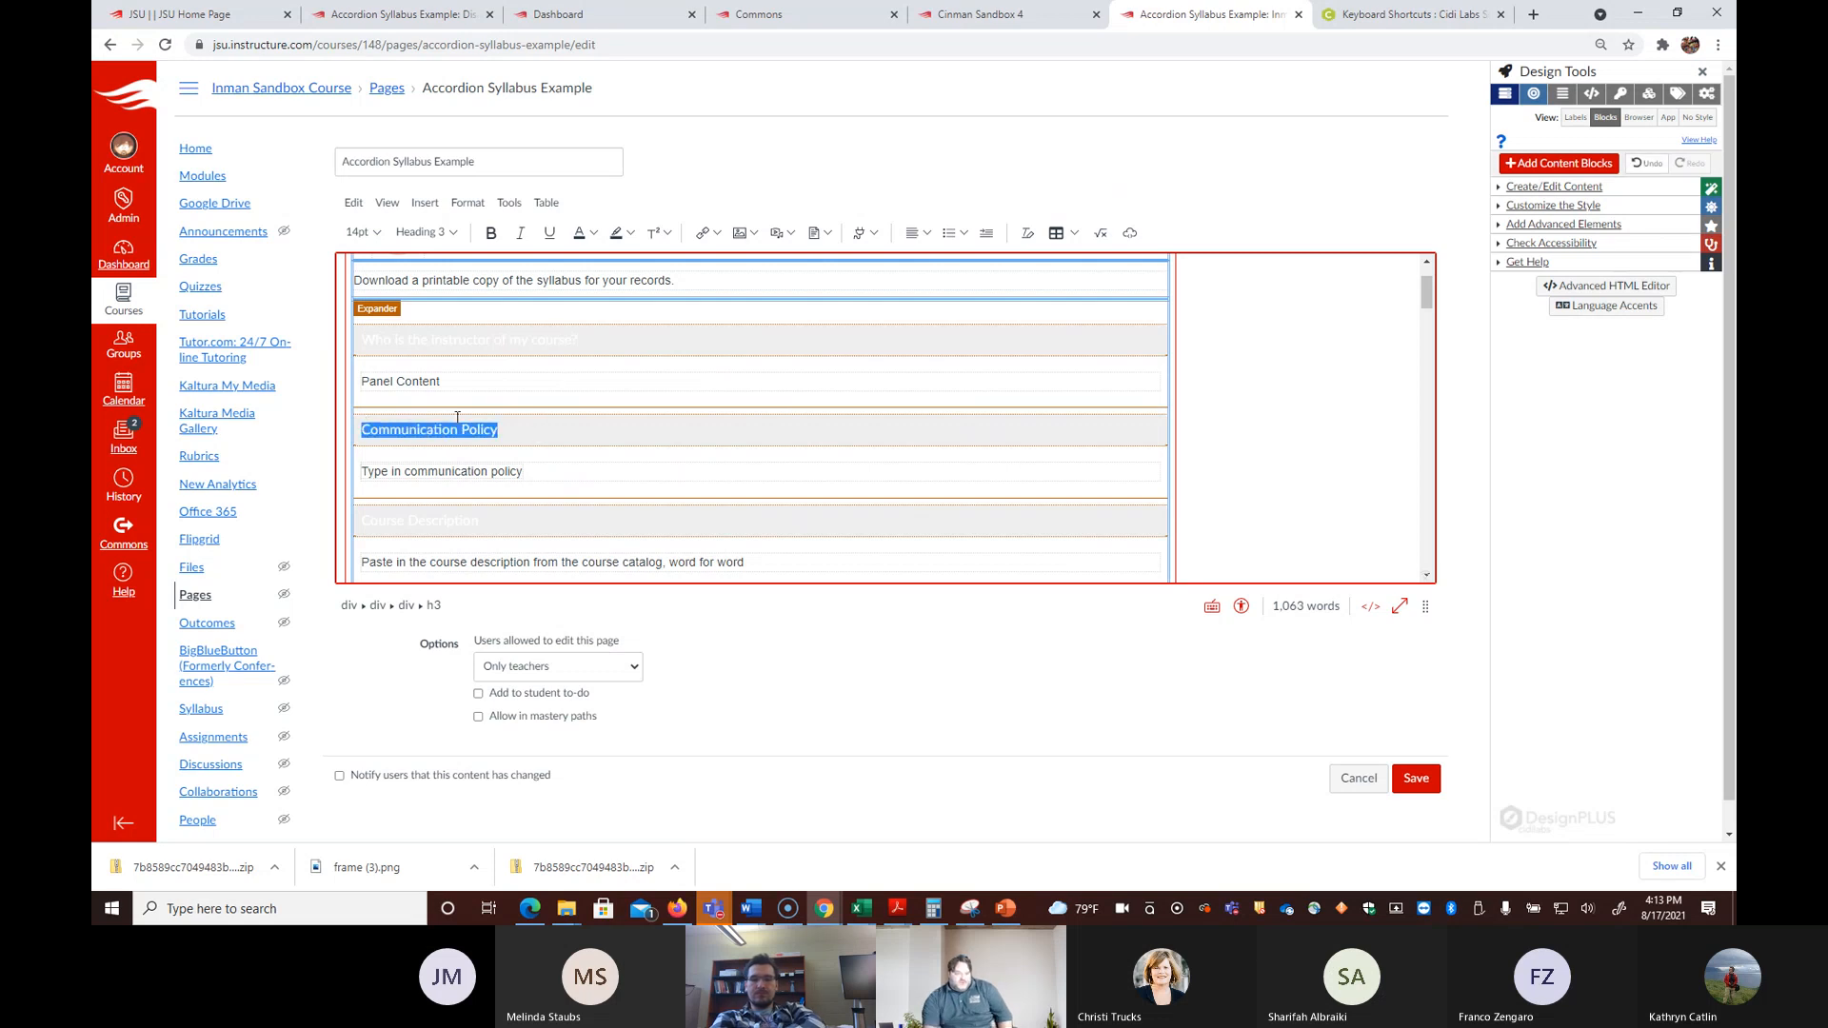
pyautogui.write('How do I c')
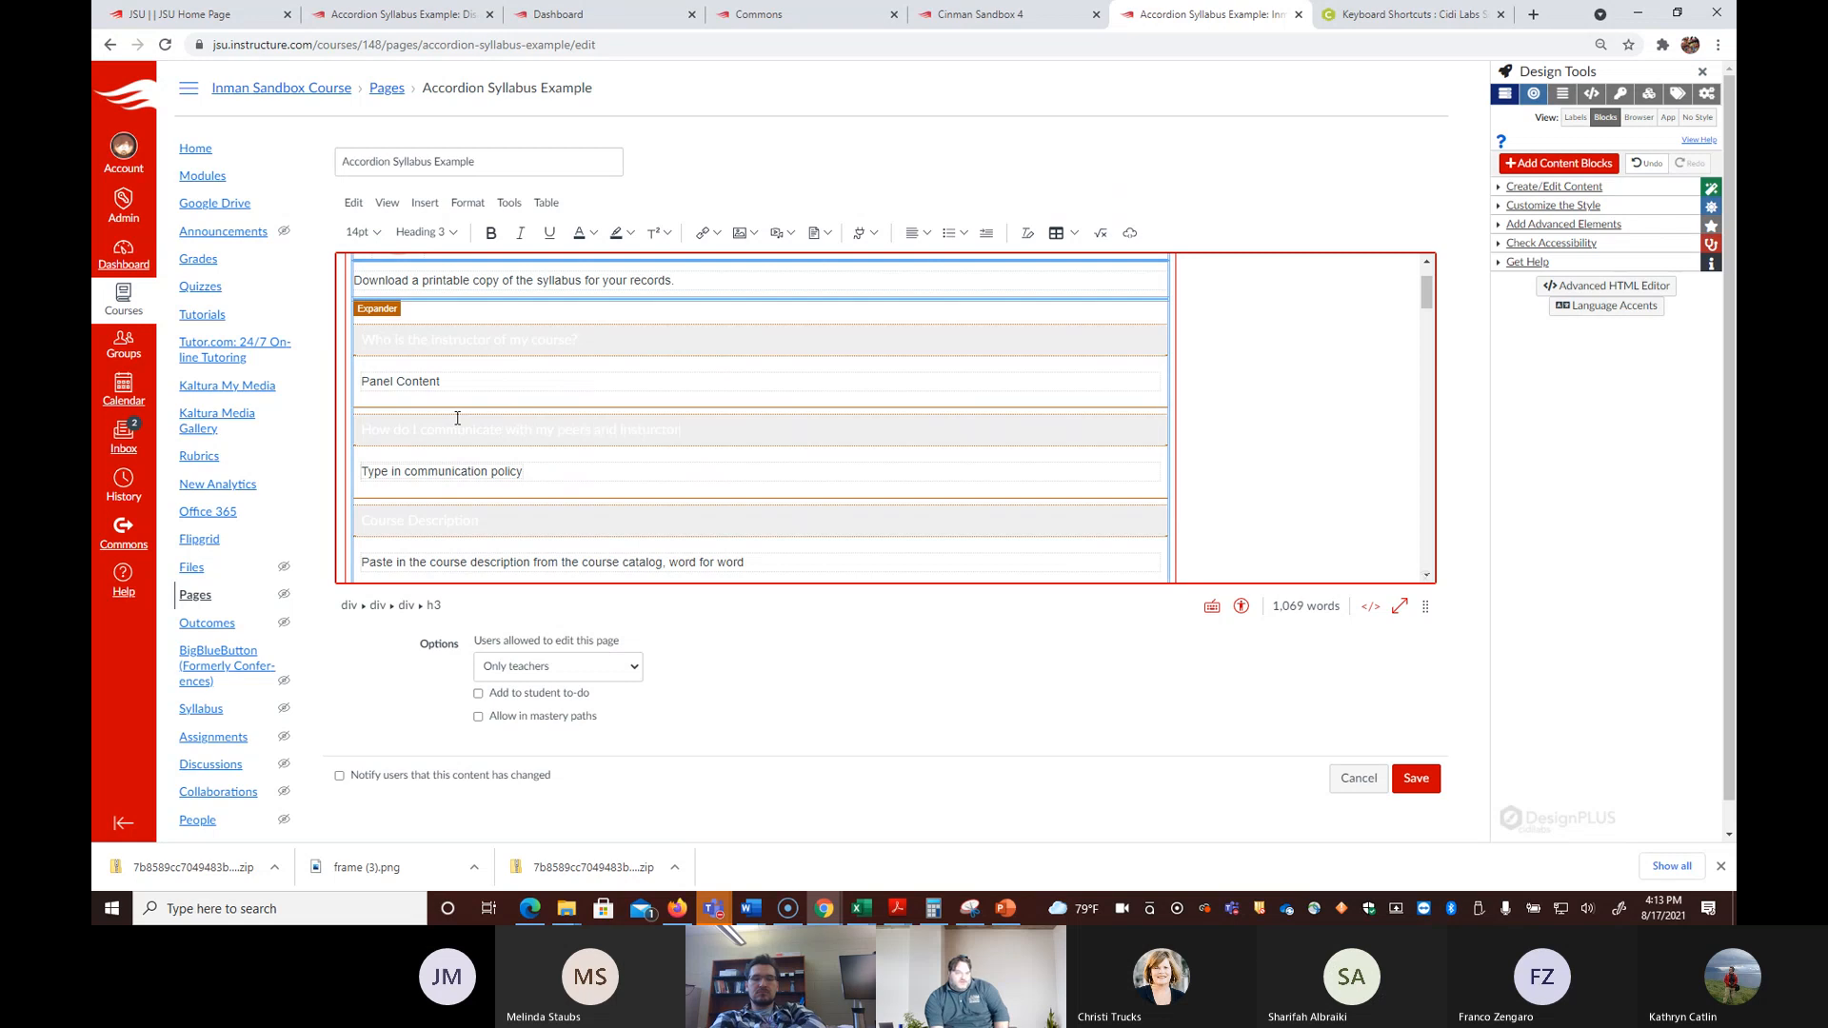
pyautogui.write('?')
pyautogui.scroll(-3, 617, 349)
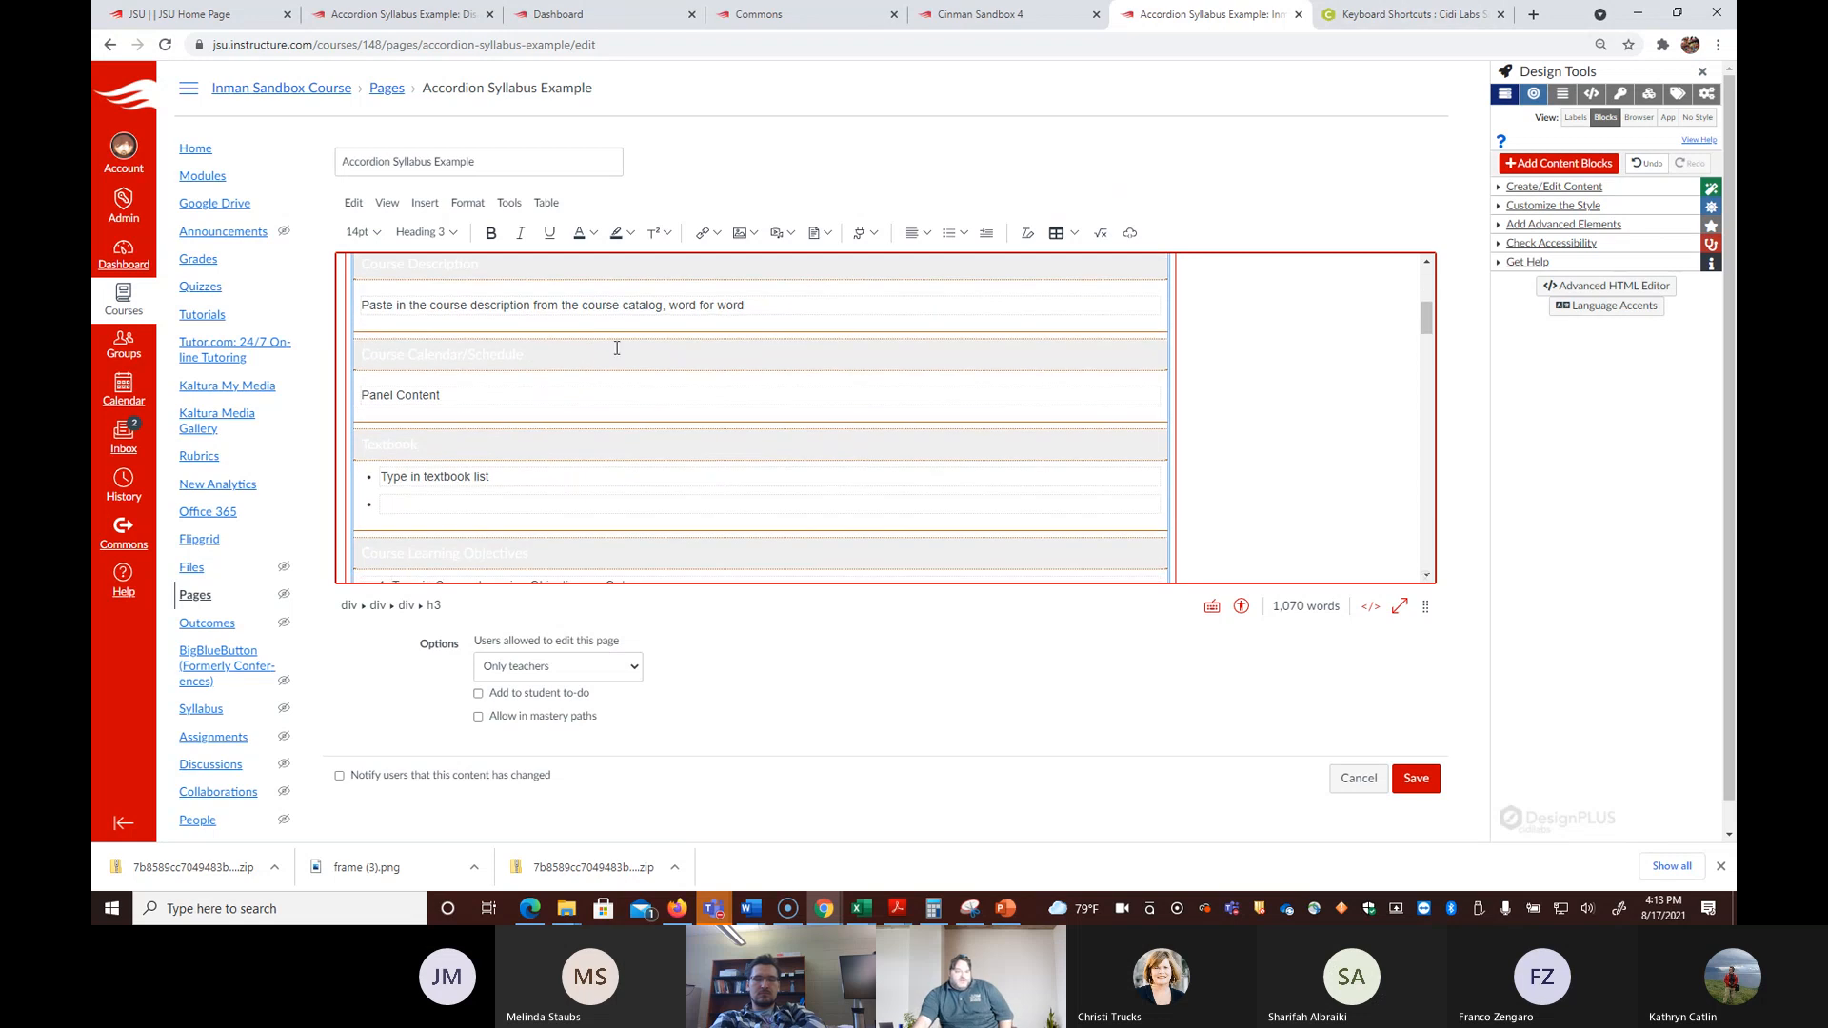
pyautogui.click(1434, 790)
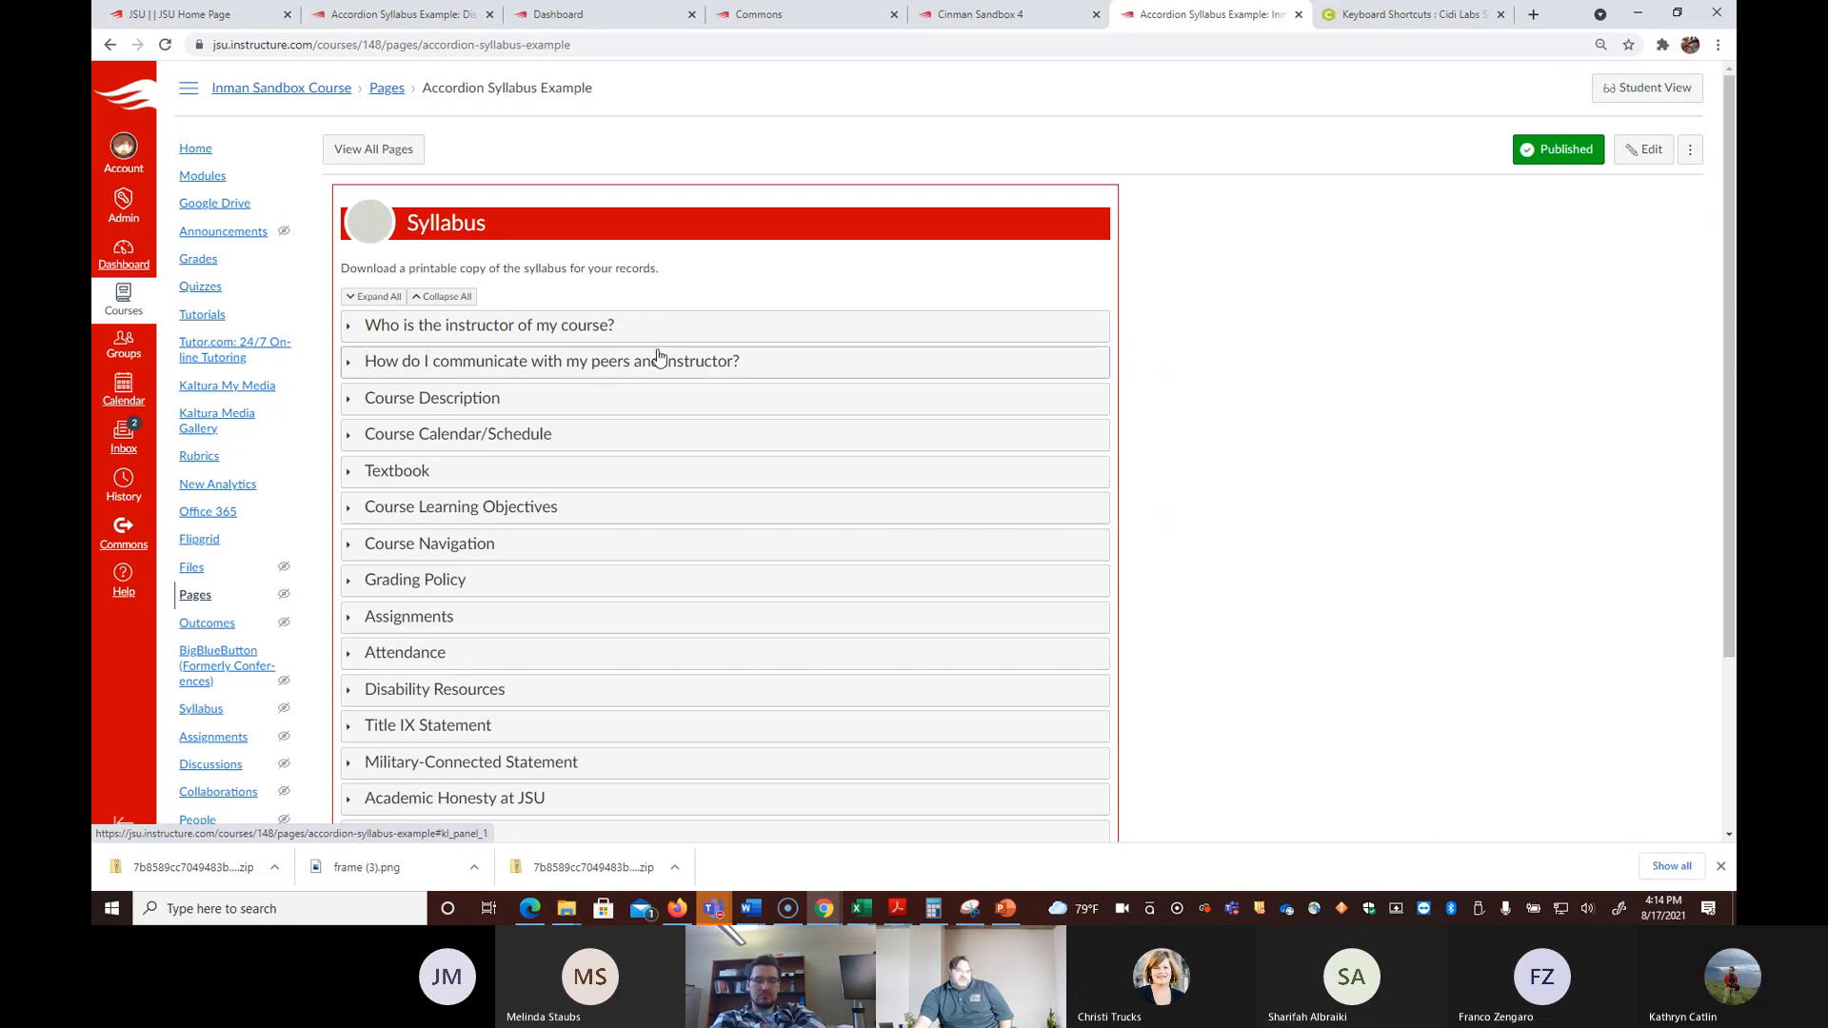
# Step: Expand and collapse the instructor, communication and Course Description panels one by one to check the accordion
pyautogui.click(382, 330)
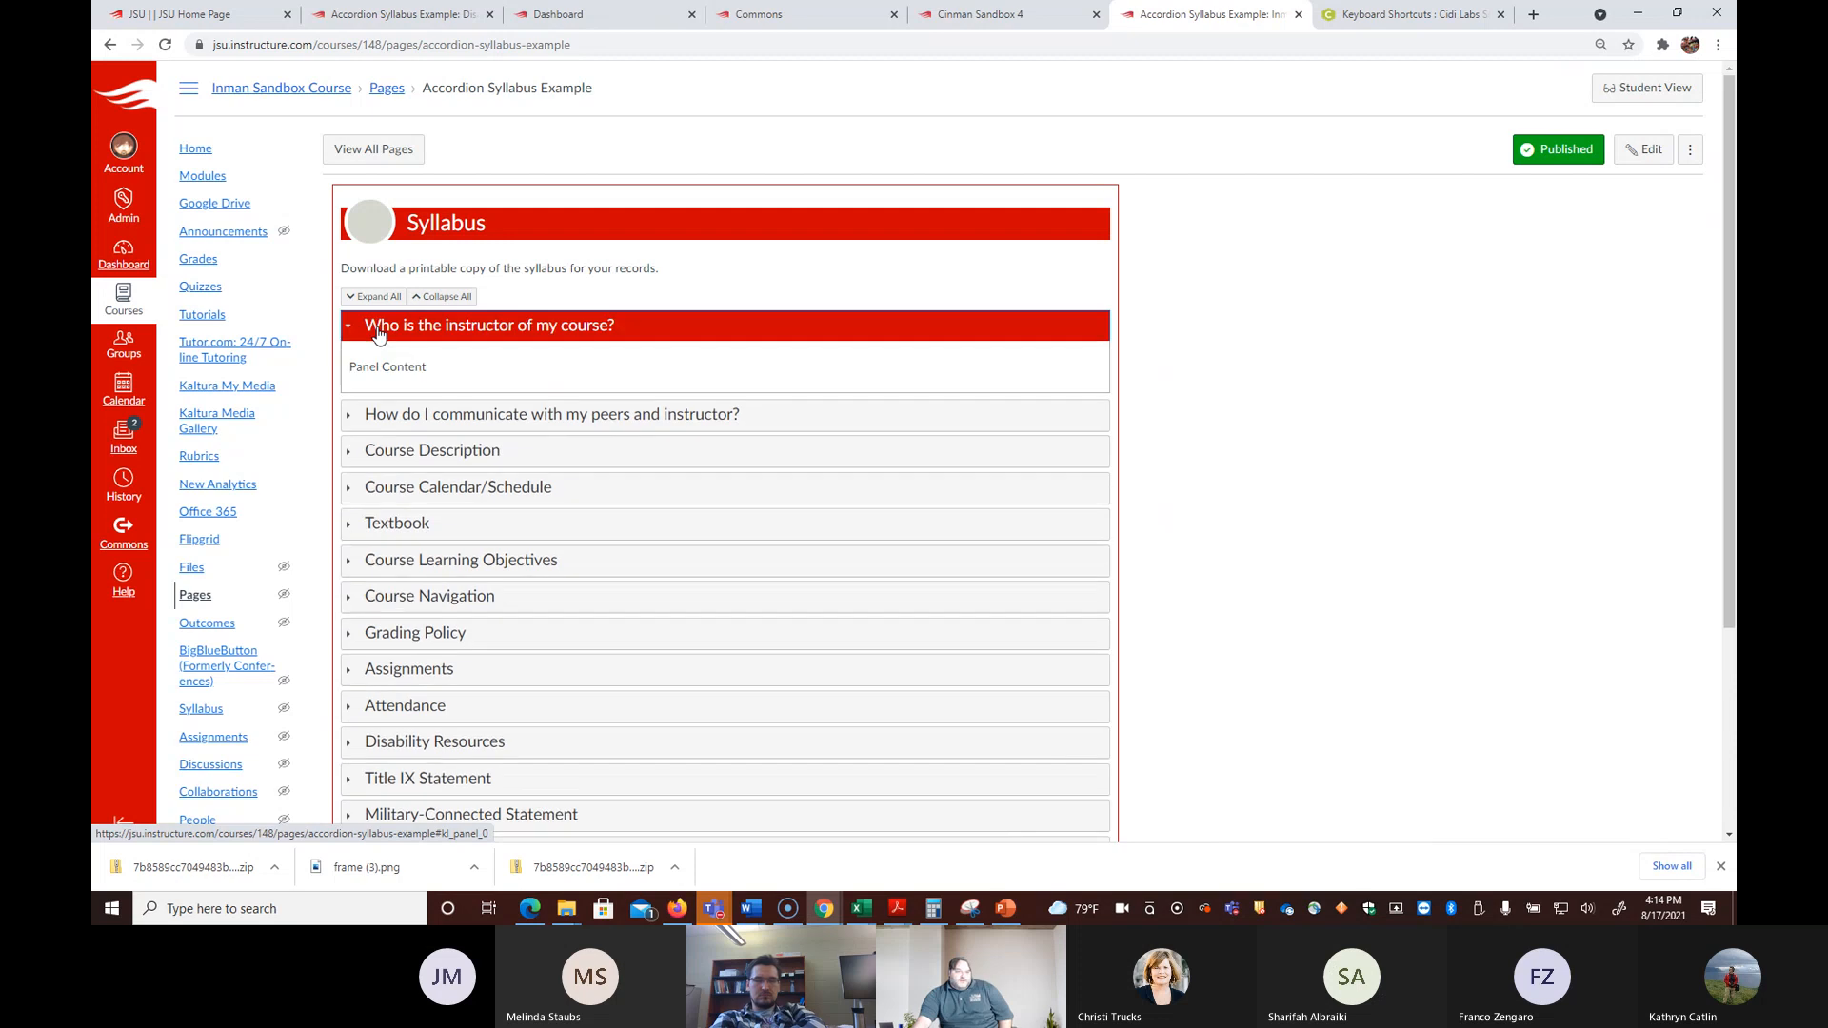
pyautogui.click(380, 328)
pyautogui.click(391, 364)
pyautogui.click(390, 363)
pyautogui.click(396, 400)
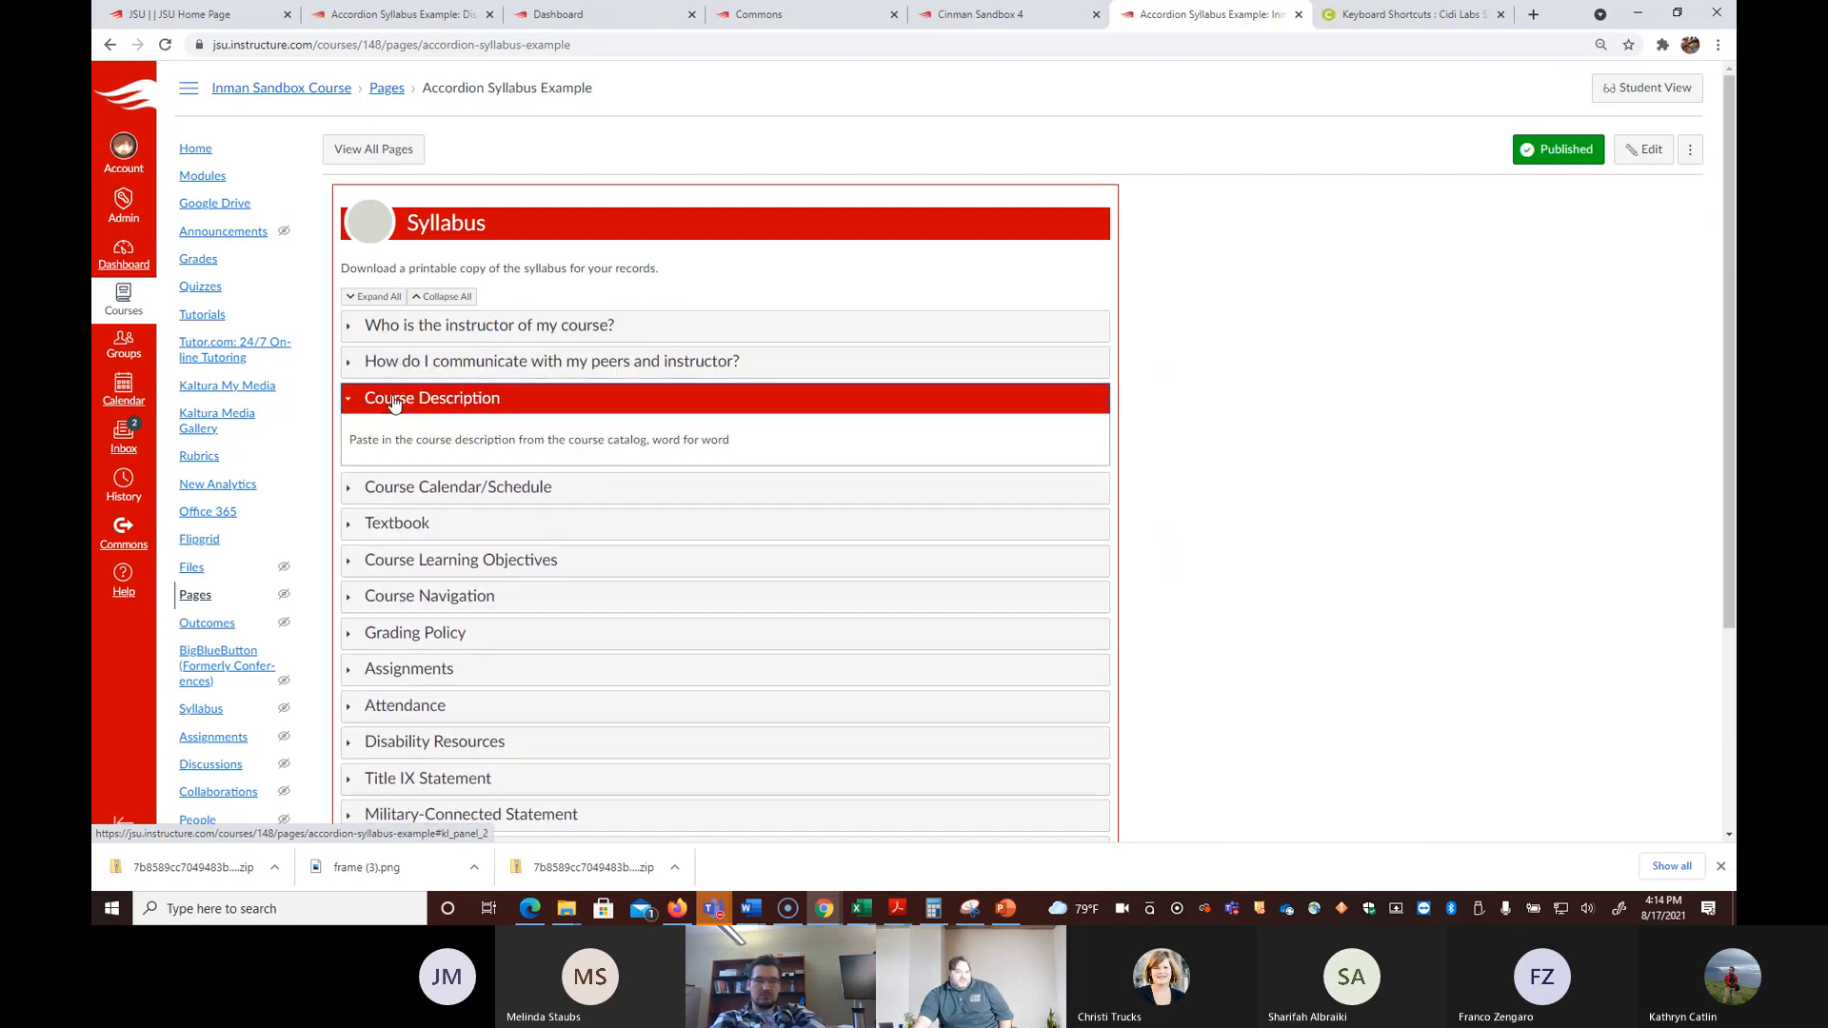
pyautogui.click(395, 400)
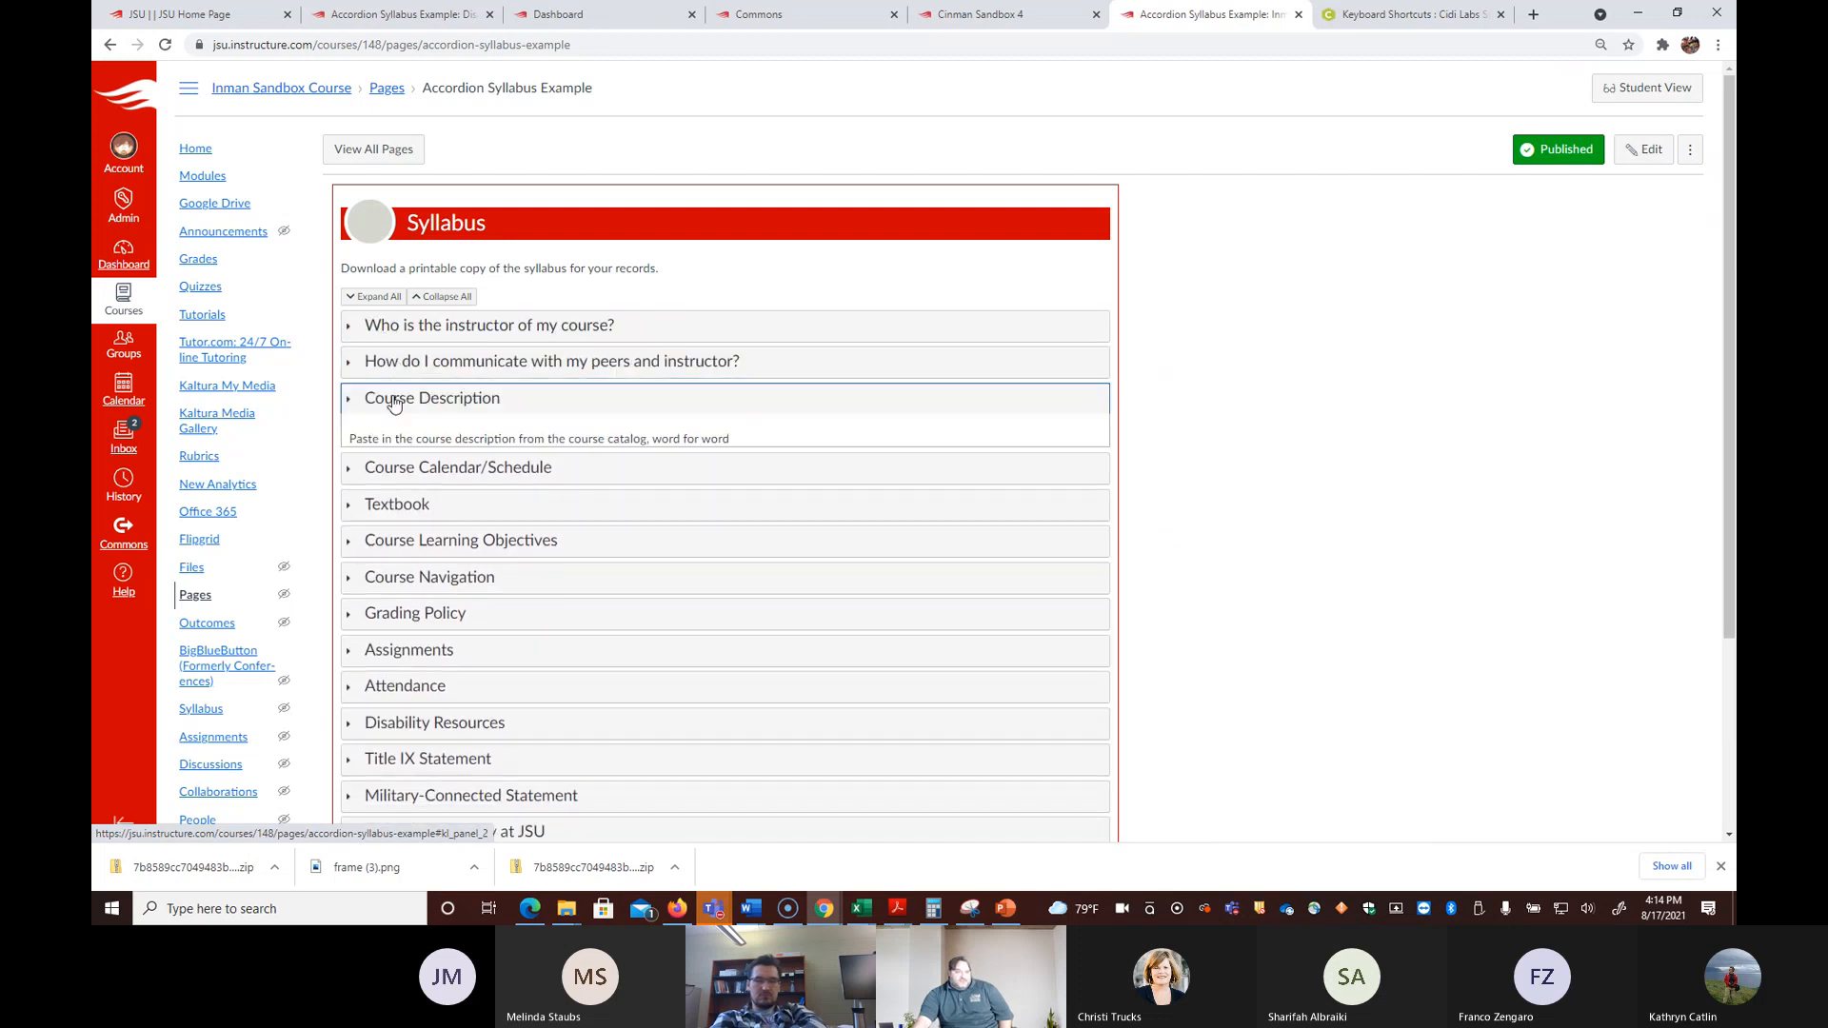
# Step: Expand all accordion panels at once and look through the whole syllabus page
pyautogui.click(371, 297)
pyautogui.scroll(-6, 571, 355)
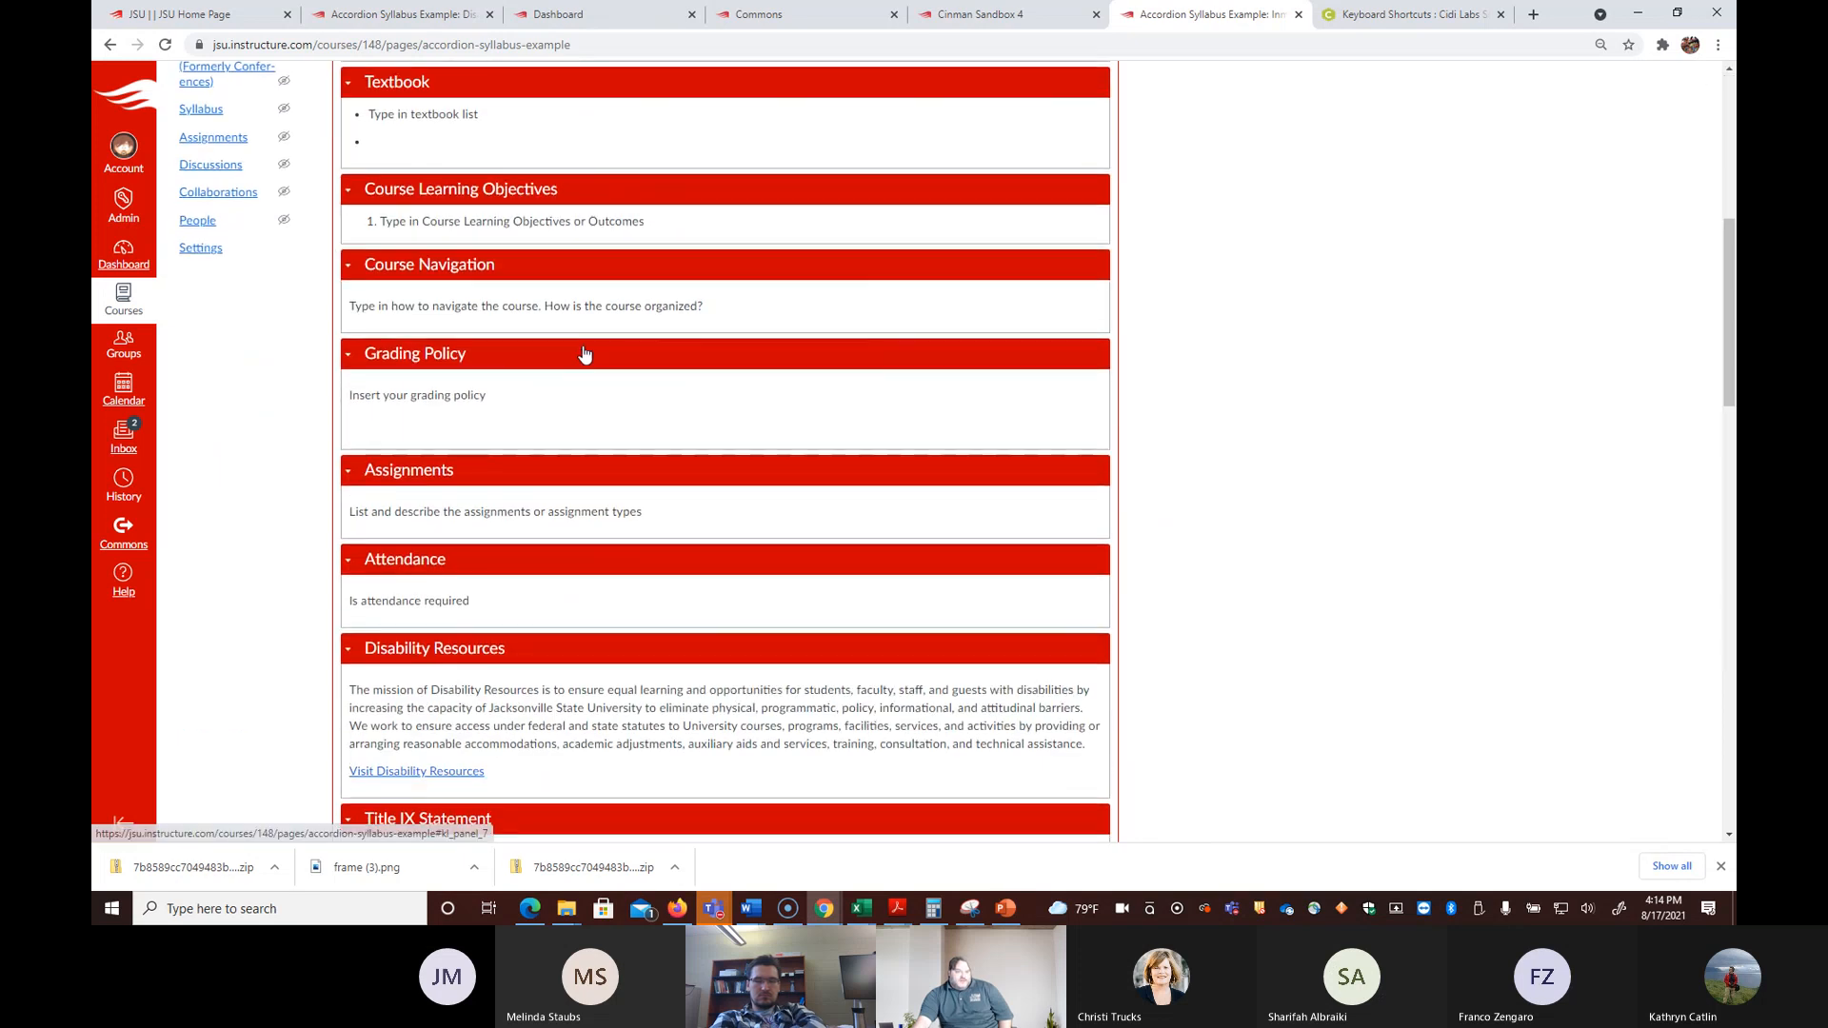
pyautogui.scroll(-8, 585, 354)
pyautogui.scroll(-12, 583, 355)
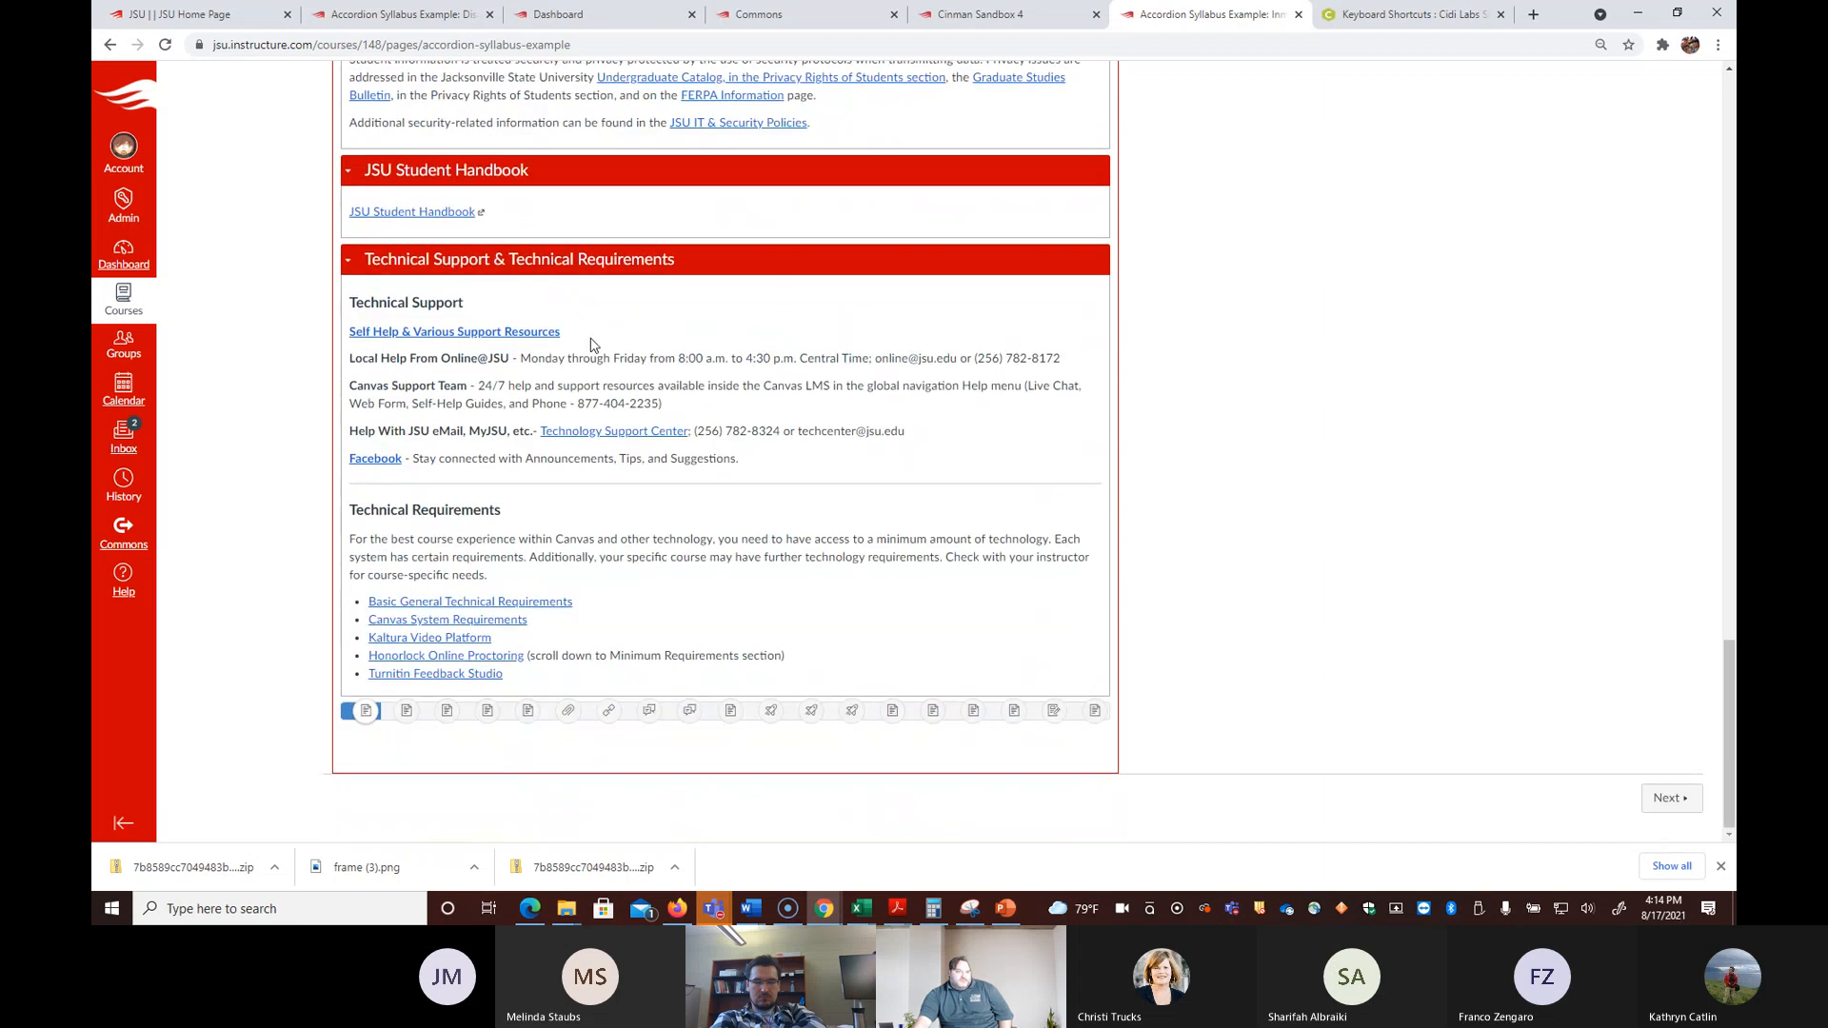
pyautogui.scroll(20, 591, 345)
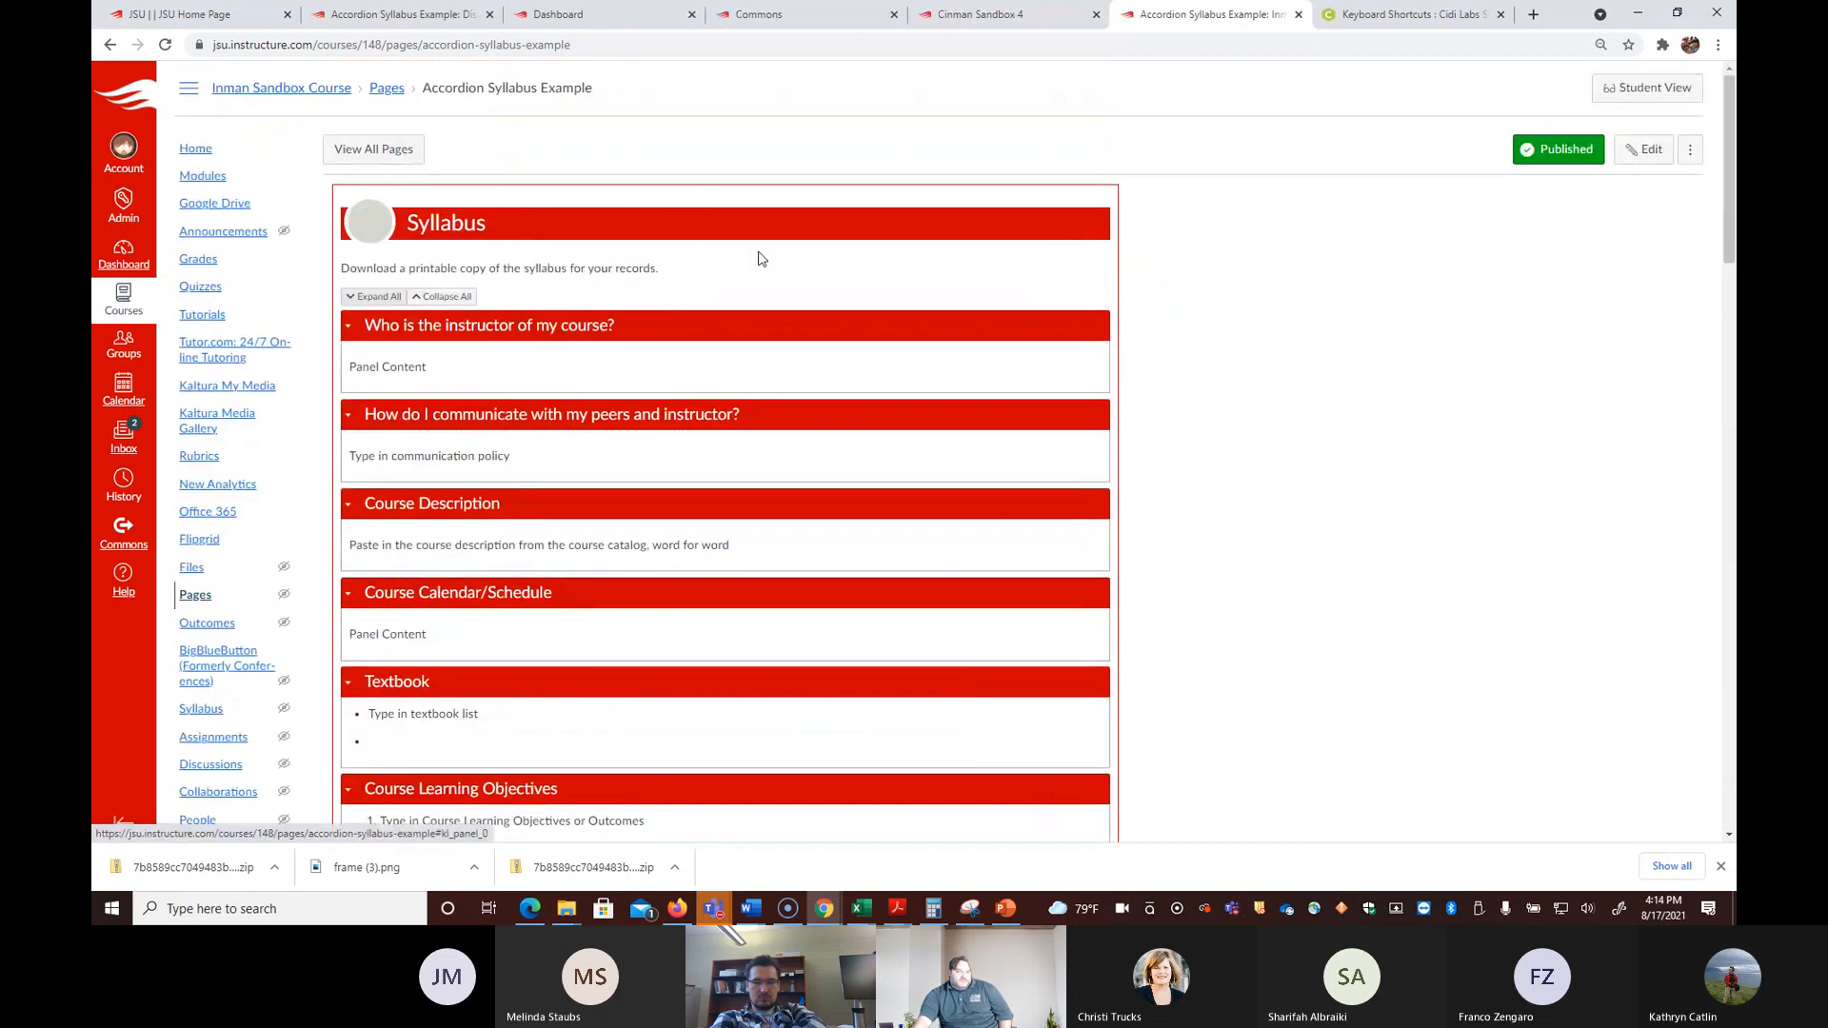
# Step: Reopen the syllabus page for editing and enter "ED" in the circle of the title banner
pyautogui.click(1640, 149)
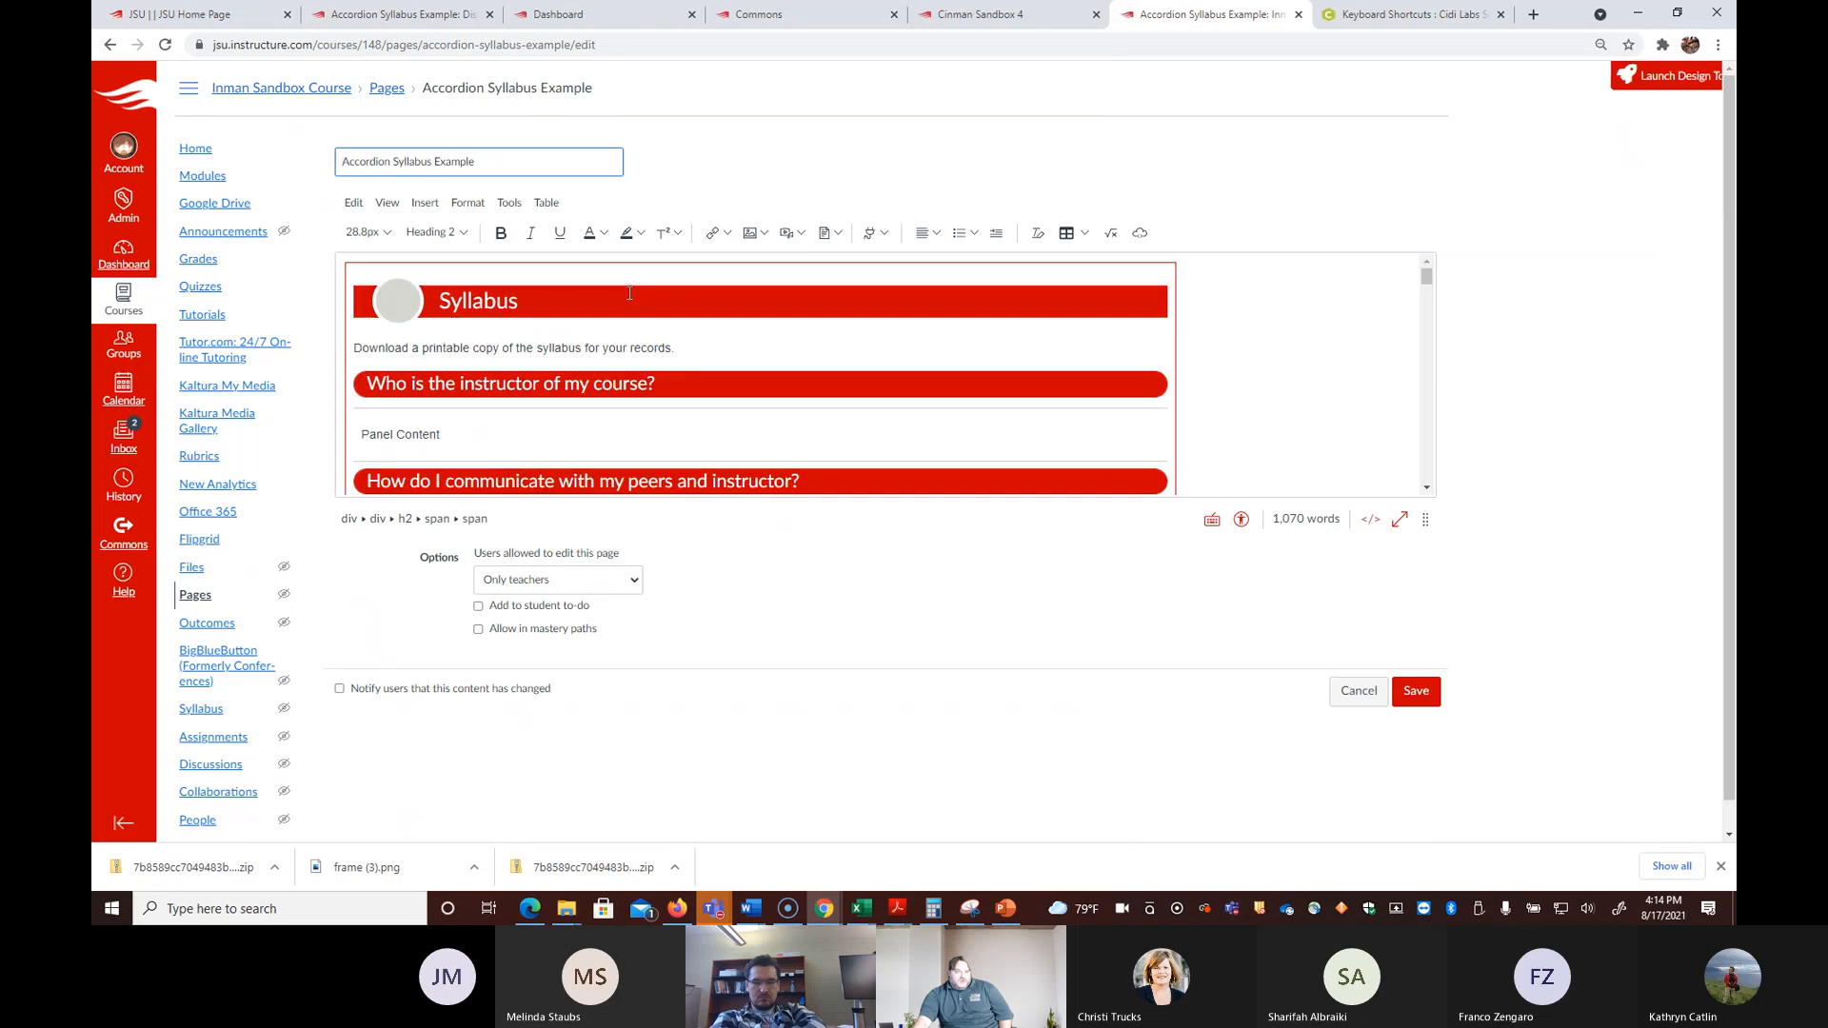
pyautogui.click(392, 302)
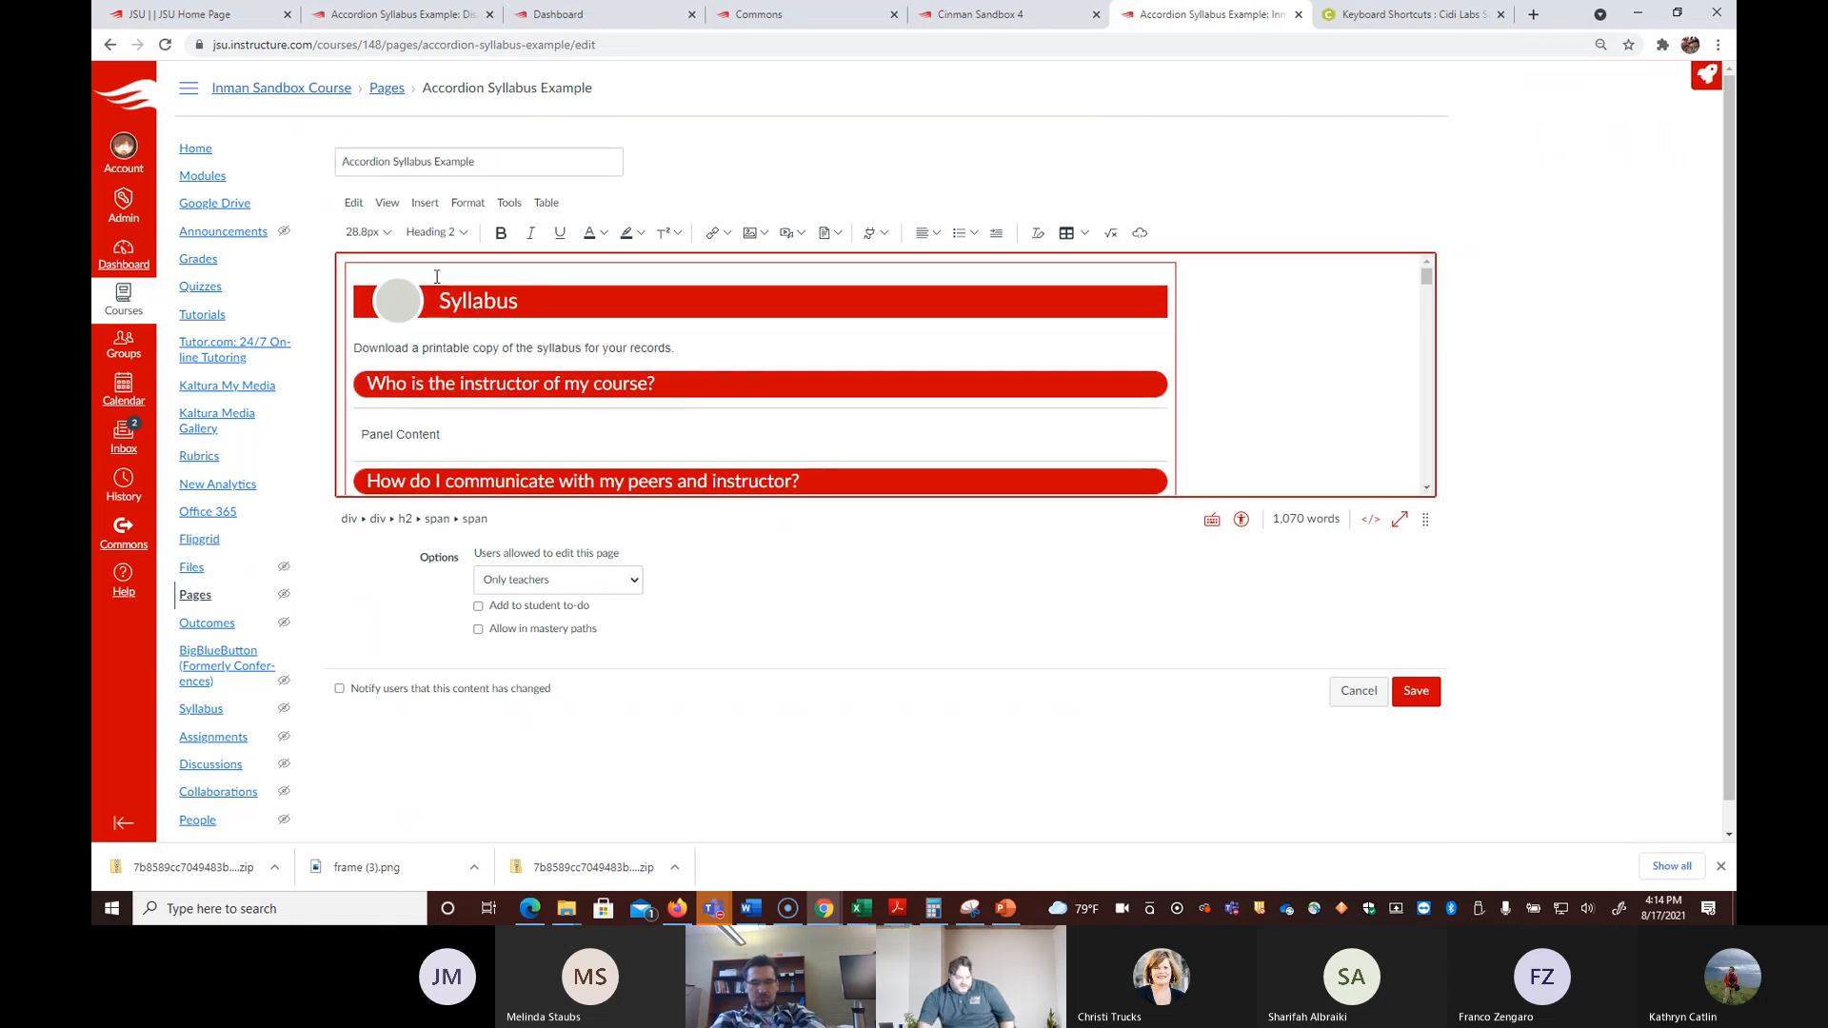
pyautogui.write('ED')
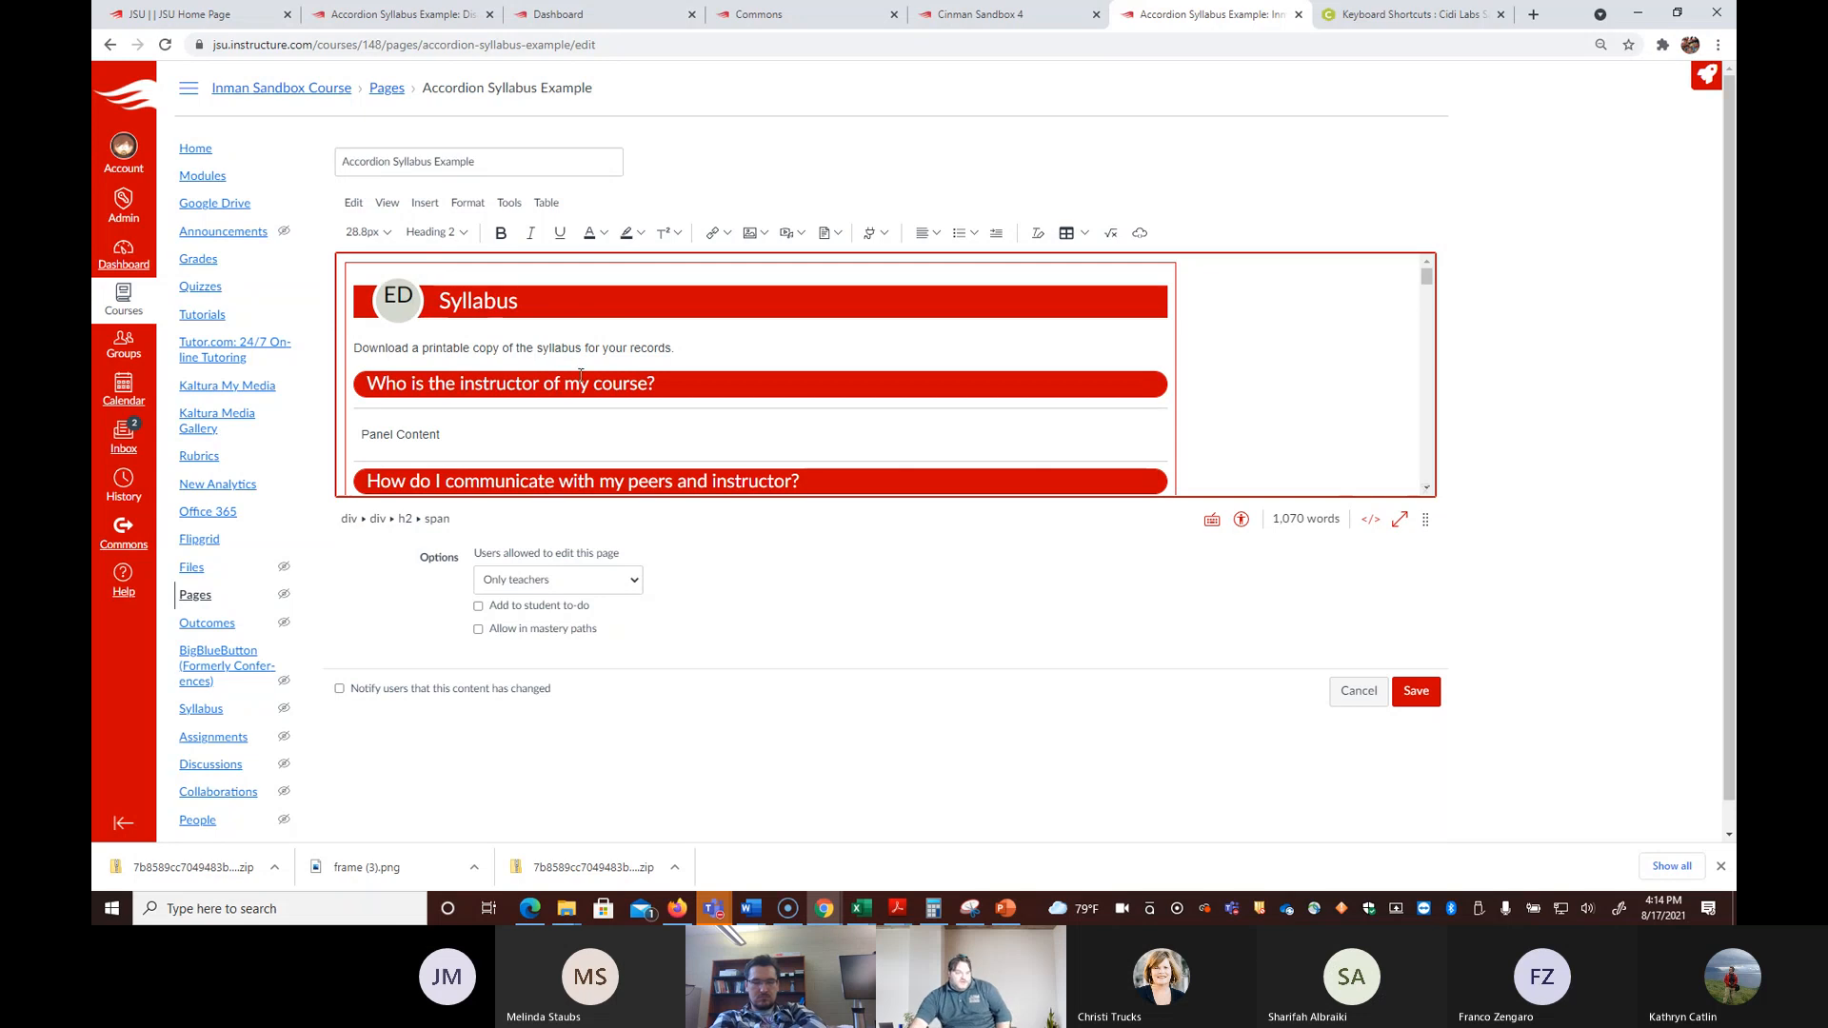
# Step: Replace the title in the red banner with "ED 300 Syllabus"
pyautogui.moveTo(580, 307); pyautogui.dragTo(440, 305)
pyautogui.write('ED 3')
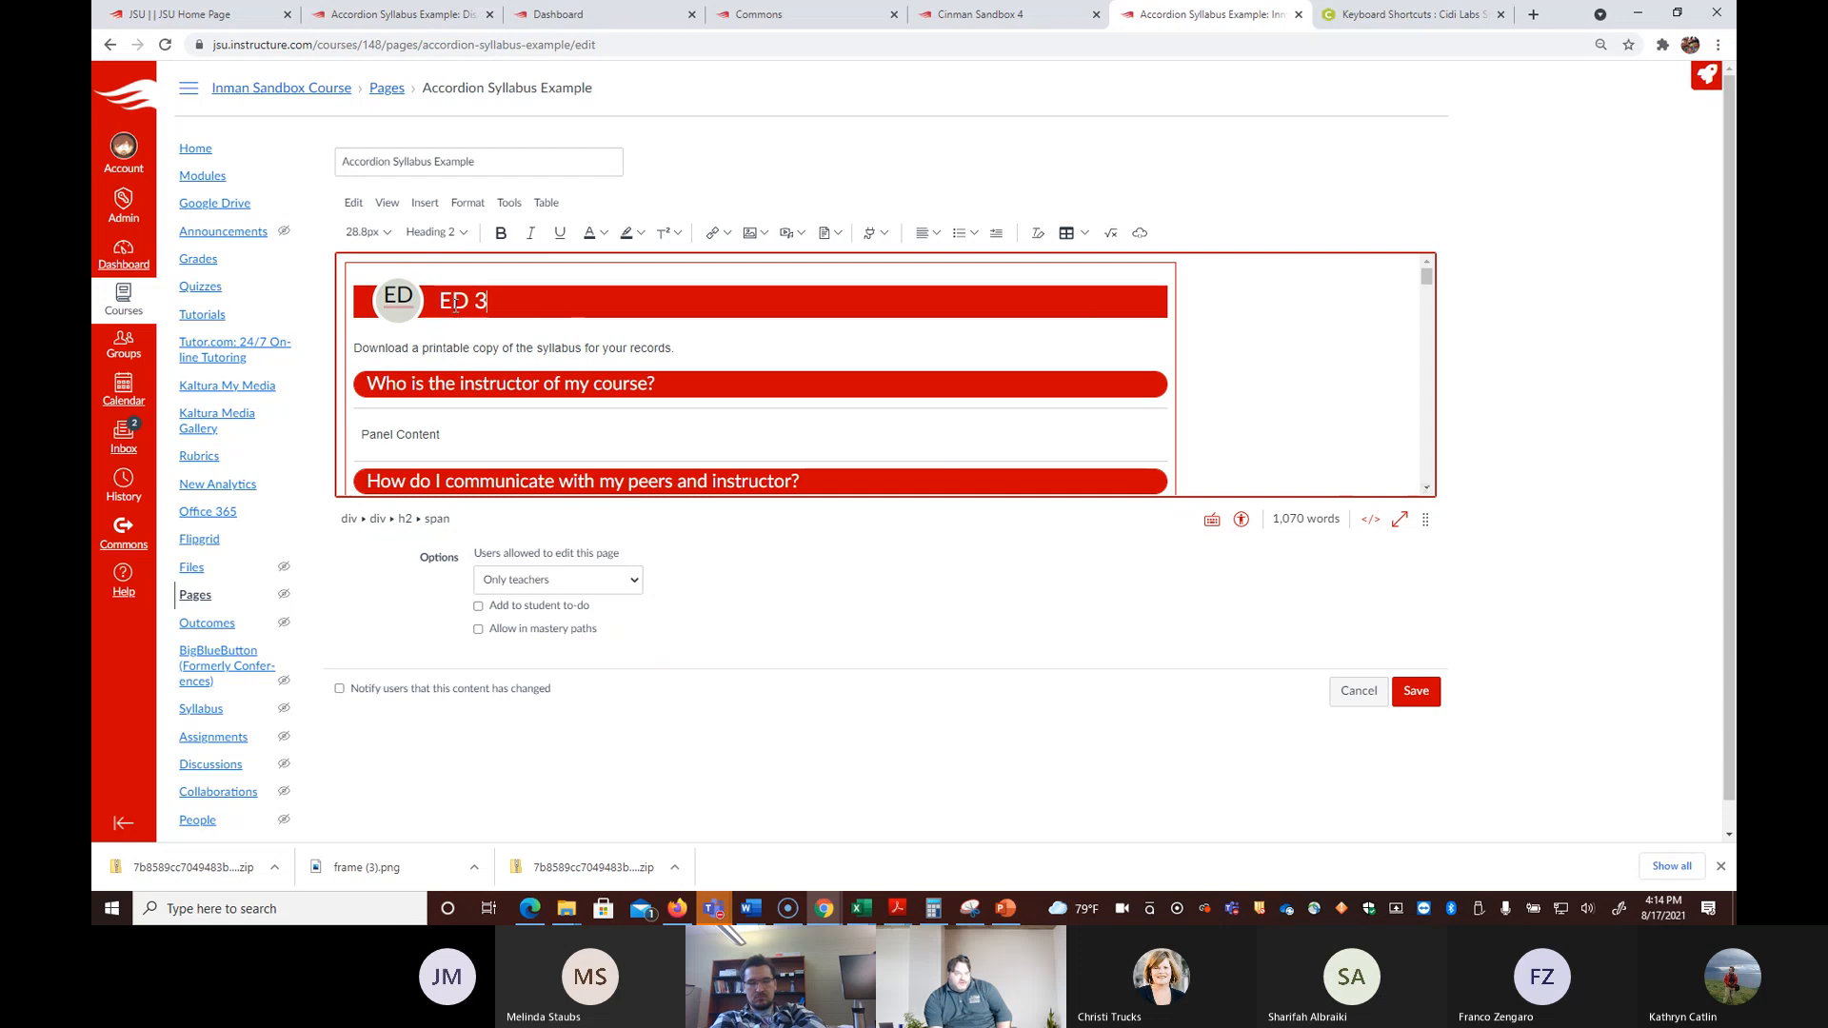
pyautogui.write('00 Syllabus')
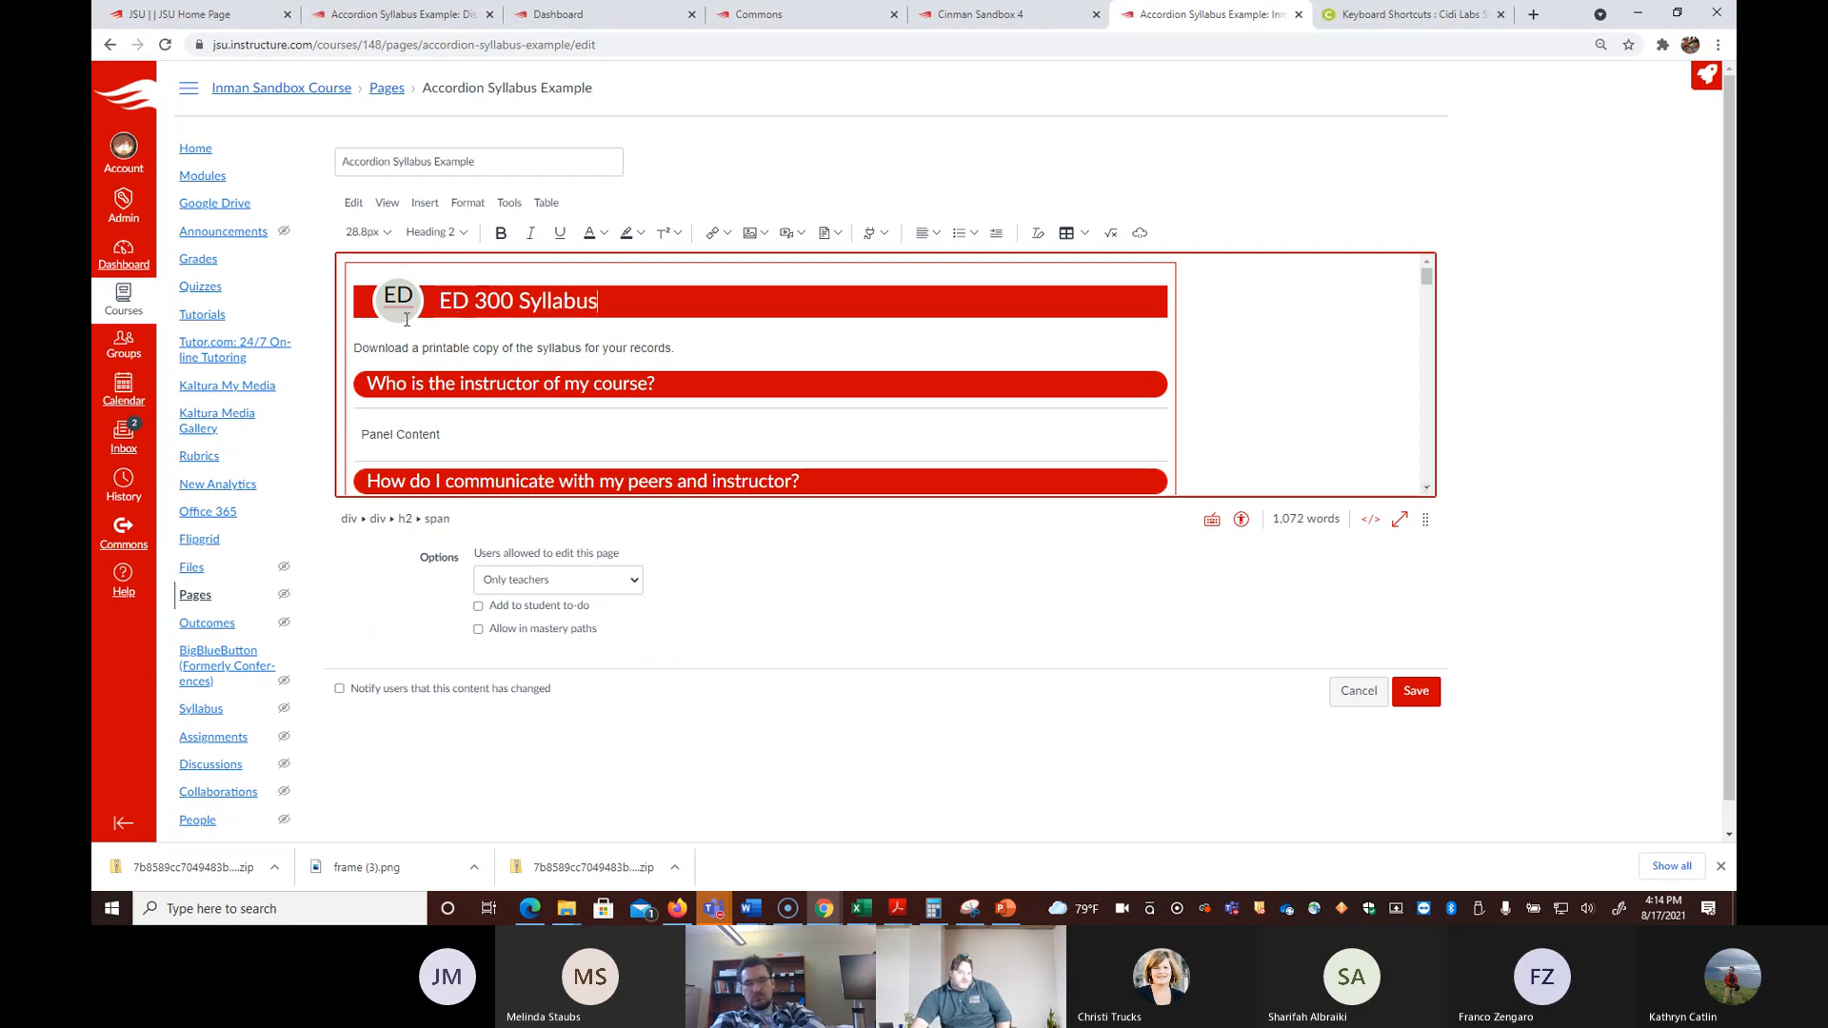
# Step: Replace the banner title with "Reading Strategies in Education", save the page and look over the result
pyautogui.moveTo(453, 301); pyautogui.dragTo(598, 303)
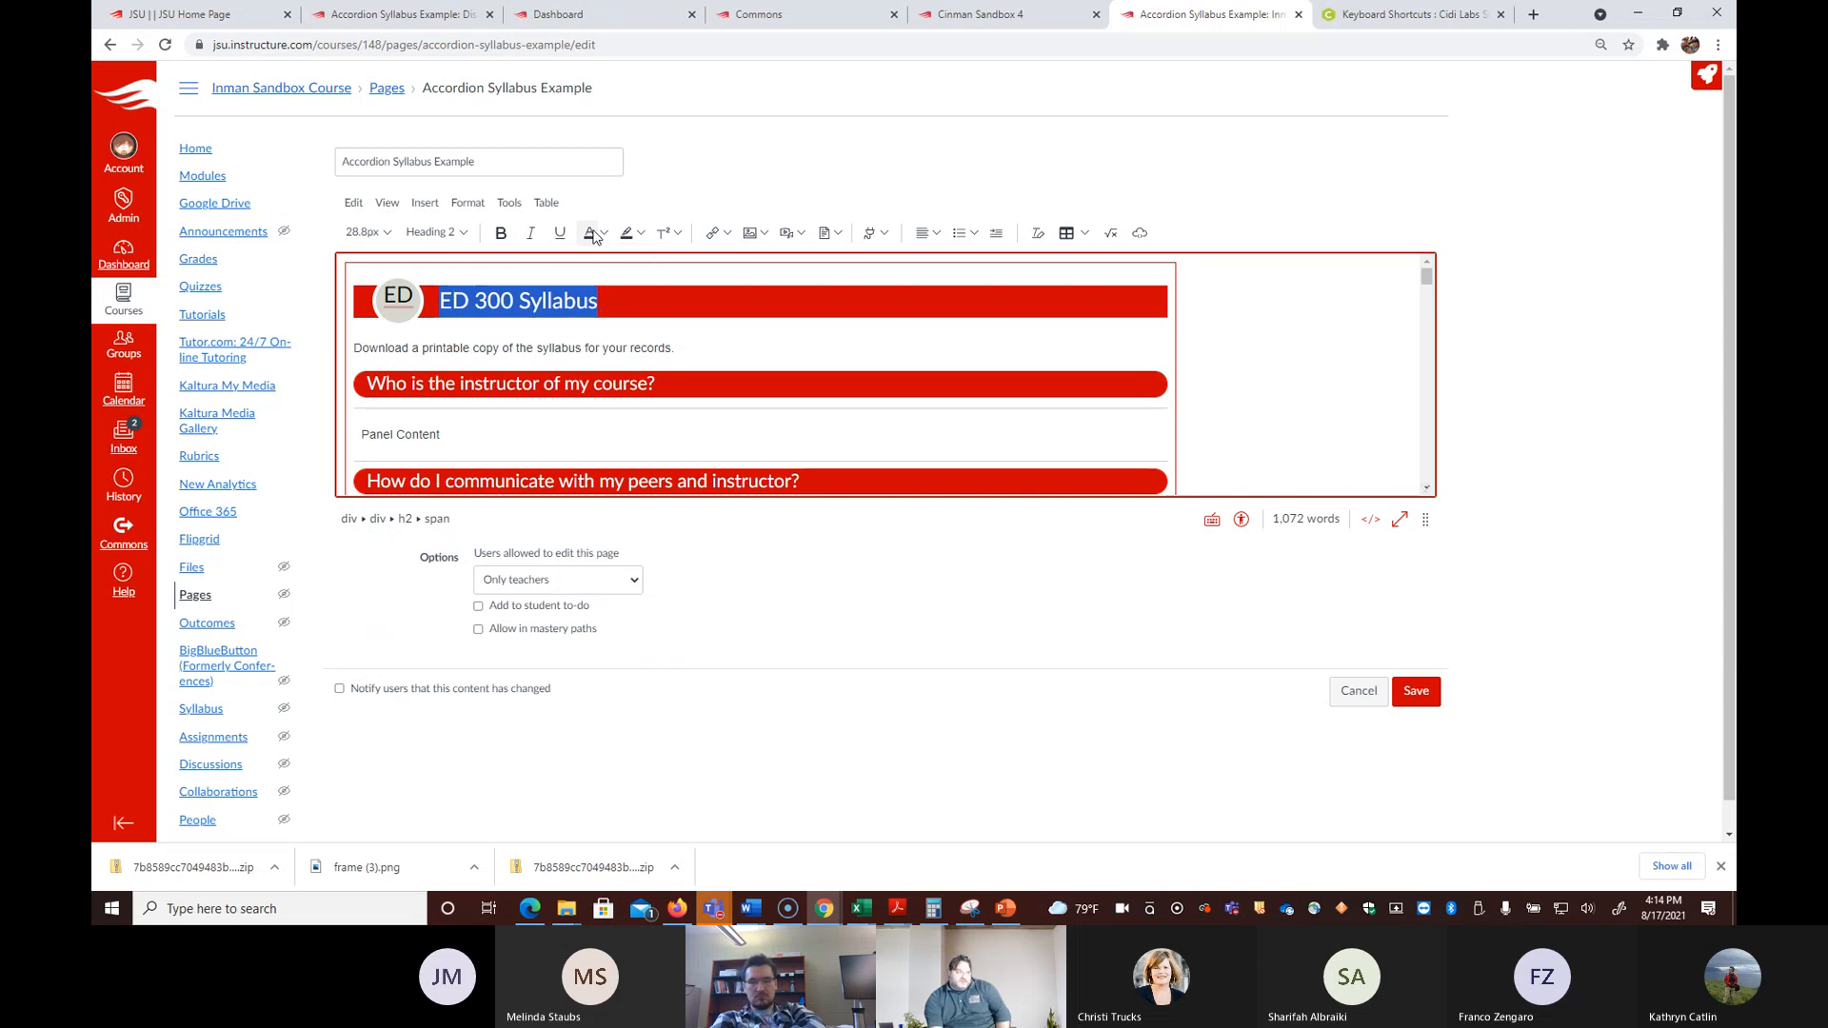
pyautogui.write('Reading Strategies')
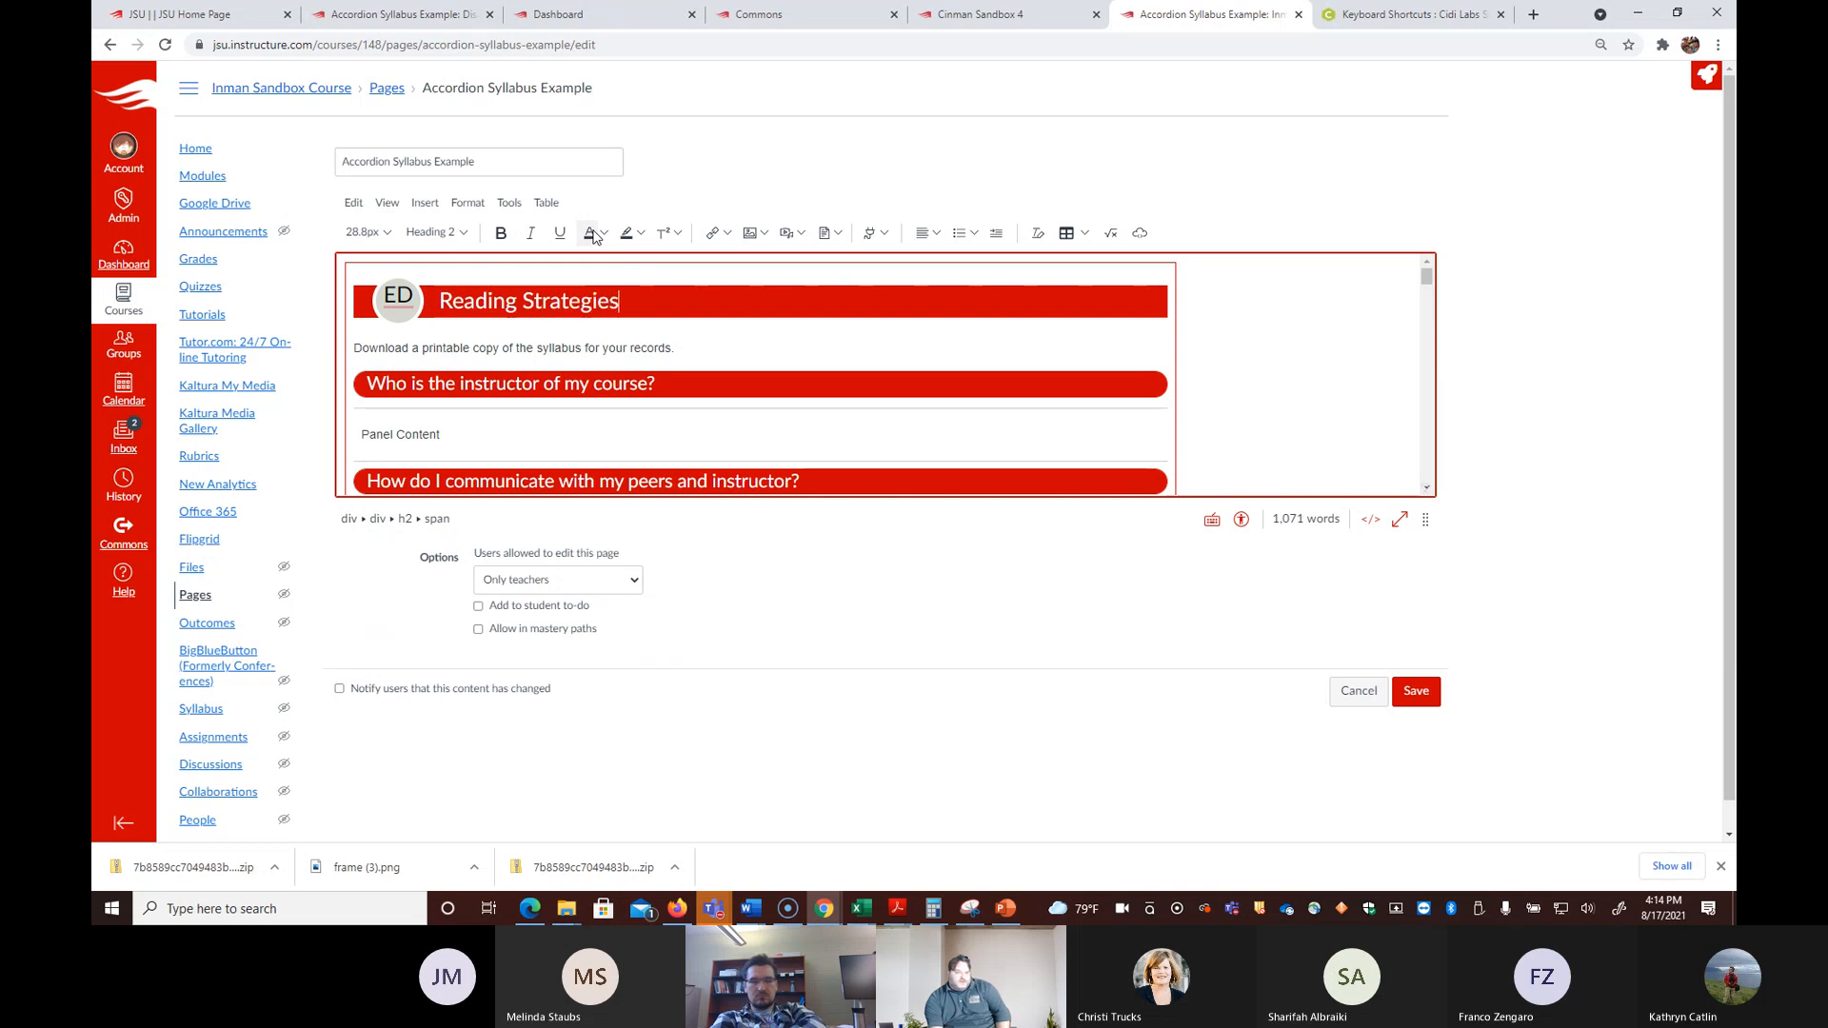
pyautogui.write(' in Education')
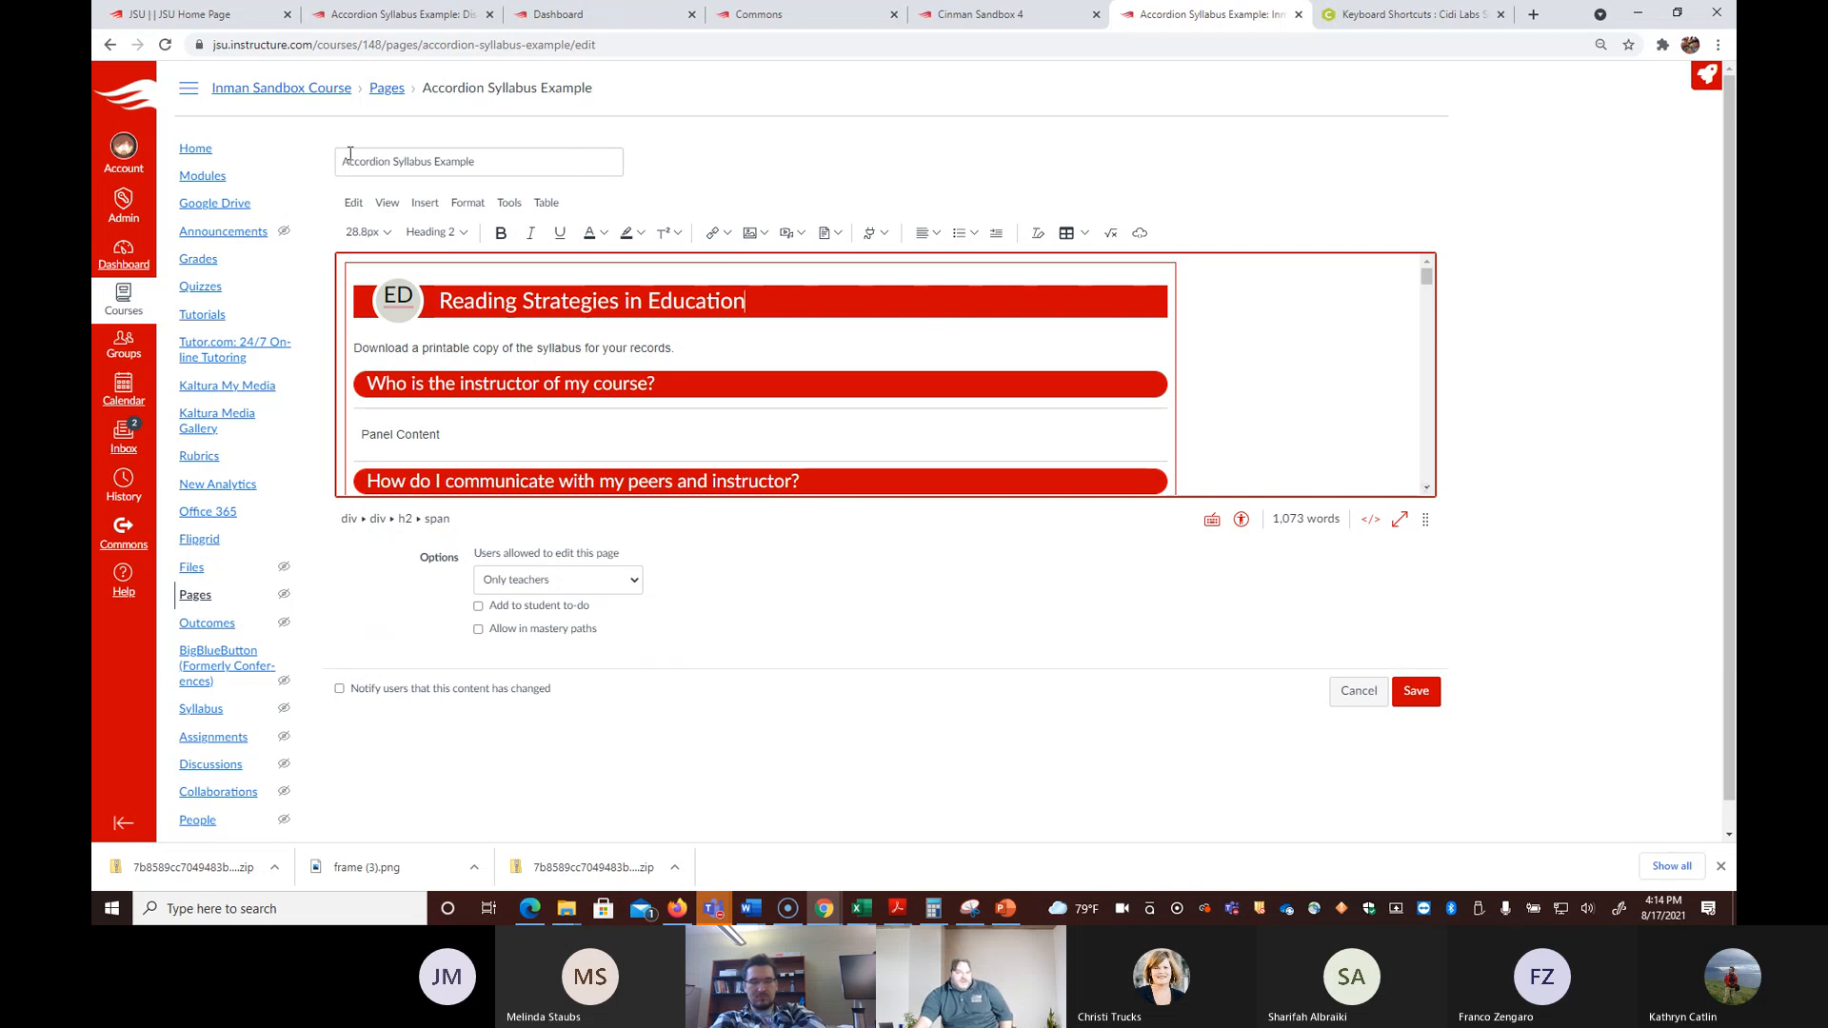
pyautogui.click(1411, 702)
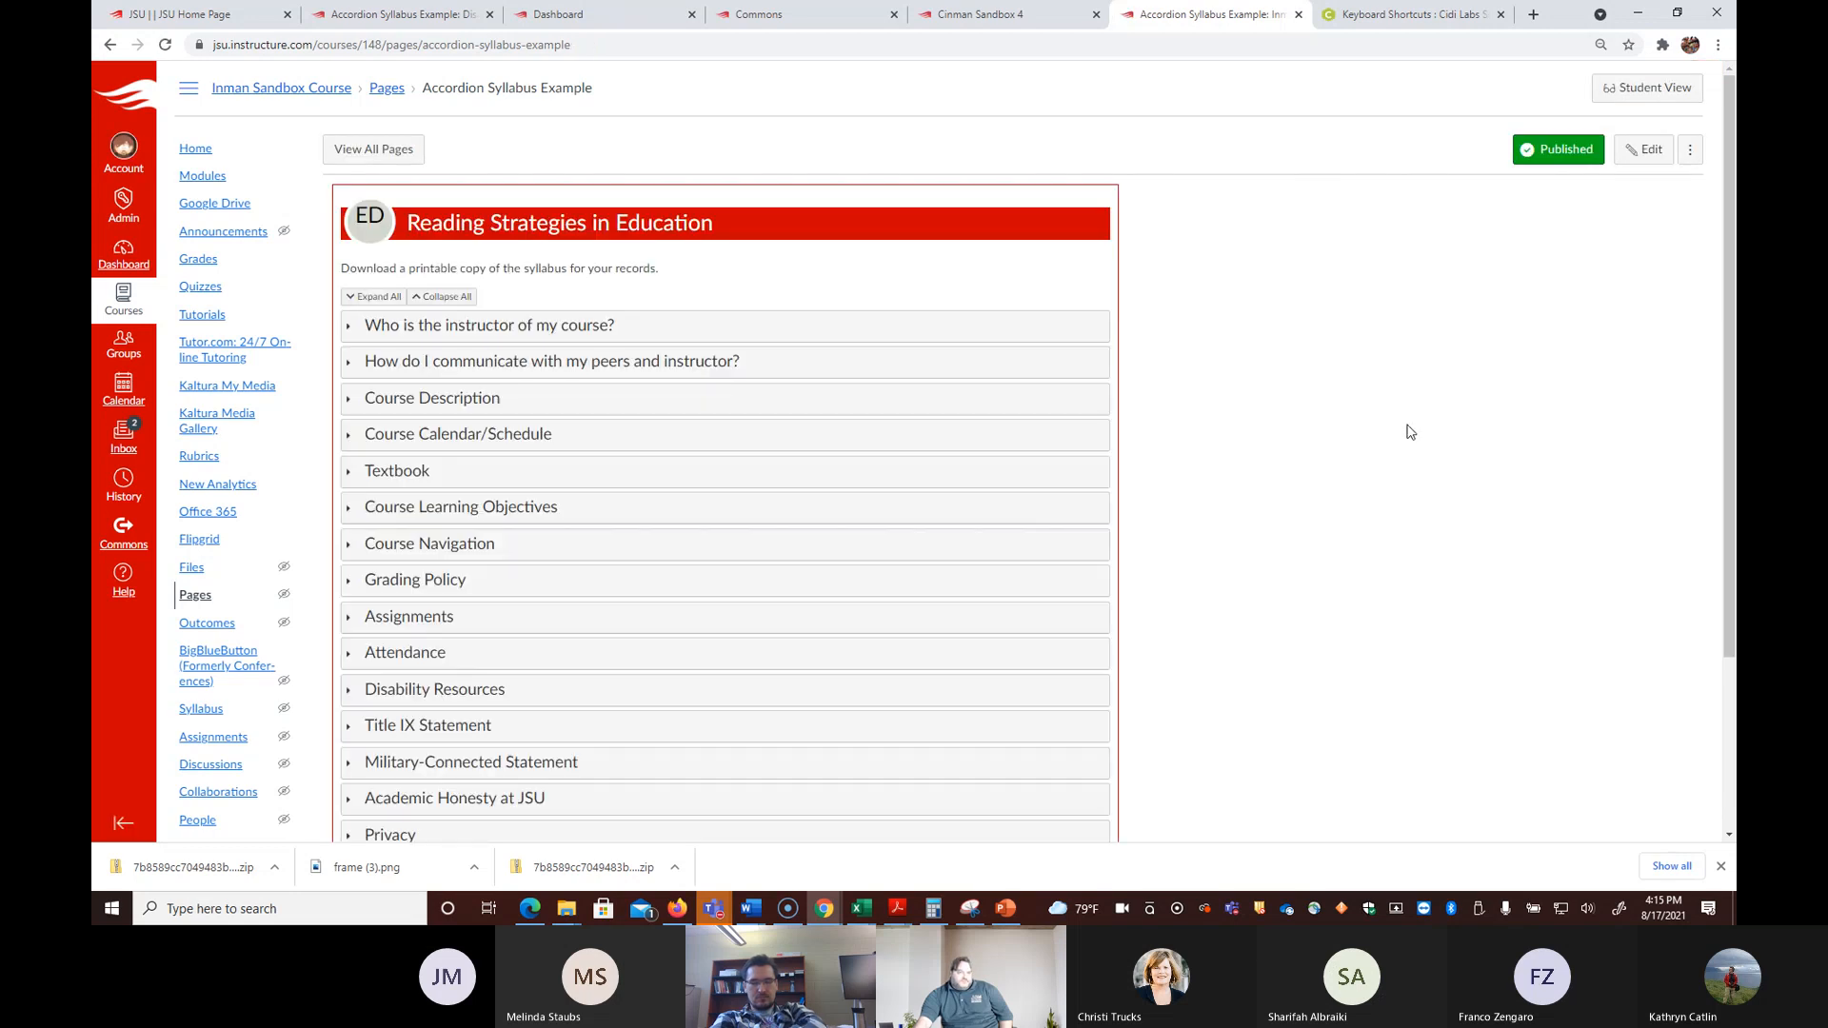
pyautogui.scroll(-3, 1411, 432)
pyautogui.scroll(3, 1402, 449)
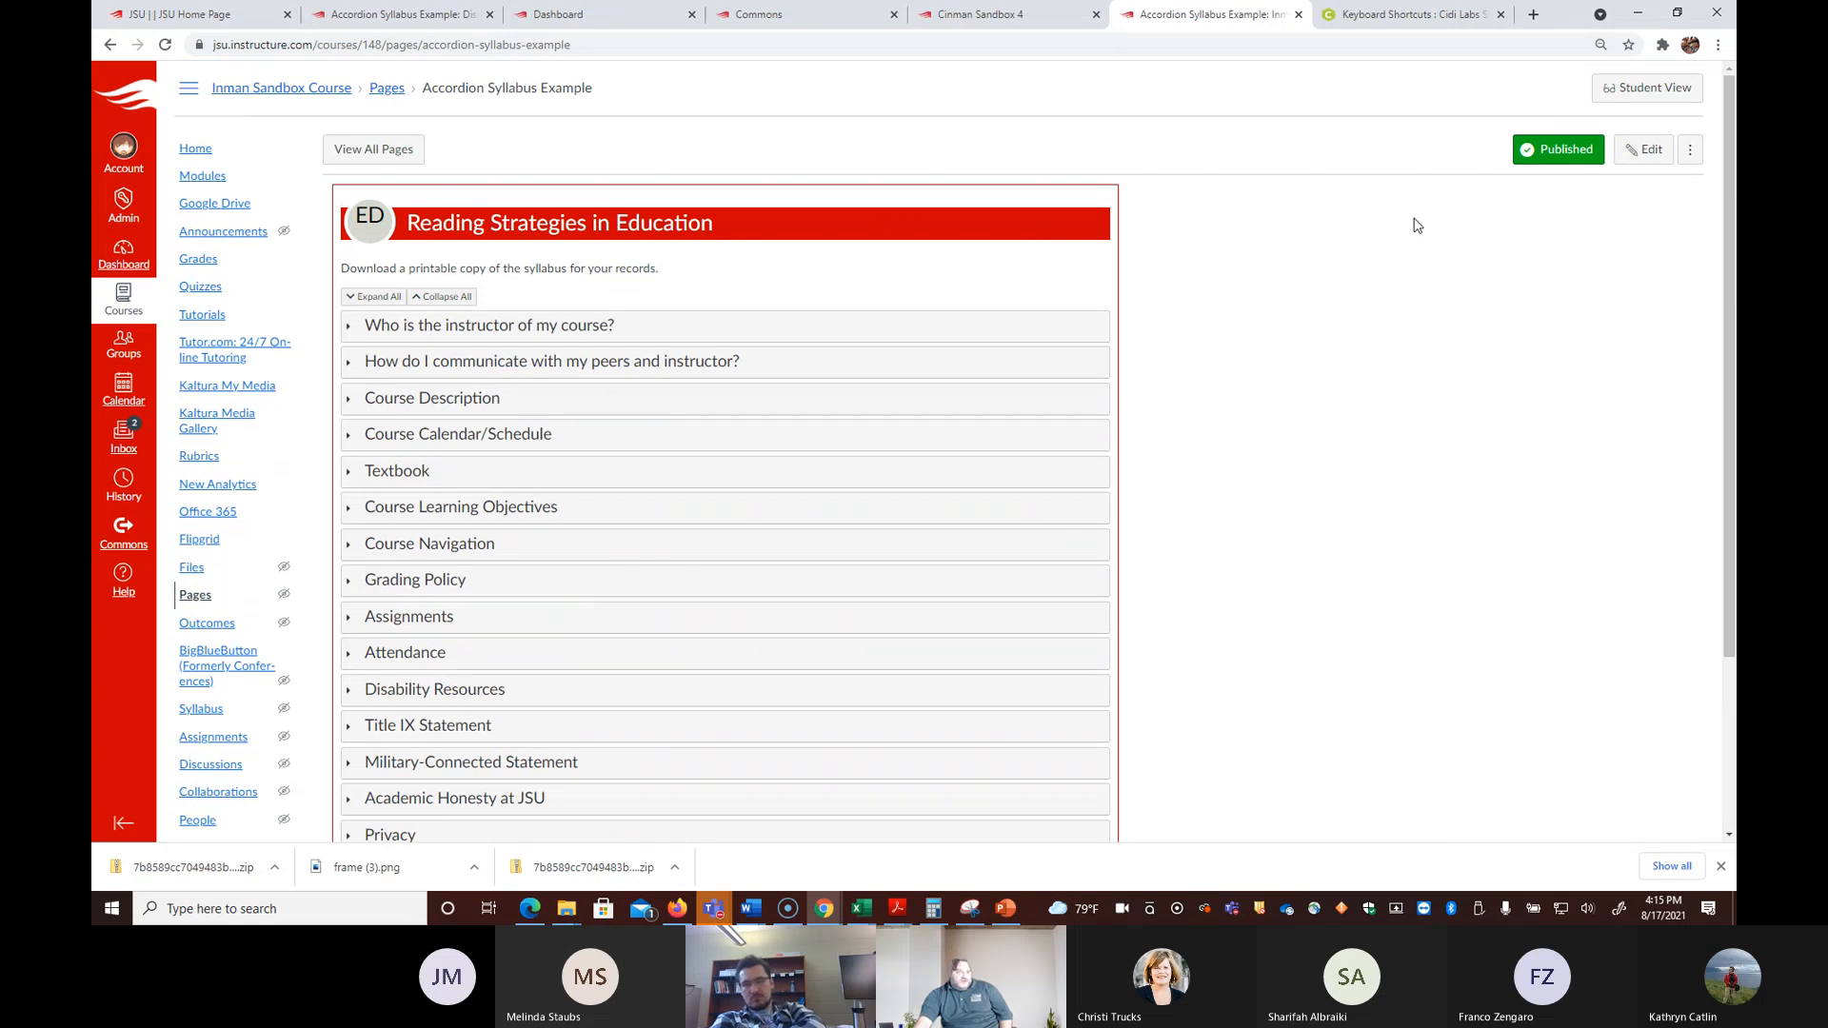
# Step: Reopen the page for editing, rename it "ED 305 Syllabus" and save it
pyautogui.click(1645, 149)
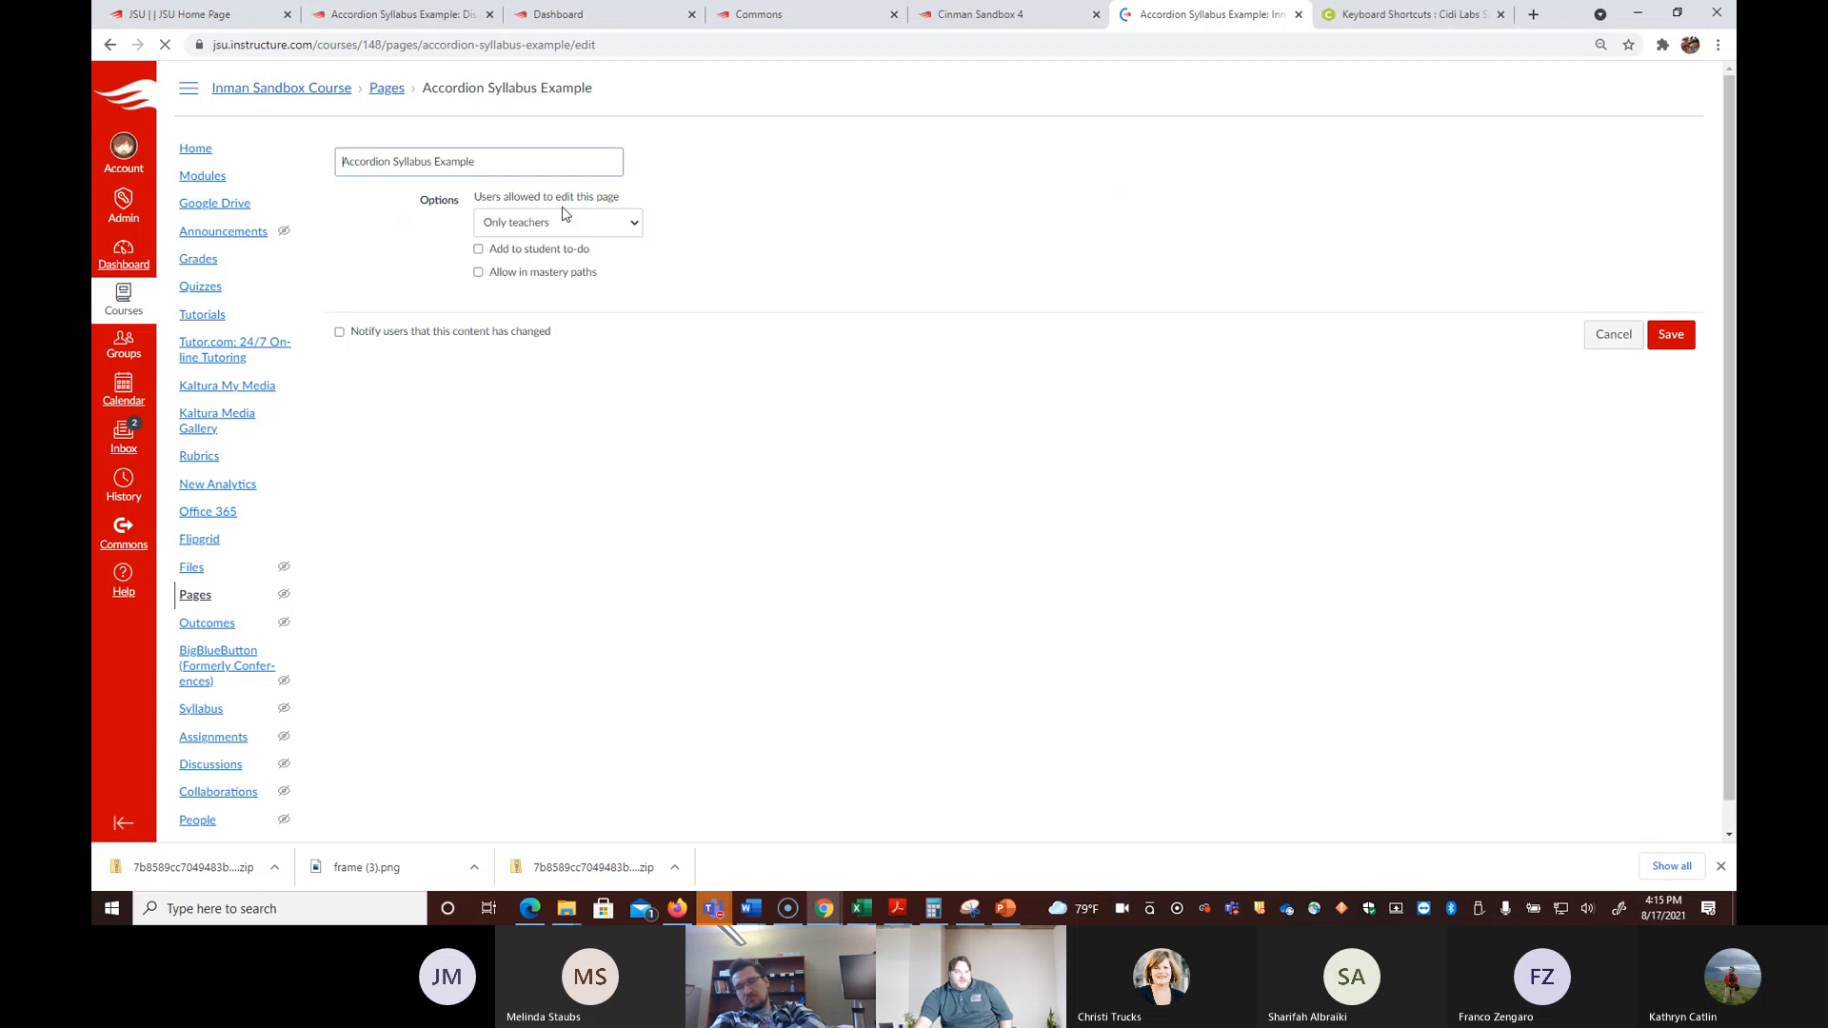
pyautogui.moveTo(621, 164); pyautogui.dragTo(334, 169)
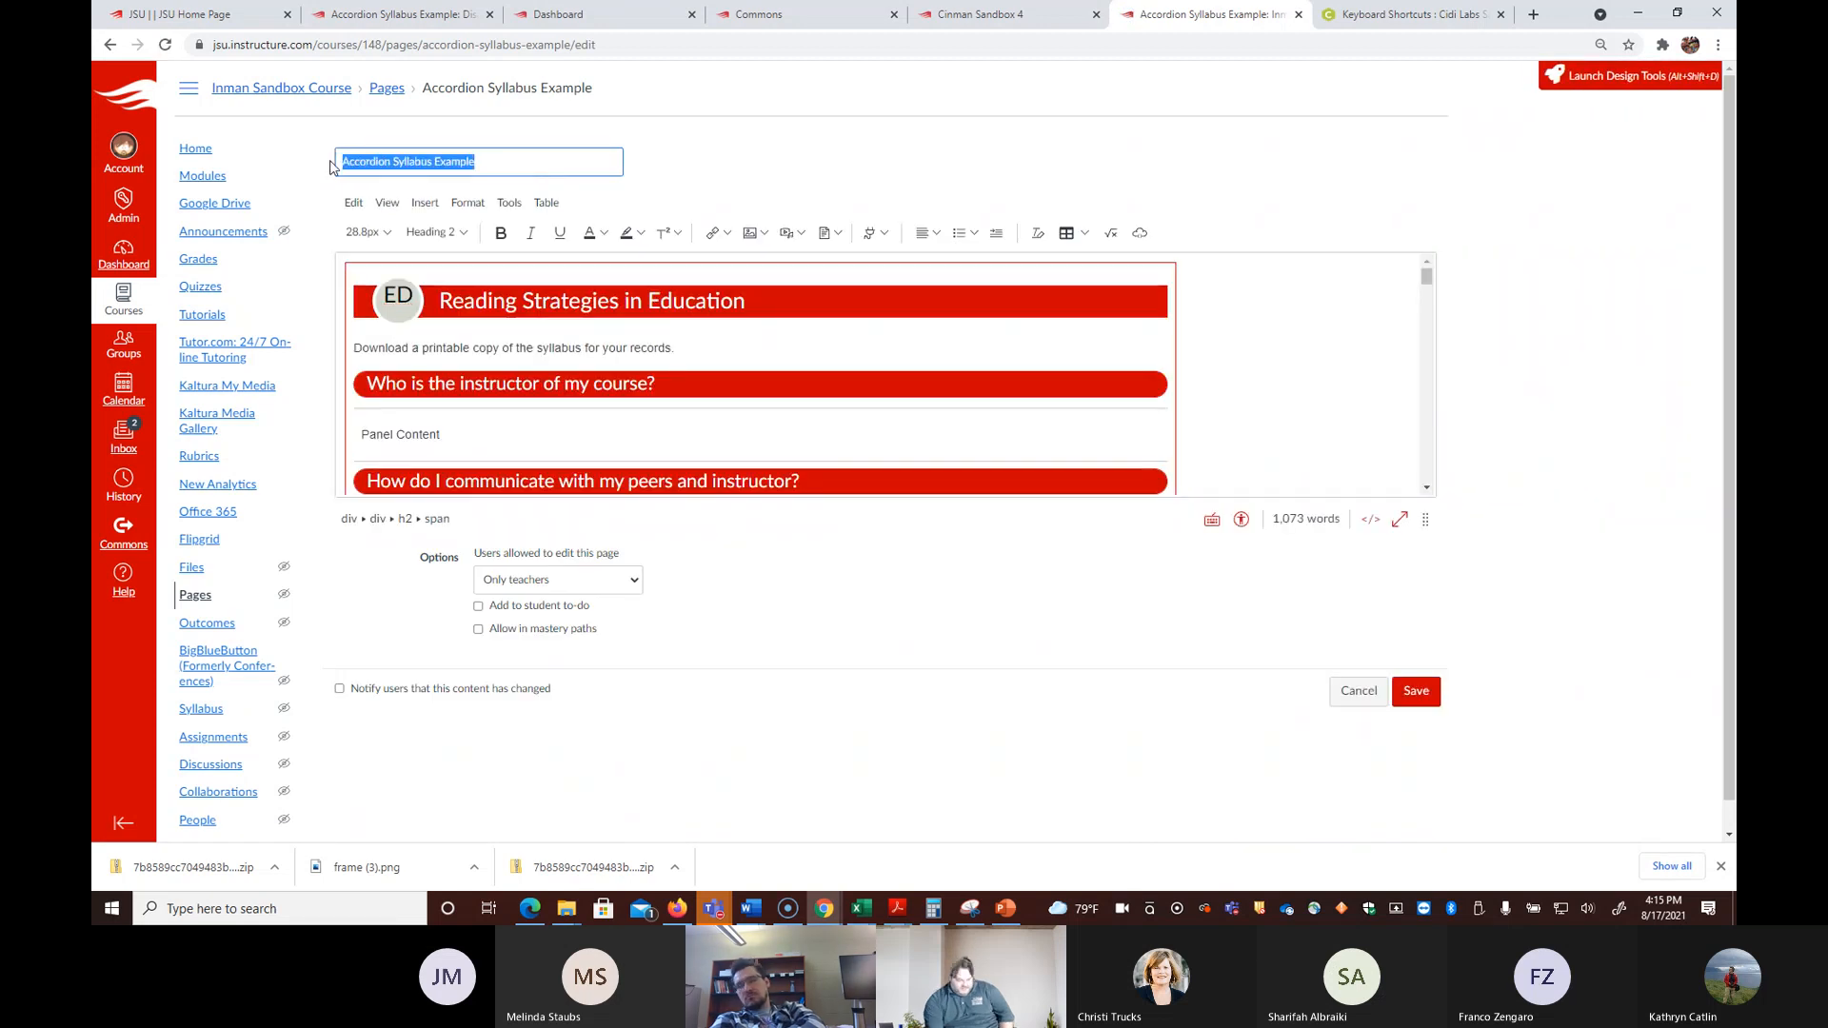
pyautogui.write('ED 305')
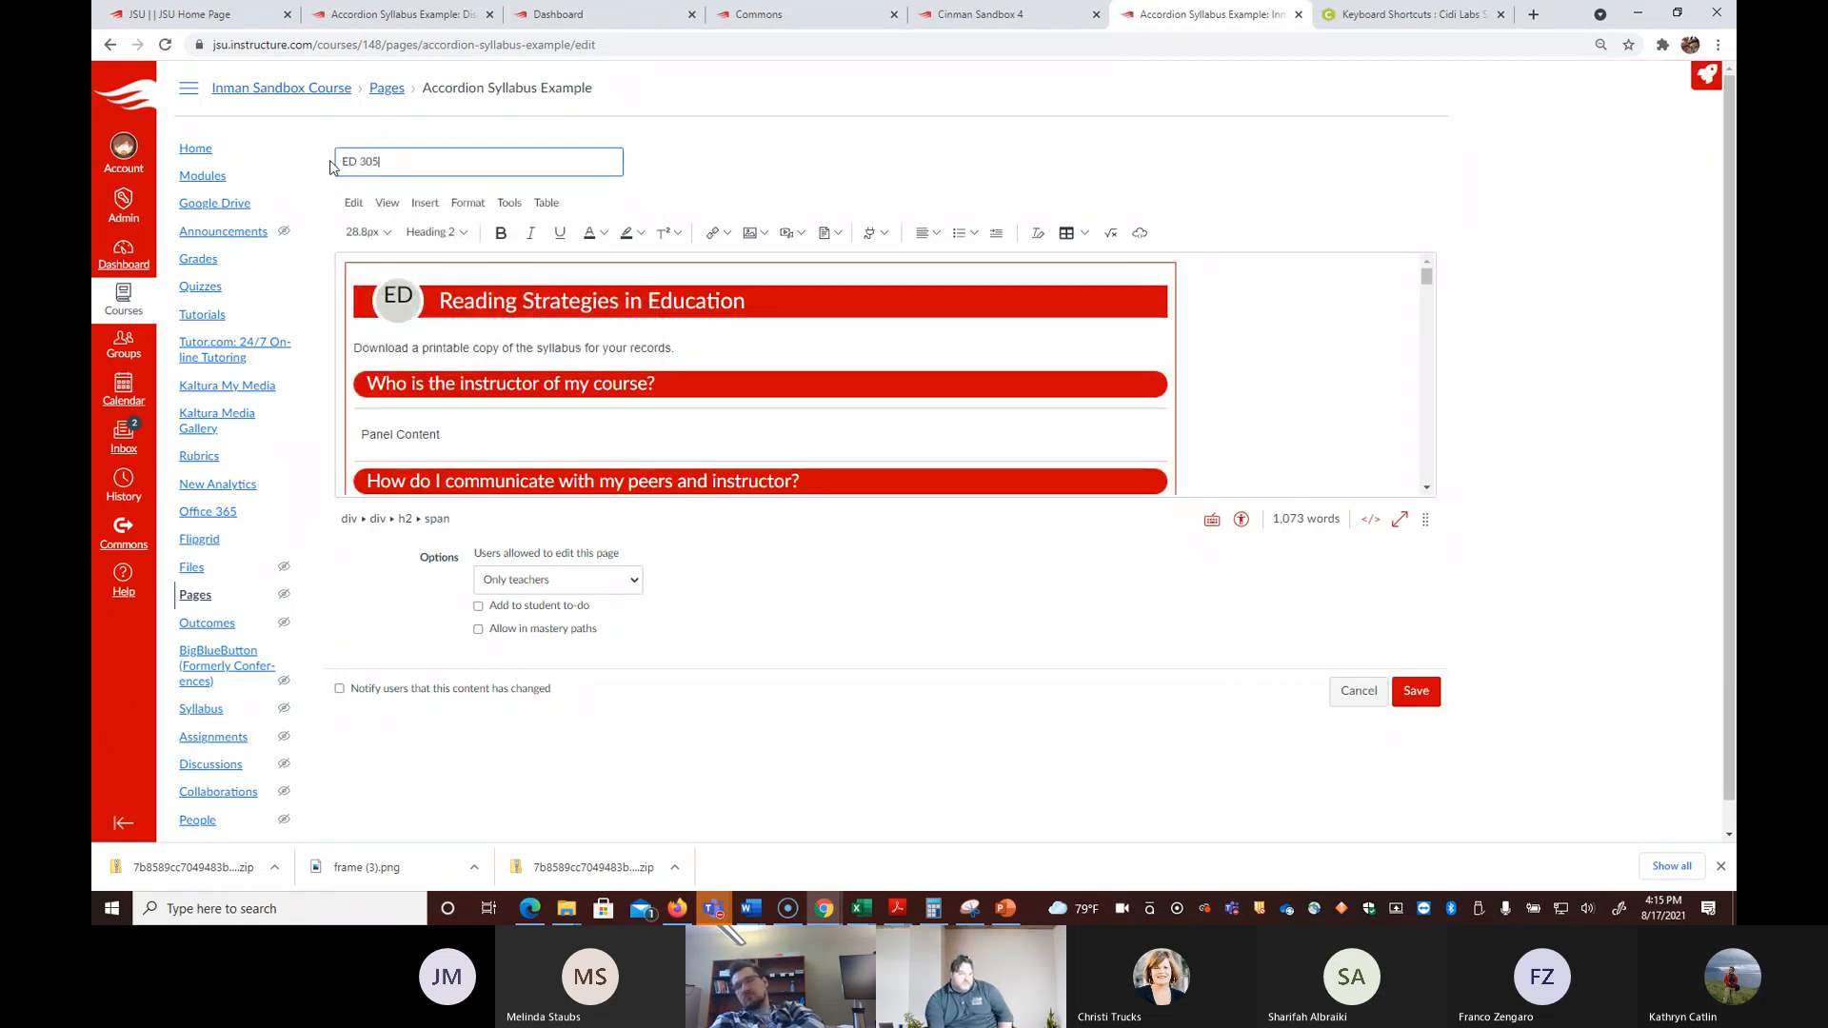
pyautogui.write(' Syllabus')
pyautogui.click(1416, 691)
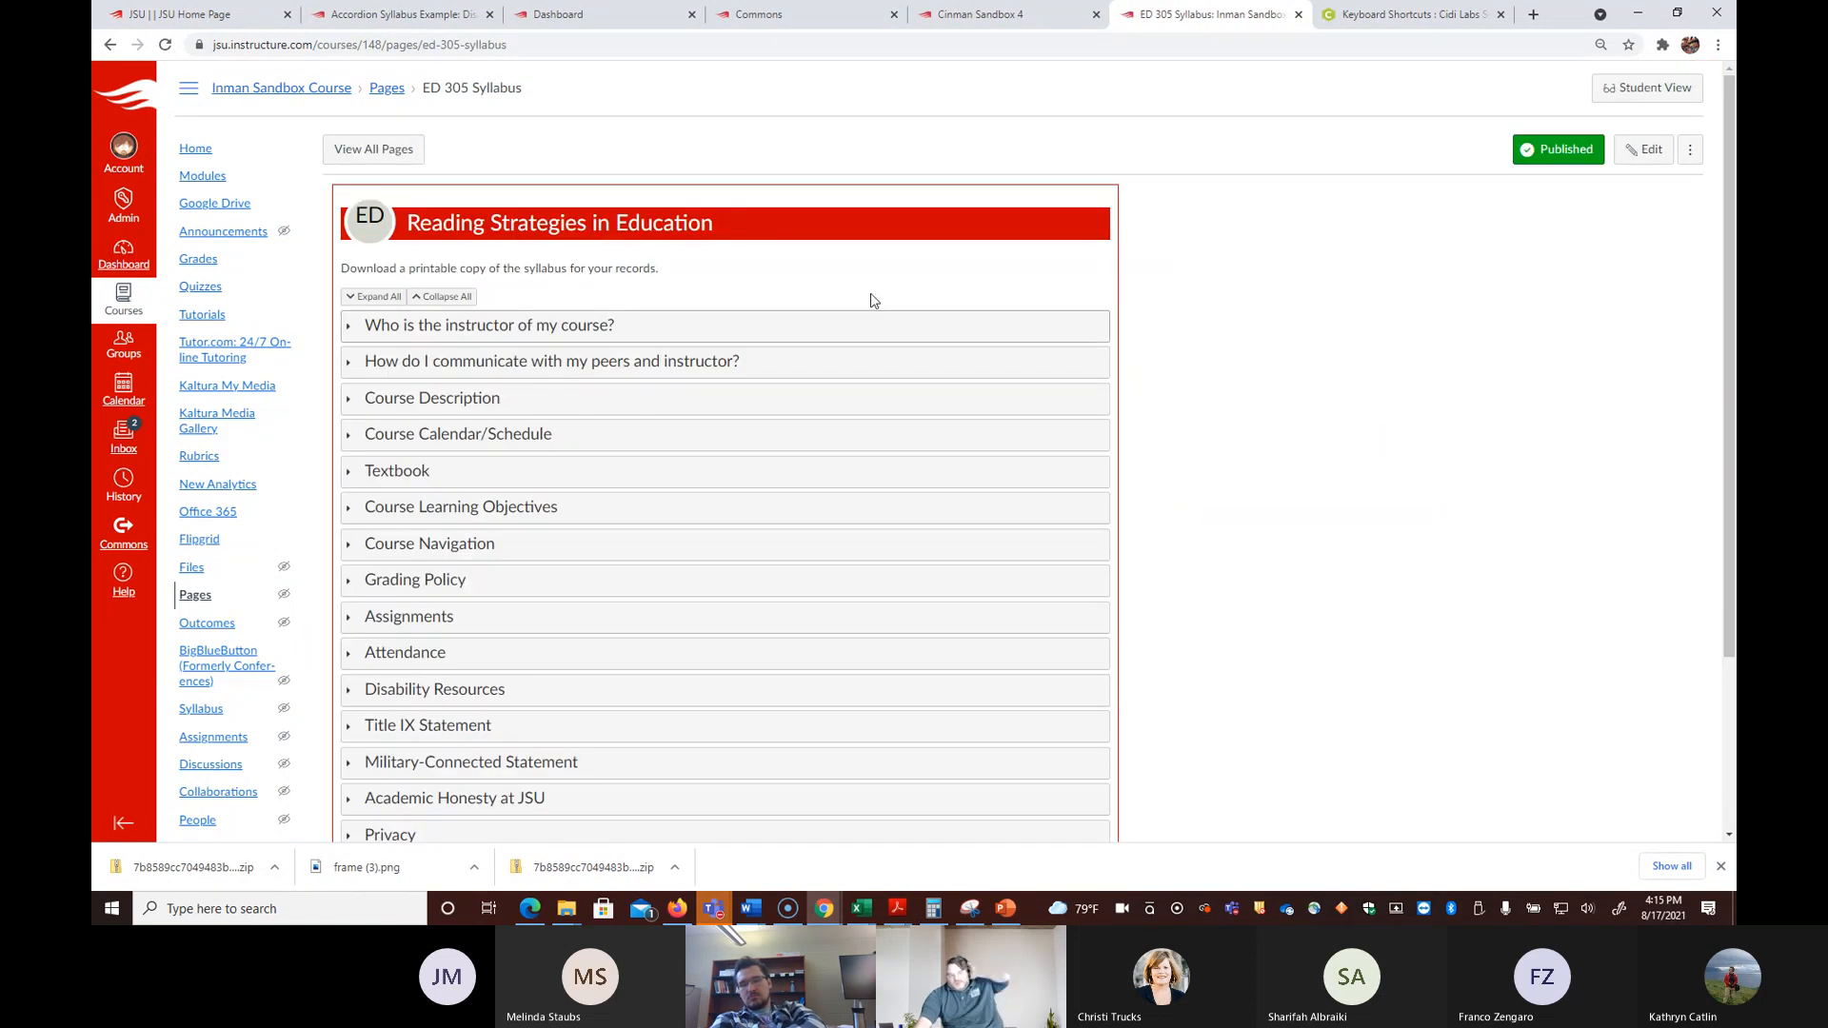
# Step: View the ED 305 Syllabus from the Week 1 module and return to the course modules
pyautogui.click(203, 176)
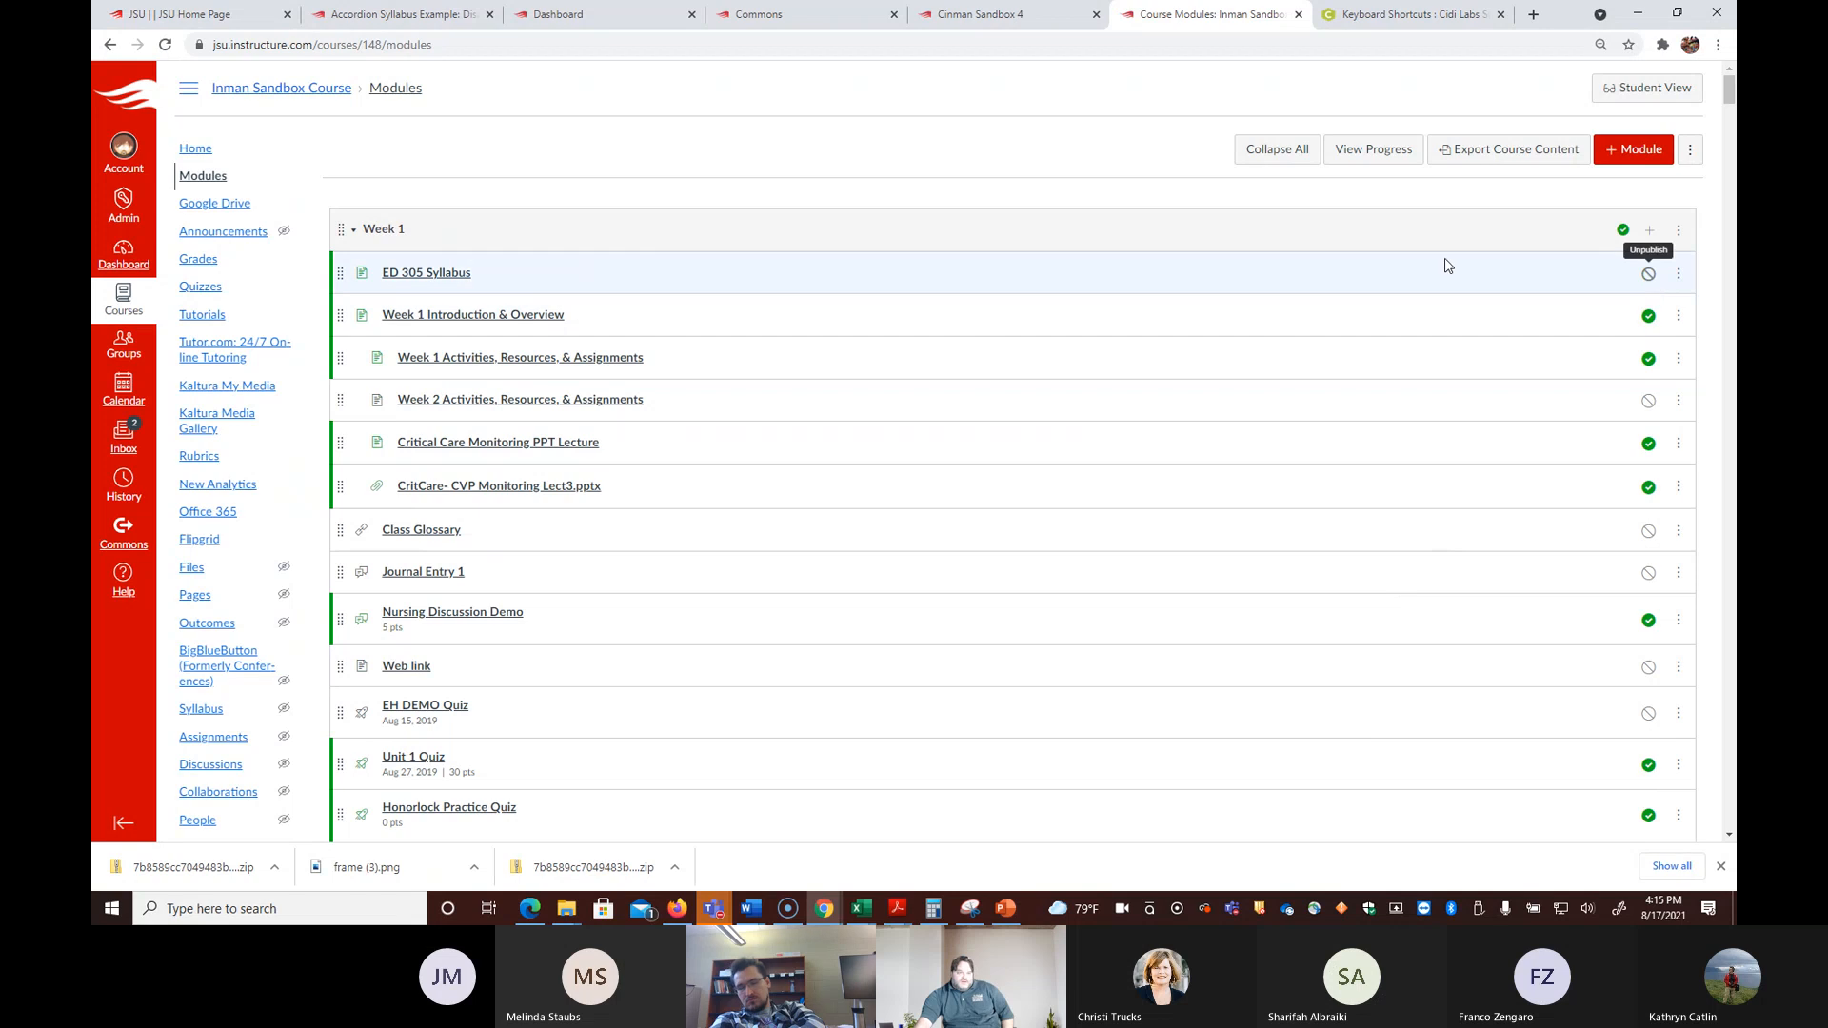
pyautogui.click(458, 276)
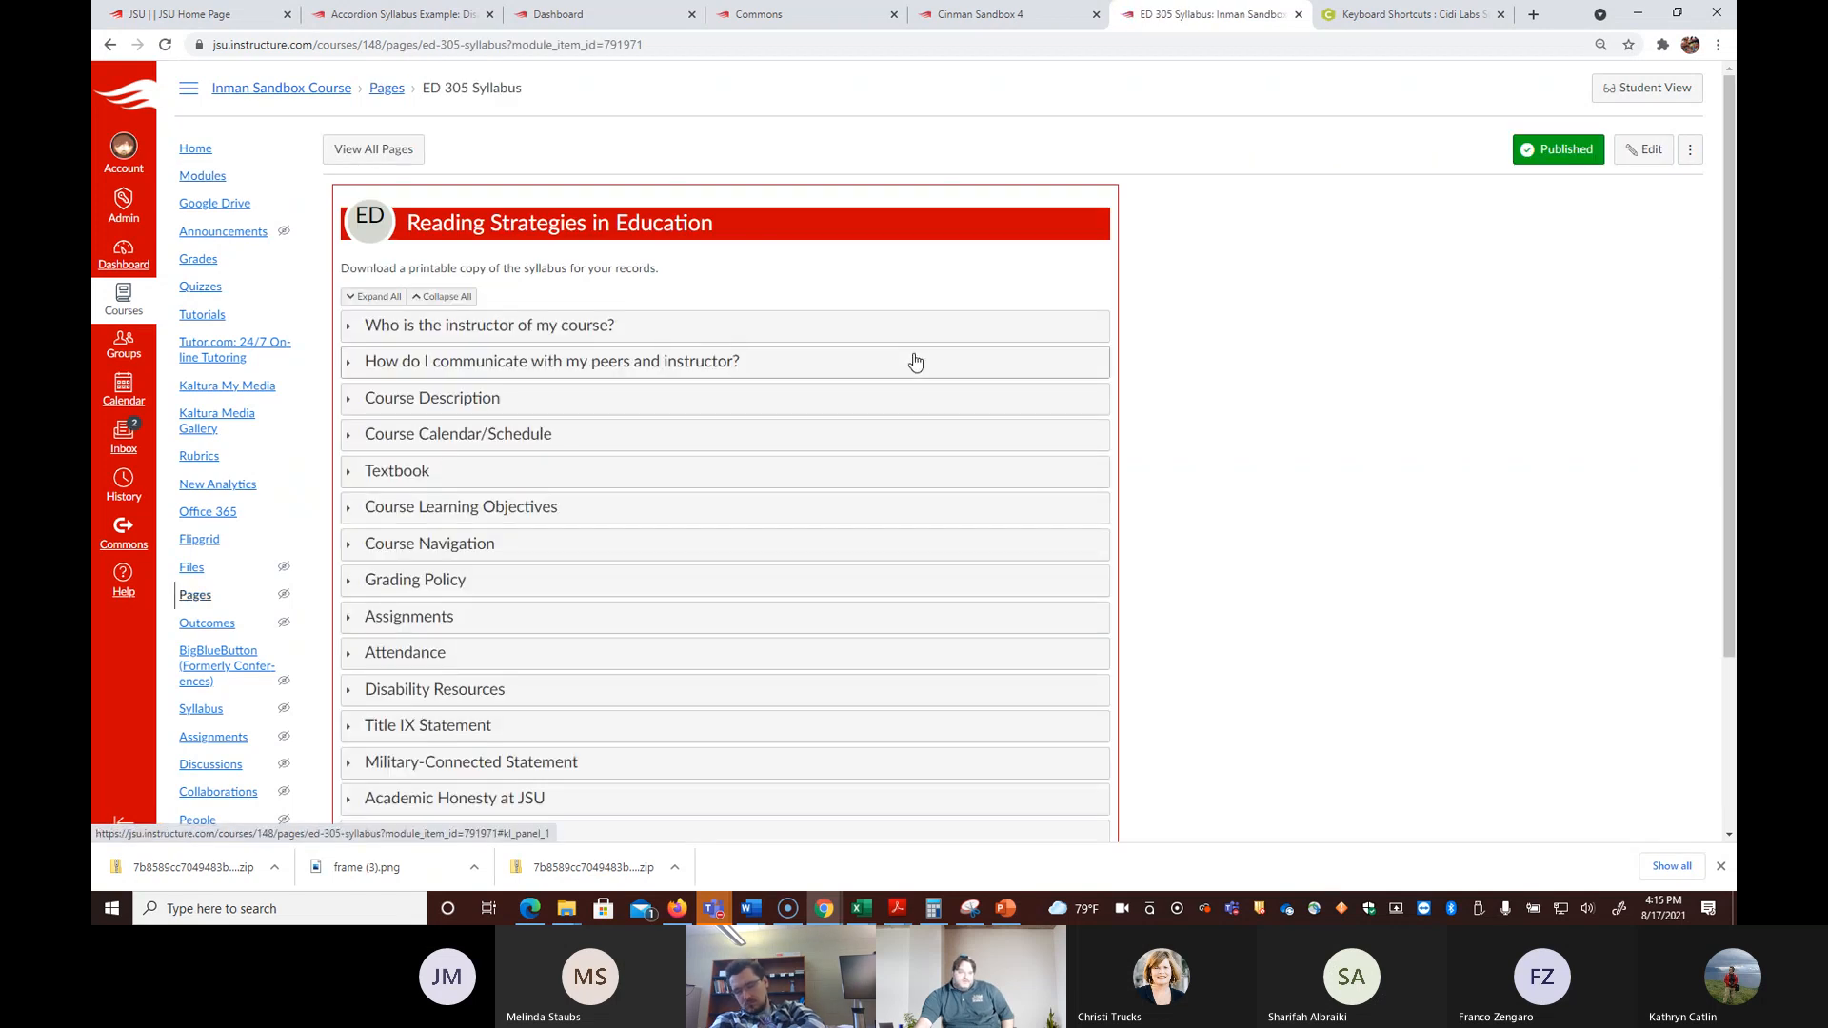
pyautogui.click(111, 44)
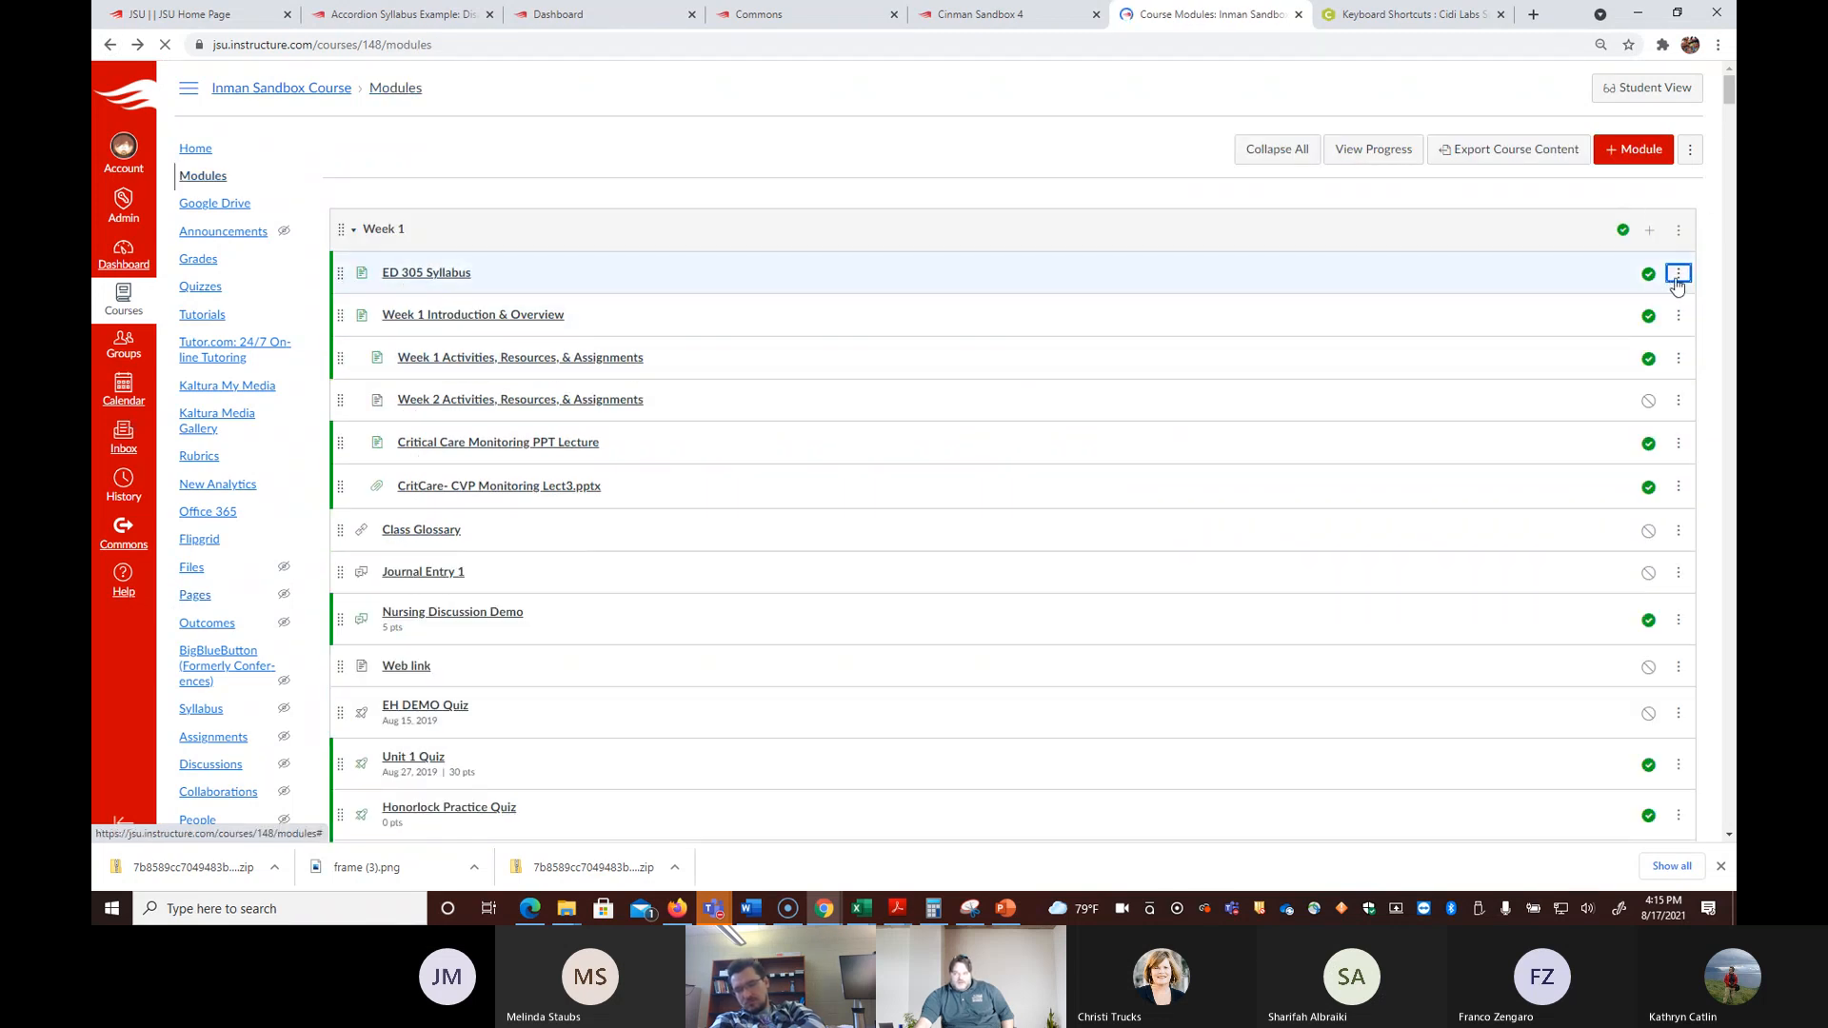
# Step: Remove the ED 305 Syllabus item from the Week 1 module and confirm the removal
pyautogui.click(1682, 277)
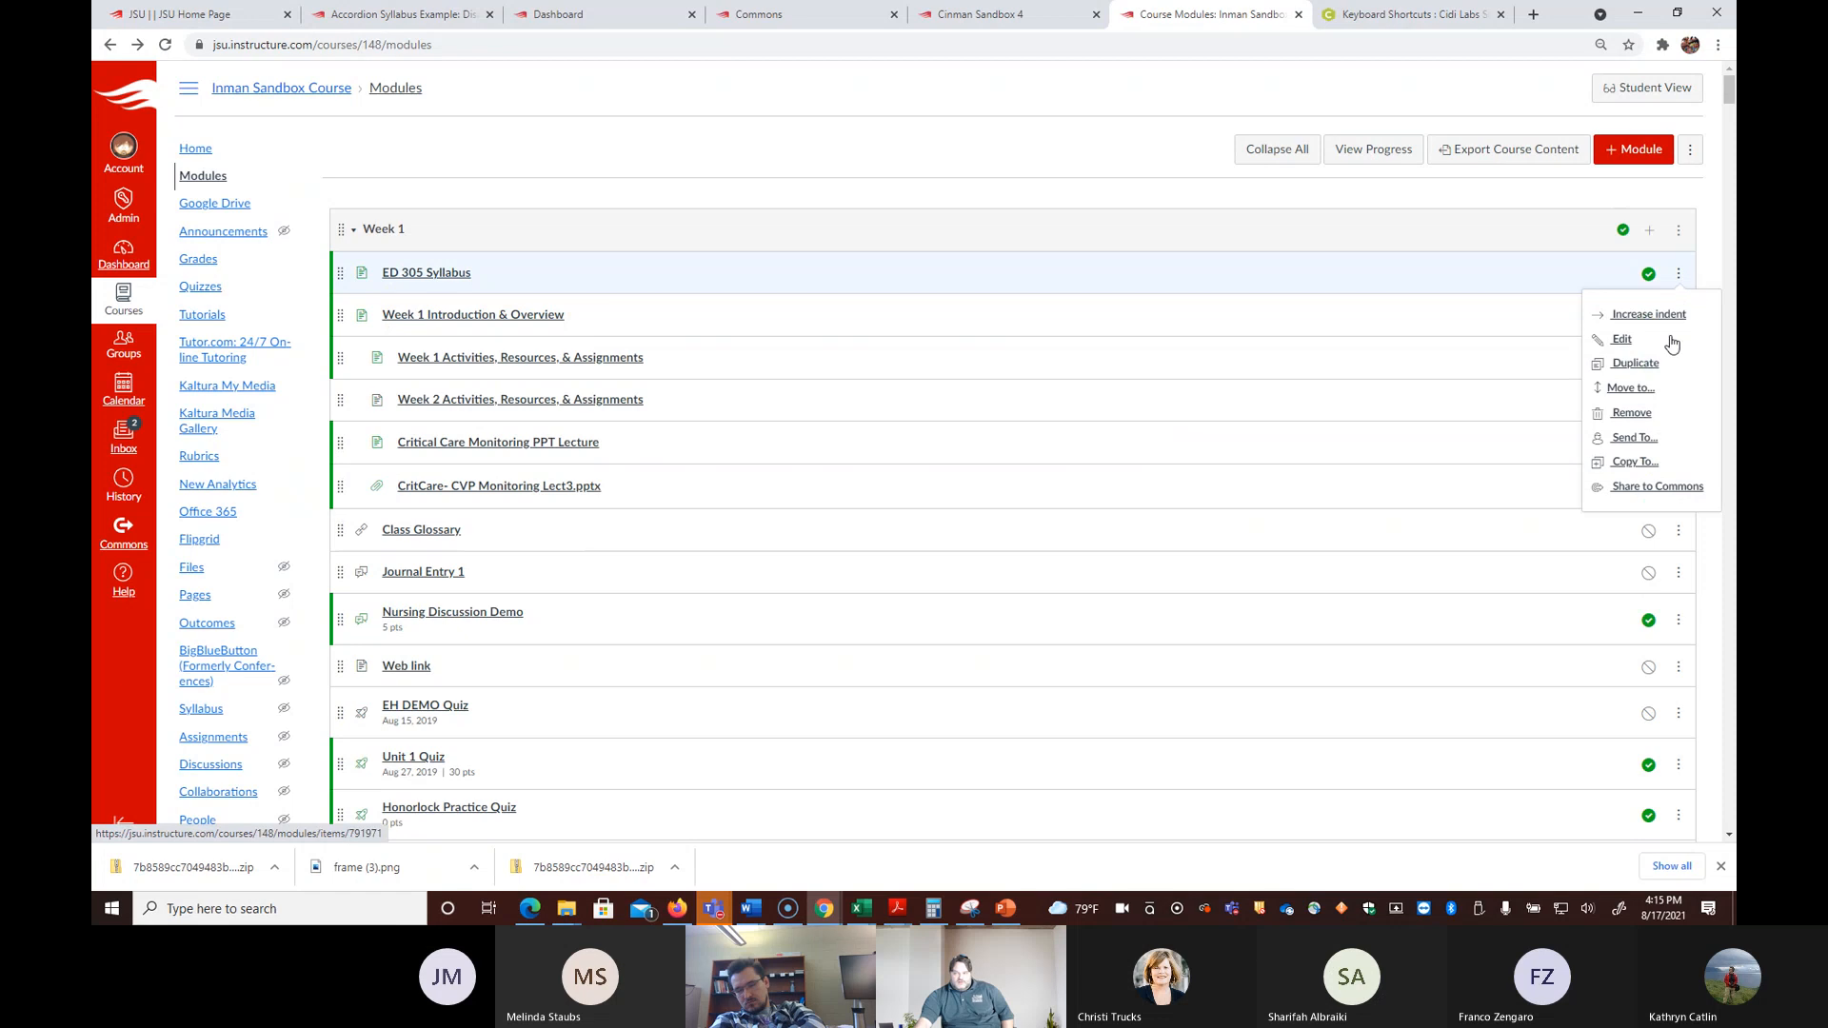
pyautogui.click(1659, 413)
pyautogui.click(997, 143)
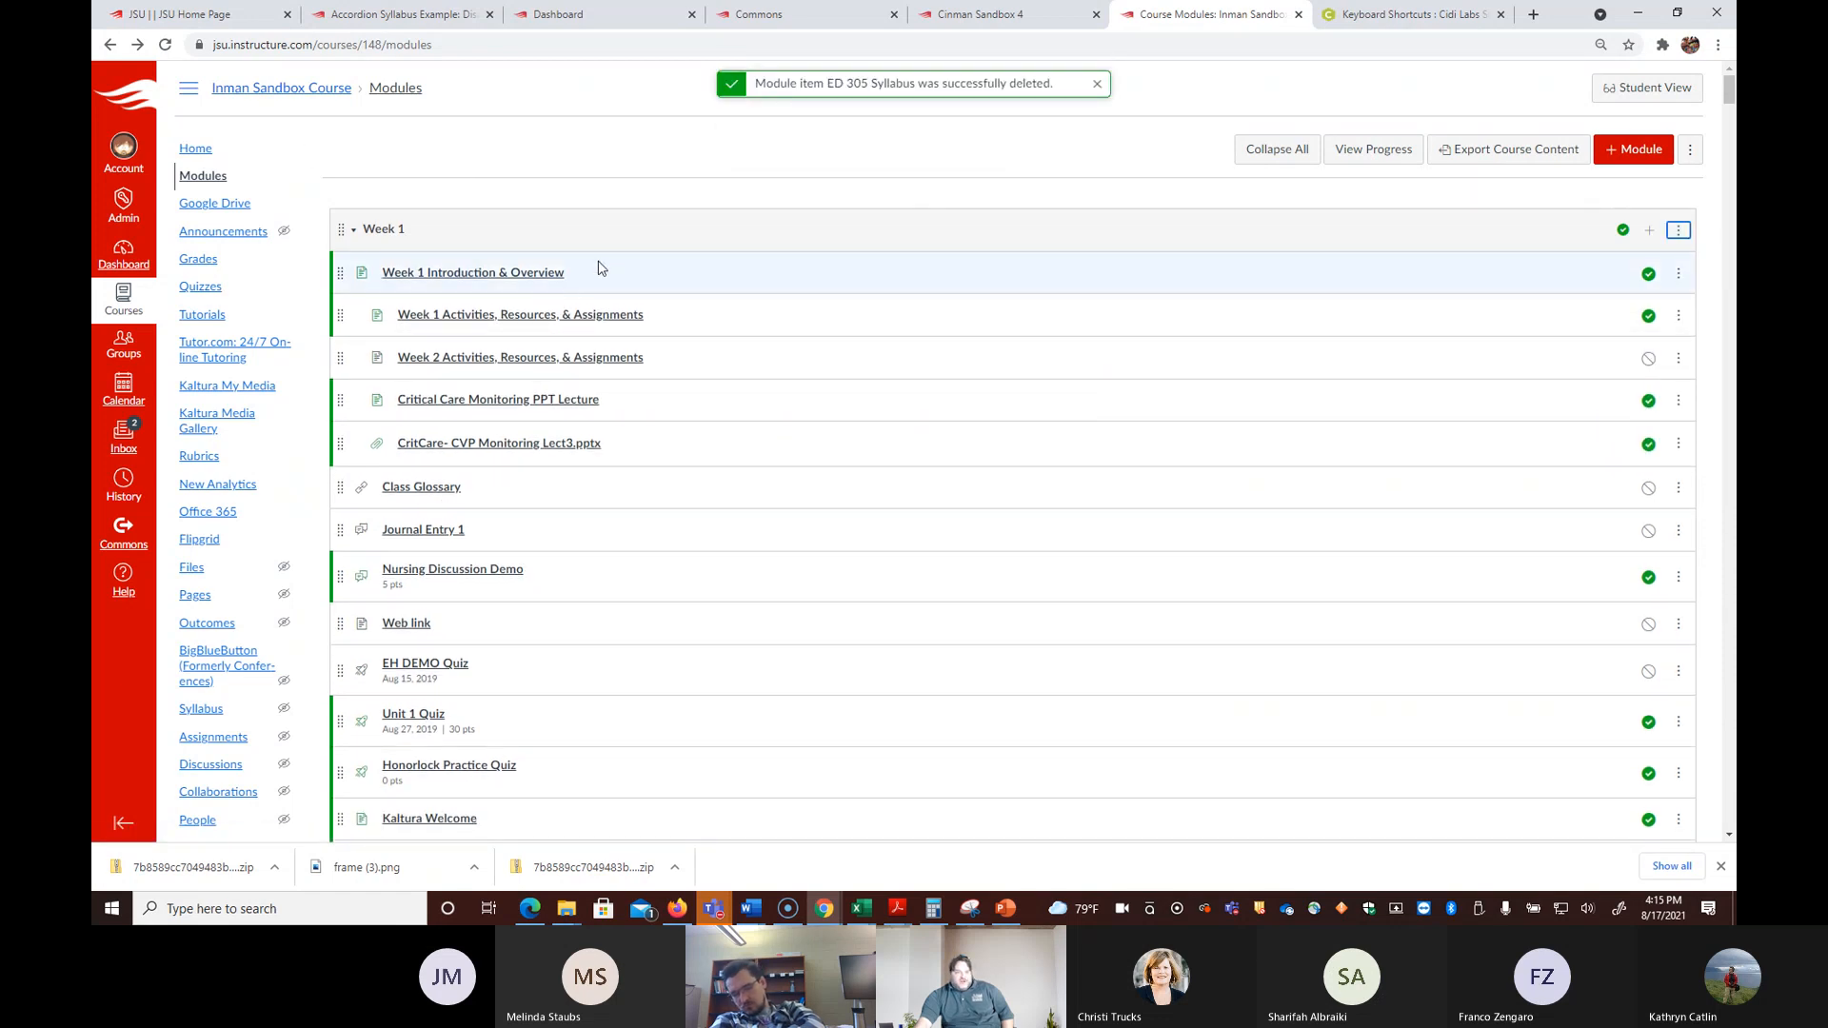
# Step: Add the existing ED 305 Syllabus page to the Week 2 module and move it above the Topic Discussion - FlipGrid item
pyautogui.scroll(-8, 557, 216)
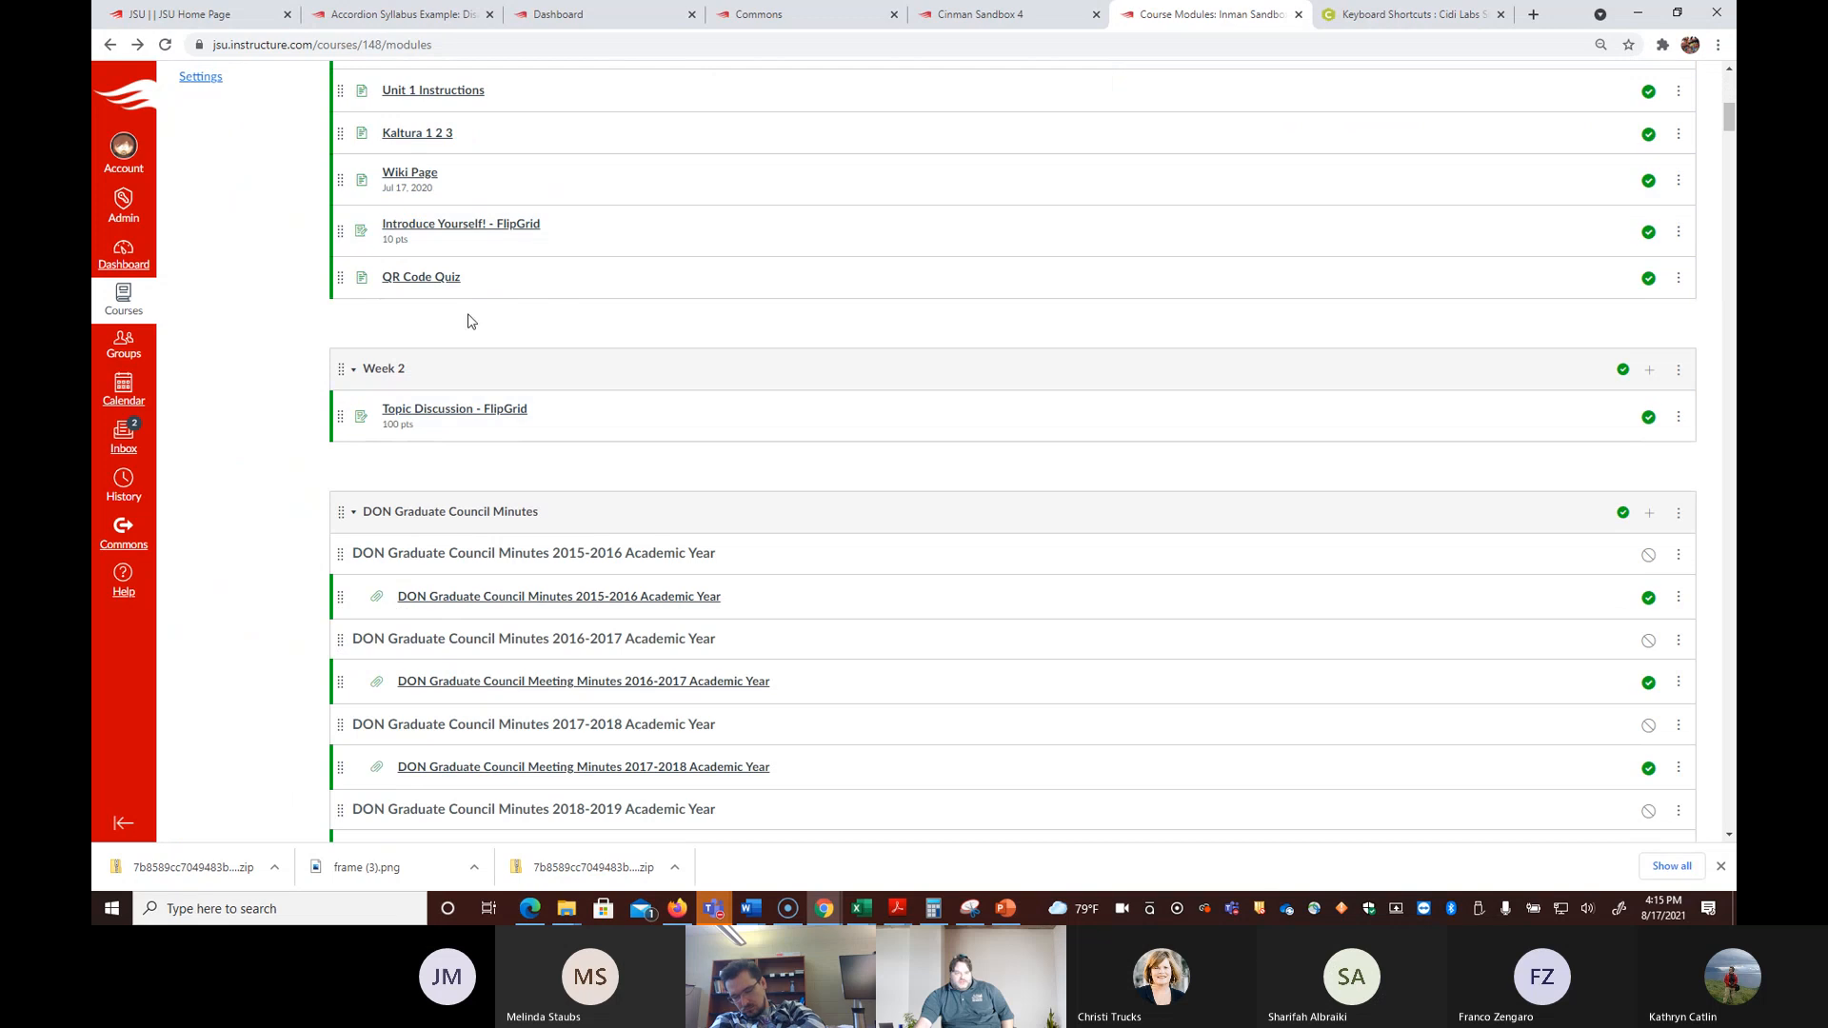
pyautogui.click(1649, 371)
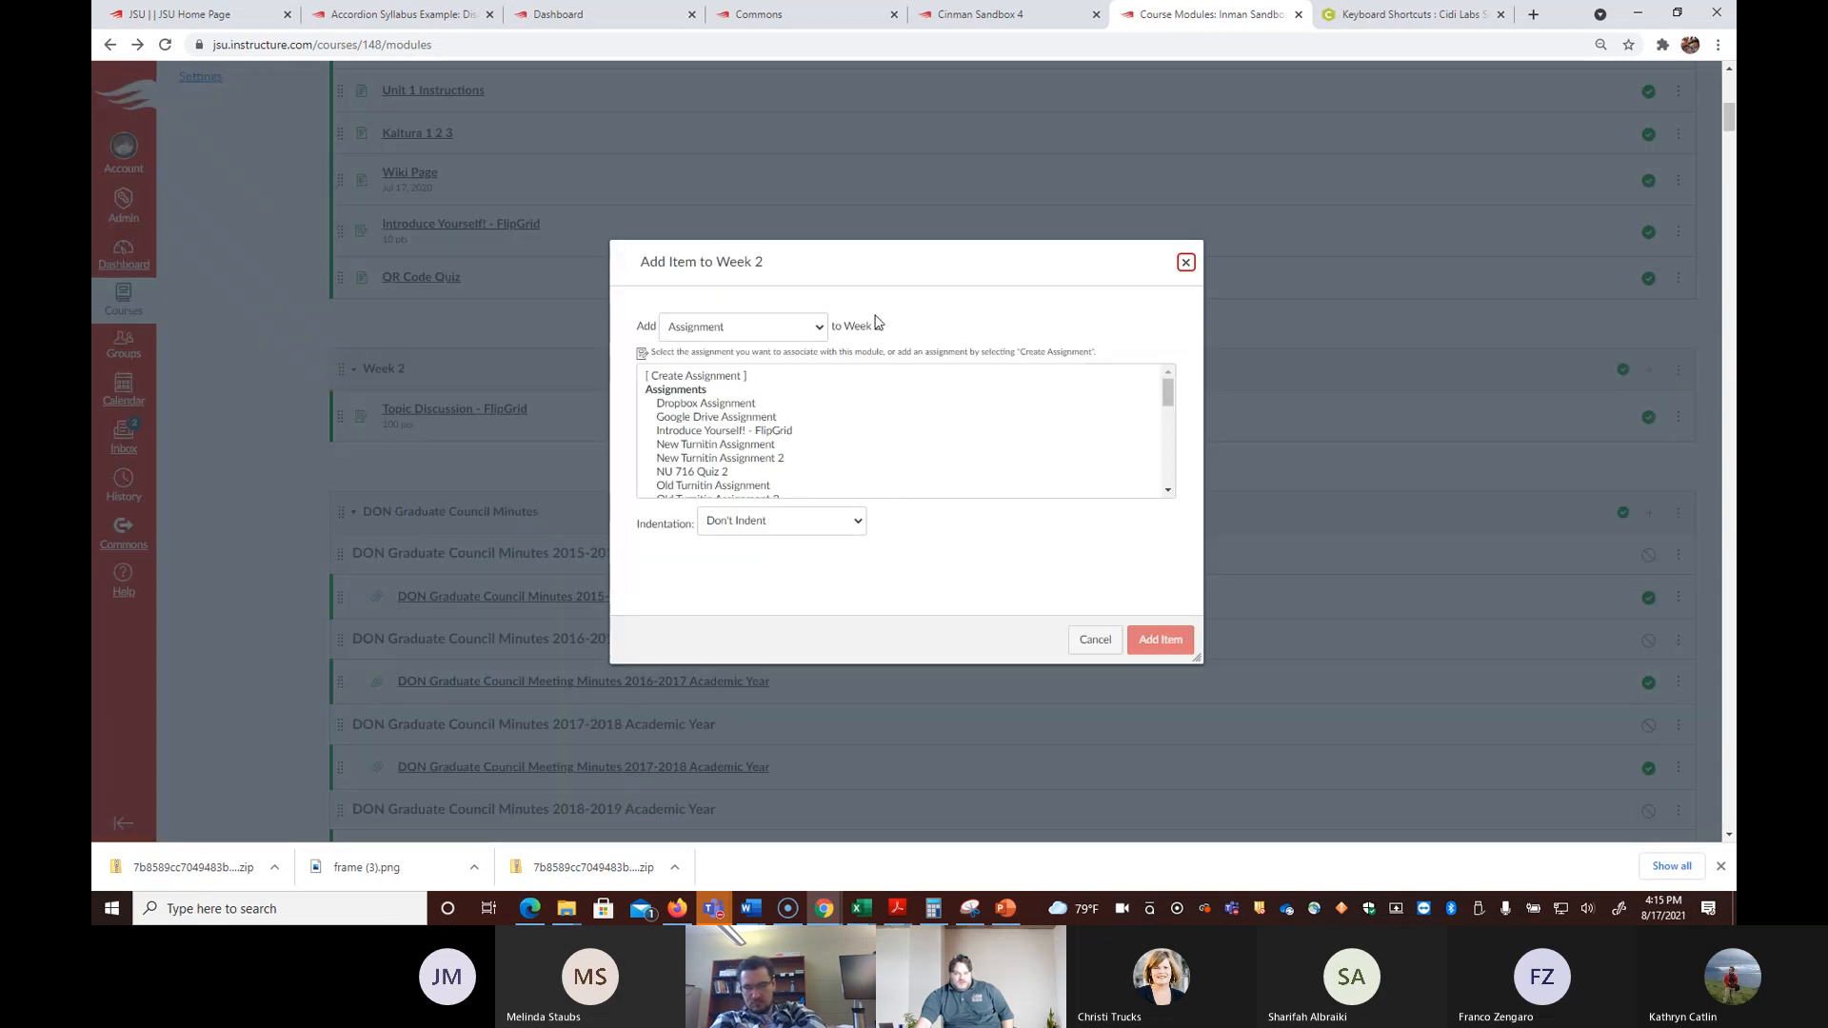
pyautogui.click(809, 327)
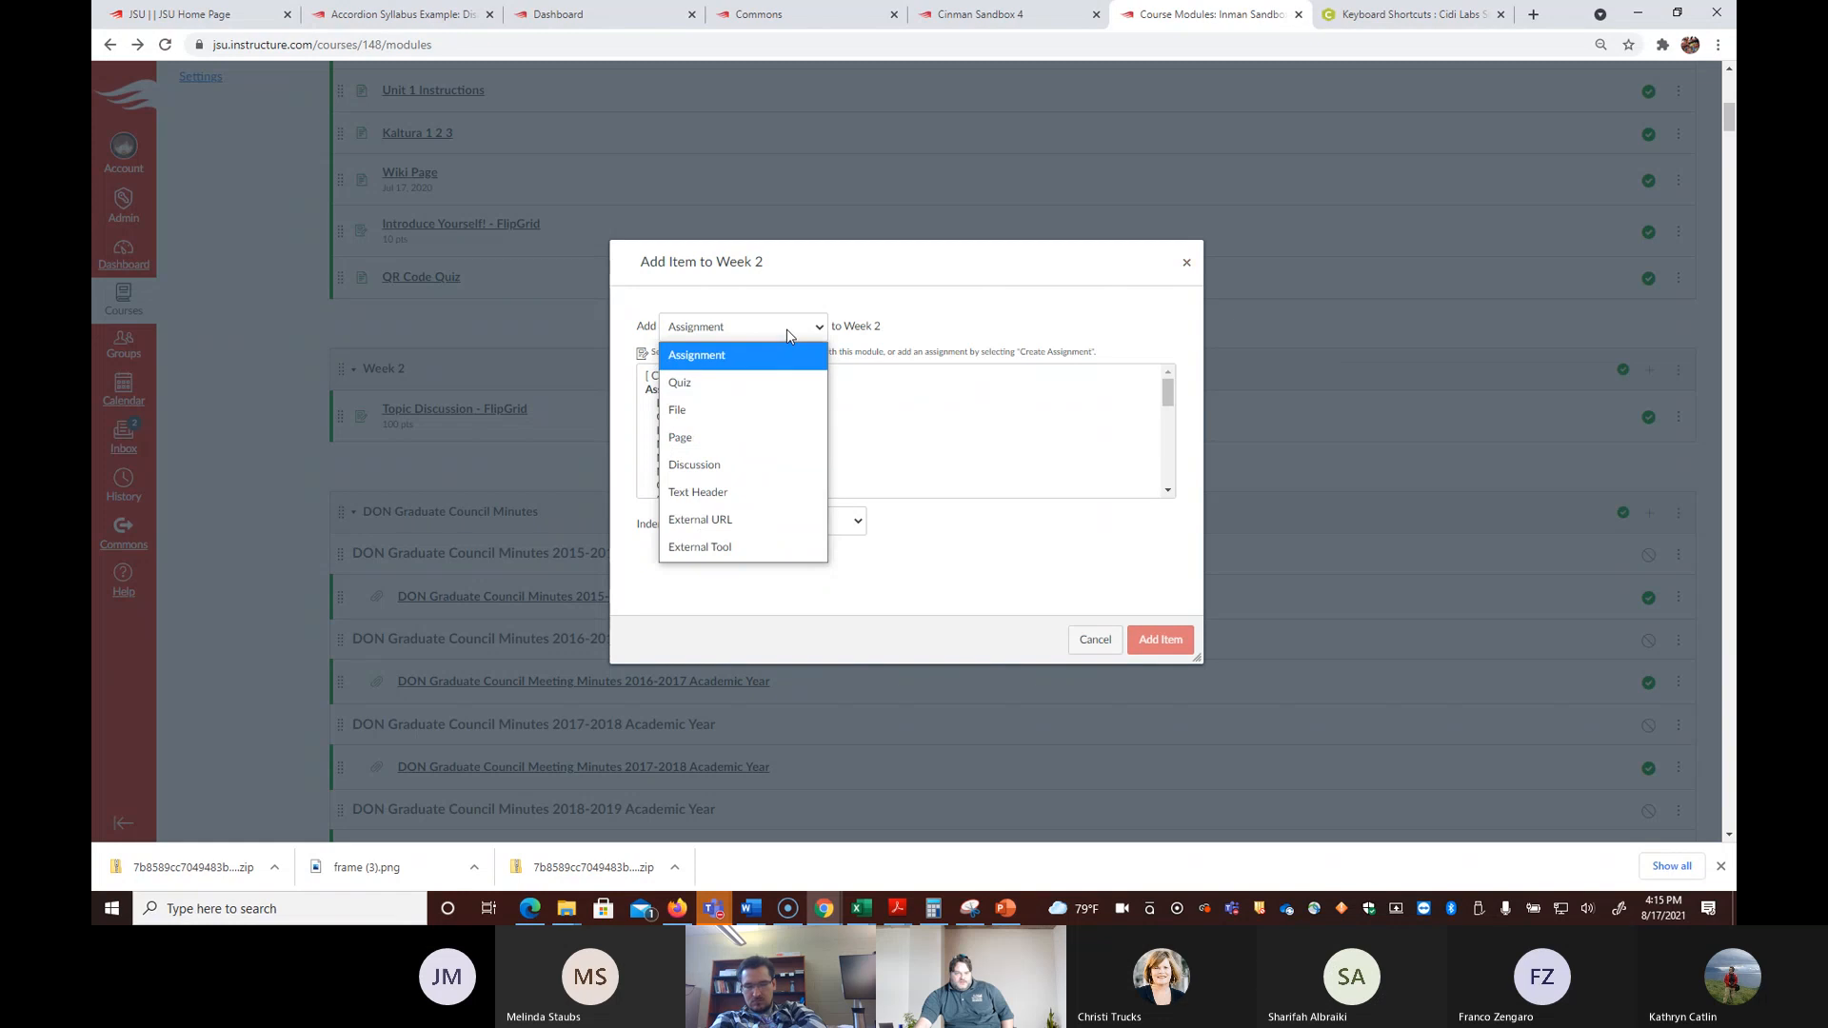
pyautogui.click(773, 435)
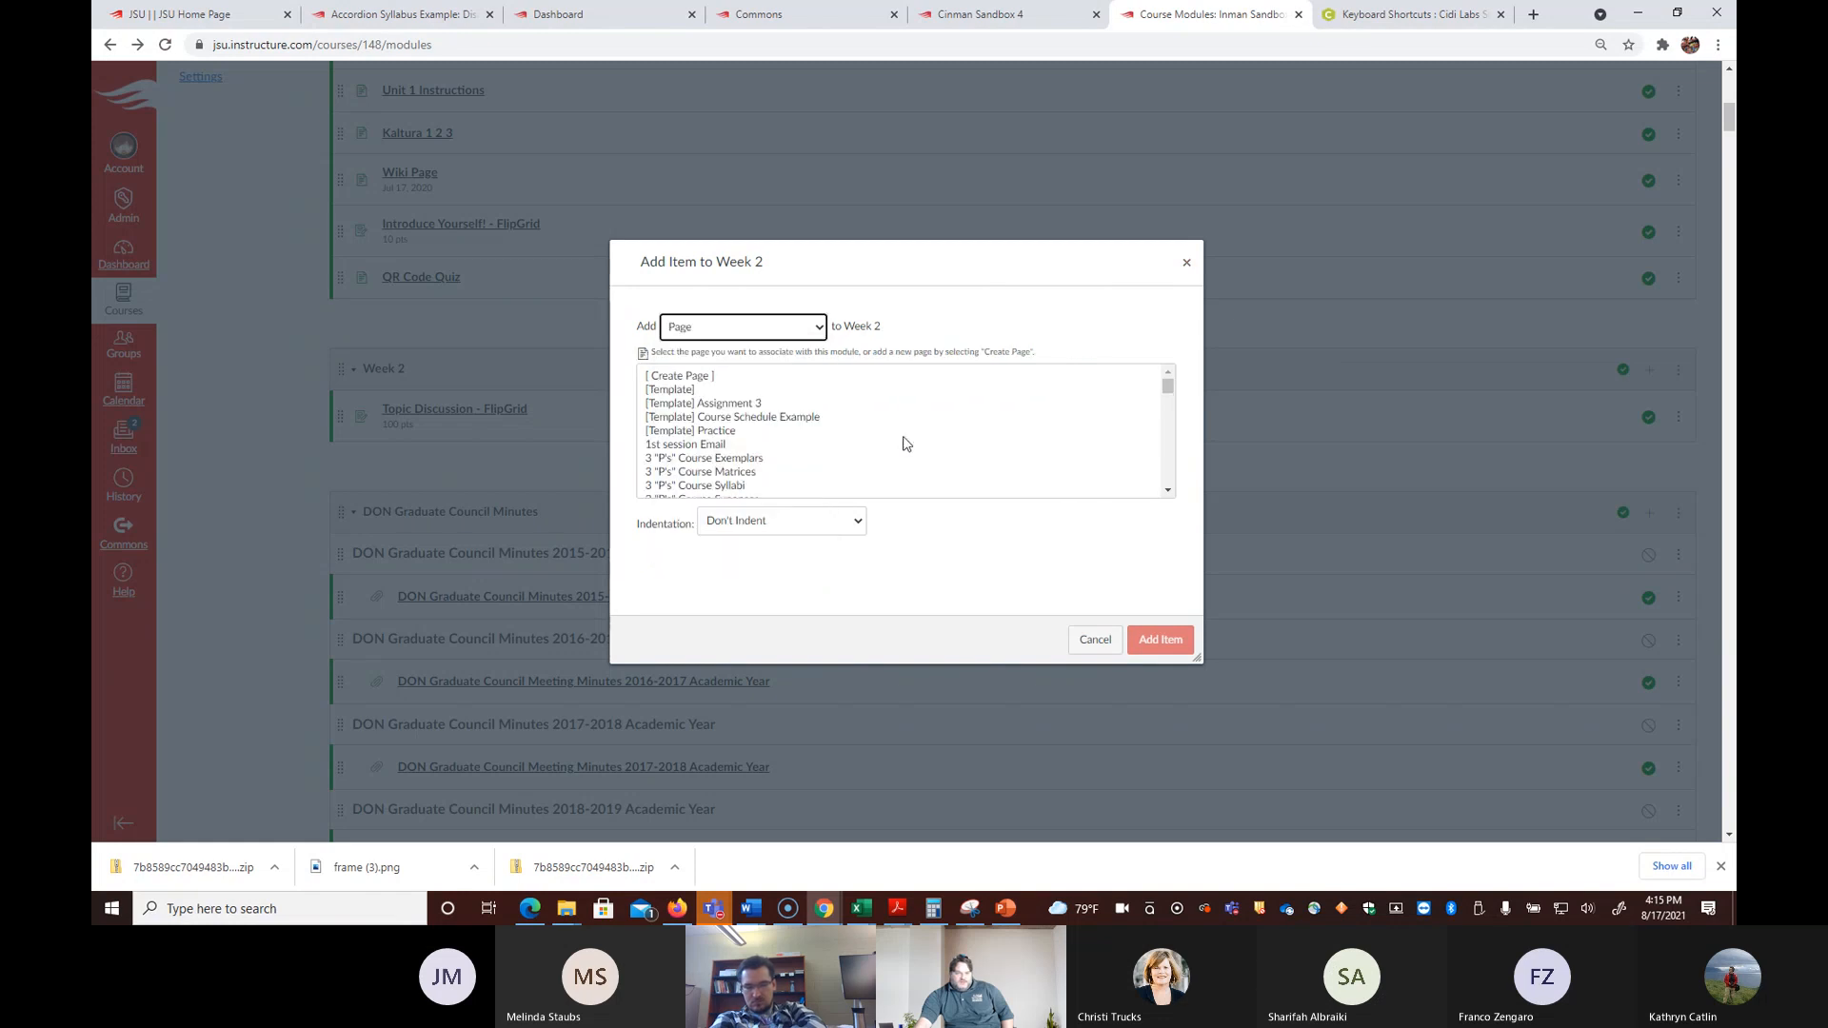
pyautogui.scroll(-8, 985, 426)
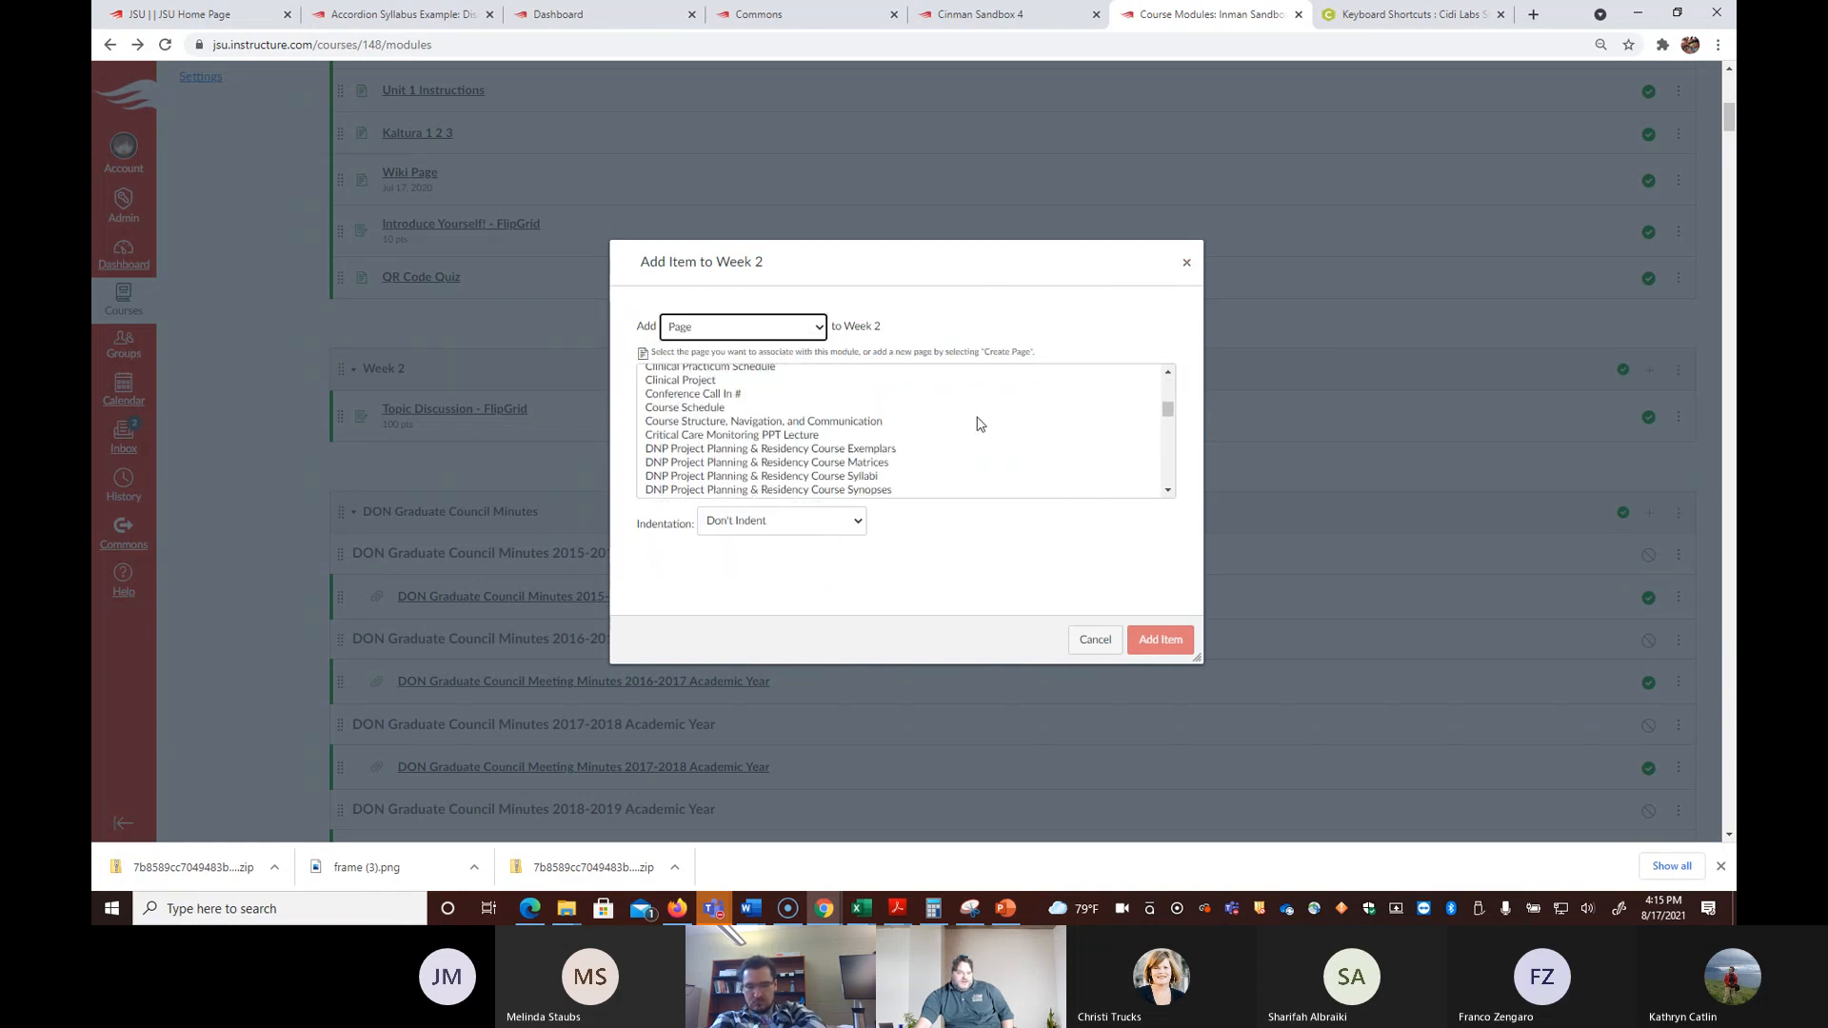
pyautogui.scroll(2, 981, 423)
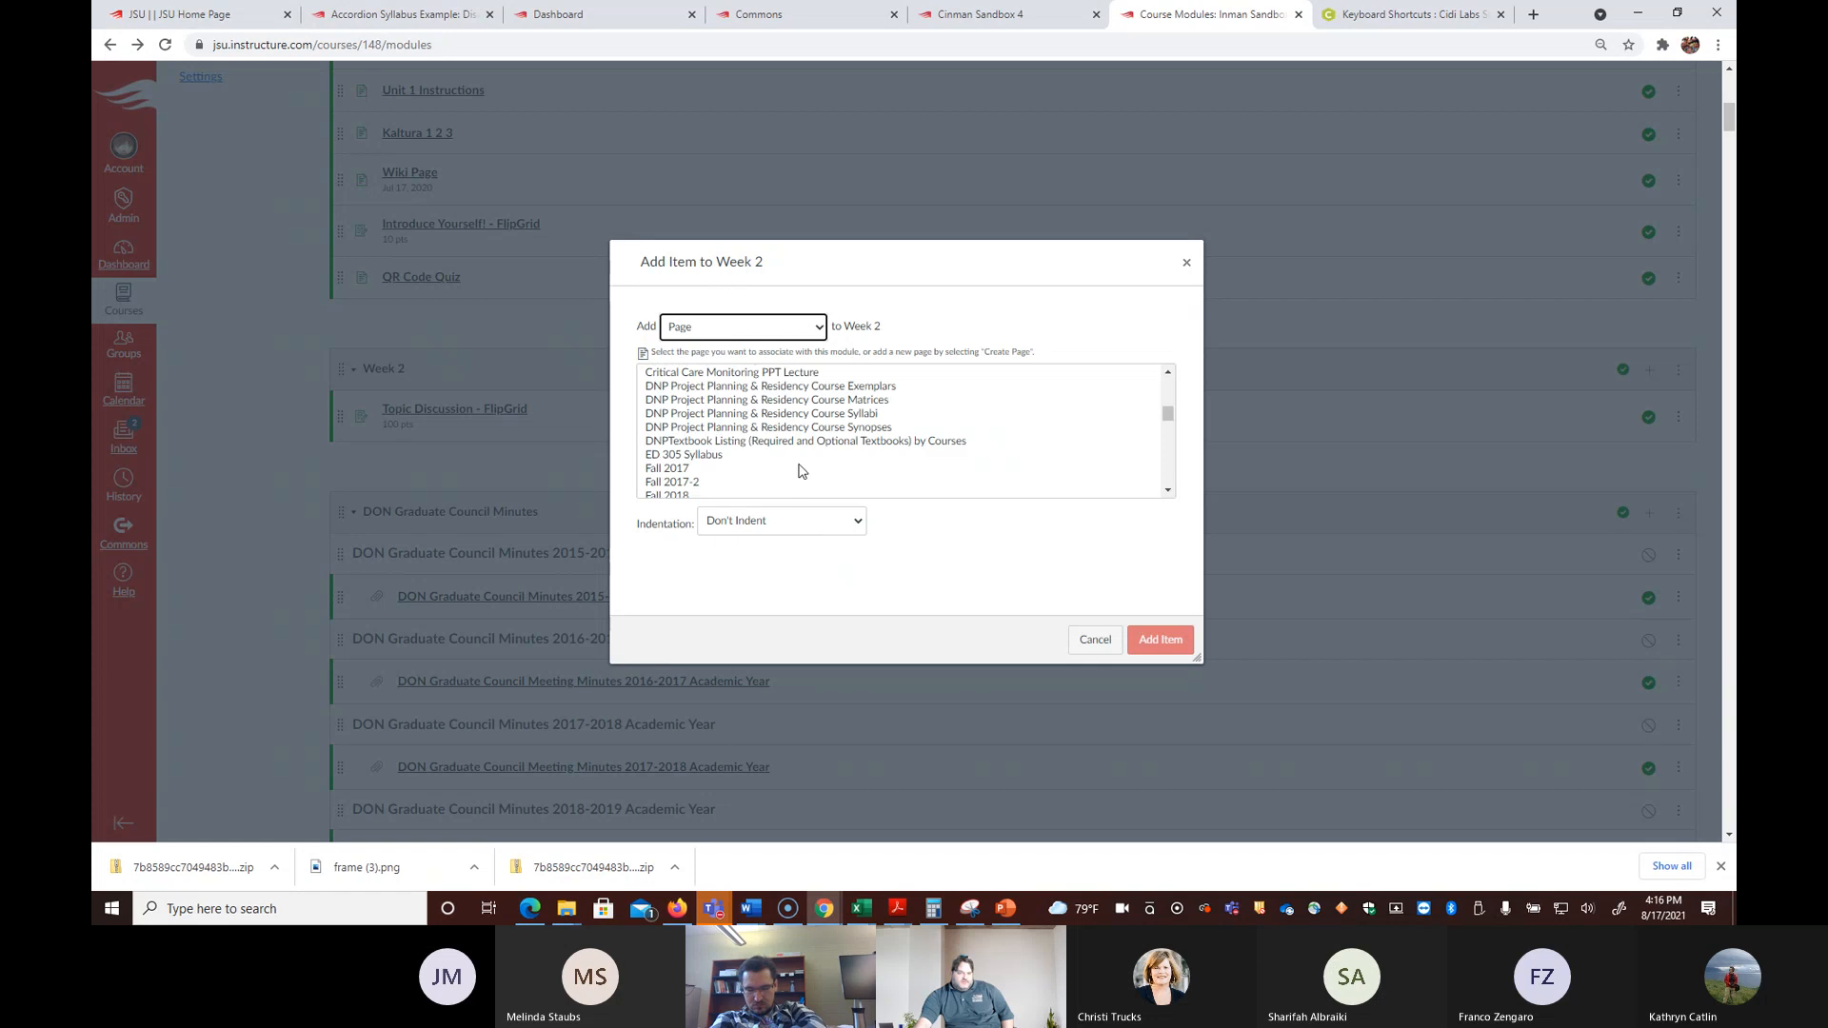
pyautogui.click(706, 446)
pyautogui.click(707, 455)
pyautogui.click(1155, 639)
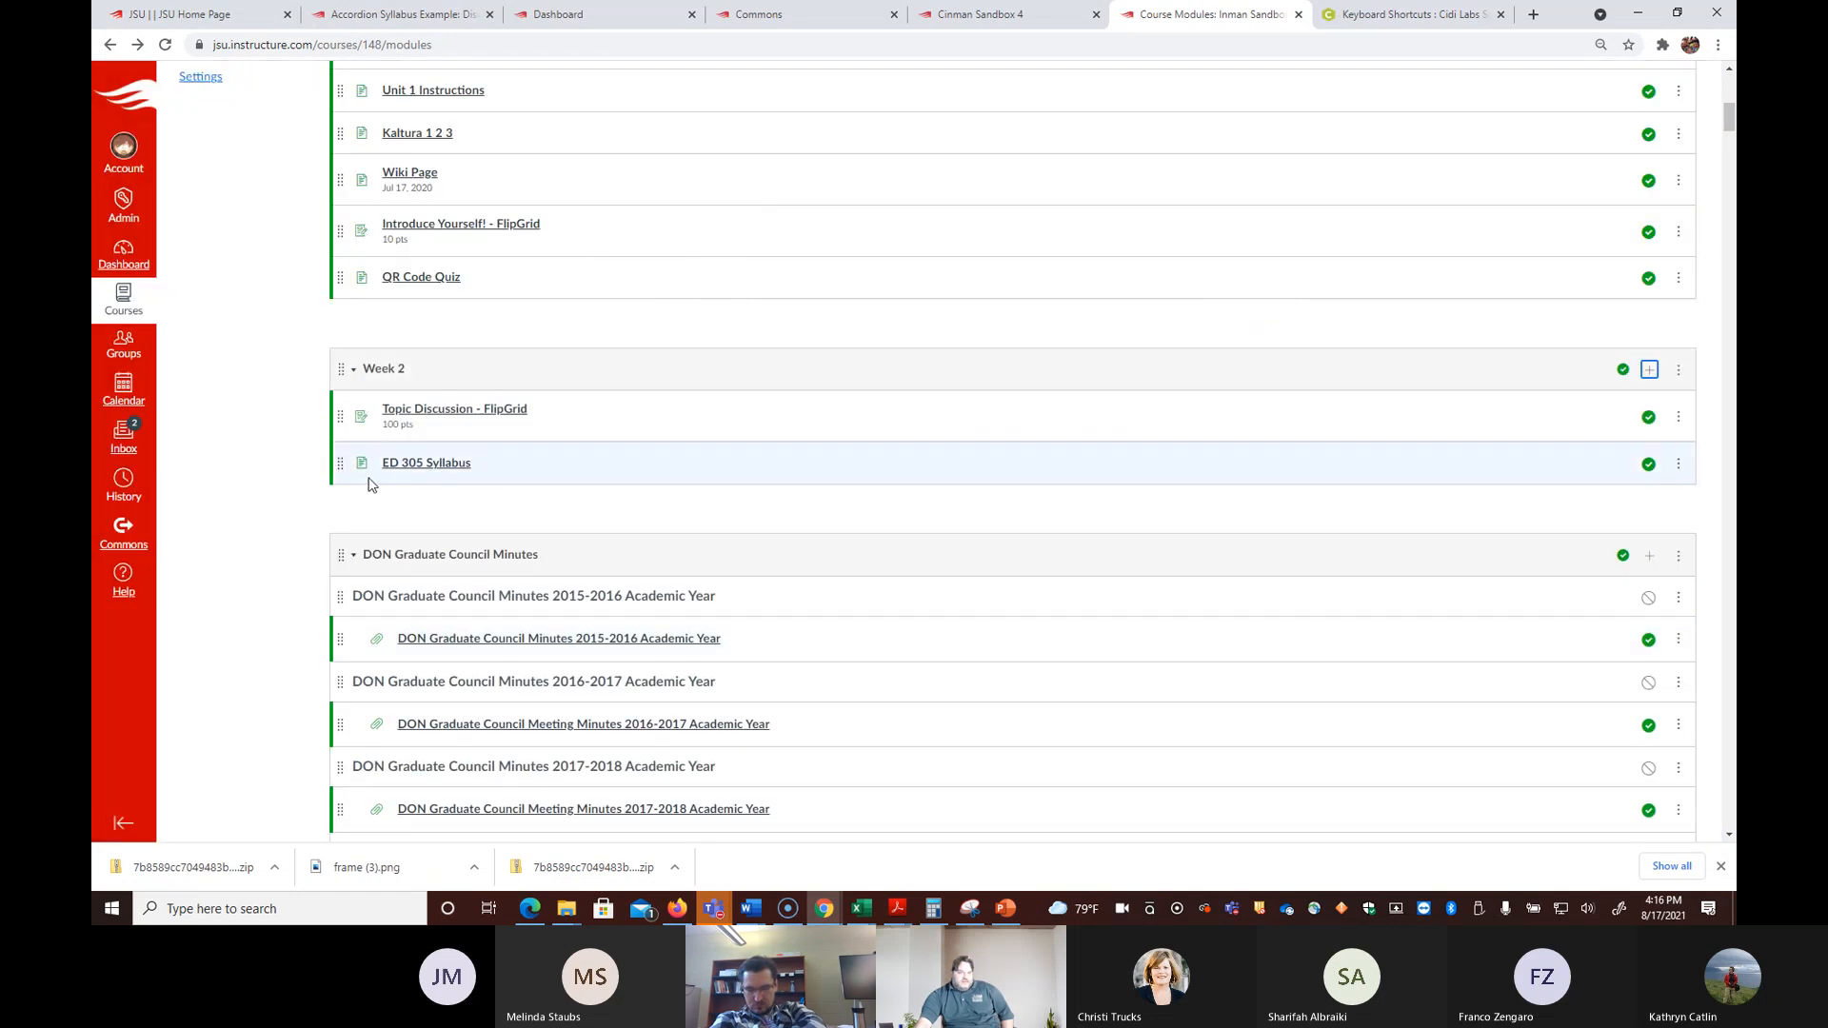
pyautogui.moveTo(339, 462); pyautogui.dragTo(343, 409)
# Step: Open the course's built-in Syllabus page and look through its Course Summary
pyautogui.scroll(5, 1203, 499)
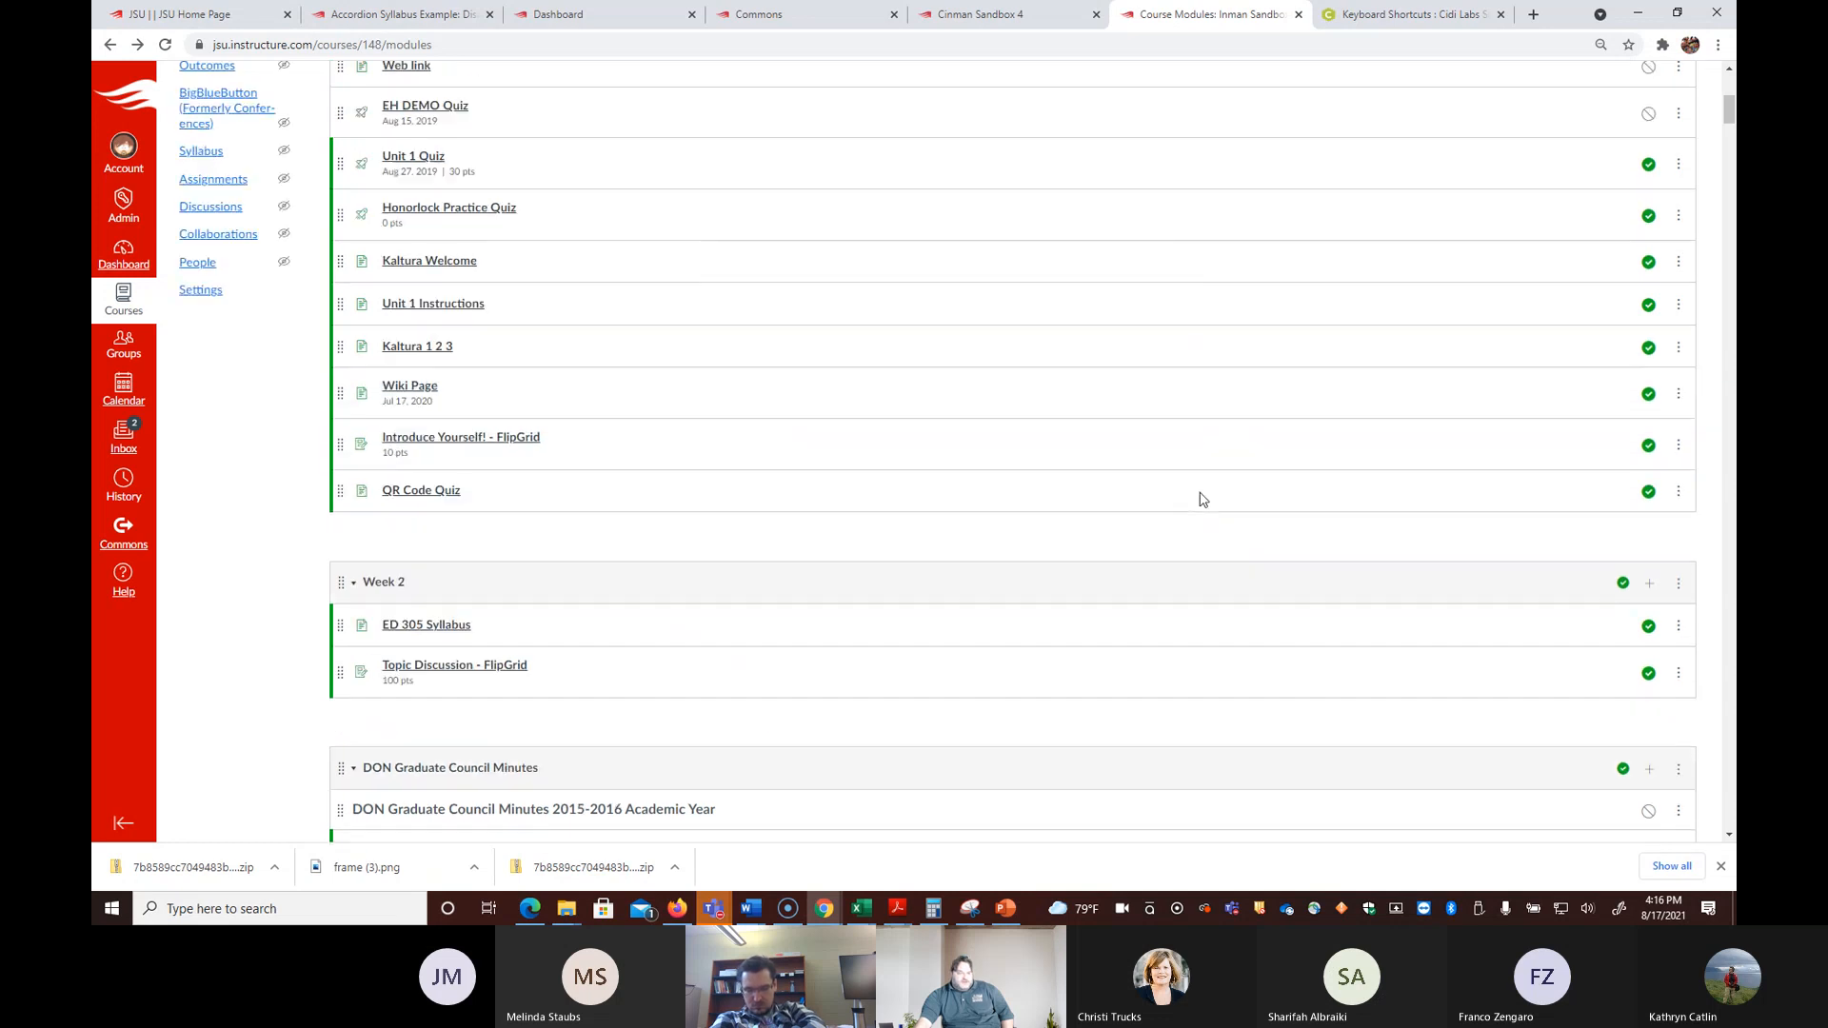
pyautogui.scroll(2, 1223, 509)
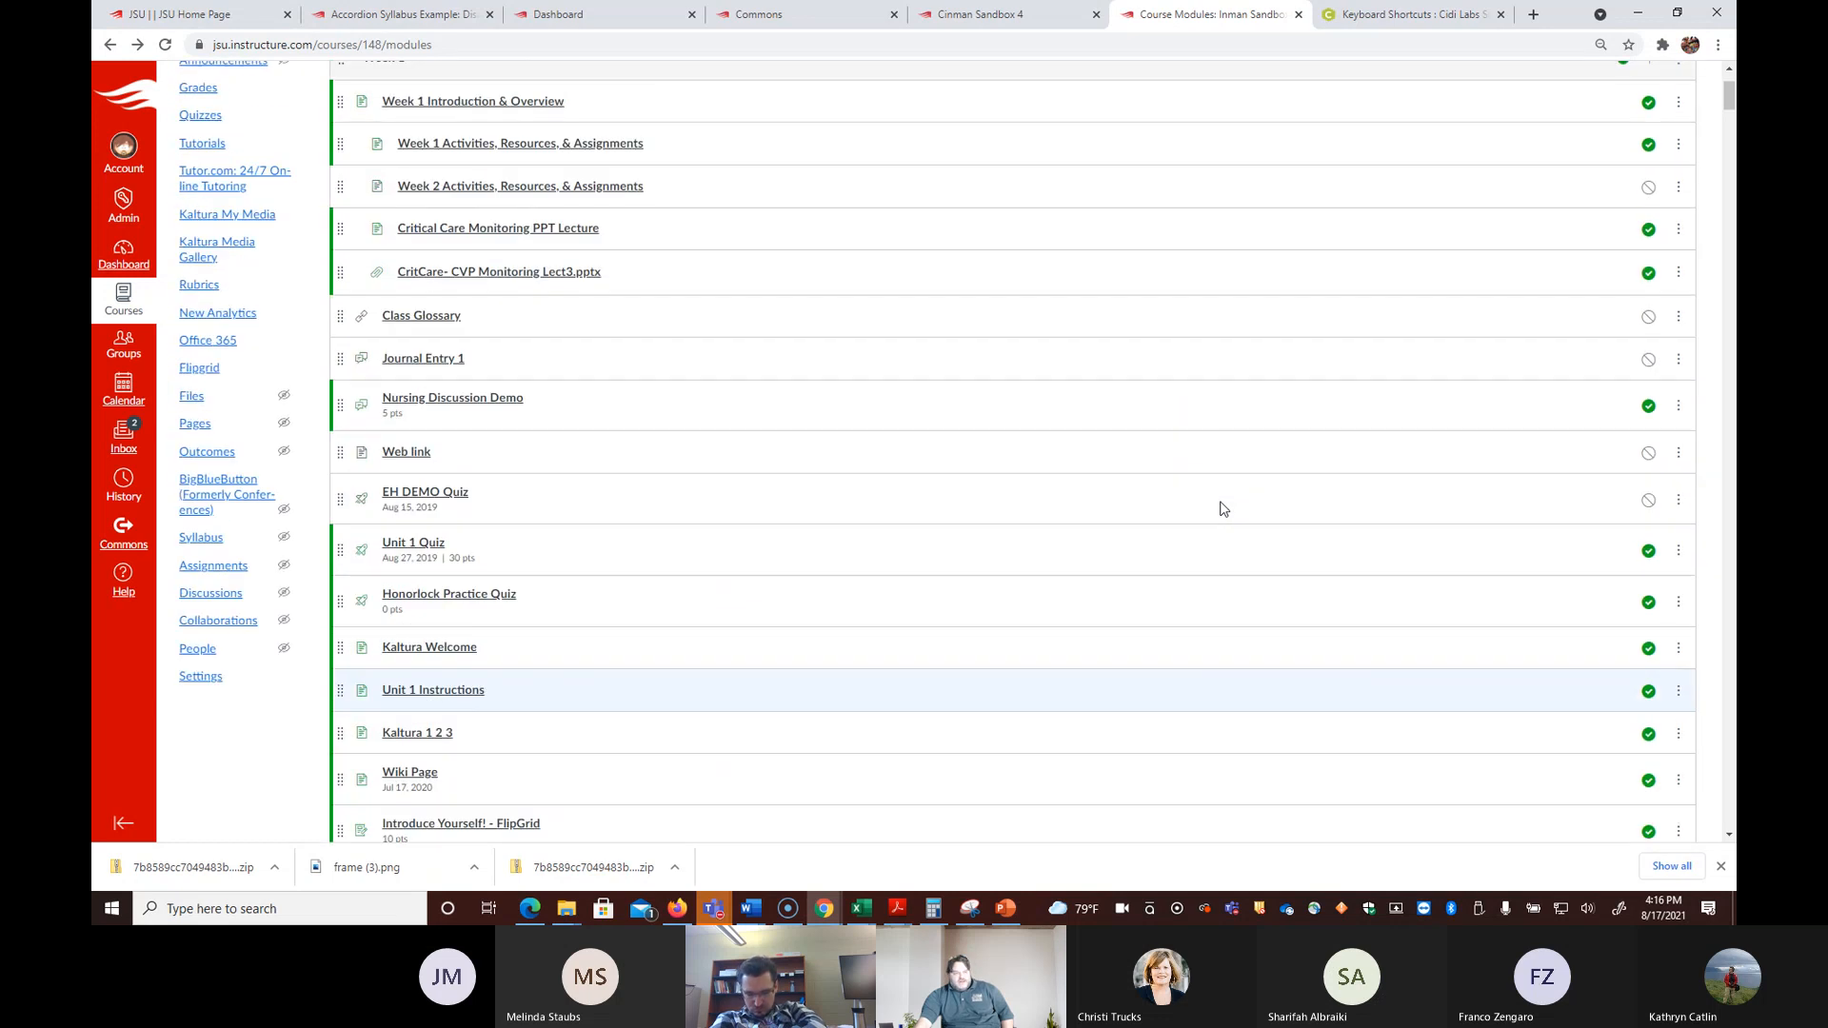
pyautogui.click(209, 539)
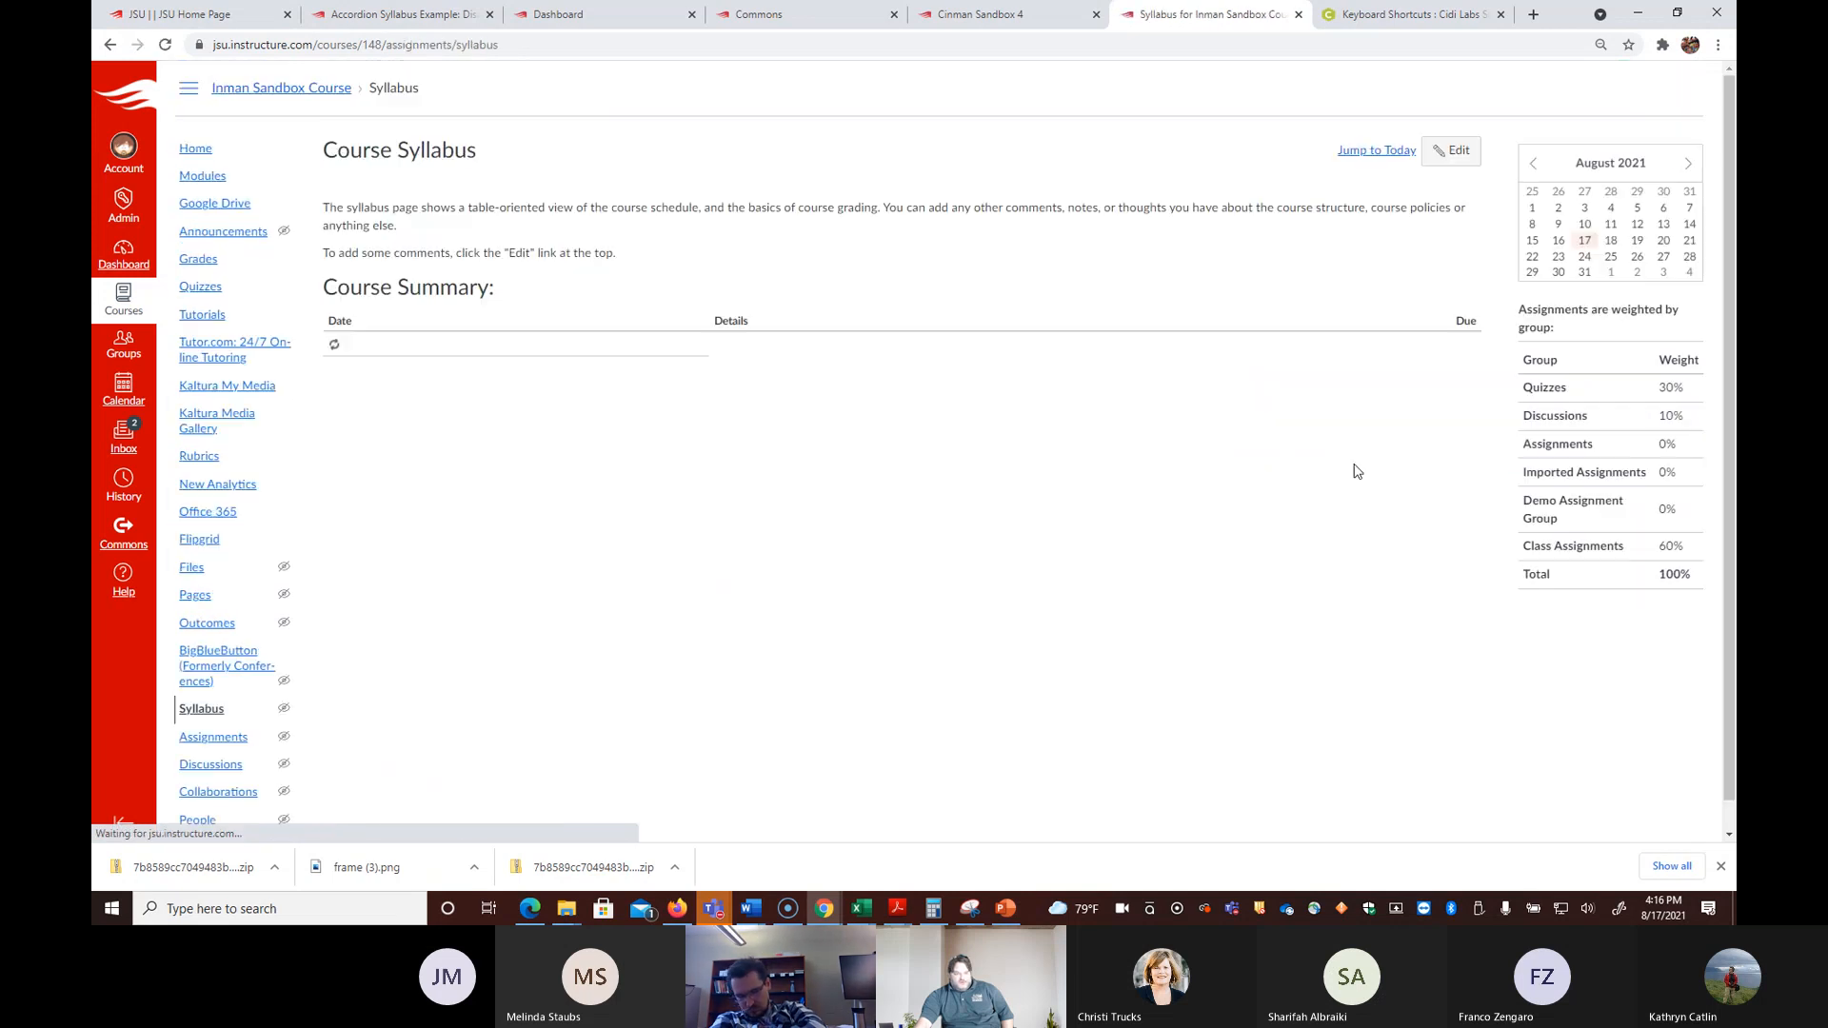
pyautogui.scroll(-2, 1368, 378)
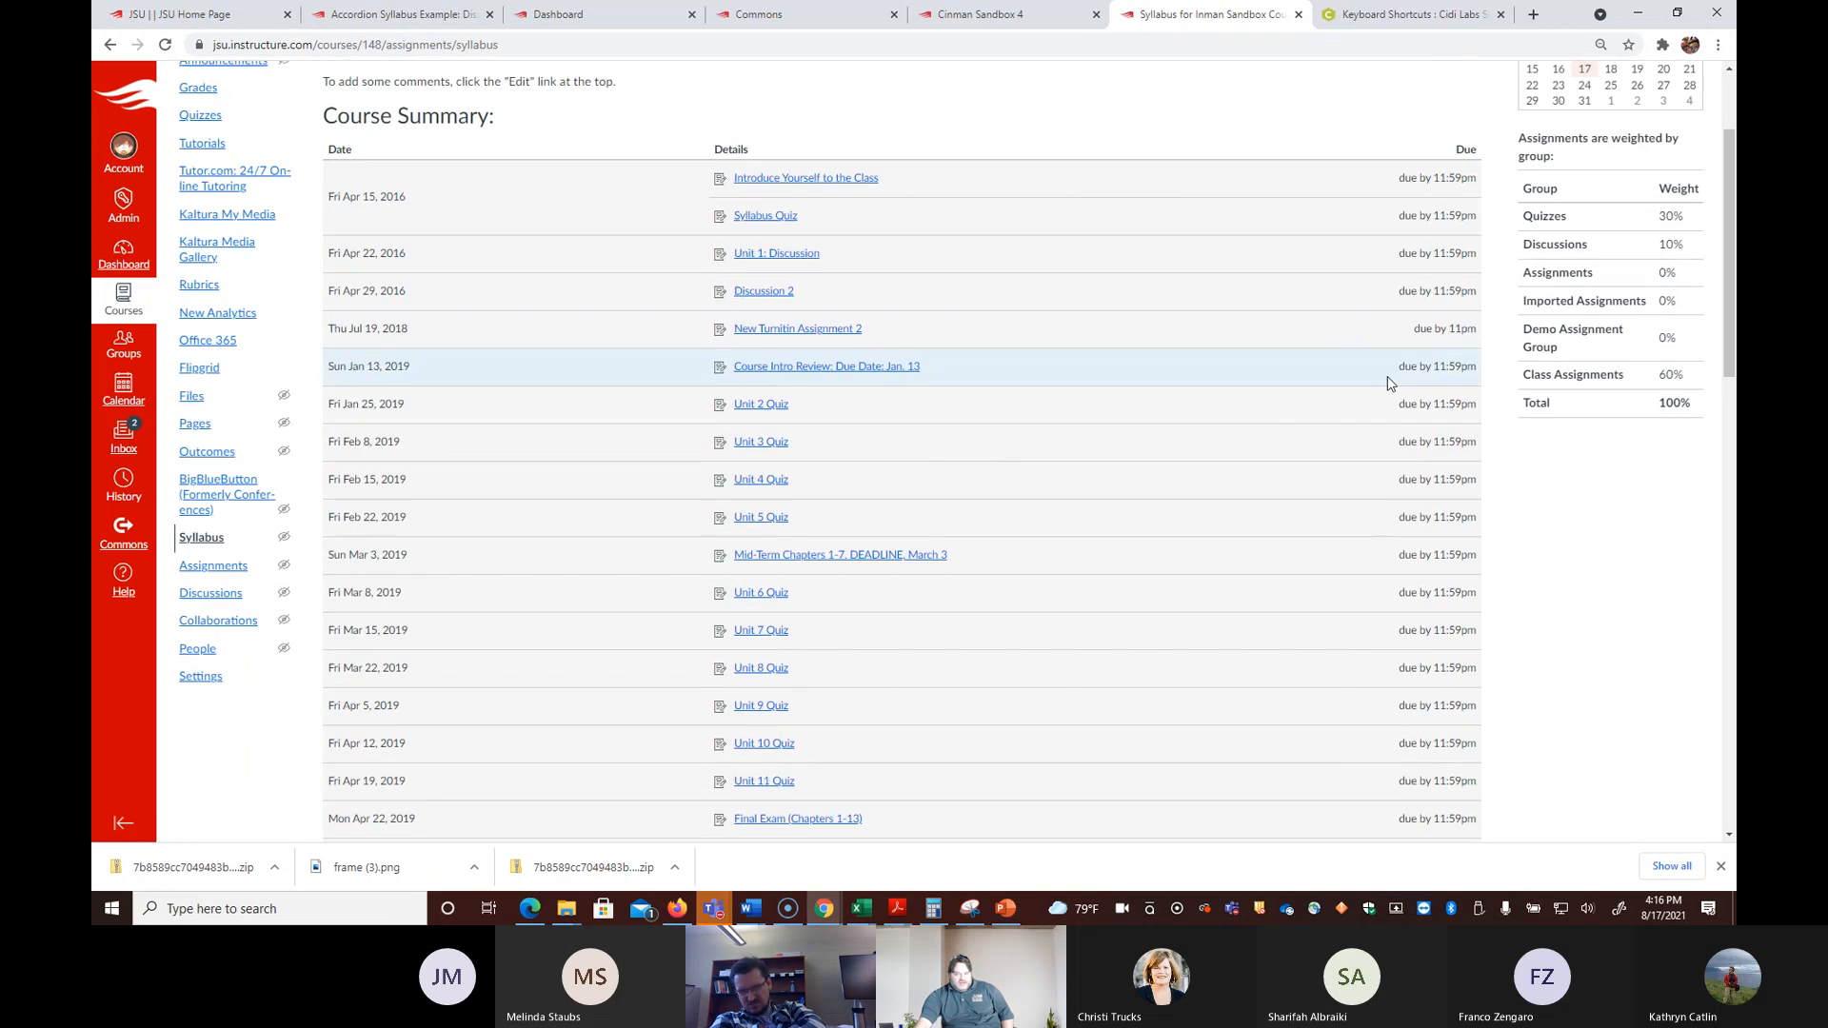
pyautogui.scroll(3, 531, 334)
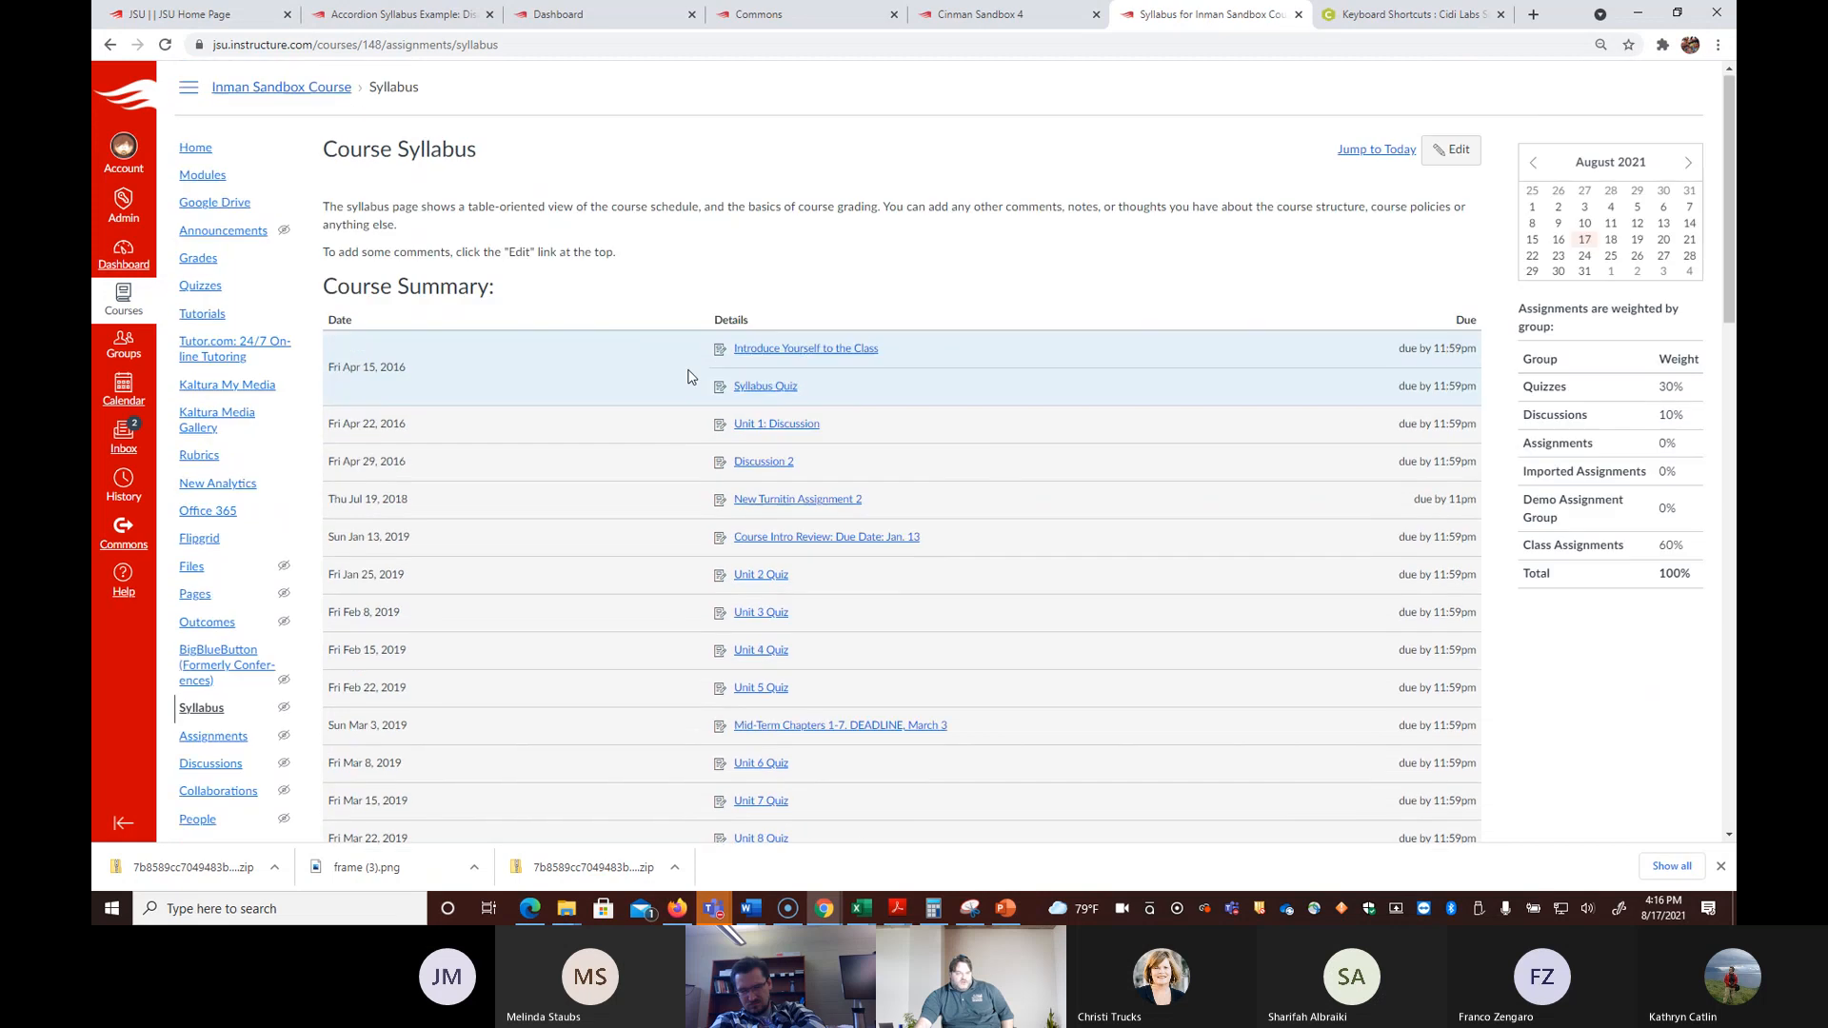
pyautogui.scroll(-1, 705, 329)
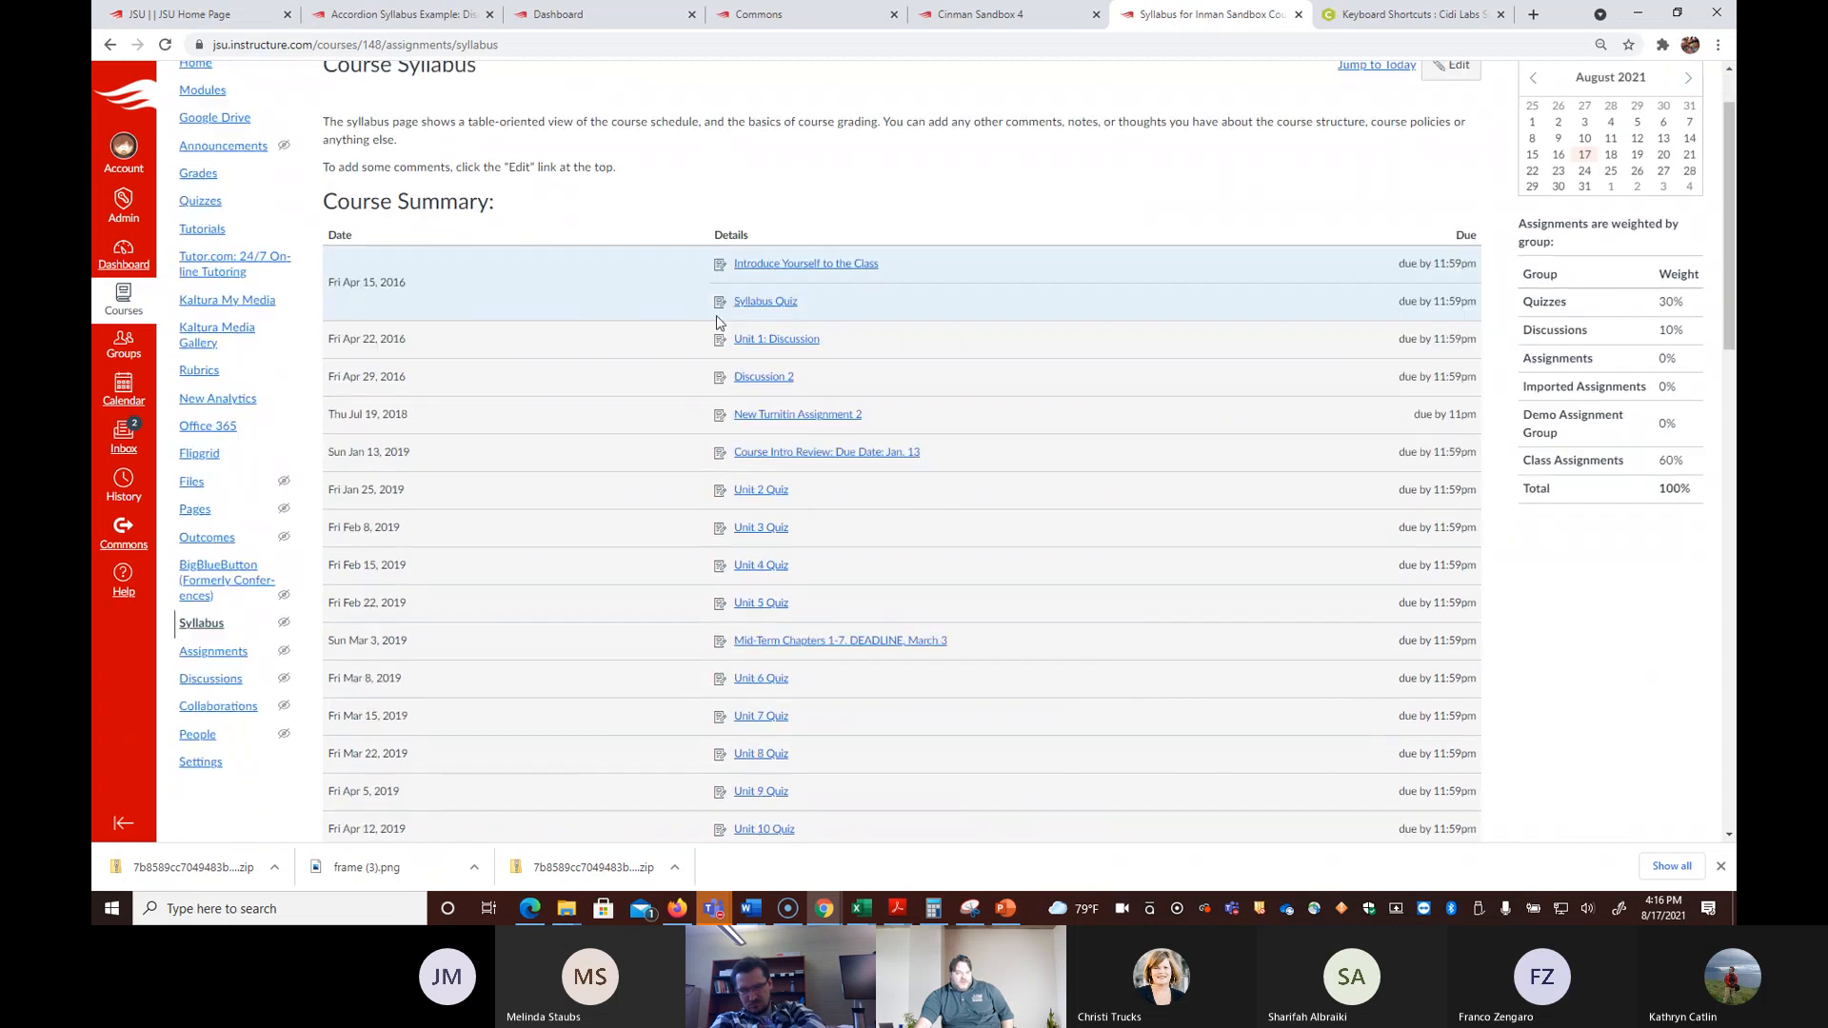
# Step: Open the course's navigation settings and find the Syllabus entry among the items hidden from students
pyautogui.click(198, 762)
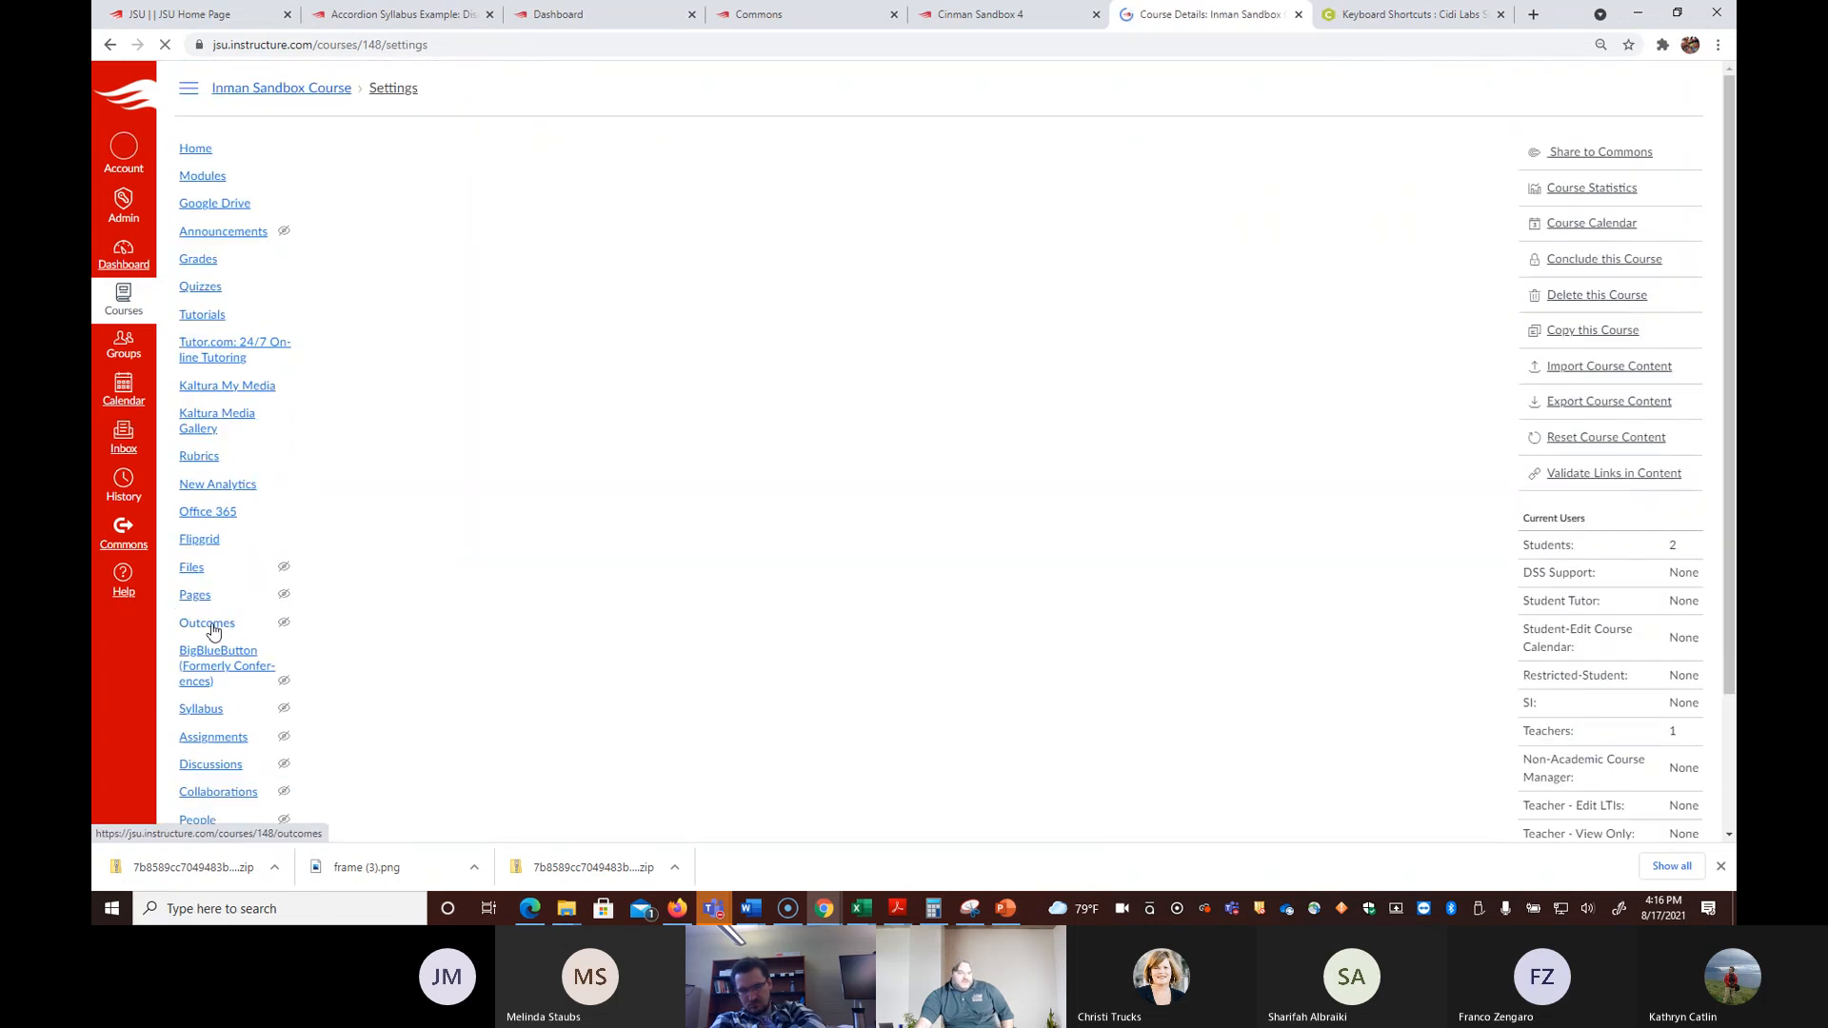
pyautogui.click(547, 152)
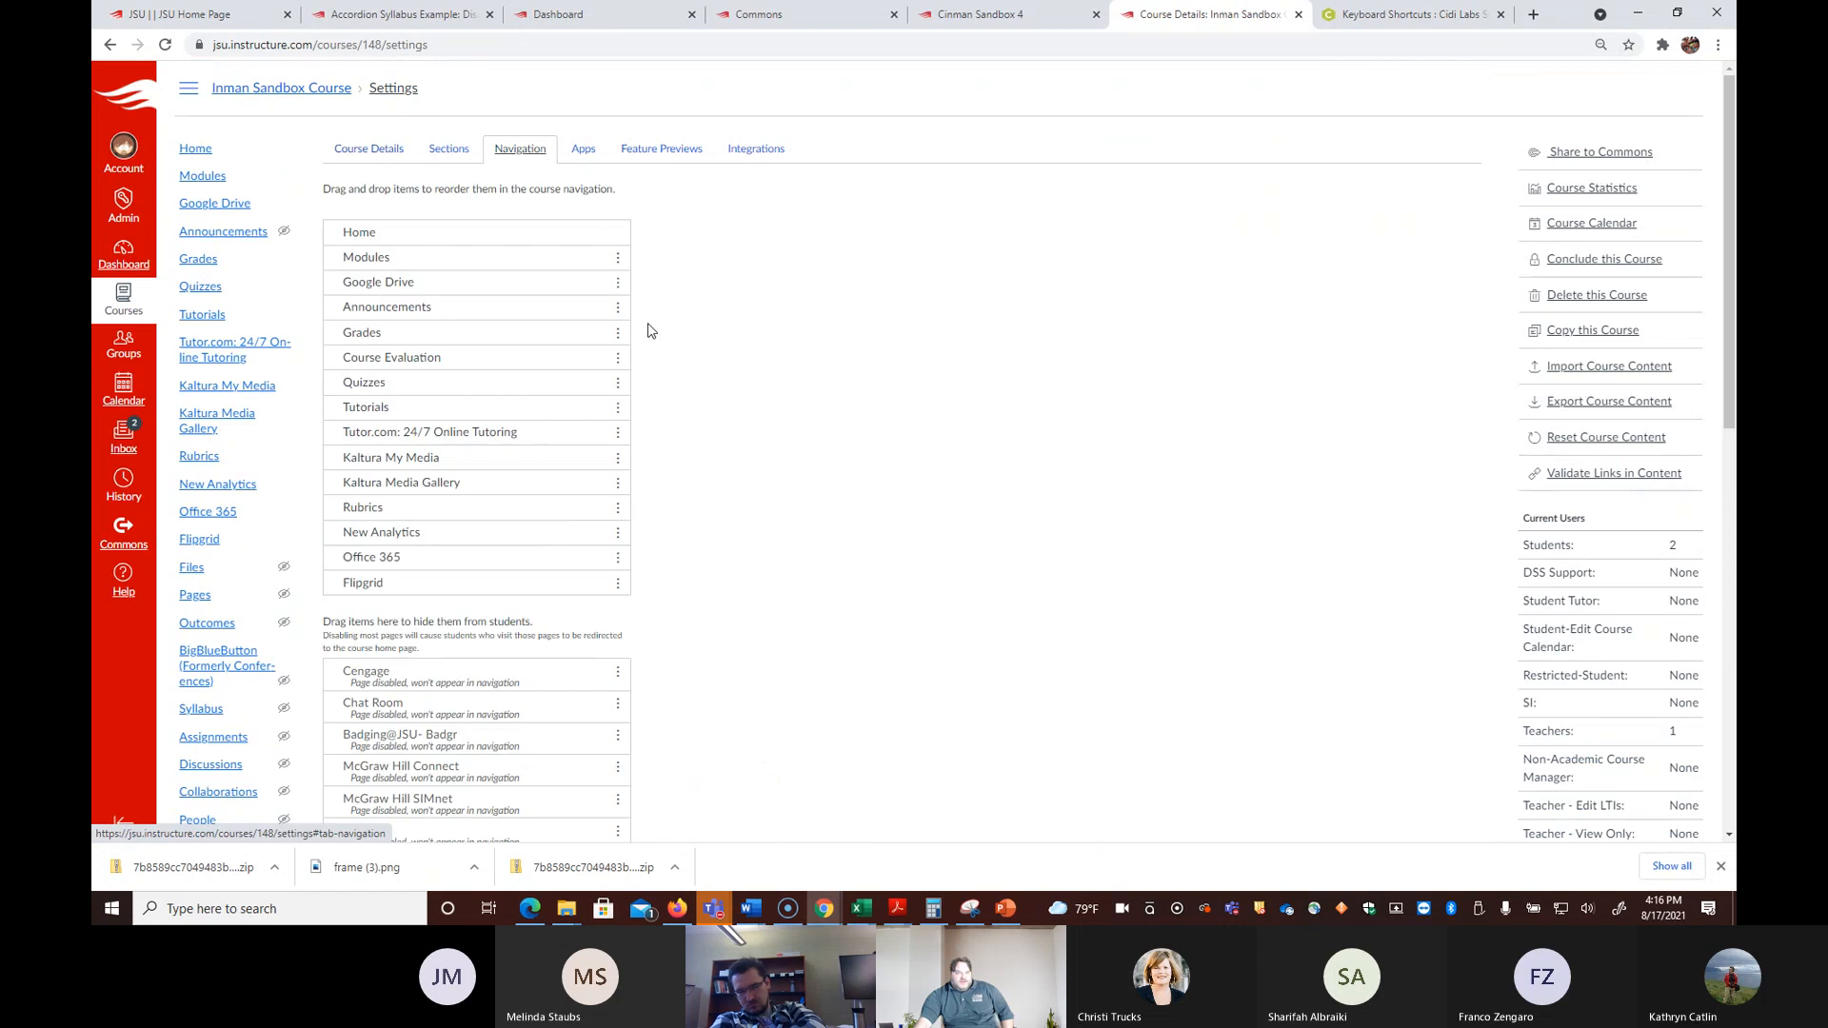
pyautogui.scroll(-4, 639, 338)
pyautogui.scroll(-4, 638, 340)
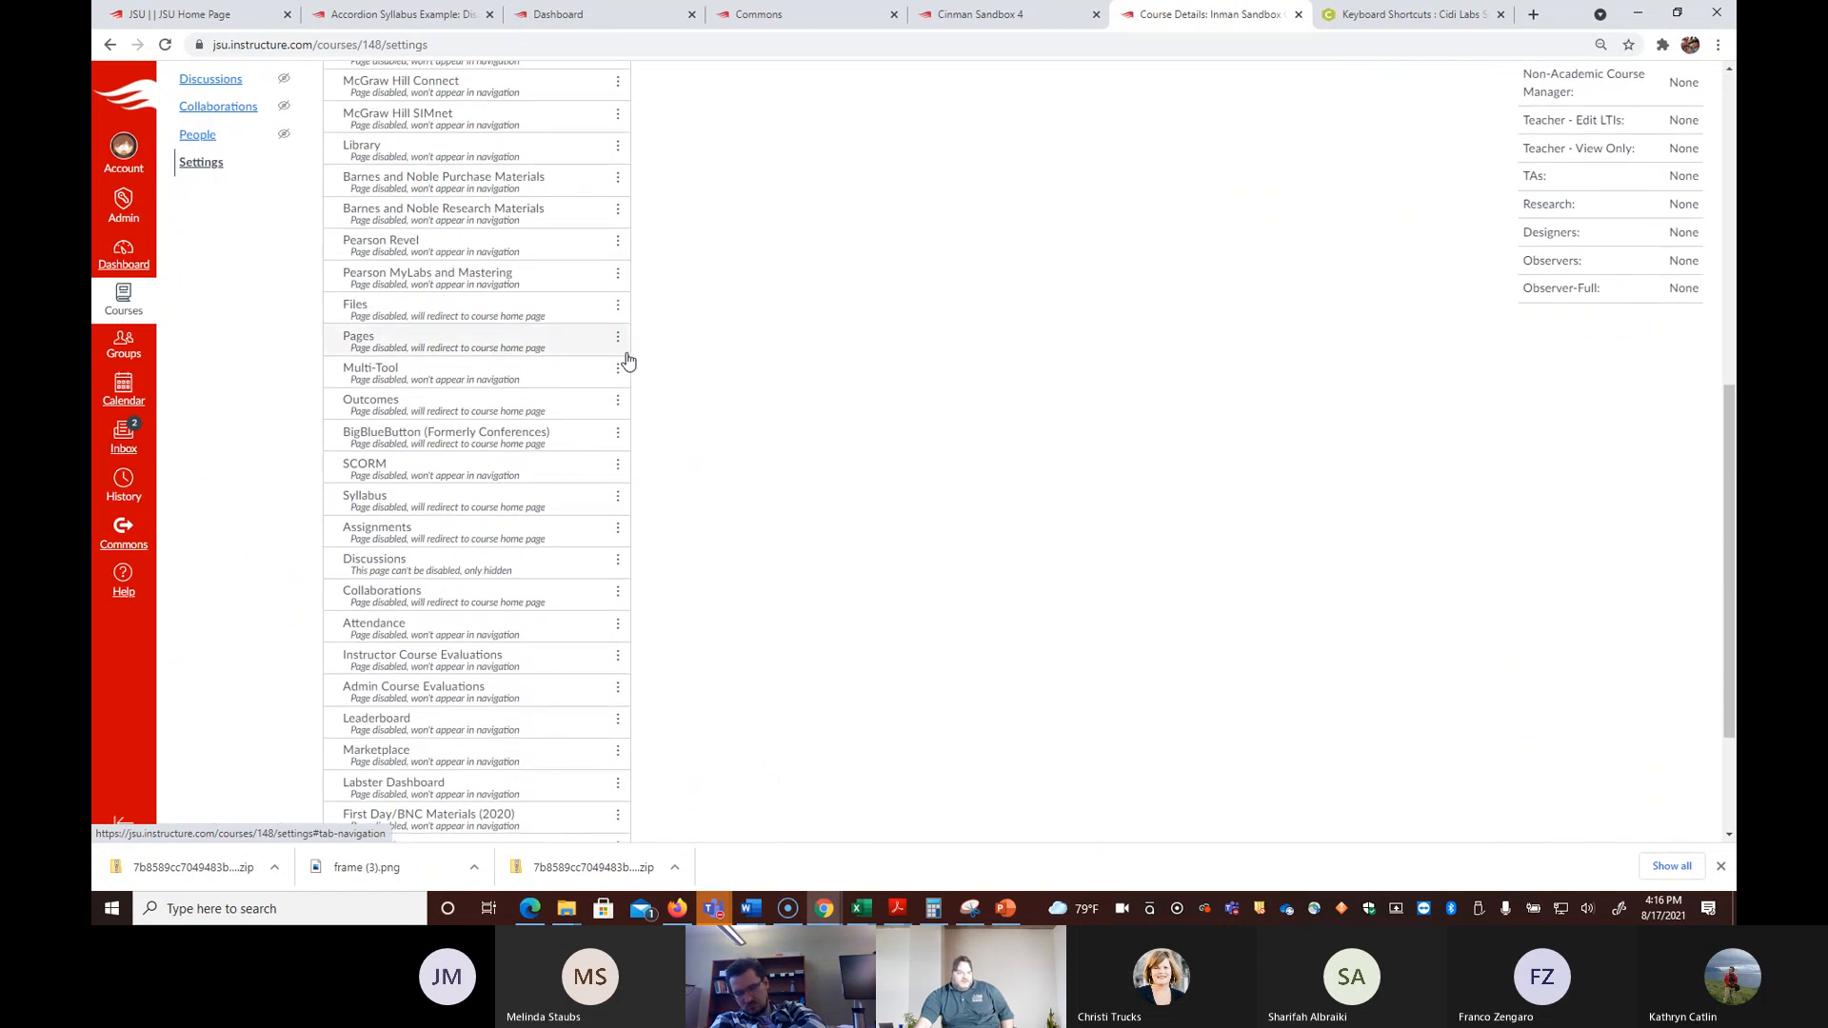
pyautogui.scroll(-2, 621, 369)
pyautogui.scroll(5, 621, 370)
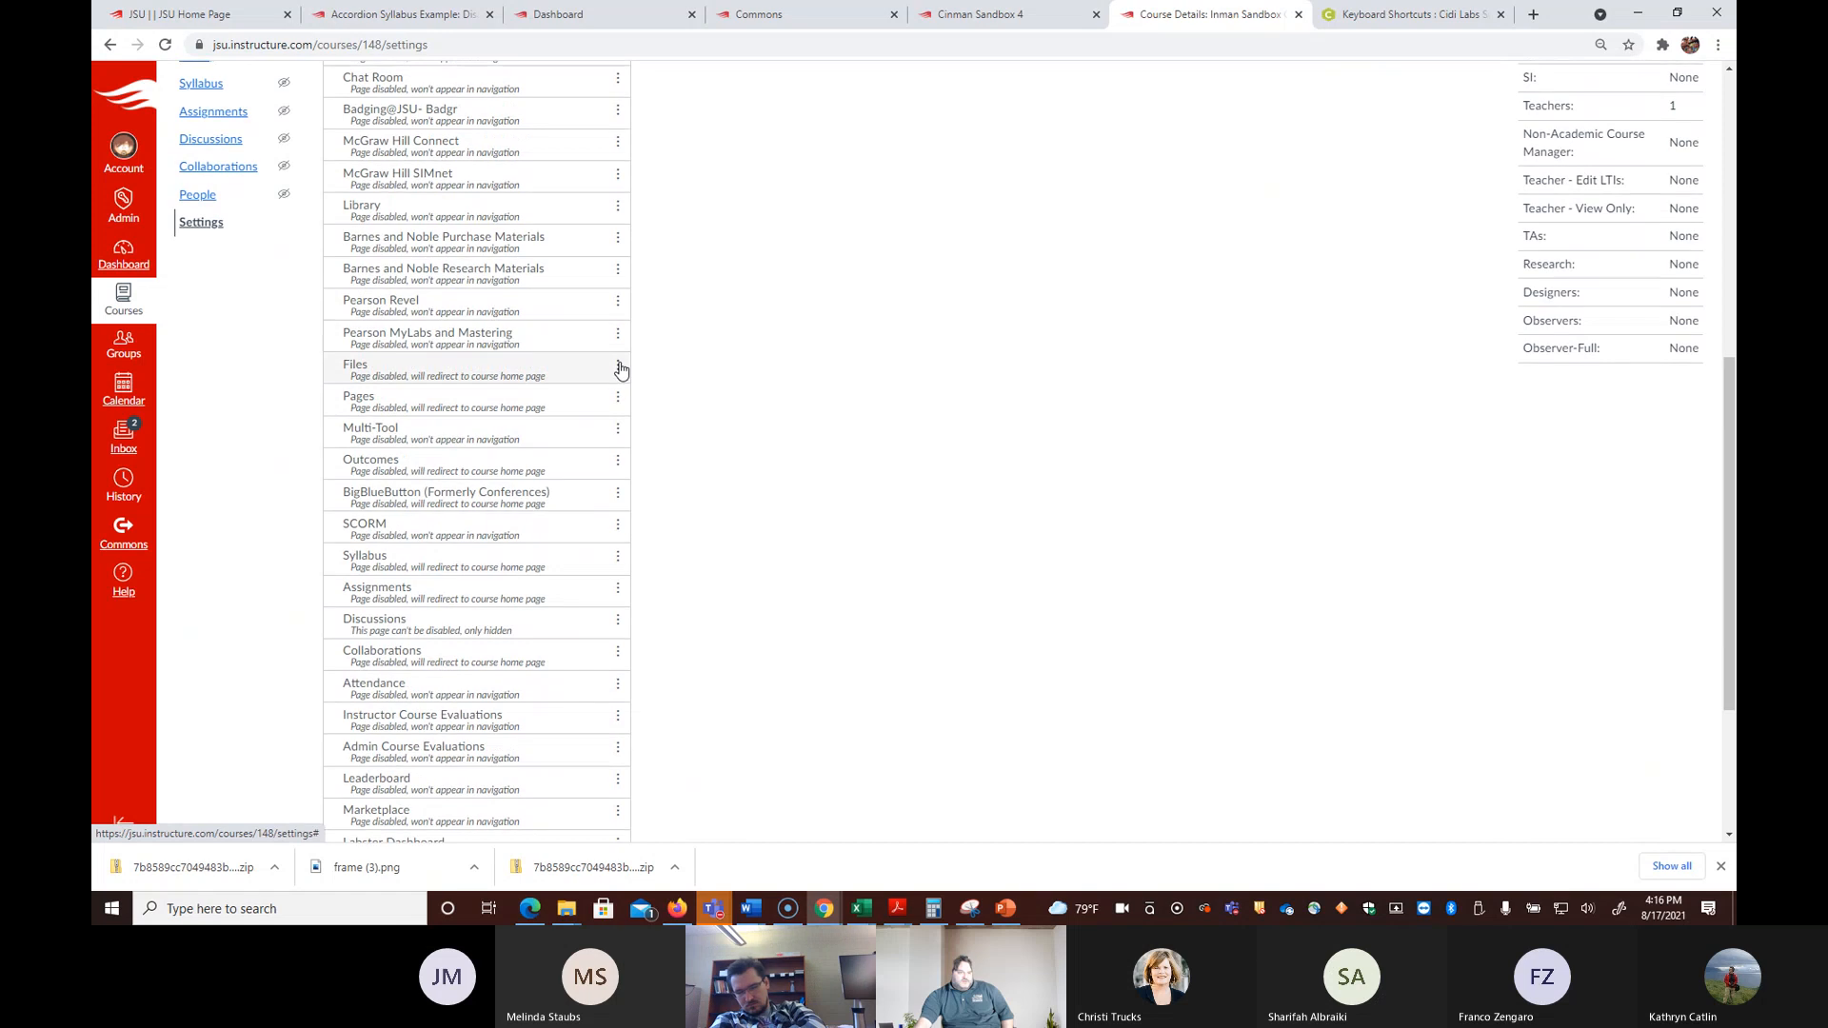
pyautogui.scroll(1, 621, 370)
pyautogui.scroll(-3, 621, 370)
pyautogui.scroll(-1, 621, 369)
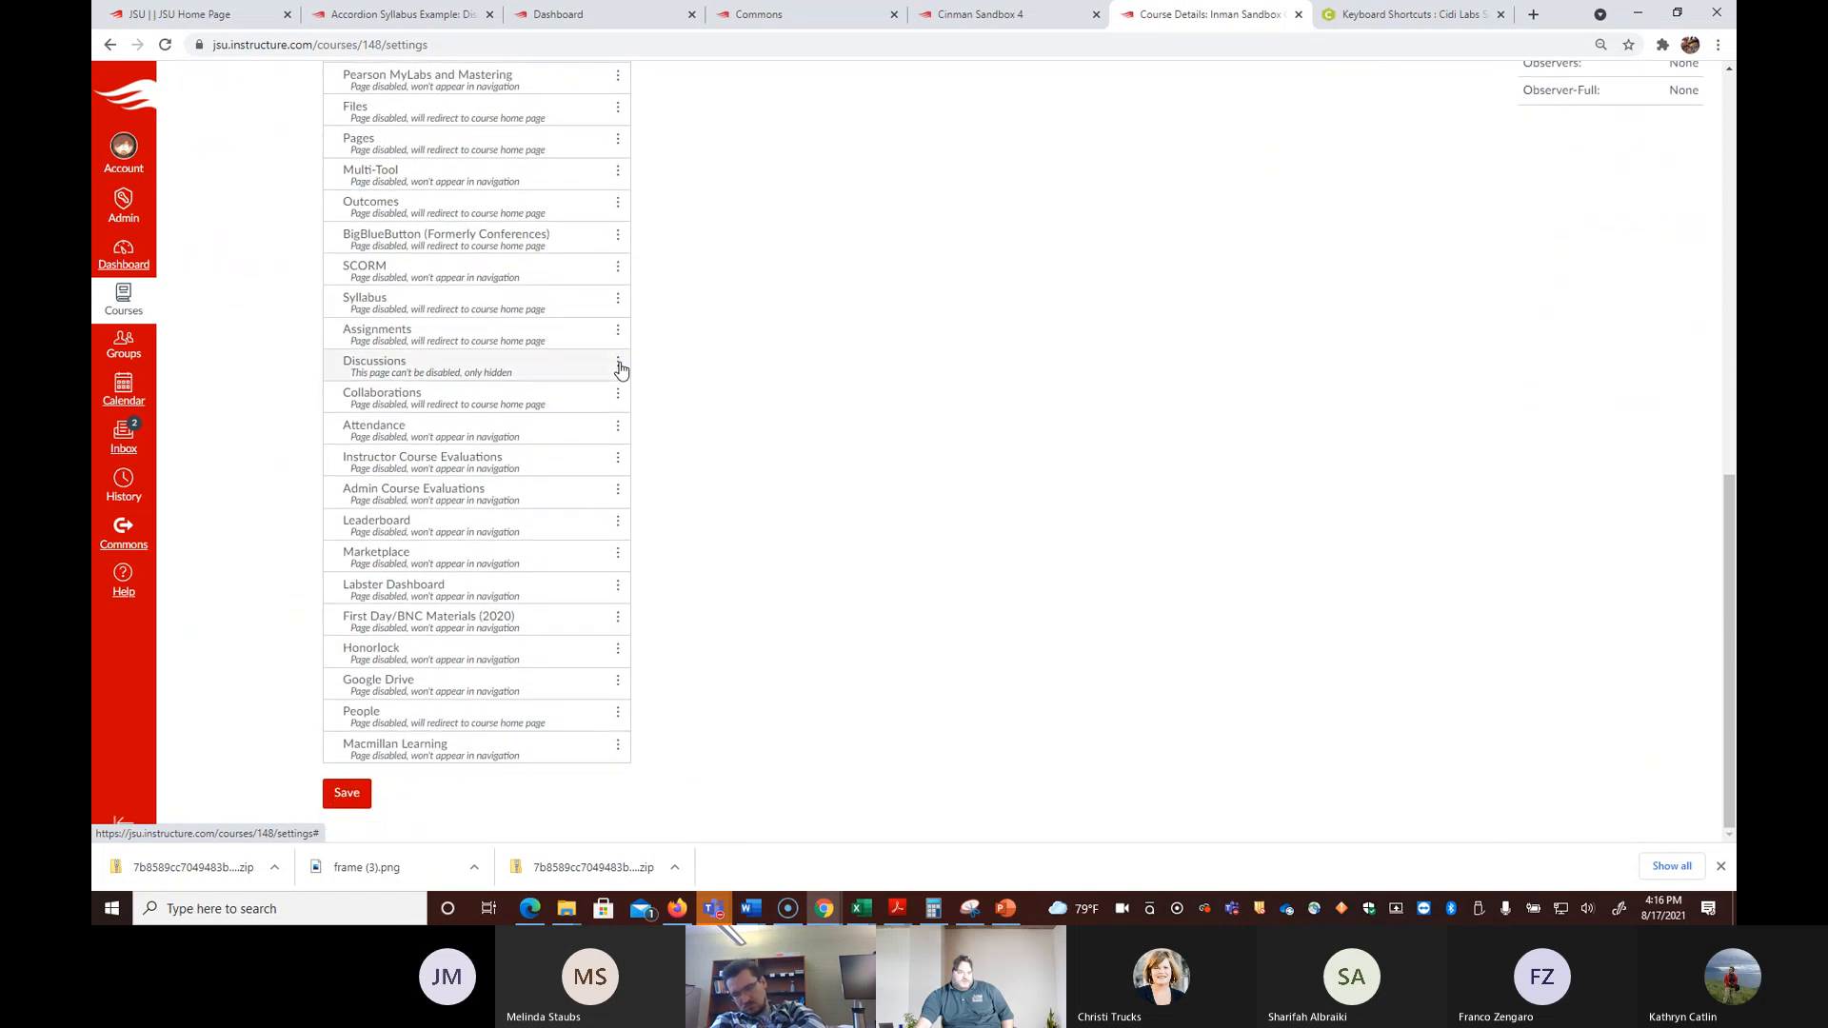
pyautogui.scroll(1, 620, 371)
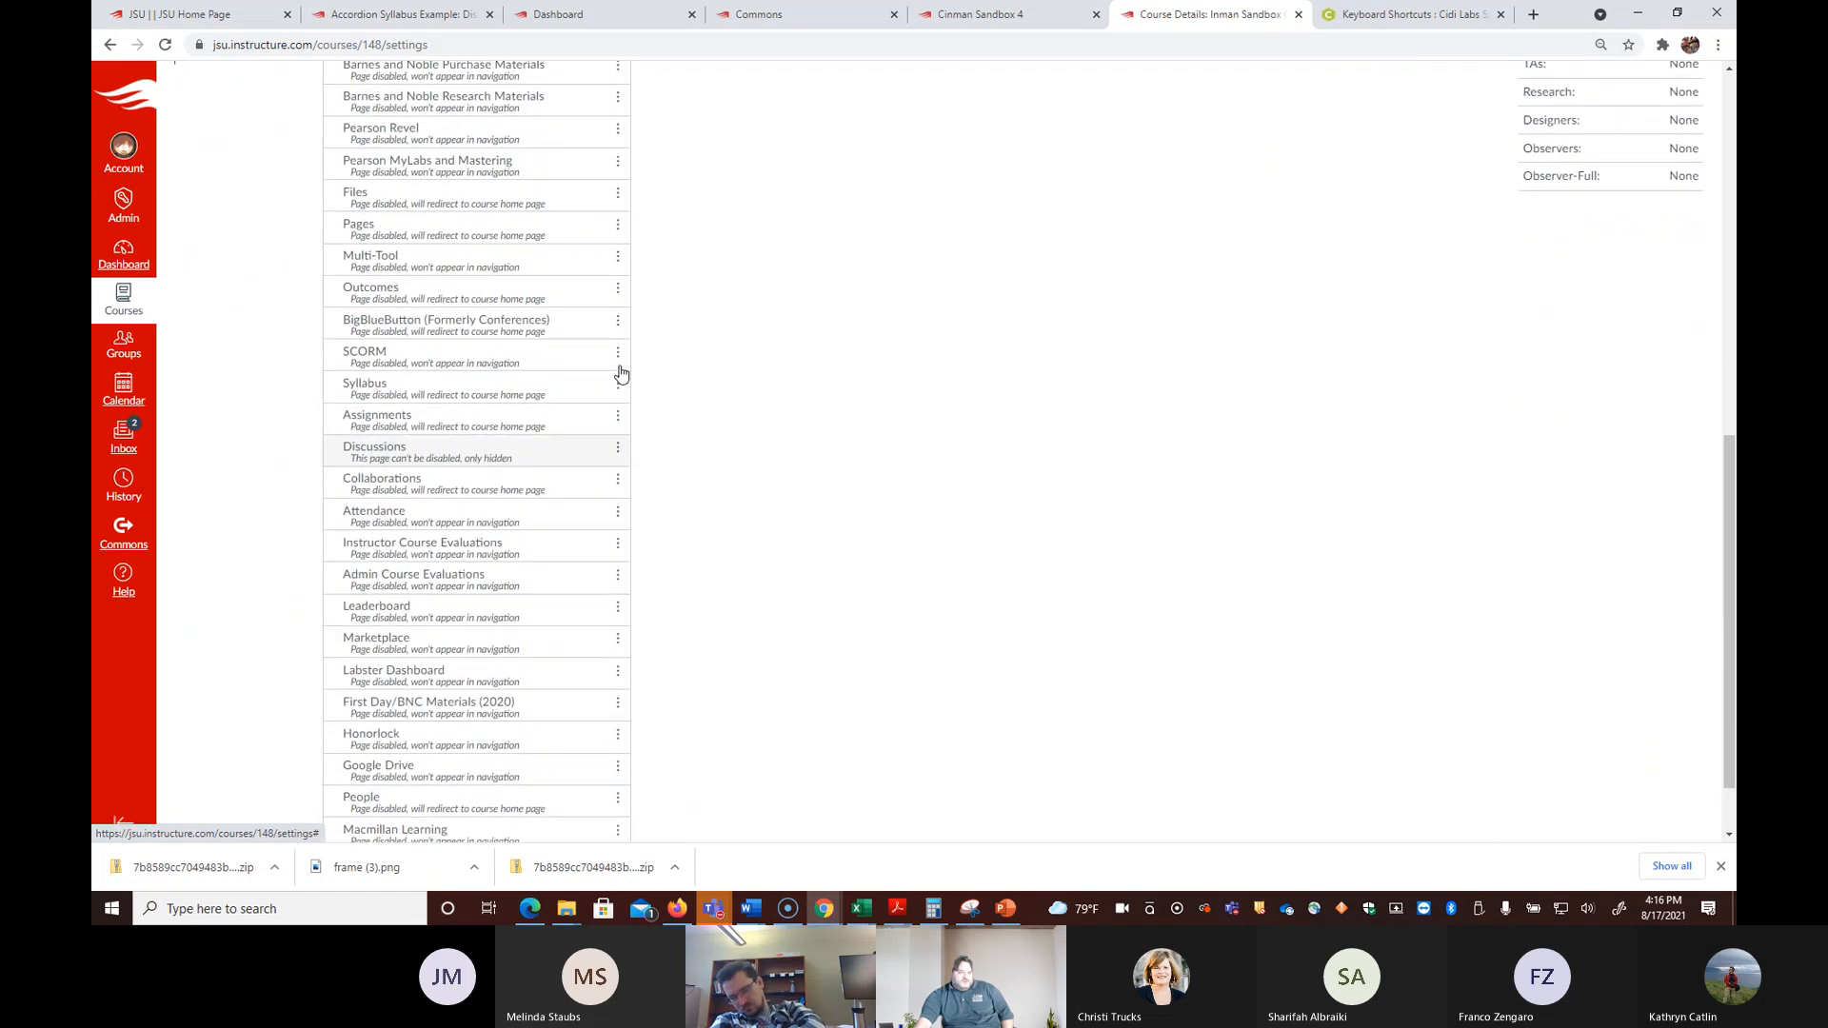
# Step: Enable Syllabus in the course navigation, place it directly below Home, and save the navigation settings
pyautogui.click(622, 390)
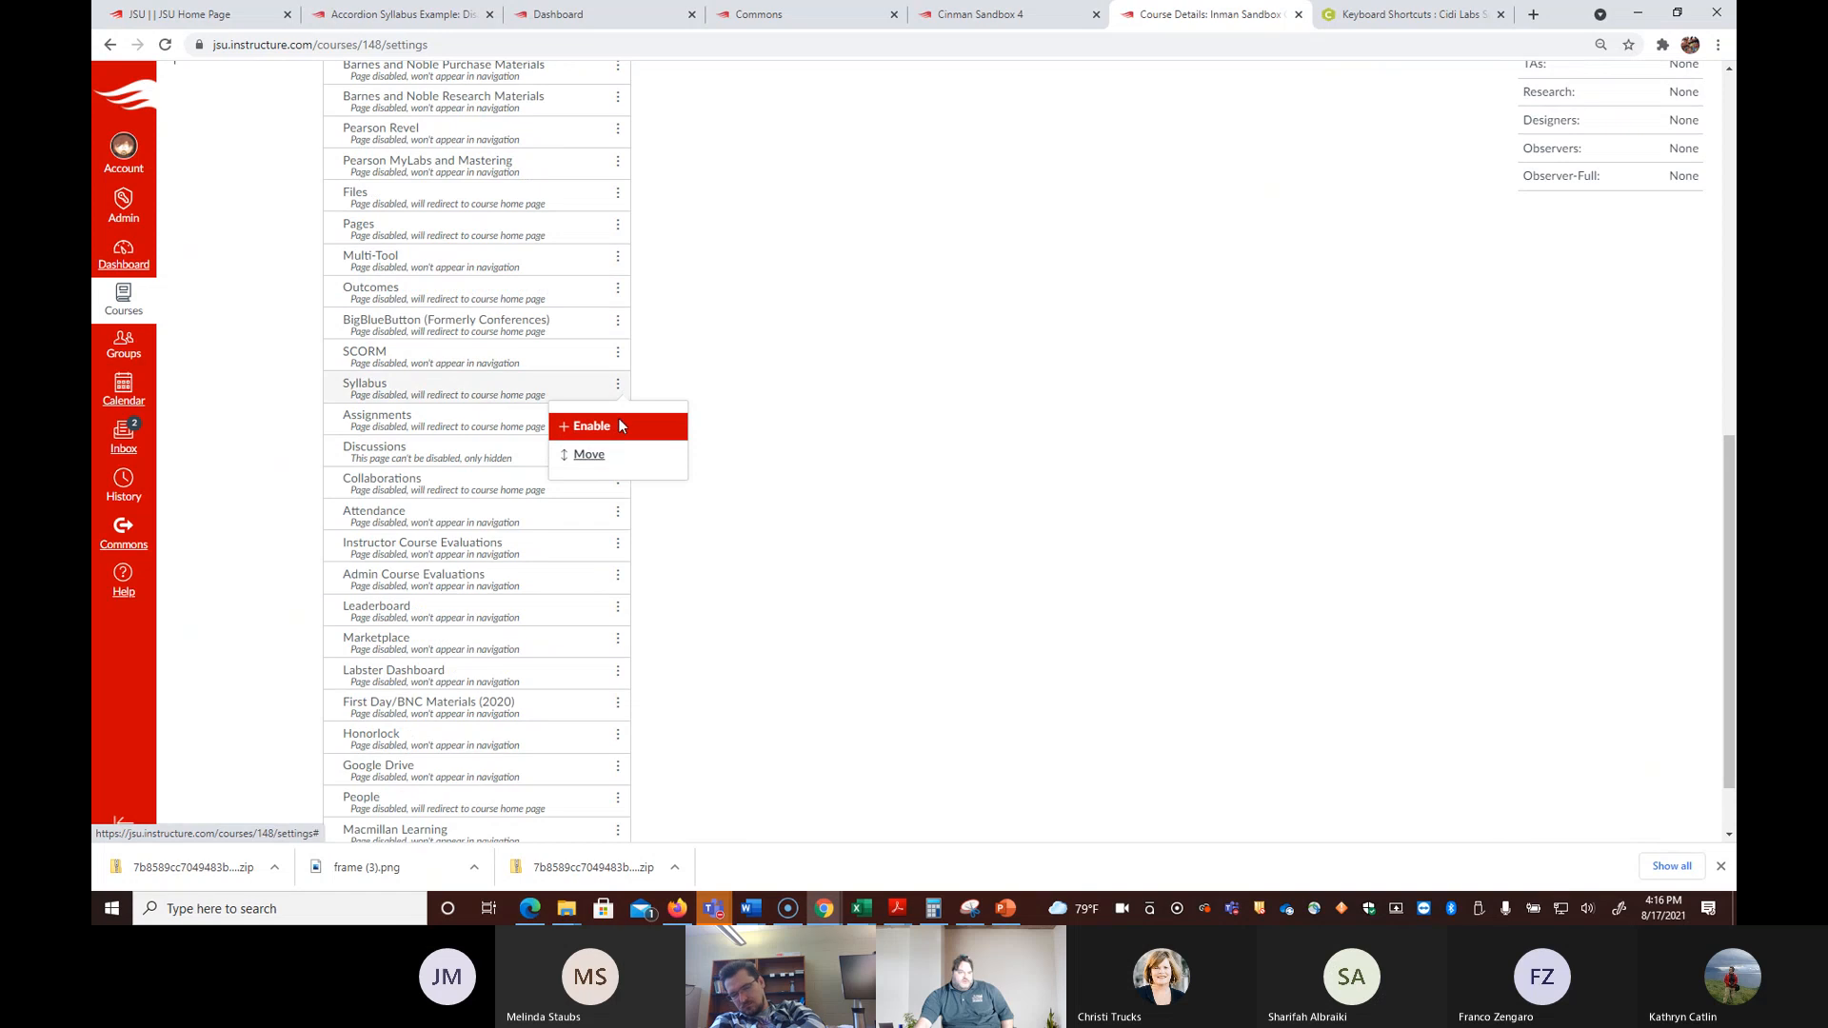
pyautogui.click(619, 421)
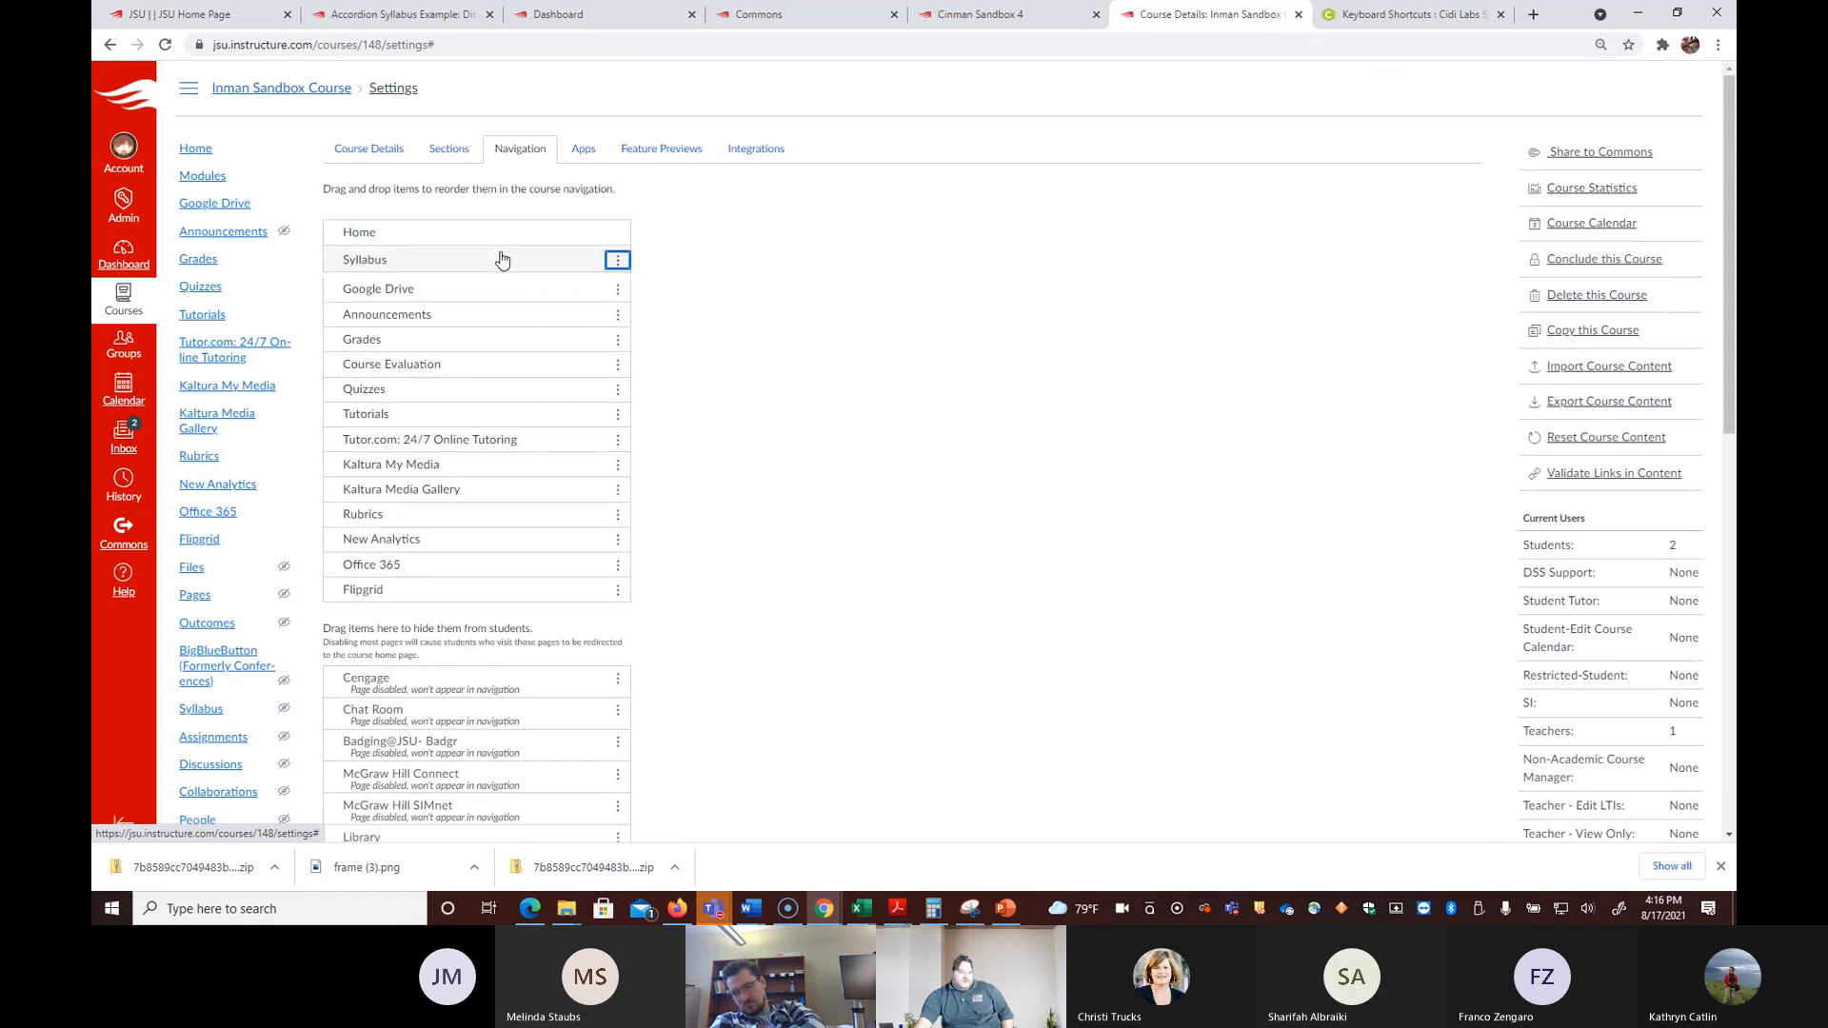
pyautogui.scroll(-10, 1066, 512)
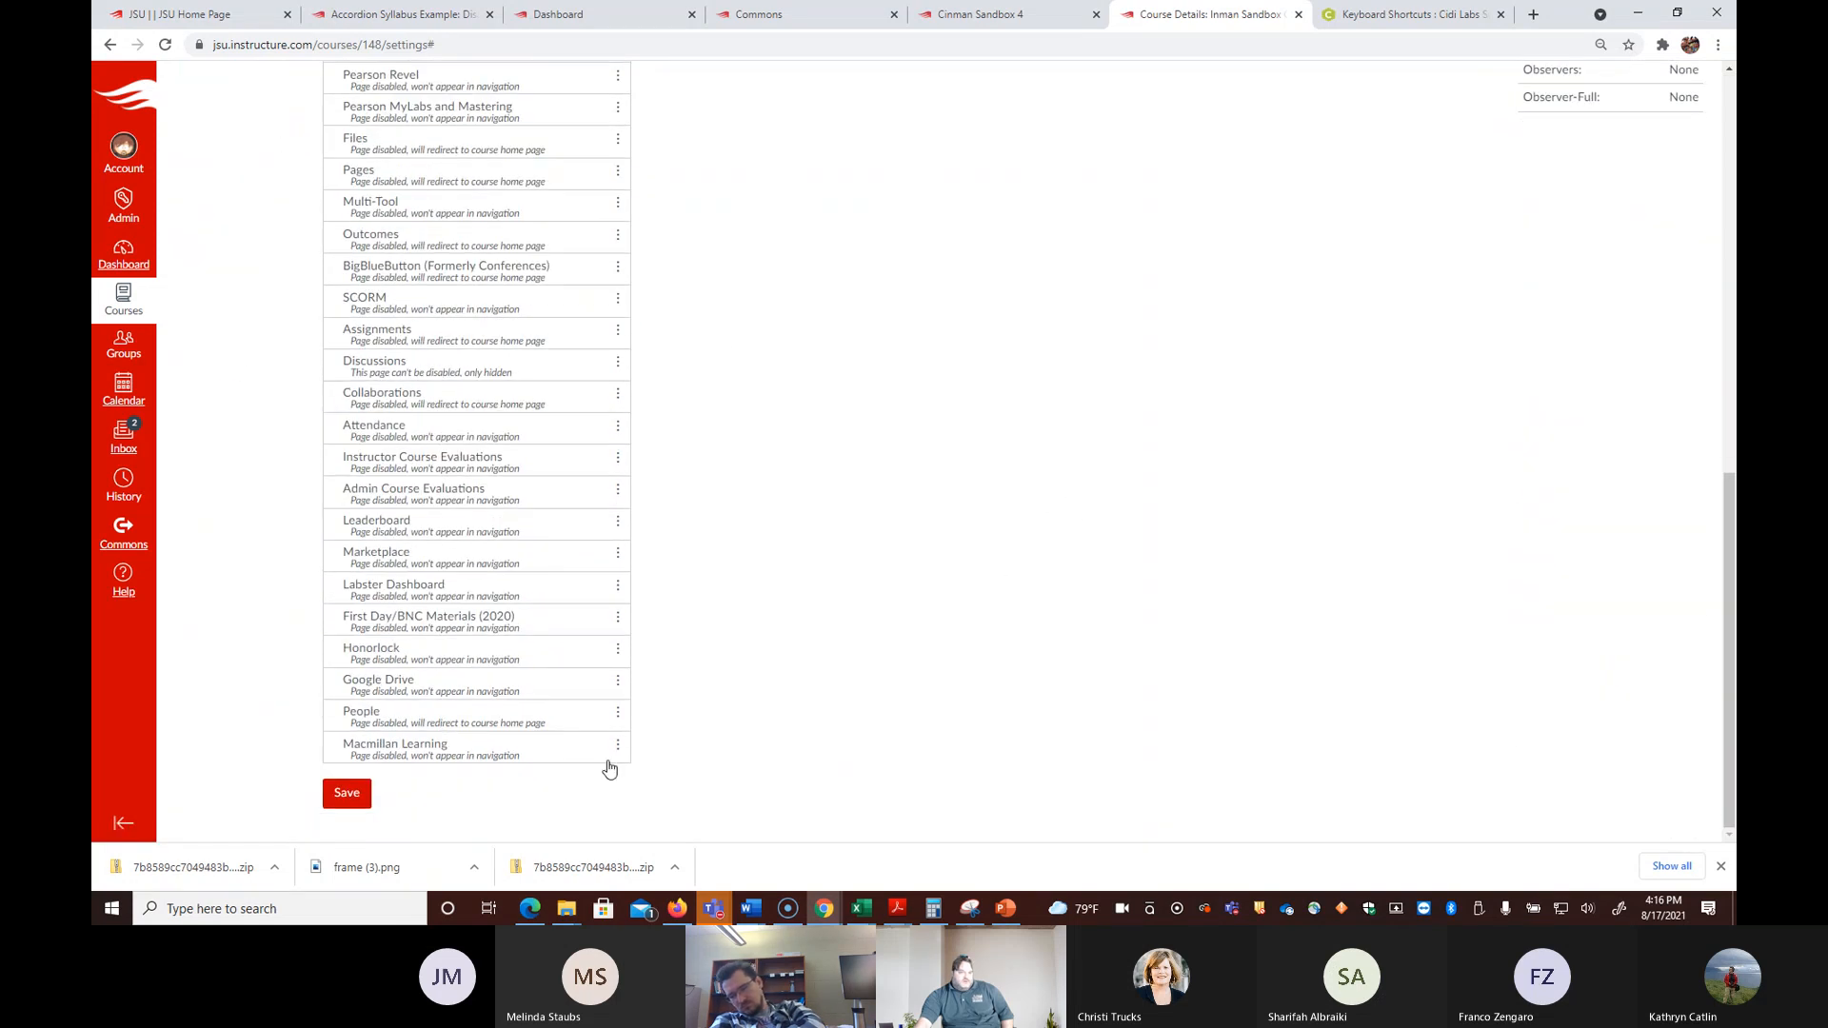
pyautogui.click(345, 800)
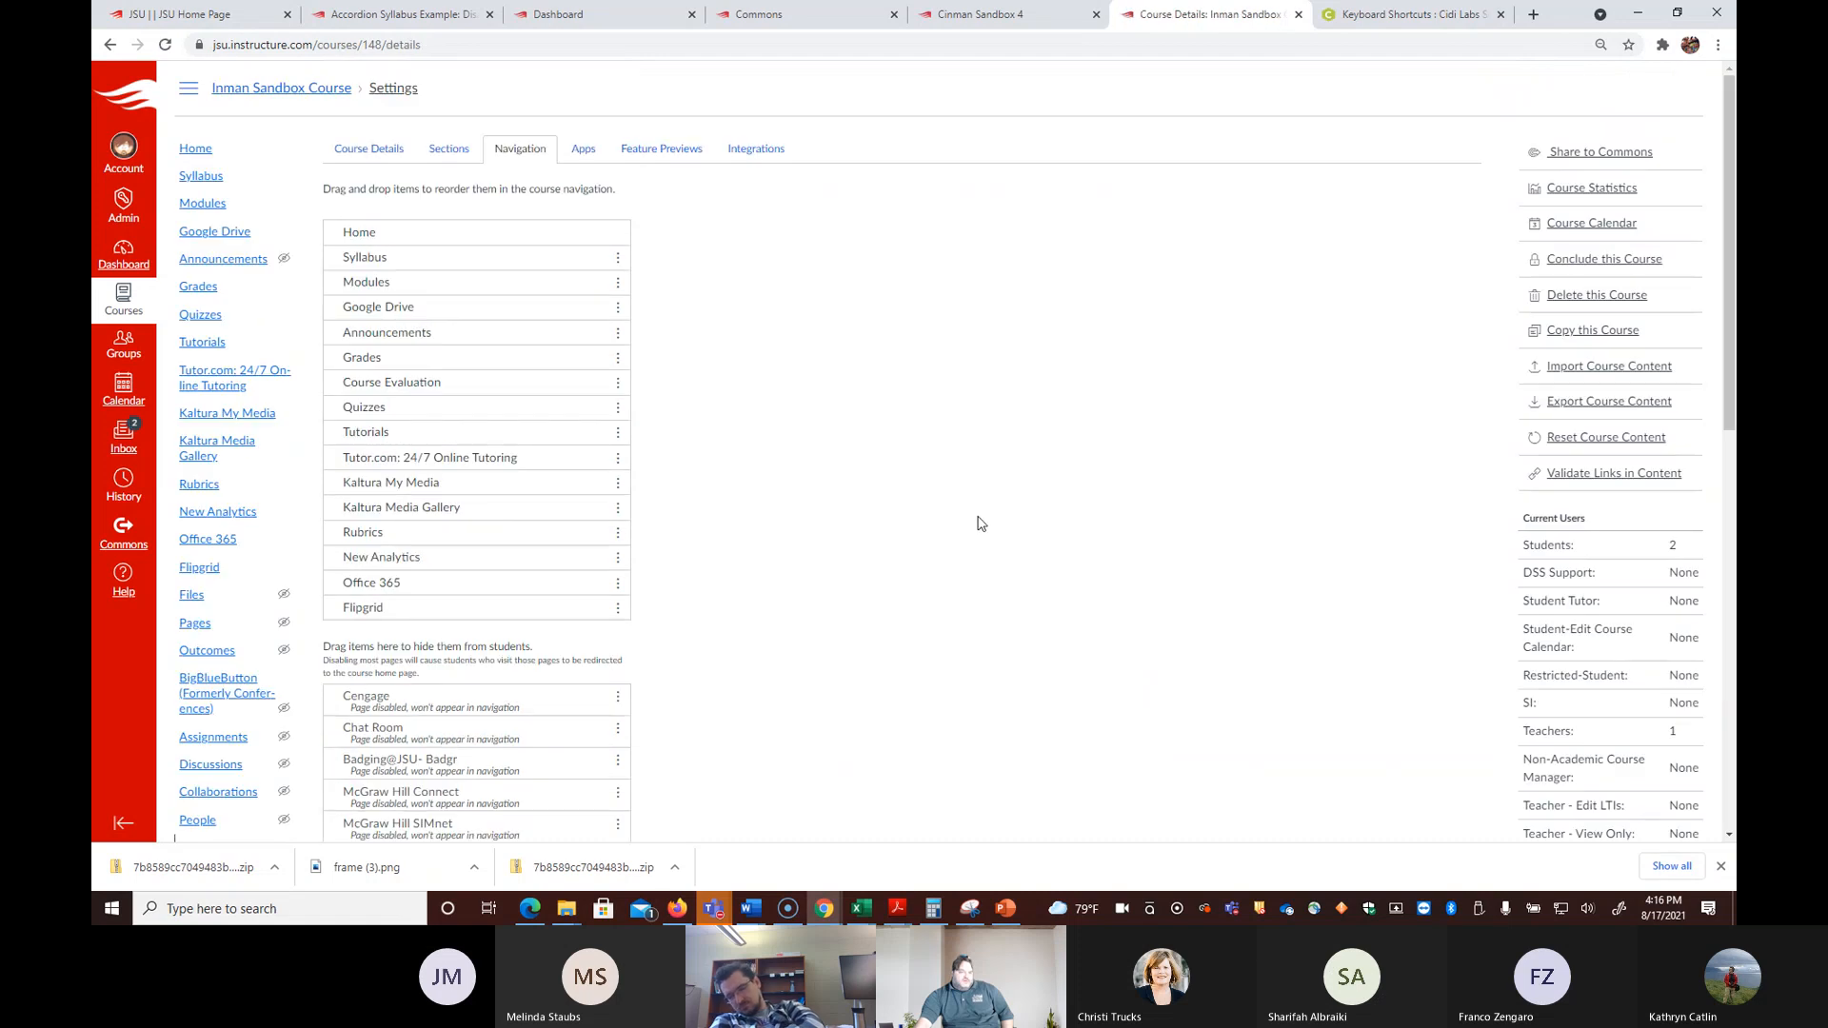
# Step: Go through the course home page to the modules and open the ED 305 Syllabus page in Week 2
pyautogui.click(197, 149)
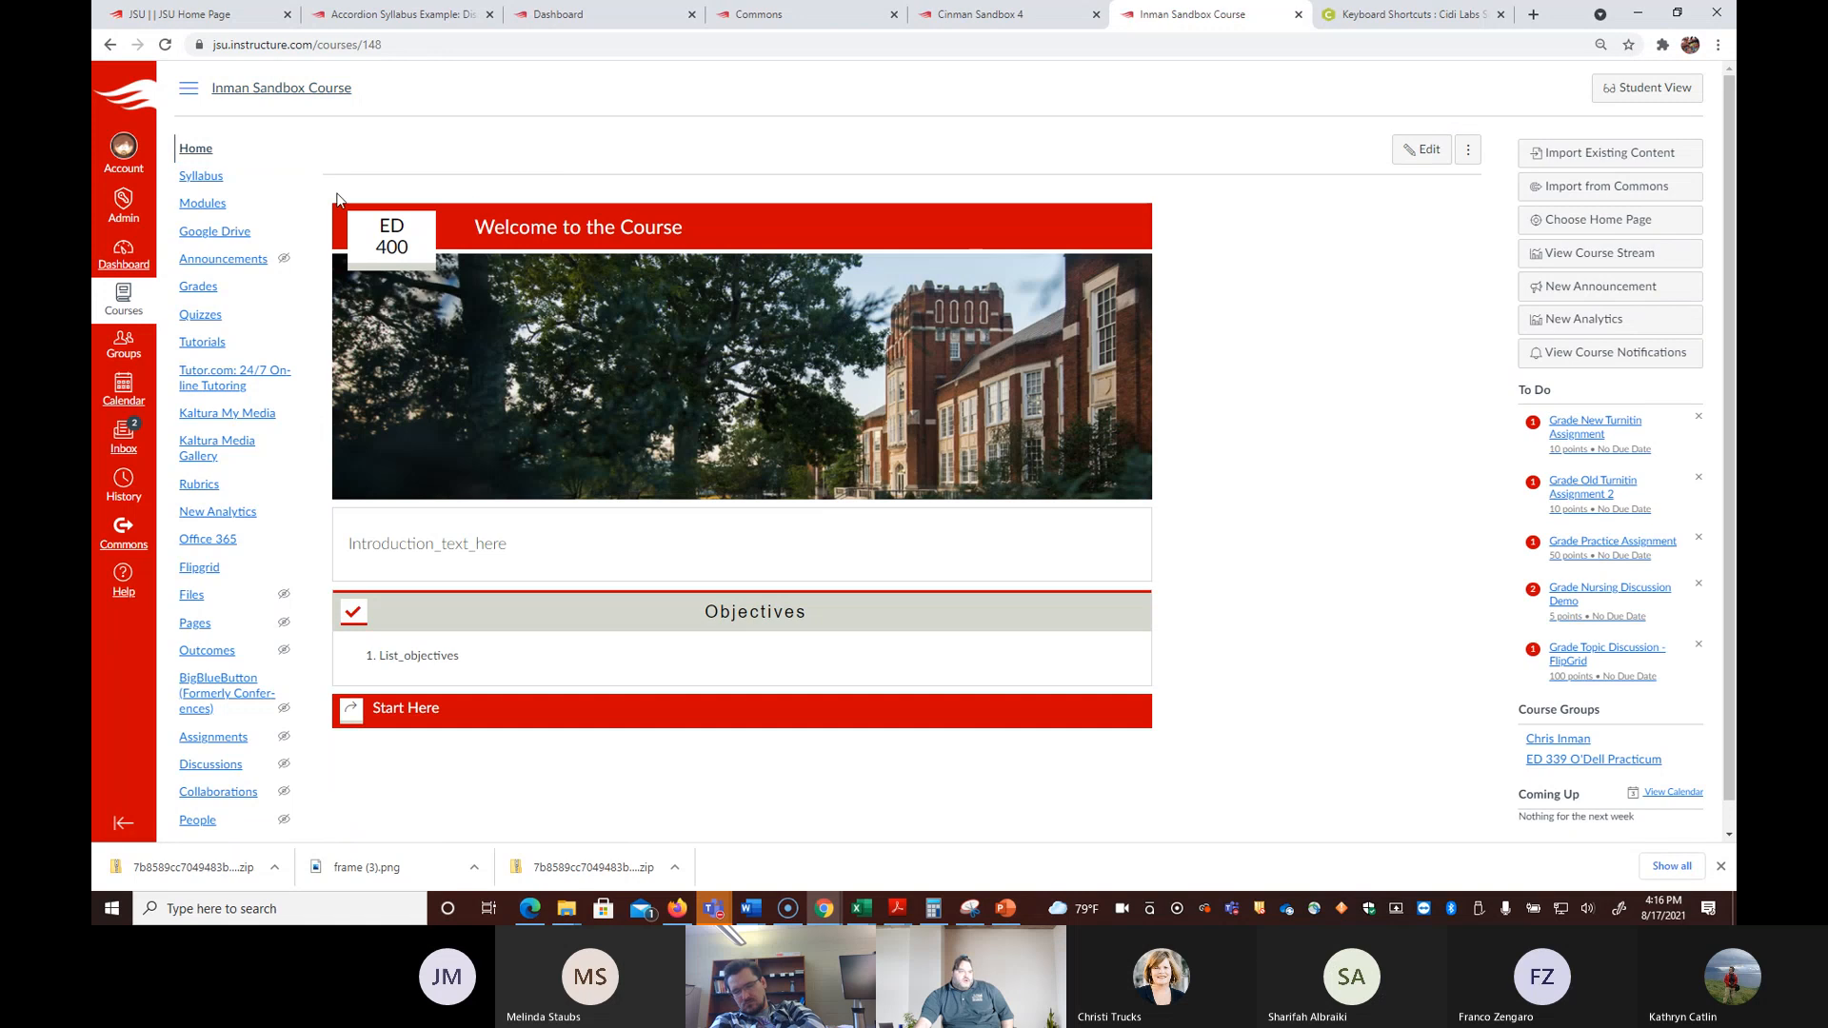
pyautogui.click(205, 203)
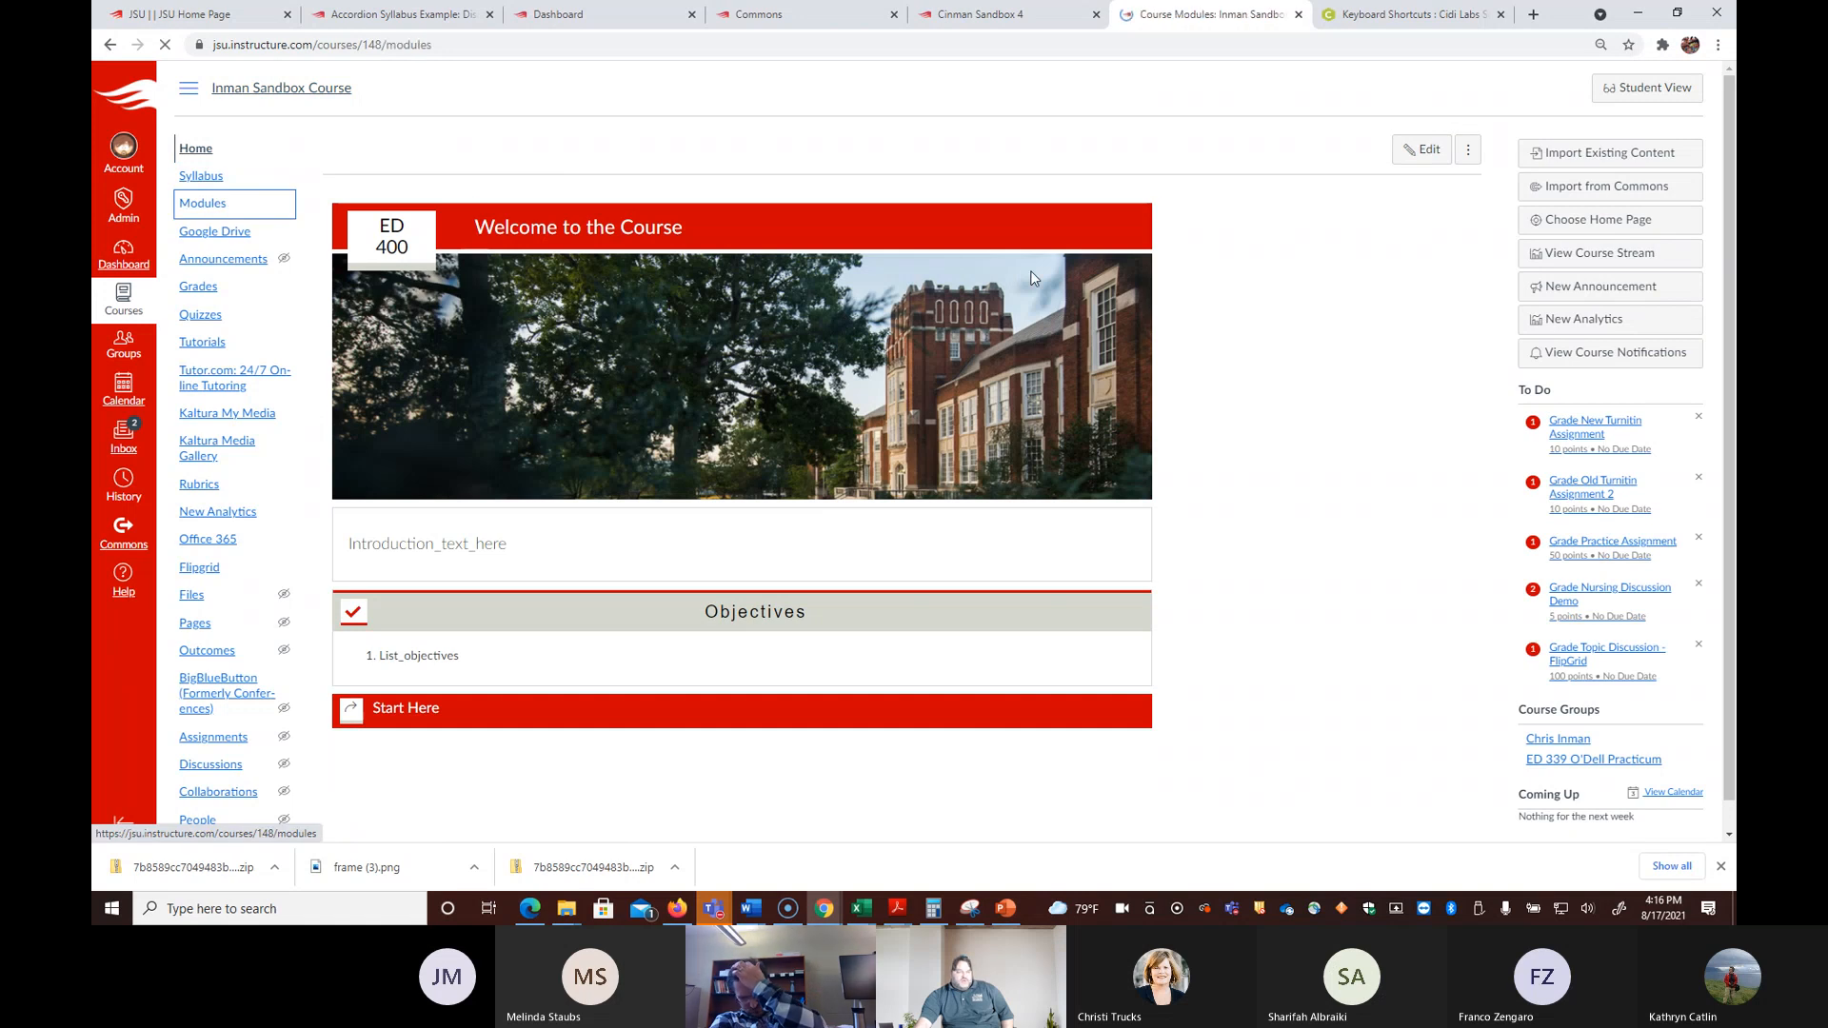
pyautogui.scroll(-10, 906, 375)
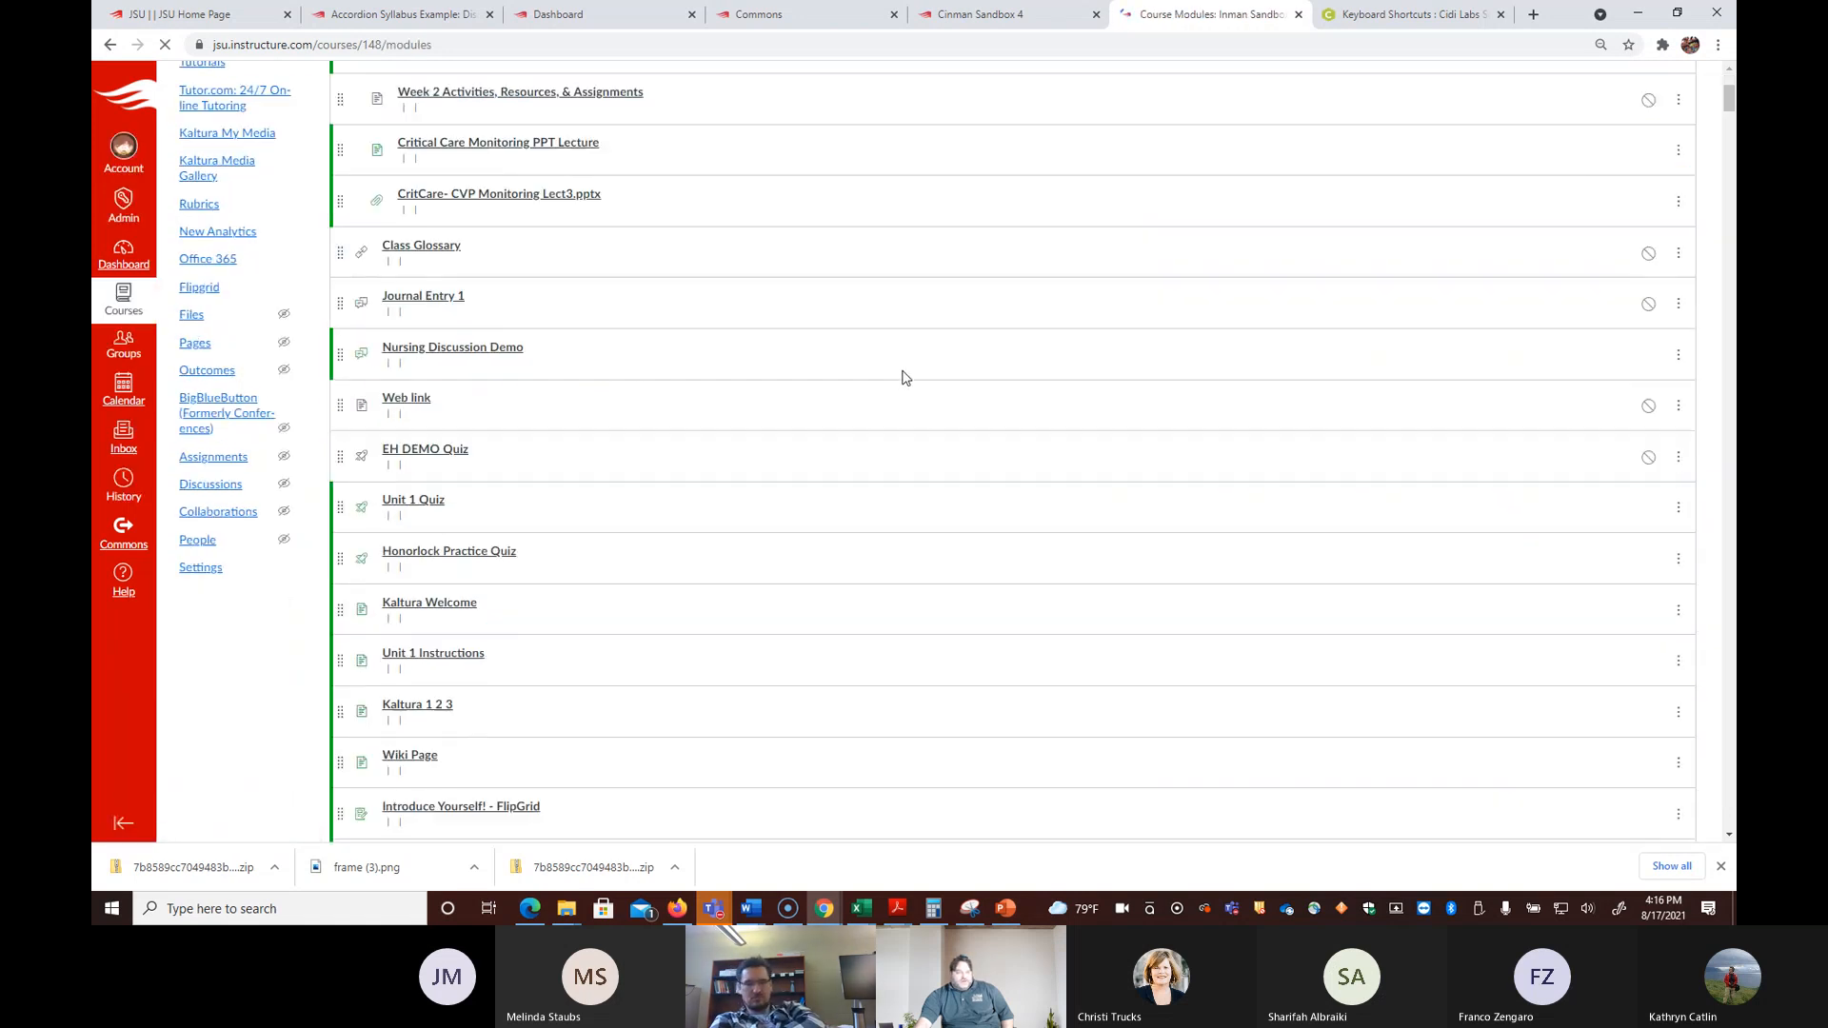
pyautogui.scroll(3, 954, 352)
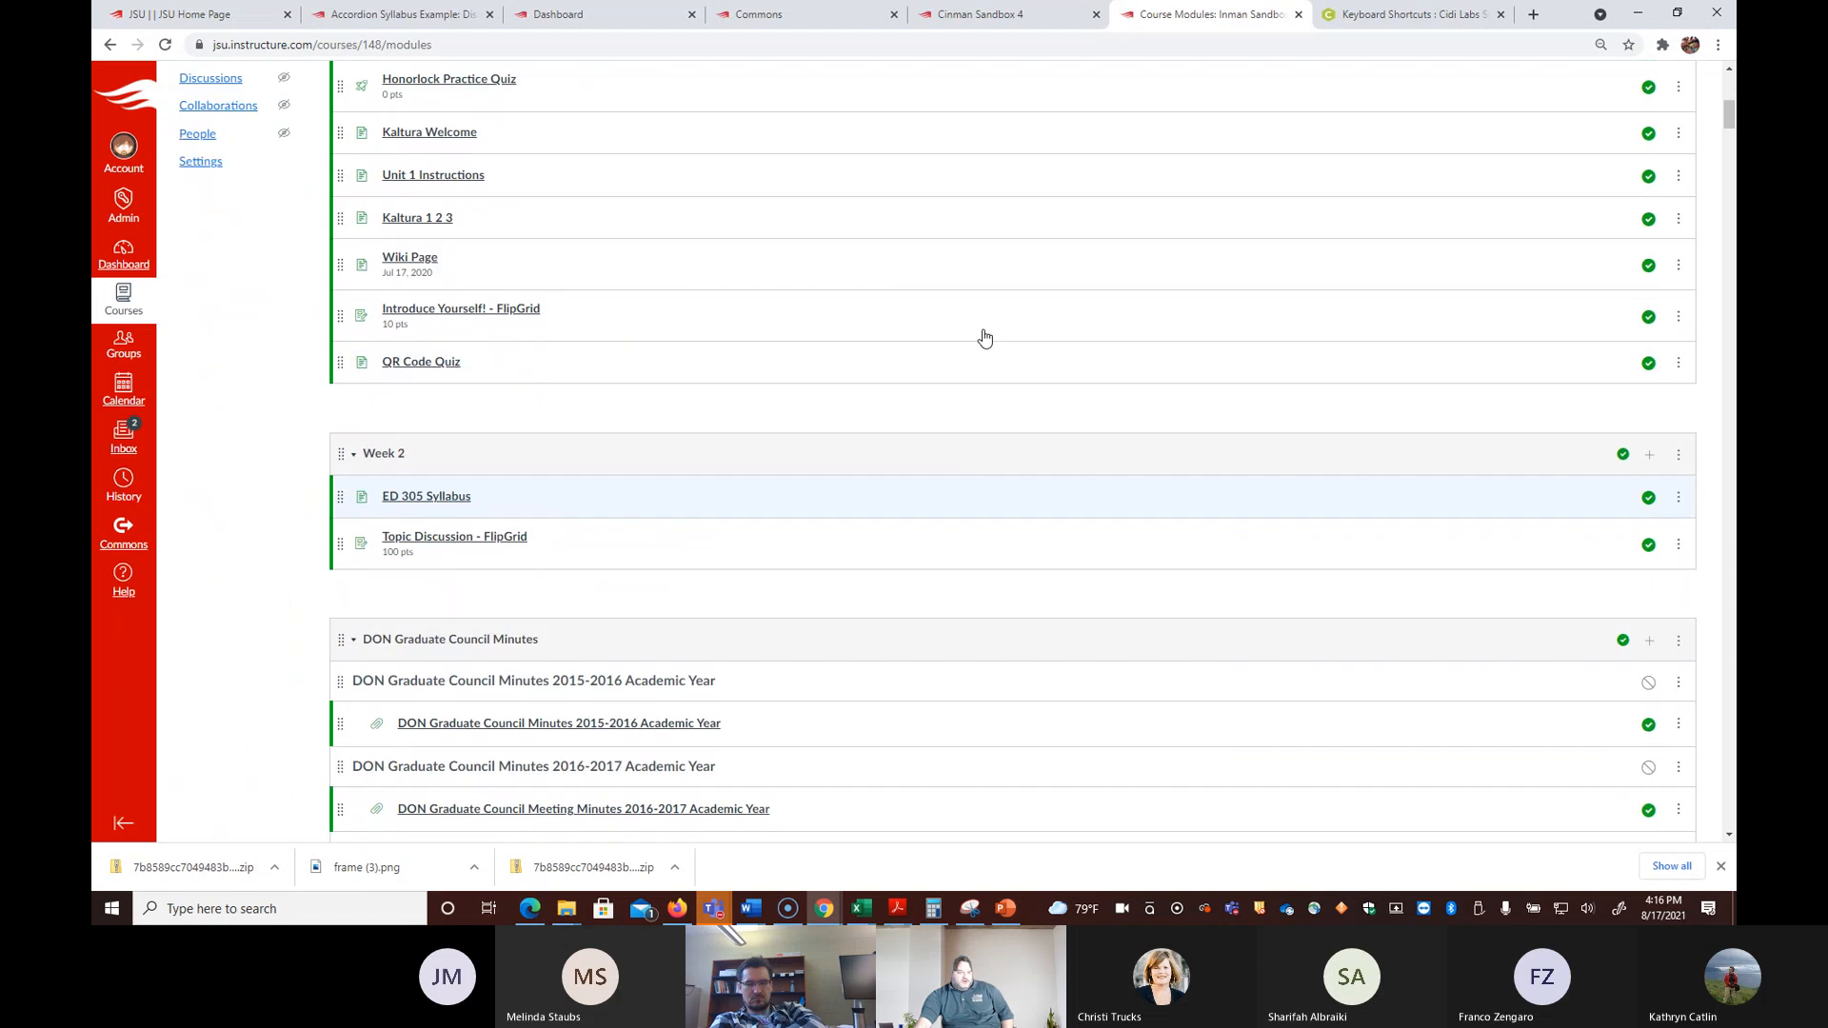
pyautogui.click(420, 499)
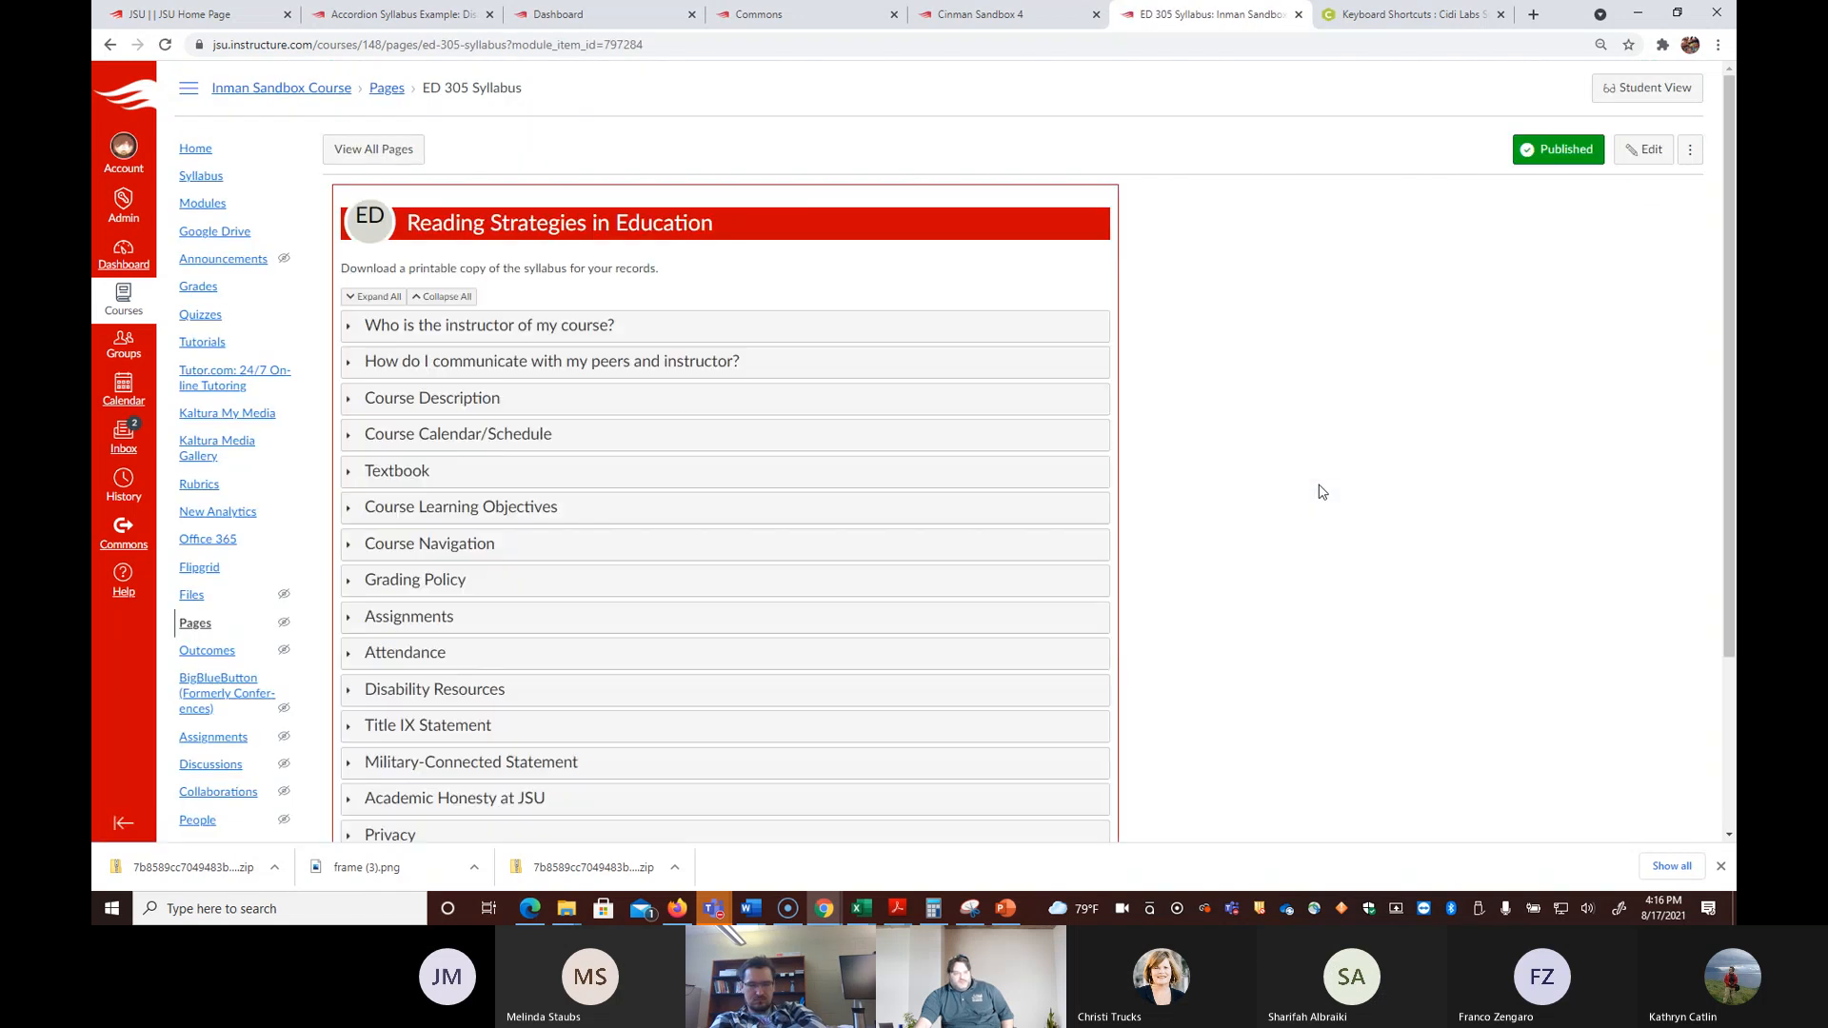
# Step: Copy the entire HTML code of the ED 305 Syllabus page and leave its editor without saving
pyautogui.click(1644, 150)
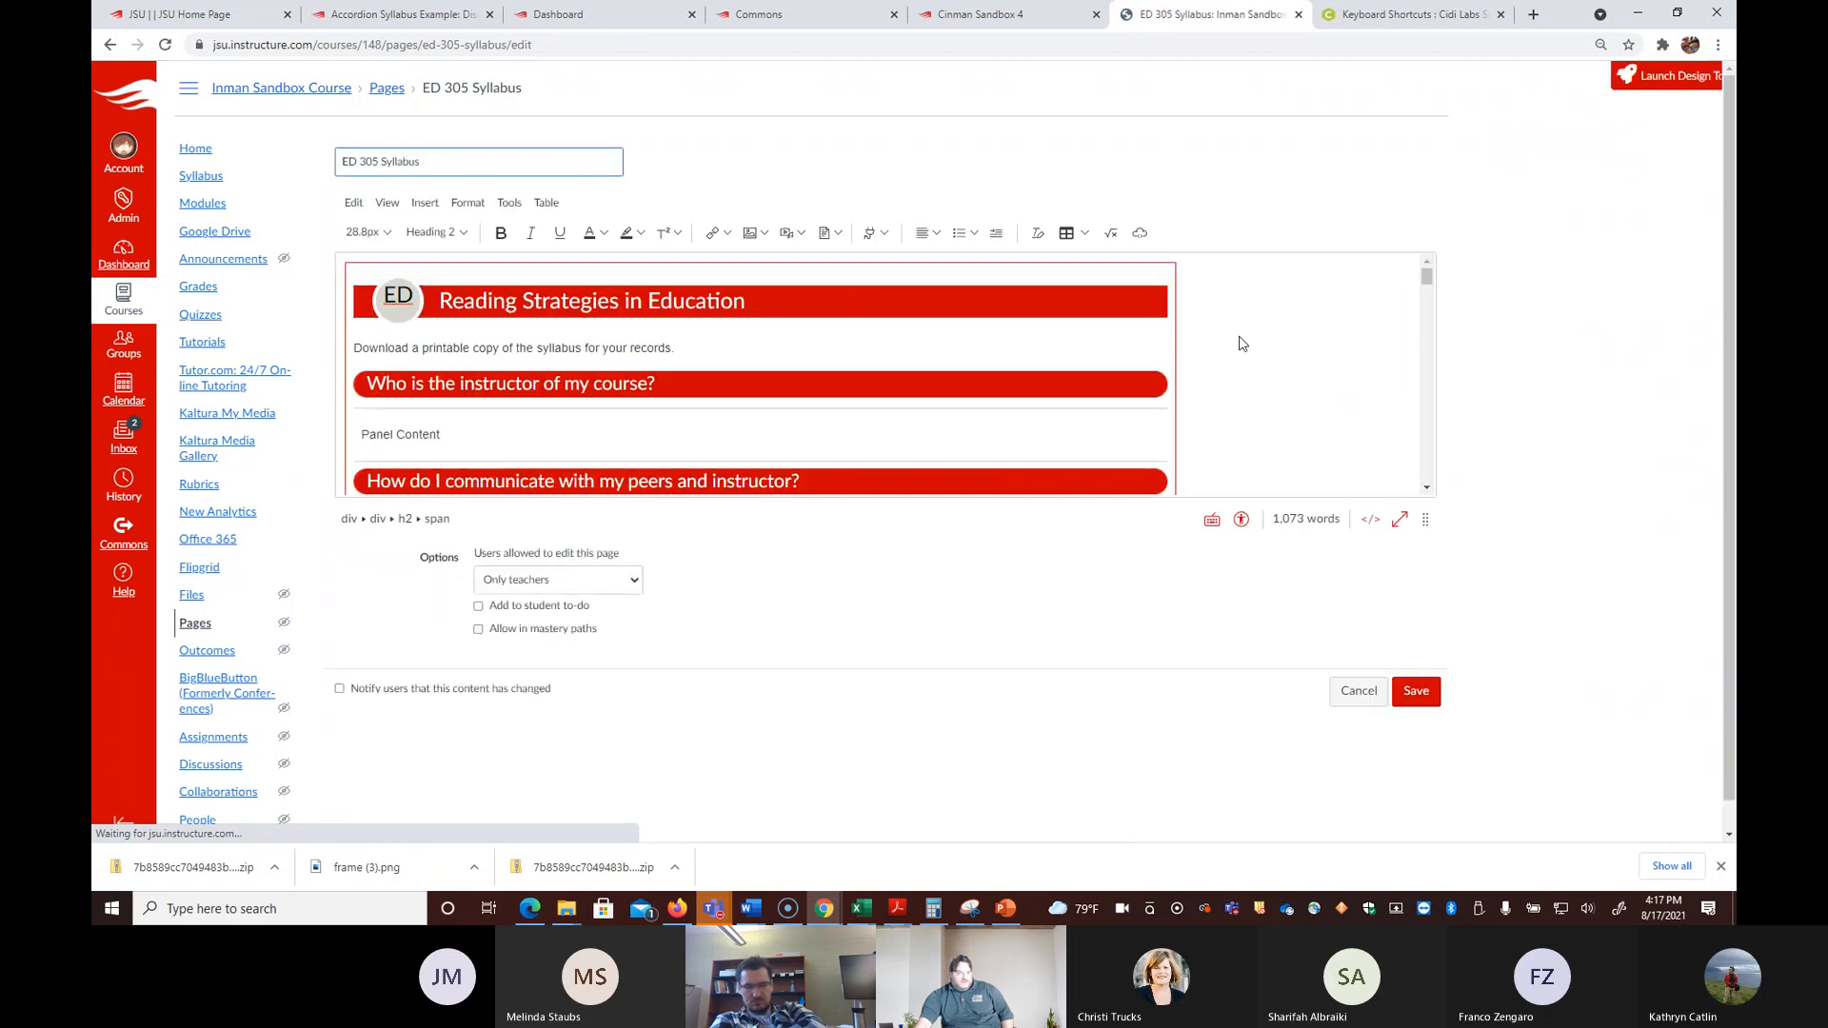
pyautogui.moveTo(1427, 277); pyautogui.dragTo(1429, 286)
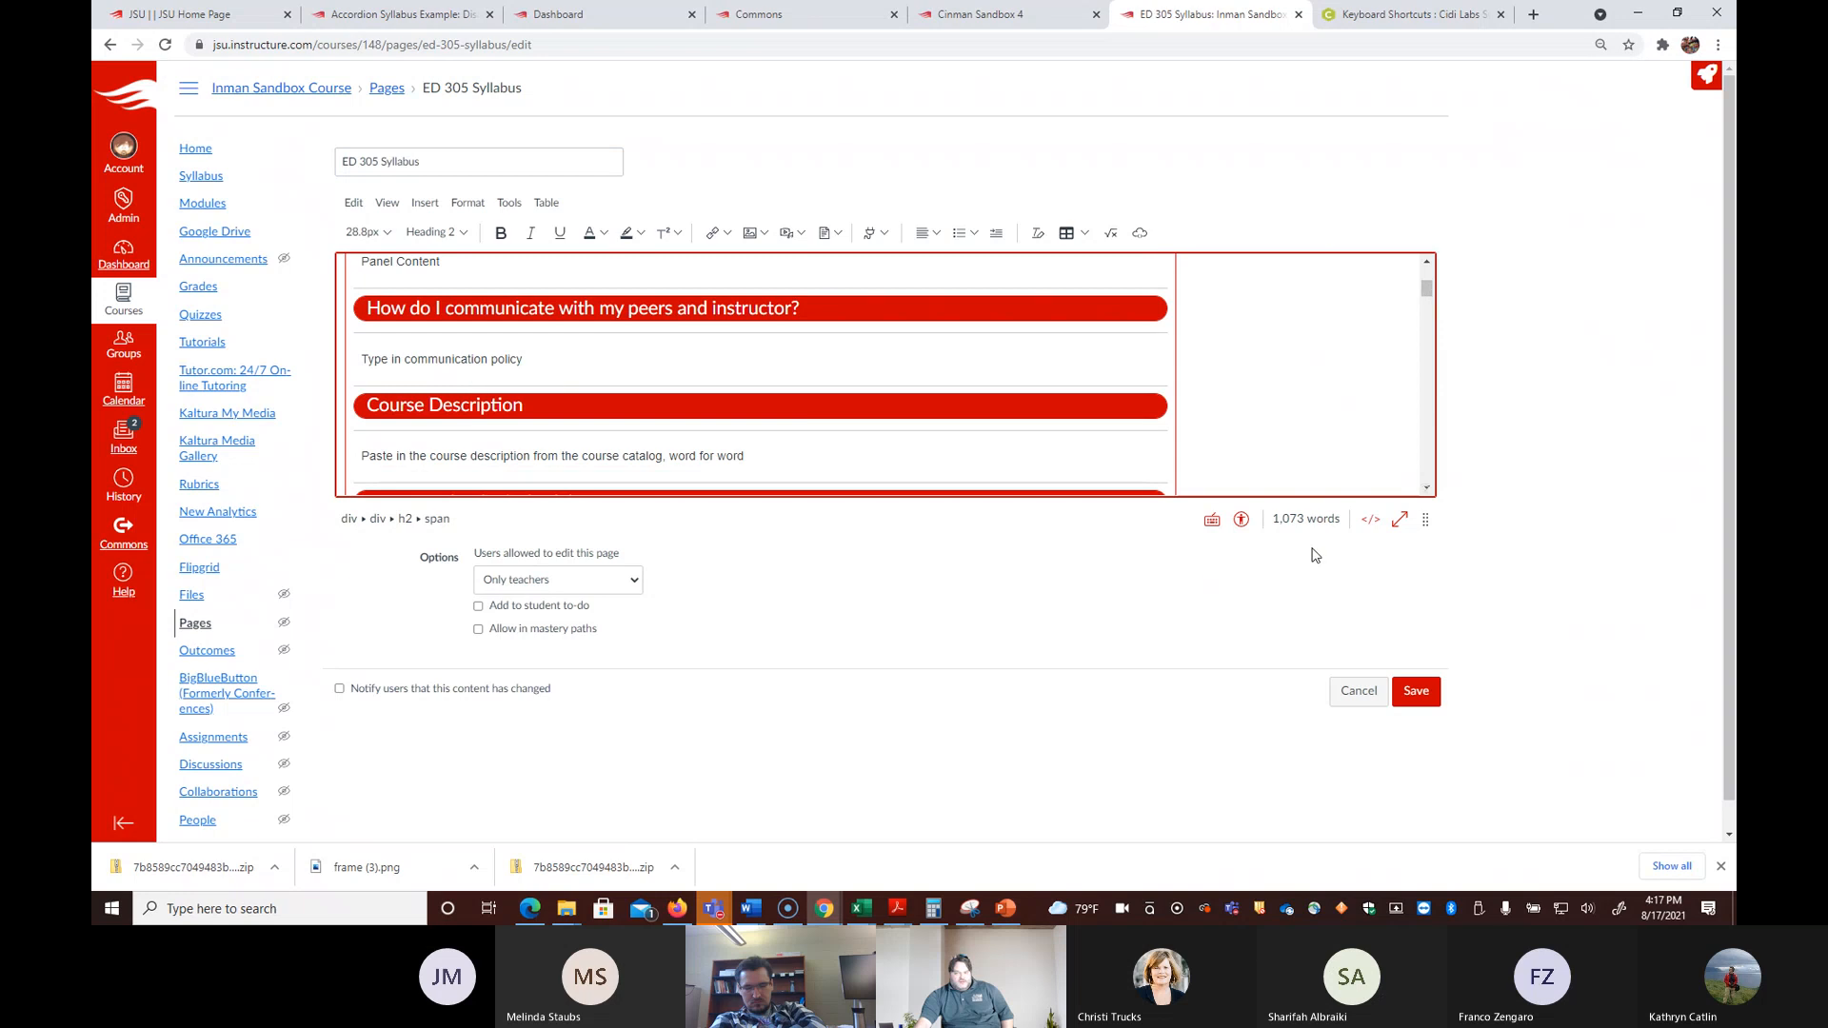
pyautogui.click(1371, 525)
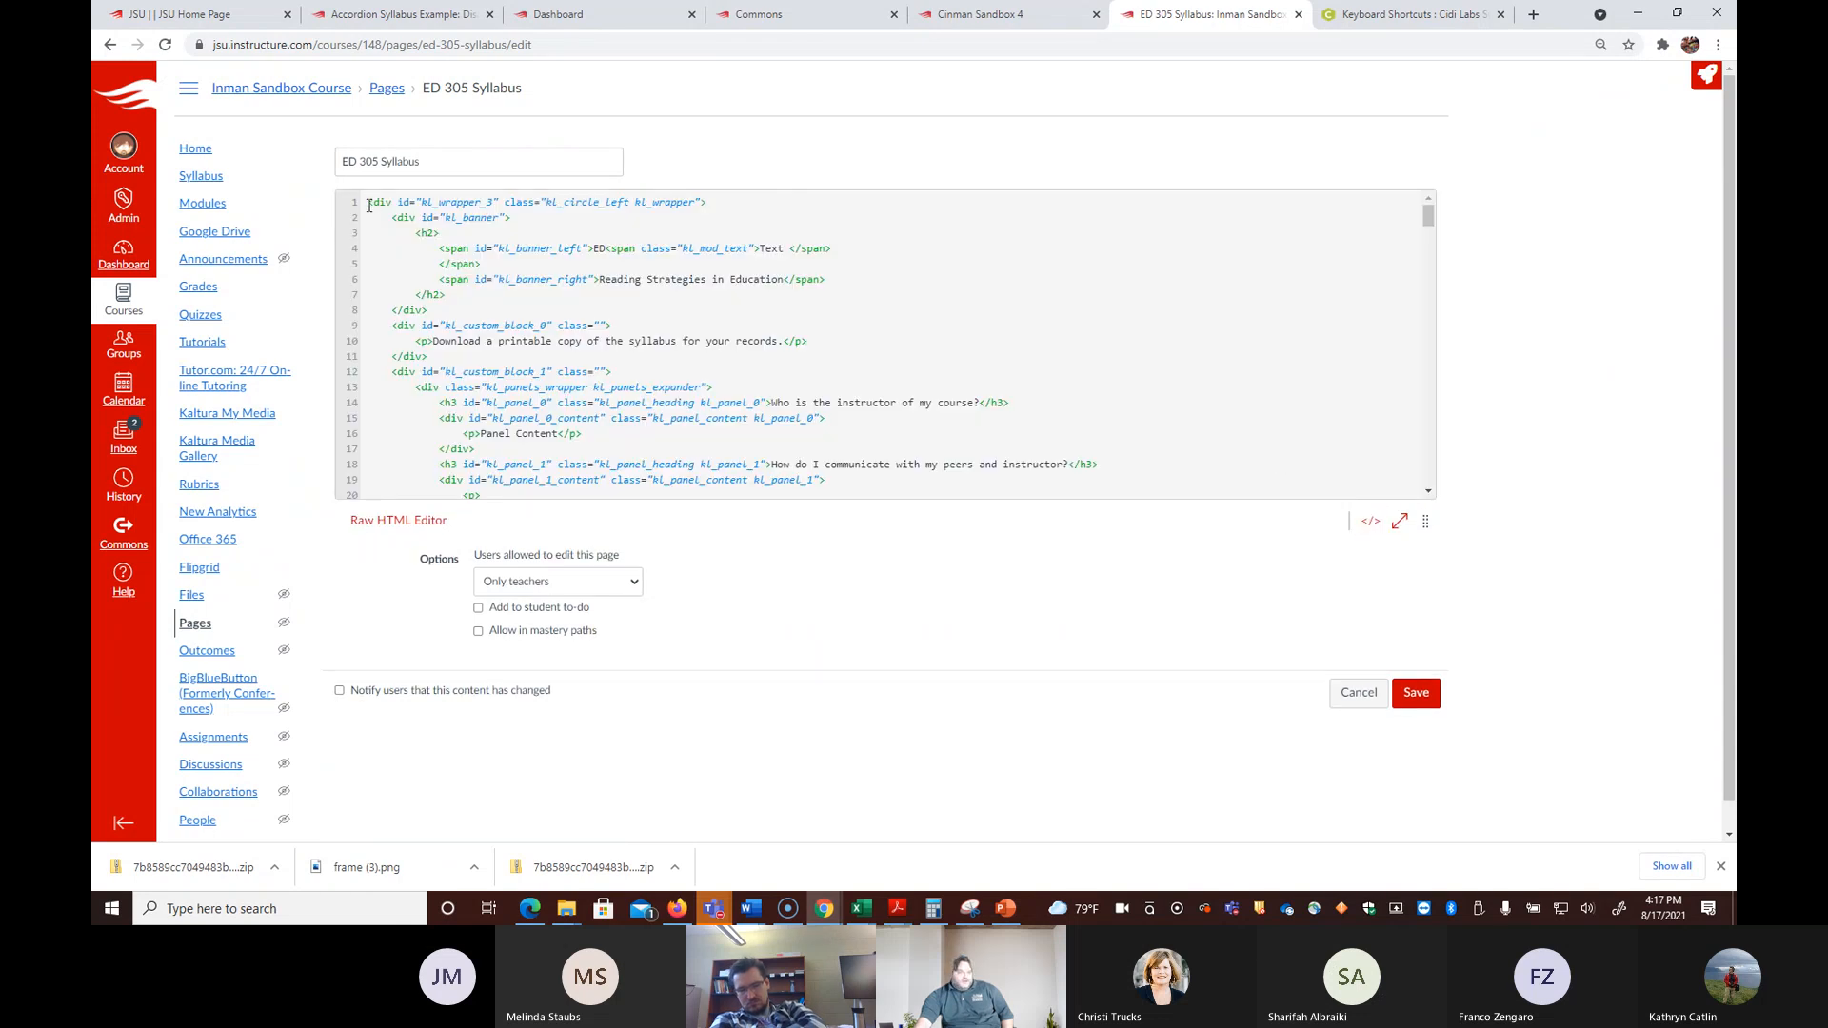
pyautogui.hotkey('ctrl', 'a')
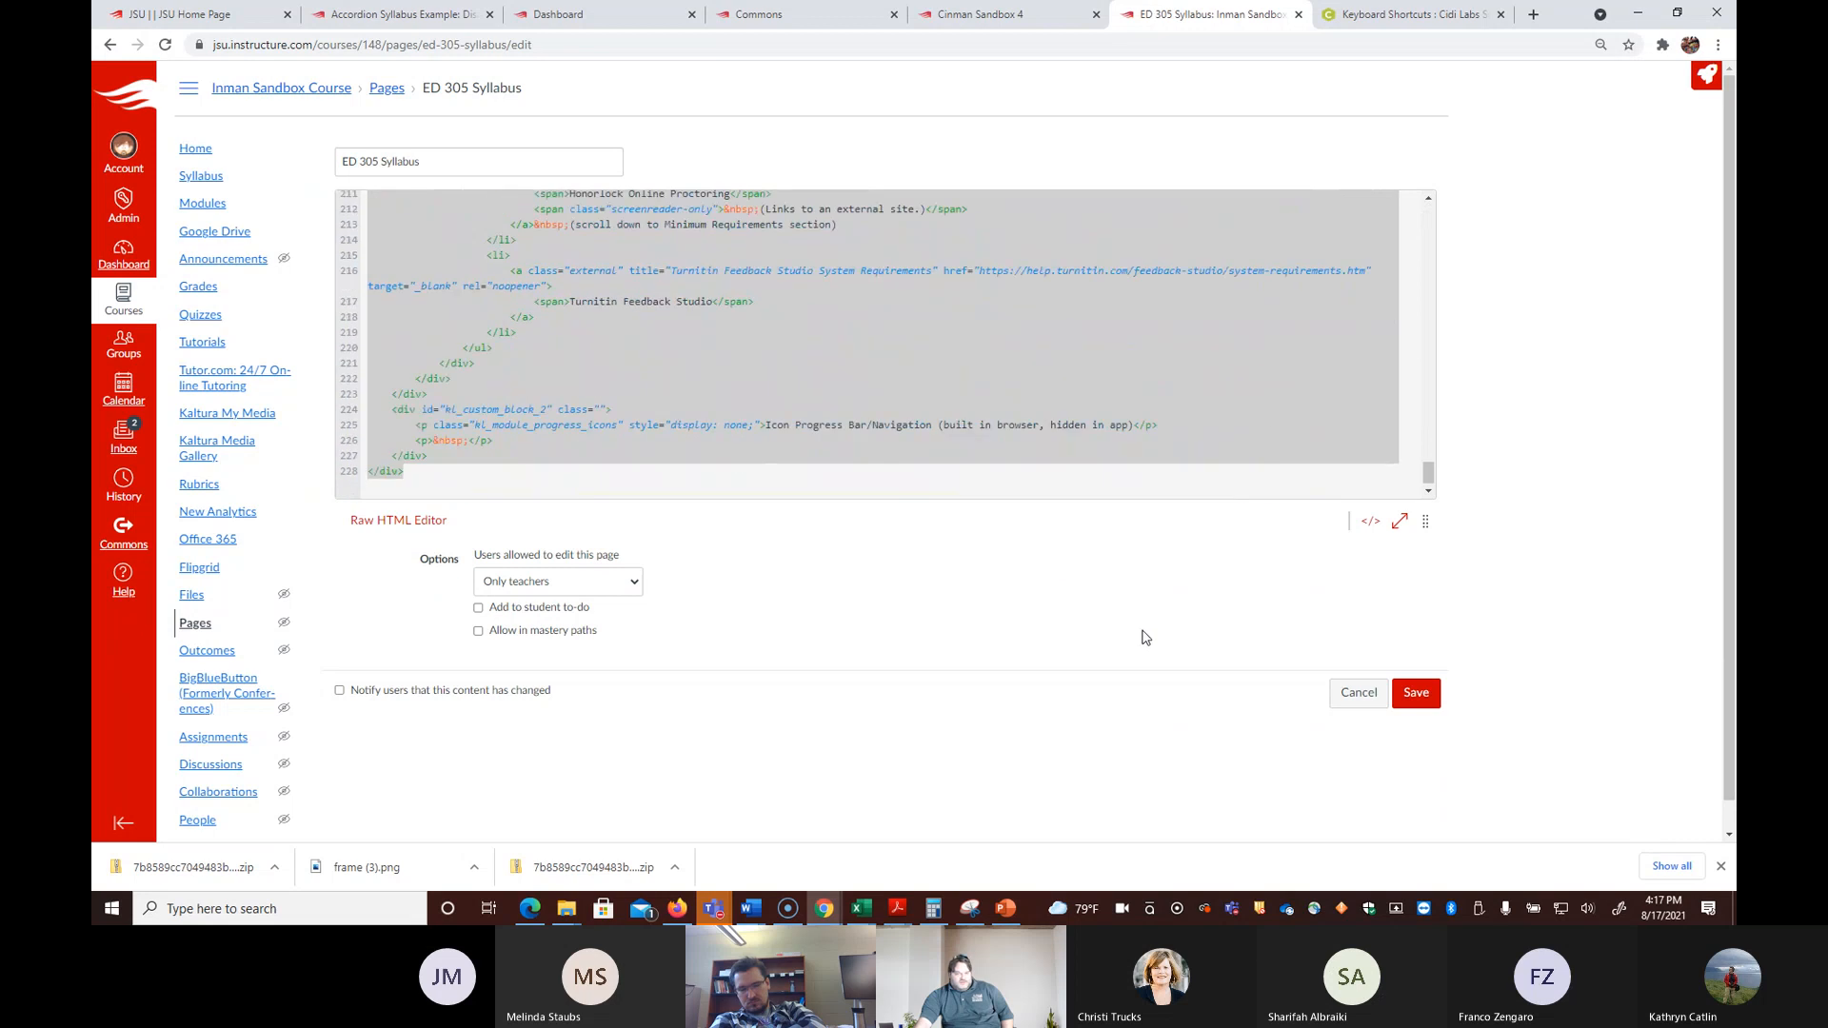
pyautogui.rightClick(938, 395)
pyautogui.click(981, 450)
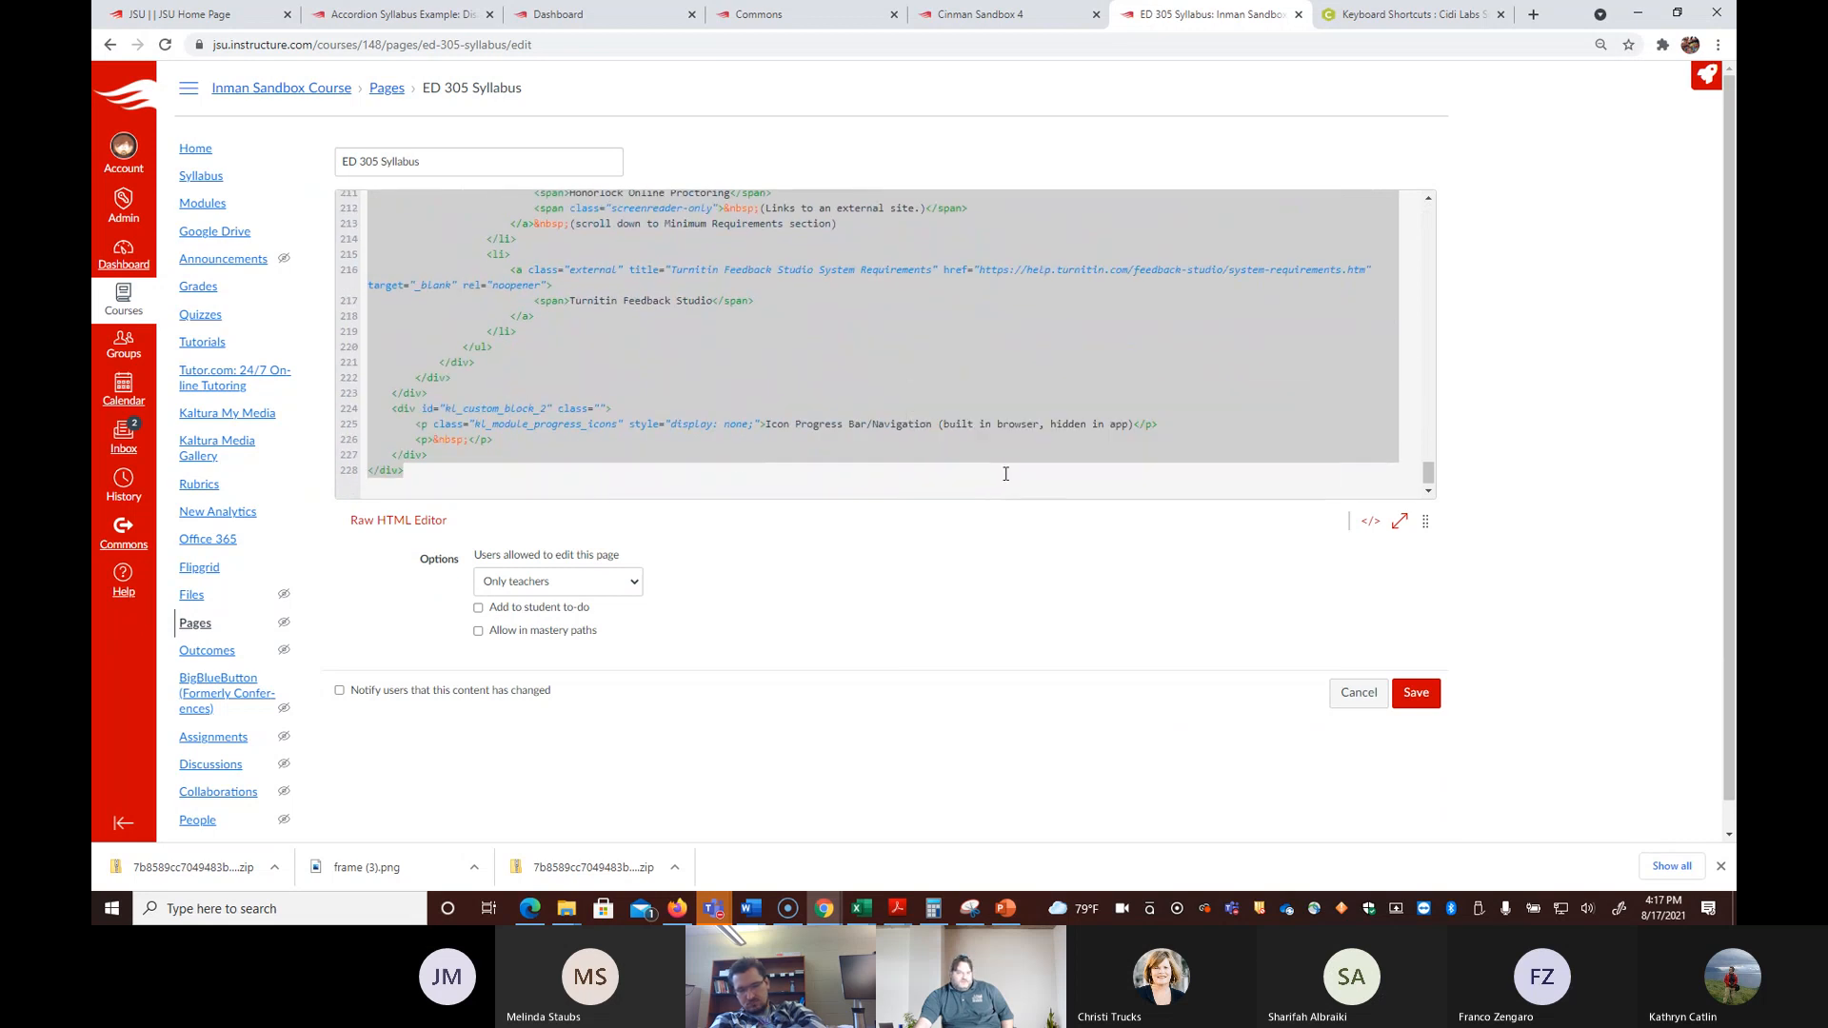
pyautogui.click(1362, 697)
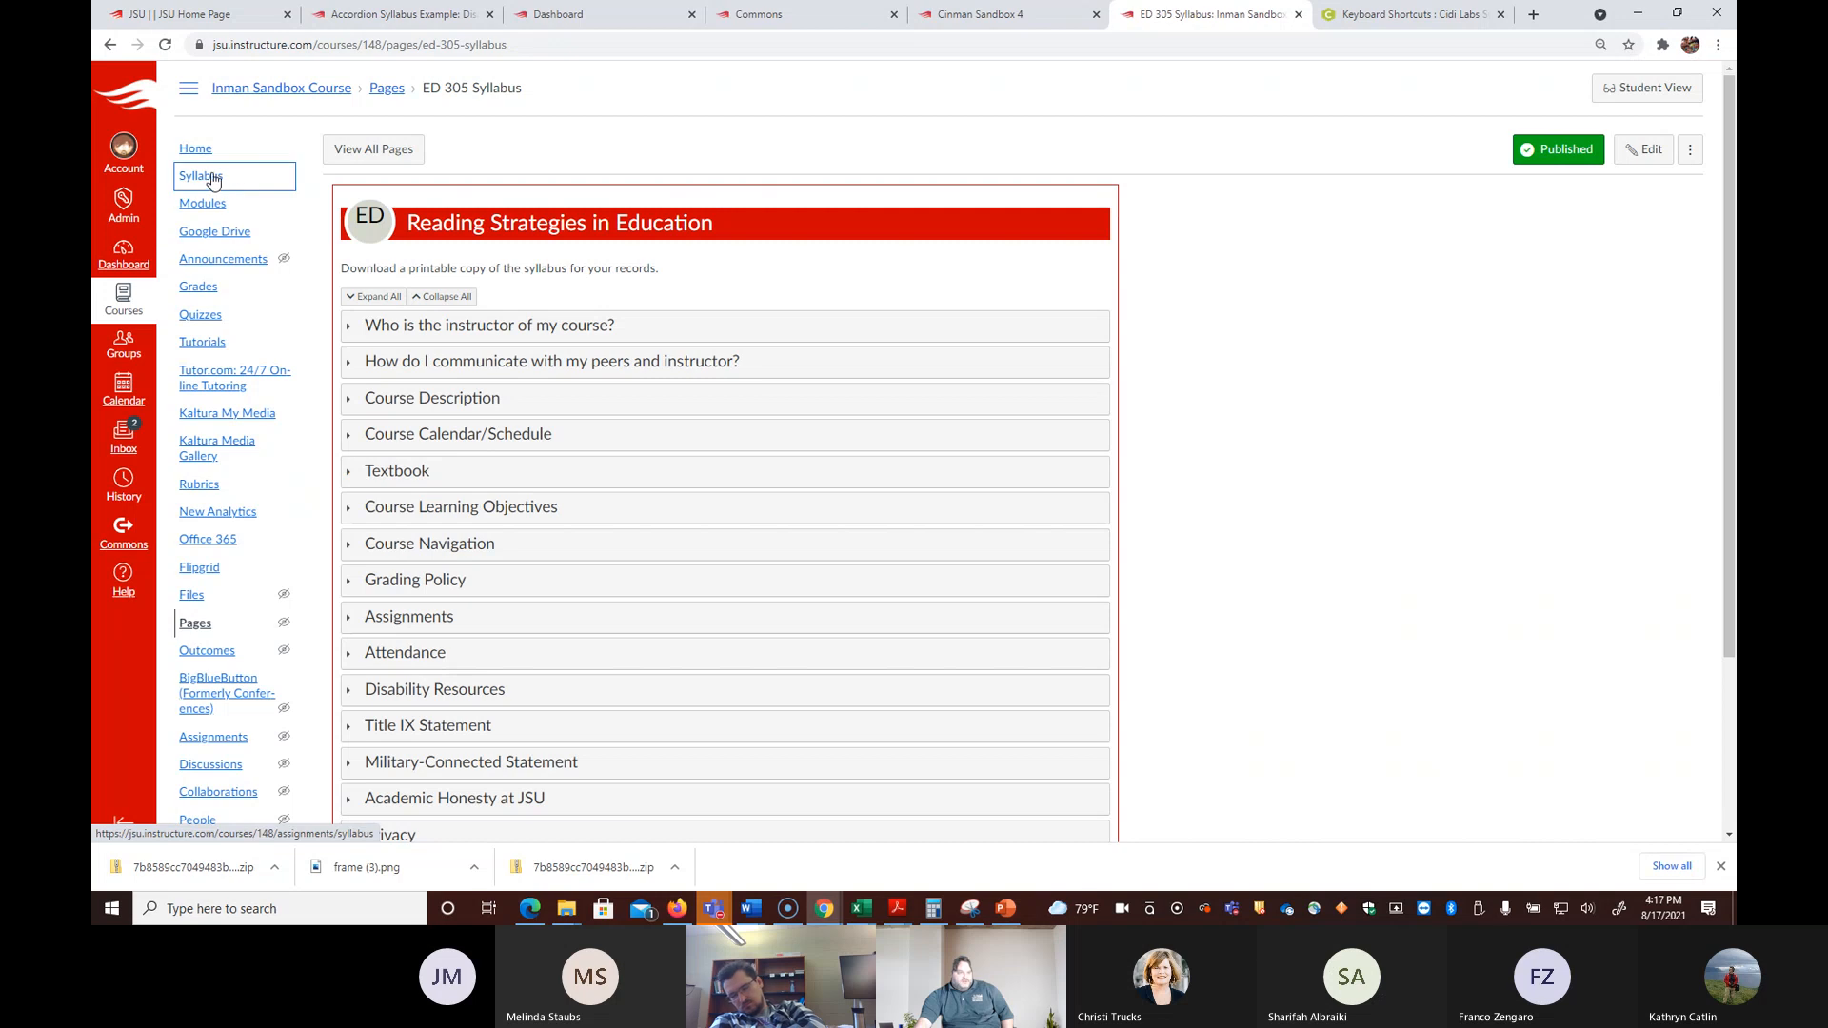
# Step: Paste the copied HTML code into the built-in Course Syllabus description and update the syllabus
pyautogui.click(211, 178)
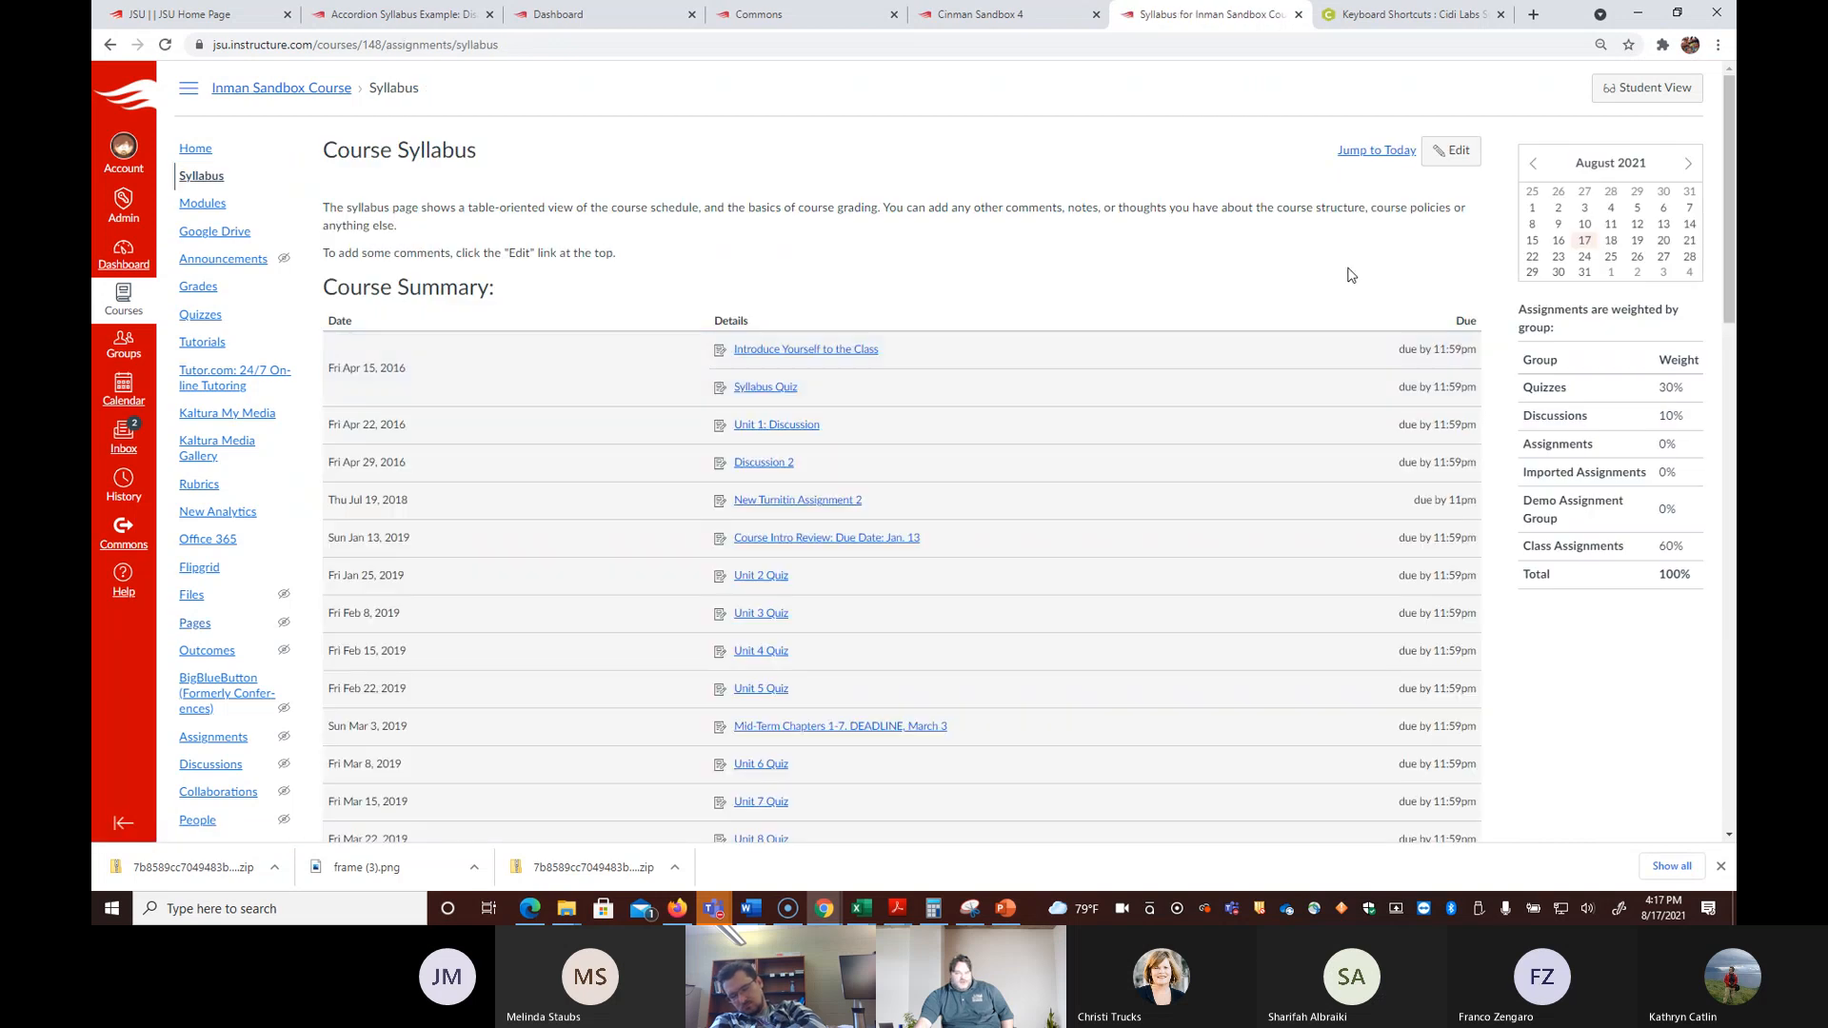
pyautogui.click(1451, 151)
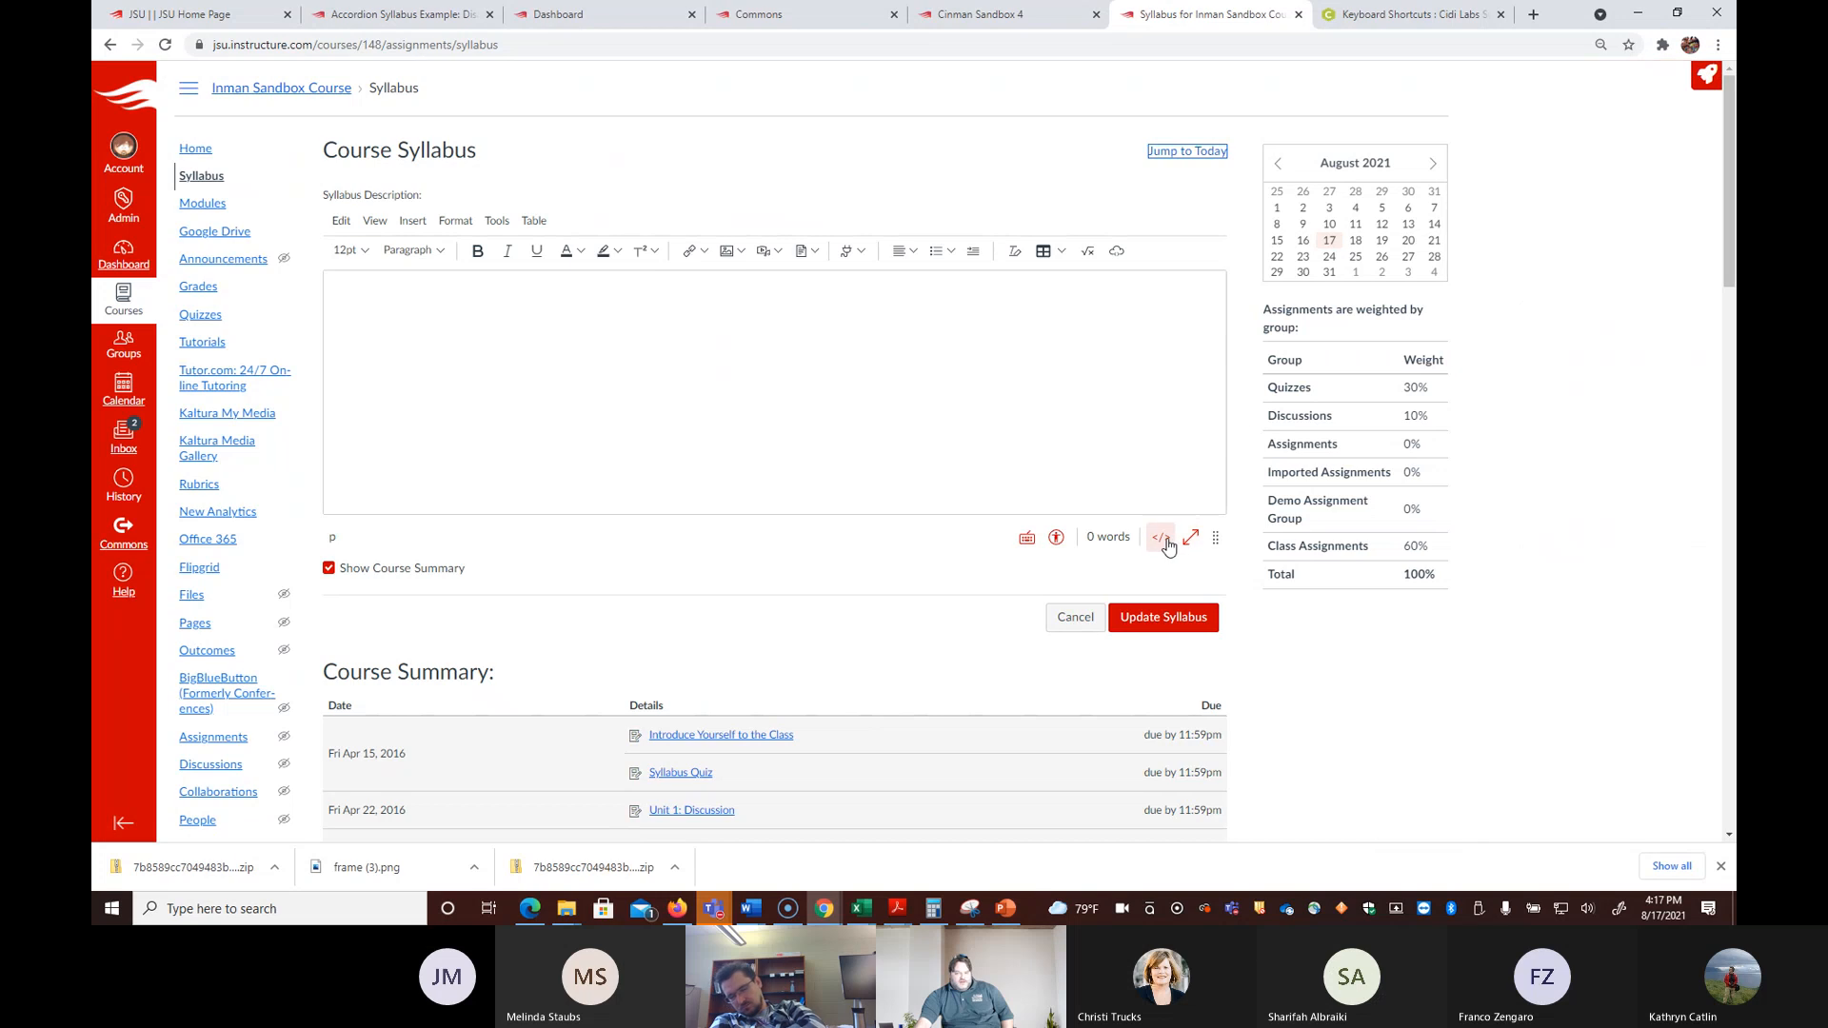
pyautogui.click(1164, 541)
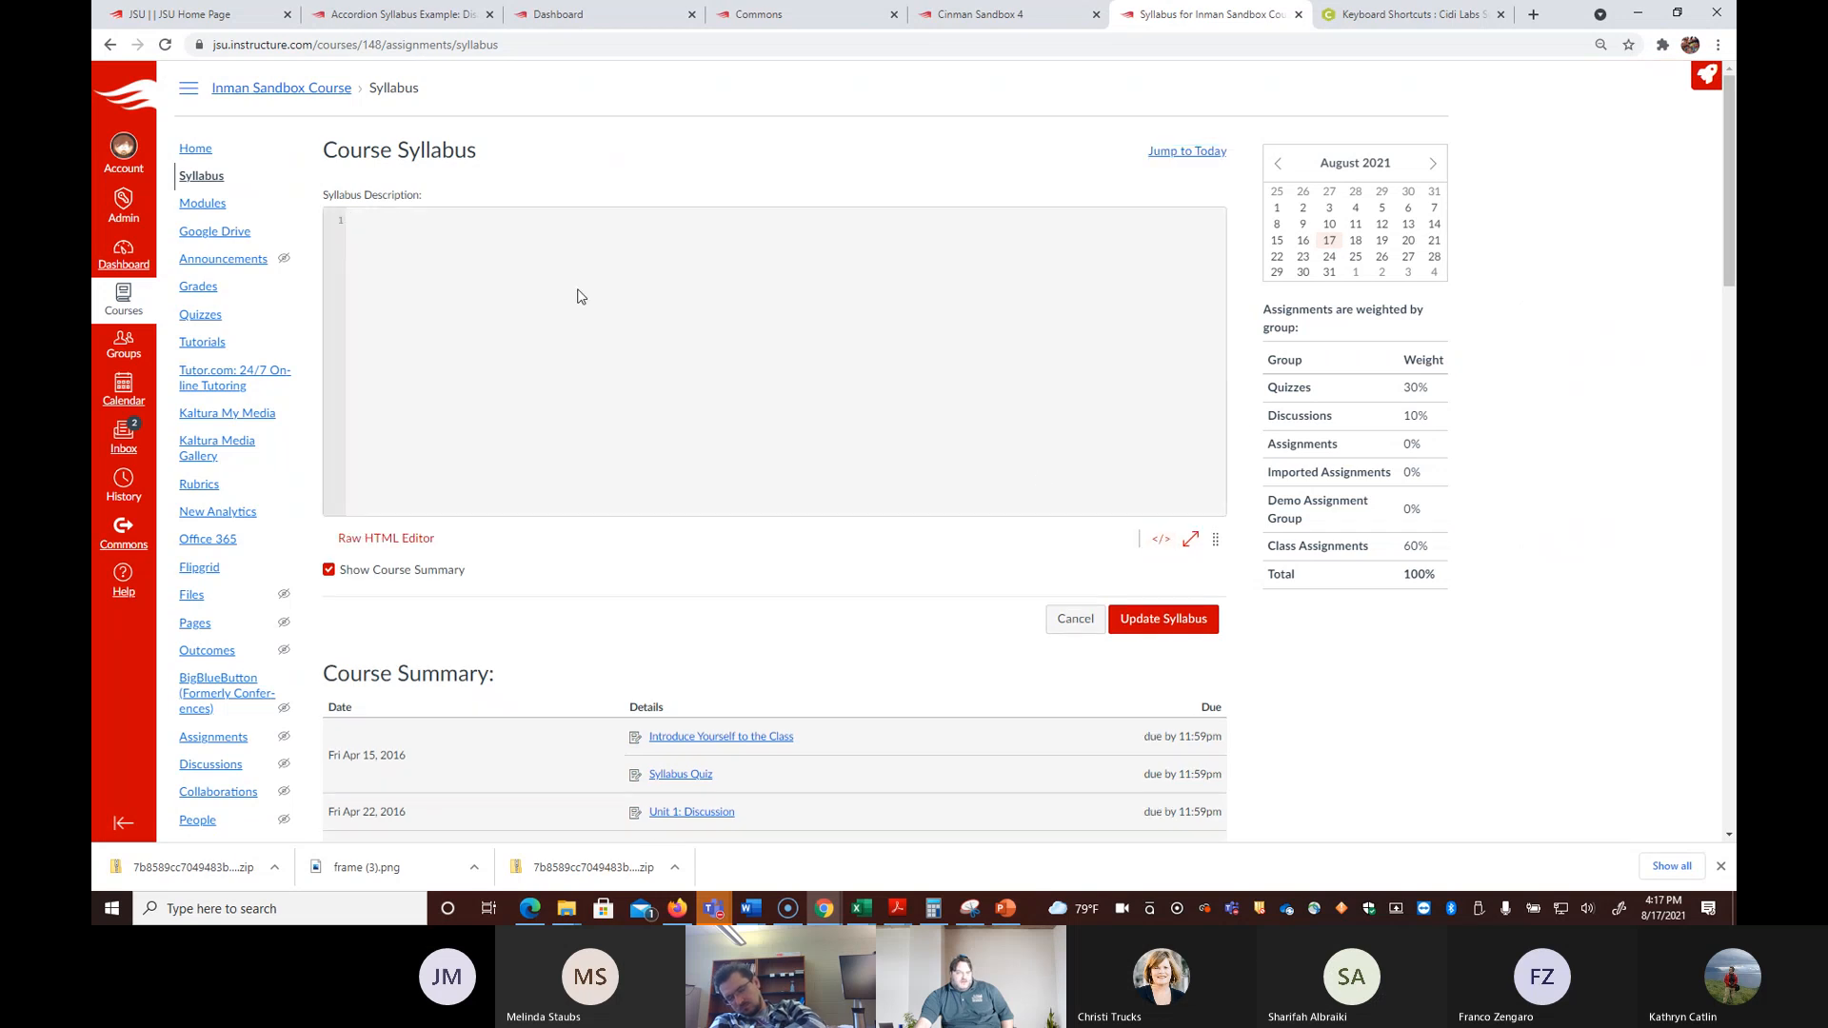
pyautogui.rightClick(578, 293)
pyautogui.click(628, 425)
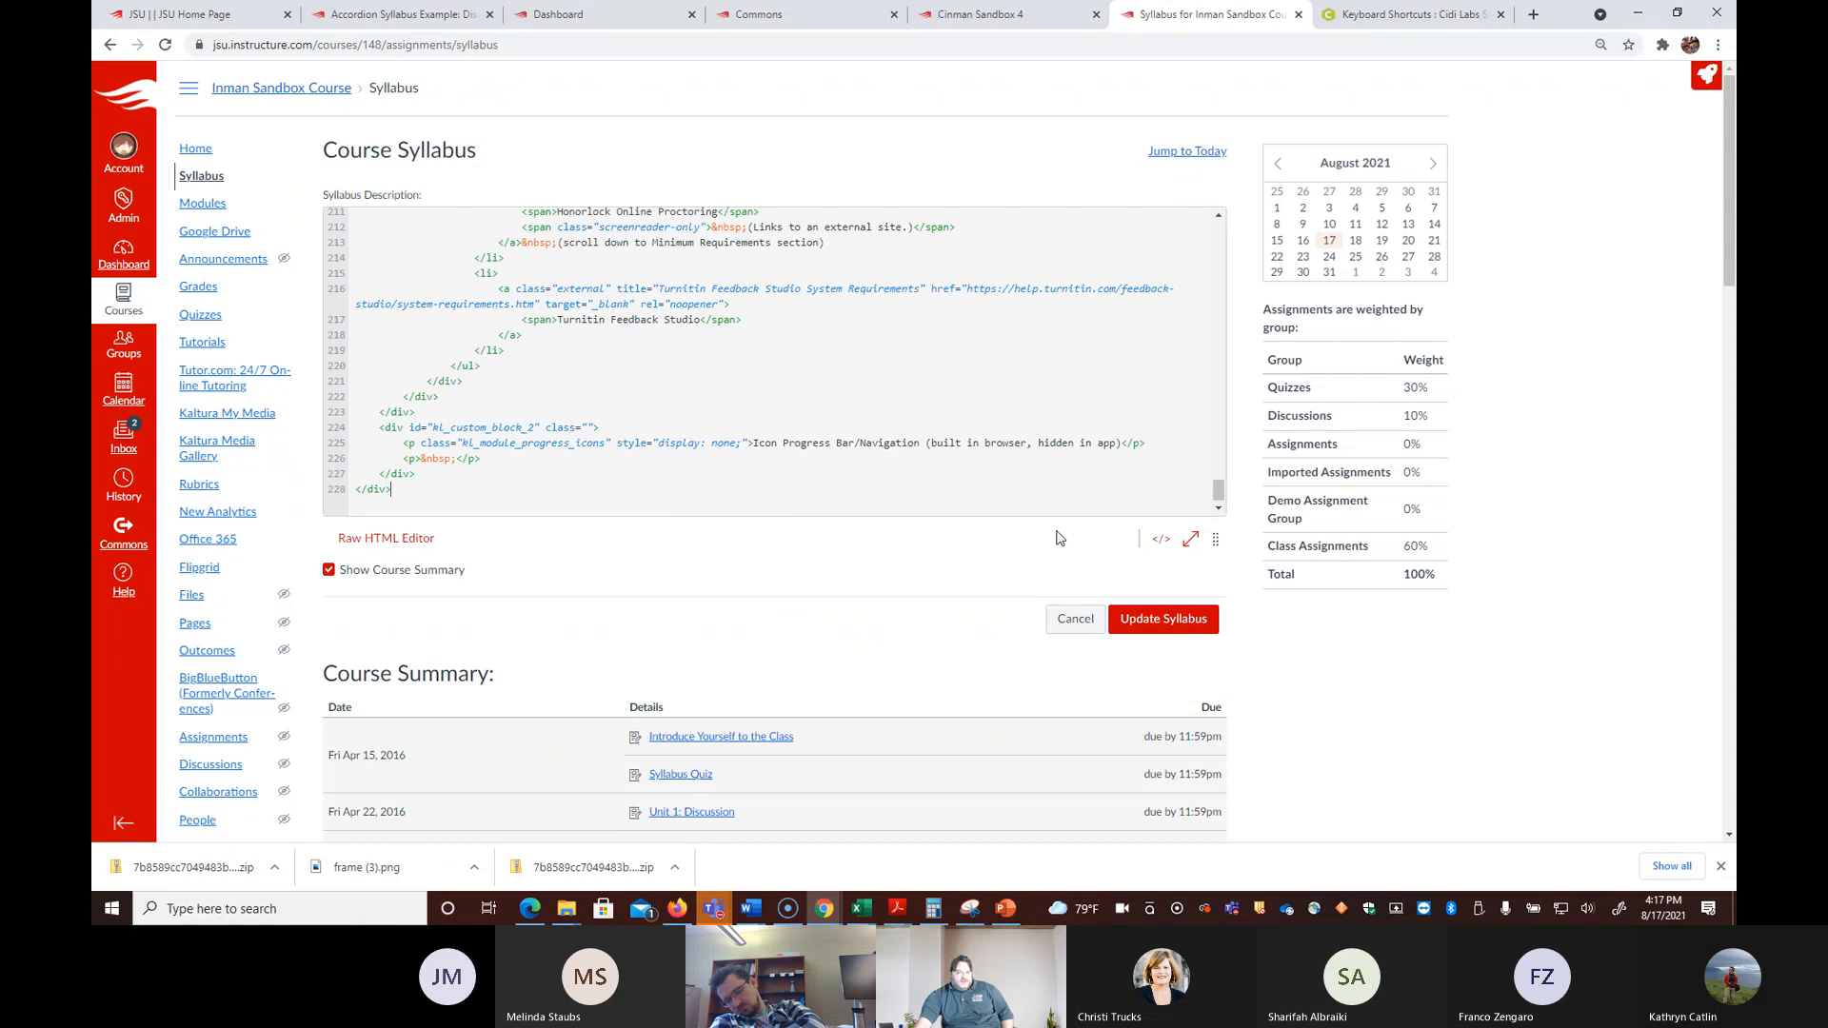
pyautogui.click(1162, 540)
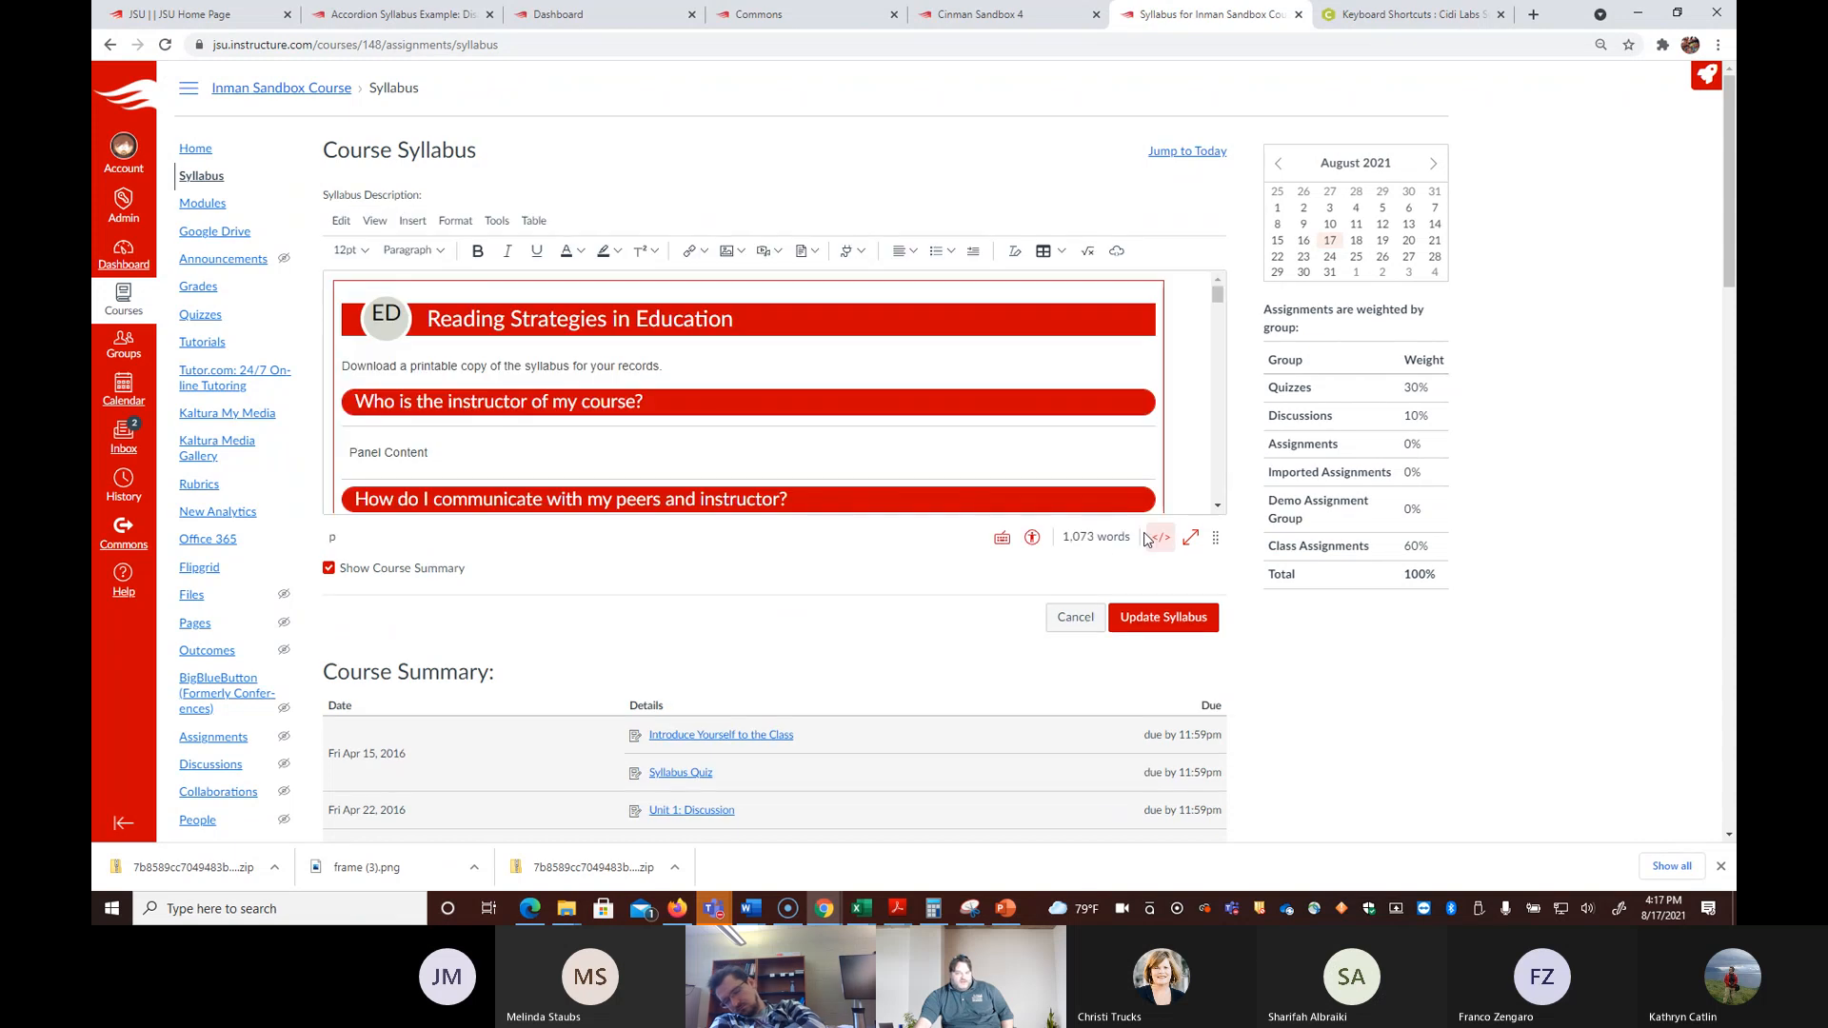
pyautogui.click(1179, 617)
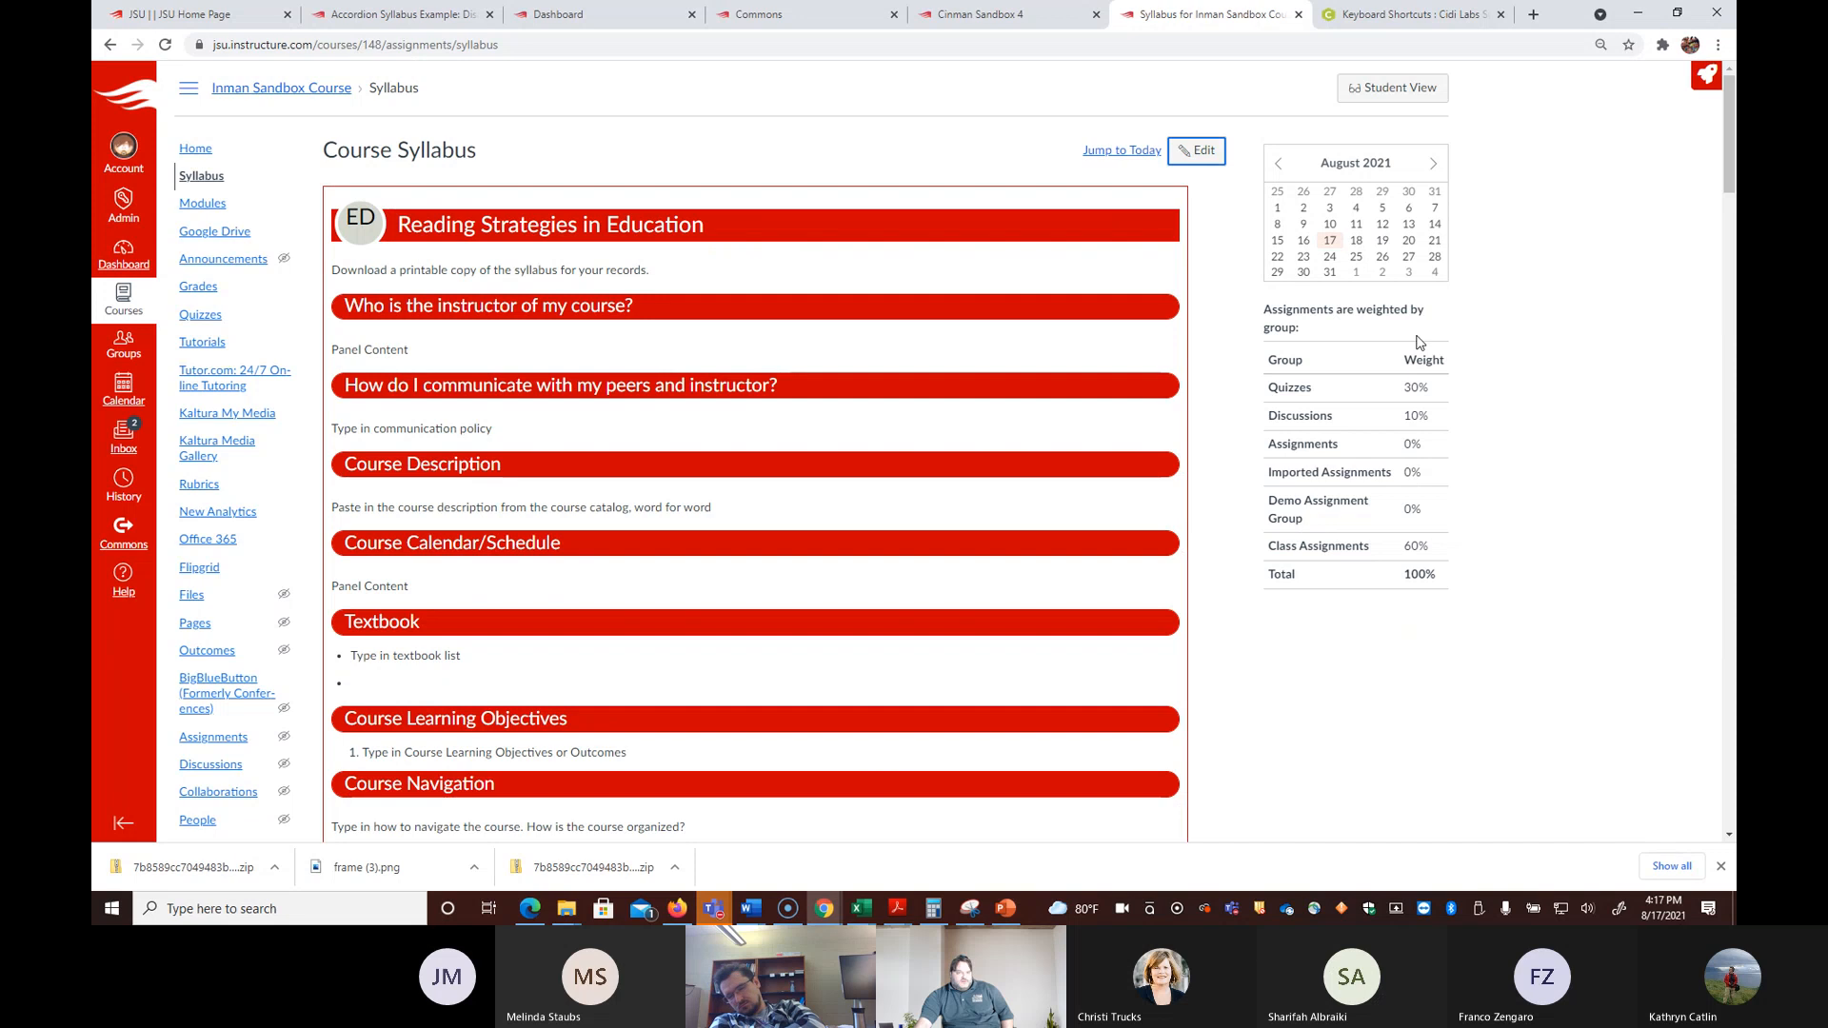
# Step: Reload the Syllabus page and look through its accordion panels and the Course Summary below them
pyautogui.click(169, 46)
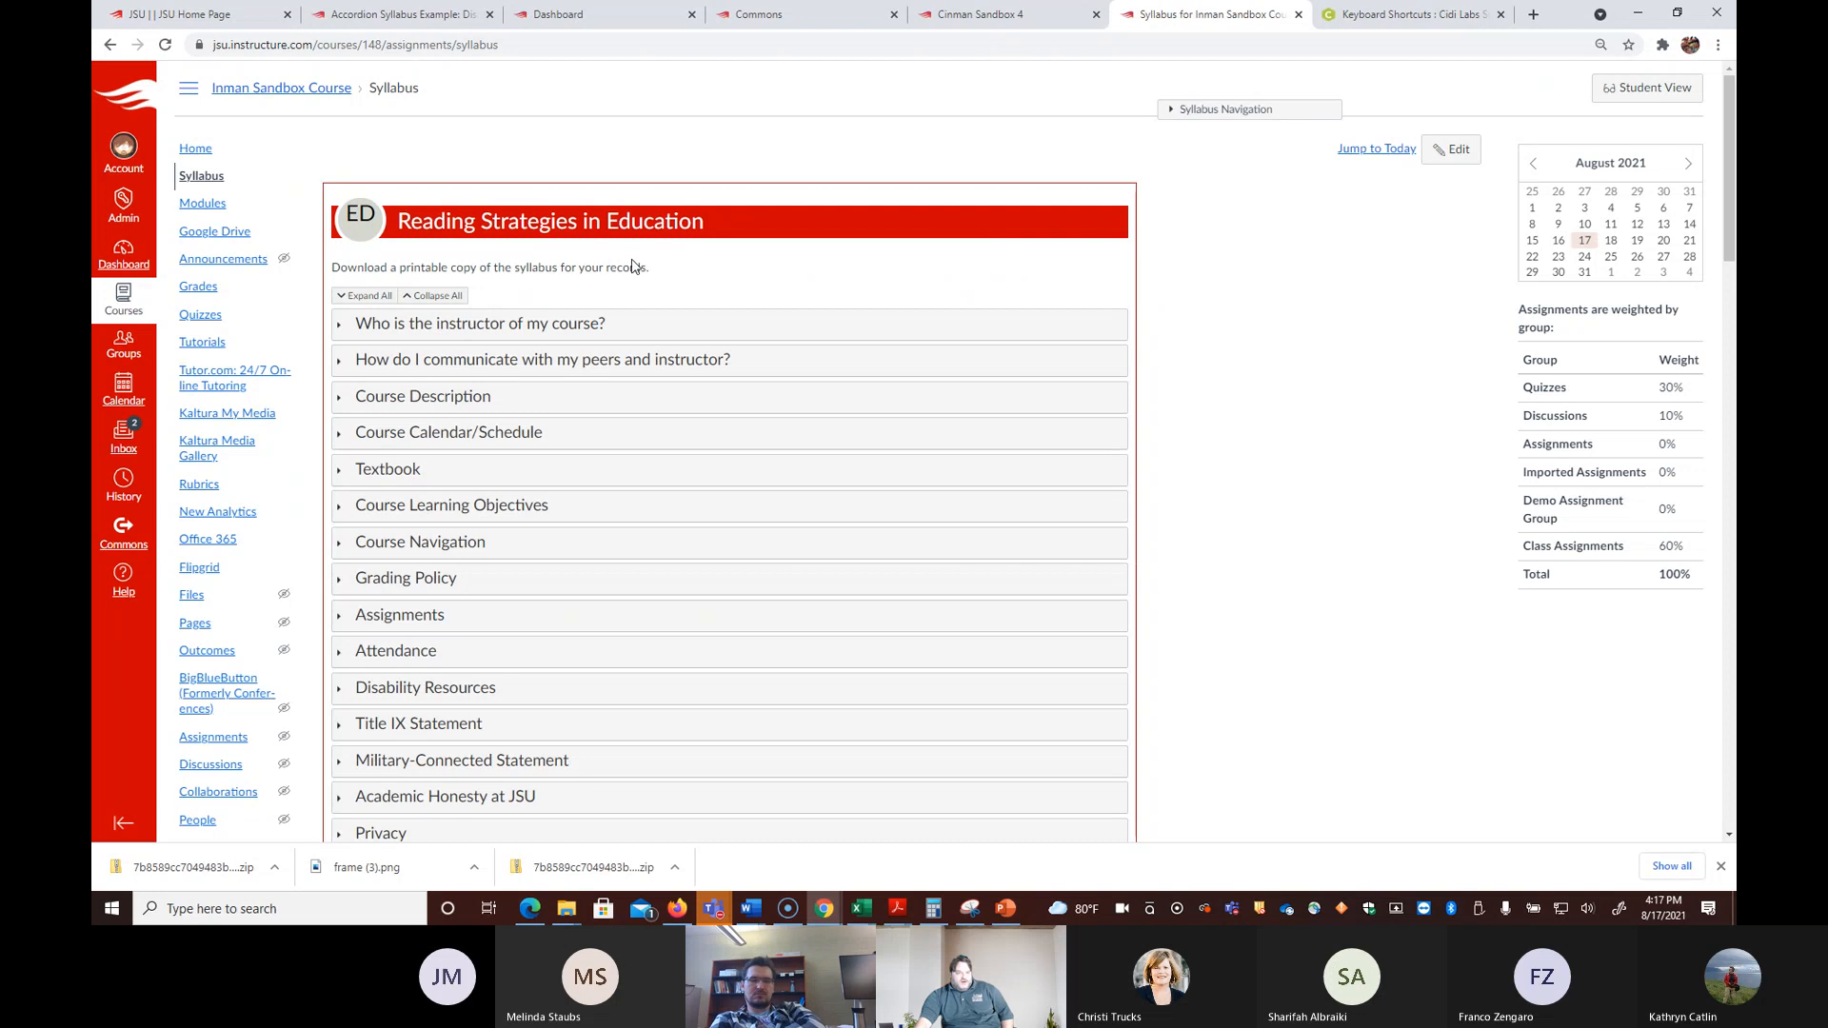
pyautogui.scroll(-1, 635, 266)
pyautogui.scroll(-10, 638, 267)
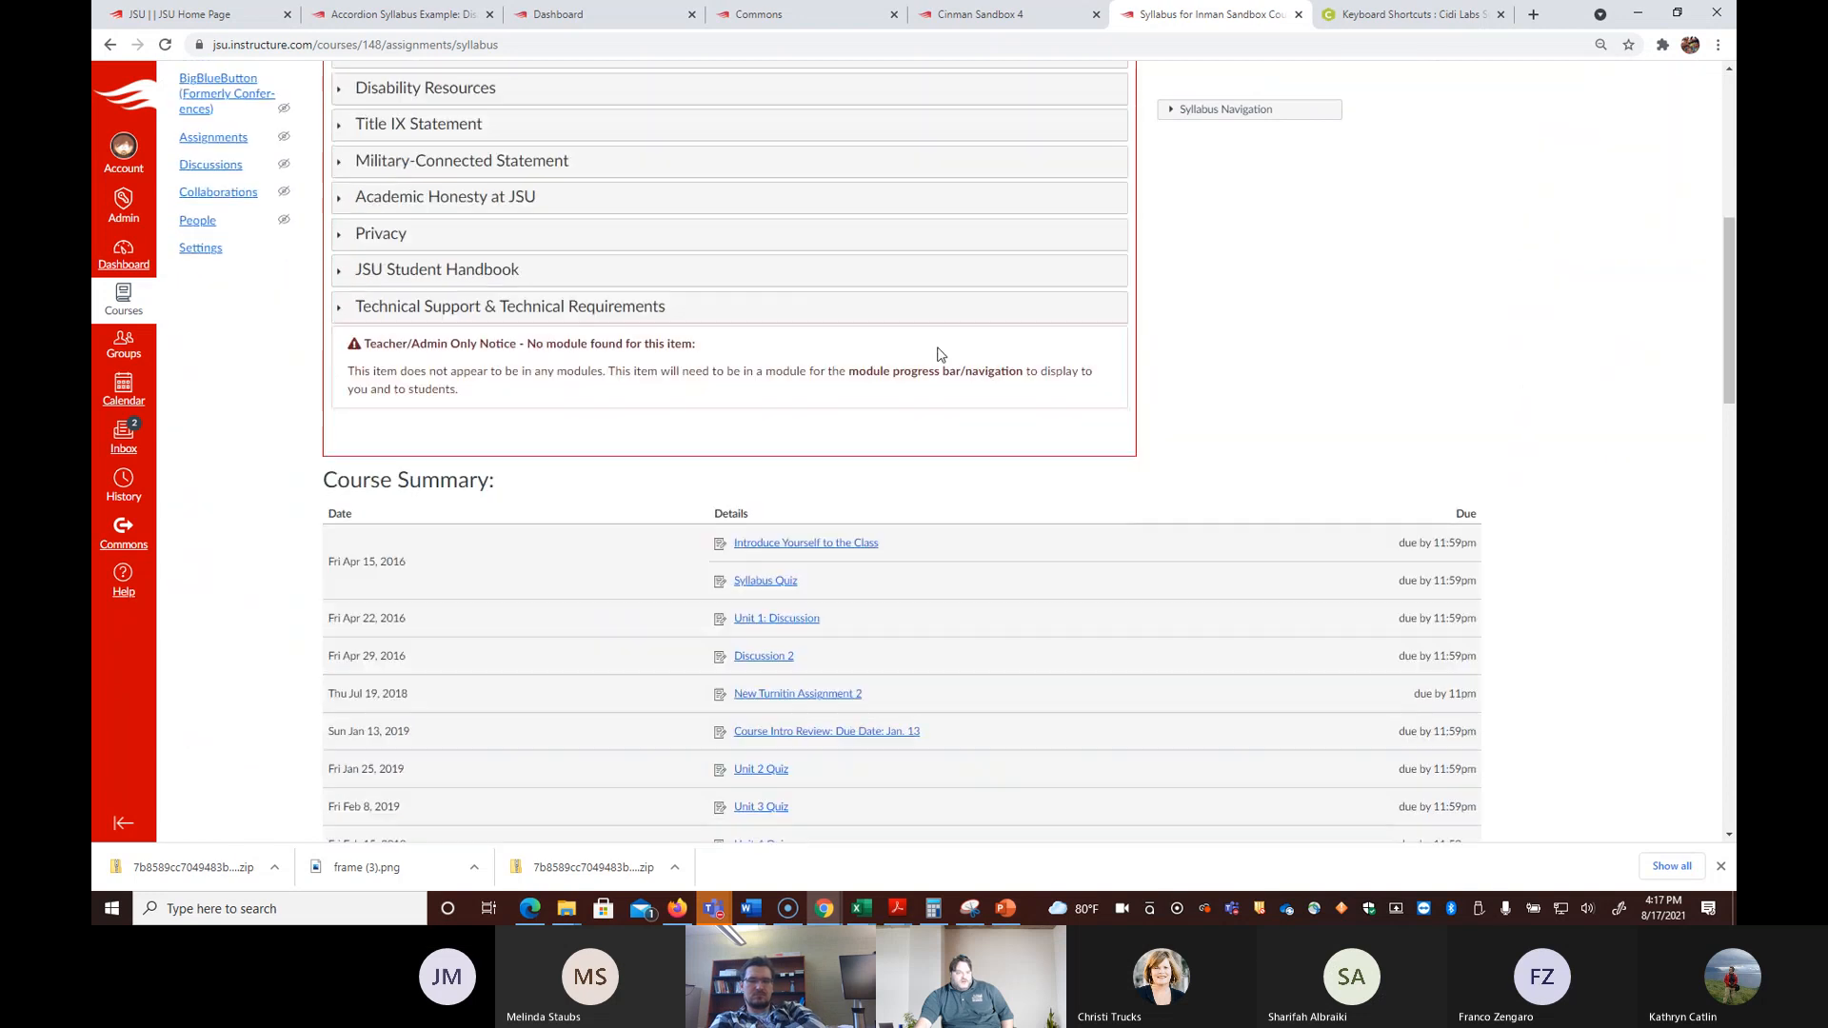
pyautogui.scroll(-15, 641, 224)
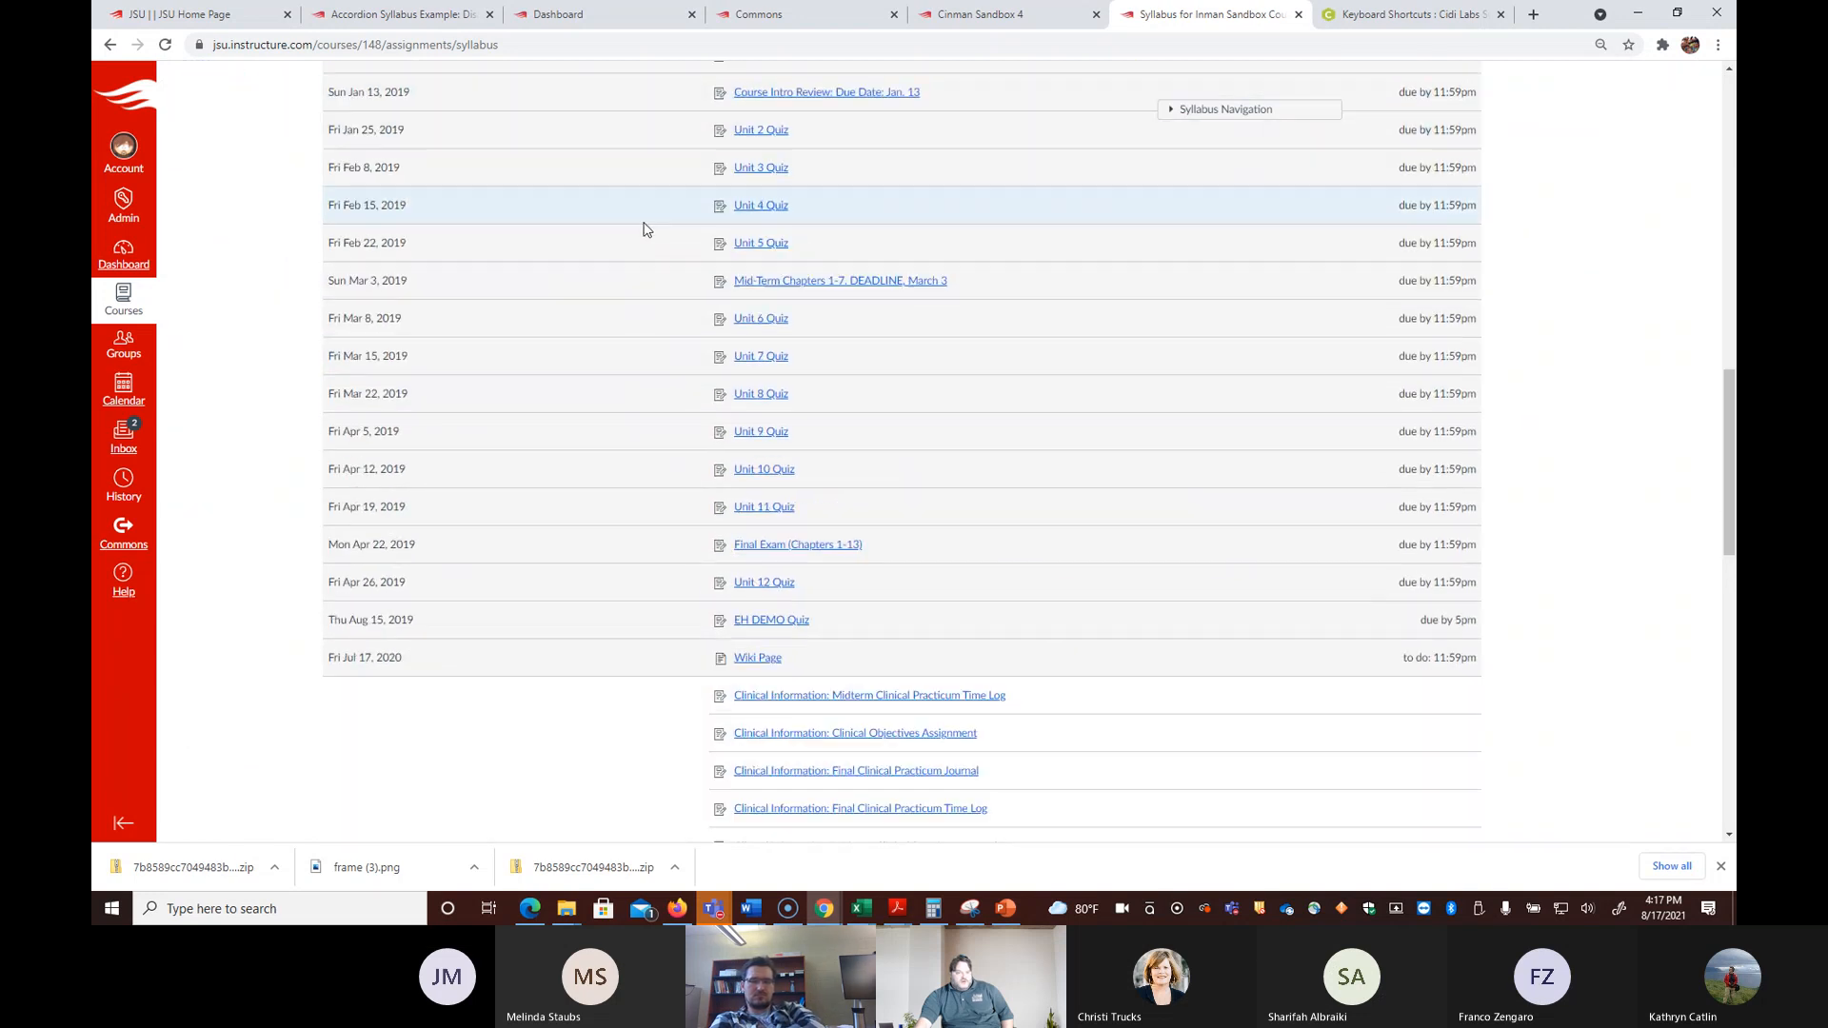
pyautogui.scroll(20, 1054, 601)
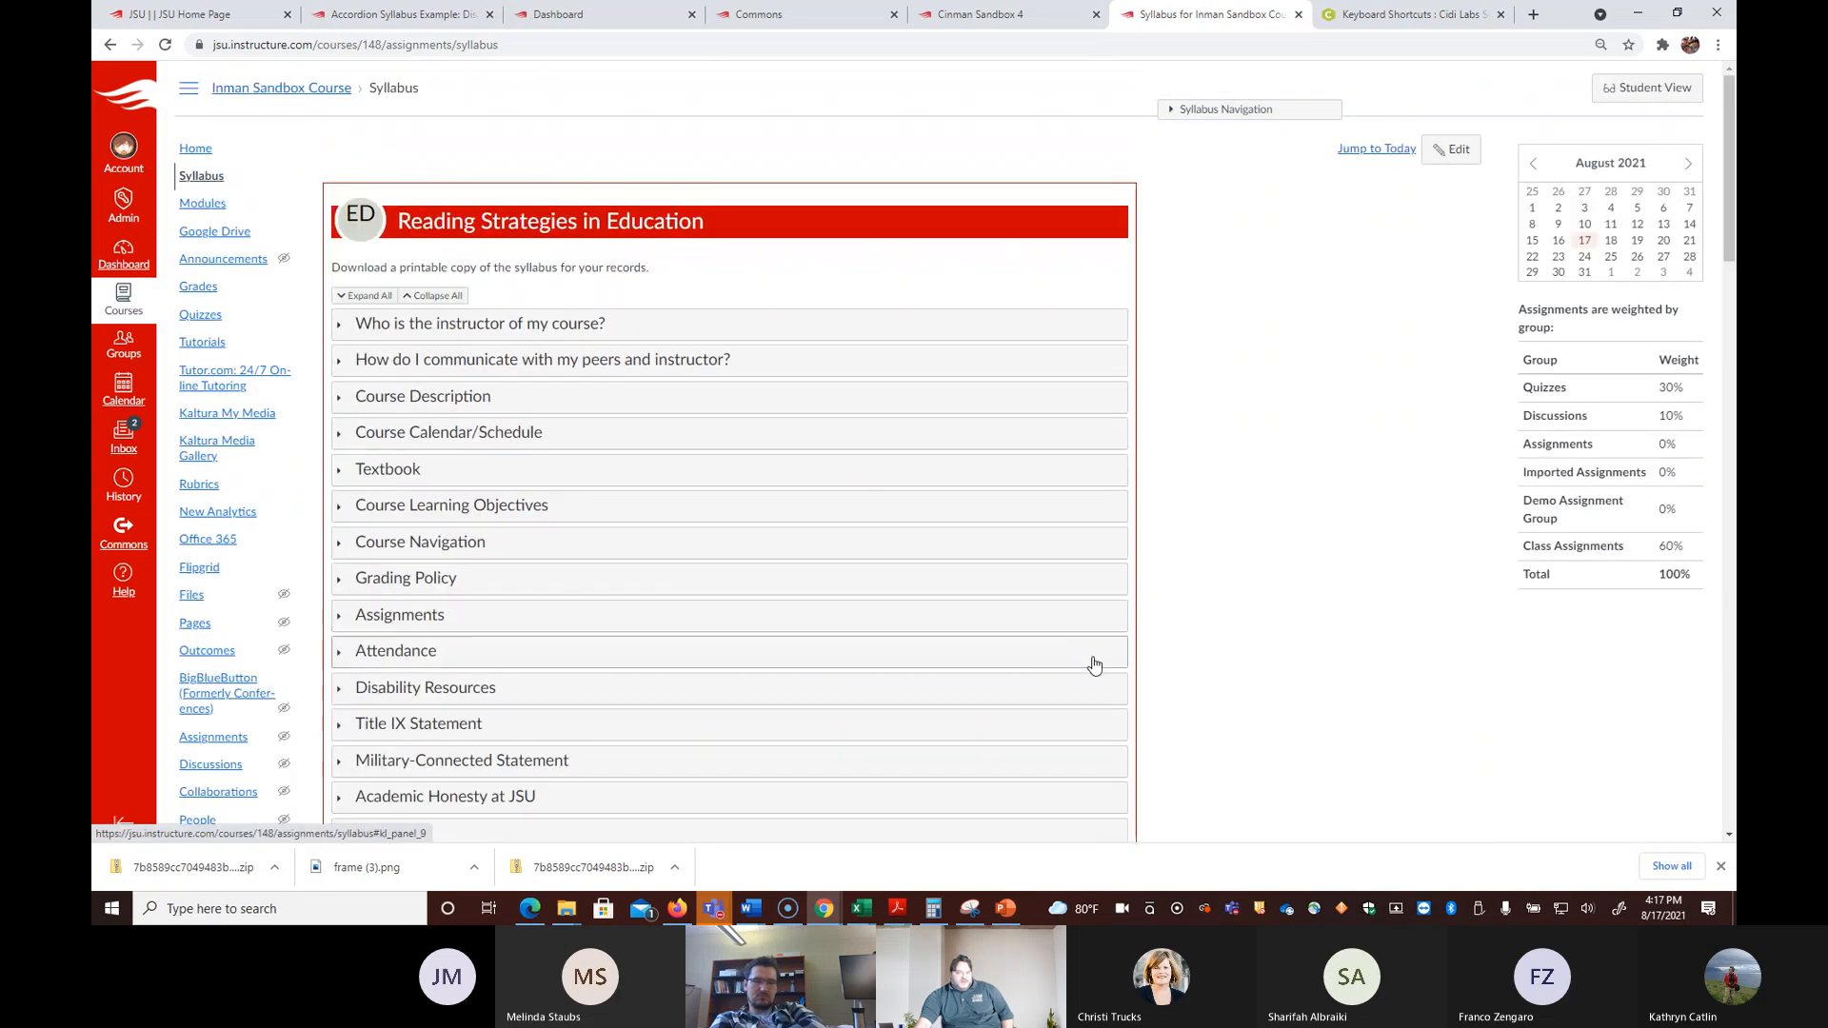
# Step: Delete the entire HTML code from the built-in Syllabus description and return to the rich content view
pyautogui.click(1452, 148)
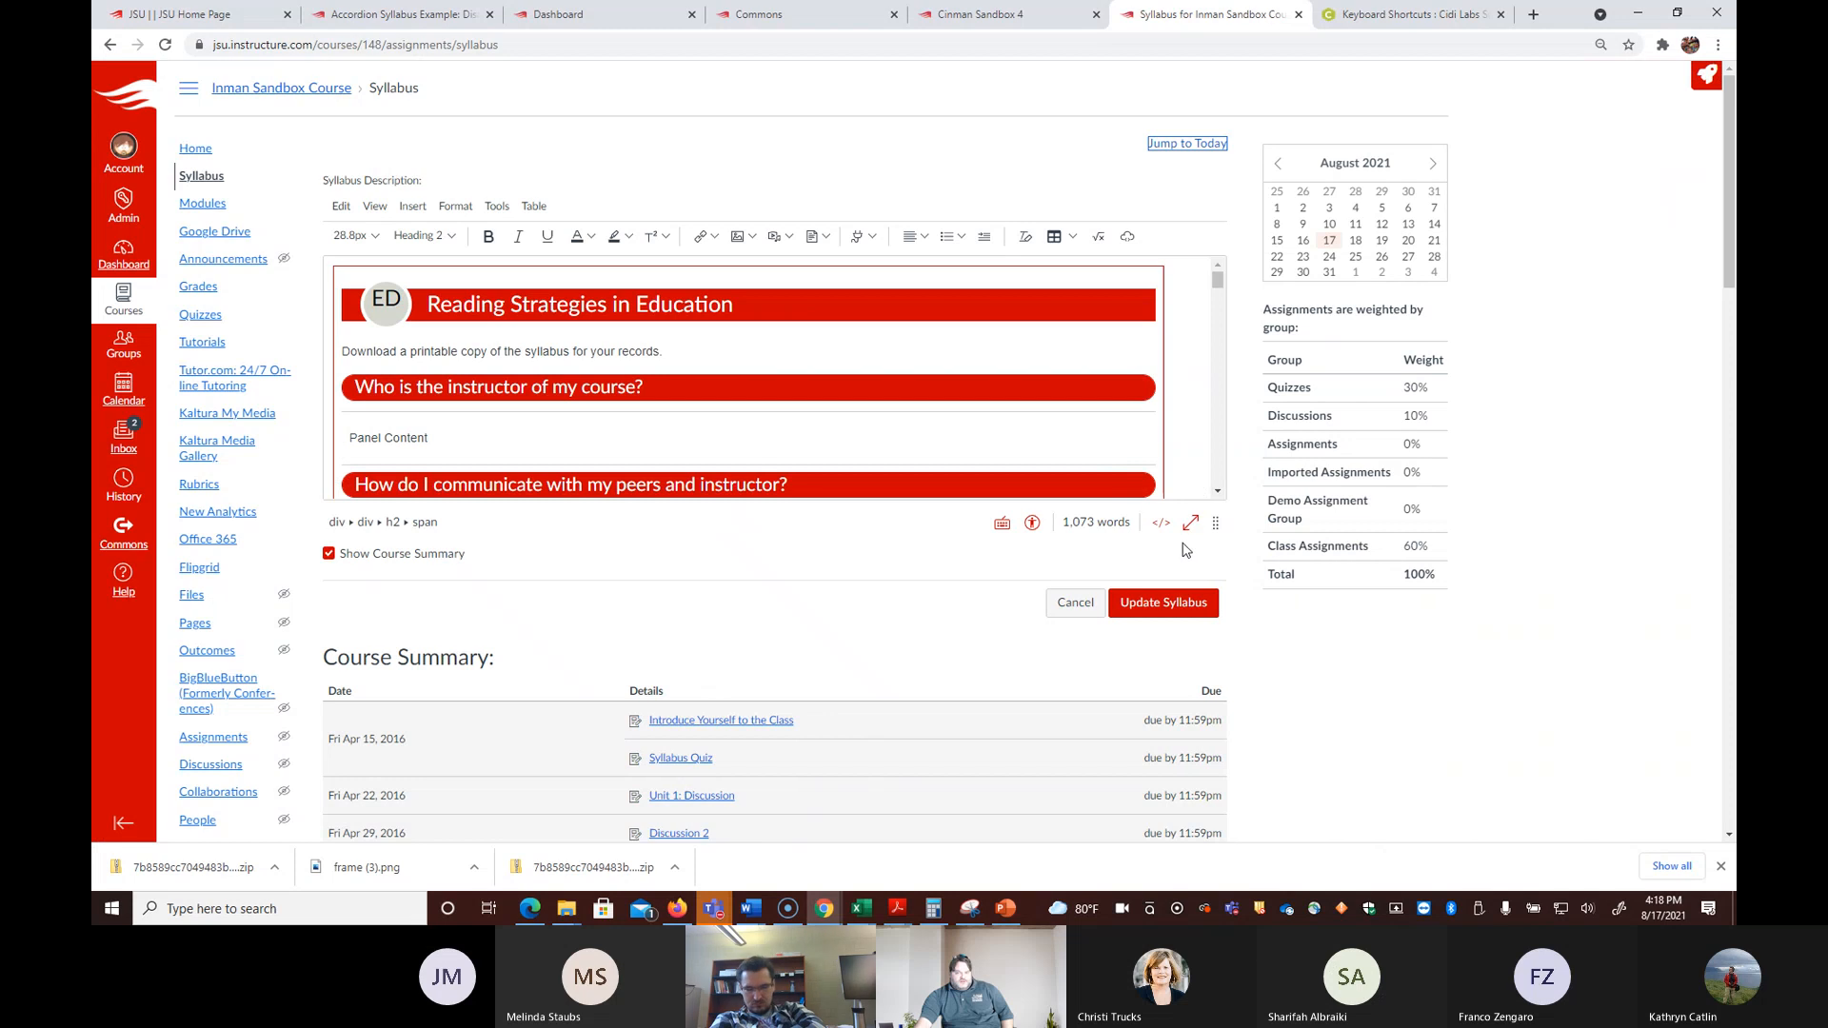
pyautogui.click(1161, 523)
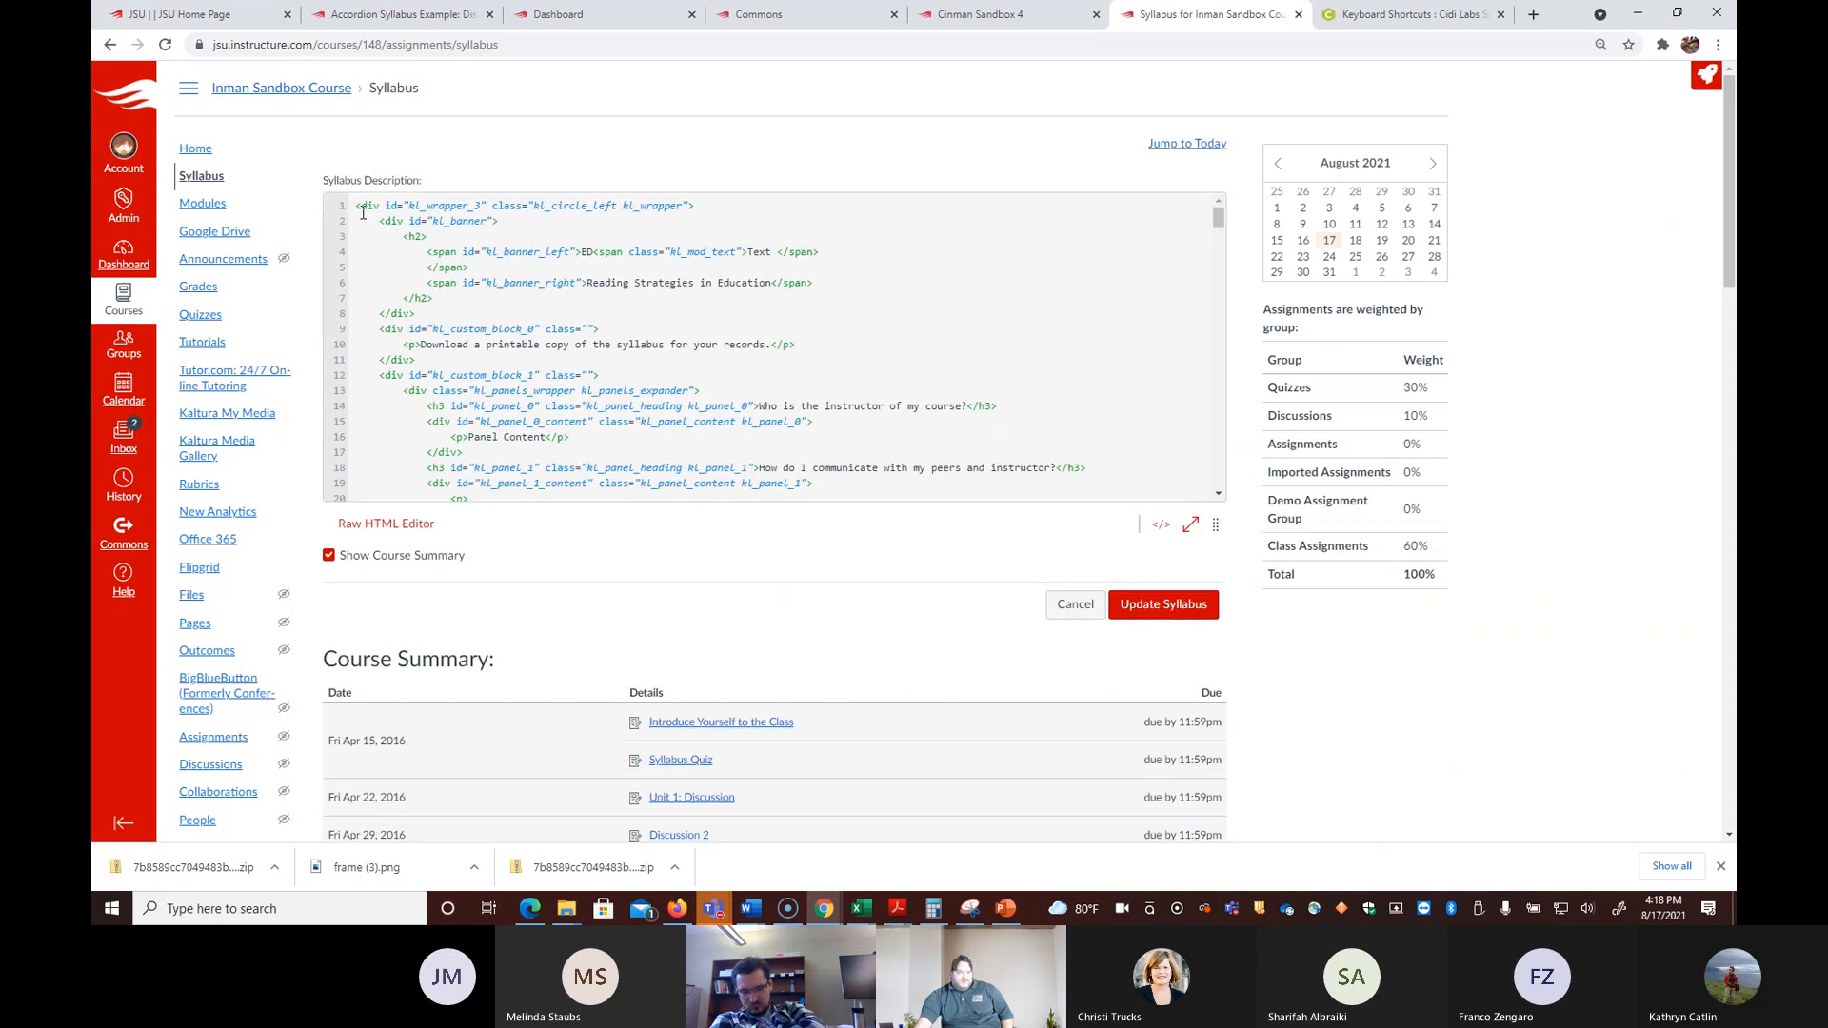
pyautogui.hotkey('ctrl', 'a')
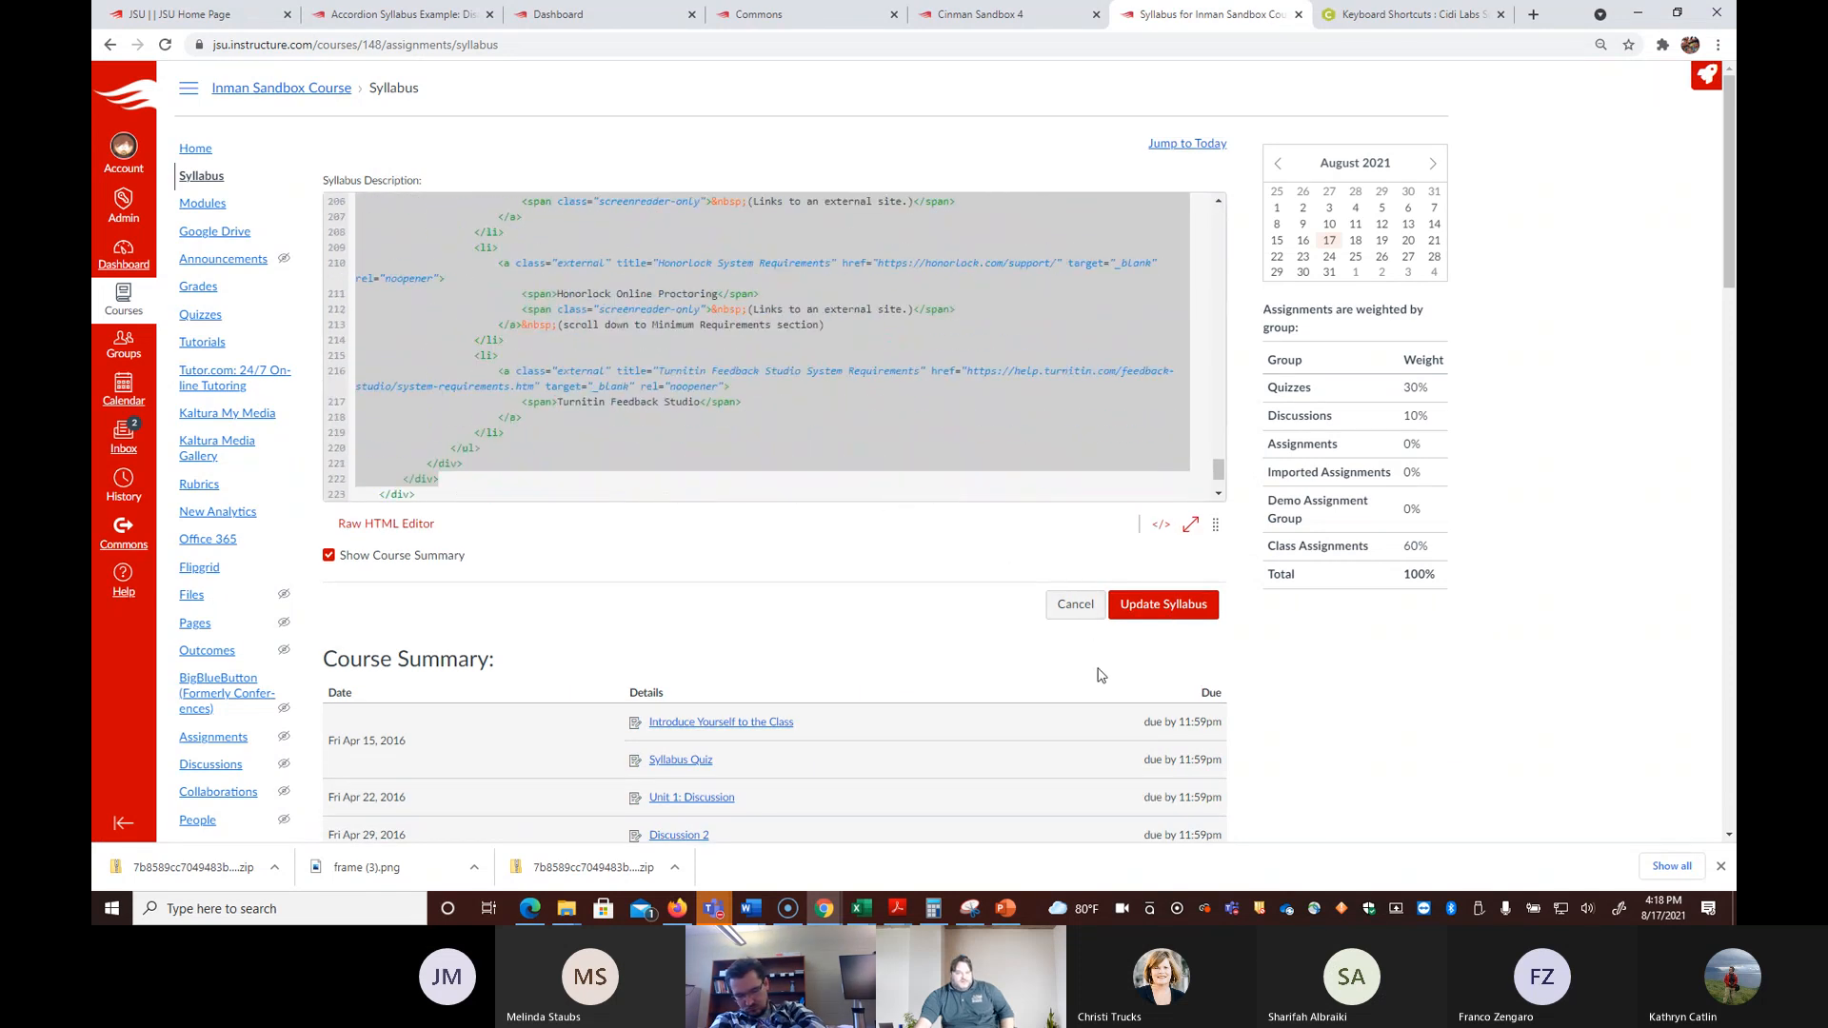
pyautogui.write('<')
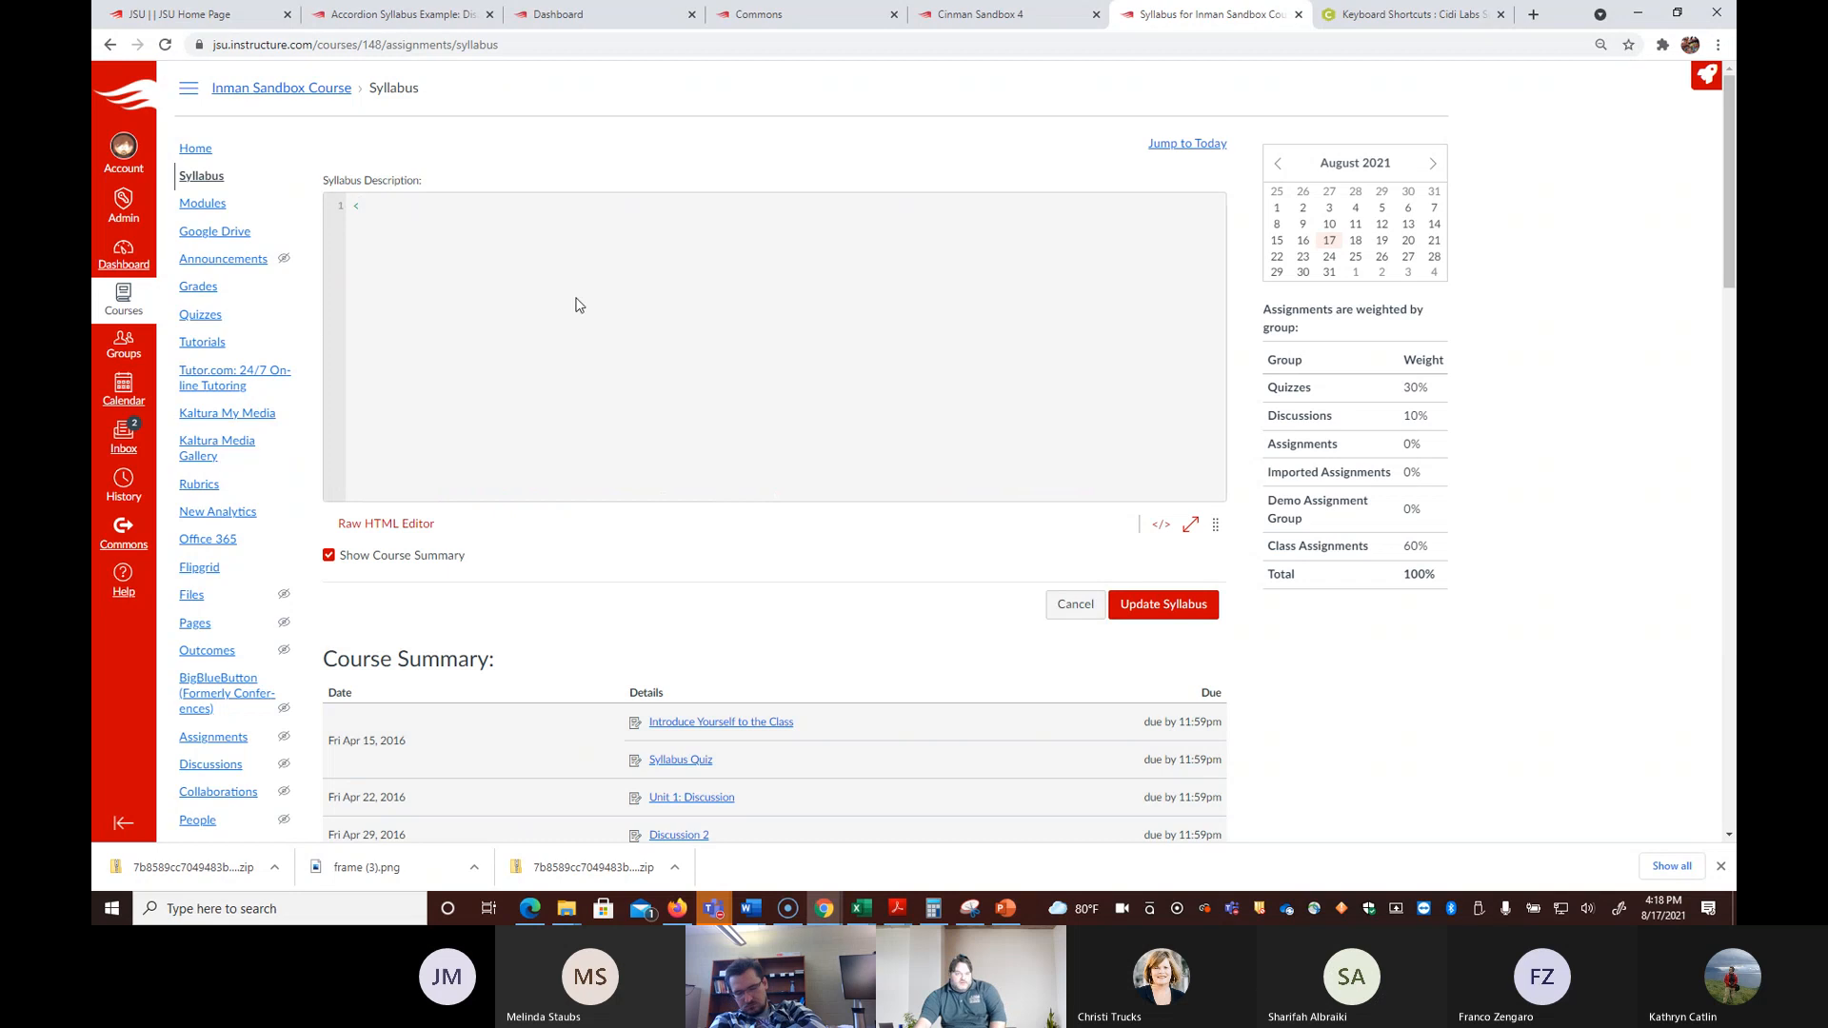
pyautogui.press('BackSpace')
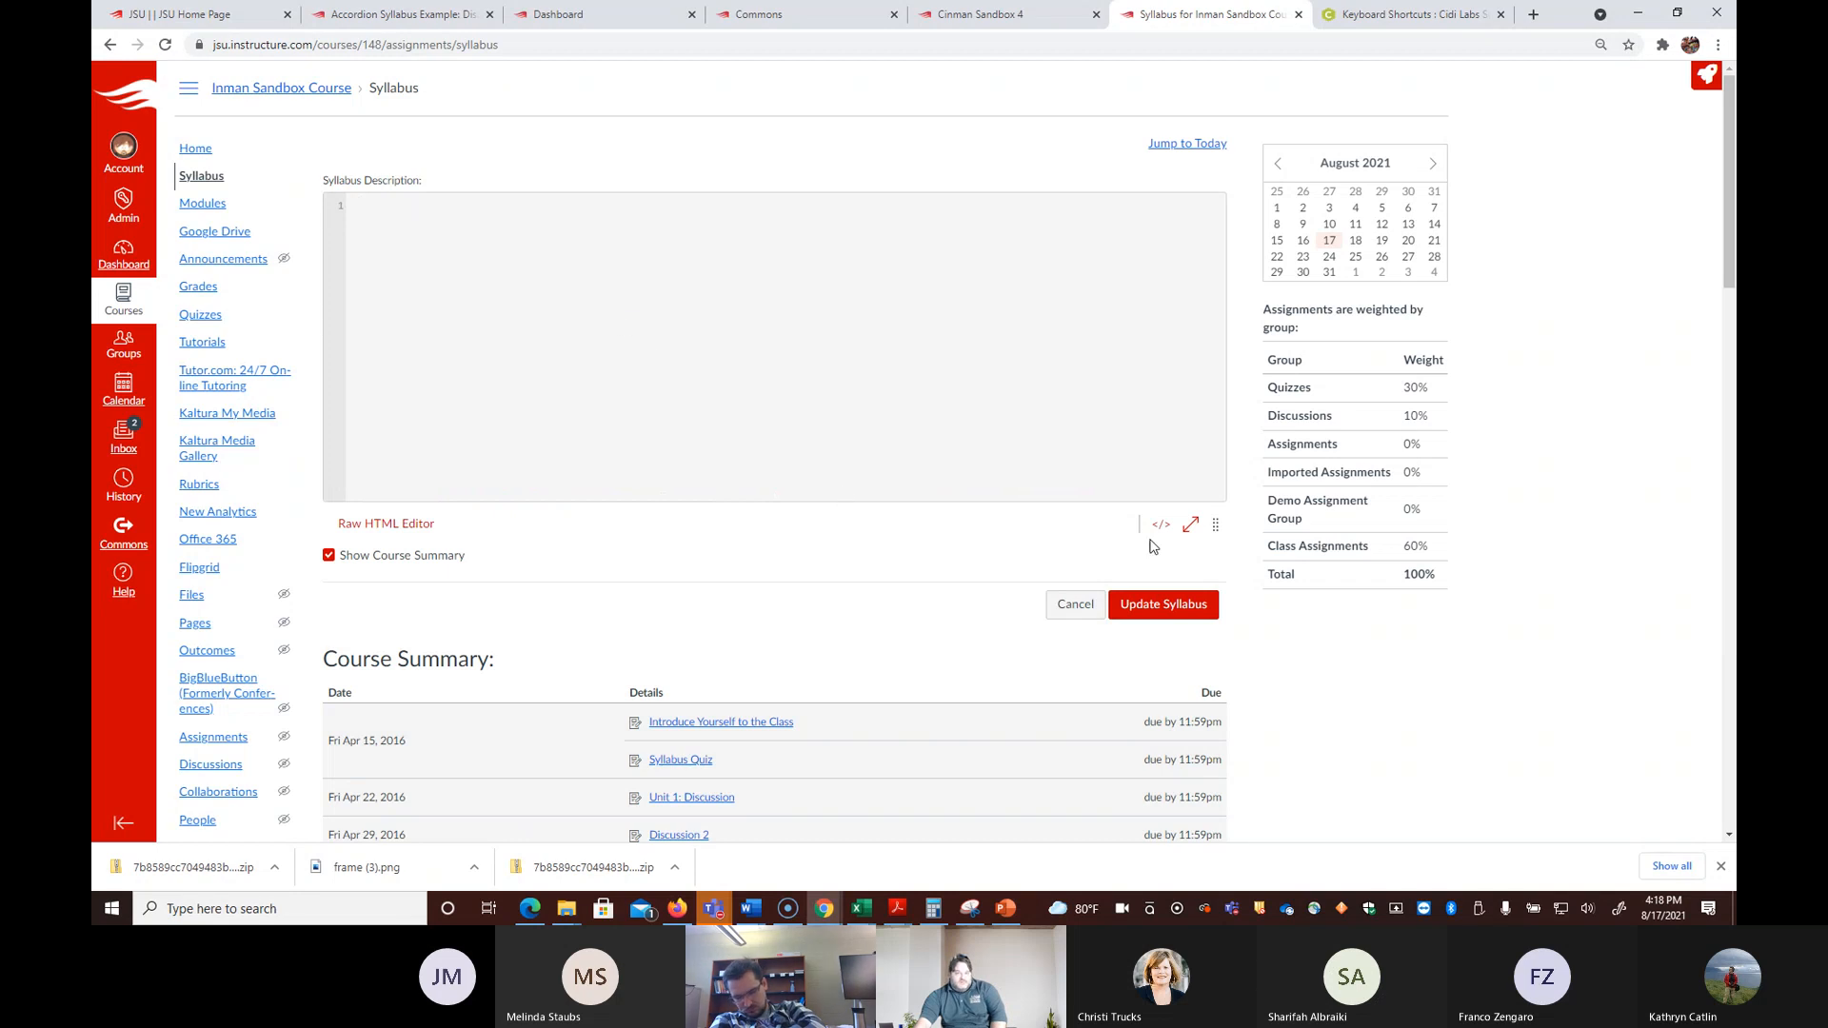
pyautogui.click(1161, 525)
# Step: Search the course page links for "ED 30" and insert a link to the ED 305 Syllabus page in the empty Syllabus description
pyautogui.click(410, 290)
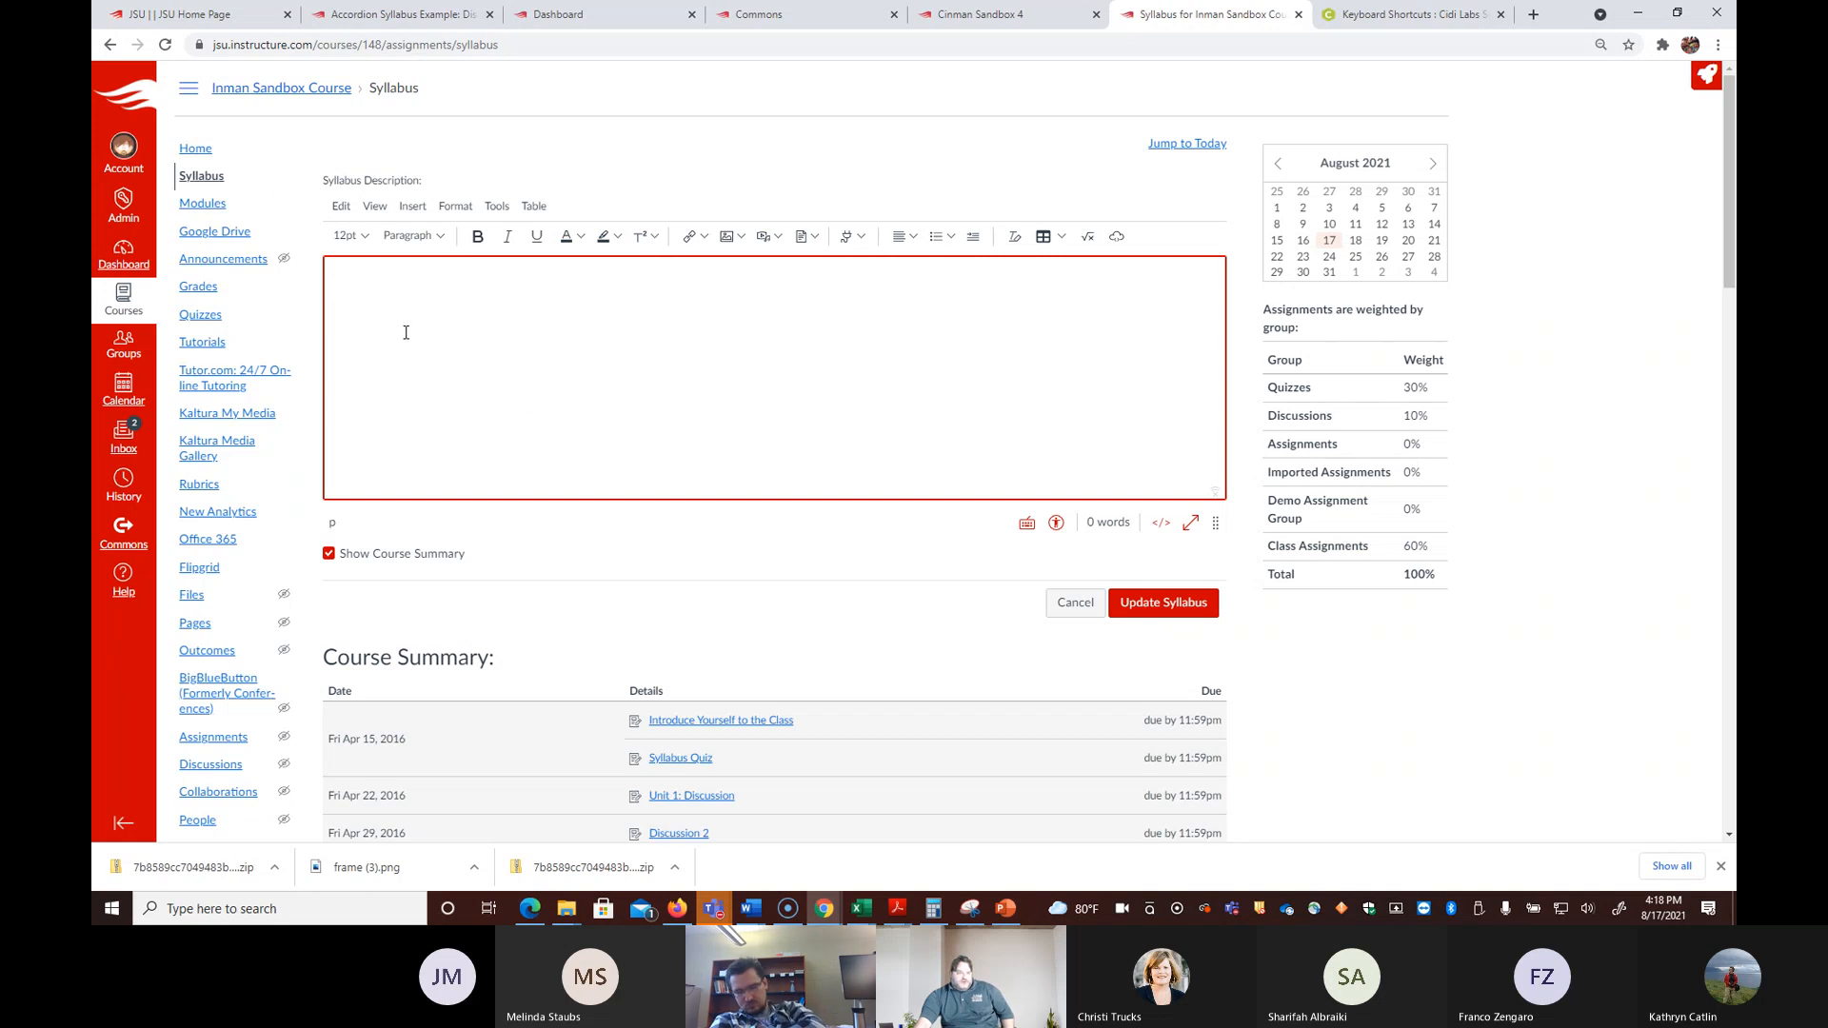
pyautogui.click(707, 240)
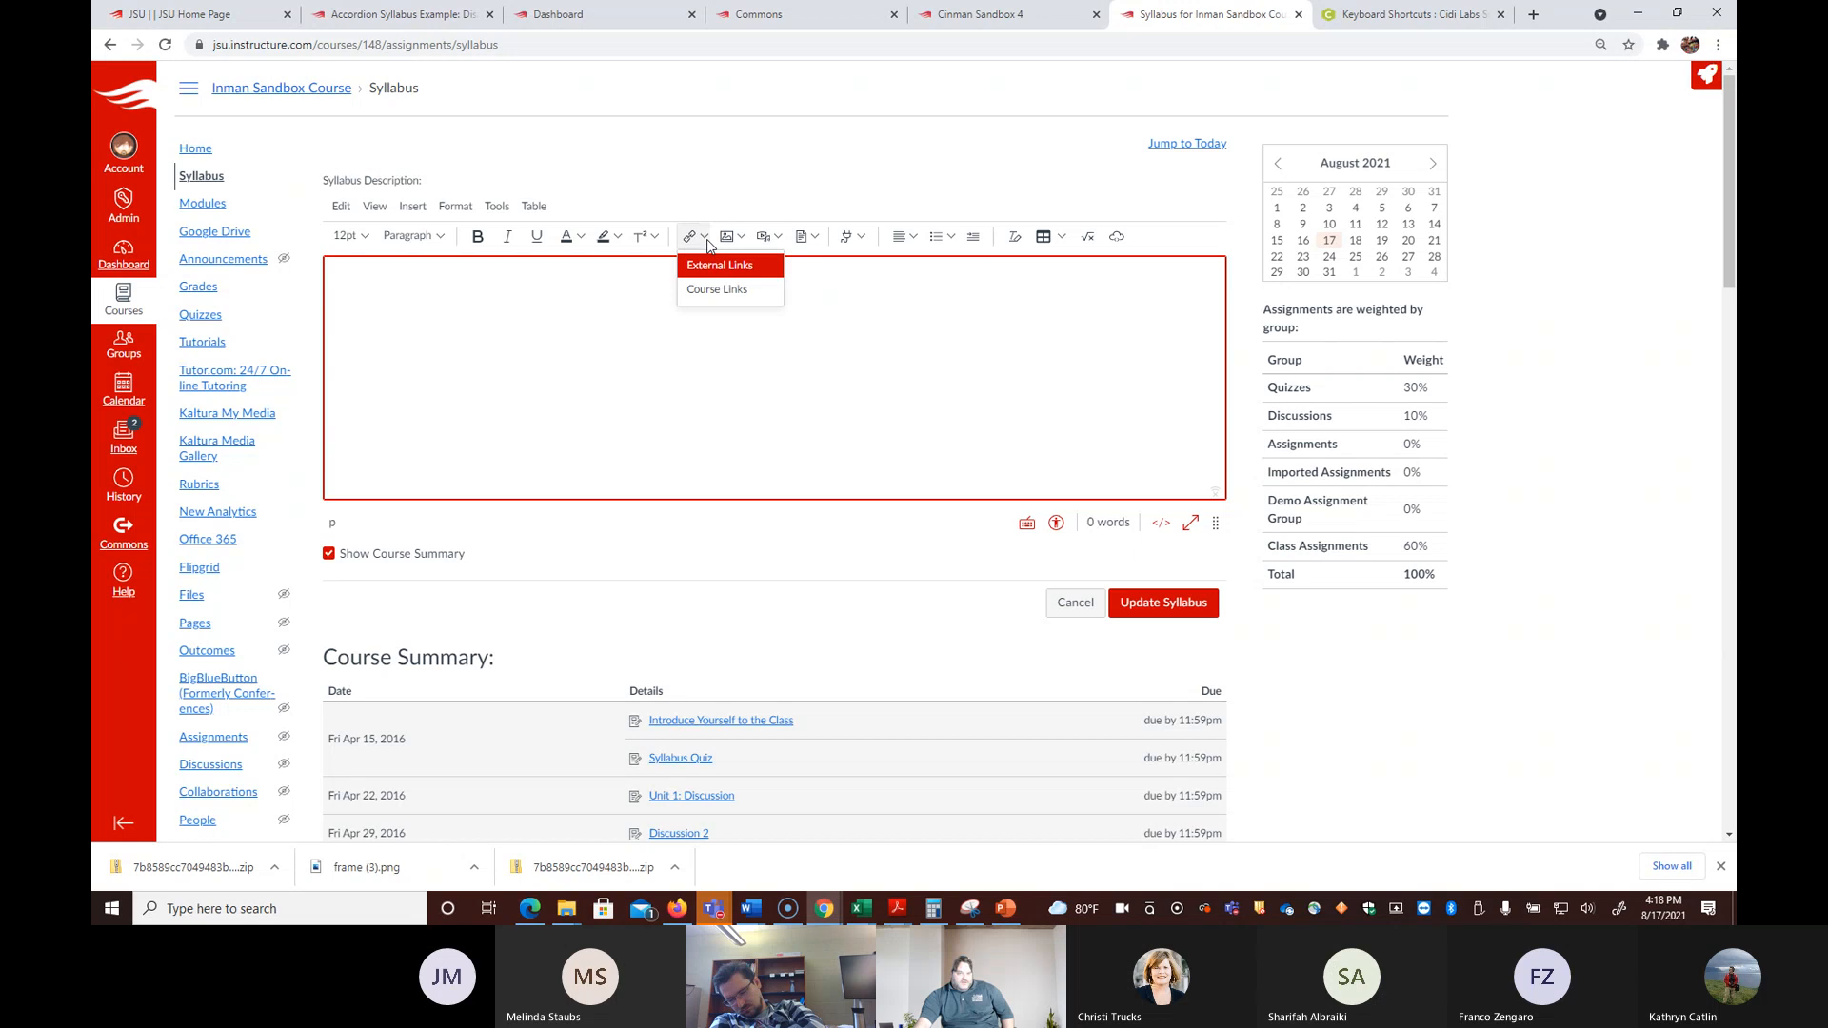
pyautogui.click(710, 291)
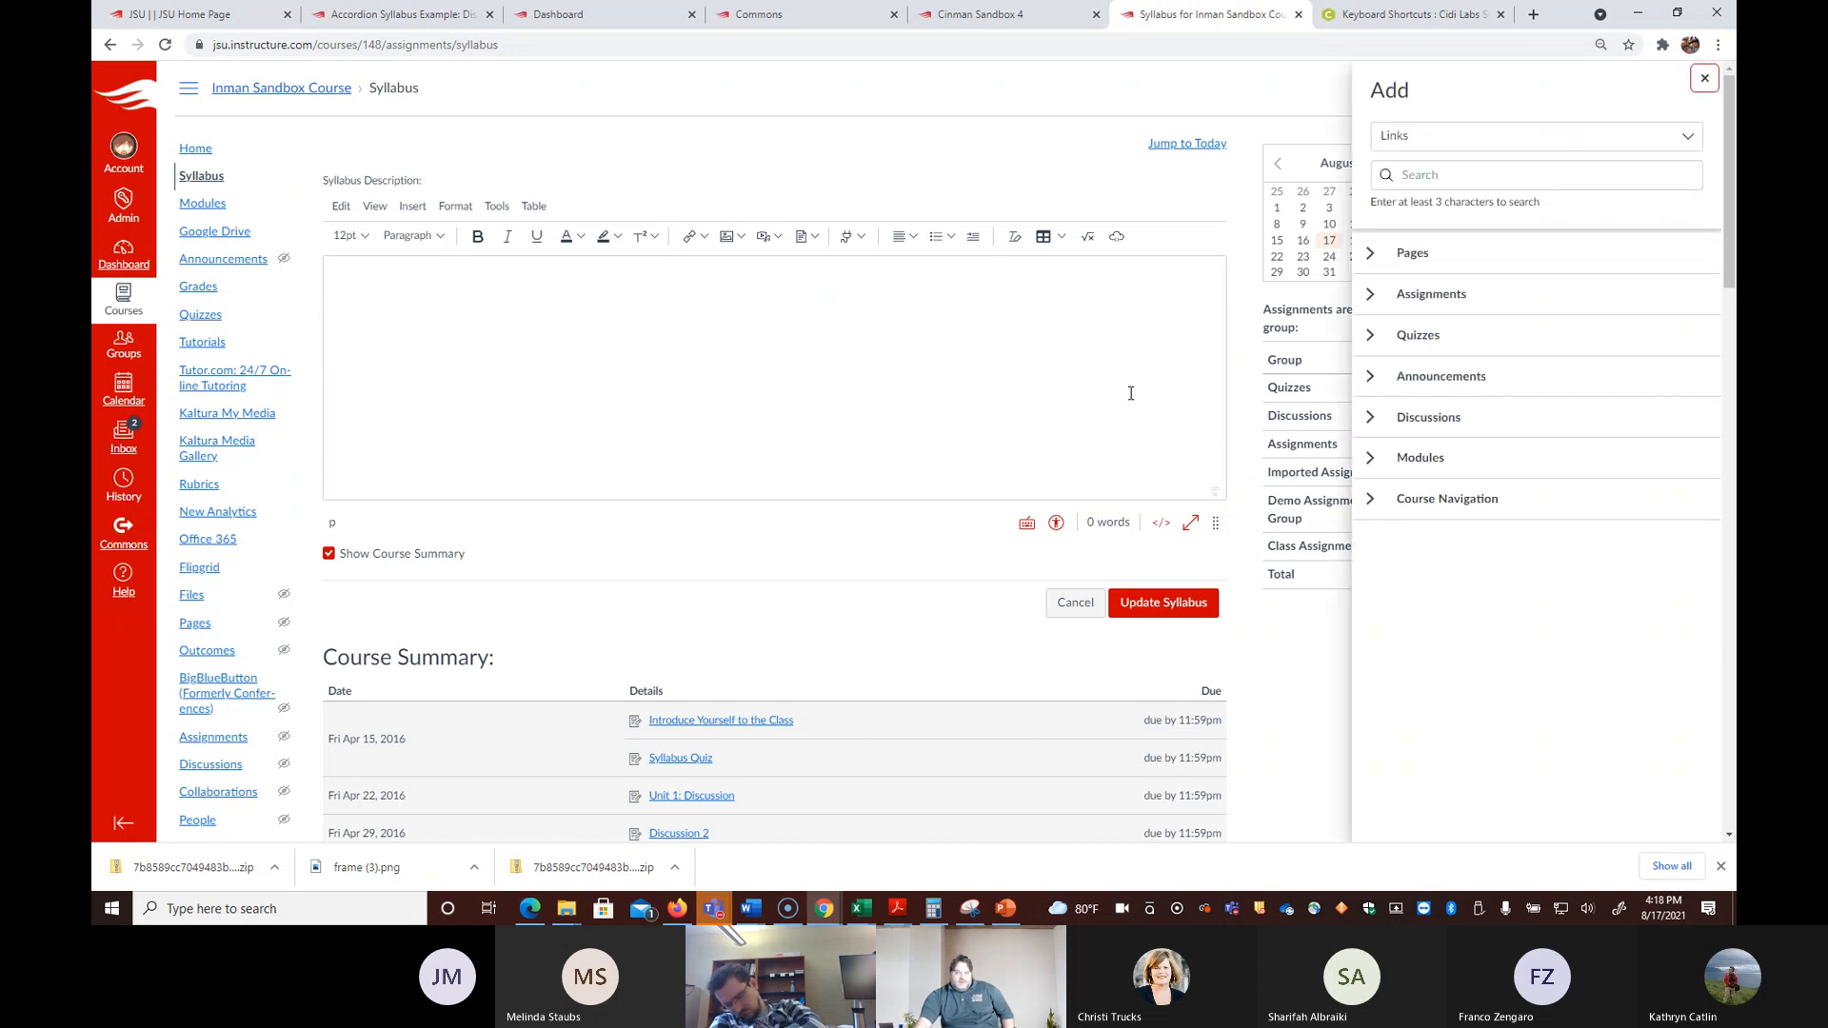
pyautogui.click(1372, 255)
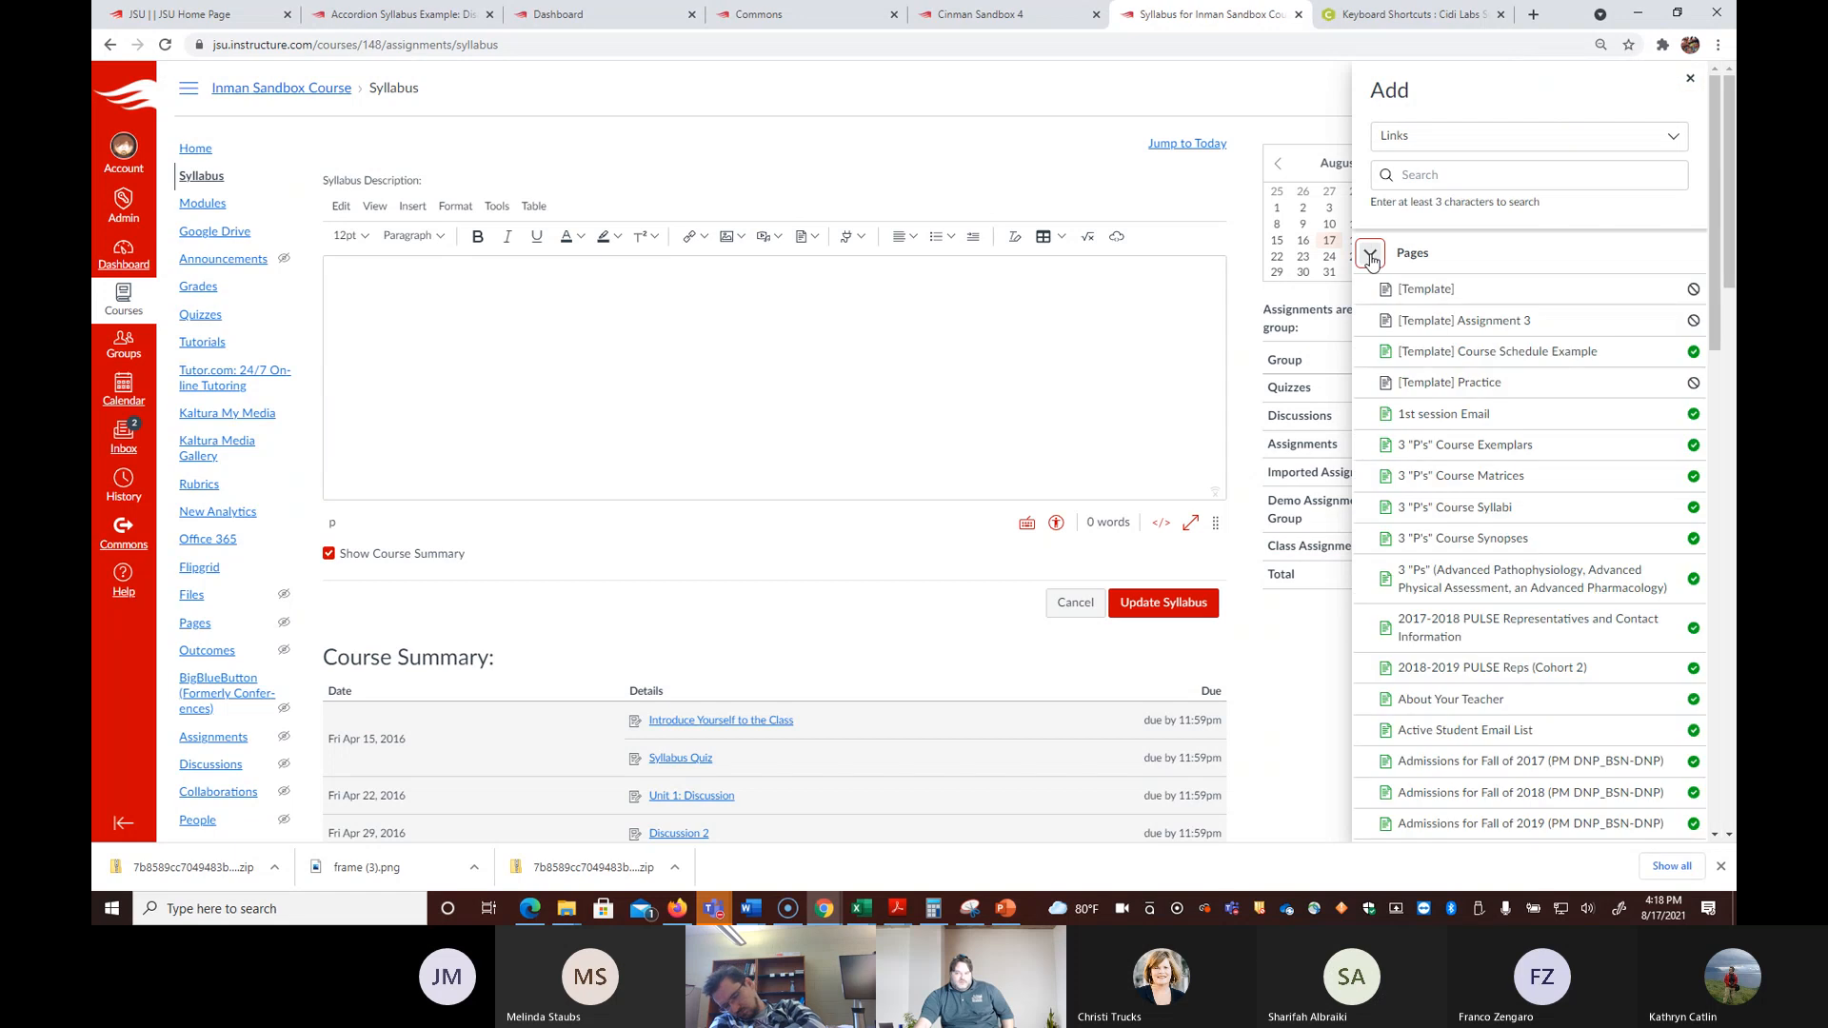
pyautogui.click(1526, 177)
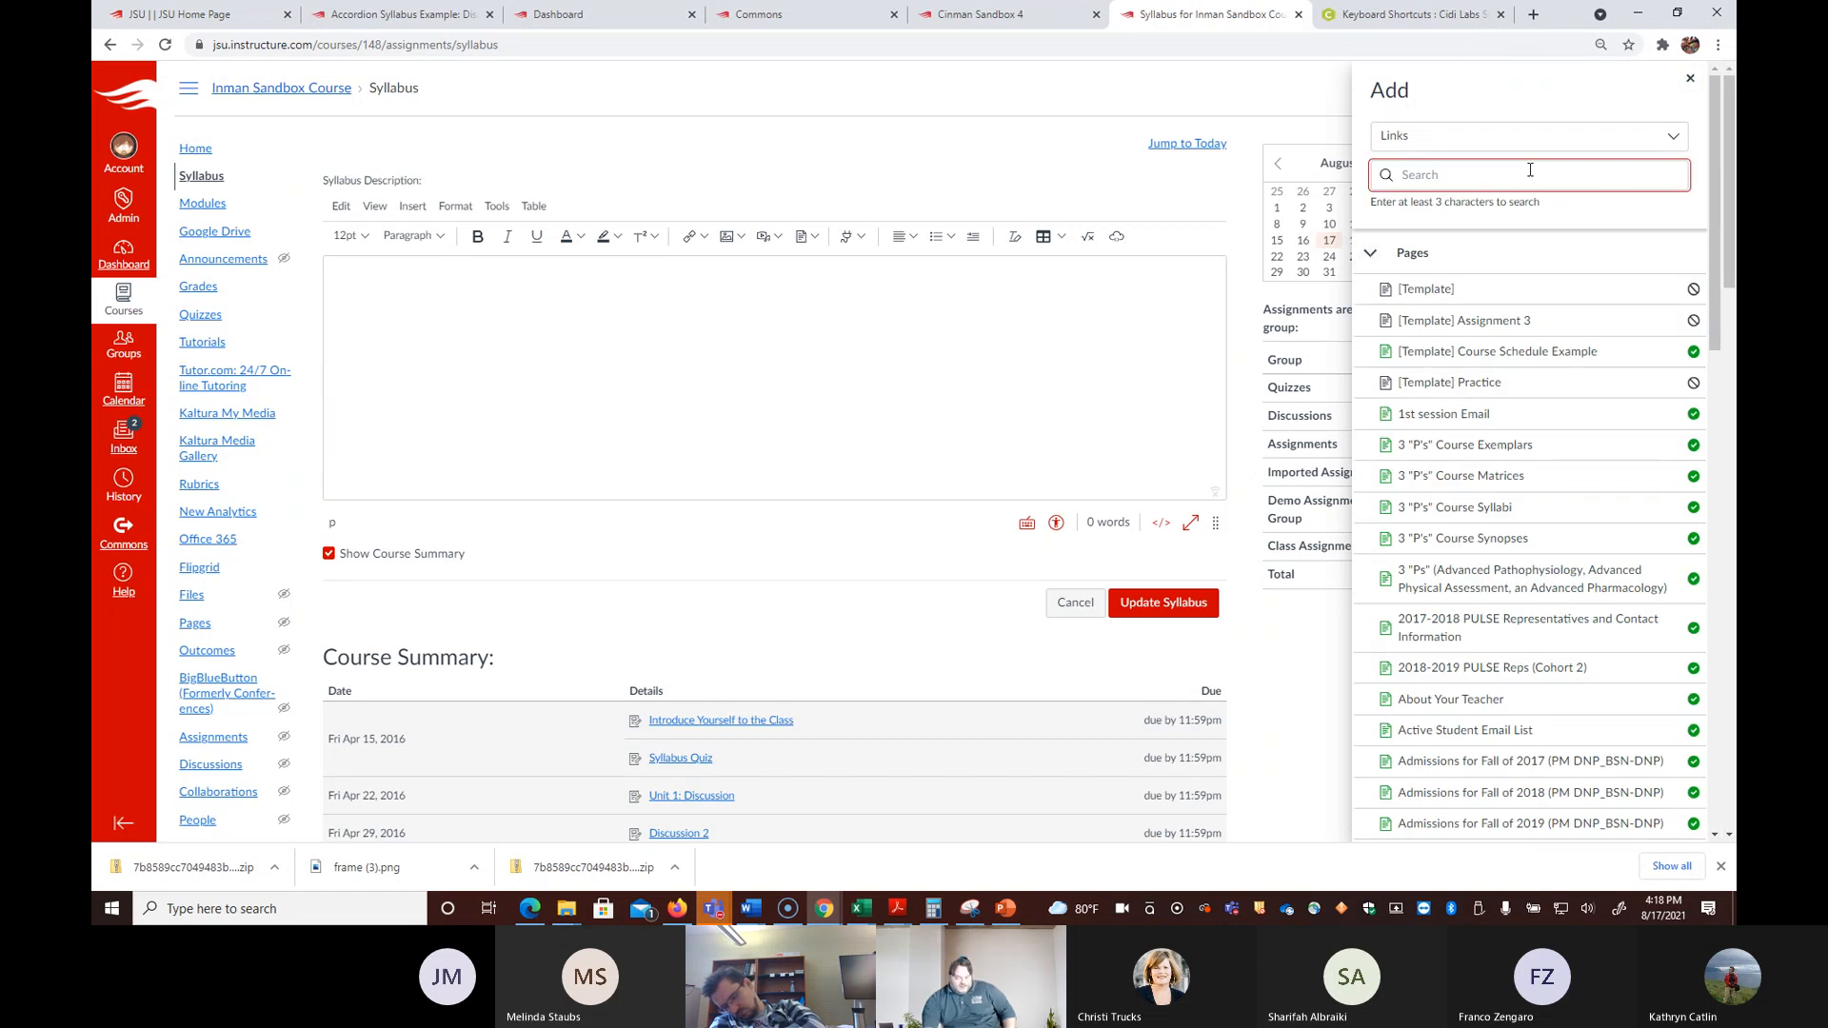
pyautogui.press('super')
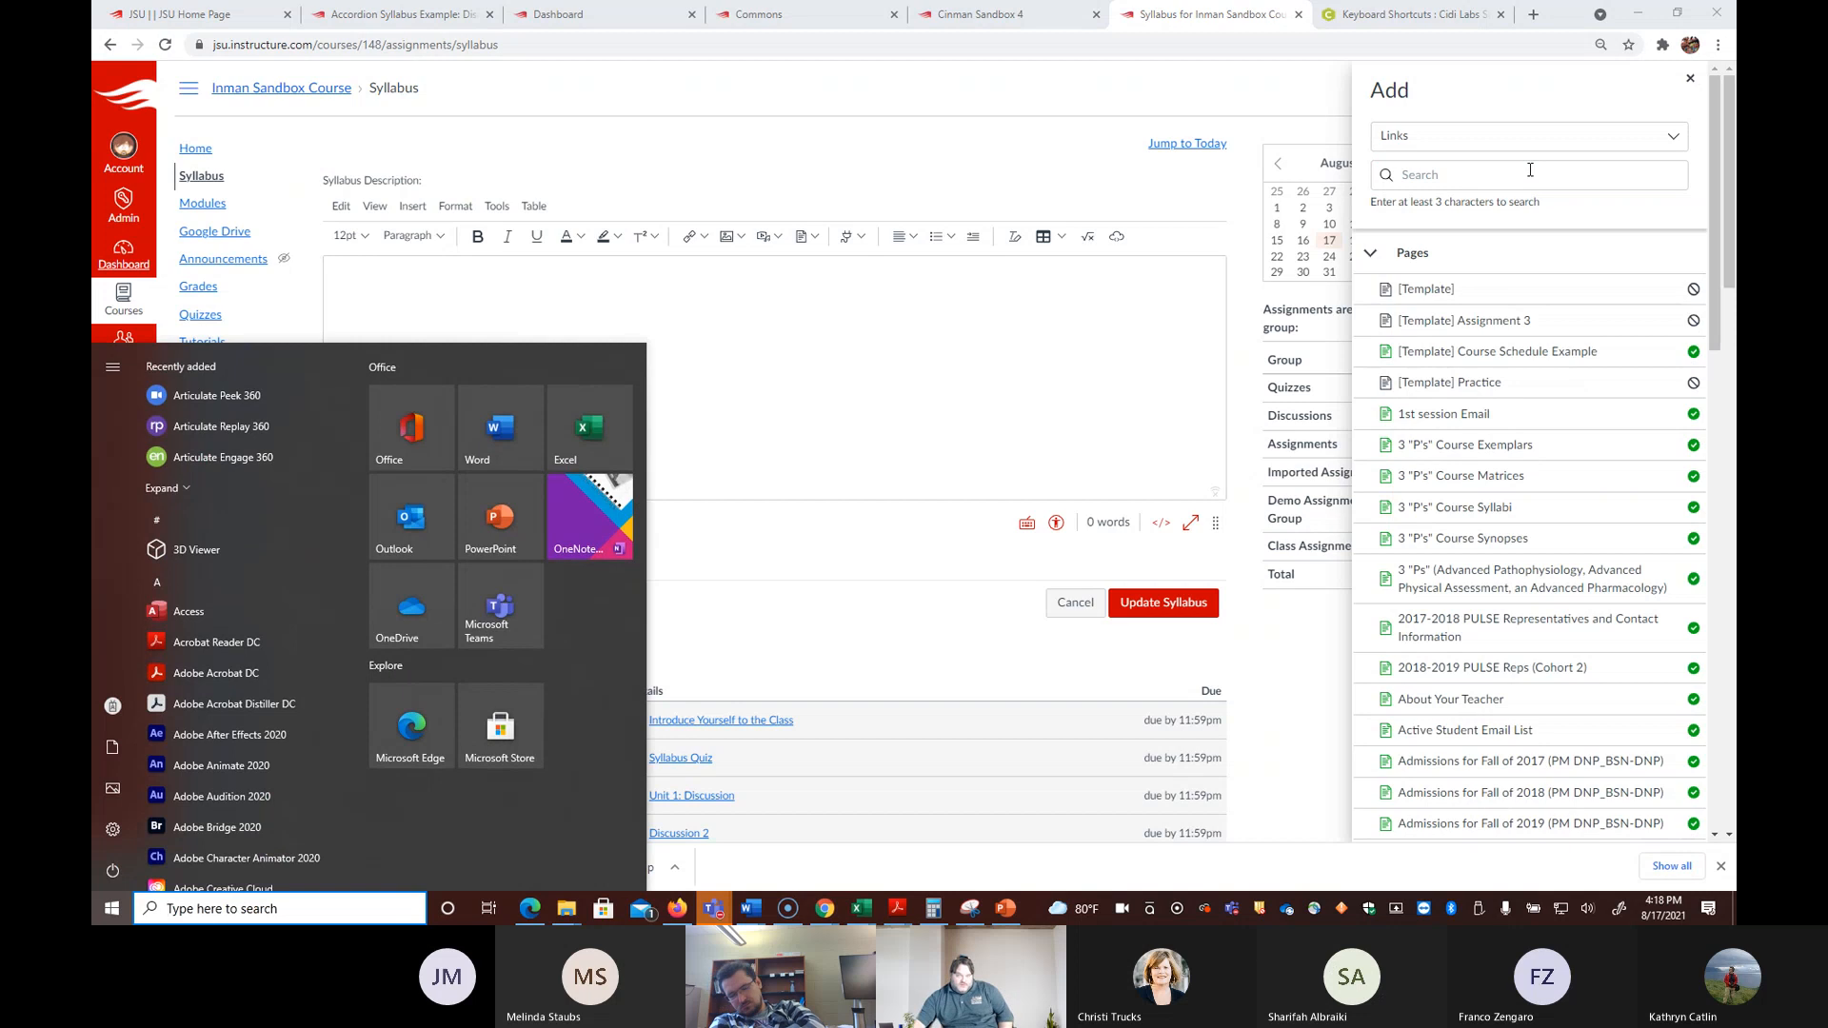
pyautogui.click(1530, 164)
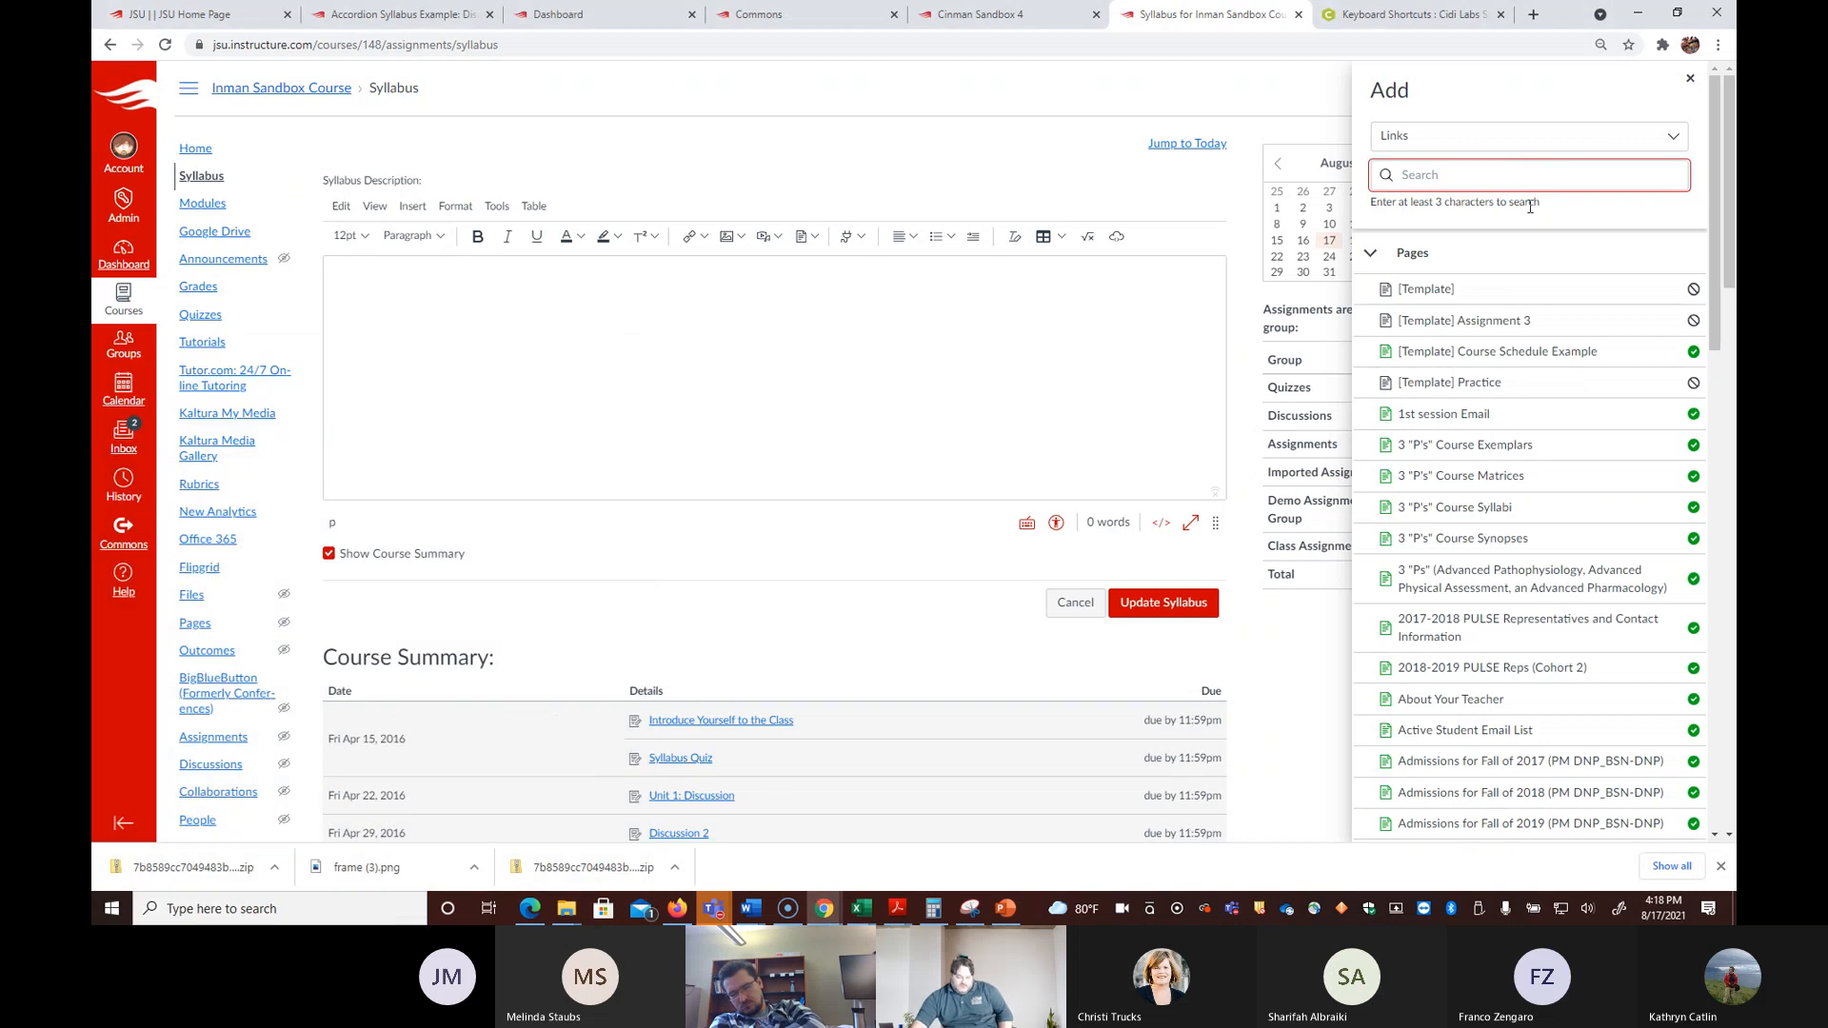
pyautogui.write('ED')
pyautogui.write(' 5')
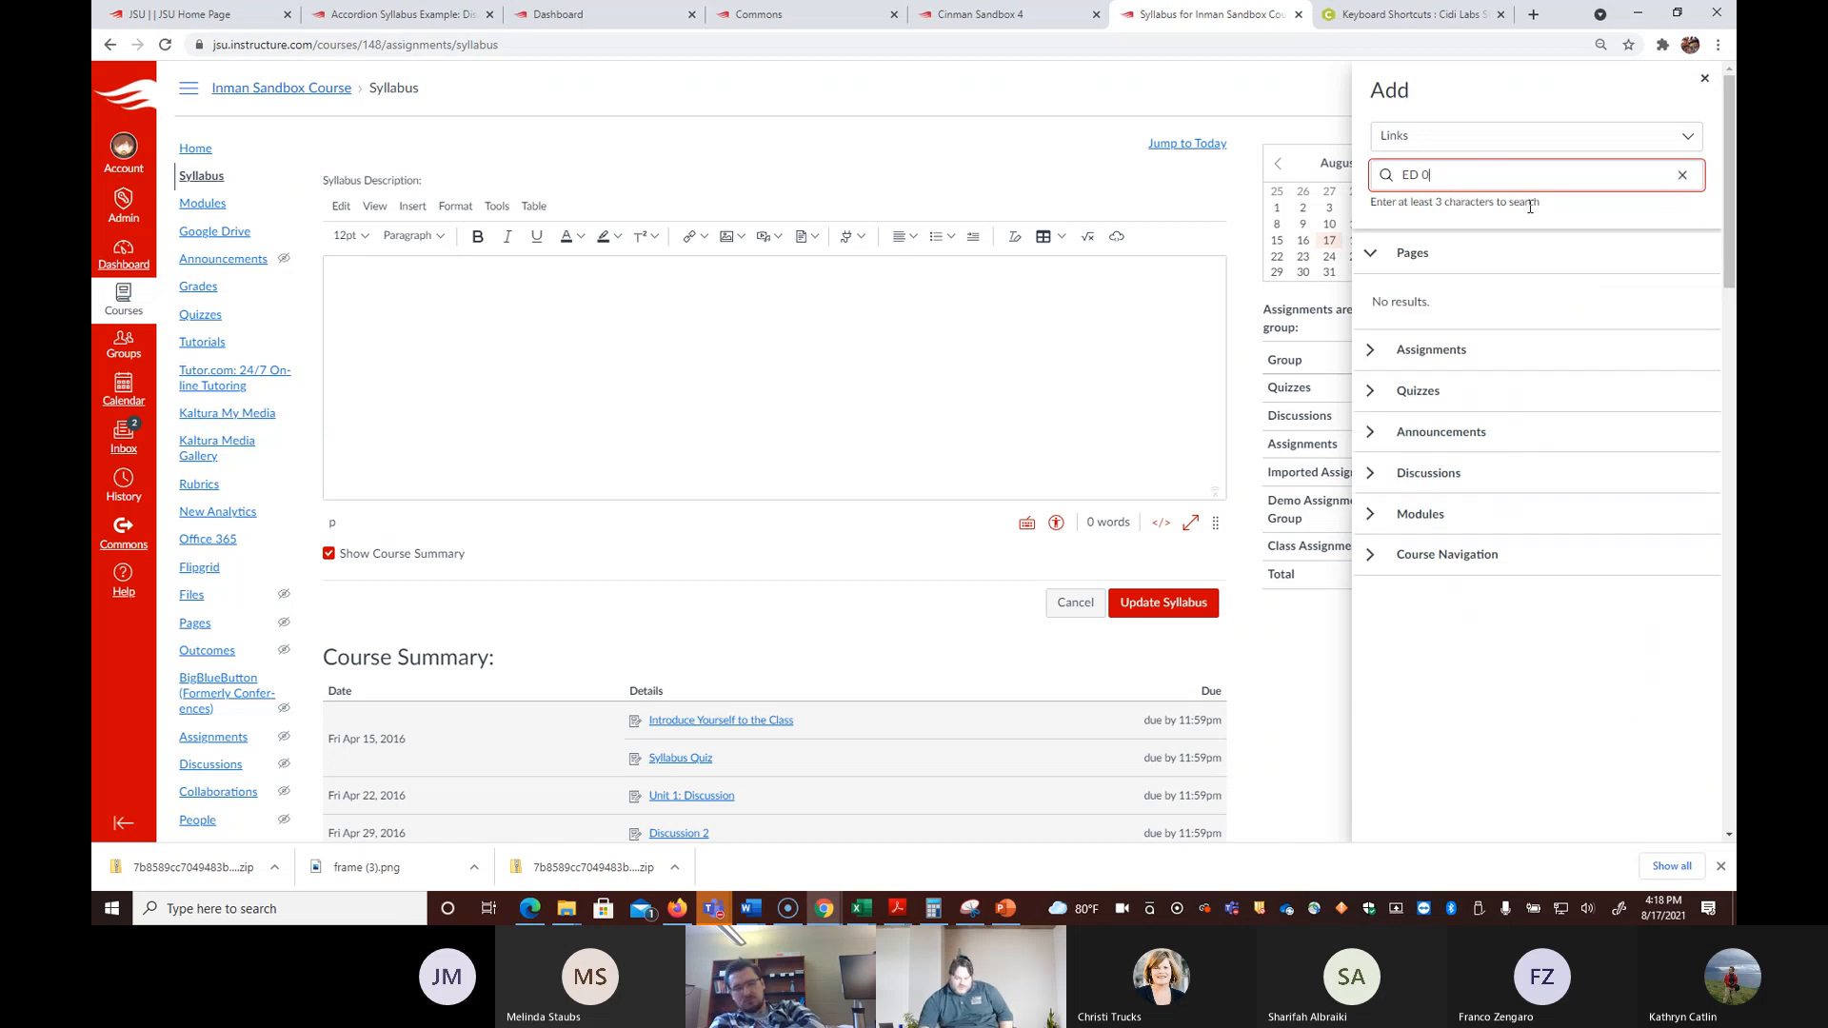
pyautogui.write(' 30')
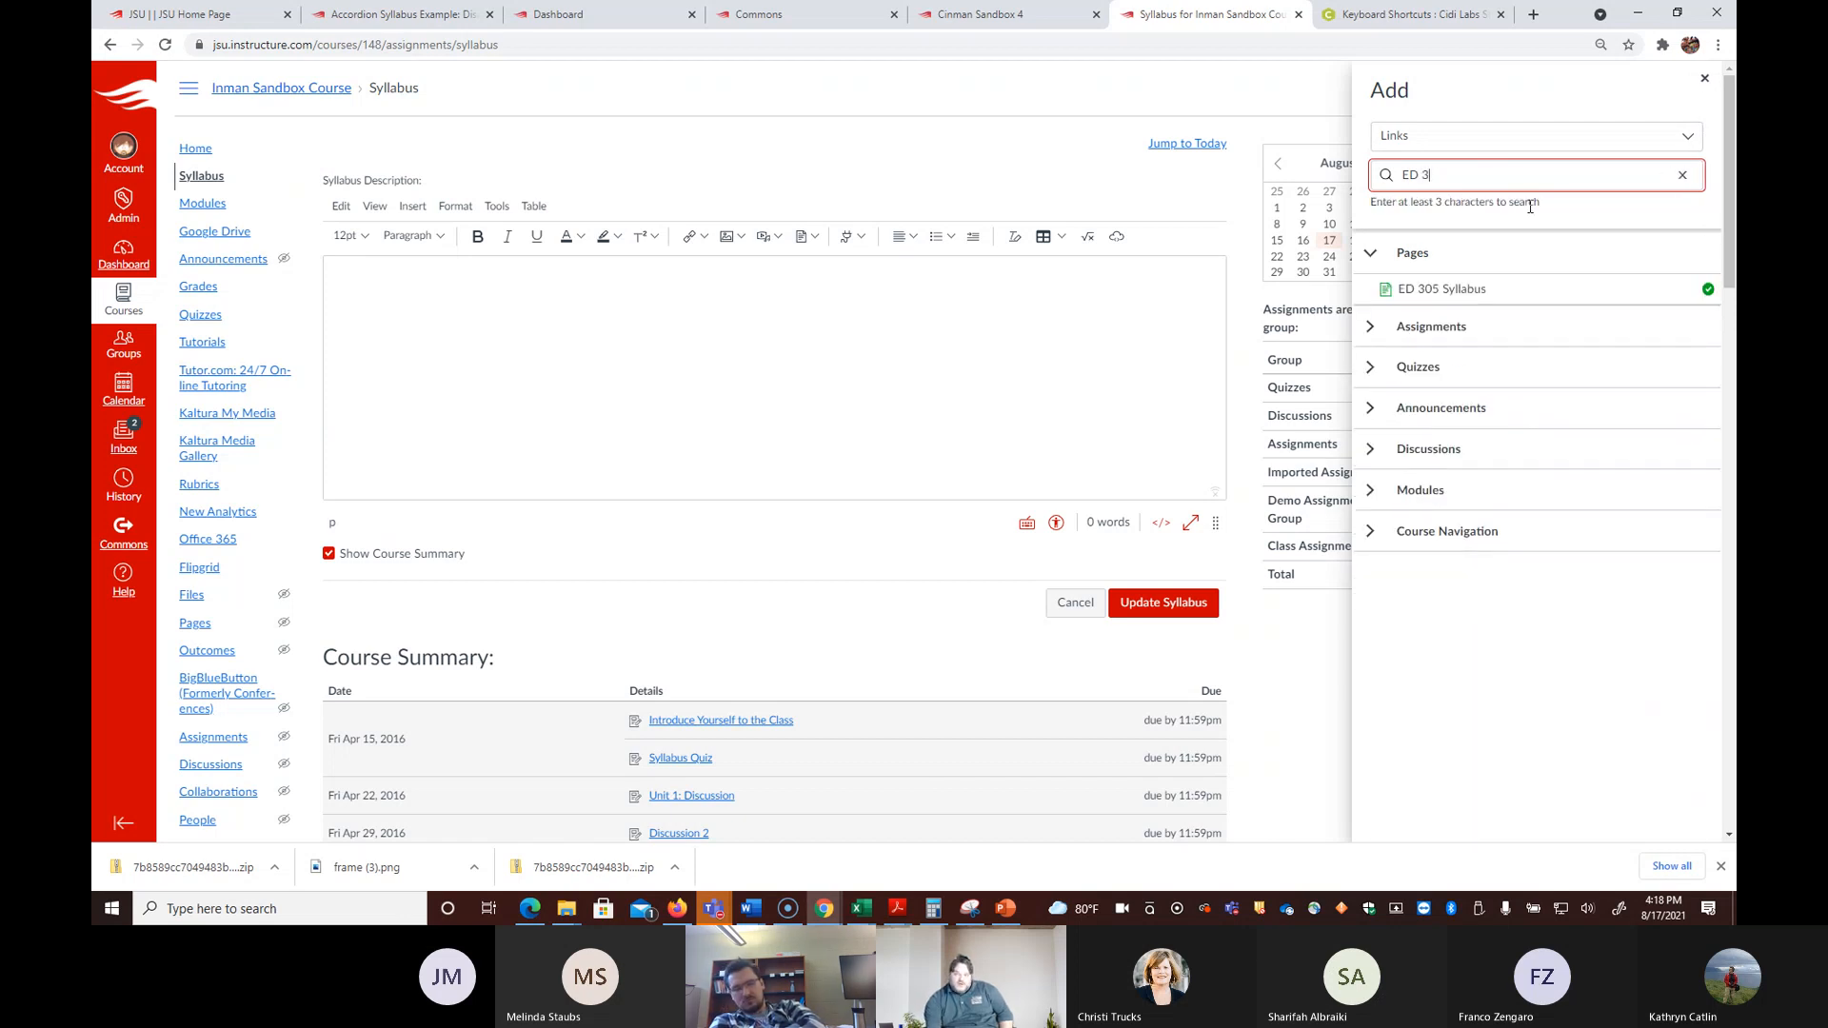
pyautogui.click(1460, 289)
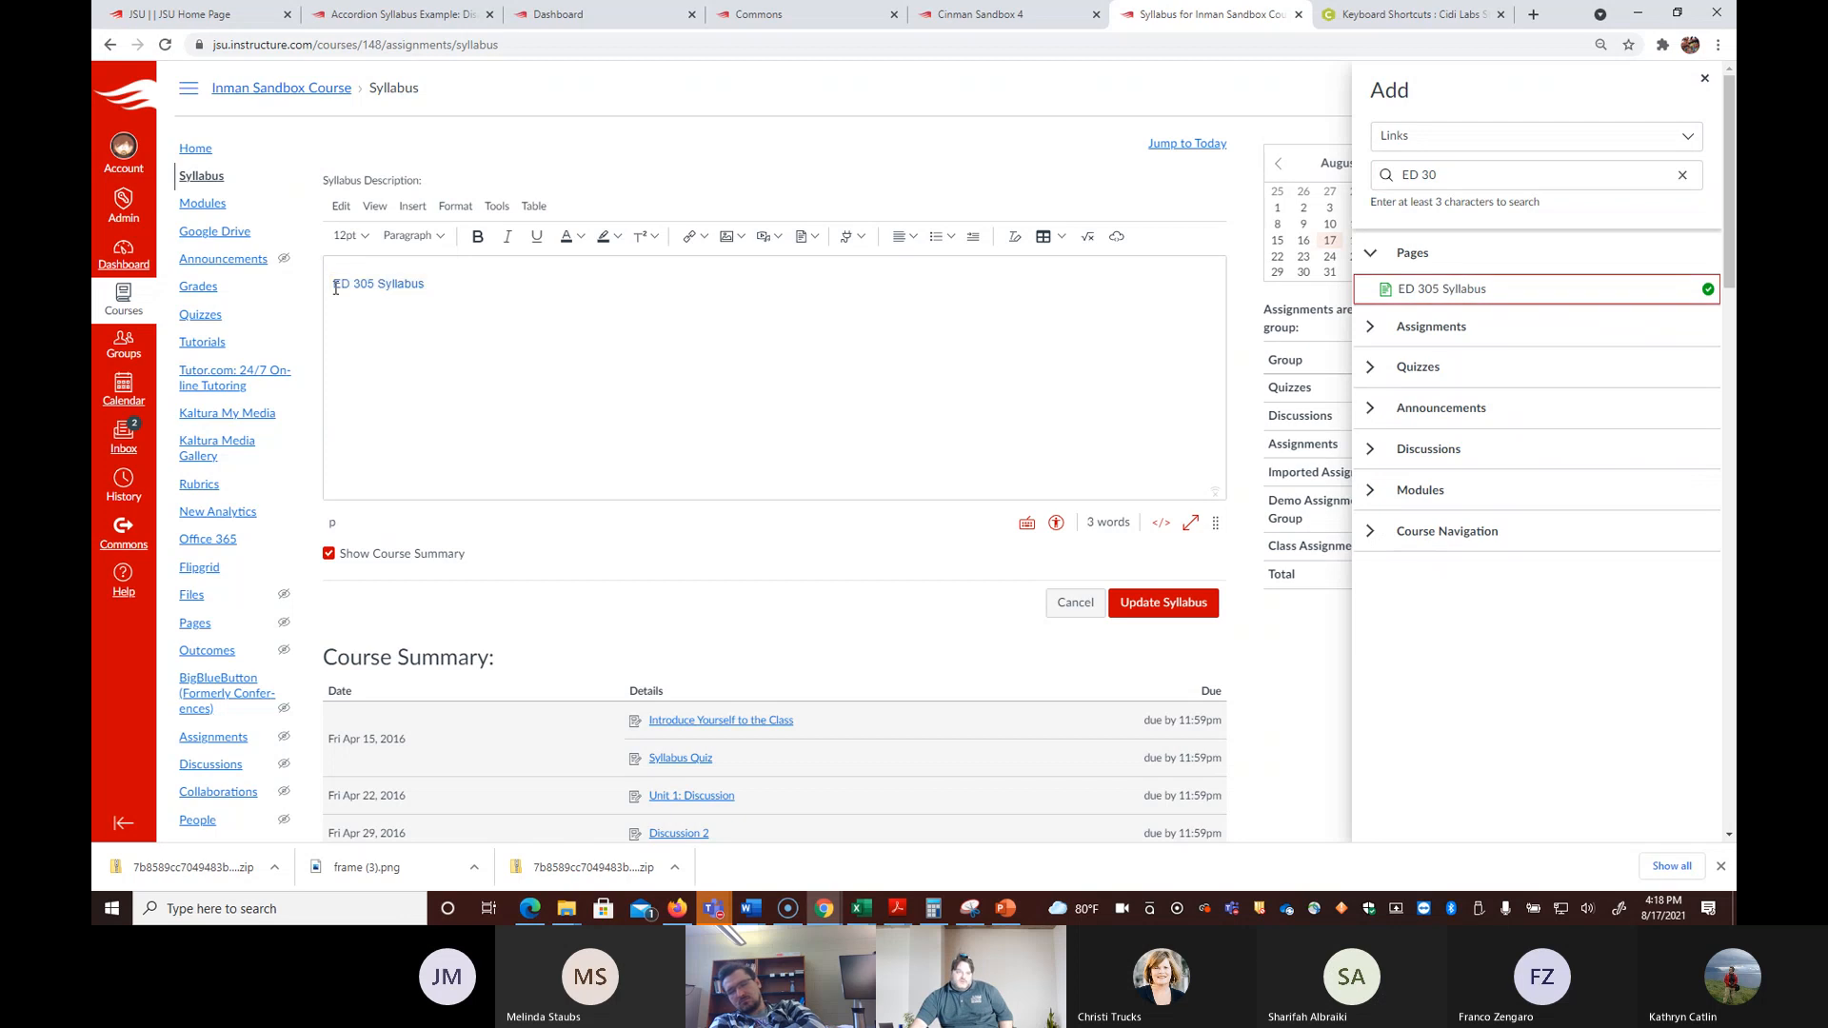
# Step: Extend the link text to "Open and review the ED 305 Syllabus." and update the syllabus
pyautogui.write('Open and ')
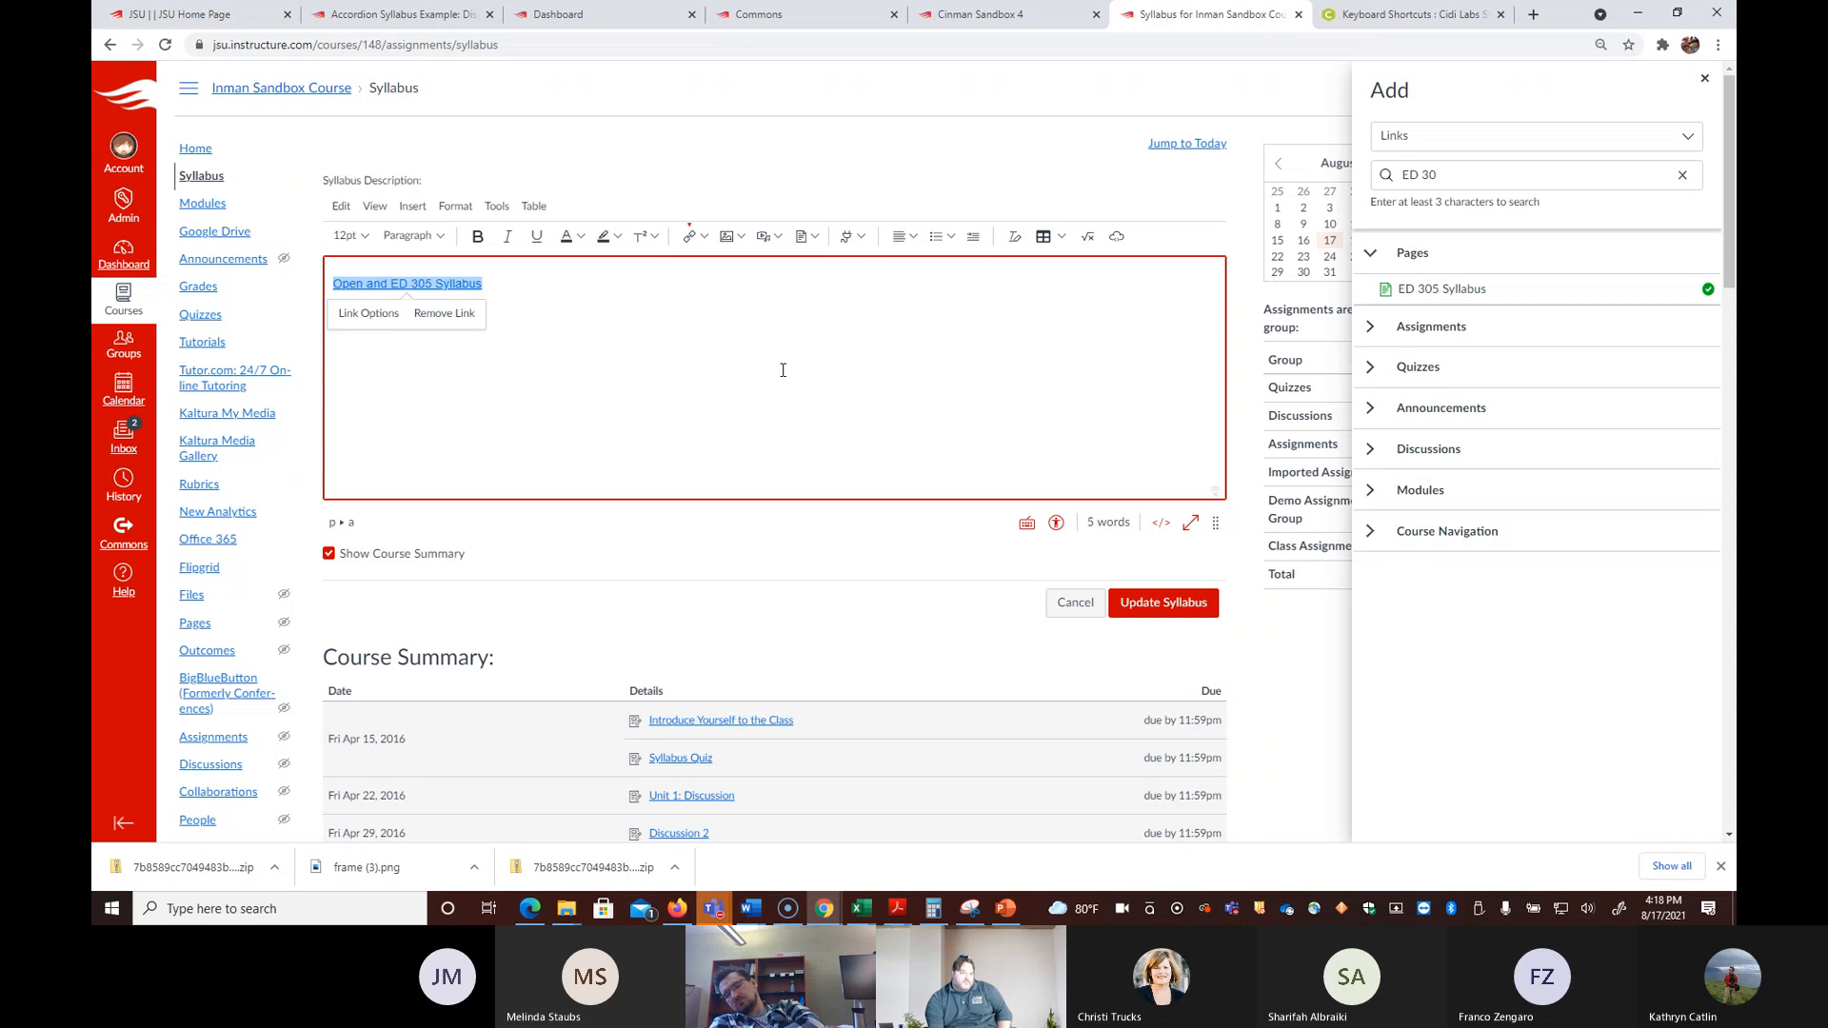
pyautogui.write('review')
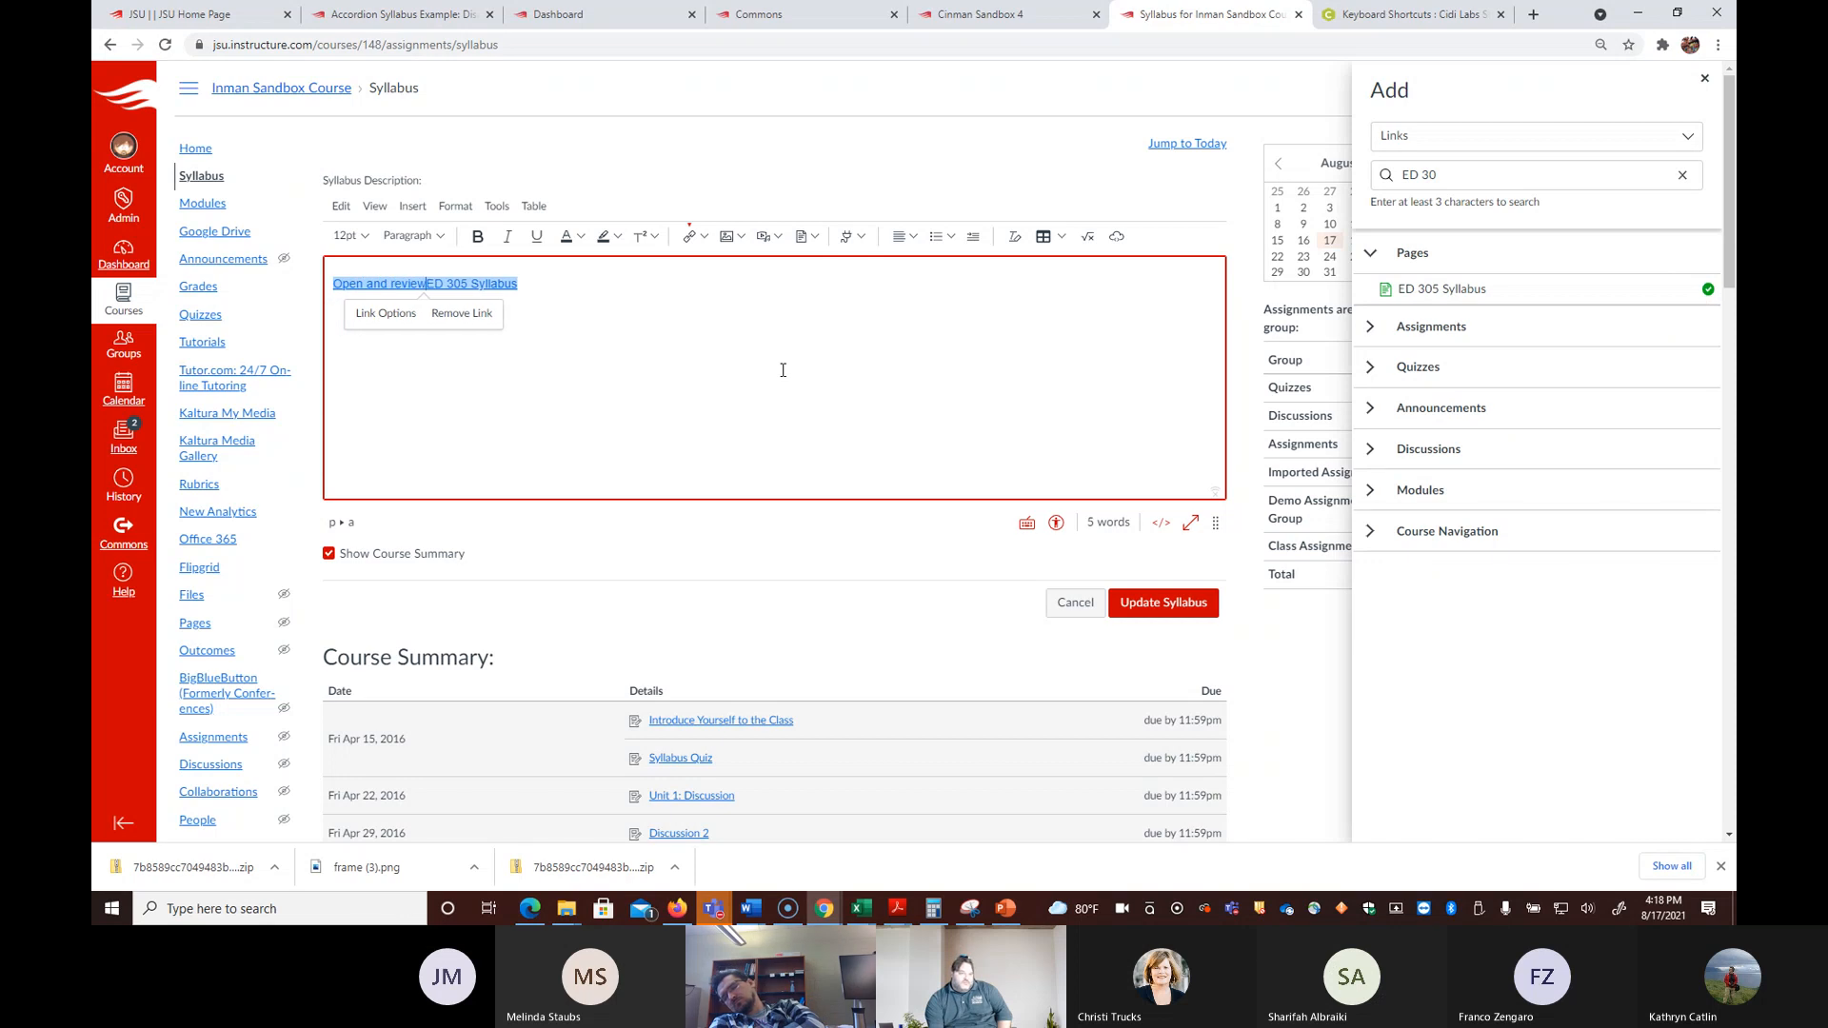
pyautogui.write(' the')
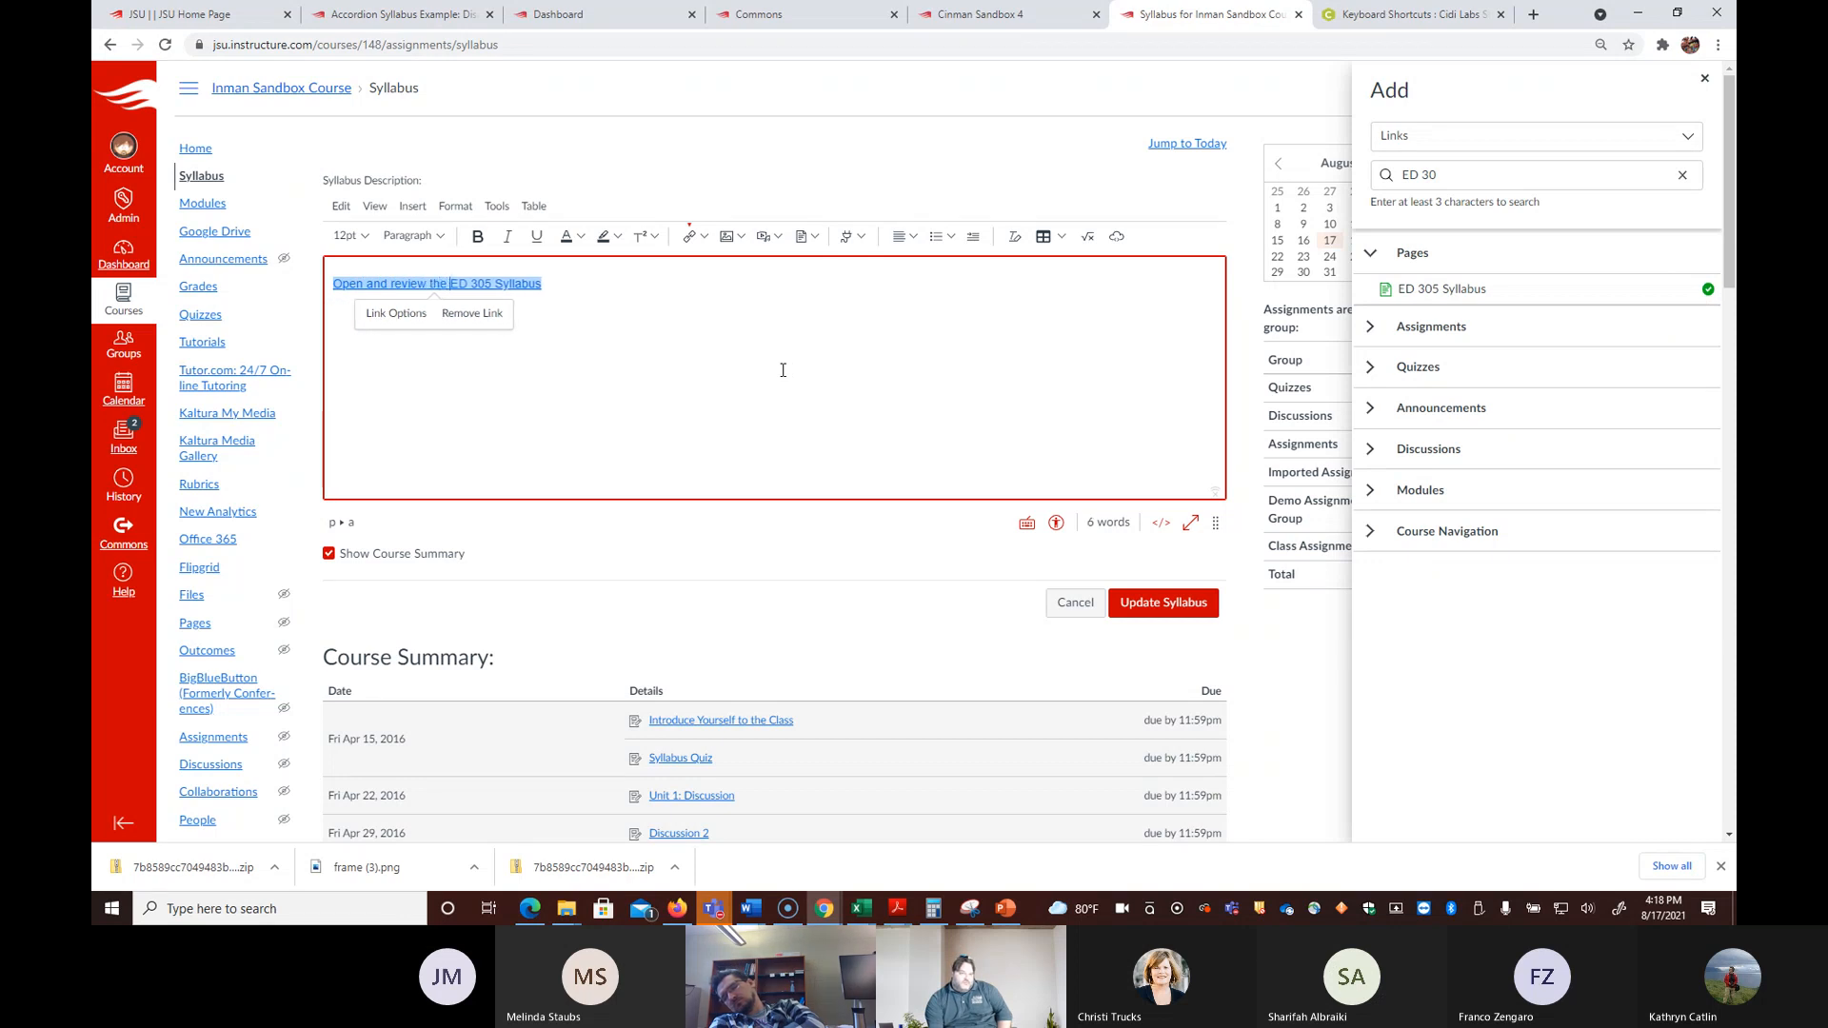
pyautogui.click(412, 323)
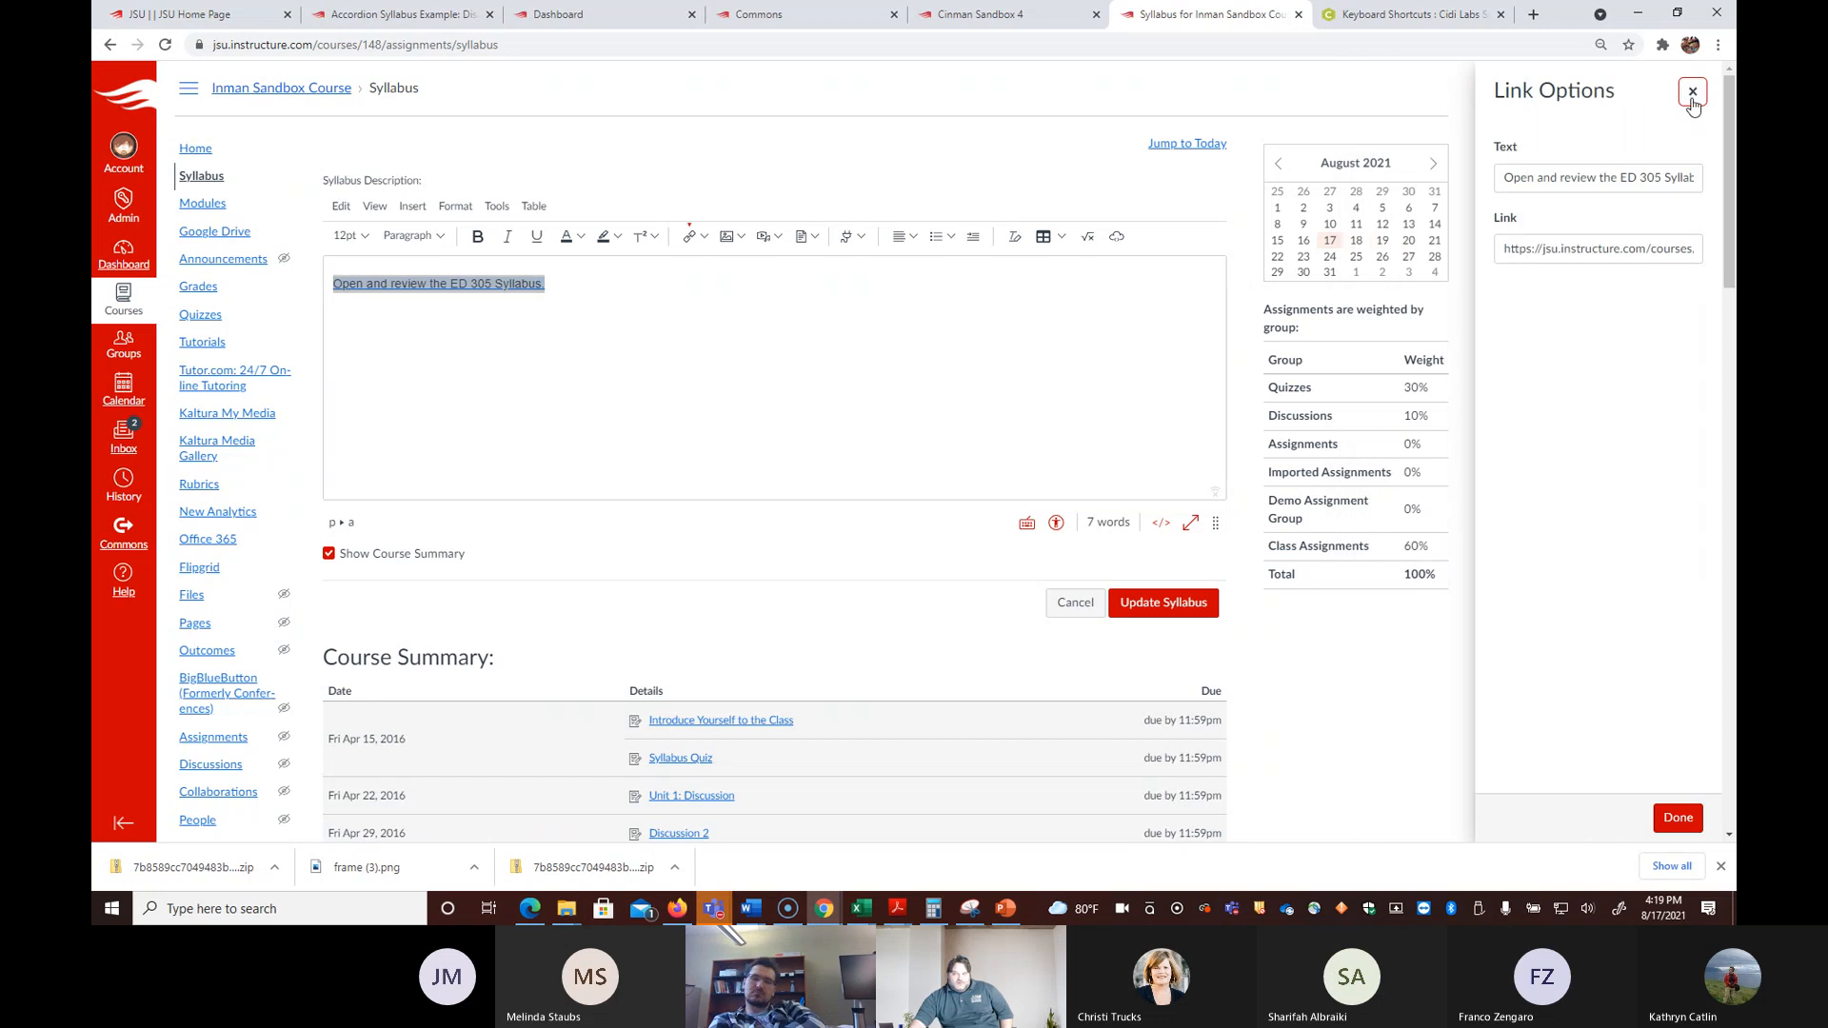
pyautogui.click(1693, 91)
pyautogui.click(1138, 598)
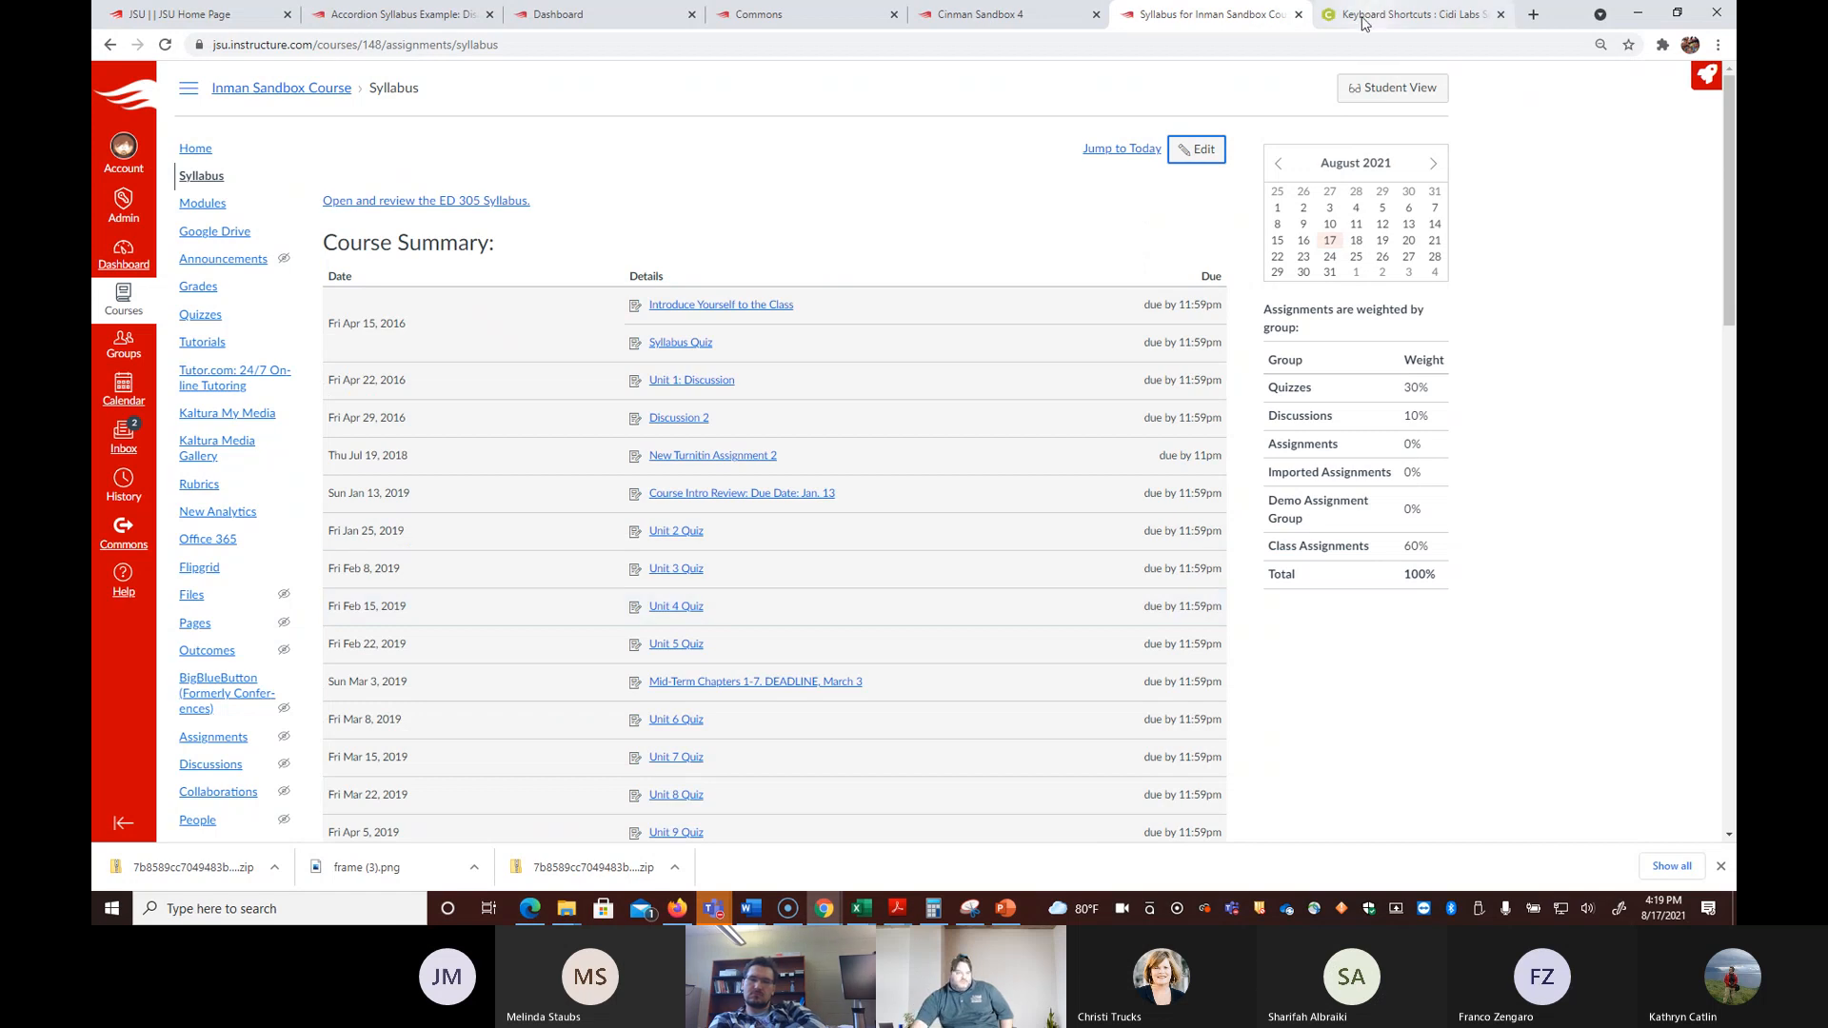
# Step: Follow the new syllabus link and look through the ED 305 Syllabus page
pyautogui.click(491, 201)
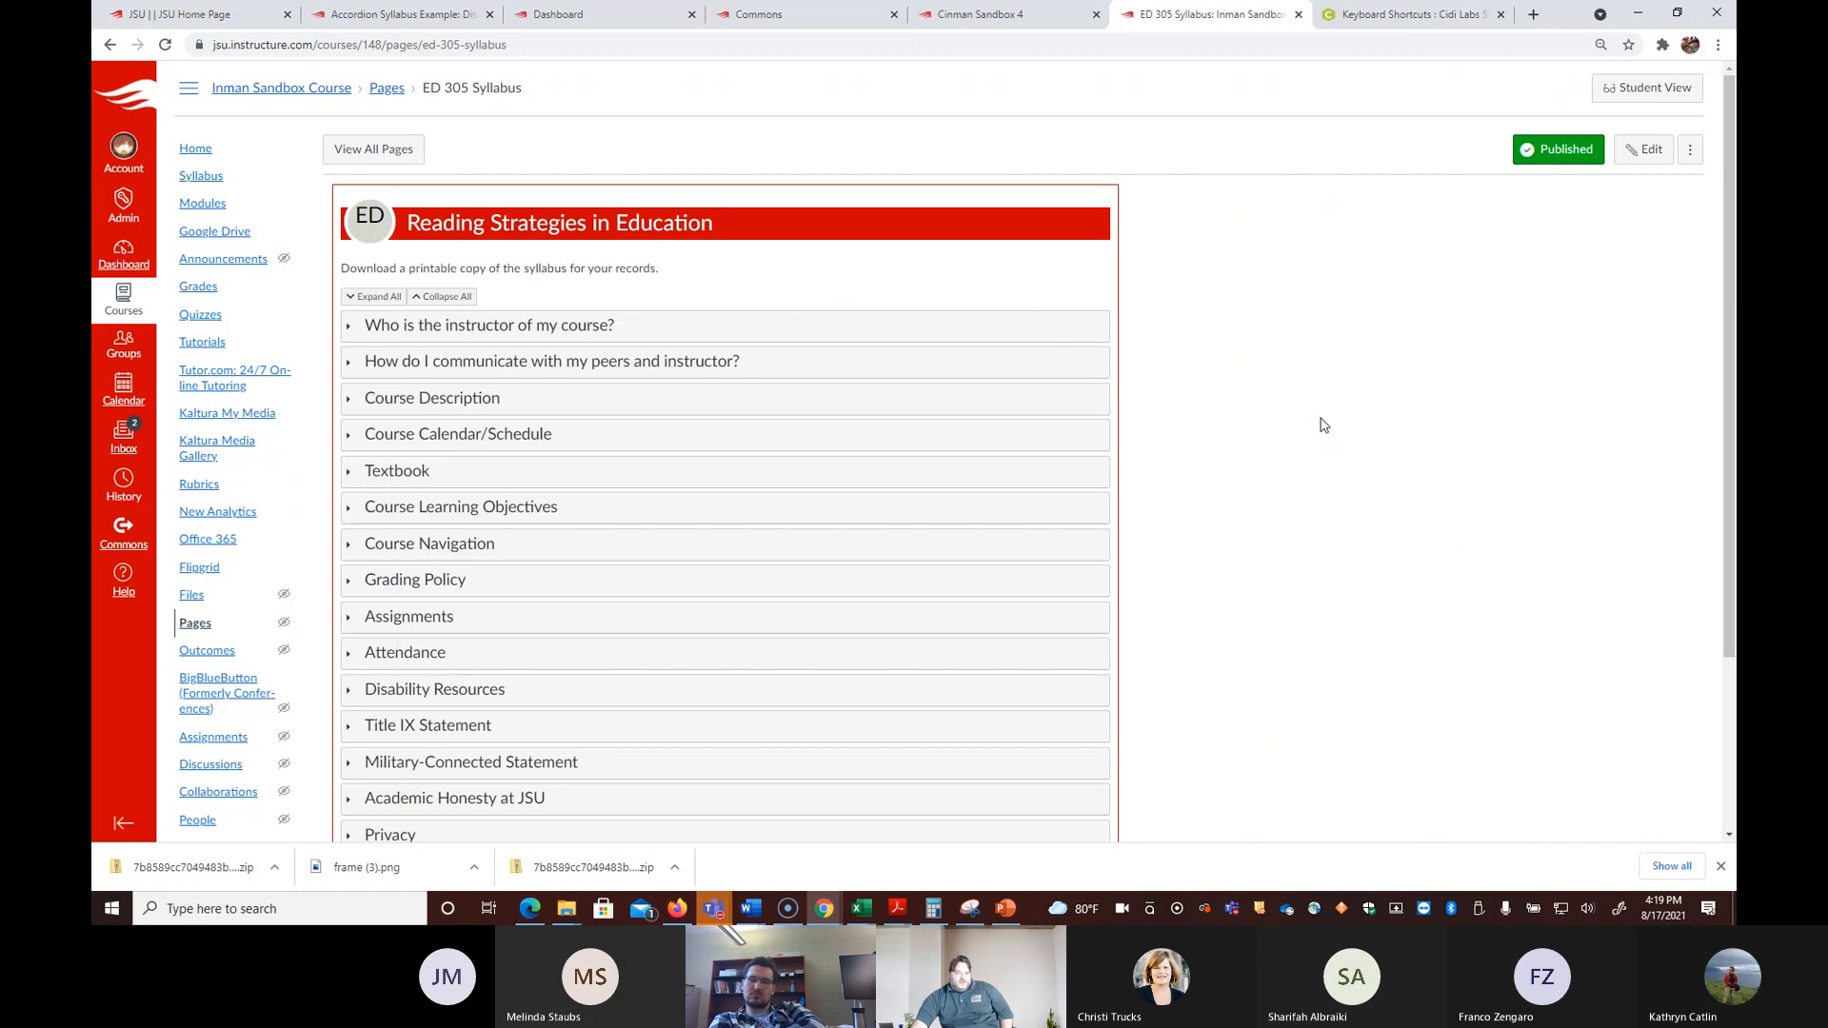
pyautogui.scroll(-3, 1325, 426)
pyautogui.scroll(3, 1330, 426)
pyautogui.scroll(-1, 1398, 363)
pyautogui.scroll(-2, 1398, 363)
pyautogui.scroll(3, 1393, 359)
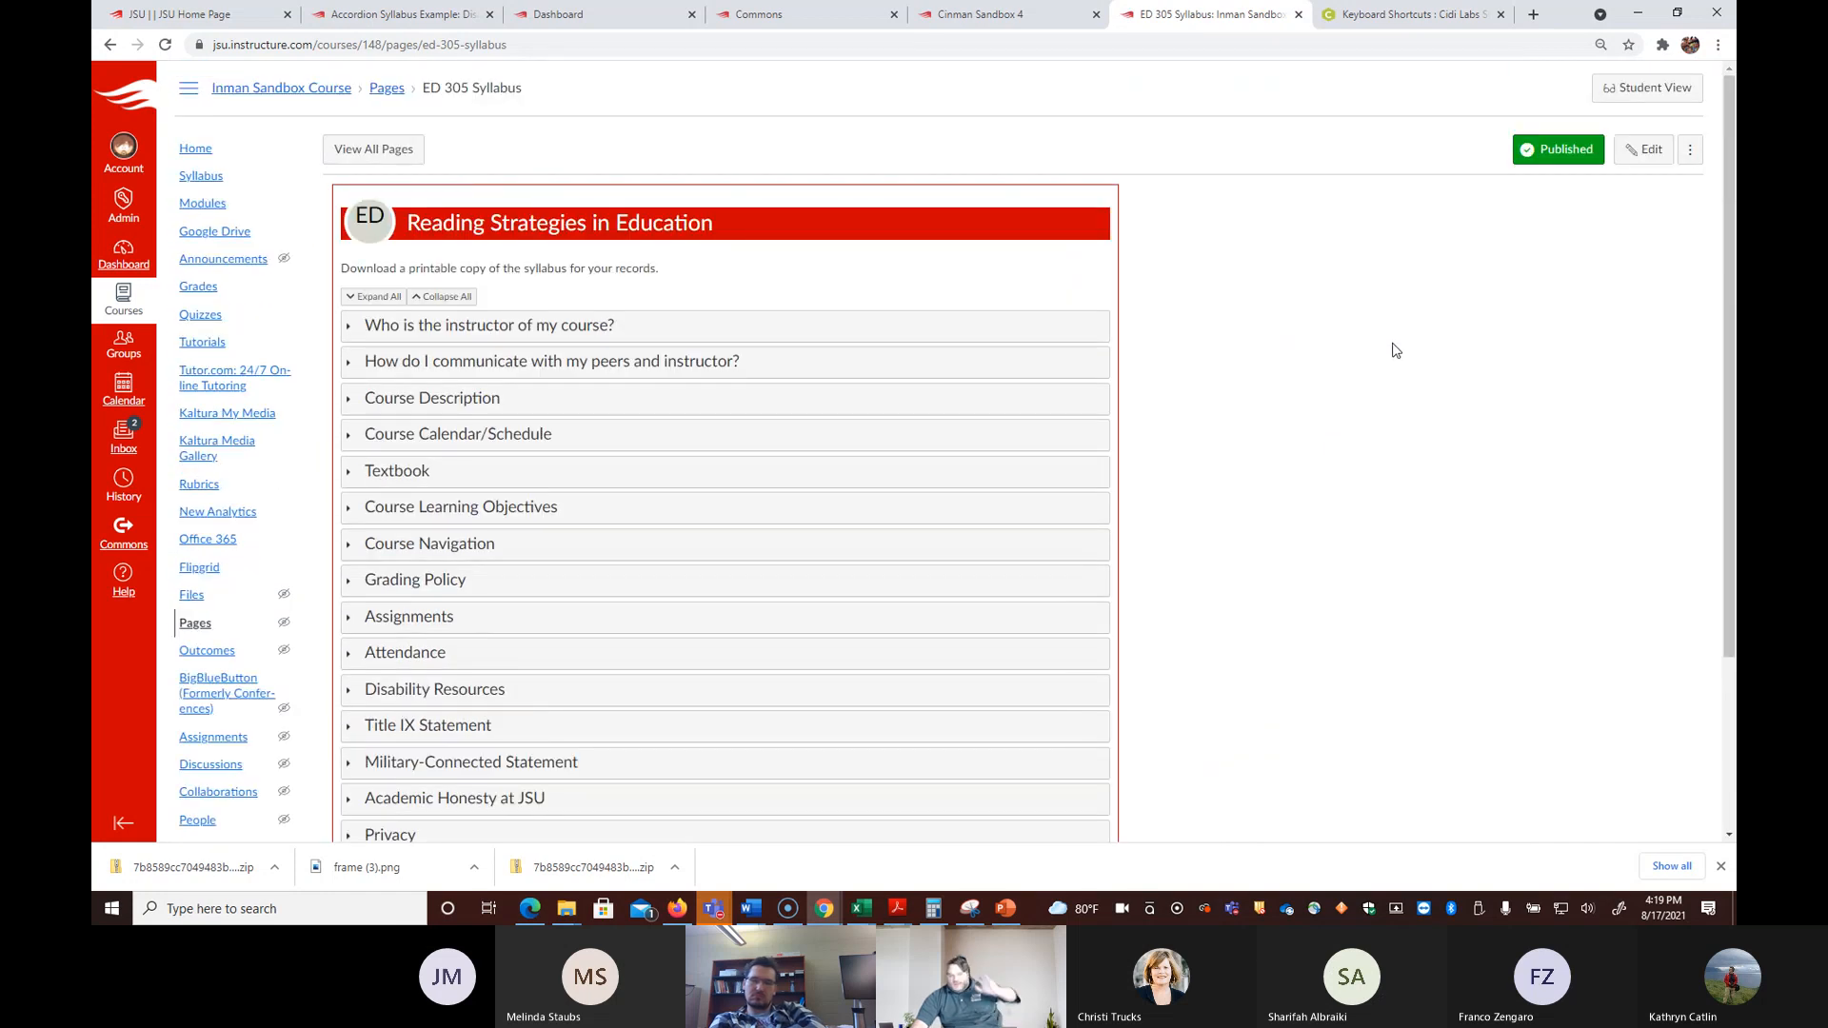
# Step: Open the ED 305 Syllabus page for editing and enlarge its content editor to reach the Attendance panel
pyautogui.click(1649, 159)
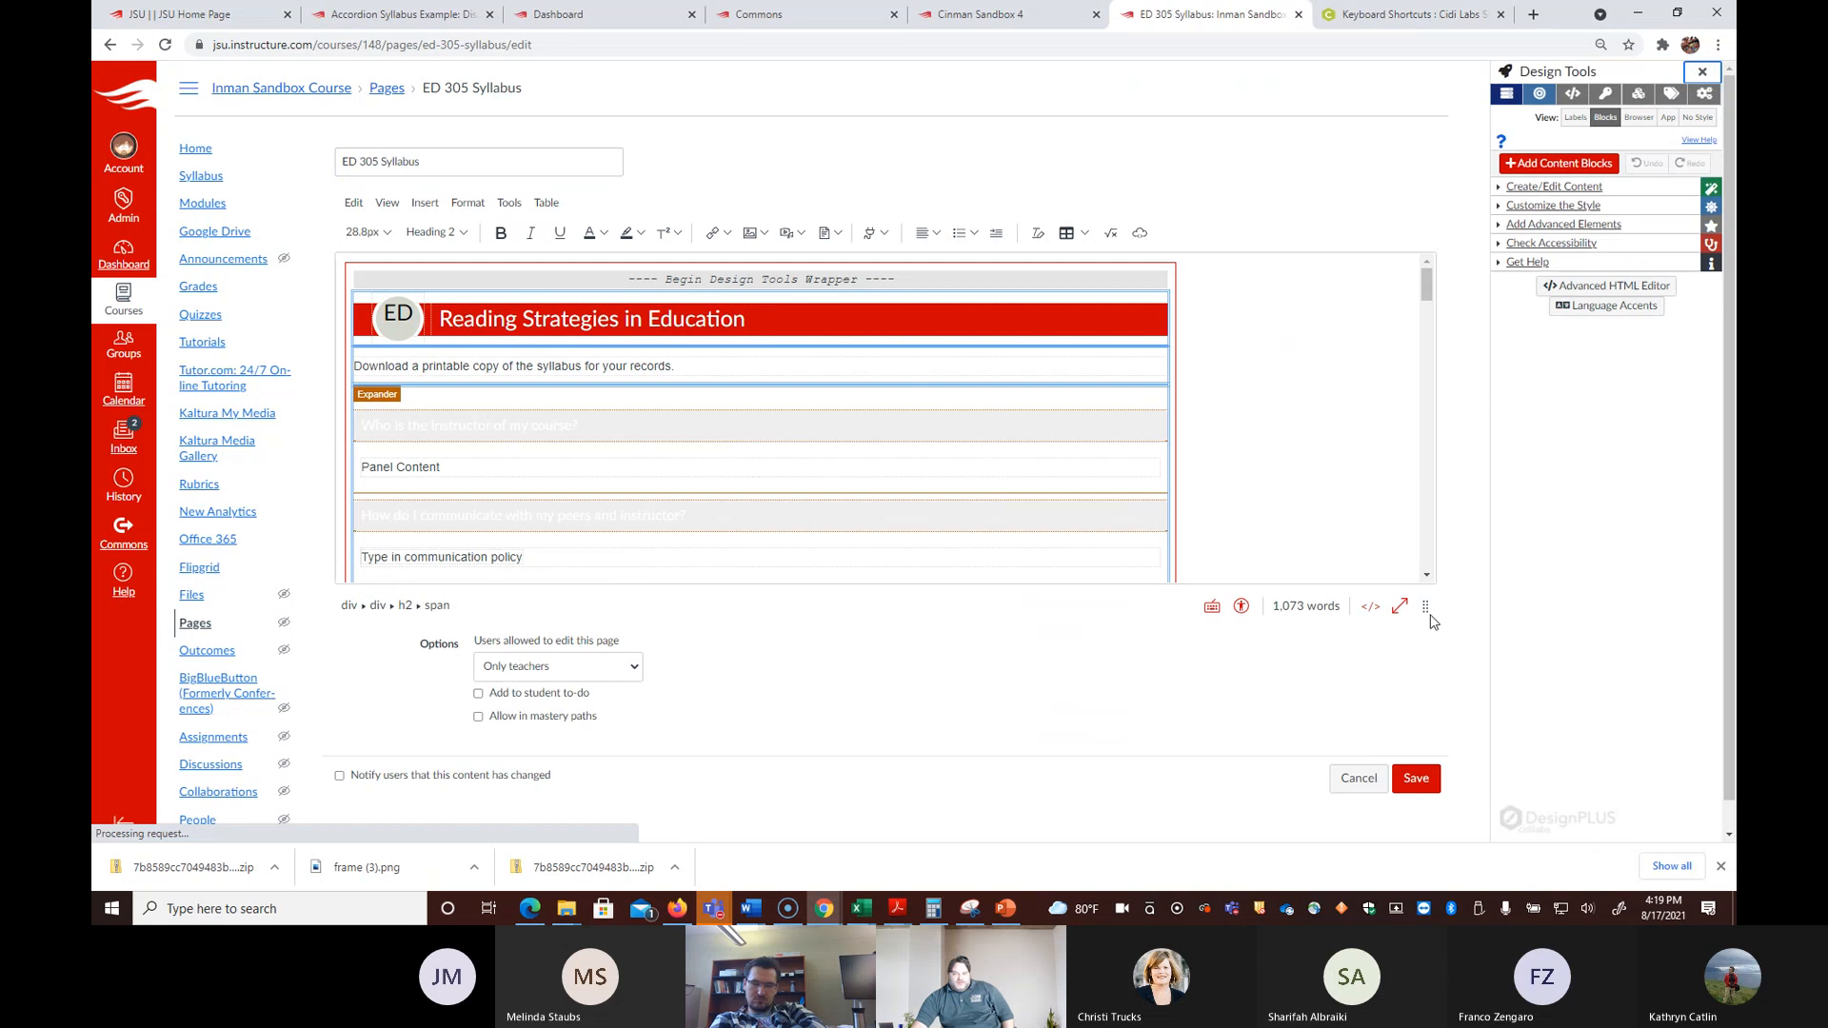
pyautogui.moveTo(1428, 609); pyautogui.dragTo(1438, 888)
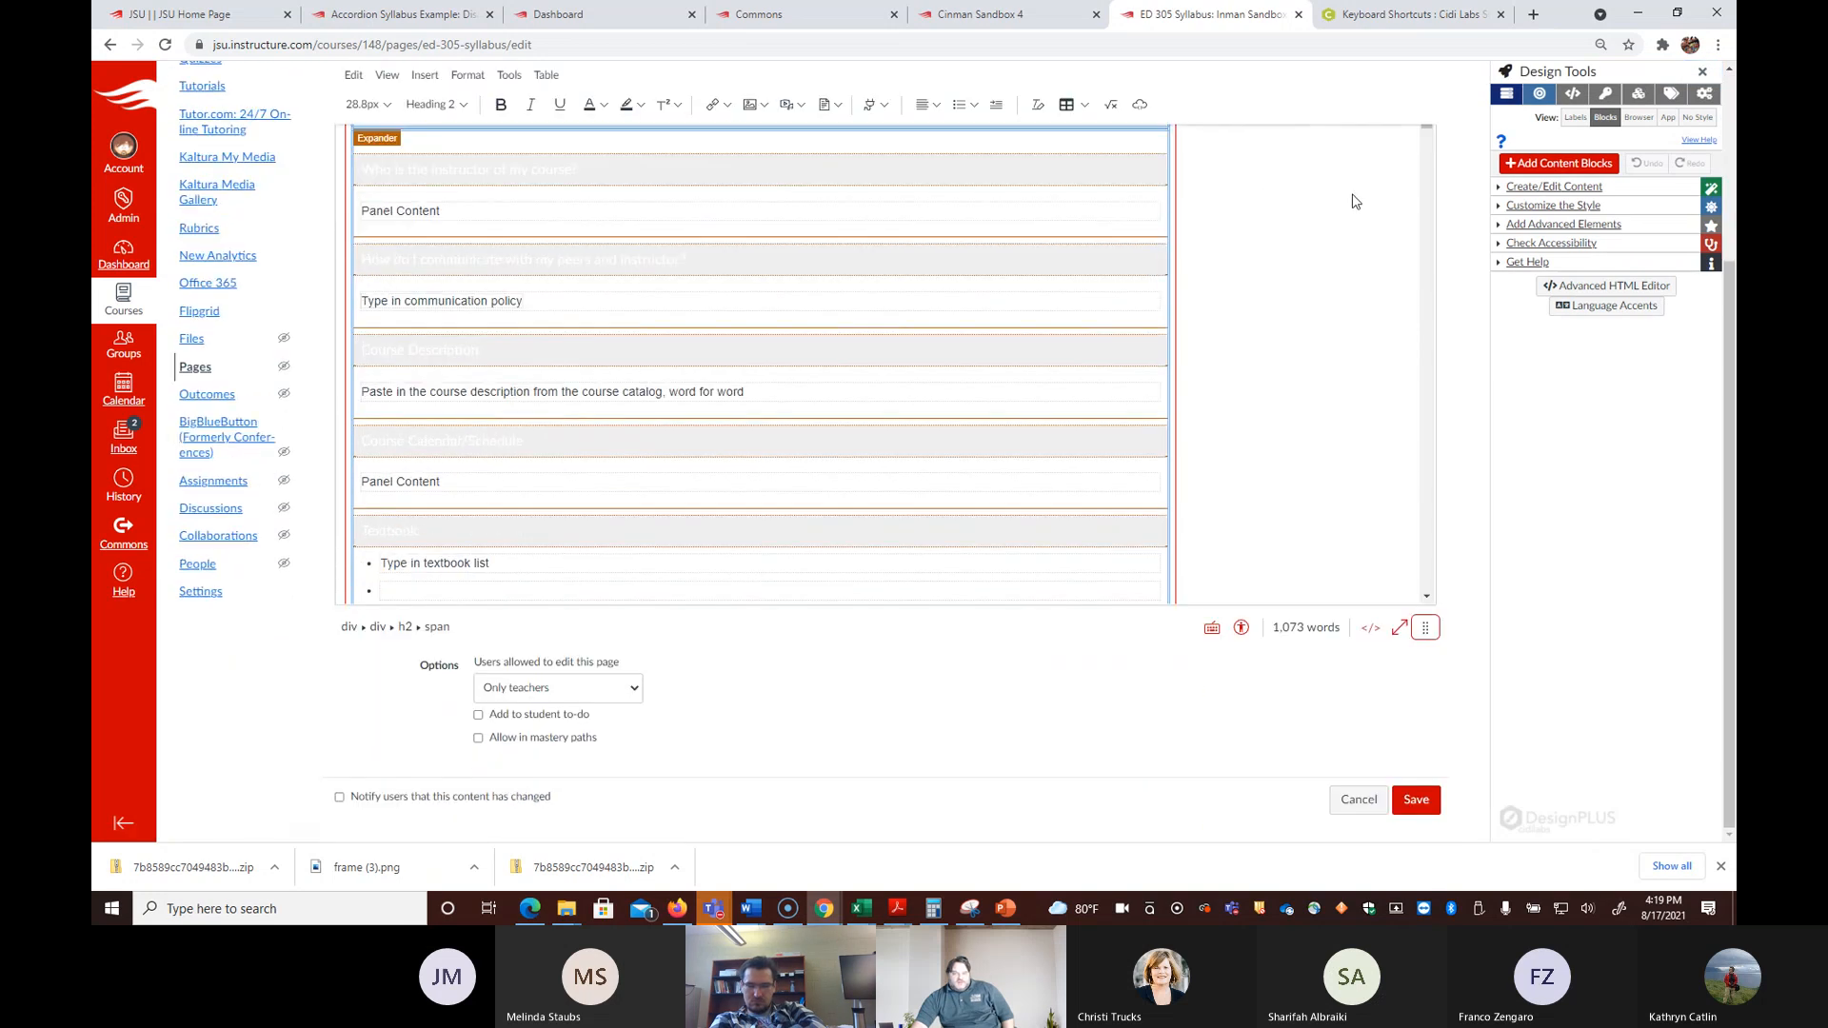
pyautogui.scroll(3, 1389, 429)
pyautogui.scroll(-3, 1276, 459)
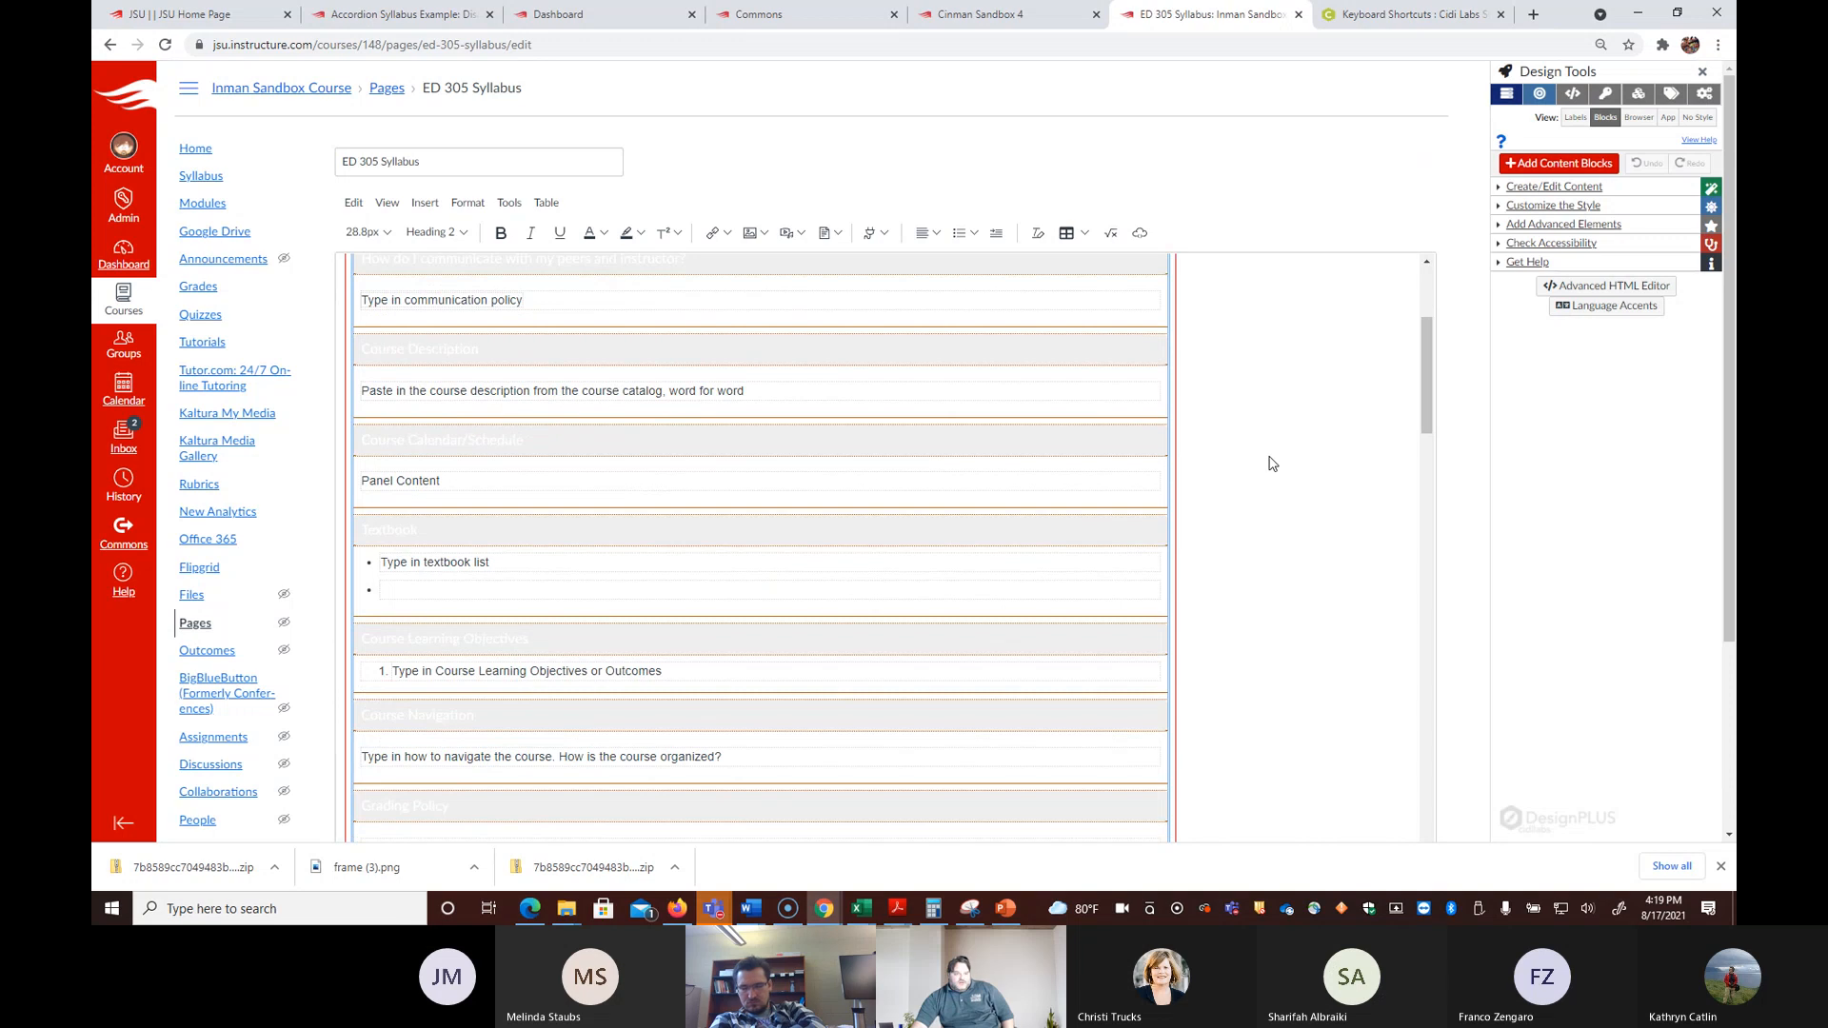
pyautogui.scroll(-2, 1274, 463)
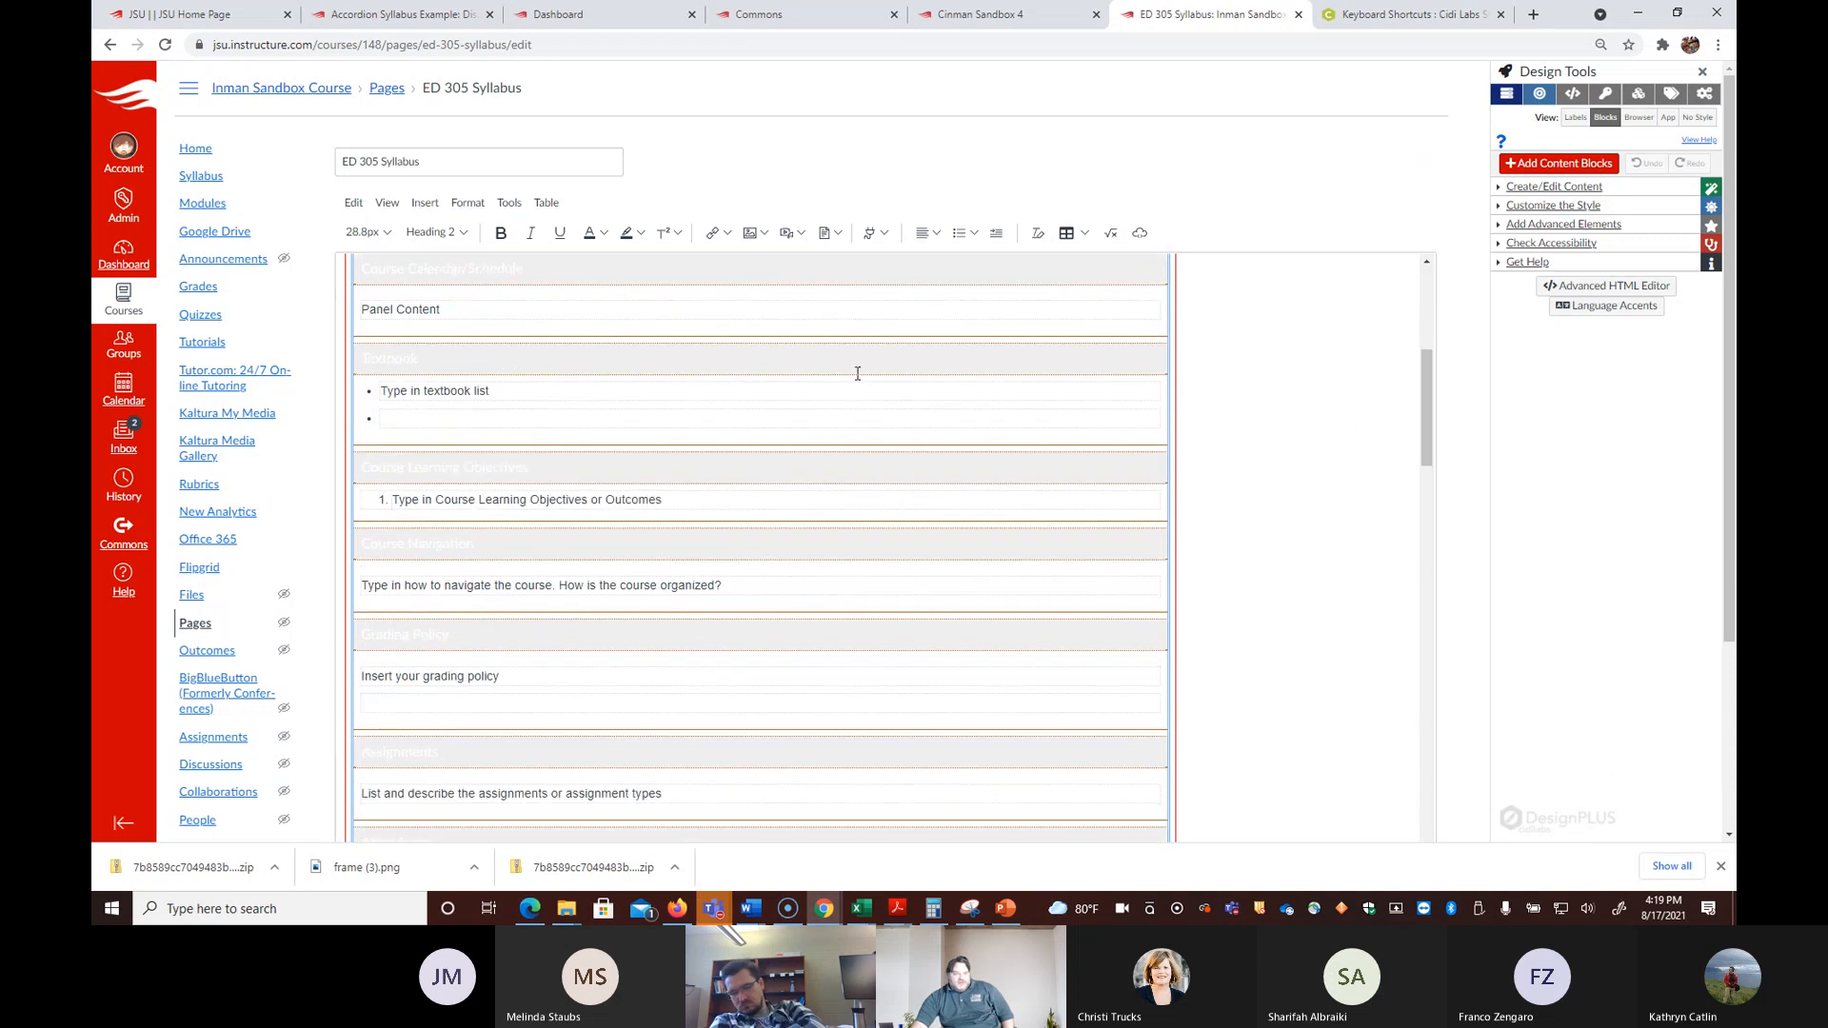
pyautogui.scroll(-4, 733, 519)
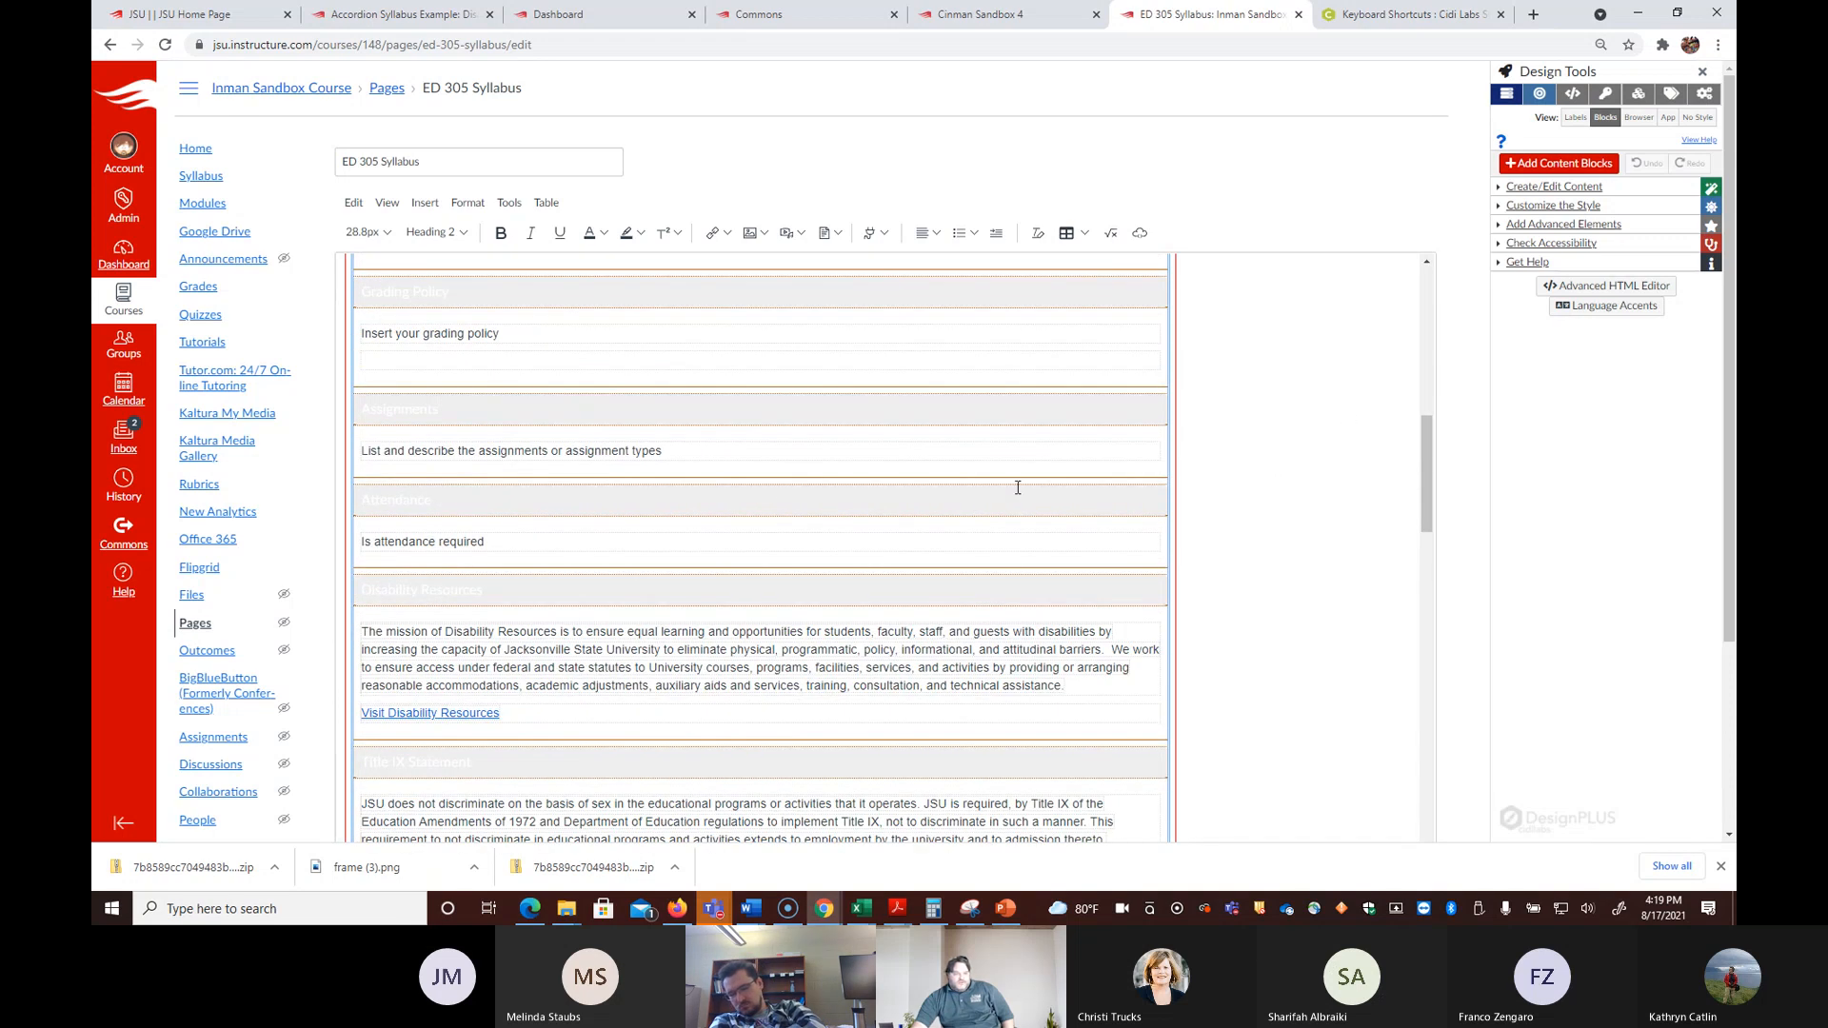
pyautogui.scroll(-1, 1018, 487)
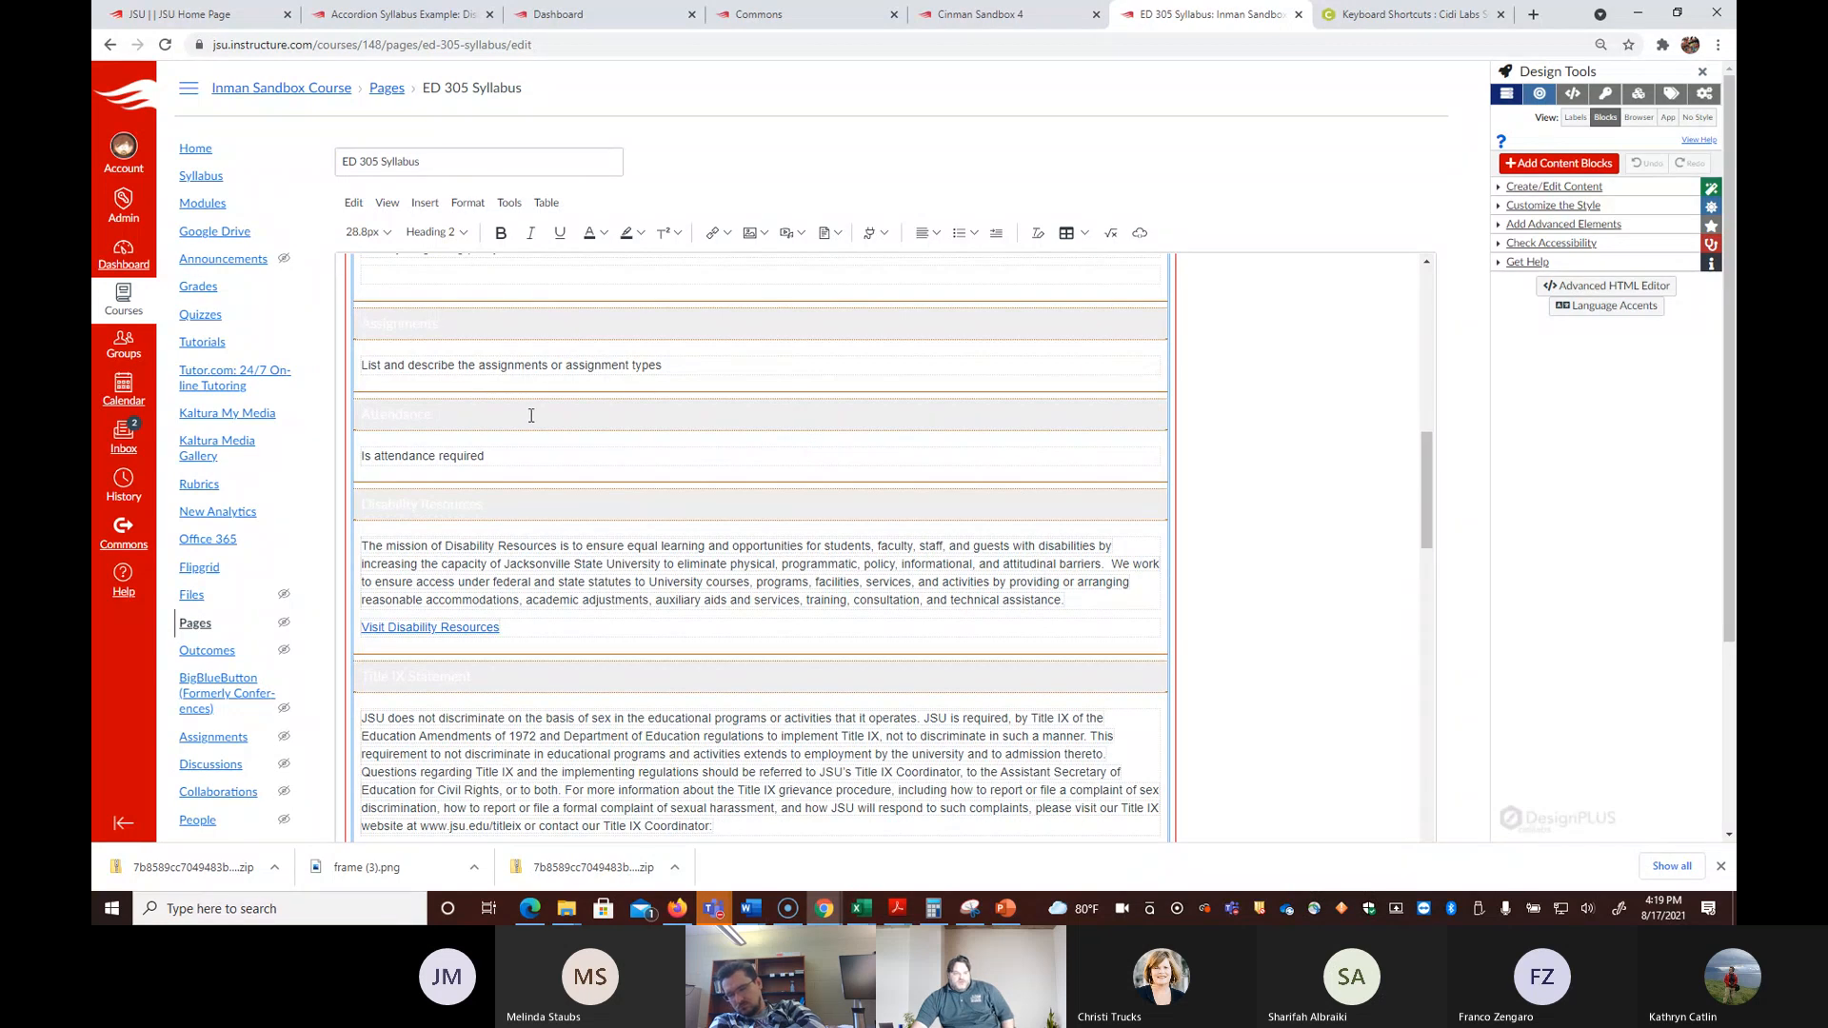
# Step: Rename the Attendance panel heading to "Clinical Experiences" and replace its content with "Add information about clinical experiences"
pyautogui.click(359, 416)
pyautogui.doubleClick(407, 414)
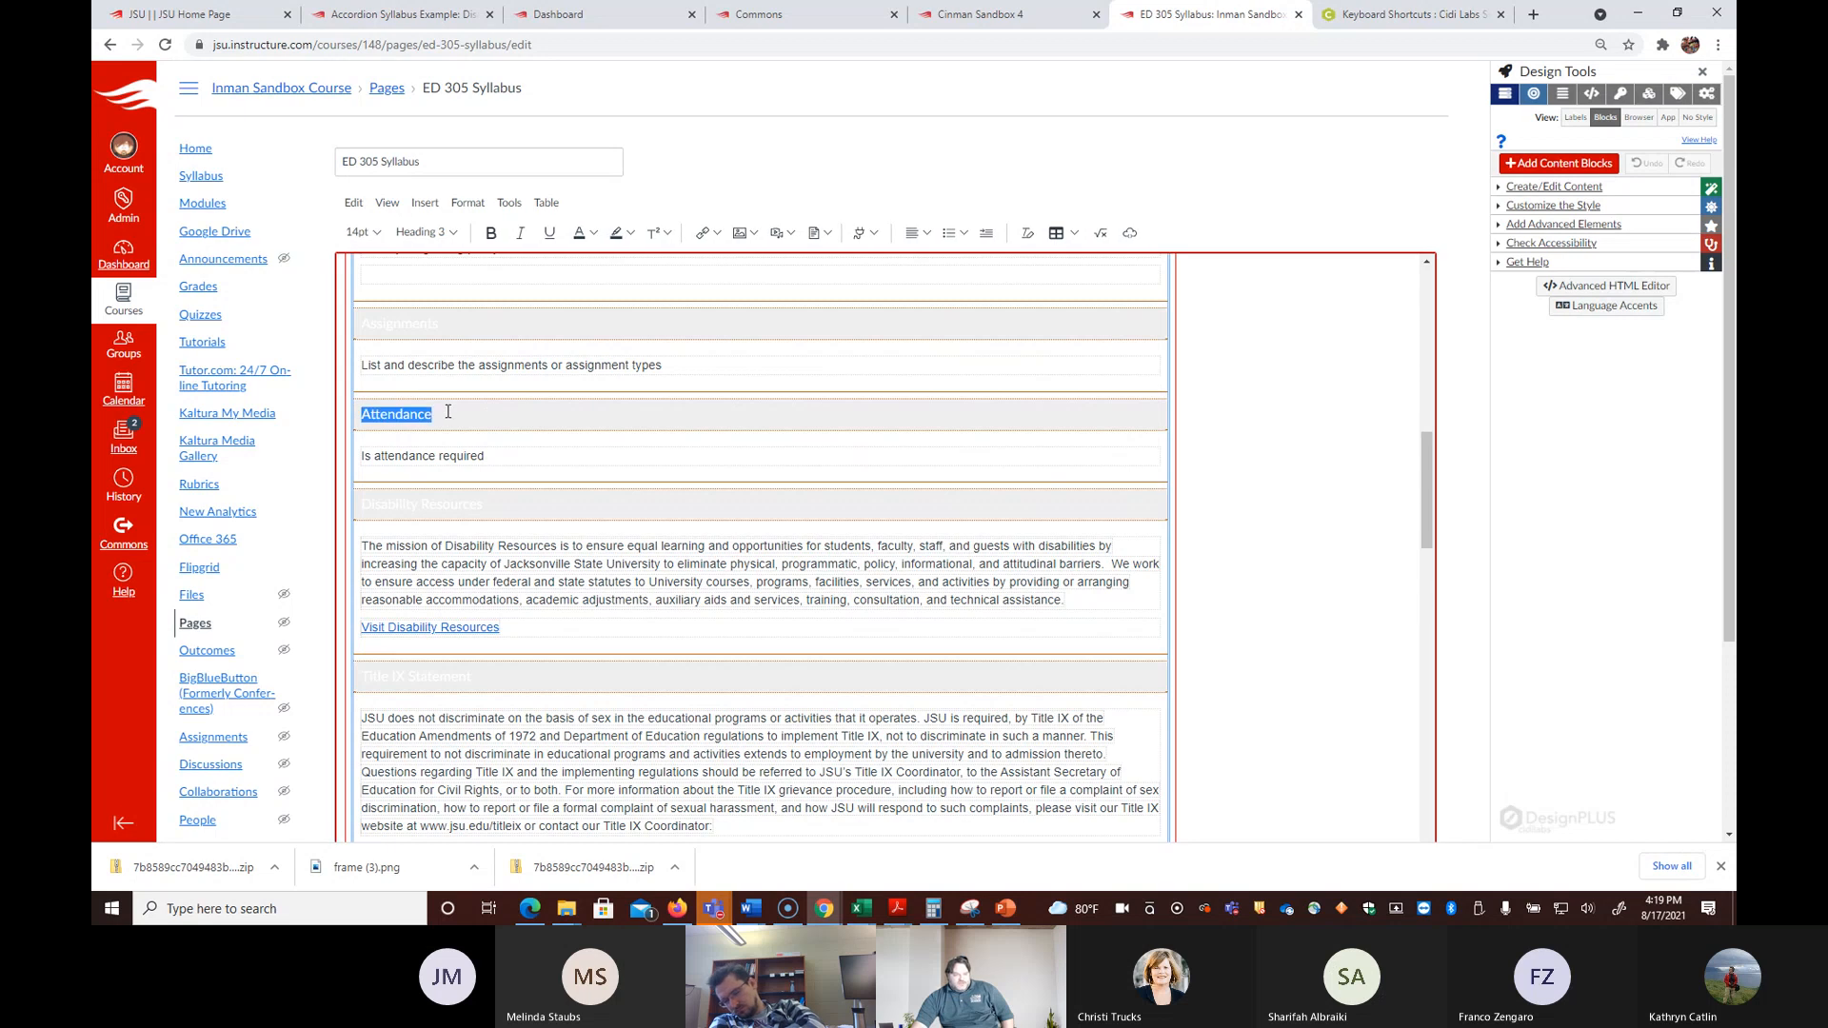
pyautogui.write('Wi')
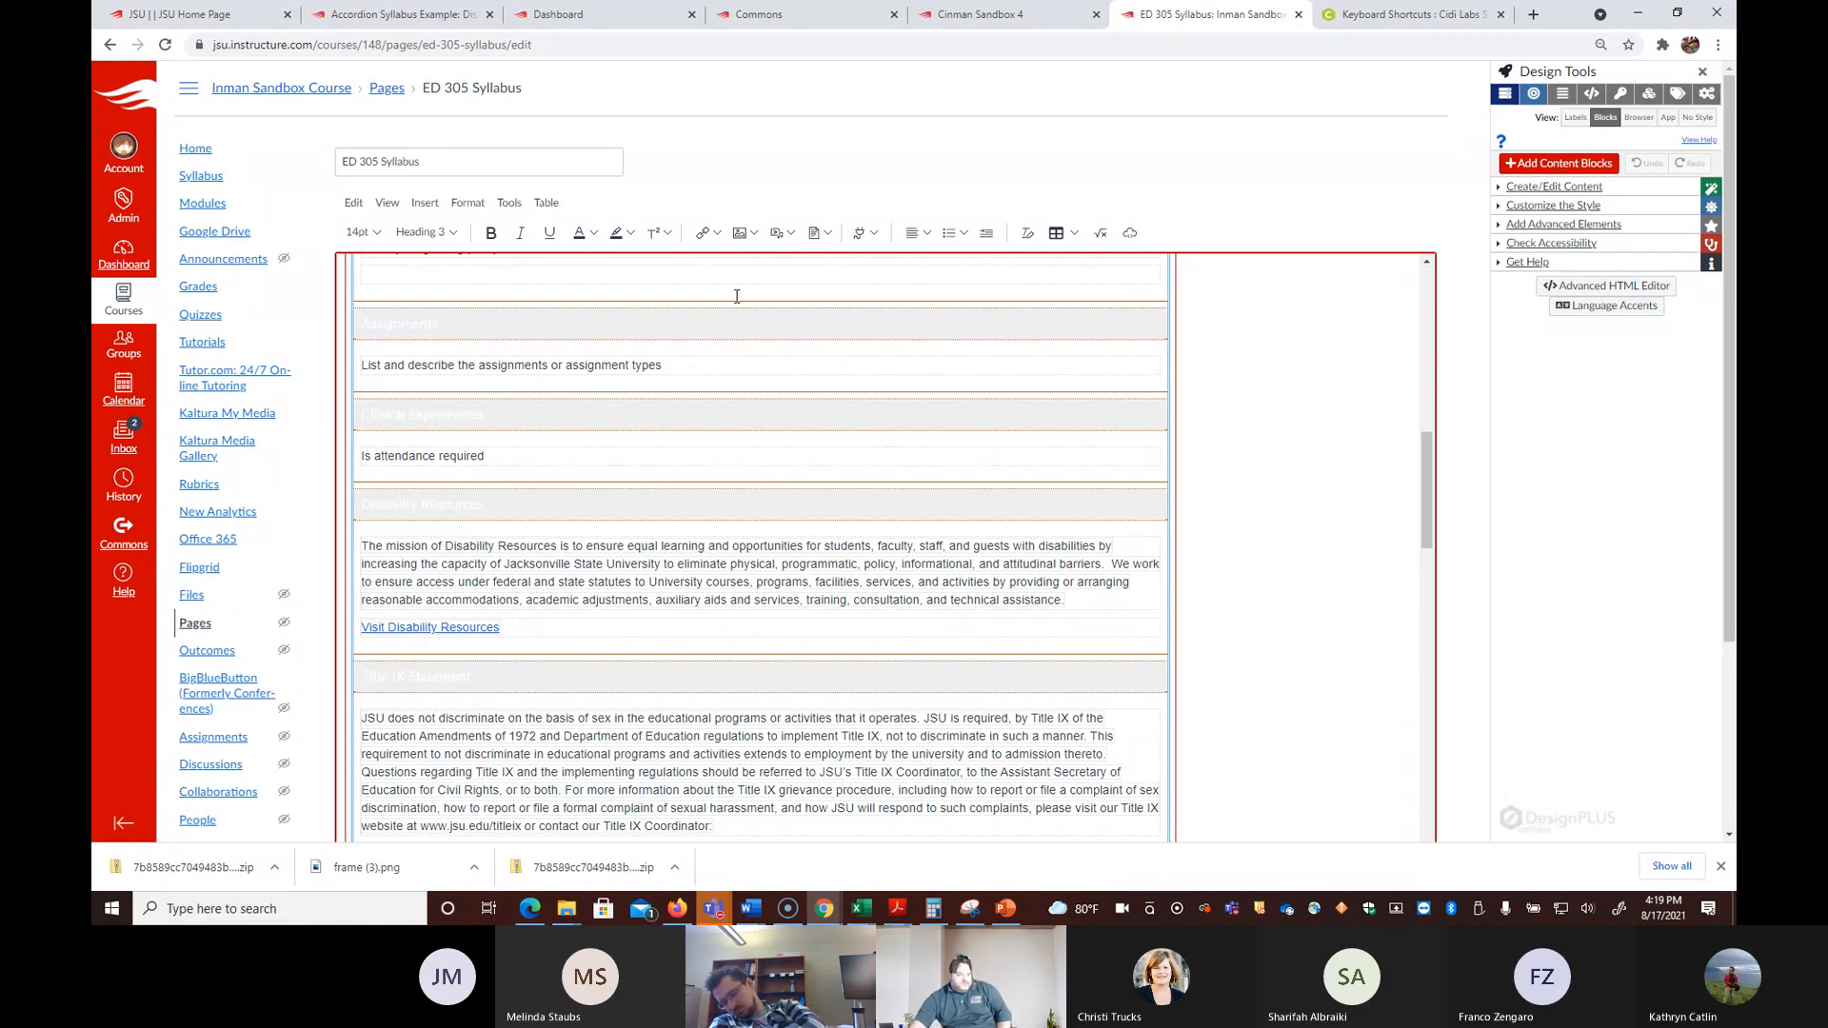
pyautogui.tripleClick(360, 451)
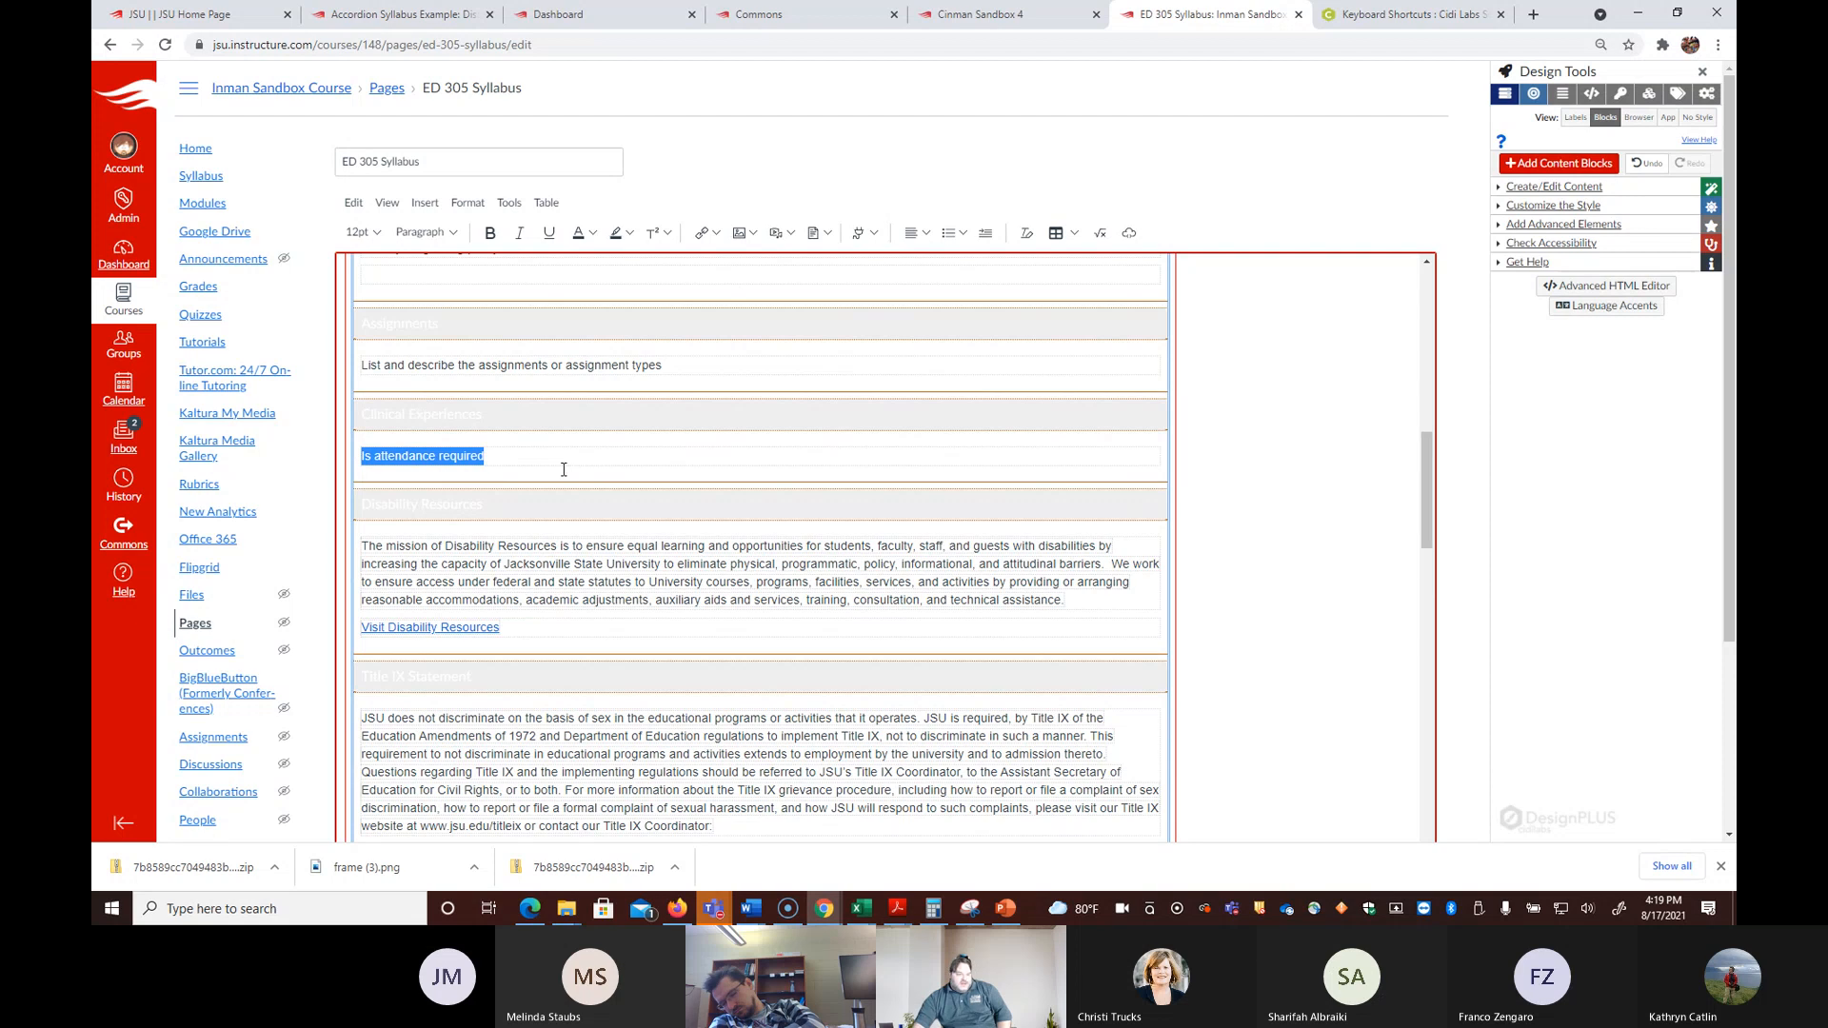
pyautogui.write('Ad')
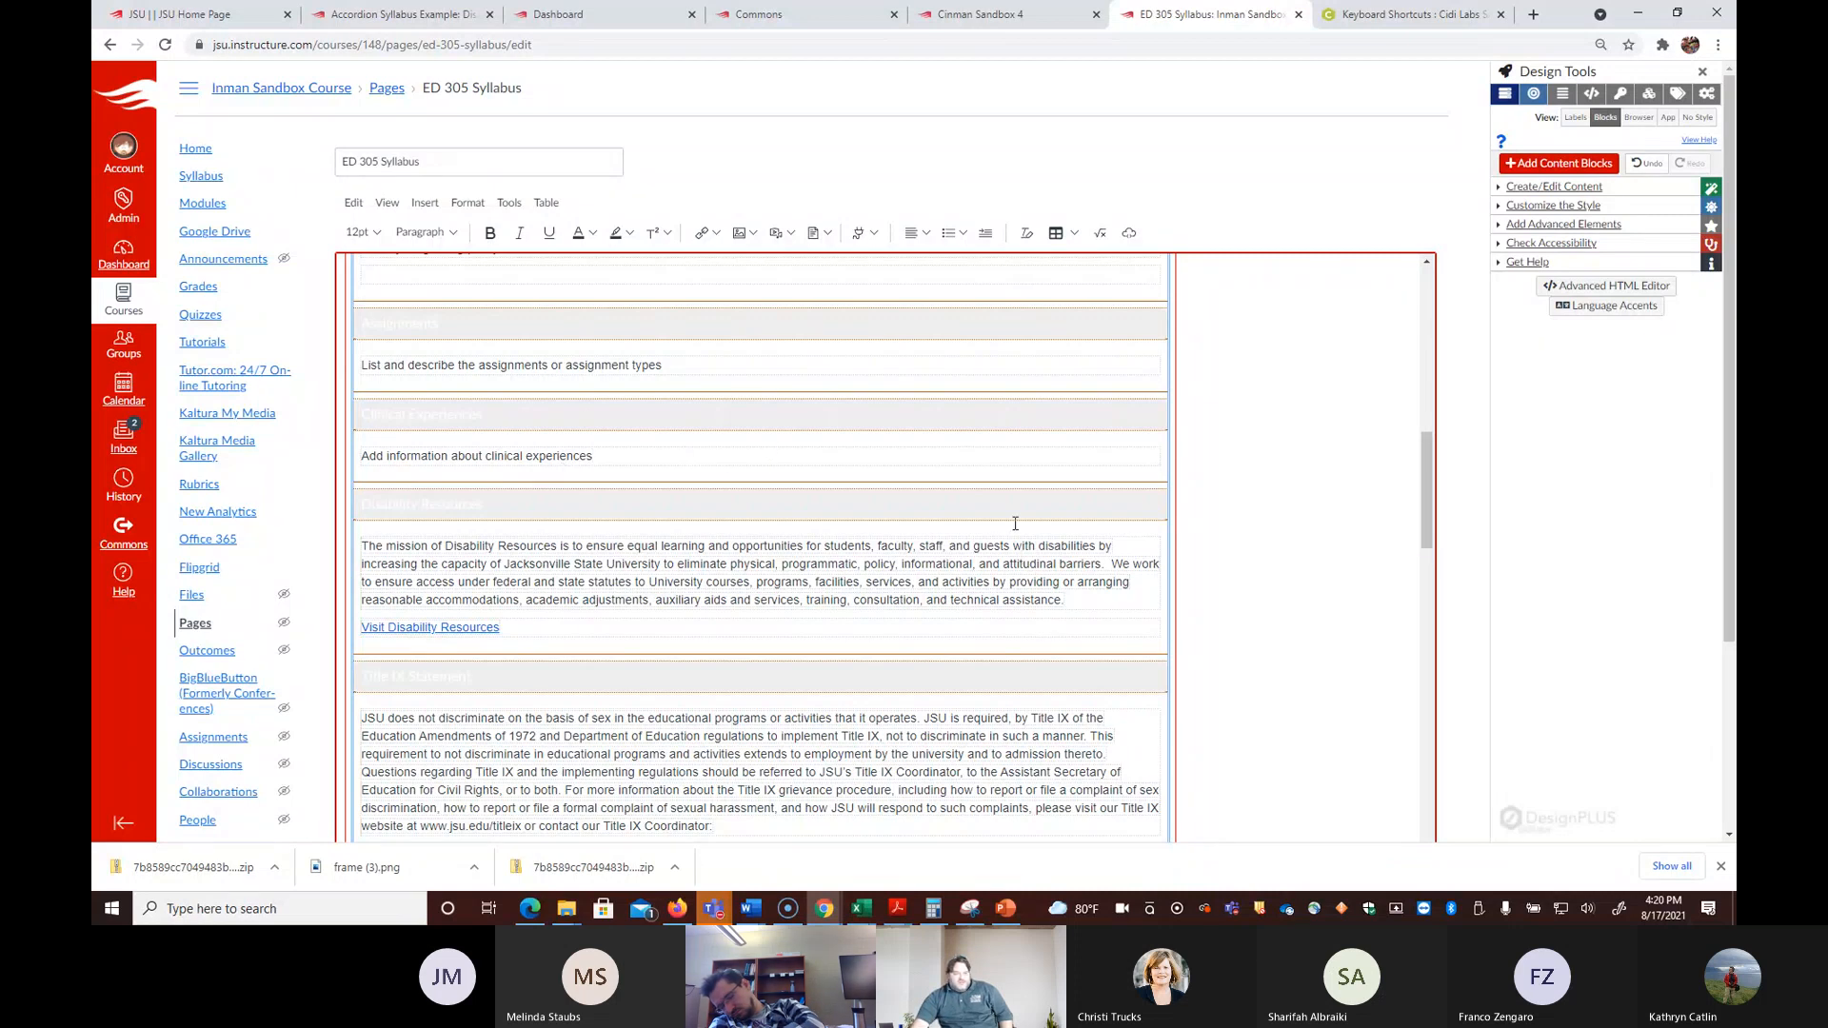
# Step: Return to the first accordion panels of the syllabus and close the Design Tools sidebar
pyautogui.scroll(10, 1015, 523)
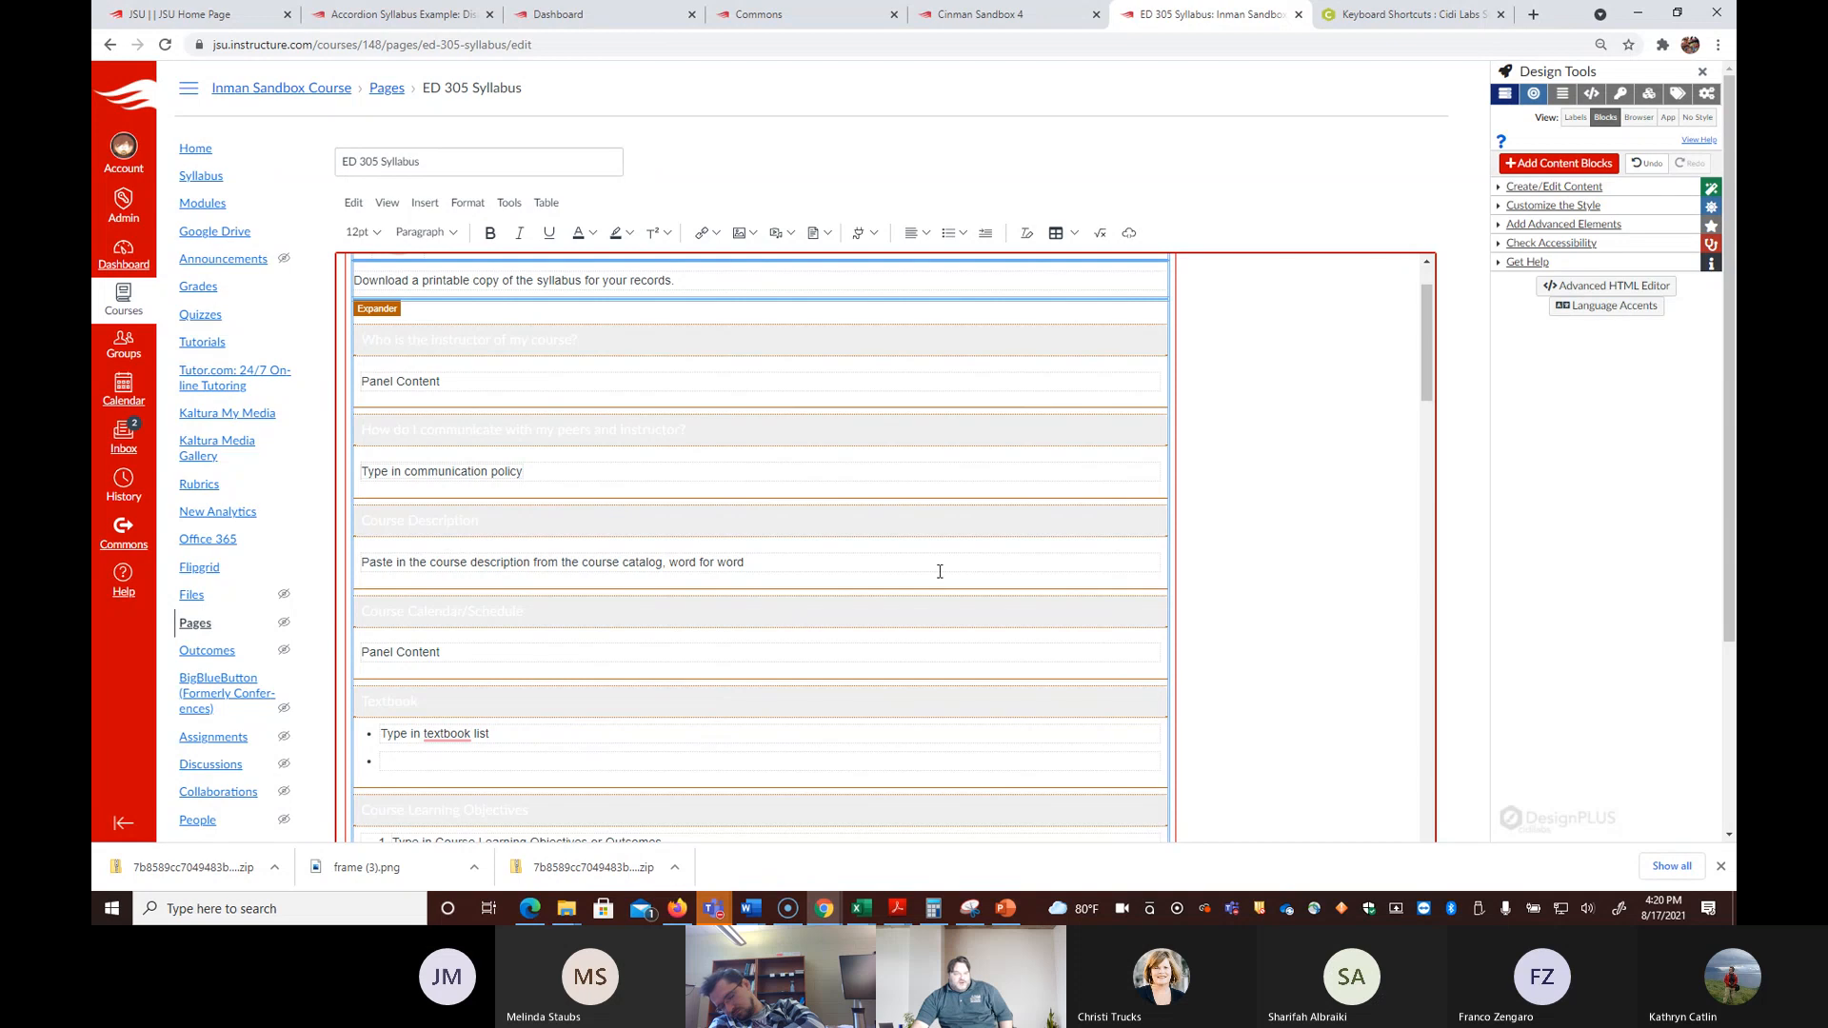
pyautogui.scroll(-3, 922, 575)
pyautogui.scroll(3, 921, 600)
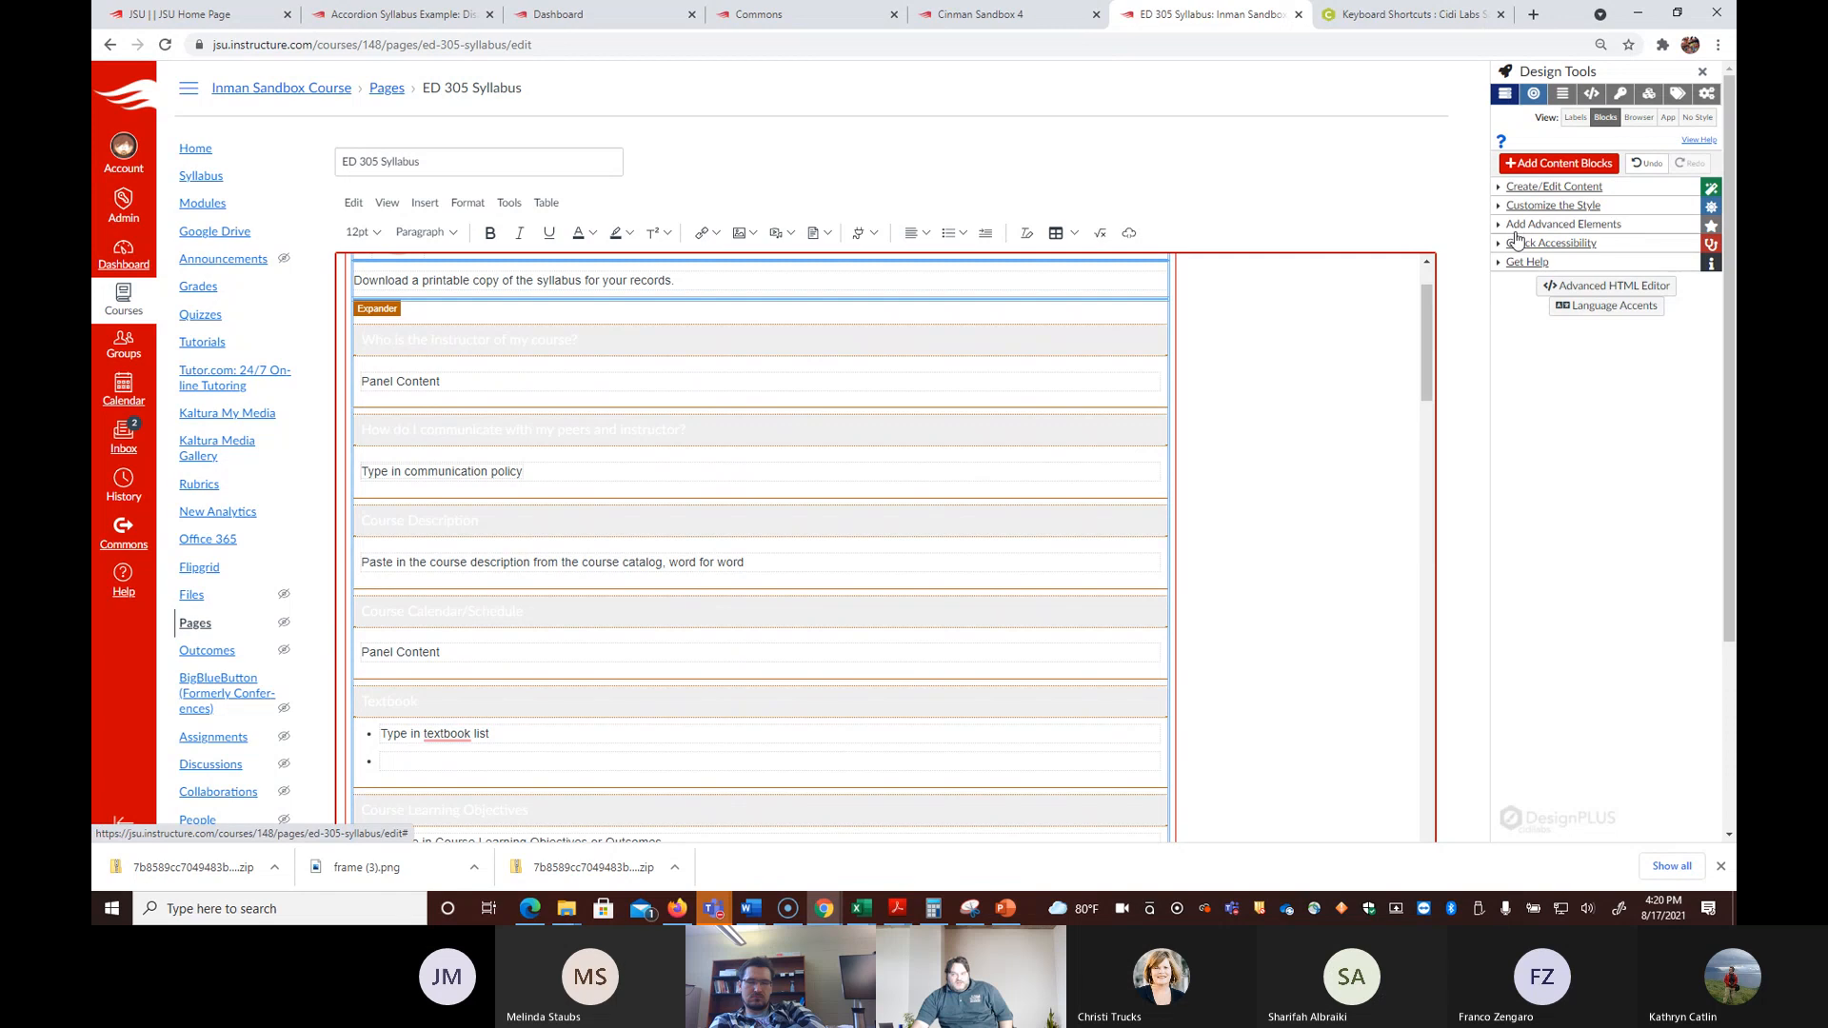
pyautogui.click(1705, 74)
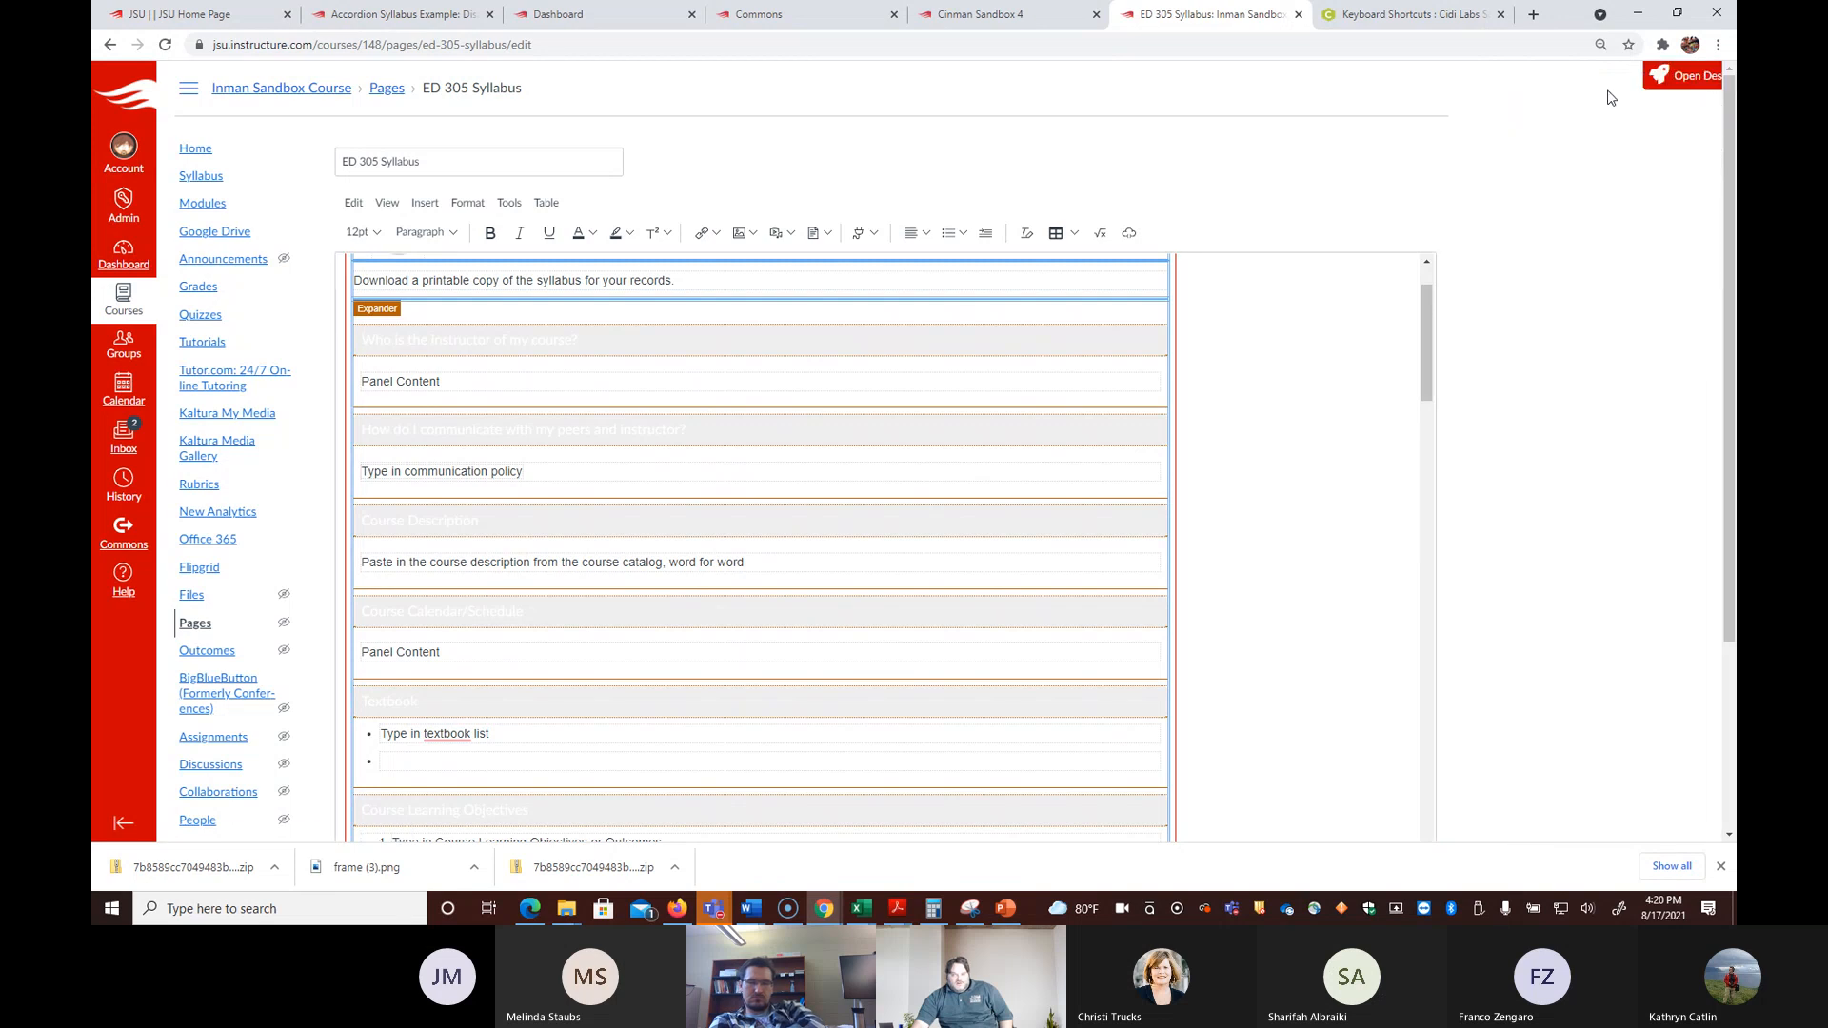
# Step: Reorder the syllabus accordion panels, moving Course Learning Objectives above Textbook and Assignments above Grading Policy
pyautogui.click(1701, 74)
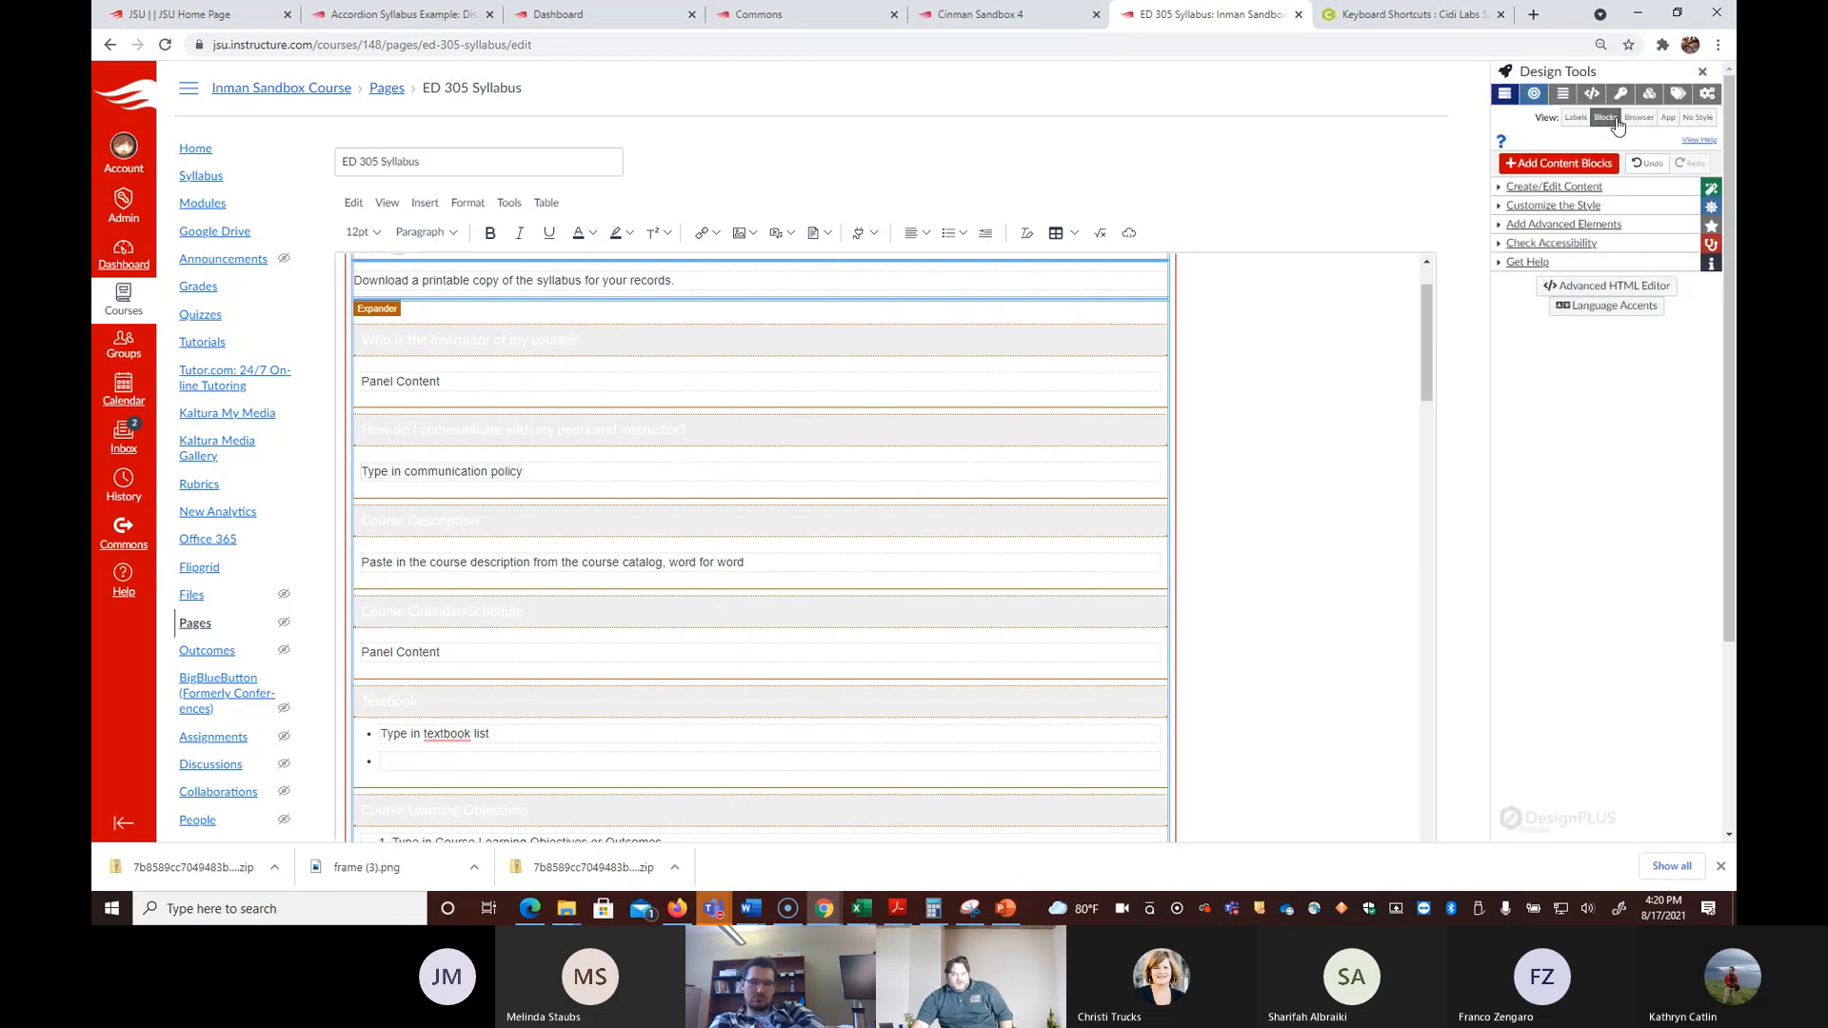
pyautogui.click(1539, 229)
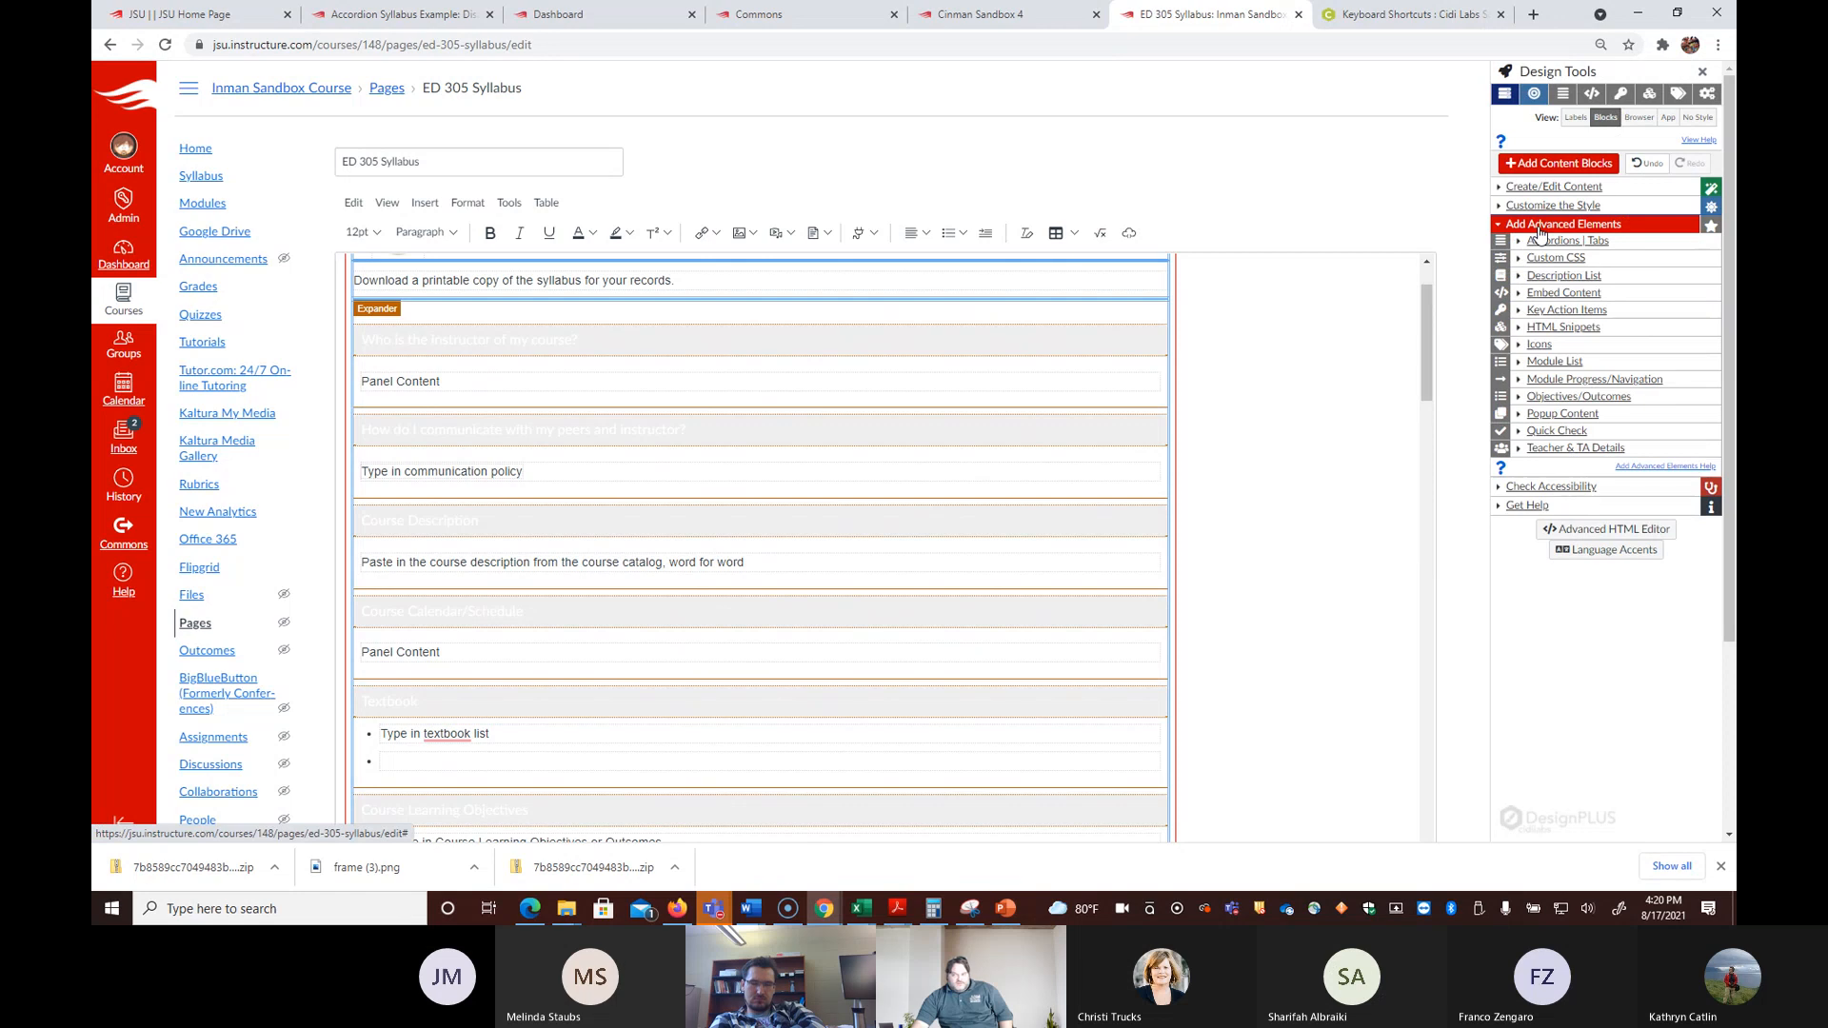
pyautogui.click(1640, 248)
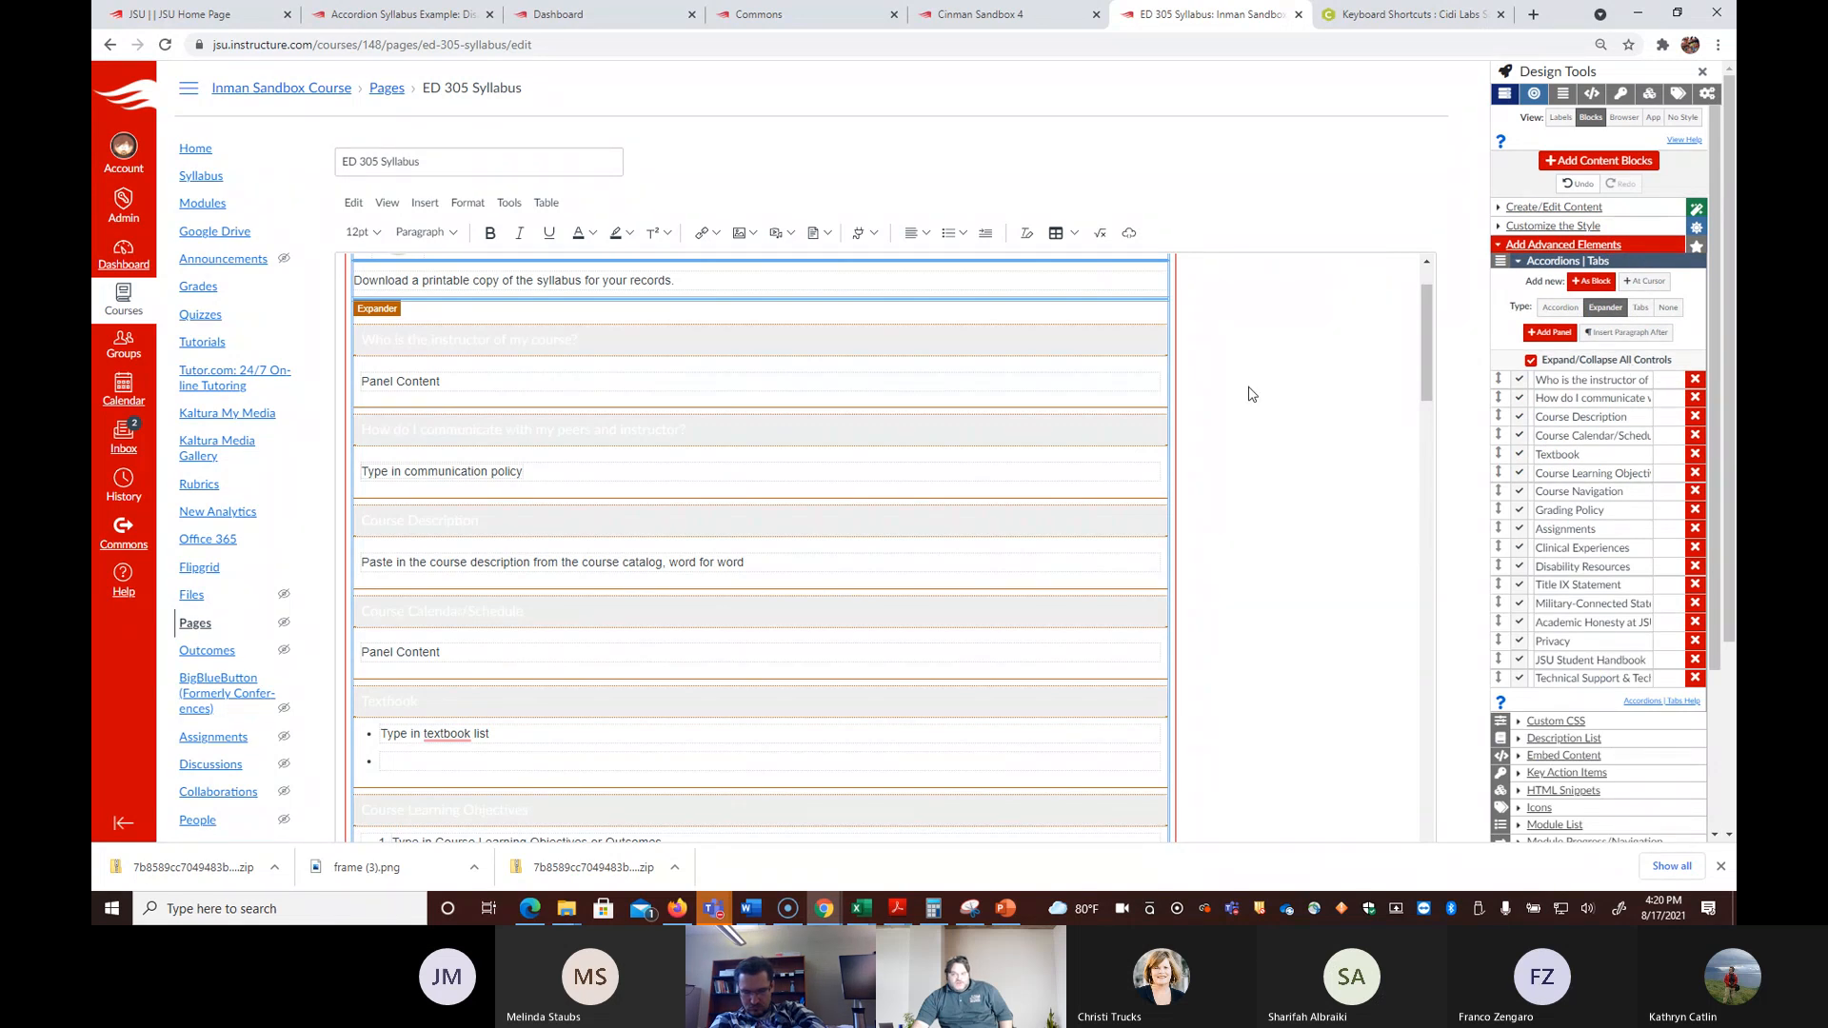
pyautogui.click(875, 472)
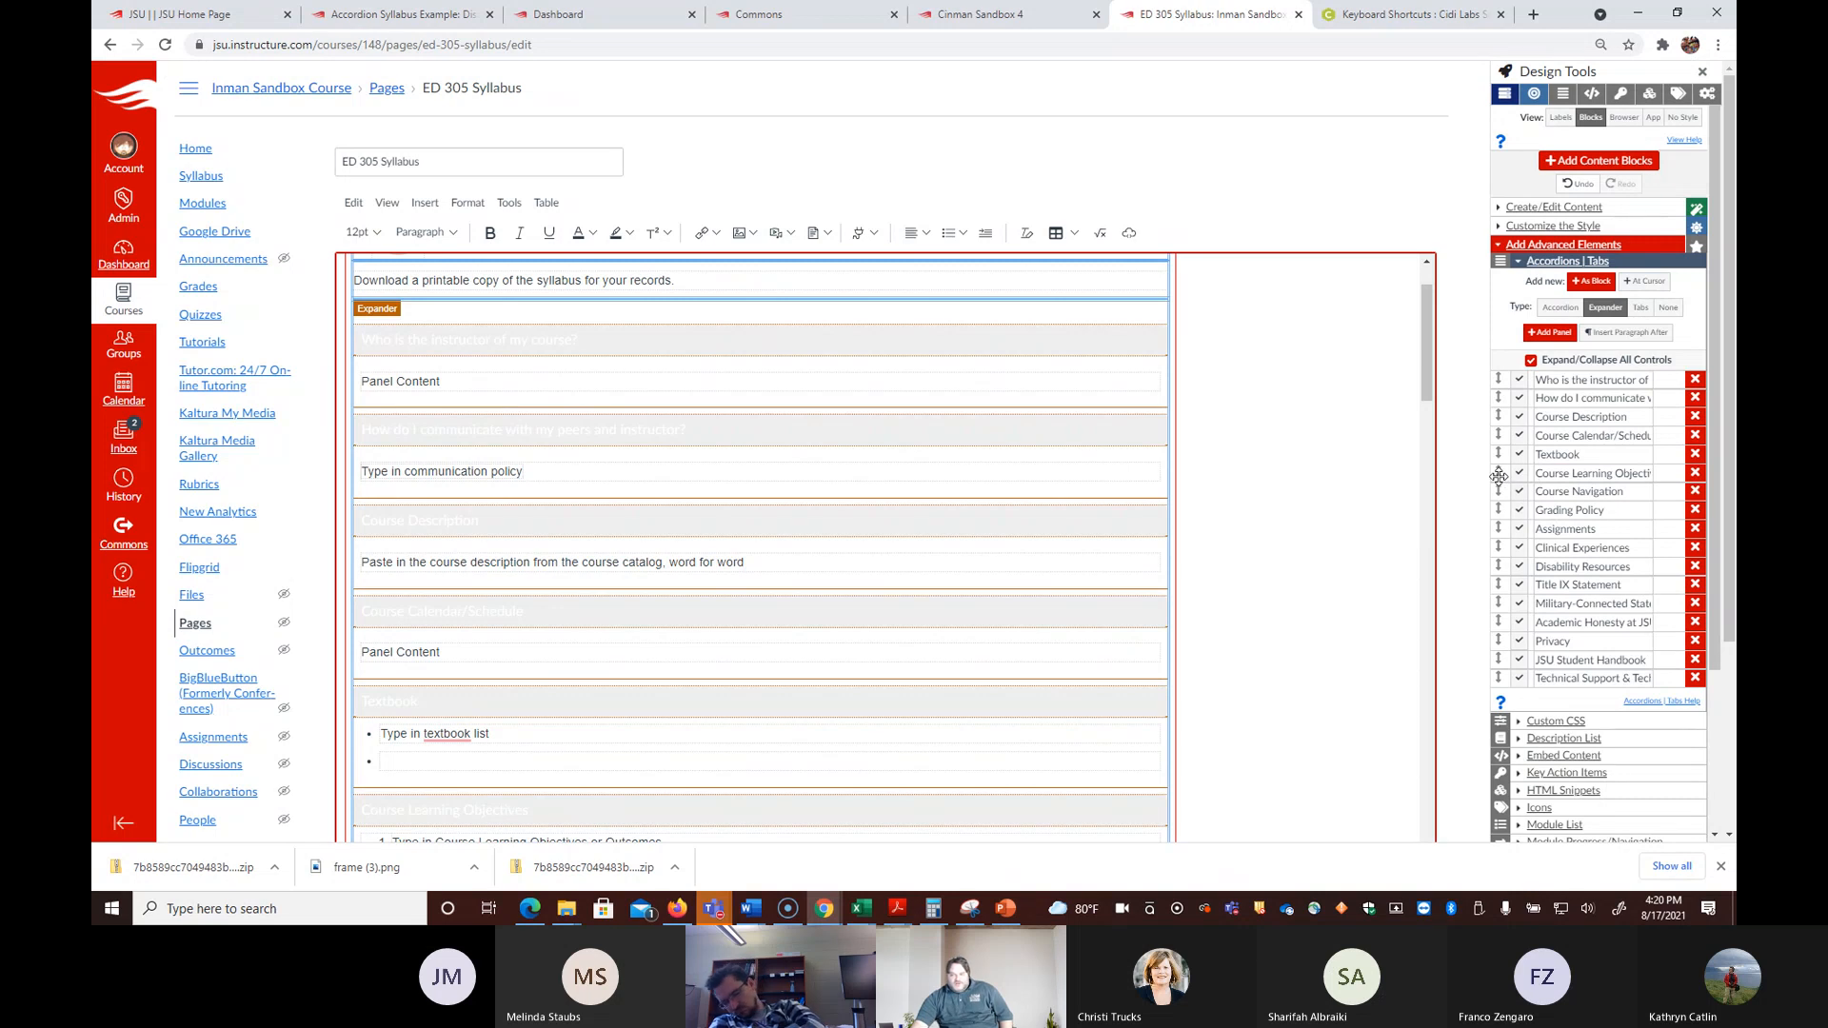
pyautogui.moveTo(1499, 476); pyautogui.dragTo(1501, 454)
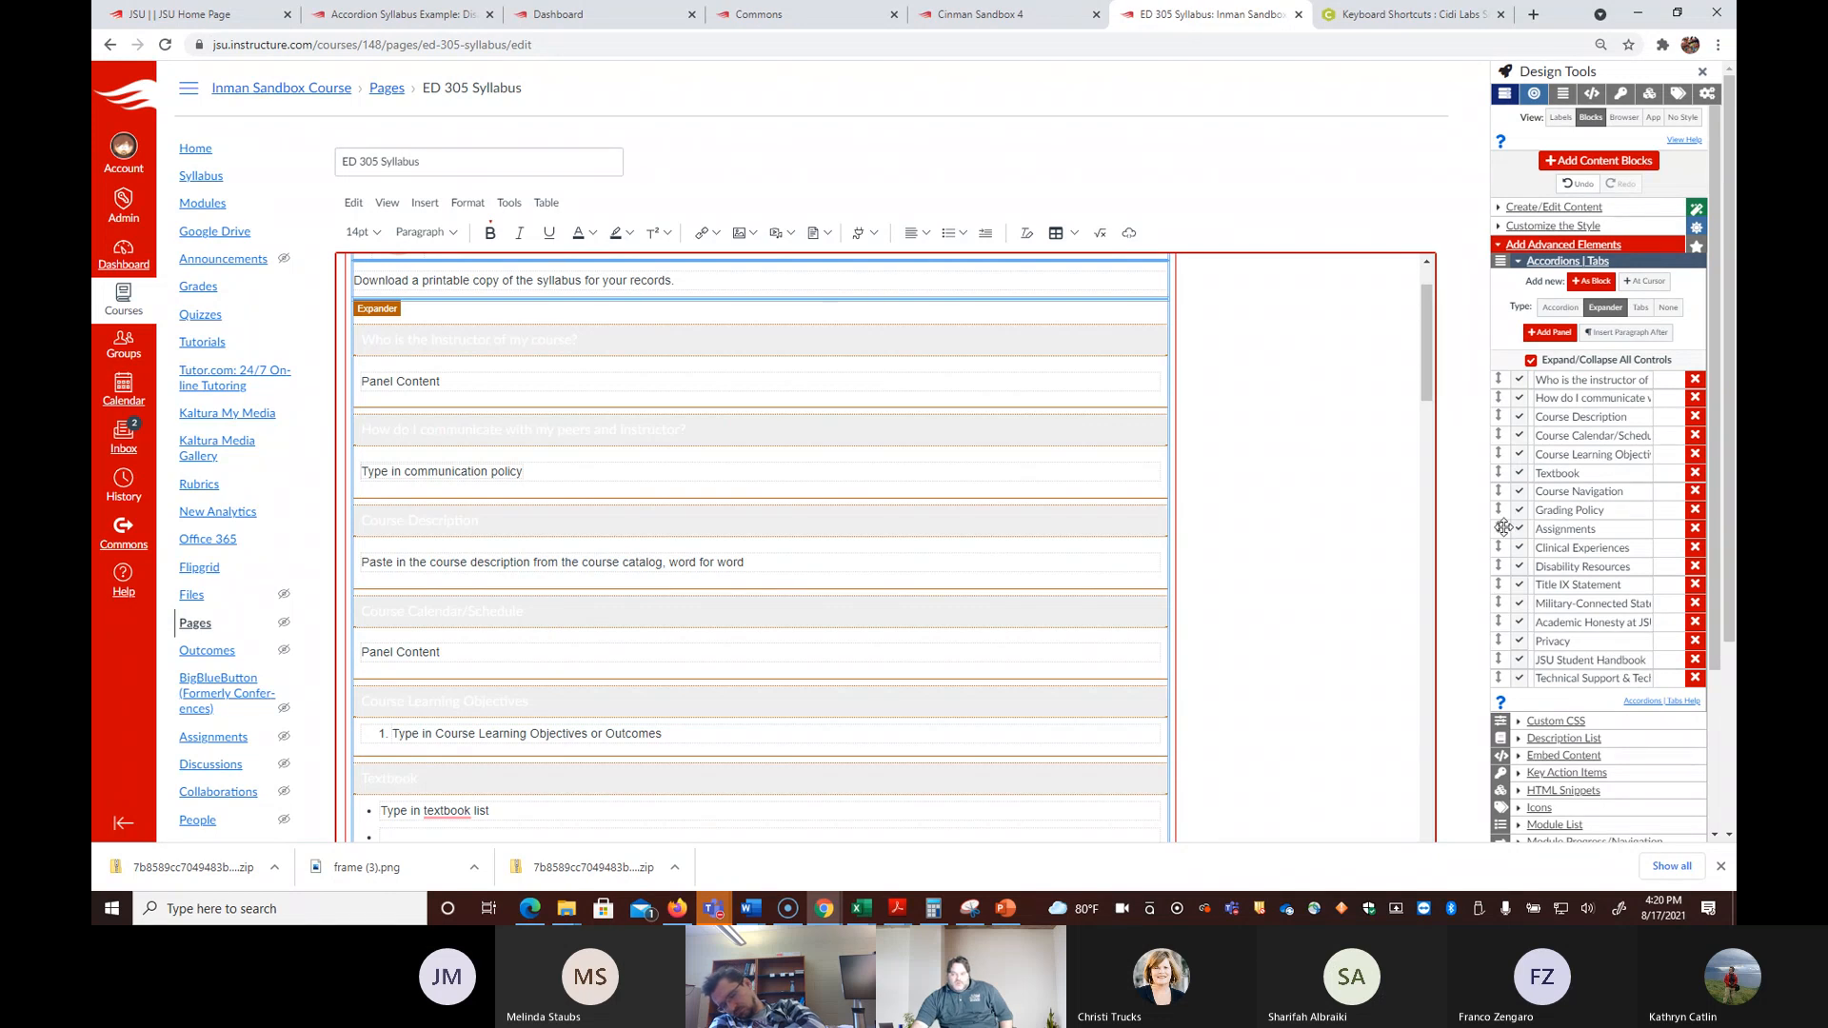
pyautogui.moveTo(1499, 530); pyautogui.dragTo(1491, 519)
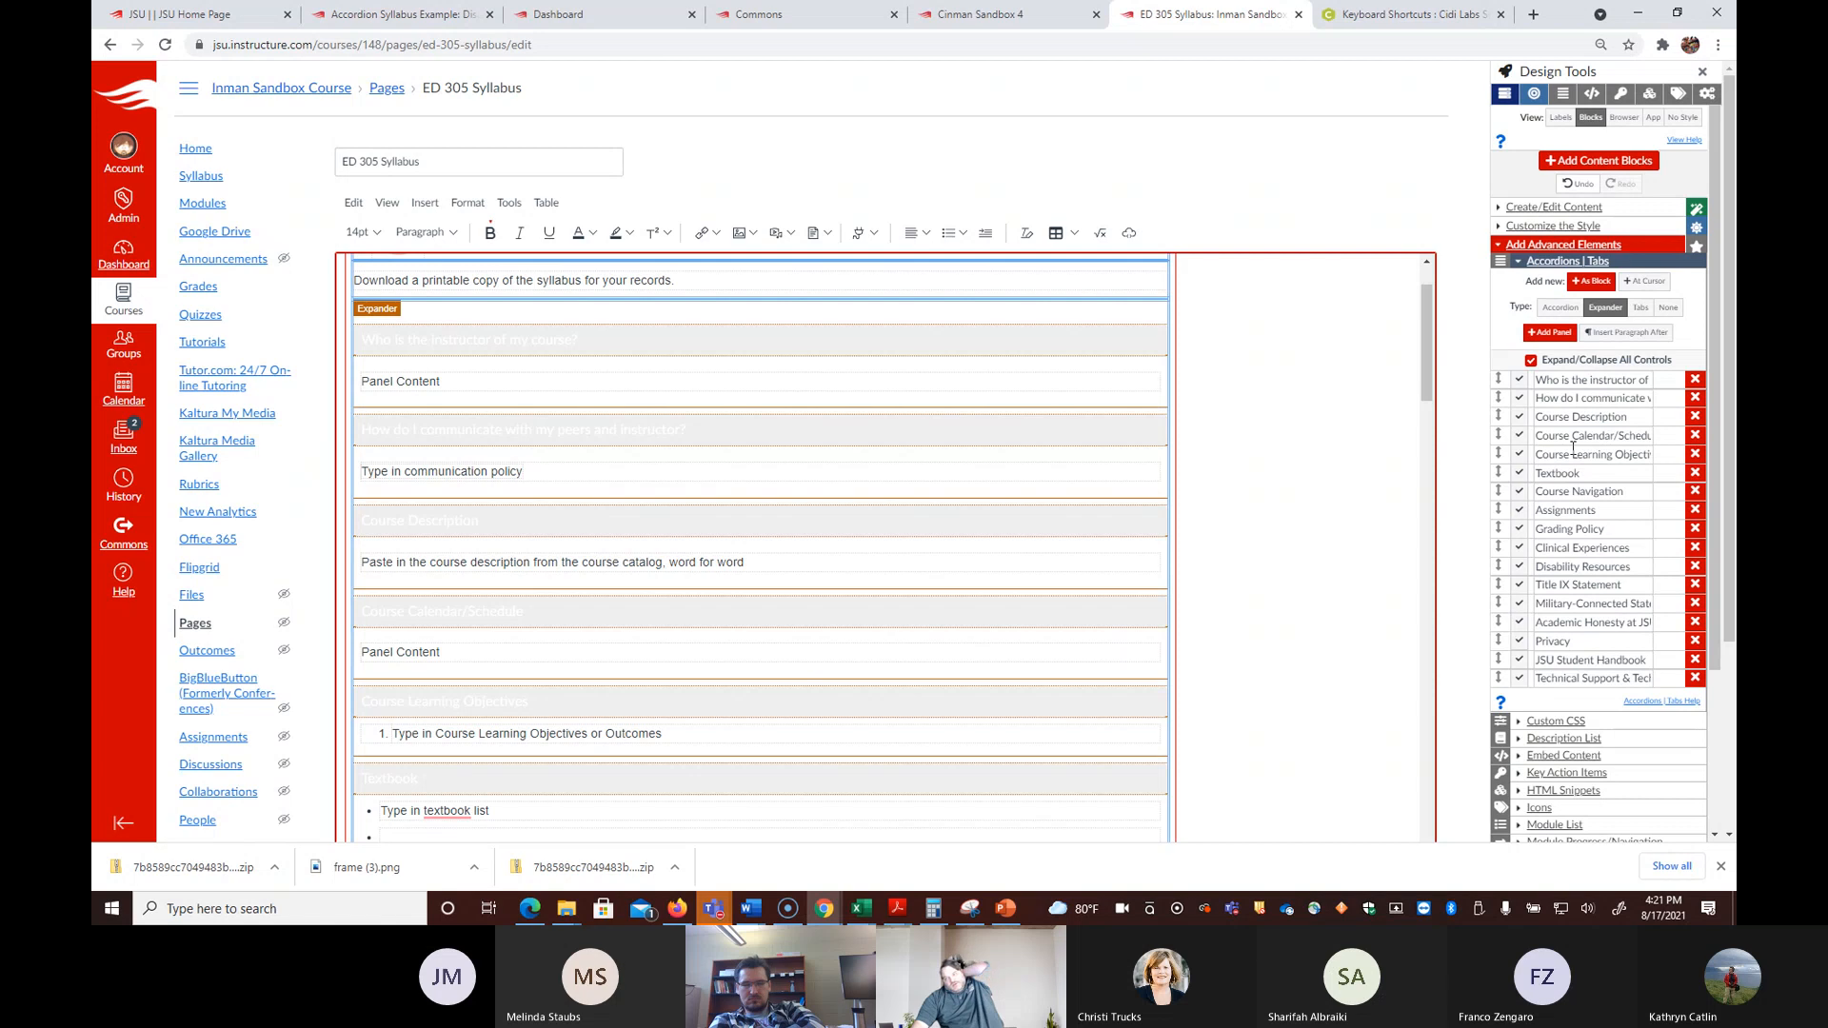
# Step: Add an accordion panel titled "Internship Information" directly above Clinical Experiences, and save the page
pyautogui.click(1619, 382)
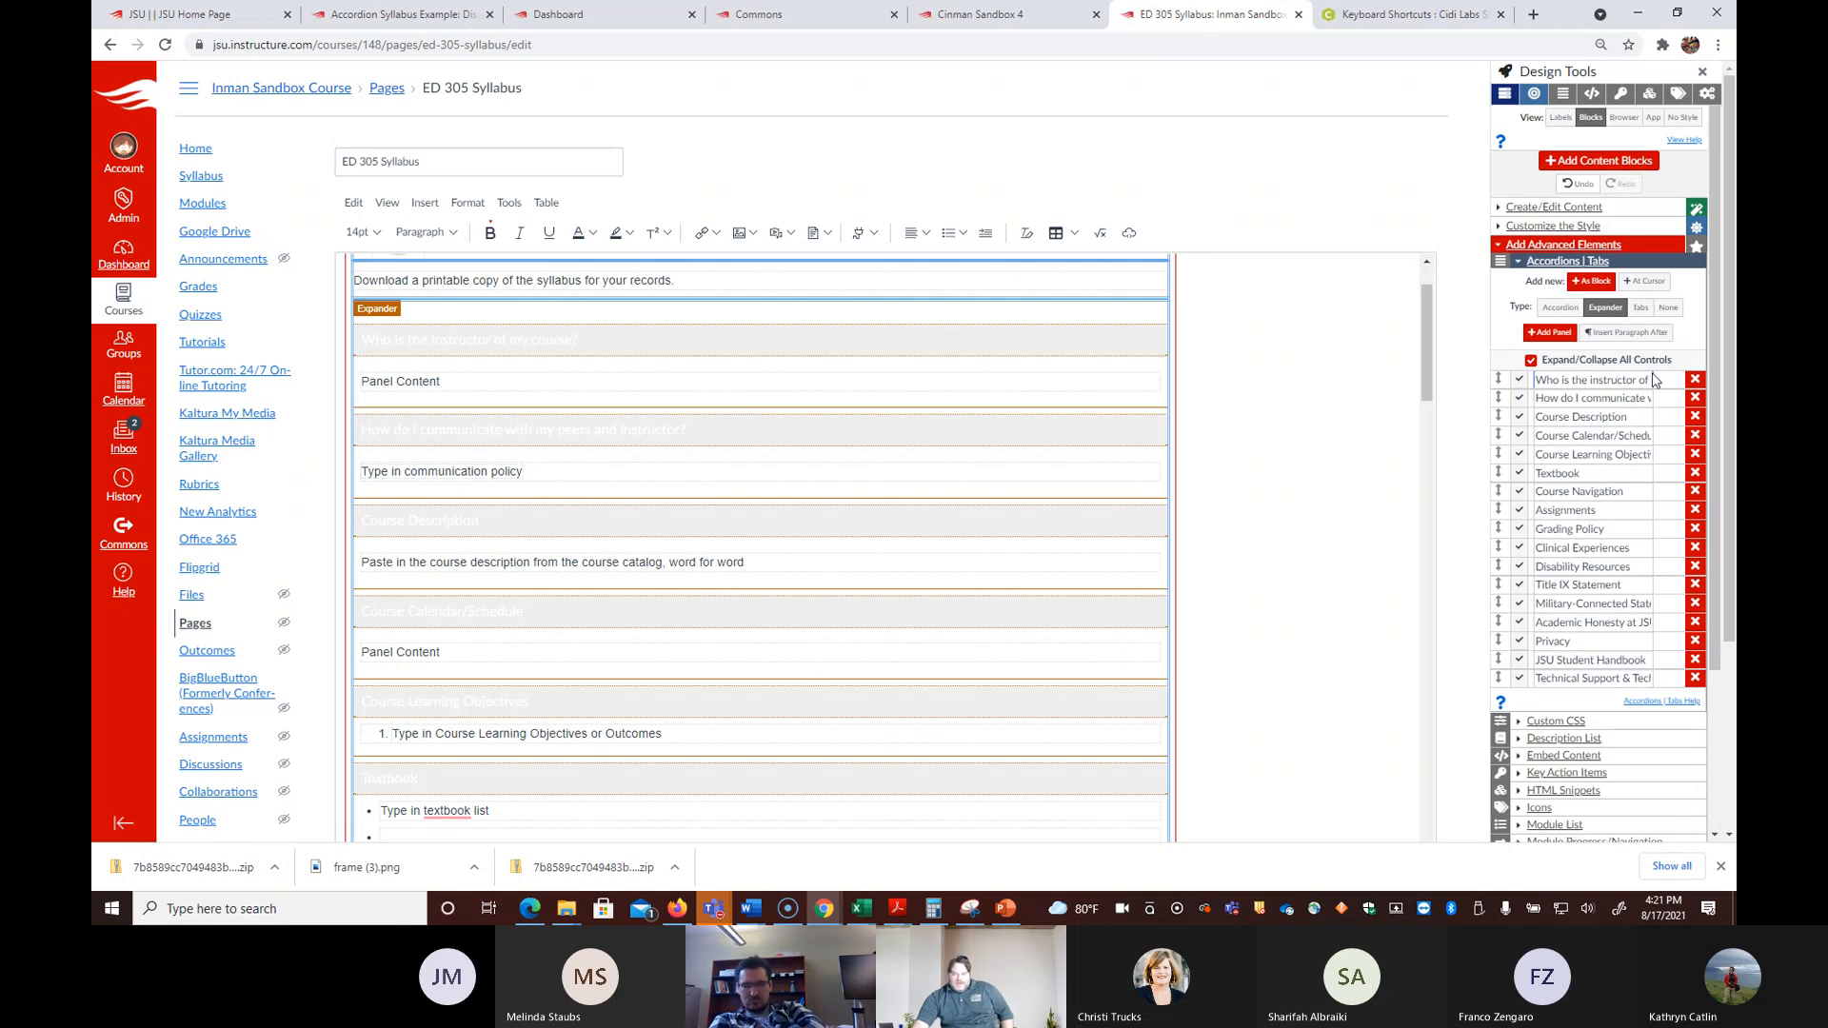
pyautogui.click(1552, 337)
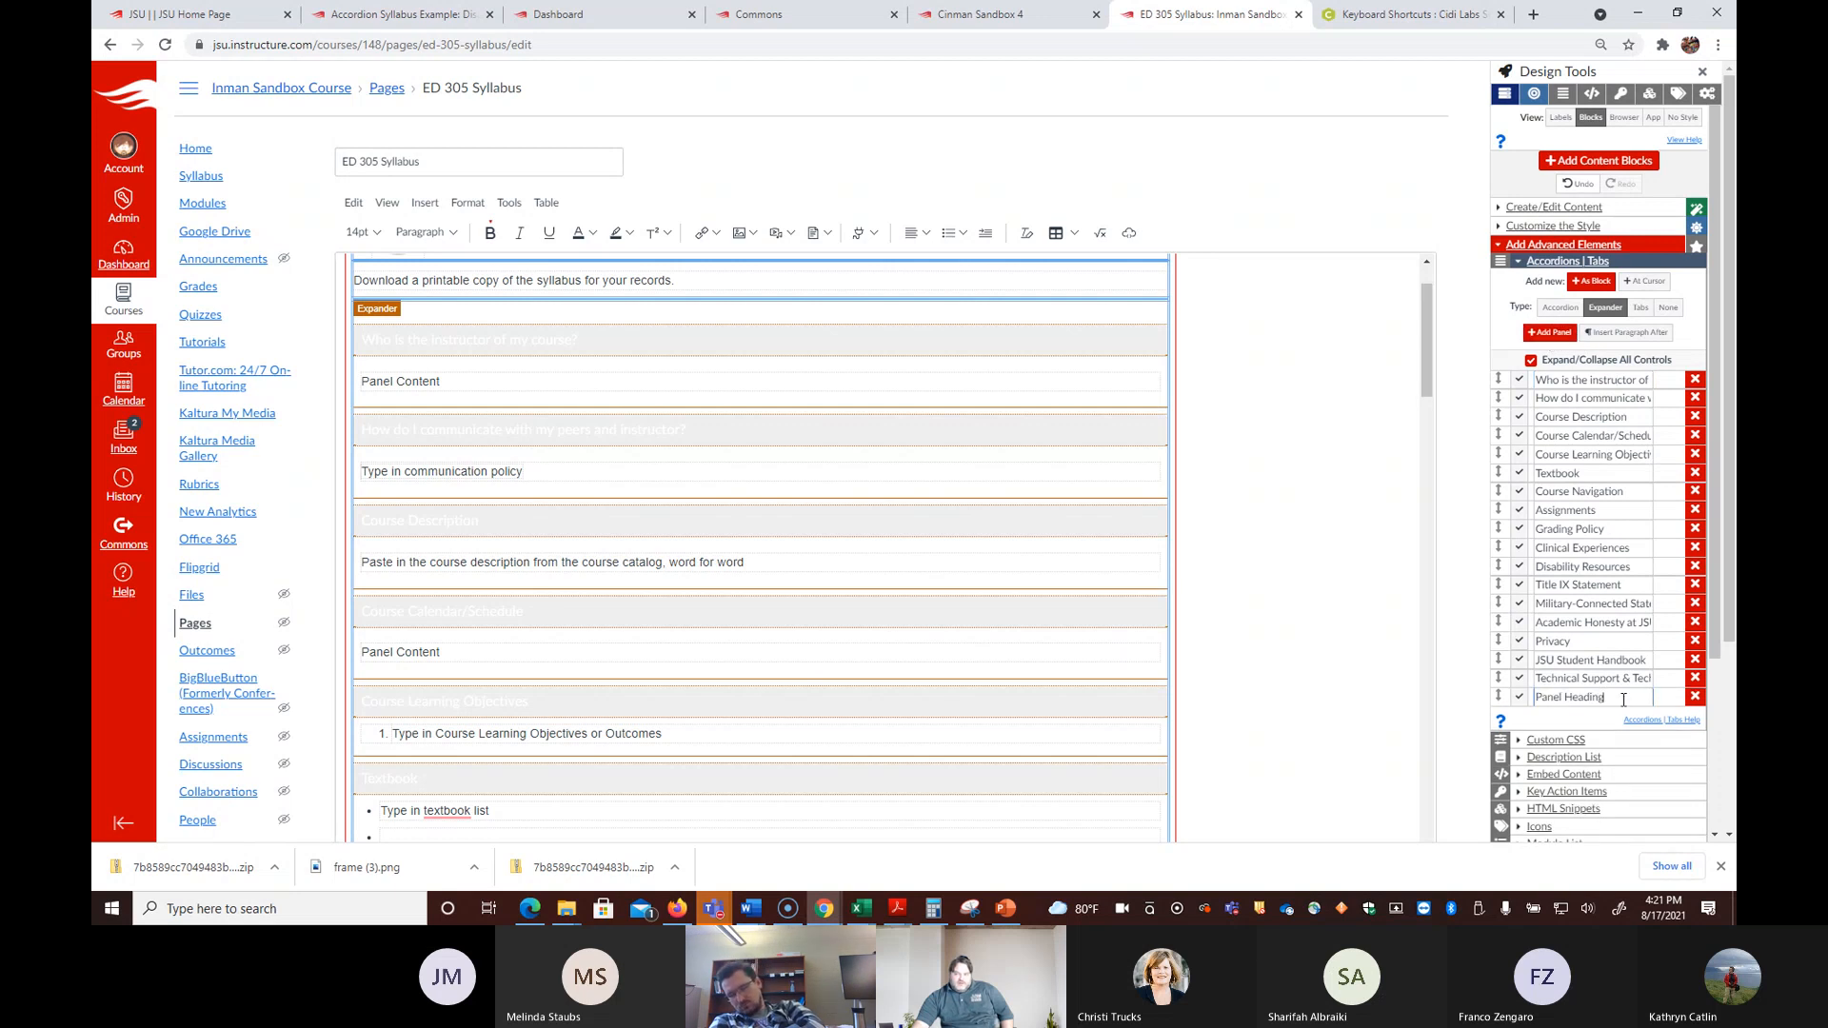
pyautogui.tripleClick(1574, 698)
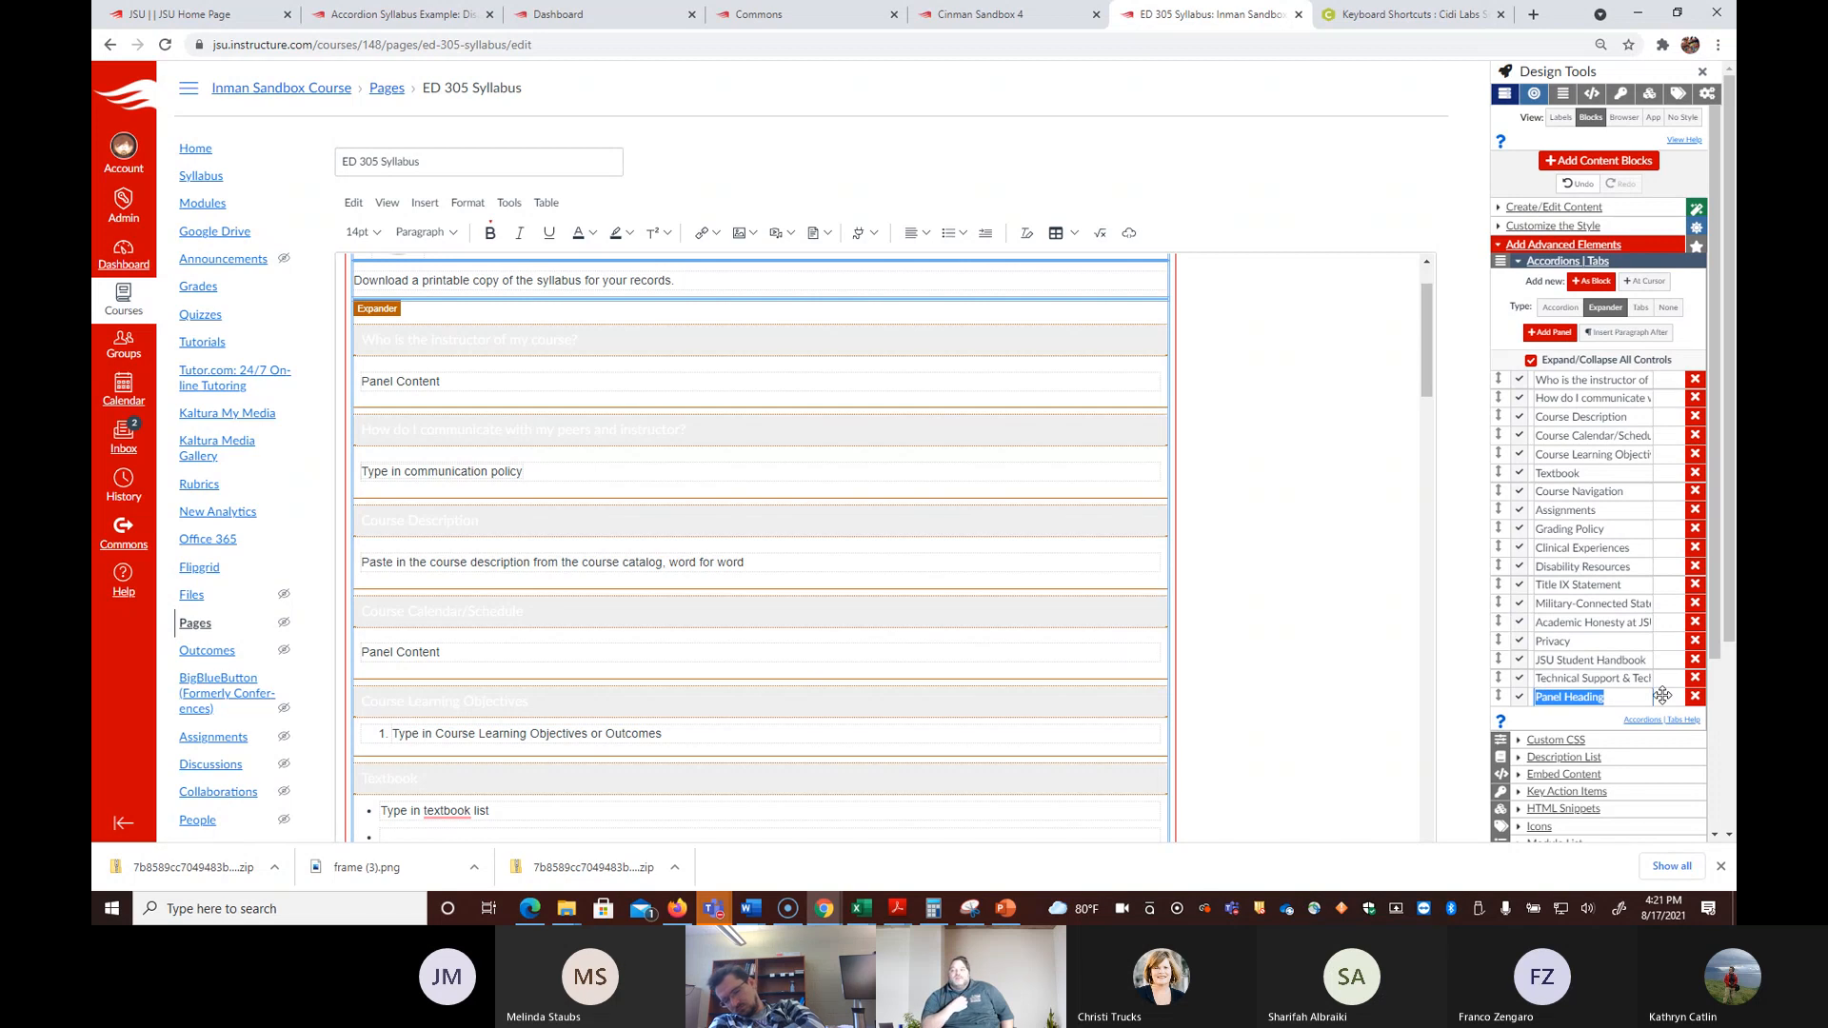
pyautogui.write('Internship Information')
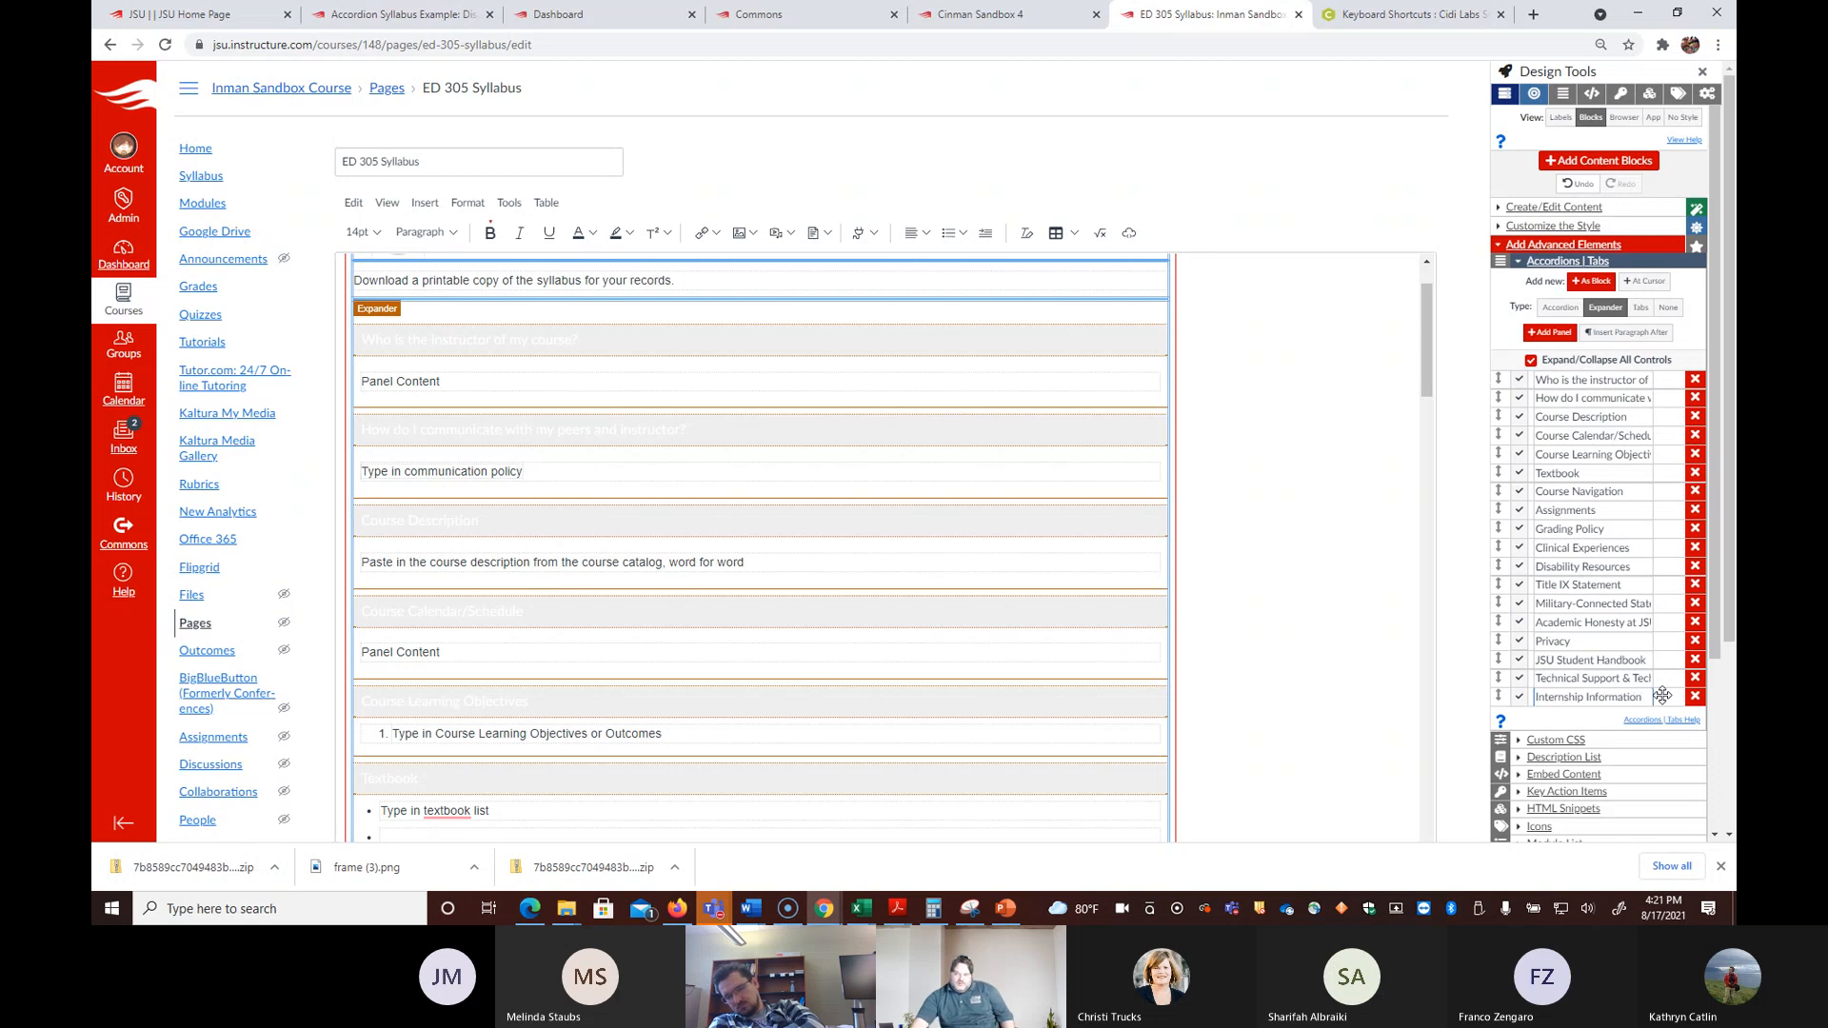
pyautogui.moveTo(1499, 696); pyautogui.dragTo(1540, 558)
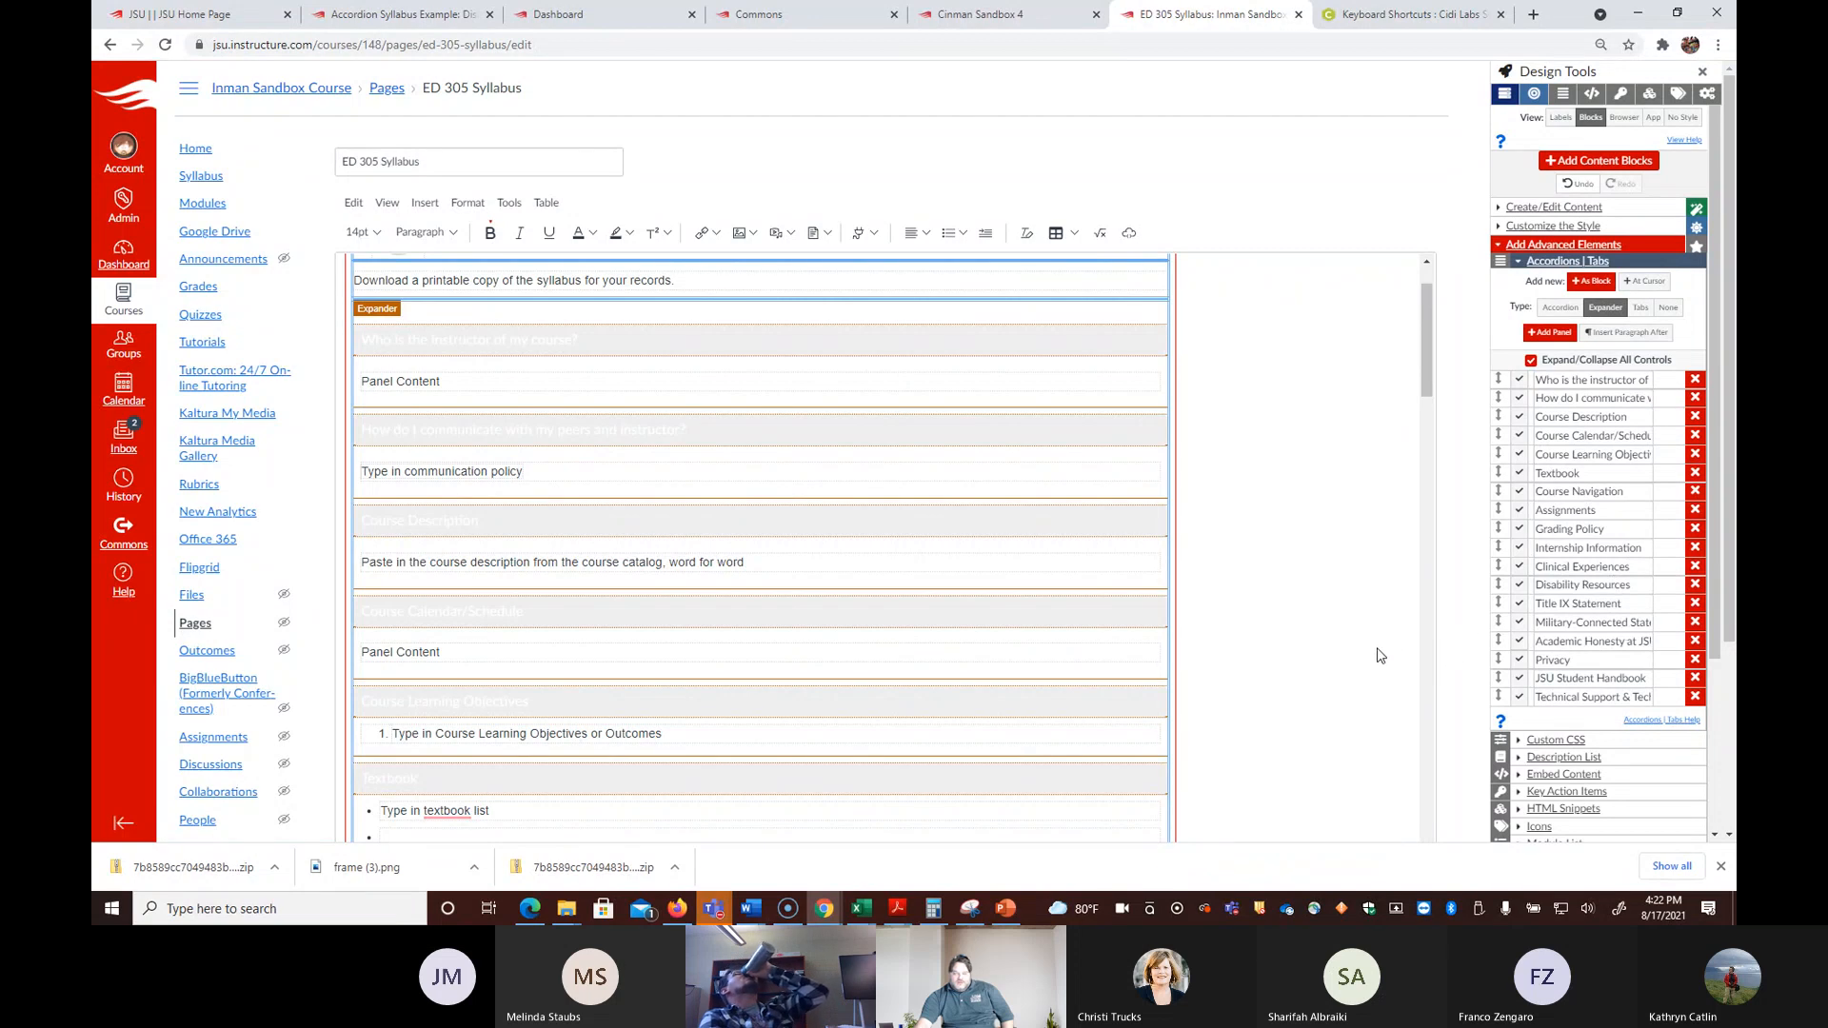
pyautogui.scroll(-20, 1383, 652)
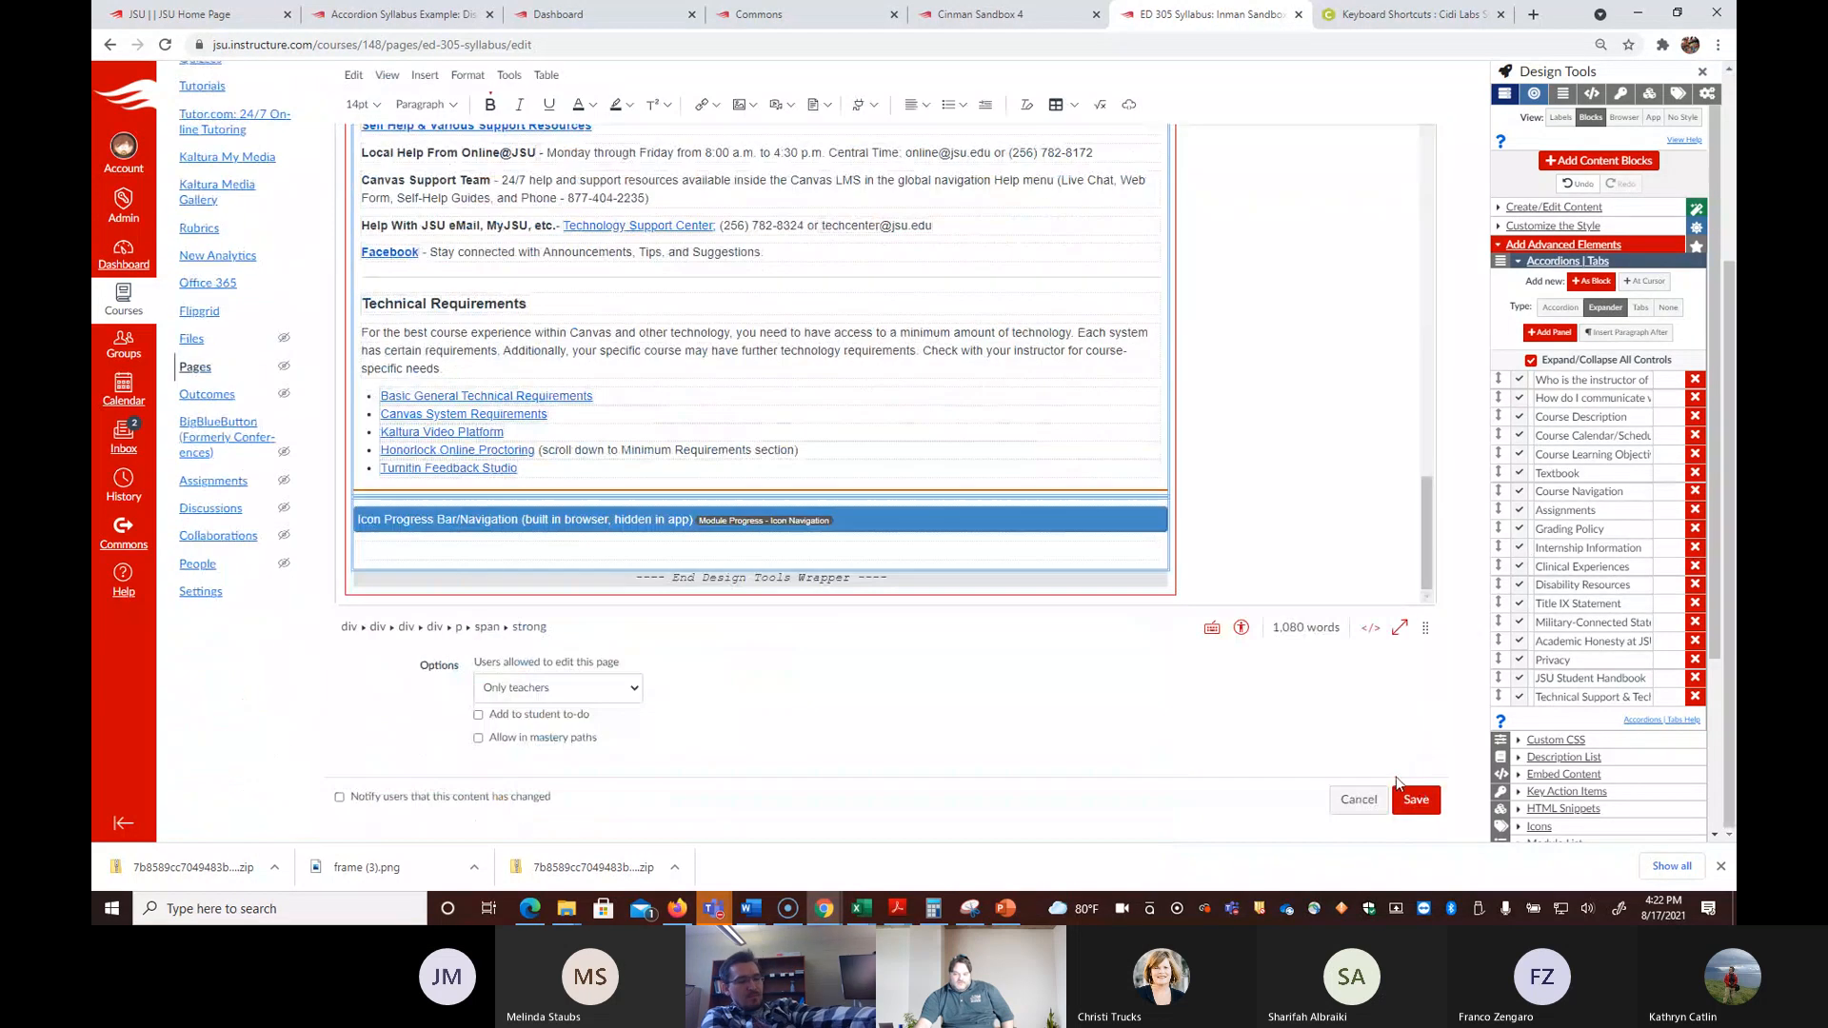
pyautogui.click(1418, 796)
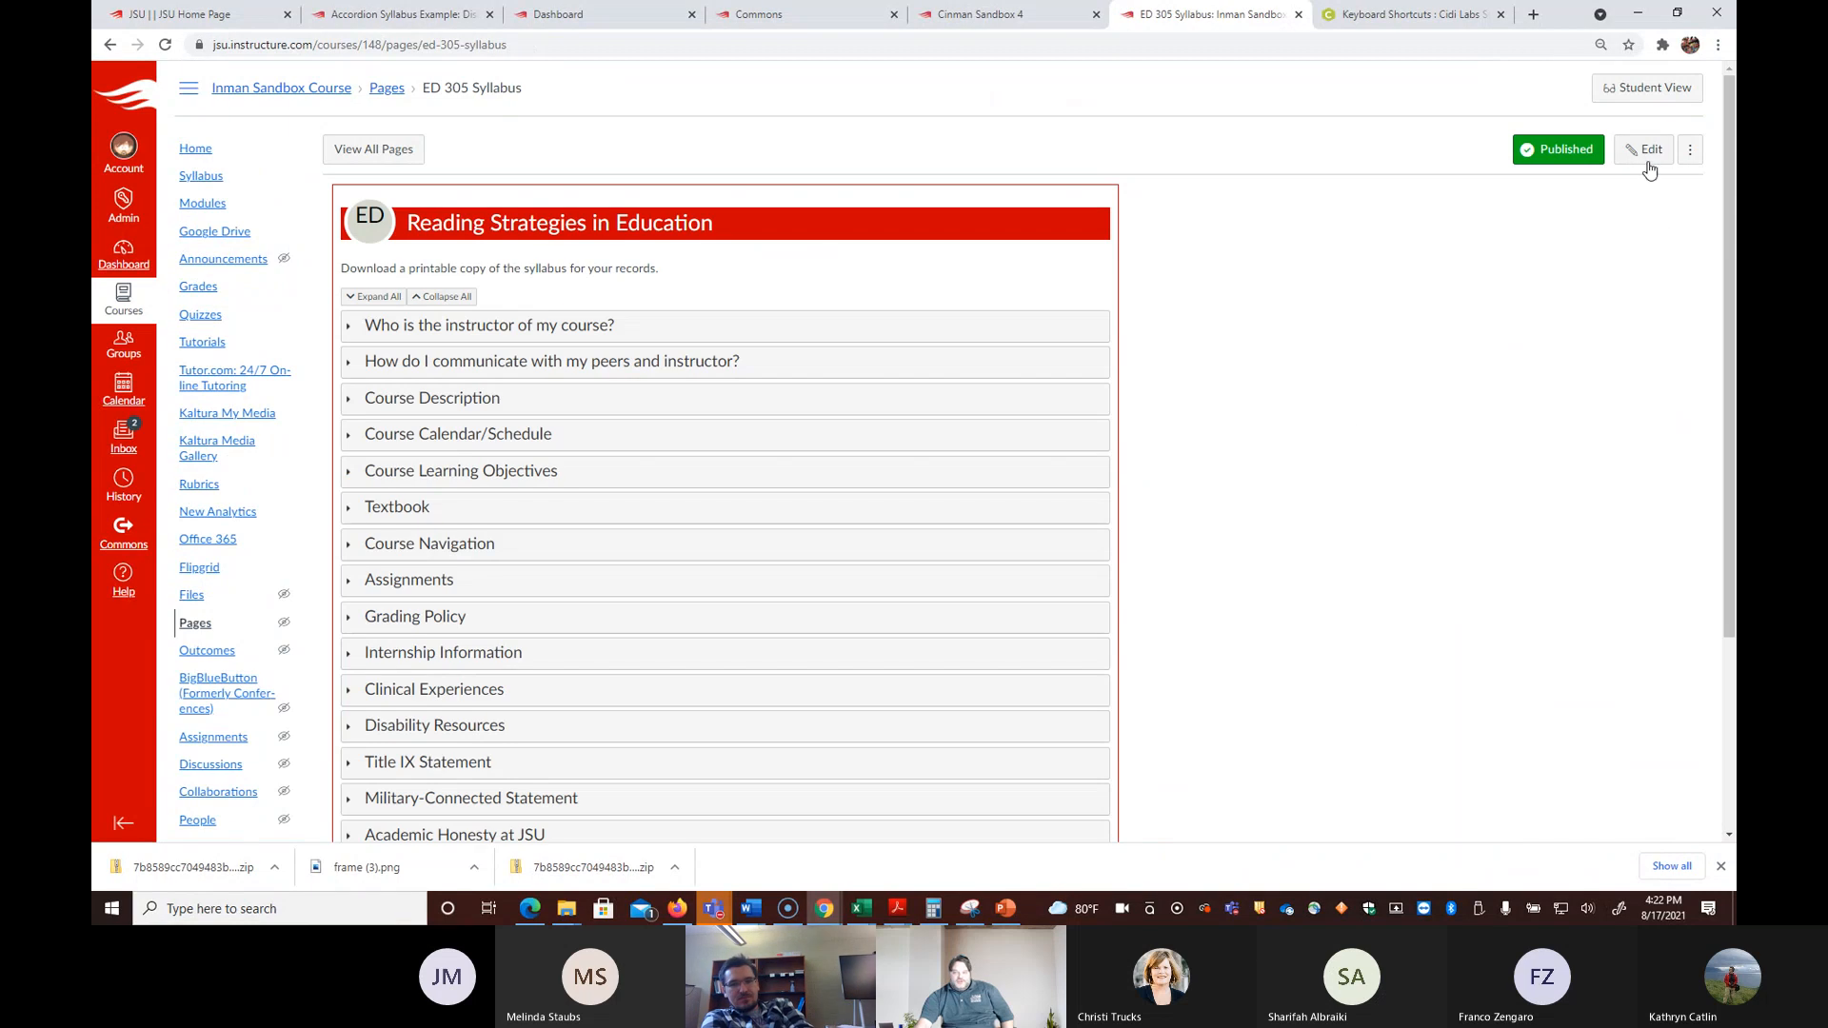
# Step: Reopen the ED 305 Syllabus page for editing with an enlarged editor and convert its expander panels to the Tabs type
pyautogui.click(1647, 149)
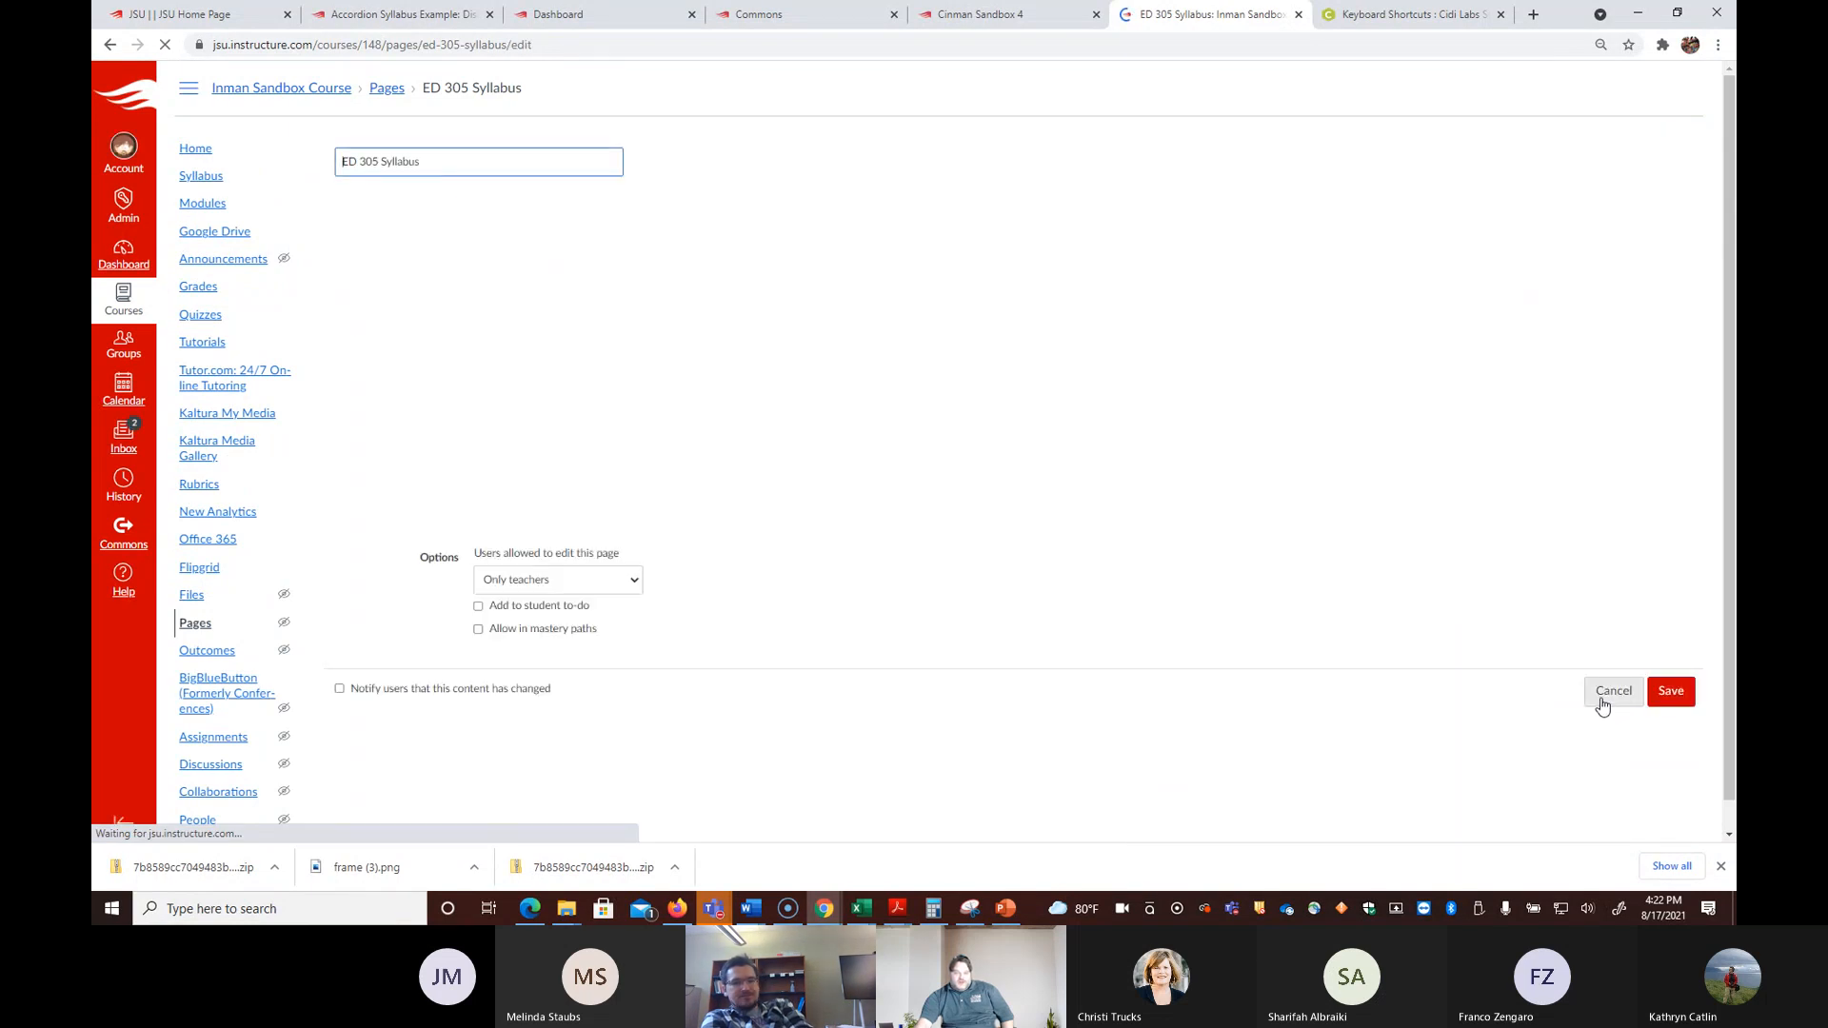
pyautogui.click(1701, 81)
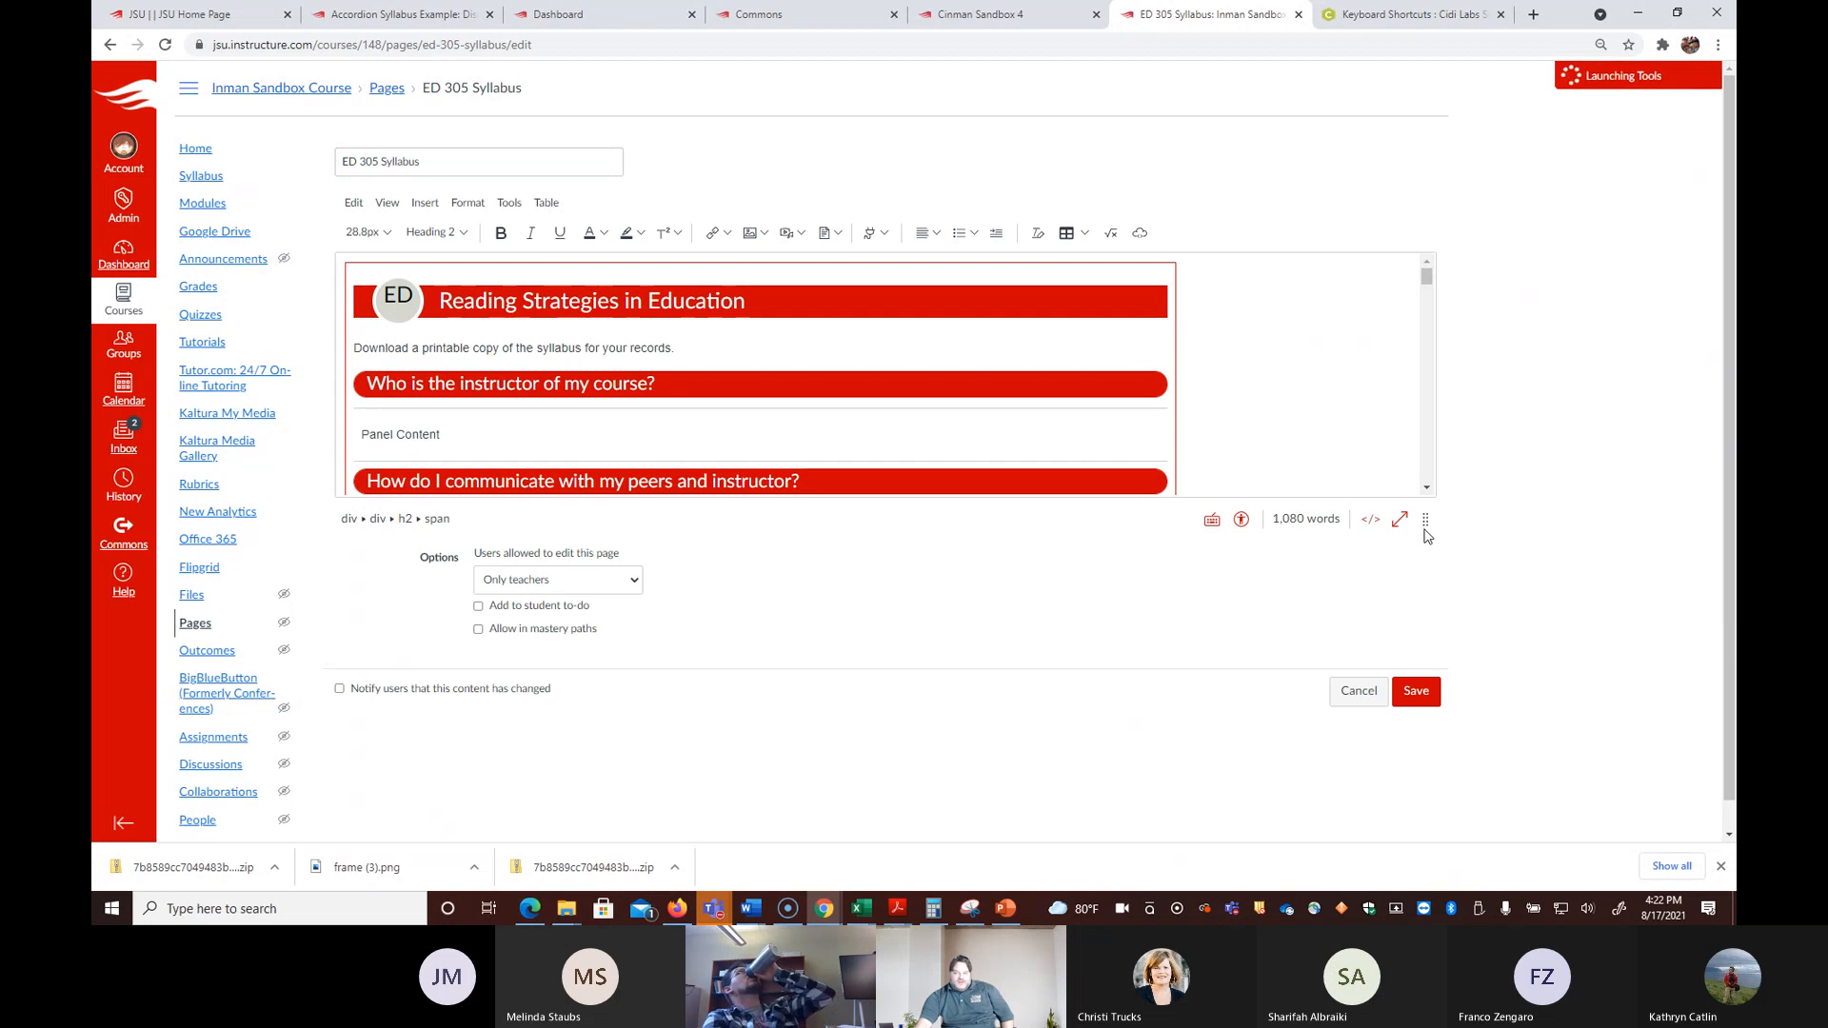
pyautogui.moveTo(1426, 519); pyautogui.dragTo(1424, 846)
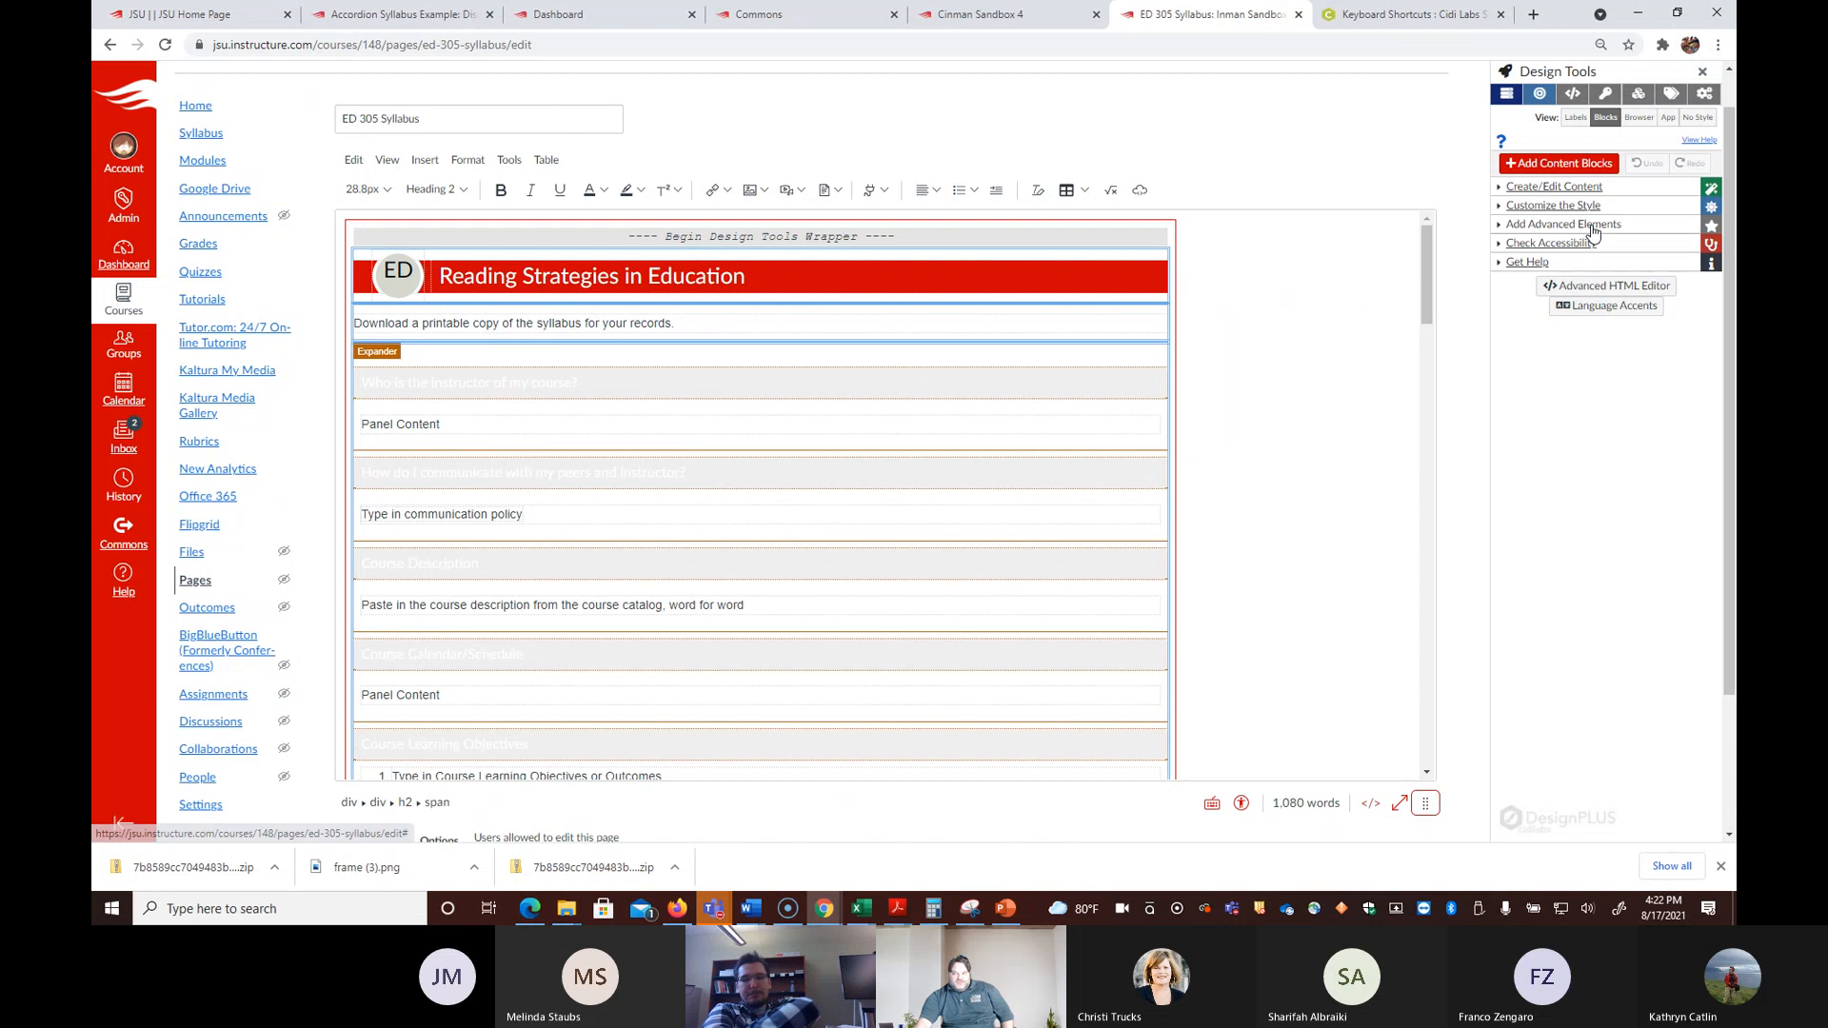
pyautogui.click(1581, 225)
pyautogui.click(1609, 245)
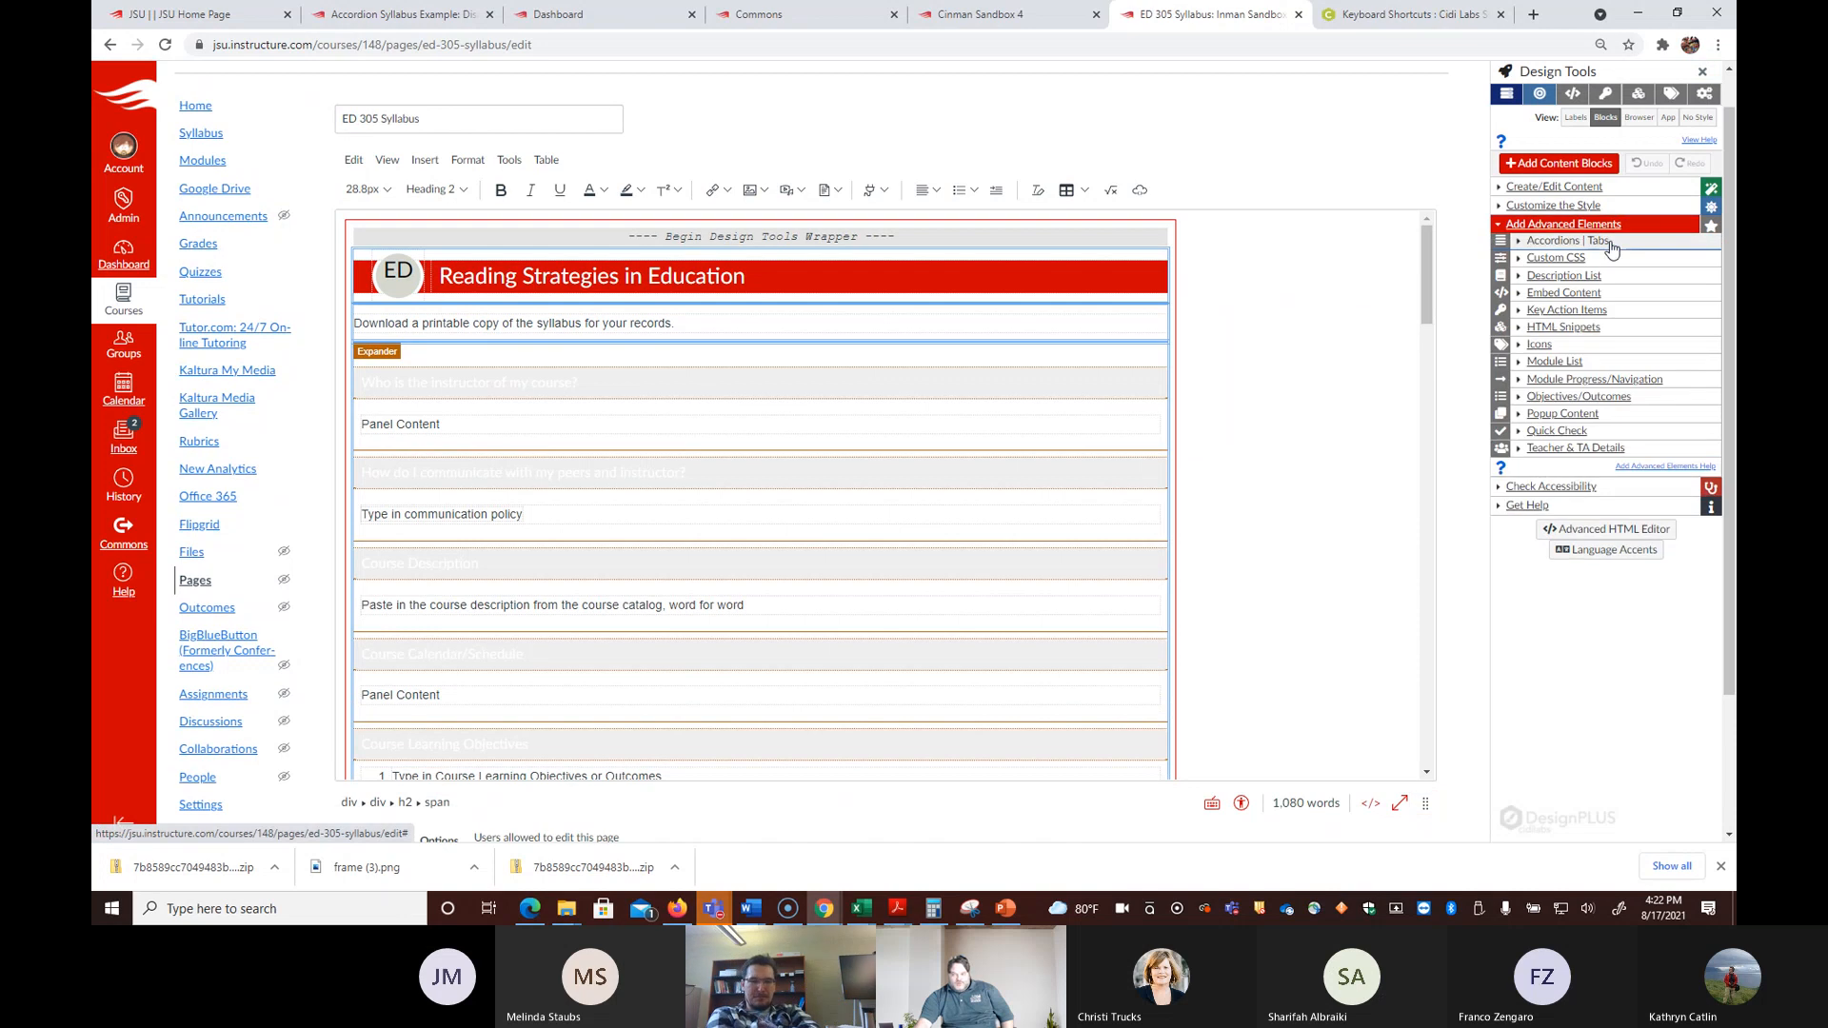
pyautogui.click(986, 517)
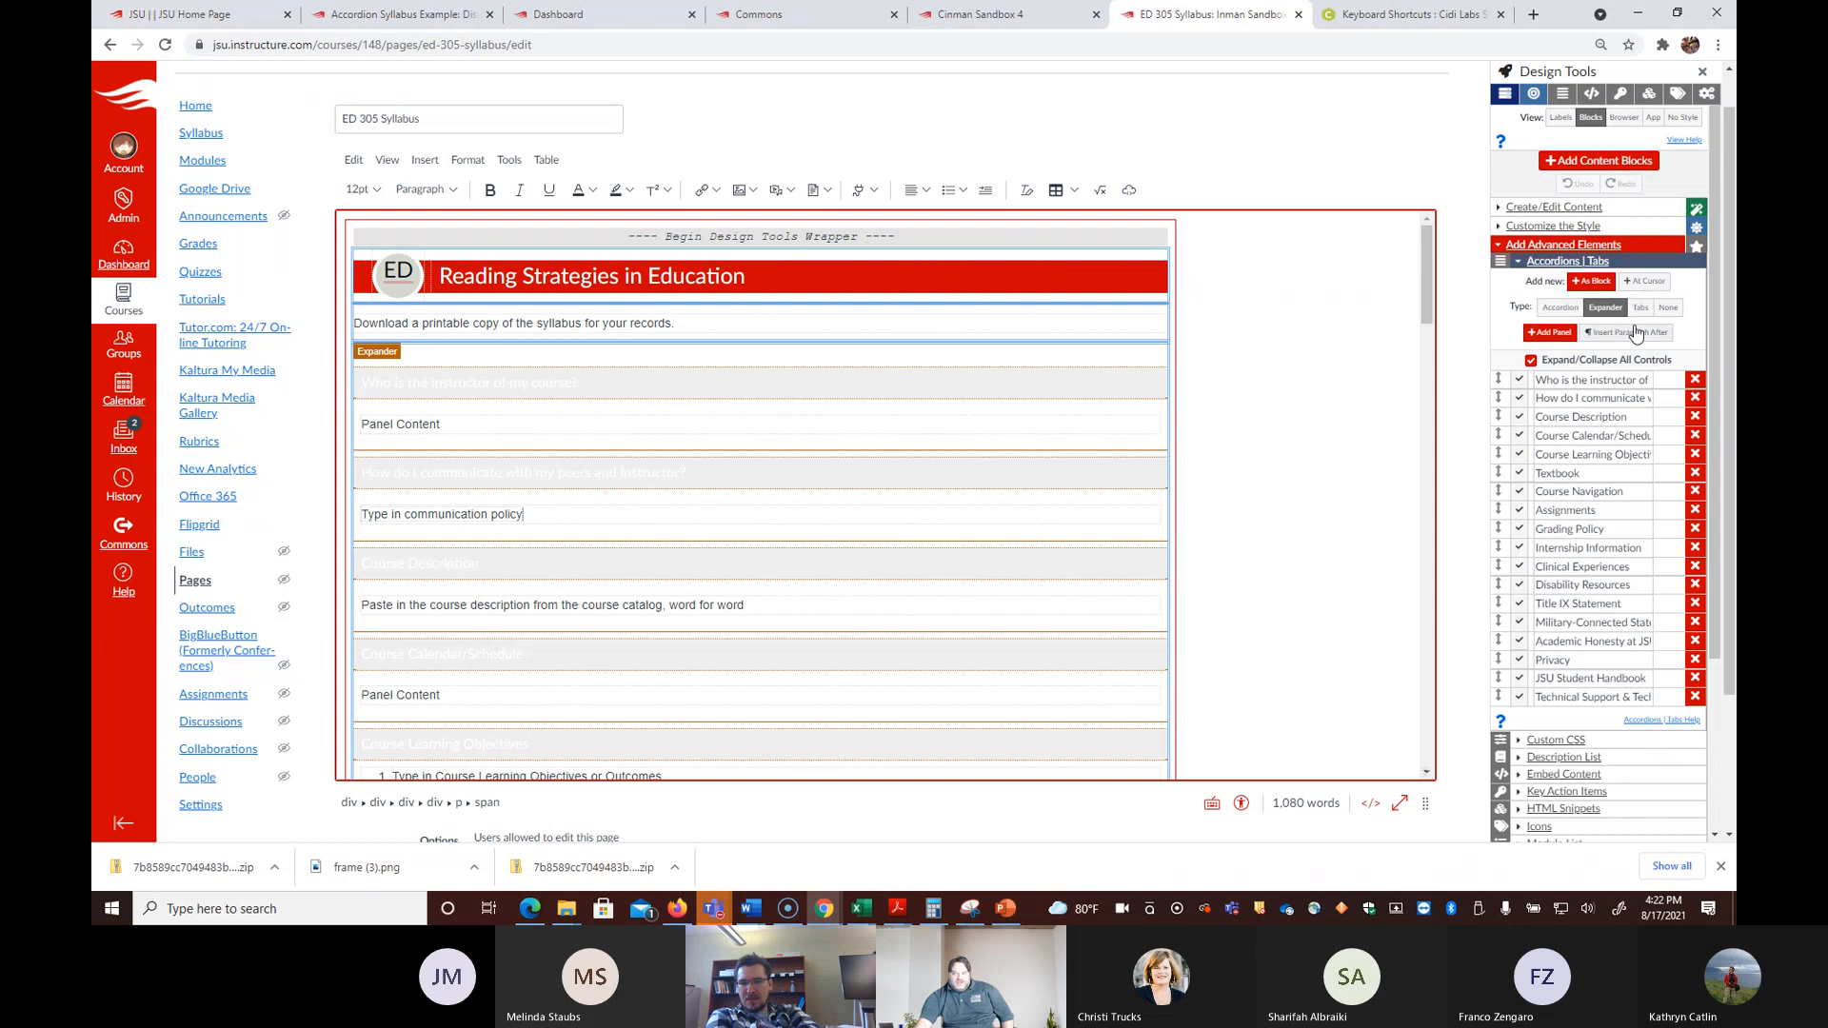
pyautogui.click(1643, 310)
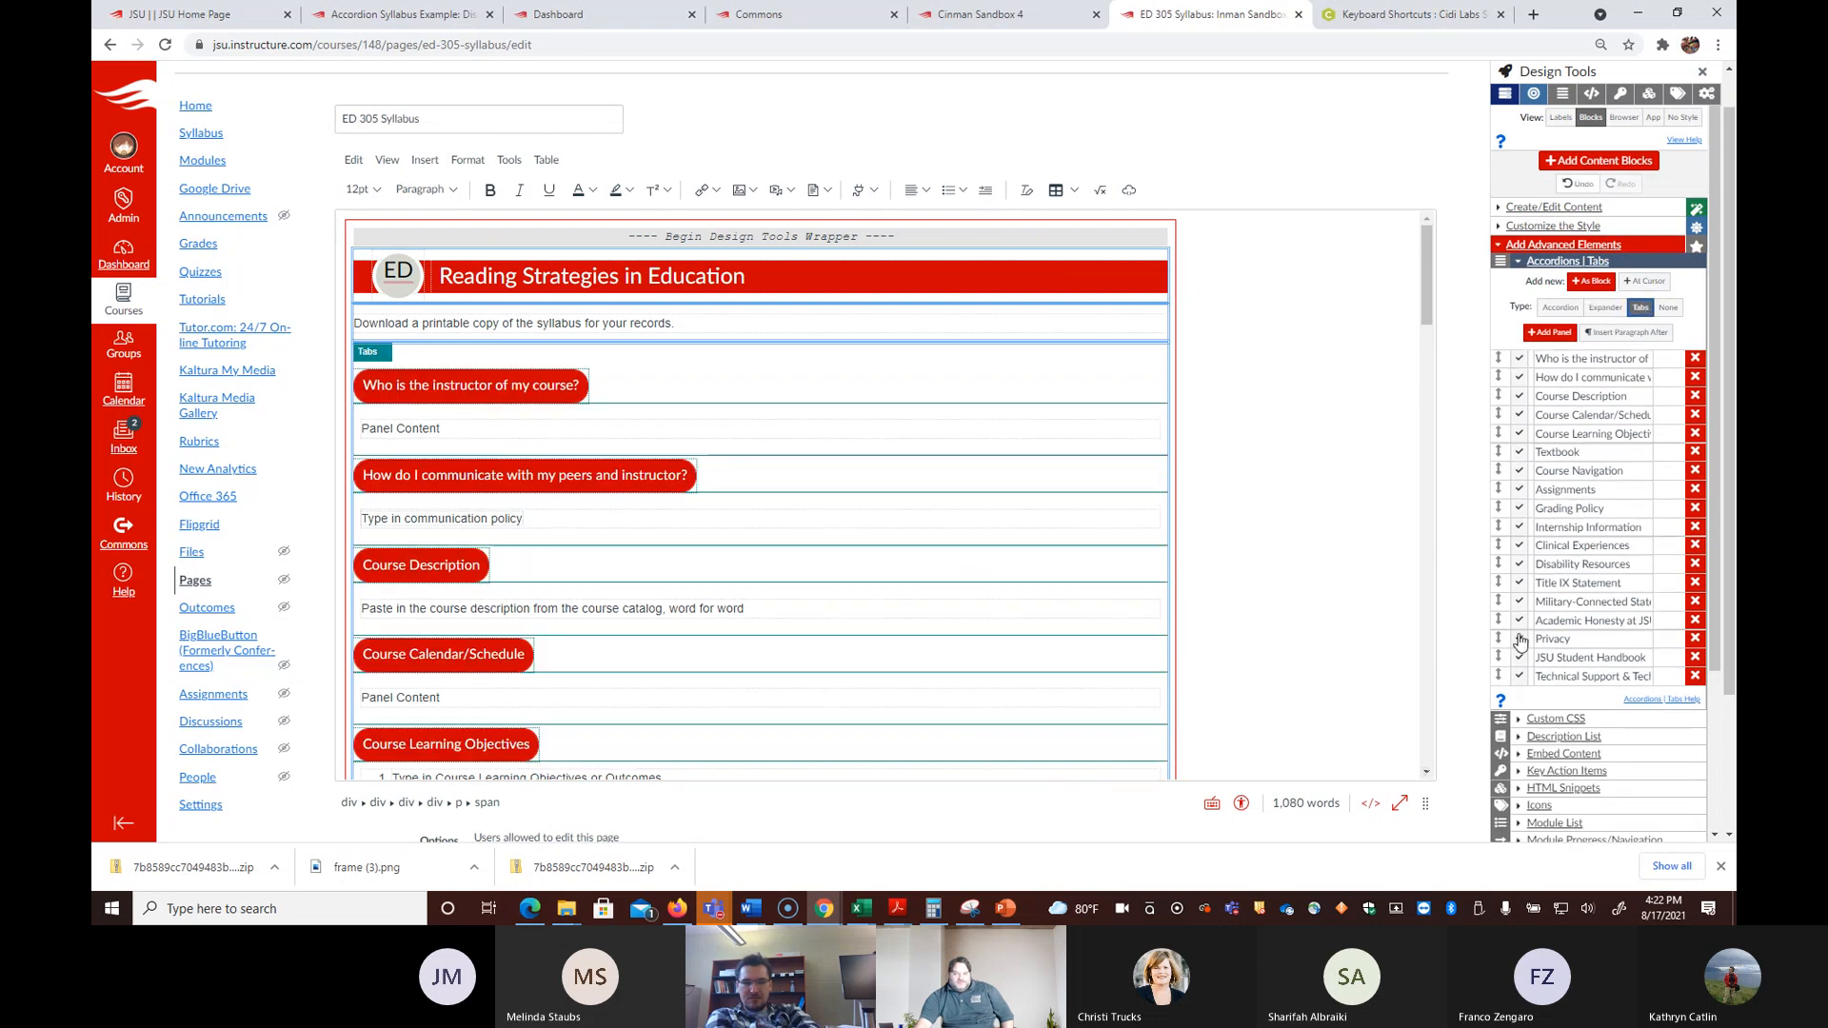
# Step: Save the edited ED 305 Syllabus page
pyautogui.scroll(-2, 1724, 288)
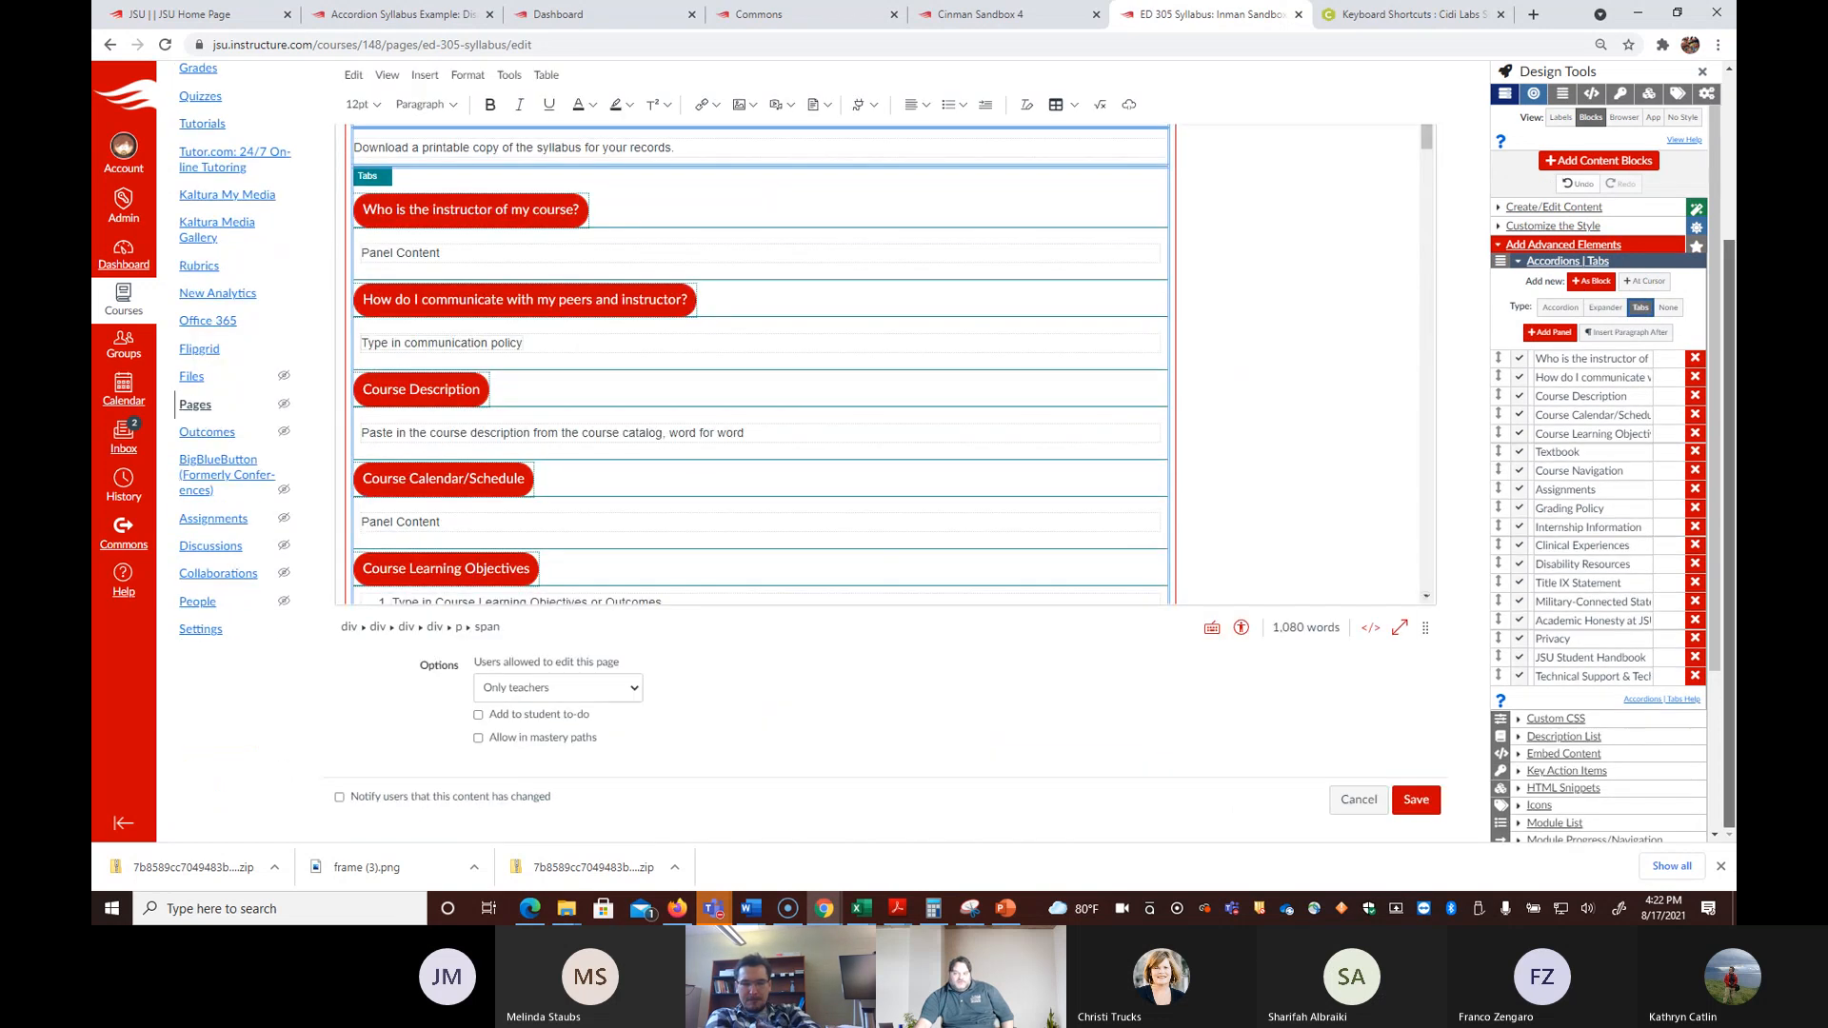
pyautogui.click(1416, 800)
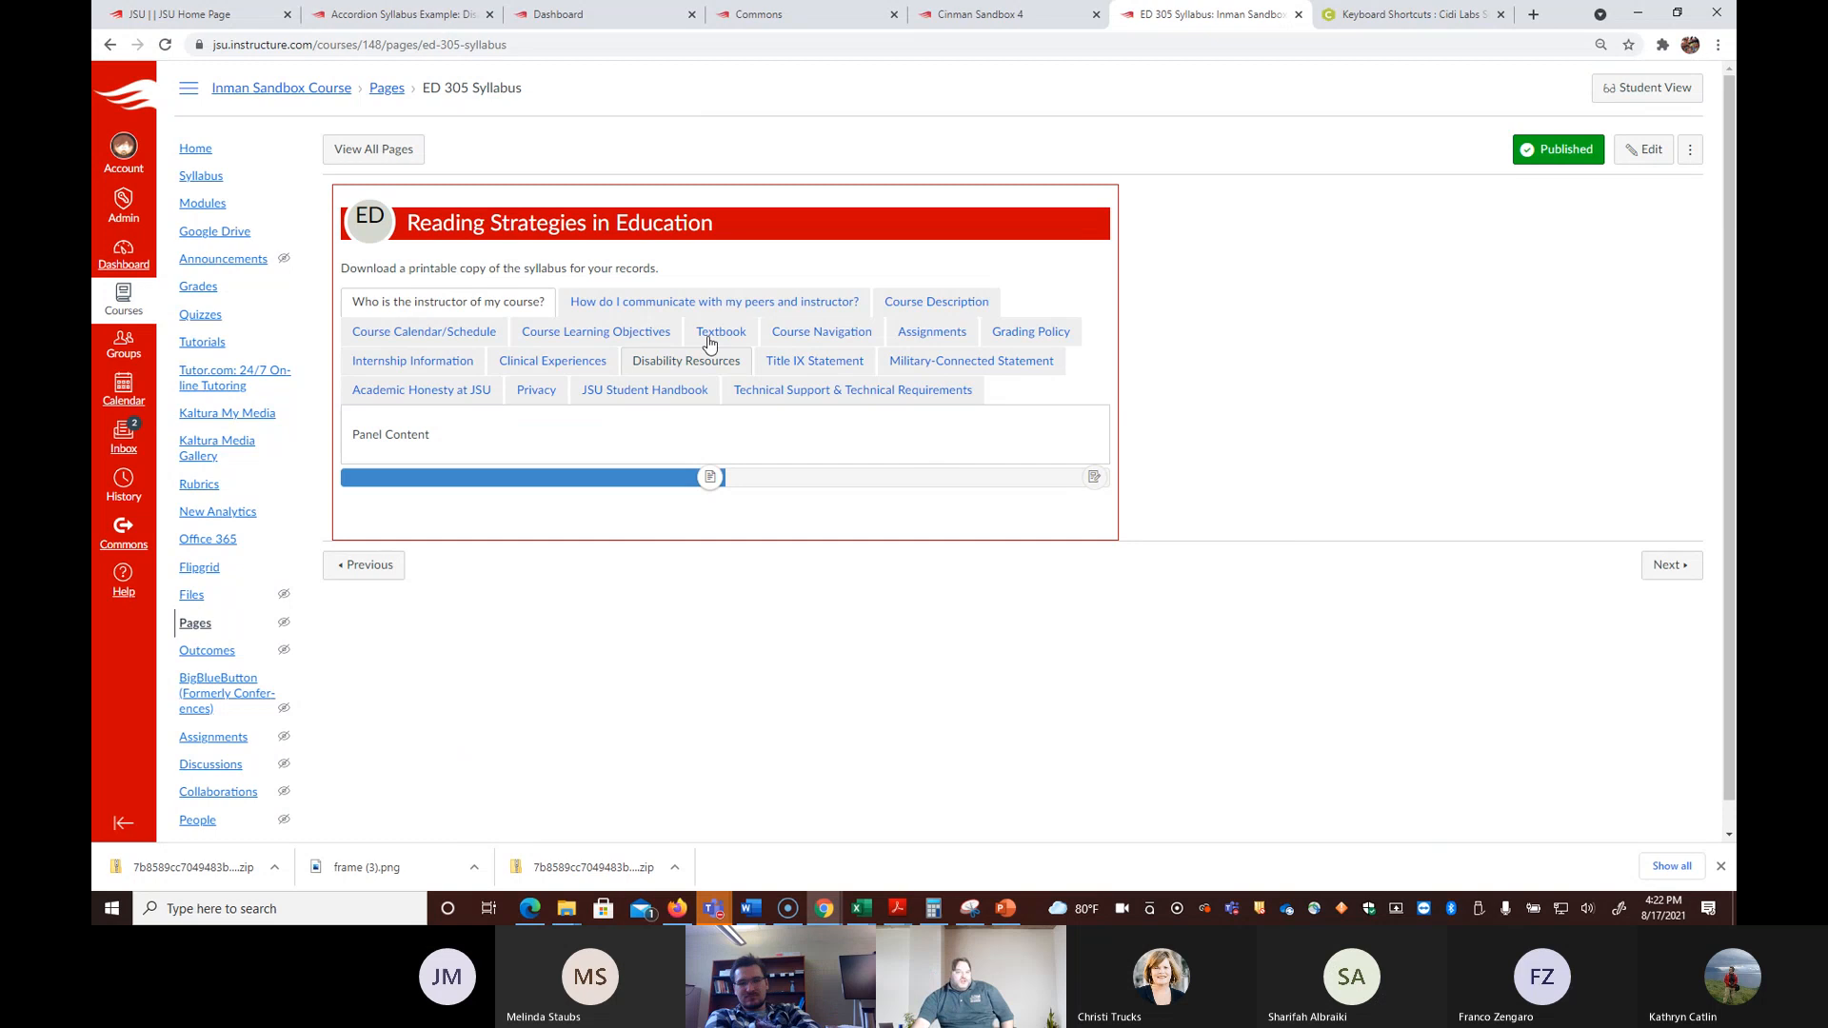
# Step: Examine the published syllabus tabs for JSU Student Handbook, Privacy, Academic Honesty at JSU, and Technical Support & Technical Requirements
pyautogui.click(700, 395)
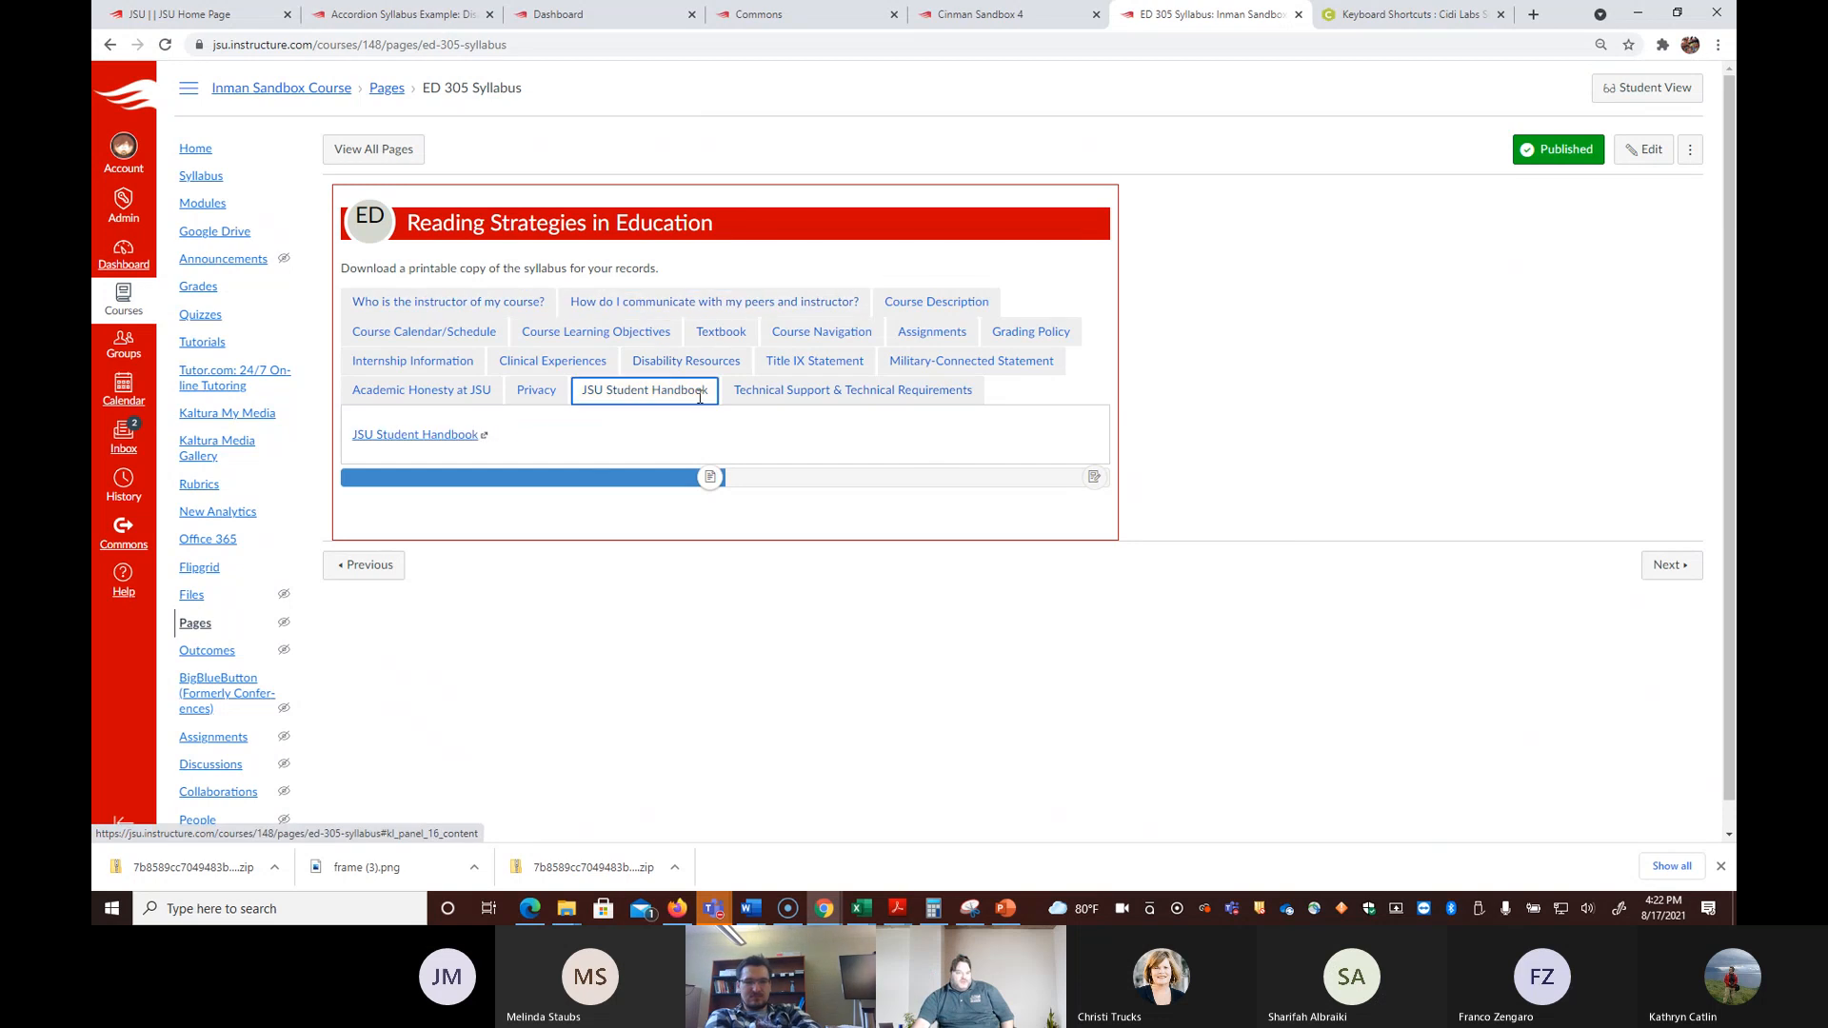
pyautogui.click(535, 394)
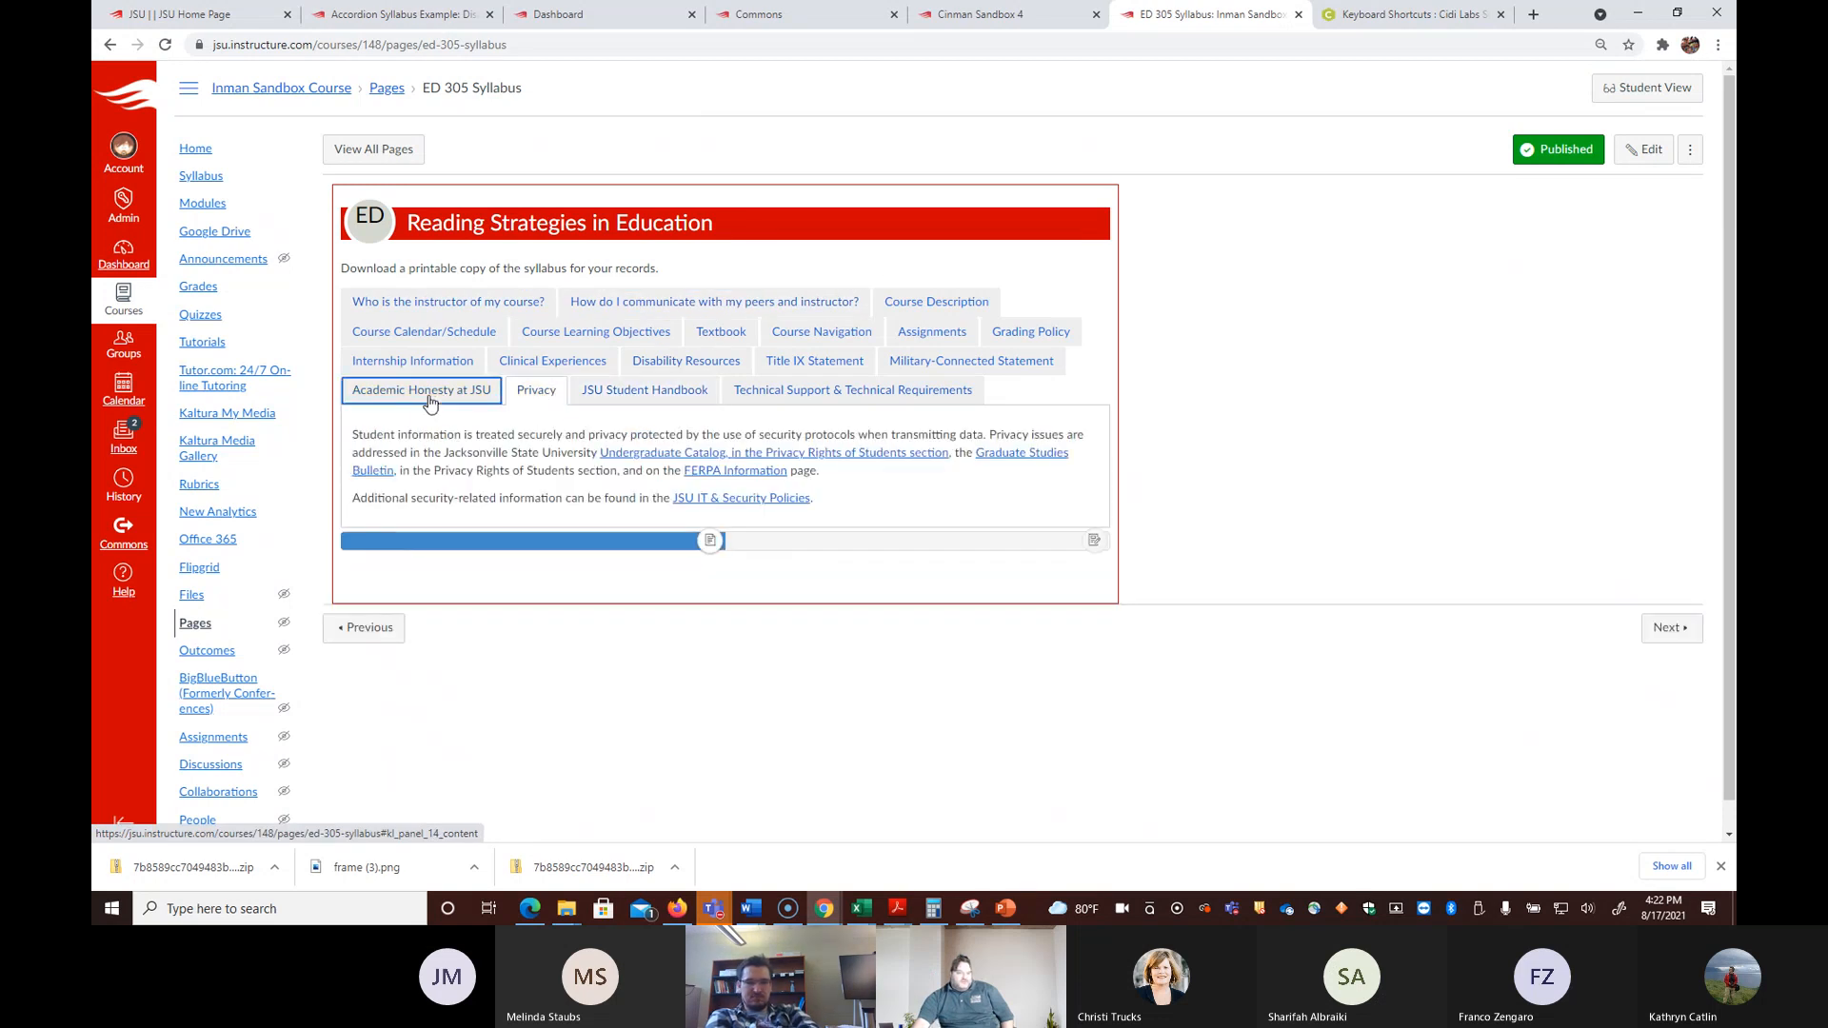
pyautogui.click(426, 396)
pyautogui.click(891, 398)
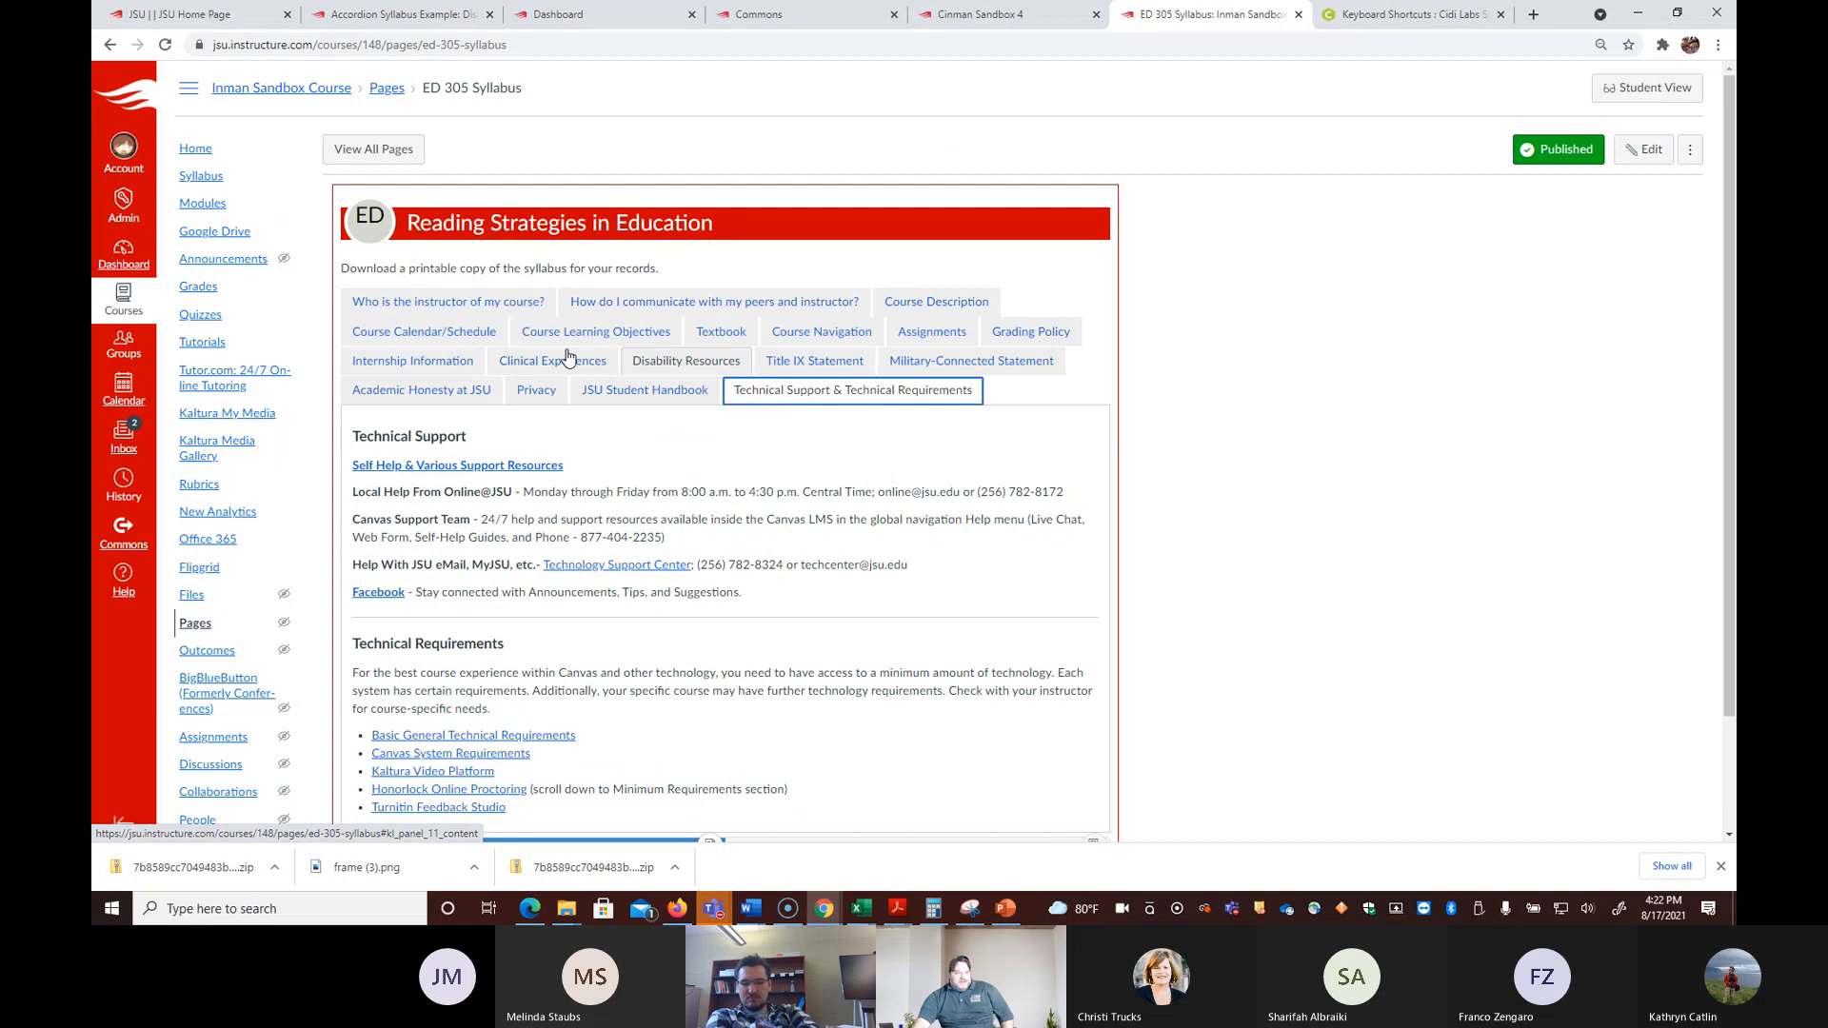
pyautogui.scroll(-1, 897, 481)
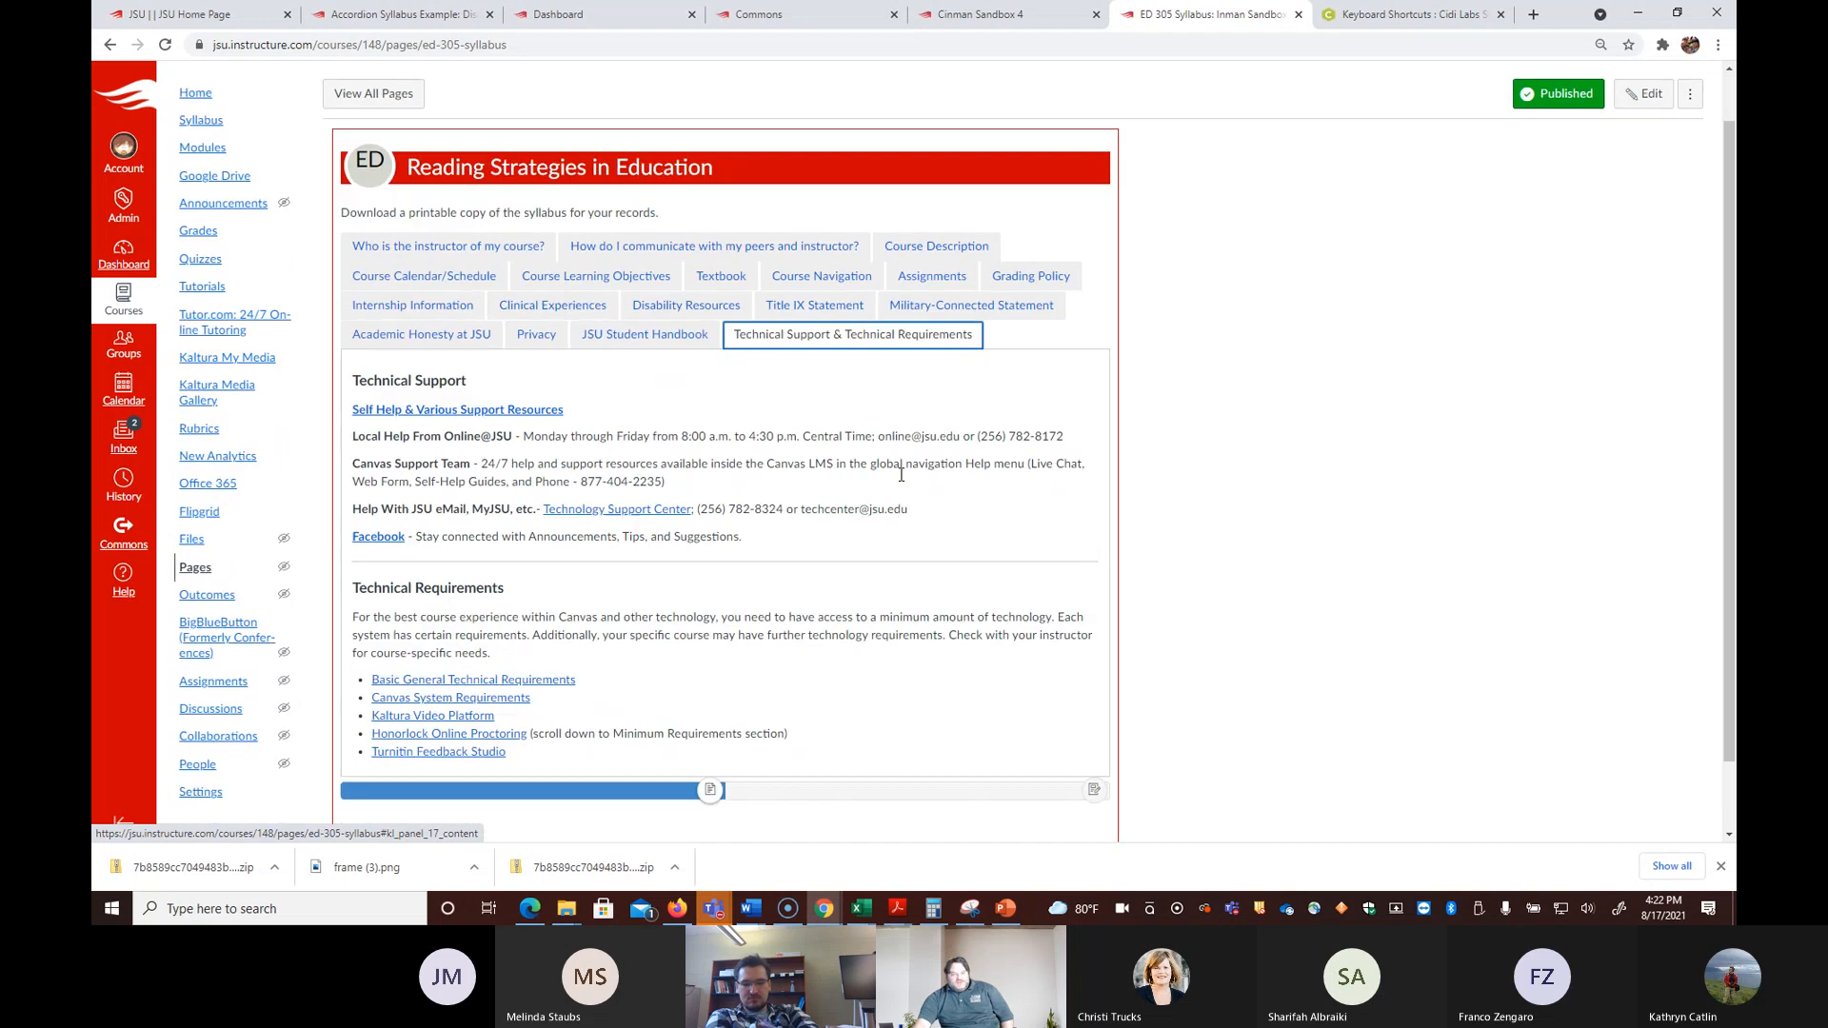
pyautogui.scroll(1, 914, 511)
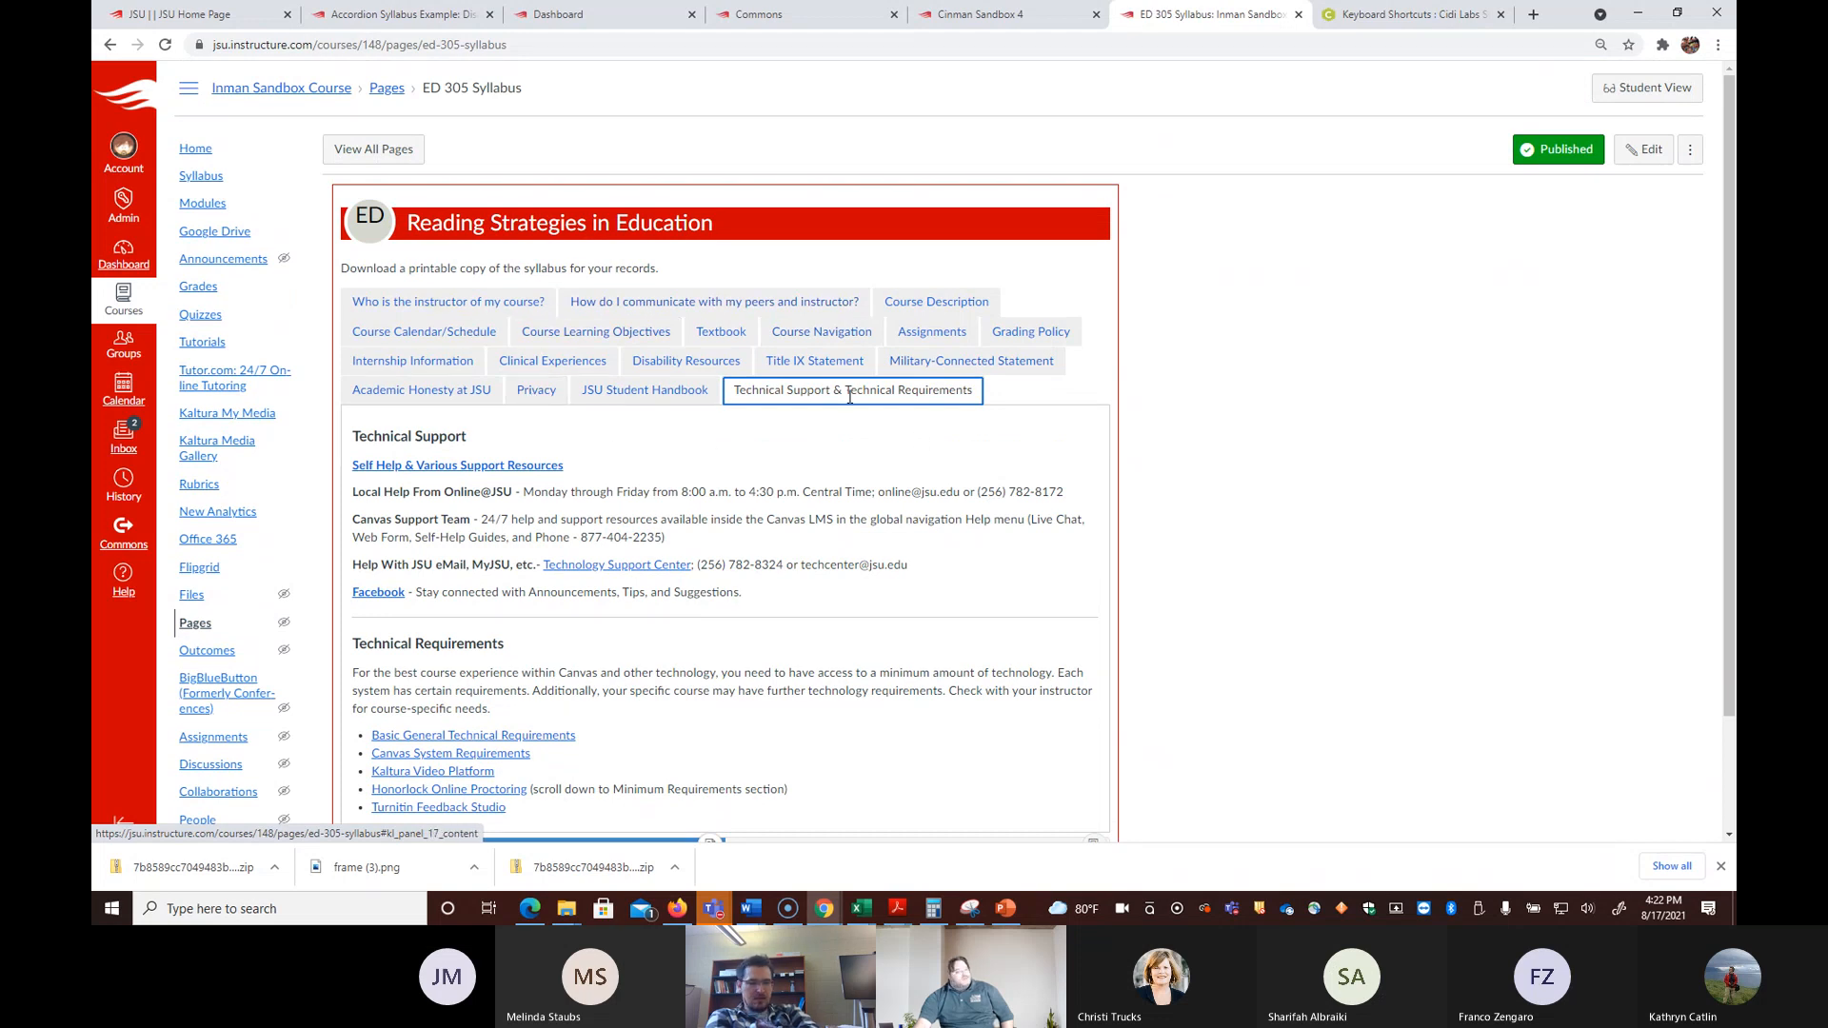
pyautogui.click(645, 390)
pyautogui.click(522, 389)
pyautogui.click(428, 391)
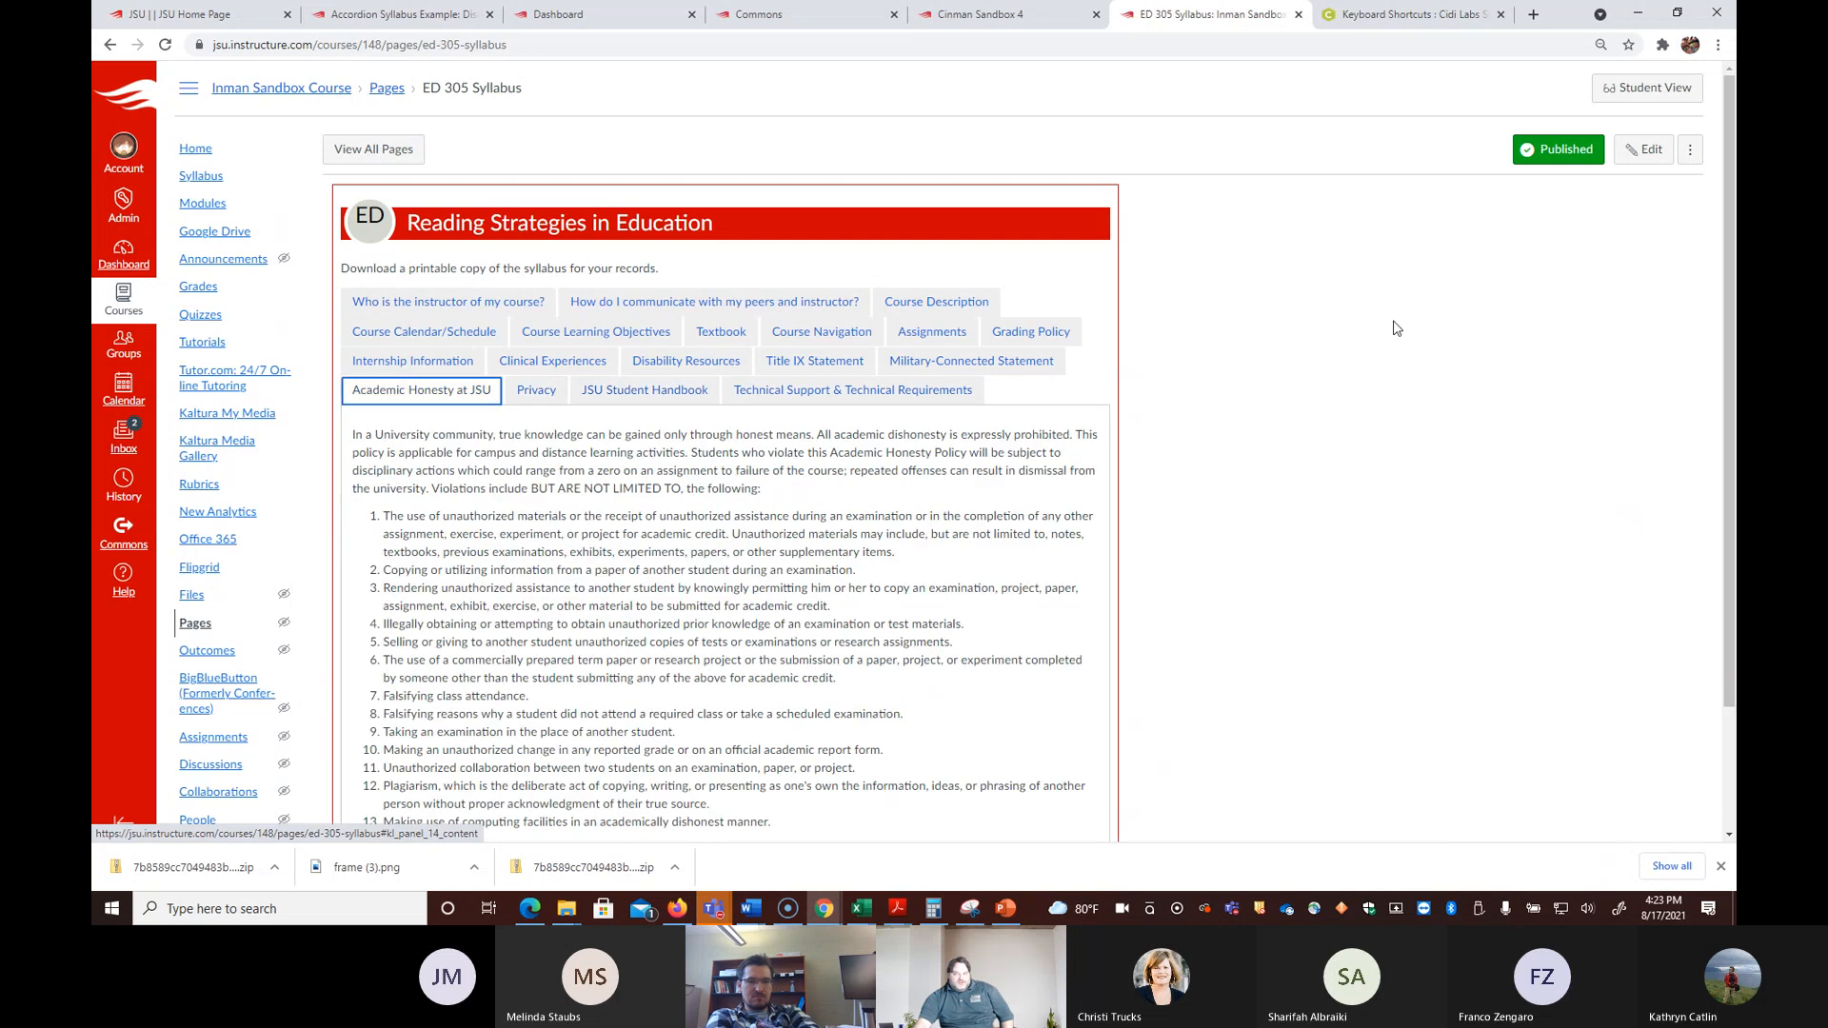
# Step: Edit the syllabus page with Design Tools to change its tabbed panels to the Expander type, and save the page
pyautogui.click(1645, 150)
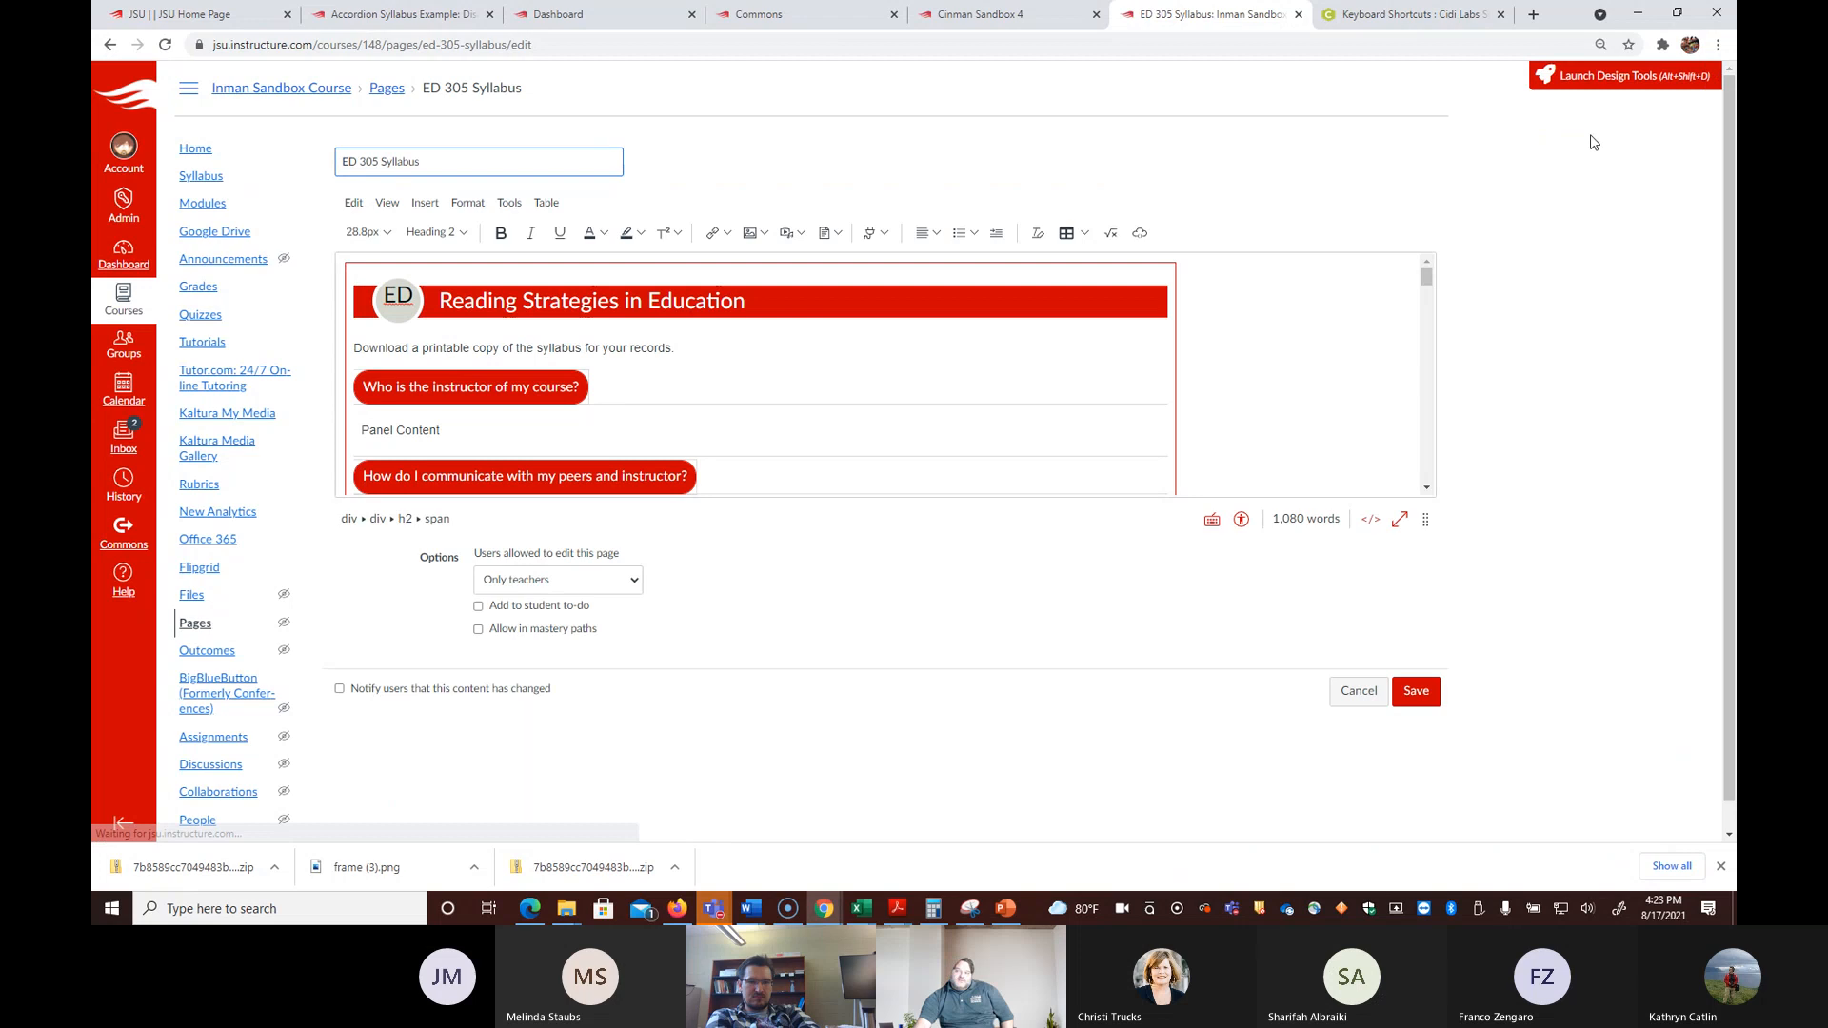
pyautogui.click(1619, 76)
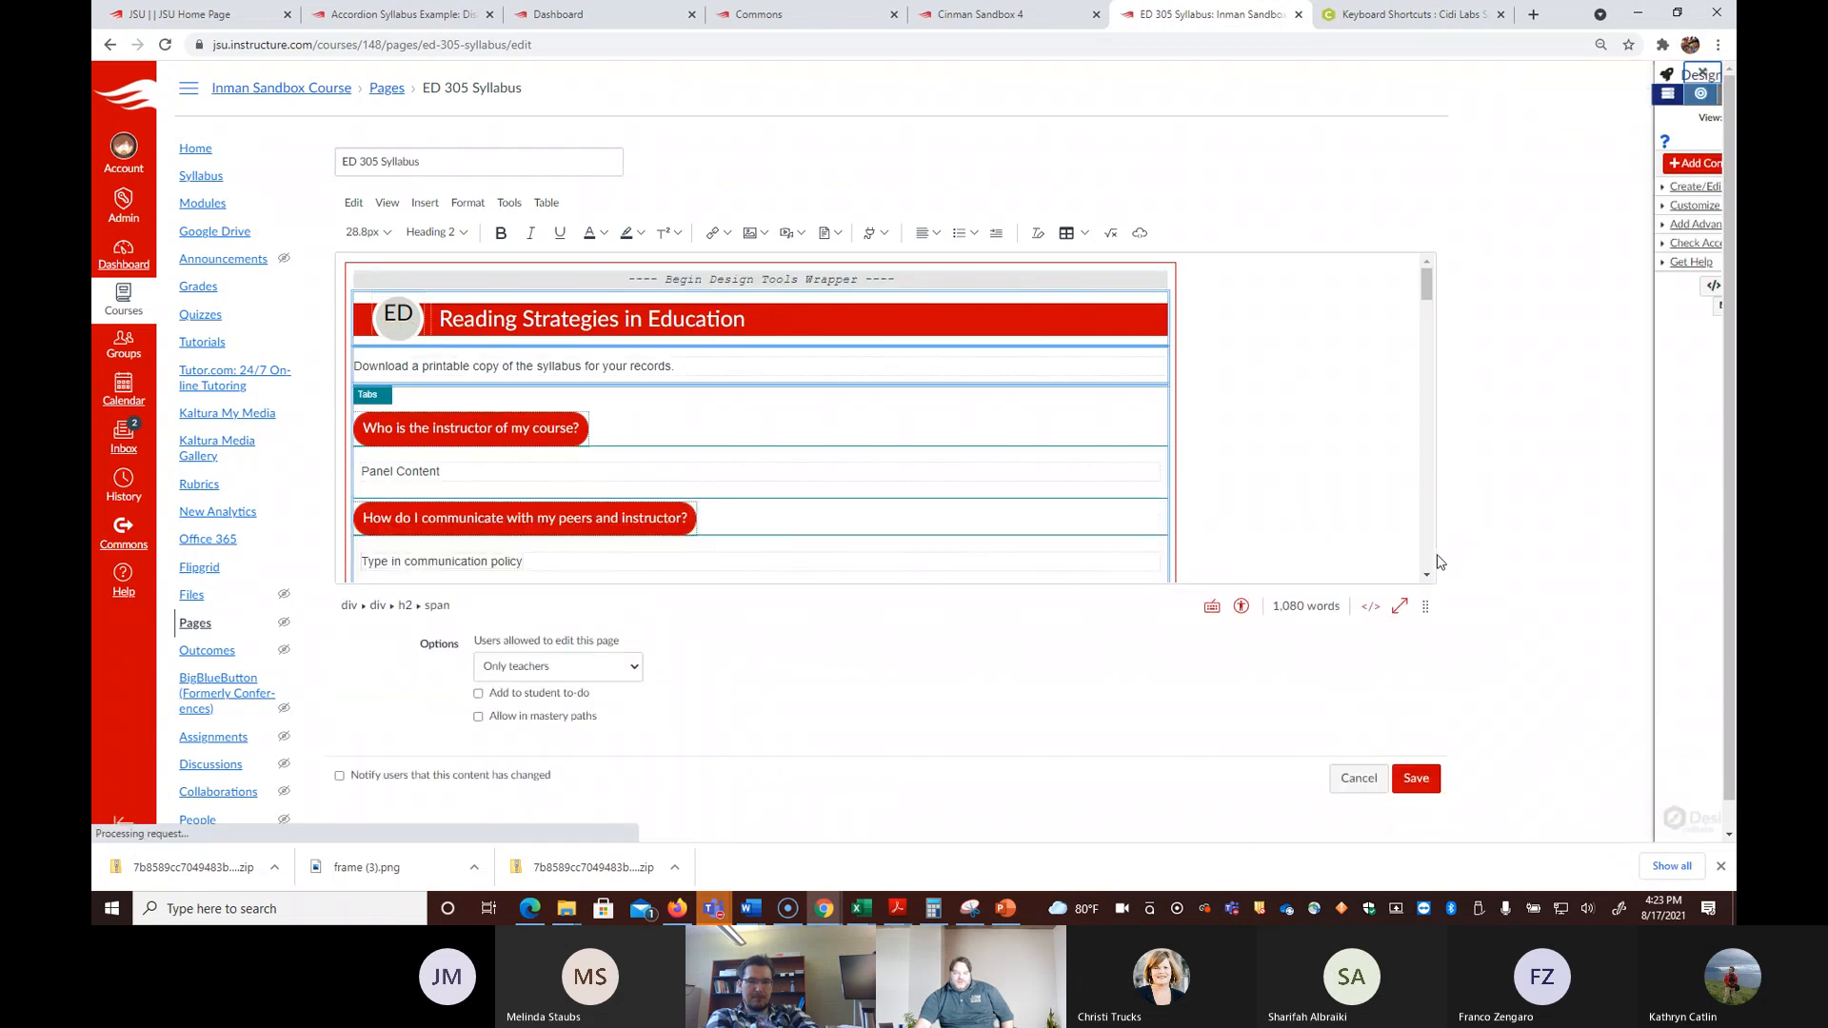
pyautogui.click(1564, 224)
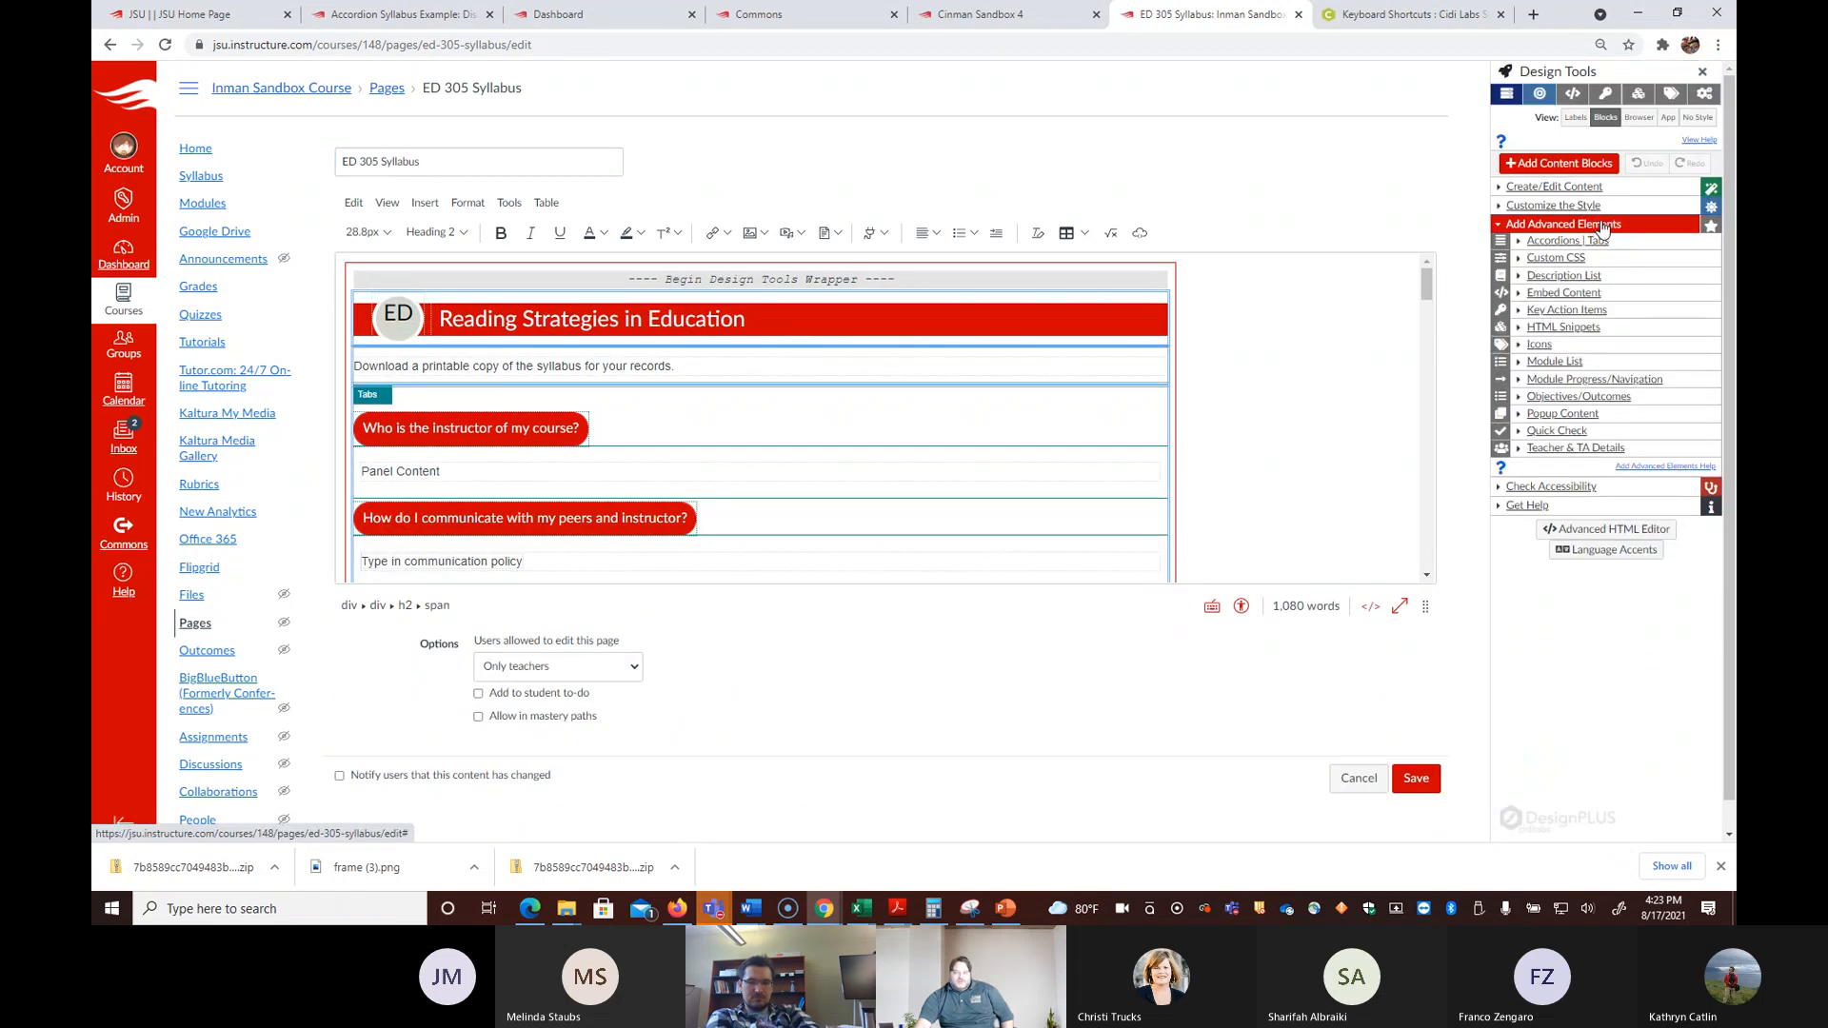
pyautogui.click(1608, 241)
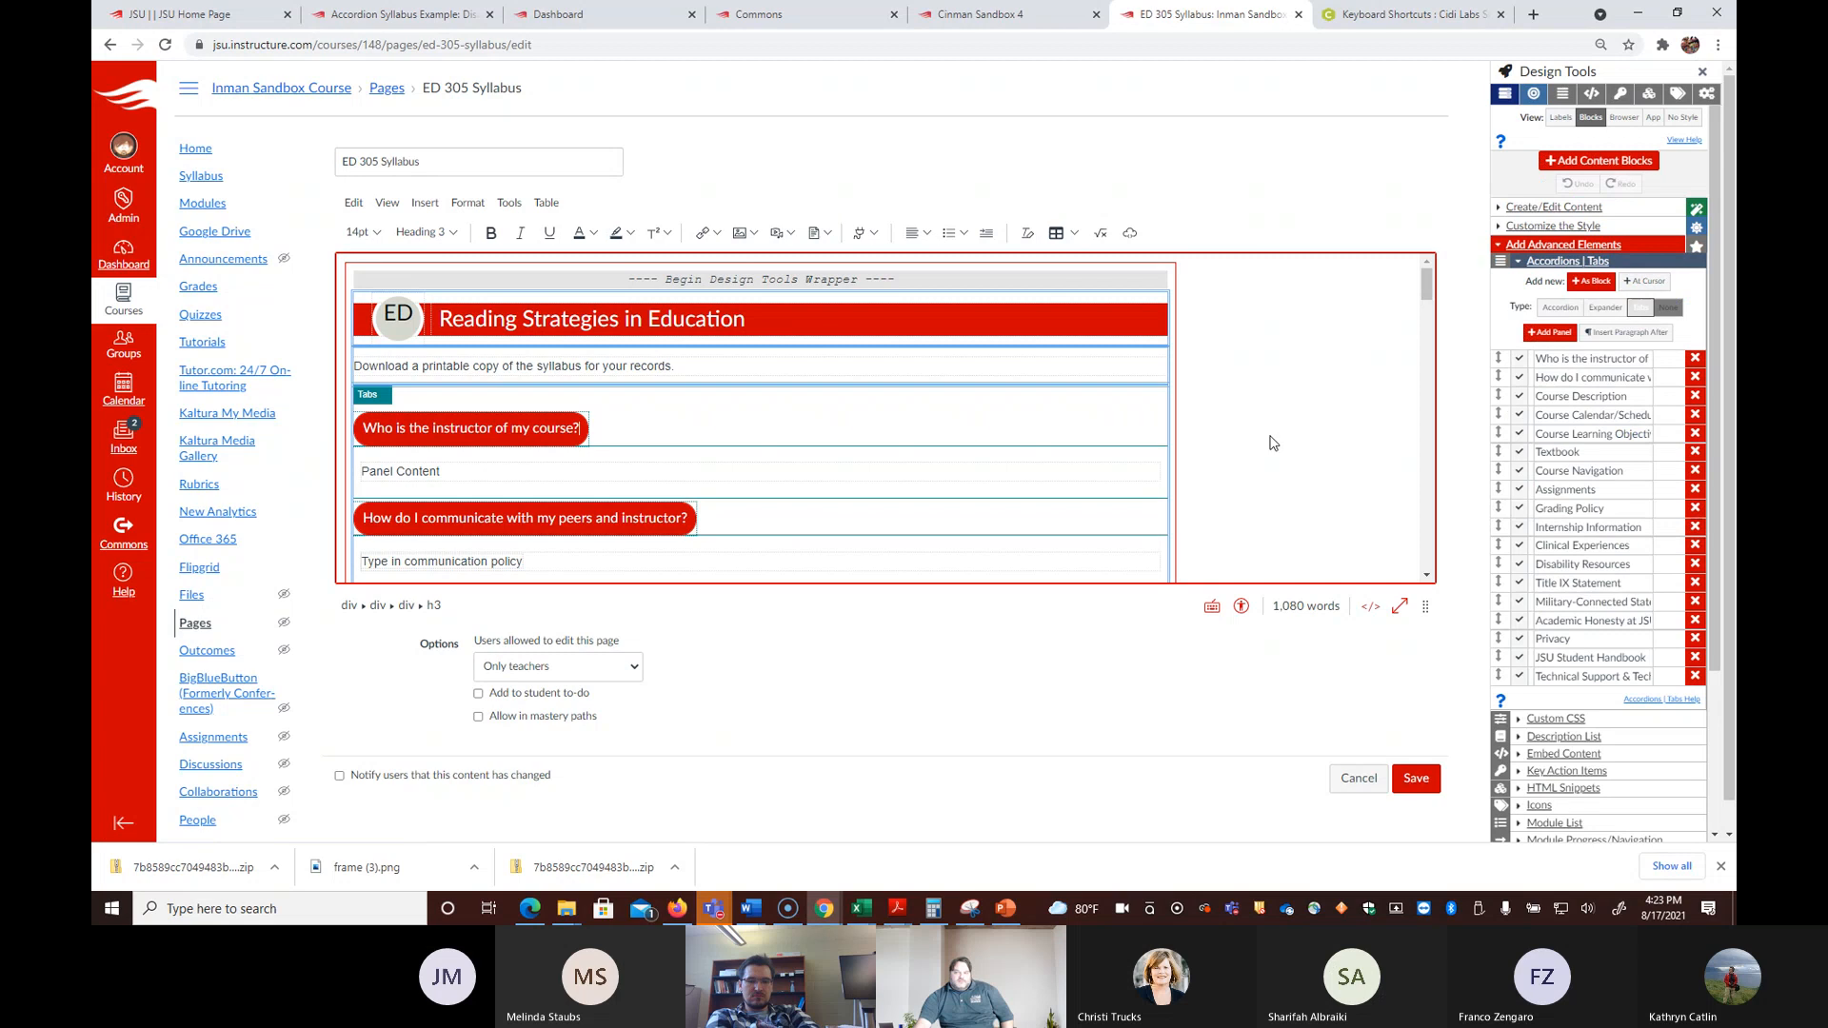
pyautogui.click(1604, 311)
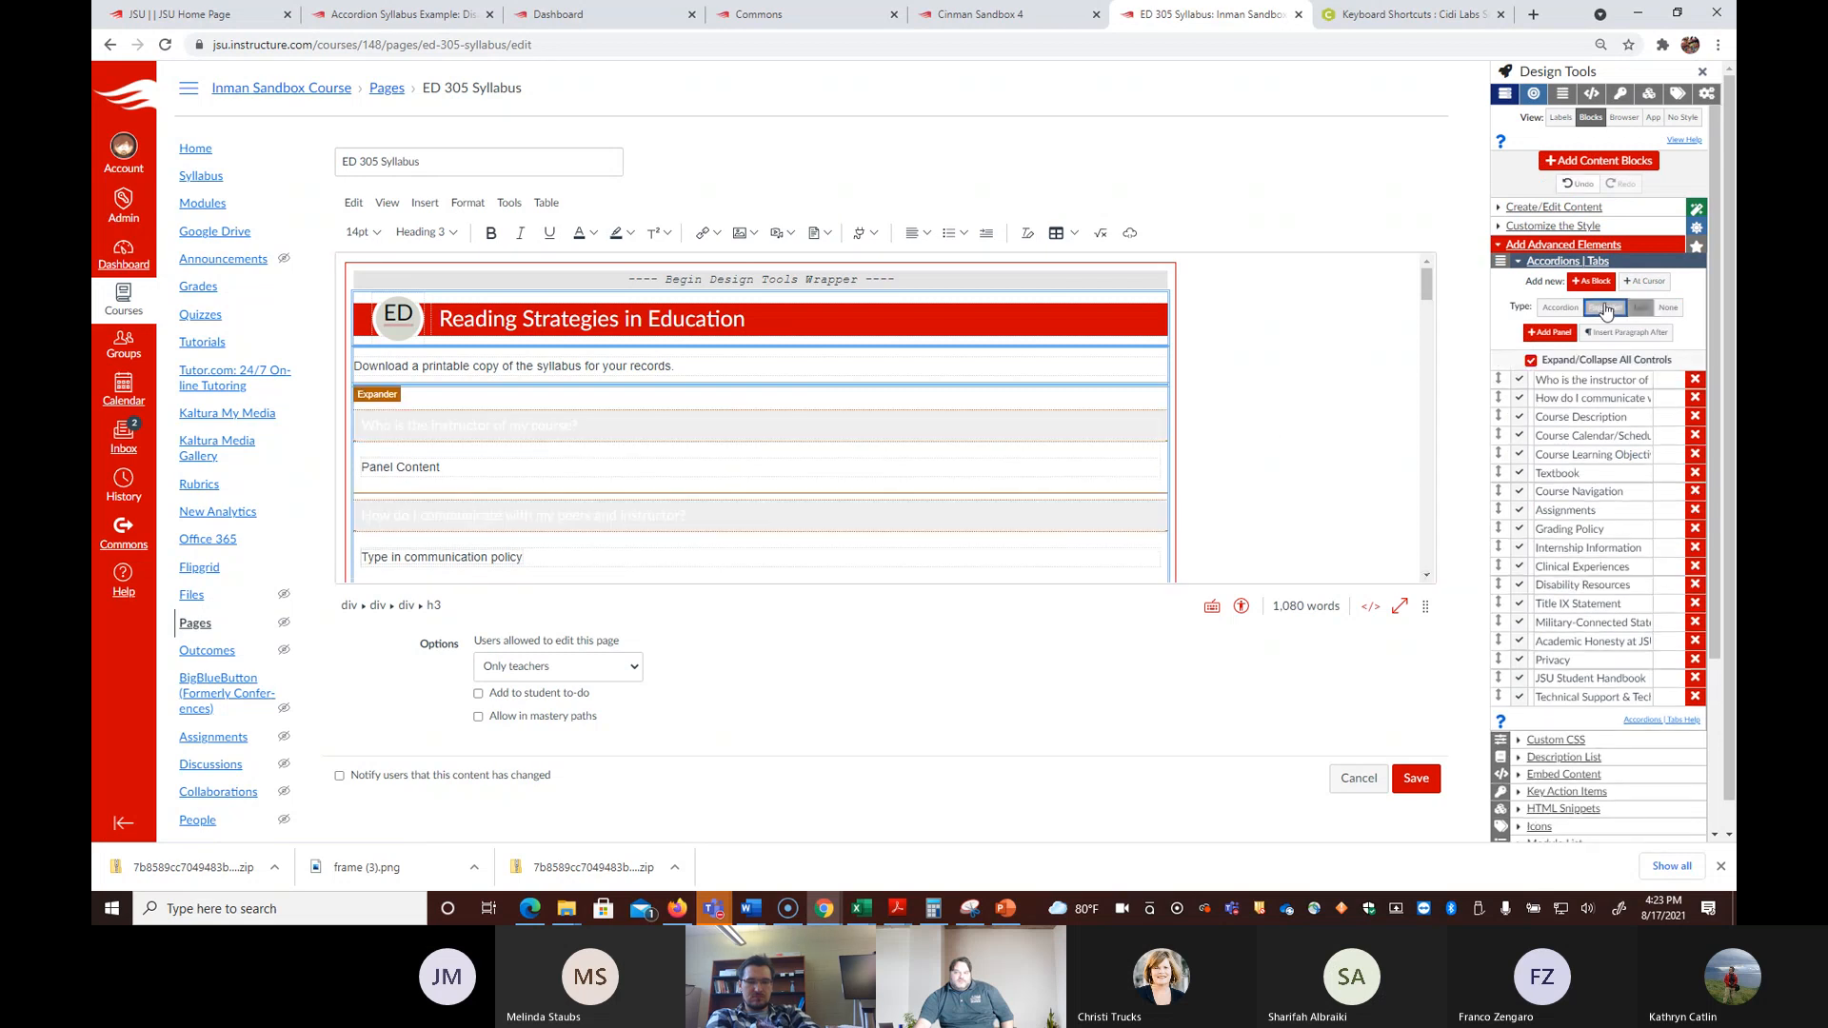
pyautogui.click(1419, 778)
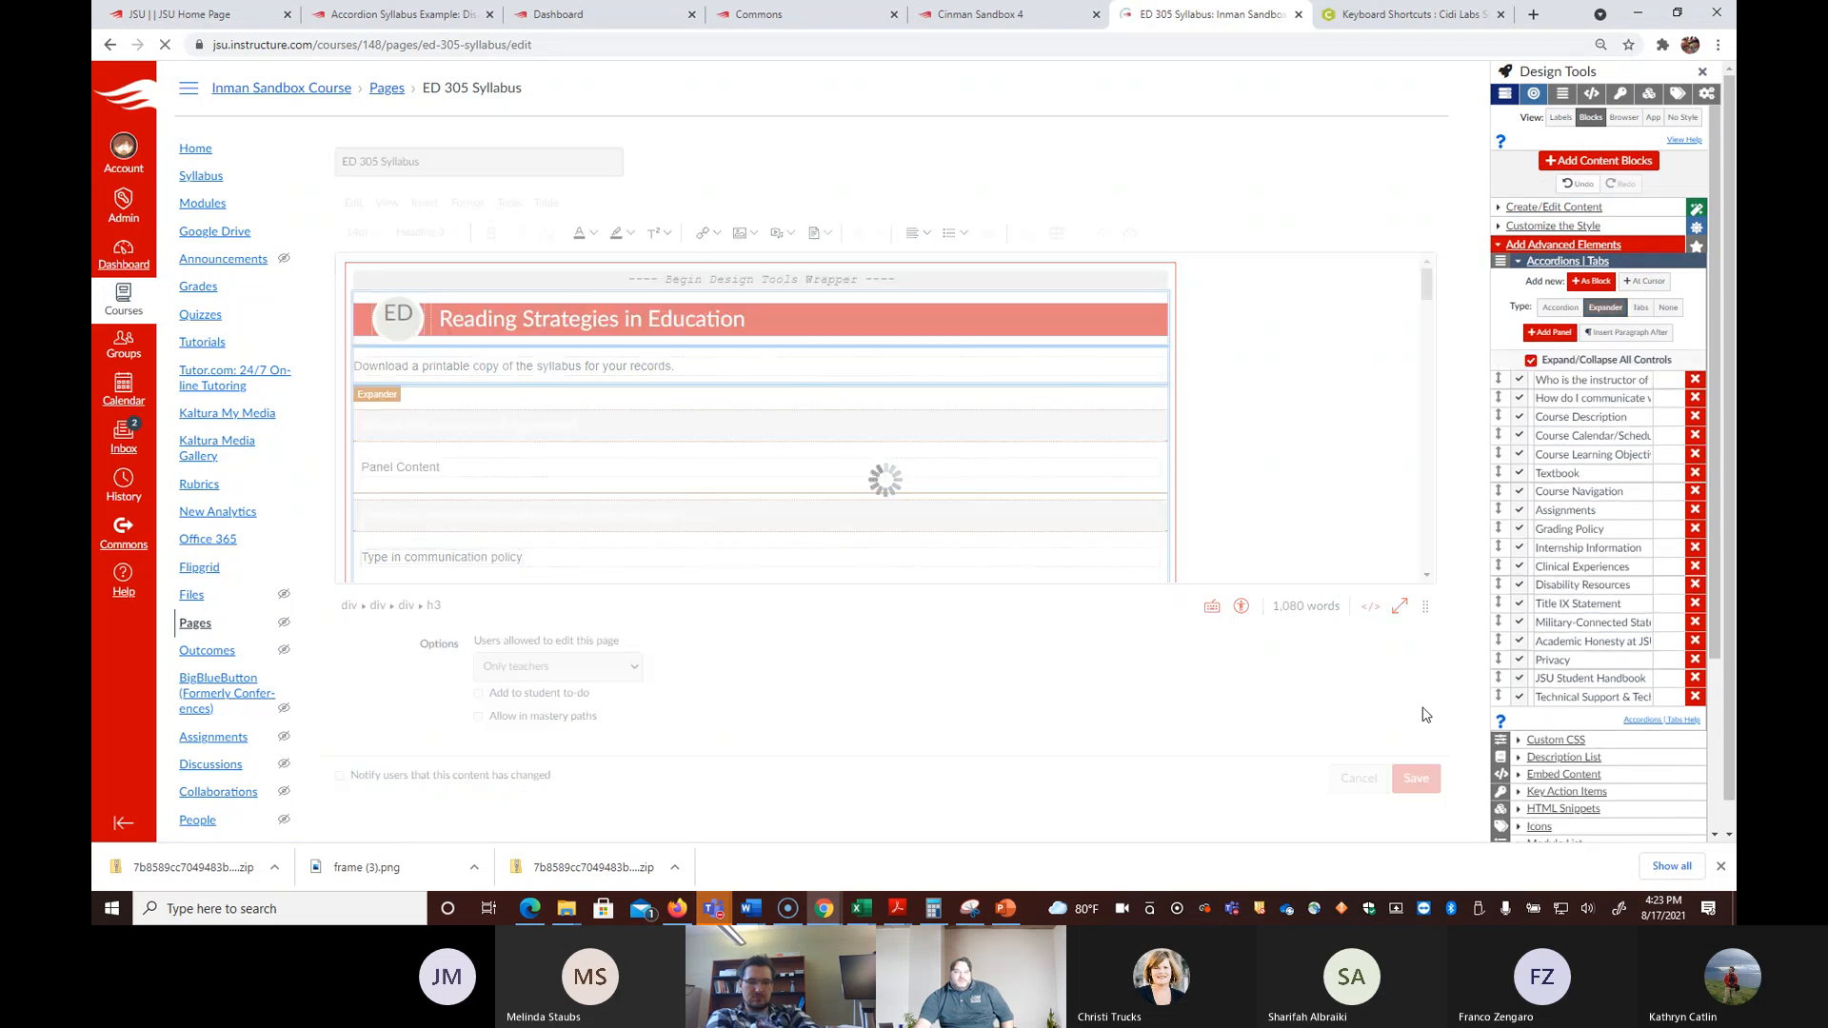
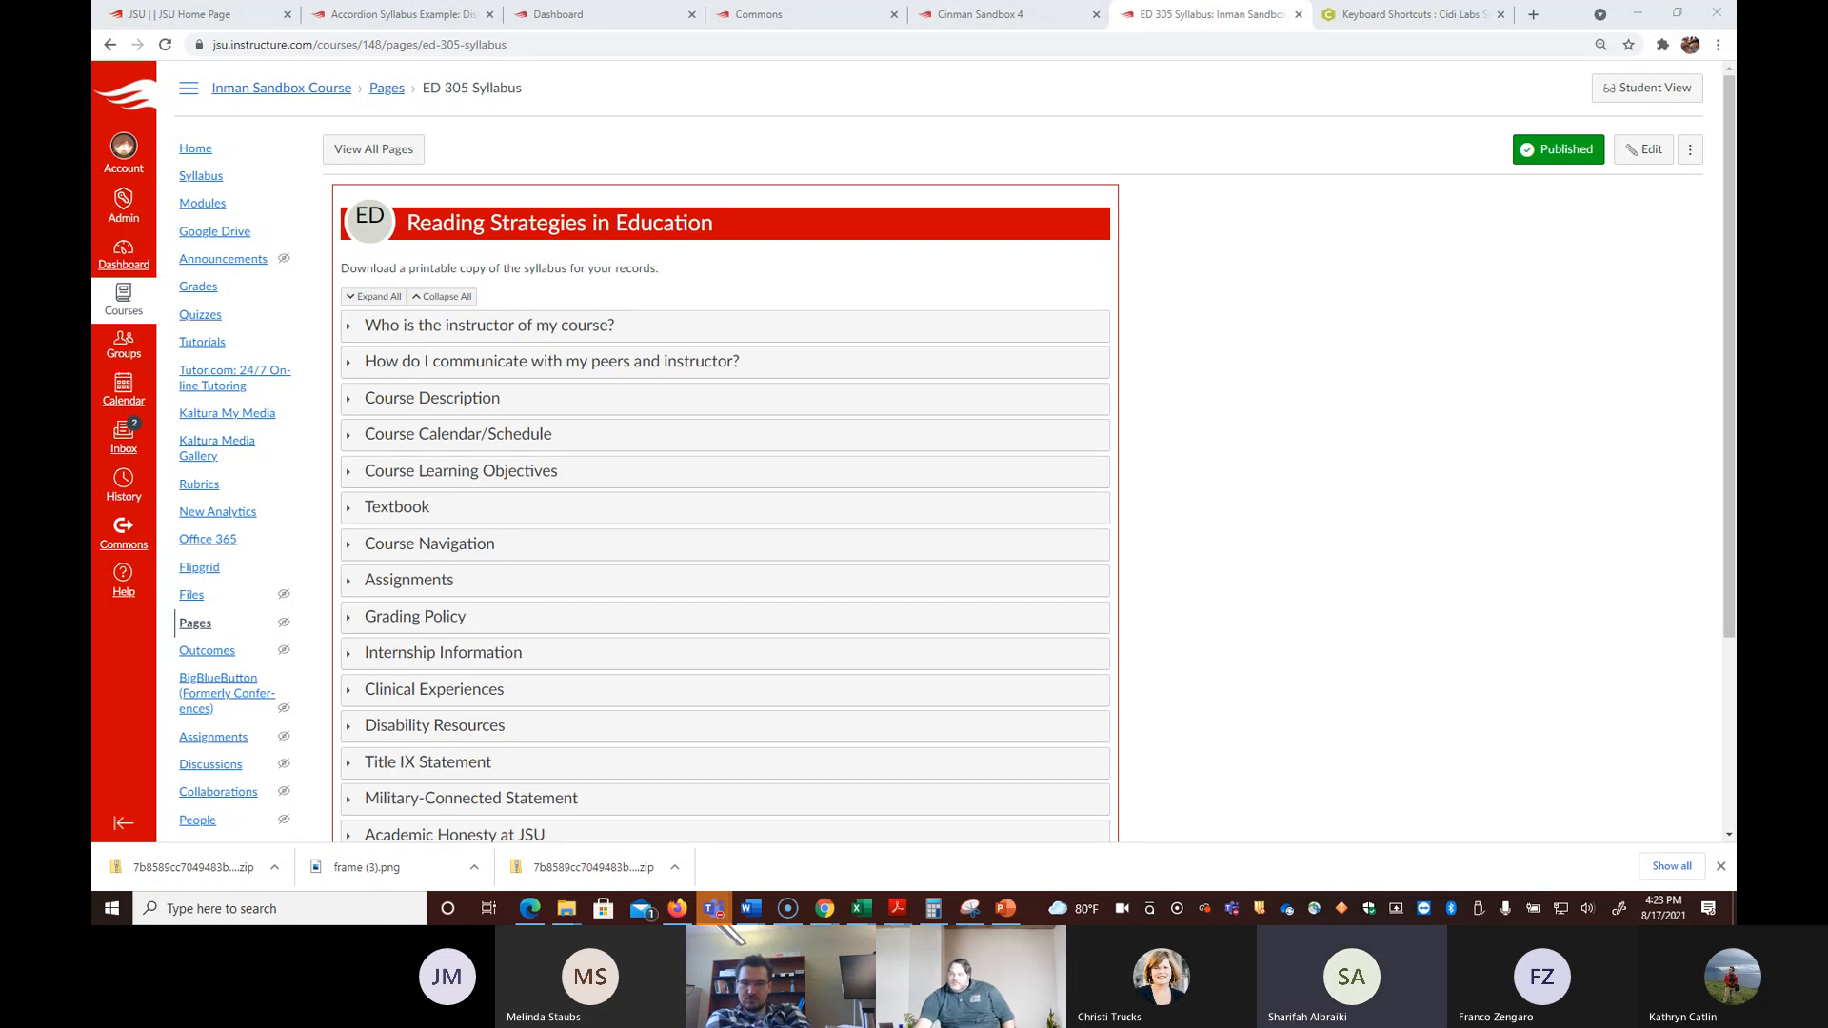
# Step: Reopen the syllabus page for editing and delete the placeholder text "Insert your grading policy" from the Grading Policy panel
pyautogui.click(1644, 150)
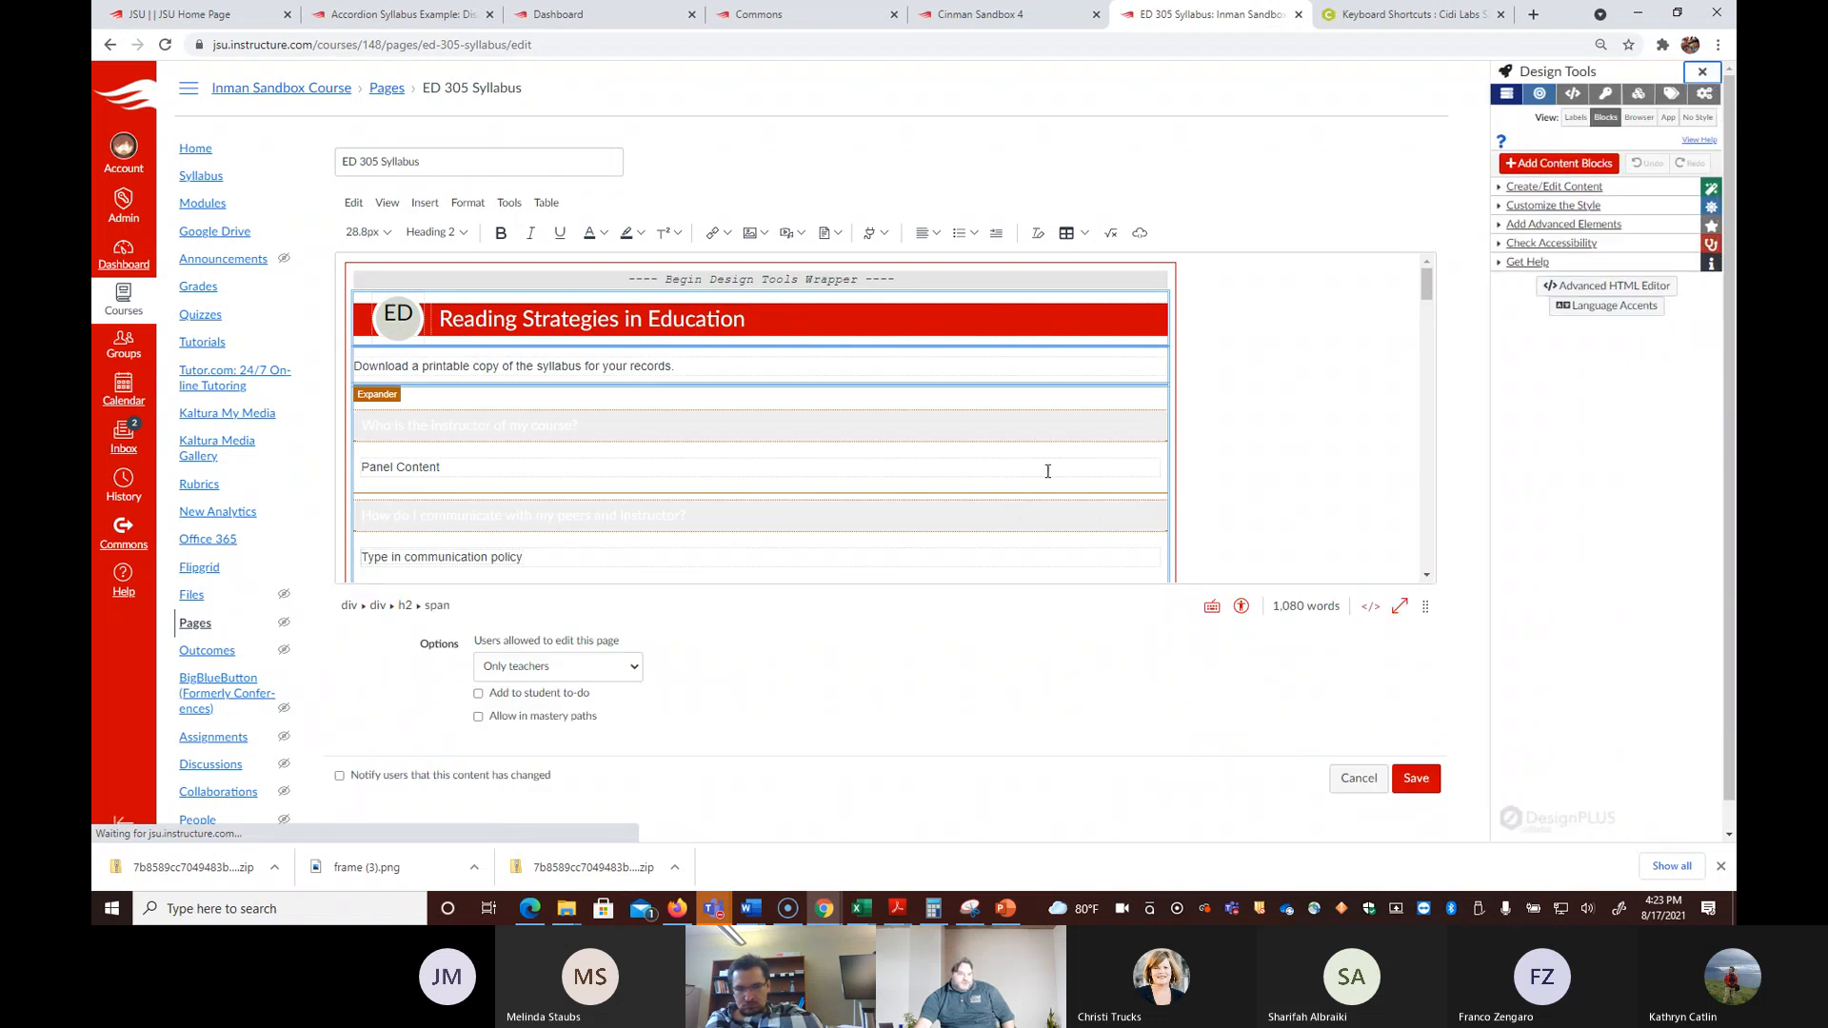
pyautogui.scroll(-3, 1048, 472)
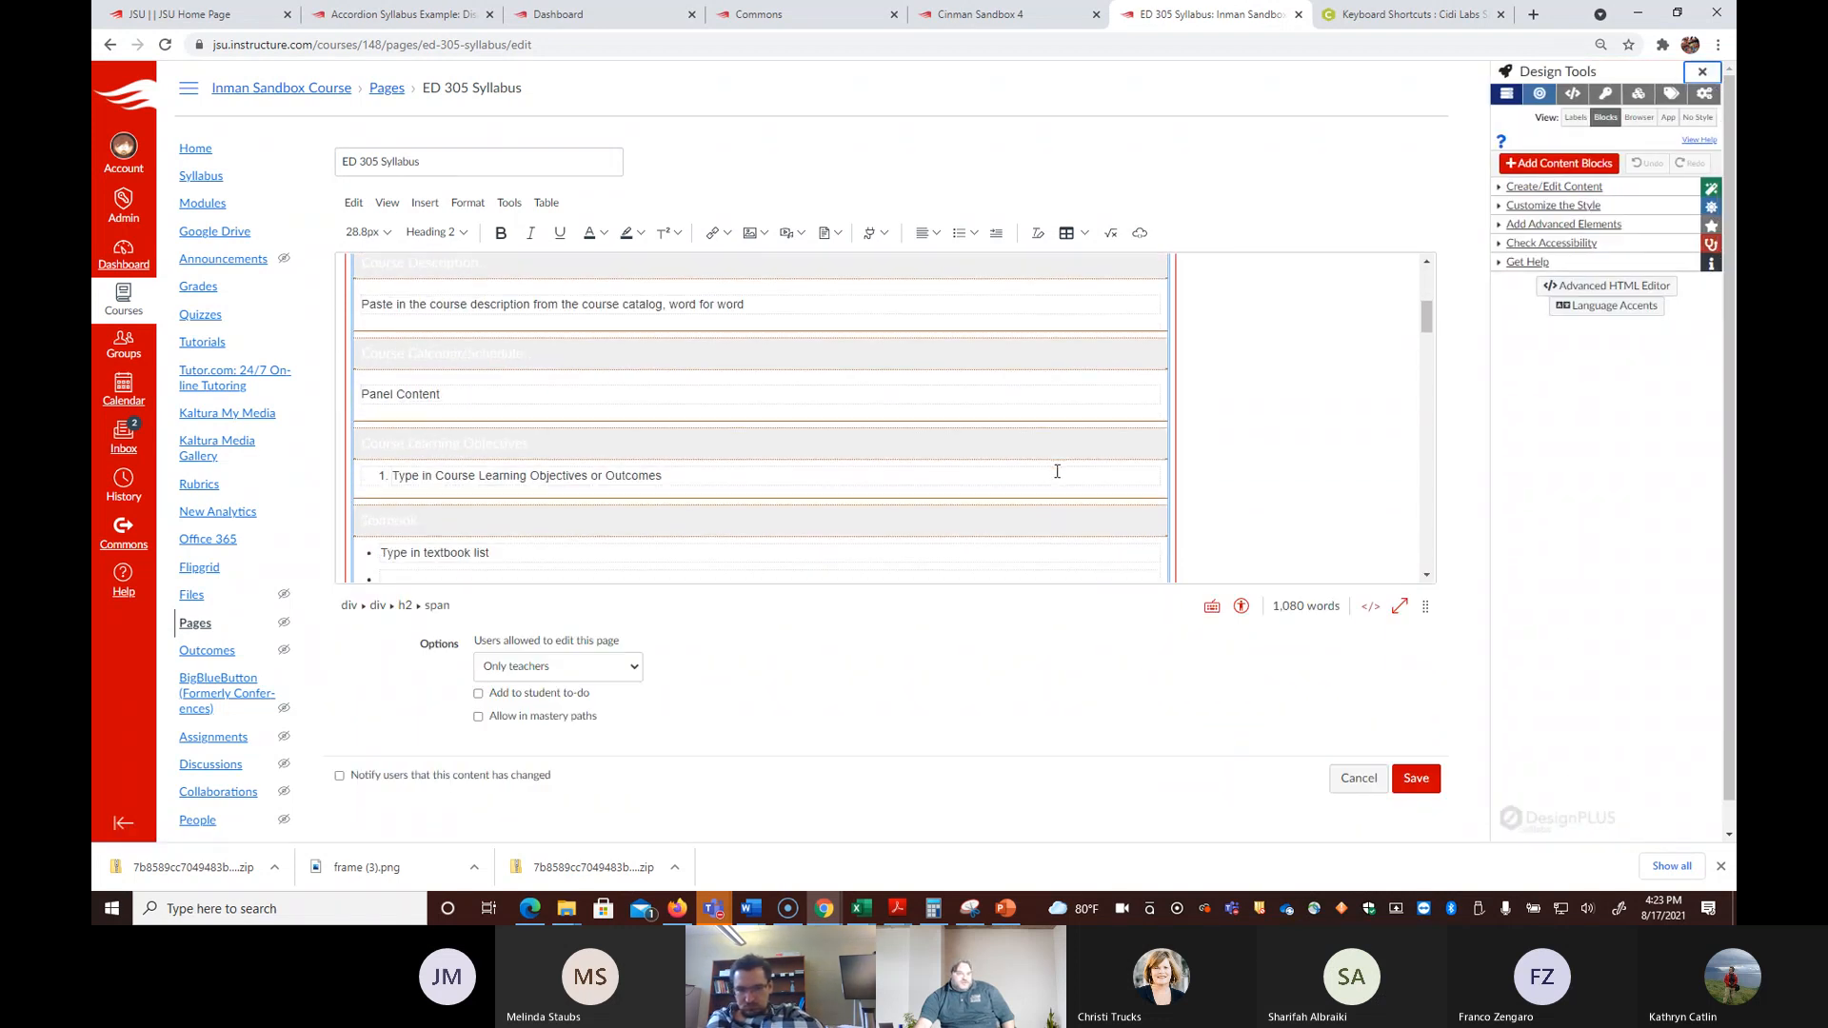
pyautogui.scroll(-2, 1057, 472)
pyautogui.scroll(-1, 1060, 469)
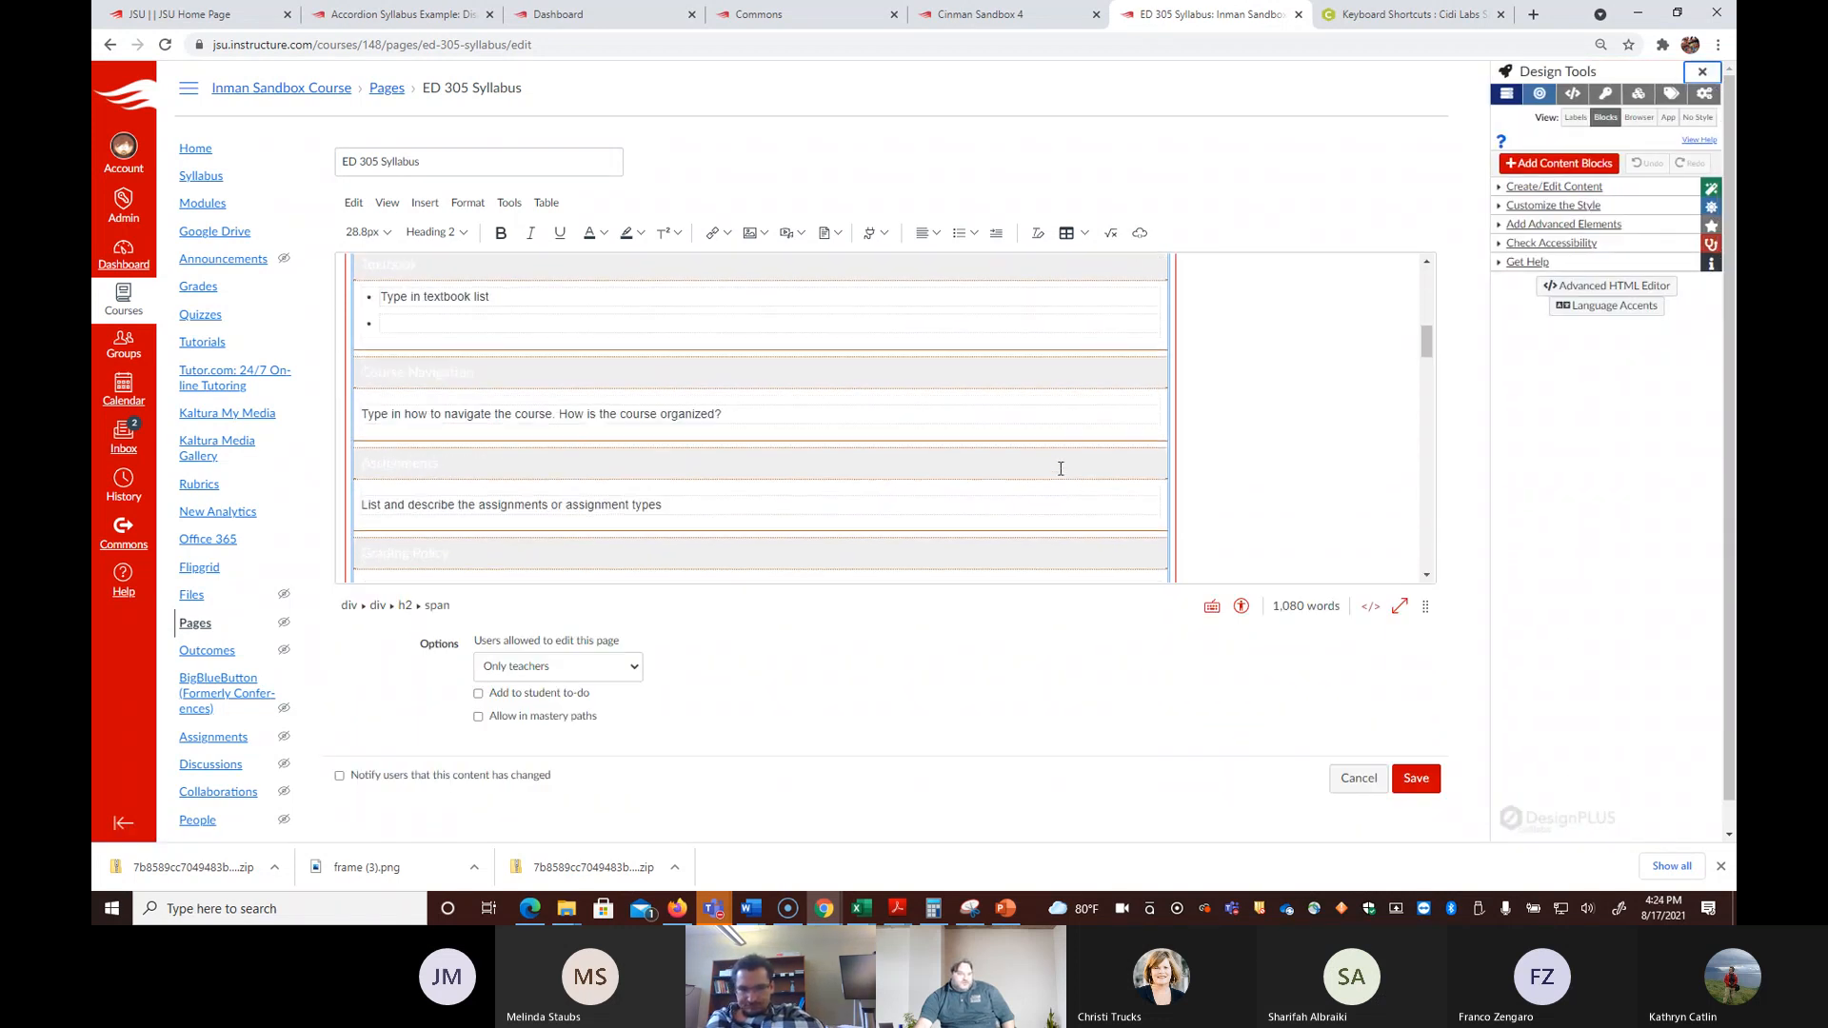
pyautogui.scroll(2, 1061, 468)
pyautogui.scroll(2, 1061, 468)
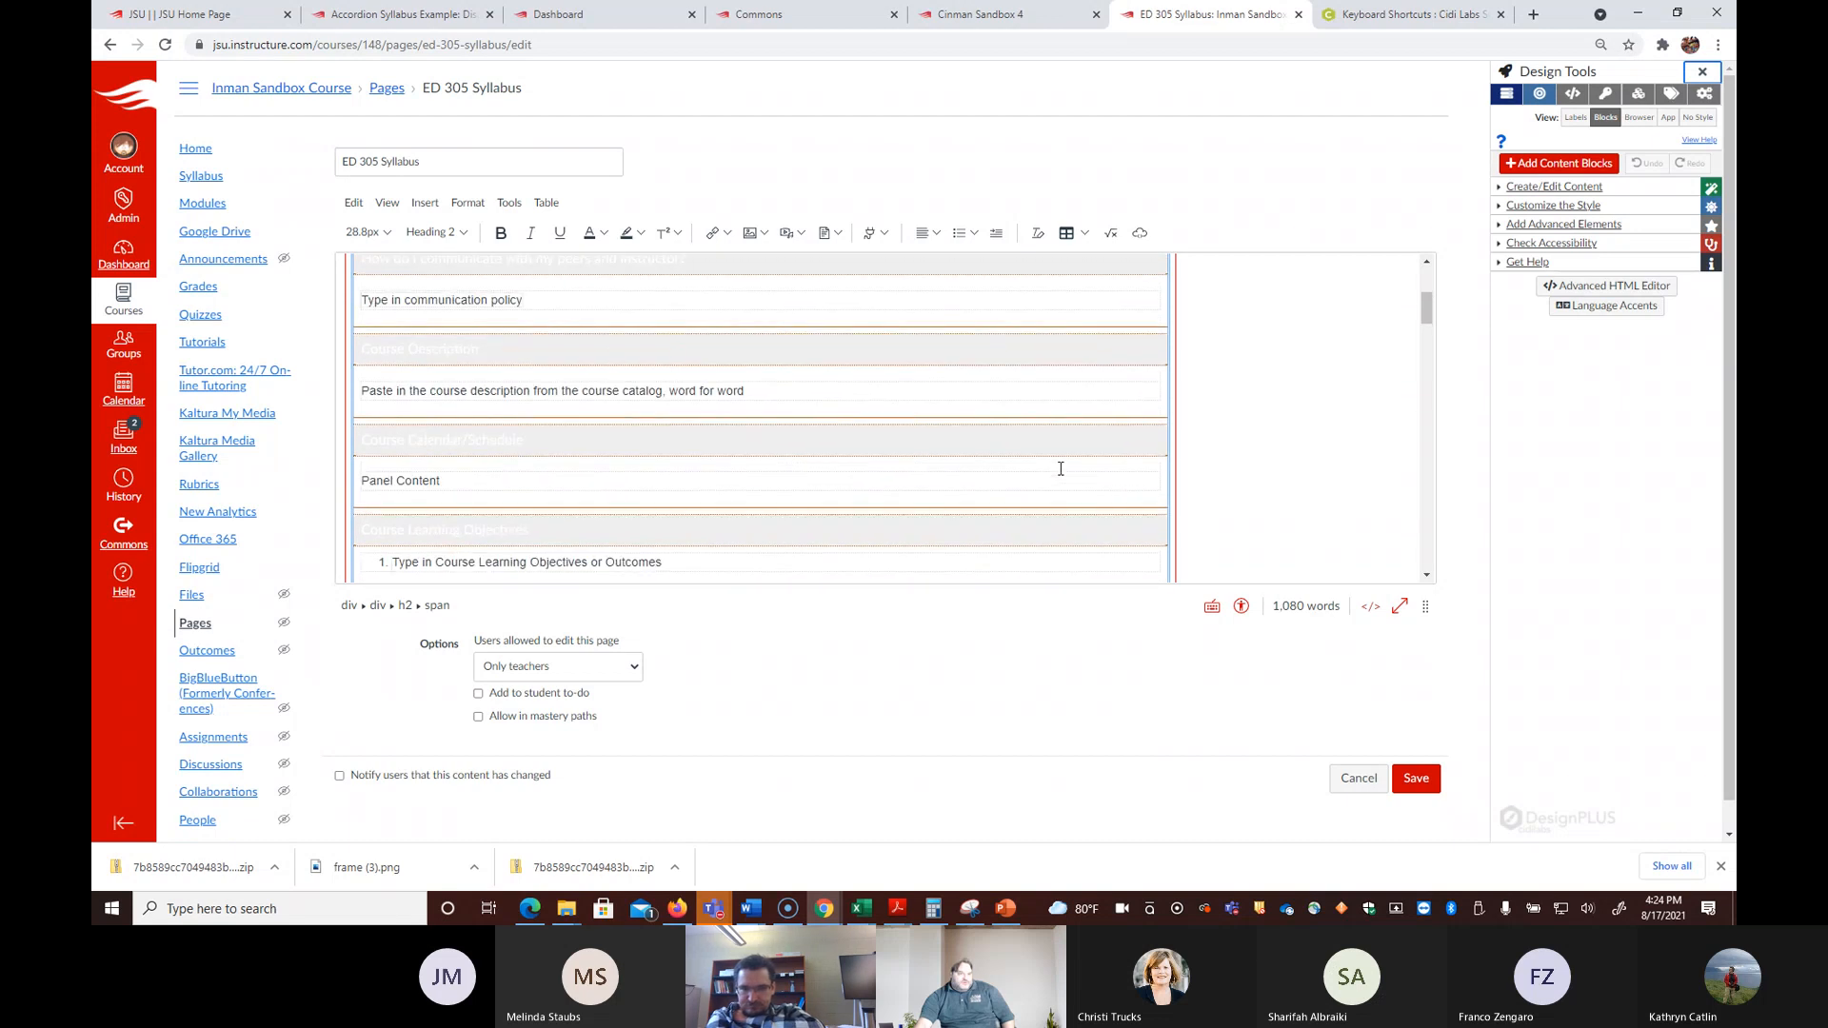
pyautogui.click(459, 480)
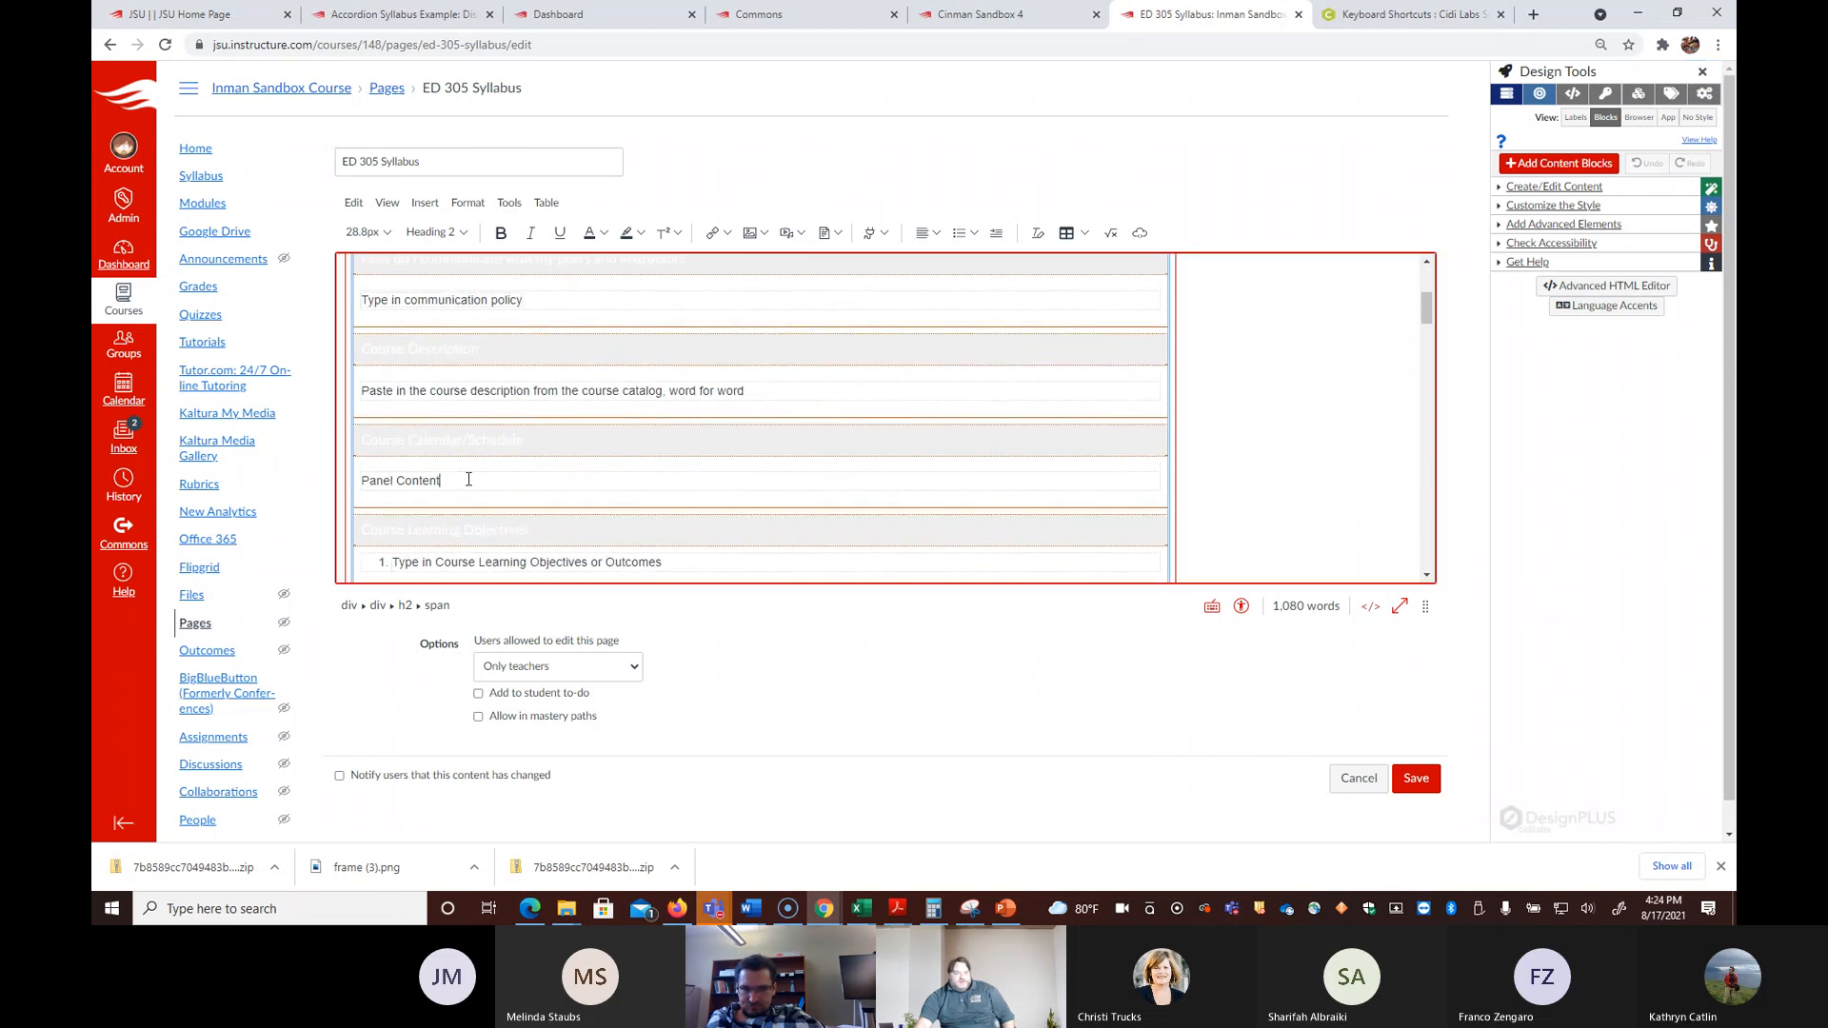
pyautogui.moveTo(484, 481); pyautogui.dragTo(345, 486)
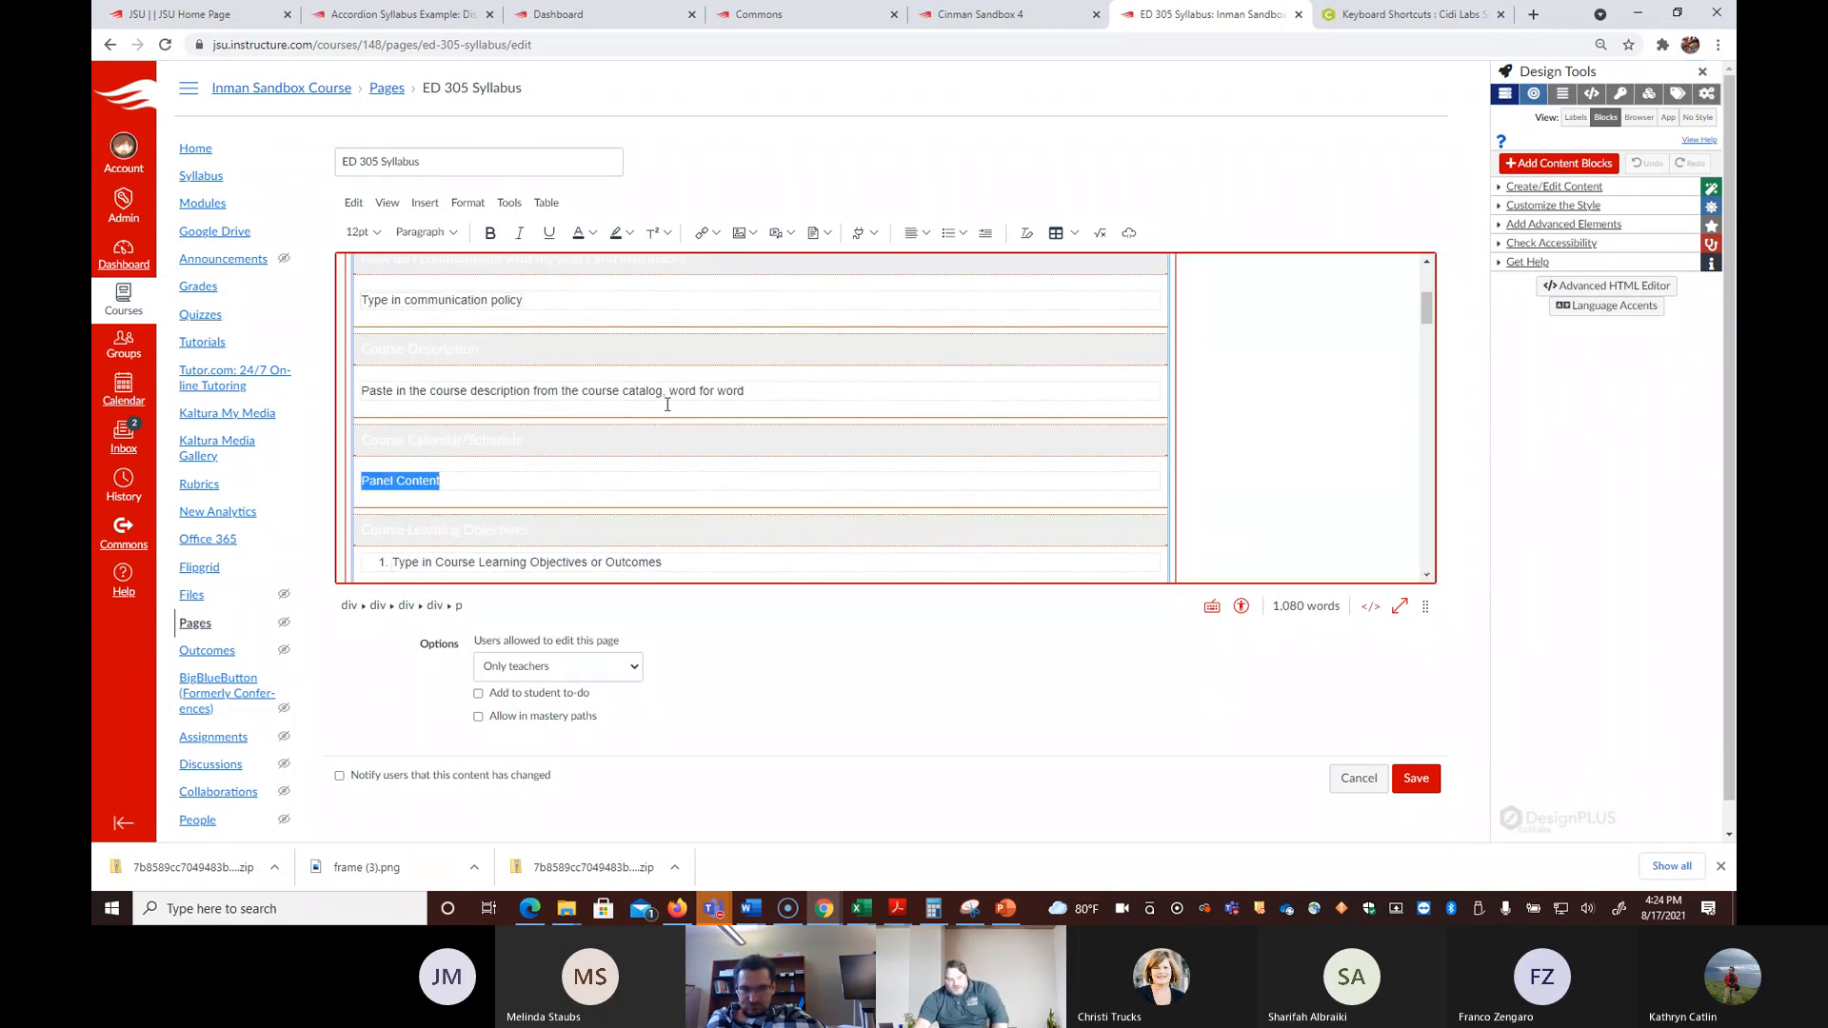
pyautogui.scroll(-6, 697, 412)
pyautogui.scroll(-3, 699, 413)
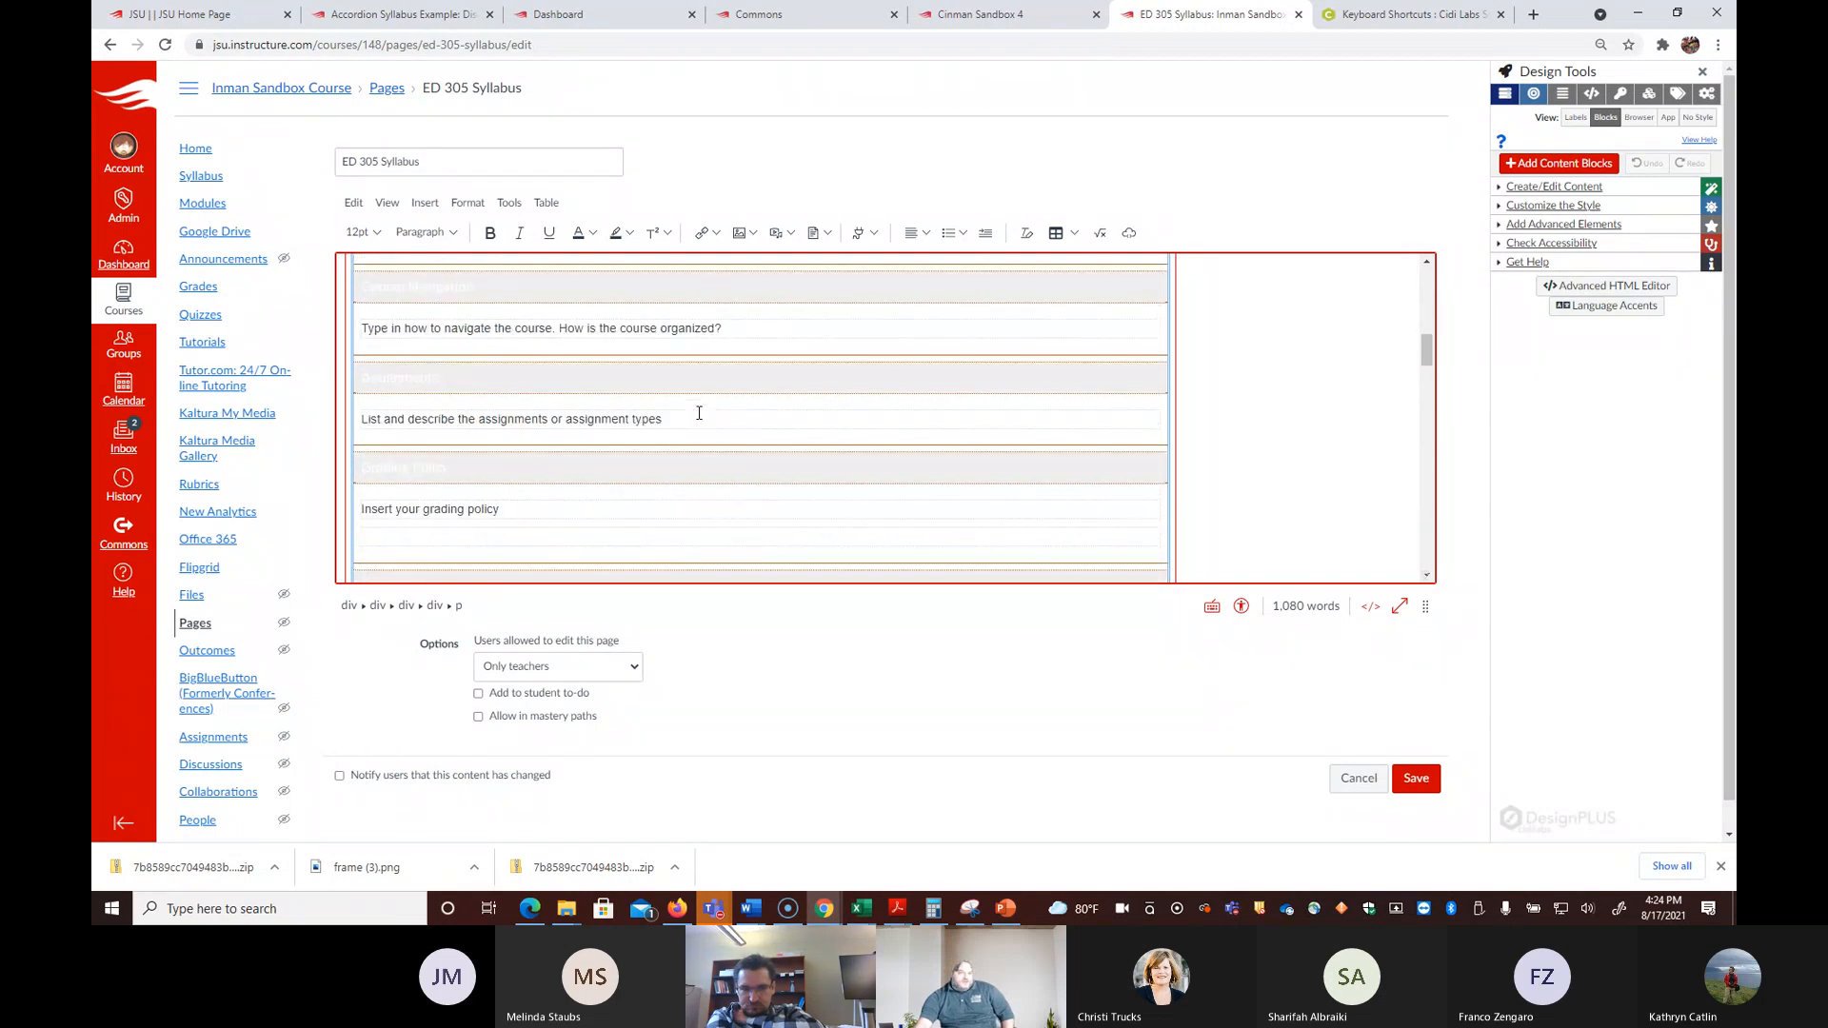
pyautogui.moveTo(533, 431); pyautogui.dragTo(369, 419)
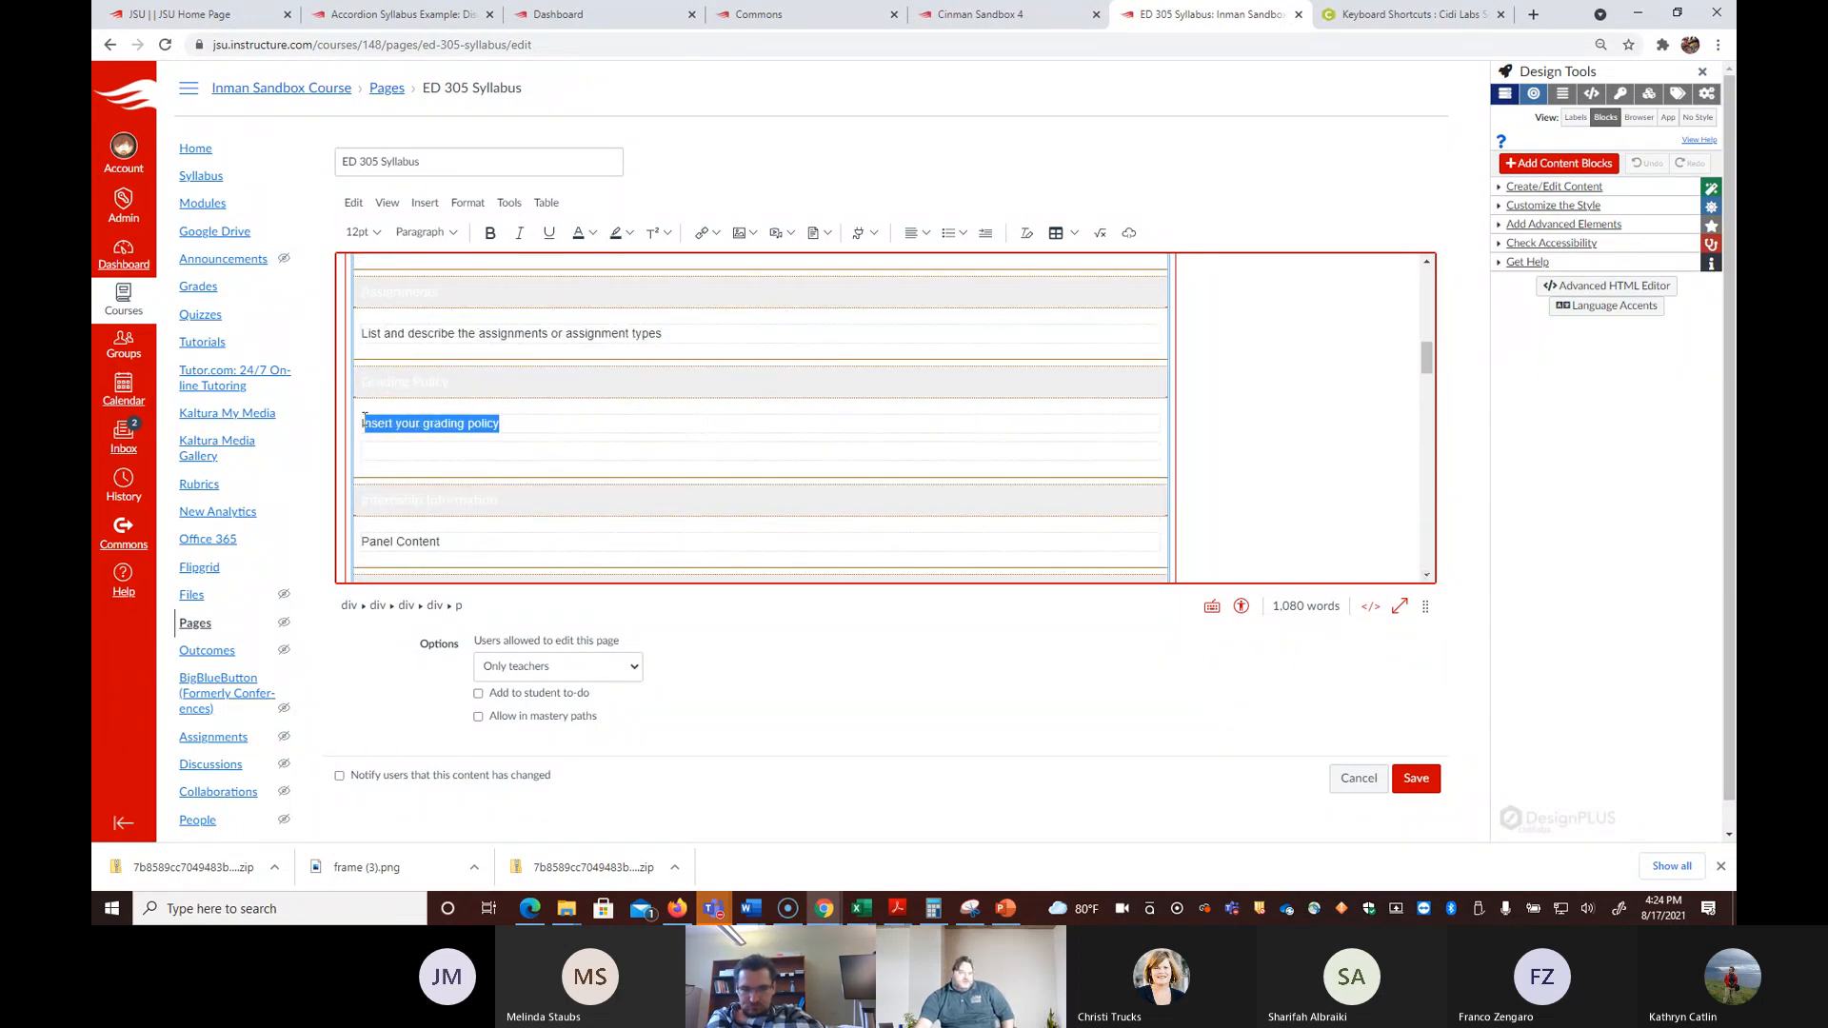
pyautogui.press('BackSpace')
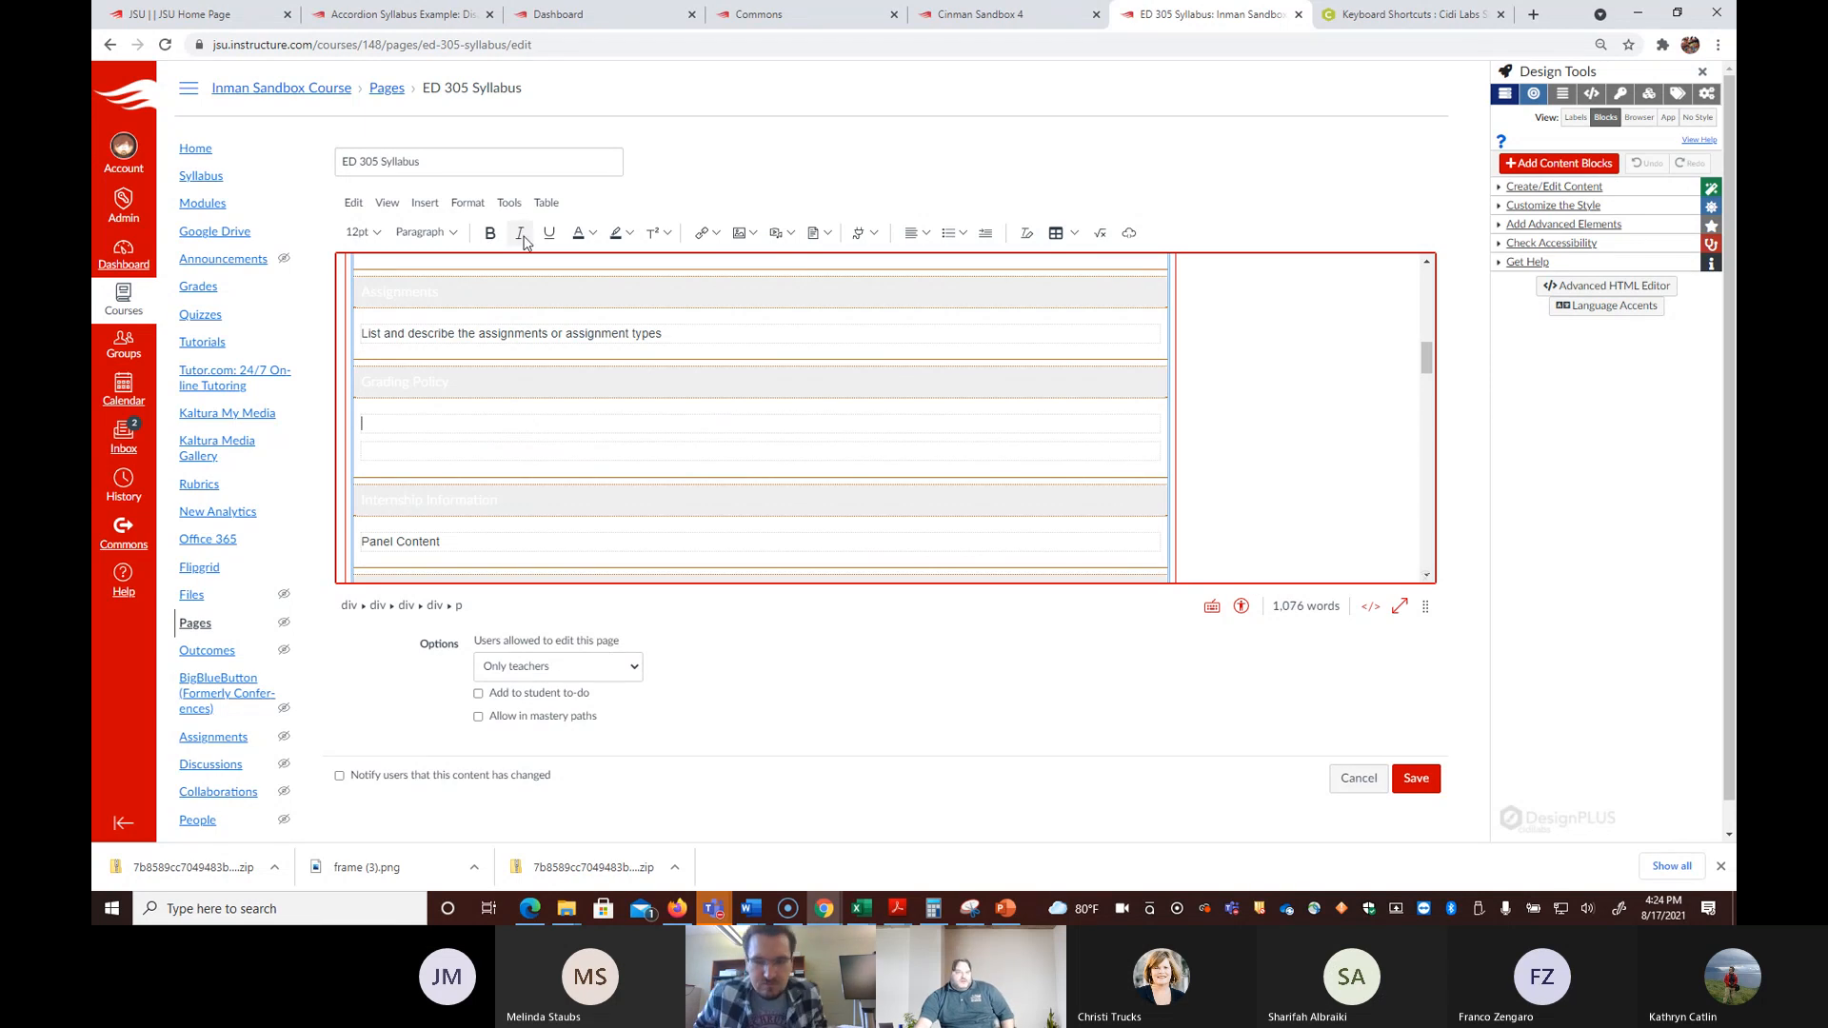
# Step: Insert a table with two columns and six rows in the Grading Policy panel
pyautogui.click(1073, 235)
pyautogui.moveTo(1089, 267)
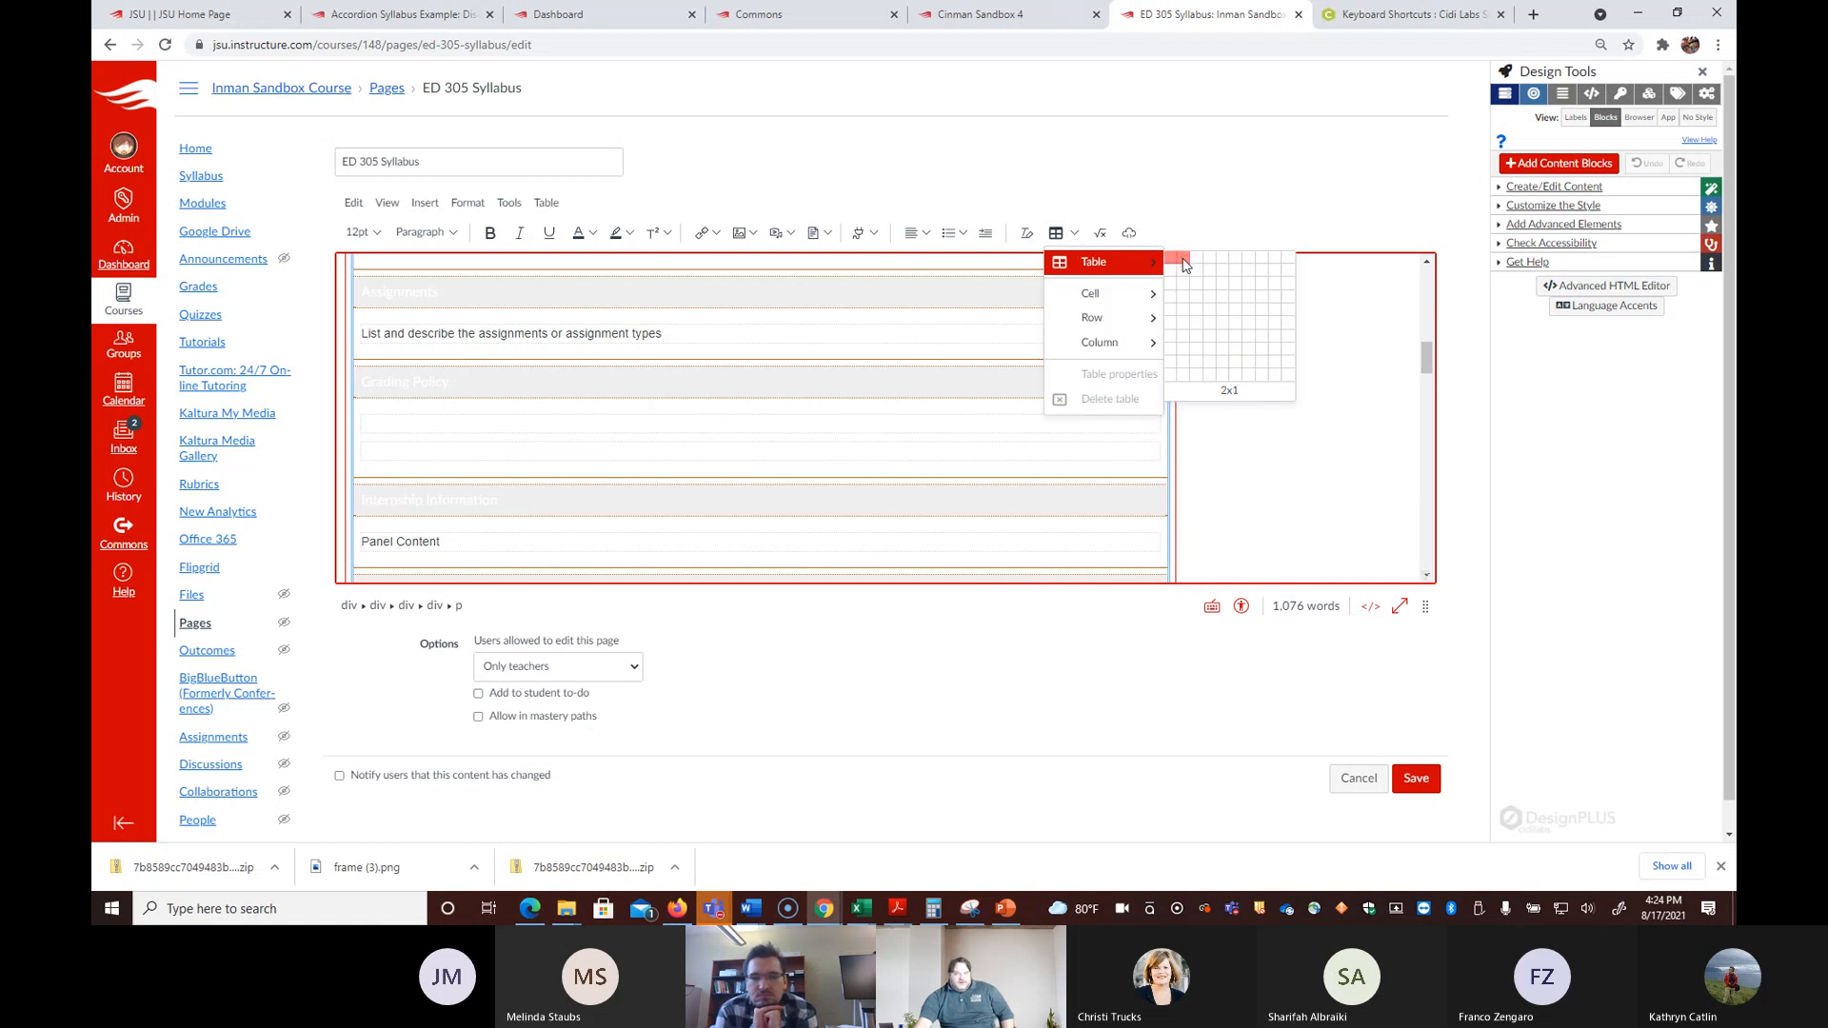
pyautogui.click(1179, 324)
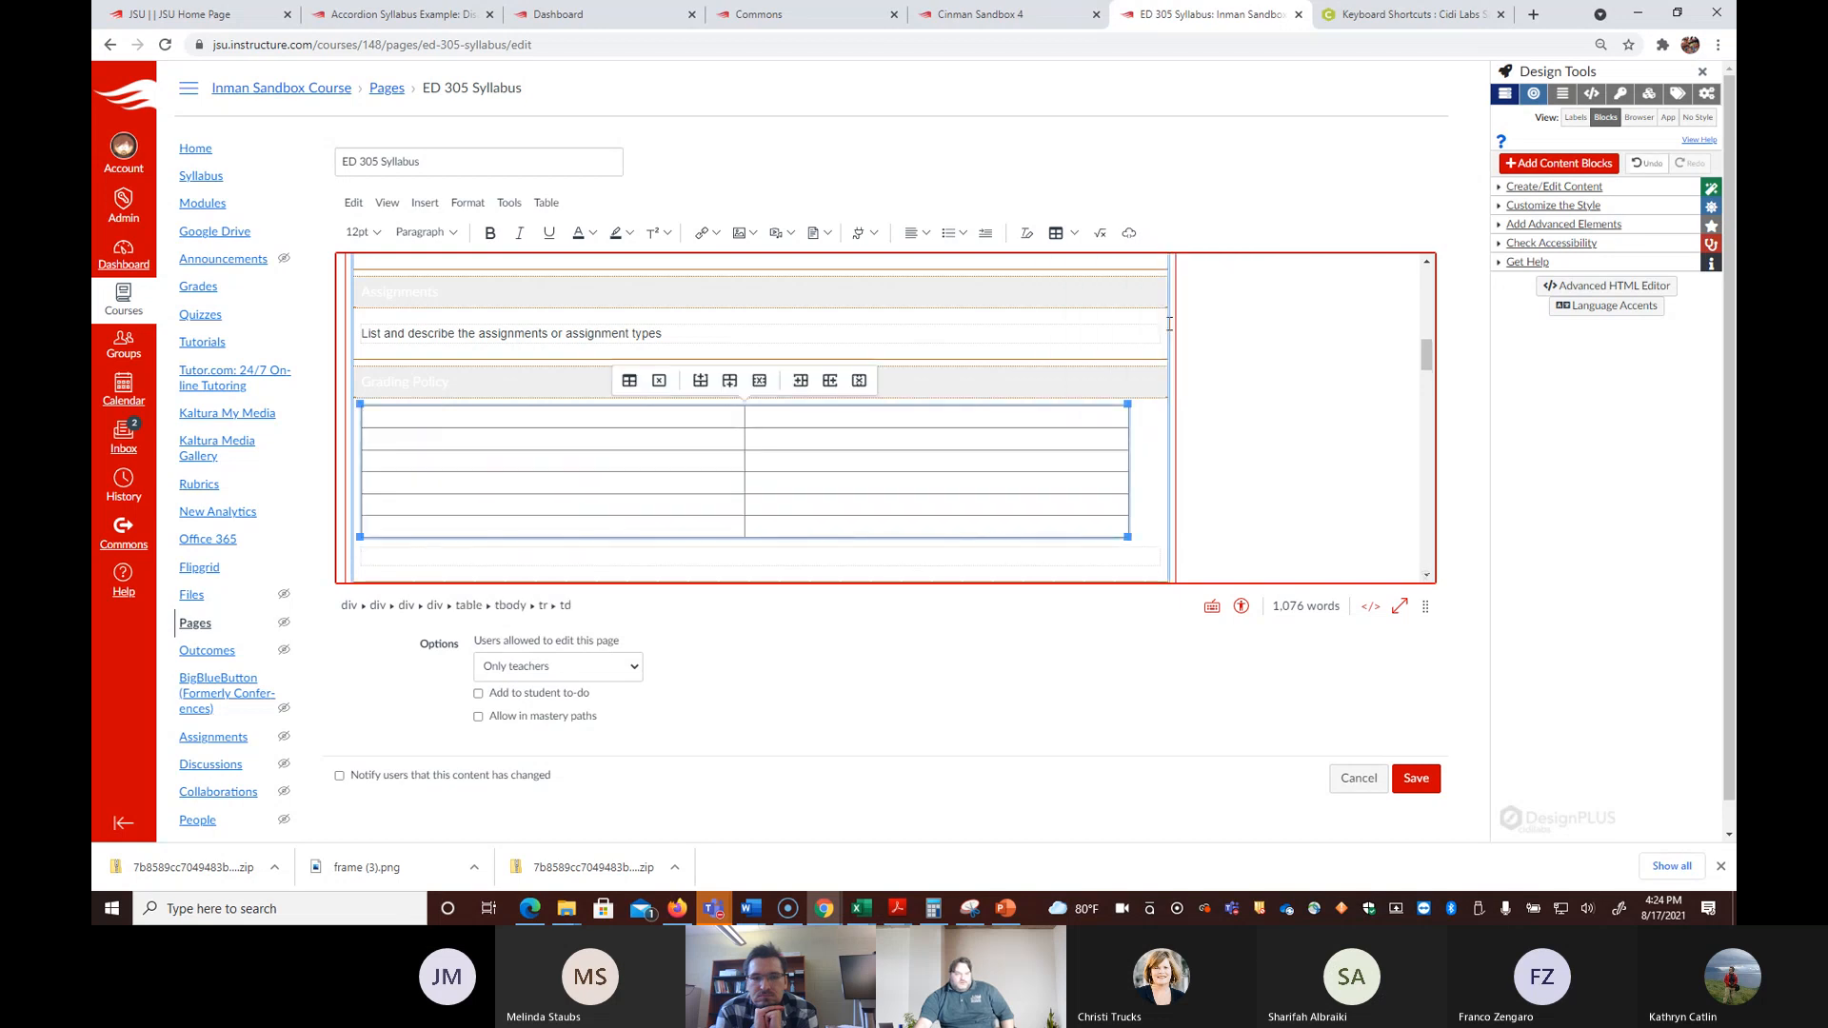
# Step: Shrink the grading table to about half its width and narrow its first column to about one fifth of the table
pyautogui.moveTo(1128, 537); pyautogui.dragTo(751, 537)
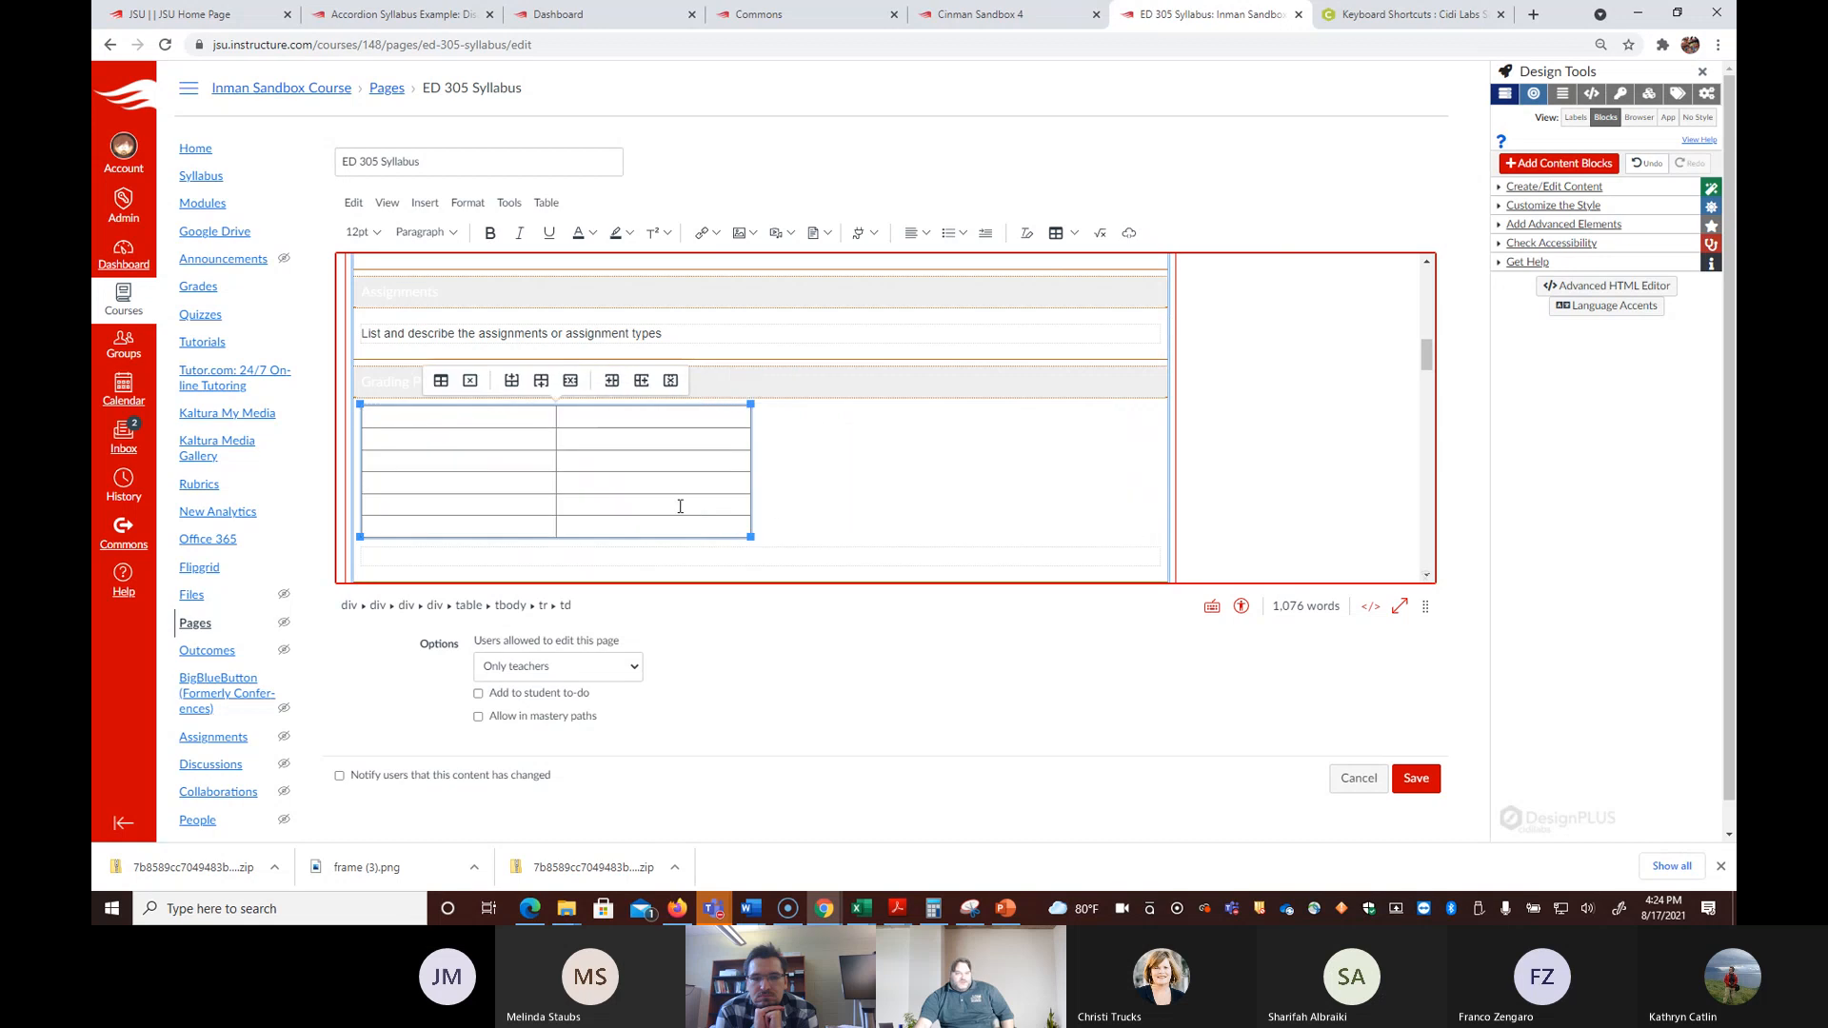
pyautogui.moveTo(557, 457); pyautogui.dragTo(542, 463)
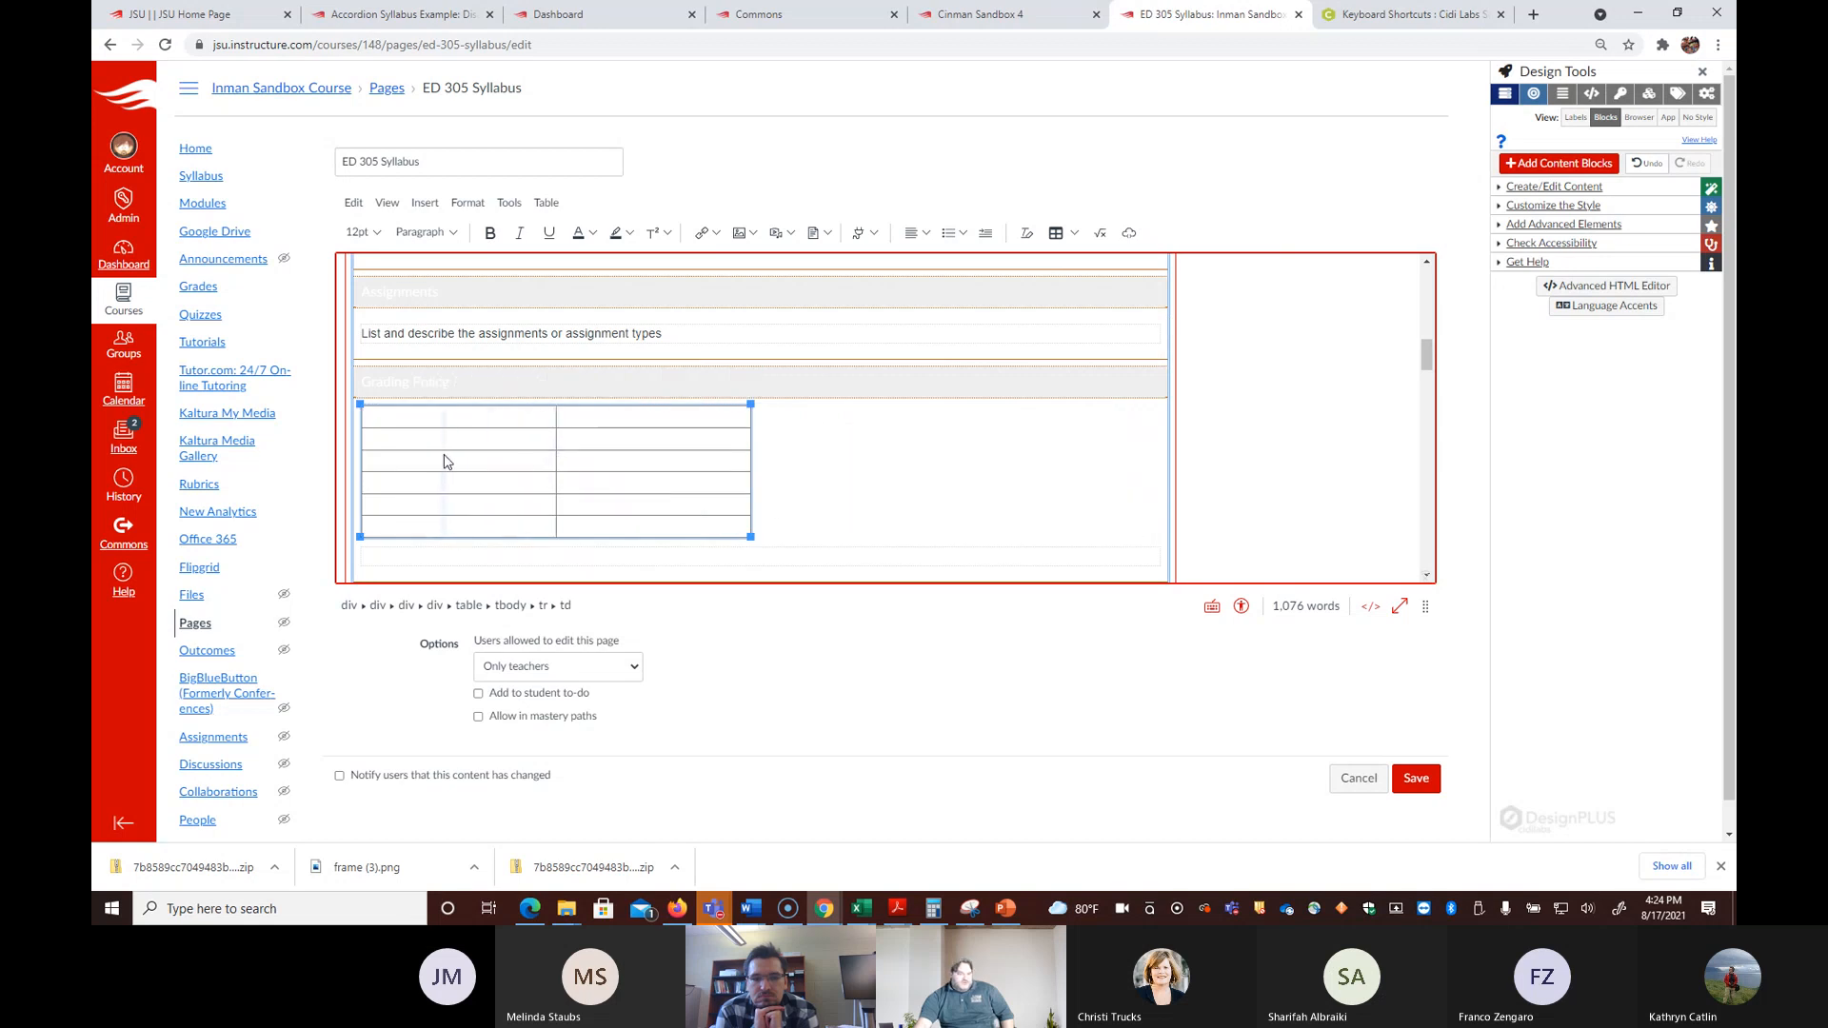
pyautogui.moveTo(511, 467); pyautogui.dragTo(431, 464)
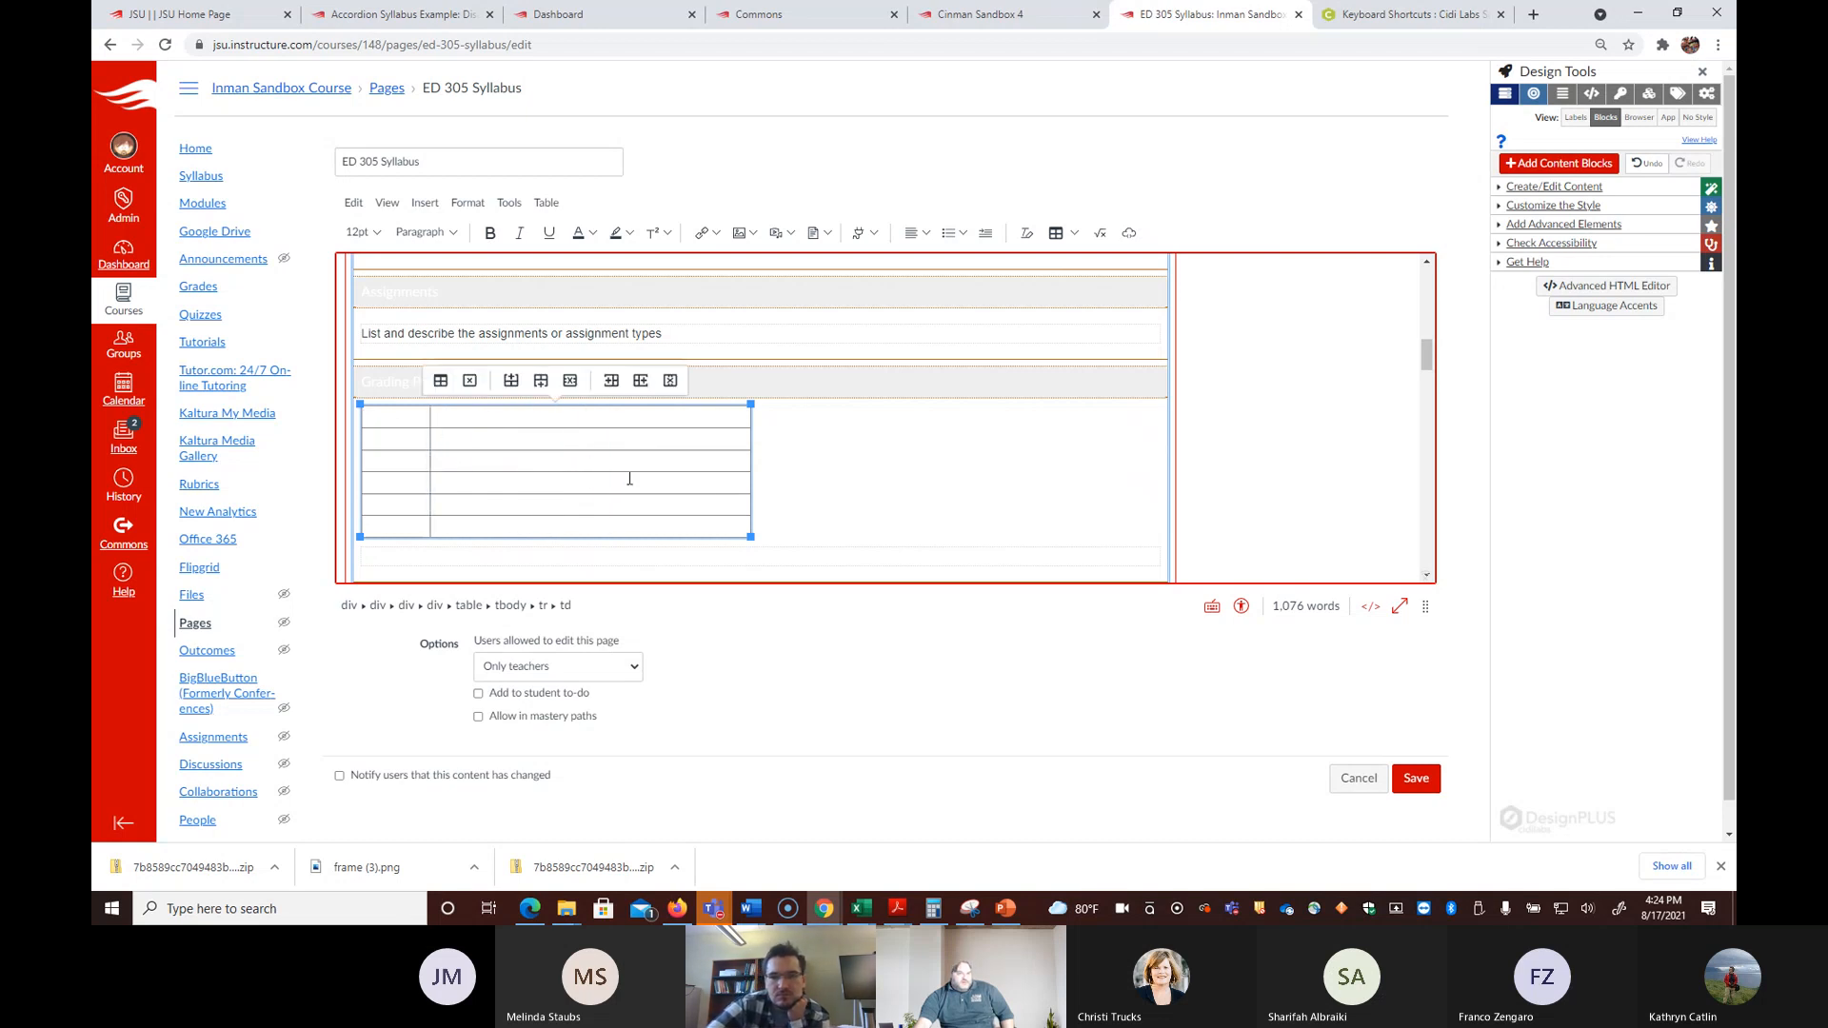
# Step: Fill the first five rows of the grading table's first column with the letter grades A, B, C, D and F
pyautogui.write('A')
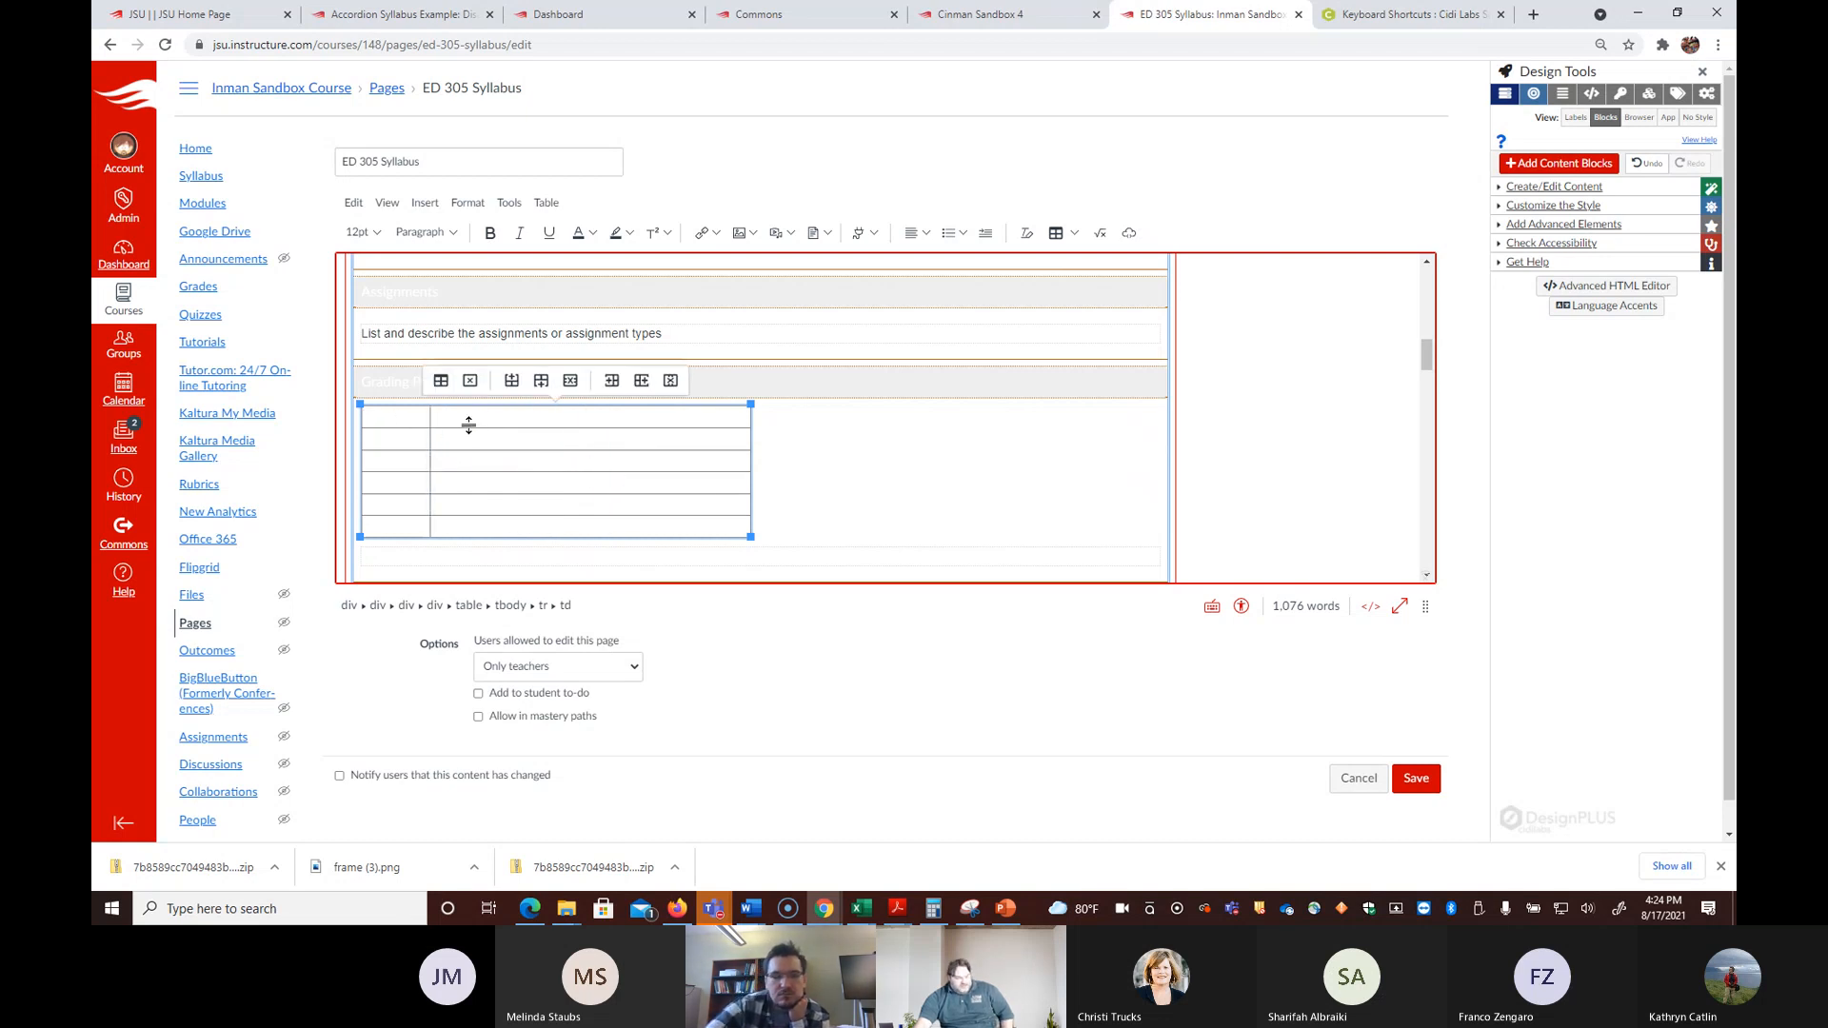
pyautogui.click(423, 443)
pyautogui.write('B')
pyautogui.click(414, 466)
pyautogui.write('C')
pyautogui.click(412, 477)
pyautogui.write('D')
pyautogui.click(394, 502)
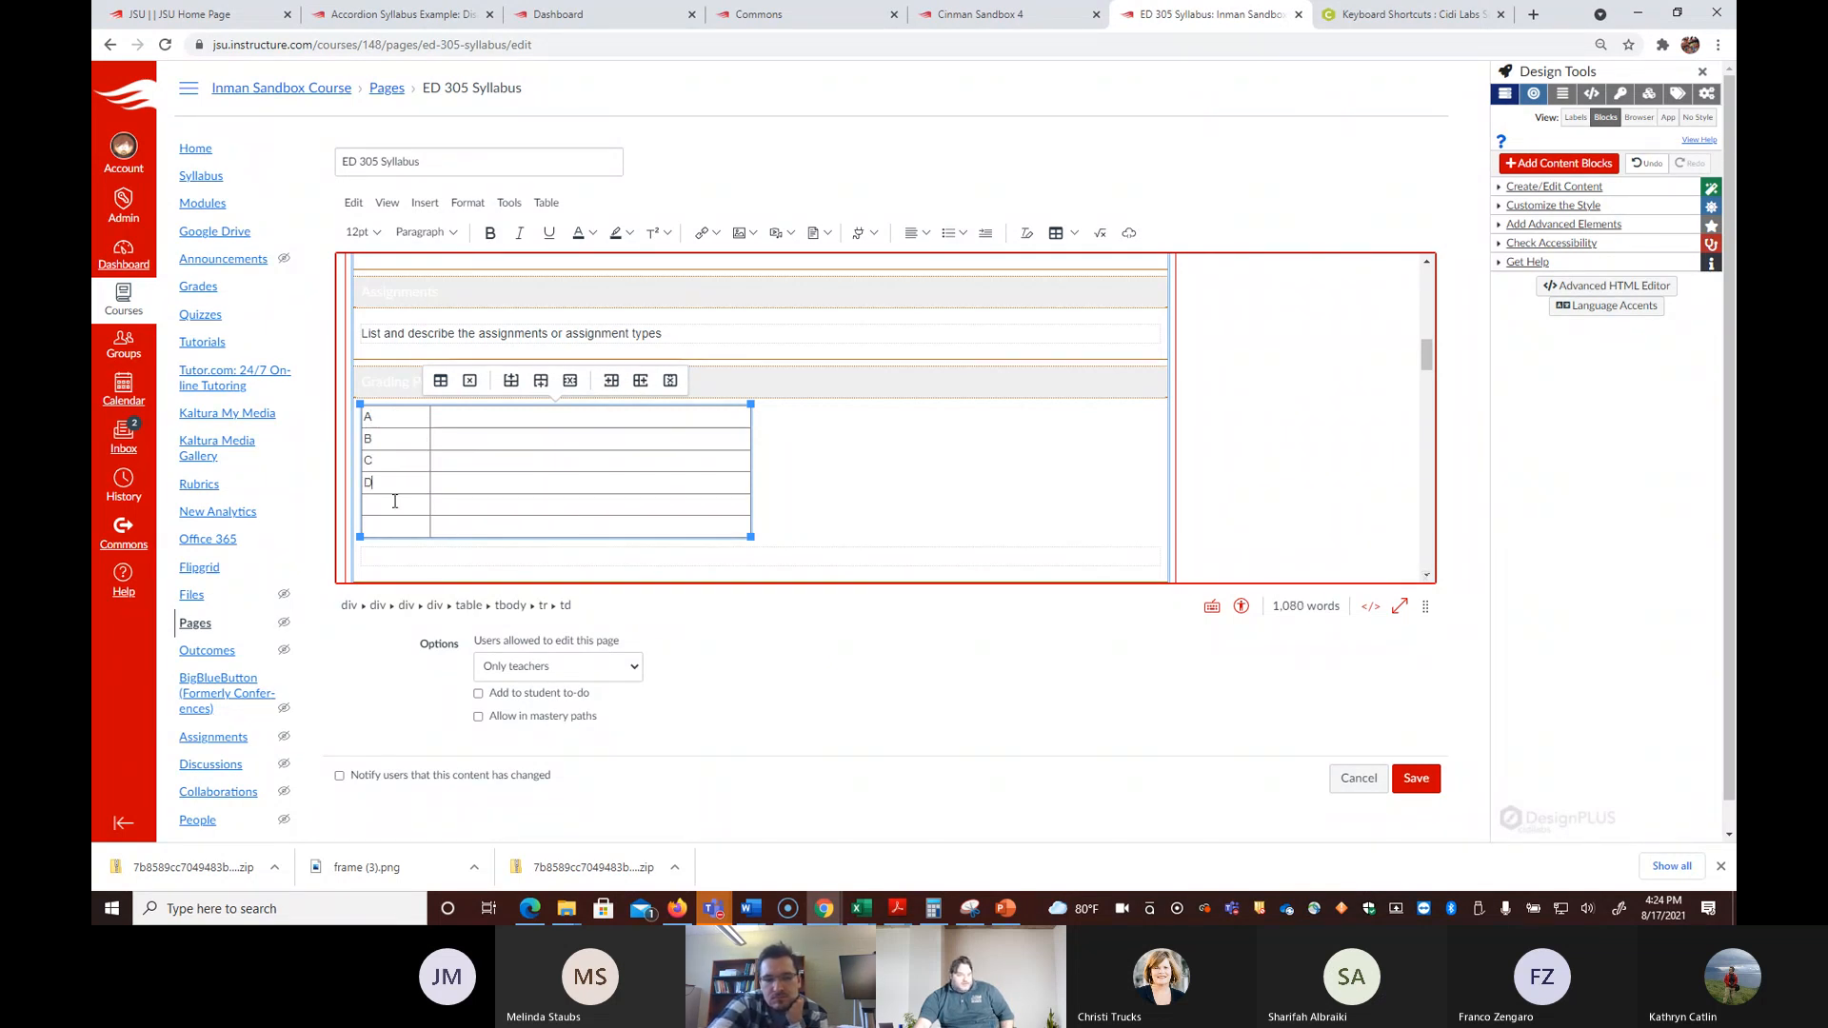
pyautogui.write('F')
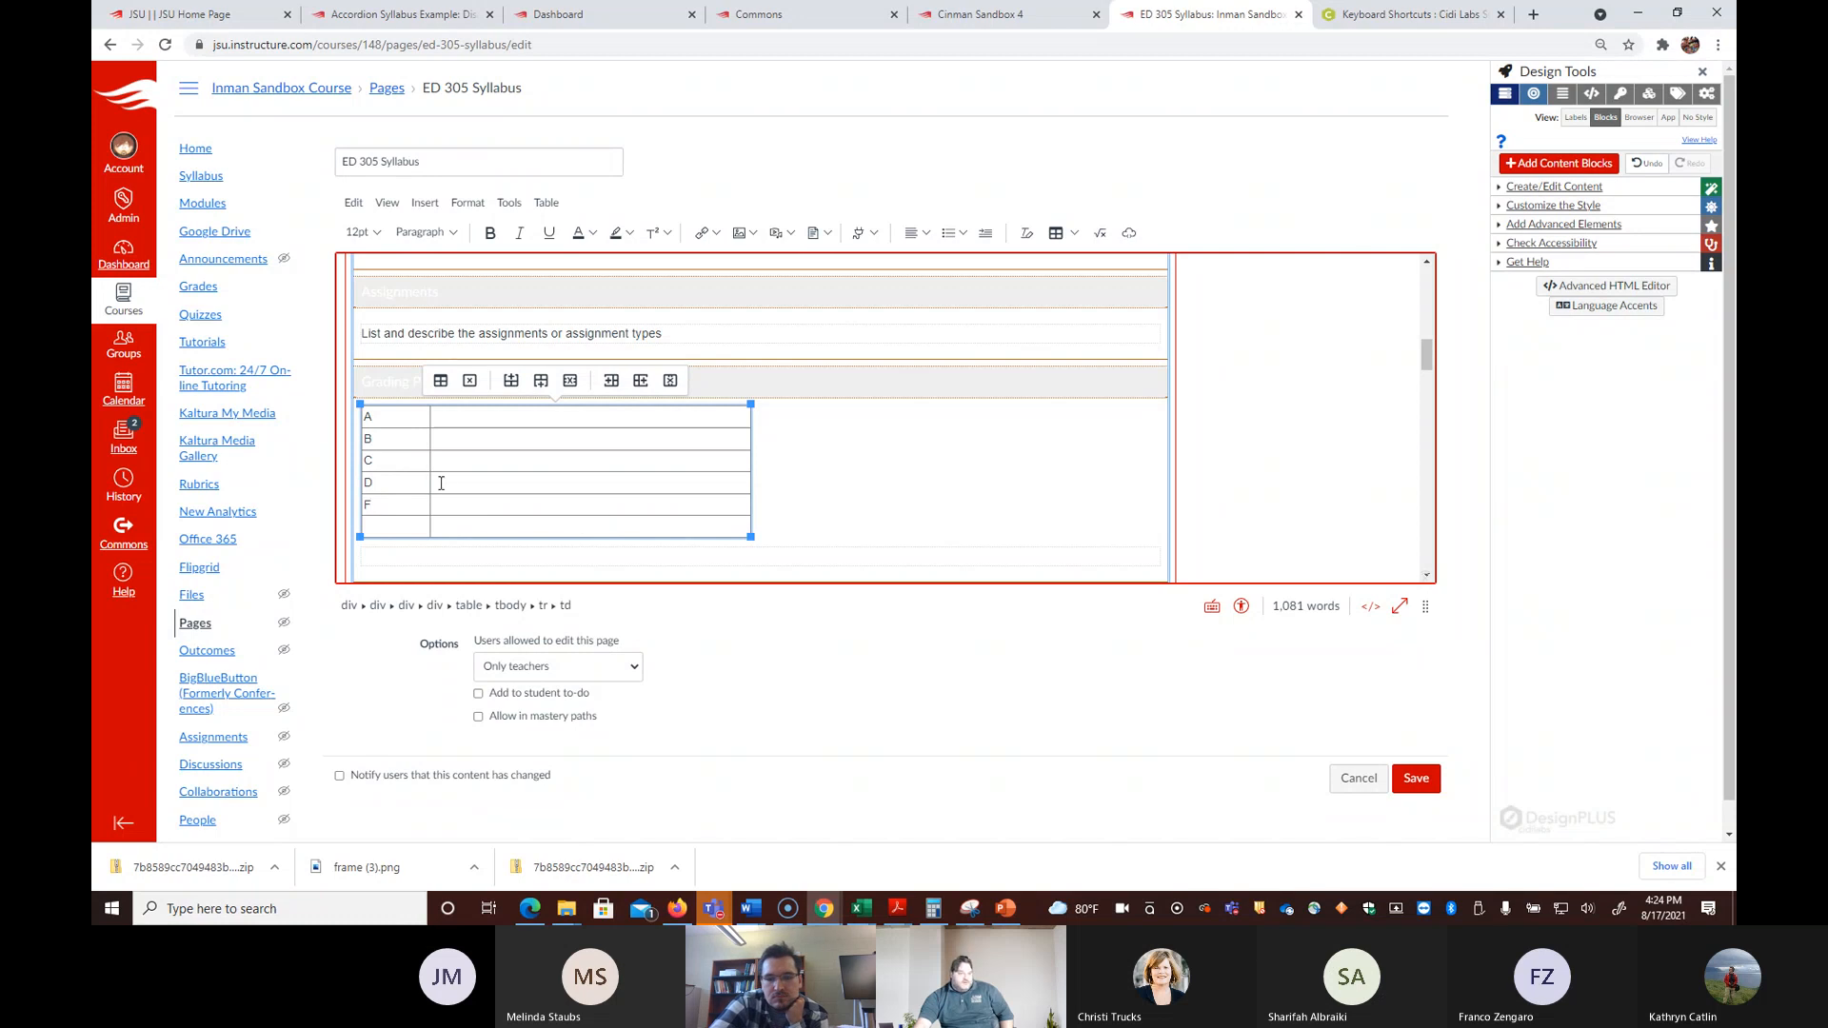
pyautogui.moveTo(368, 419); pyautogui.dragTo(387, 479)
pyautogui.rightClick(387, 479)
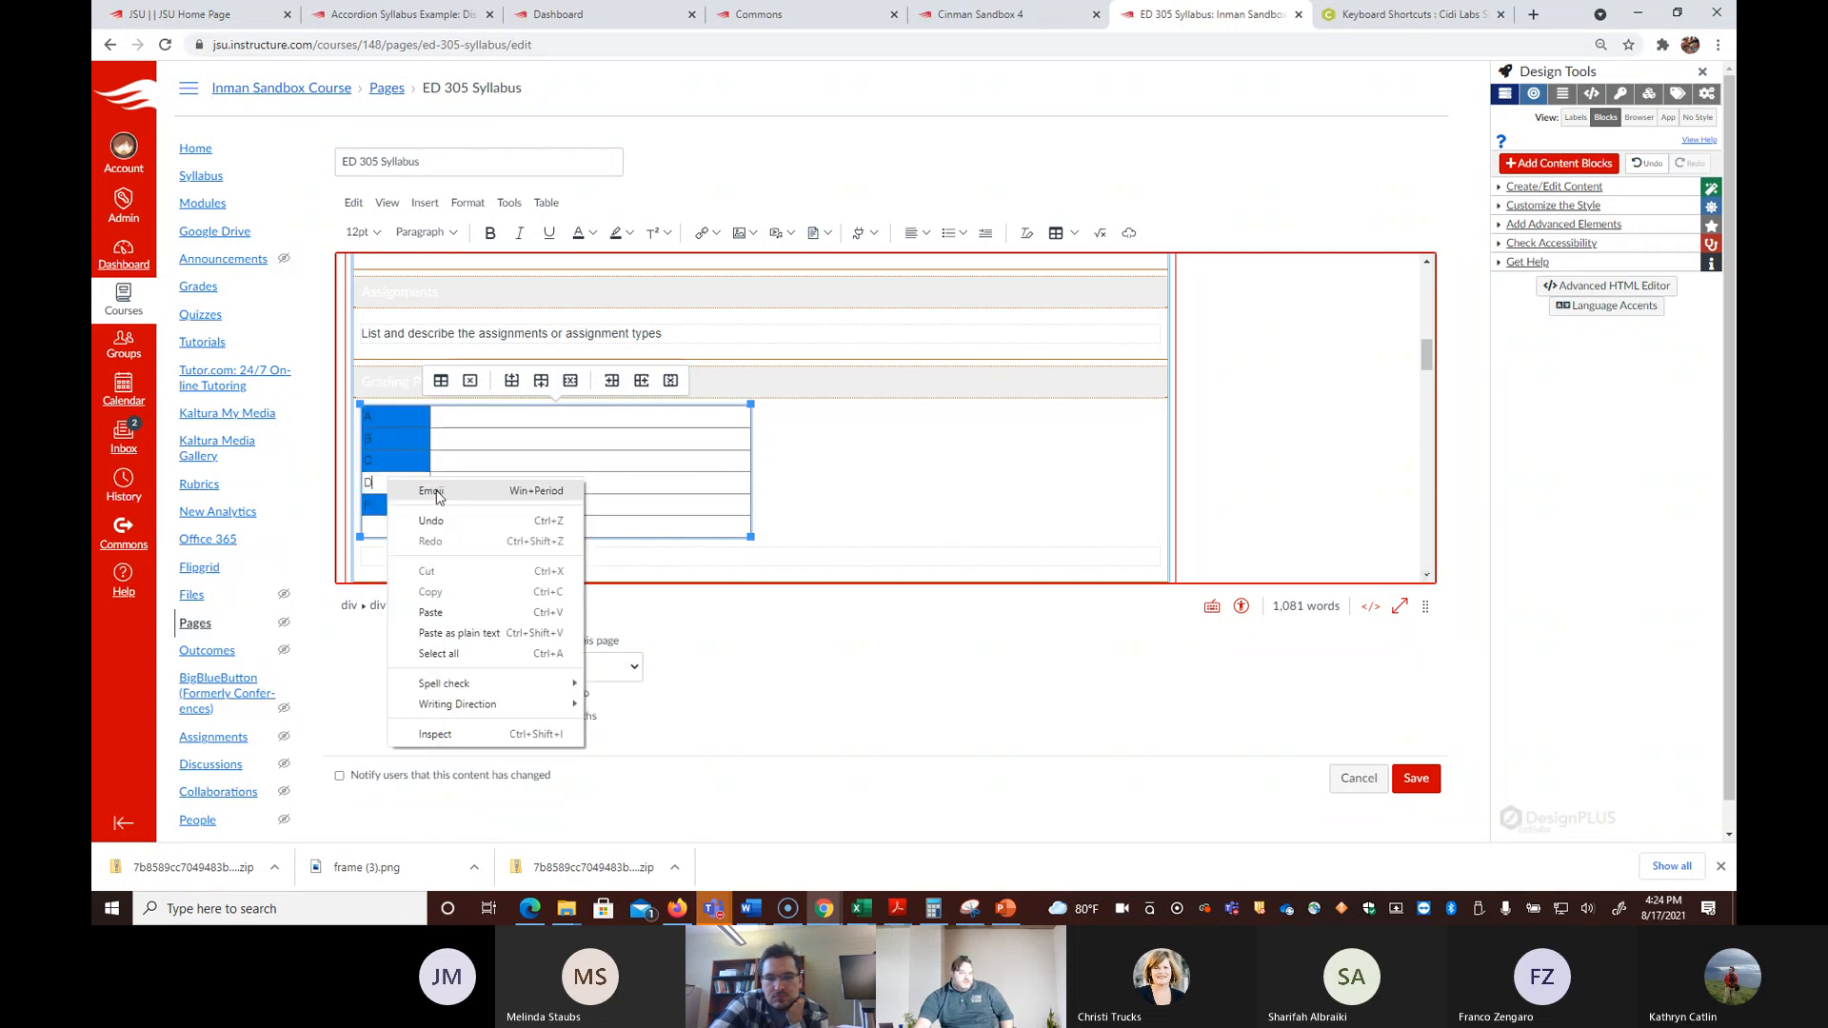
pyautogui.click(480, 454)
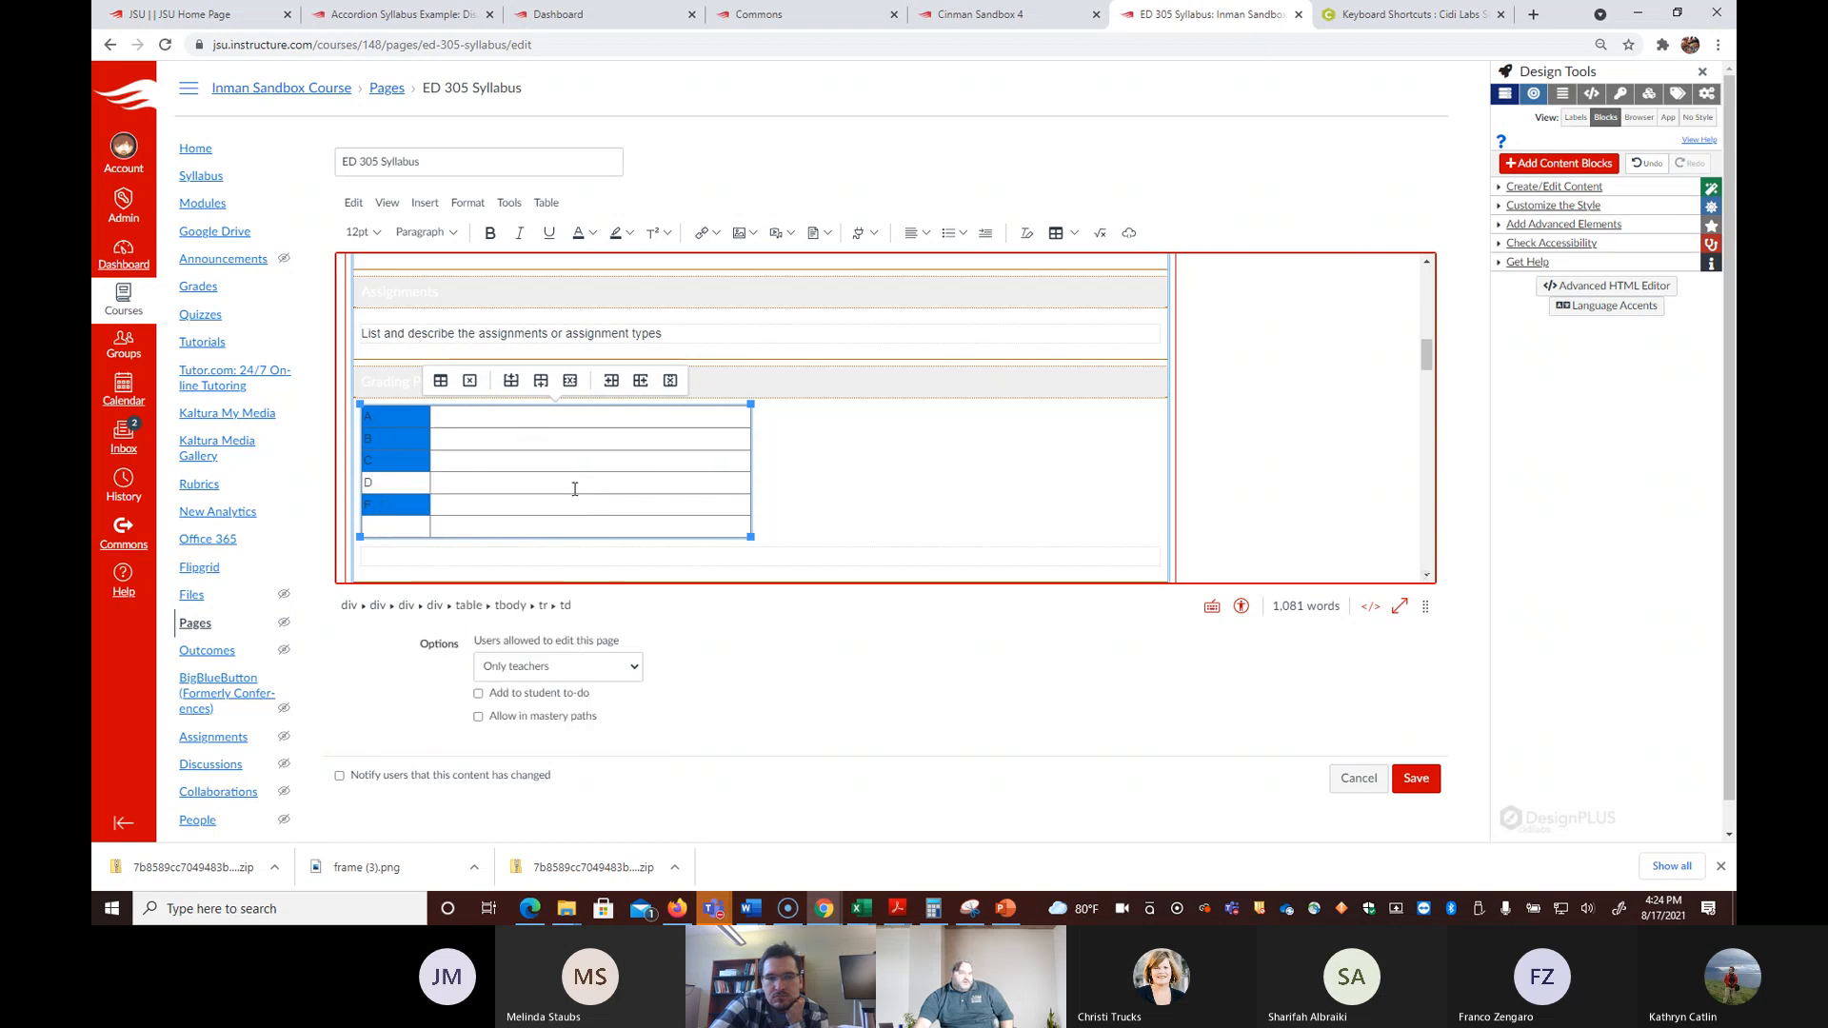
pyautogui.click(591, 435)
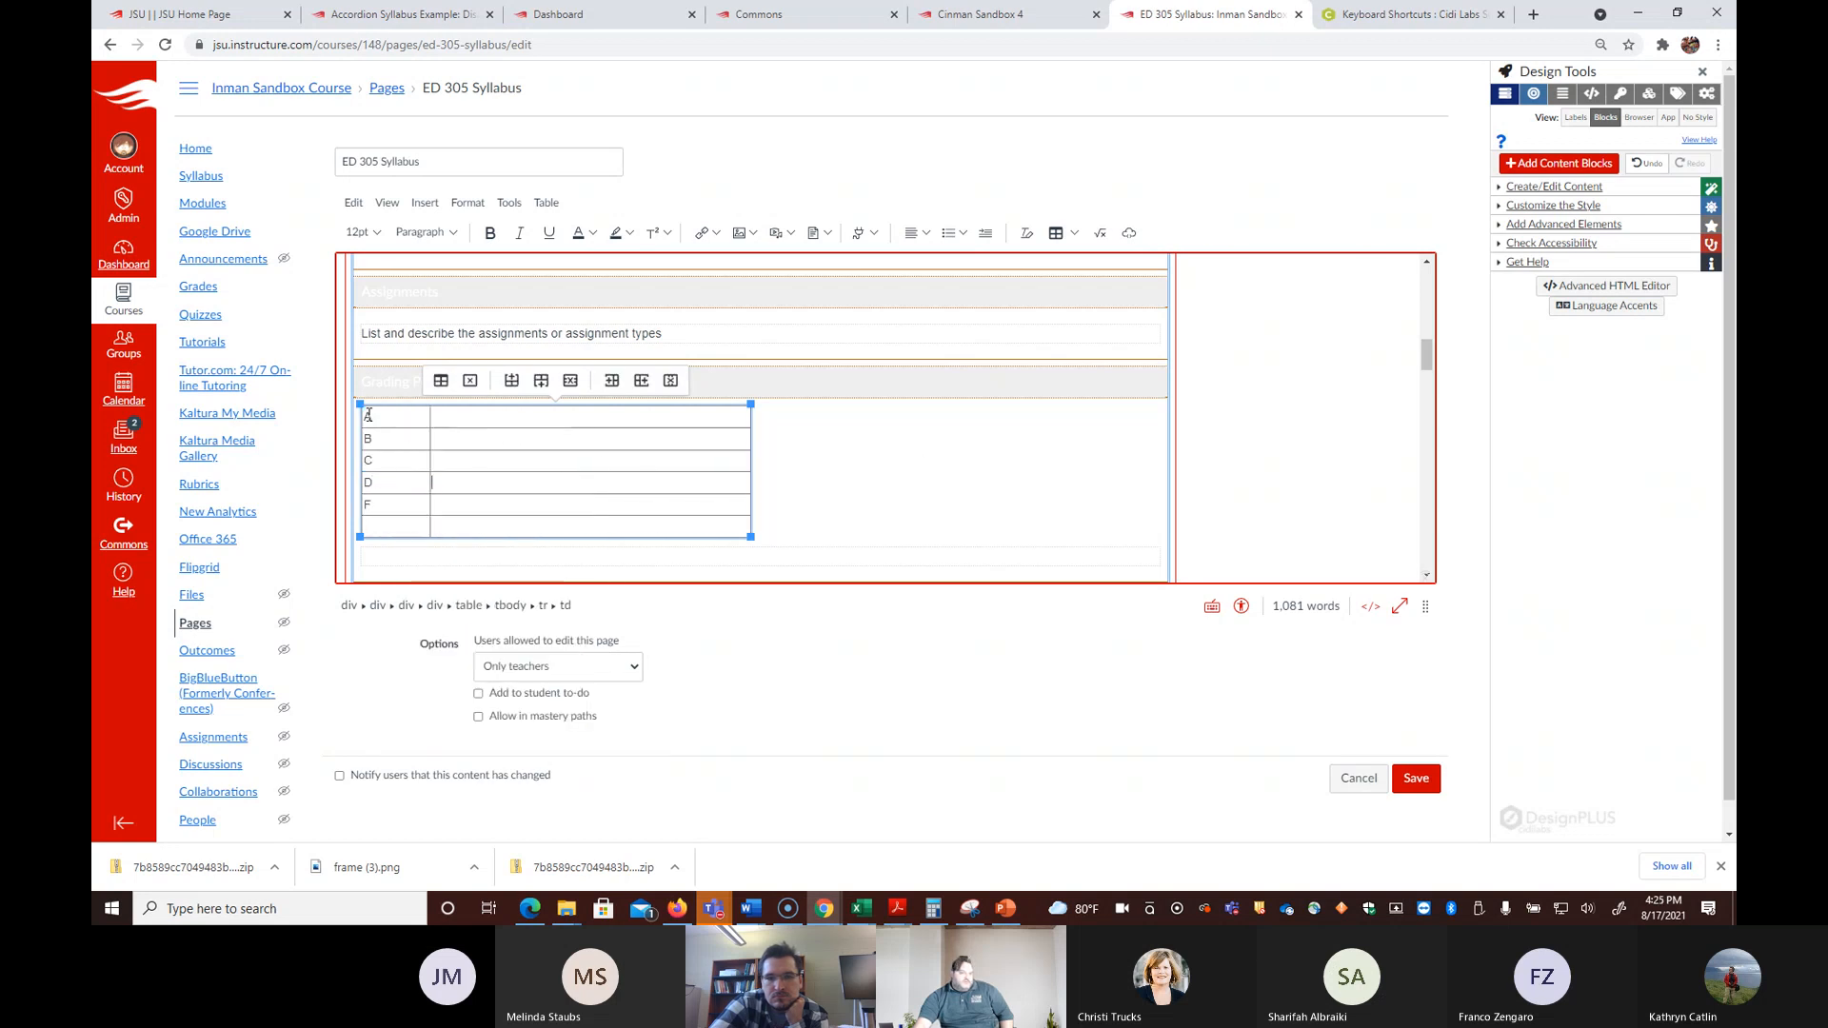
# Step: Enter the score ranges "90 to 100" for A and "80 to 89" for B in the grading table's second column
pyautogui.keyDown('shift'); pyautogui.click(386, 512); pyautogui.keyUp('shift')
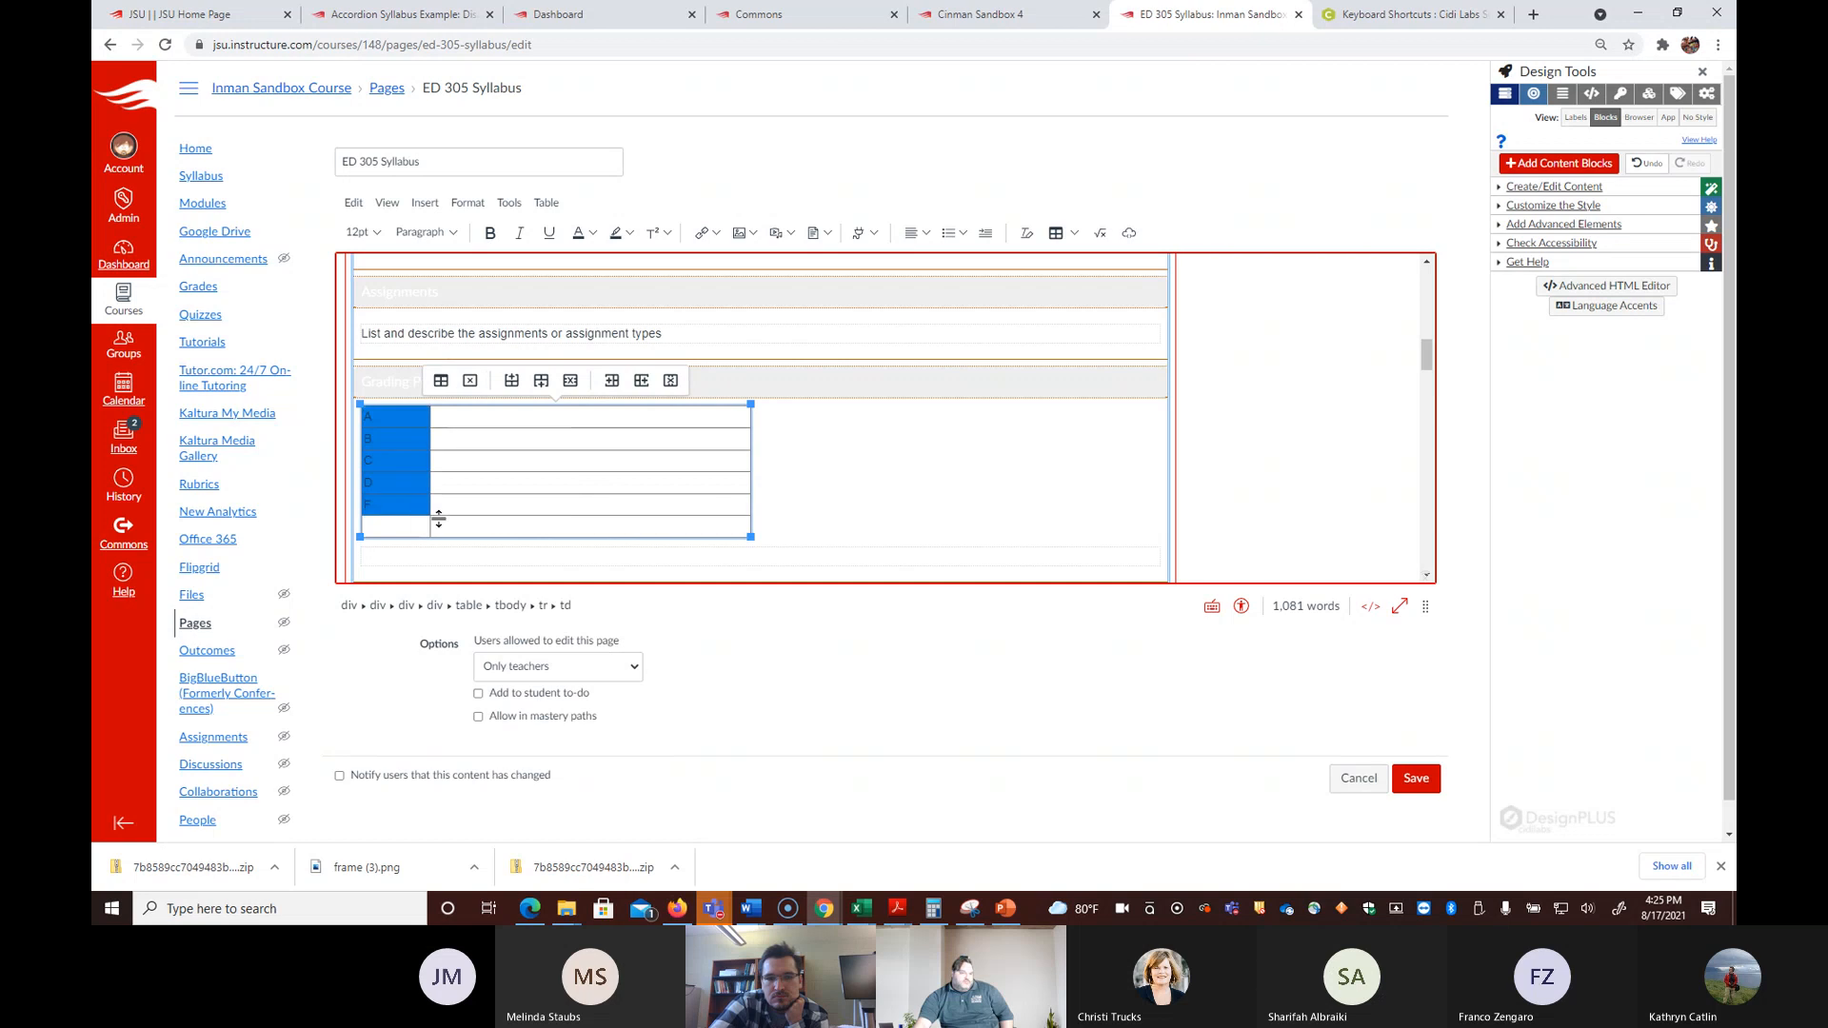
pyautogui.click(499, 414)
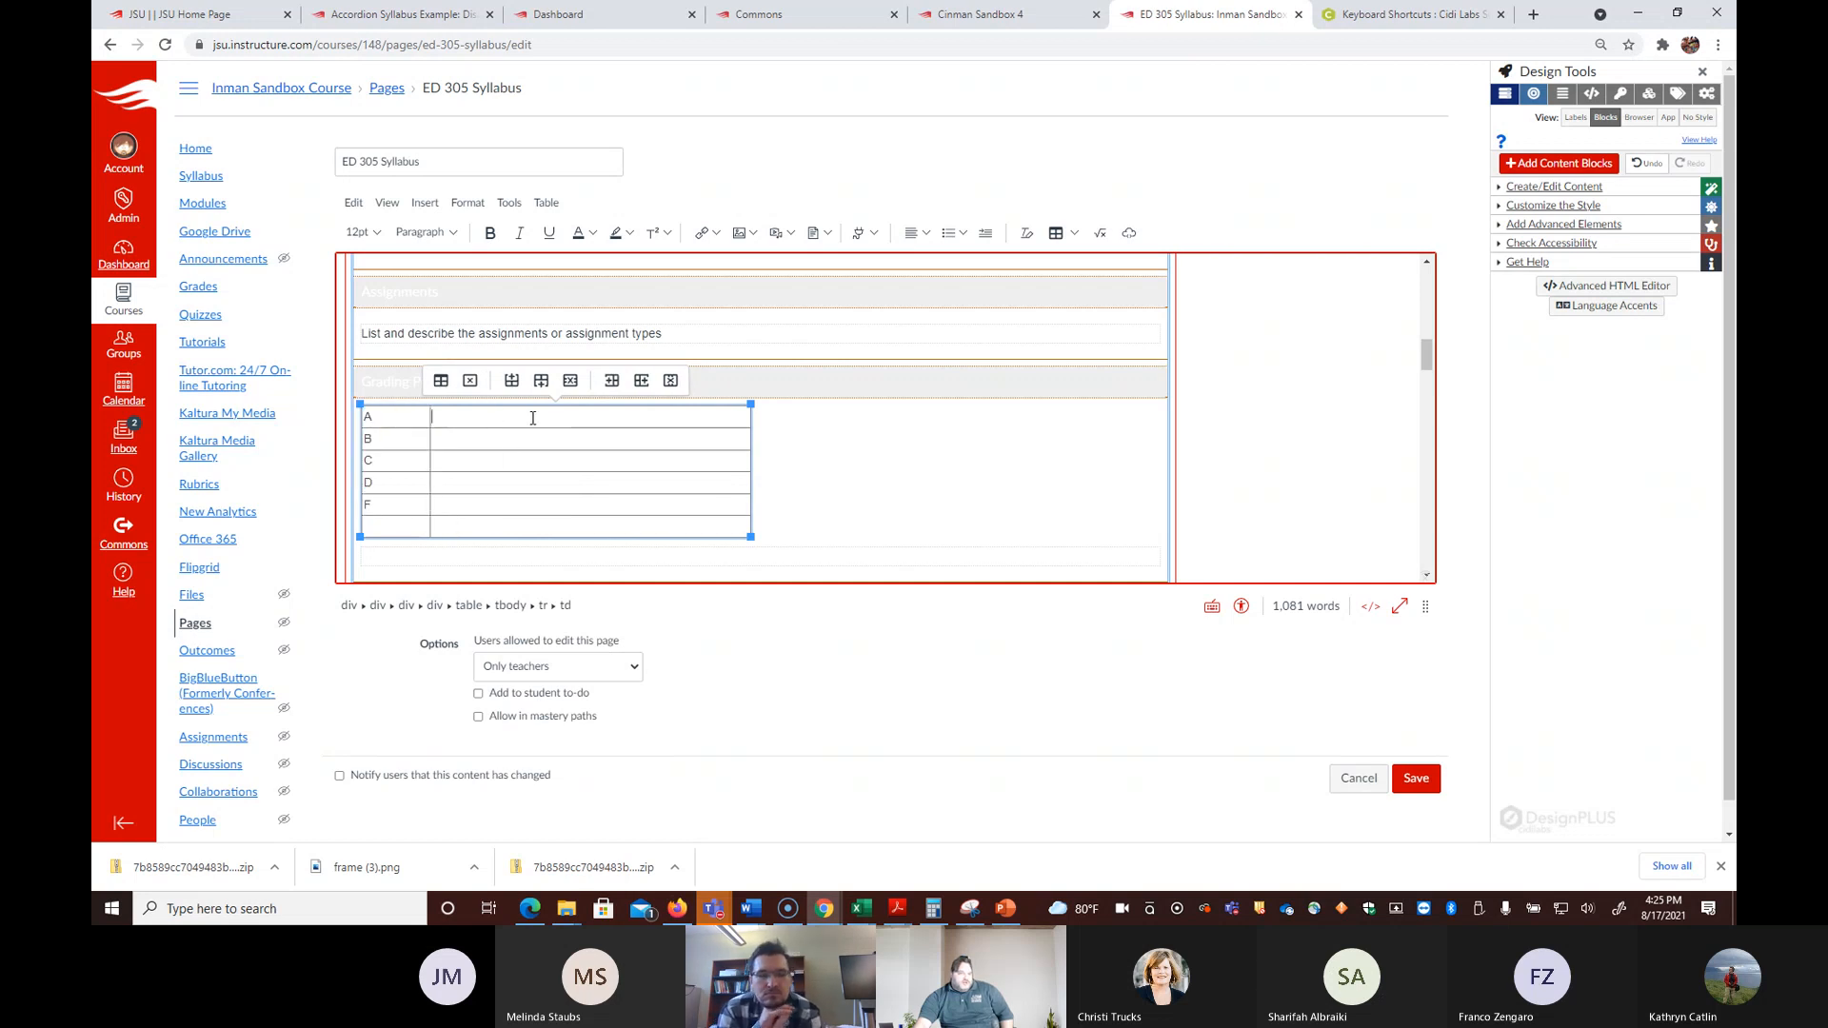
pyautogui.write('90 to 100')
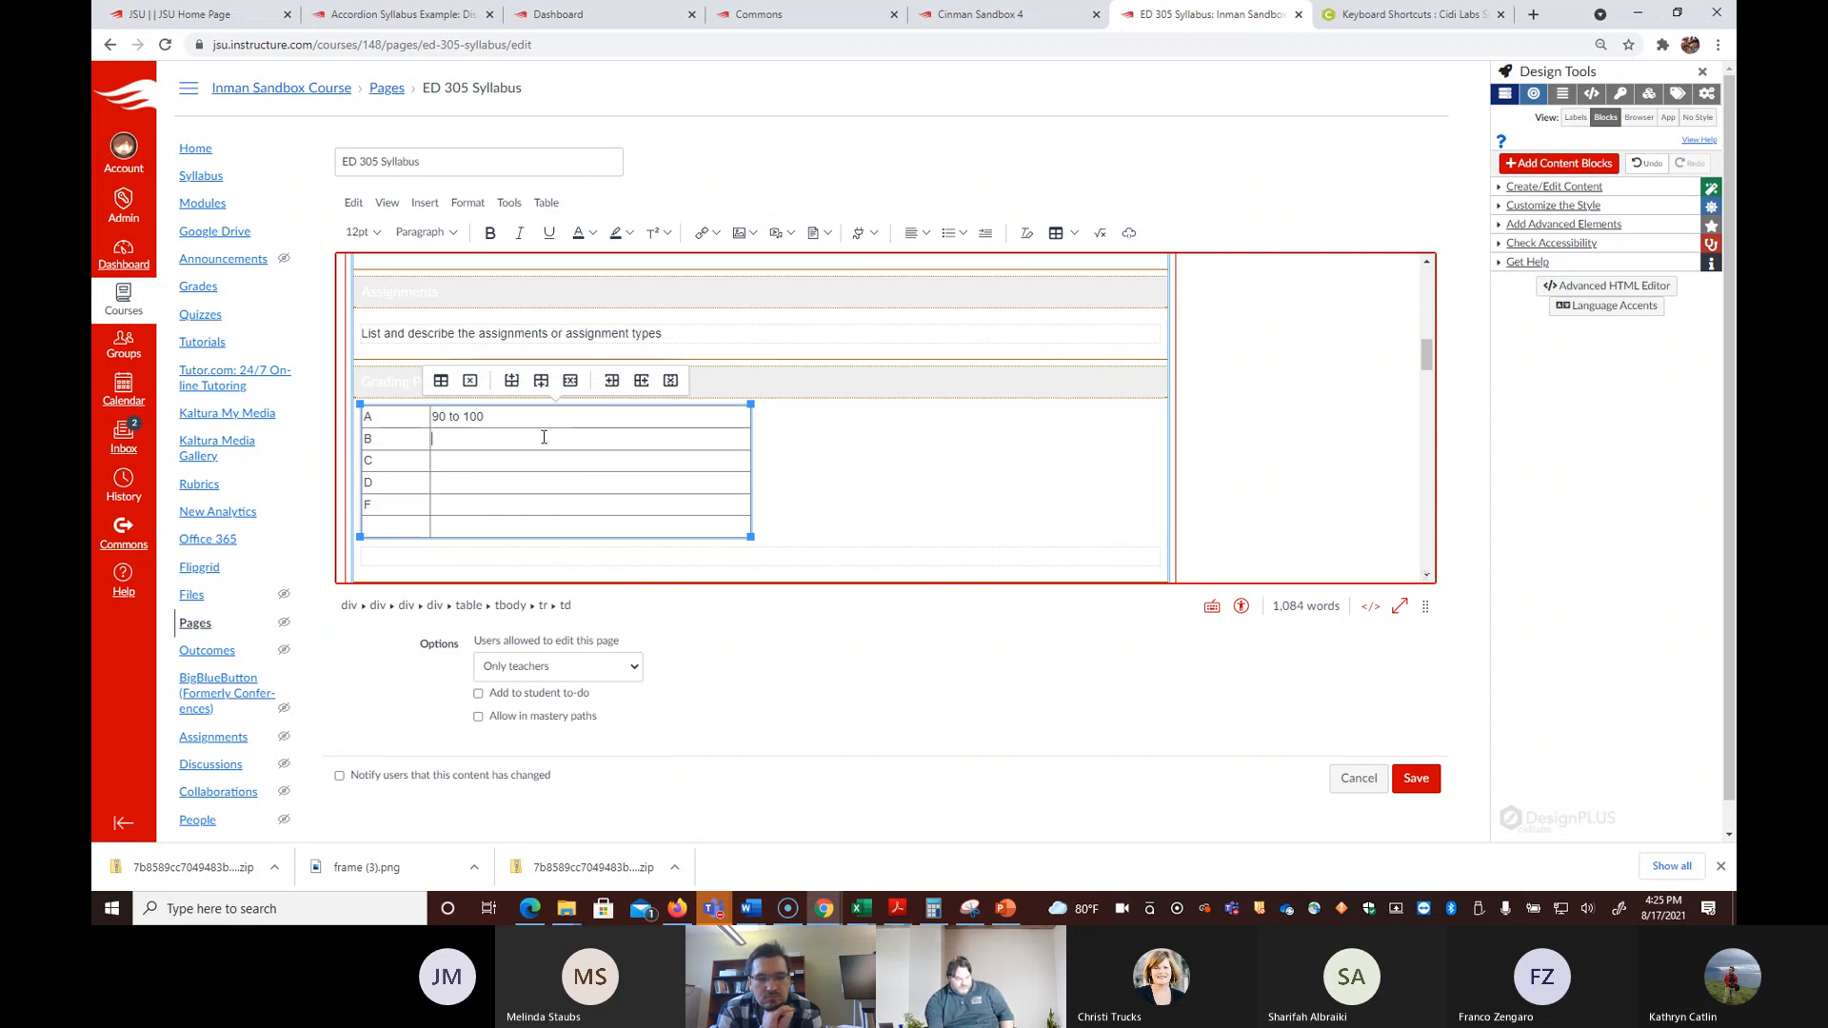
pyautogui.write('7')
pyautogui.press('BackSpace')
pyautogui.write('80 ')
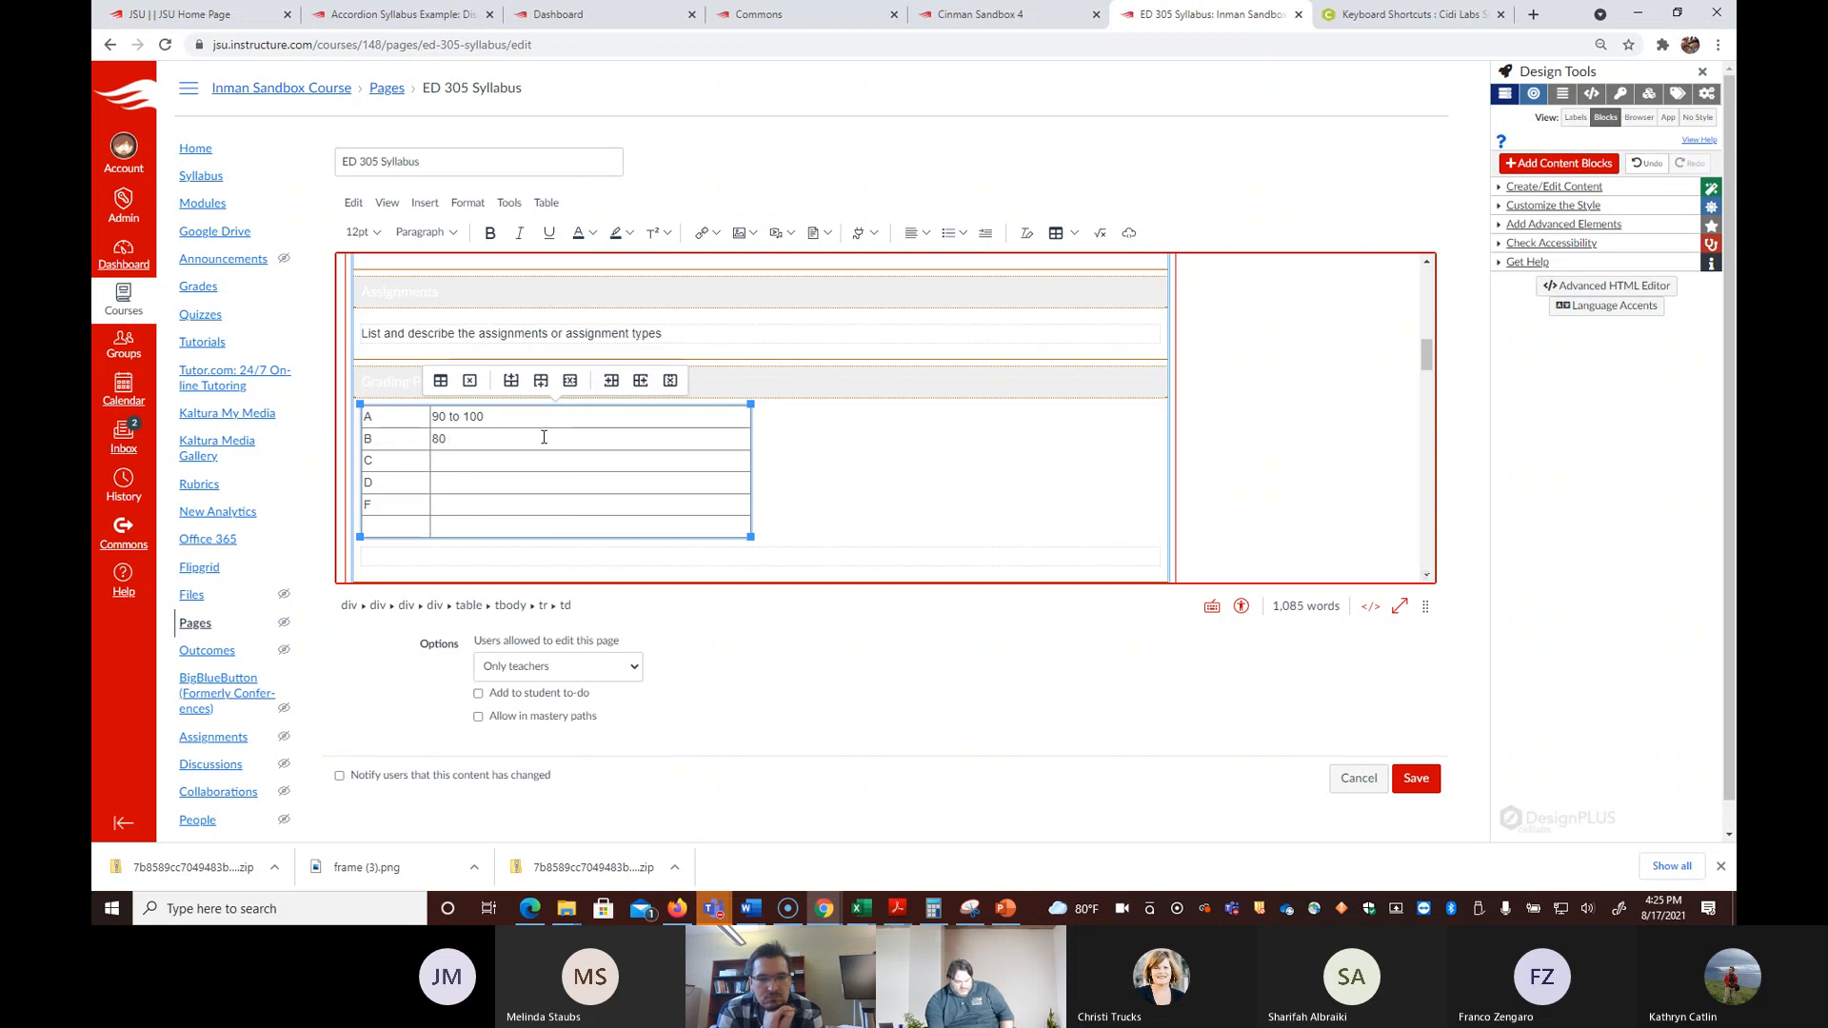
pyautogui.write('to 89')
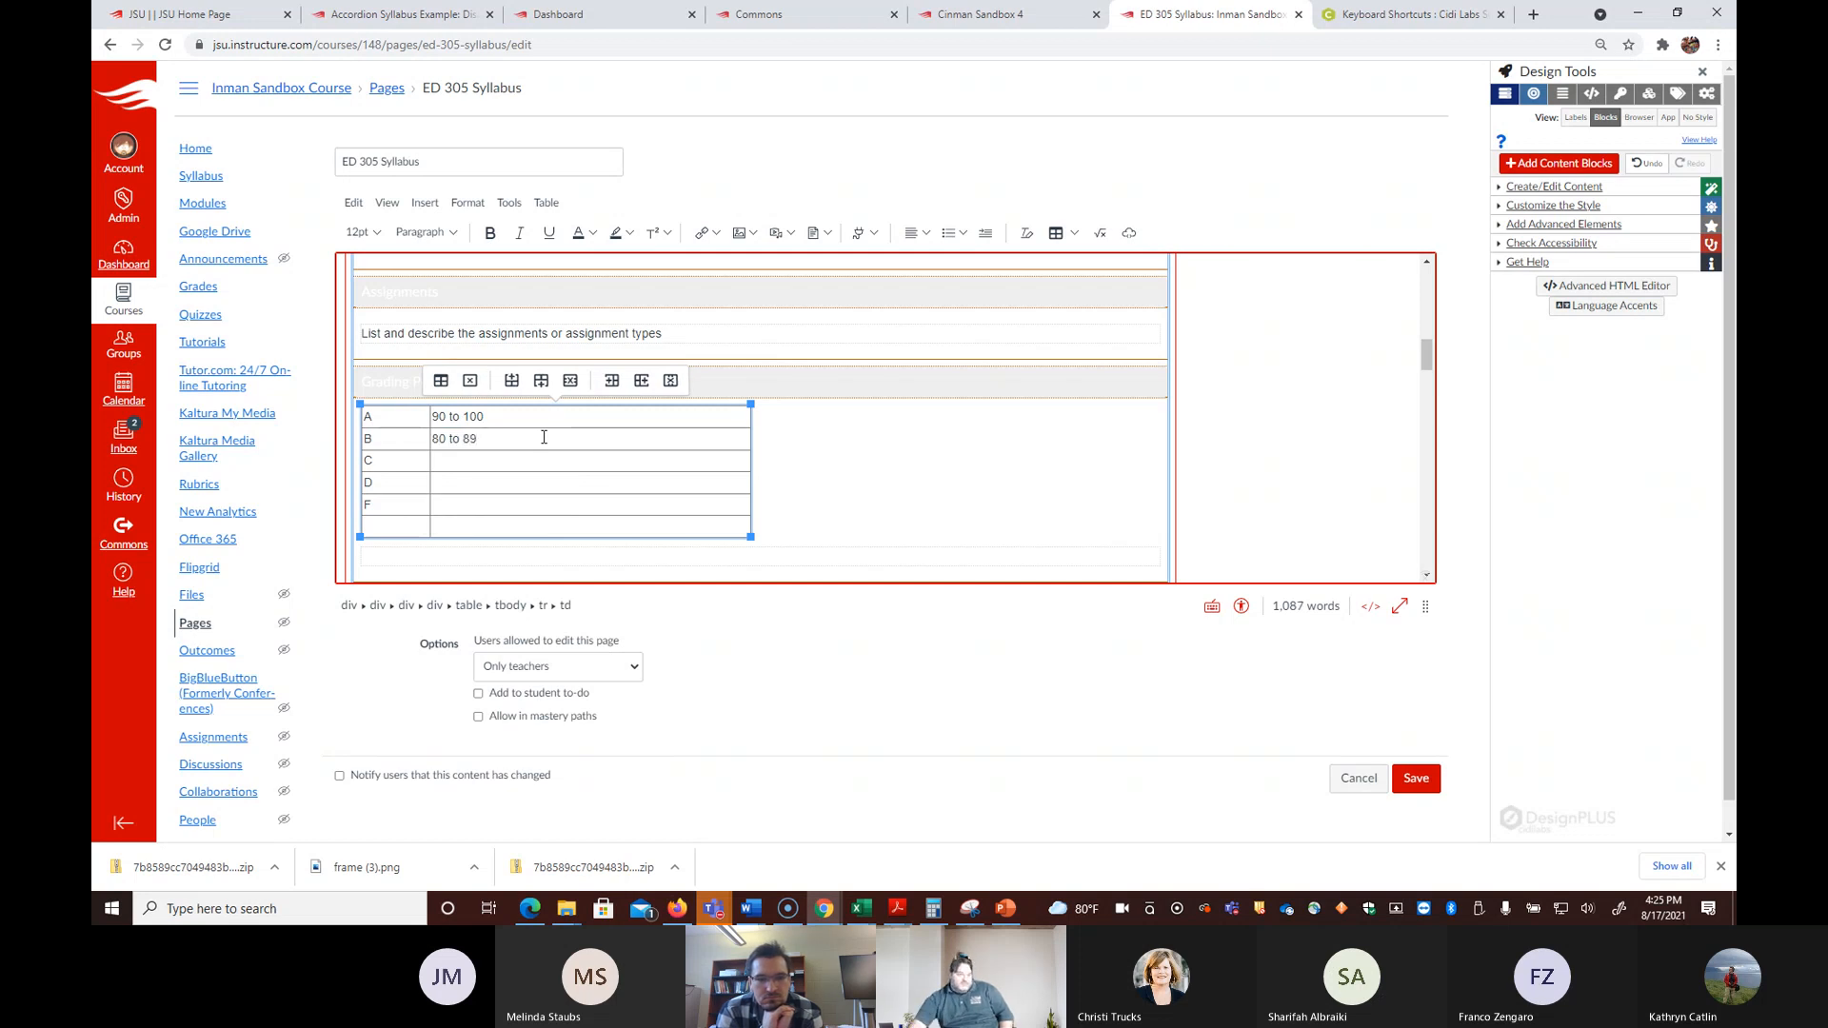
# Step: Narrow the grading table to about 38% width and give it a solid black (#000000) border
pyautogui.moveTo(751, 537); pyautogui.dragTo(693, 600)
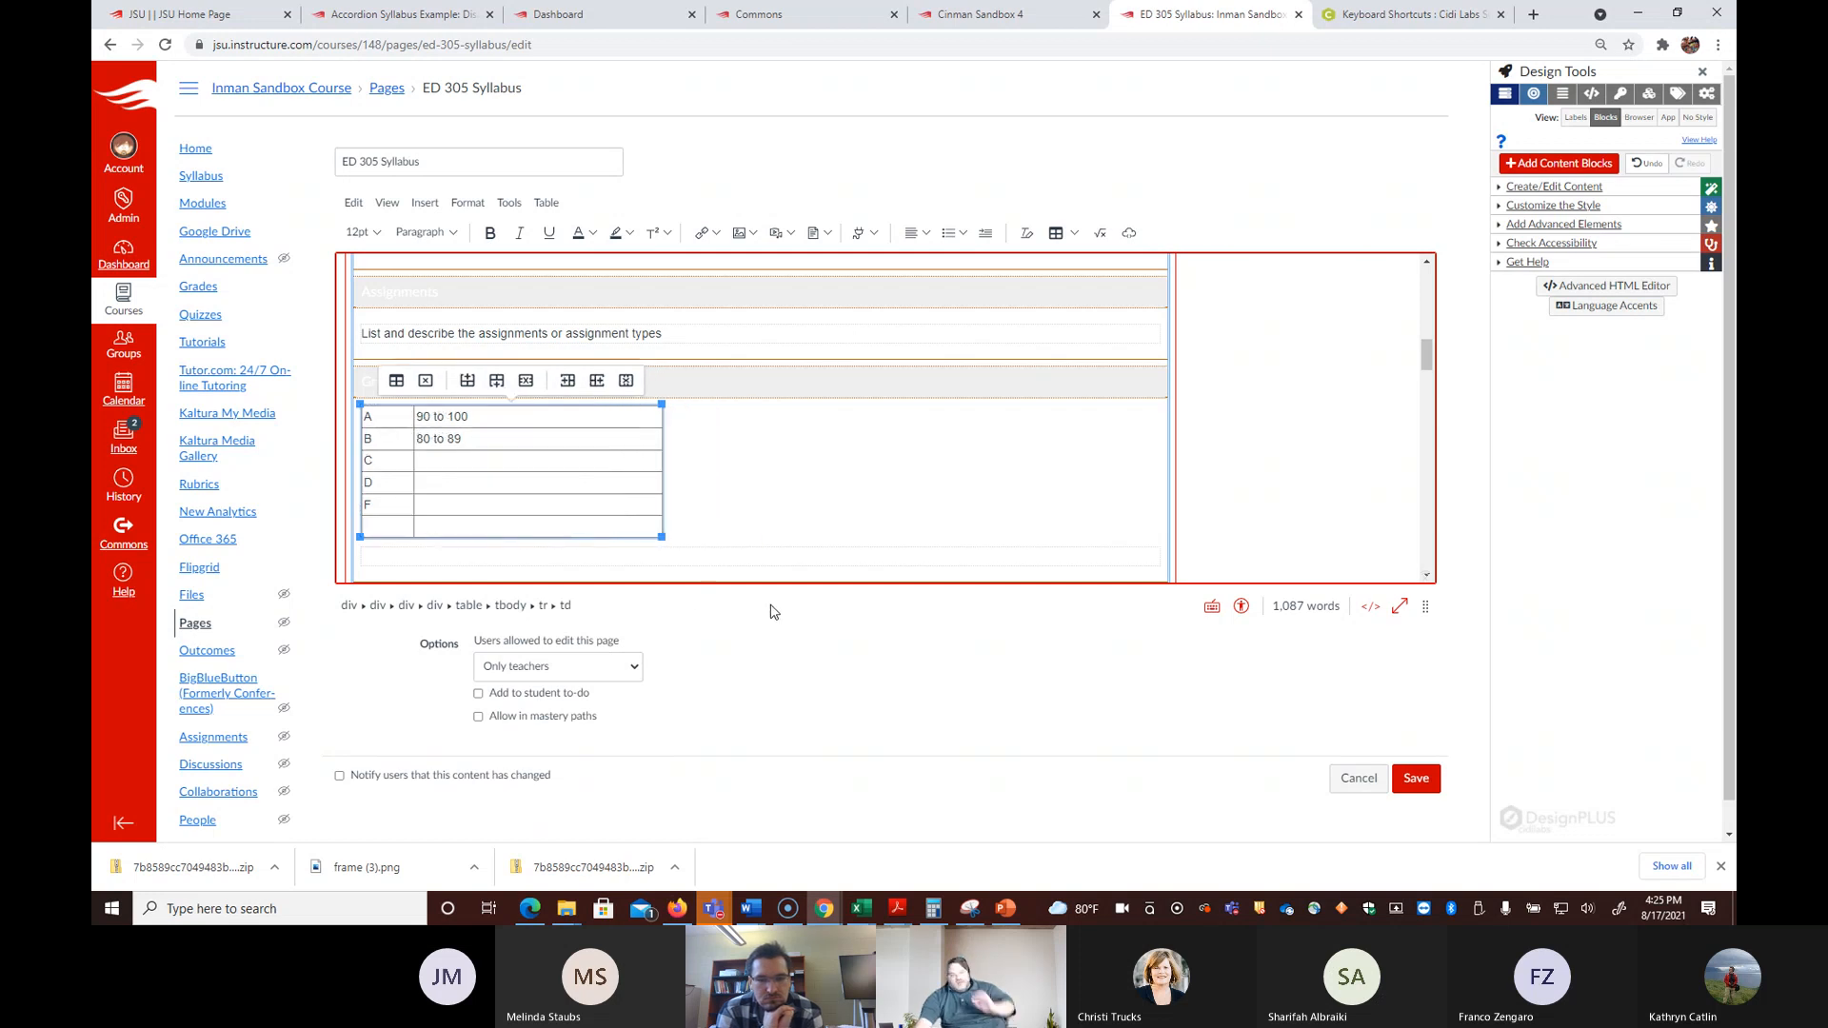
pyautogui.click(397, 382)
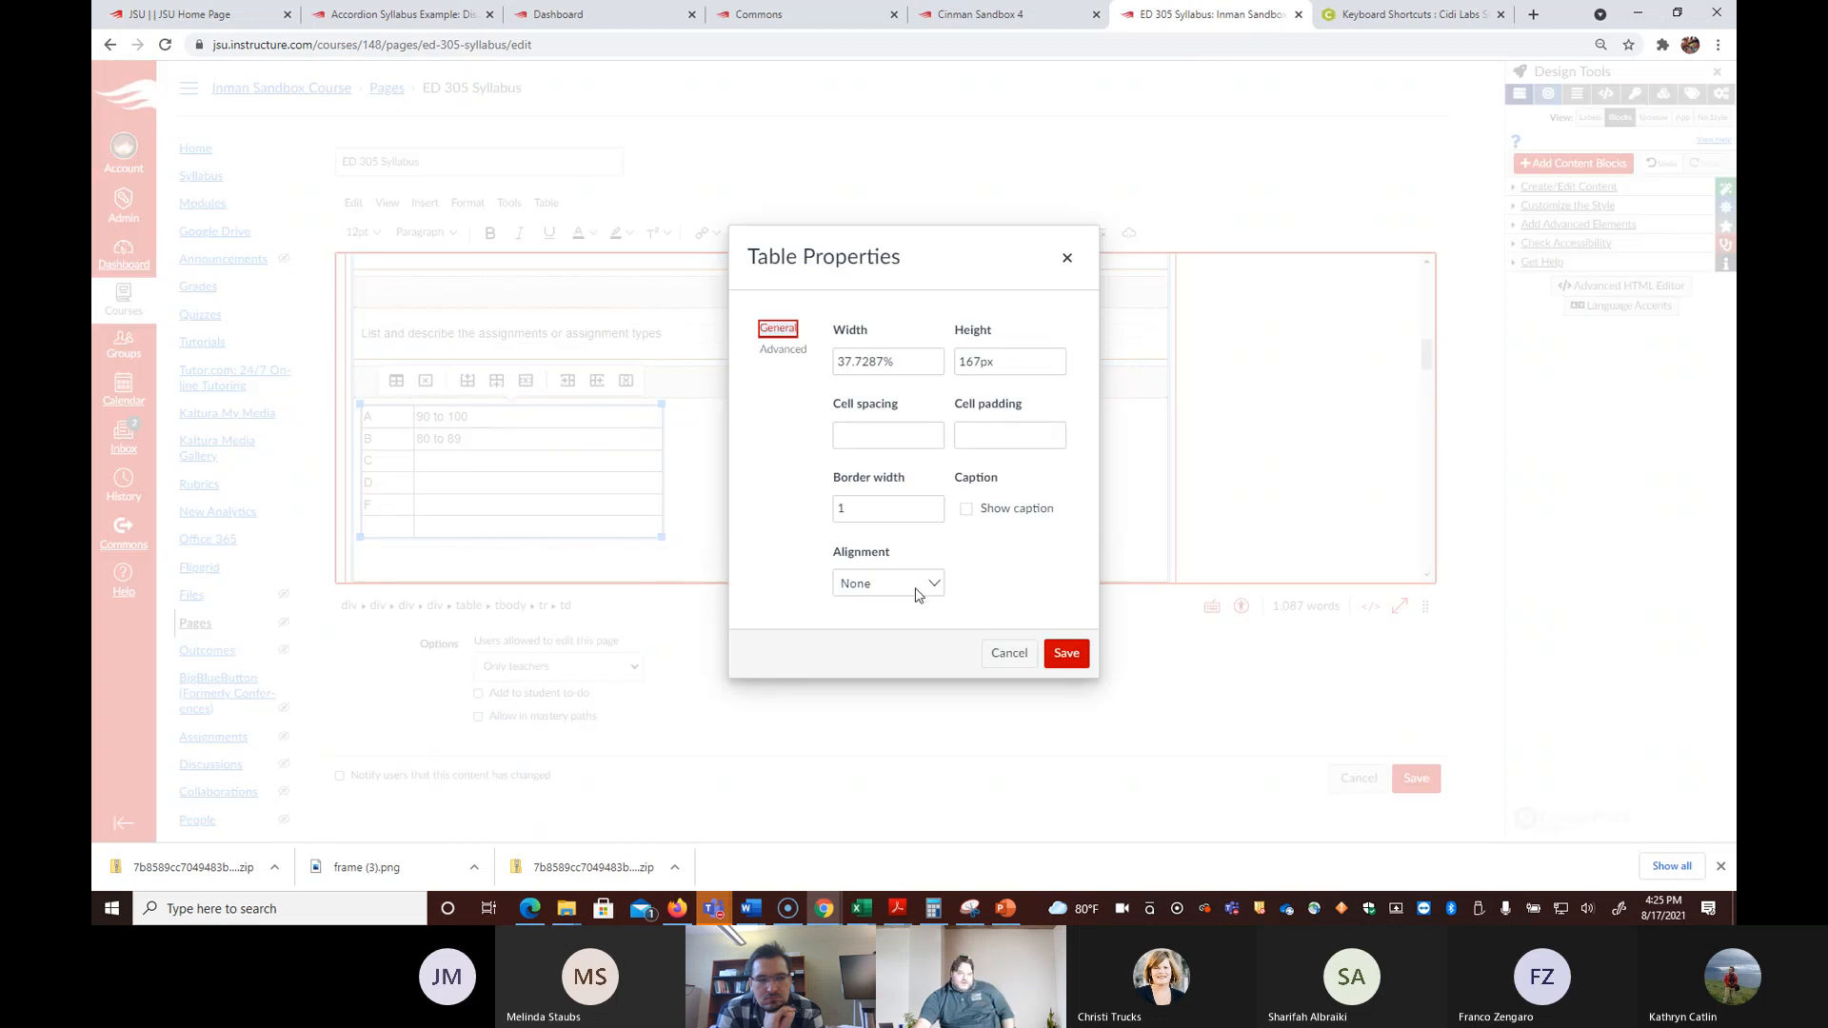
pyautogui.click(779, 351)
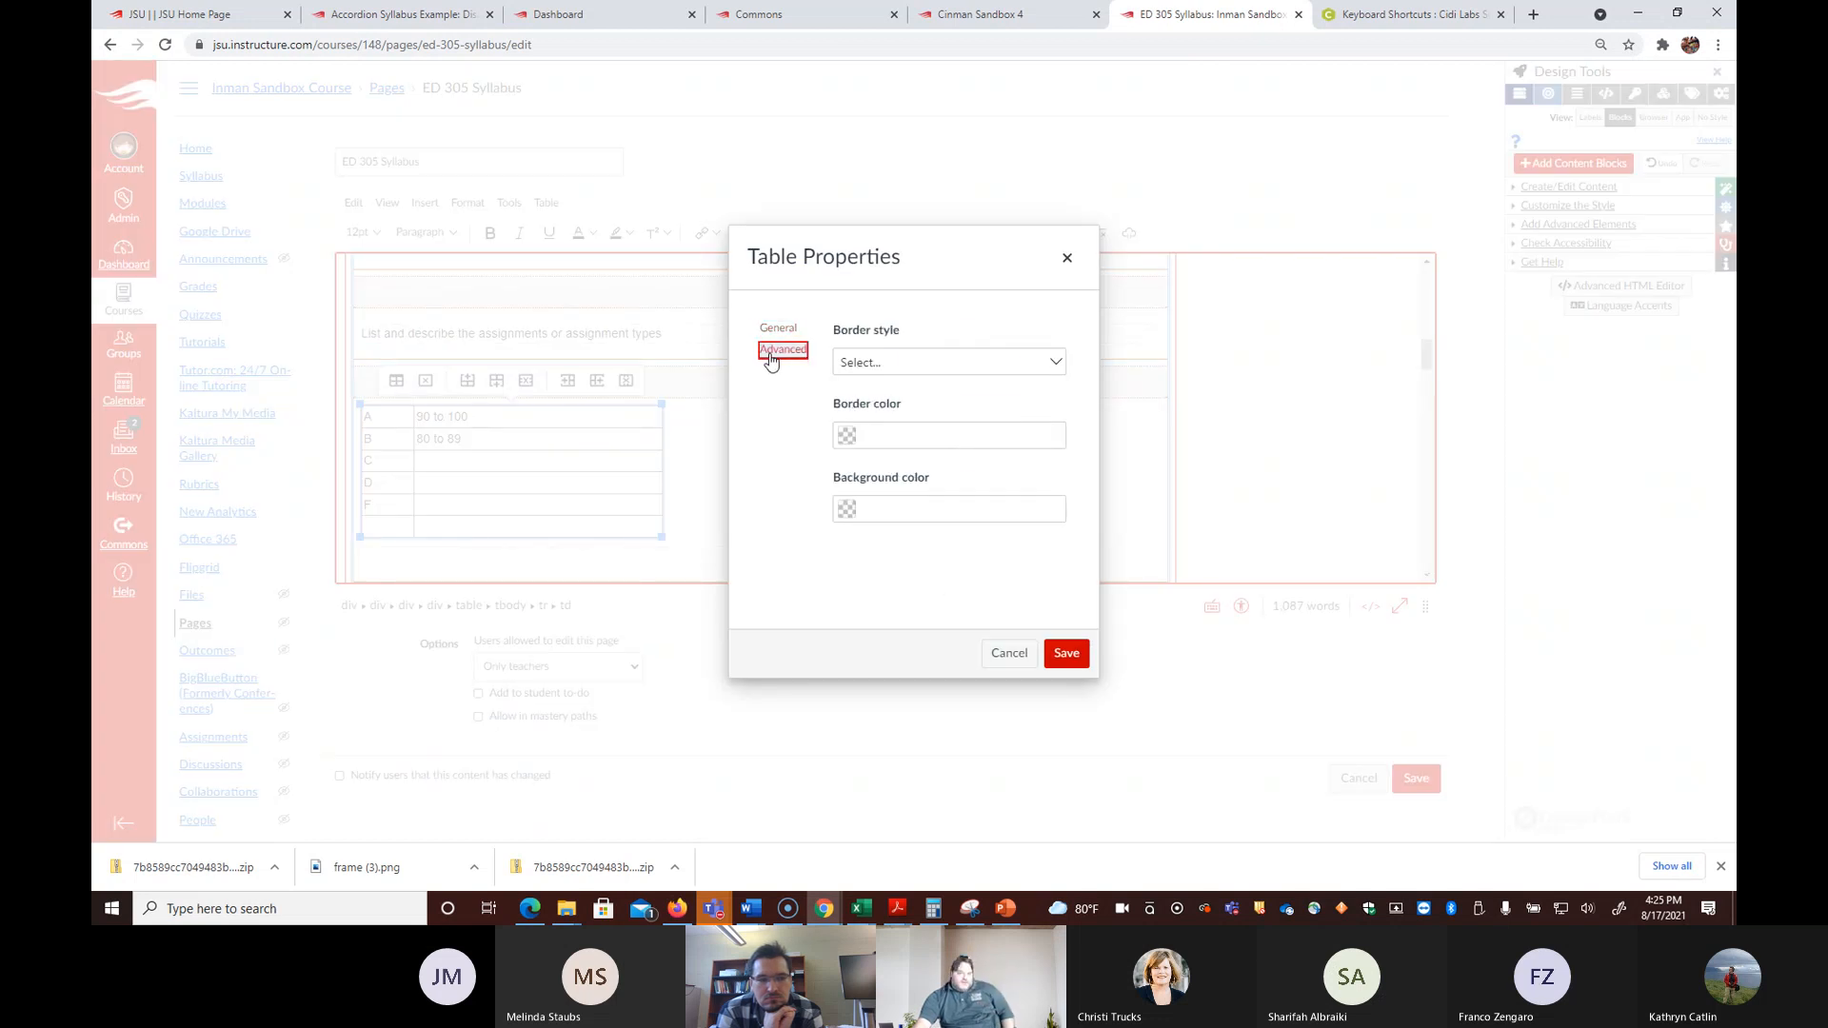
pyautogui.click(951, 363)
pyautogui.click(949, 415)
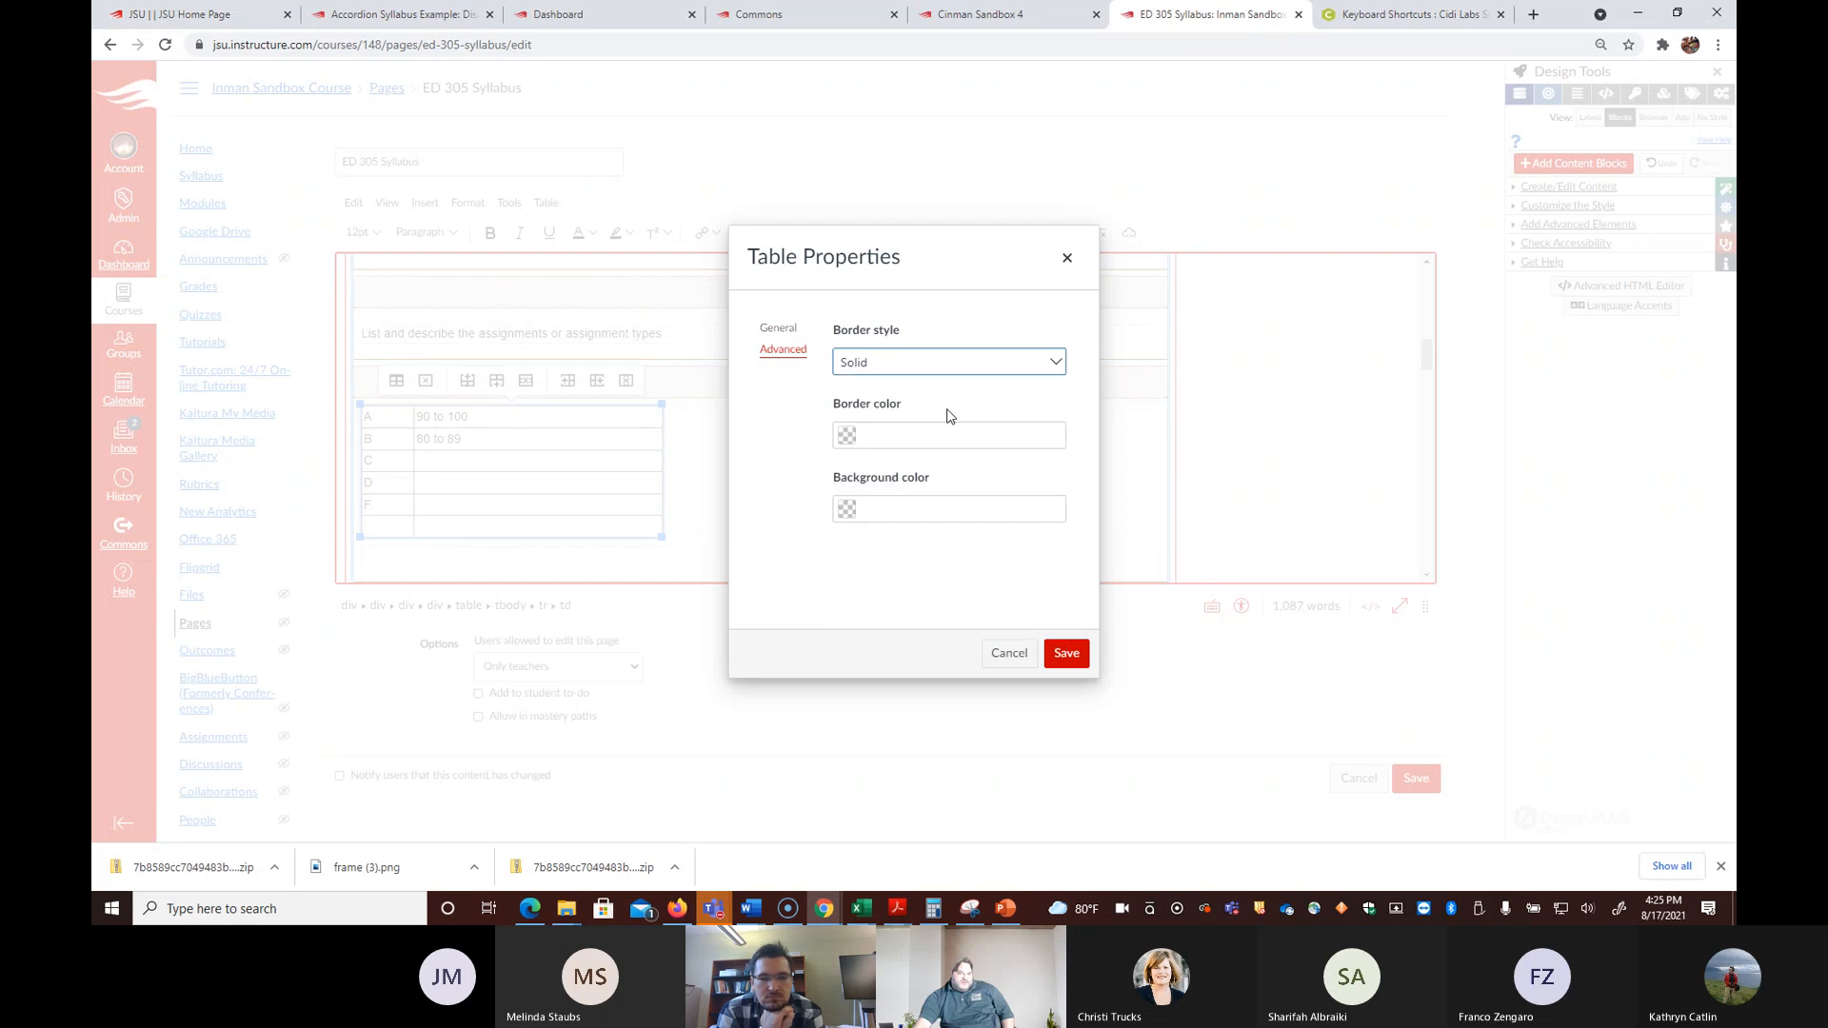
pyautogui.click(1025, 436)
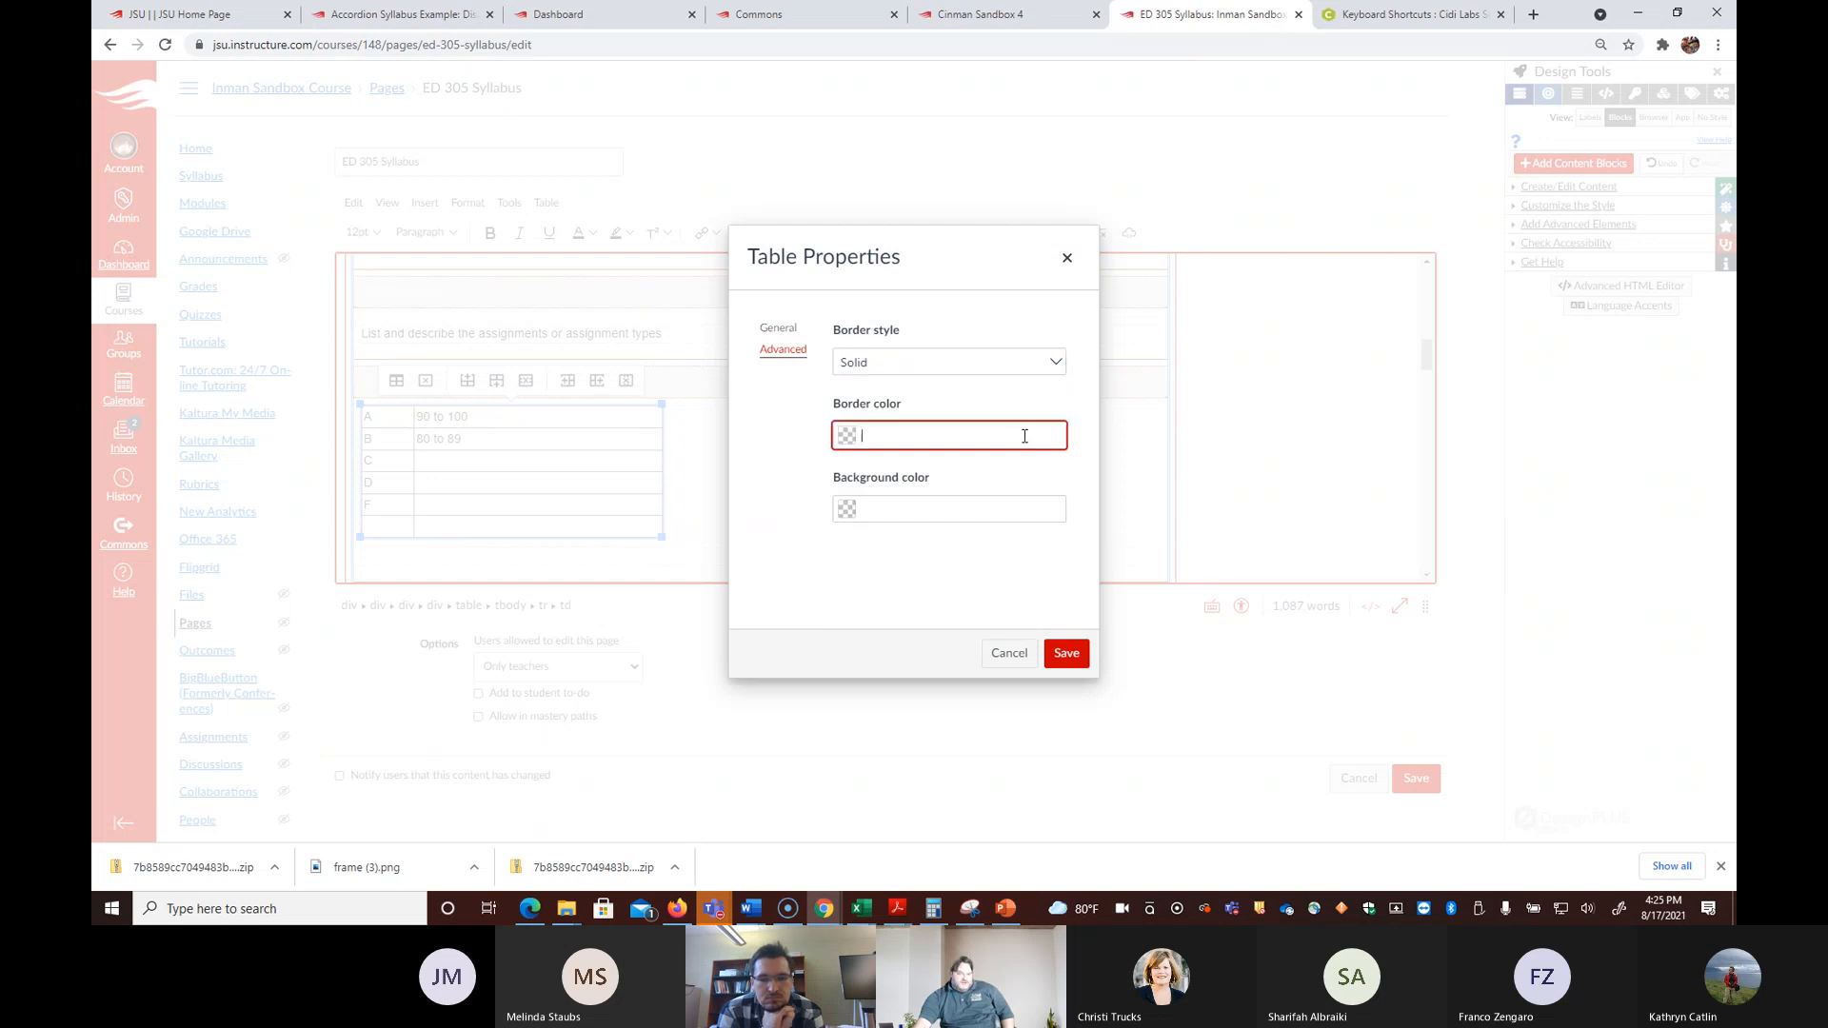
pyautogui.click(850, 438)
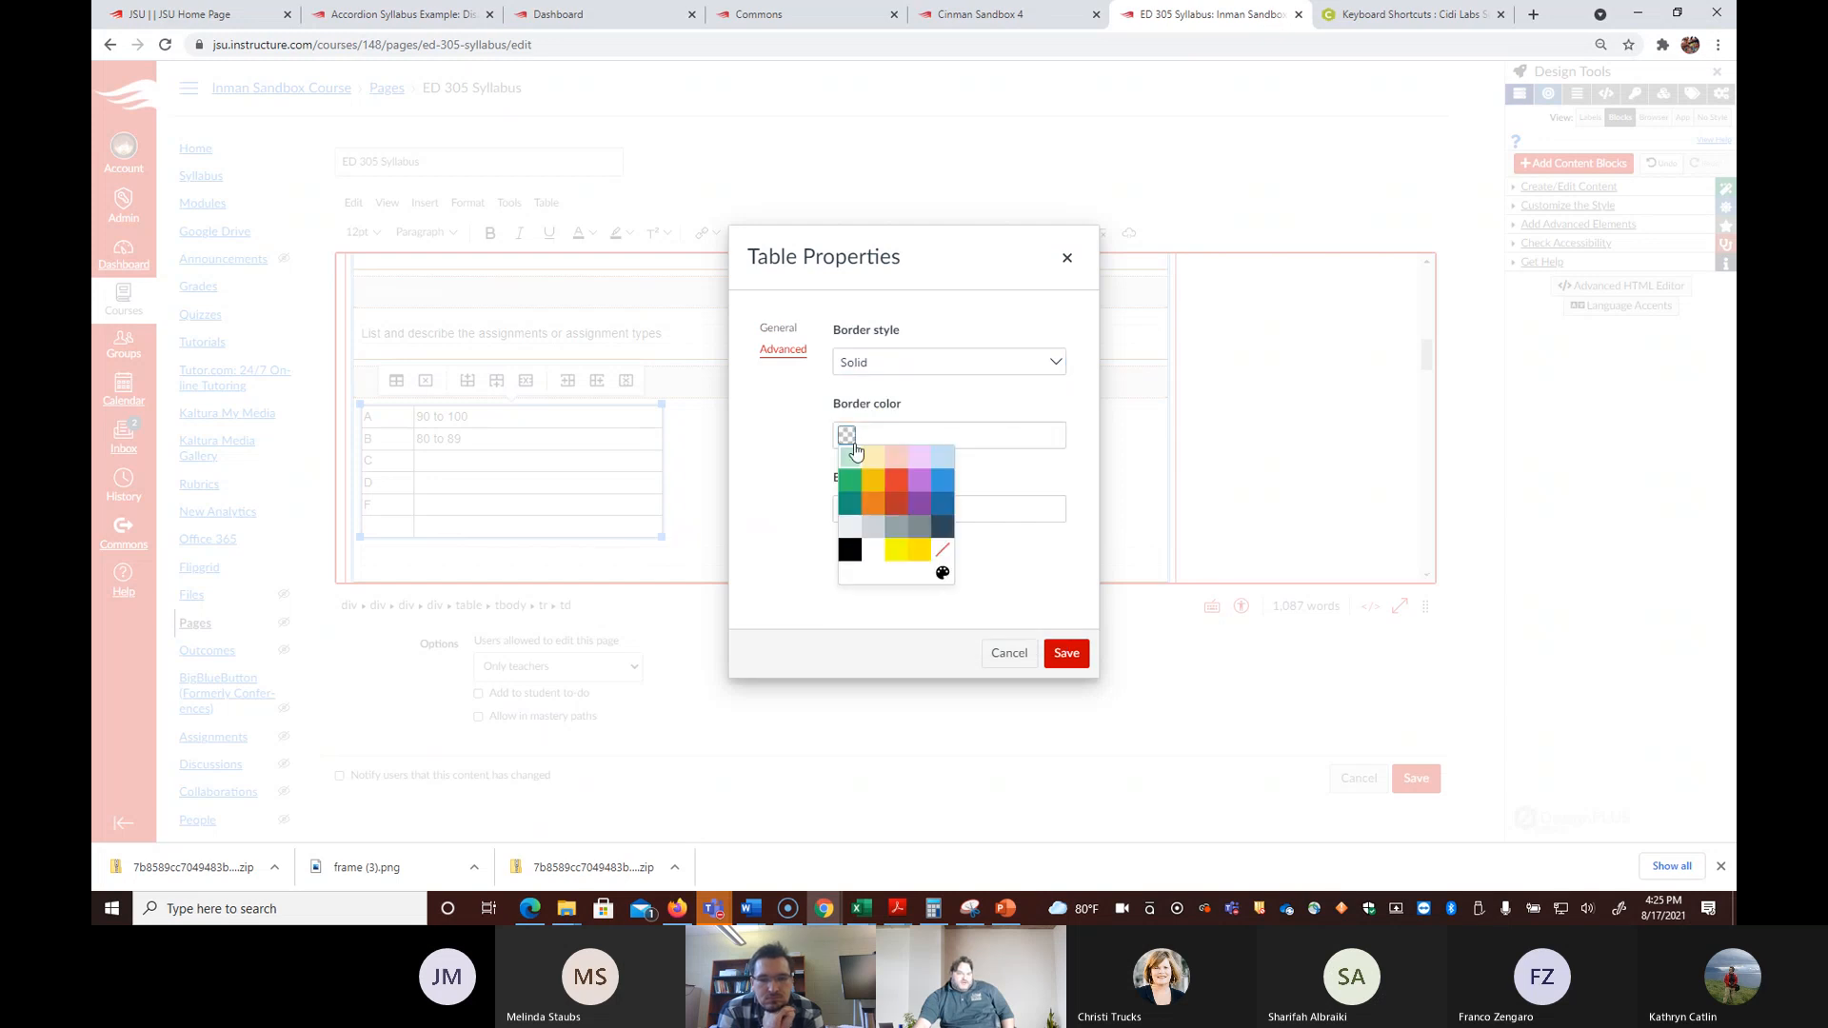
pyautogui.click(851, 552)
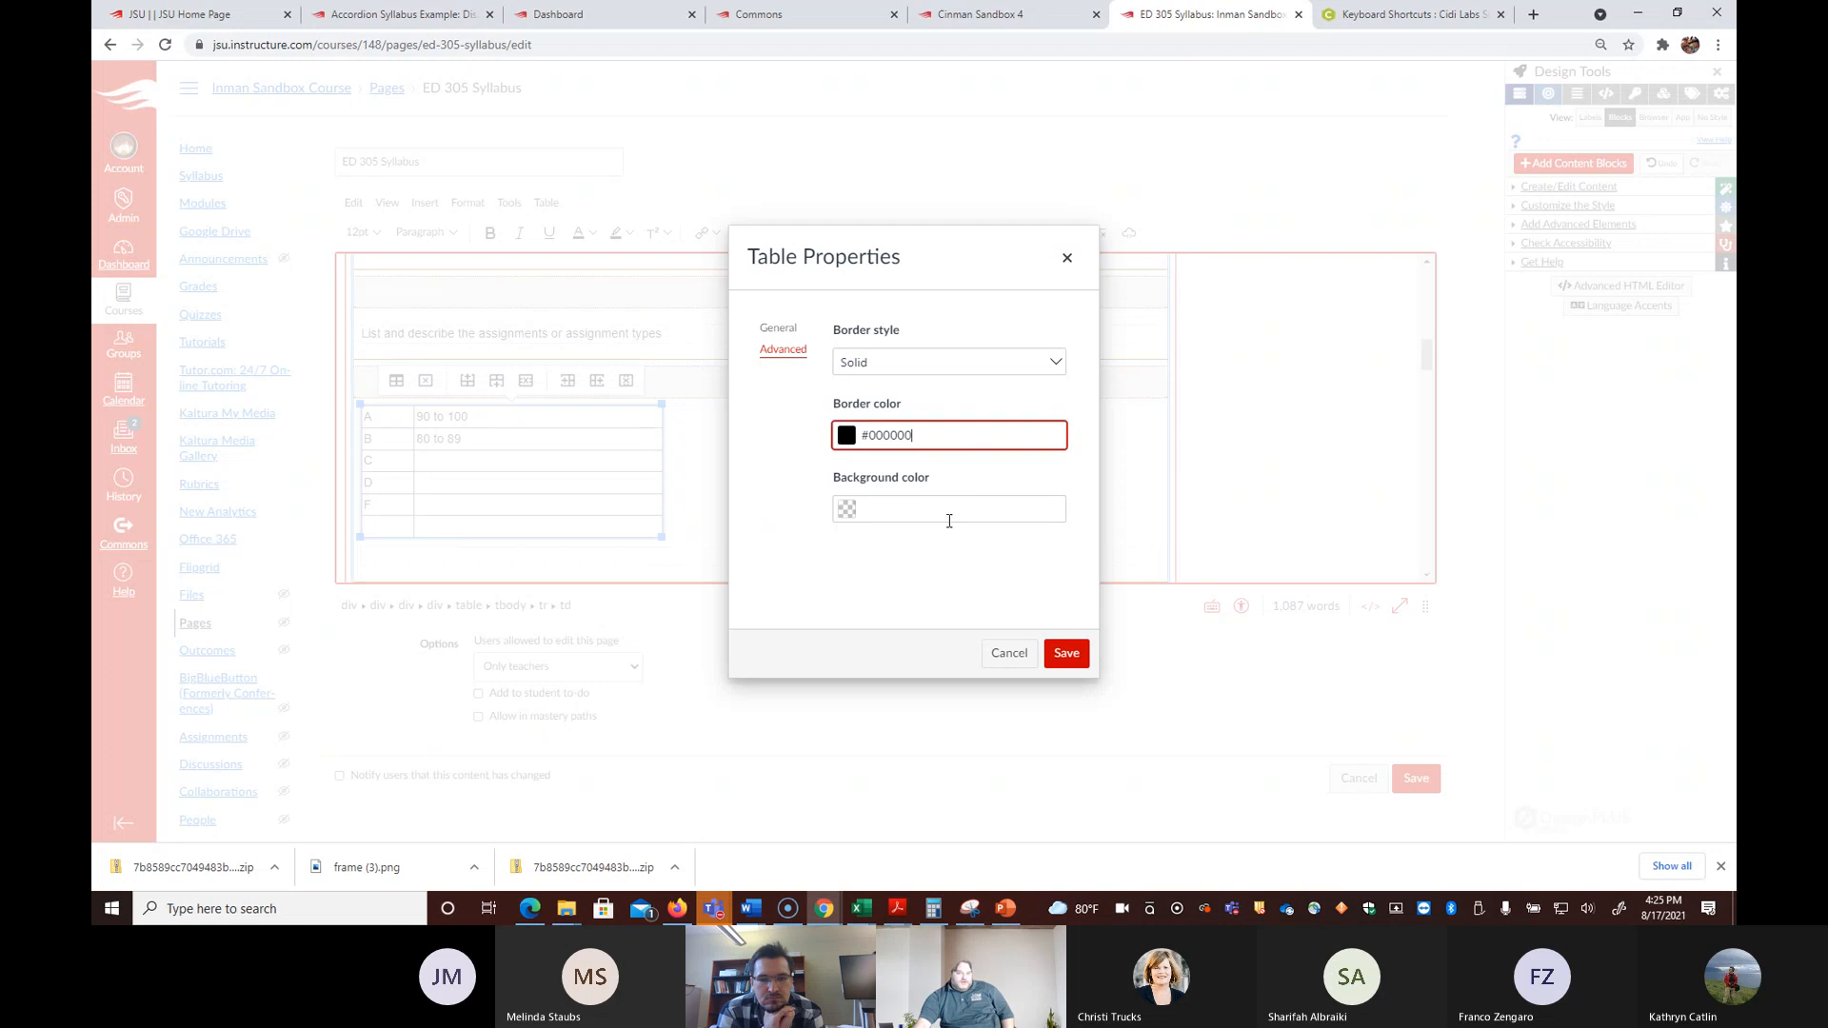
pyautogui.click(1067, 656)
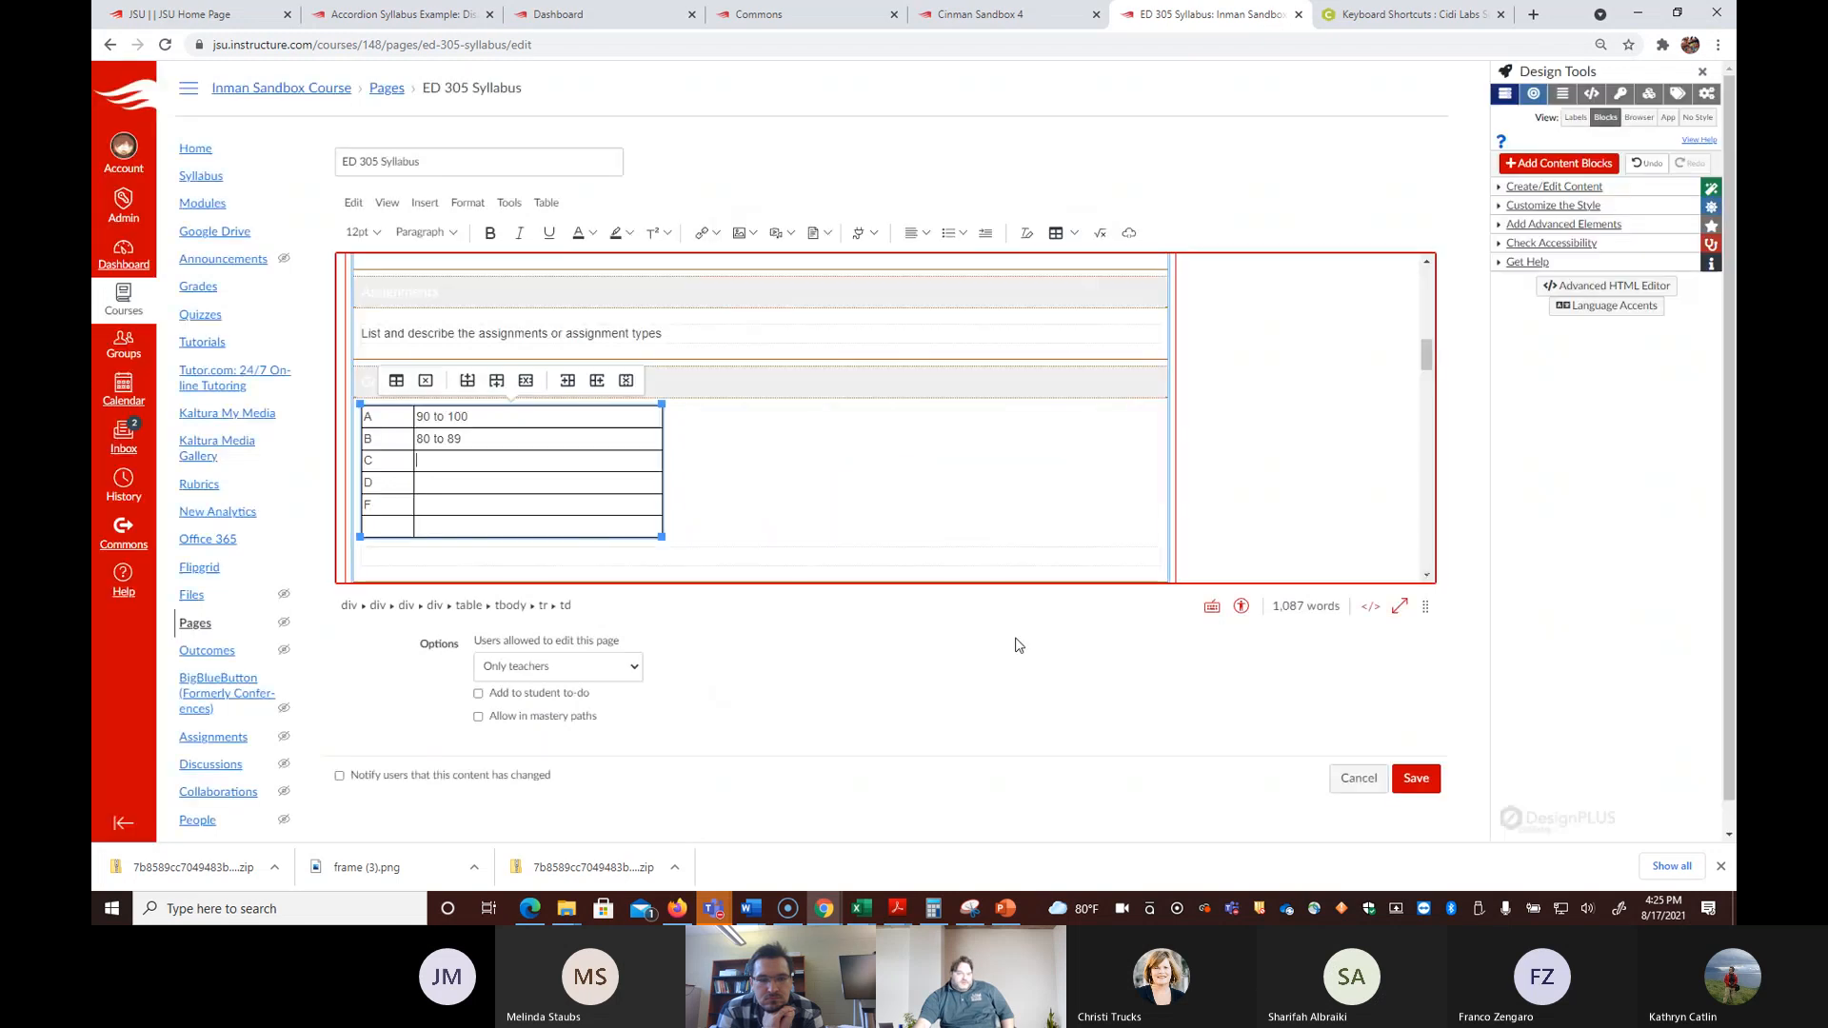
# Step: Save the syllabus page and expand the Grading Policy section to check the table
pyautogui.click(1419, 780)
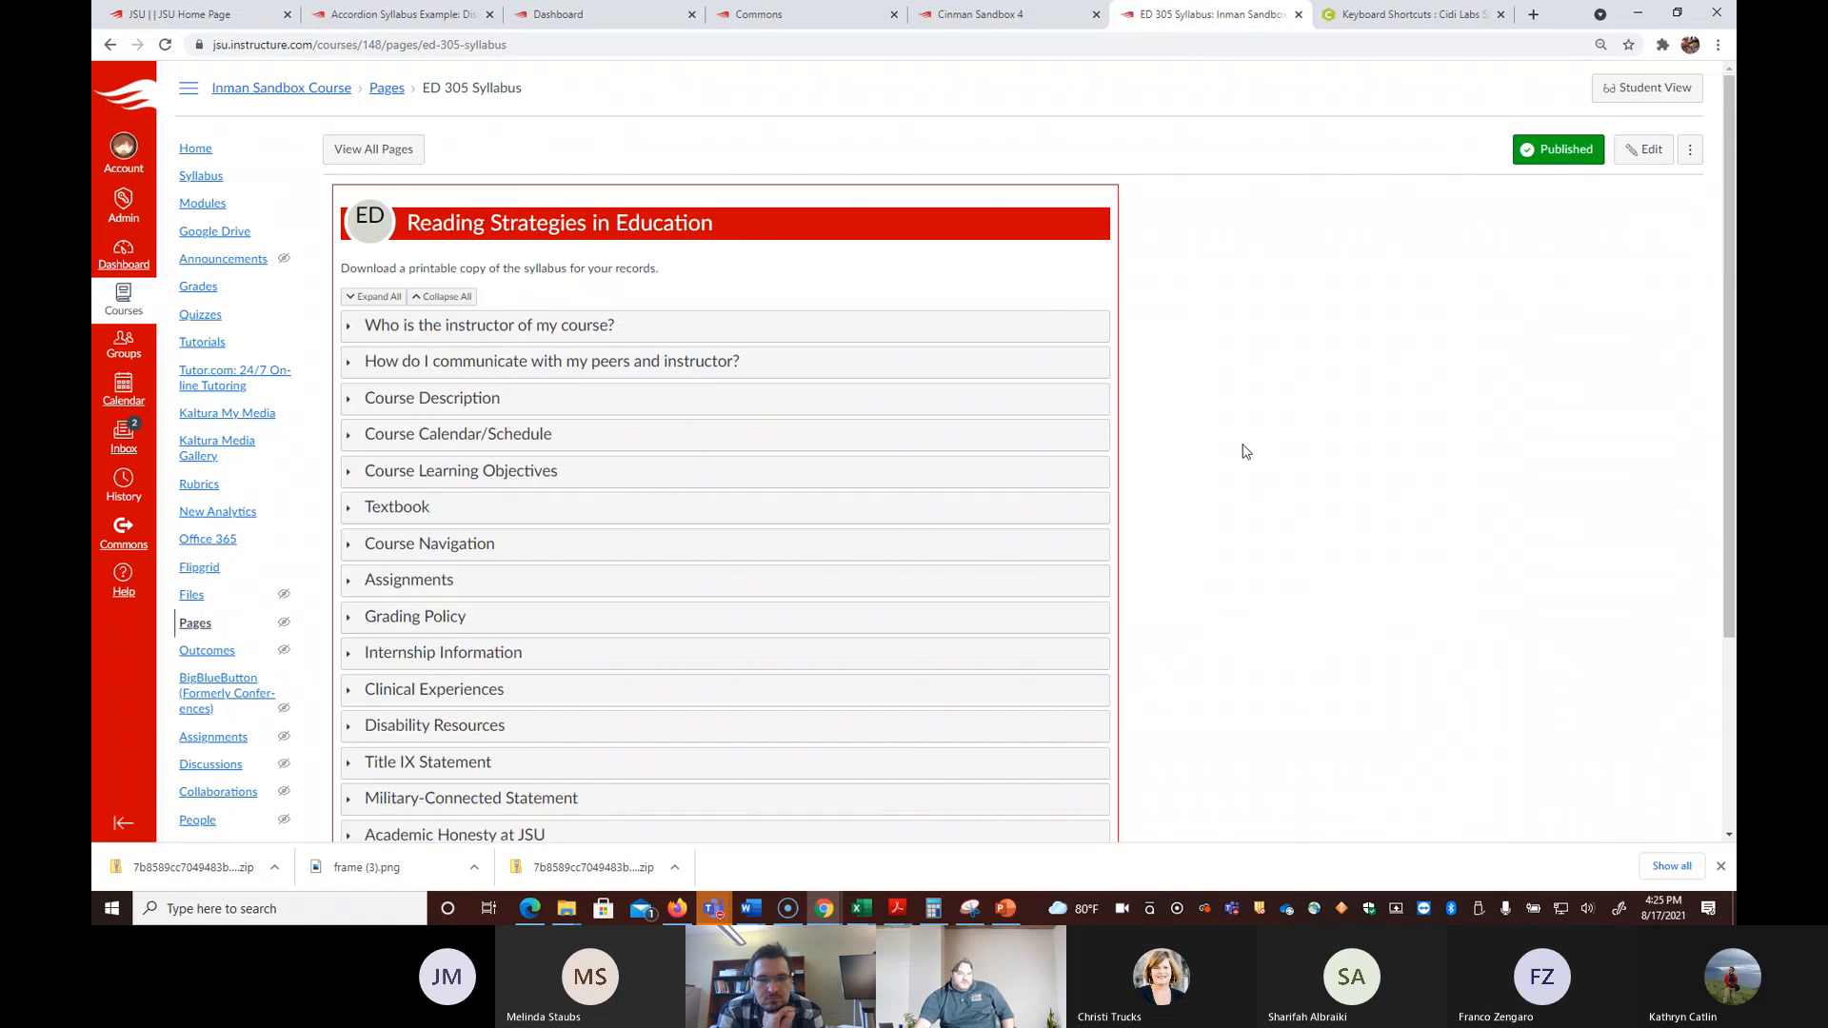
pyautogui.scroll(-2, 1246, 451)
pyautogui.click(455, 448)
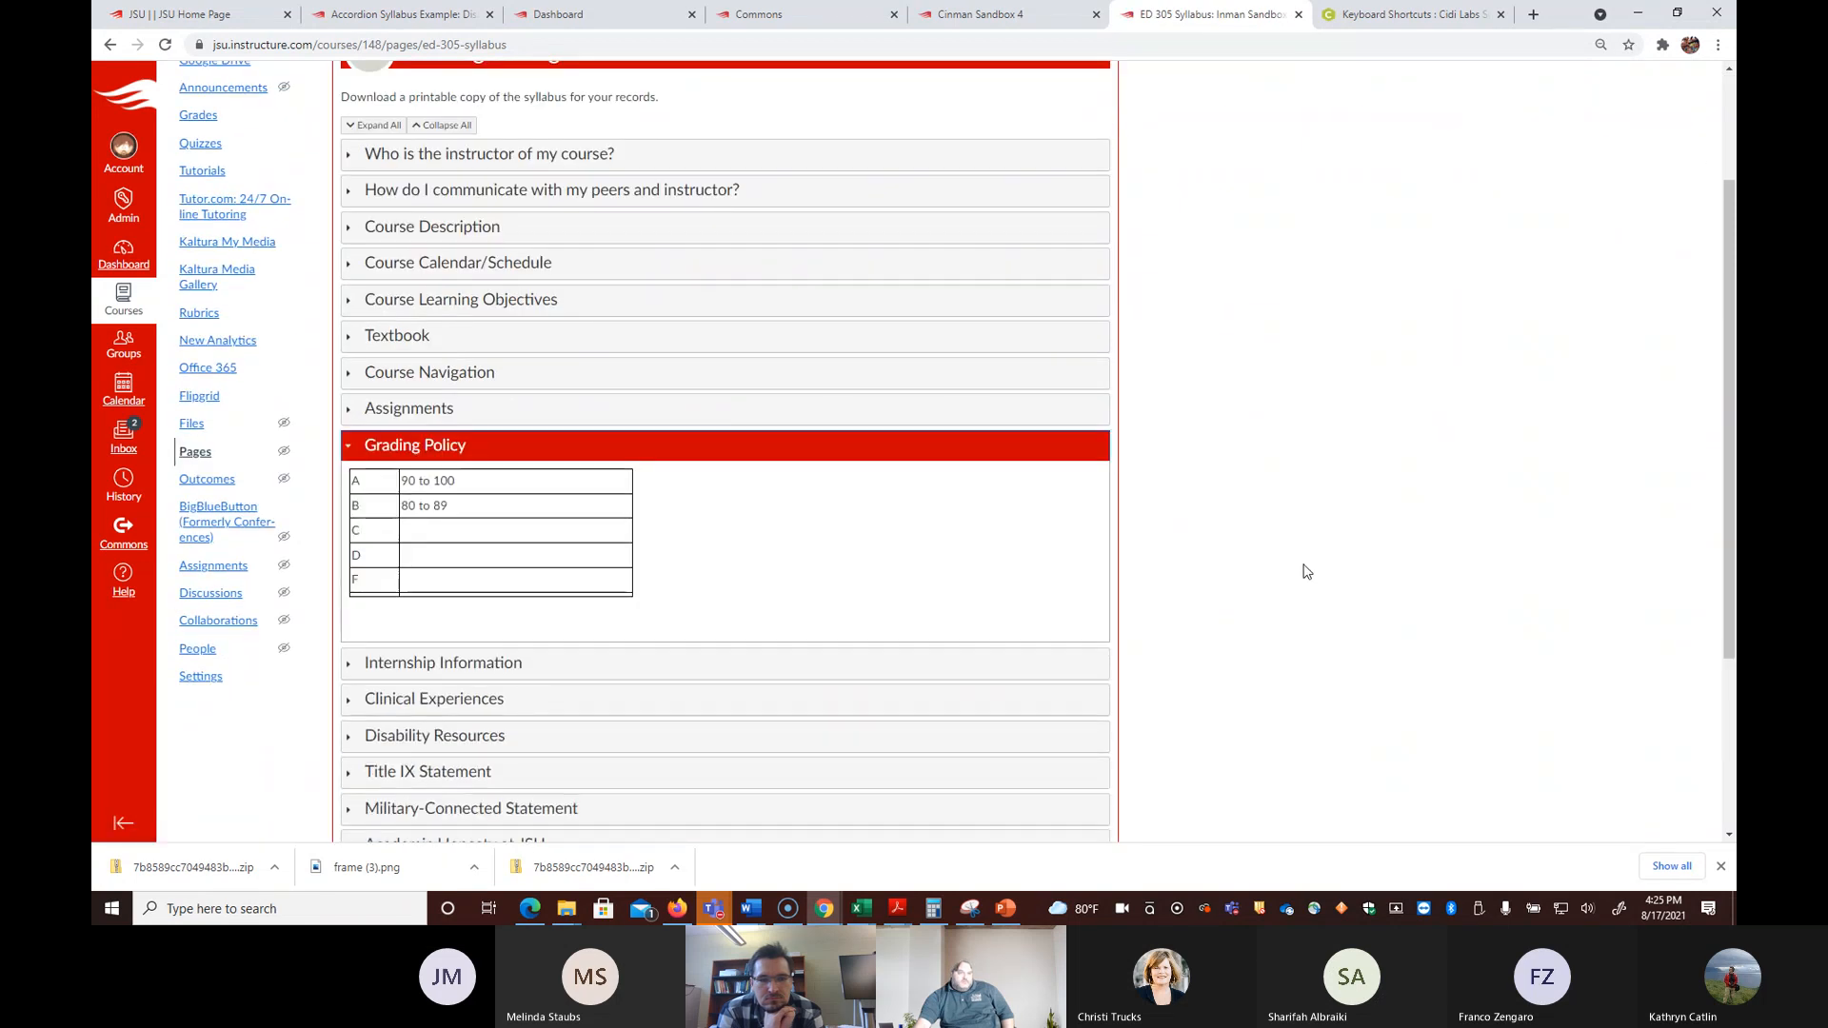
pyautogui.click(531, 576)
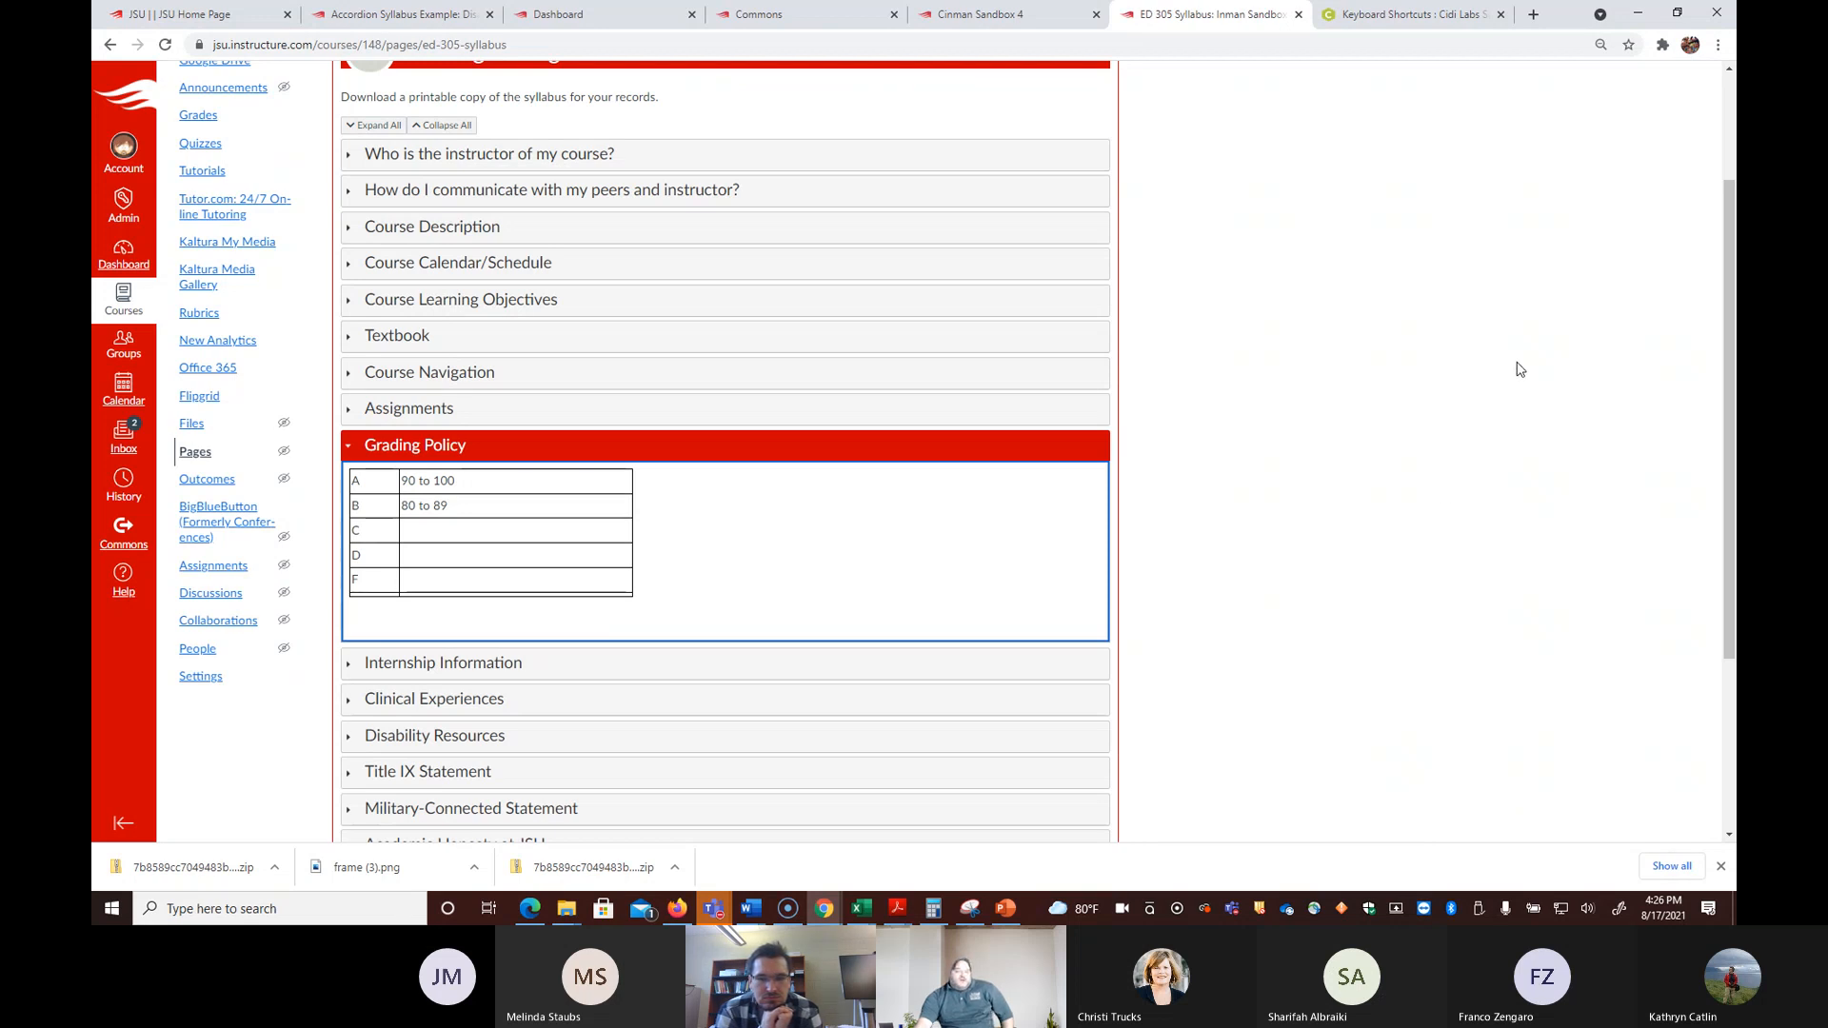
# Step: Switch to the Syllabus Workshop workbook in Excel
pyautogui.click(861, 908)
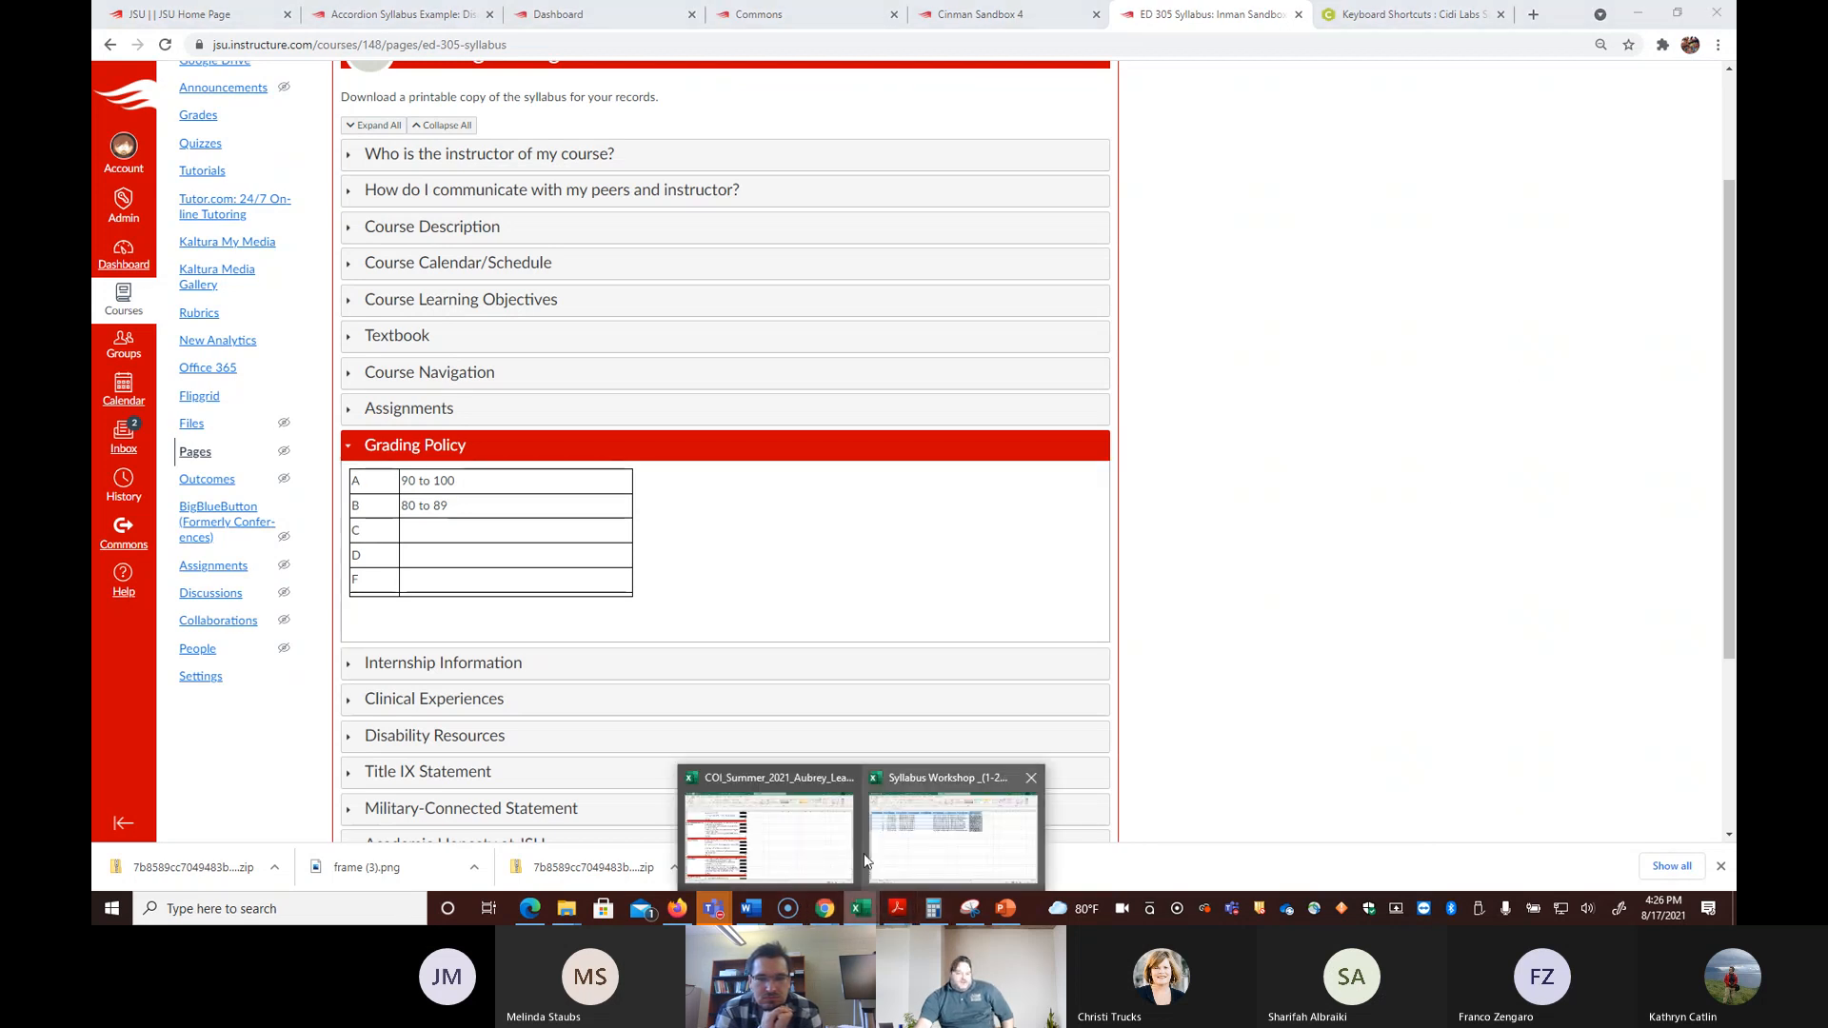
pyautogui.click(905, 842)
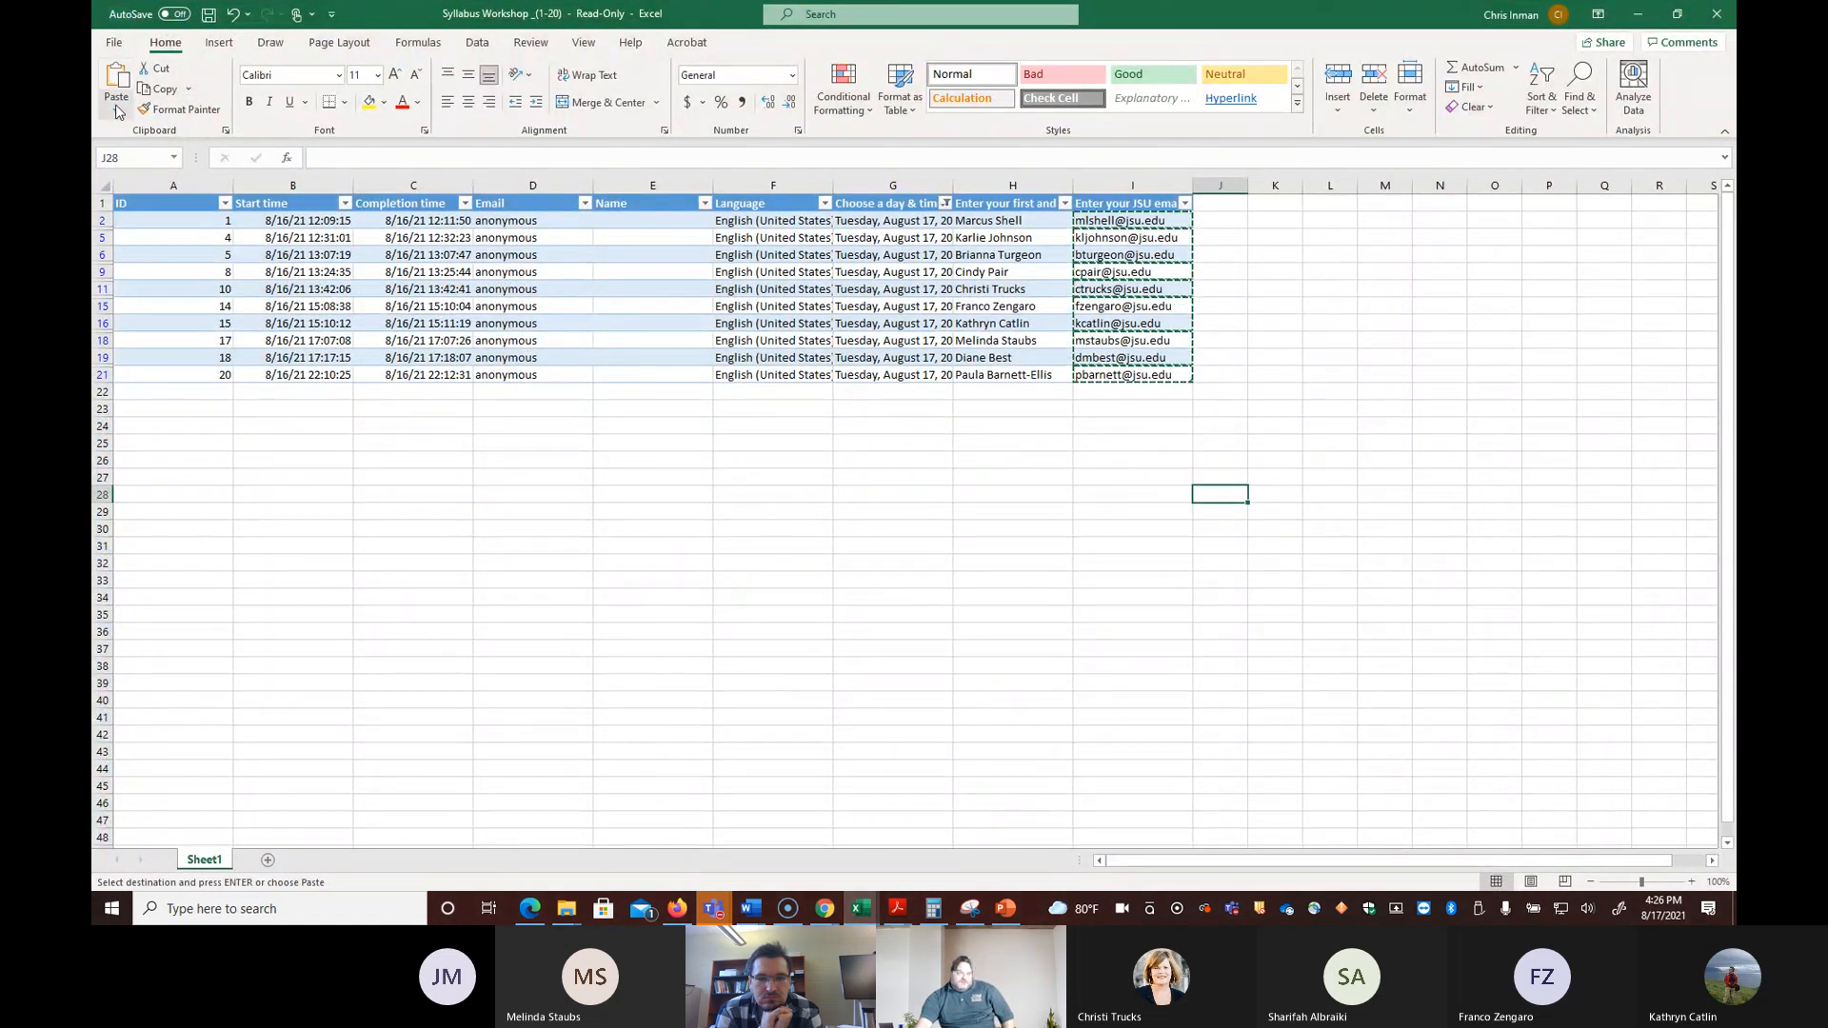
pyautogui.click(112, 42)
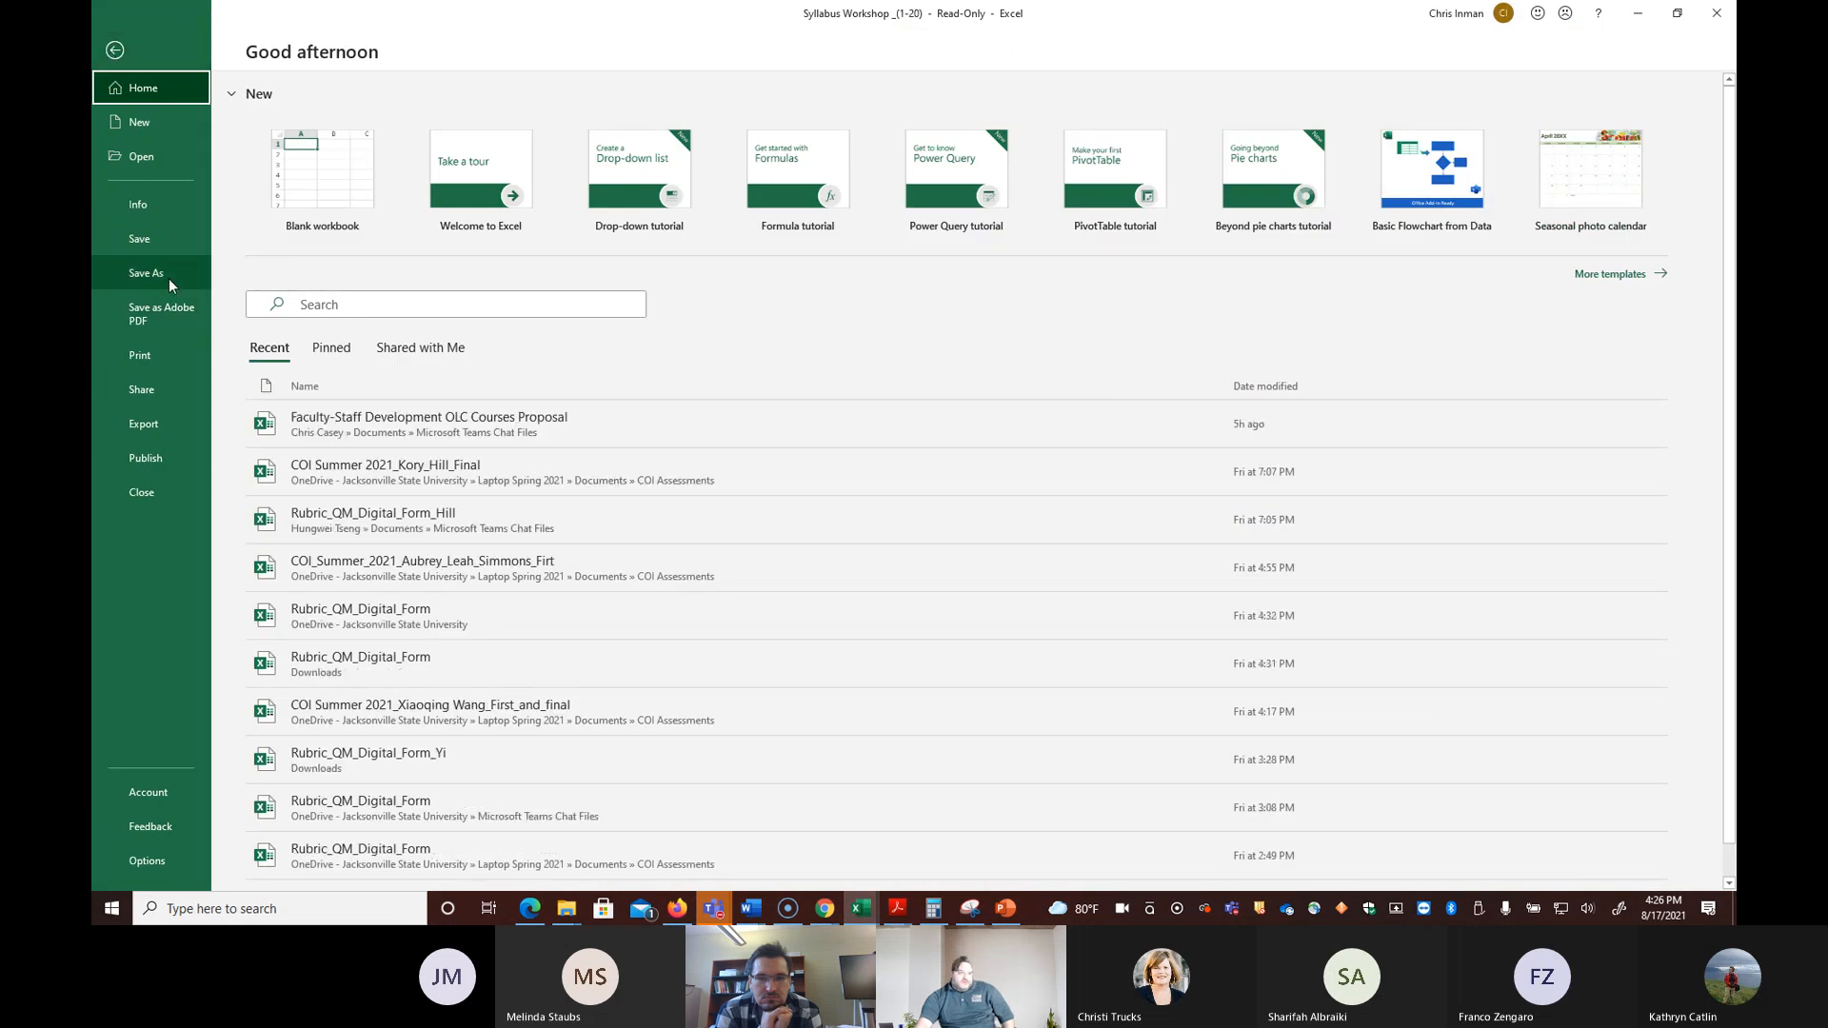
pyautogui.click(166, 416)
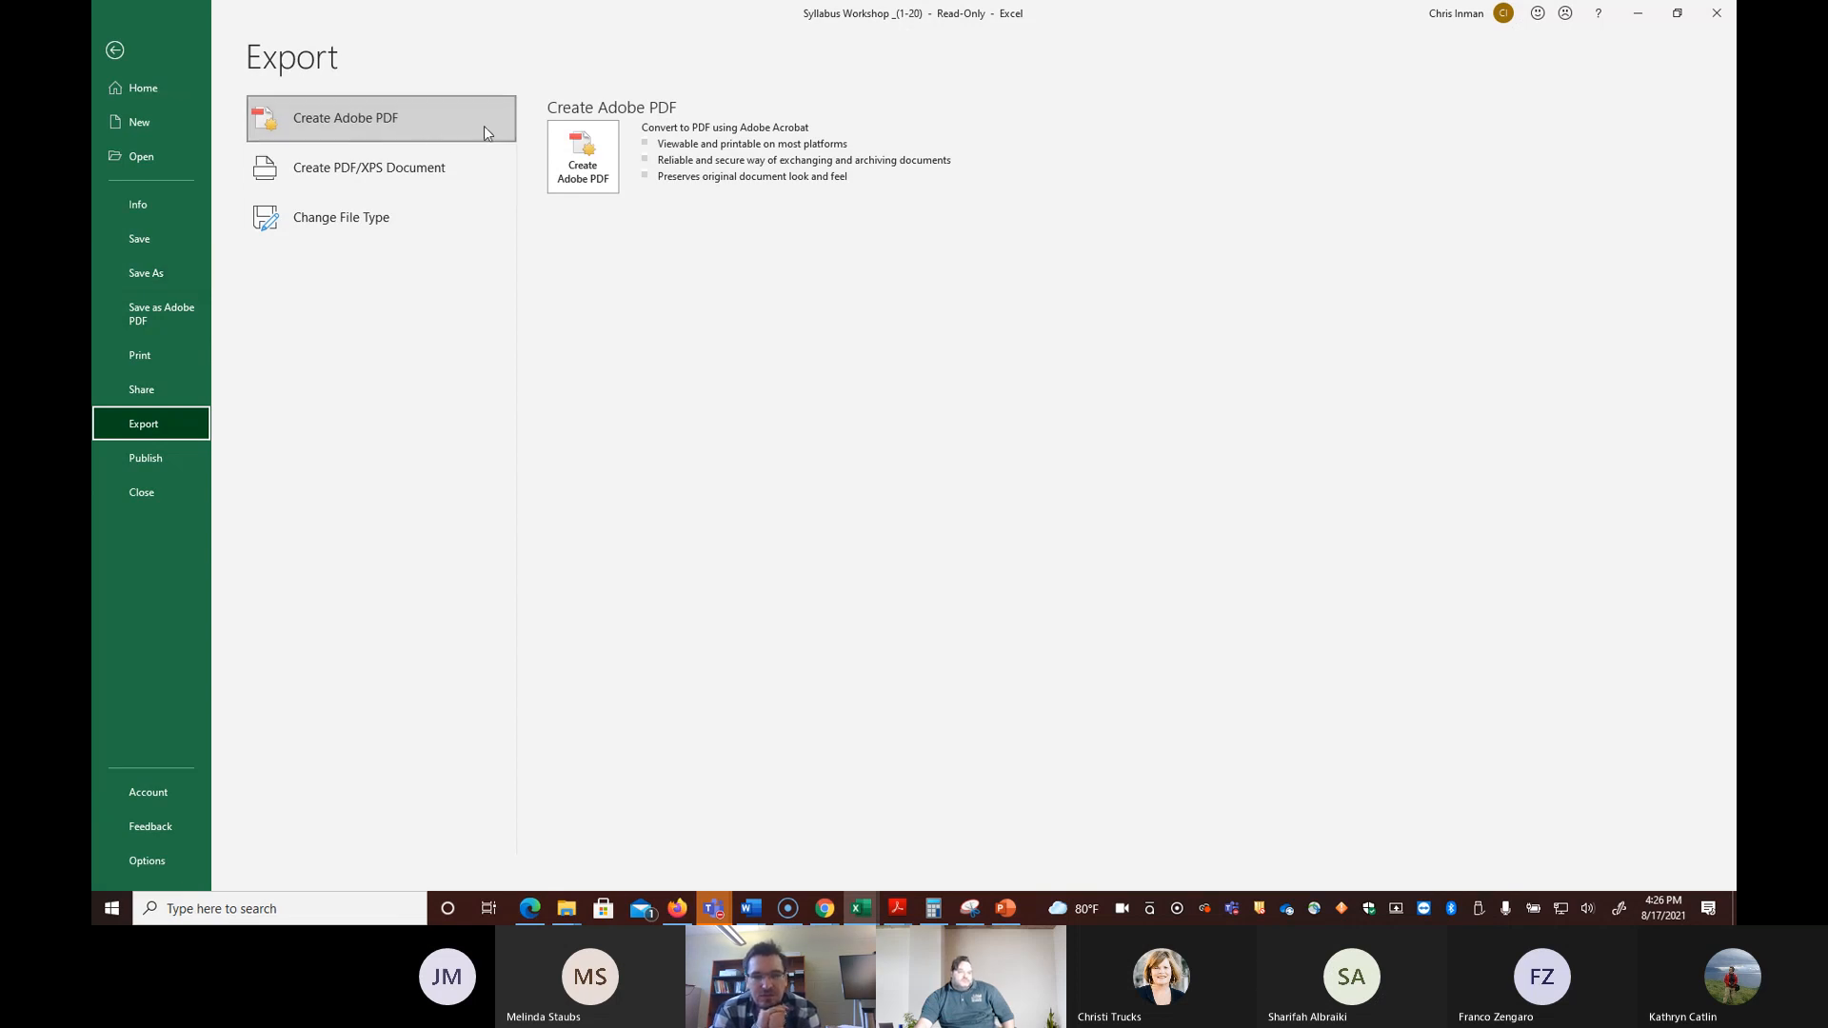
pyautogui.click(433, 124)
pyautogui.click(600, 179)
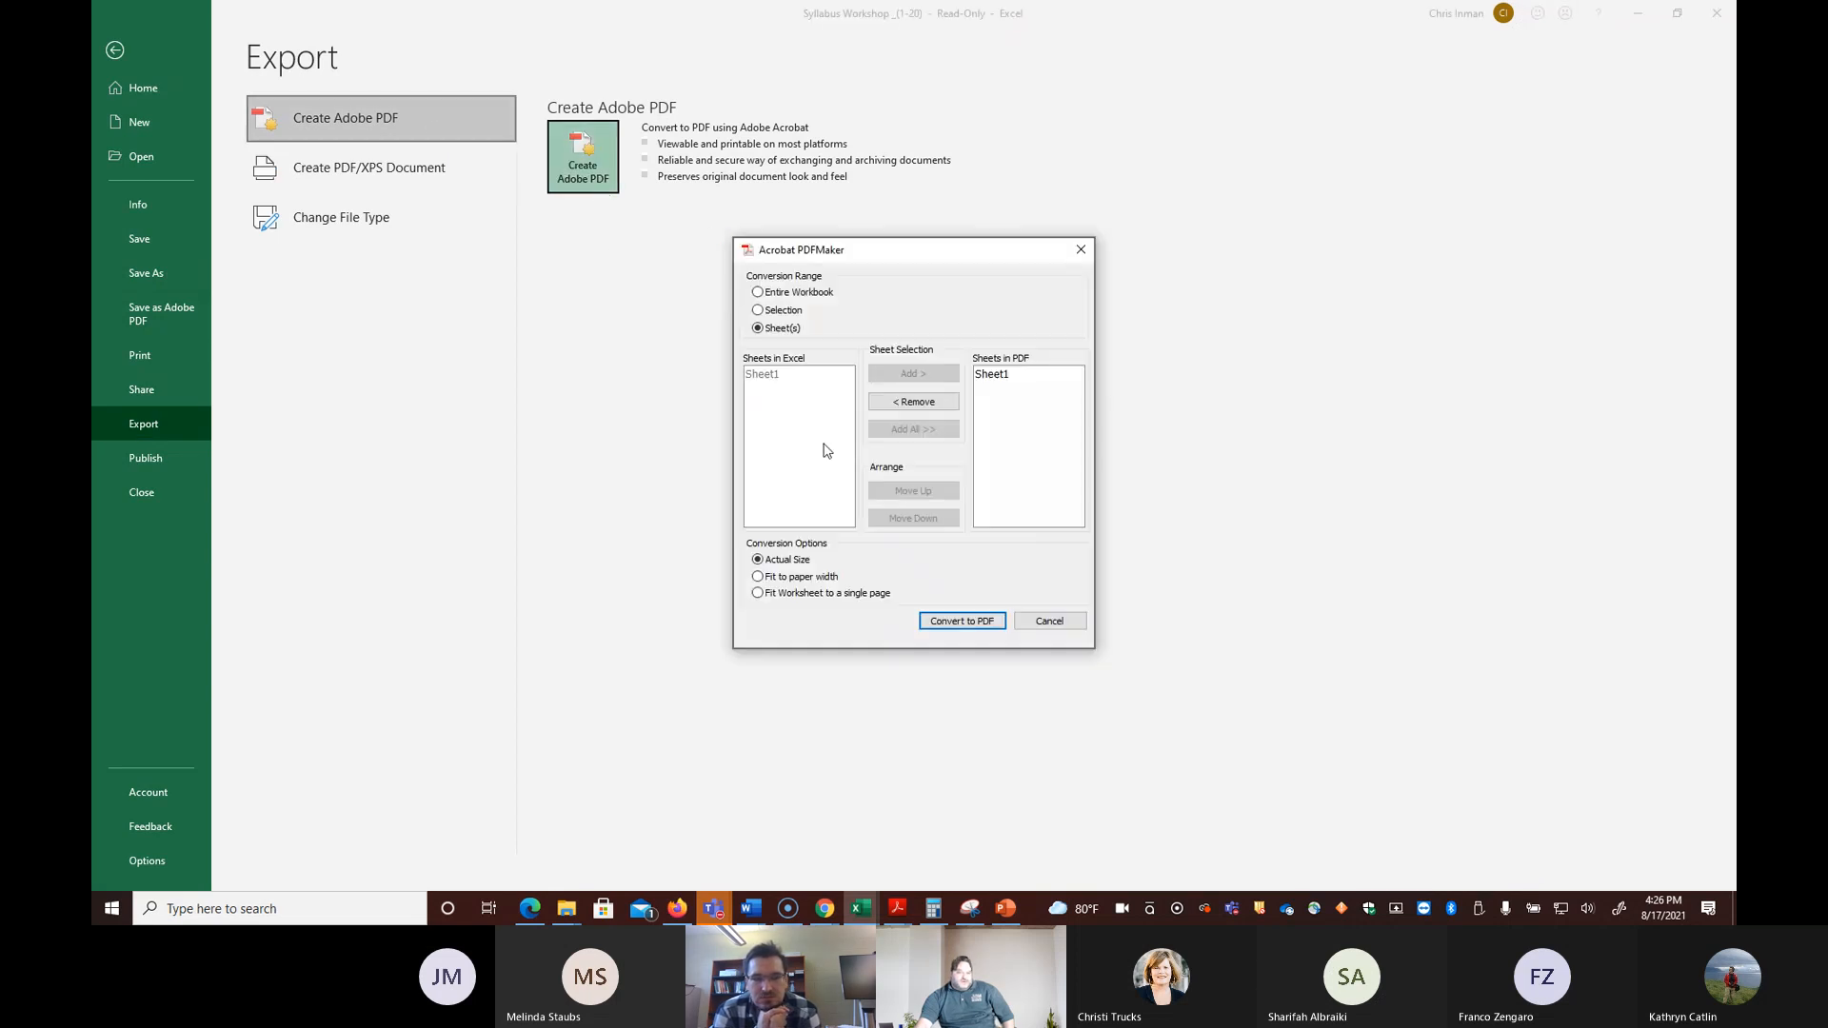
pyautogui.click(759, 312)
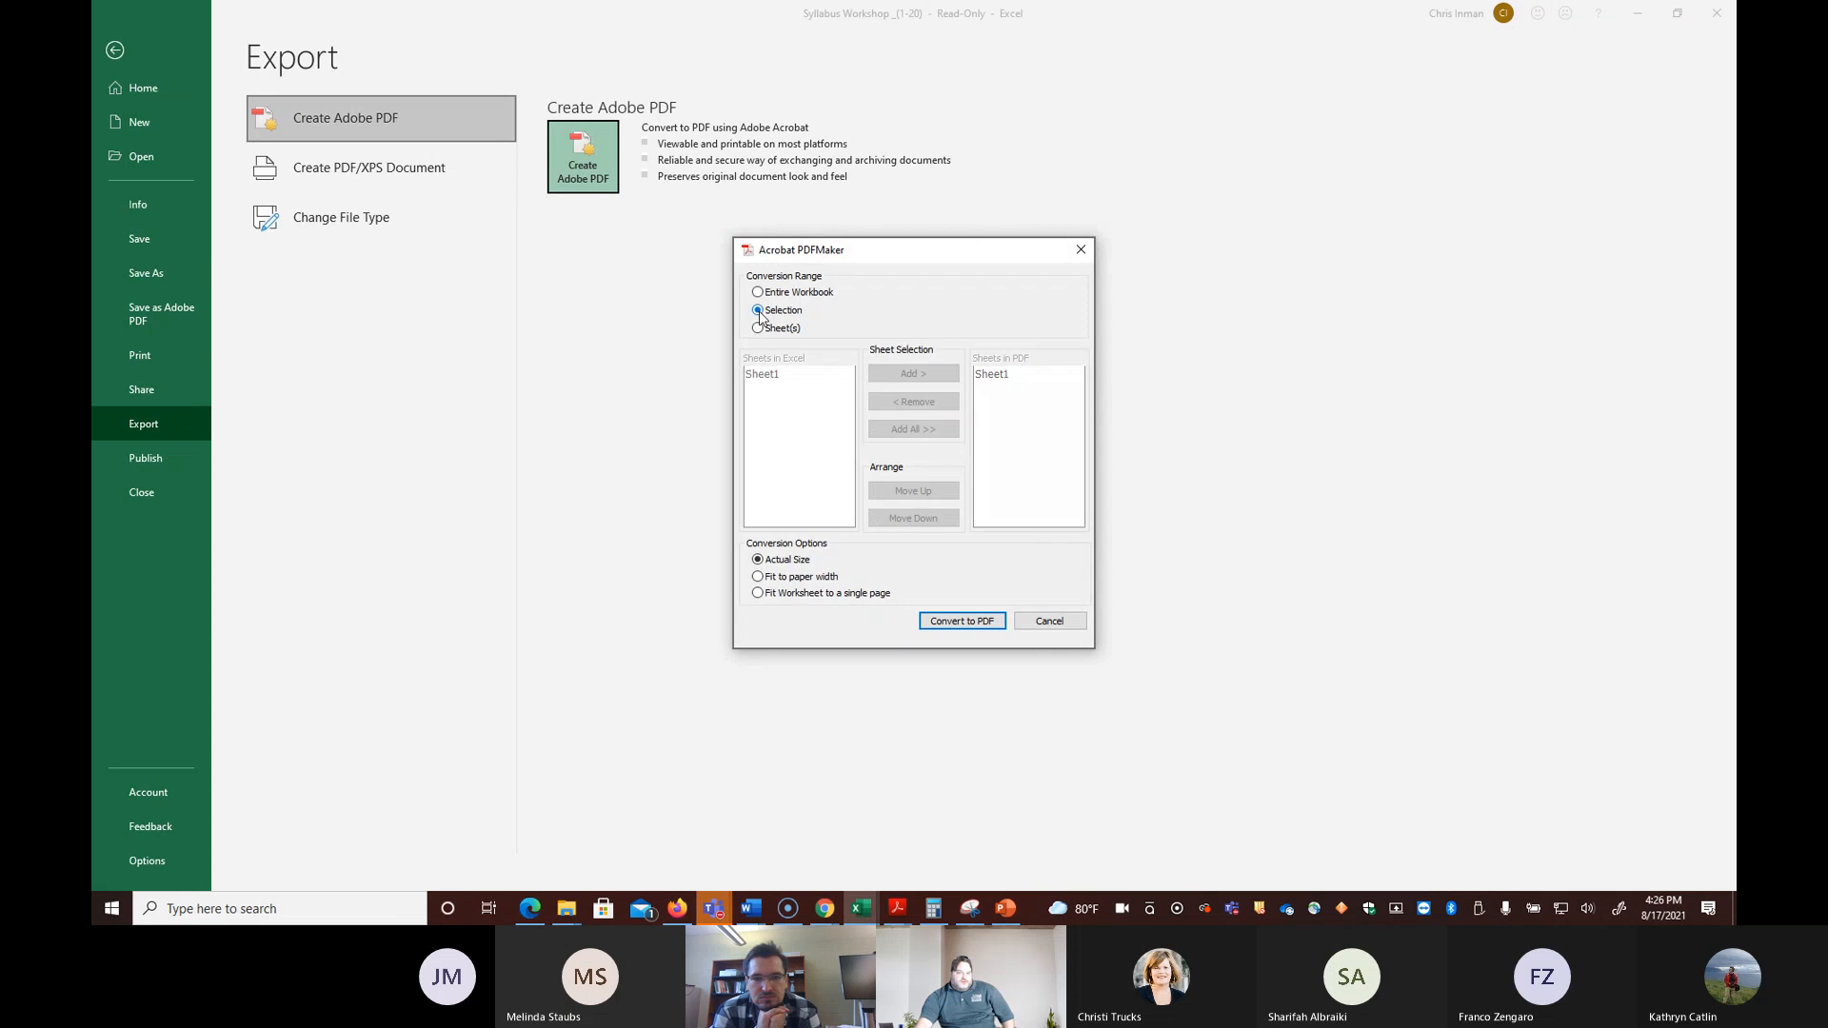
pyautogui.click(1073, 622)
pyautogui.click(114, 50)
# Step: Convert only the selected table A1:I21 to Adobe PDF at actual size, saving the workbook as "Copy of Syllabus Workshop _(1-20)" for the conversion
pyautogui.moveTo(174, 202); pyautogui.dragTo(1126, 376)
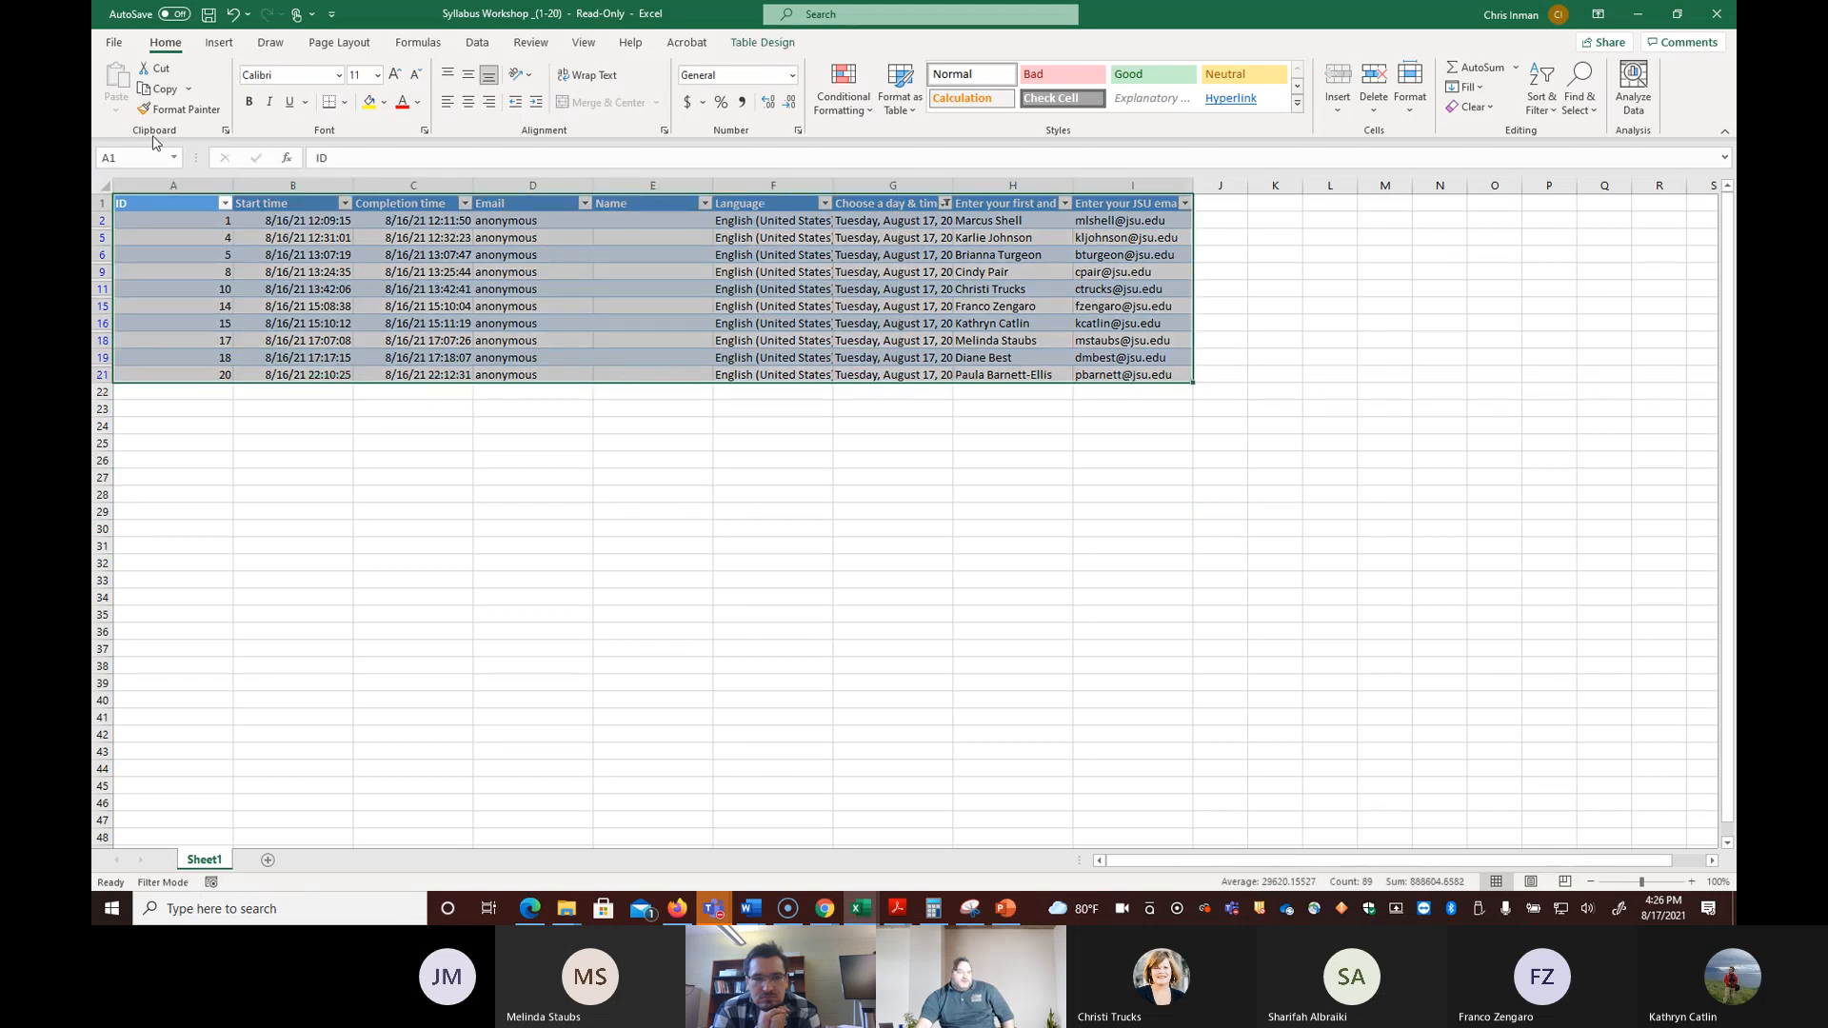
pyautogui.click(116, 42)
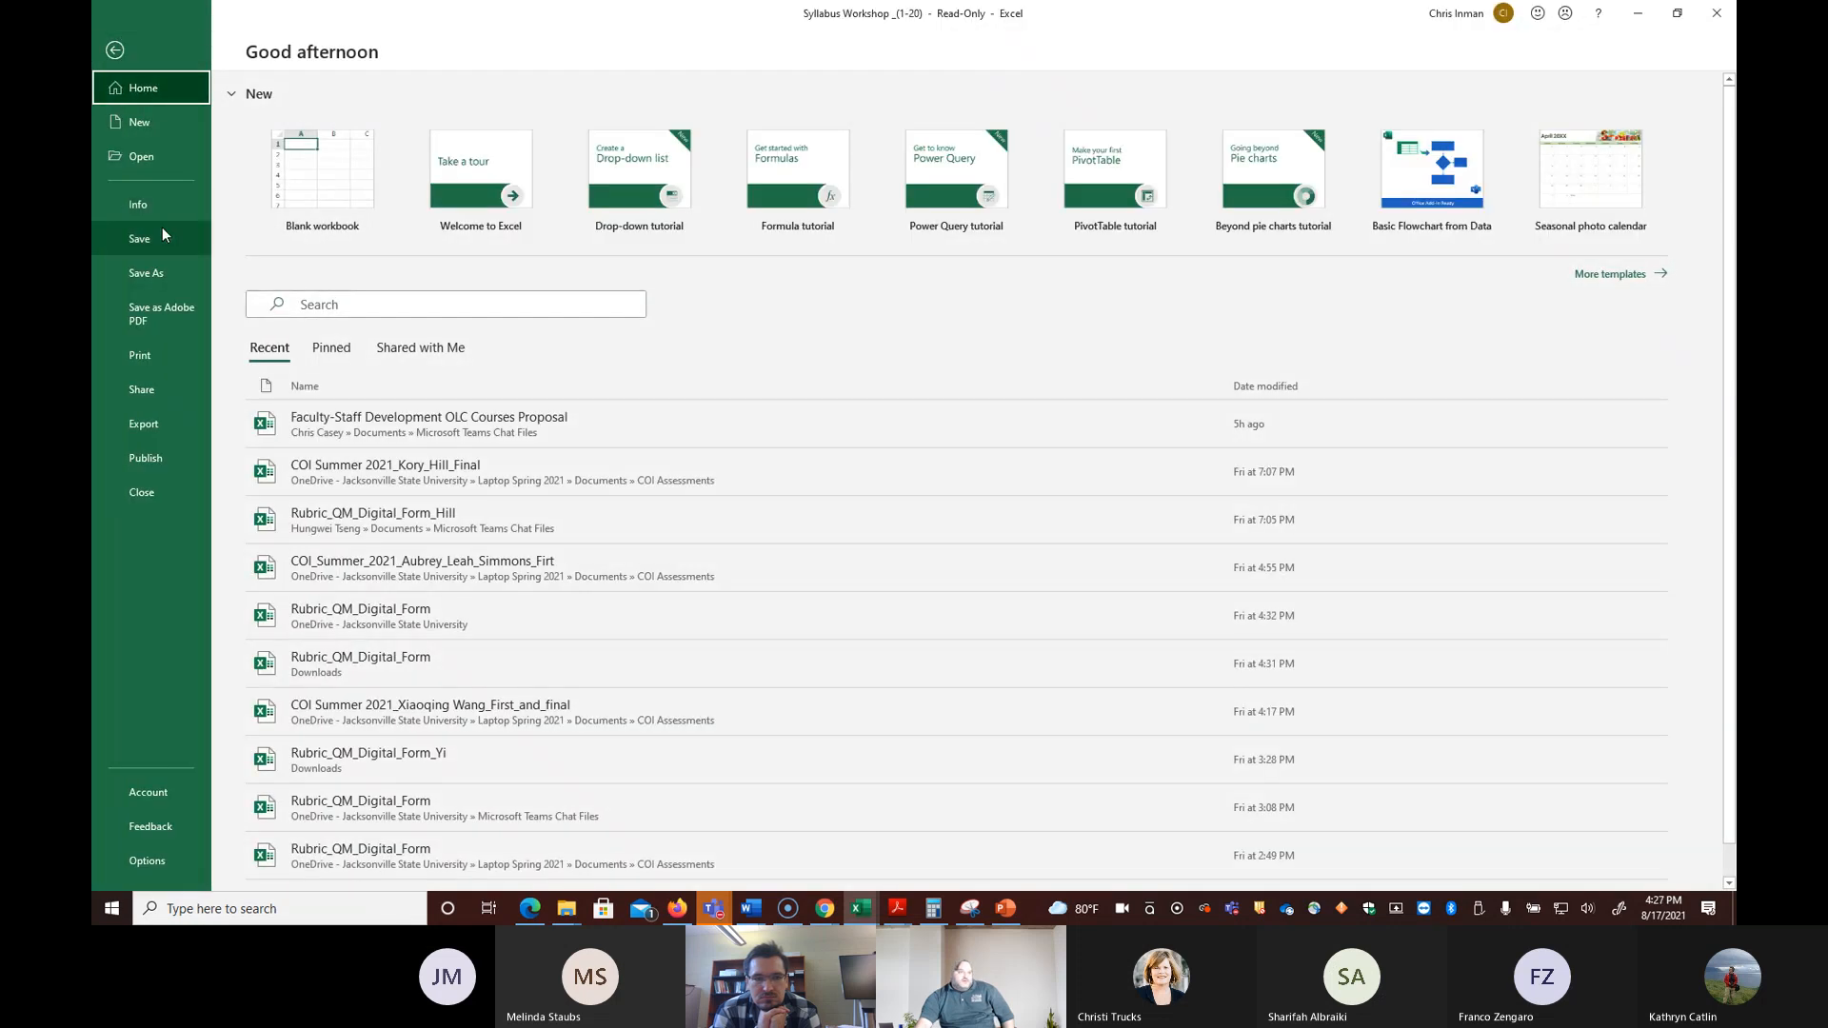
pyautogui.click(167, 423)
pyautogui.click(585, 174)
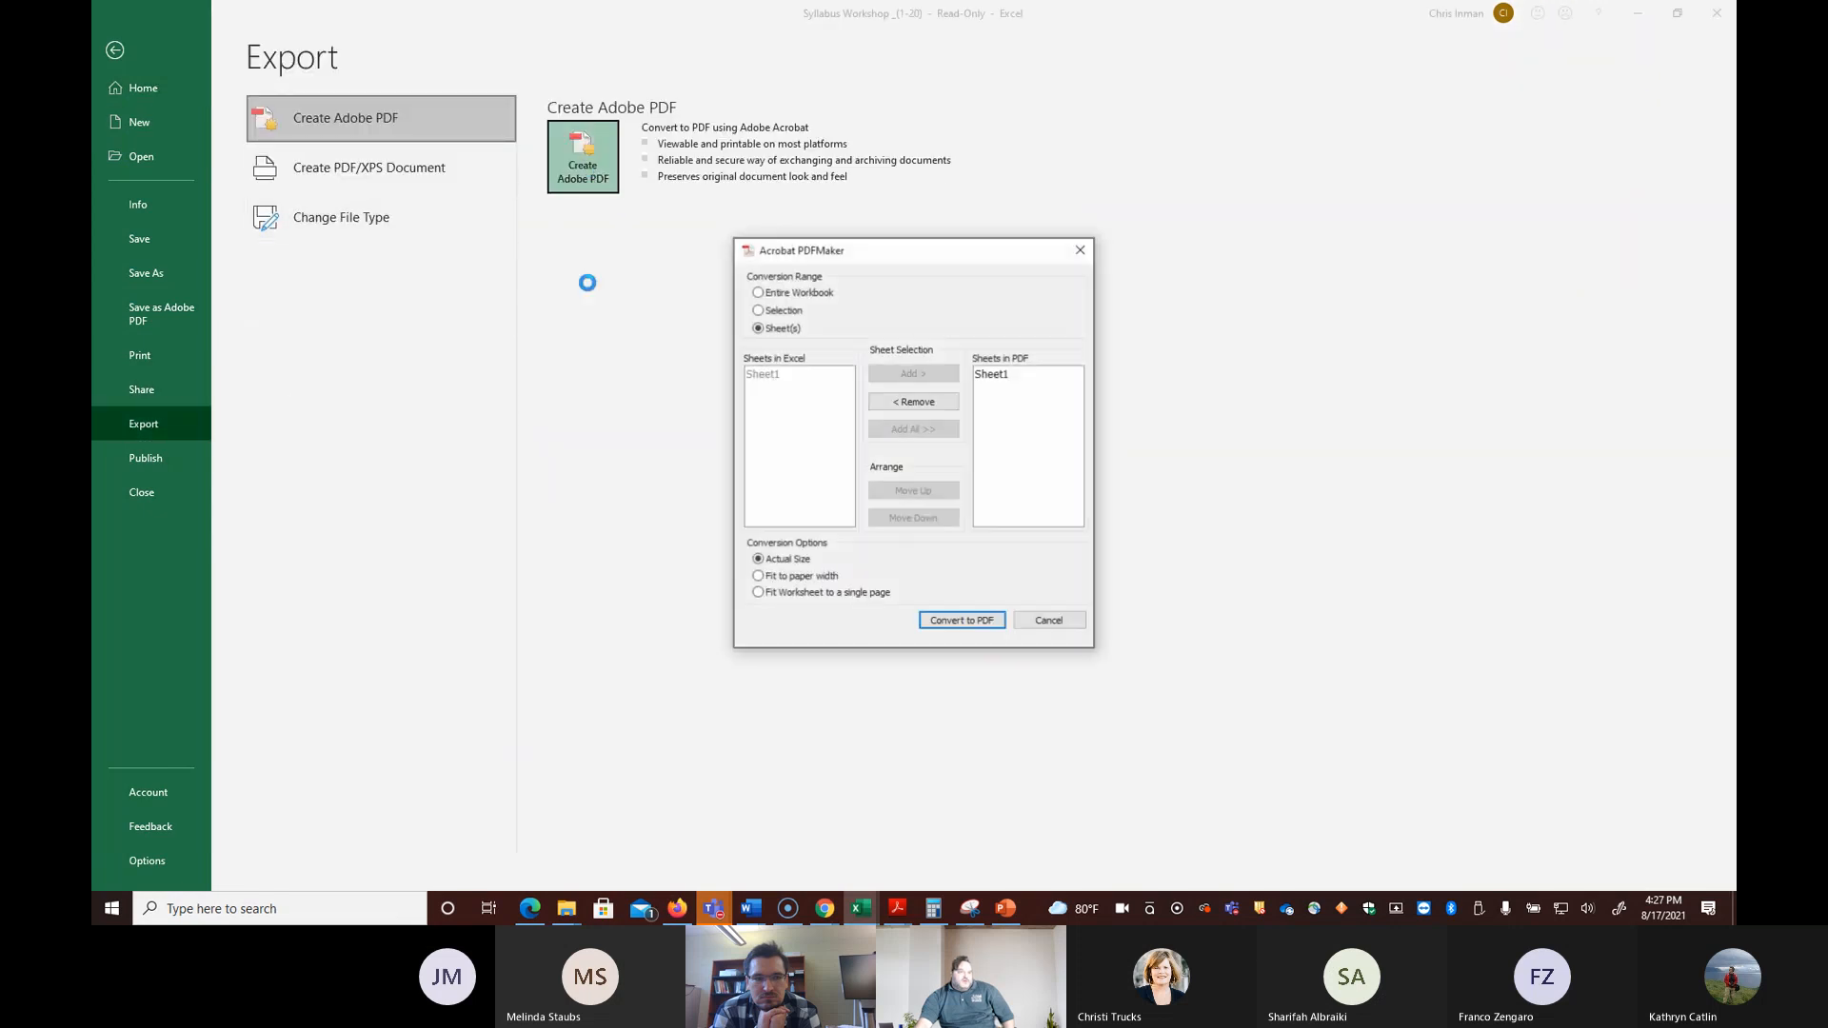
pyautogui.click(760, 311)
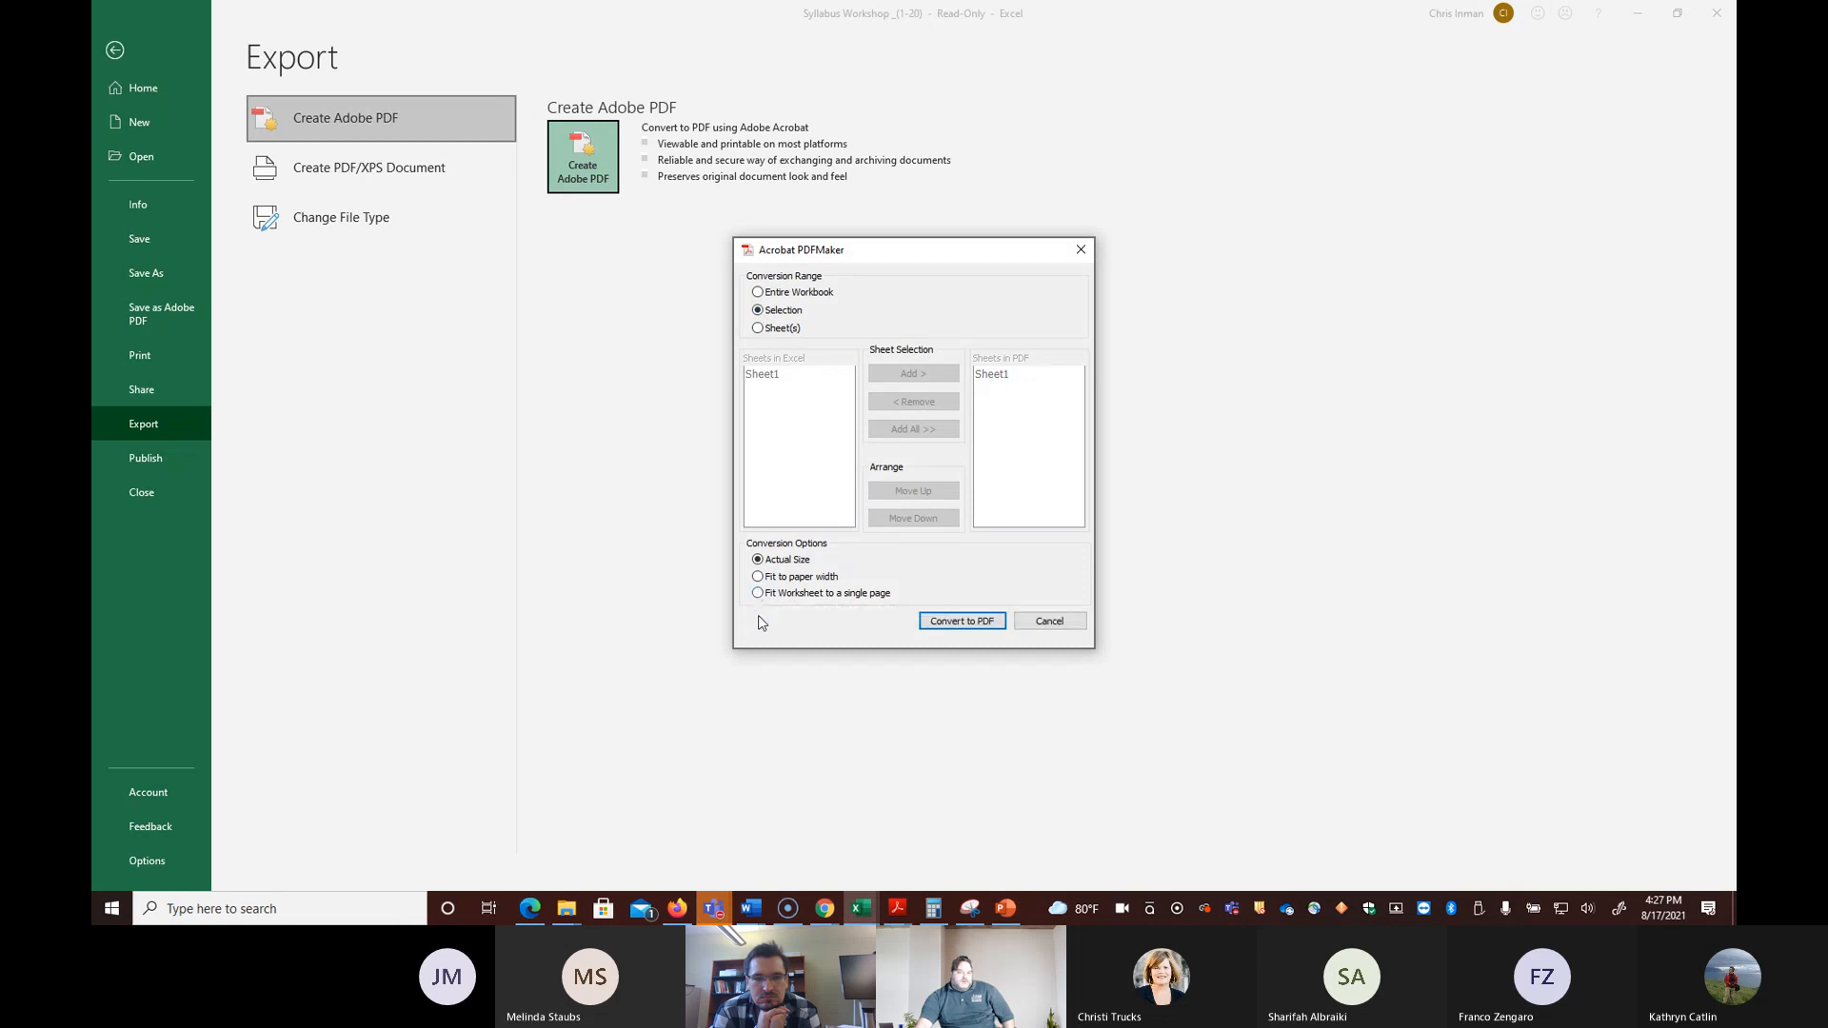
pyautogui.click(955, 621)
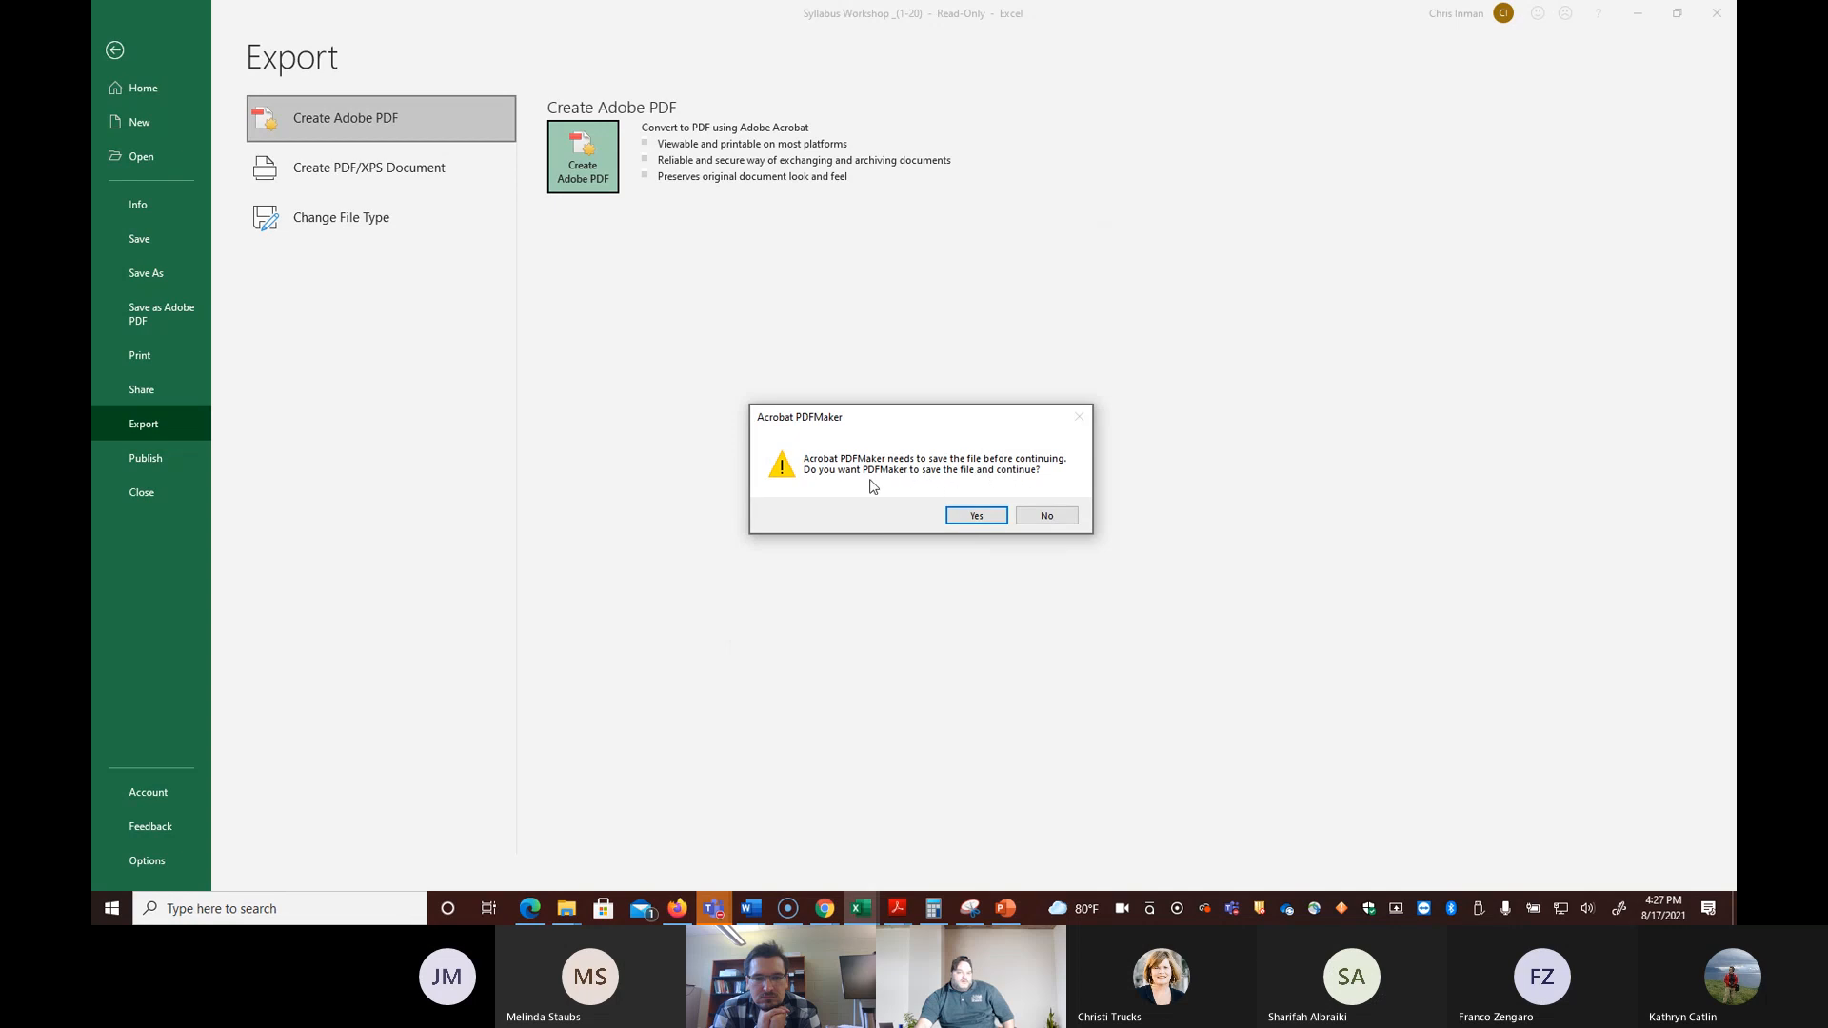
pyautogui.click(976, 518)
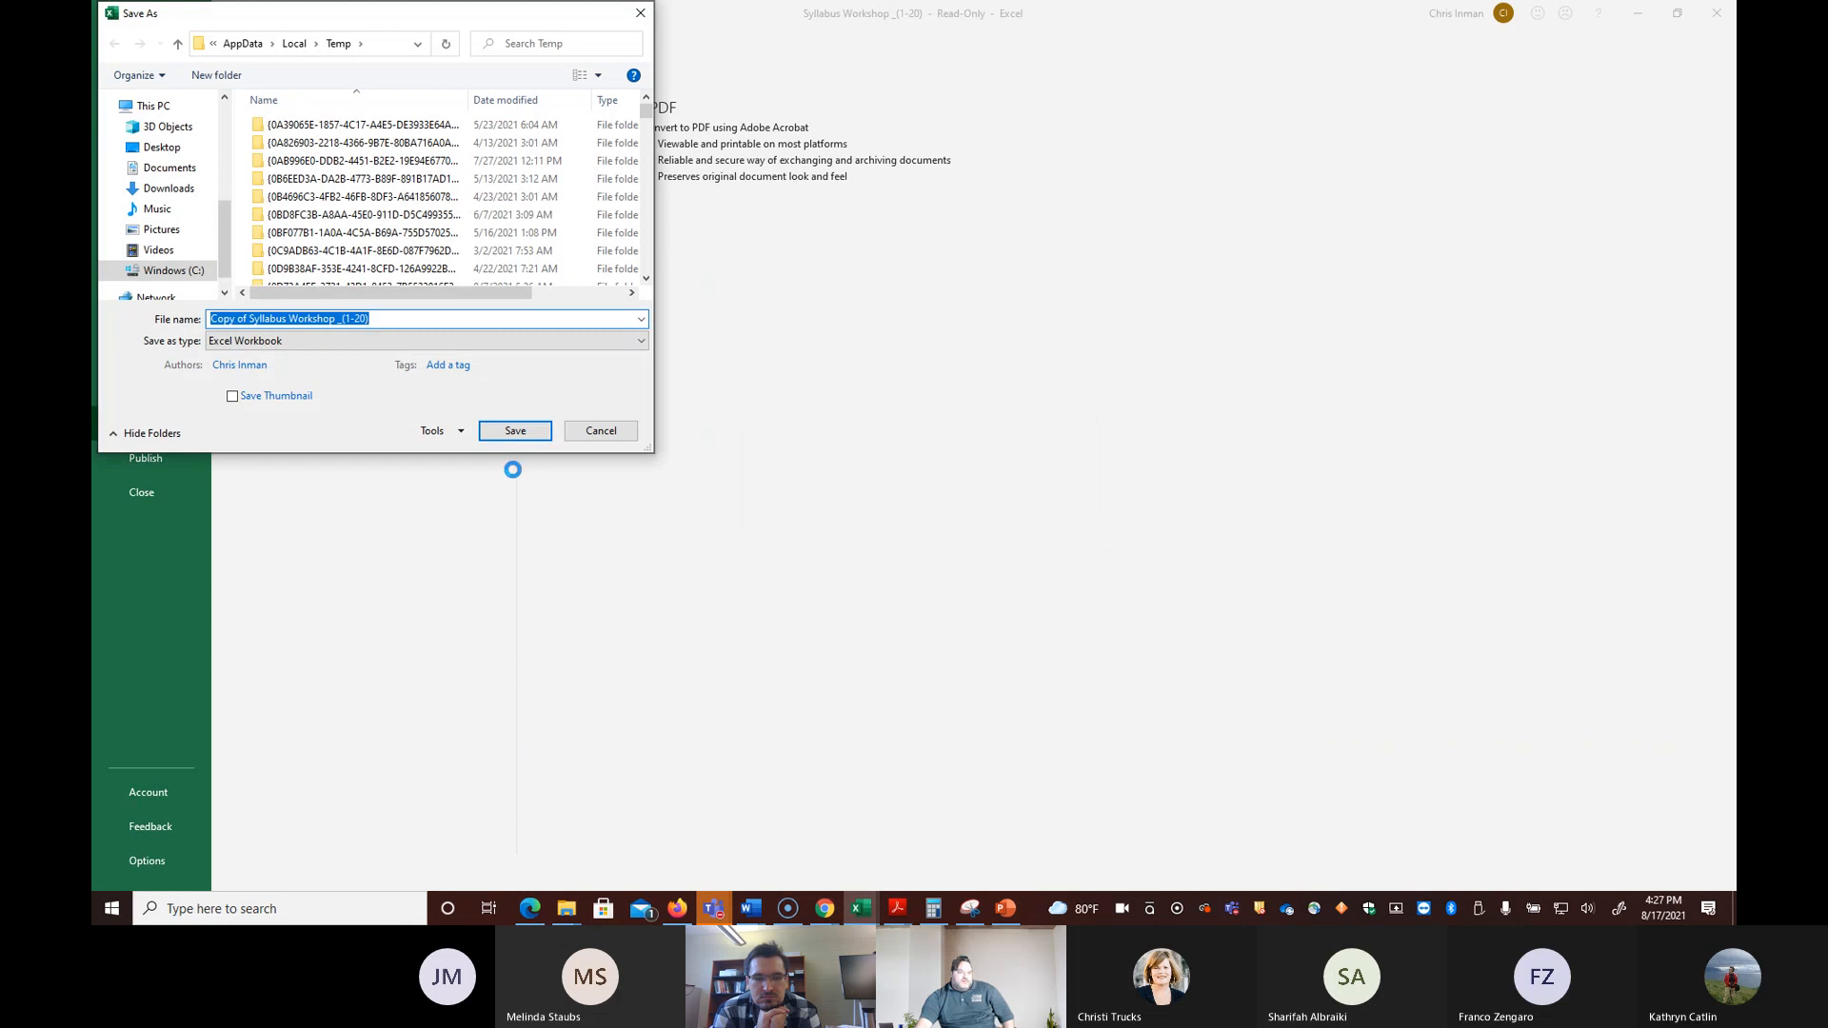
pyautogui.click(520, 430)
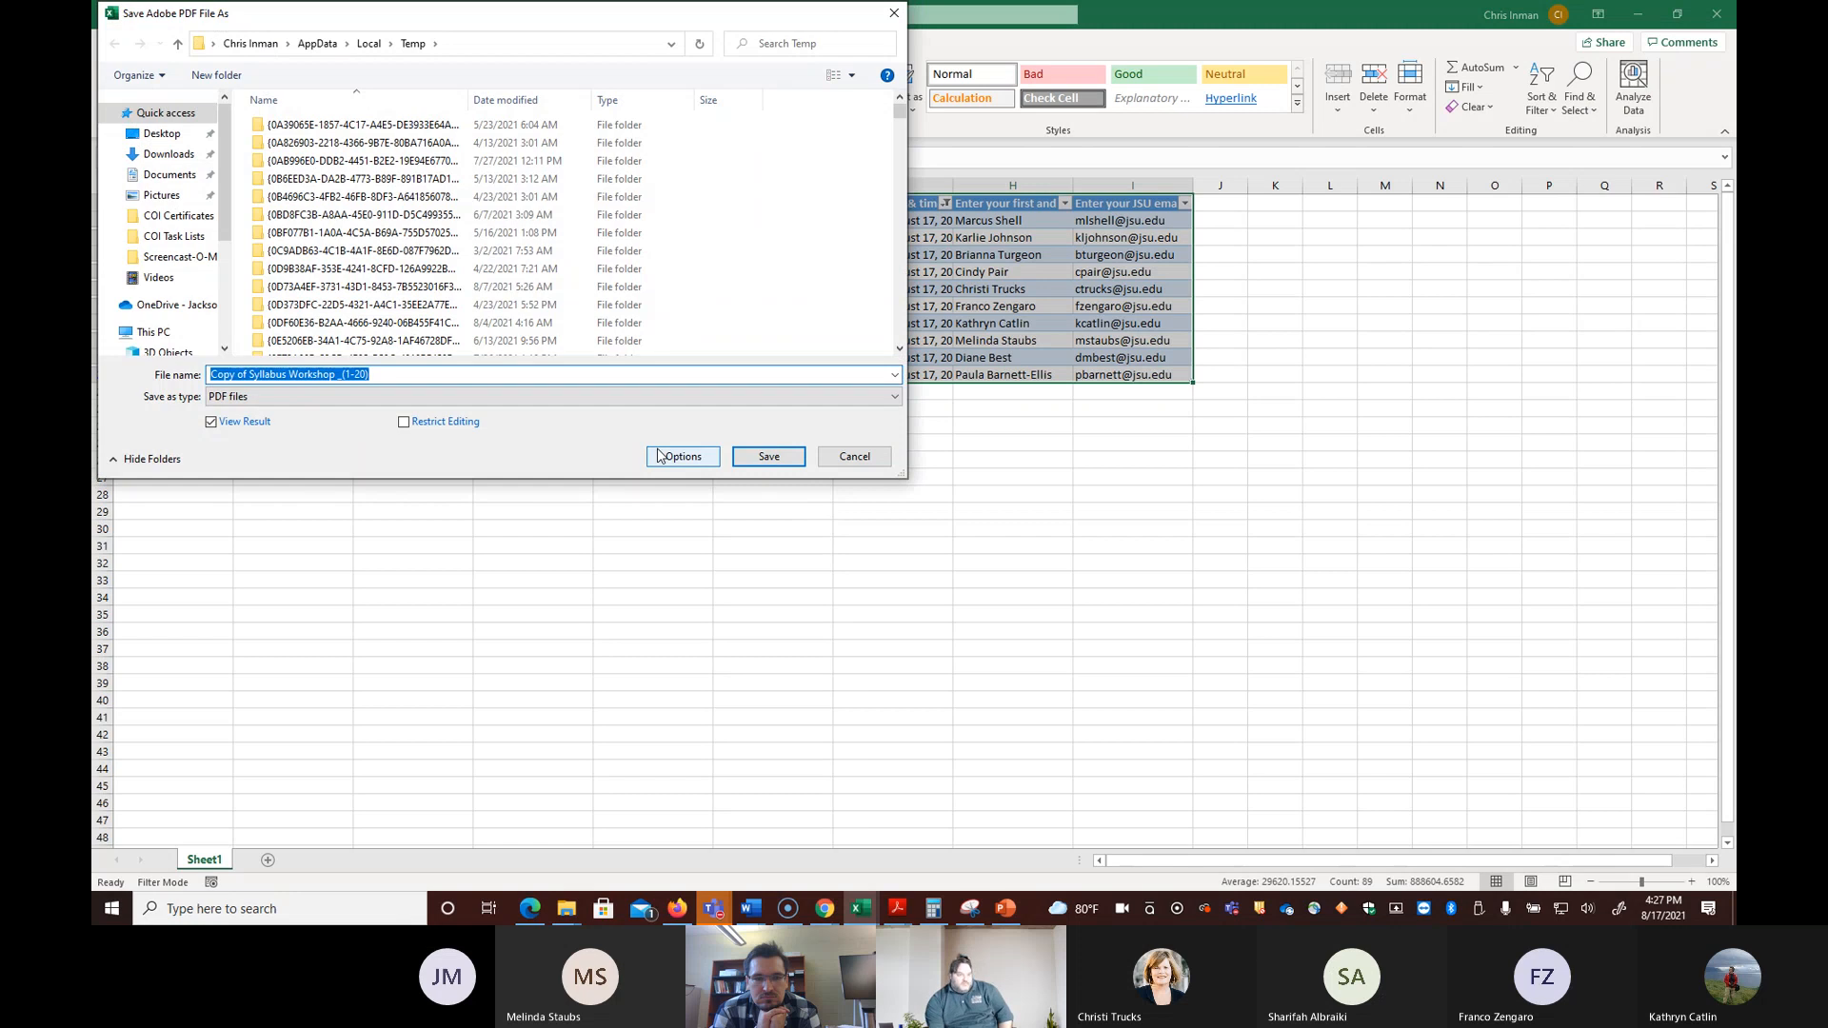
# Step: Try to save the PDF as "Excel Demo" in the Documents folder, and clear the table selection
pyautogui.write('Excel D')
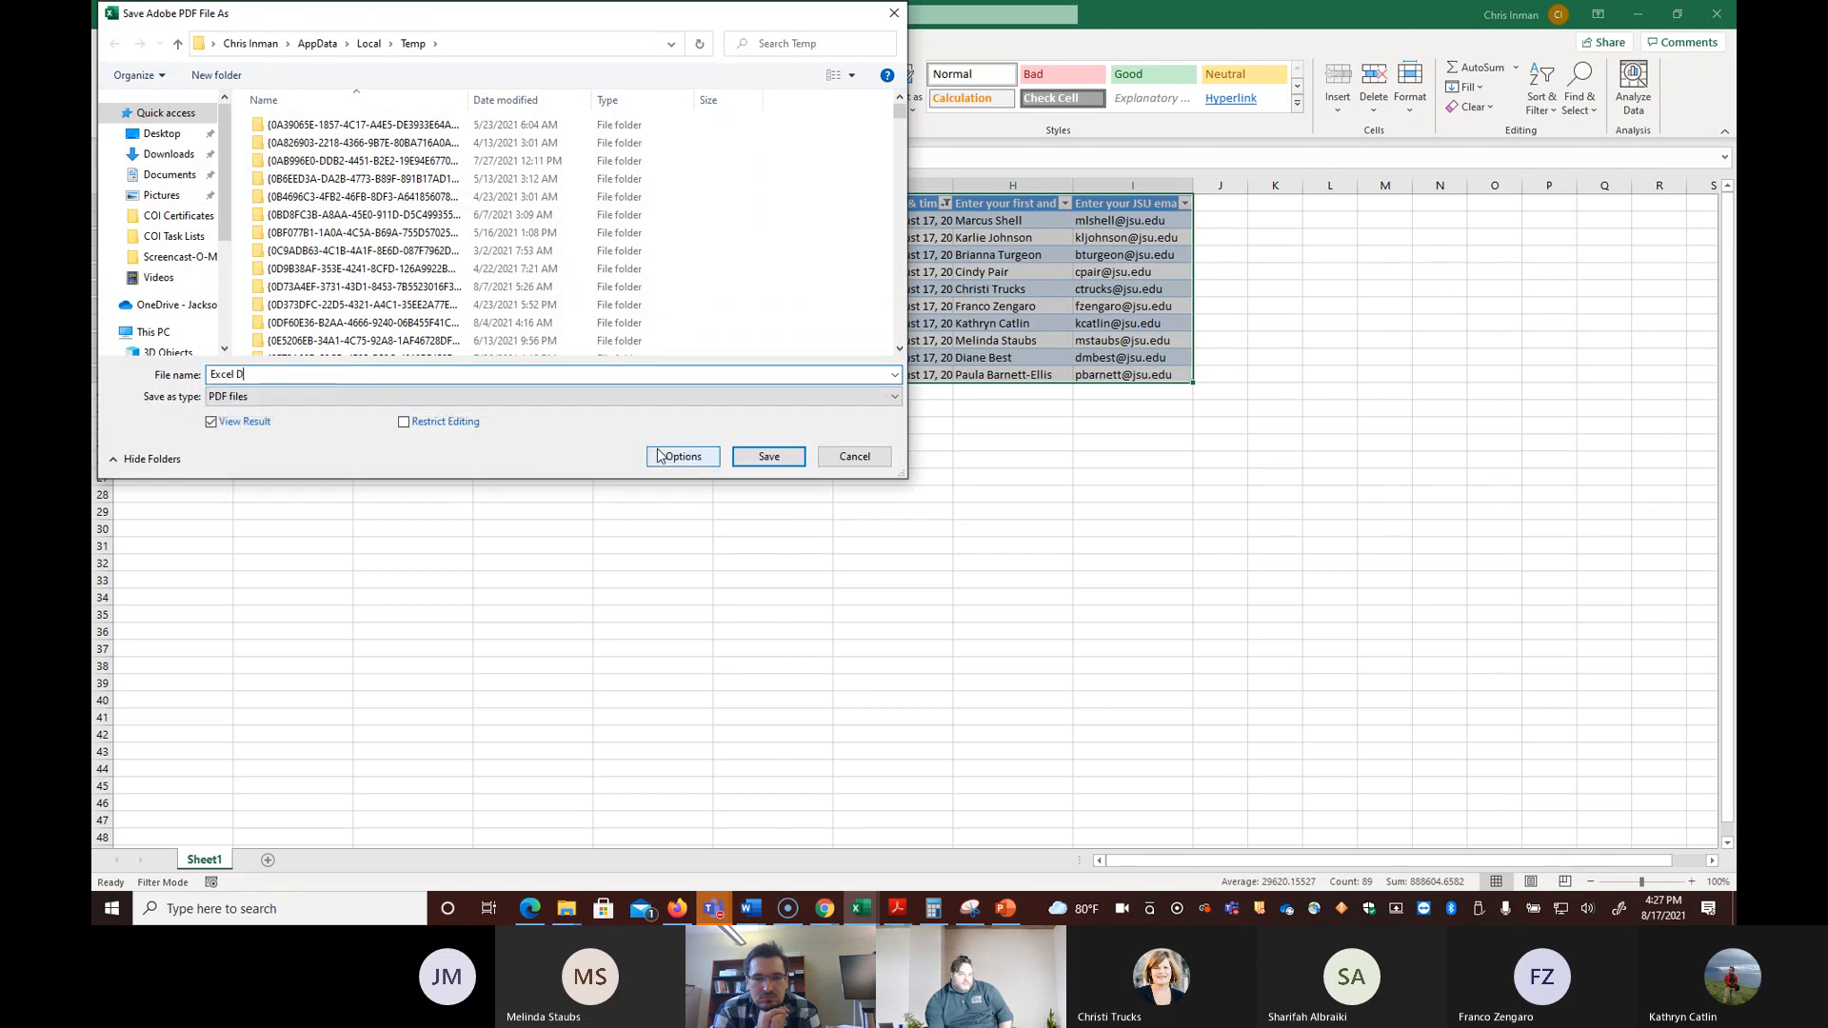
pyautogui.write('emo')
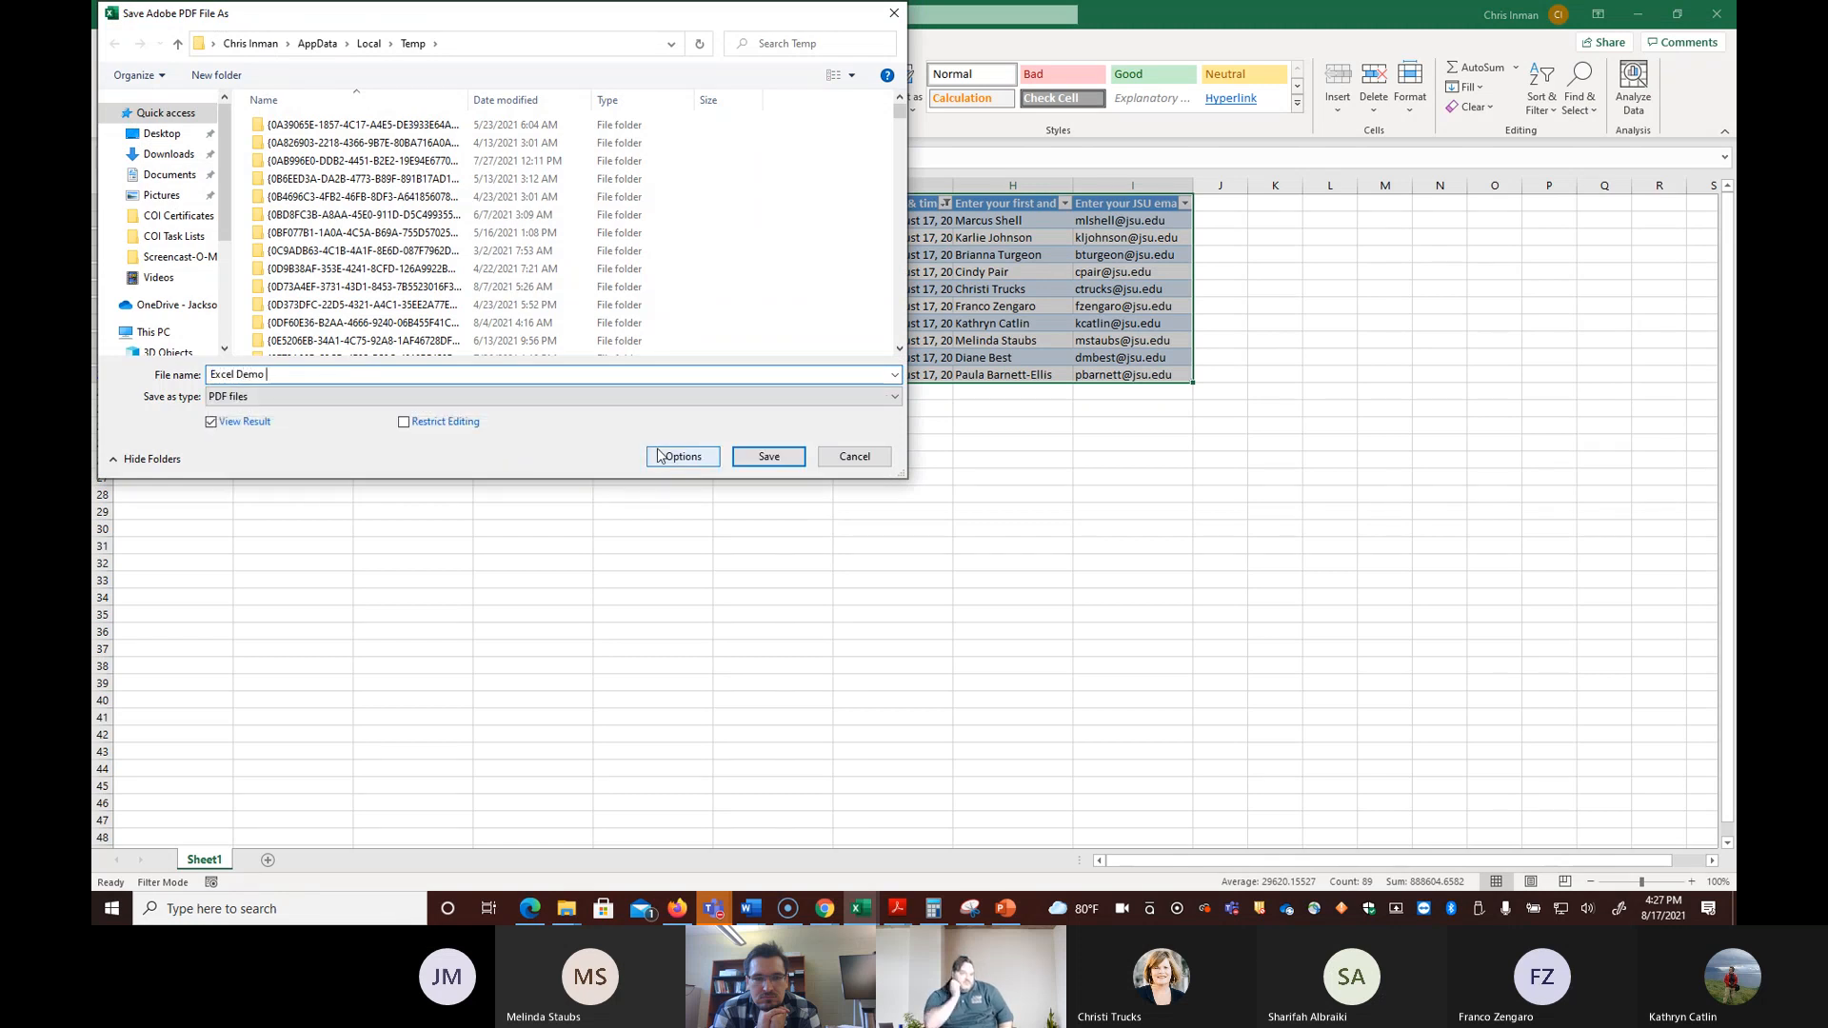
pyautogui.click(170, 176)
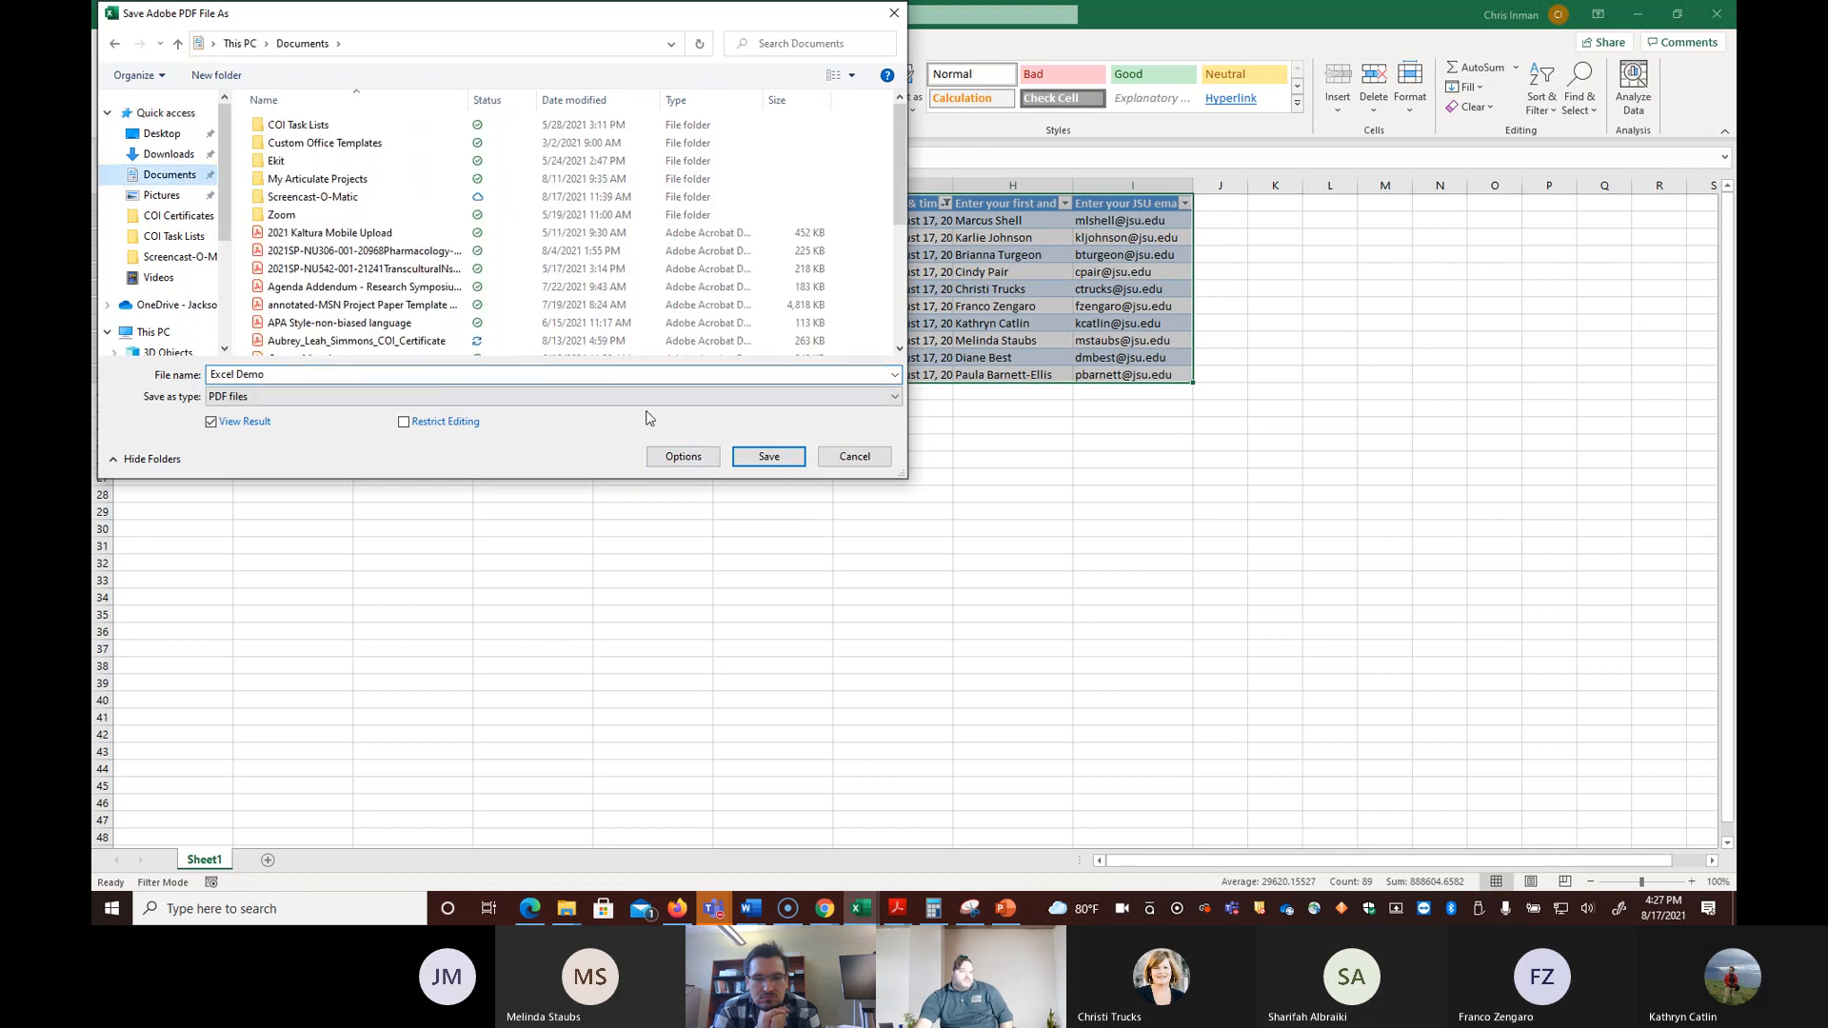
pyautogui.click(768, 457)
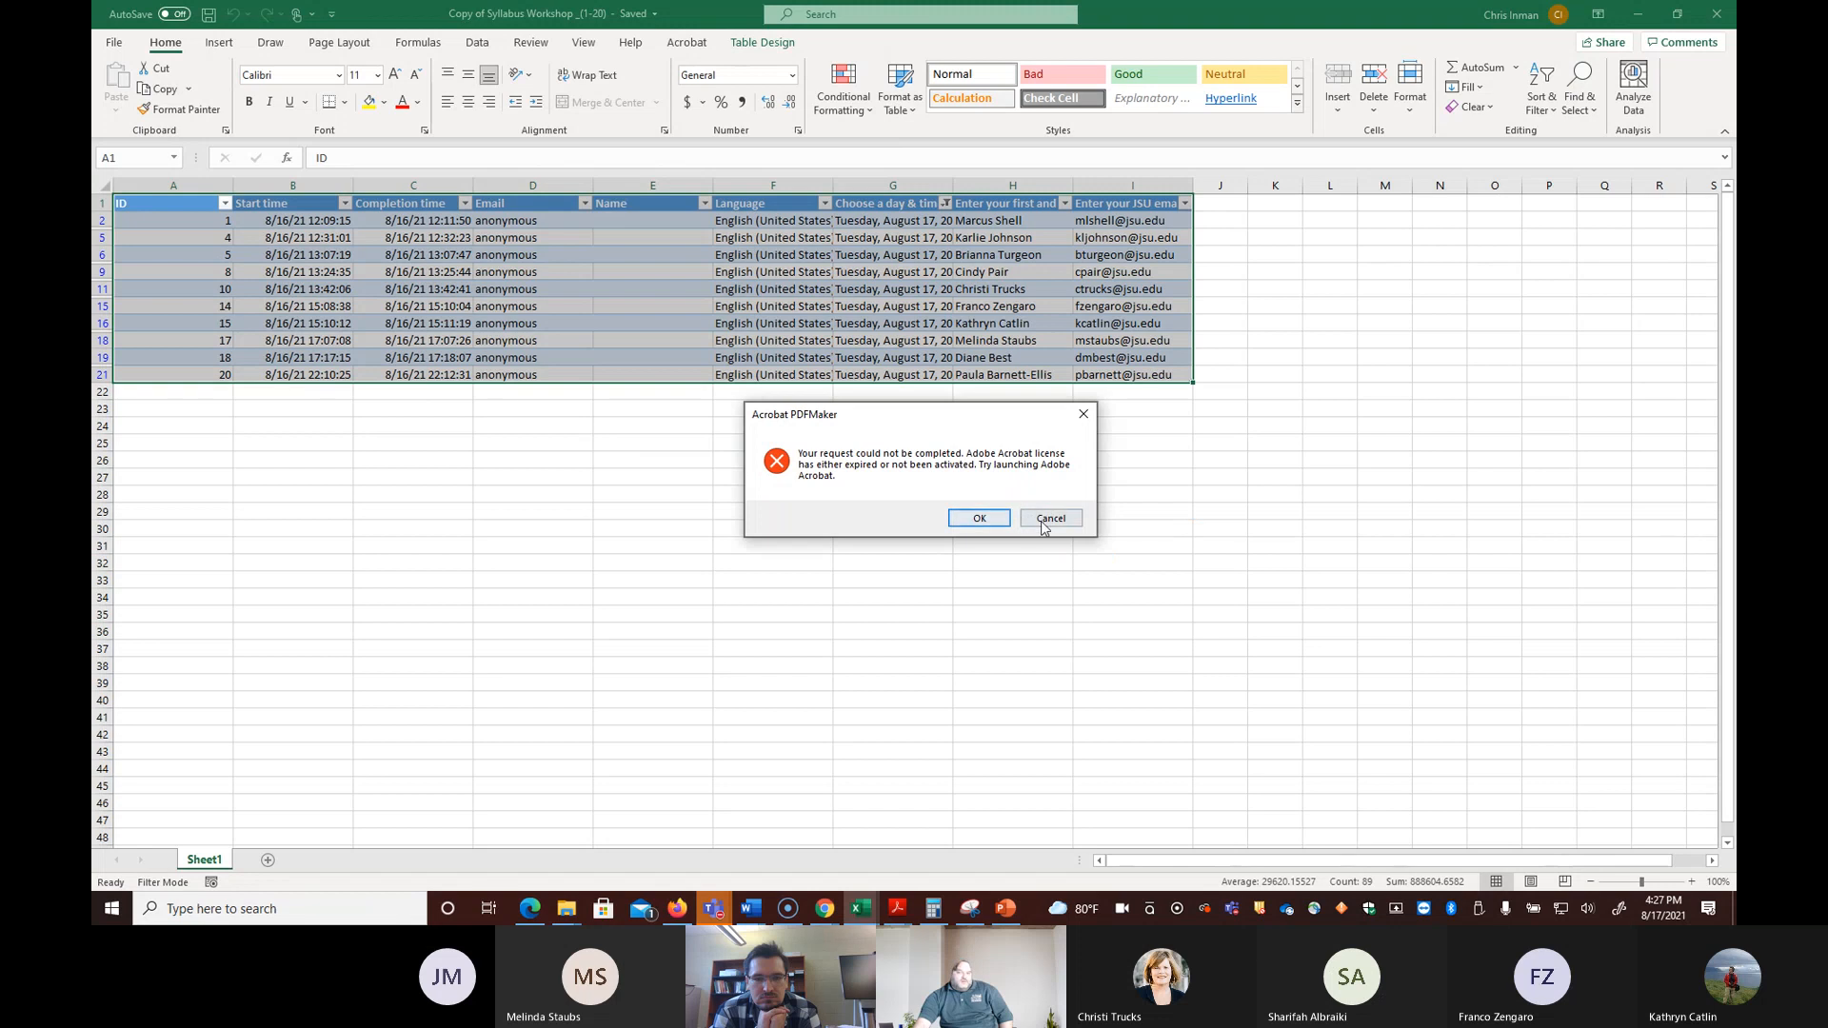
pyautogui.click(1051, 521)
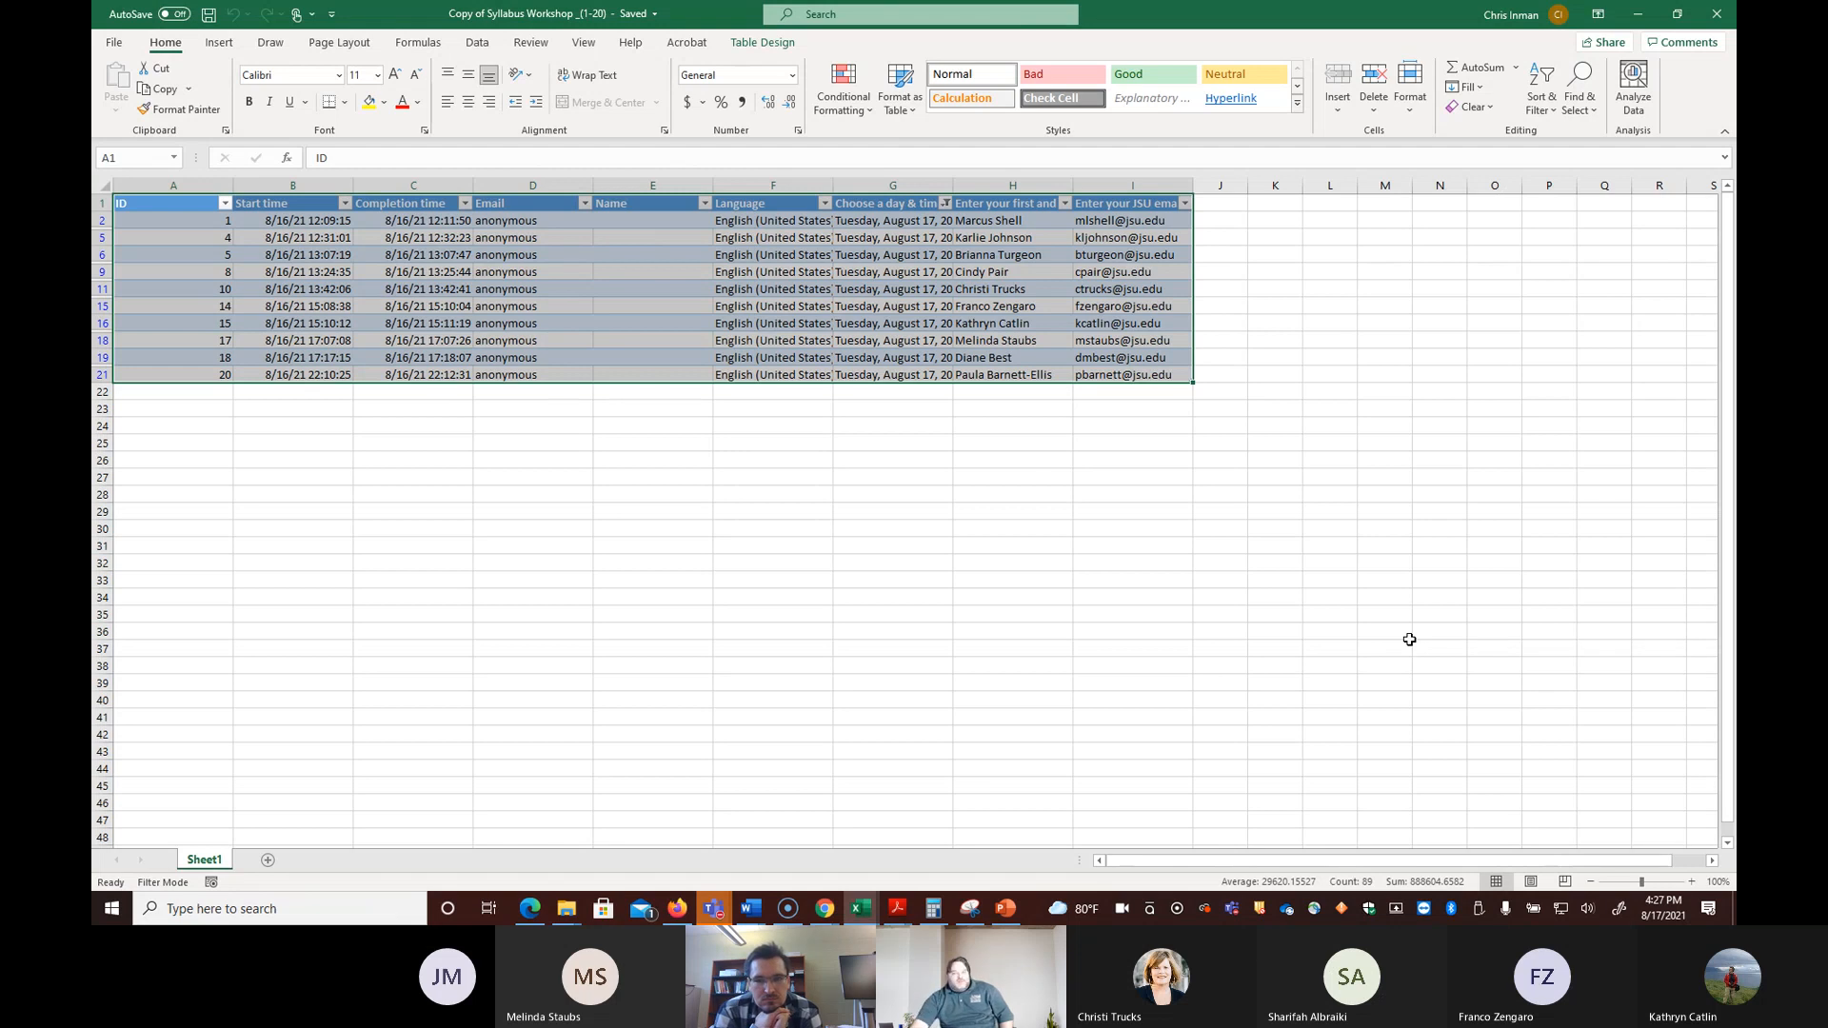
pyautogui.click(1223, 630)
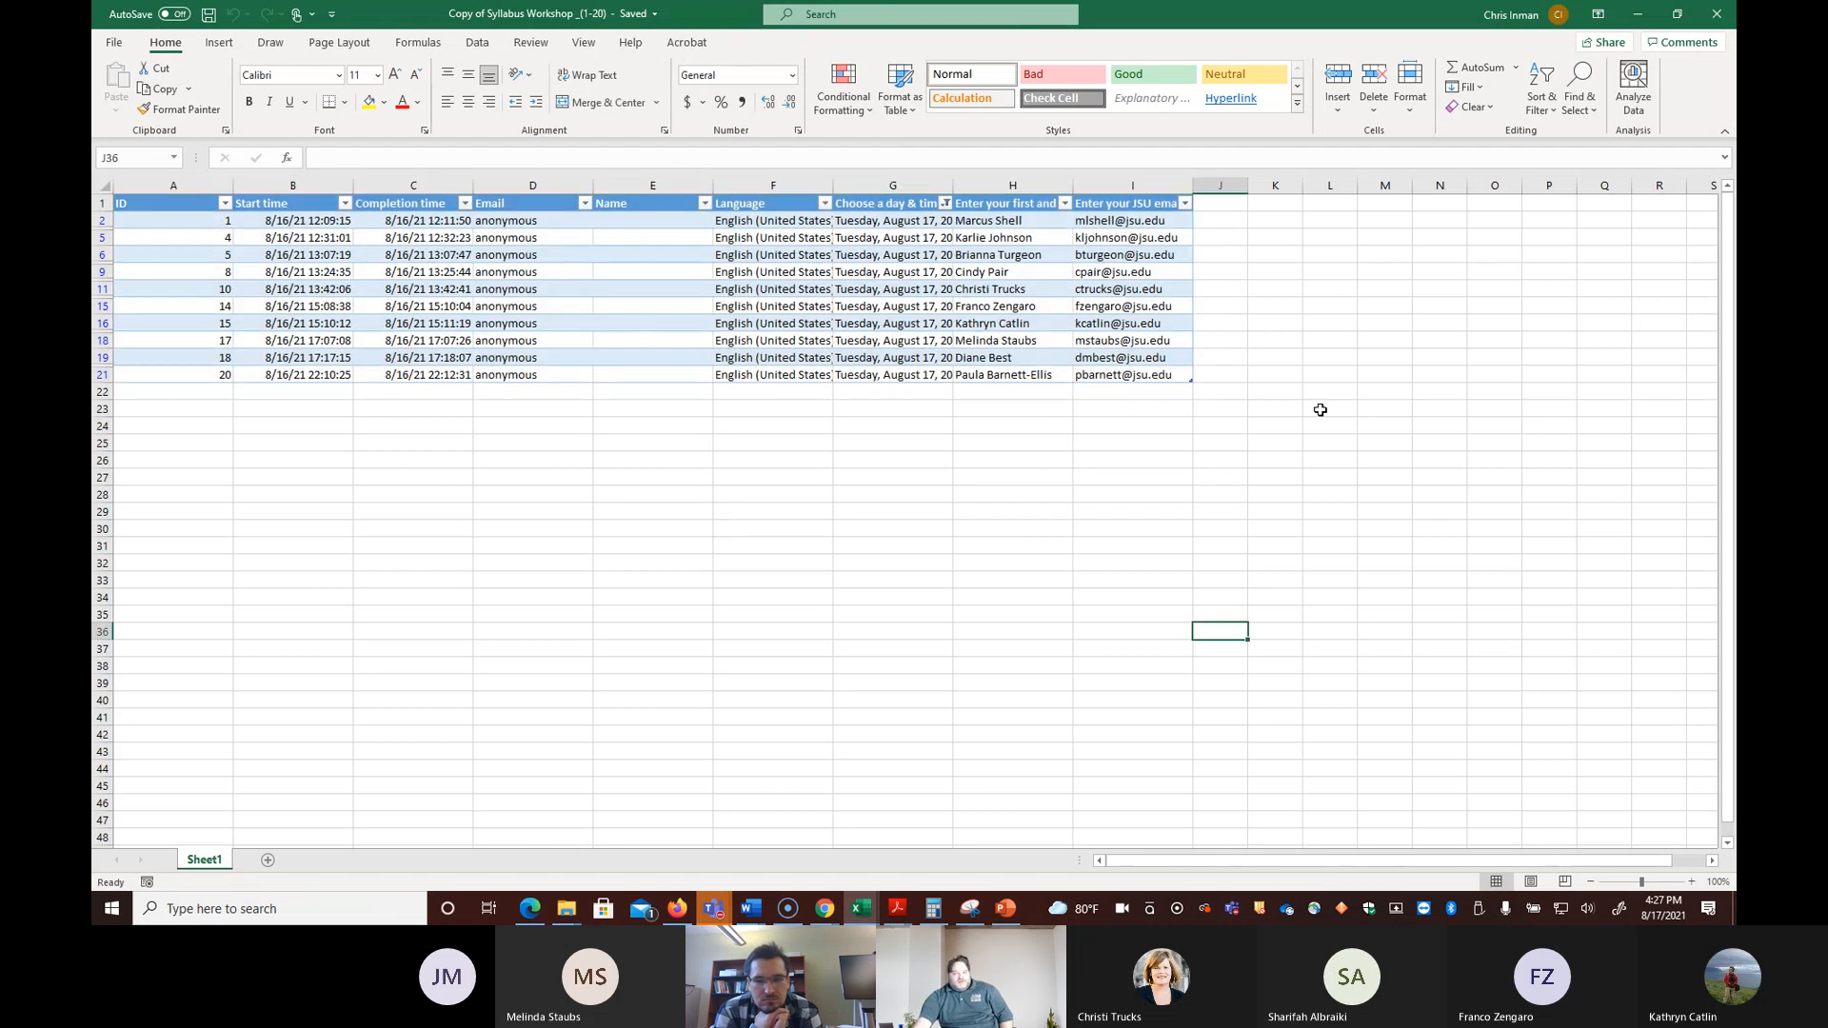
pyautogui.click(812, 682)
pyautogui.click(836, 511)
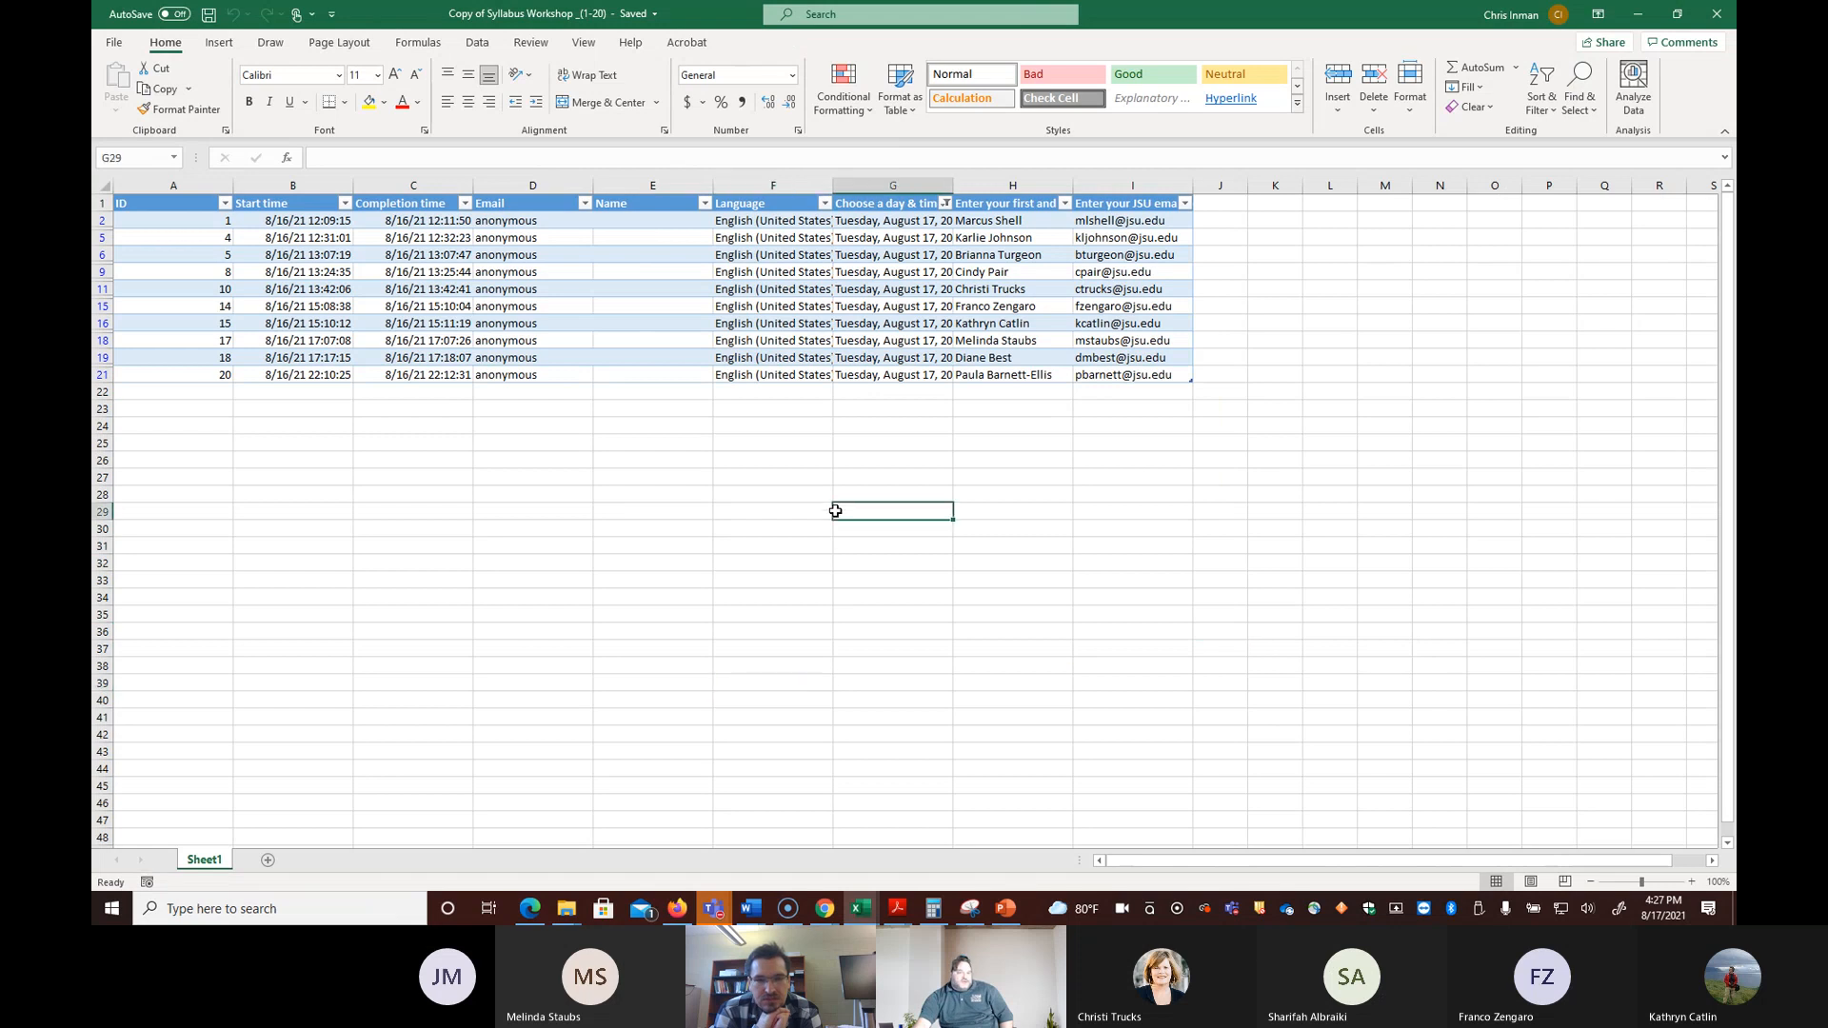
pyautogui.click(980, 914)
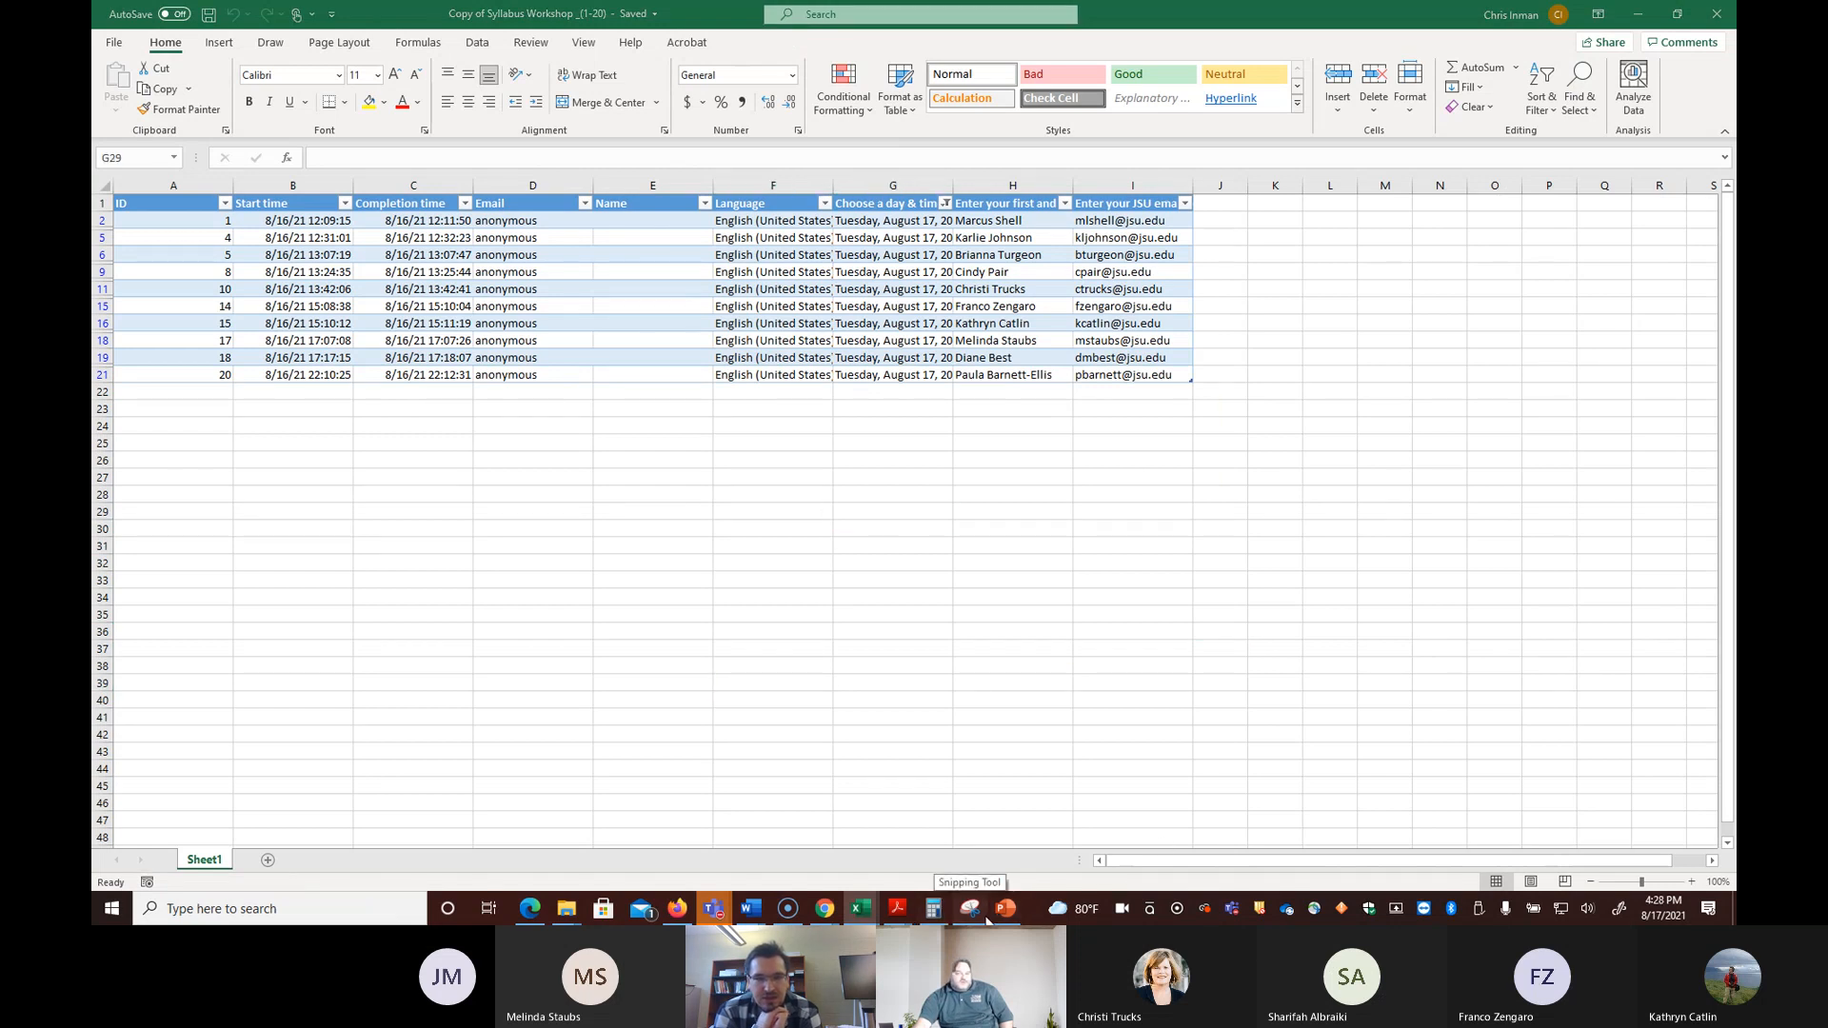
pyautogui.click(986, 920)
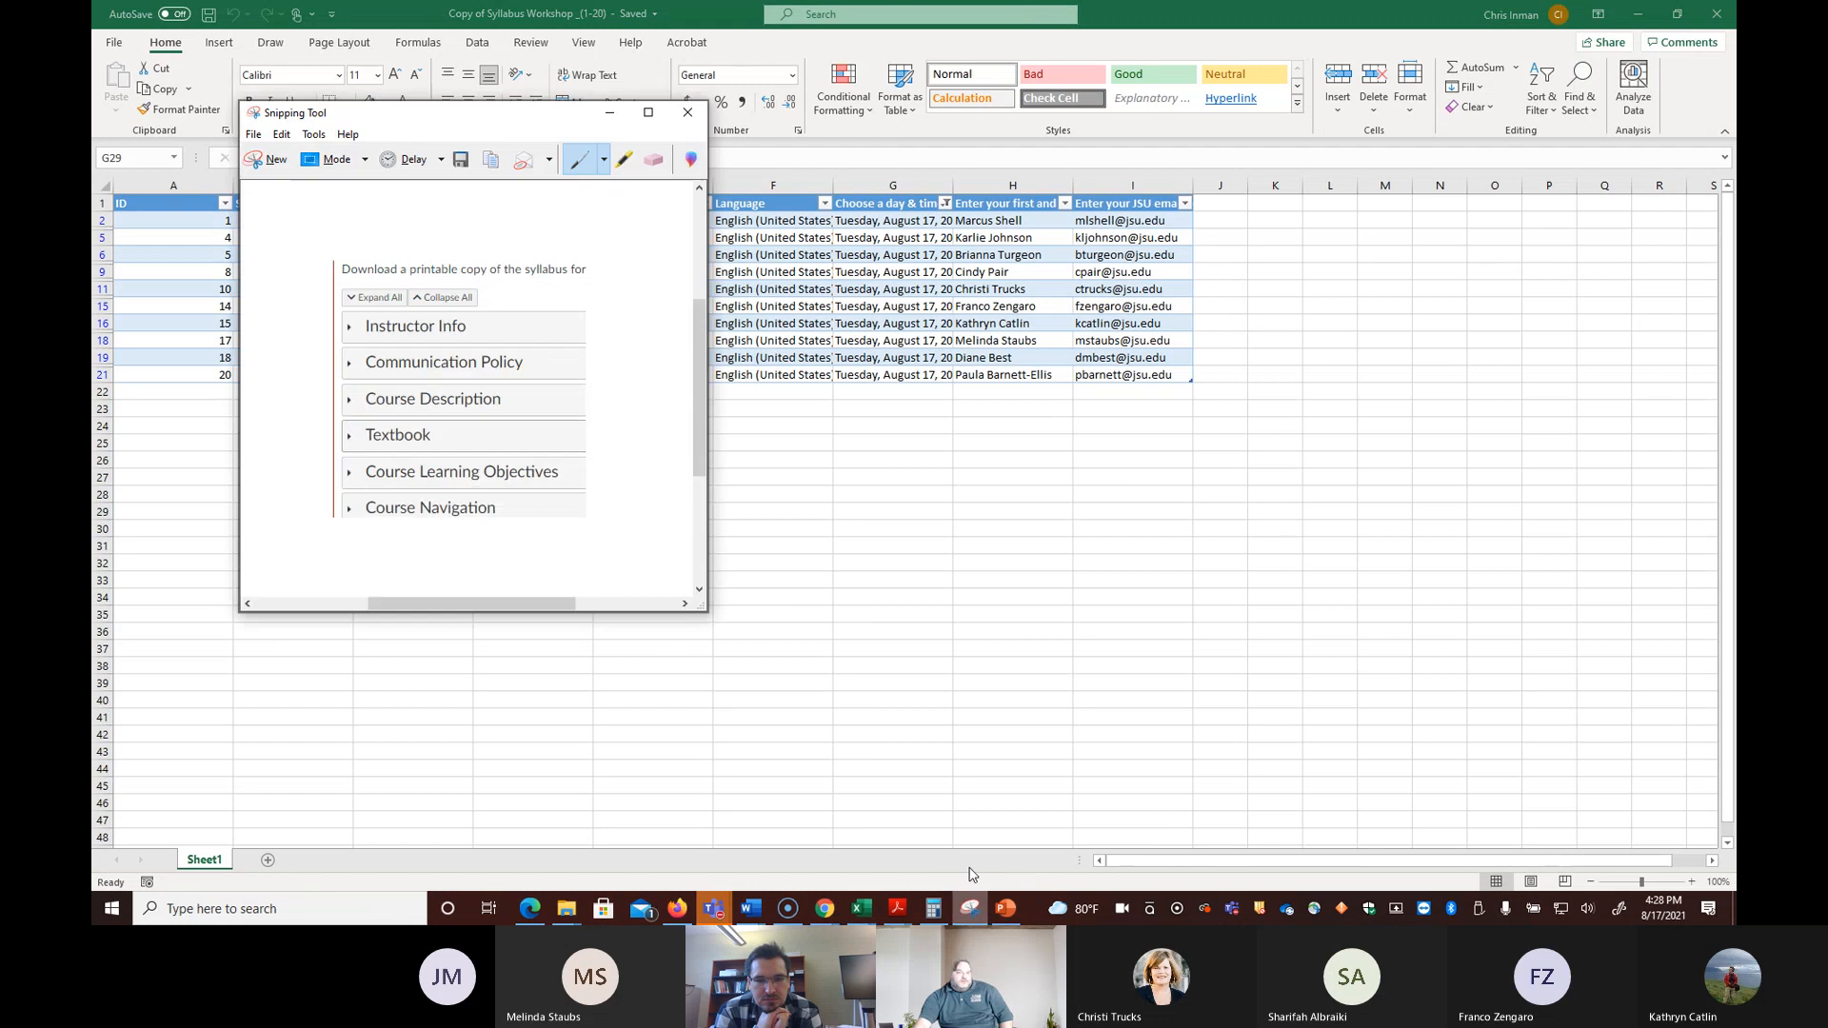
pyautogui.click(611, 110)
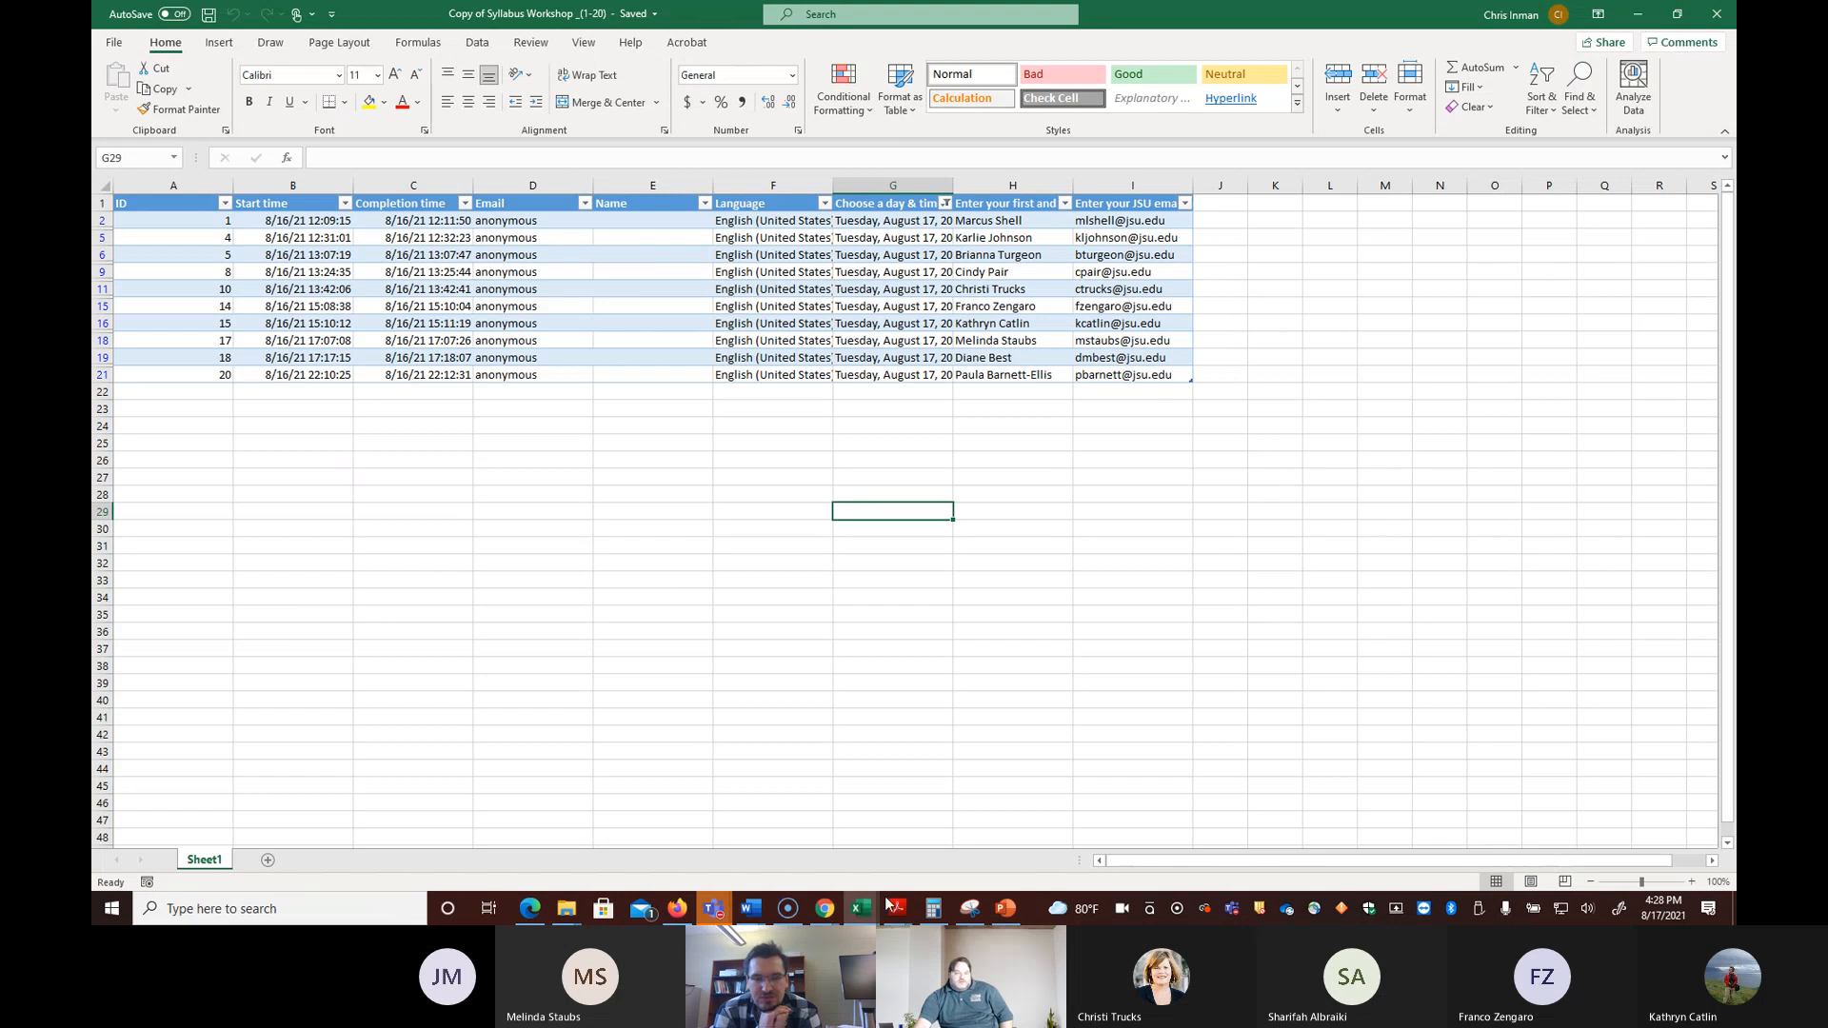
pyautogui.moveTo(862, 909)
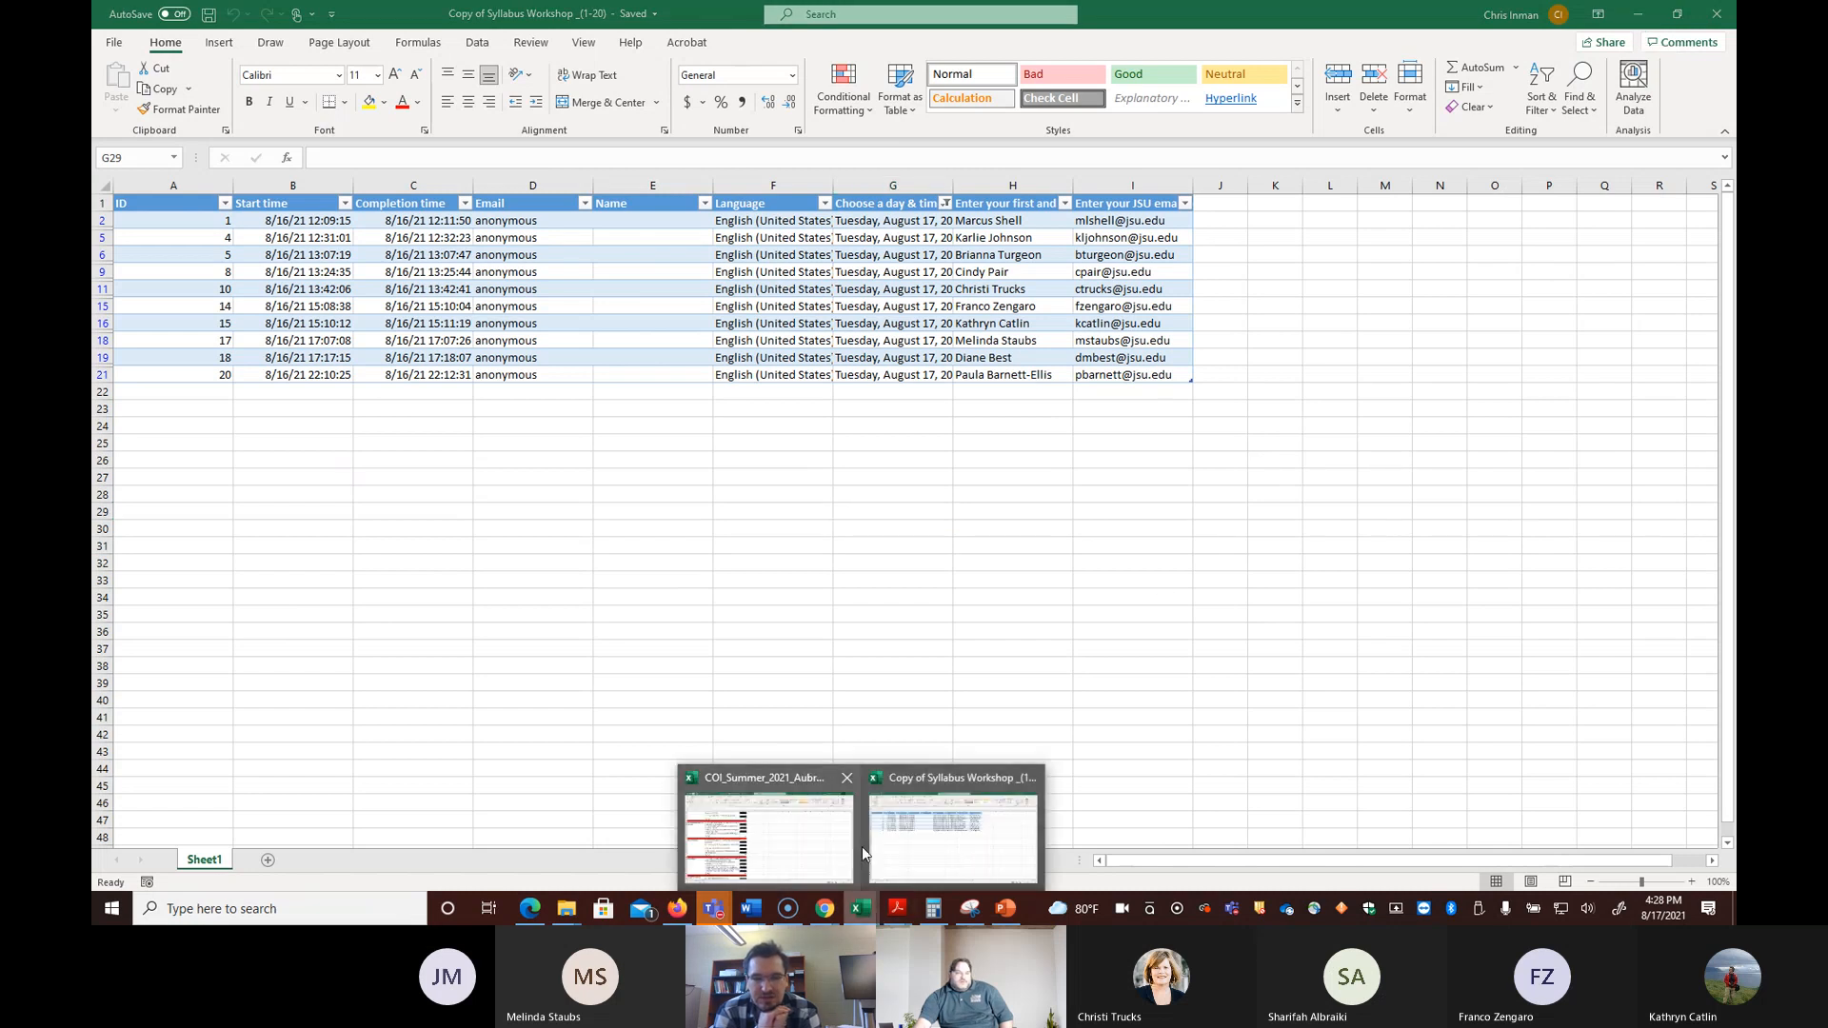
pyautogui.click(968, 838)
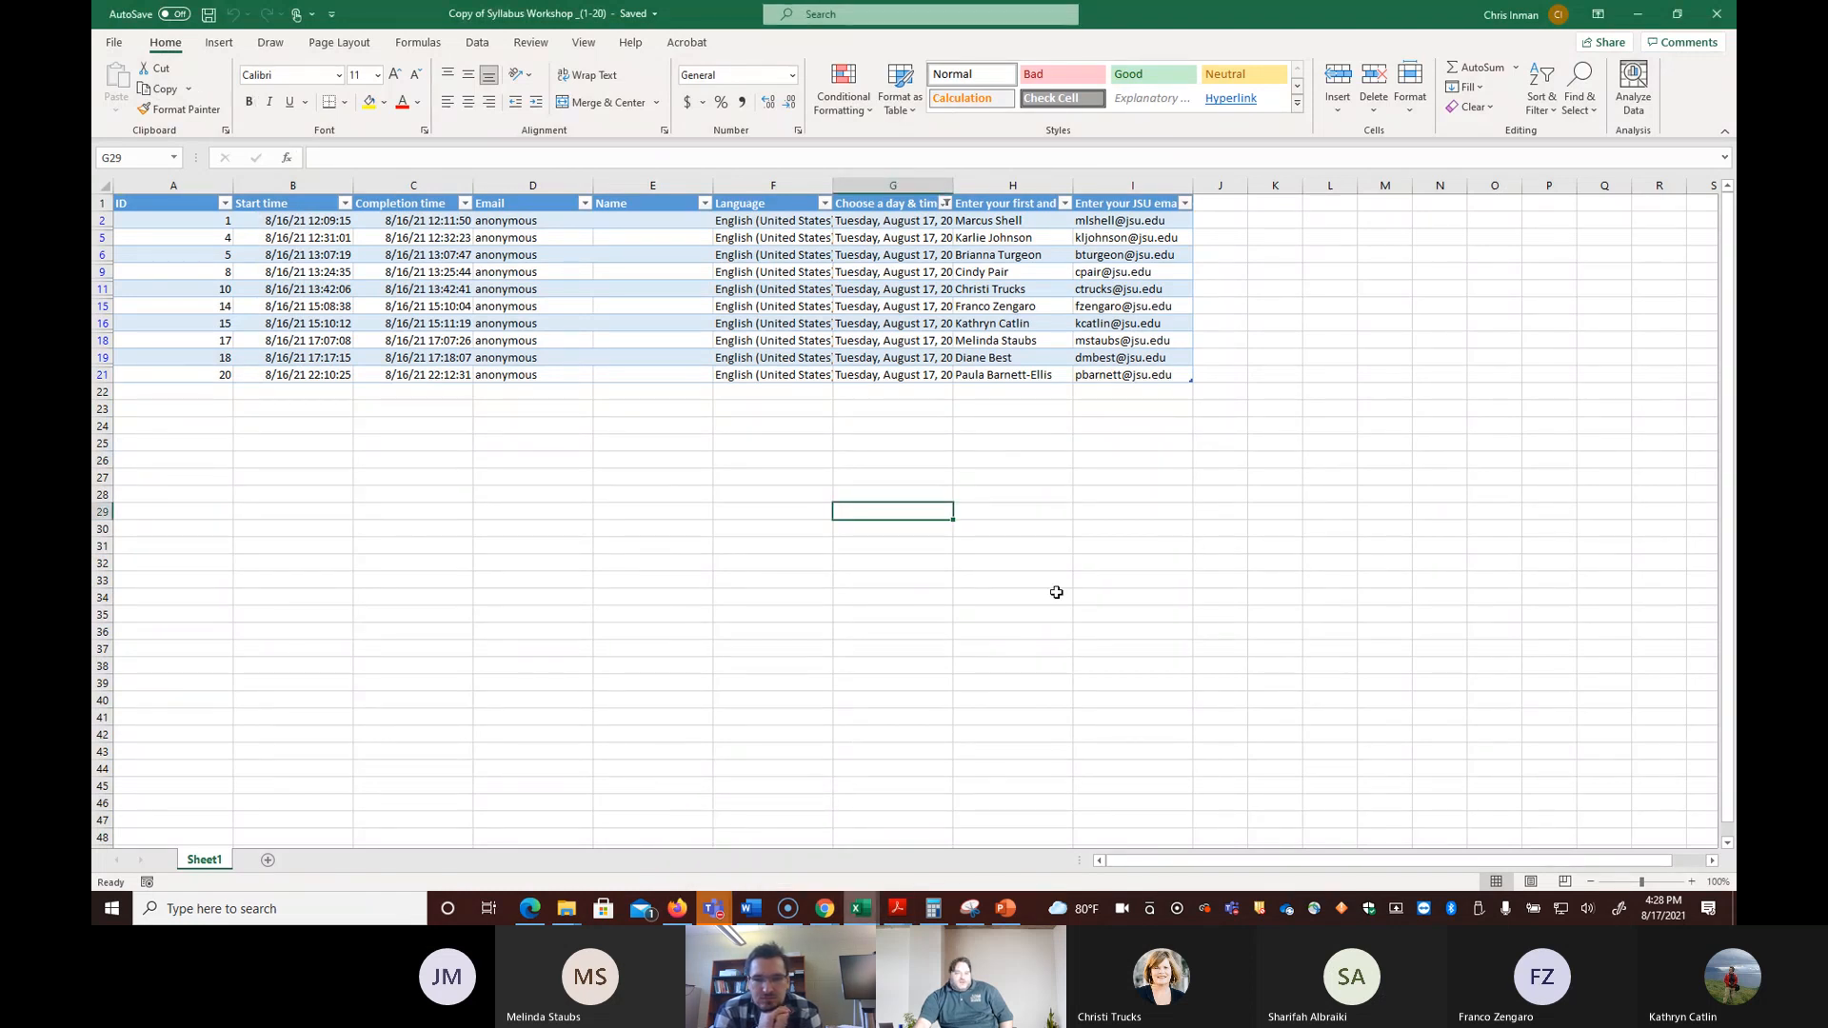
# Step: Switch to the ED 305 Syllabus page in Chrome, open it for editing and launch the Design Tools
pyautogui.moveTo(837, 906)
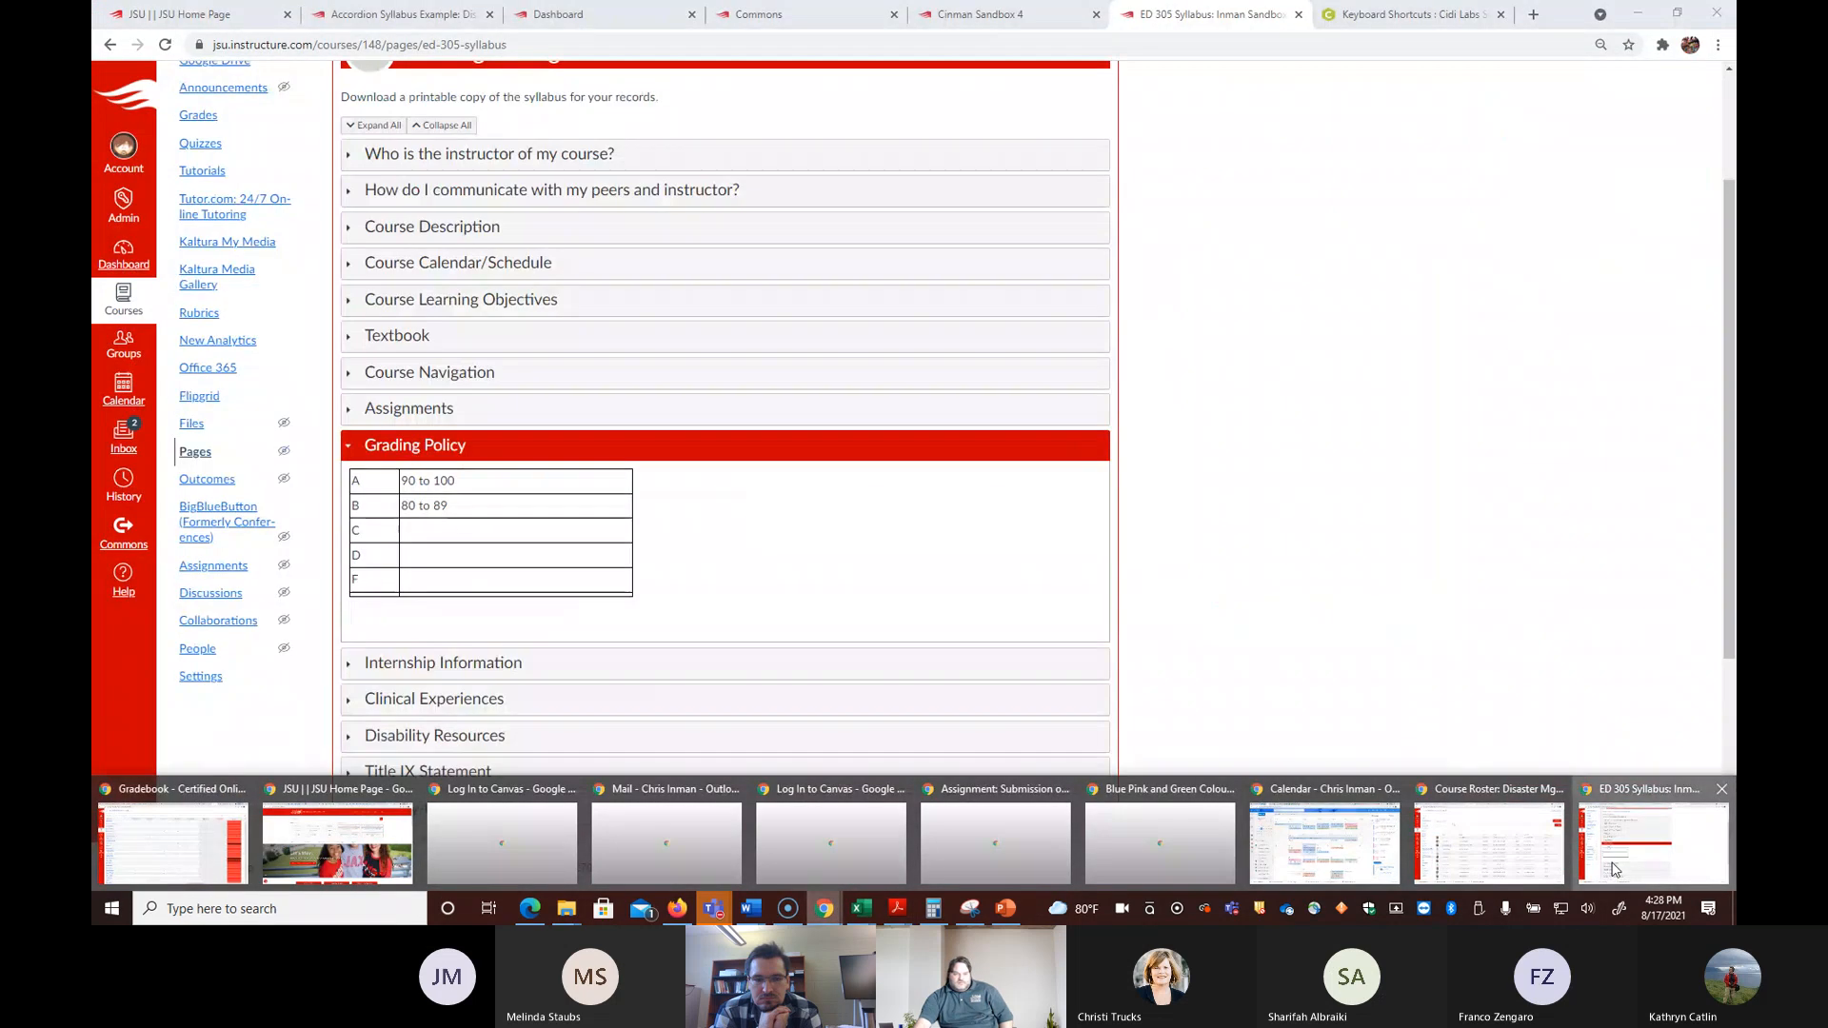
pyautogui.click(1613, 869)
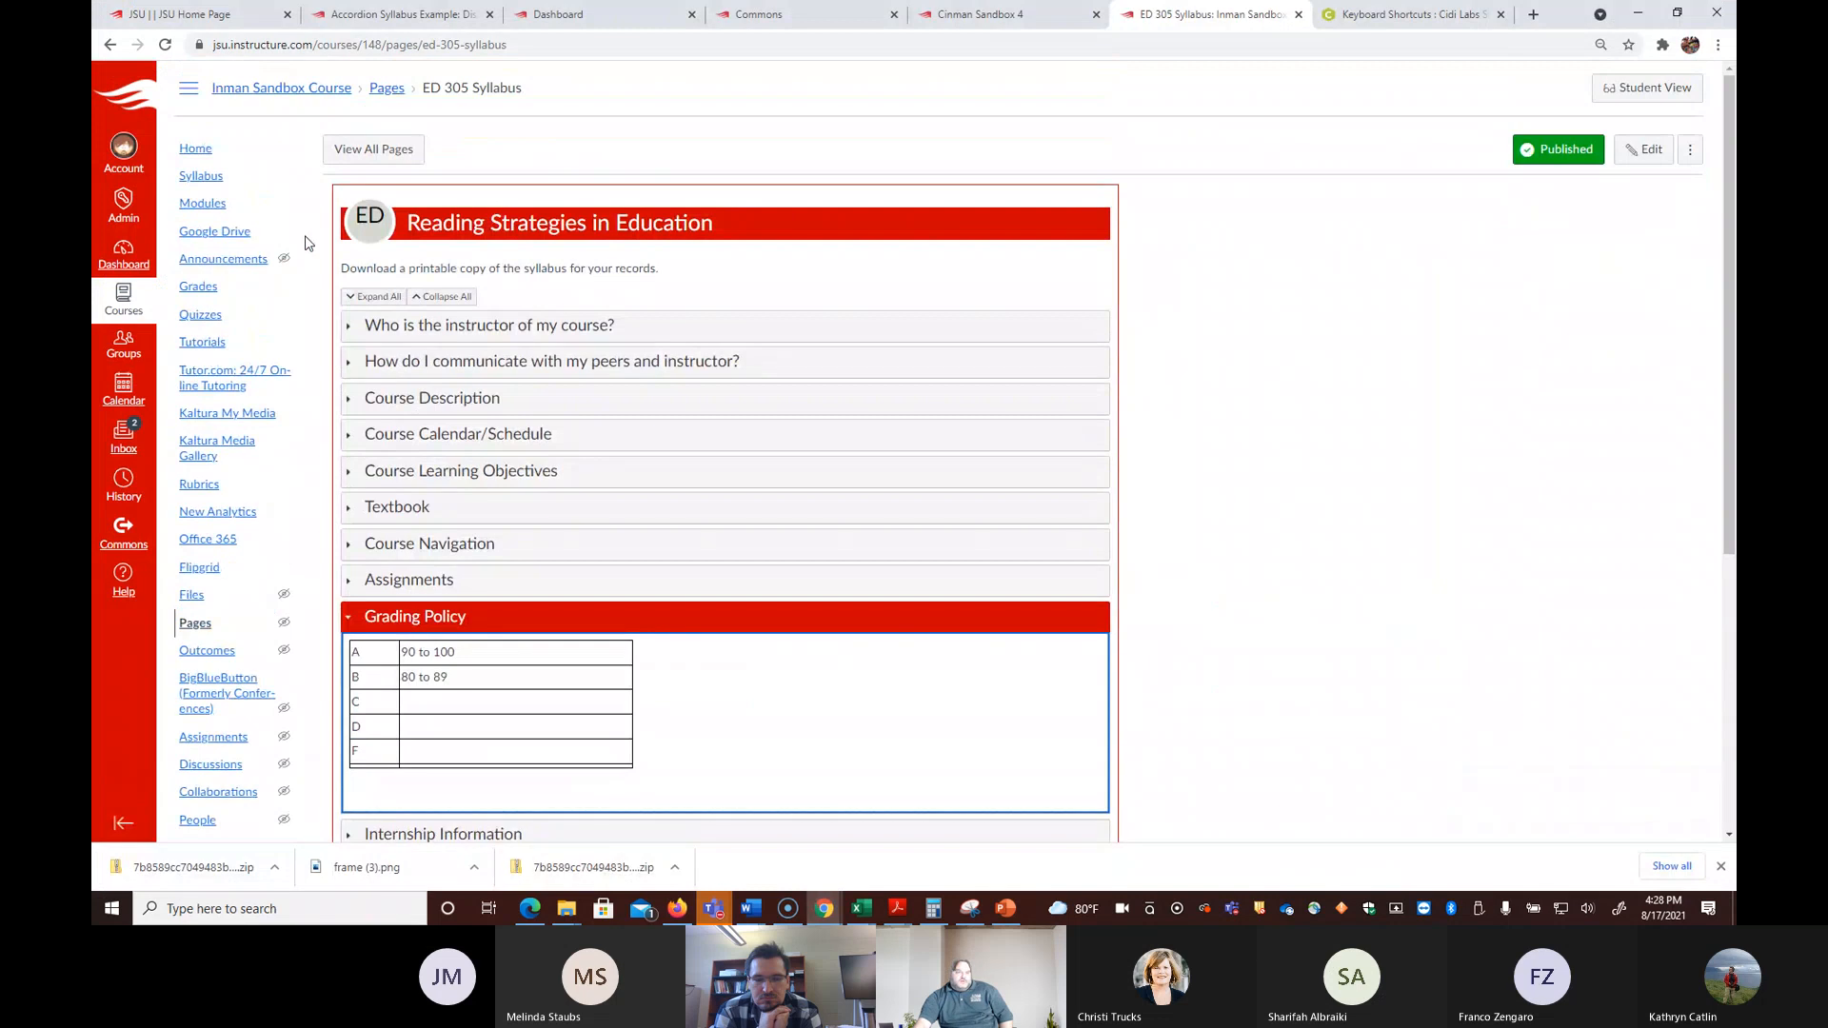
pyautogui.click(1645, 149)
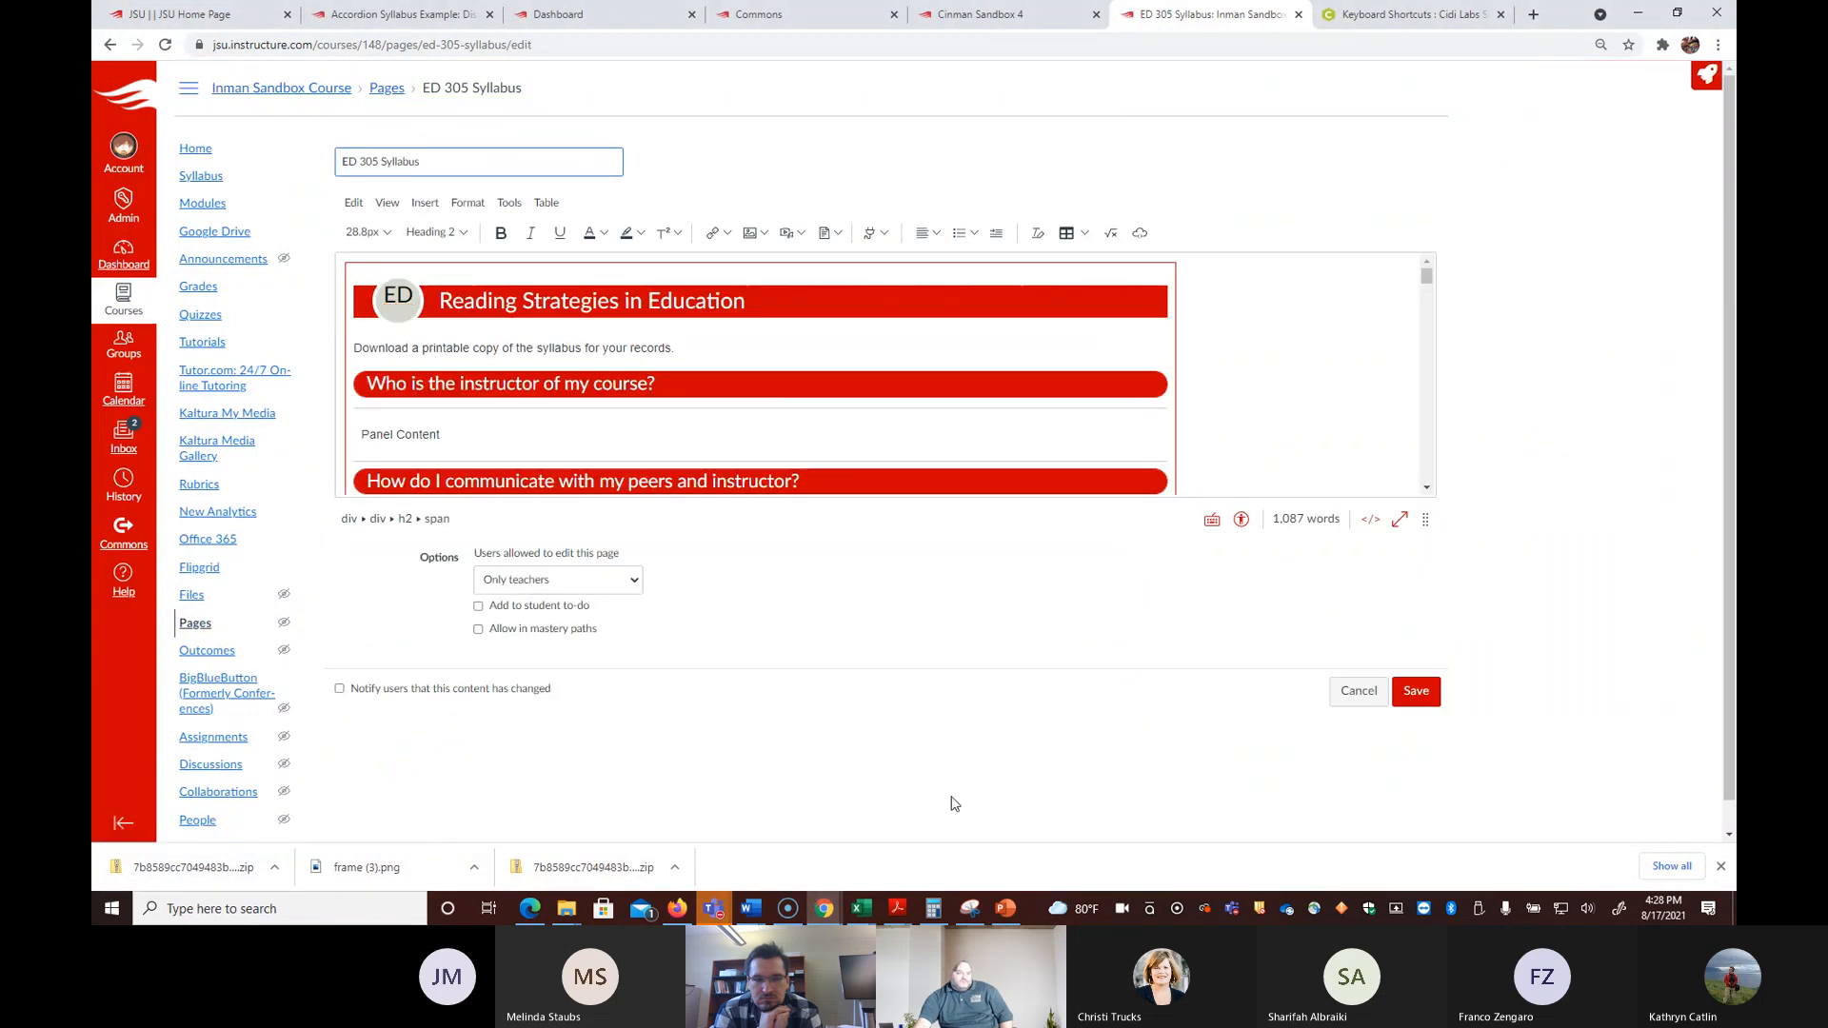
pyautogui.click(1608, 78)
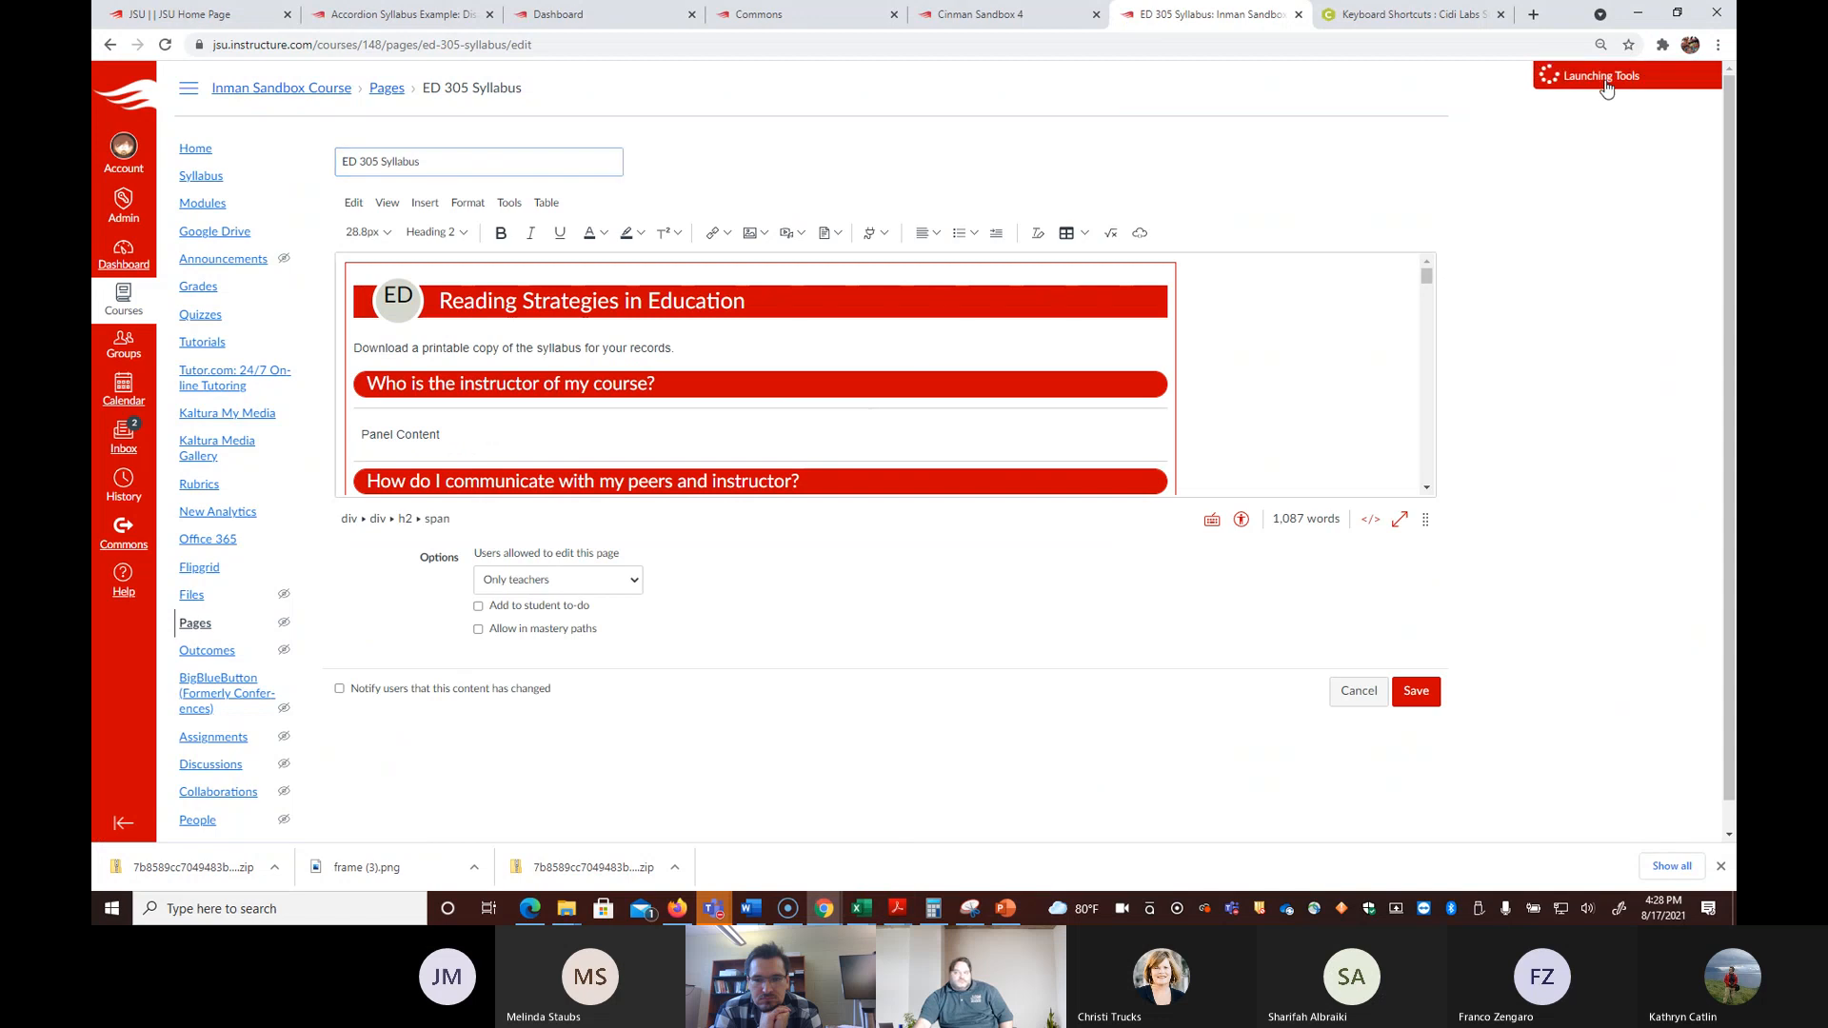
# Step: Delete the placeholder text "Type in communication policy" from the communication expander panel
pyautogui.scroll(-5, 662, 367)
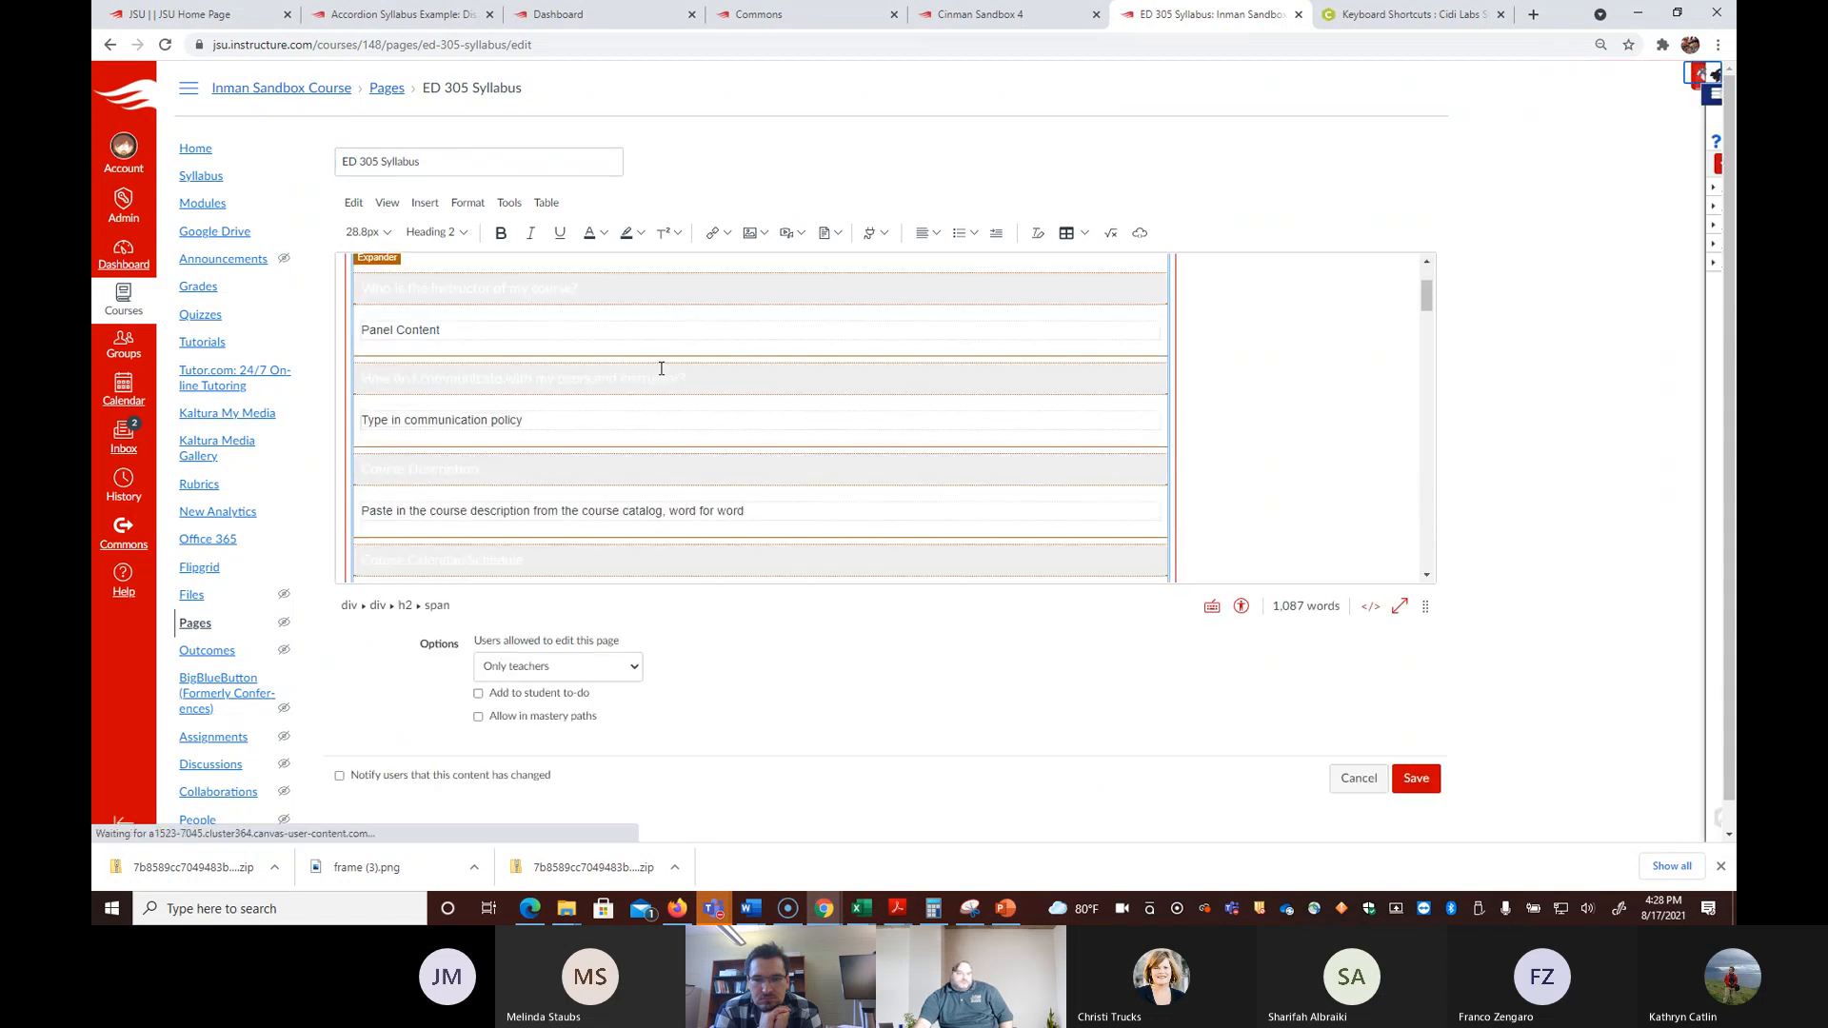
pyautogui.click(593, 301)
pyautogui.moveTo(597, 306); pyautogui.dragTo(364, 301)
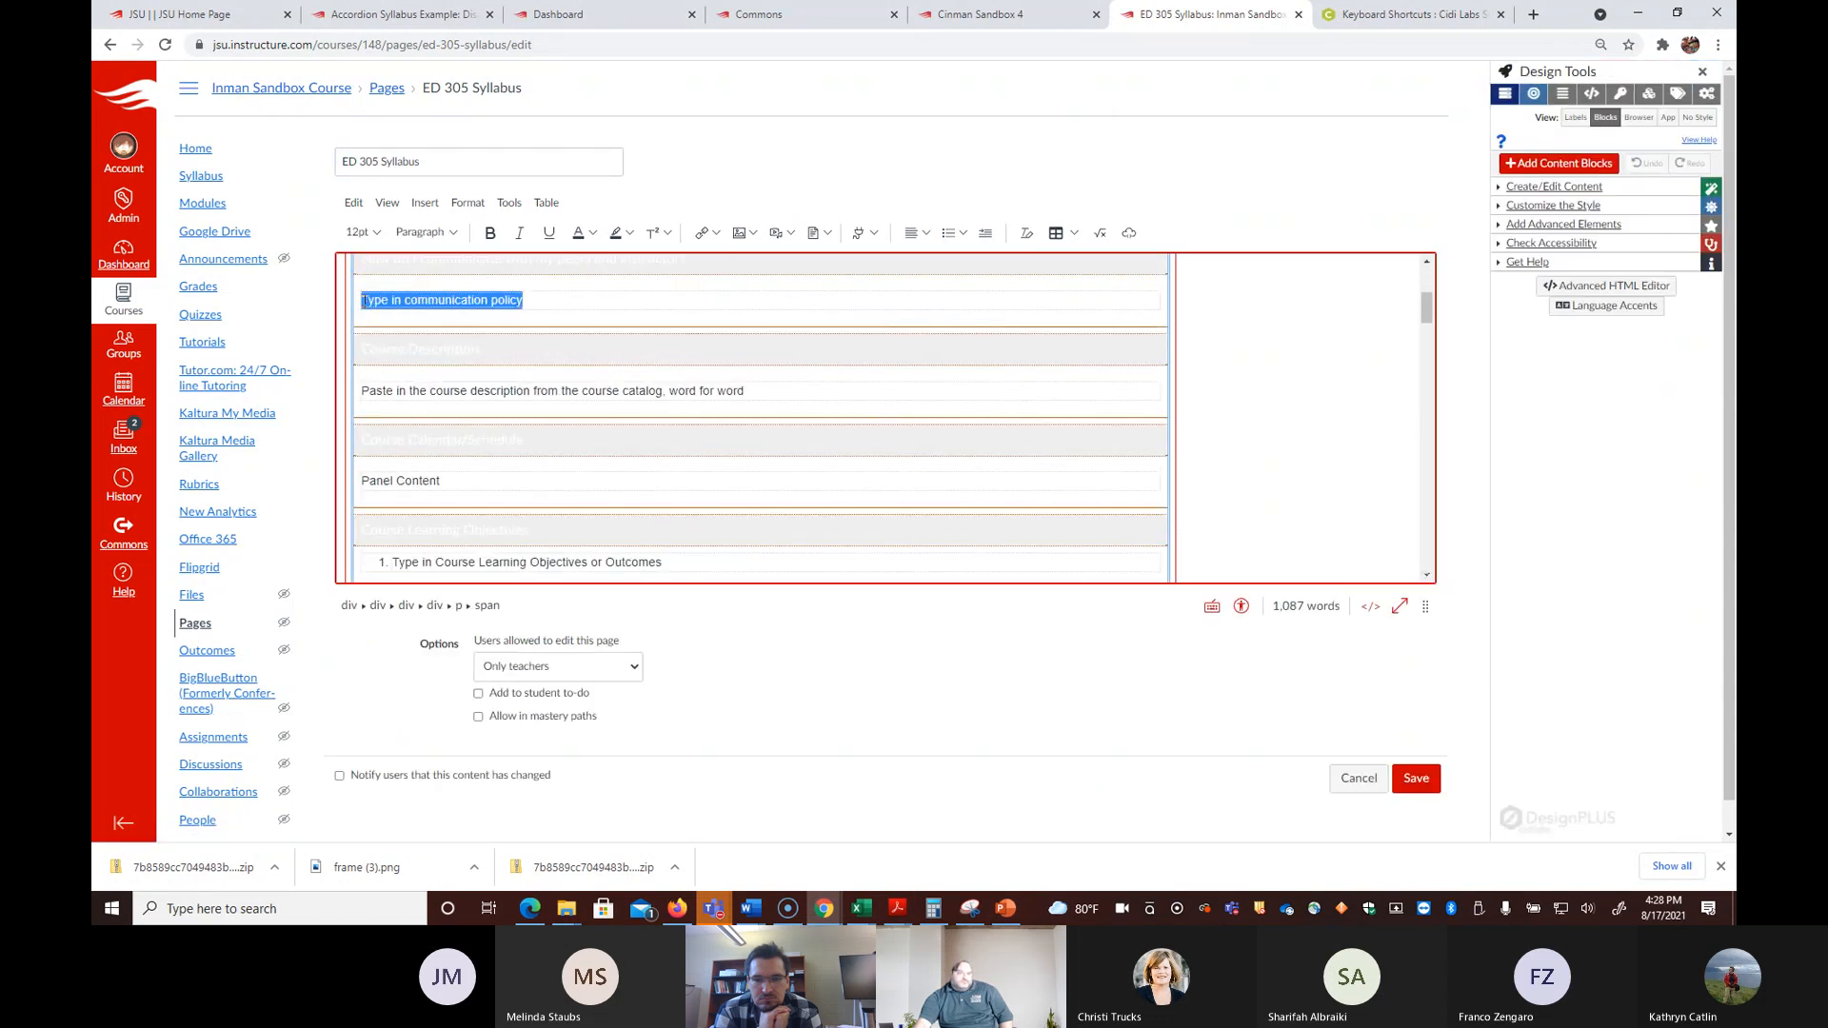
pyautogui.press('BackSpace')
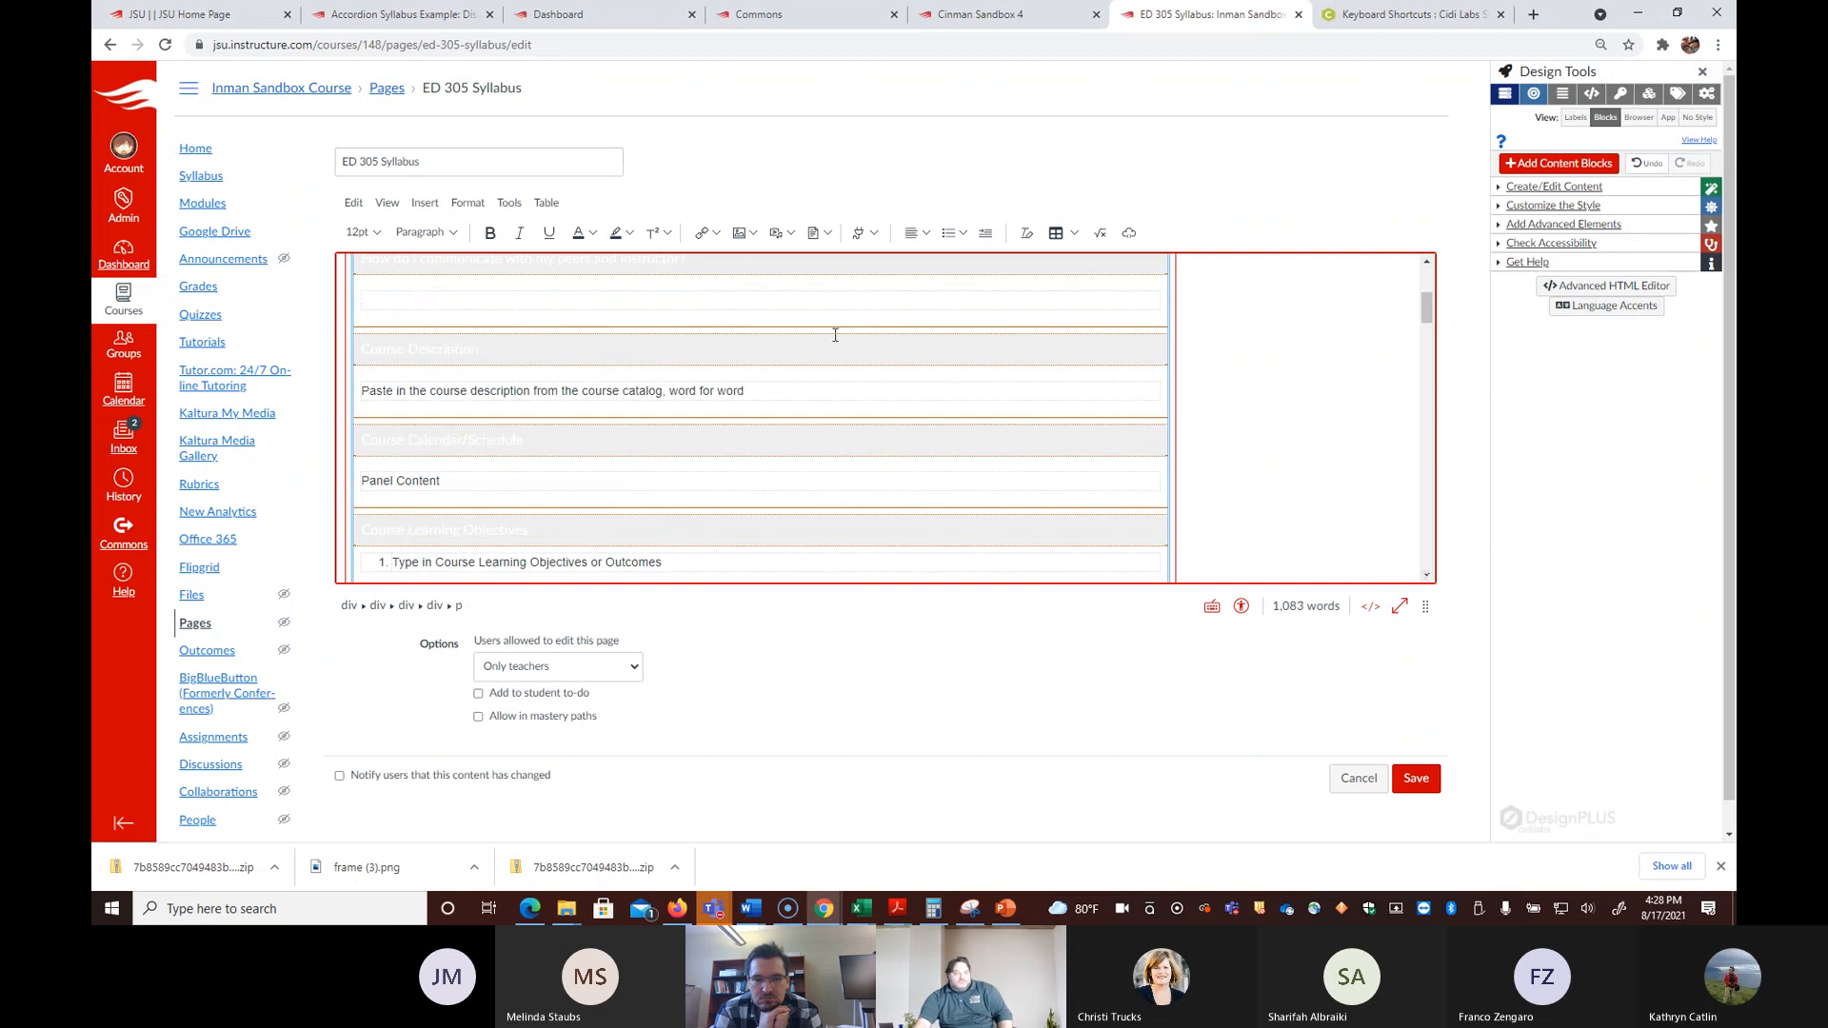
# Step: Start a document upload at the emptied communication panel and open the computer's file chooser
pyautogui.click(824, 233)
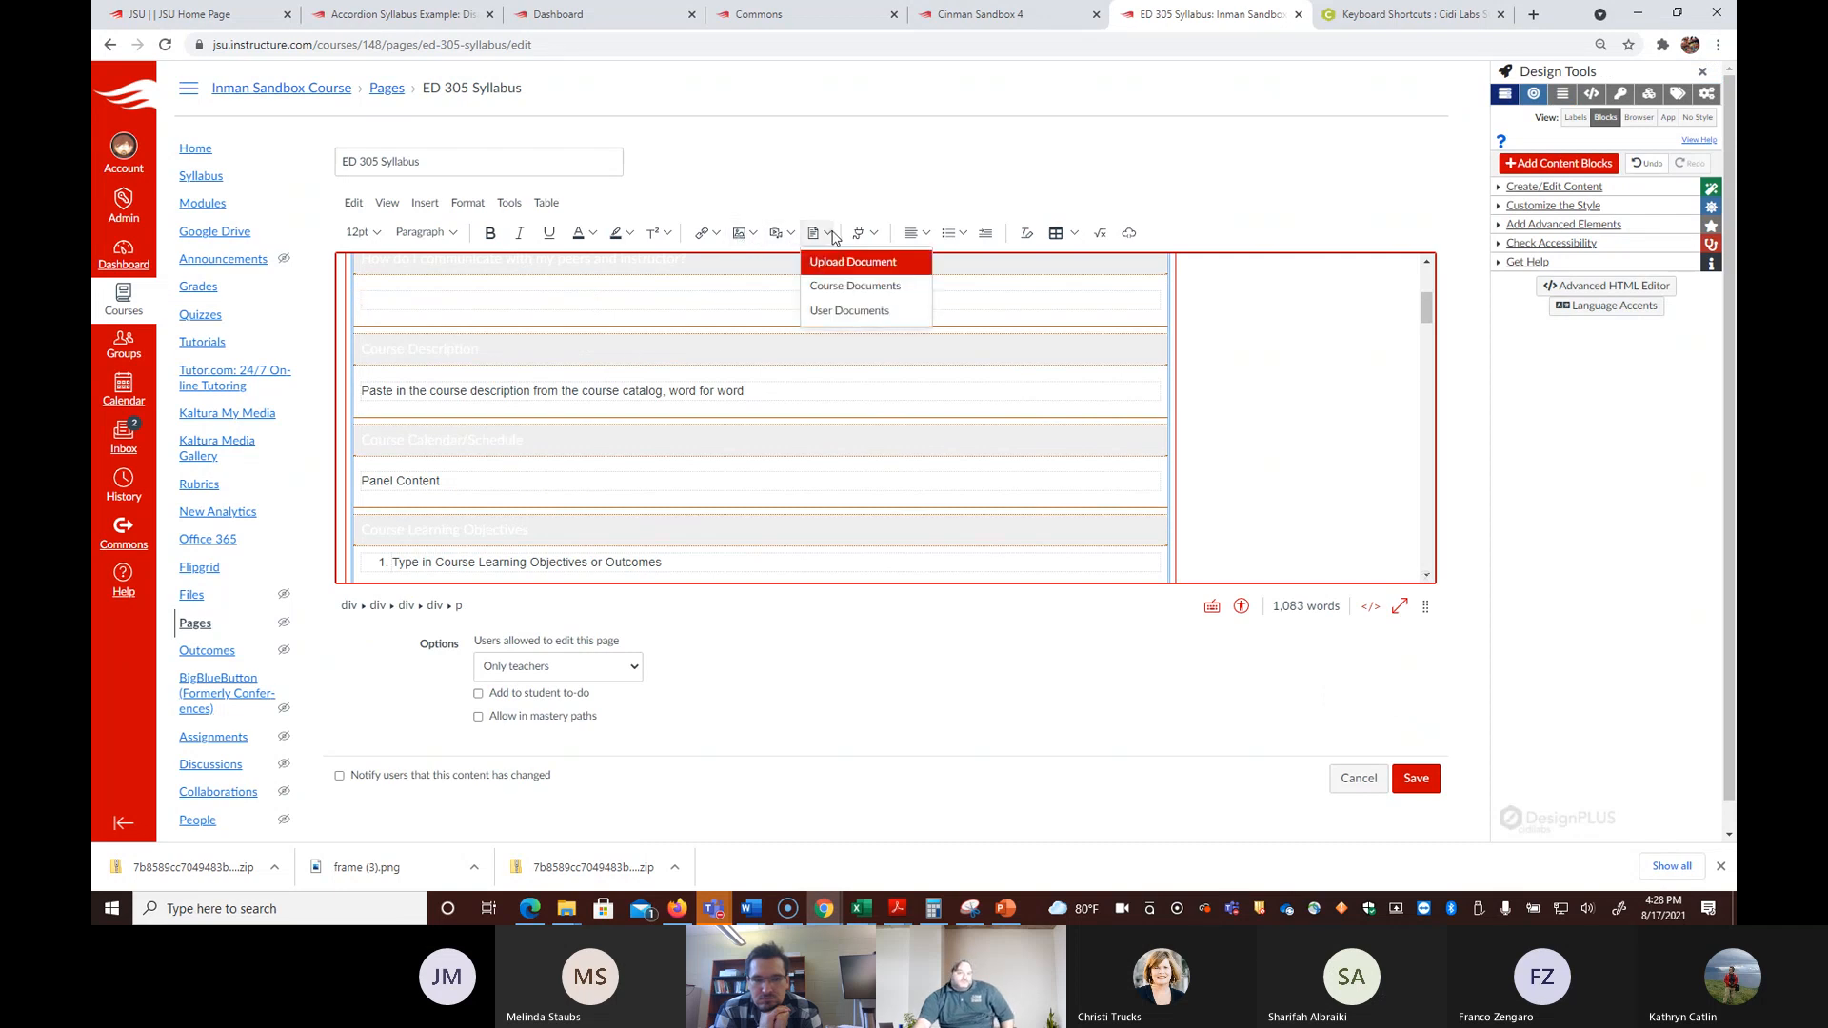
pyautogui.click(846, 271)
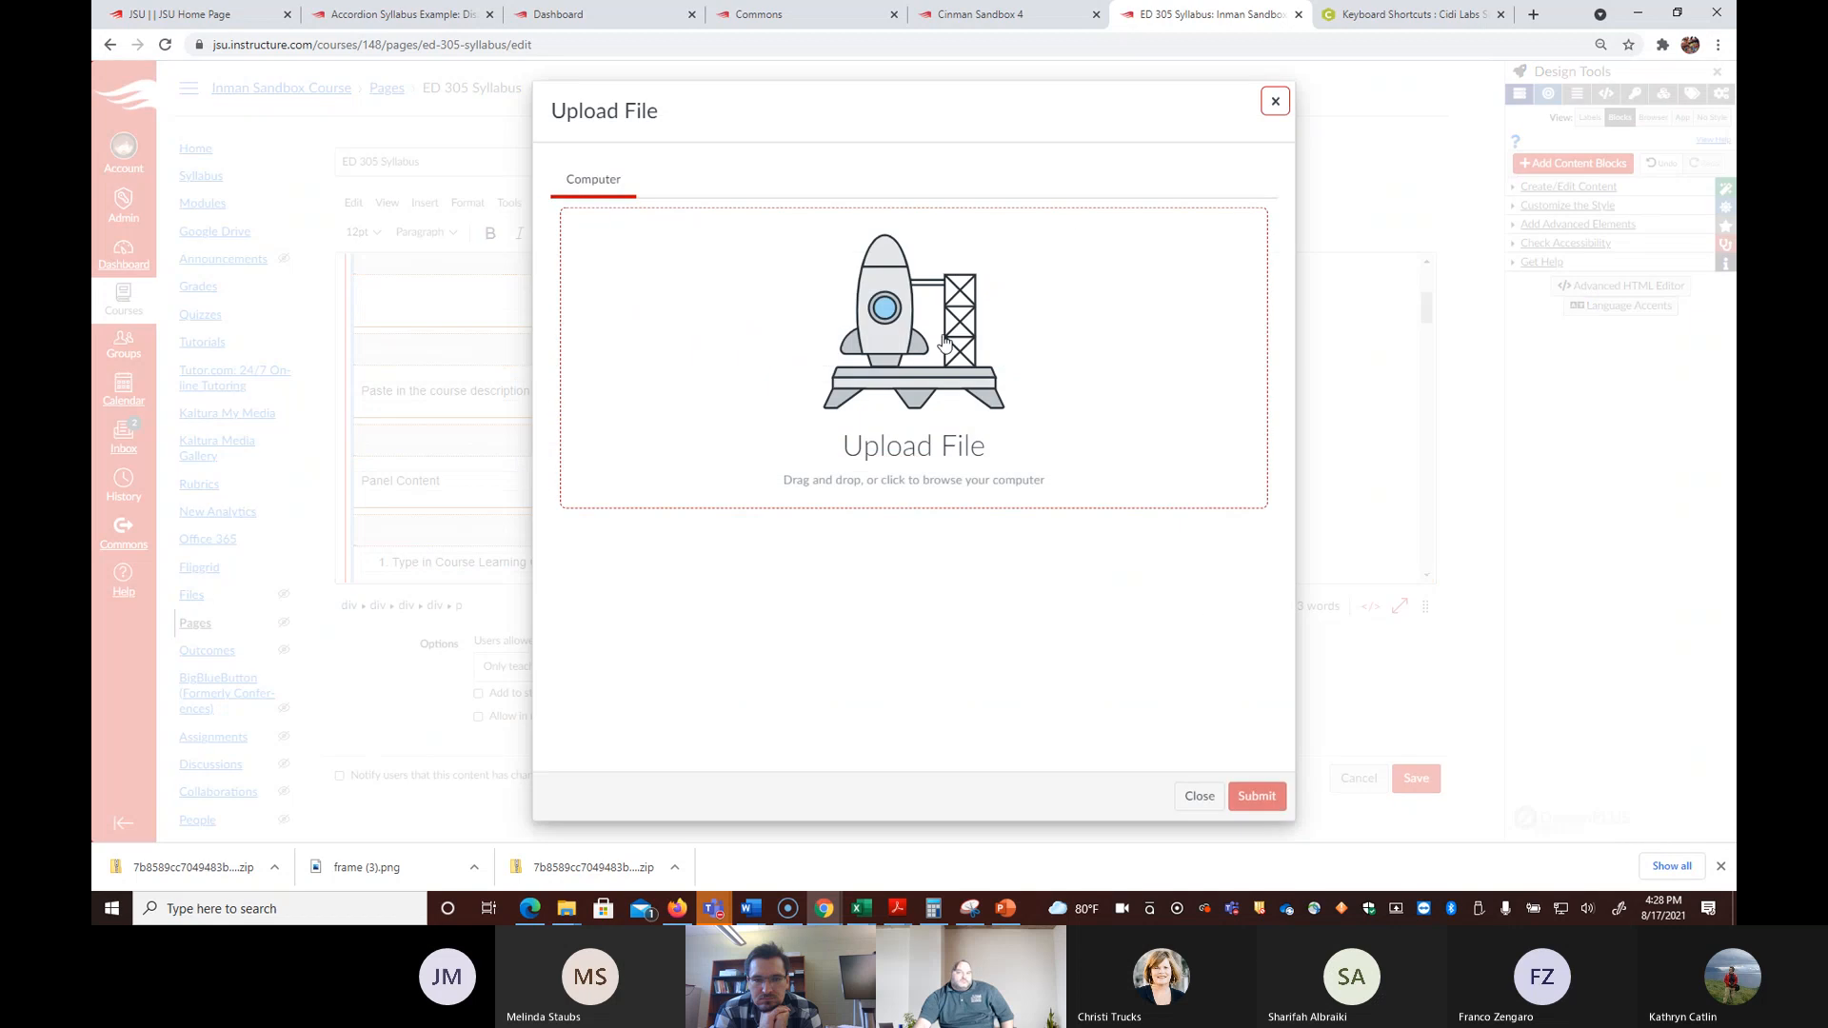
pyautogui.click(1175, 431)
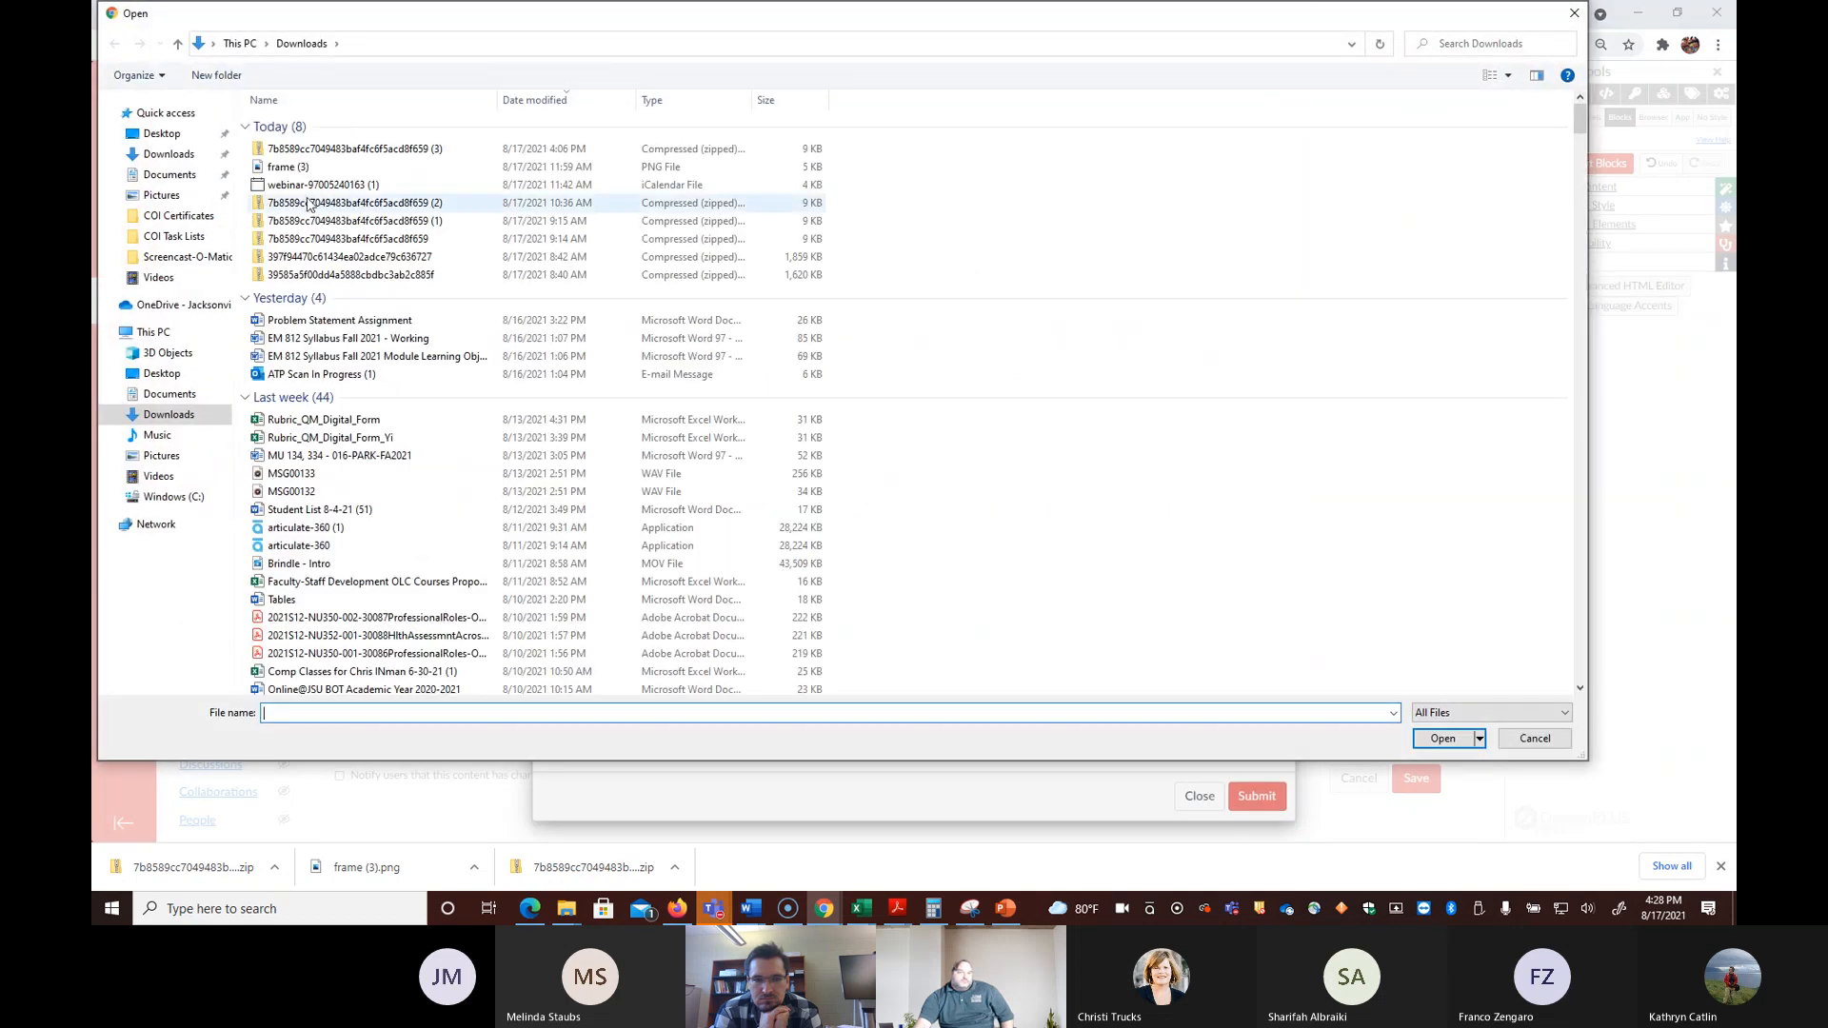
# Step: Look for the file to upload in Downloads and Documents, search Documents for "copy", and check the recent files in Quick access
pyautogui.click(172, 155)
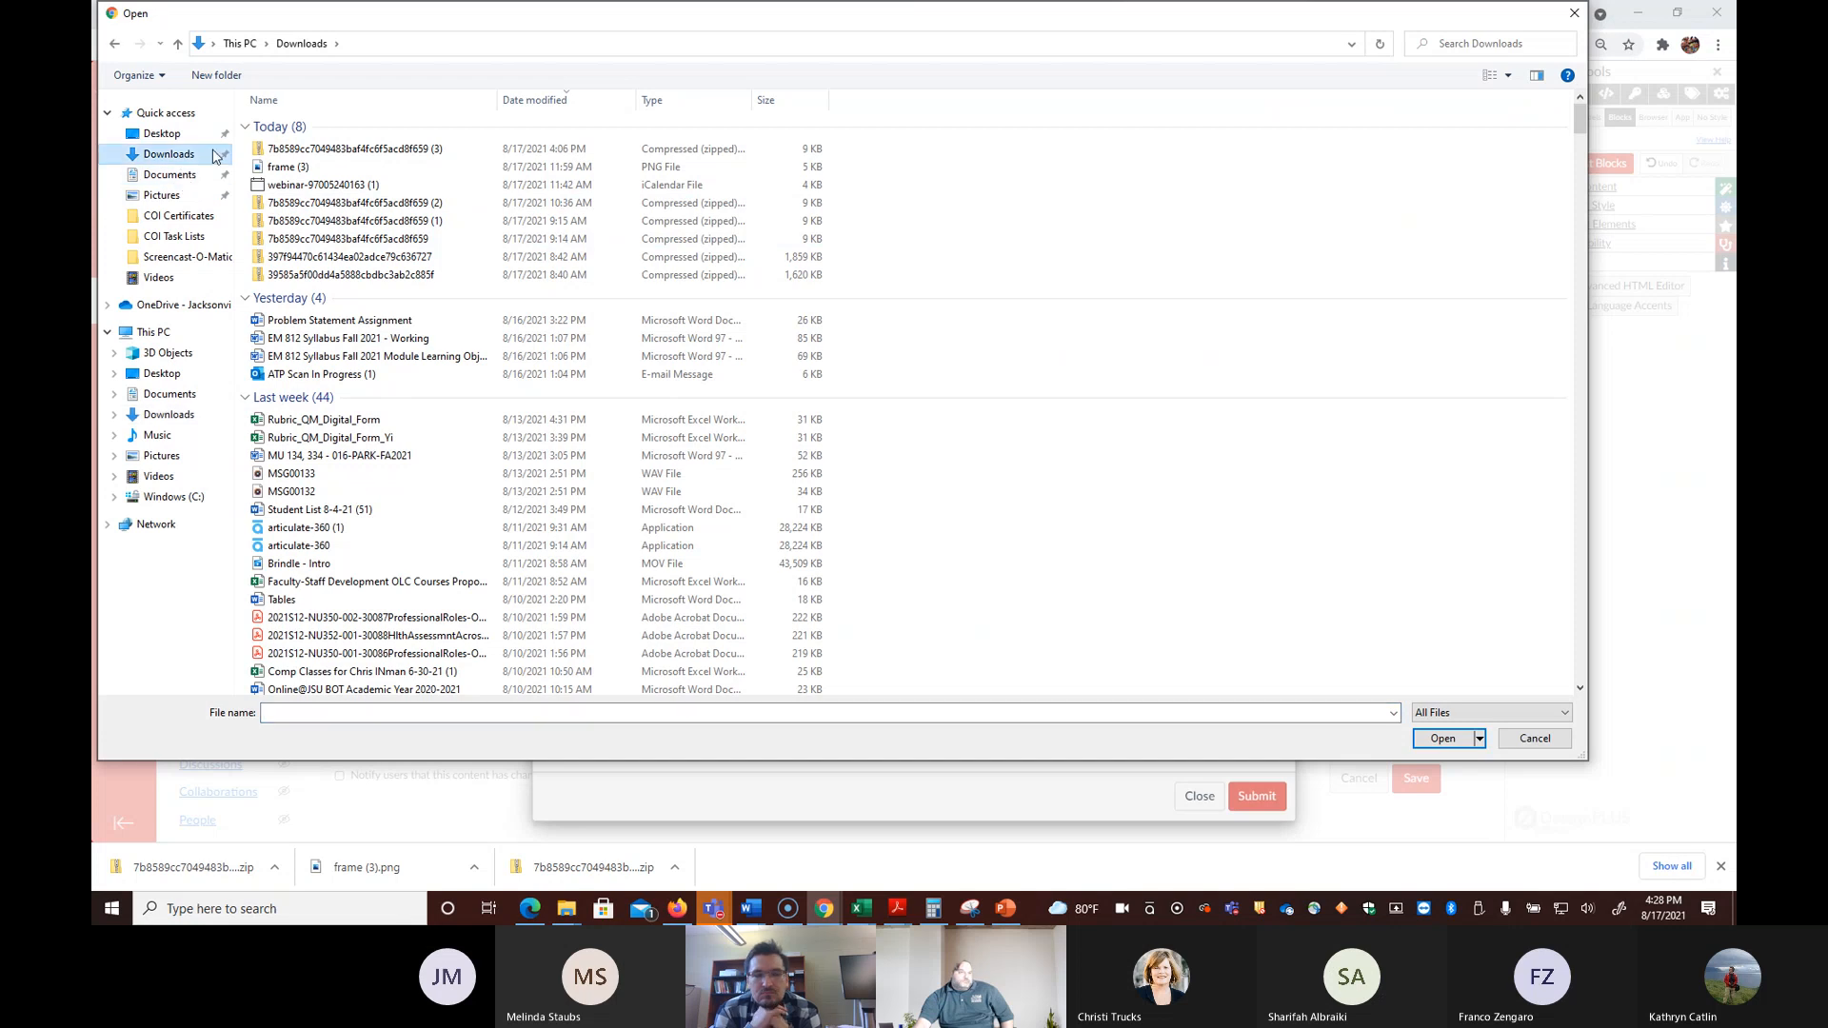
pyautogui.click(170, 175)
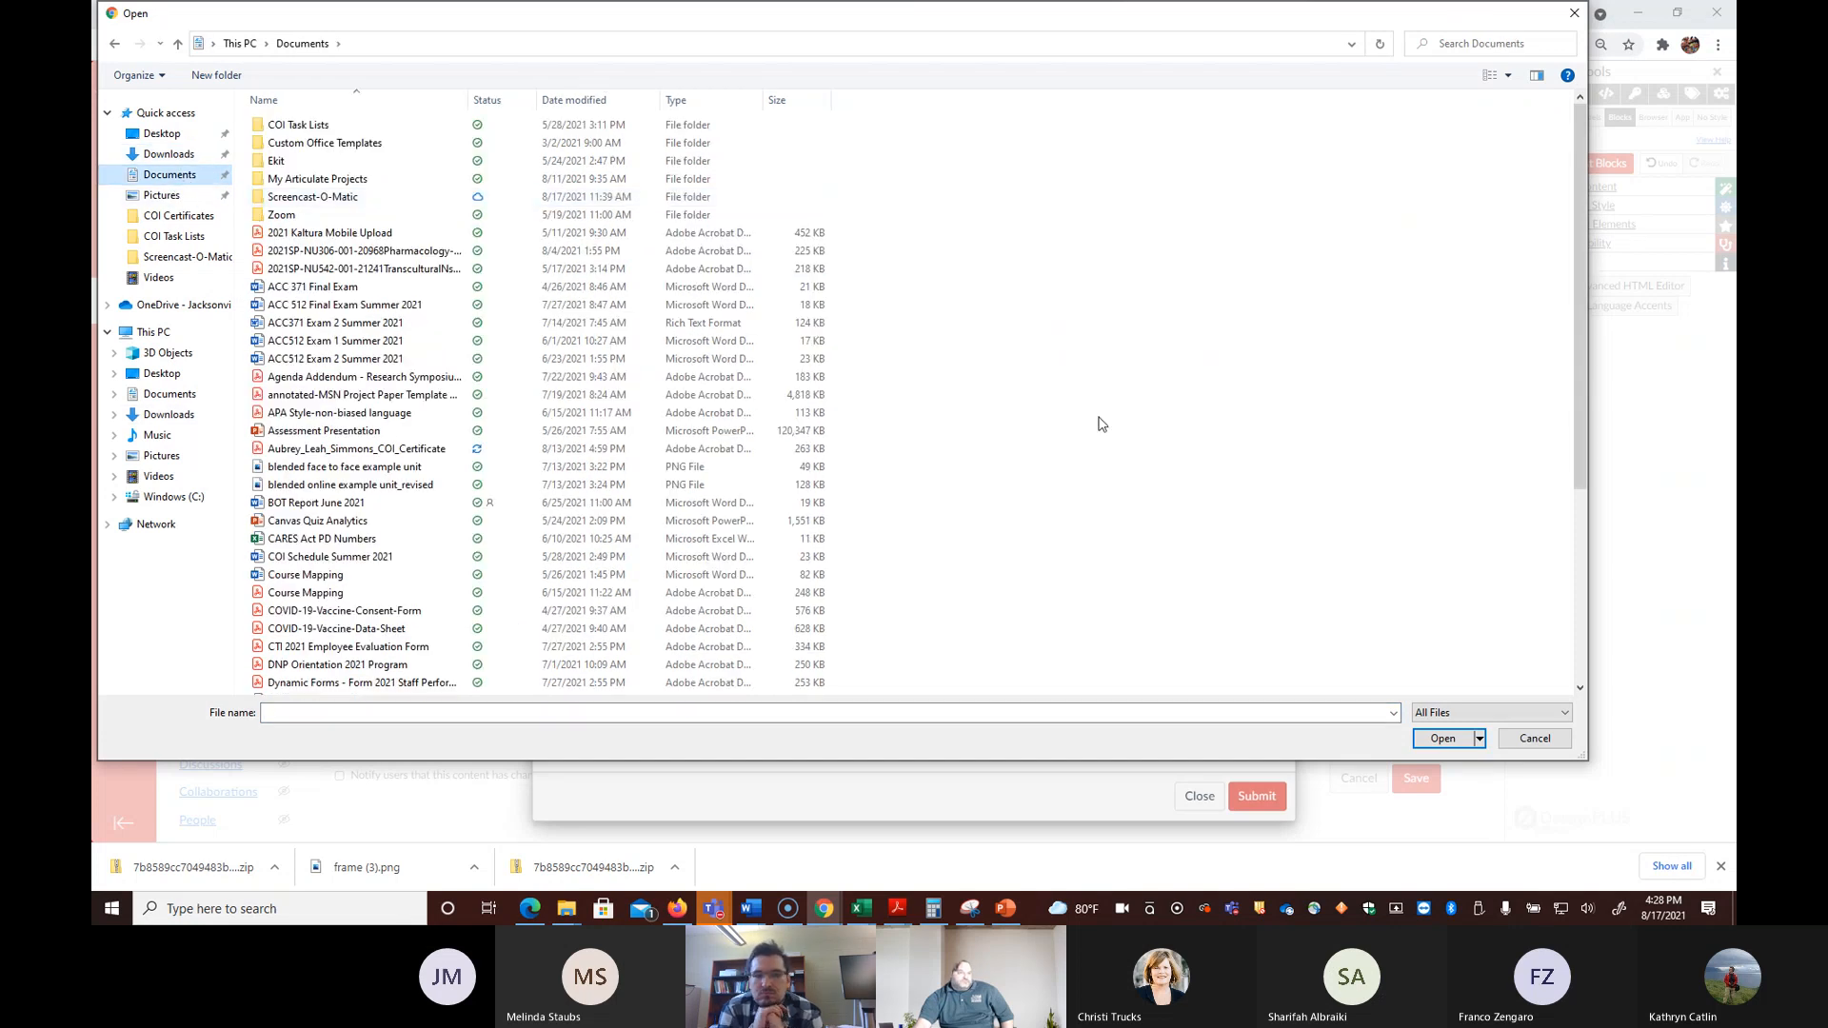
pyautogui.scroll(-1, 1095, 429)
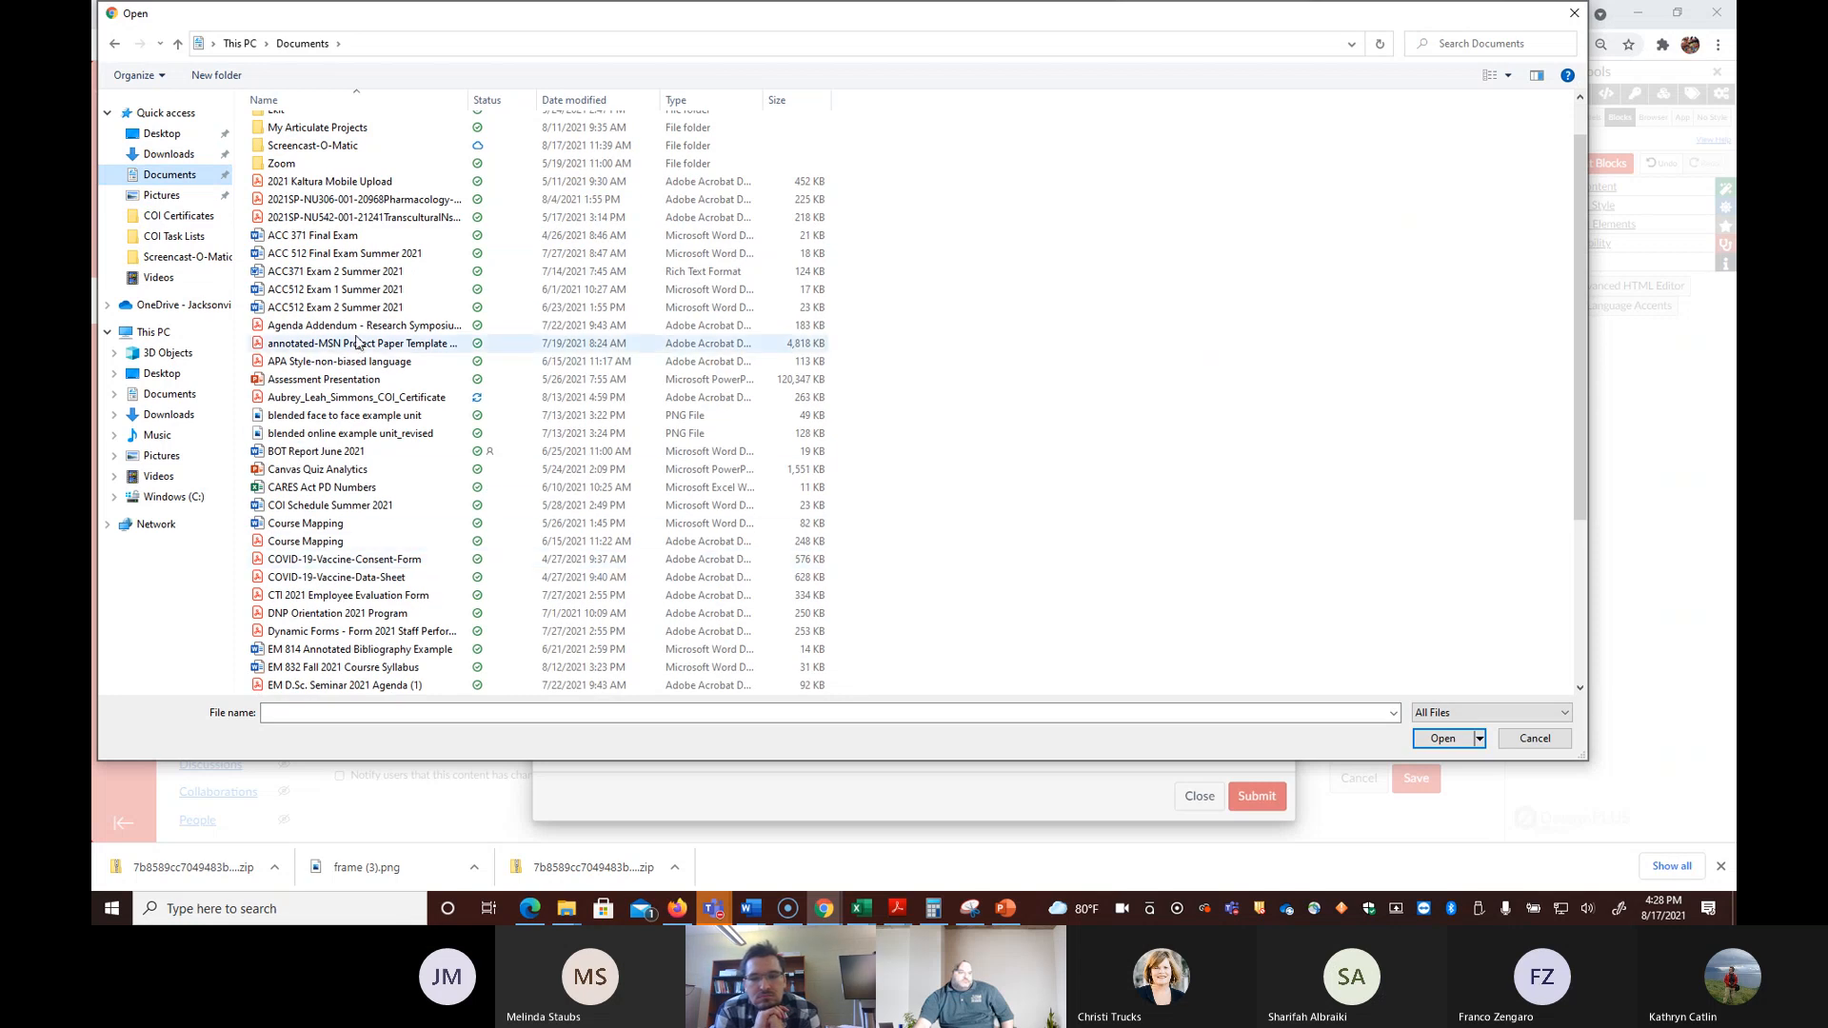
pyautogui.scroll(-4, 414, 354)
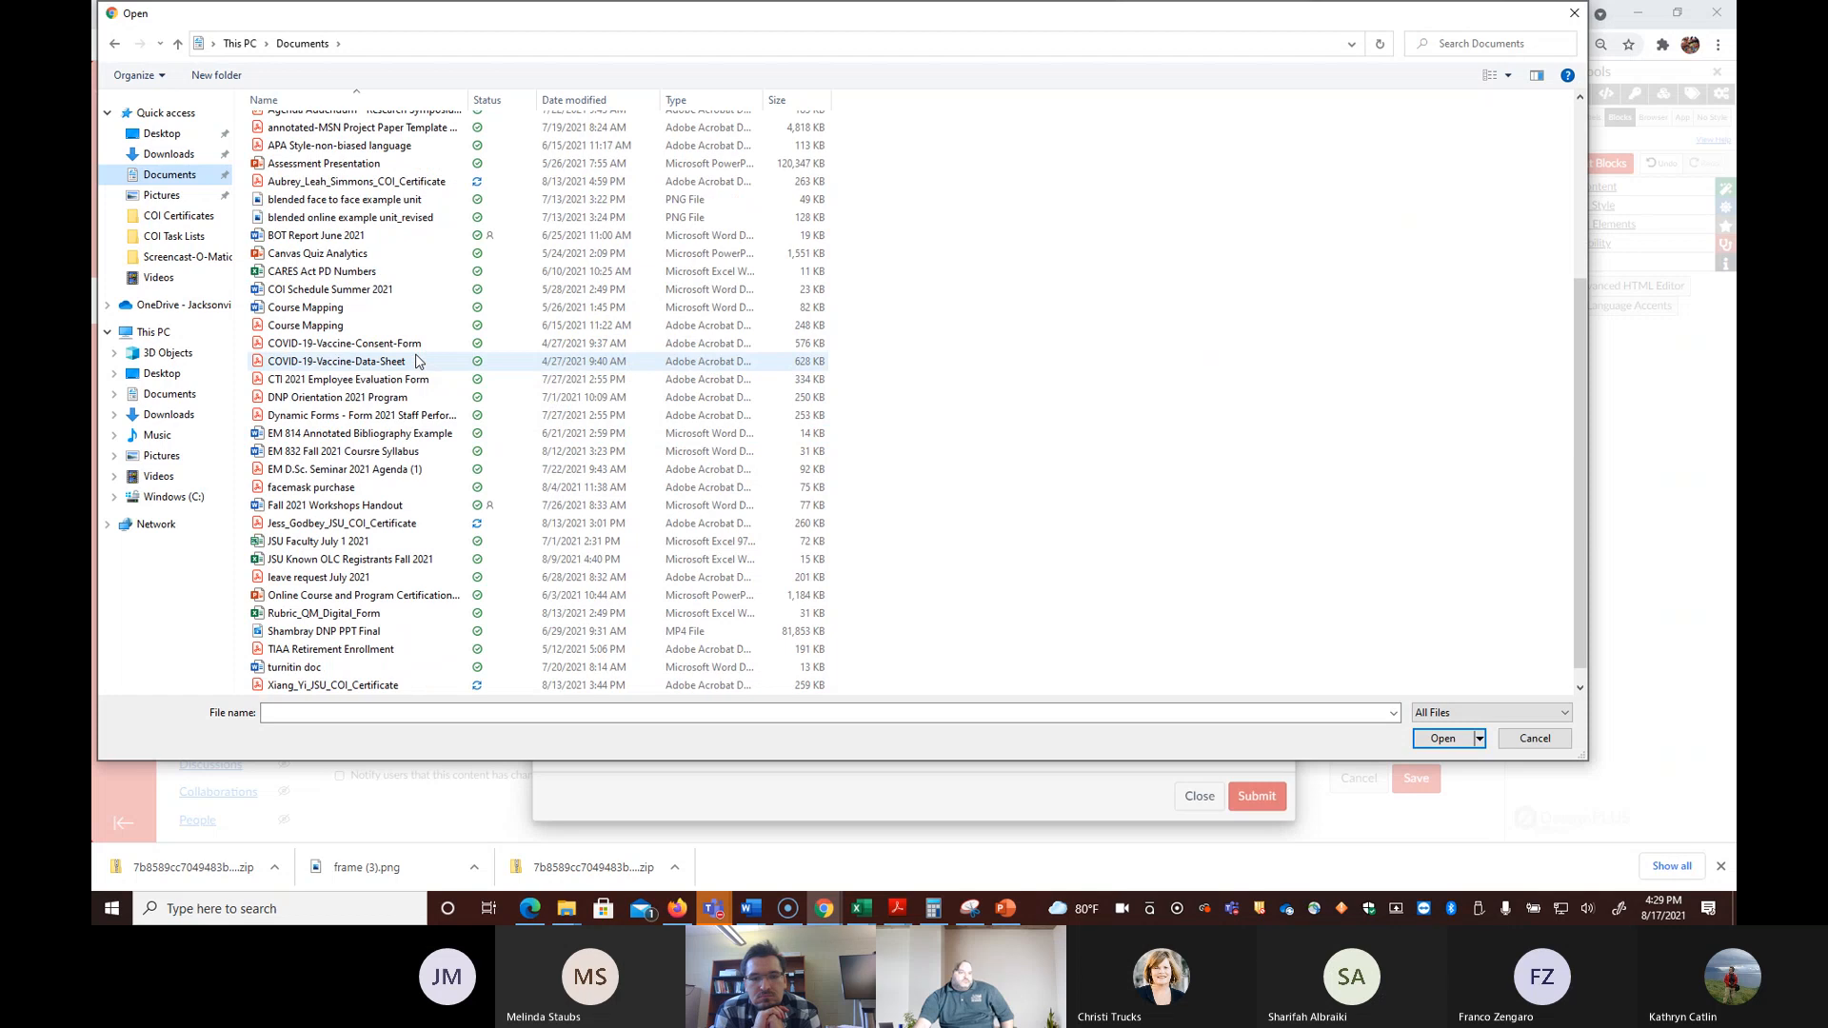
pyautogui.scroll(5, 416, 361)
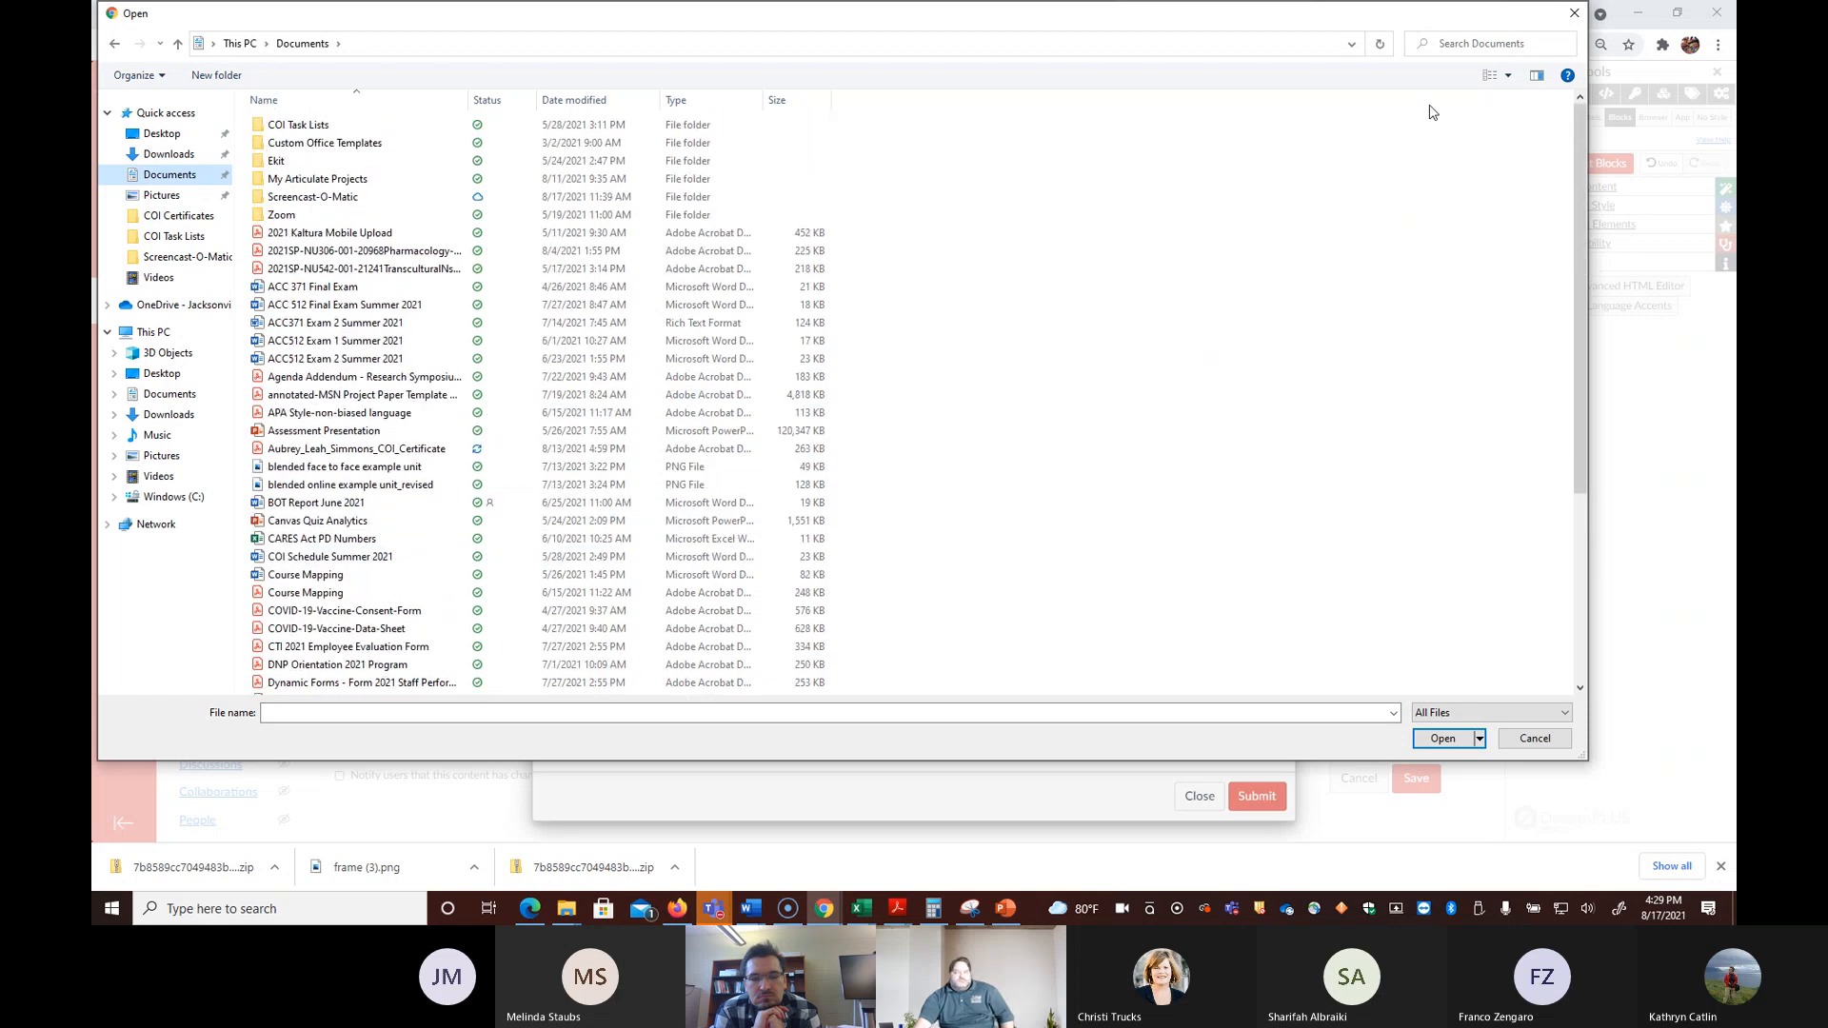
pyautogui.click(1481, 45)
pyautogui.write('copy')
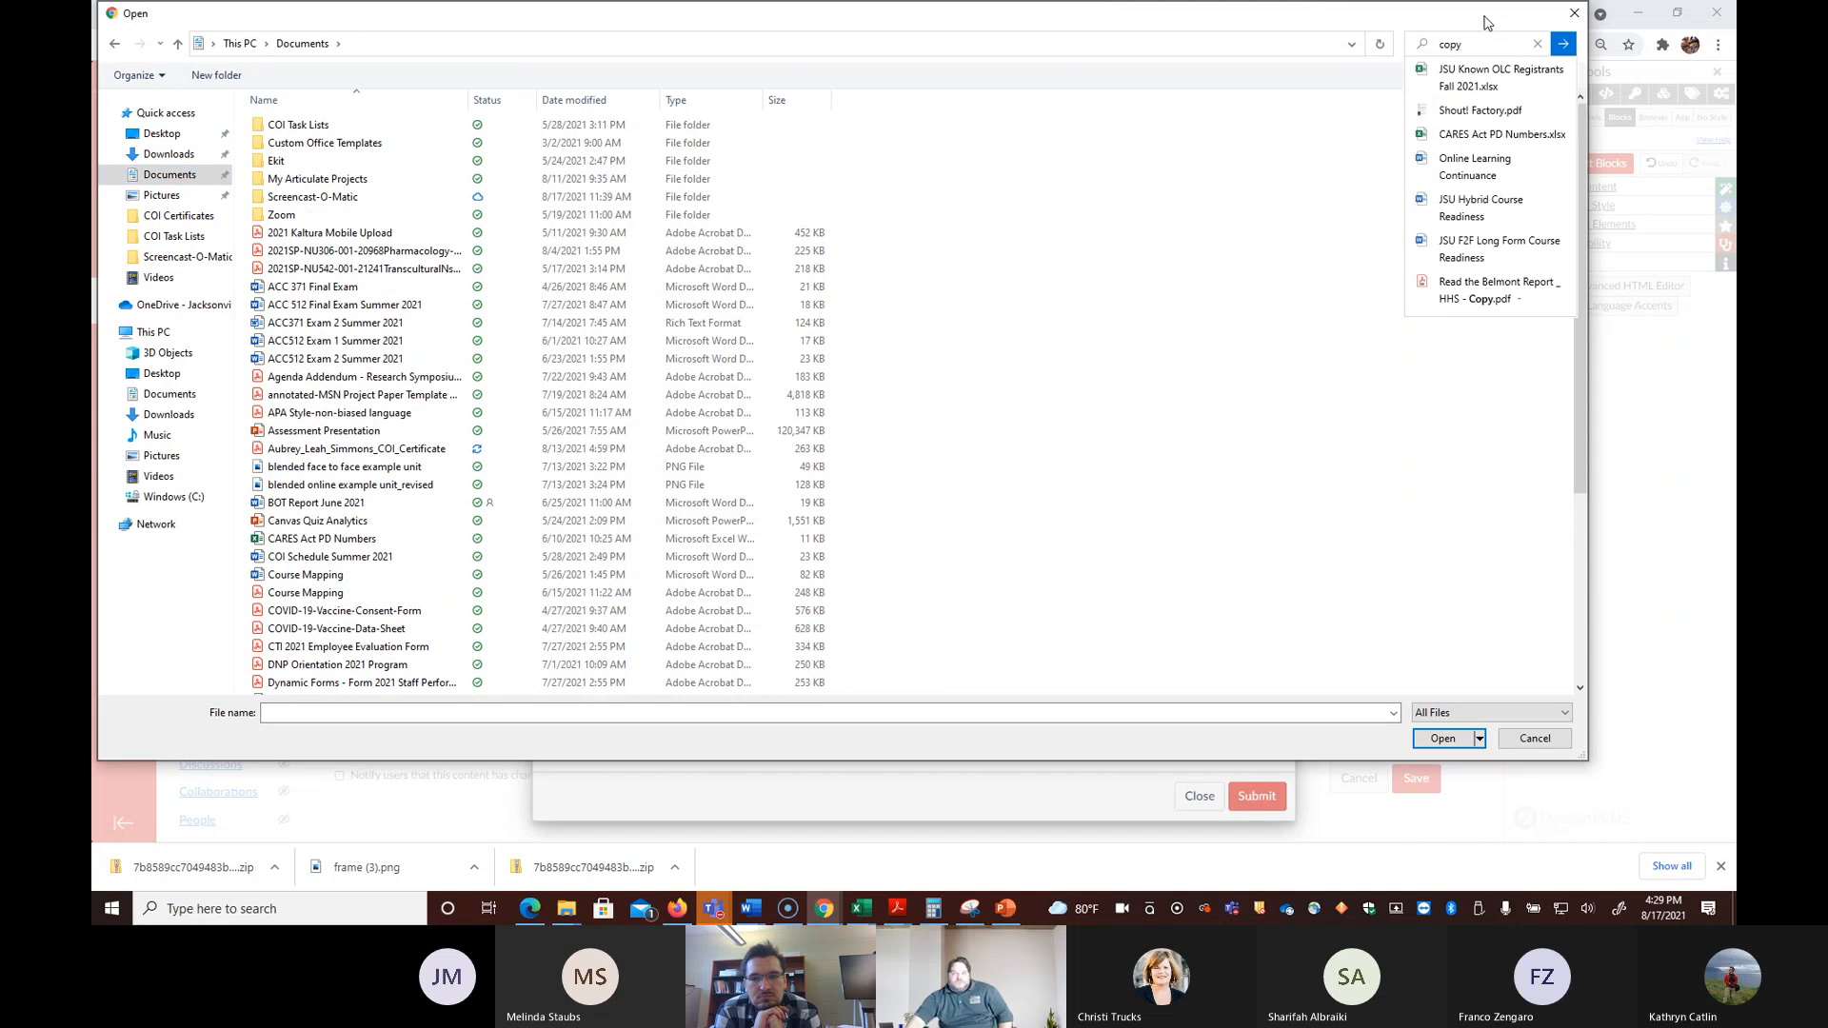
pyautogui.click(138, 113)
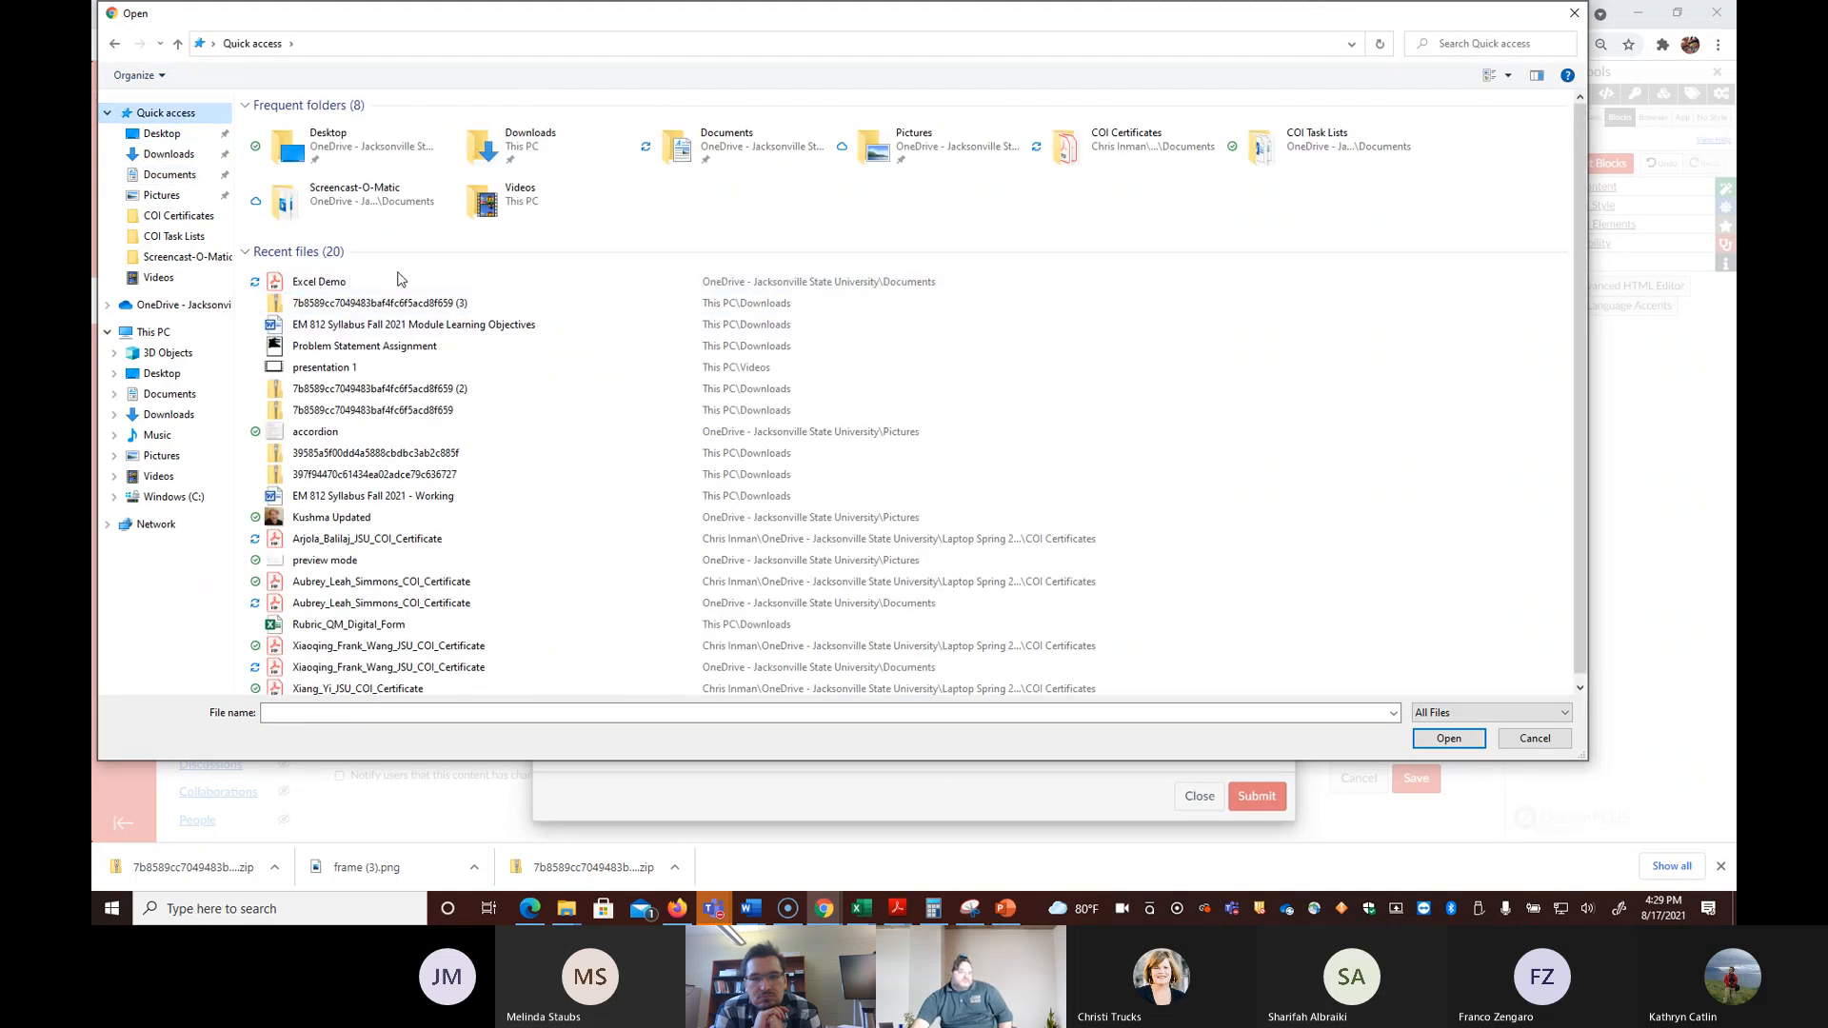
# Step: Switch to the Syllabus Workshop workbook in Excel, save it in Documents as "Copy of Syllabus Workshop _(1-20)", and return to the upload file chooser
pyautogui.click(860, 911)
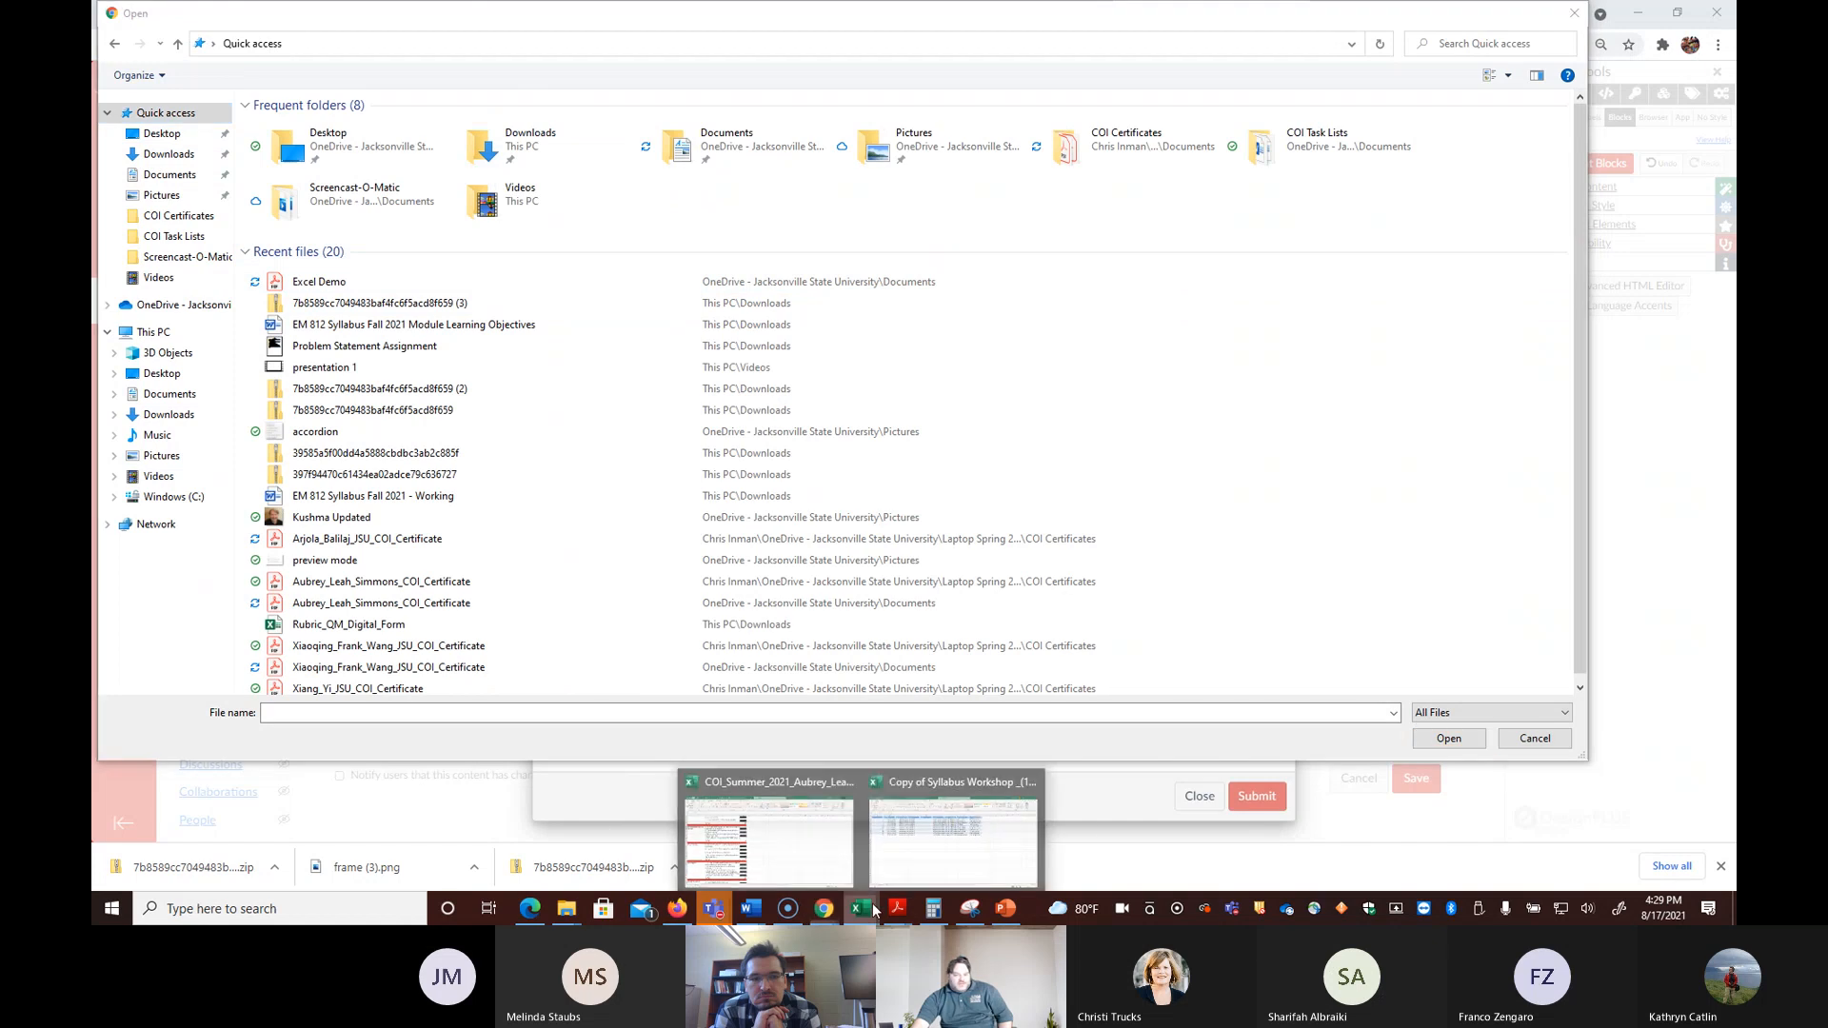
pyautogui.click(967, 844)
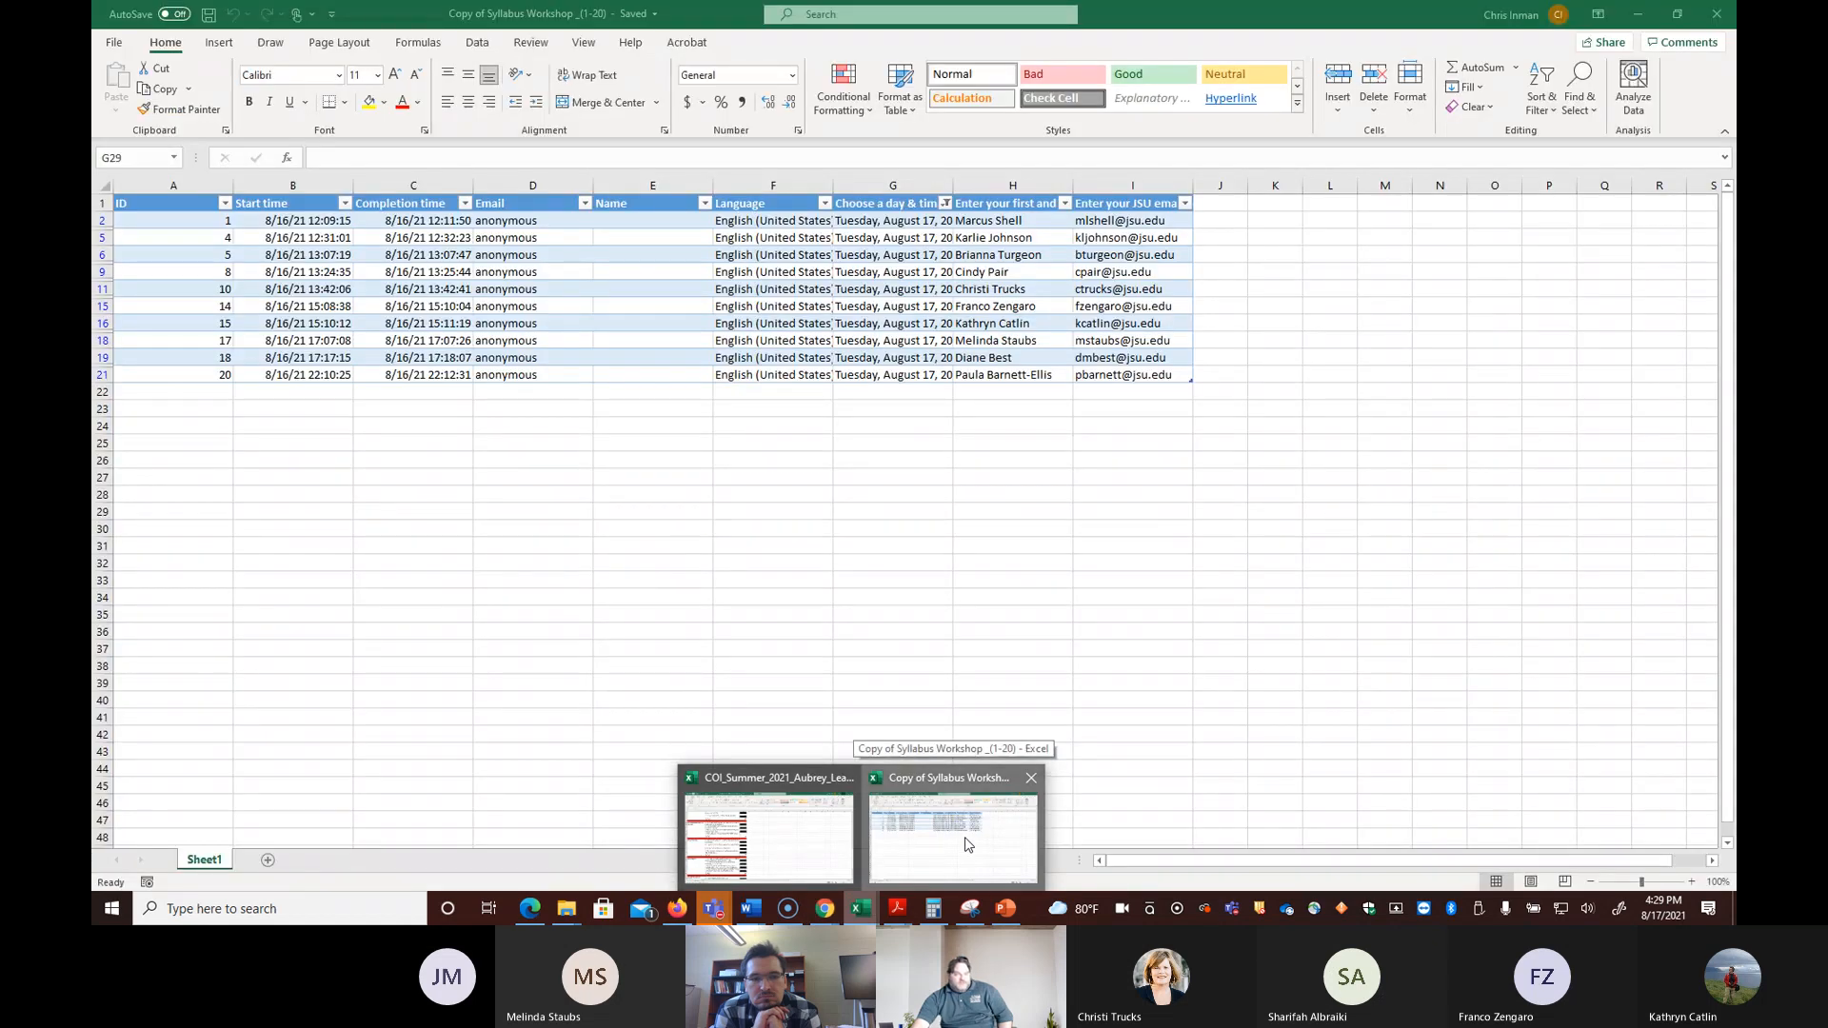
pyautogui.click(116, 44)
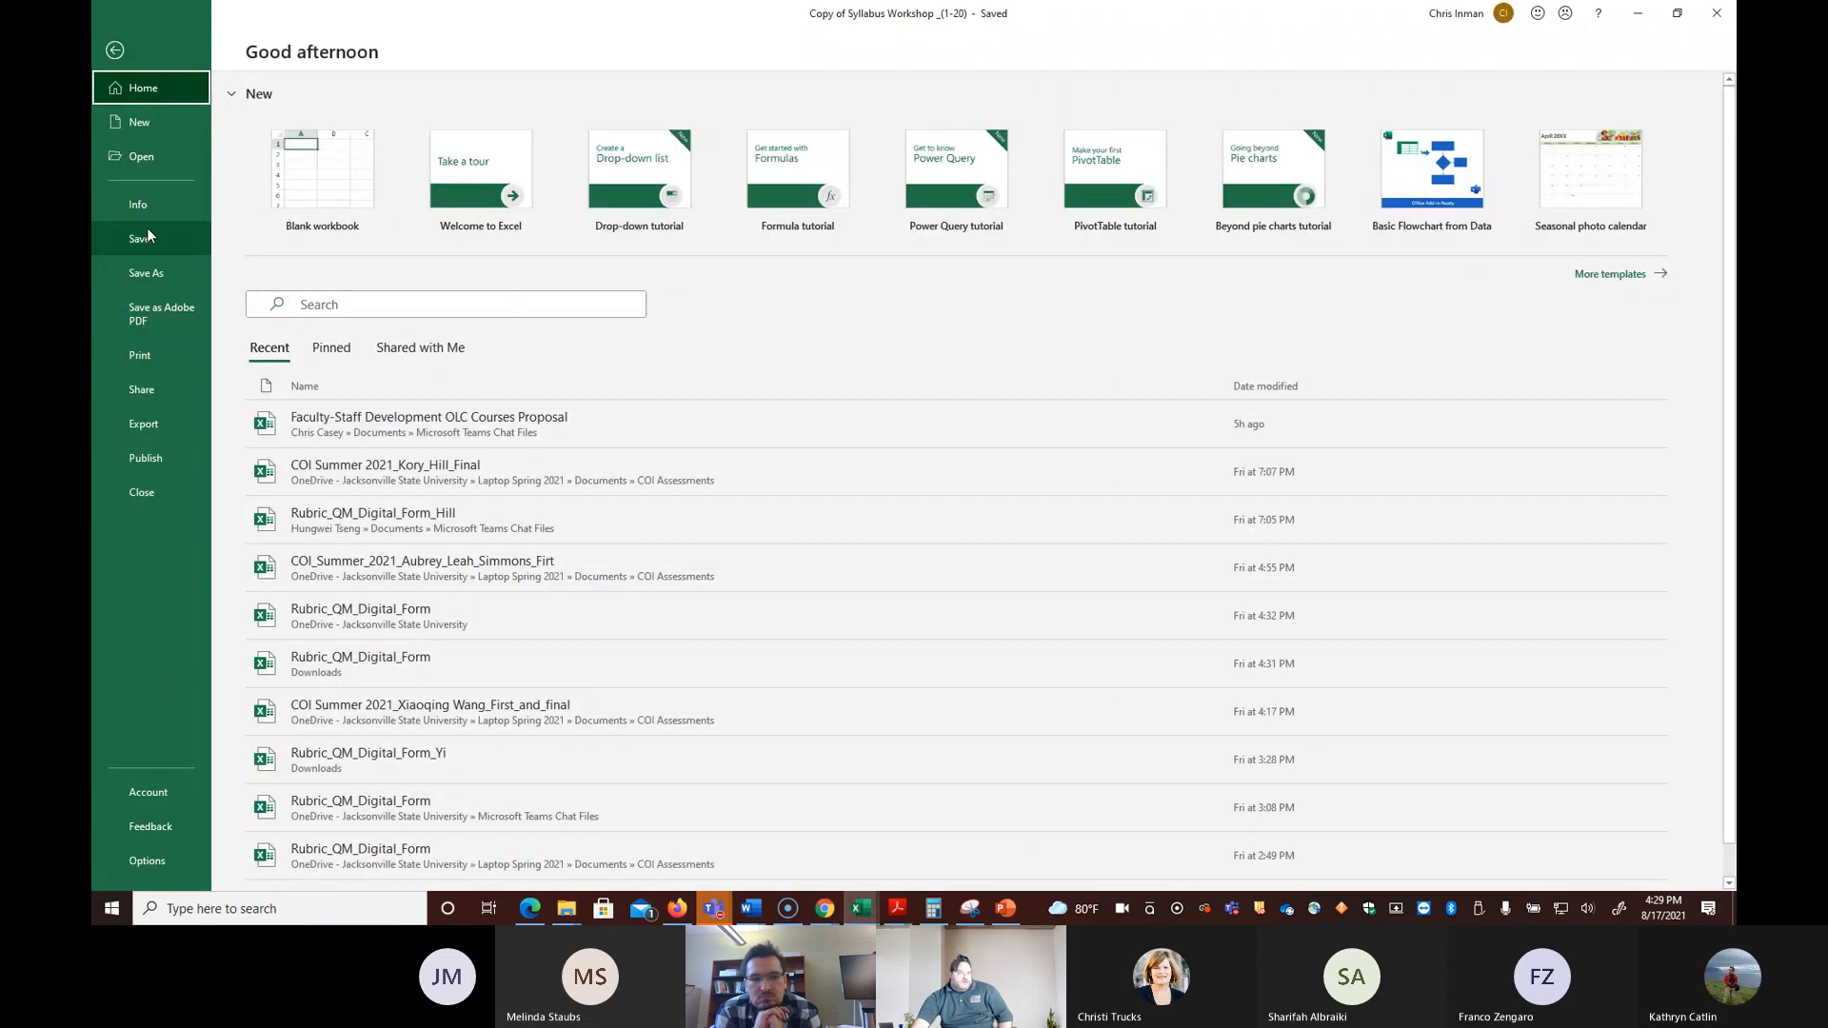
pyautogui.click(145, 267)
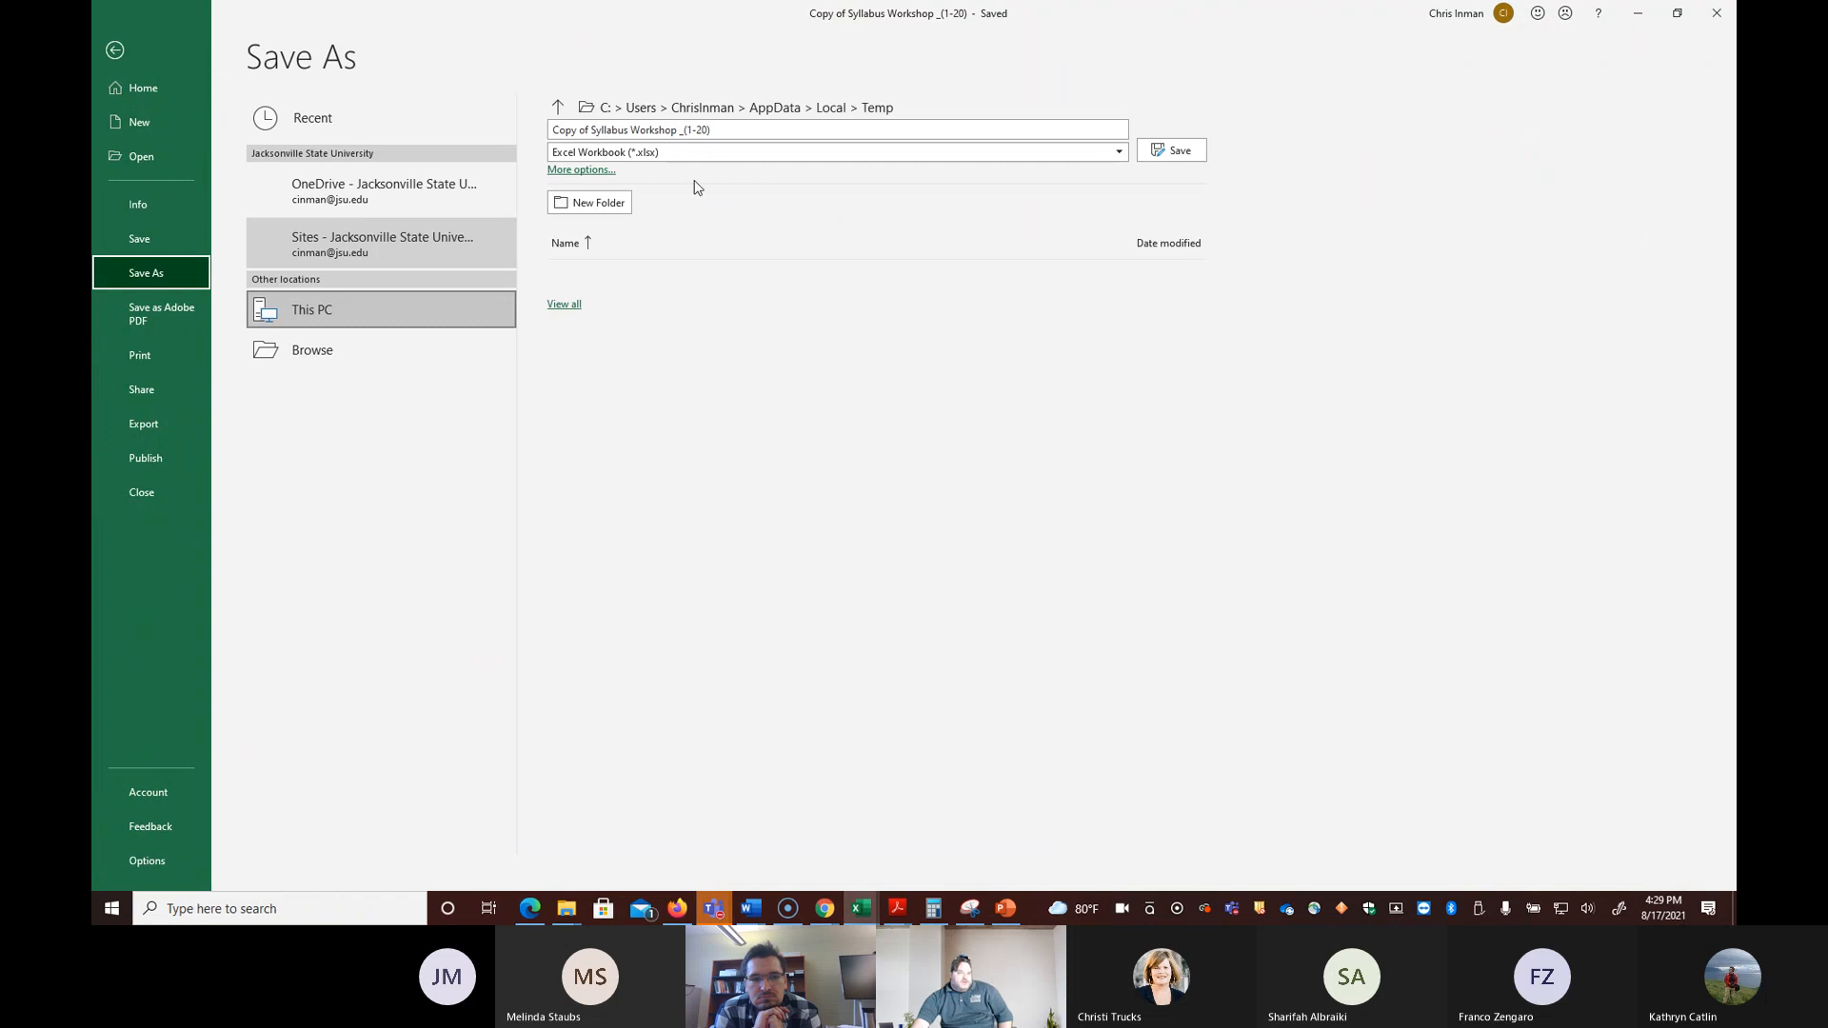
pyautogui.doubleClick(352, 321)
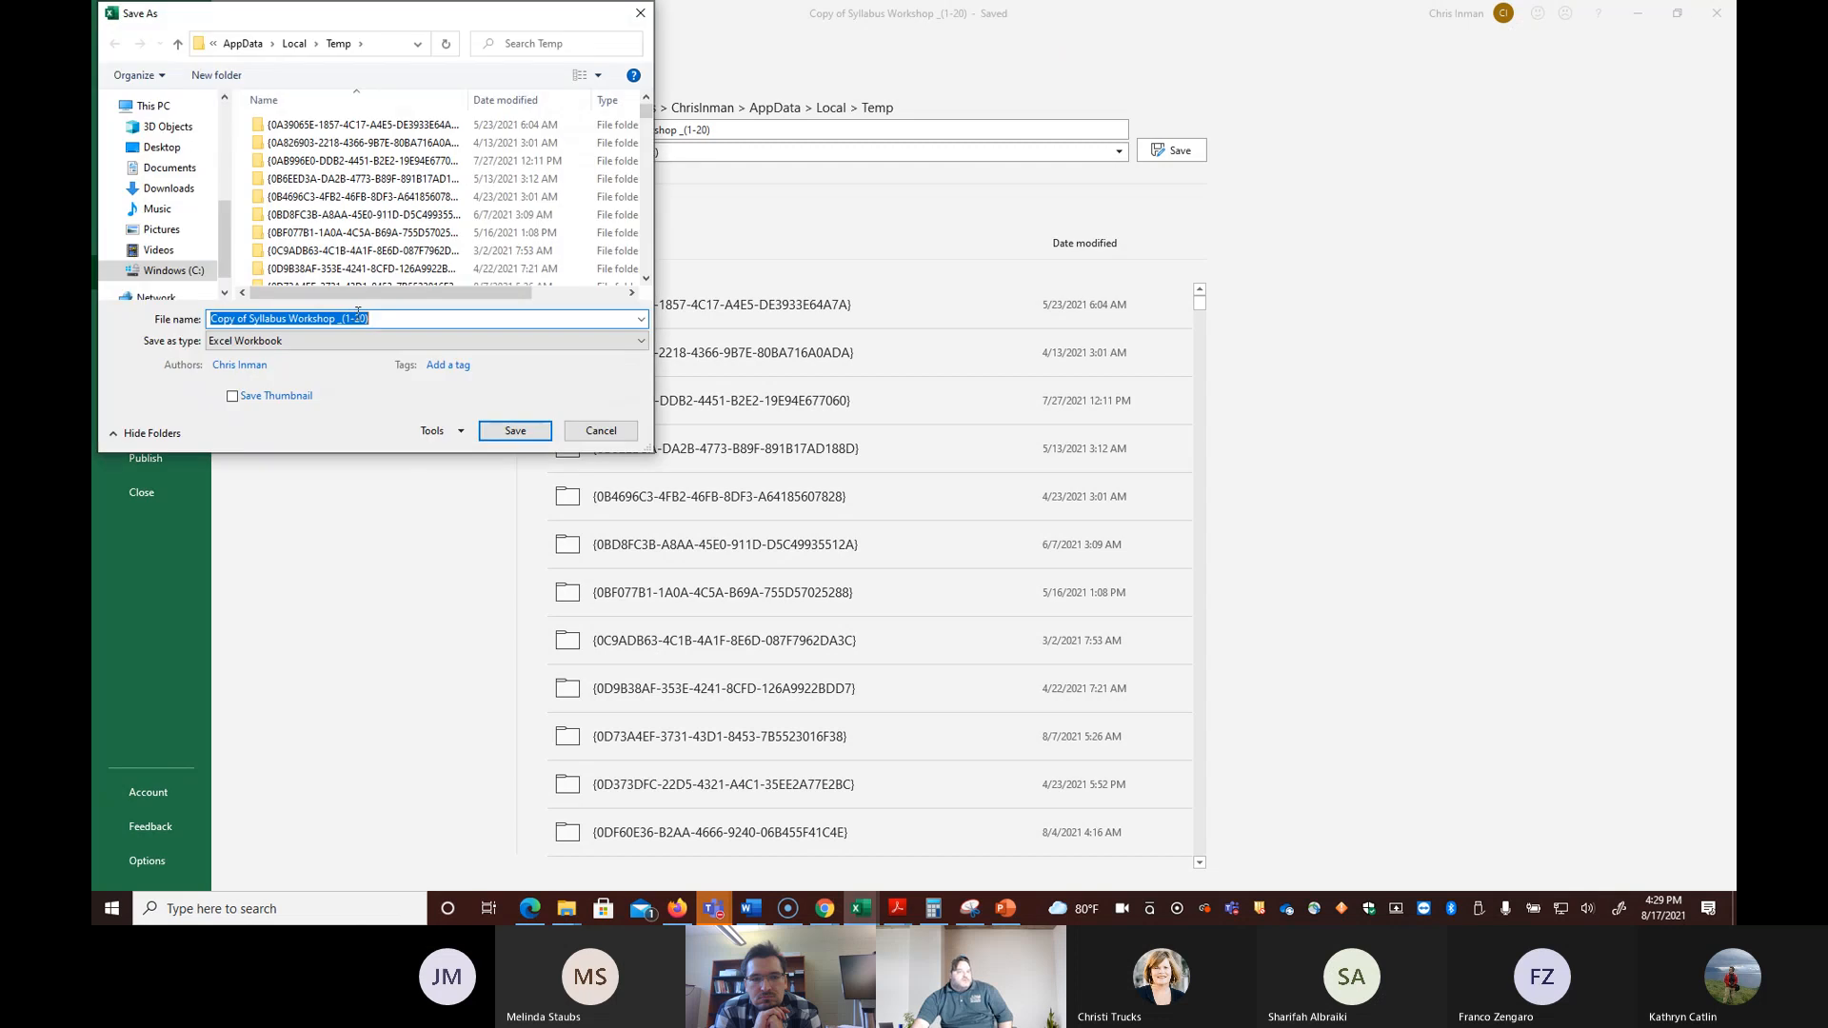
pyautogui.click(170, 168)
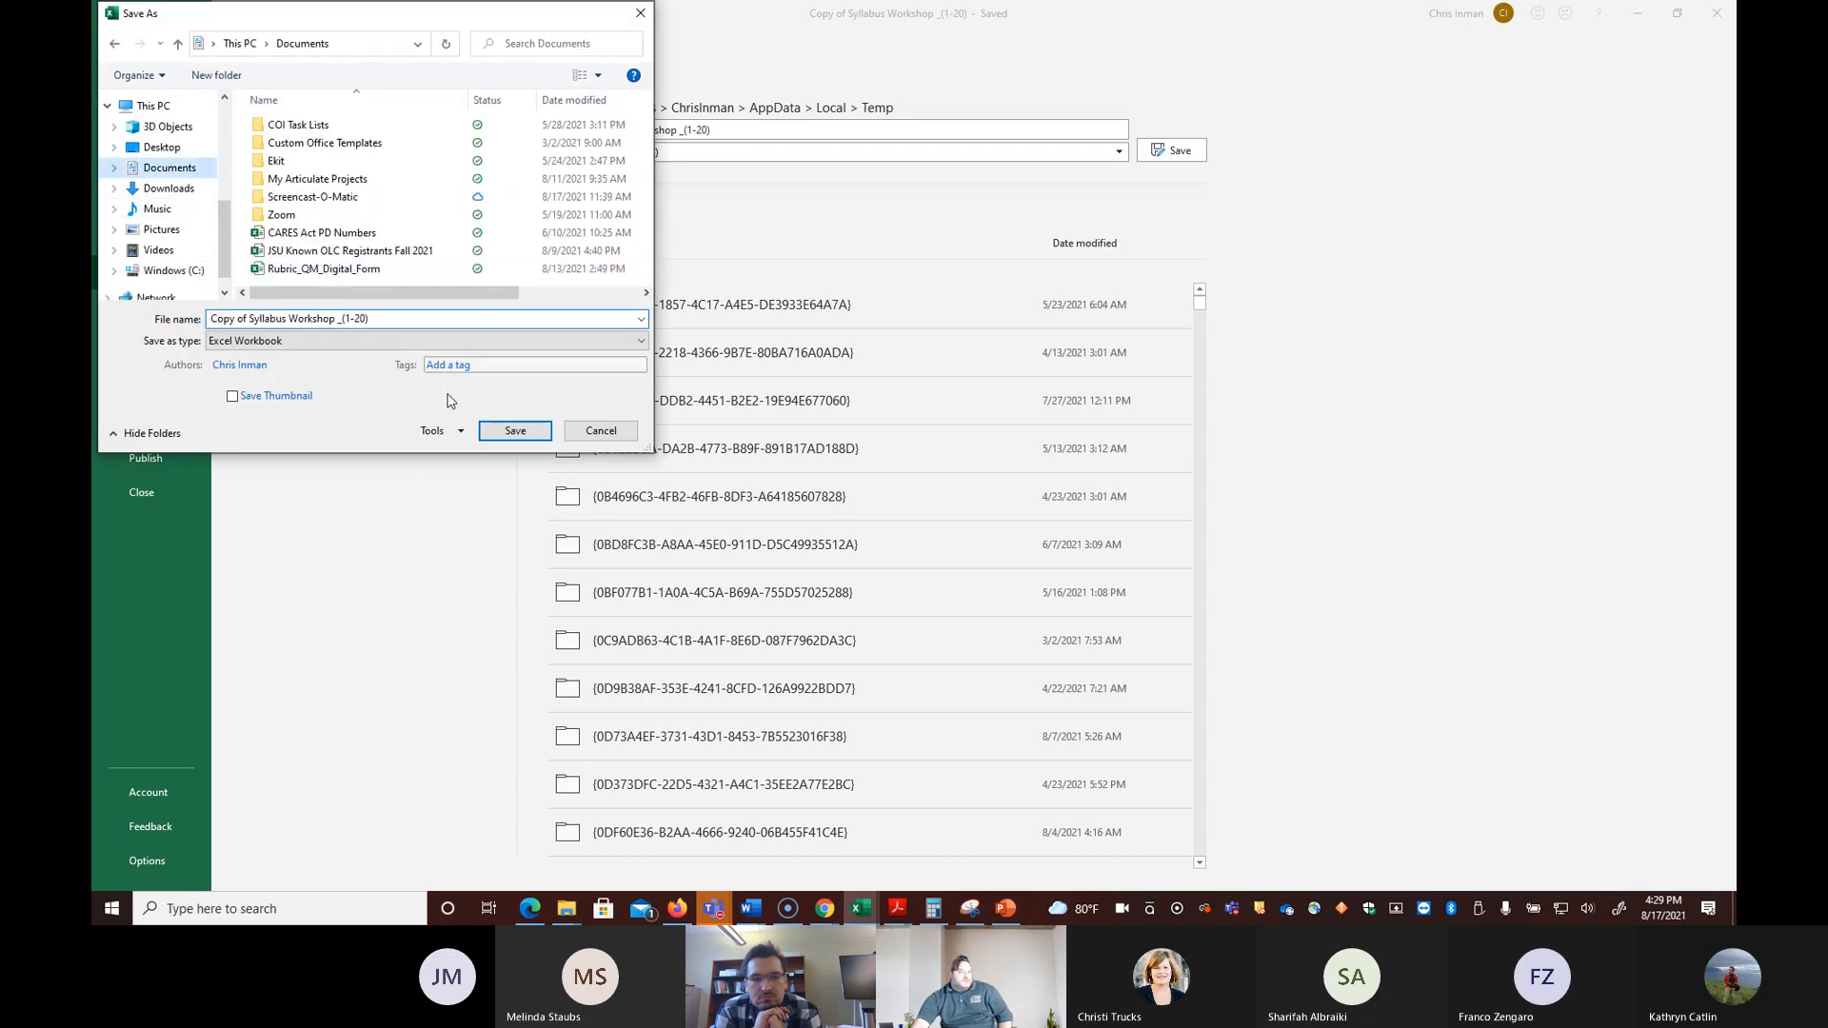
pyautogui.click(512, 432)
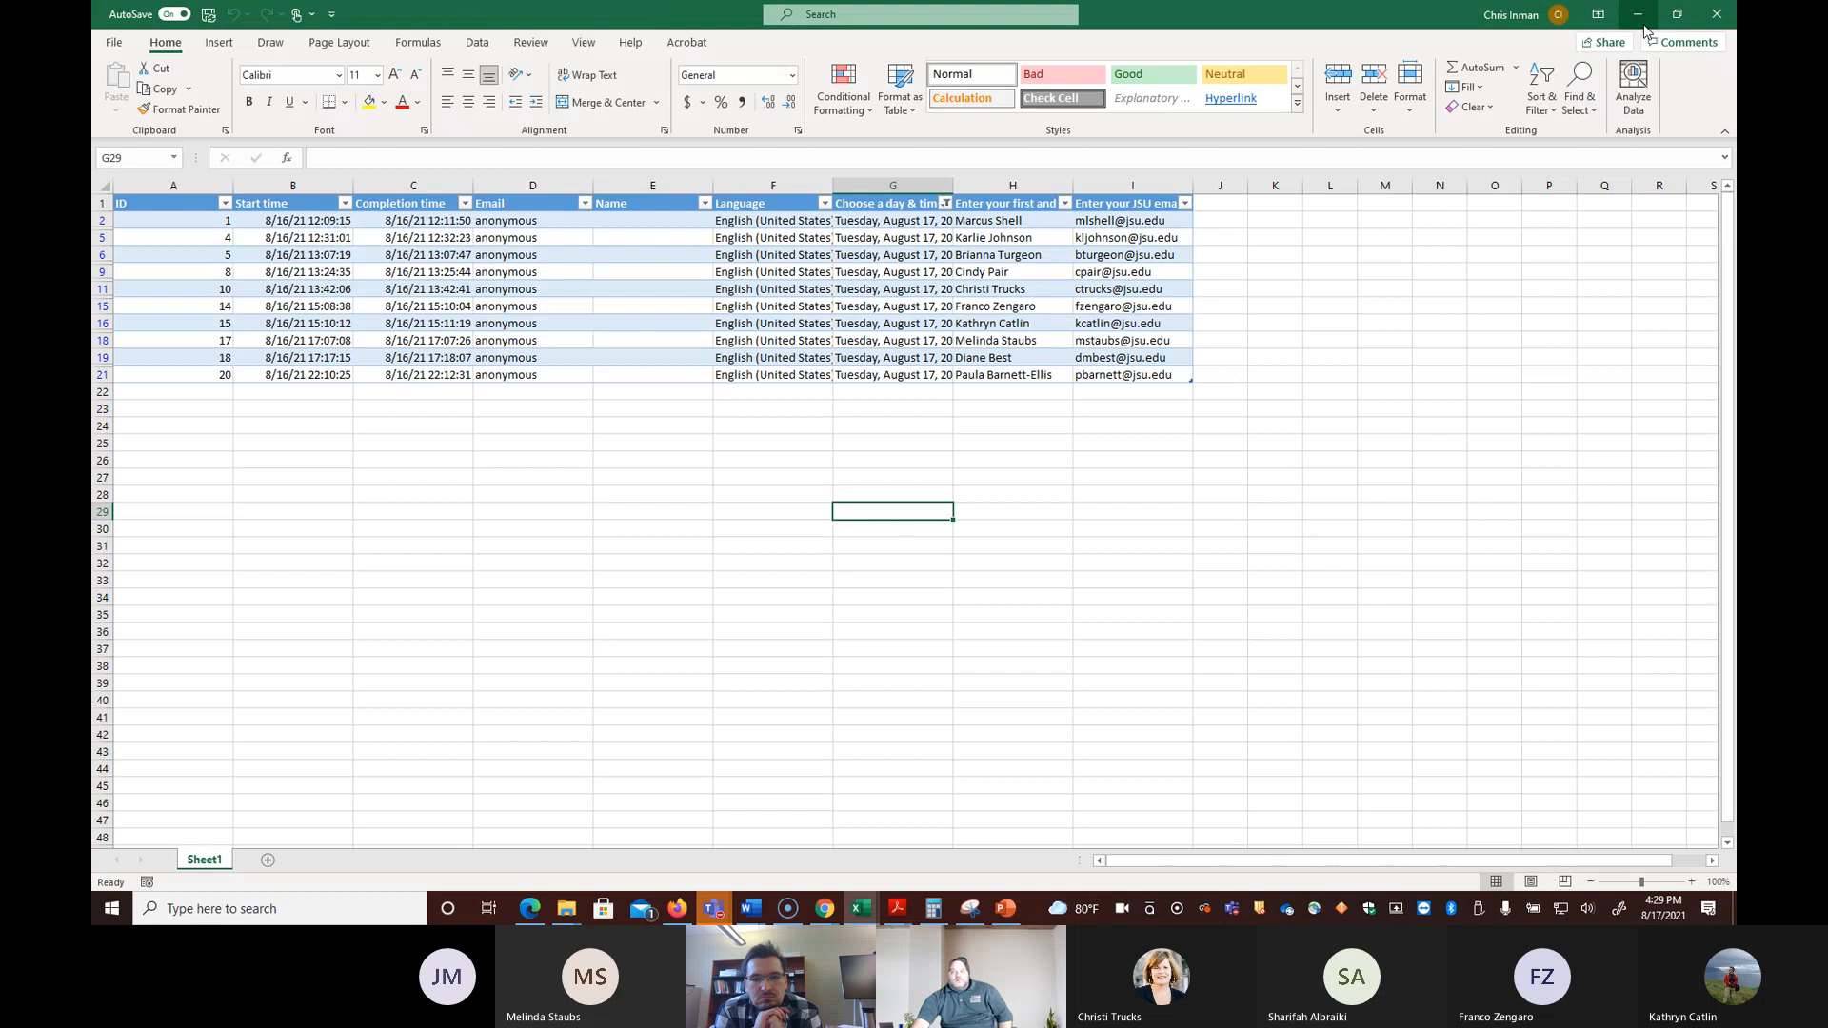
pyautogui.click(1638, 15)
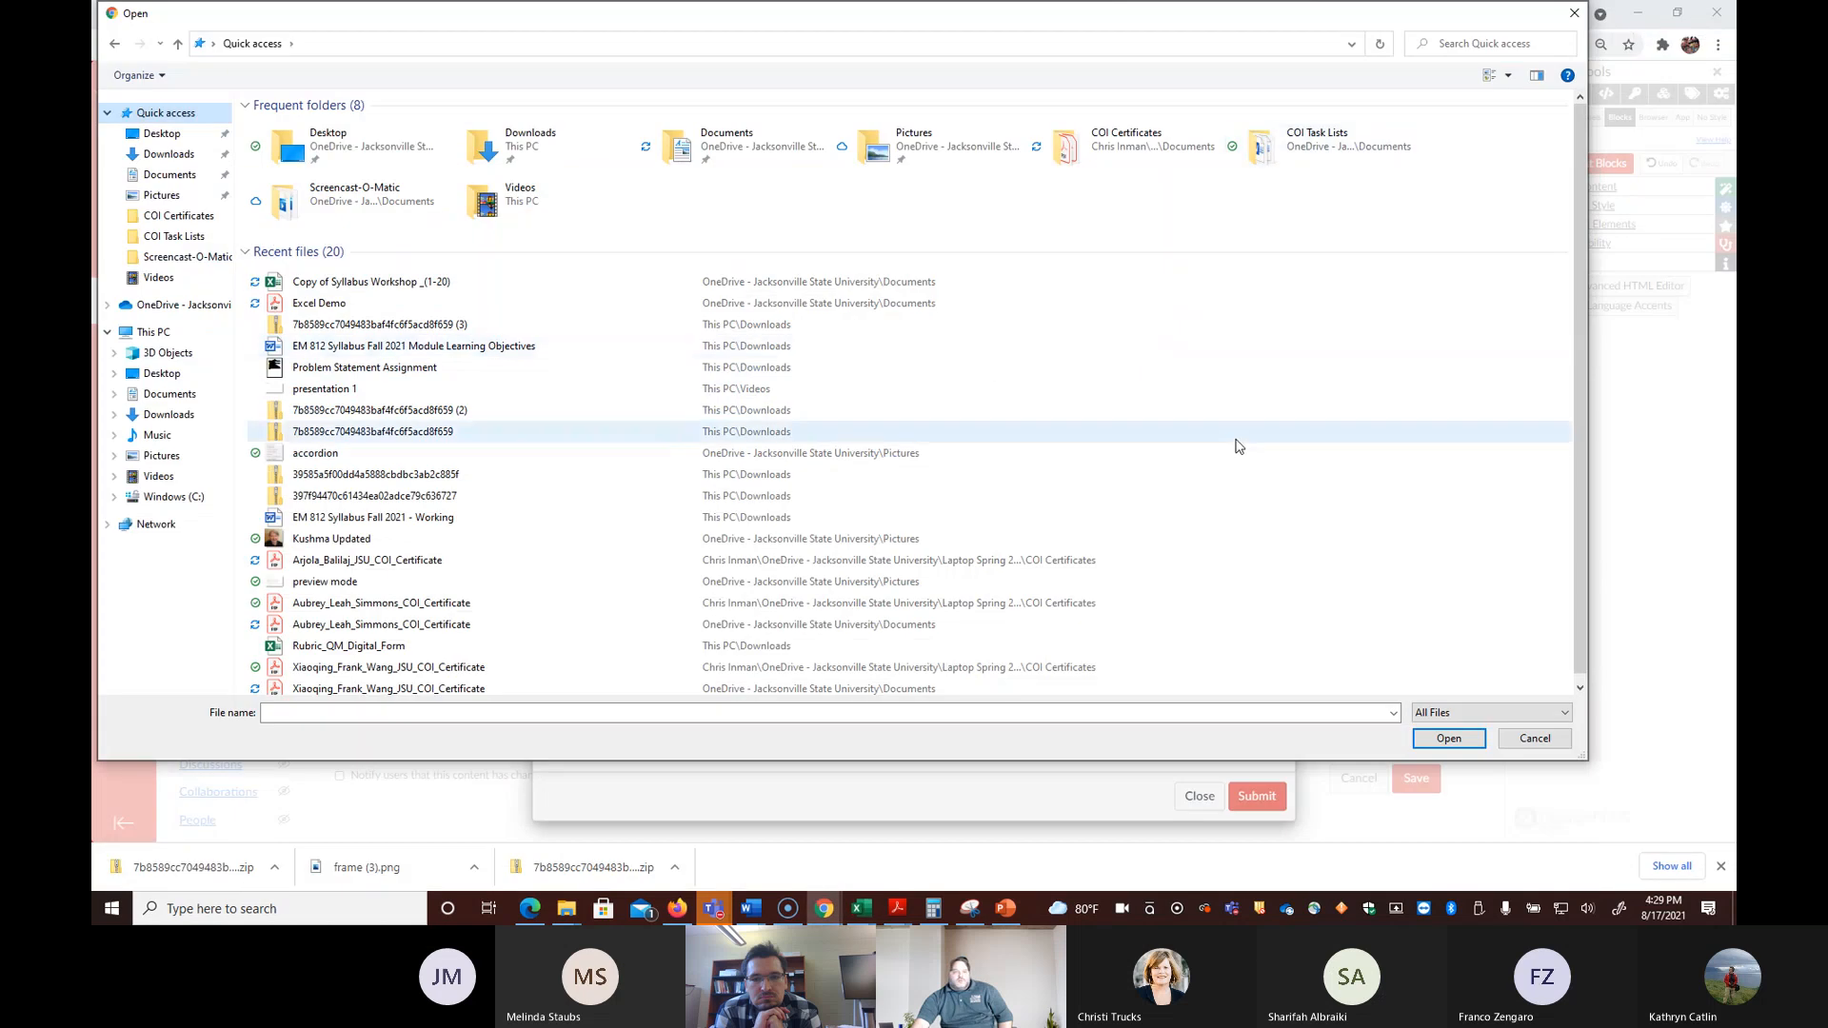
# Step: Try to choose the recent file "Copy of Syllabus Workshop _(1-20)" for the document upload
pyautogui.click(379, 287)
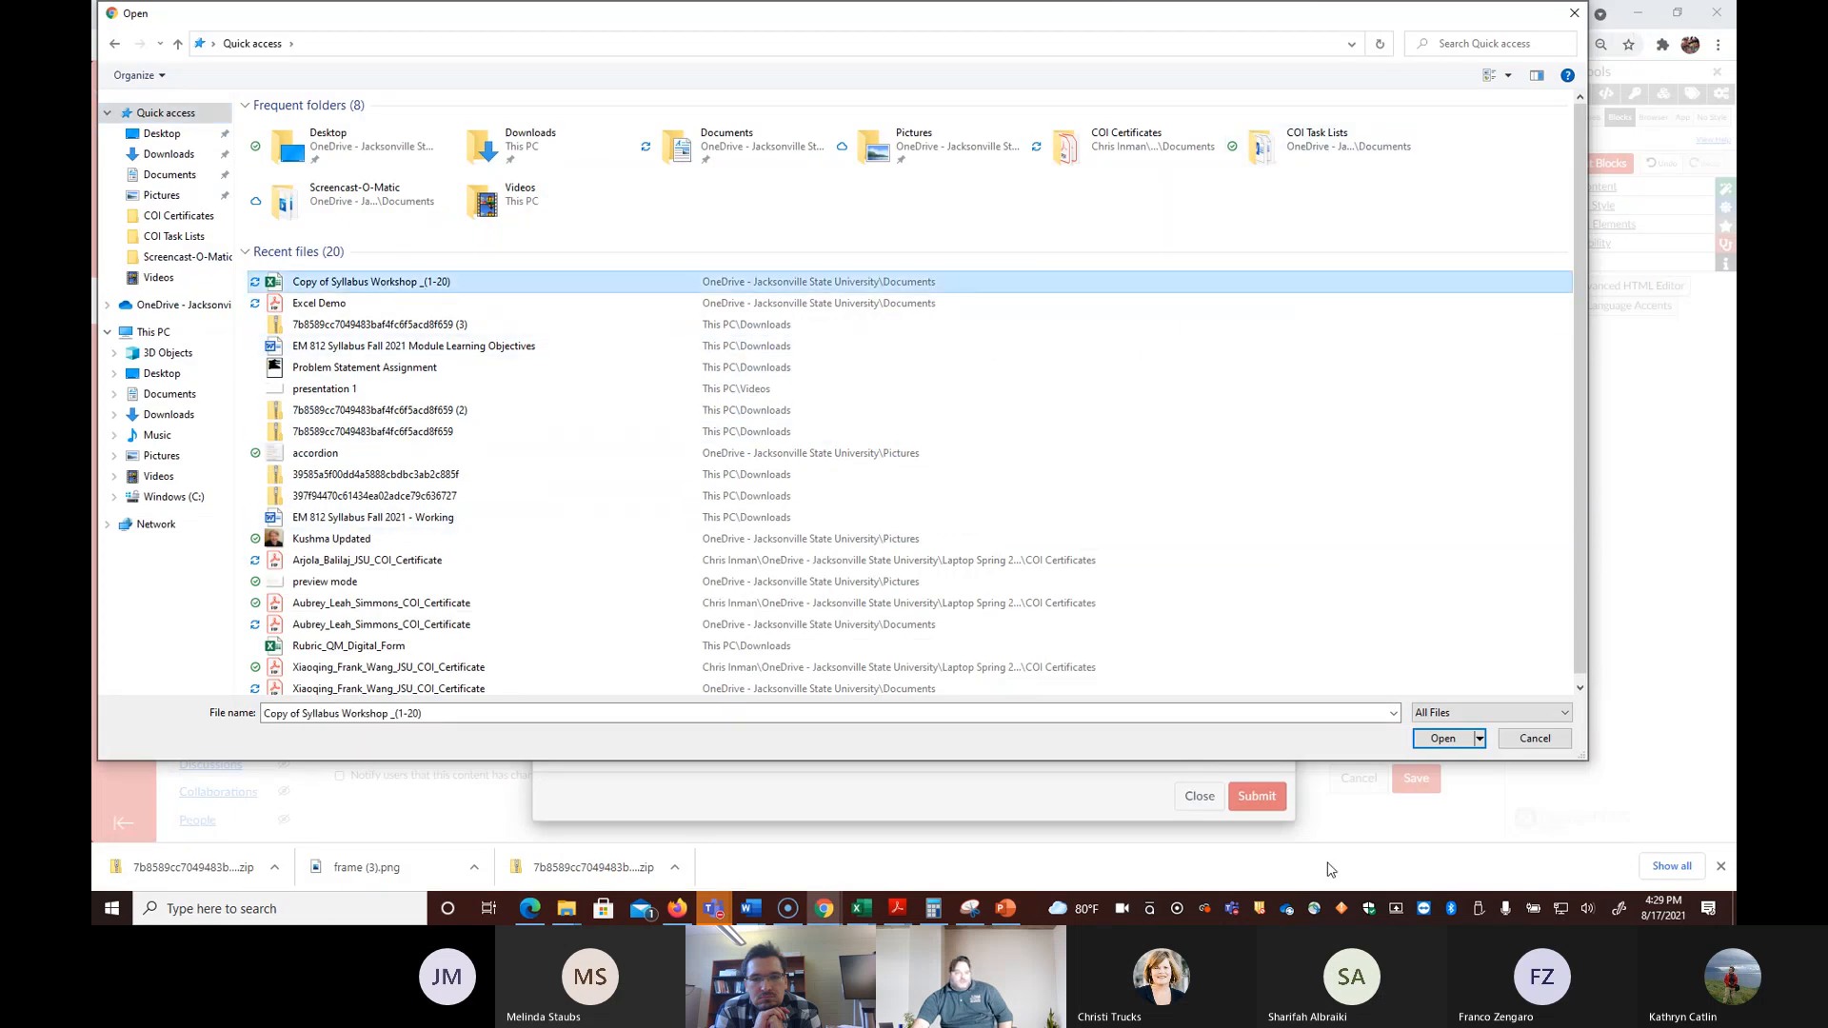
pyautogui.click(1443, 739)
pyautogui.click(1069, 470)
# Step: Close the "Copy of Syllabus Workshop _(1-20)" workbook in Excel and return to the upload file chooser
pyautogui.click(861, 908)
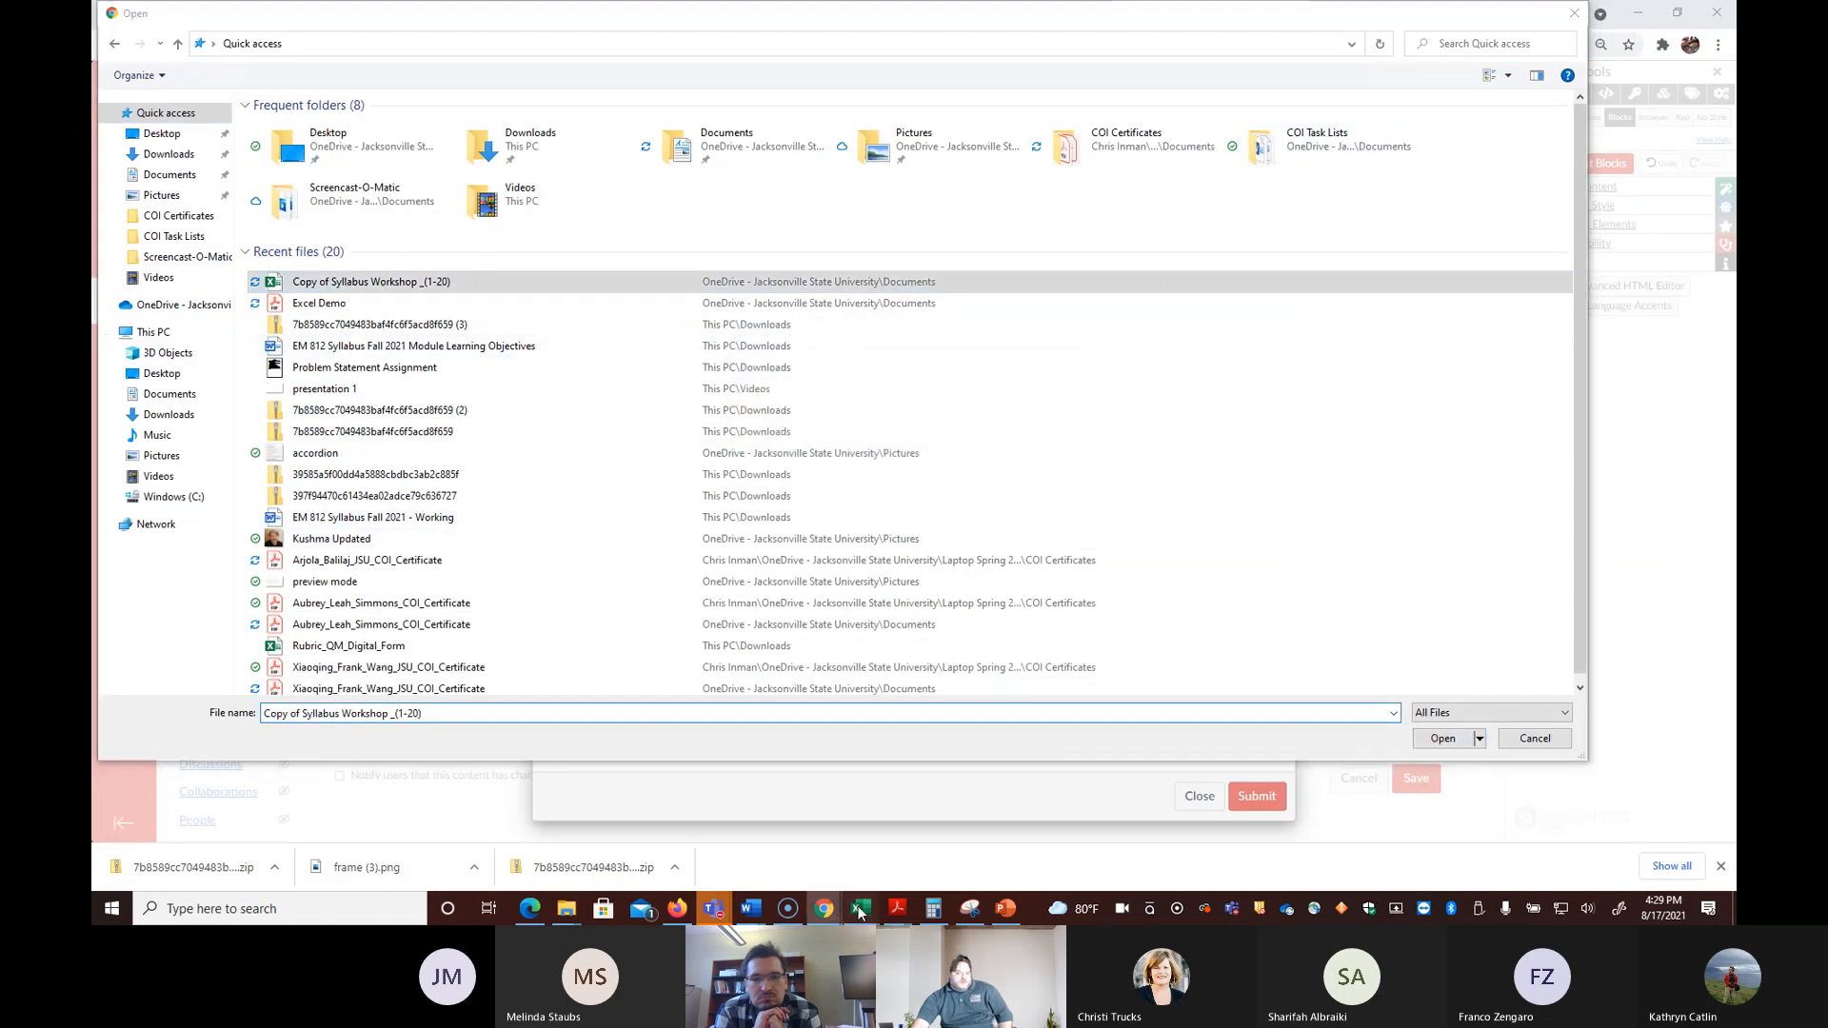
pyautogui.click(899, 846)
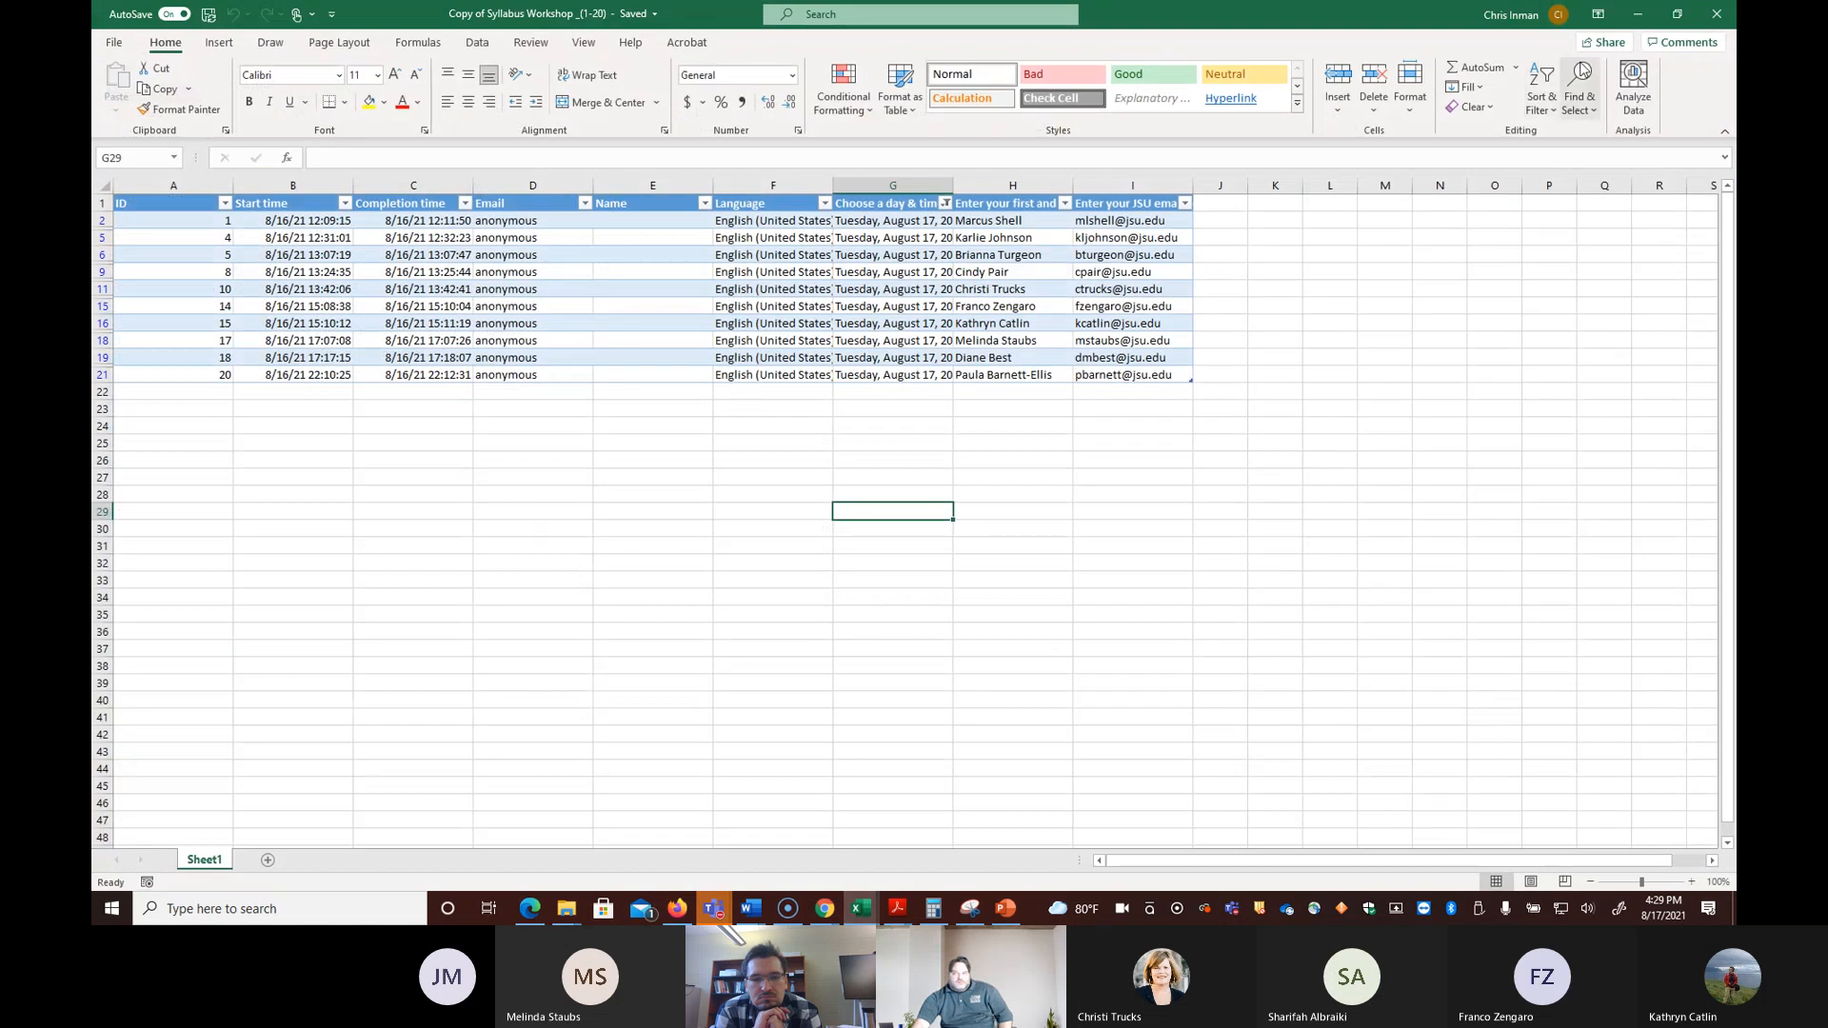
pyautogui.click(1700, 27)
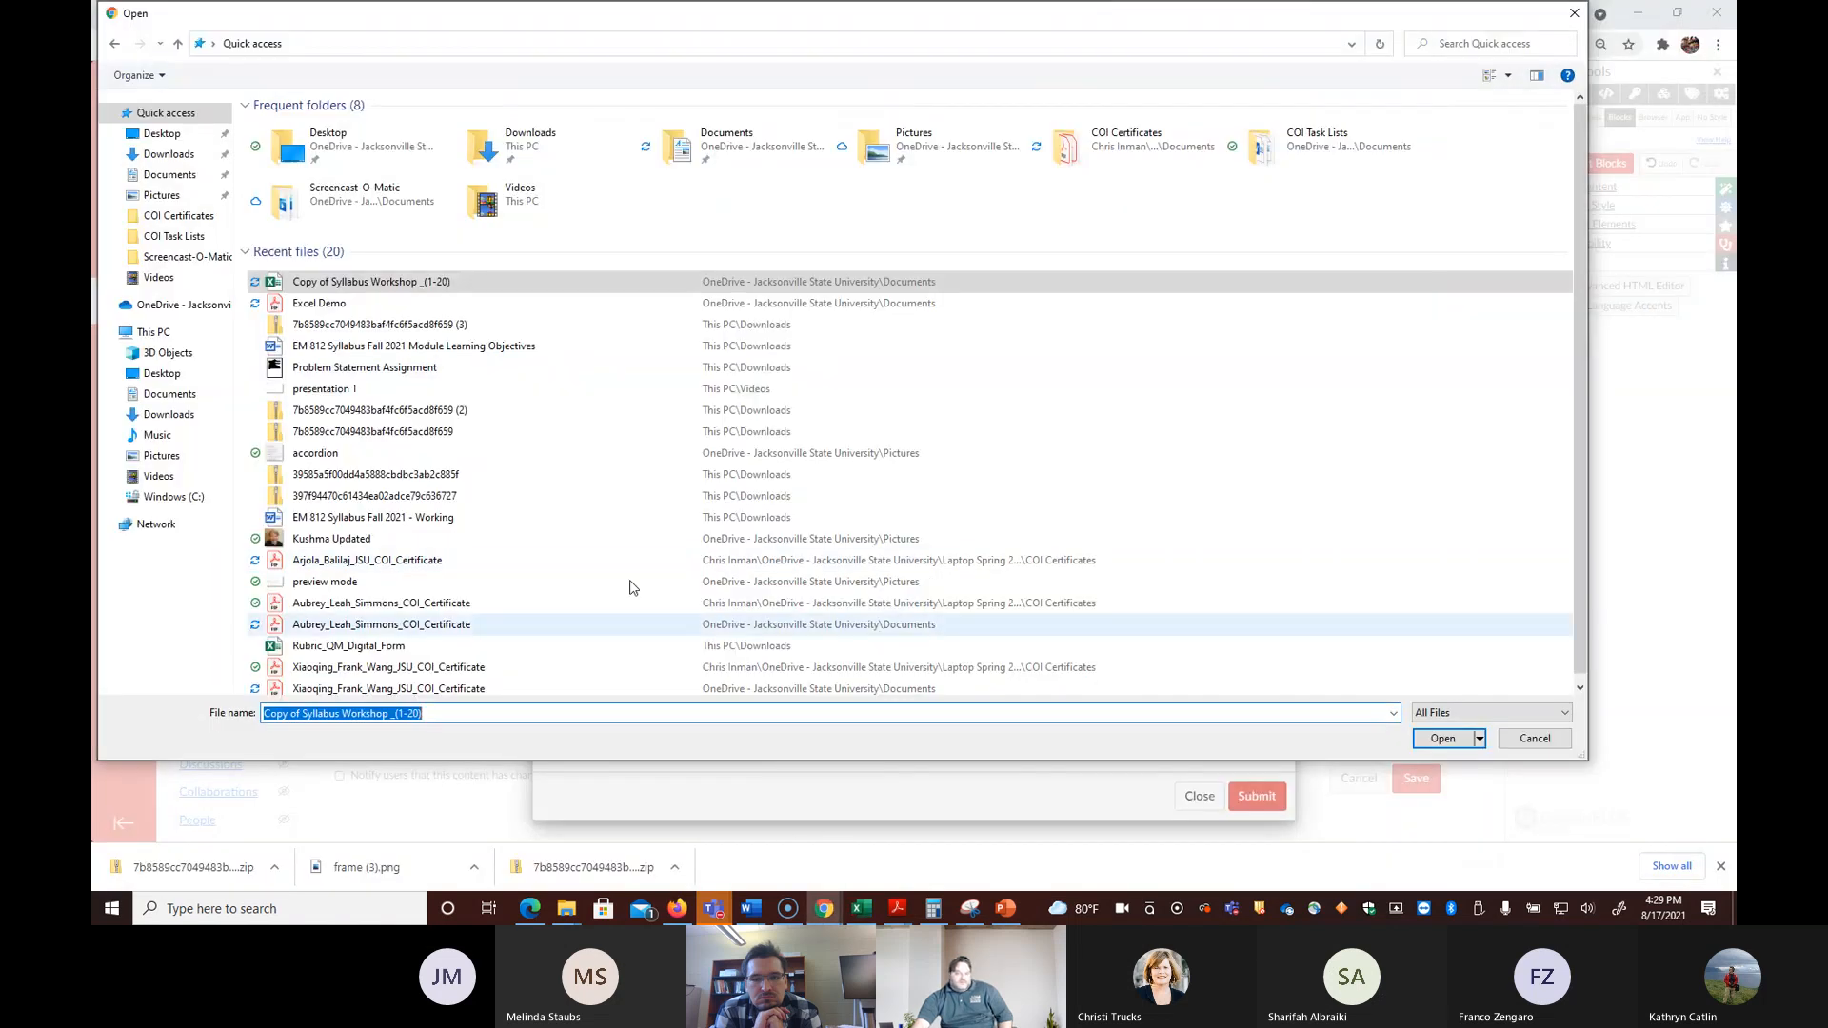
# Step: Upload the recent file "Copy of Syllabus Workshop _(1-20)" and insert it as a document link in the syllabus page
pyautogui.click(443, 285)
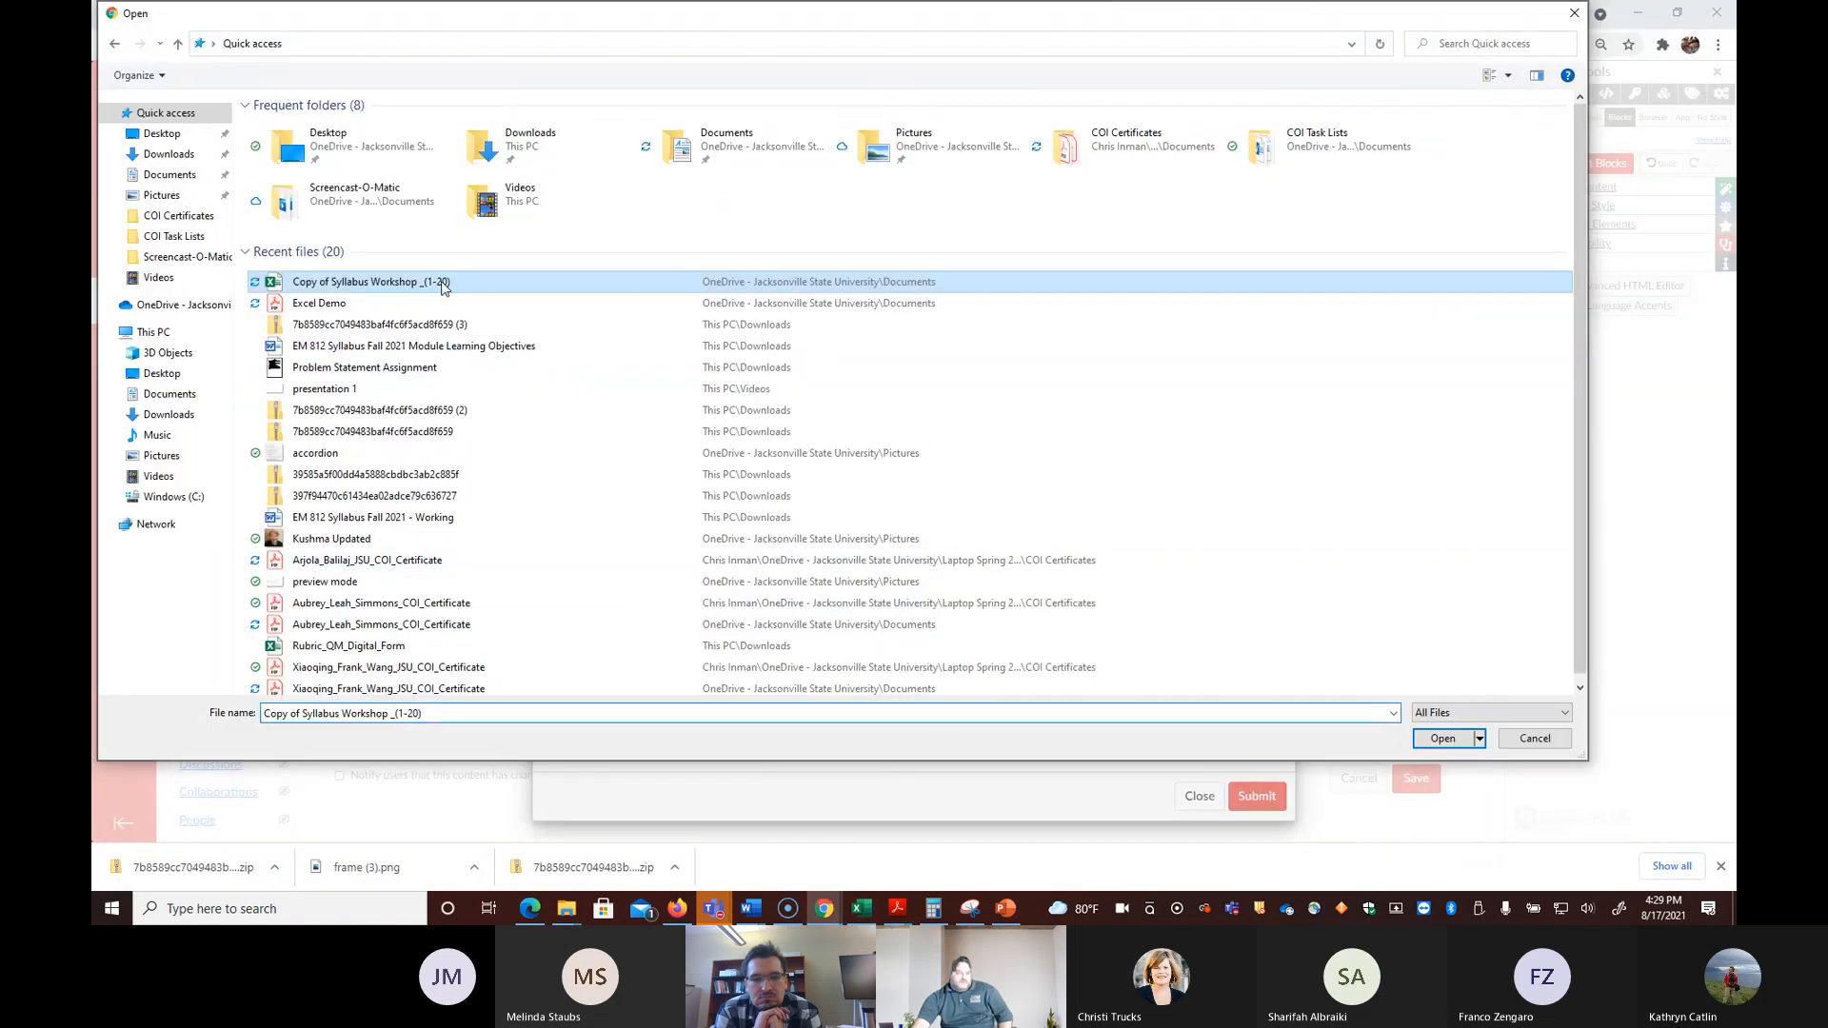
pyautogui.click(1443, 739)
pyautogui.click(1257, 796)
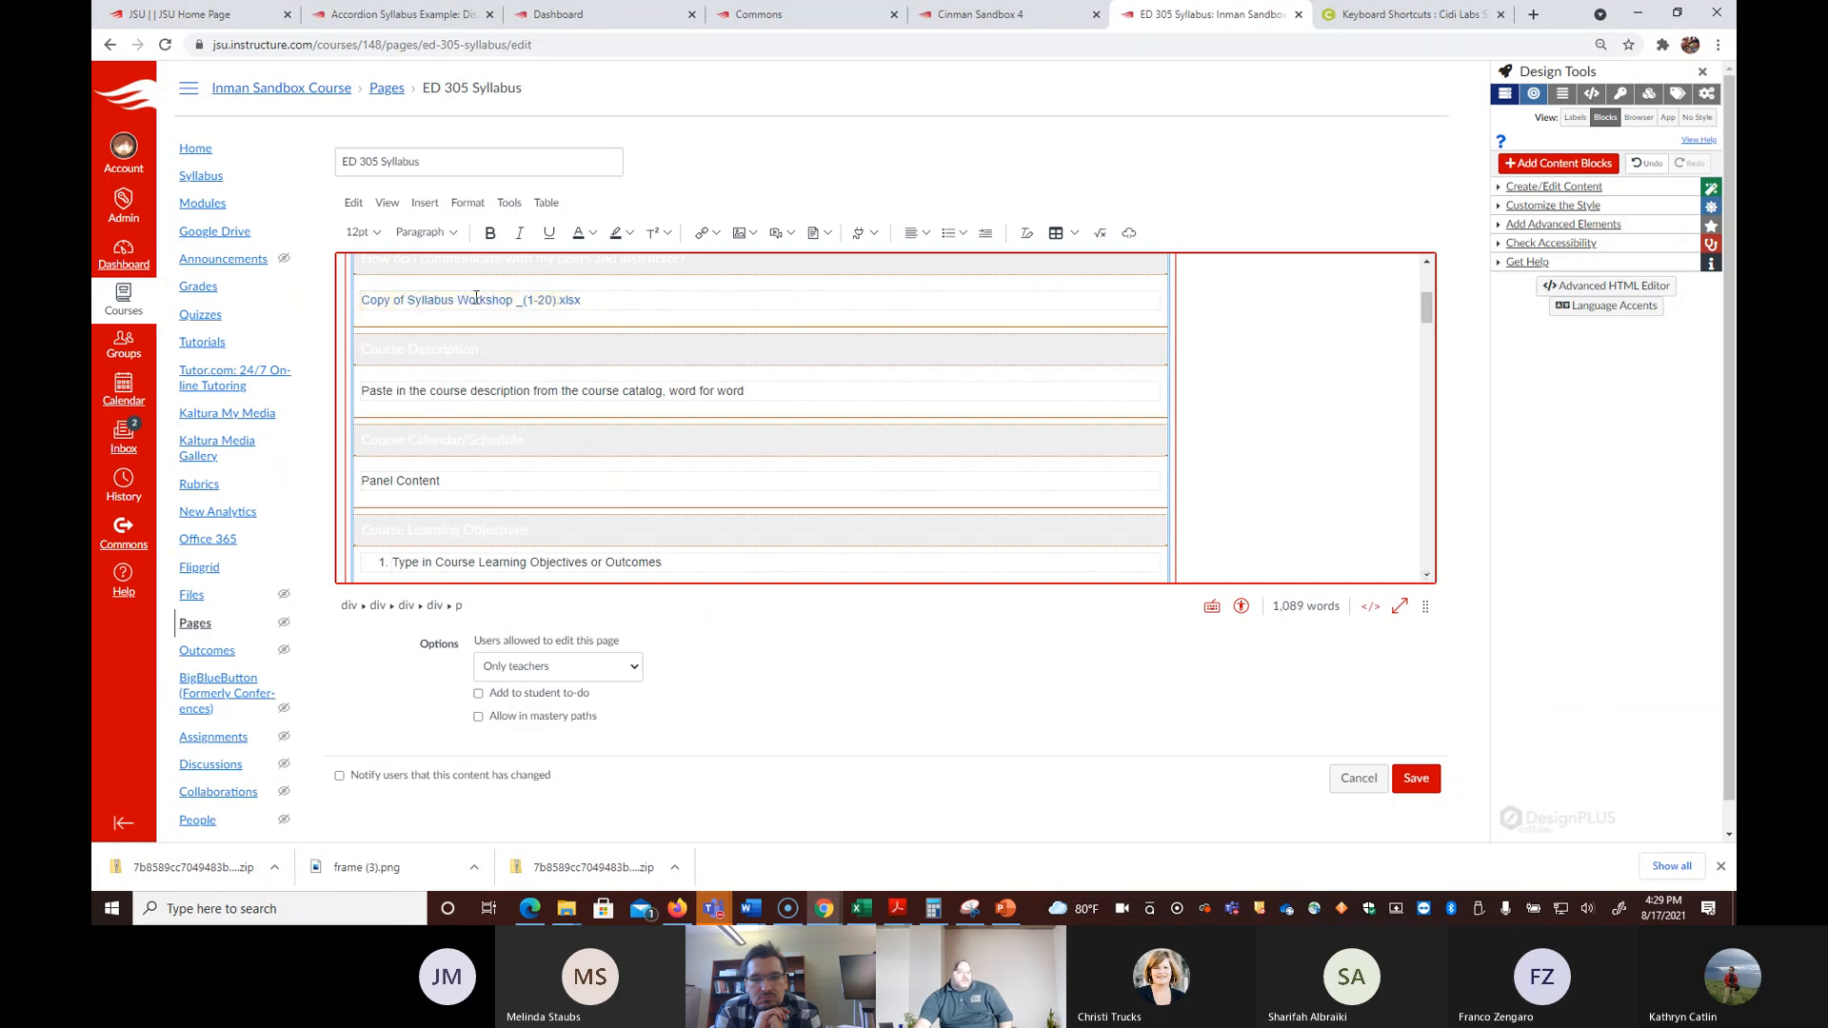
# Step: Set the inserted workbook link to preview inline and expand by default, and save the page
pyautogui.tripleClick(479, 301)
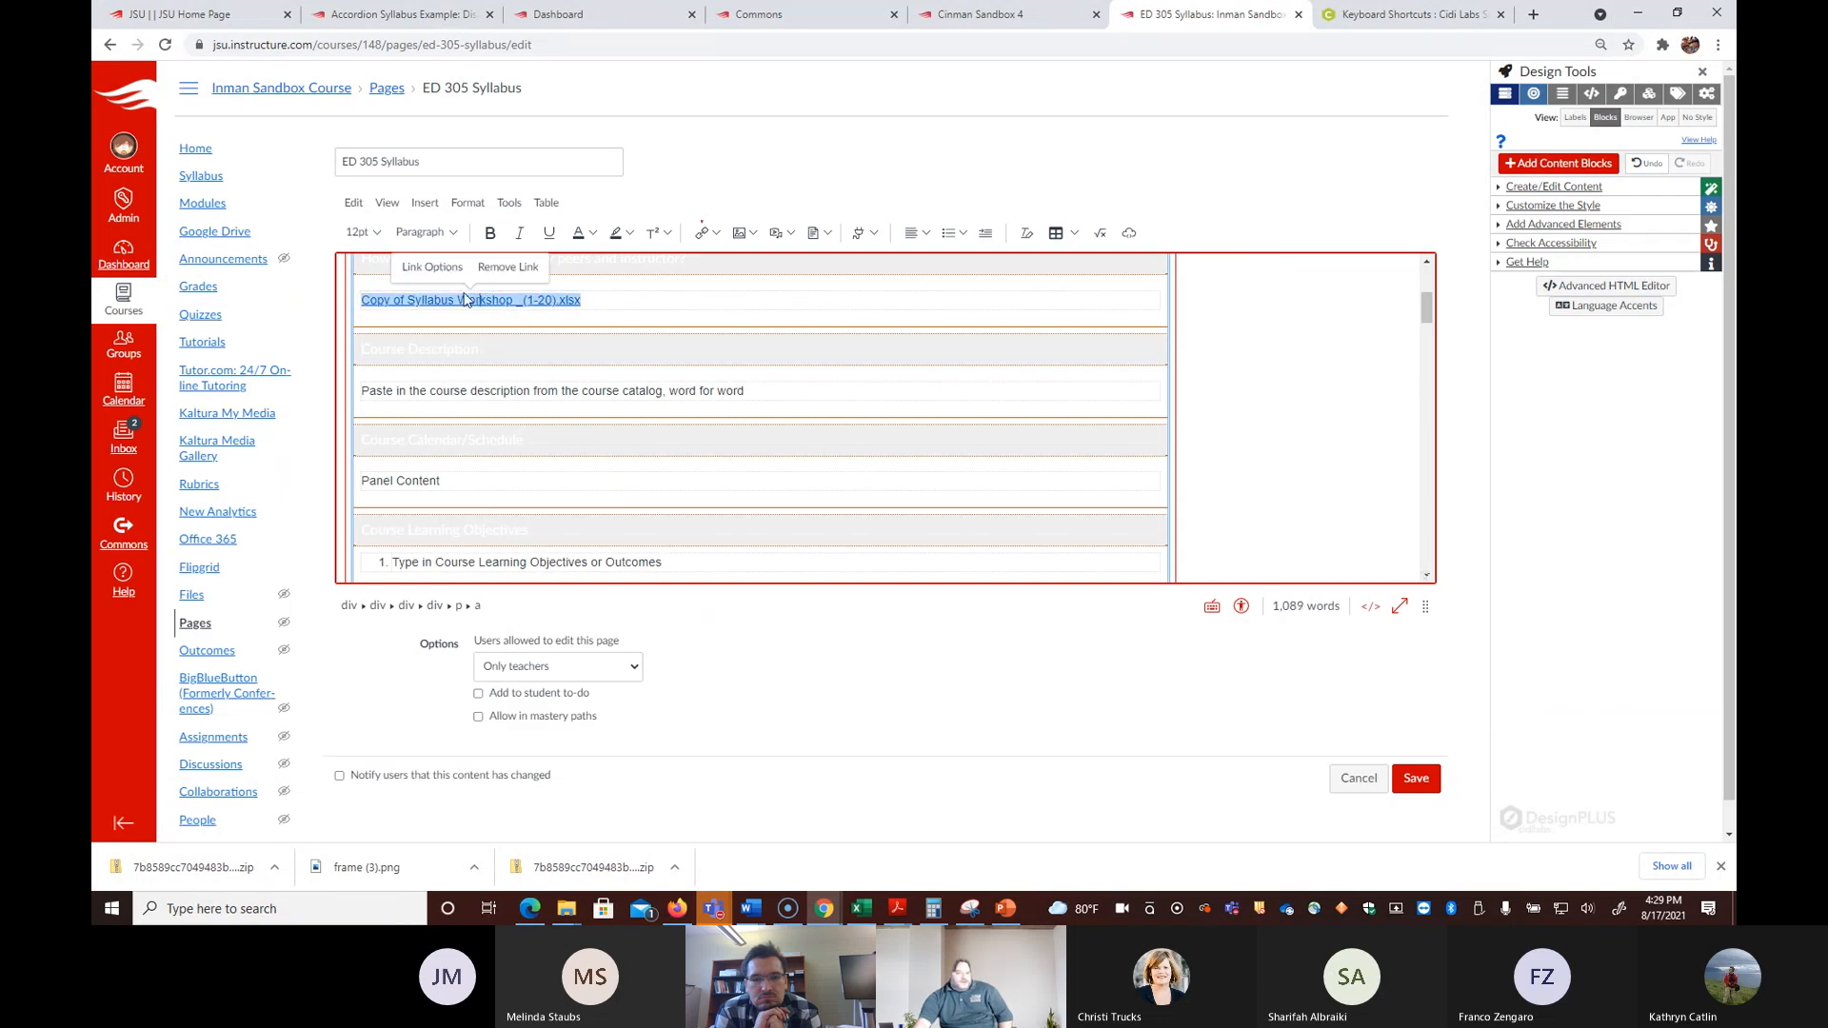
pyautogui.click(431, 267)
pyautogui.click(1504, 360)
pyautogui.click(1511, 383)
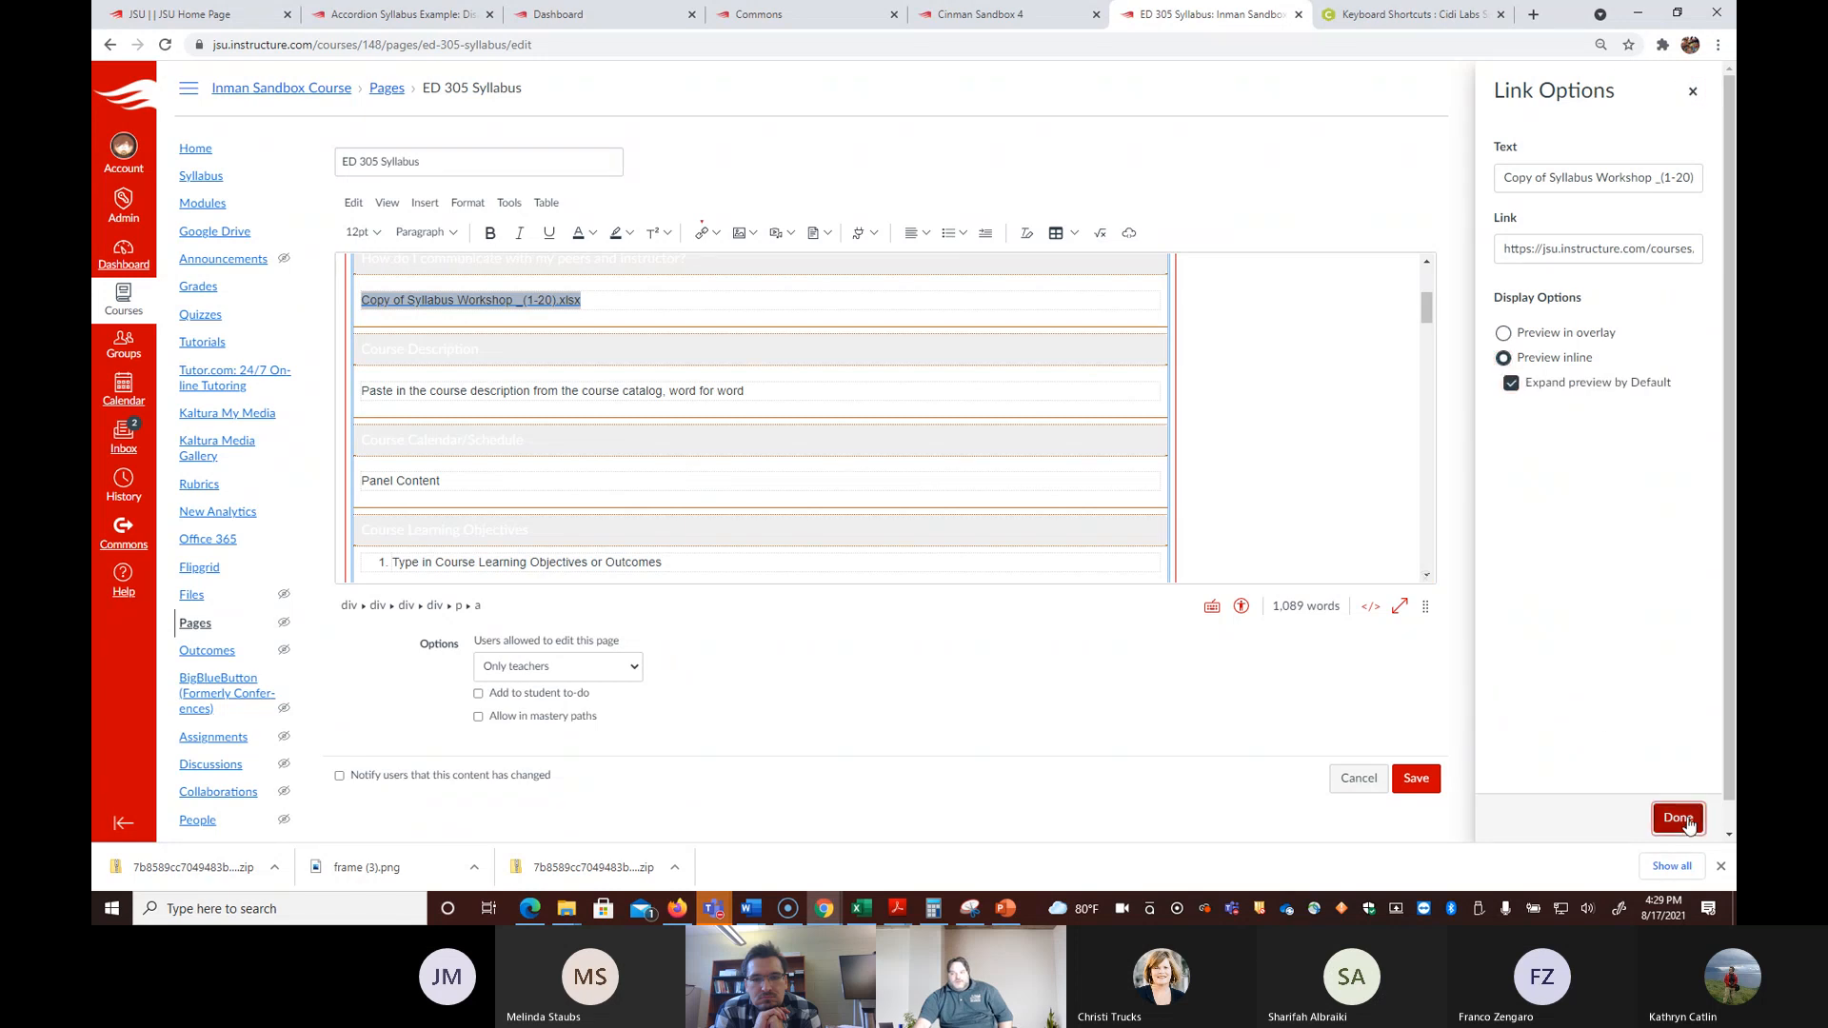
pyautogui.click(1678, 817)
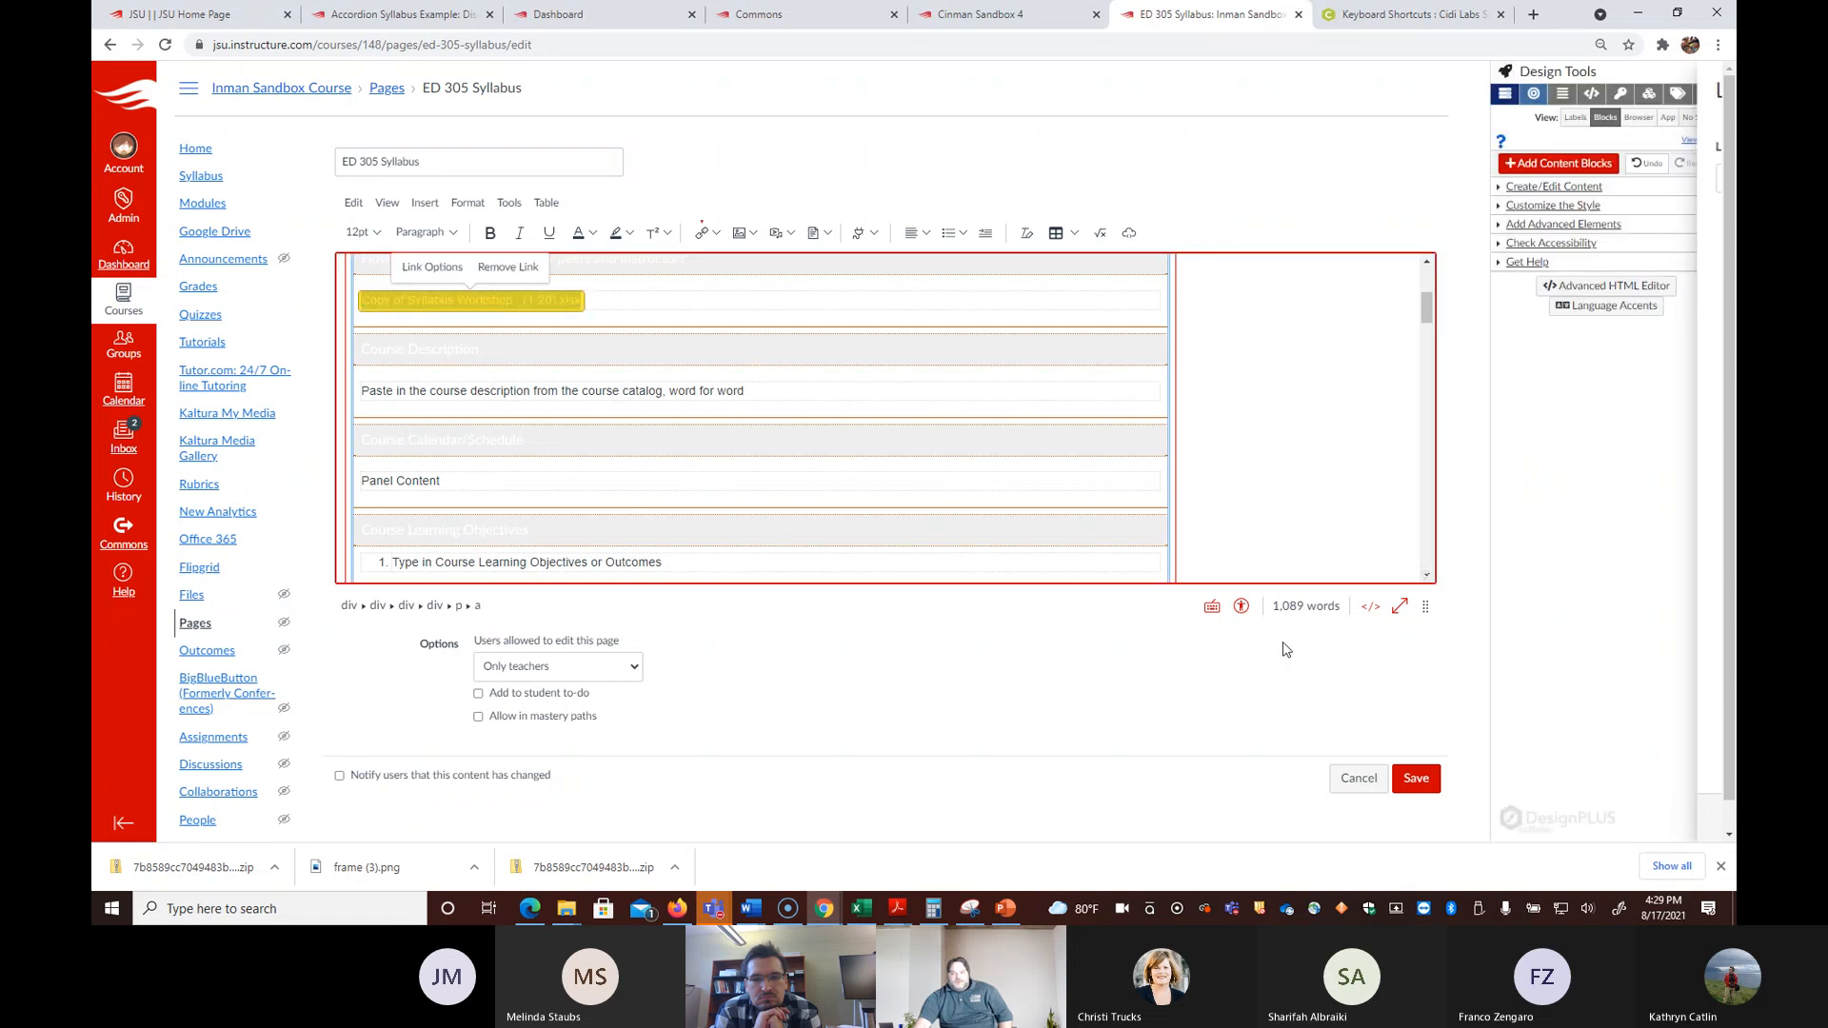
pyautogui.click(1418, 780)
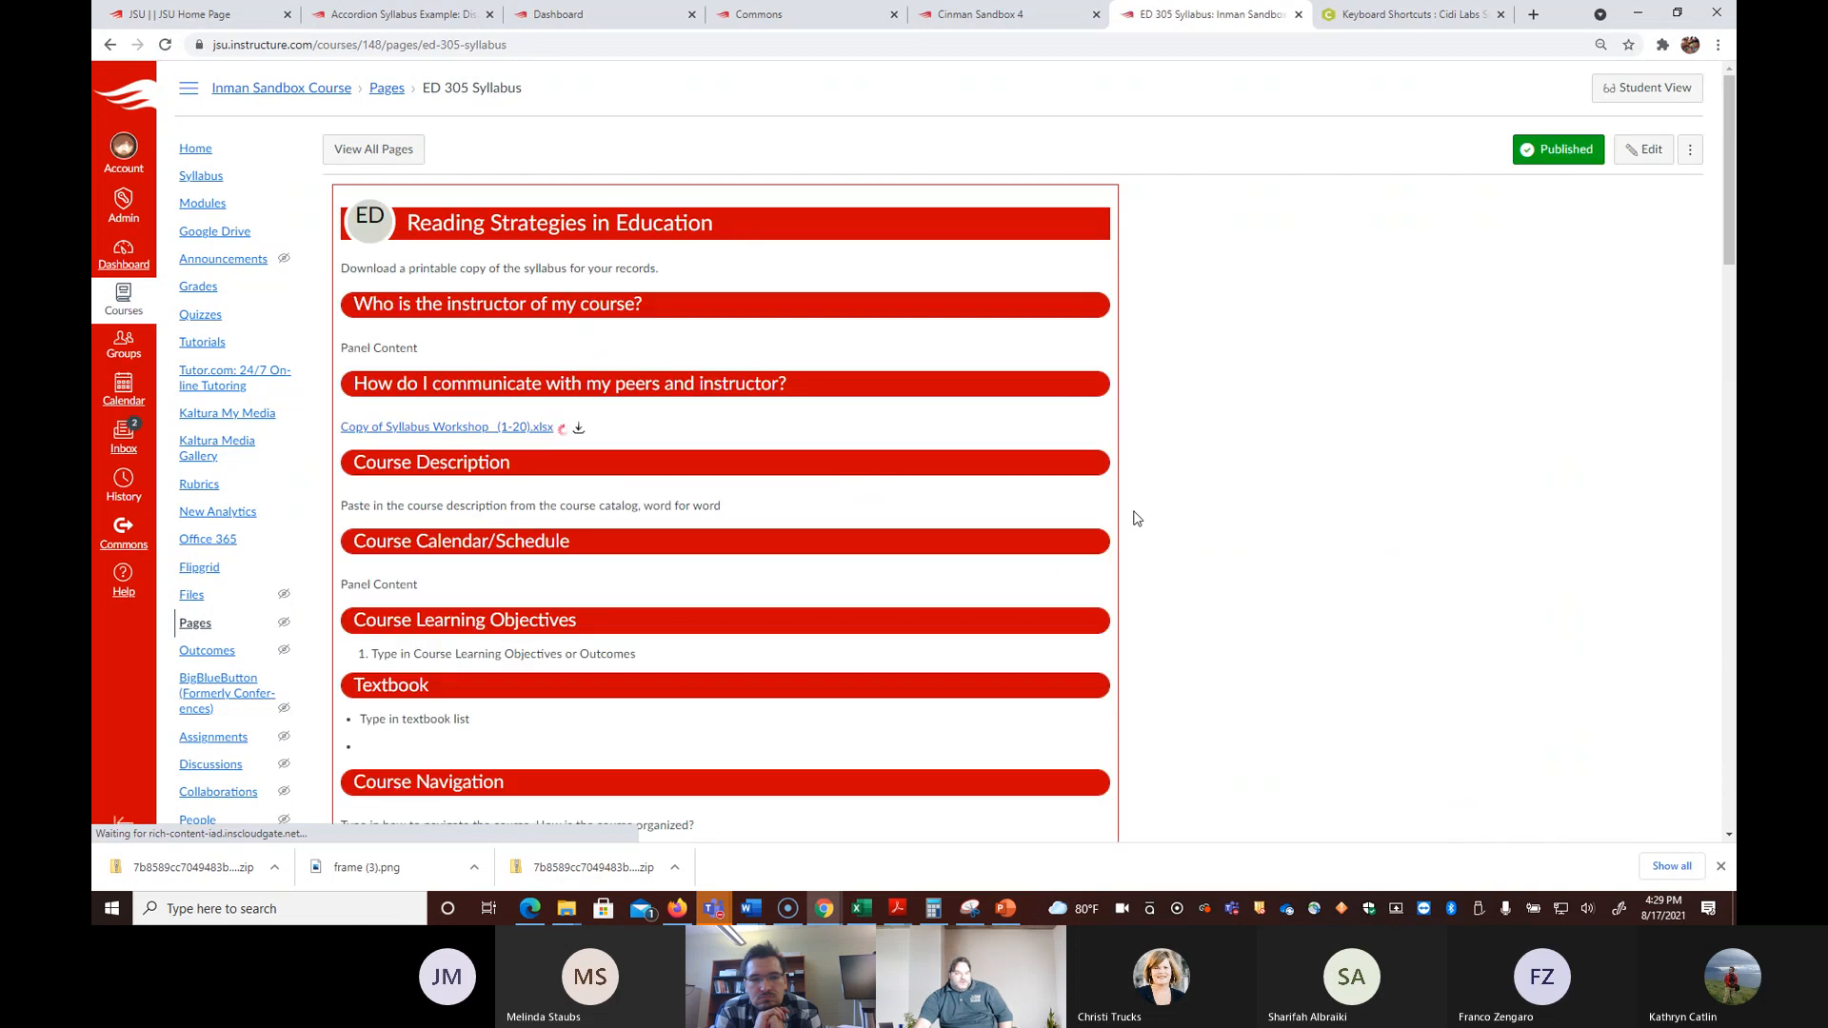
# Step: Expand the "How do I communicate with my peers and instructor?" section and examine the embedded workbook preview, enlarged
pyautogui.click(413, 365)
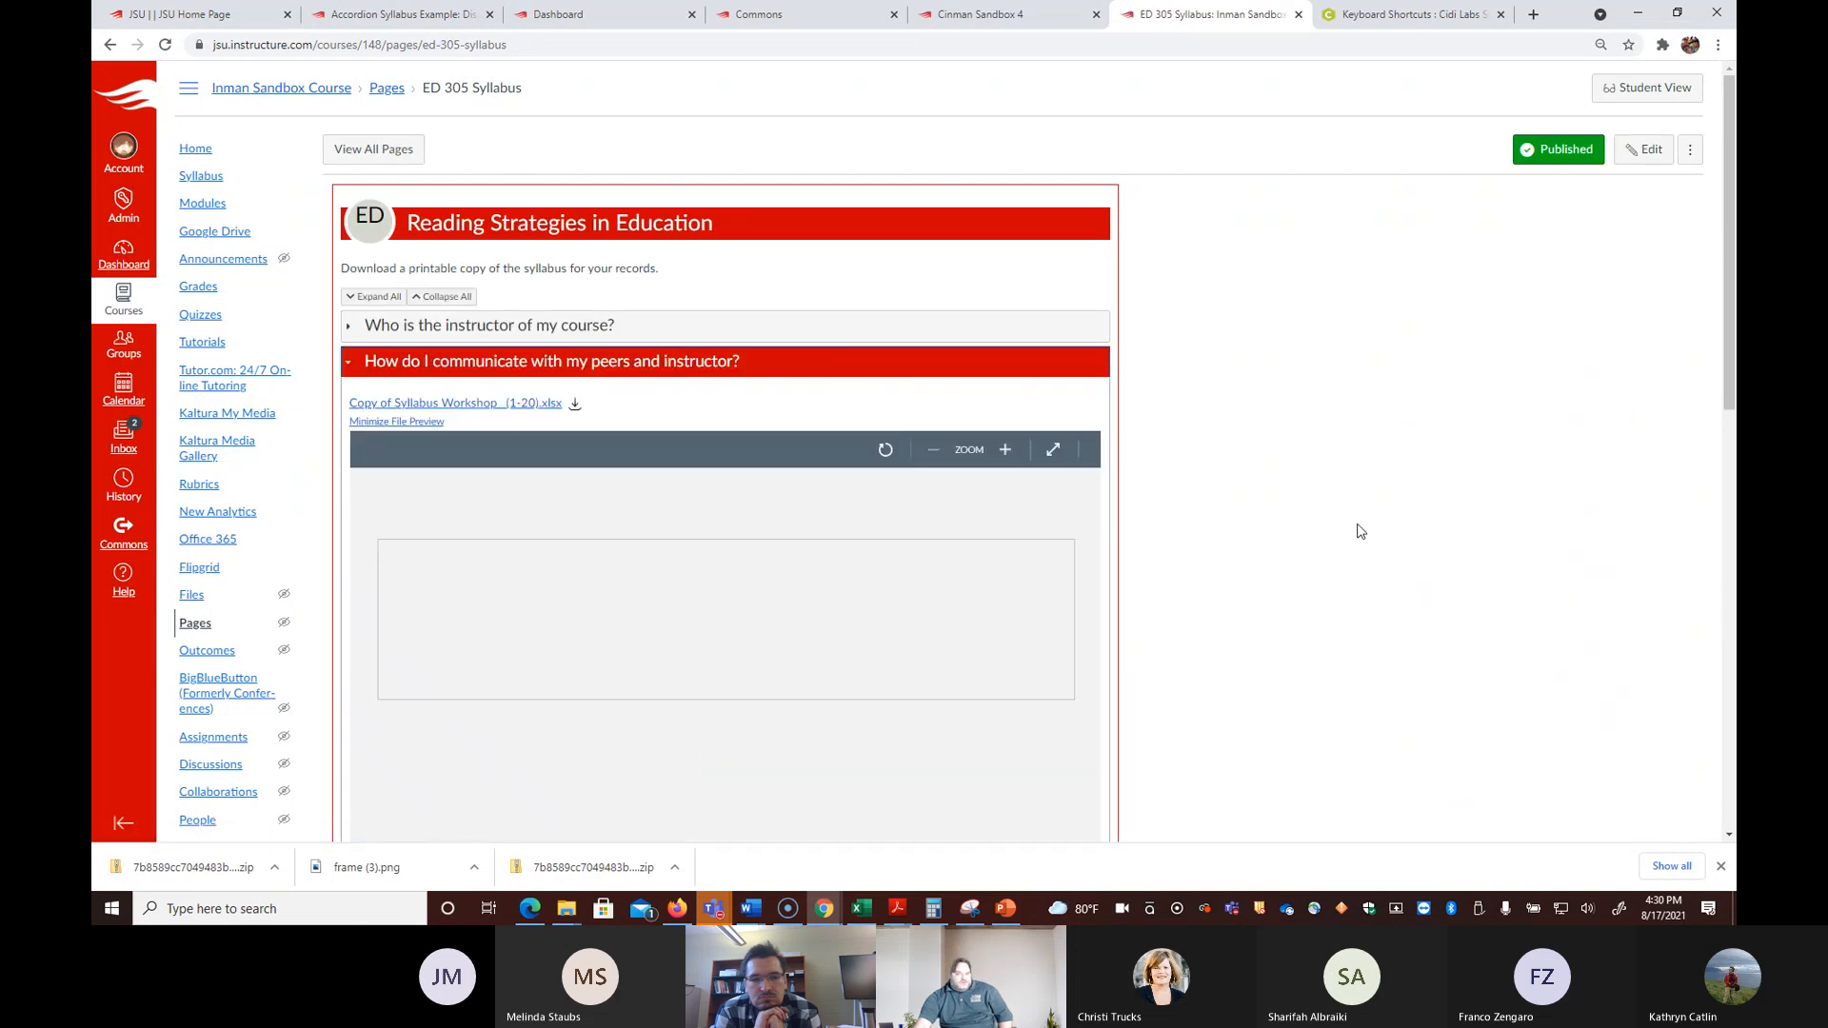
pyautogui.click(1004, 449)
pyautogui.click(1004, 449)
pyautogui.click(1004, 455)
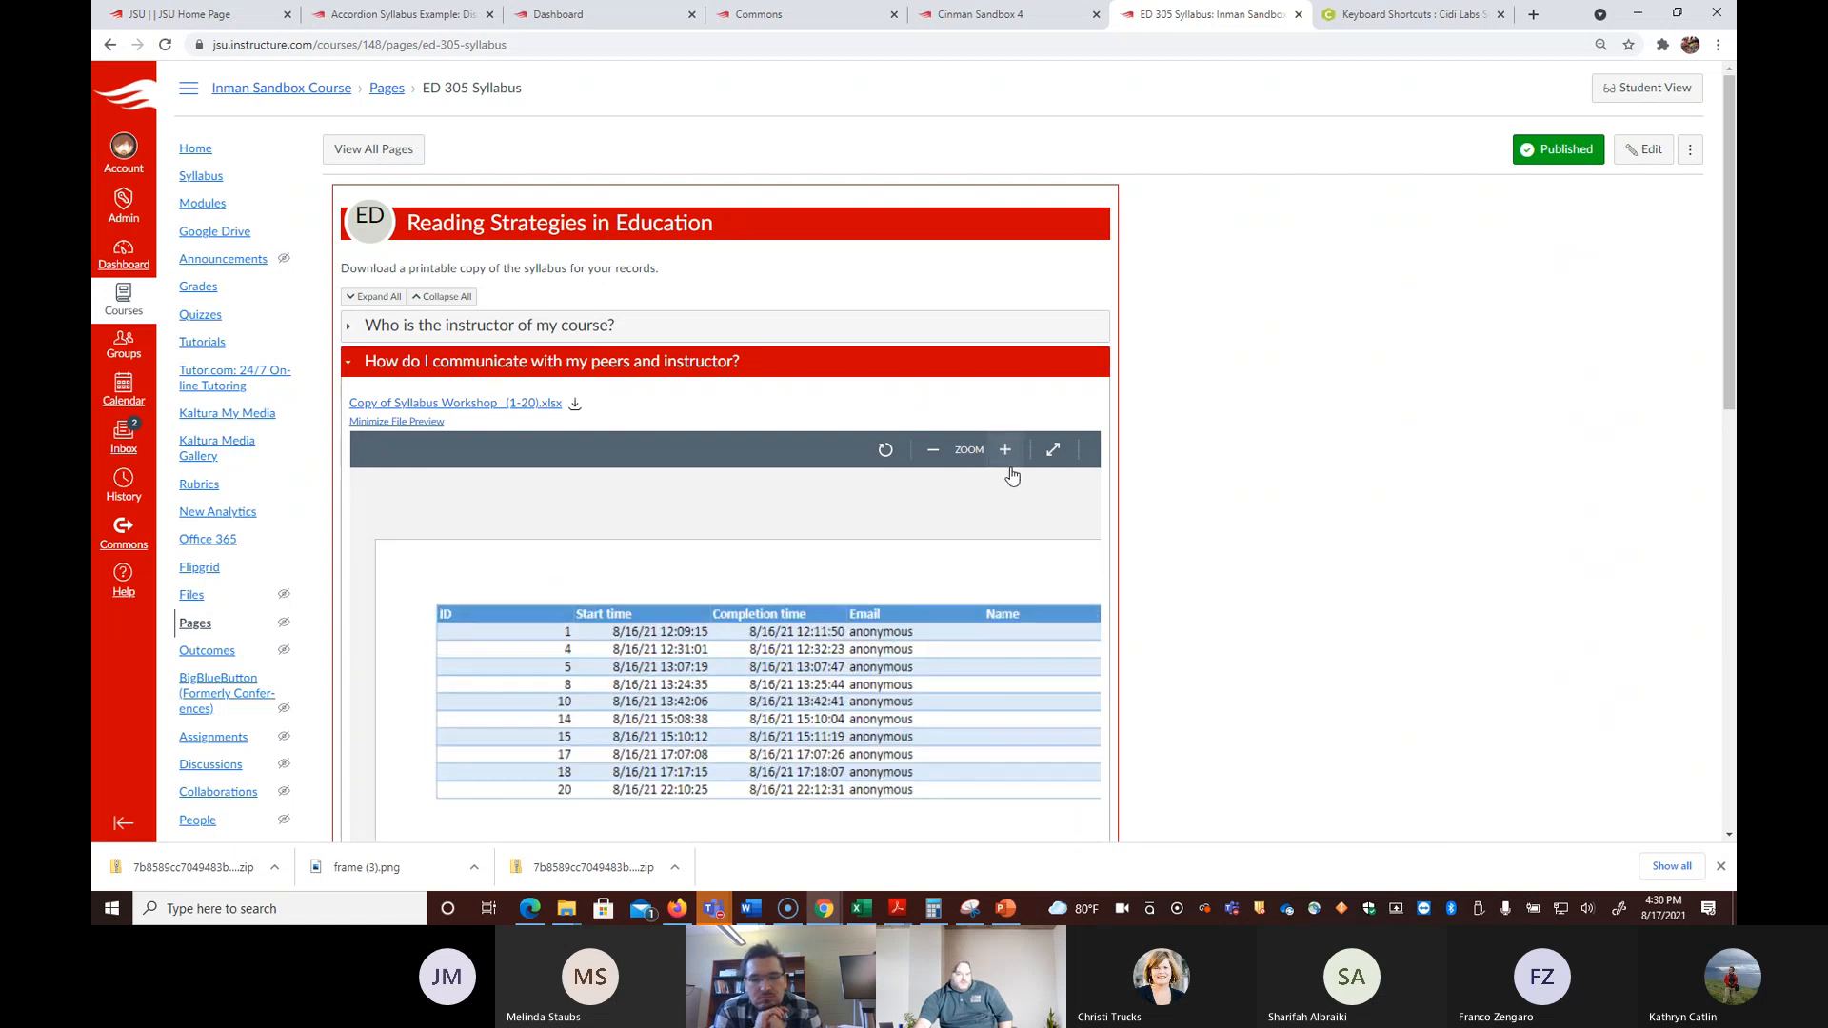
pyautogui.scroll(-3, 1082, 549)
pyautogui.moveTo(695, 783); pyautogui.dragTo(586, 745)
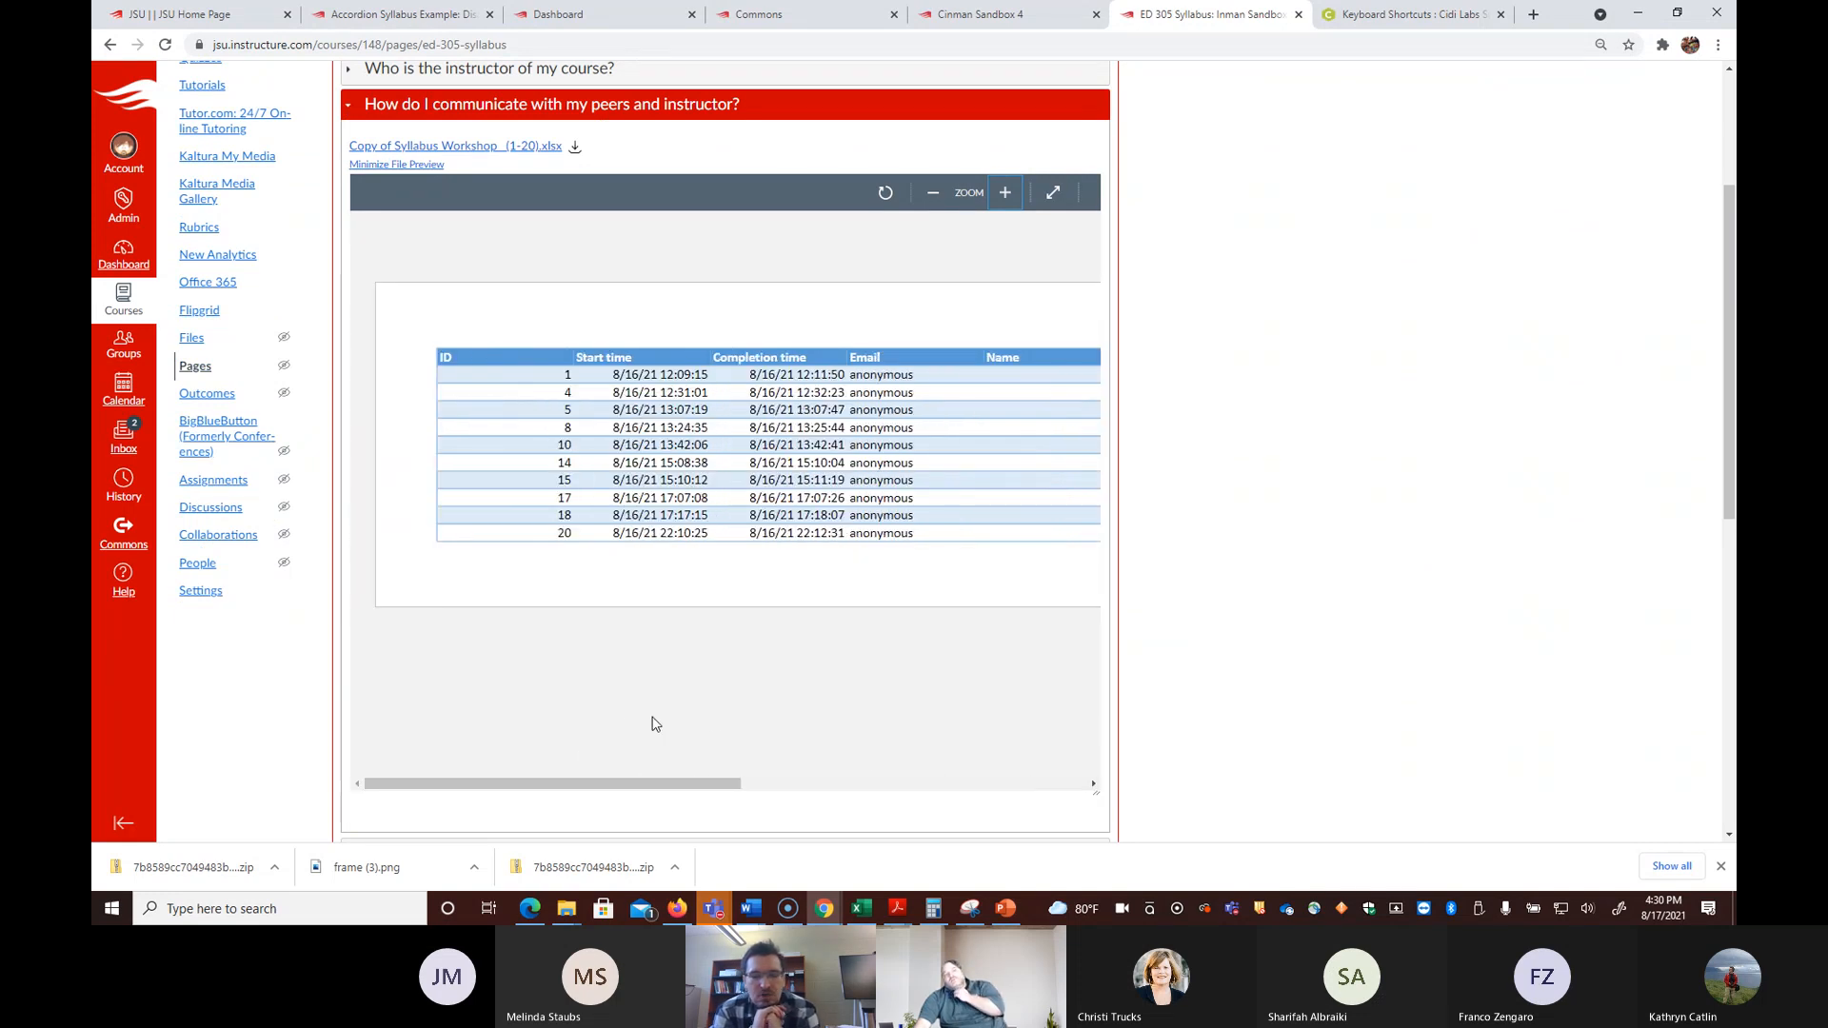
pyautogui.scroll(3, 1226, 566)
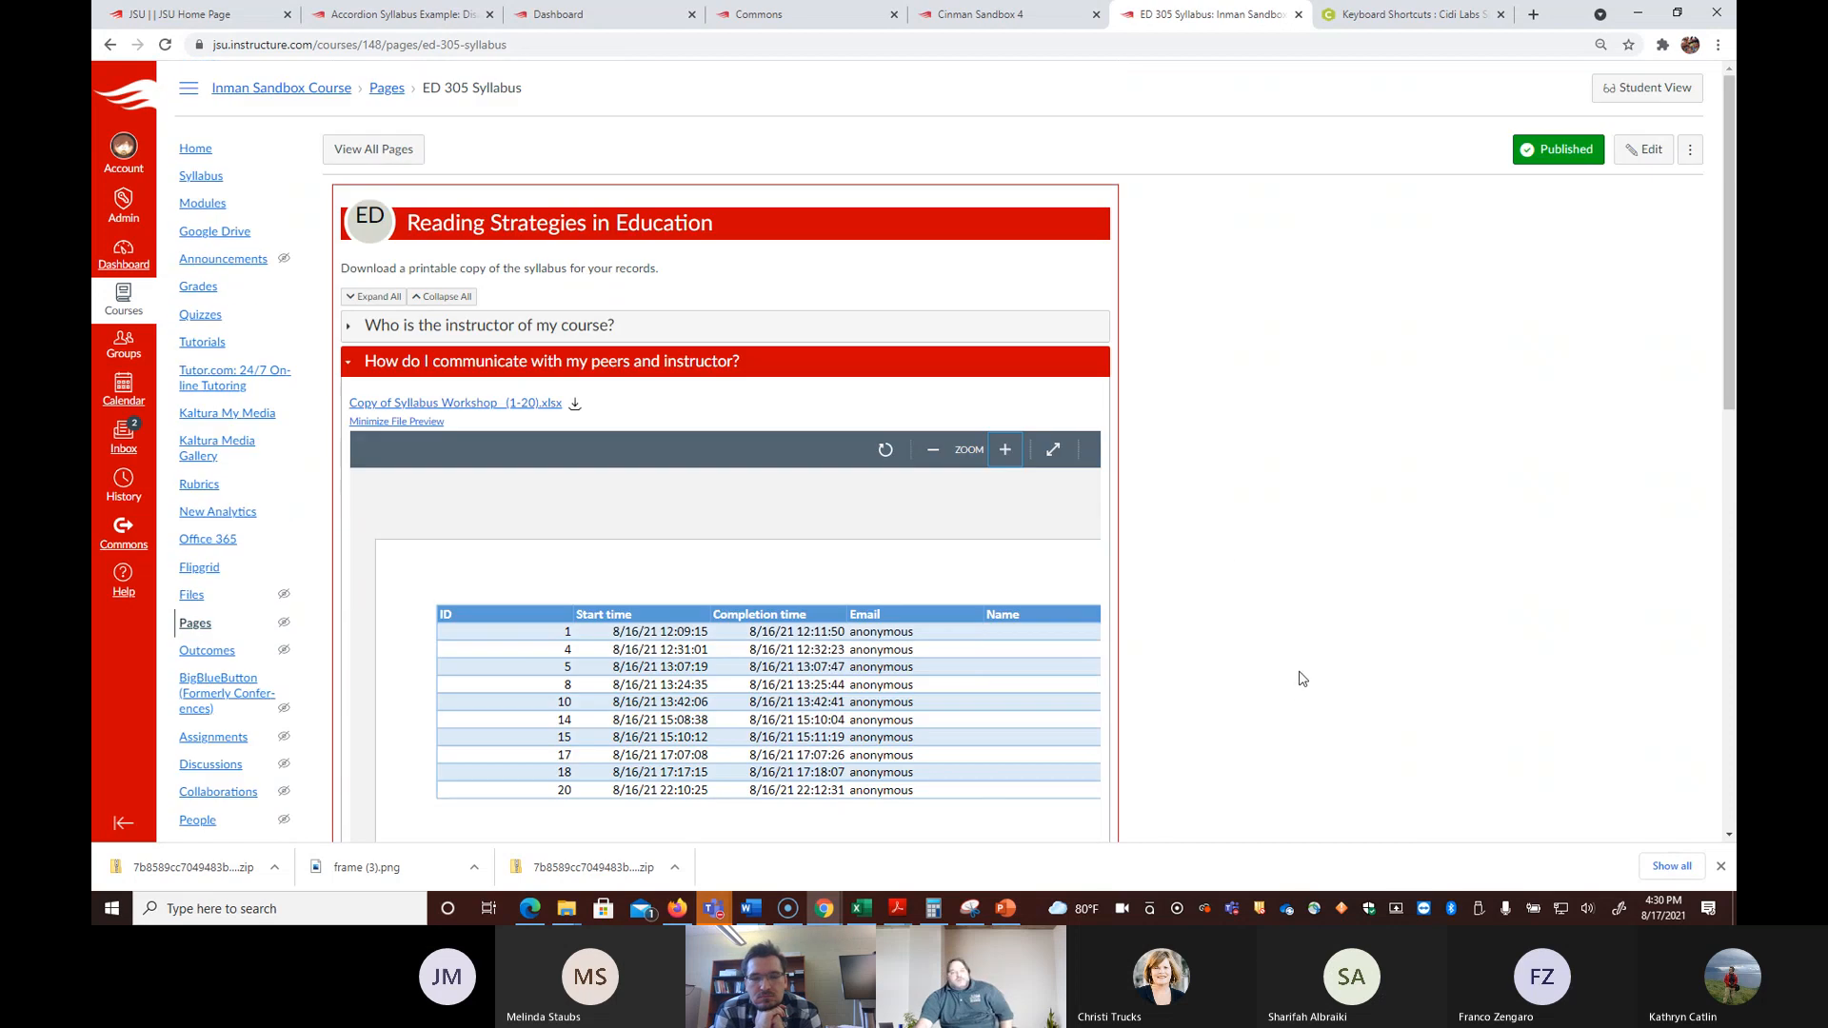
pyautogui.scroll(-1, 1367, 571)
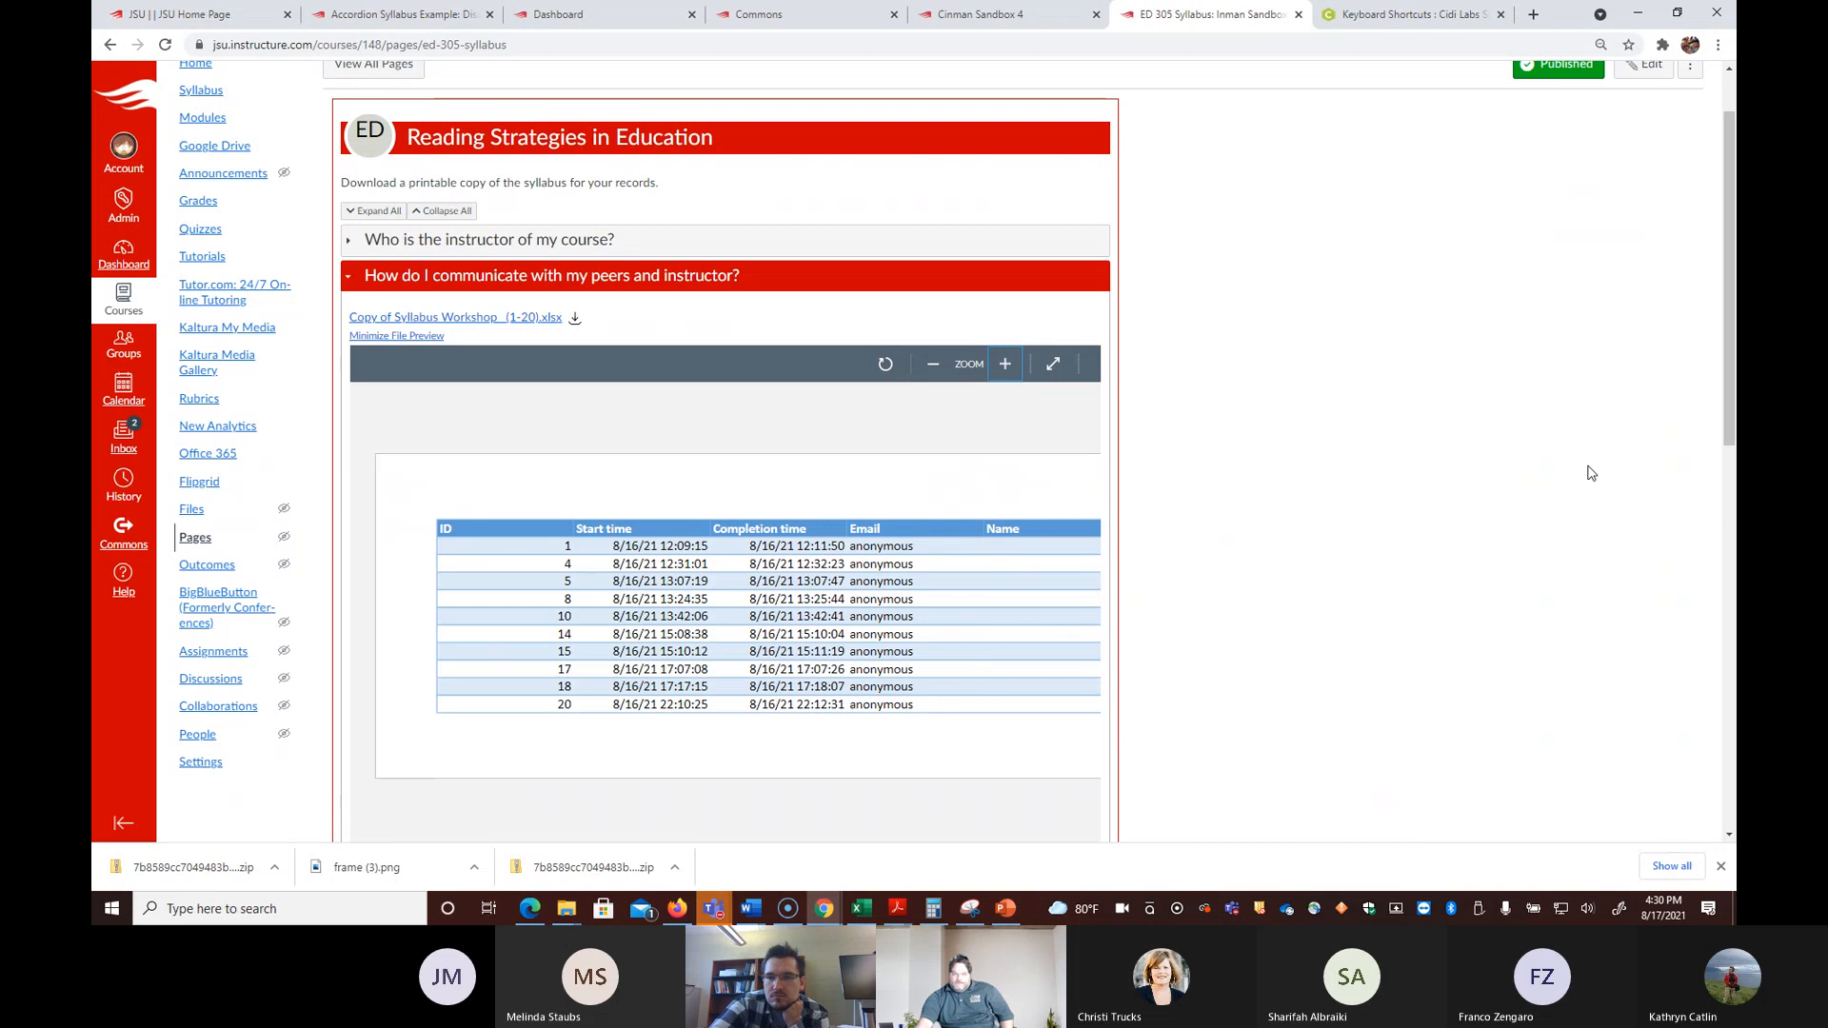
pyautogui.scroll(1, 1588, 473)
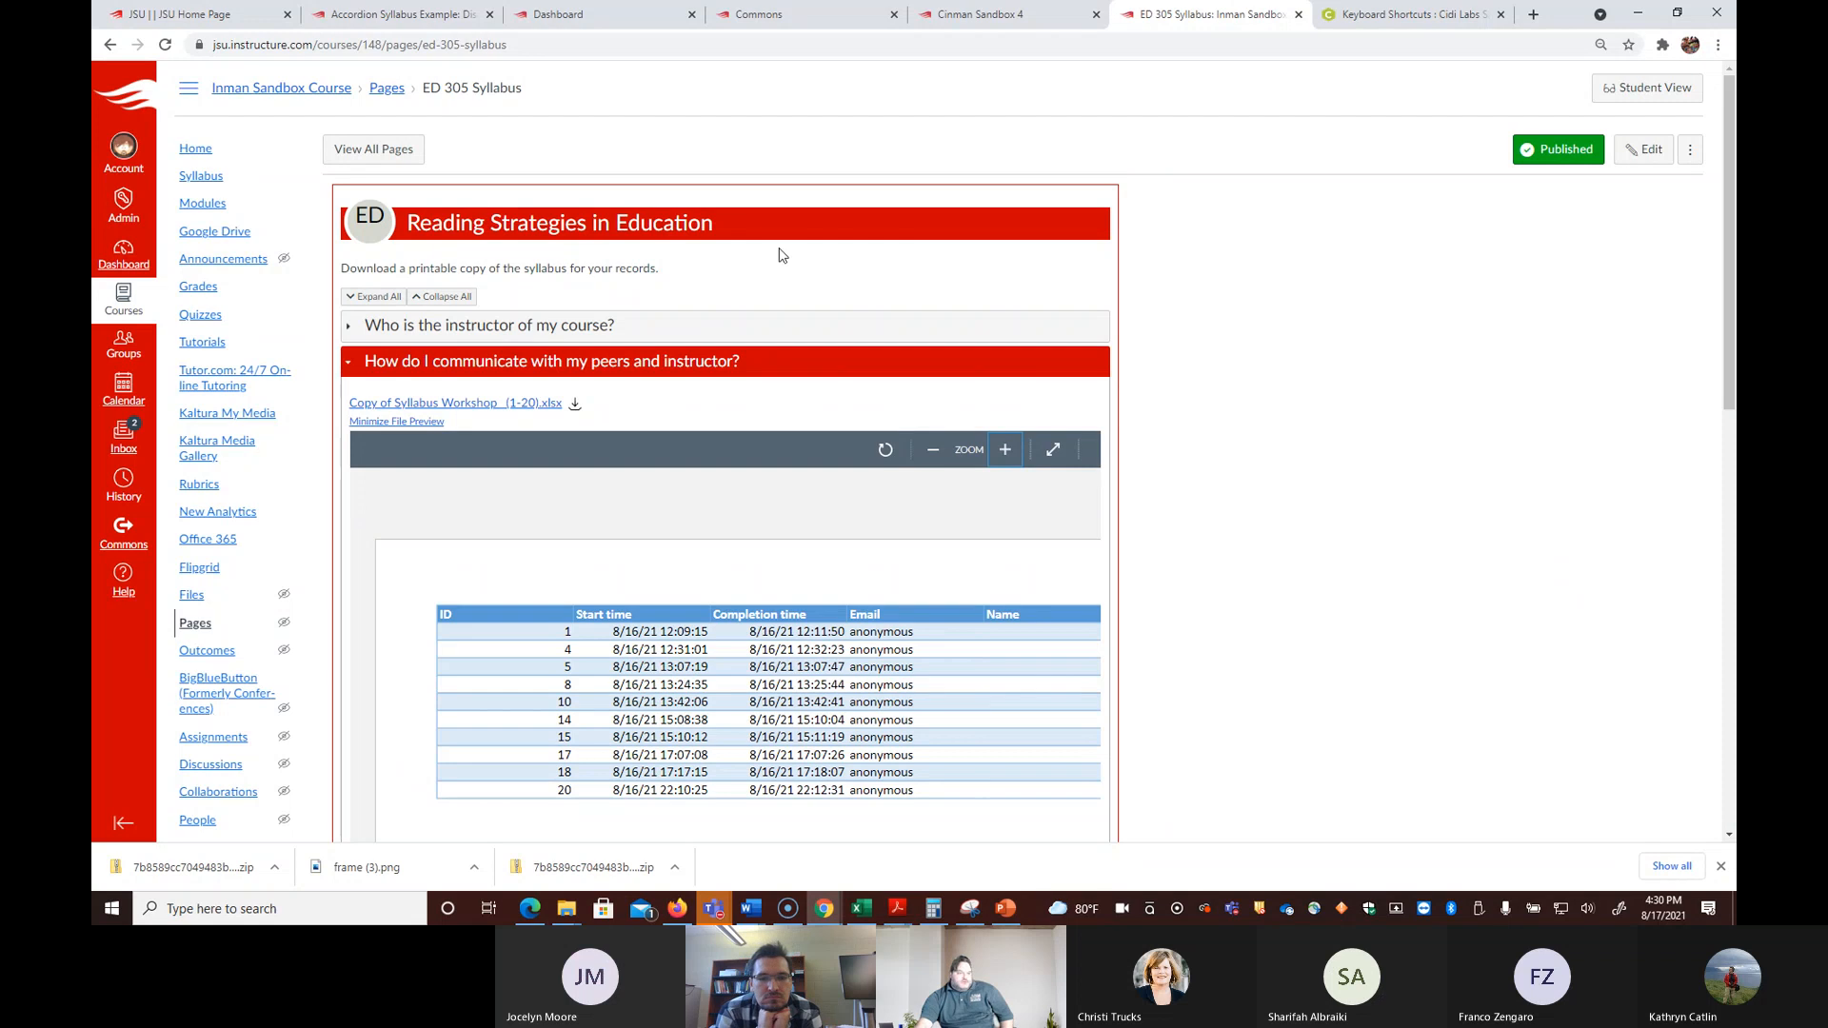
# Step: Create a new course page titled "Syllabus Demo Two" from the list of all pages
pyautogui.click(386, 149)
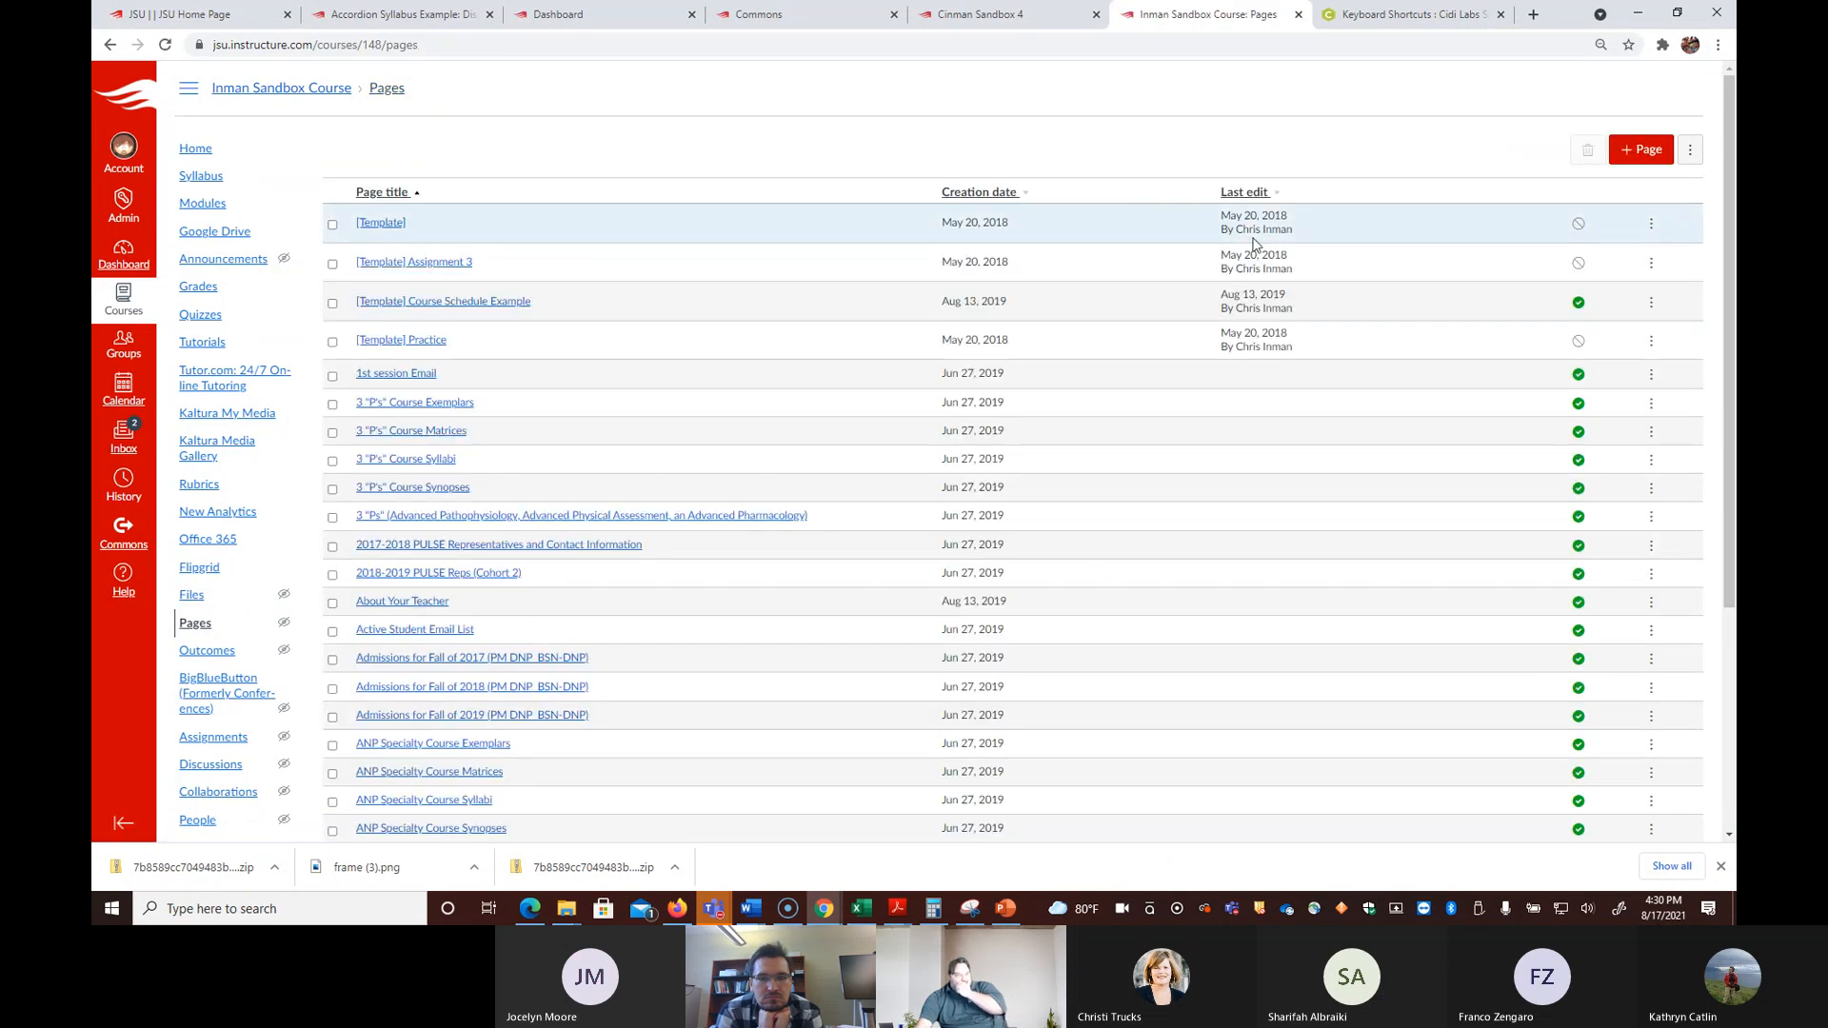
pyautogui.click(1640, 150)
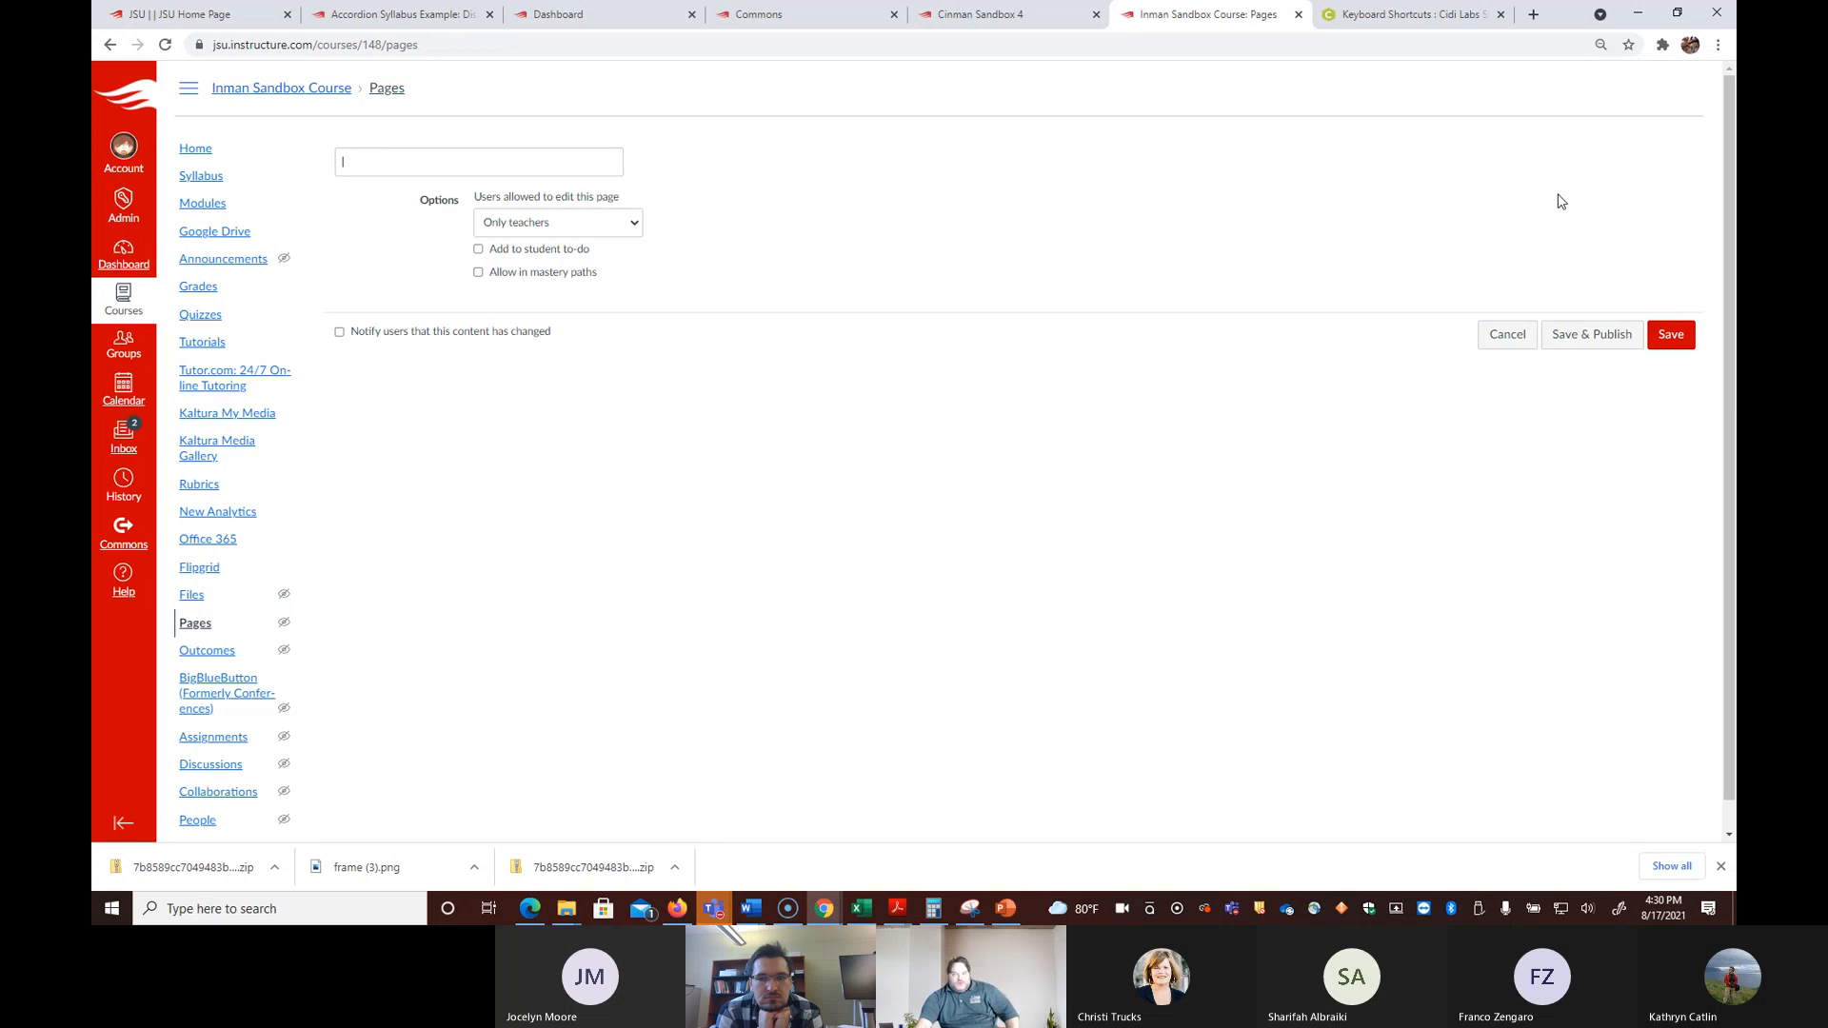
pyautogui.click(525, 150)
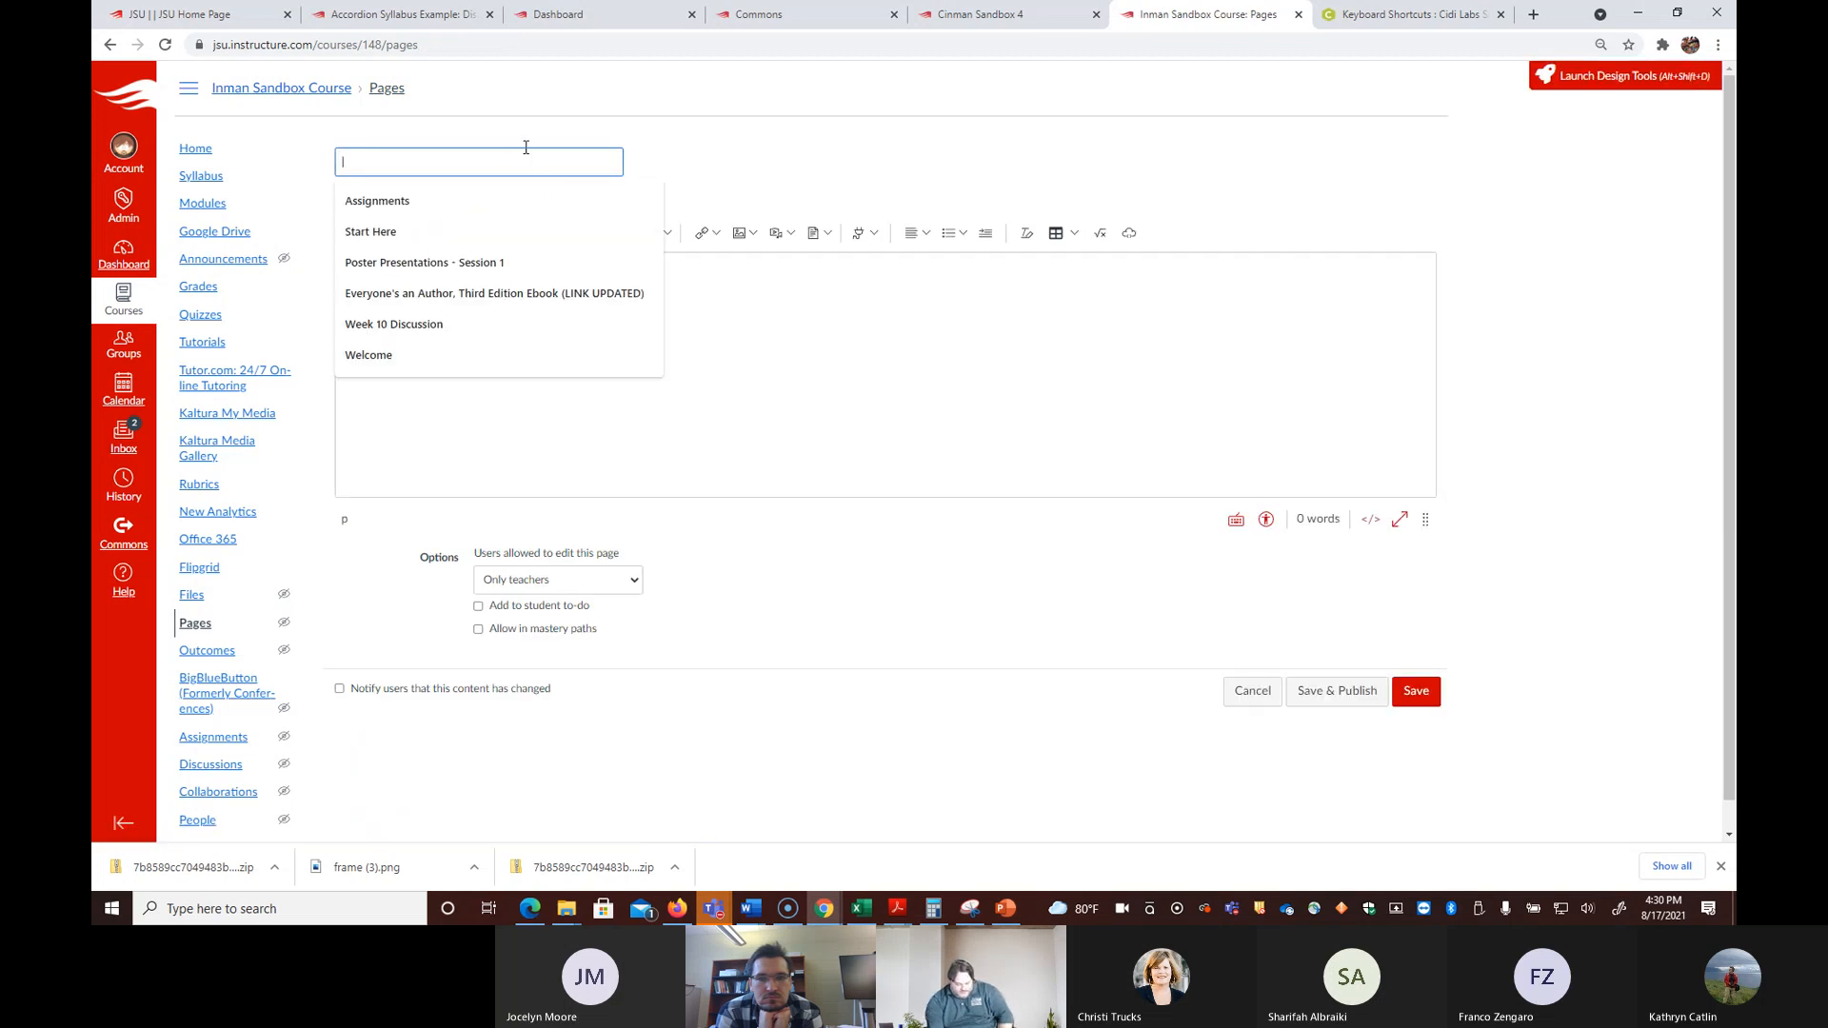
pyautogui.write('Syllabus Demo Two')
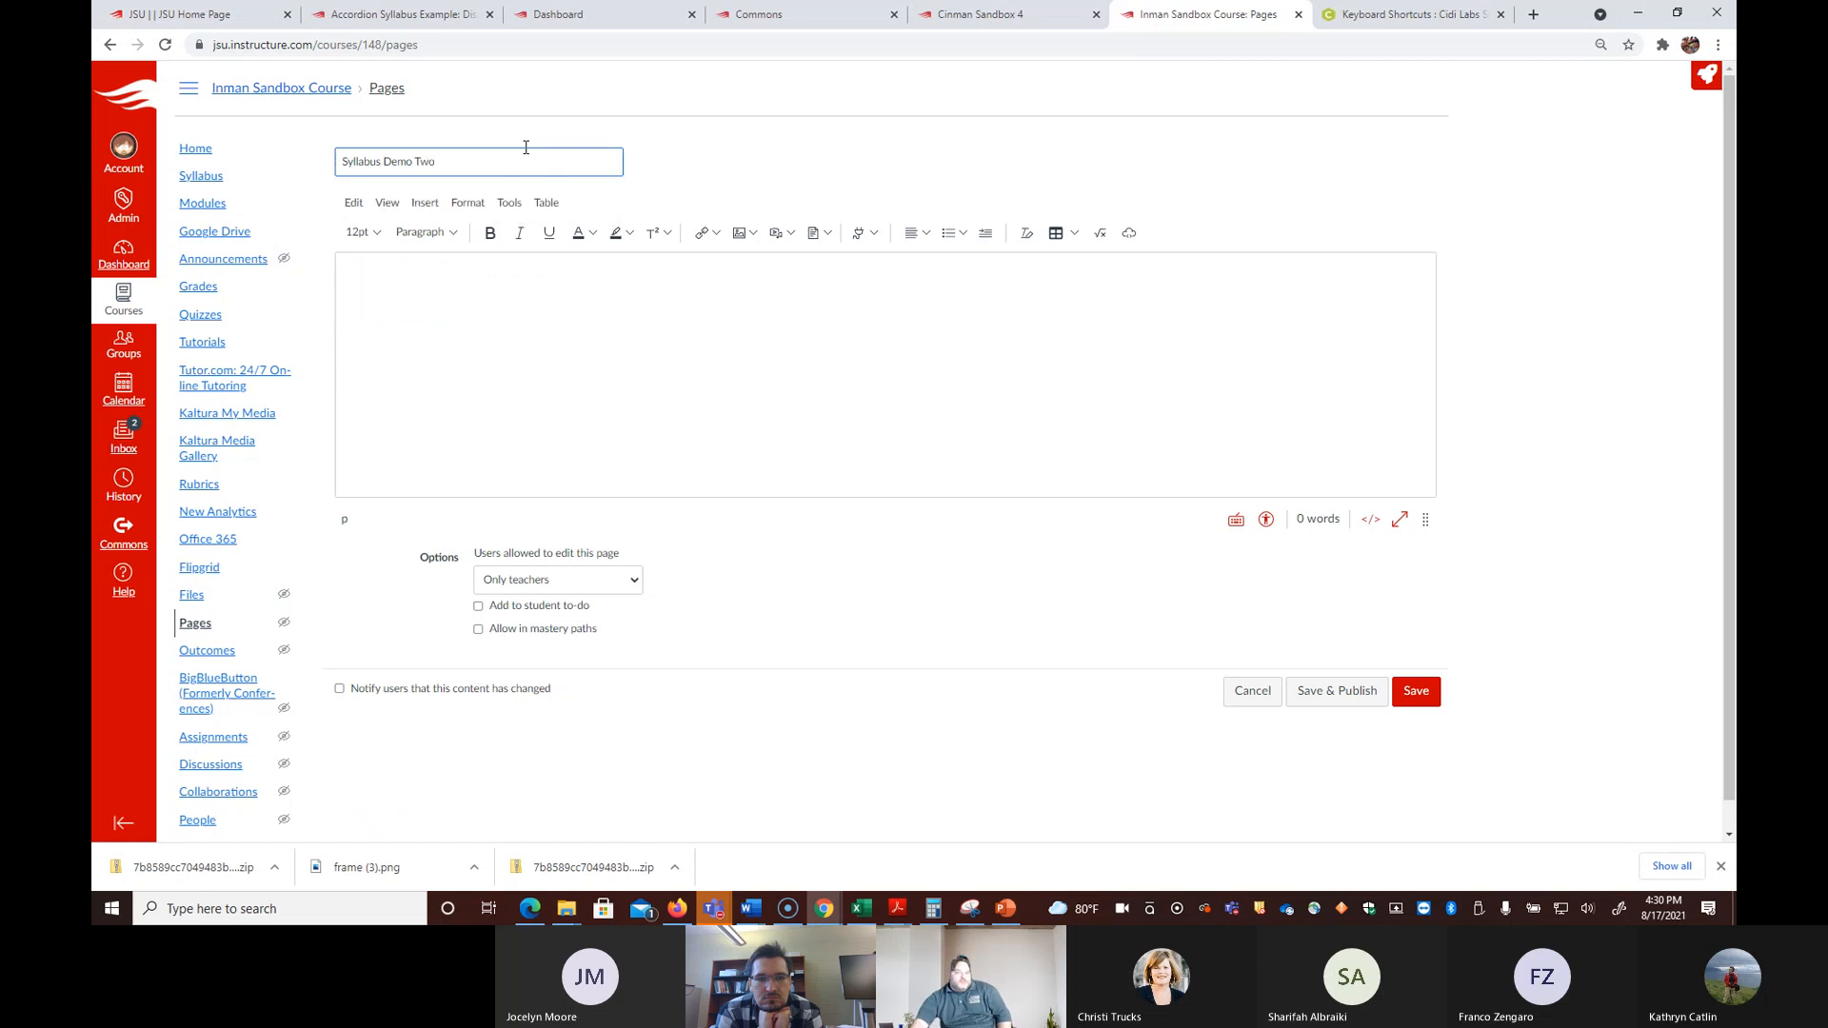
# Step: Launch Design Tools on the new page and apply the basic page theme "Box Left 1"
pyautogui.click(655, 281)
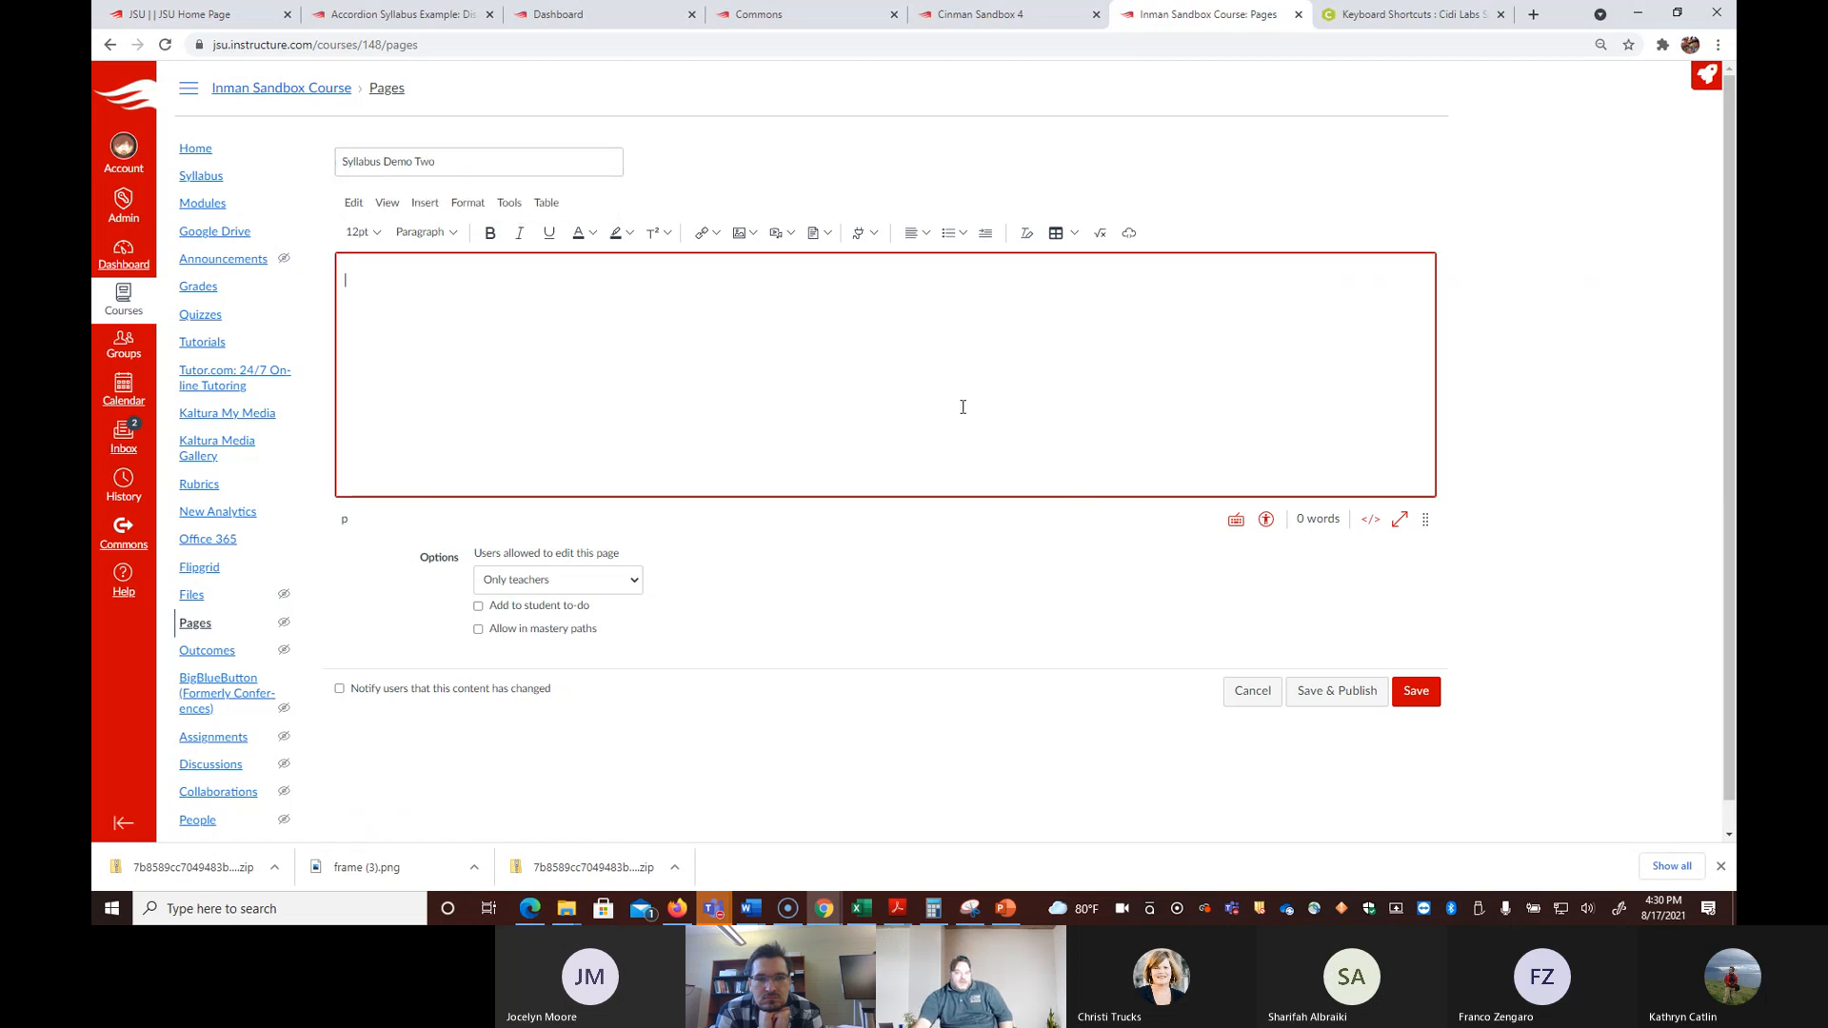
pyautogui.click(1678, 83)
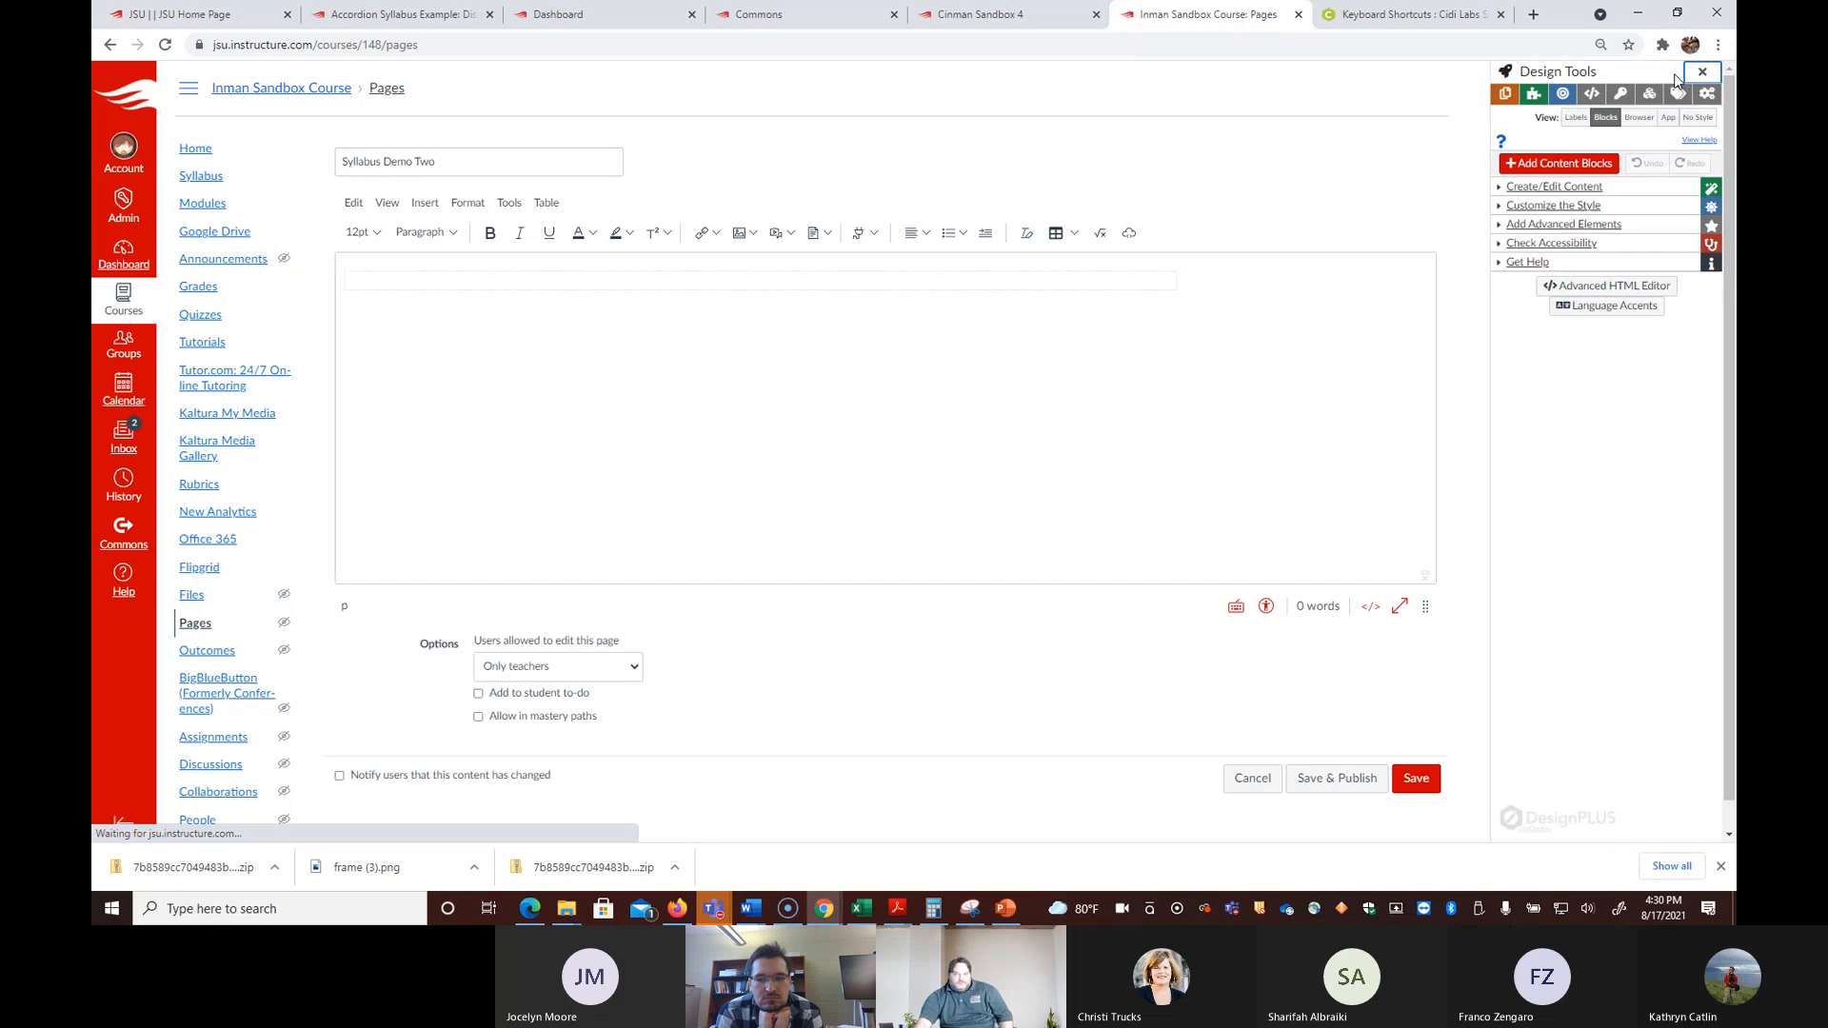
pyautogui.click(505, 286)
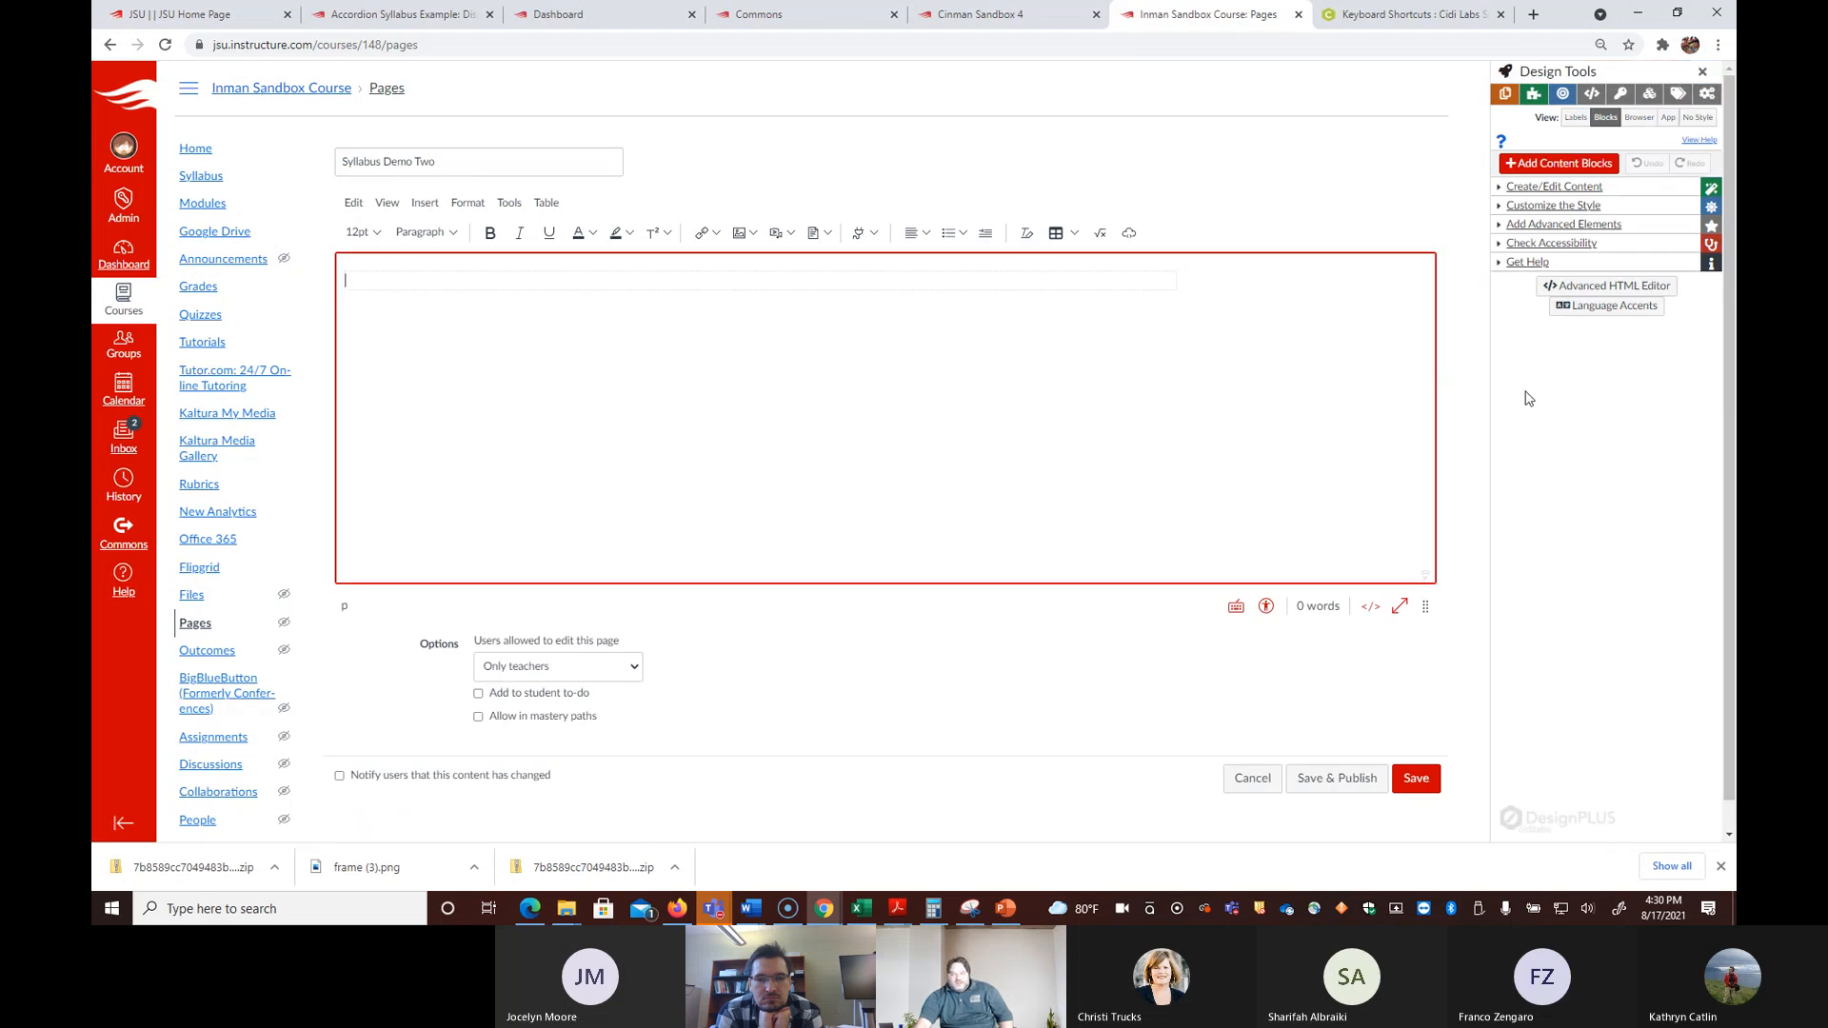
pyautogui.click(1608, 190)
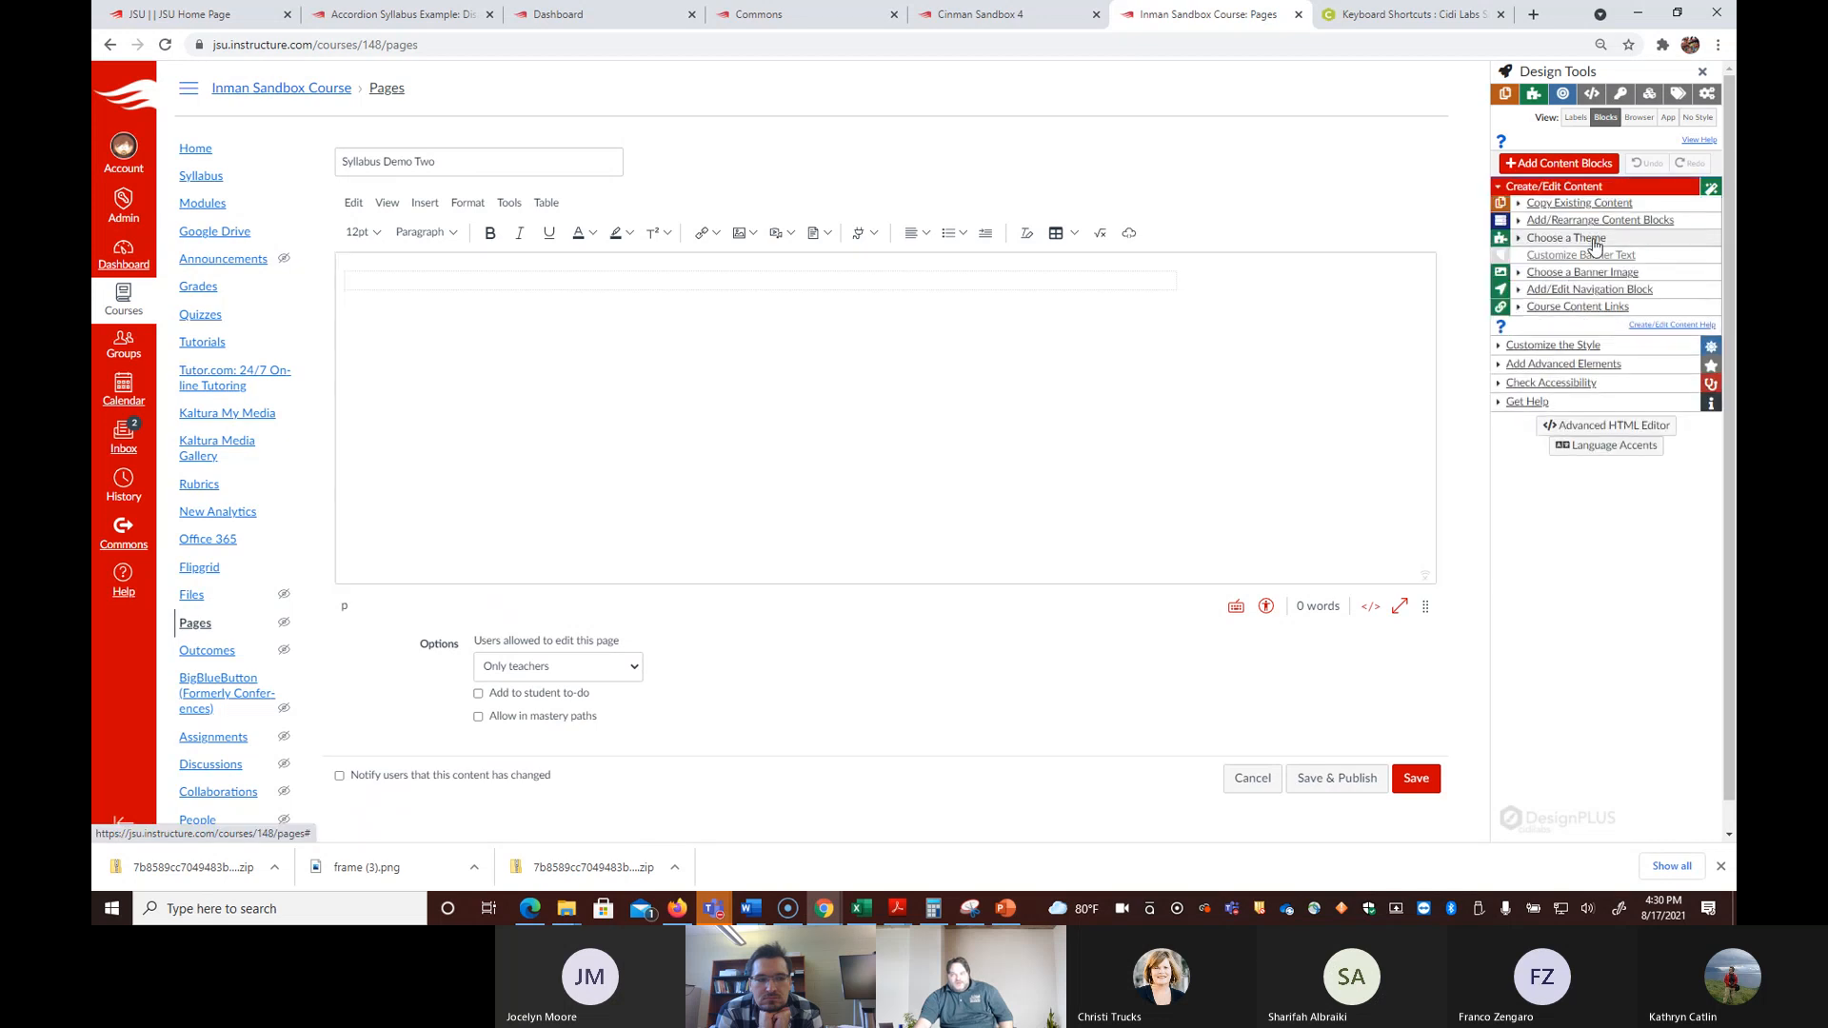
pyautogui.click(1596, 239)
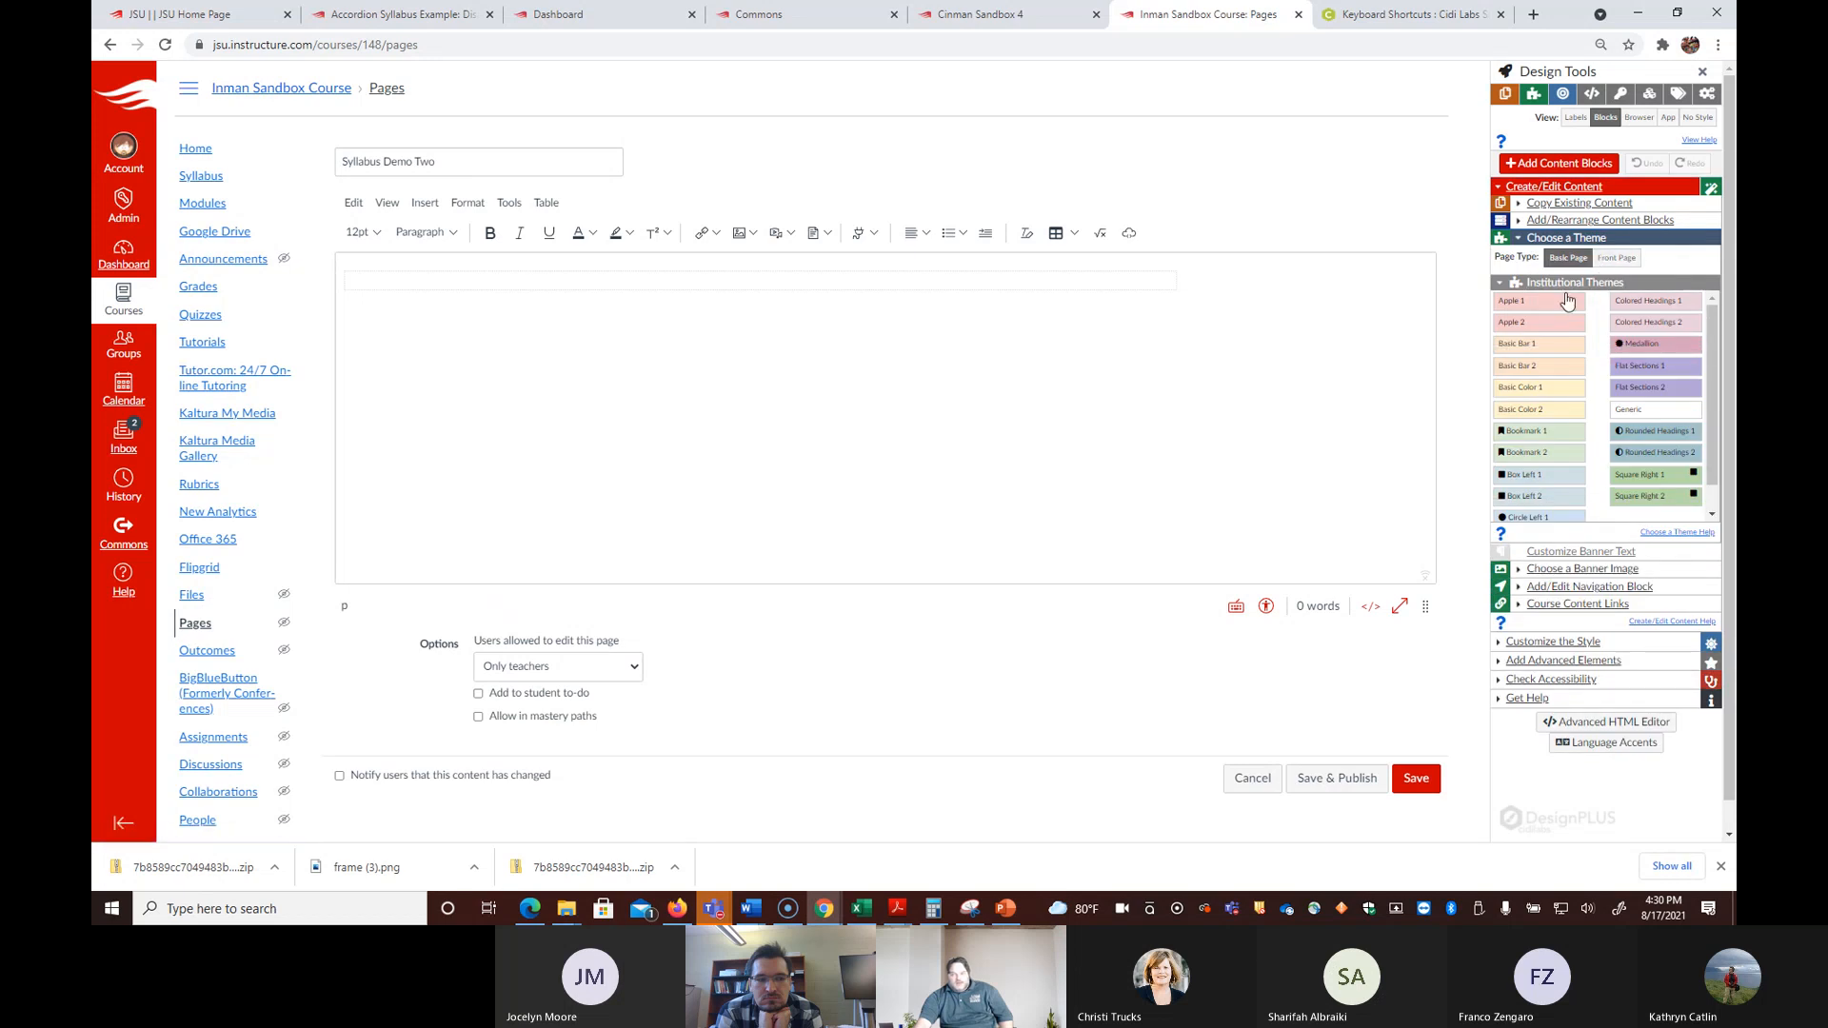
pyautogui.moveTo(1539, 328)
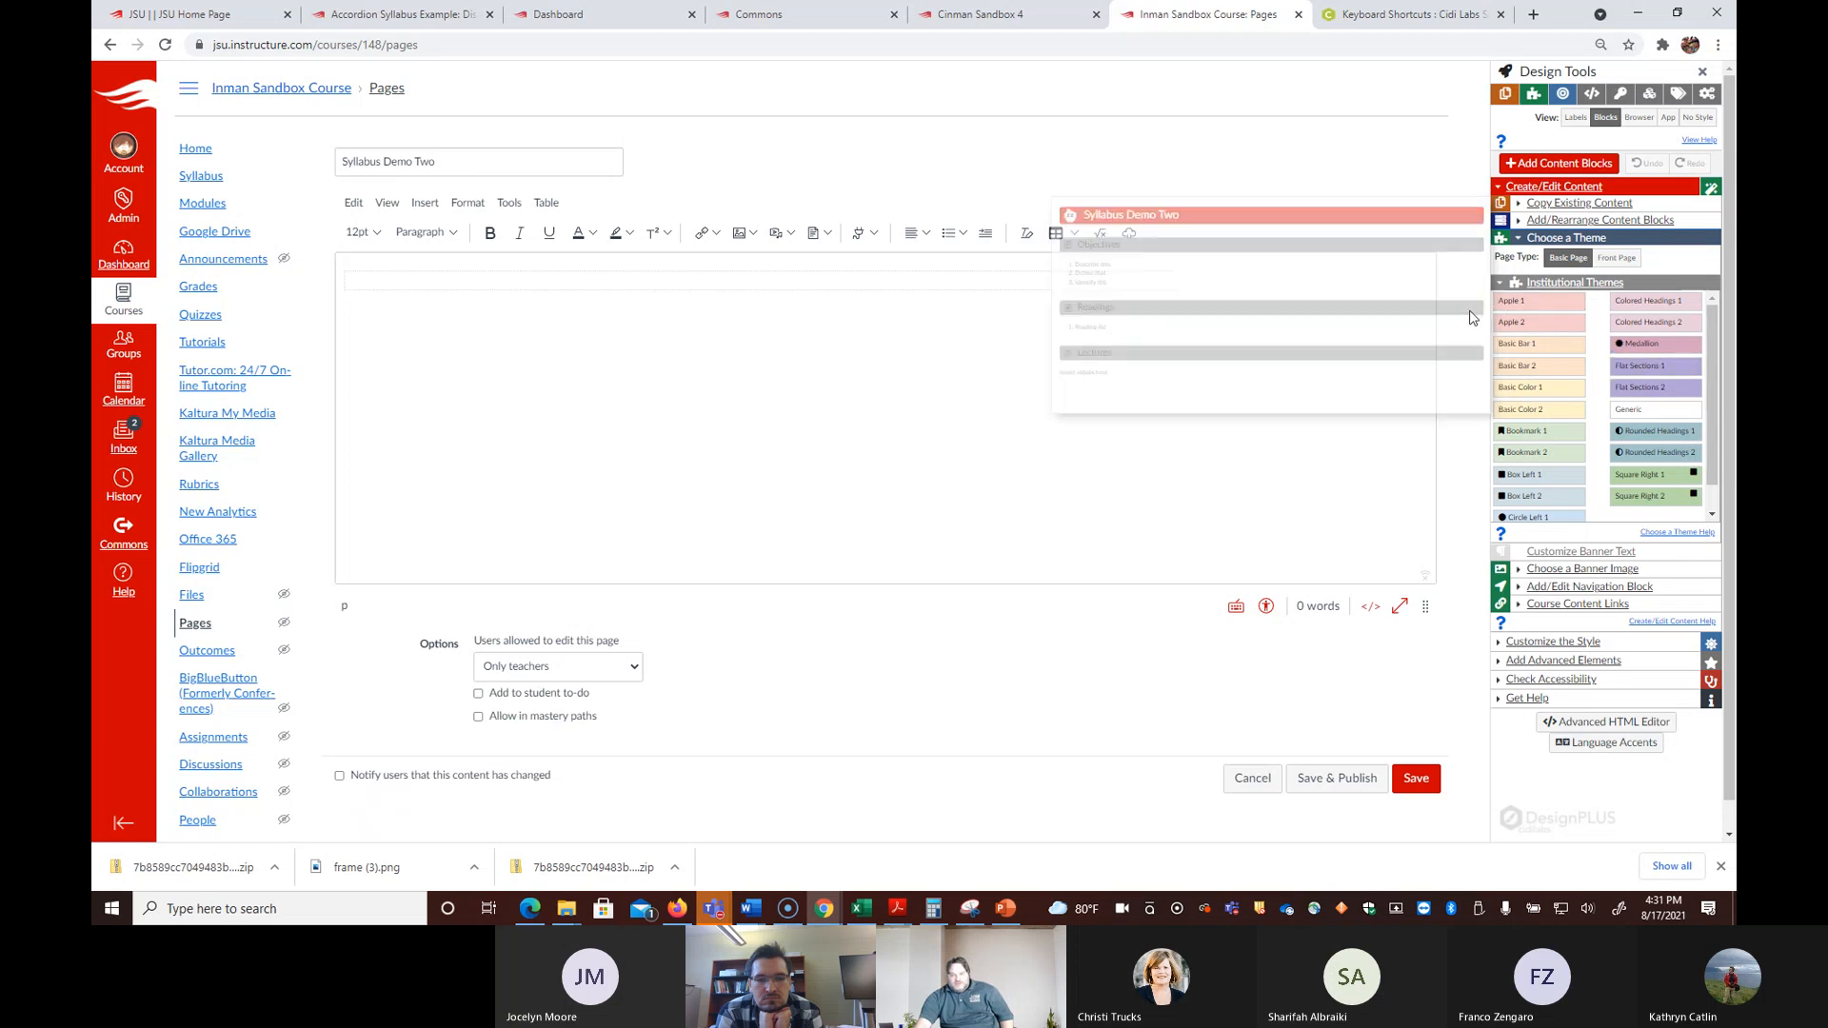
pyautogui.click(1552, 481)
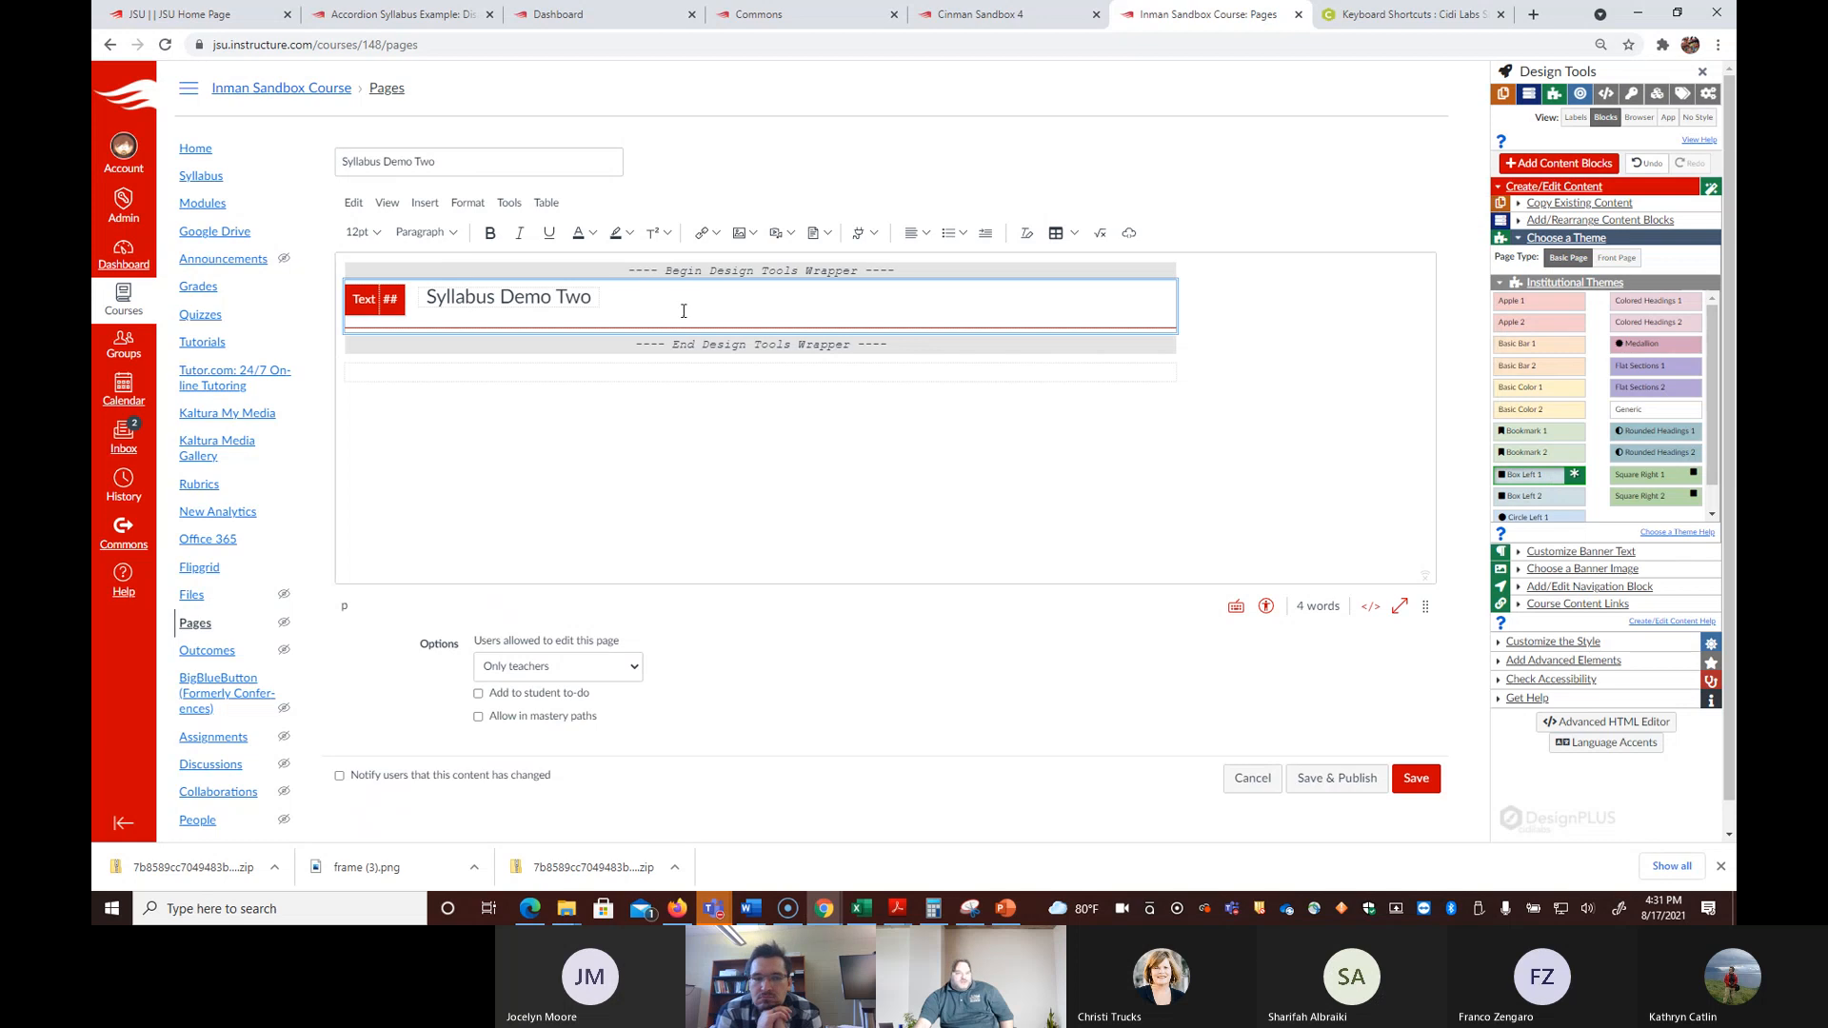
# Step: Replace the banner's placeholder text and number with "ED" and "305"
pyautogui.click(378, 299)
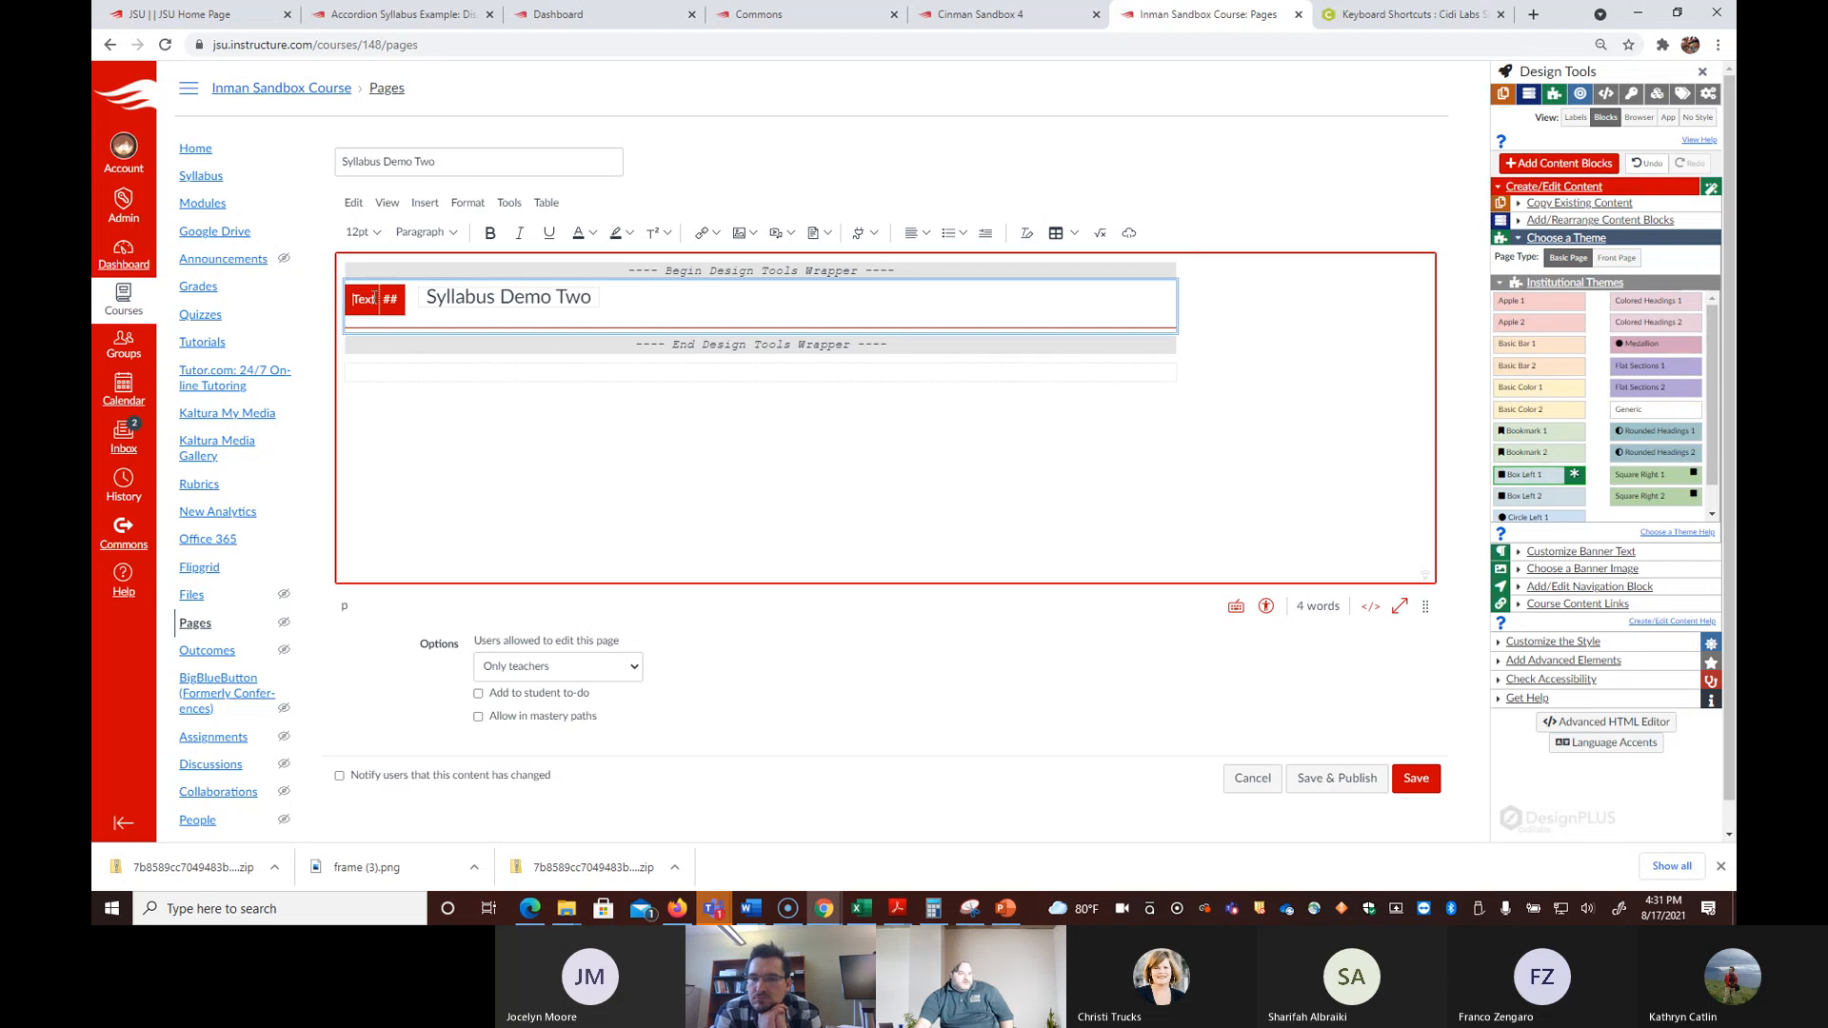
pyautogui.doubleClick(363, 299)
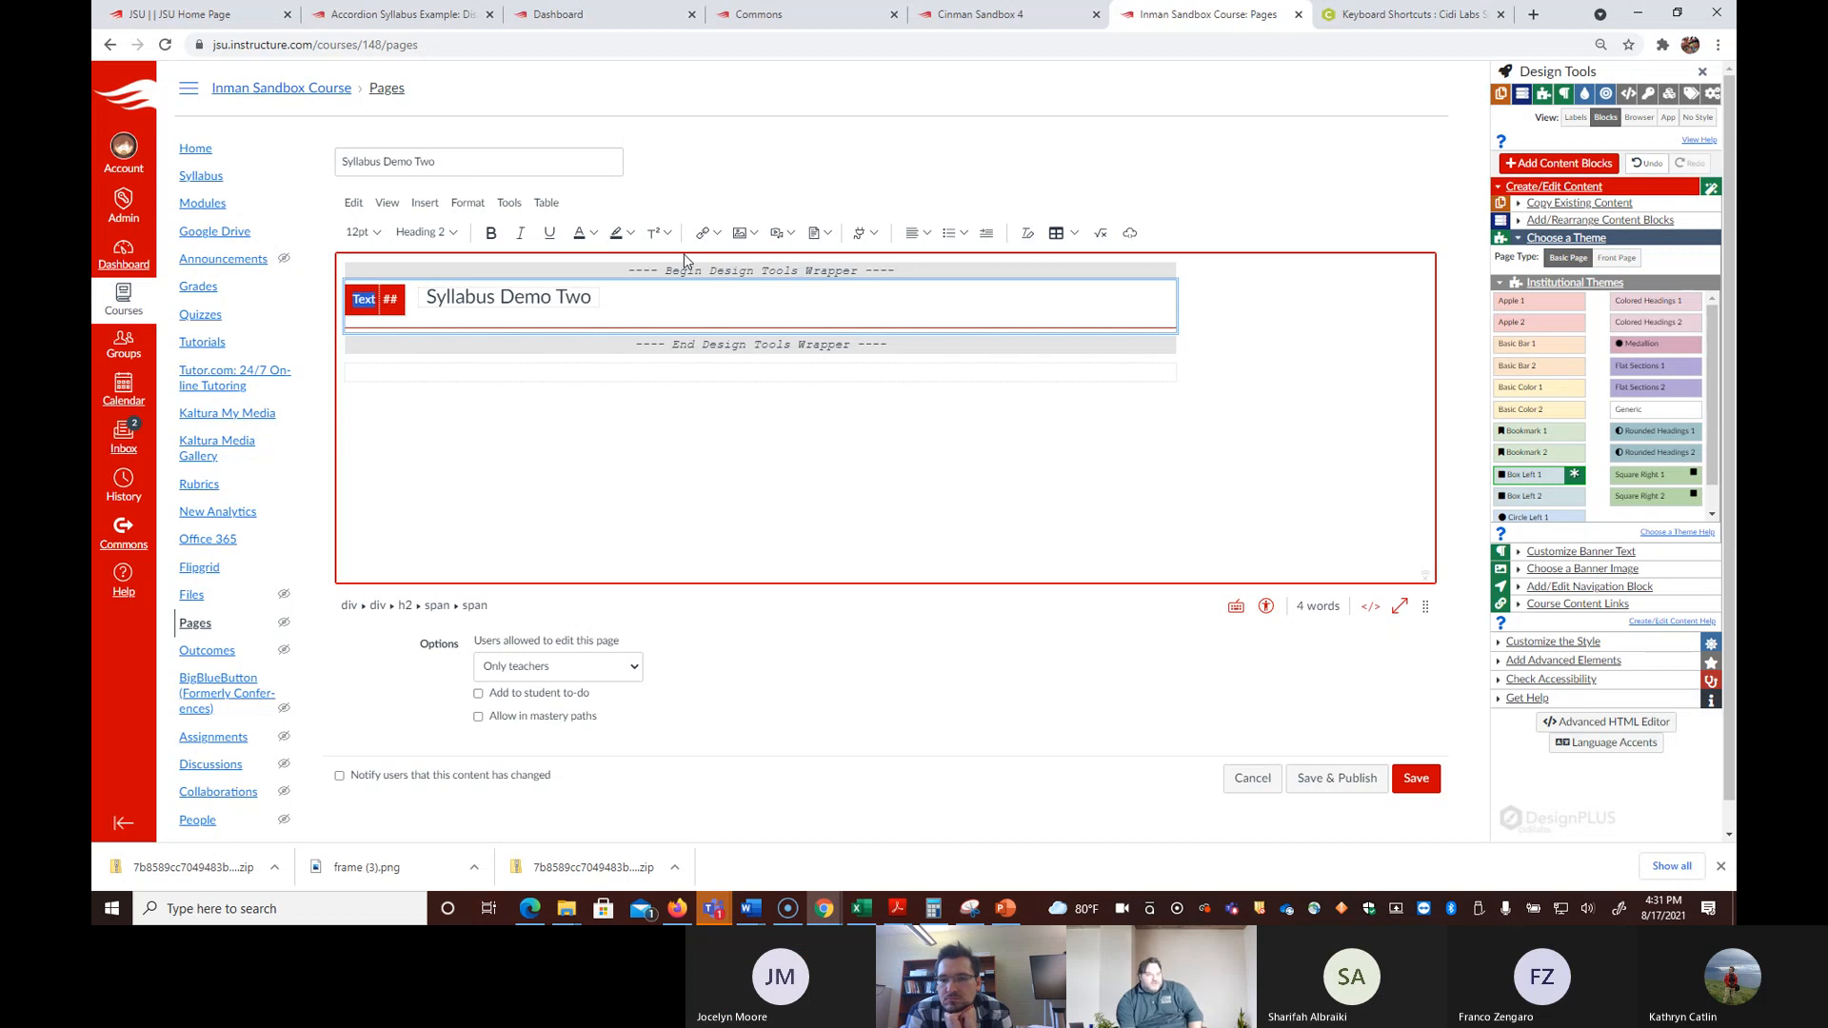
pyautogui.write('ED ')
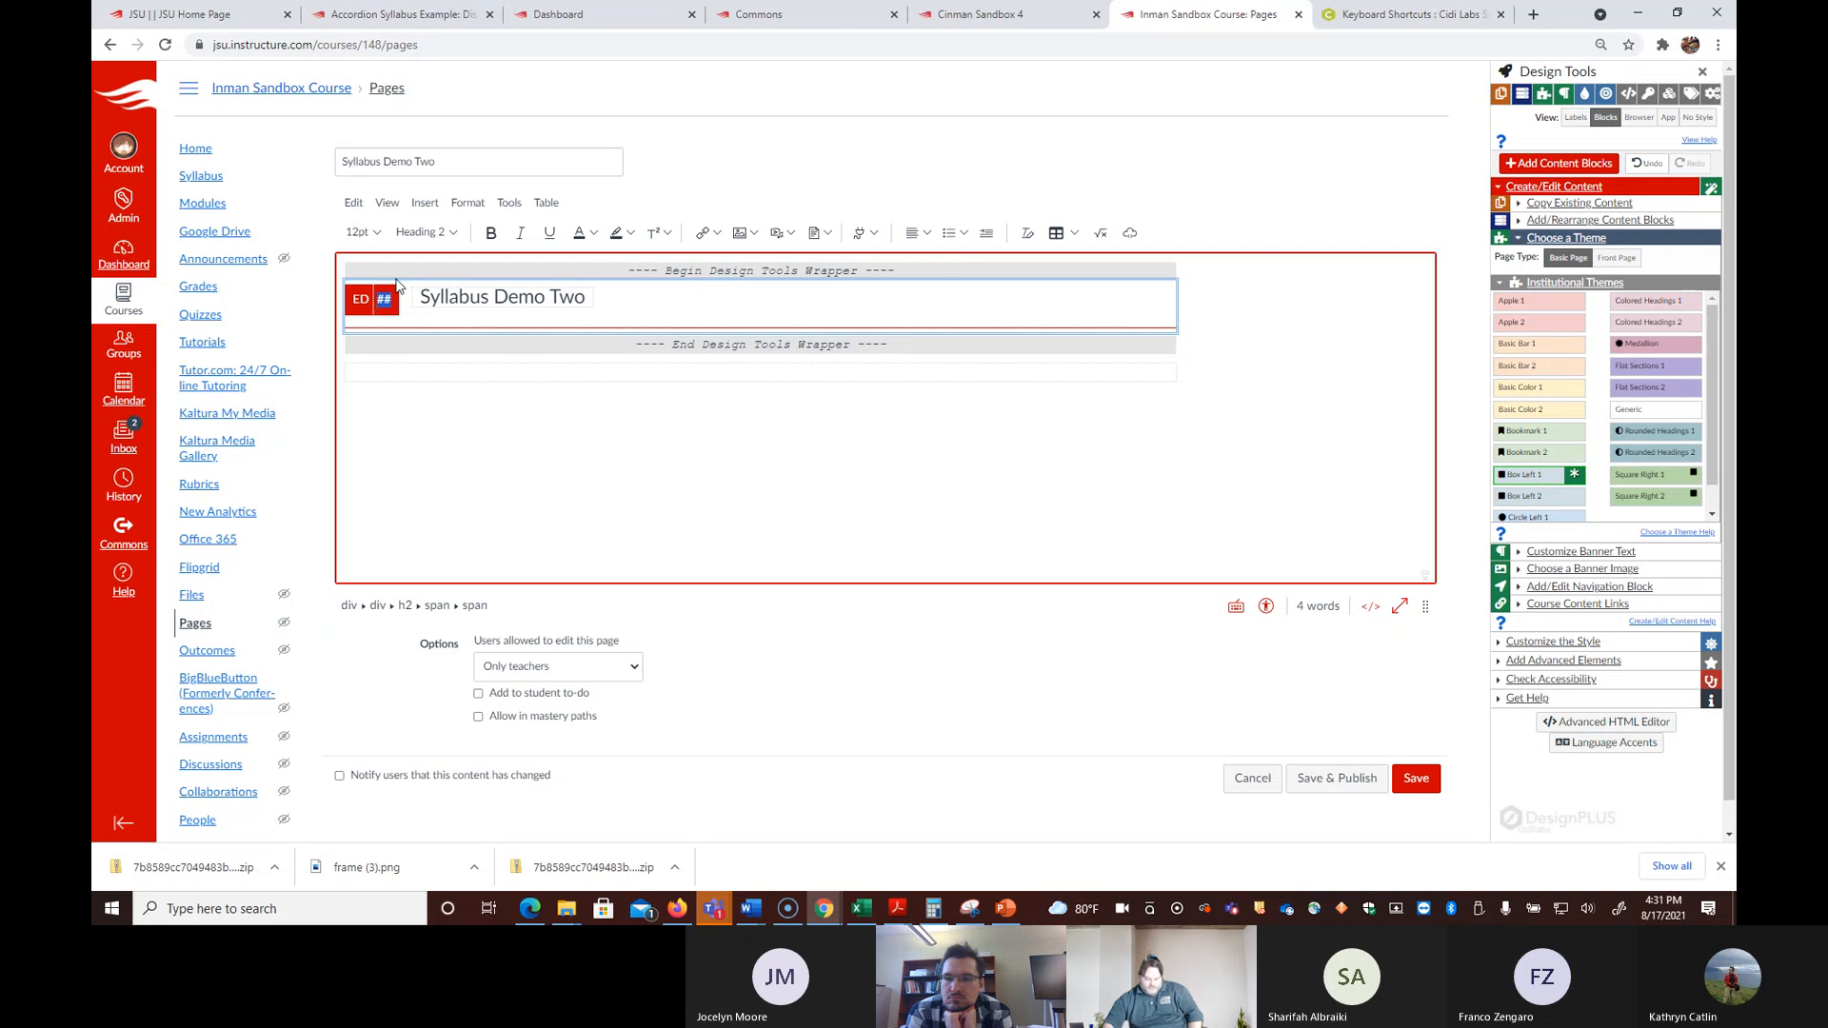
pyautogui.write('305')
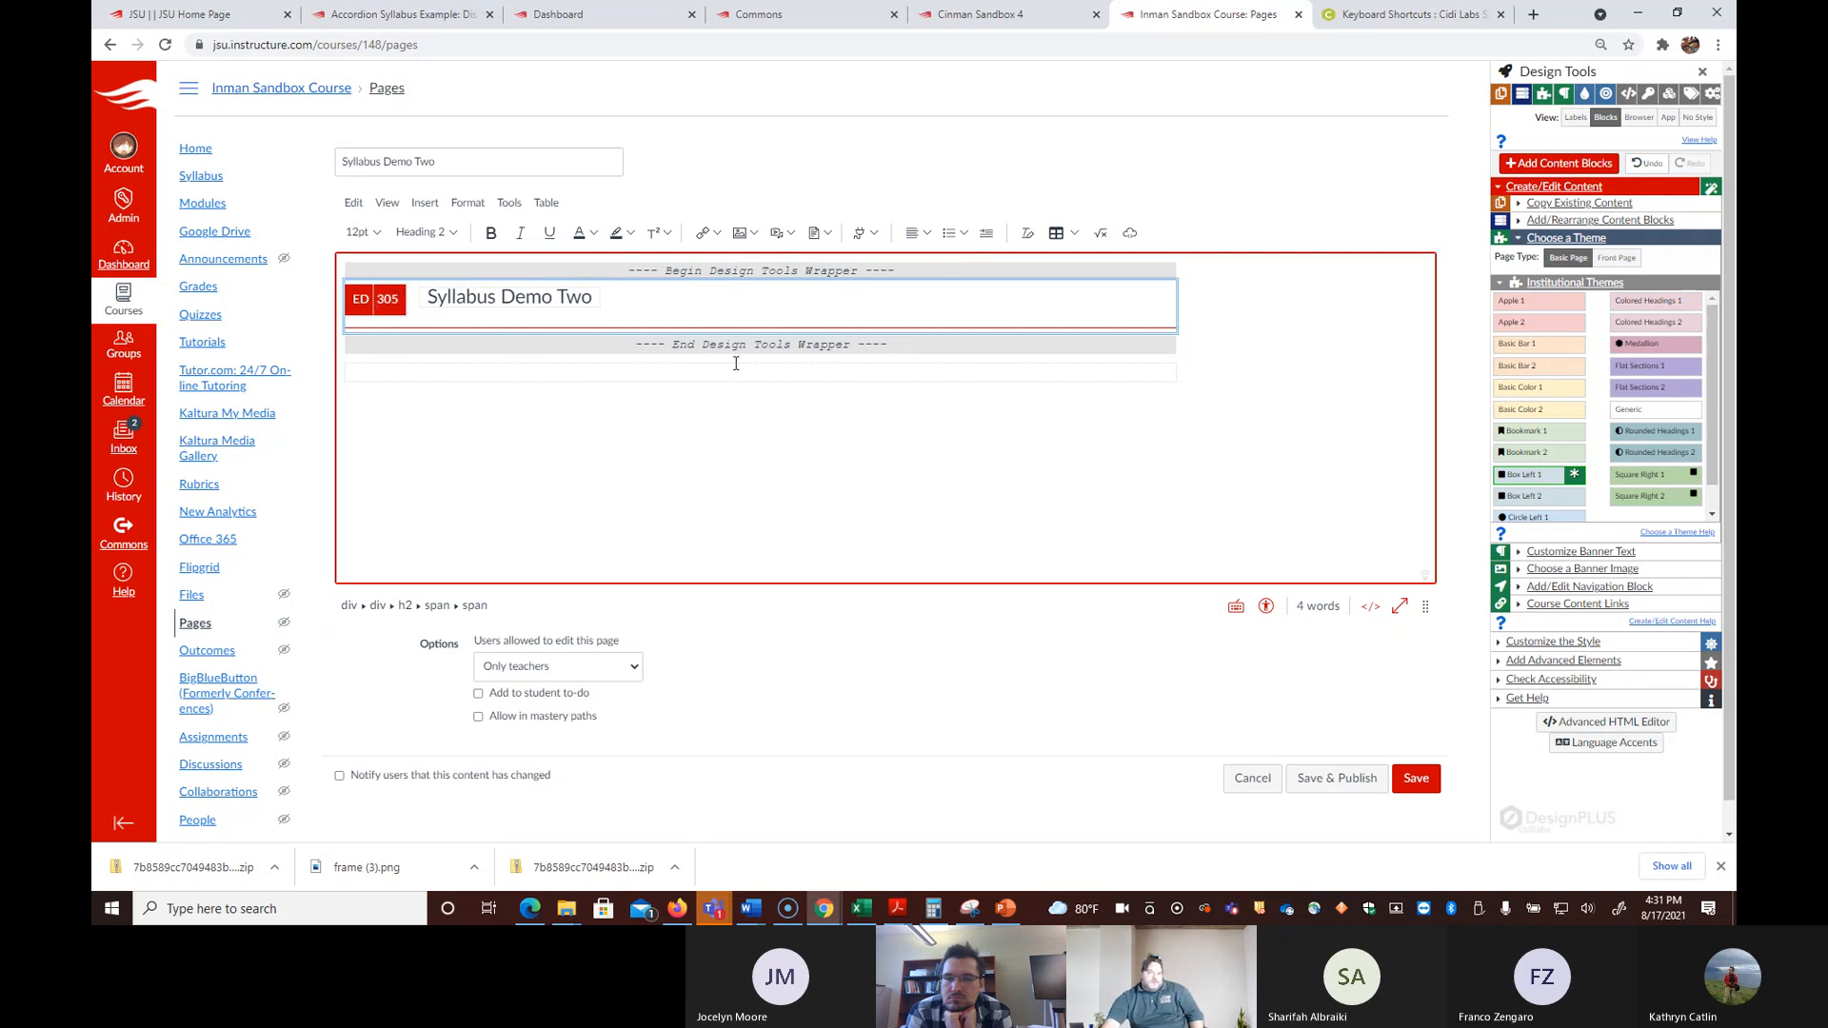
# Step: Add a new content block below the title banner and clear its placeholder text
pyautogui.click(978, 371)
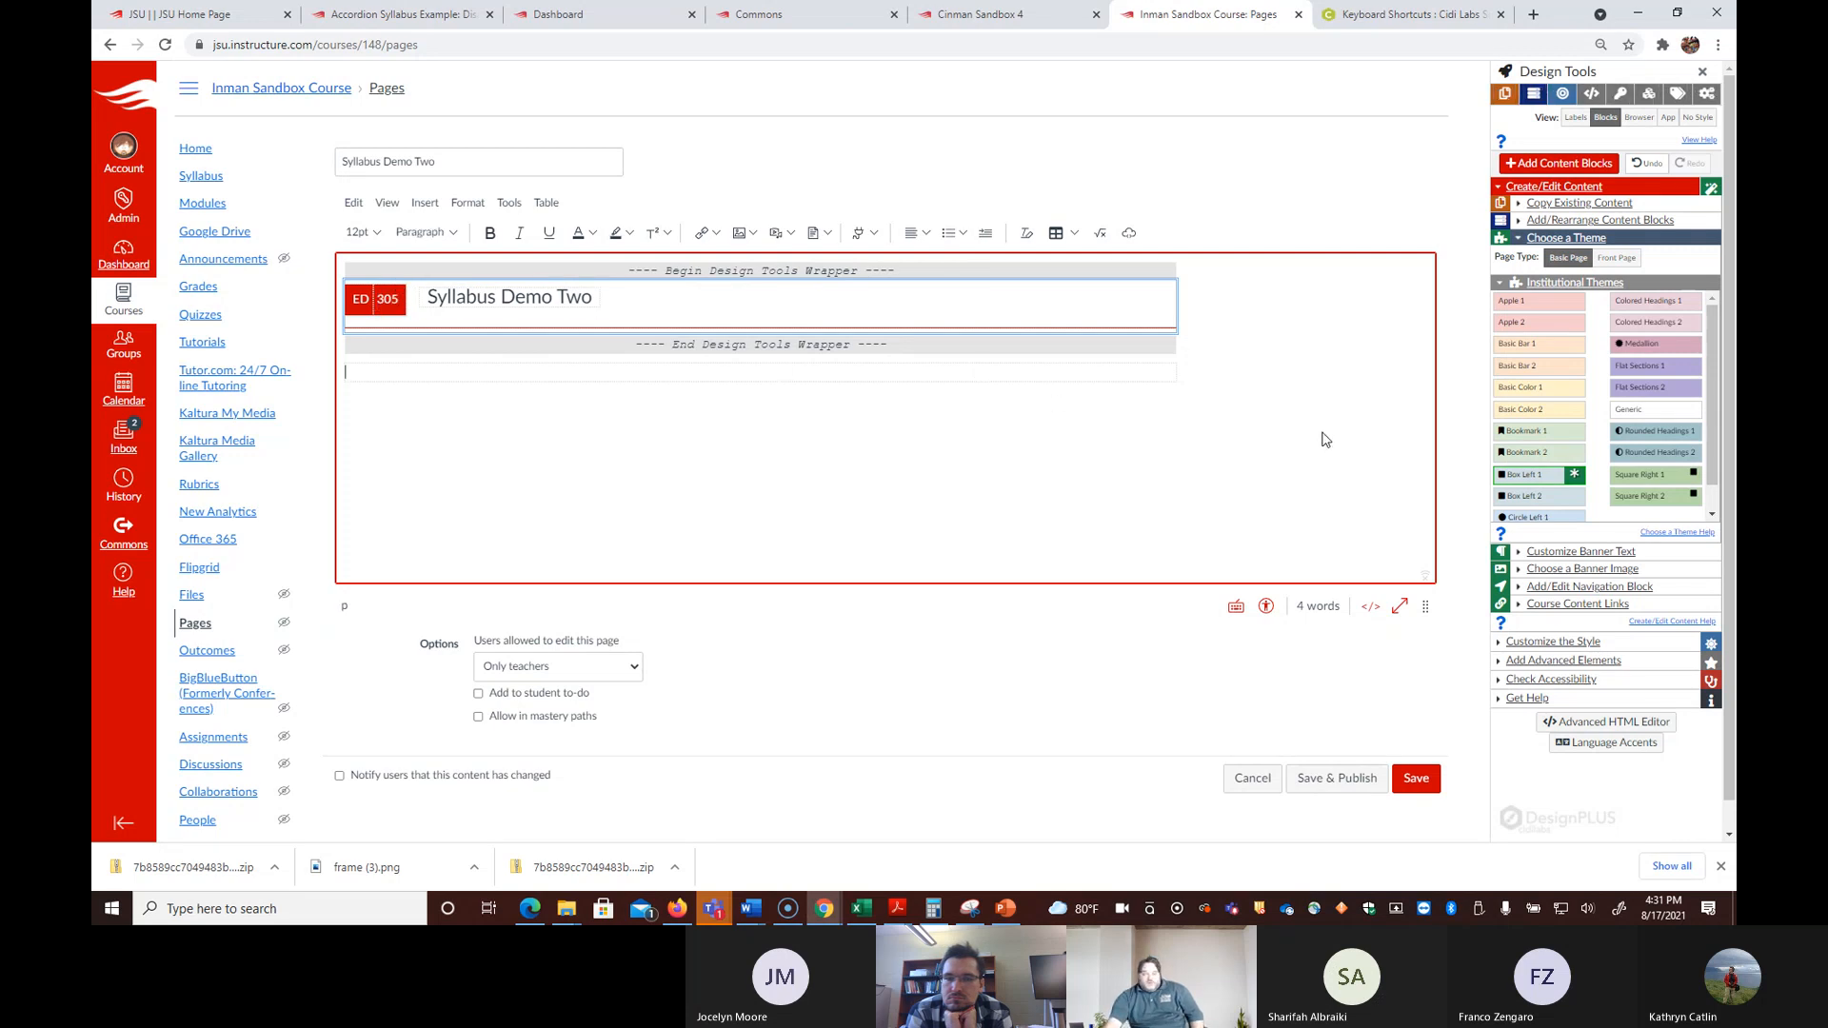
pyautogui.click(1576, 167)
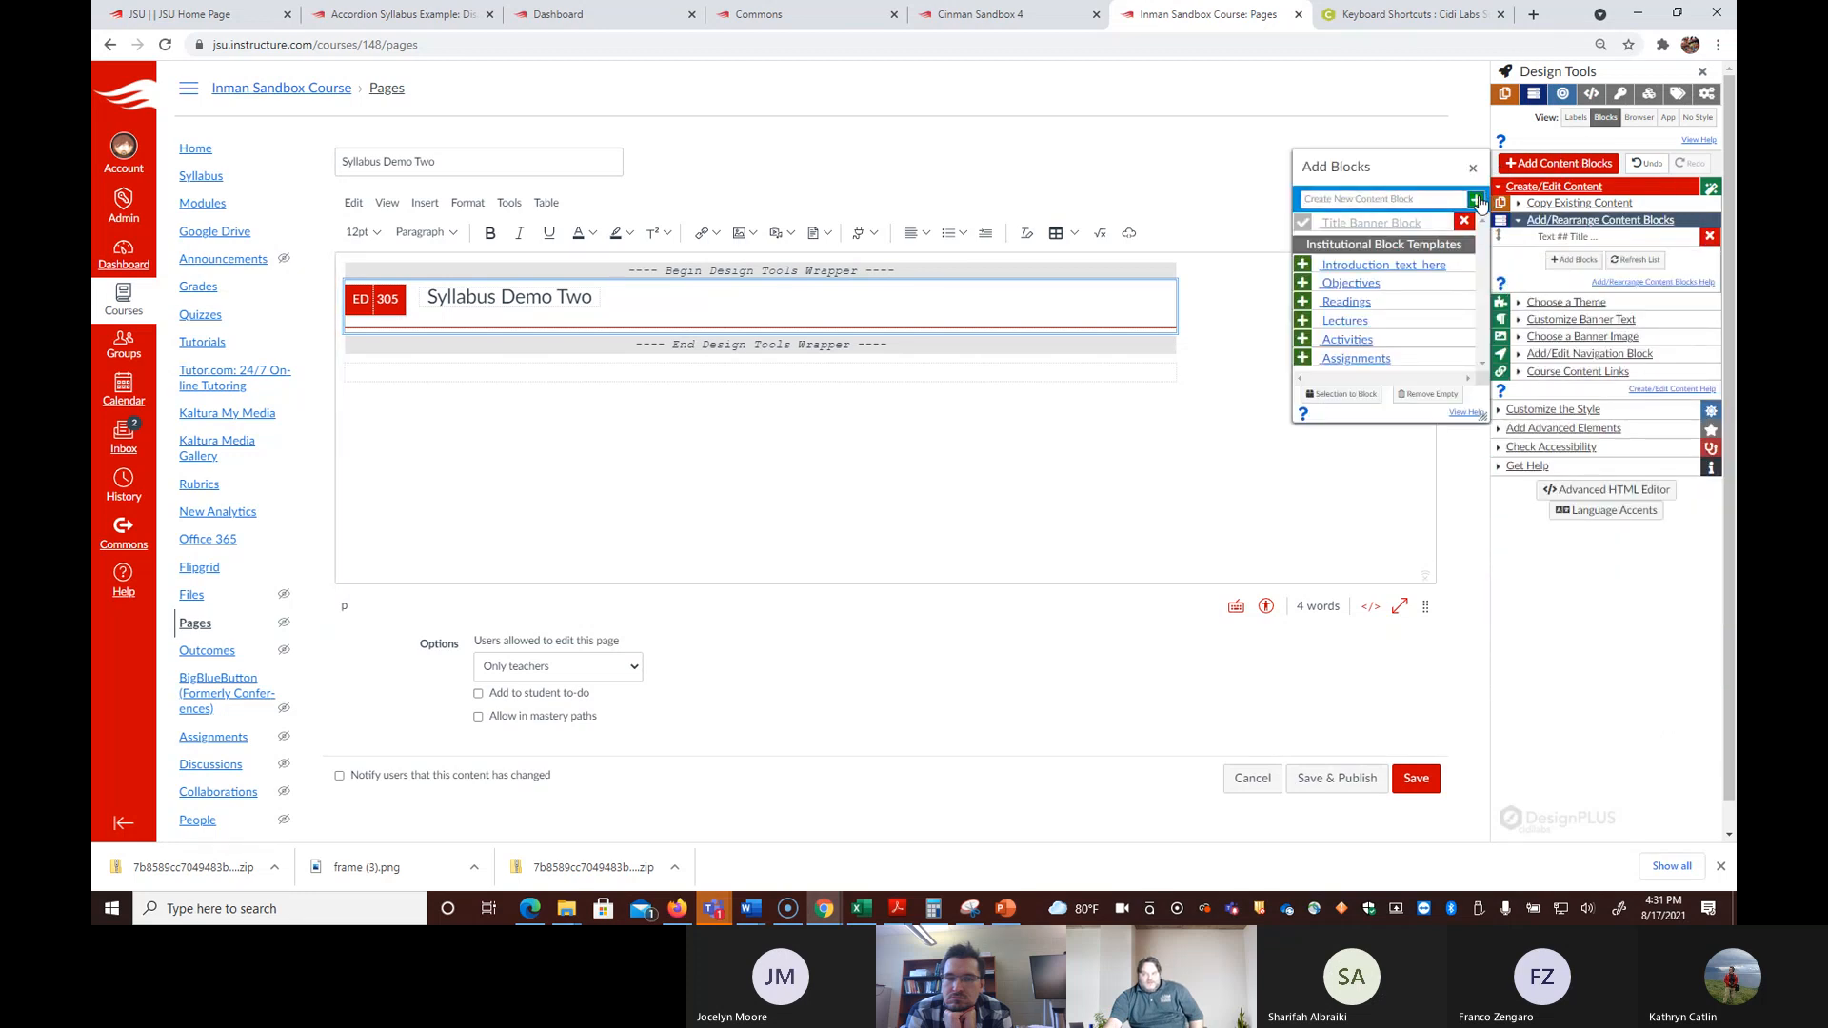
pyautogui.click(1477, 201)
pyautogui.click(477, 323)
pyautogui.moveTo(453, 327); pyautogui.dragTo(348, 328)
pyautogui.press('BackSpace')
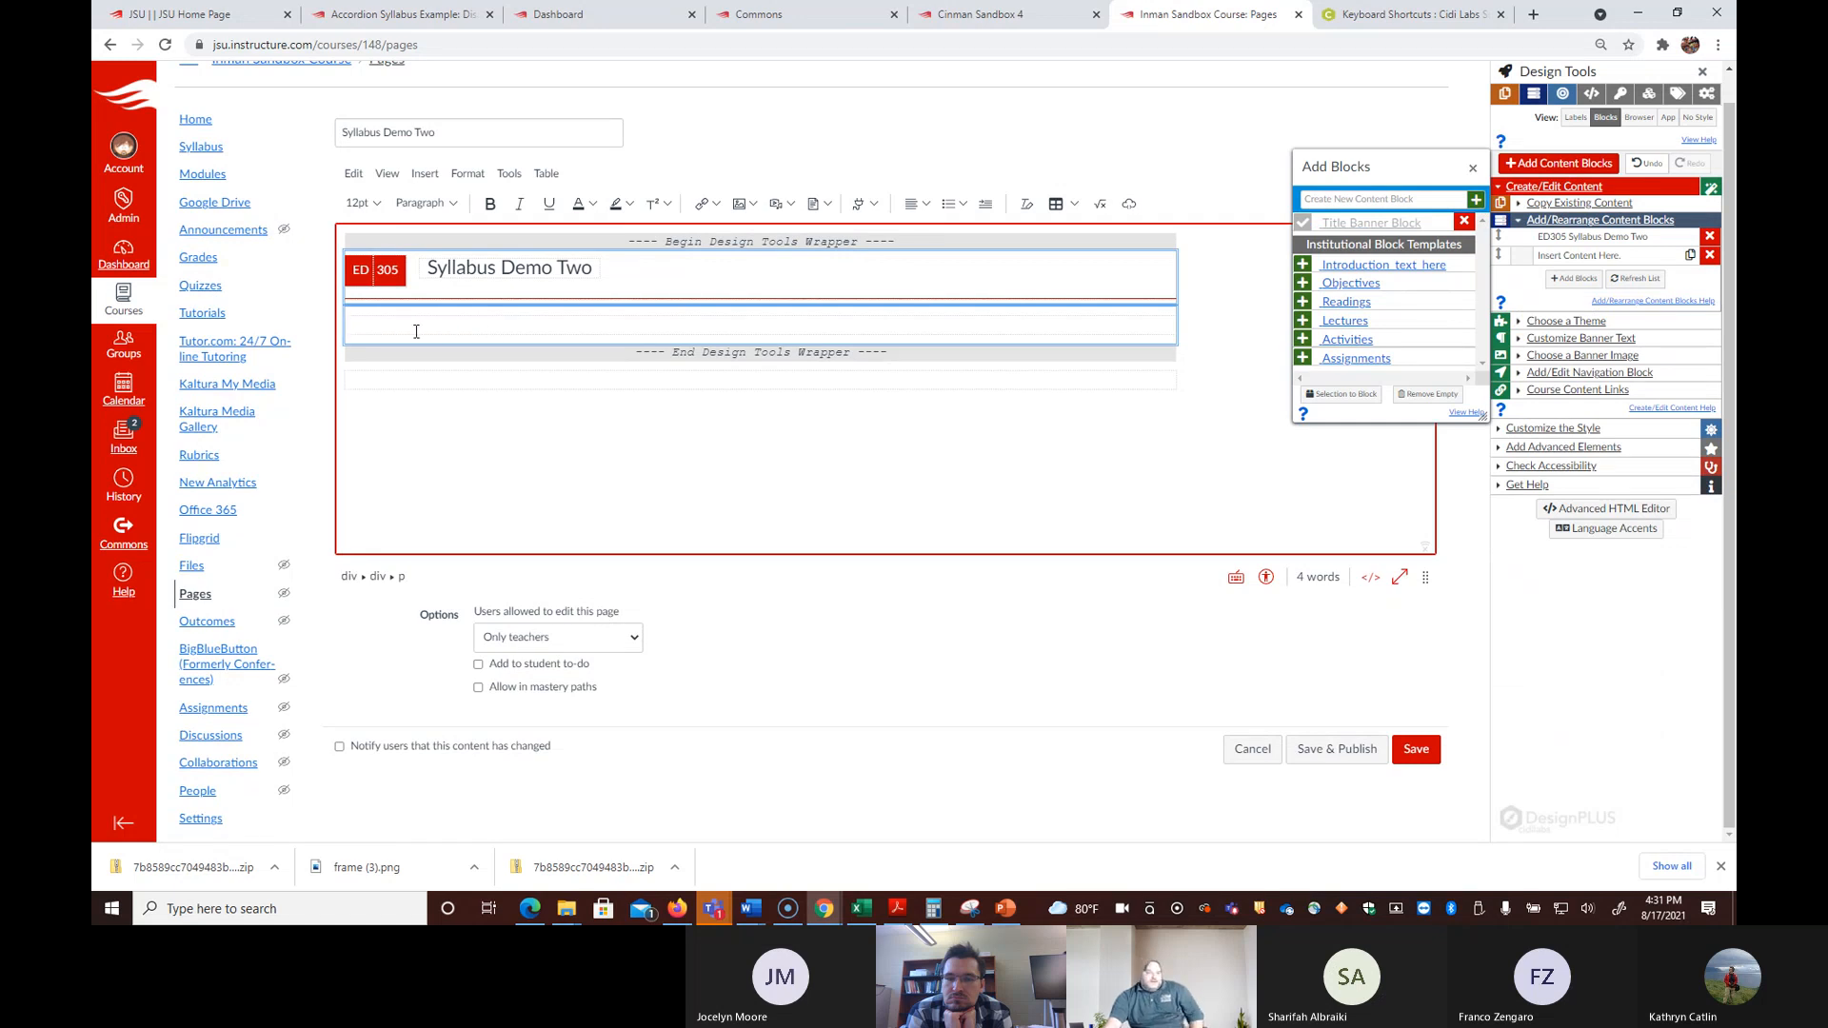
pyautogui.click(1474, 167)
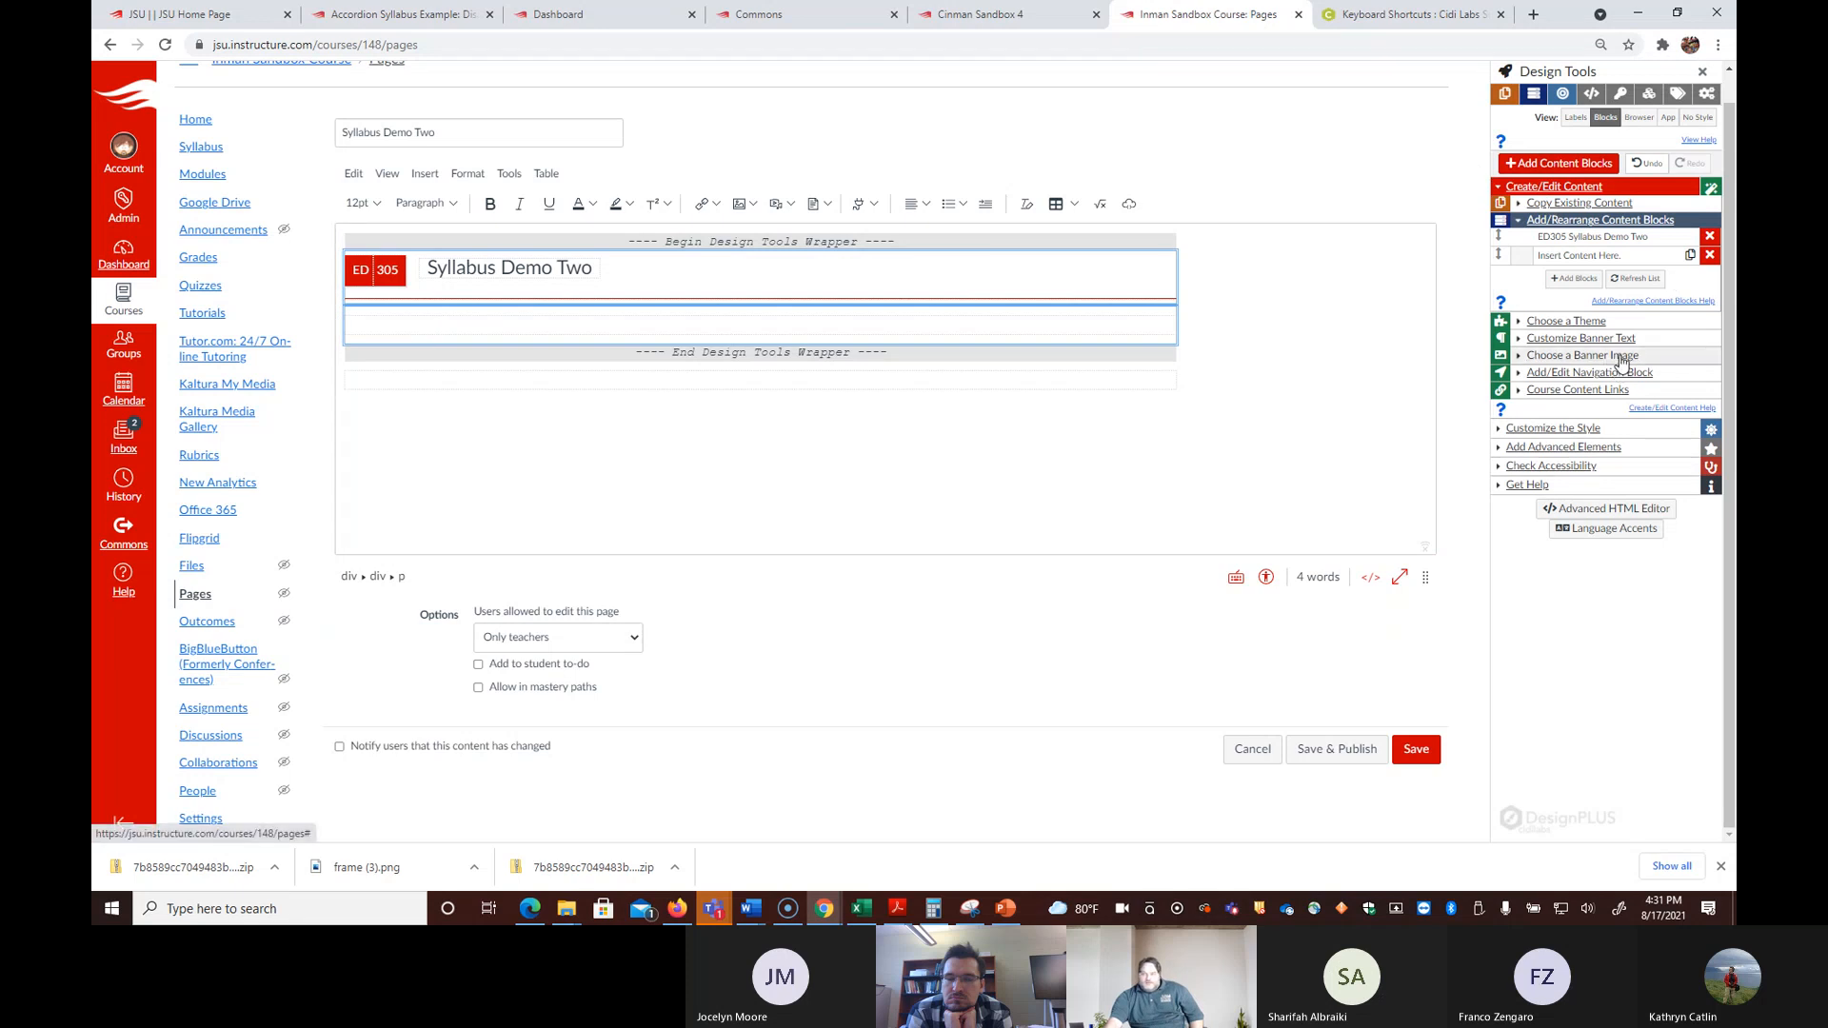
# Step: Insert an Accordions/Tabs panel at the cursor in the empty block and set its type to Expander
pyautogui.click(1613, 453)
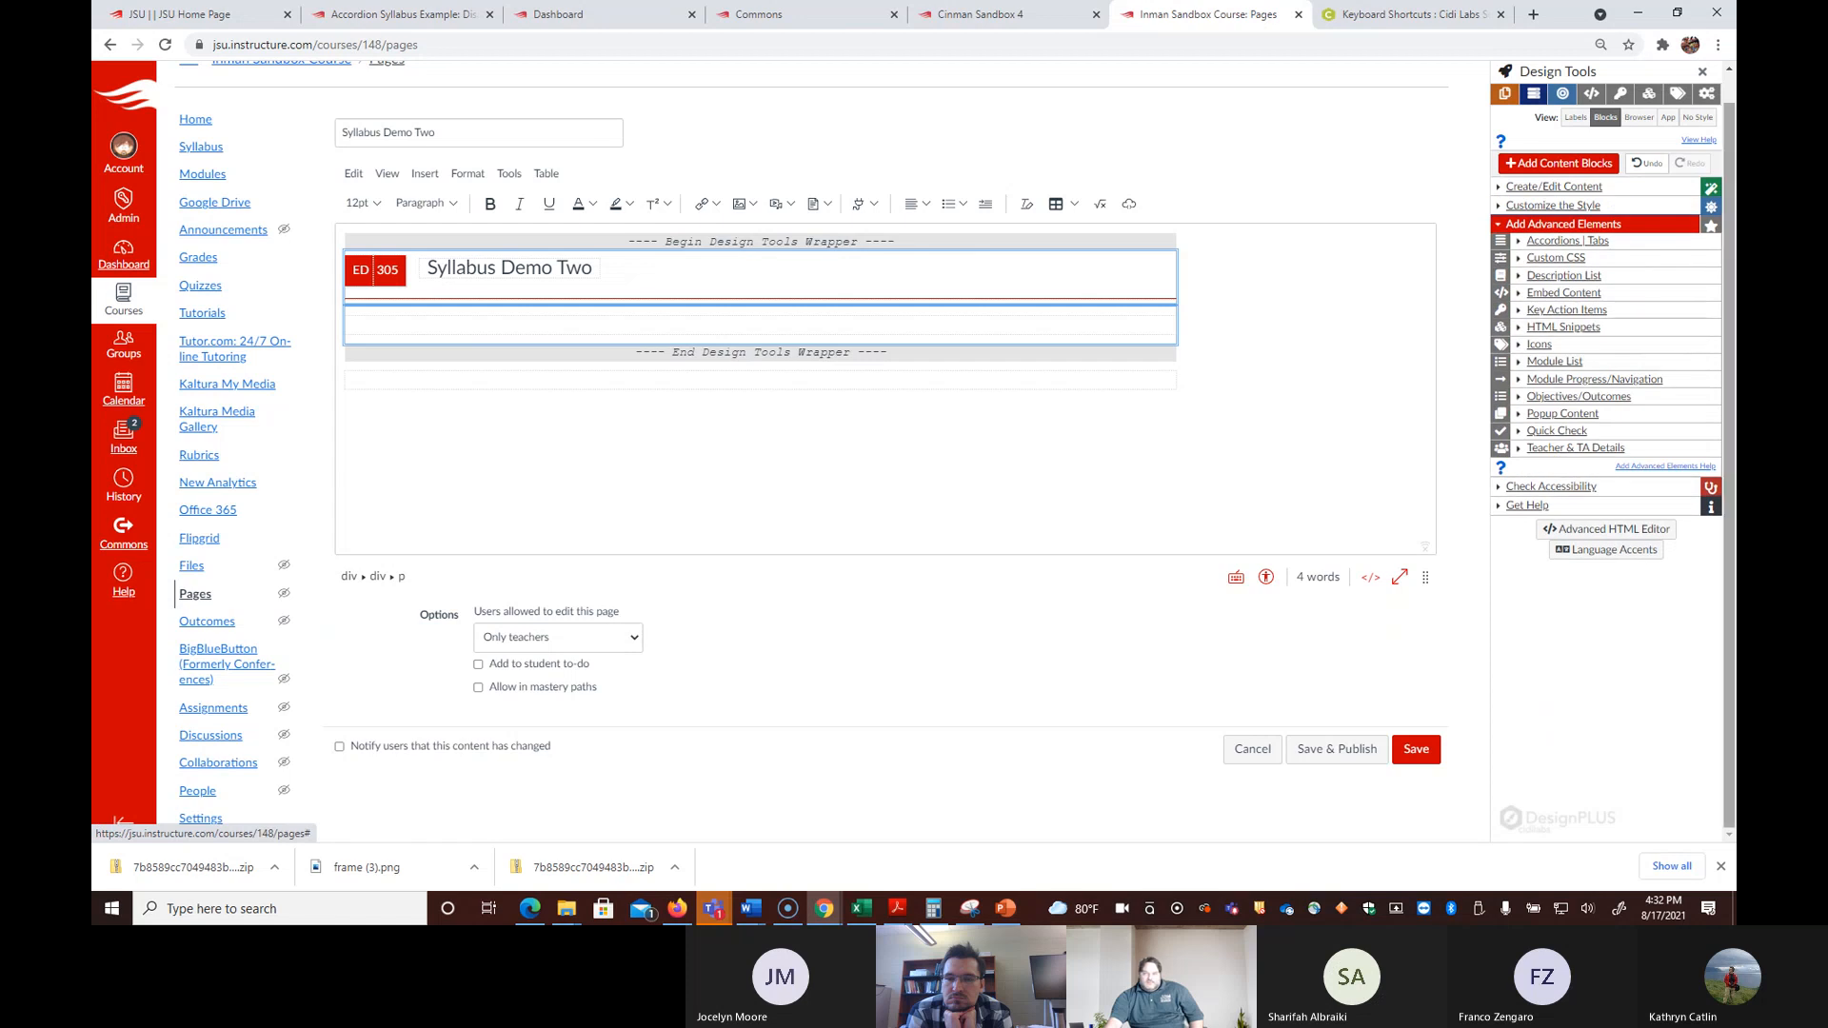
pyautogui.click(1601, 244)
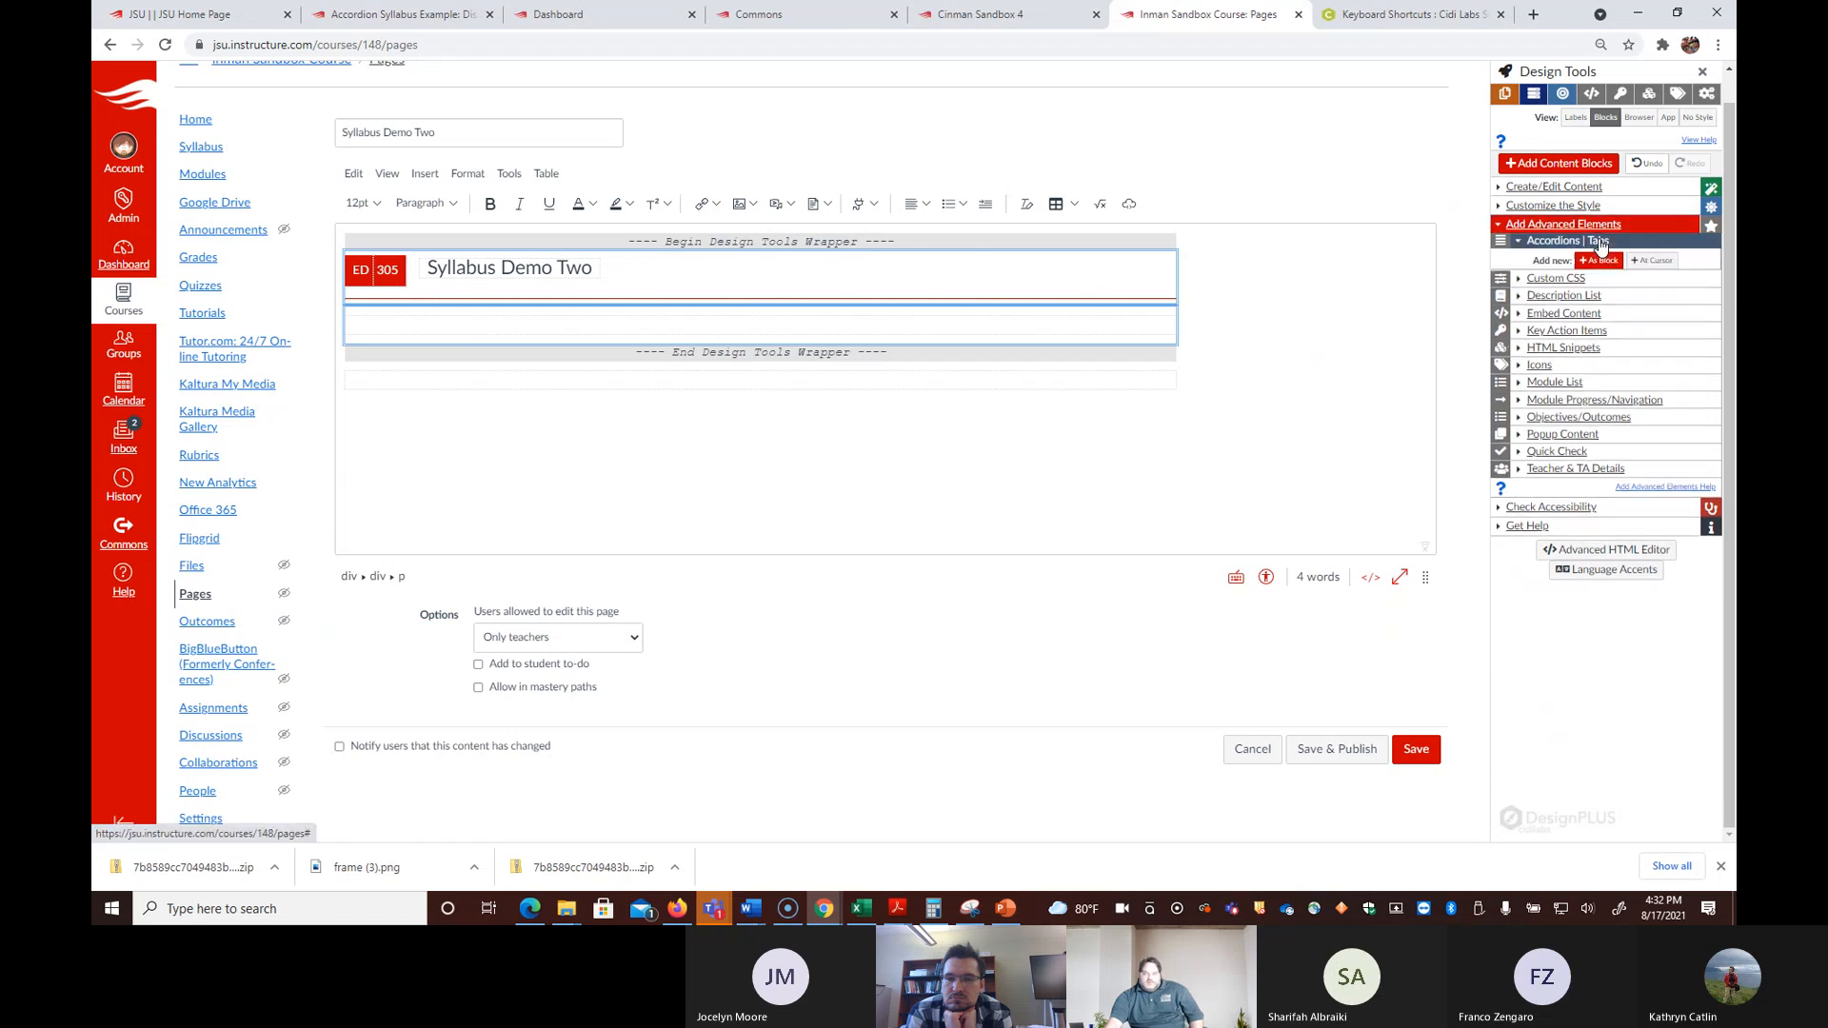
pyautogui.click(391, 324)
pyautogui.click(1673, 266)
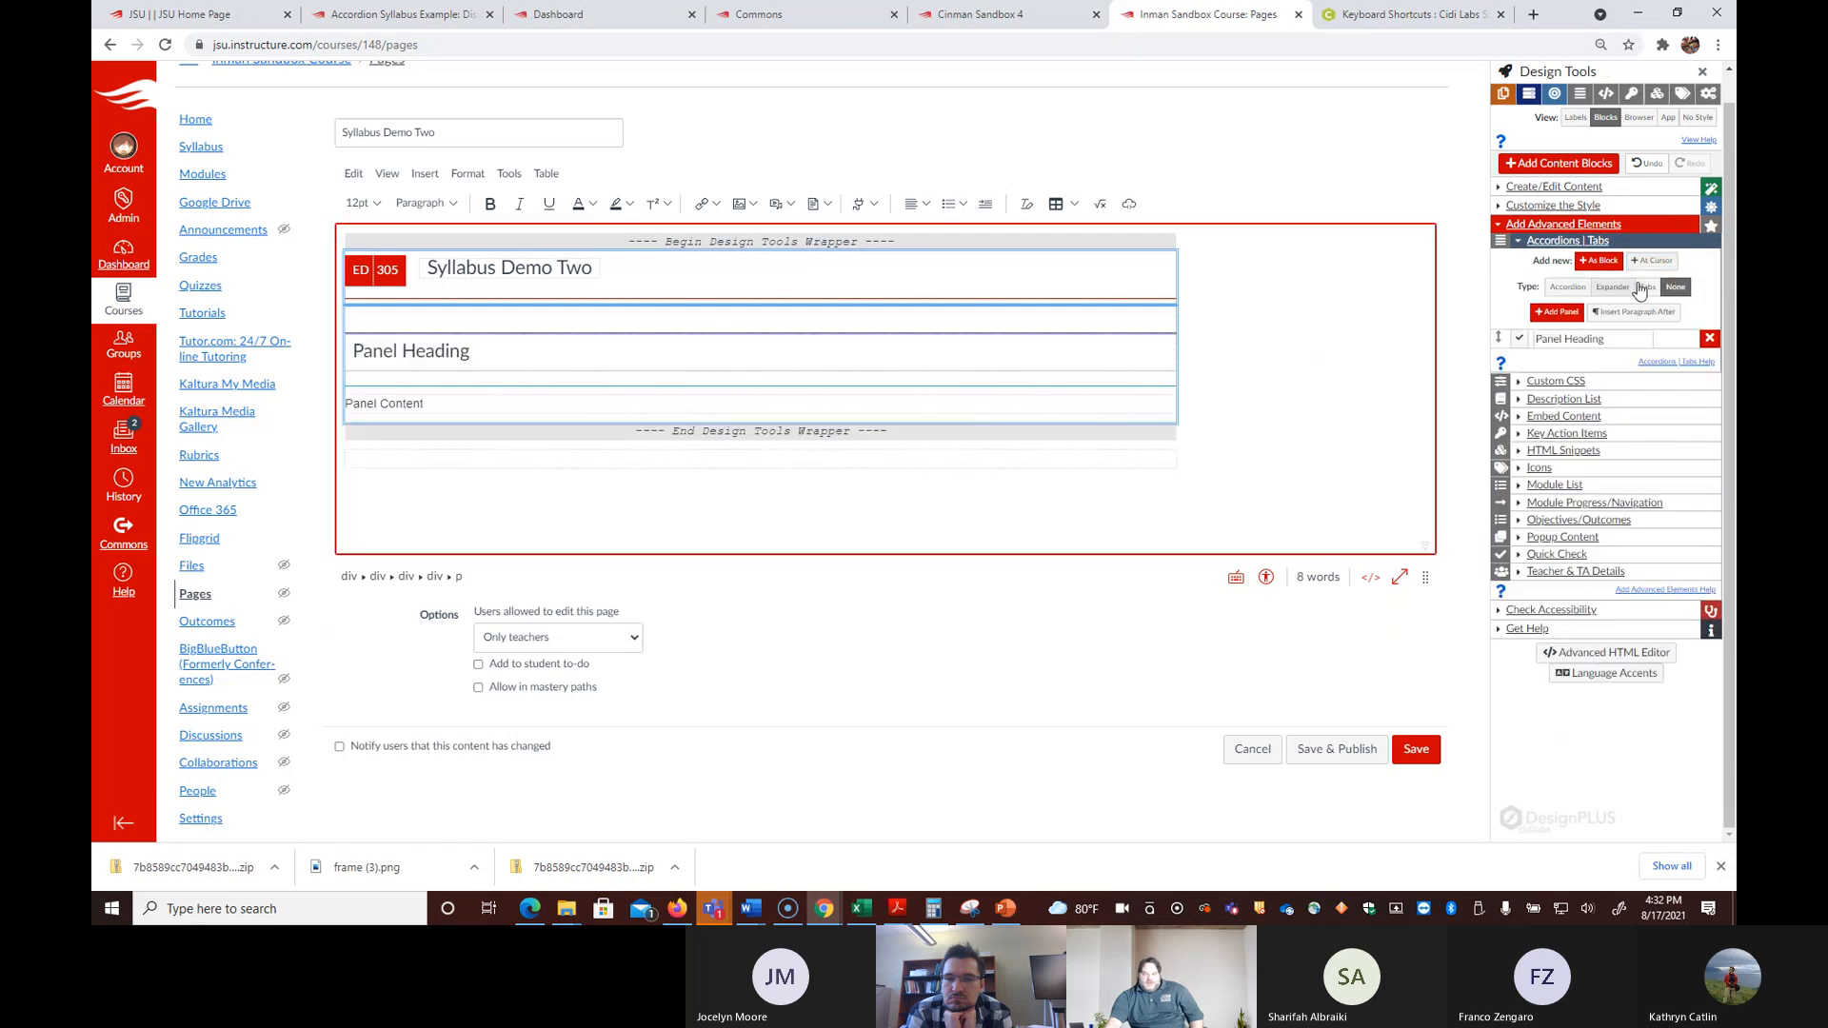
pyautogui.click(1612, 289)
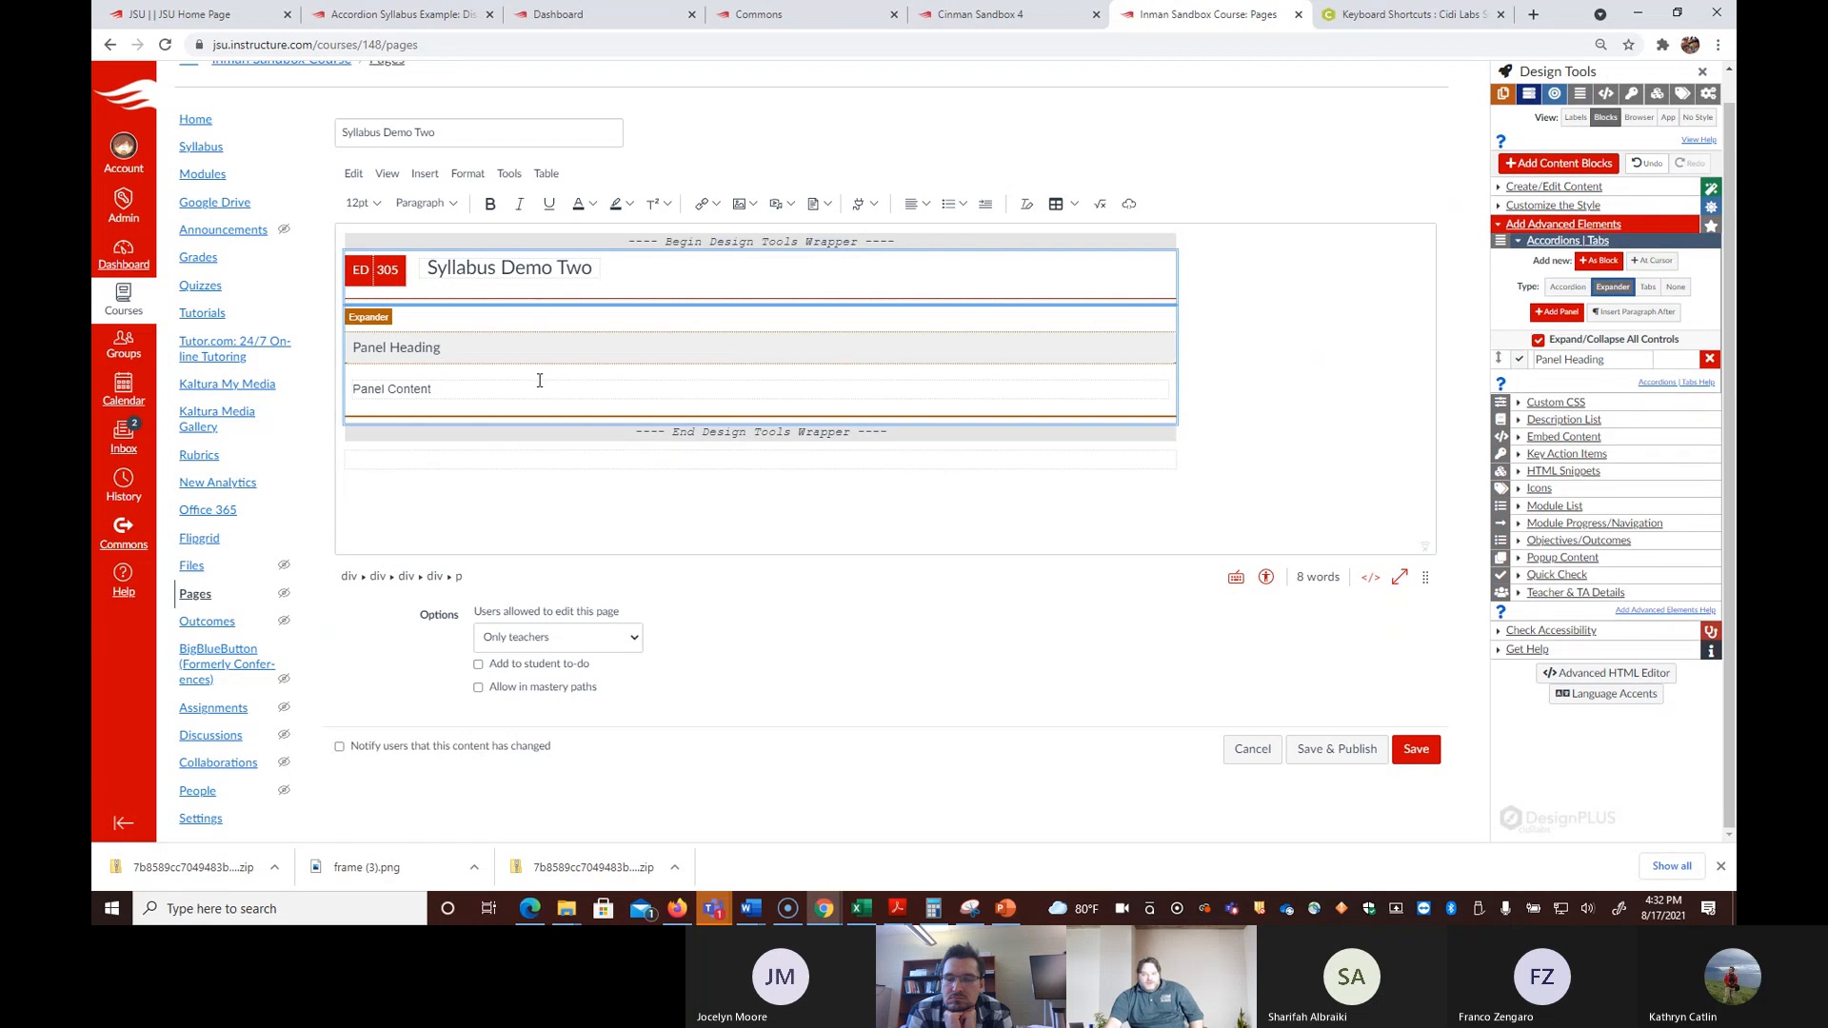
# Step: Add seven more panels to the widget, making eight in total, and set its type back to Expander
pyautogui.click(1558, 313)
pyautogui.click(1558, 313)
pyautogui.click(1558, 312)
pyautogui.click(1558, 312)
pyautogui.click(1560, 313)
pyautogui.click(1560, 313)
pyautogui.click(1568, 286)
pyautogui.click(1612, 288)
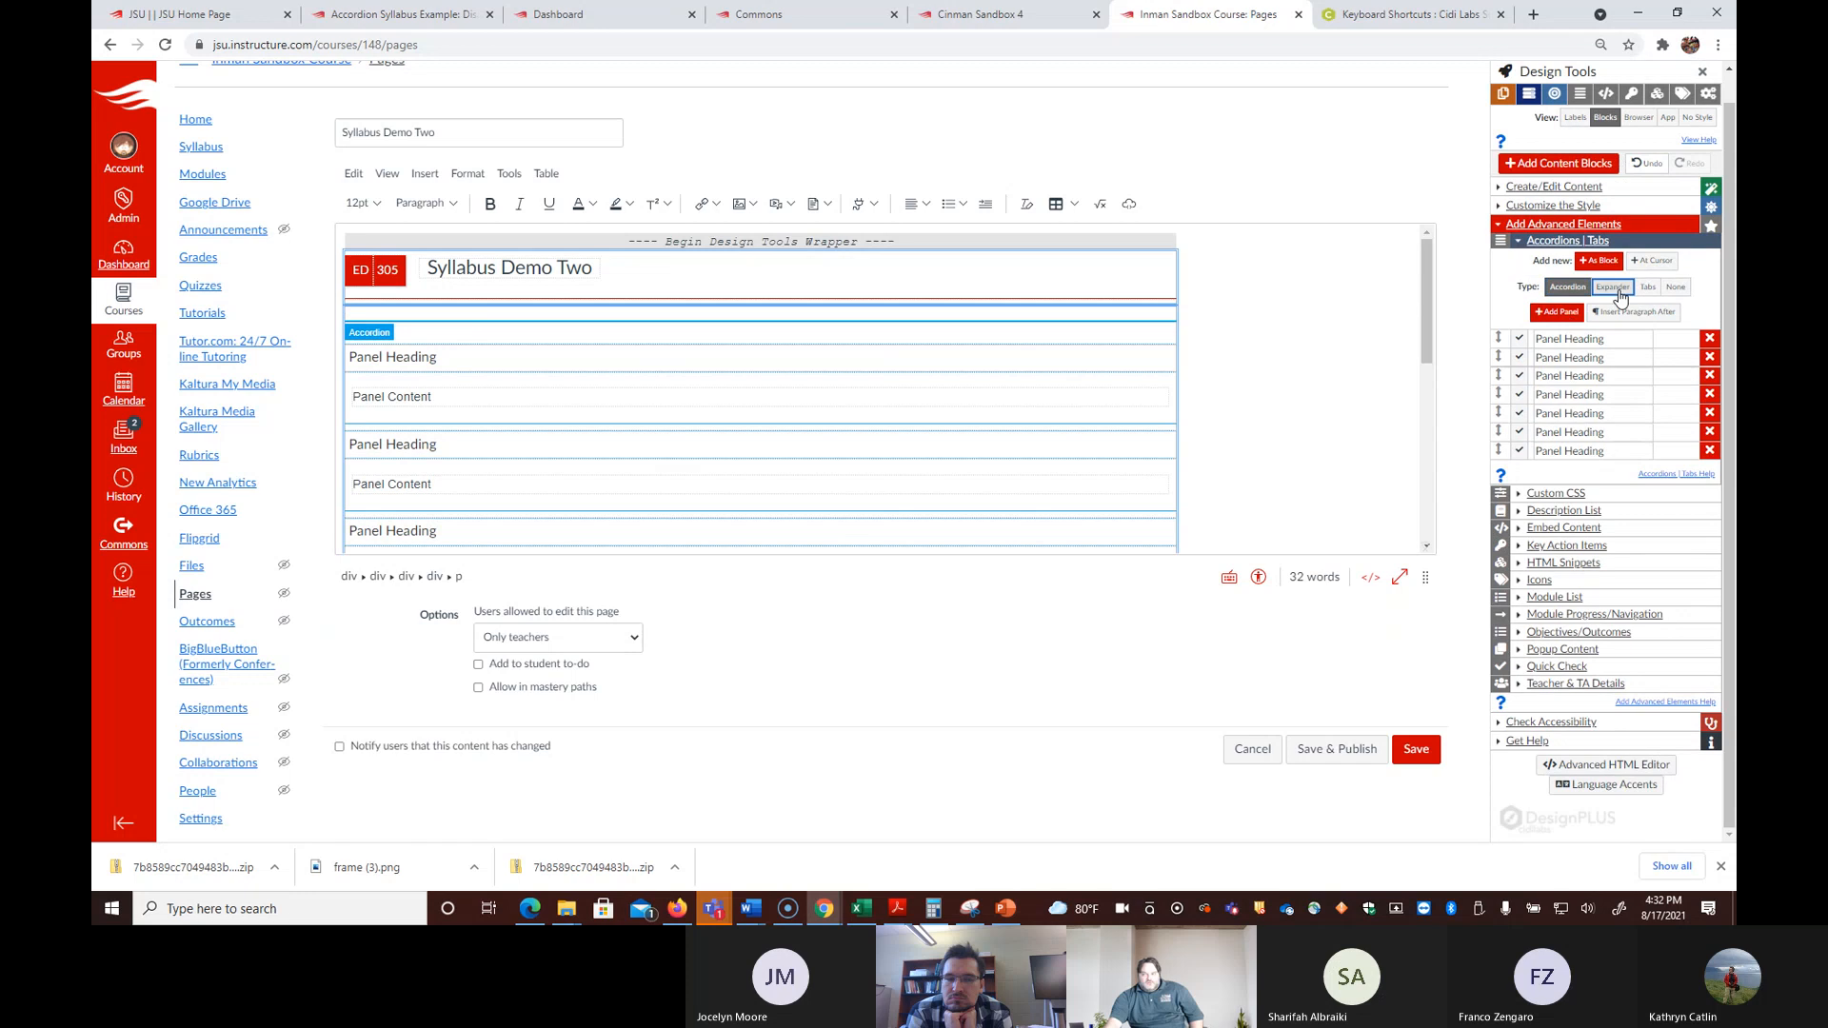
pyautogui.click(1553, 333)
pyautogui.click(538, 364)
pyautogui.scroll(-1, 1621, 445)
pyautogui.scroll(1, 1101, 478)
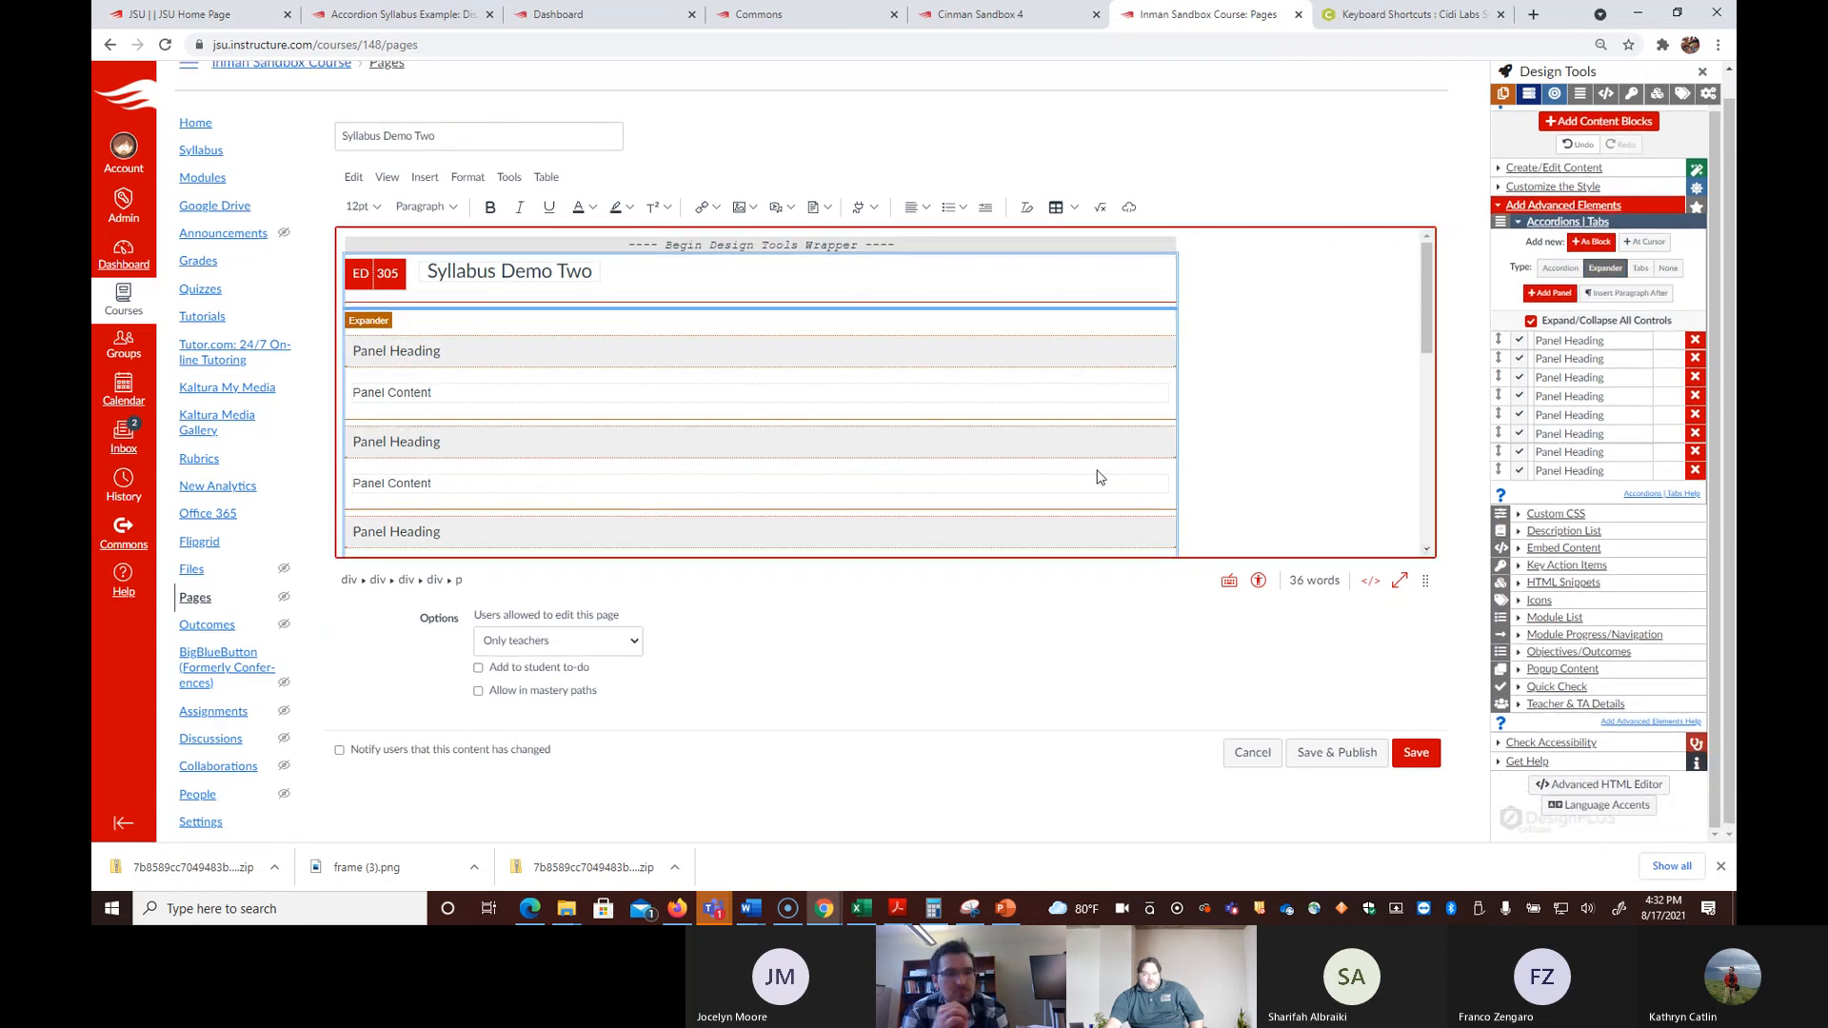
pyautogui.scroll(1, 1097, 476)
pyautogui.tripleClick(477, 380)
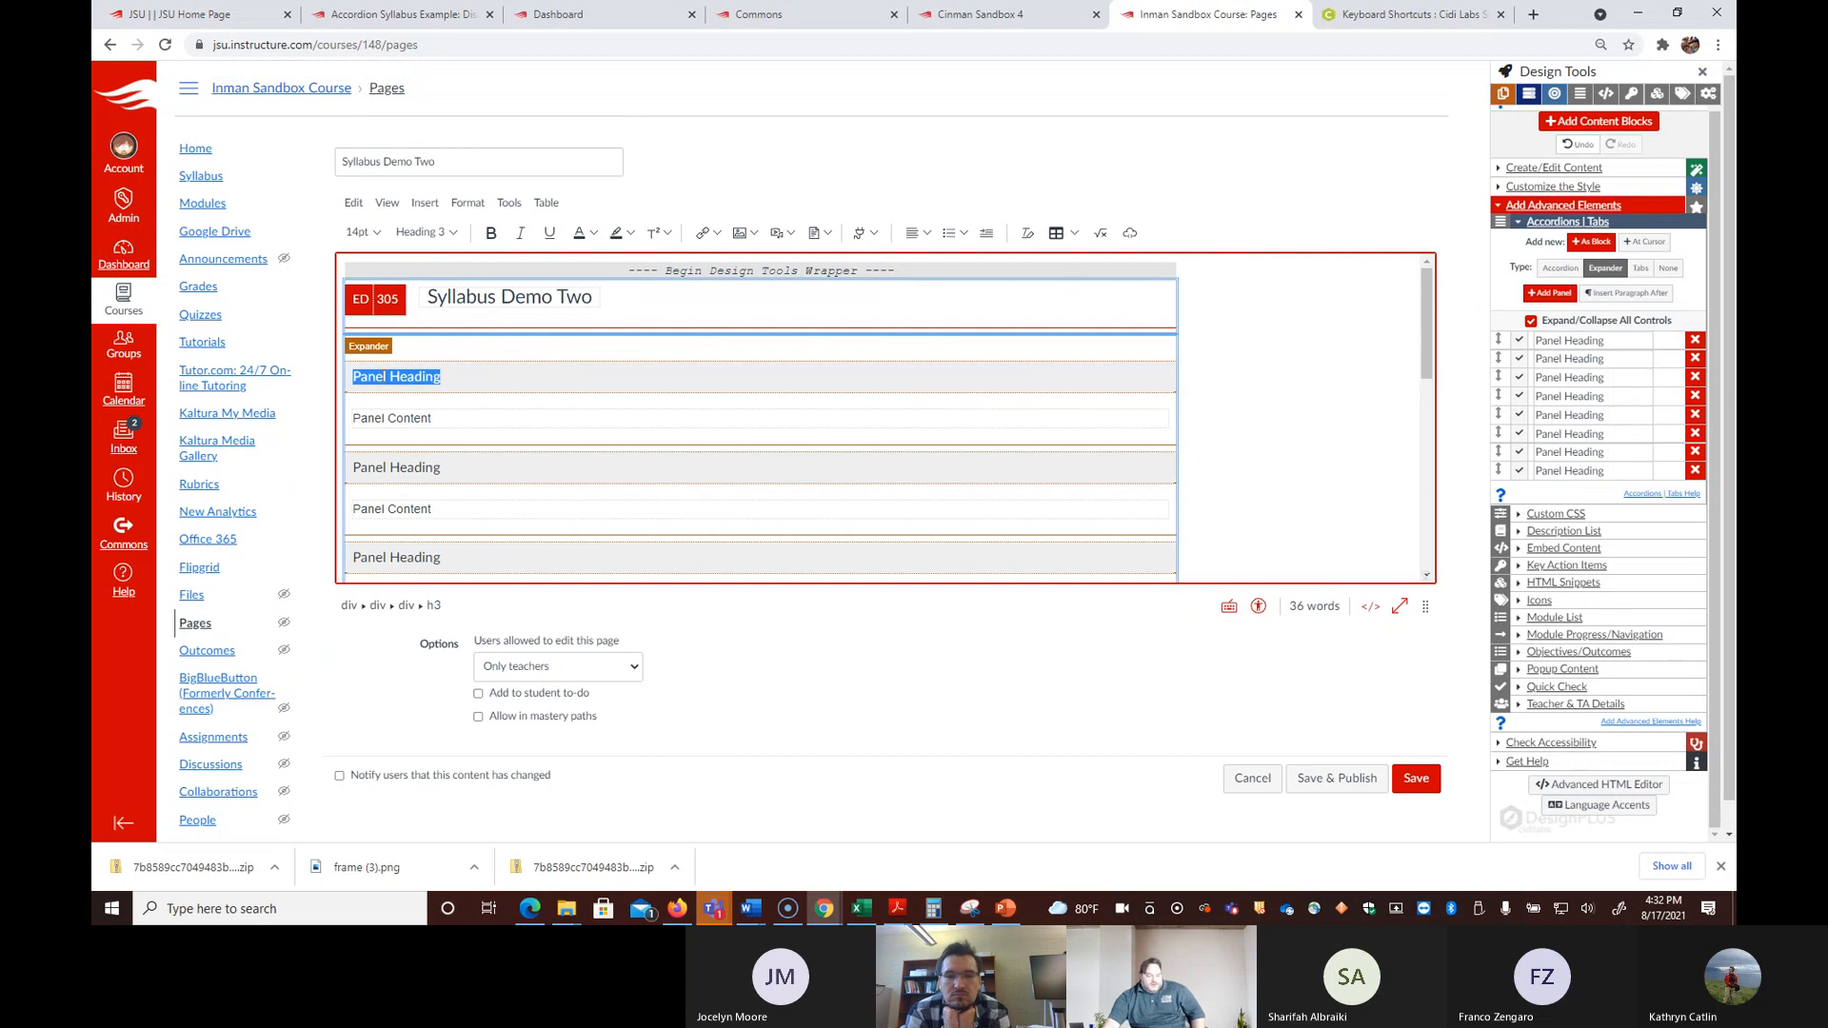
pyautogui.press('BackSpace')
pyautogui.write('I')
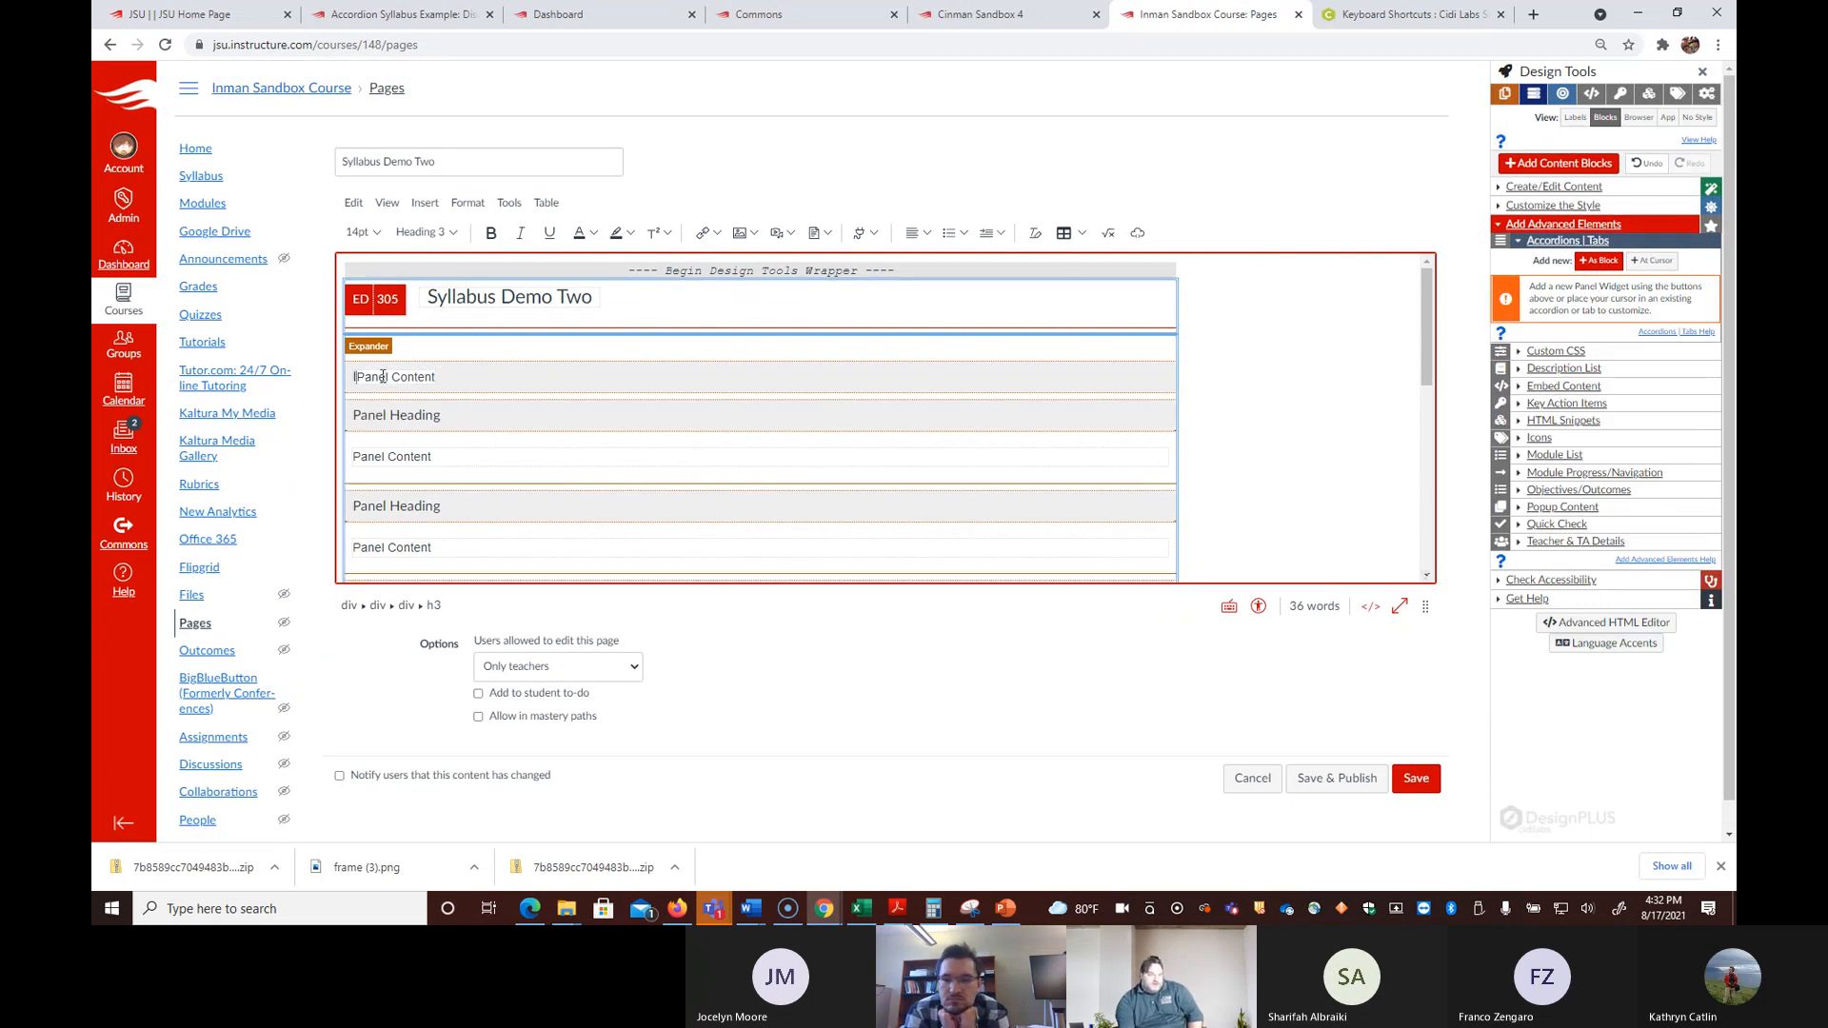
pyautogui.write('ntr')
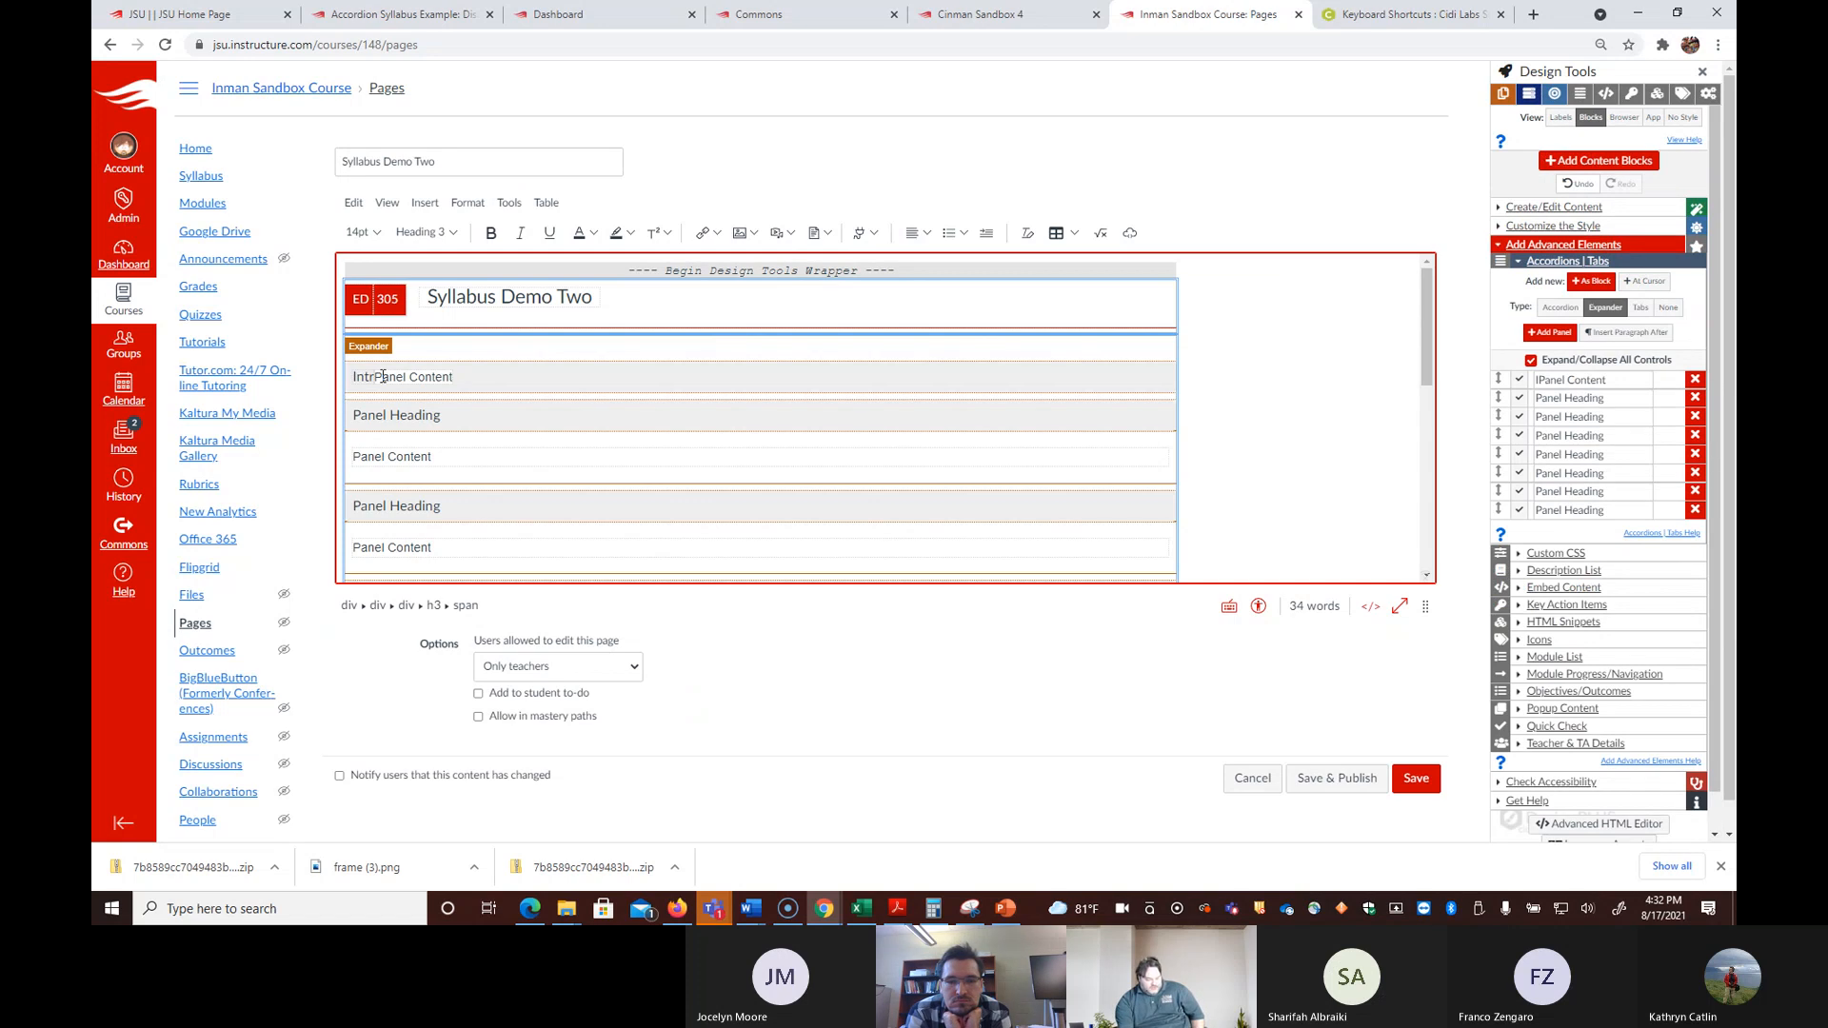
pyautogui.hotkey('ctrl', 'z')
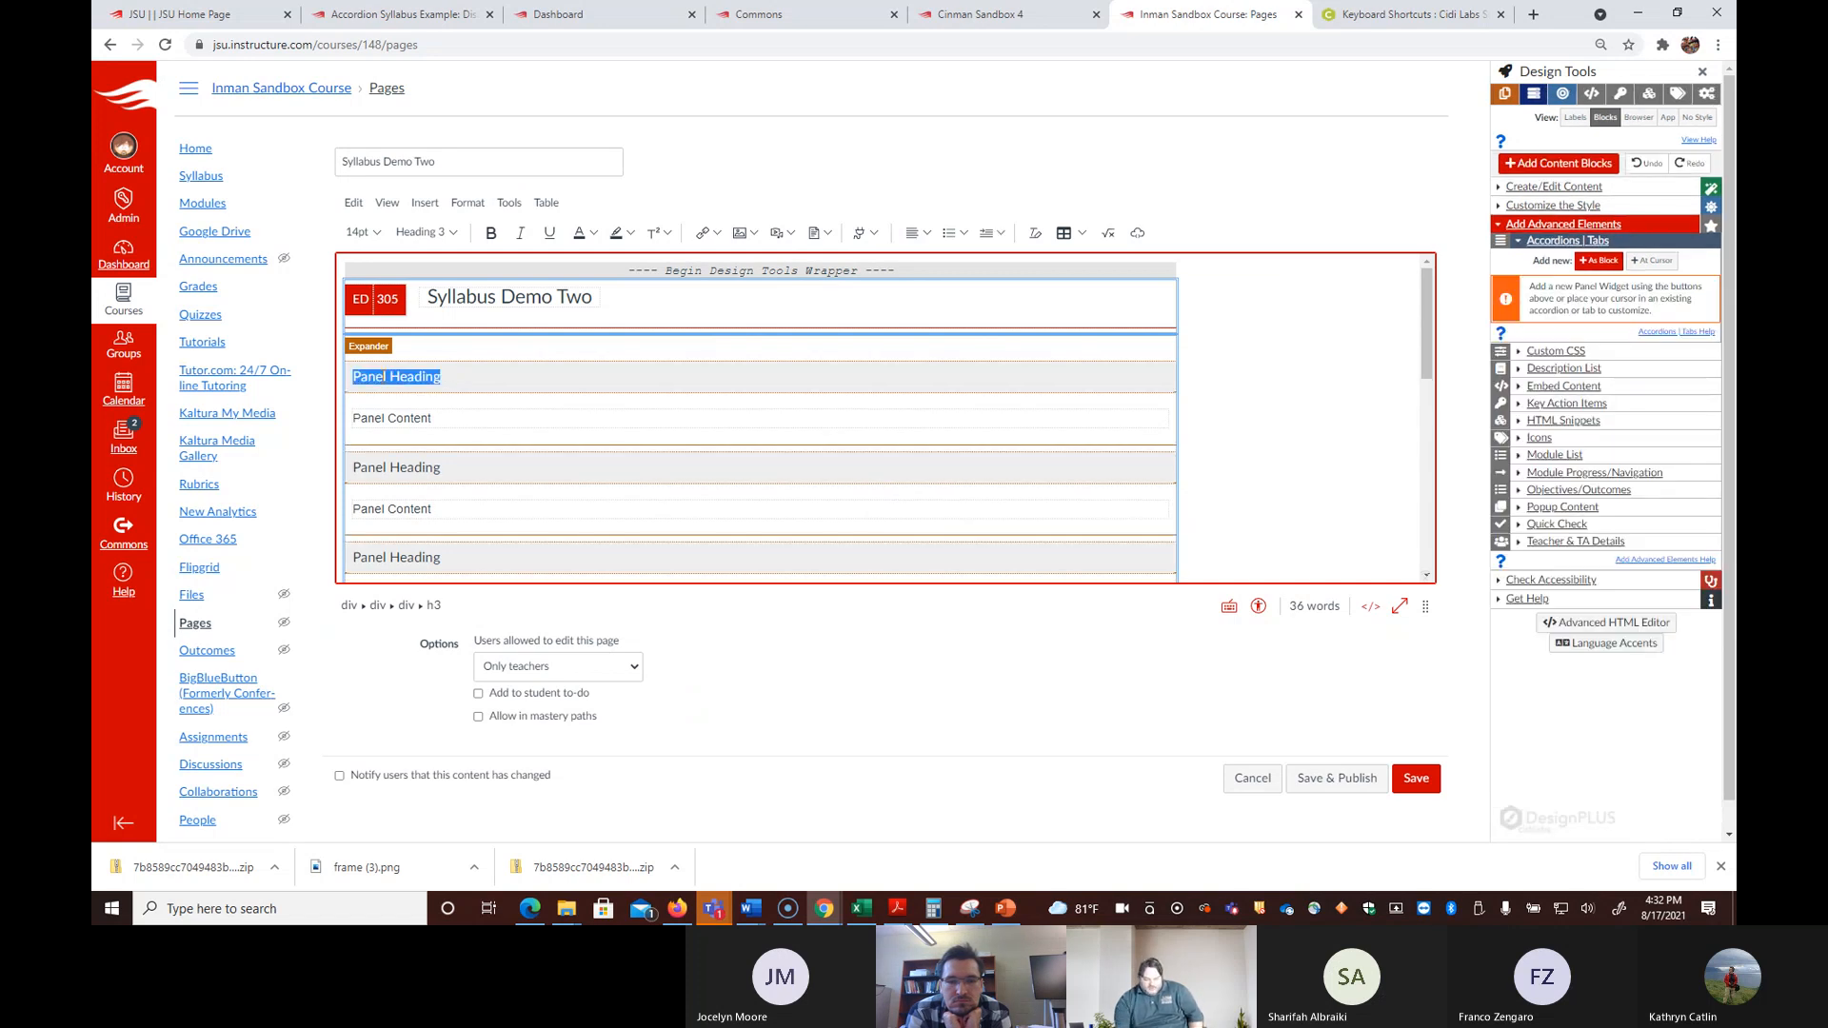
# Step: Replace the first panel's placeholder heading with "Instructor Information"
pyautogui.click(475, 383)
pyautogui.moveTo(360, 372); pyautogui.dragTo(456, 376)
pyautogui.write('Instructor')
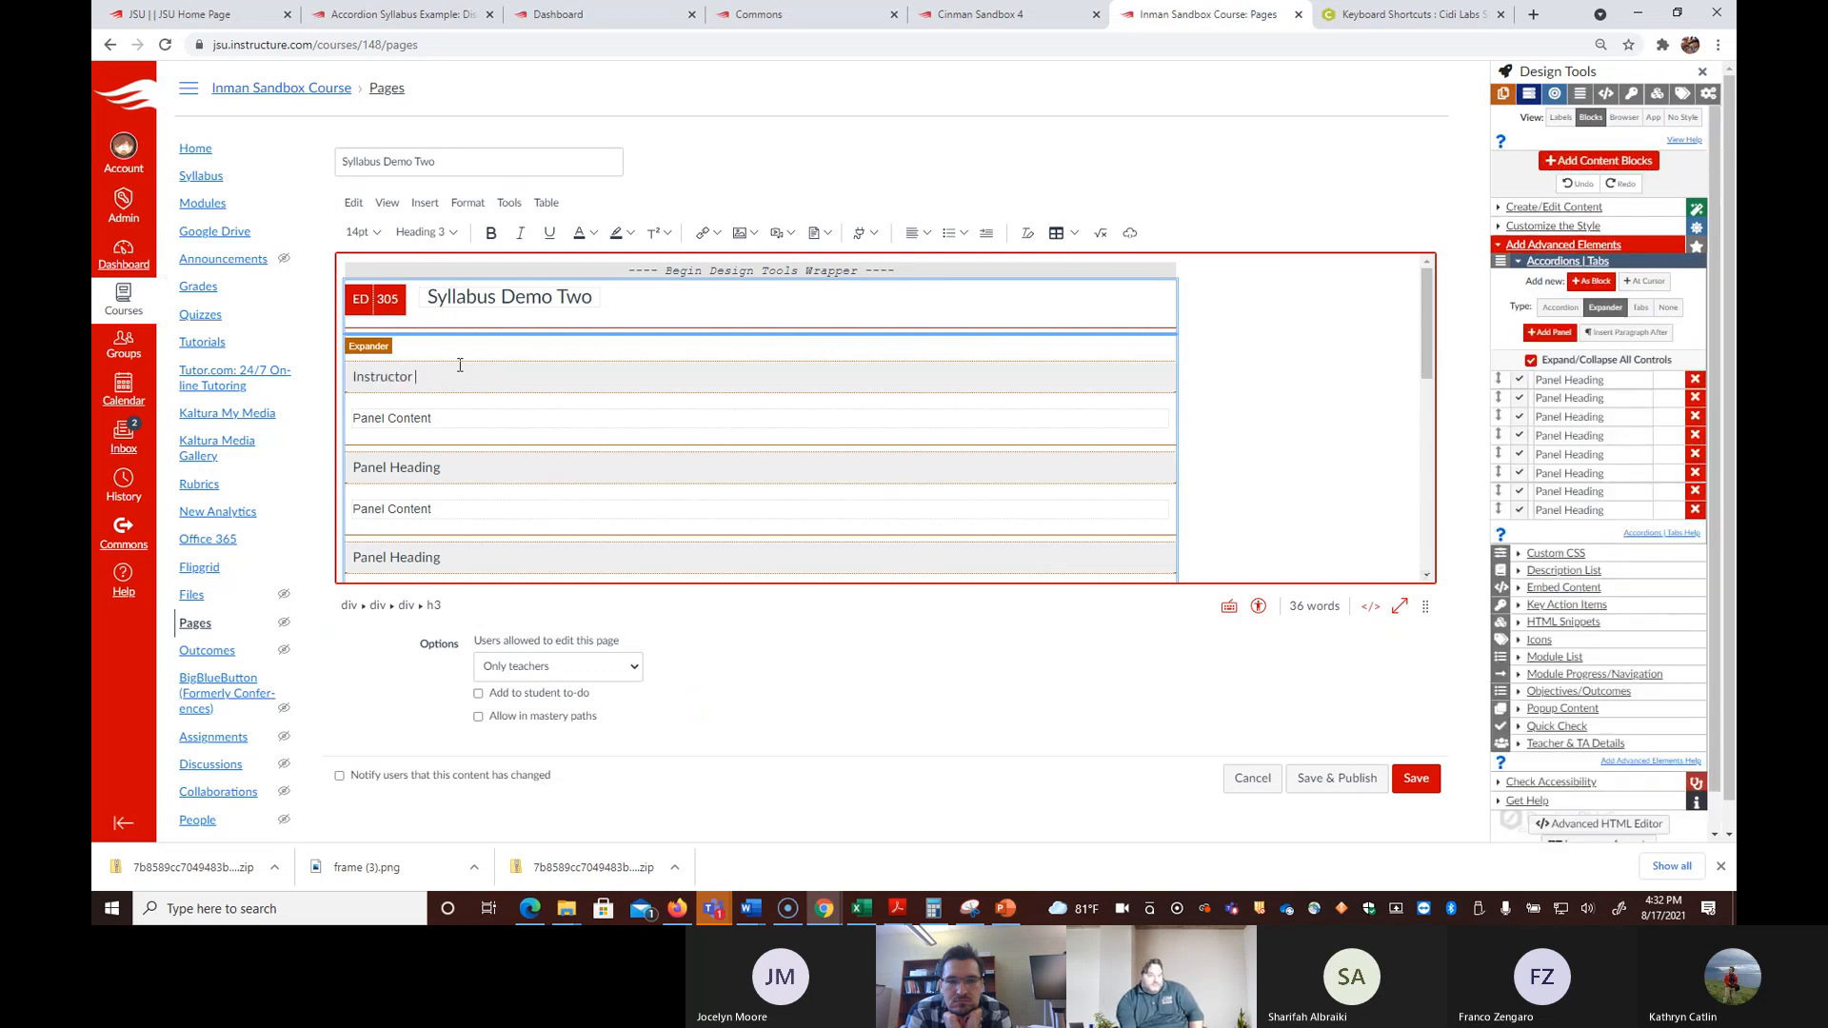
pyautogui.write(' Information')
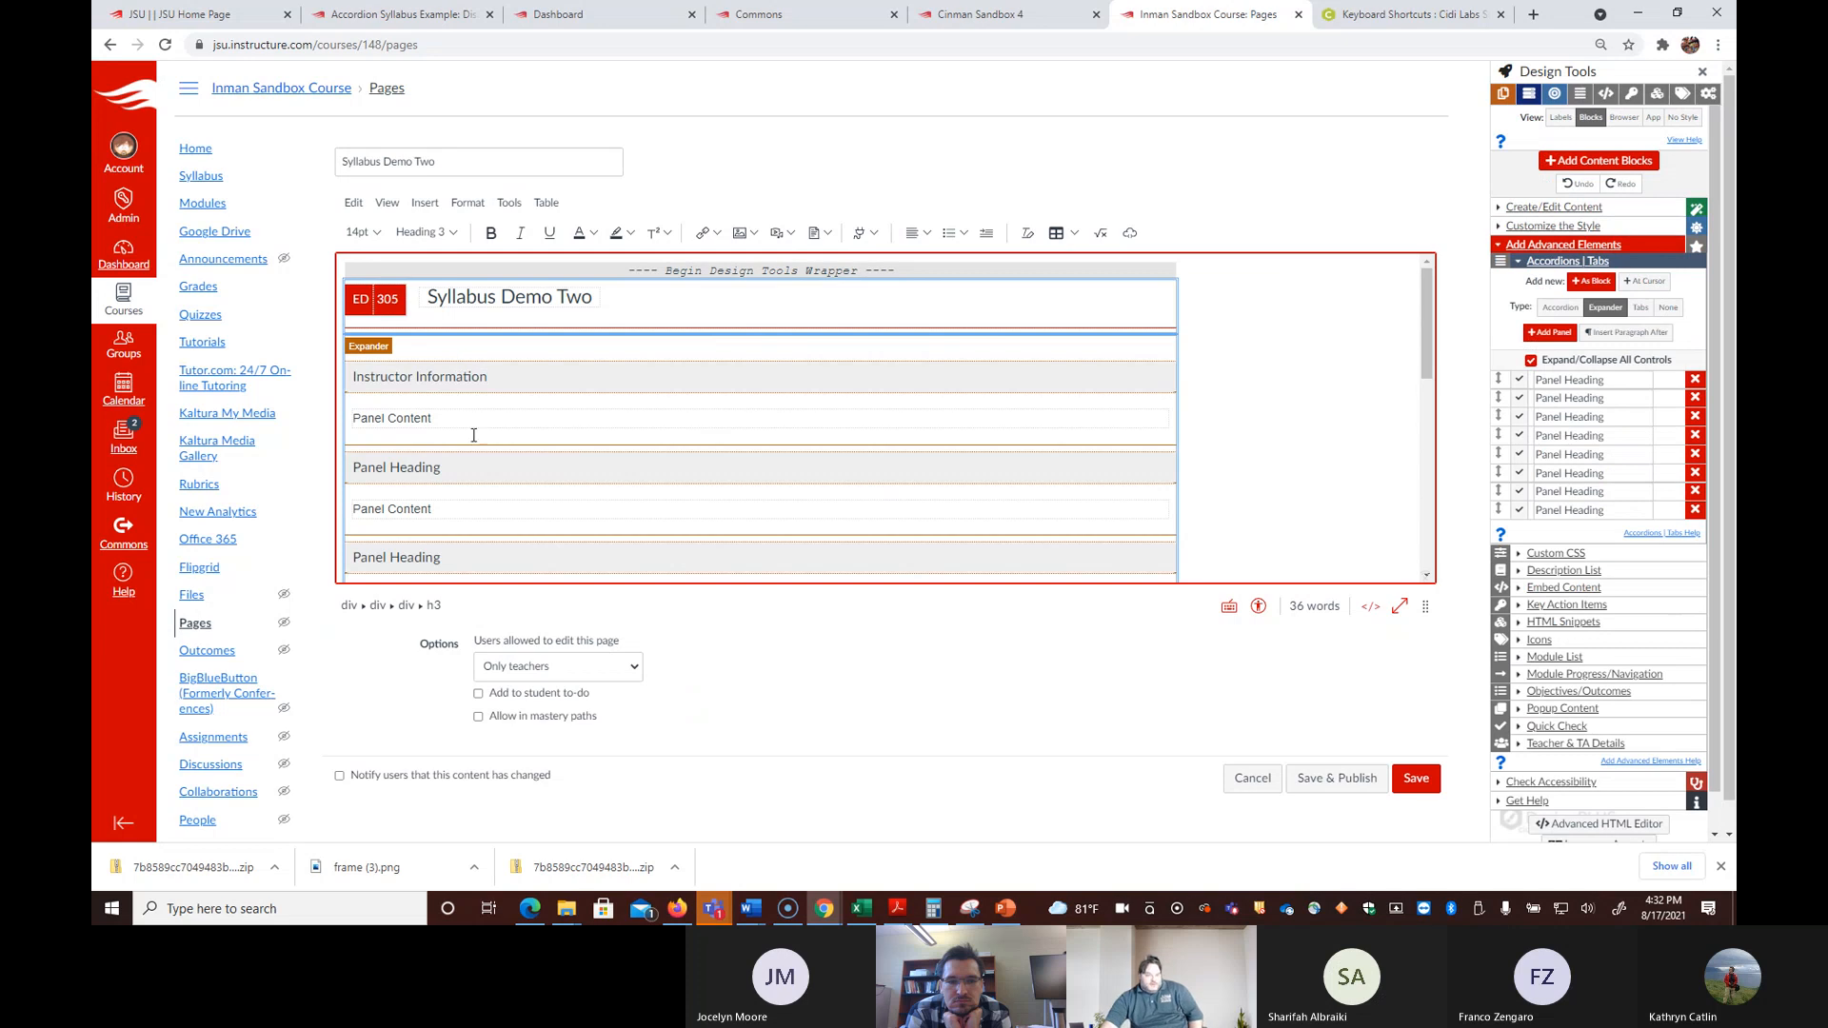
pyautogui.moveTo(368, 466); pyautogui.dragTo(448, 467)
pyautogui.write('Course')
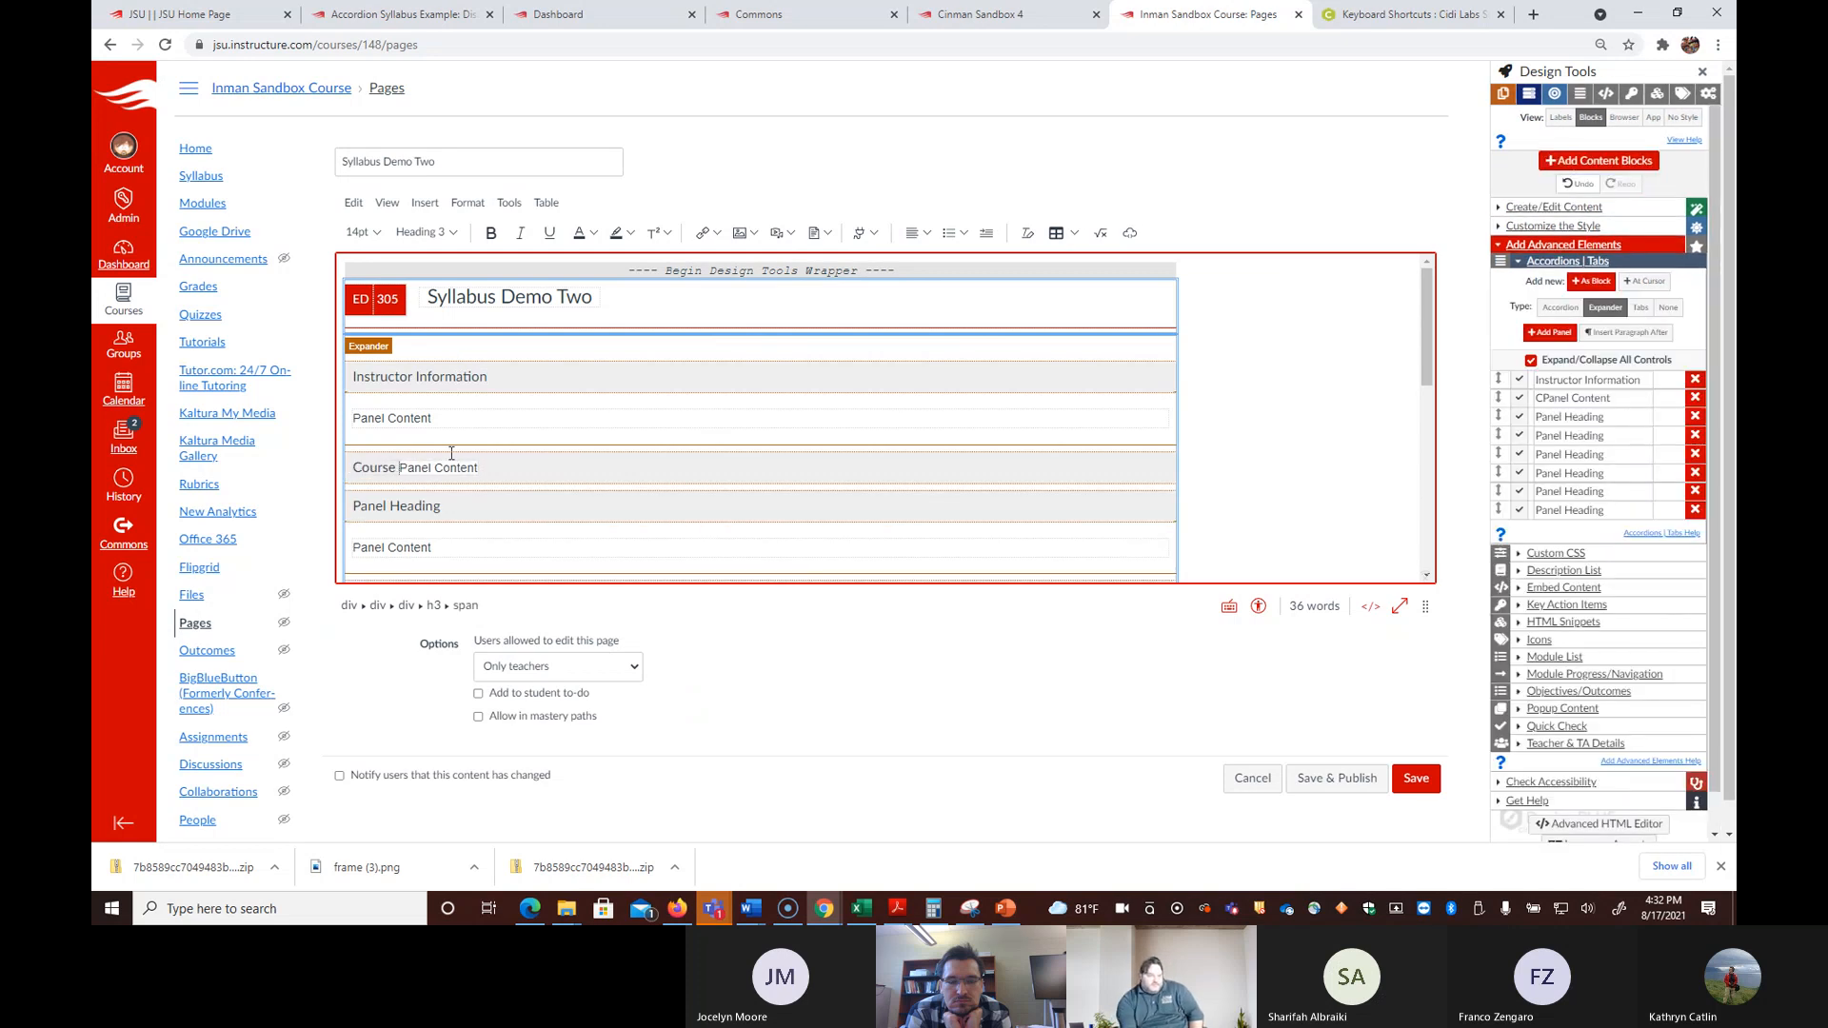
pyautogui.hotkey('ctrl', 'z')
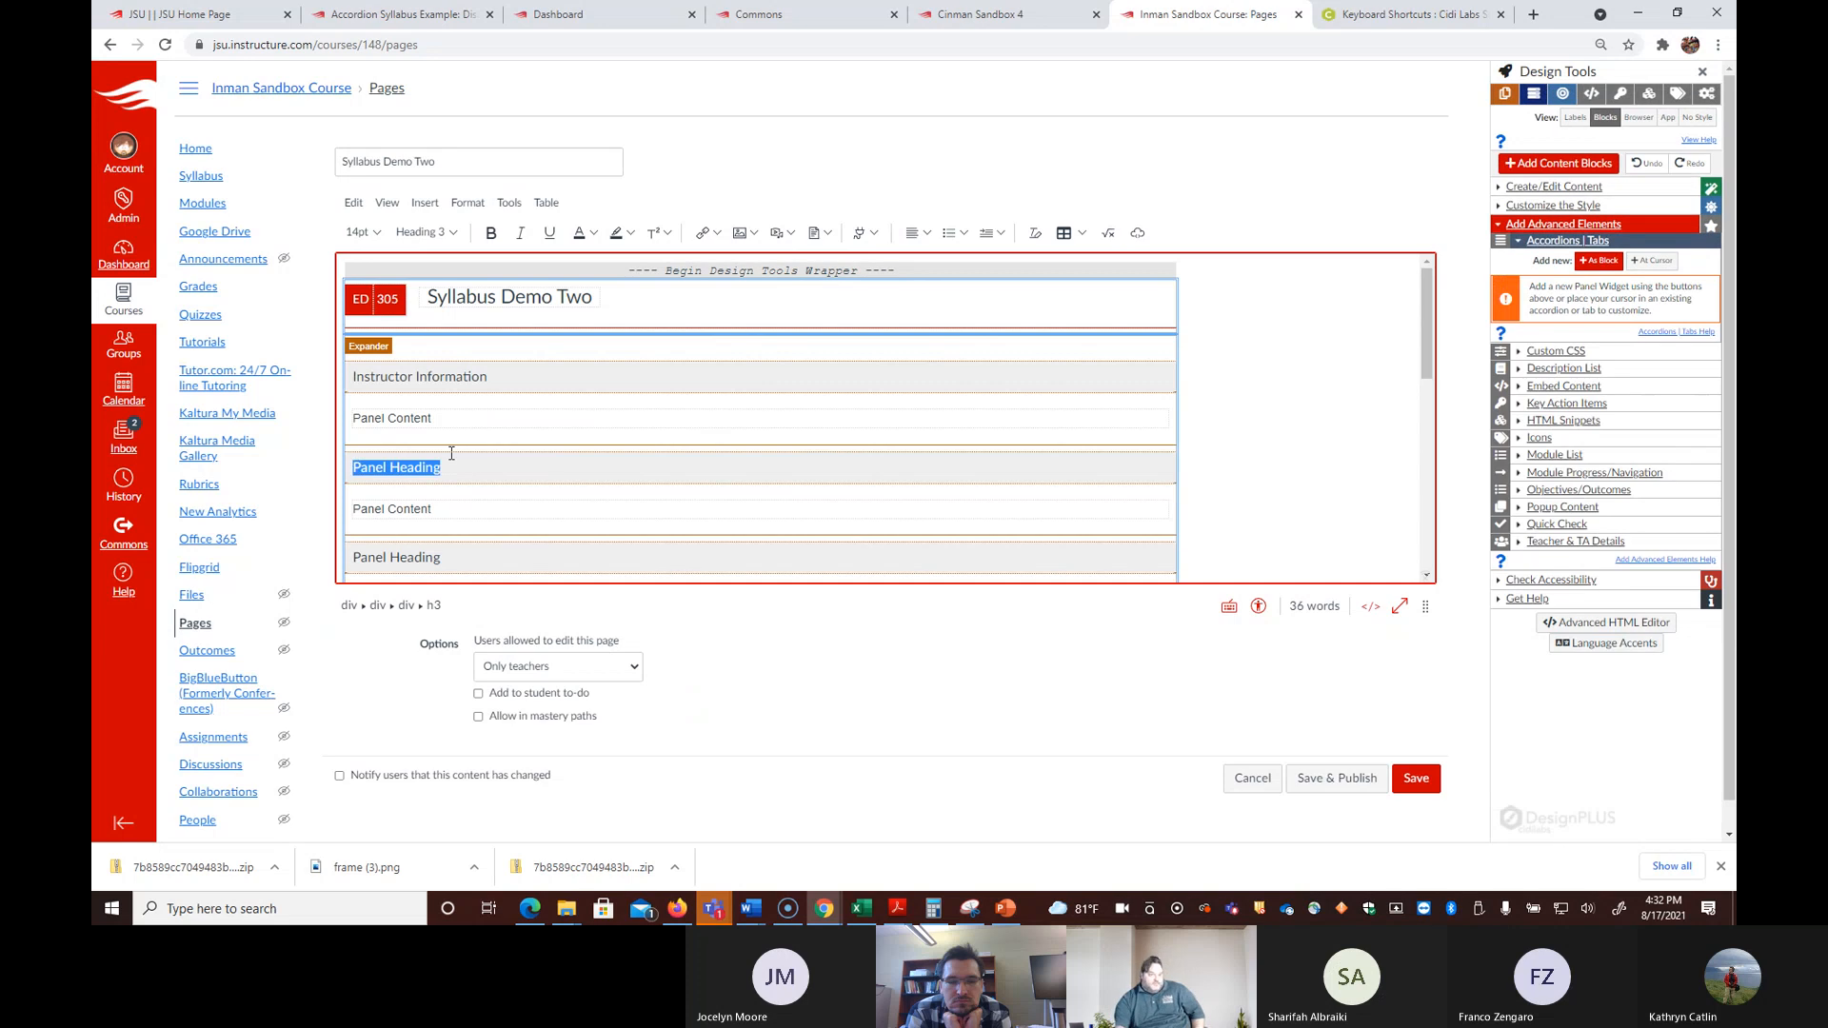
# Step: Replace the second panel's placeholder heading with "Course Description"
pyautogui.click(440, 468)
pyautogui.moveTo(440, 468); pyautogui.dragTo(351, 467)
pyautogui.write('Co')
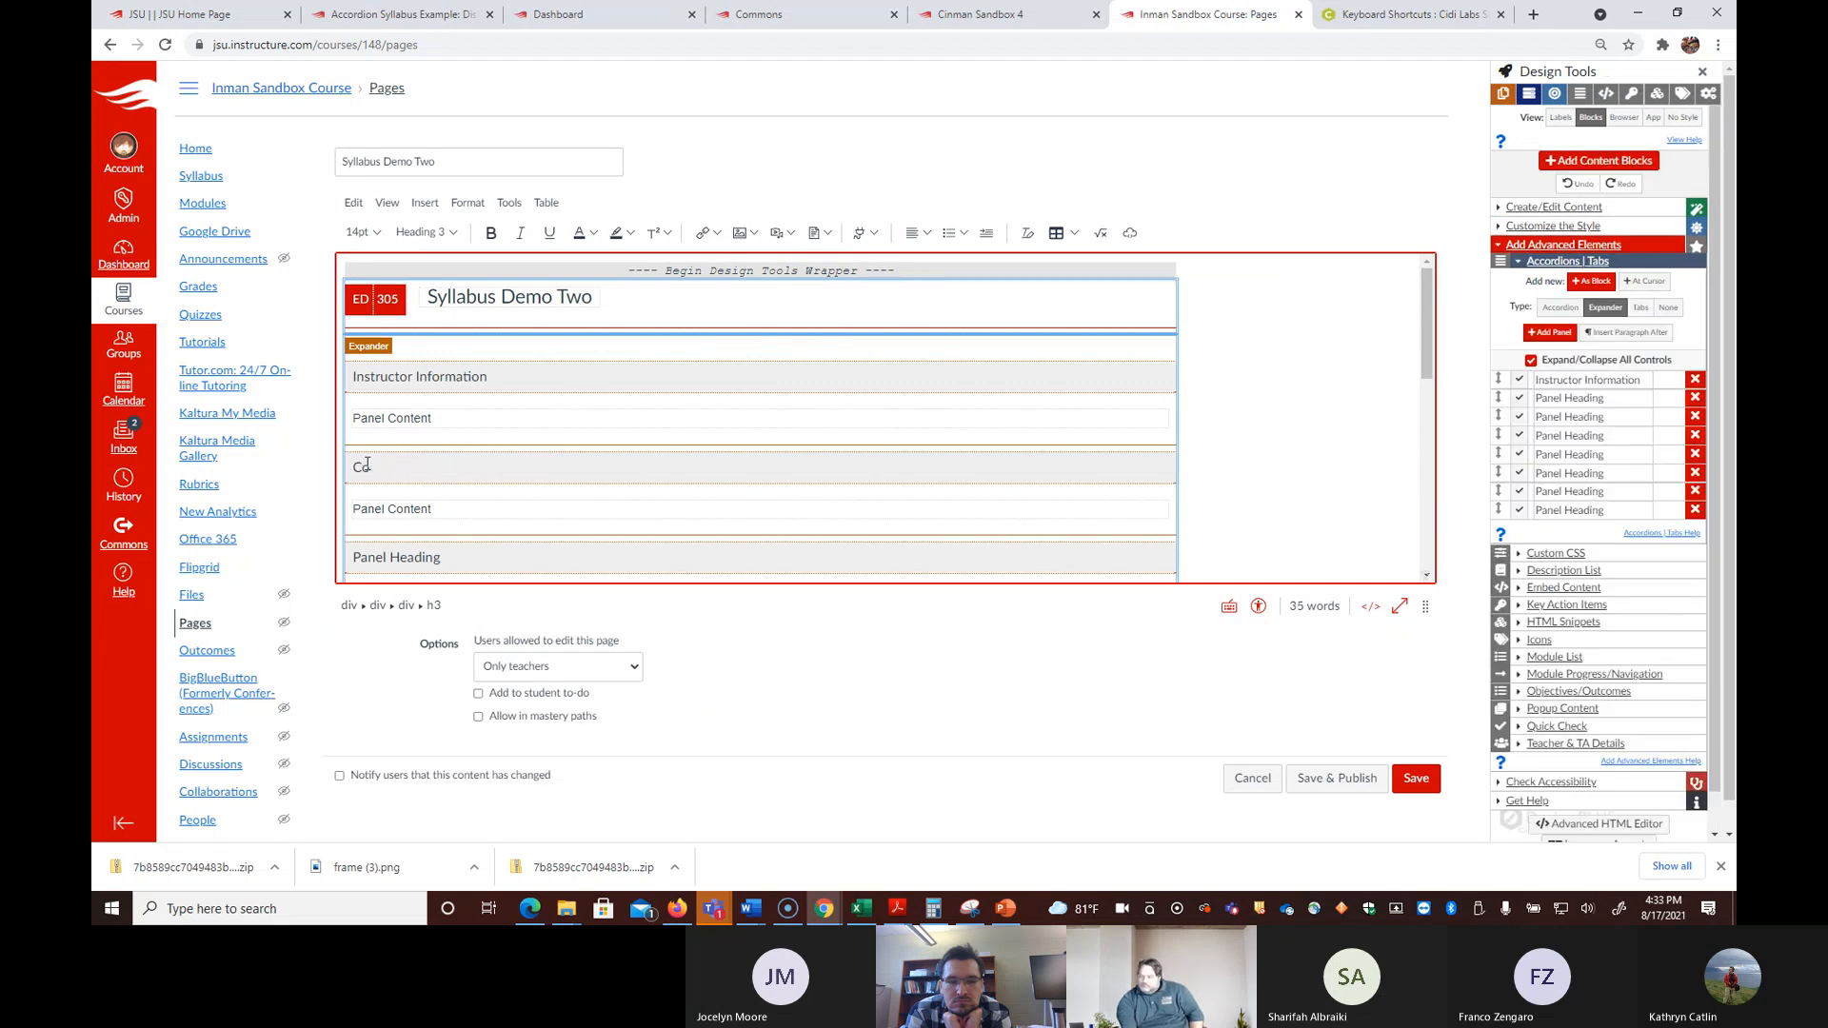
pyautogui.write('urse D')
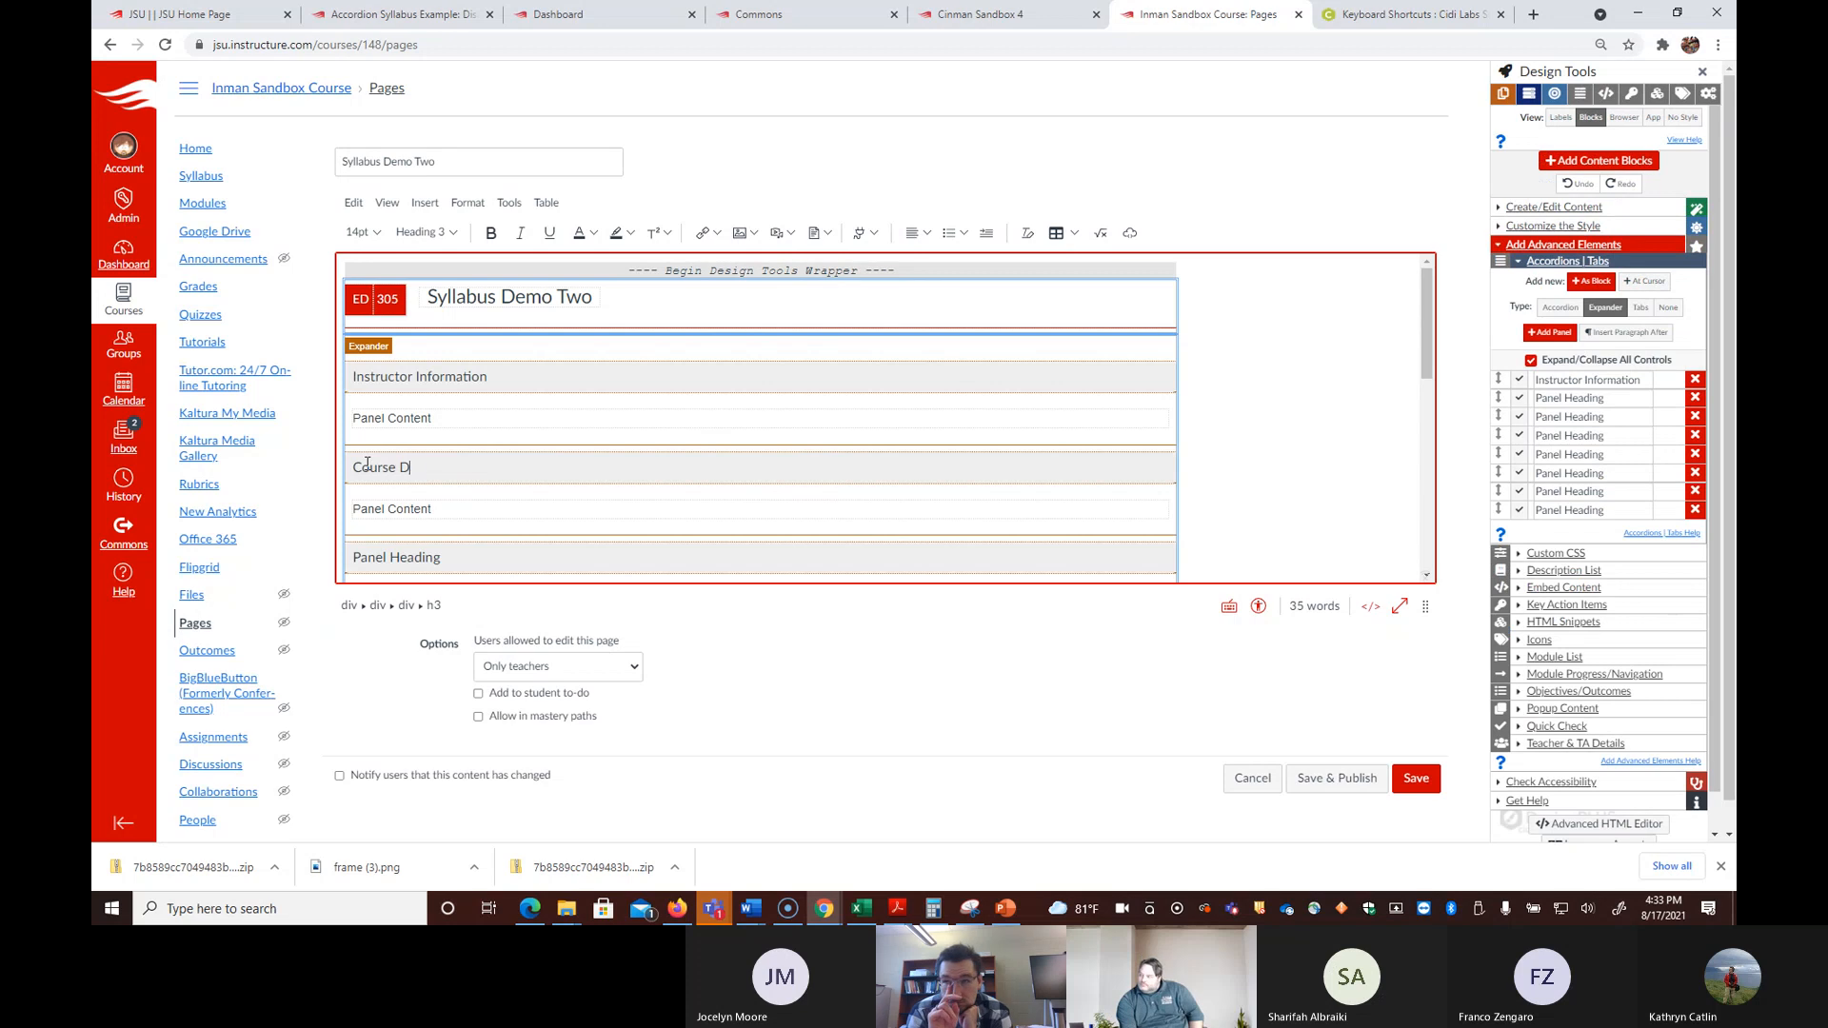
pyautogui.write('escription')
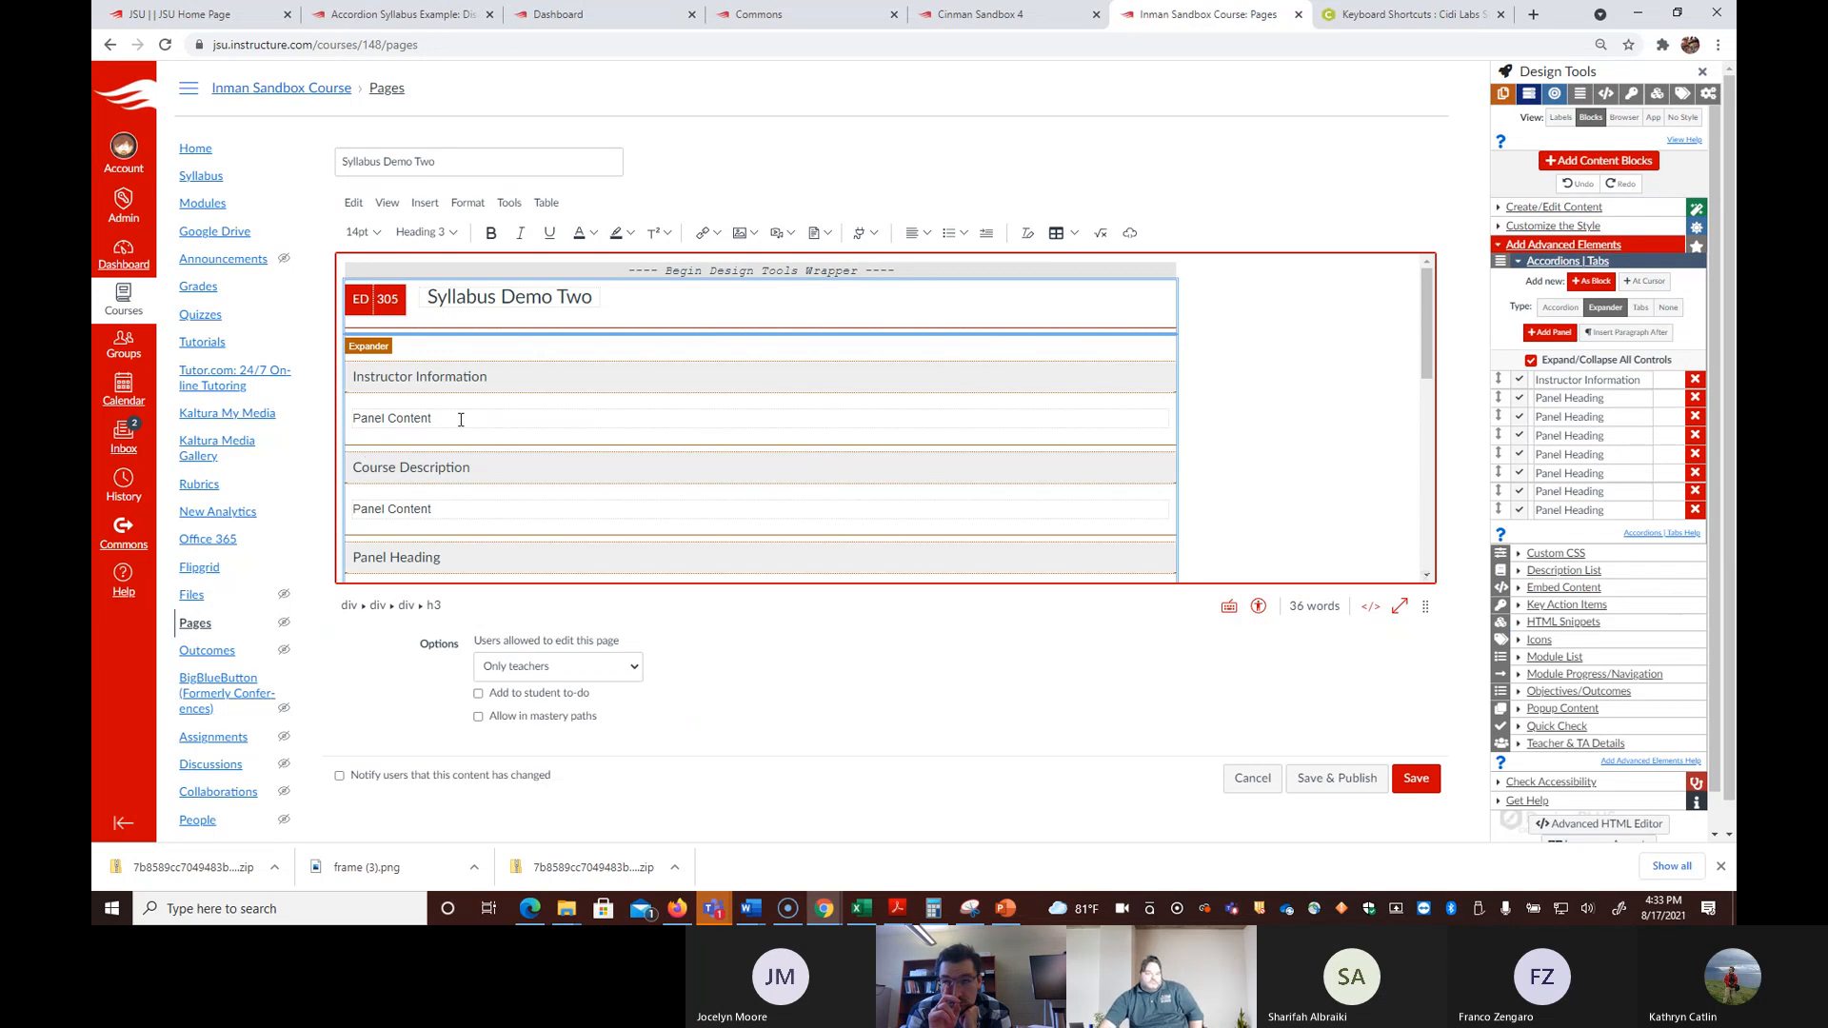
# Step: Replace the third and fourth panels' placeholder headings with "Syllabus" and "Schedule/Calendar"
pyautogui.scroll(-1, 524, 419)
pyautogui.click(478, 481)
pyautogui.moveTo(467, 473); pyautogui.dragTo(351, 472)
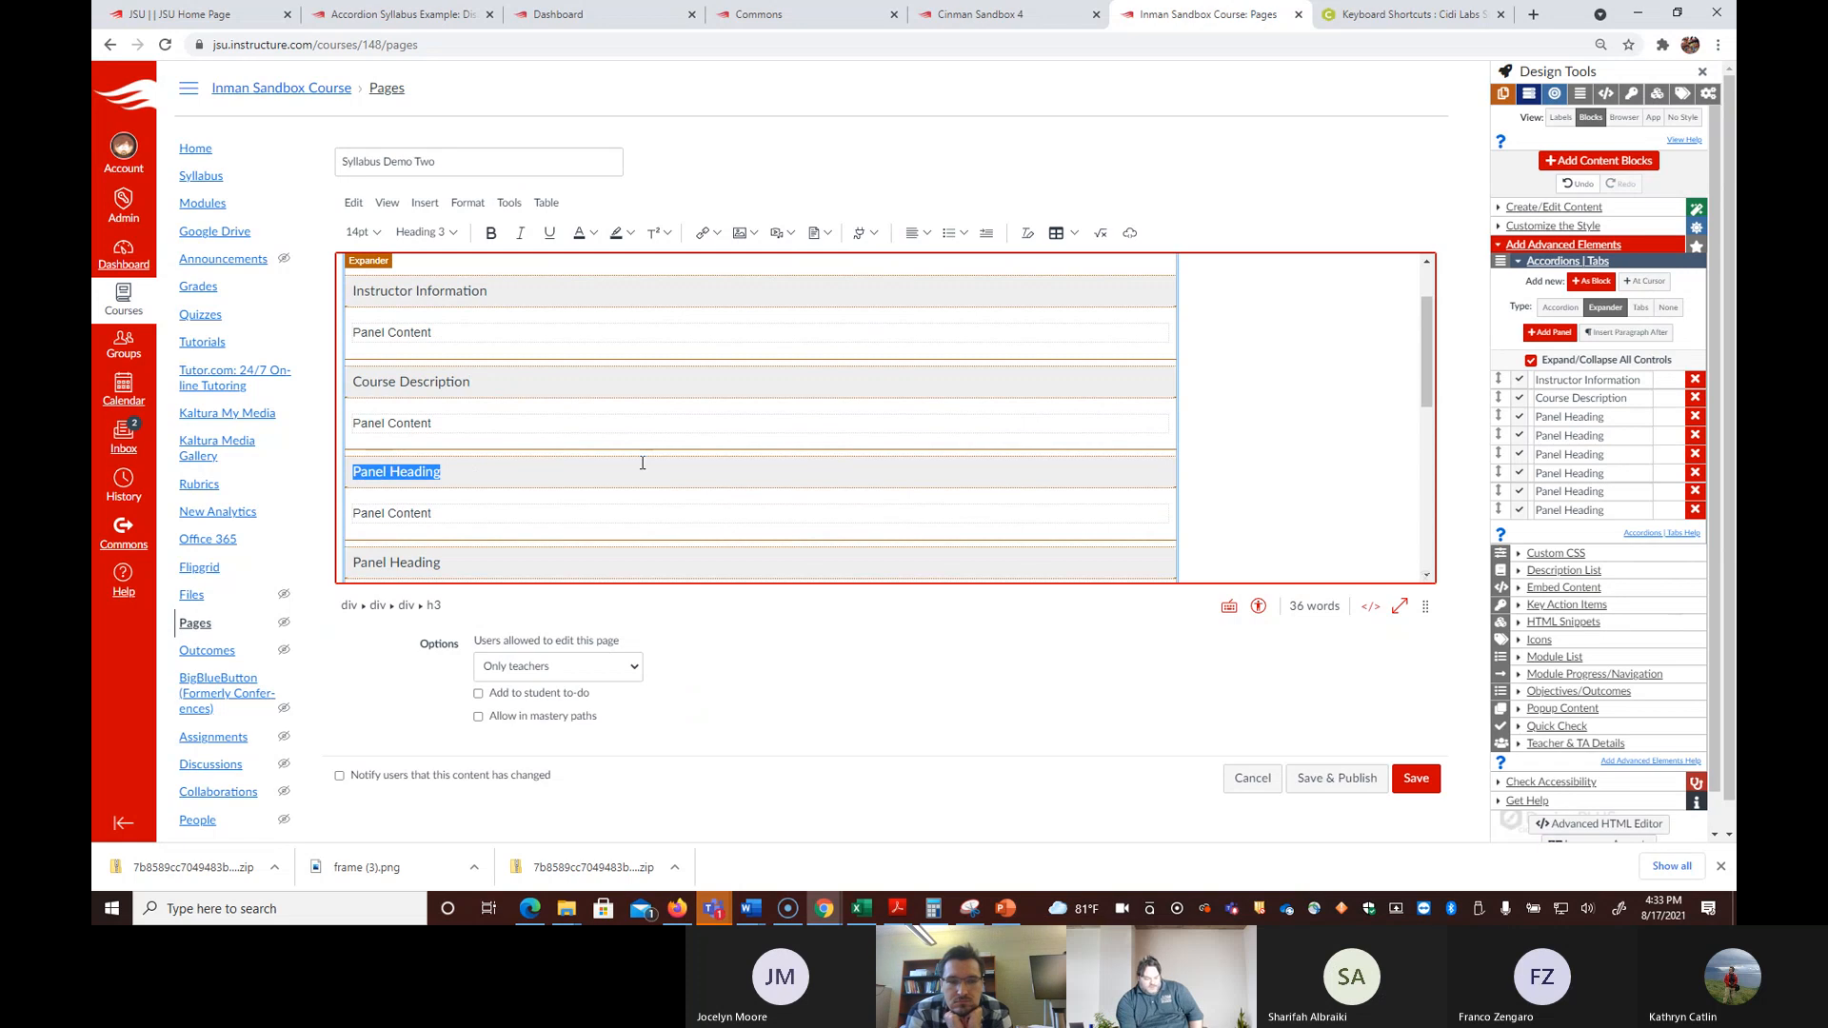
pyautogui.write('Syllabus')
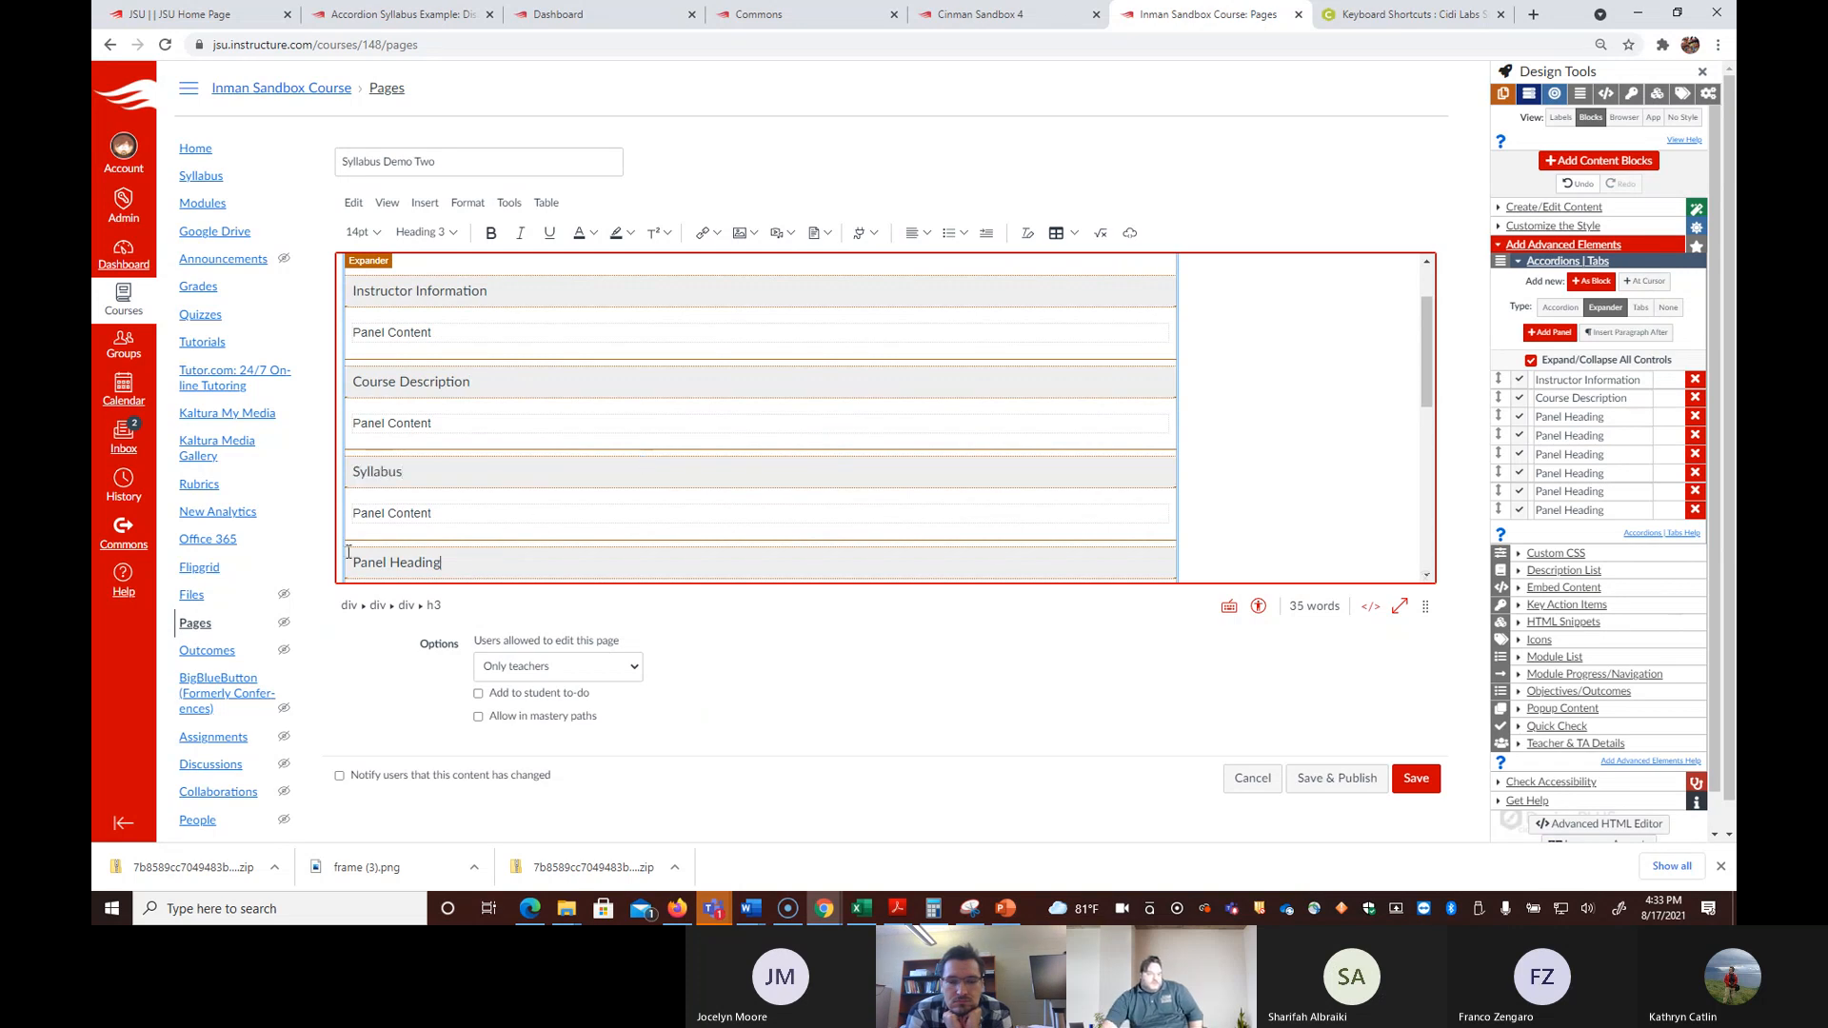
pyautogui.moveTo(349, 552); pyautogui.dragTo(341, 556)
pyautogui.write('Schedule/Ca')
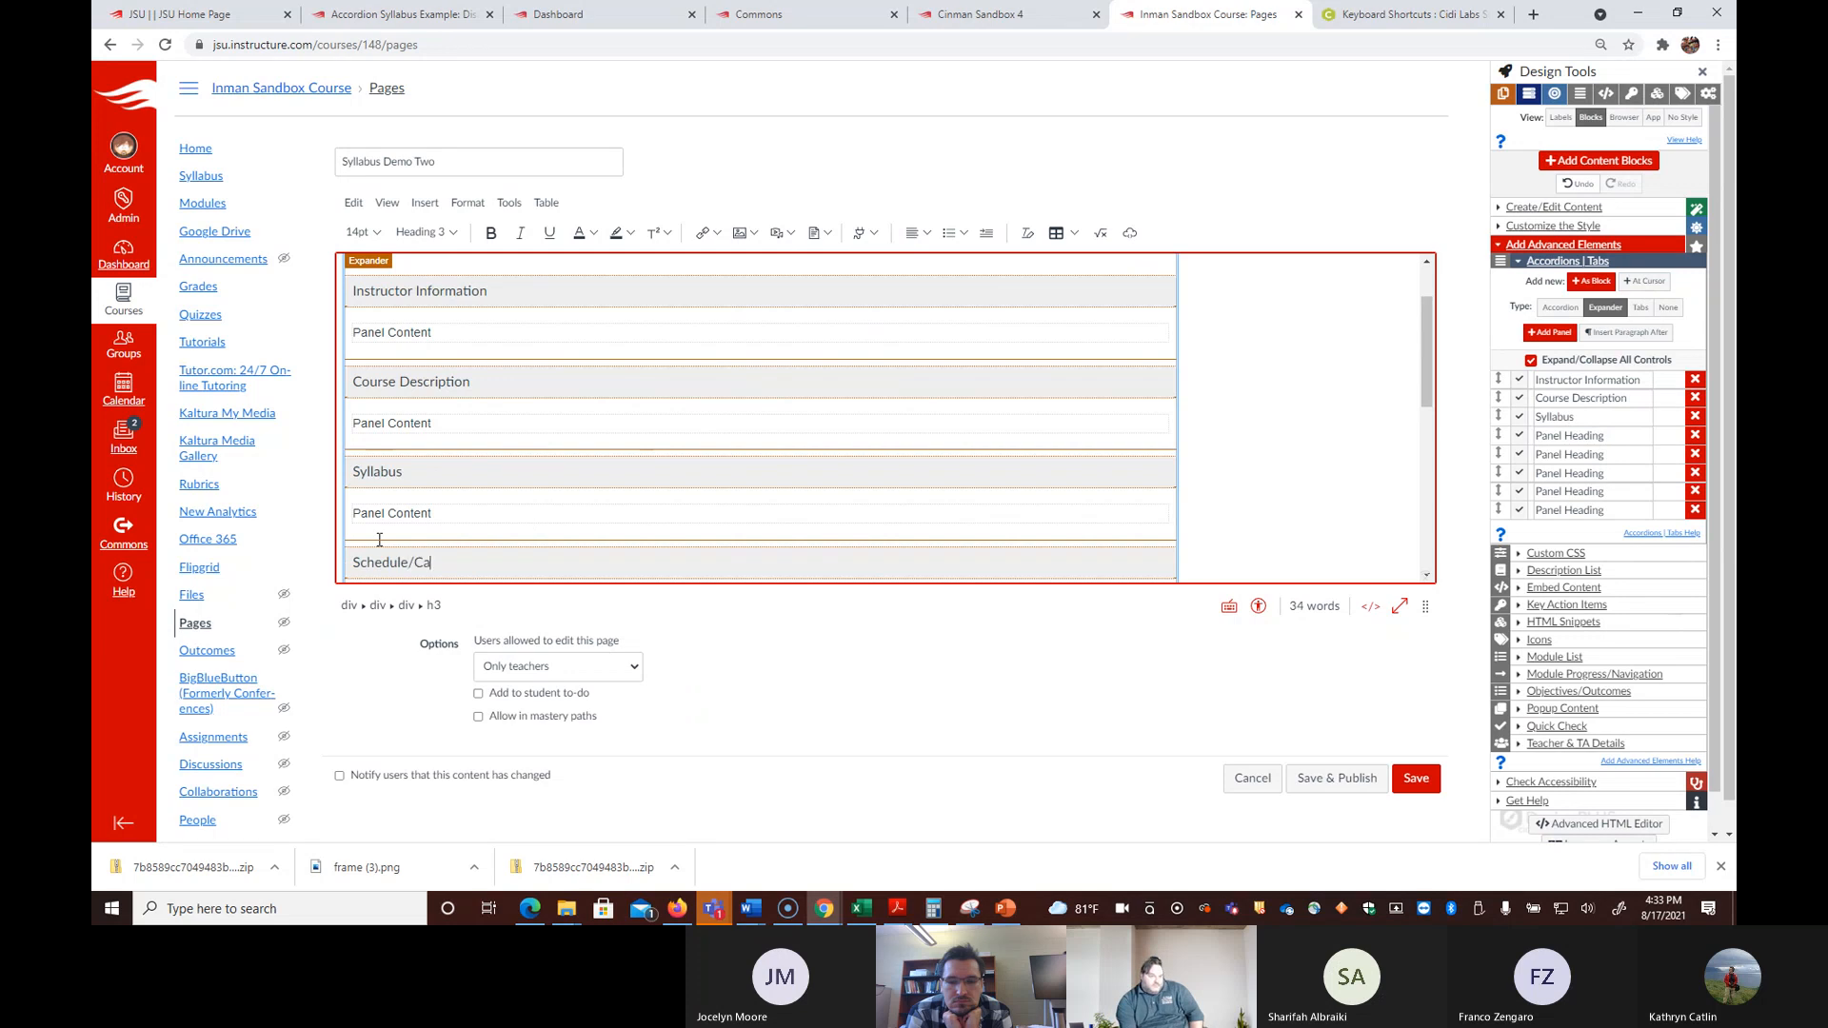
pyautogui.write('r')
# Step: Replace the fifth and sixth panels' placeholder headings with "Course Learning Outcomes" and "Grading Policy"
pyautogui.scroll(-3, 552, 438)
pyautogui.click(479, 390)
pyautogui.moveTo(479, 390); pyautogui.dragTo(352, 390)
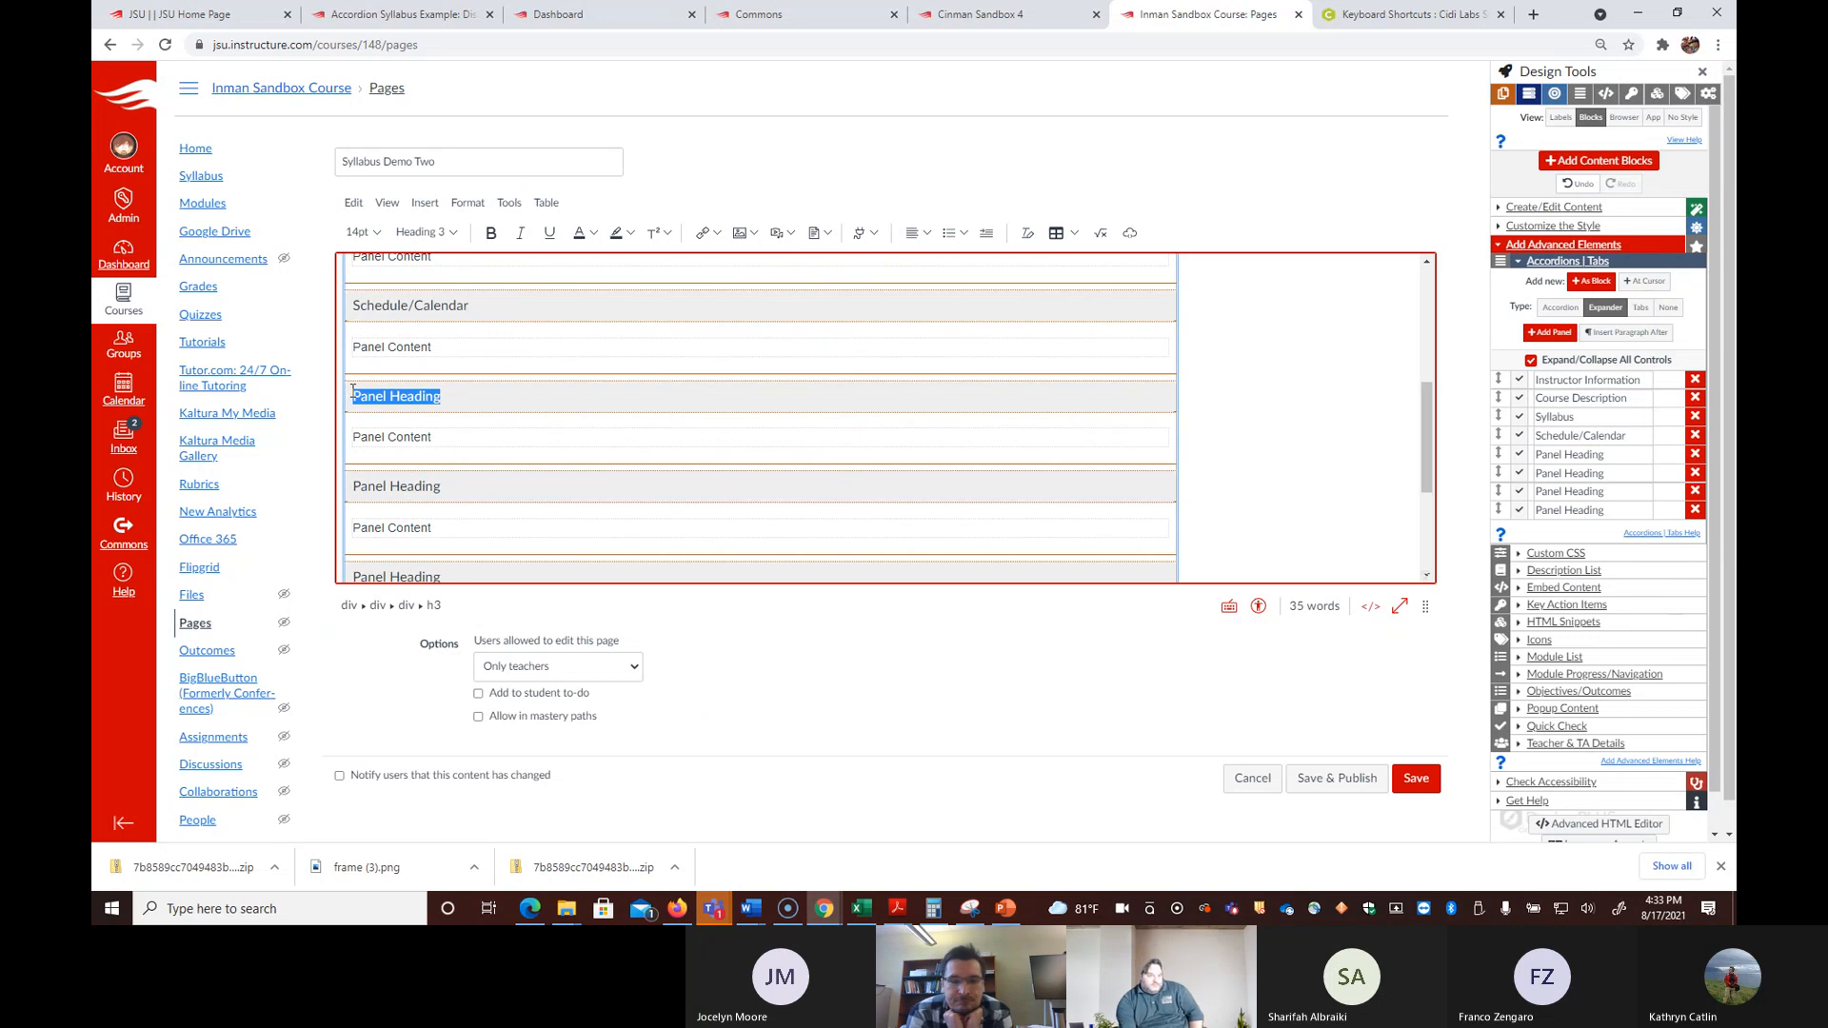
pyautogui.write('Course Lear')
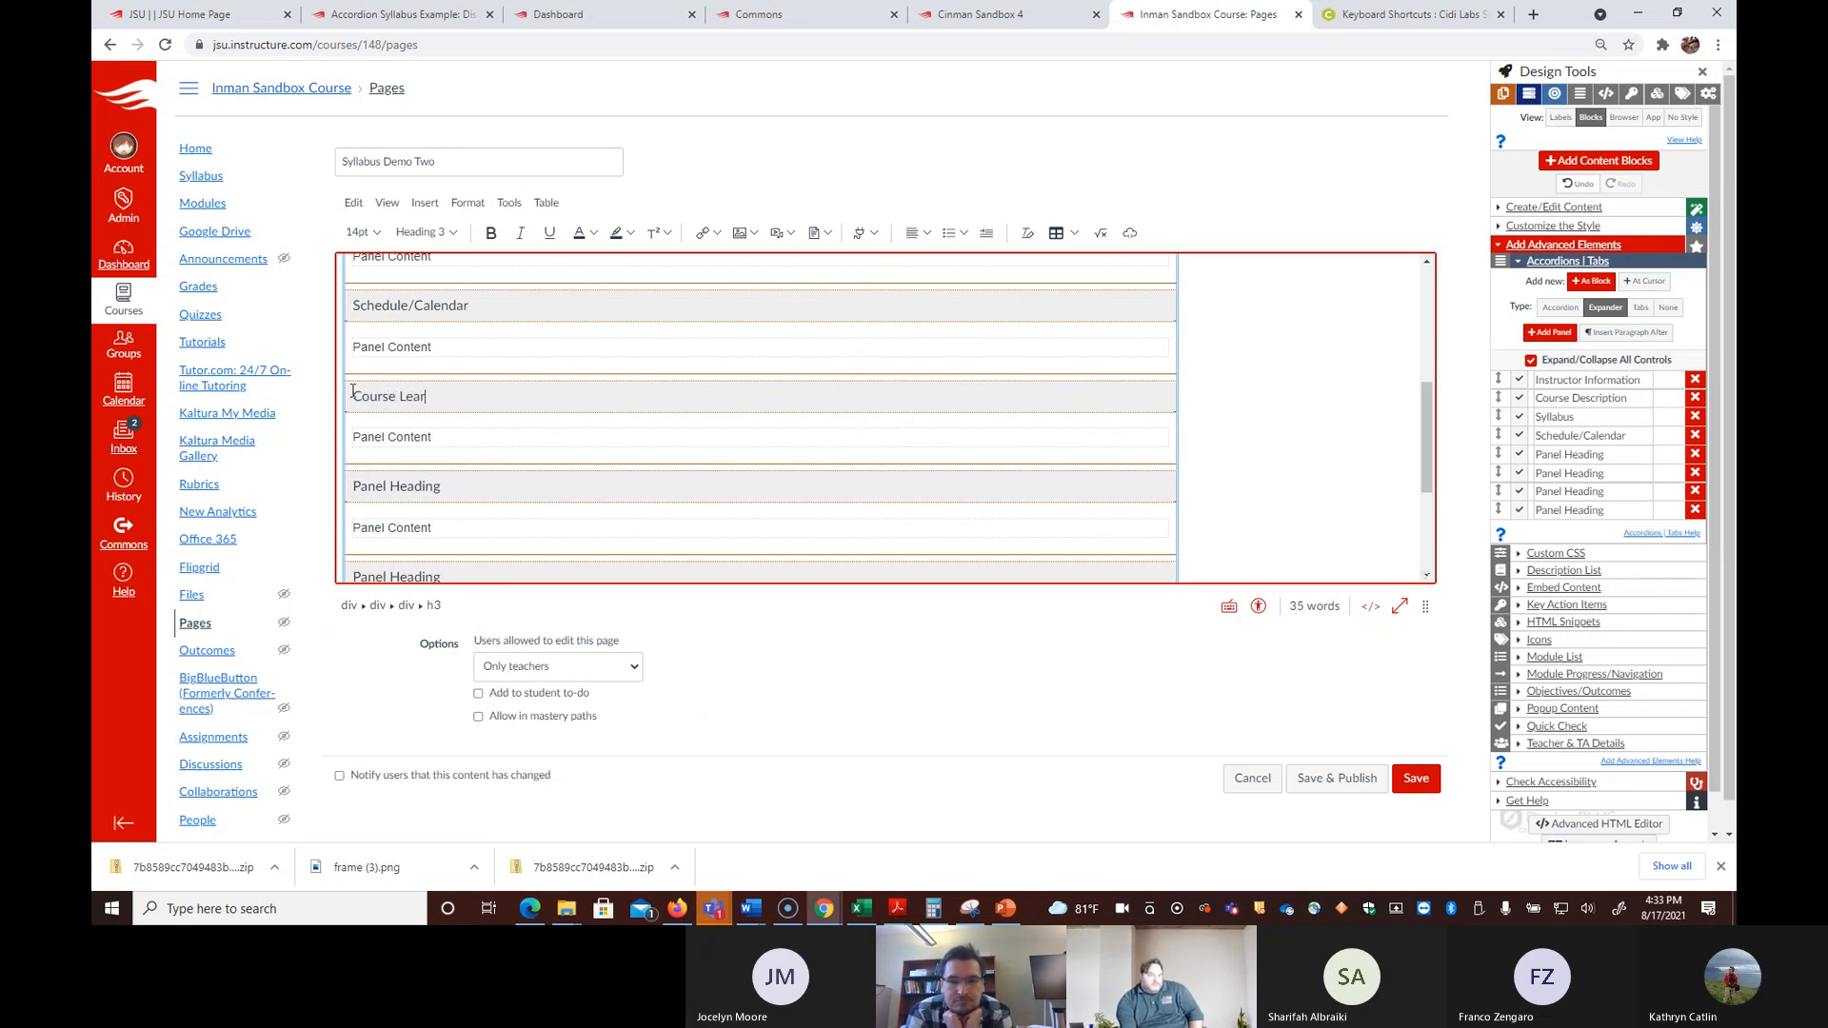
pyautogui.write('ning Outcomes')
pyautogui.moveTo(443, 487); pyautogui.dragTo(359, 482)
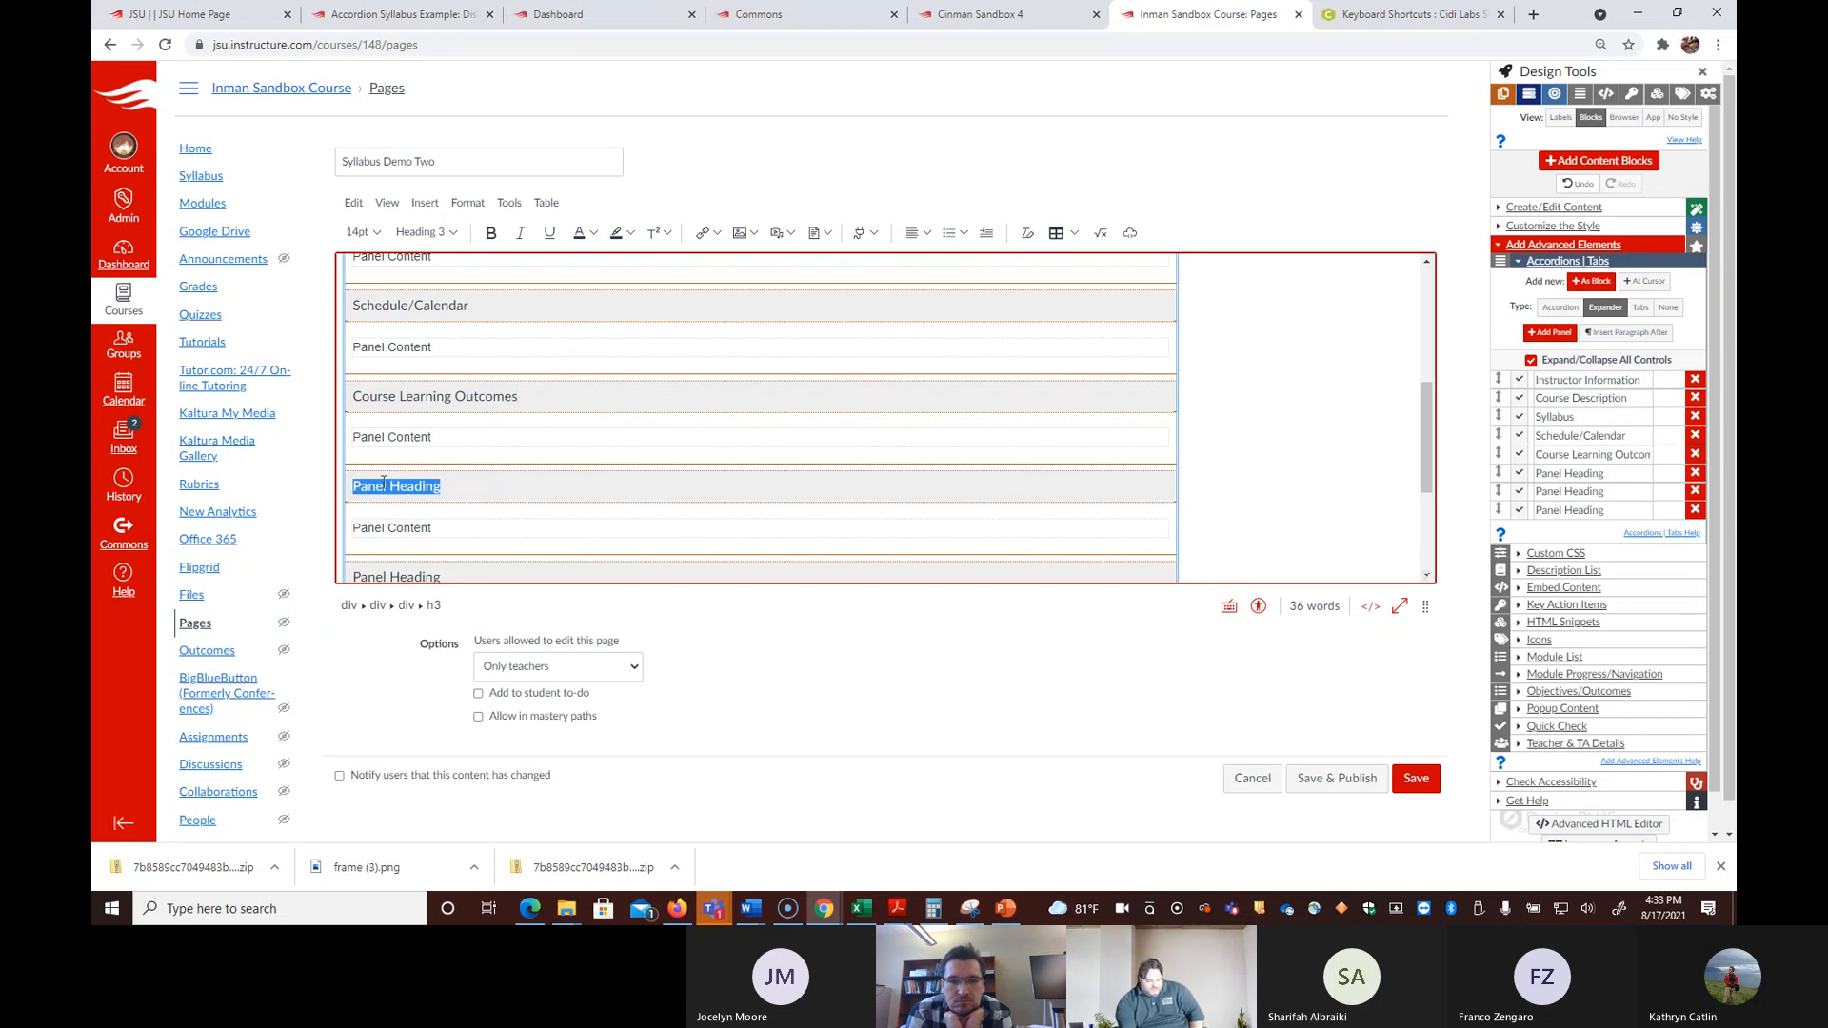
pyautogui.write('Grad')
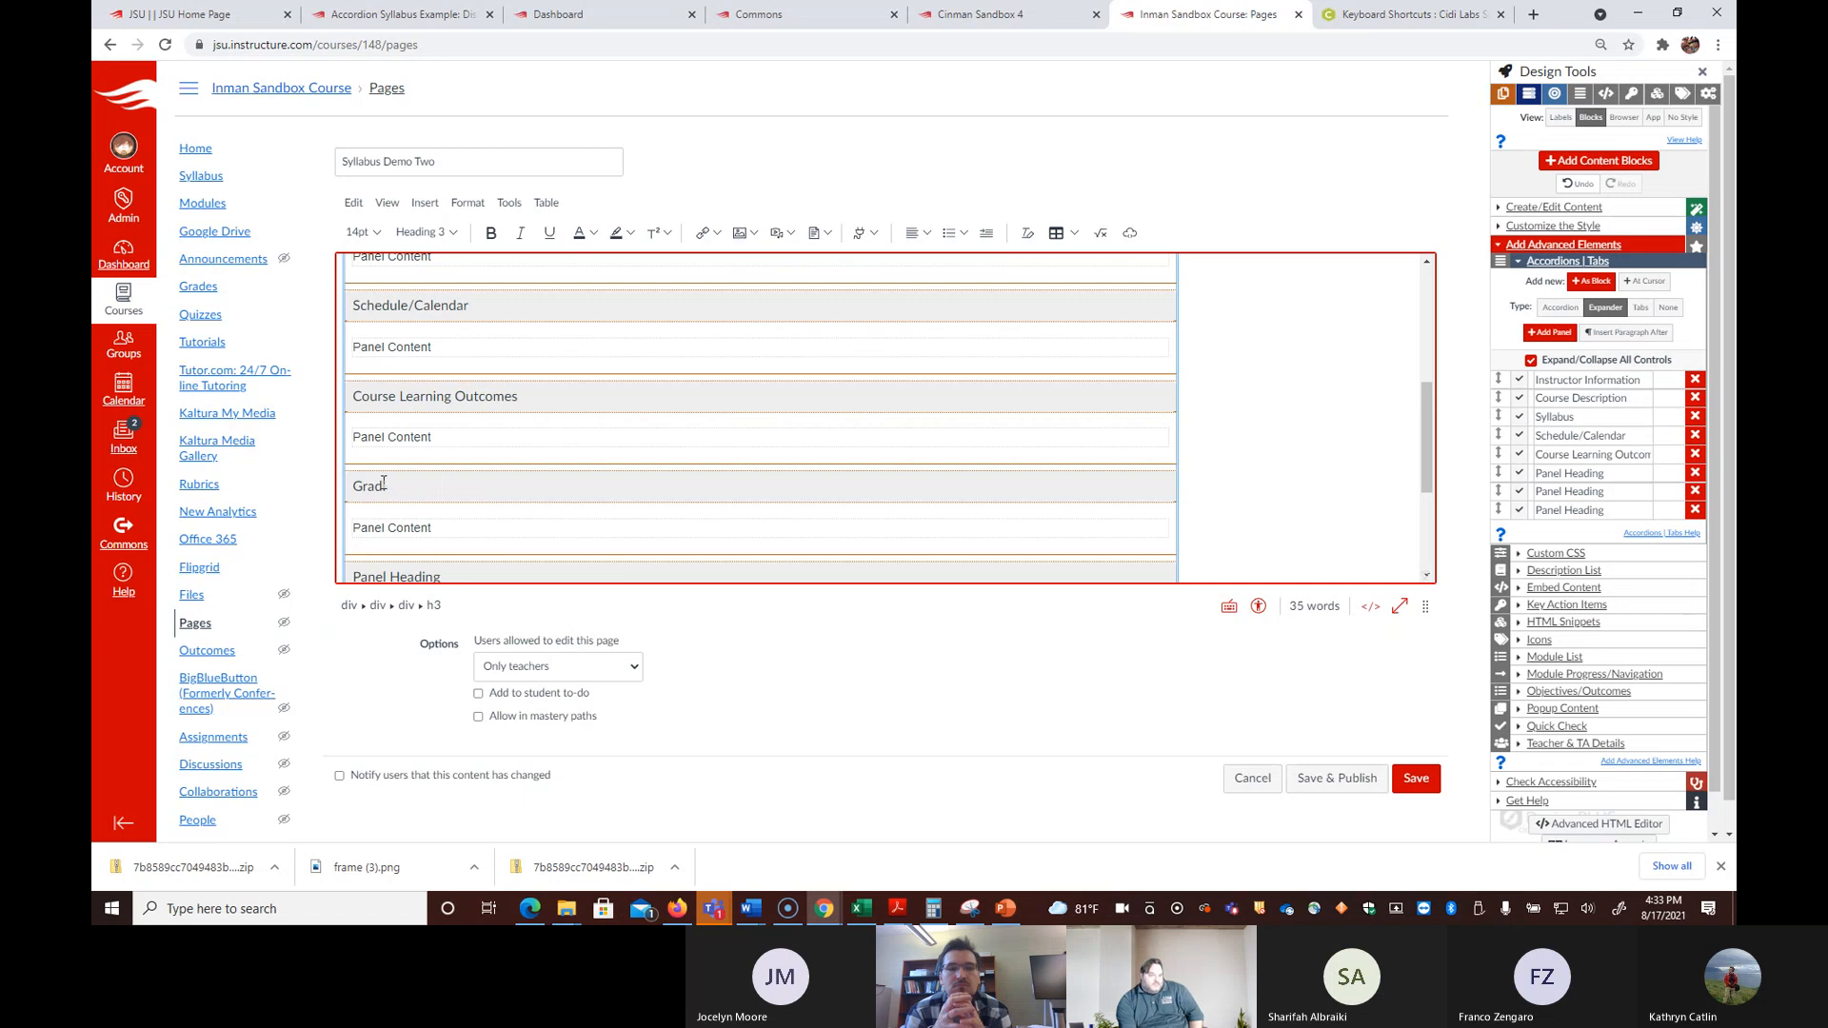
pyautogui.write('ing Policy')
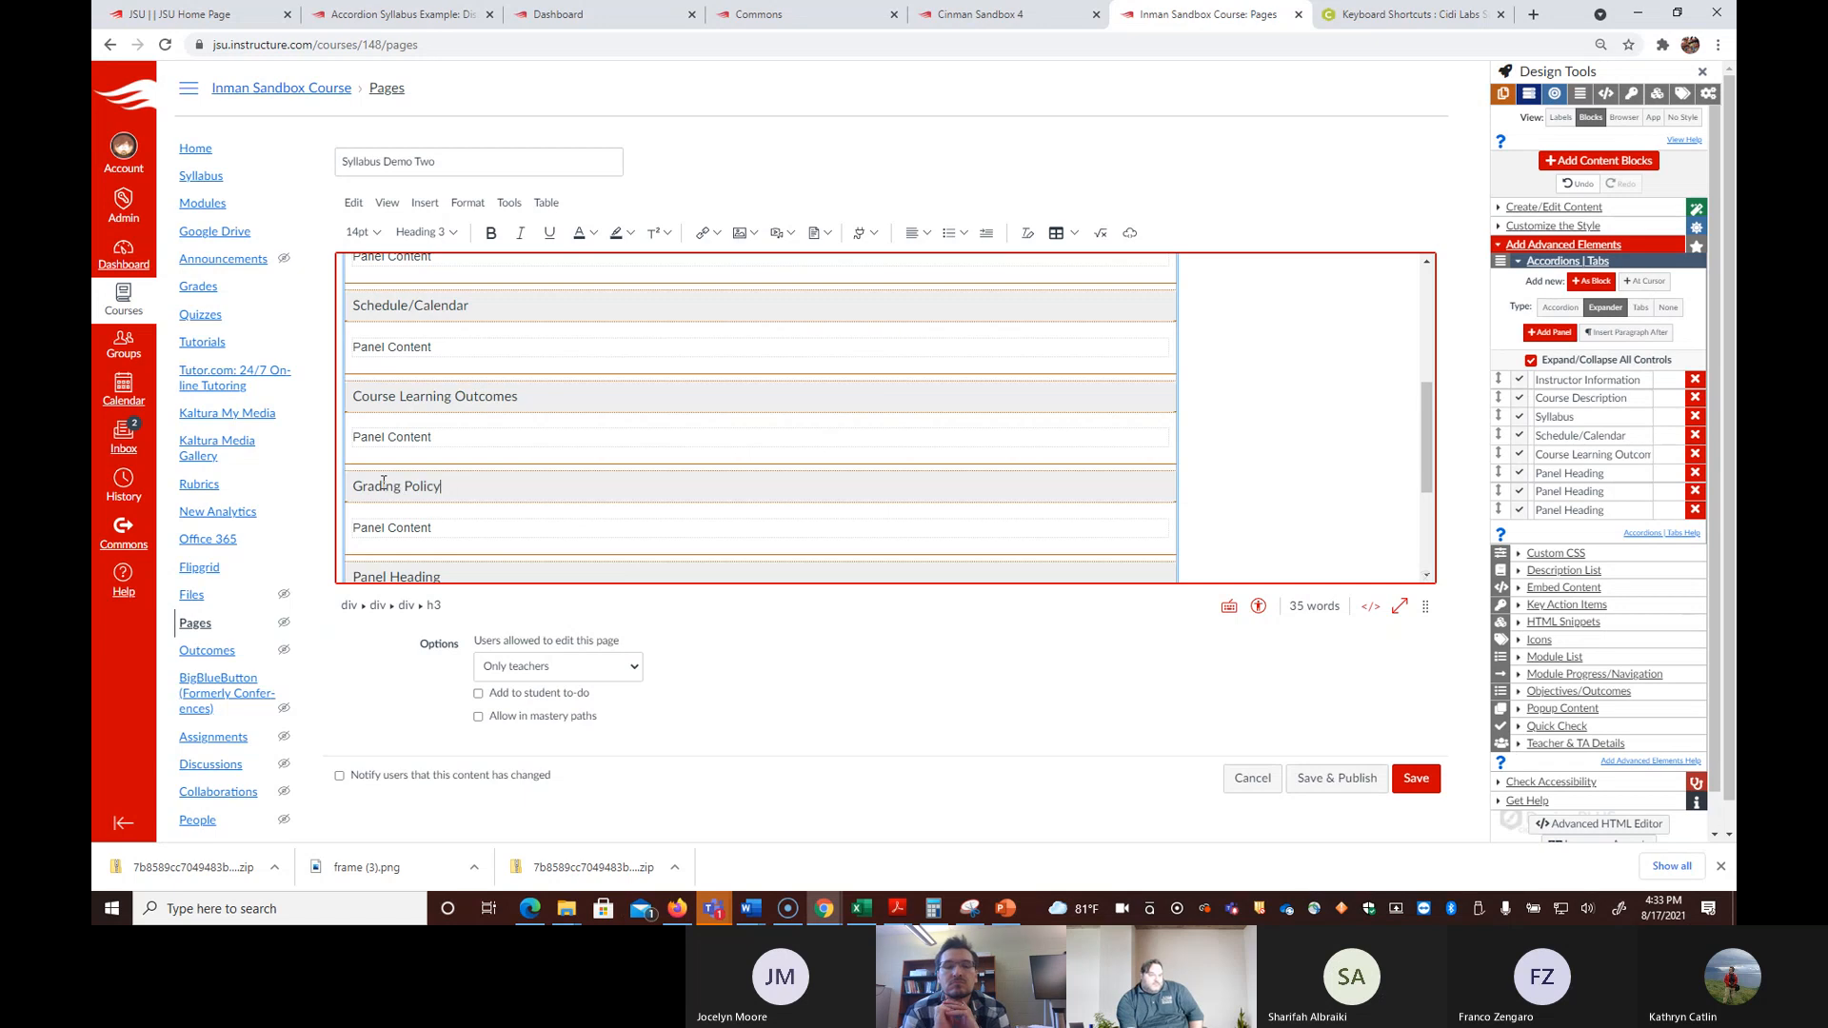
# Step: Replace the last two panels' placeholder headings with "Communication Policy" and "Assignments"
pyautogui.scroll(4, 612, 380)
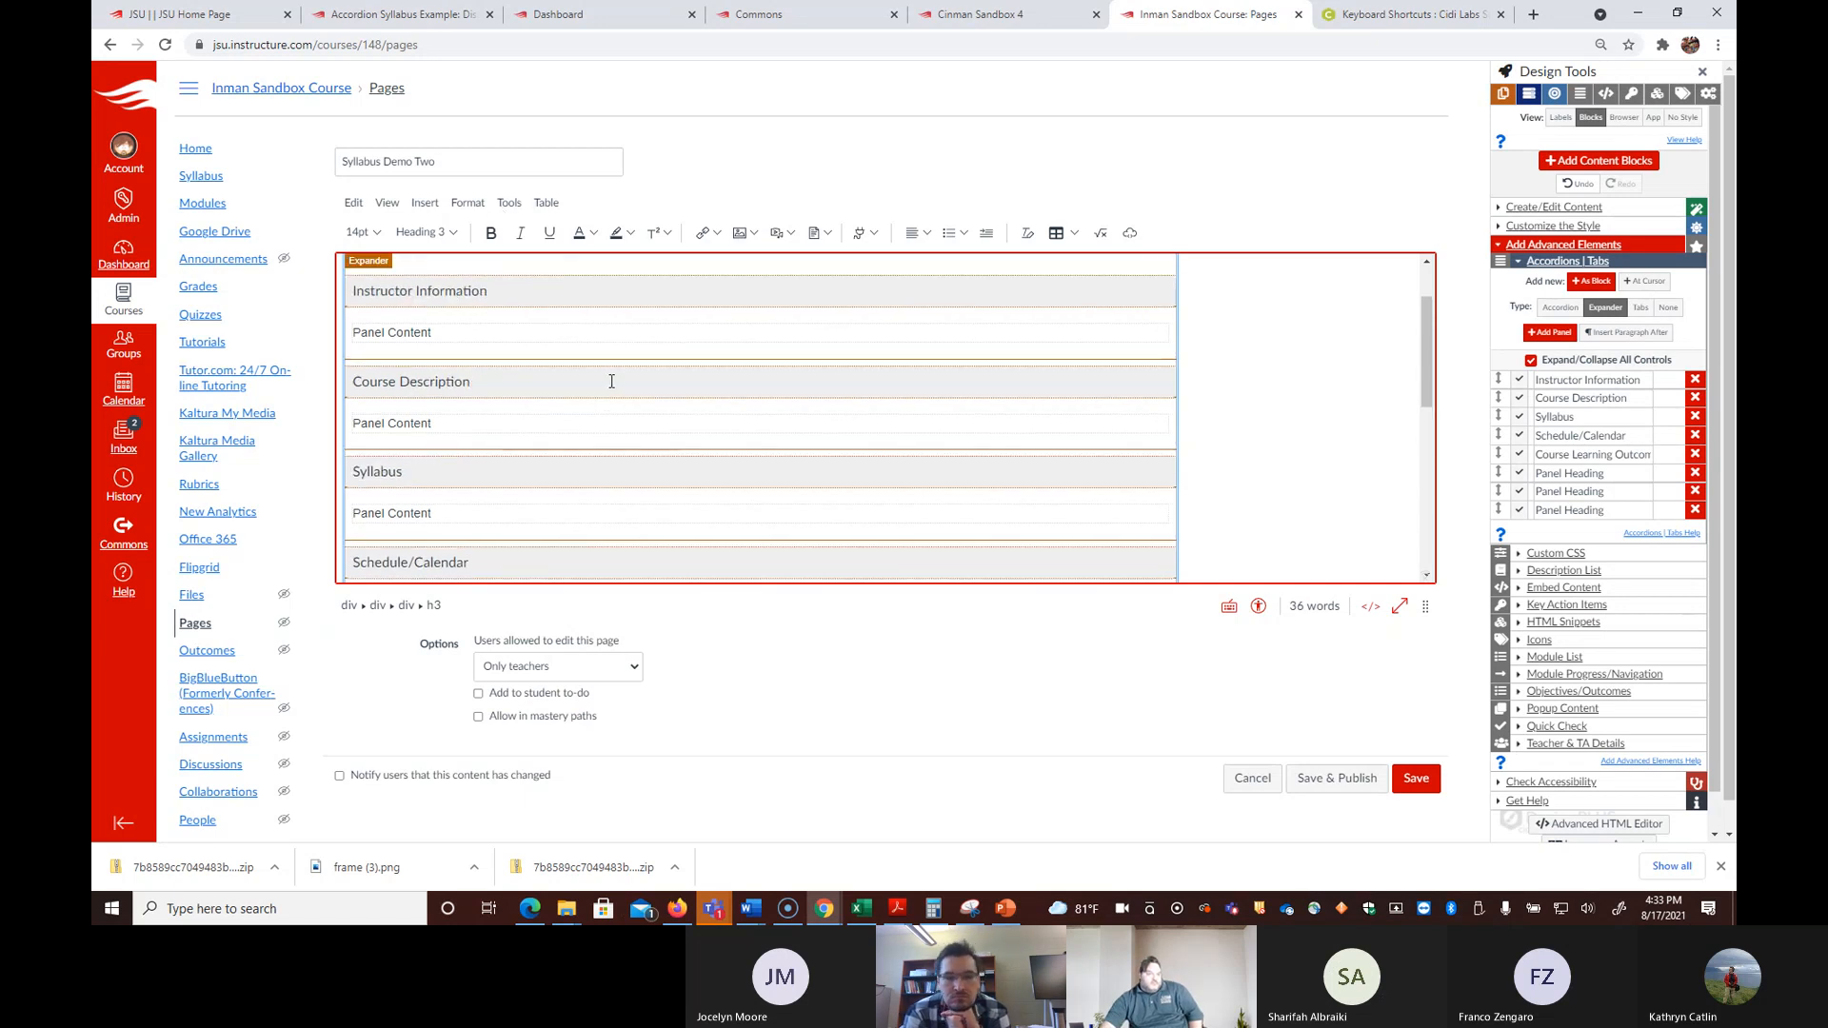
pyautogui.scroll(-8, 612, 380)
pyautogui.moveTo(466, 410); pyautogui.dragTo(336, 407)
pyautogui.write('Communication Policy')
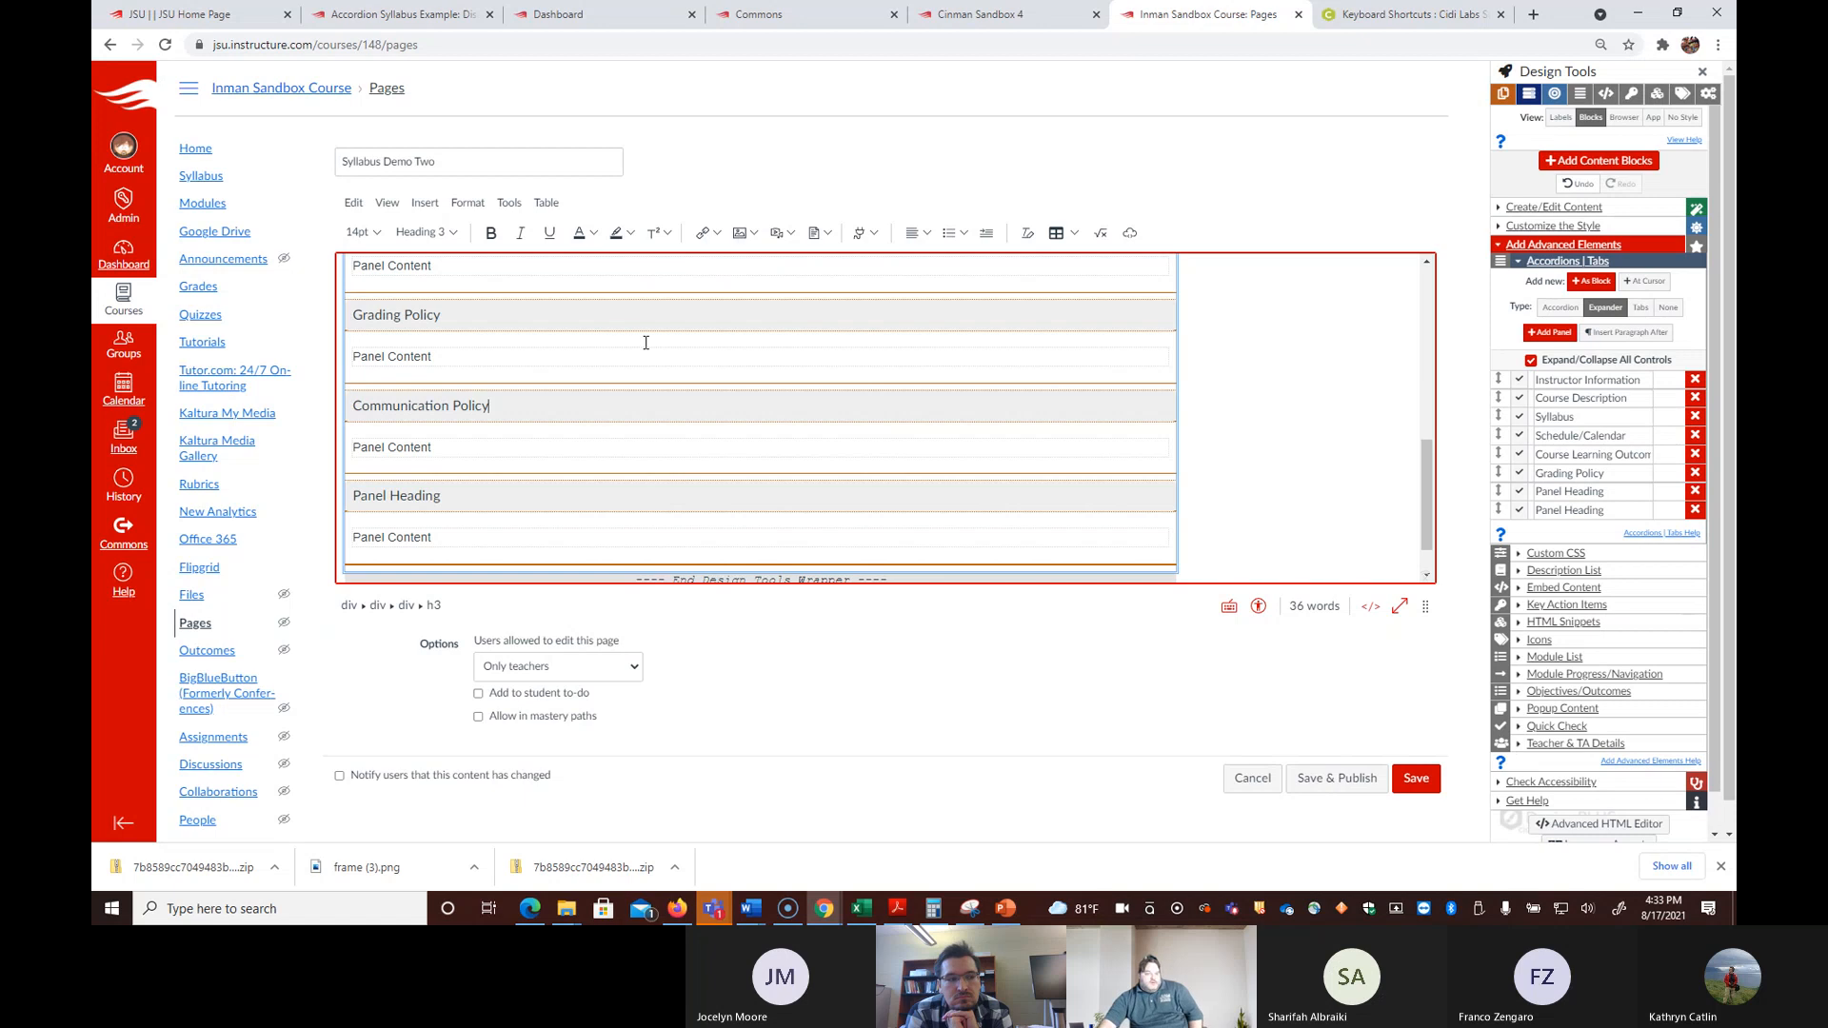
pyautogui.scroll(-1, 528, 443)
pyautogui.moveTo(512, 444); pyautogui.dragTo(370, 436)
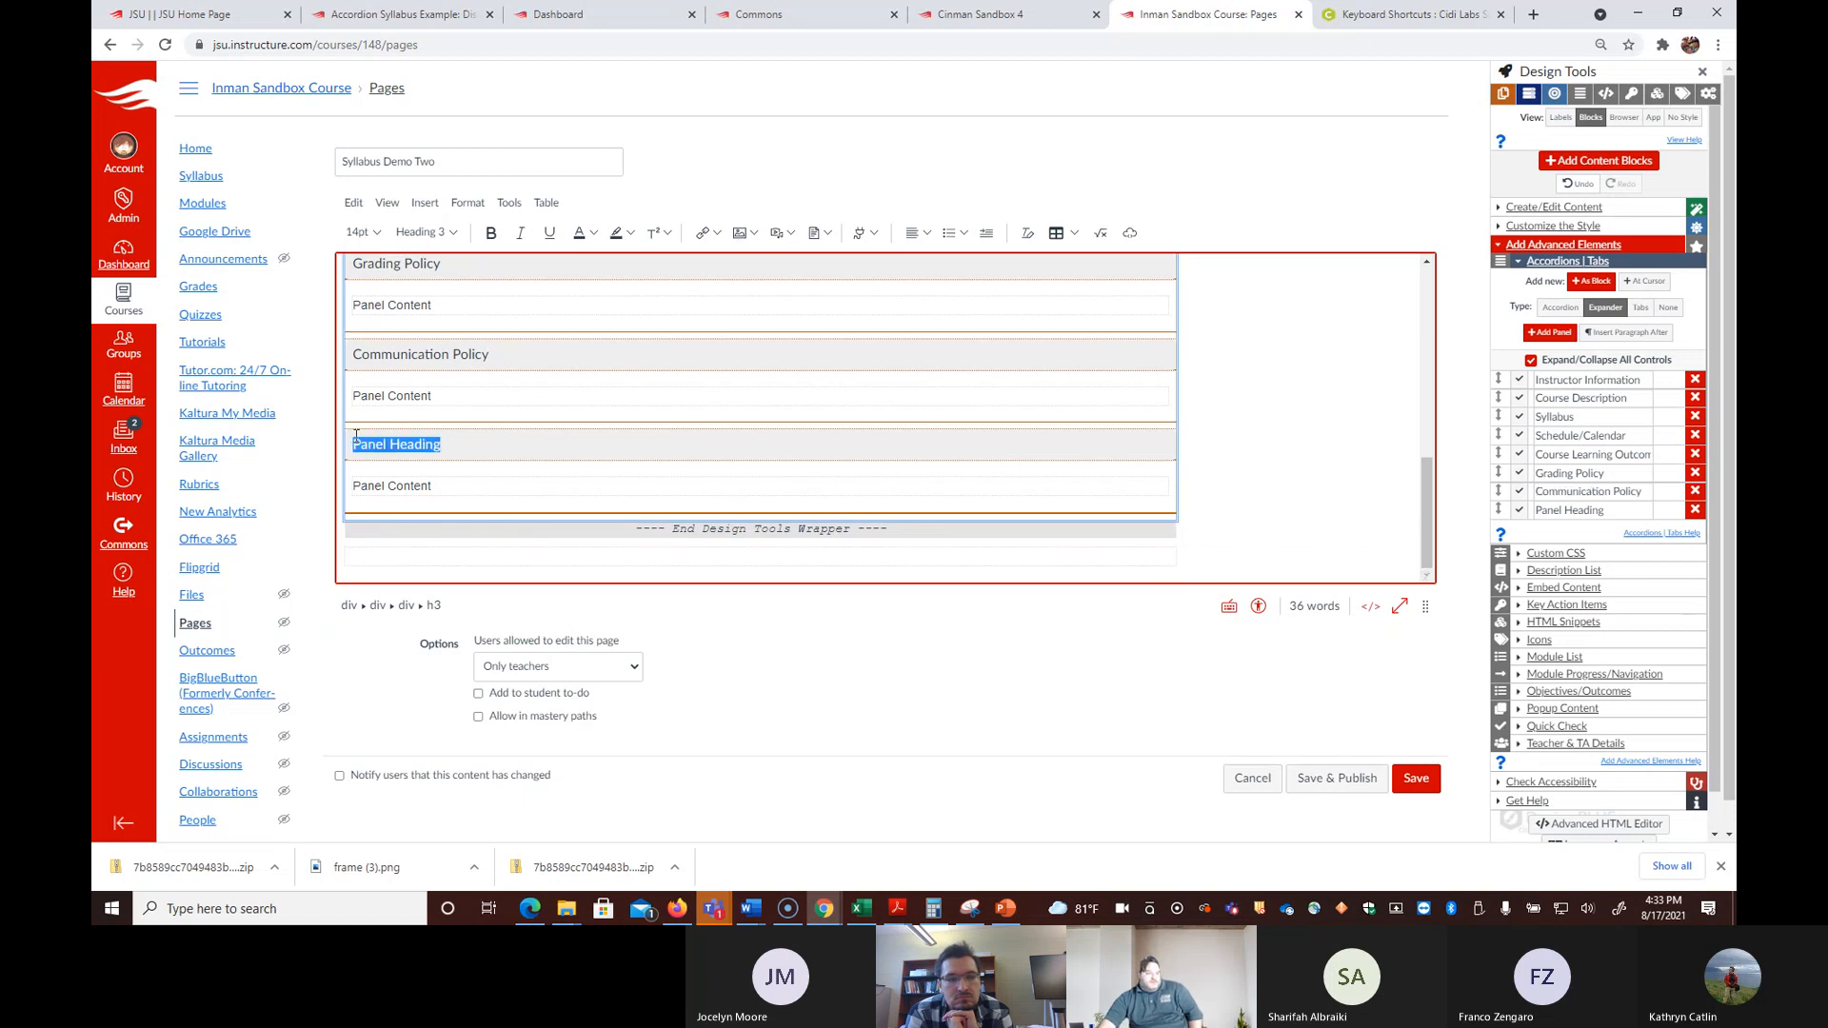
pyautogui.write('Assignments')
pyautogui.press('BackSpace')
pyautogui.write('s')
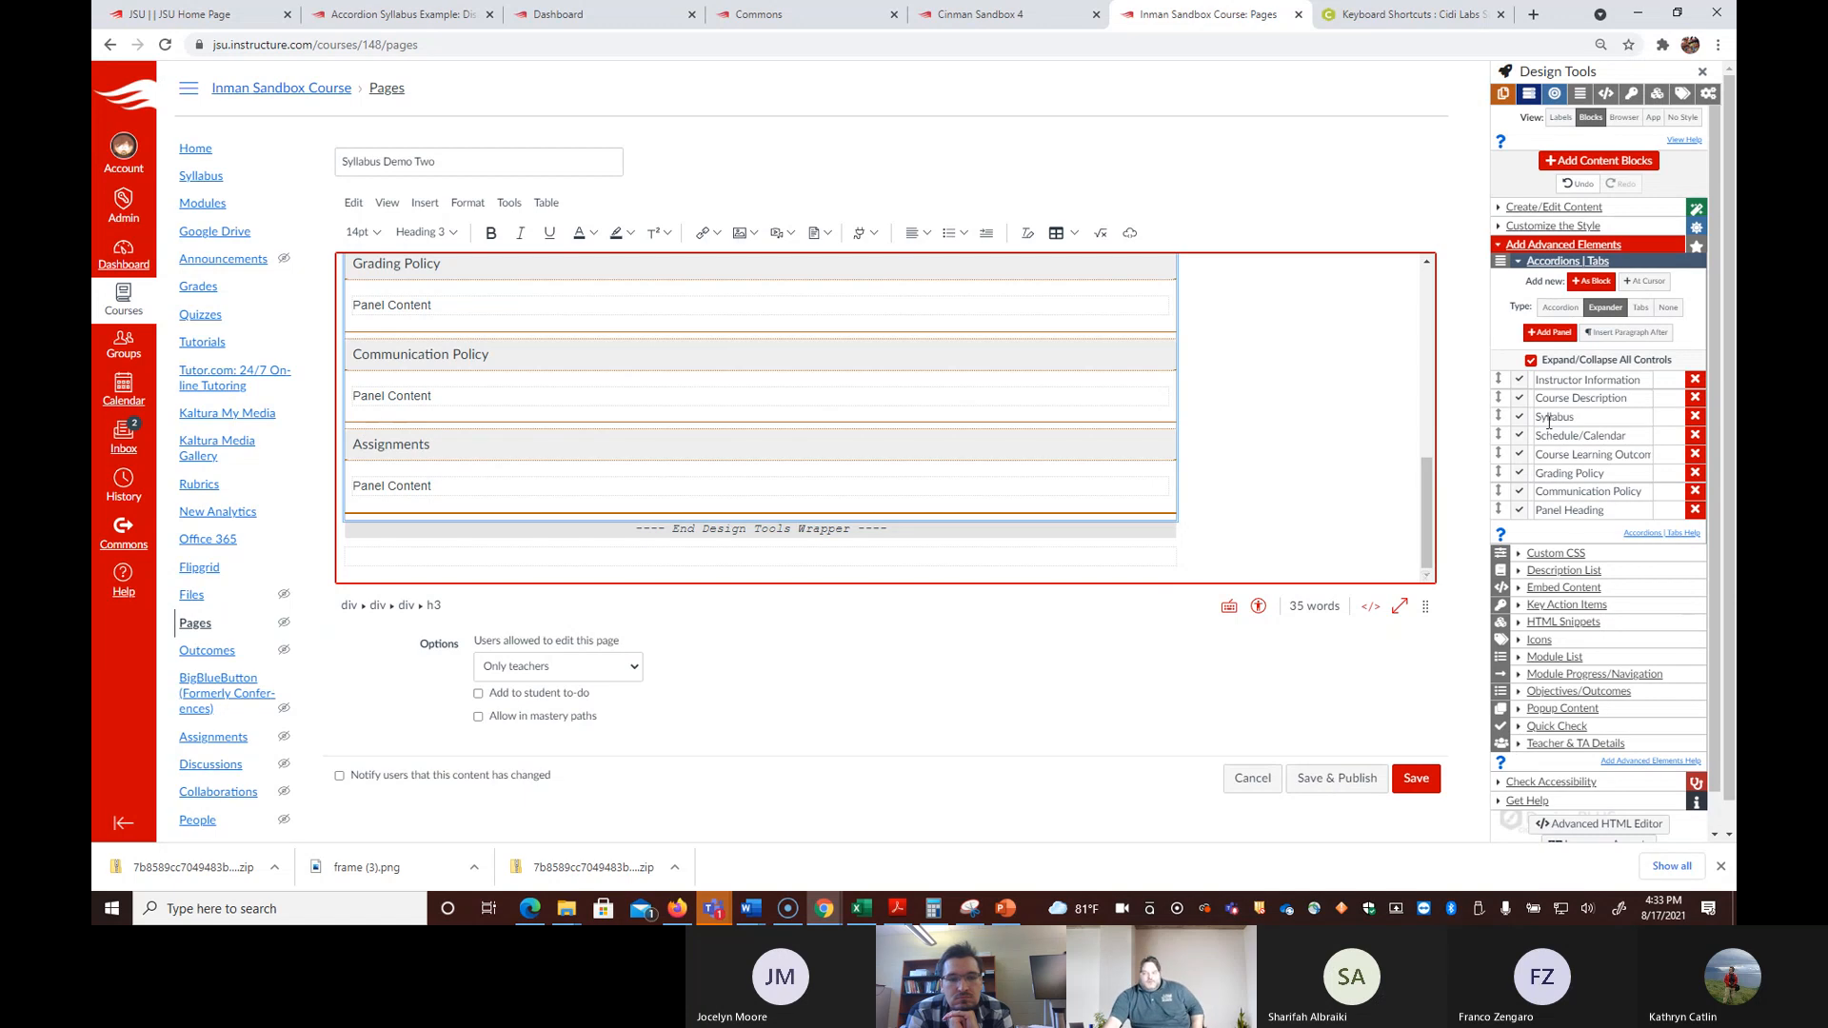
# Step: Clear the placeholder content in the Instructor Information panel
pyautogui.scroll(5, 1329, 457)
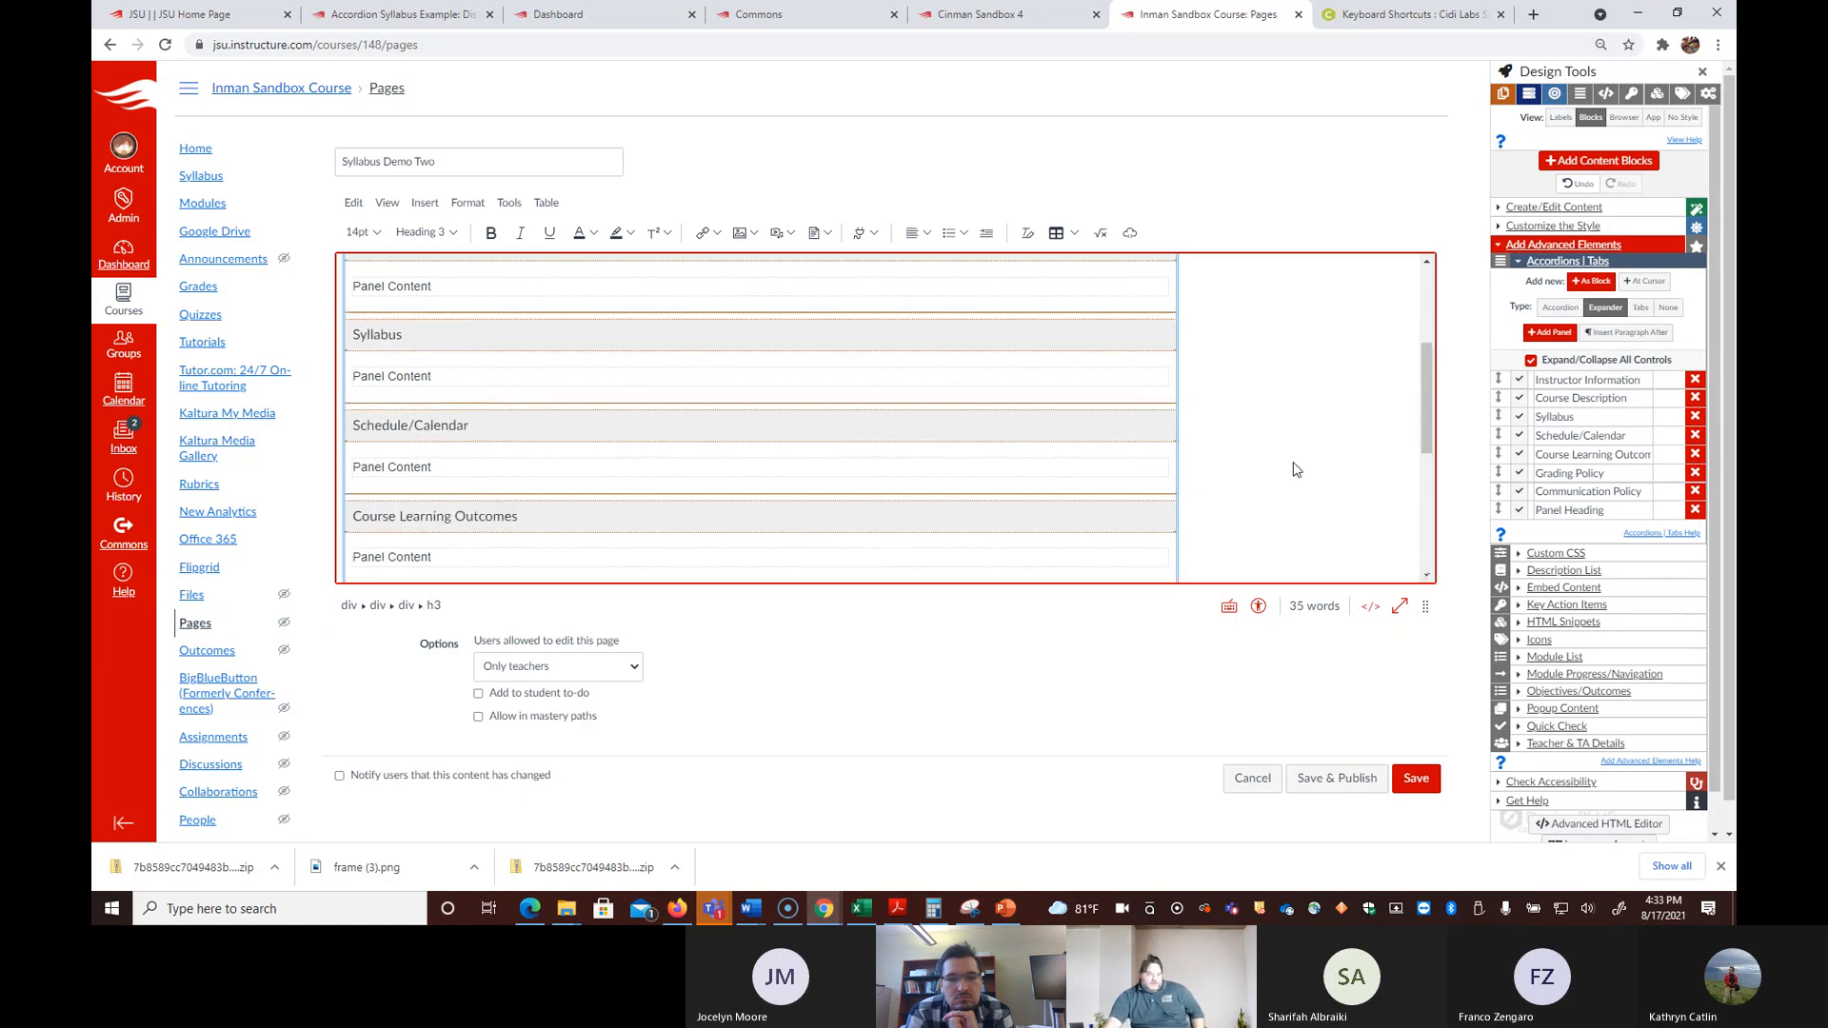
pyautogui.moveTo(471, 366); pyautogui.dragTo(360, 366)
pyautogui.write('adfas')
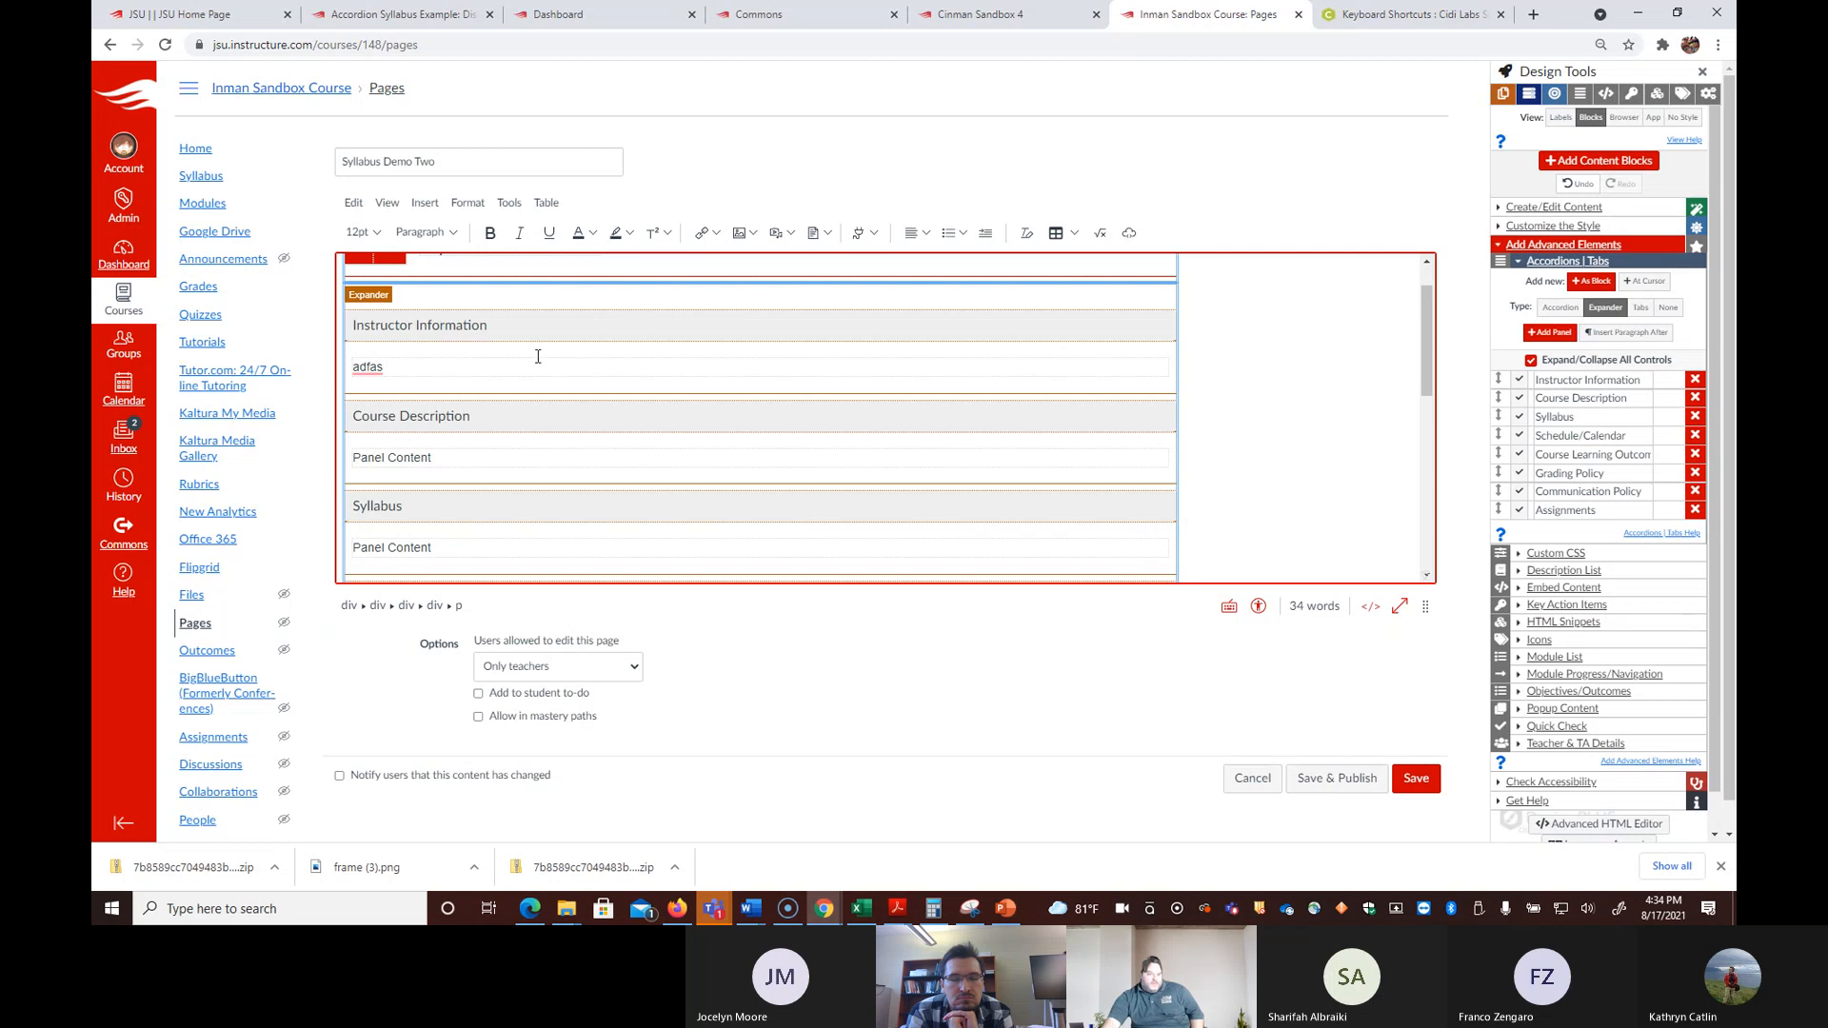
pyautogui.scroll(1, 791, 411)
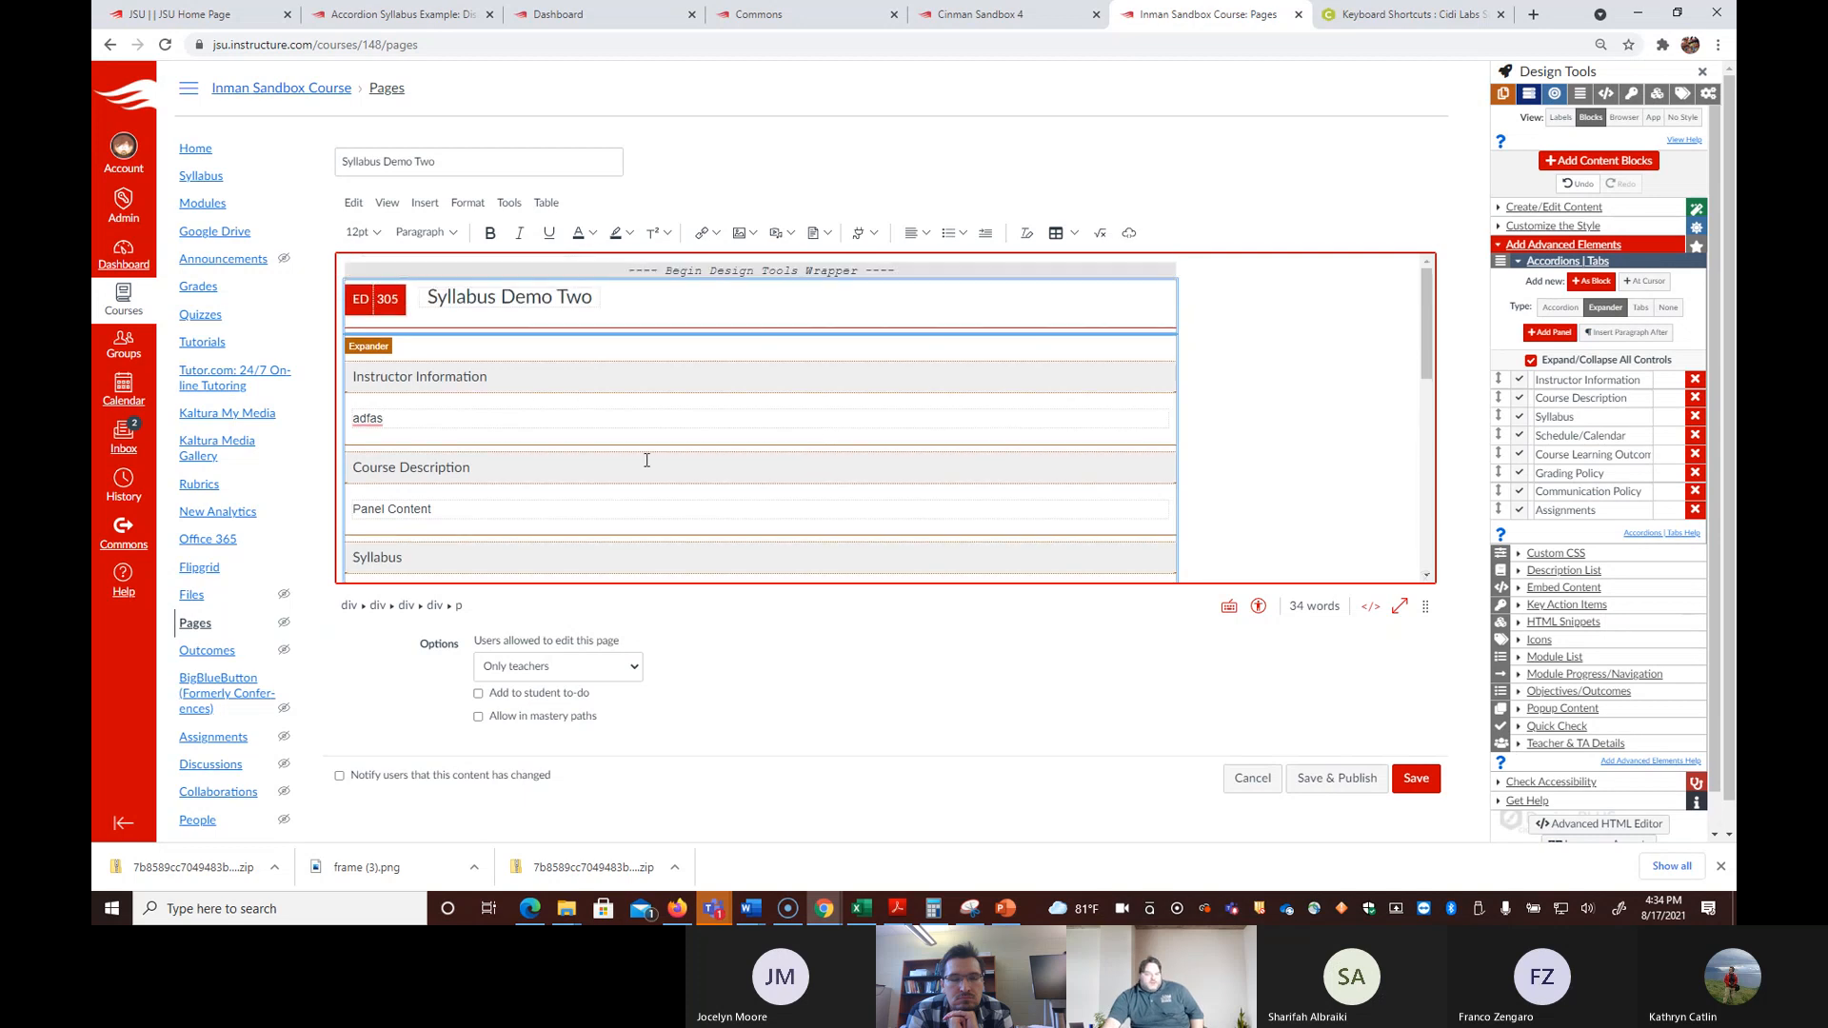
pyautogui.moveTo(409, 419); pyautogui.dragTo(353, 414)
pyautogui.press('BackSpace')
# Step: Insert the teacher's photo, name, role, e-mail, phone, location and office hours into the empty Instructor Information panel
pyautogui.scroll(-1, 1616, 466)
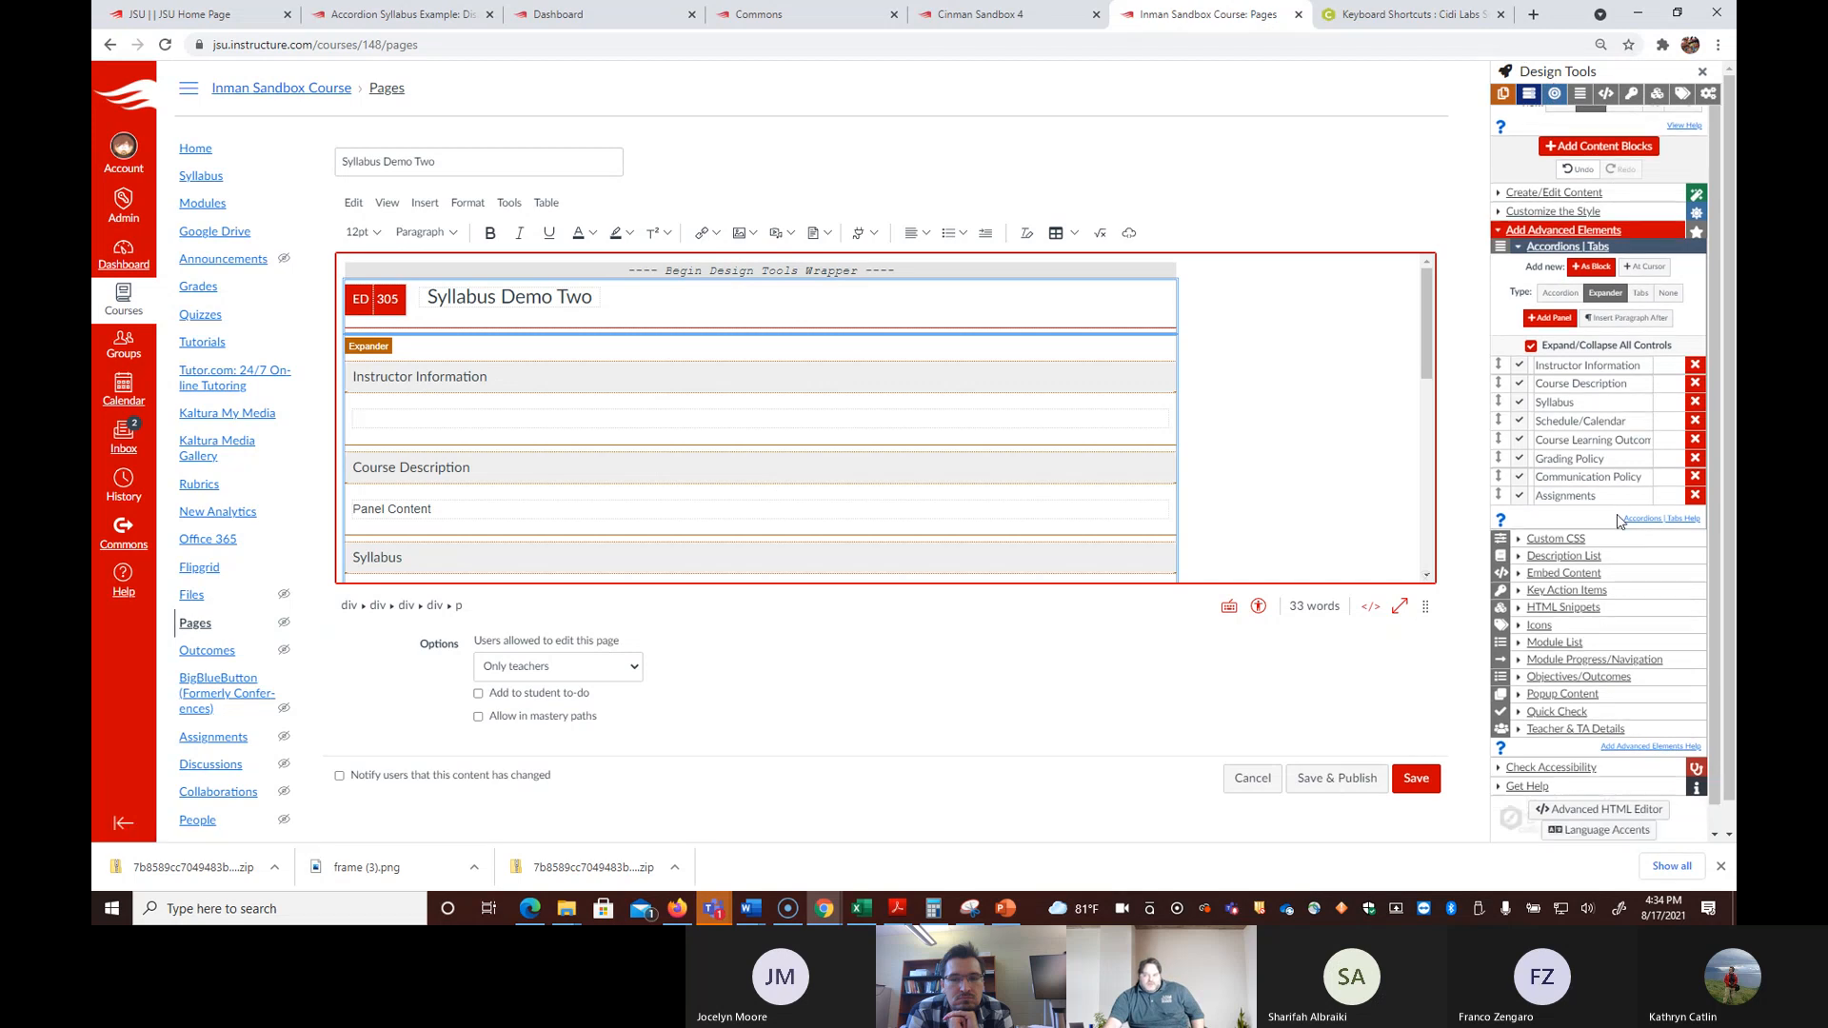
pyautogui.scroll(-1, 1619, 458)
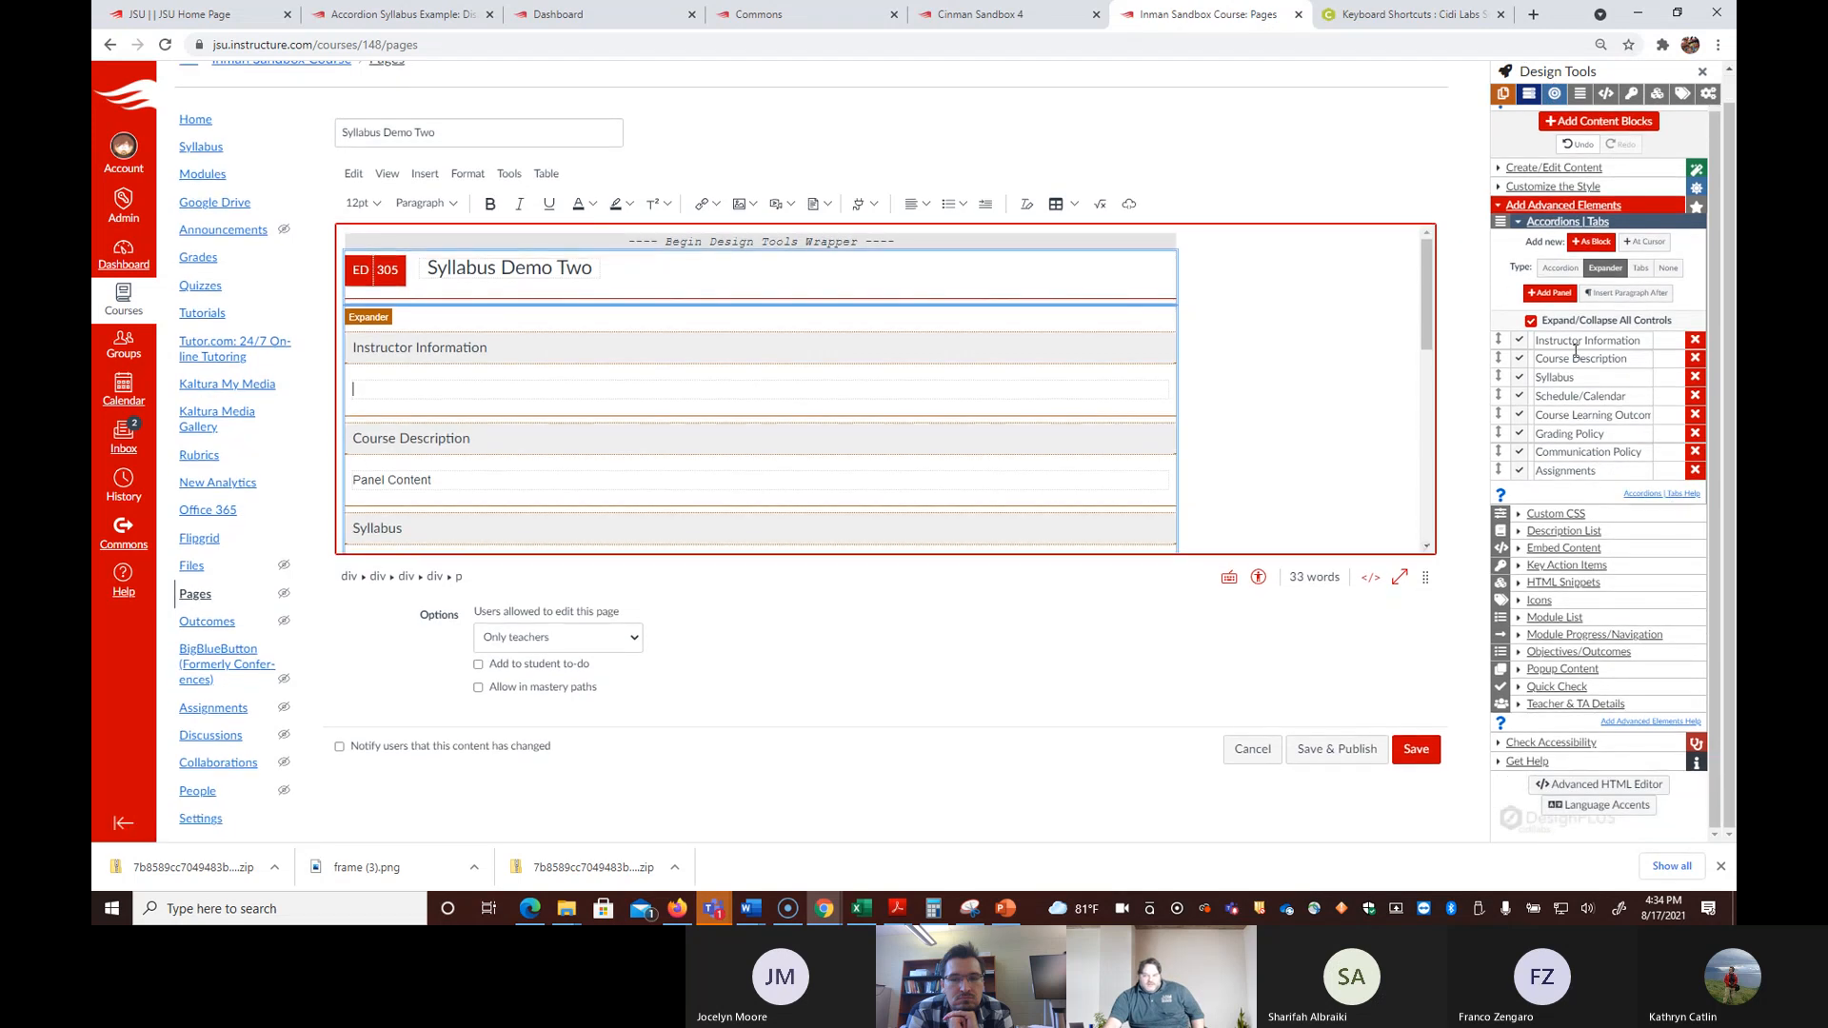
pyautogui.click(1502, 206)
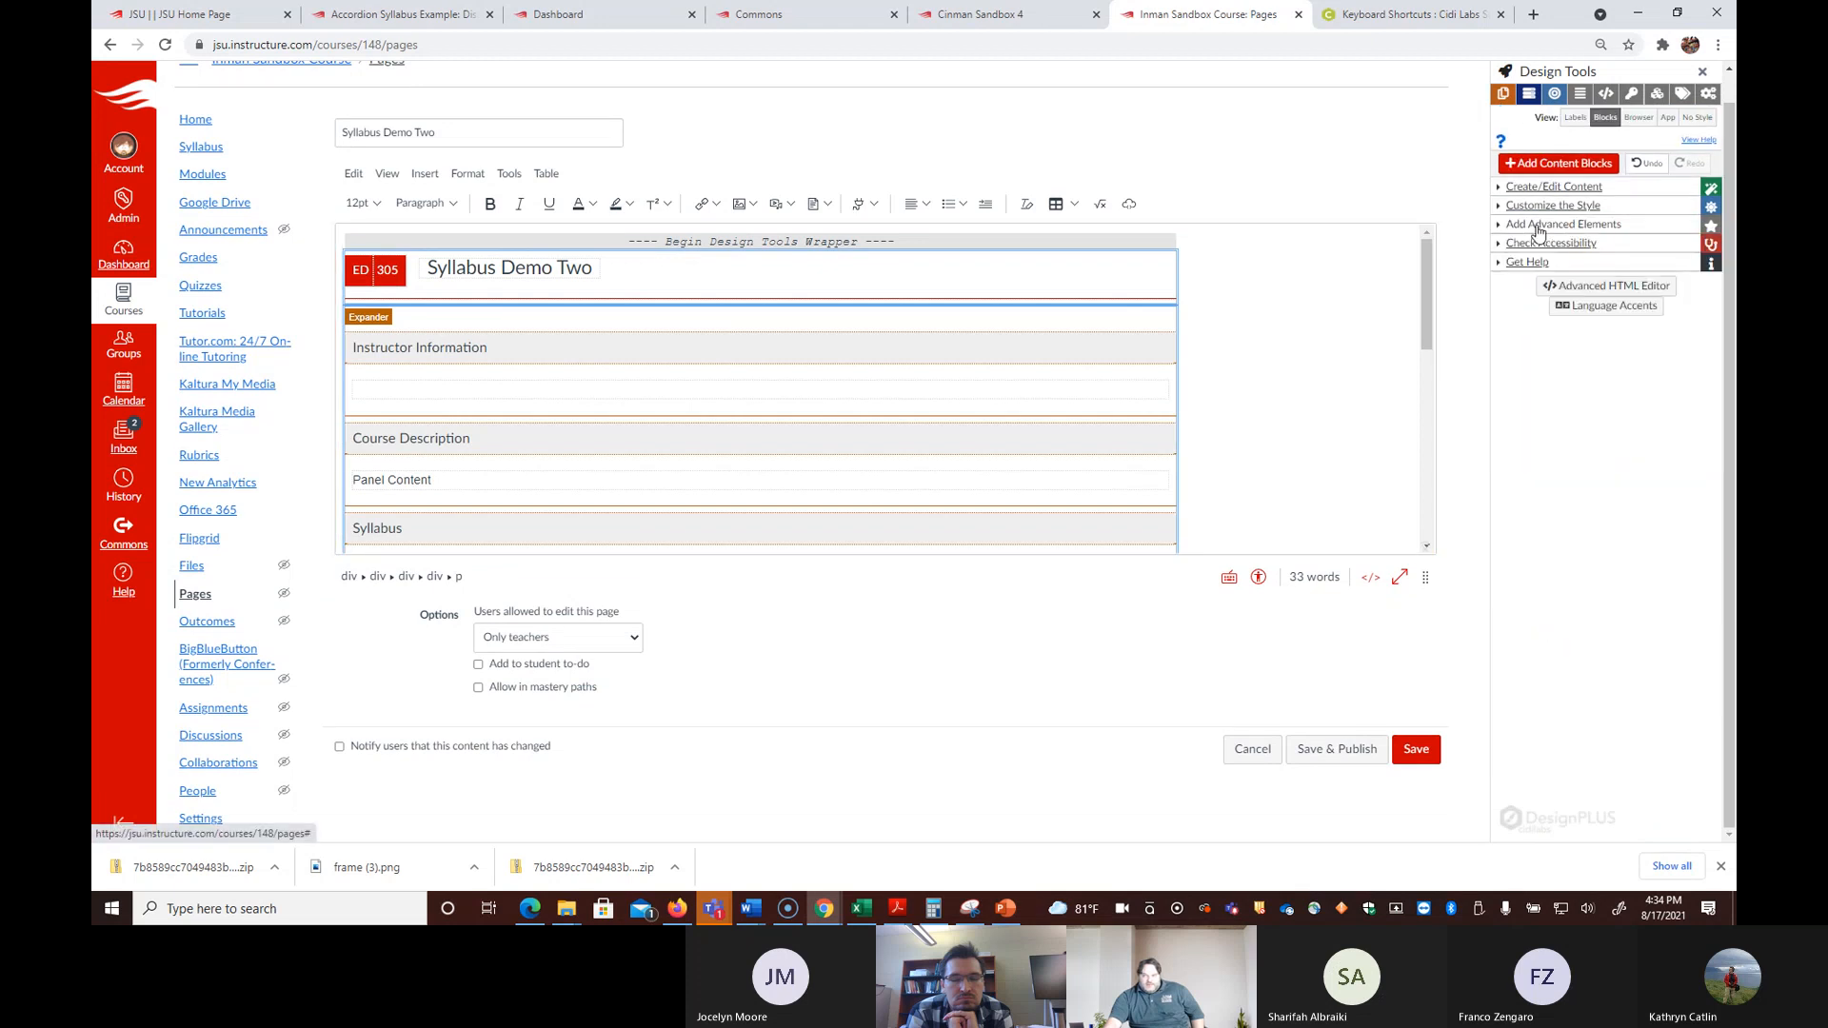
pyautogui.click(1517, 228)
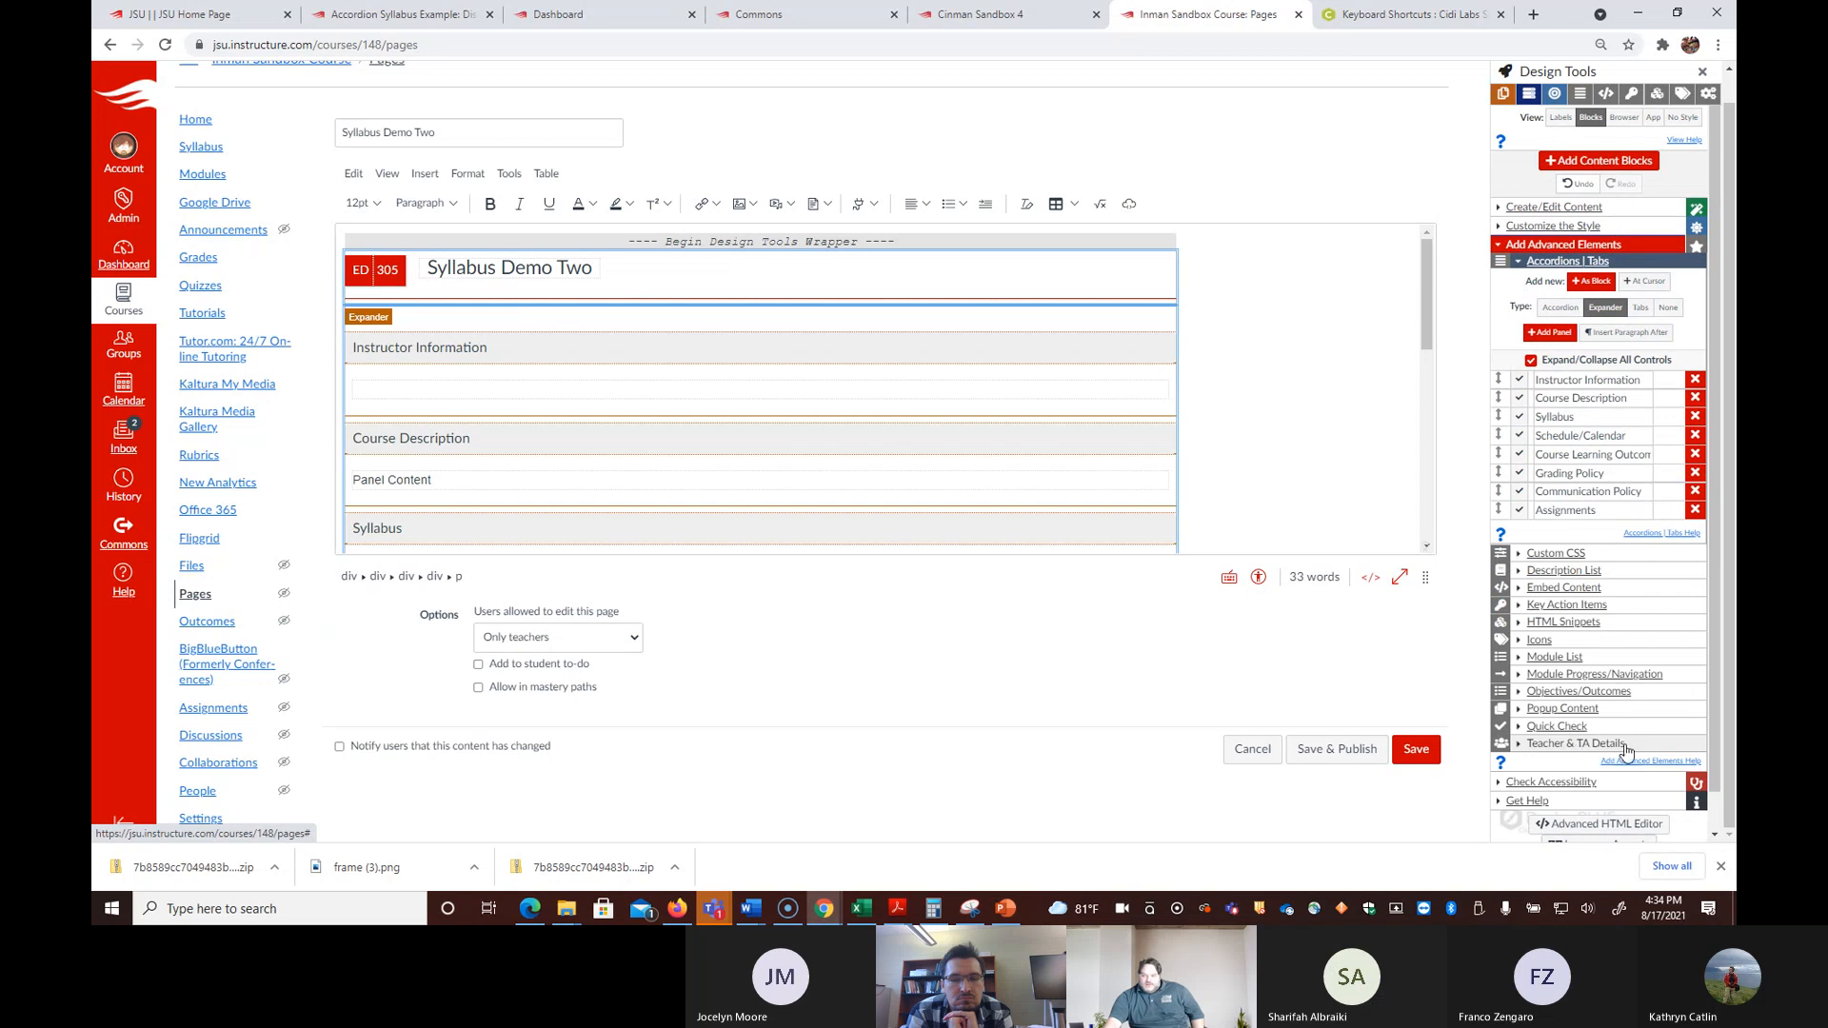
pyautogui.click(1577, 744)
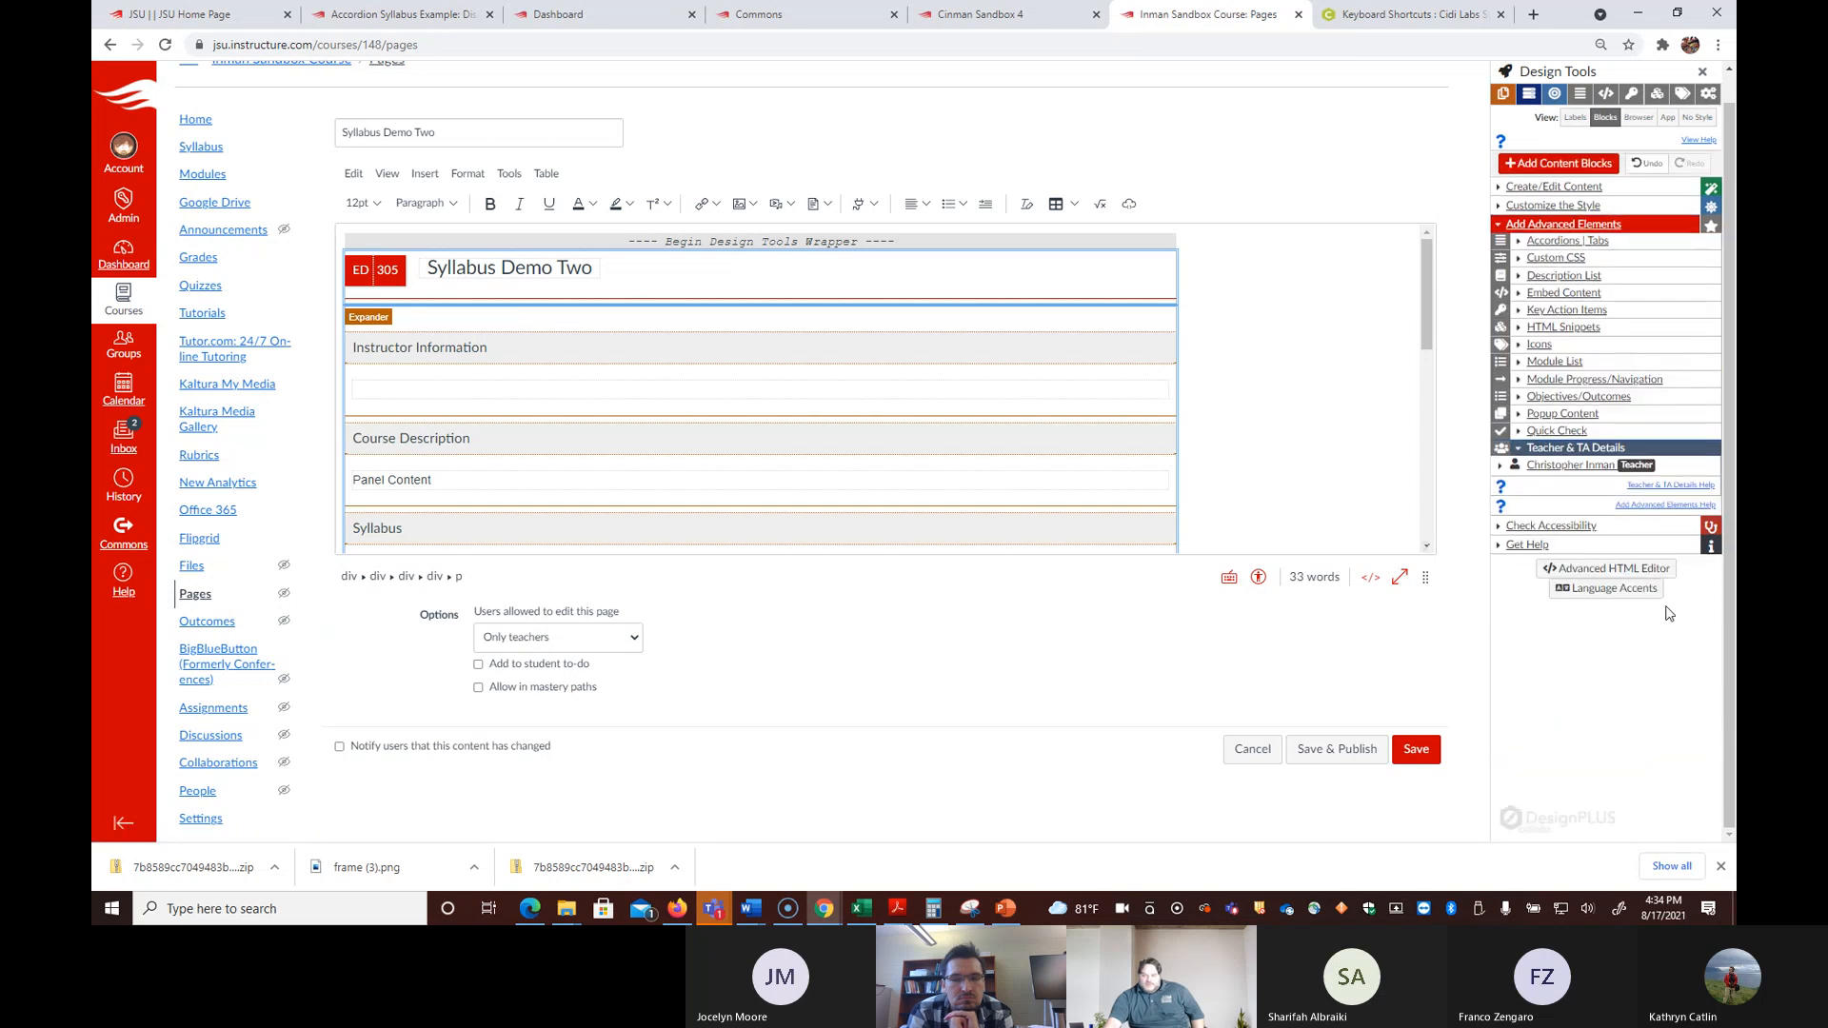
pyautogui.click(1574, 468)
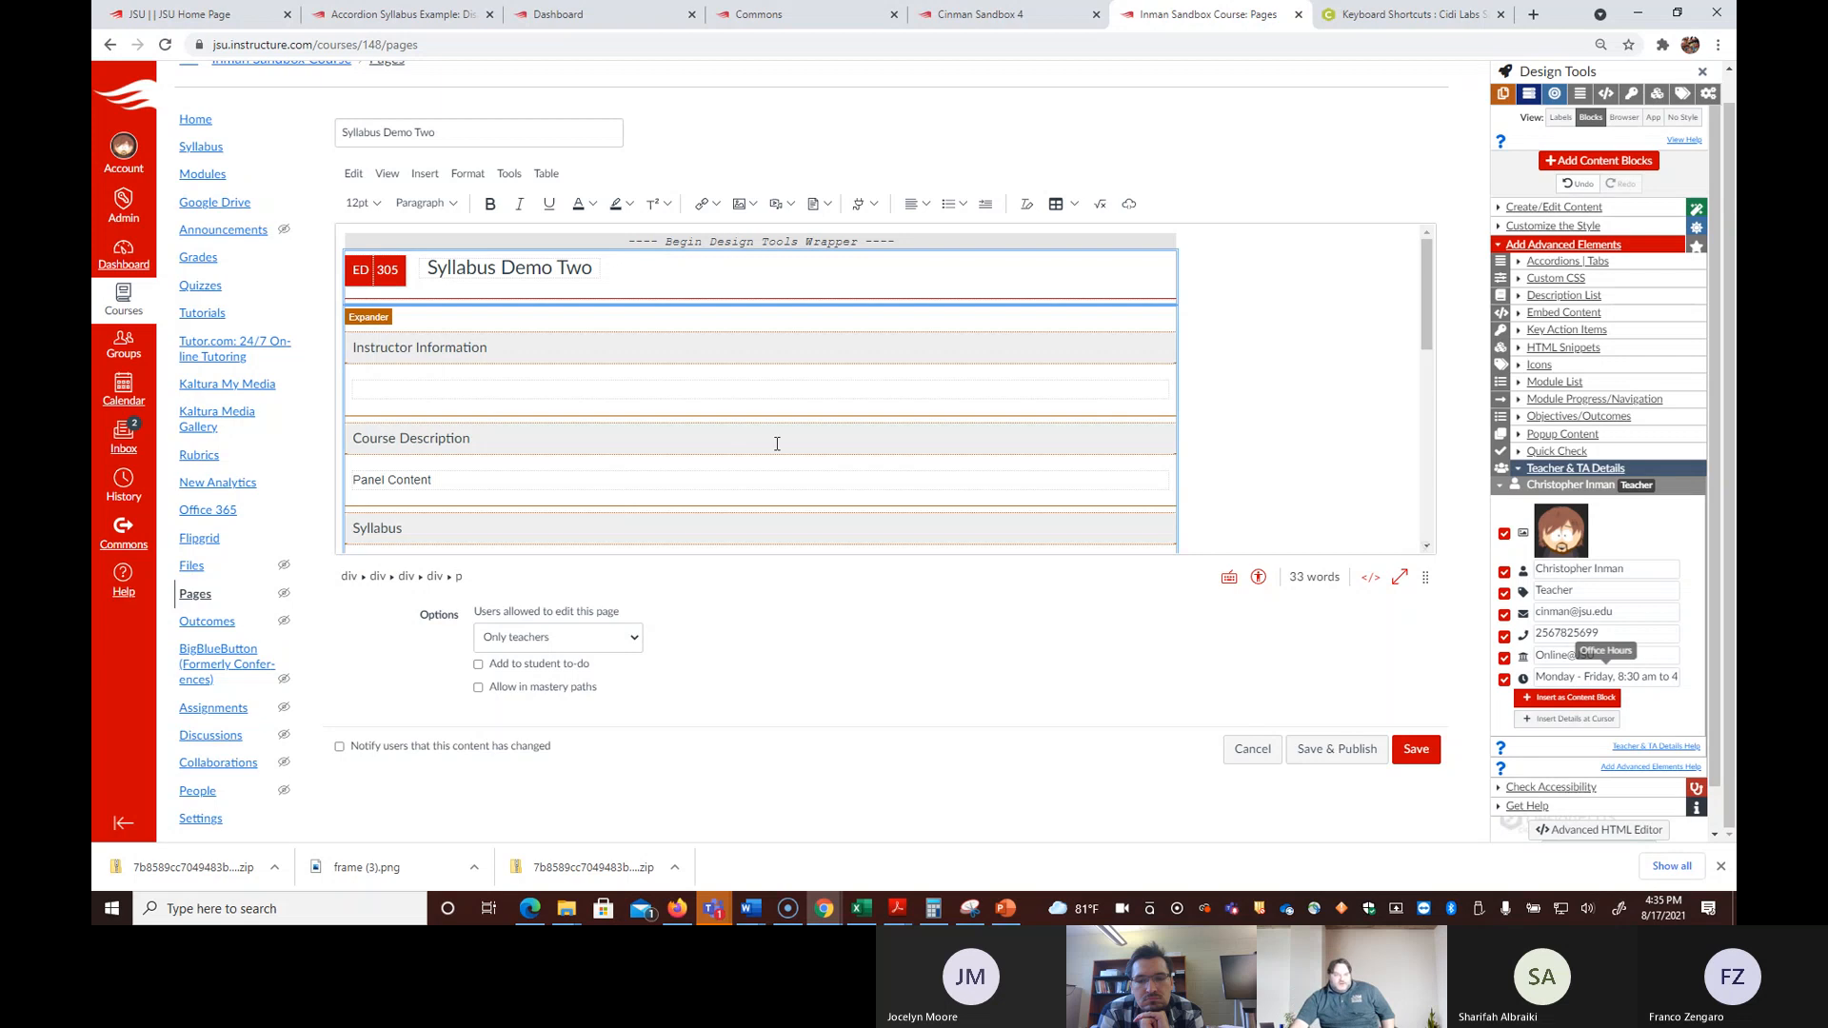
pyautogui.click(486, 389)
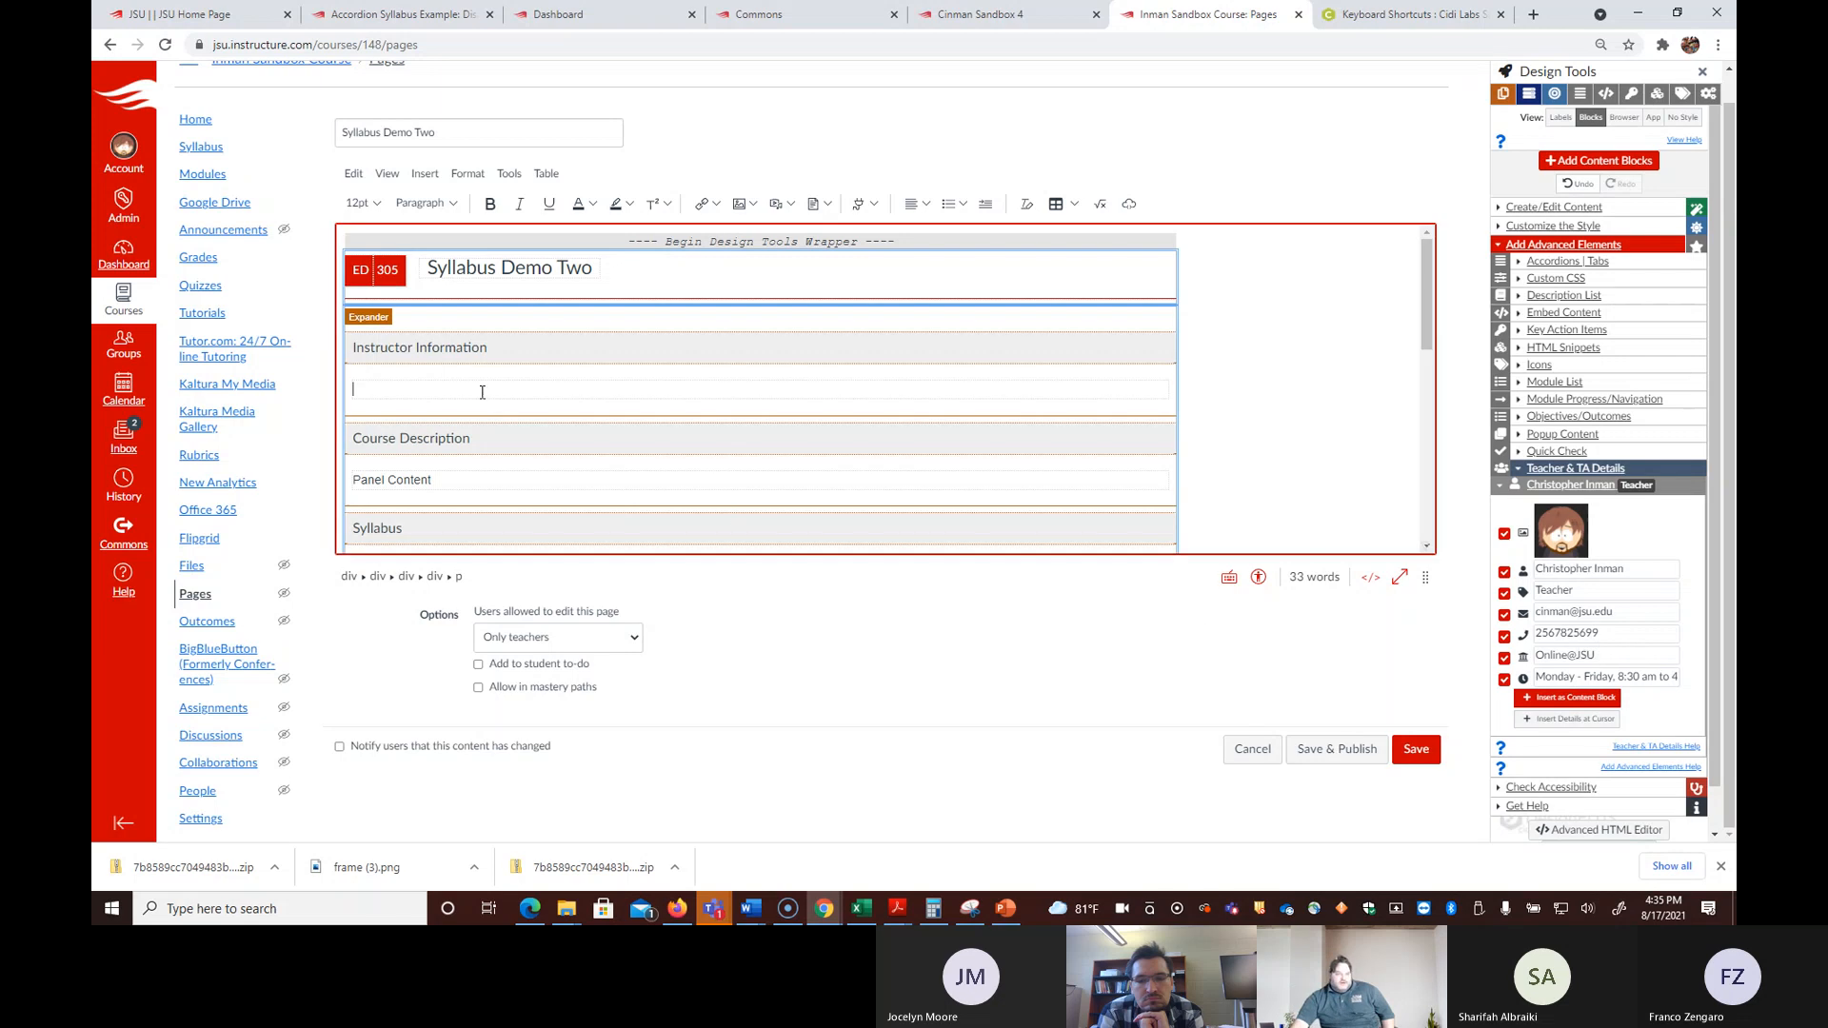
pyautogui.click(1572, 721)
pyautogui.scroll(2, 1154, 696)
pyautogui.scroll(3, 1381, 436)
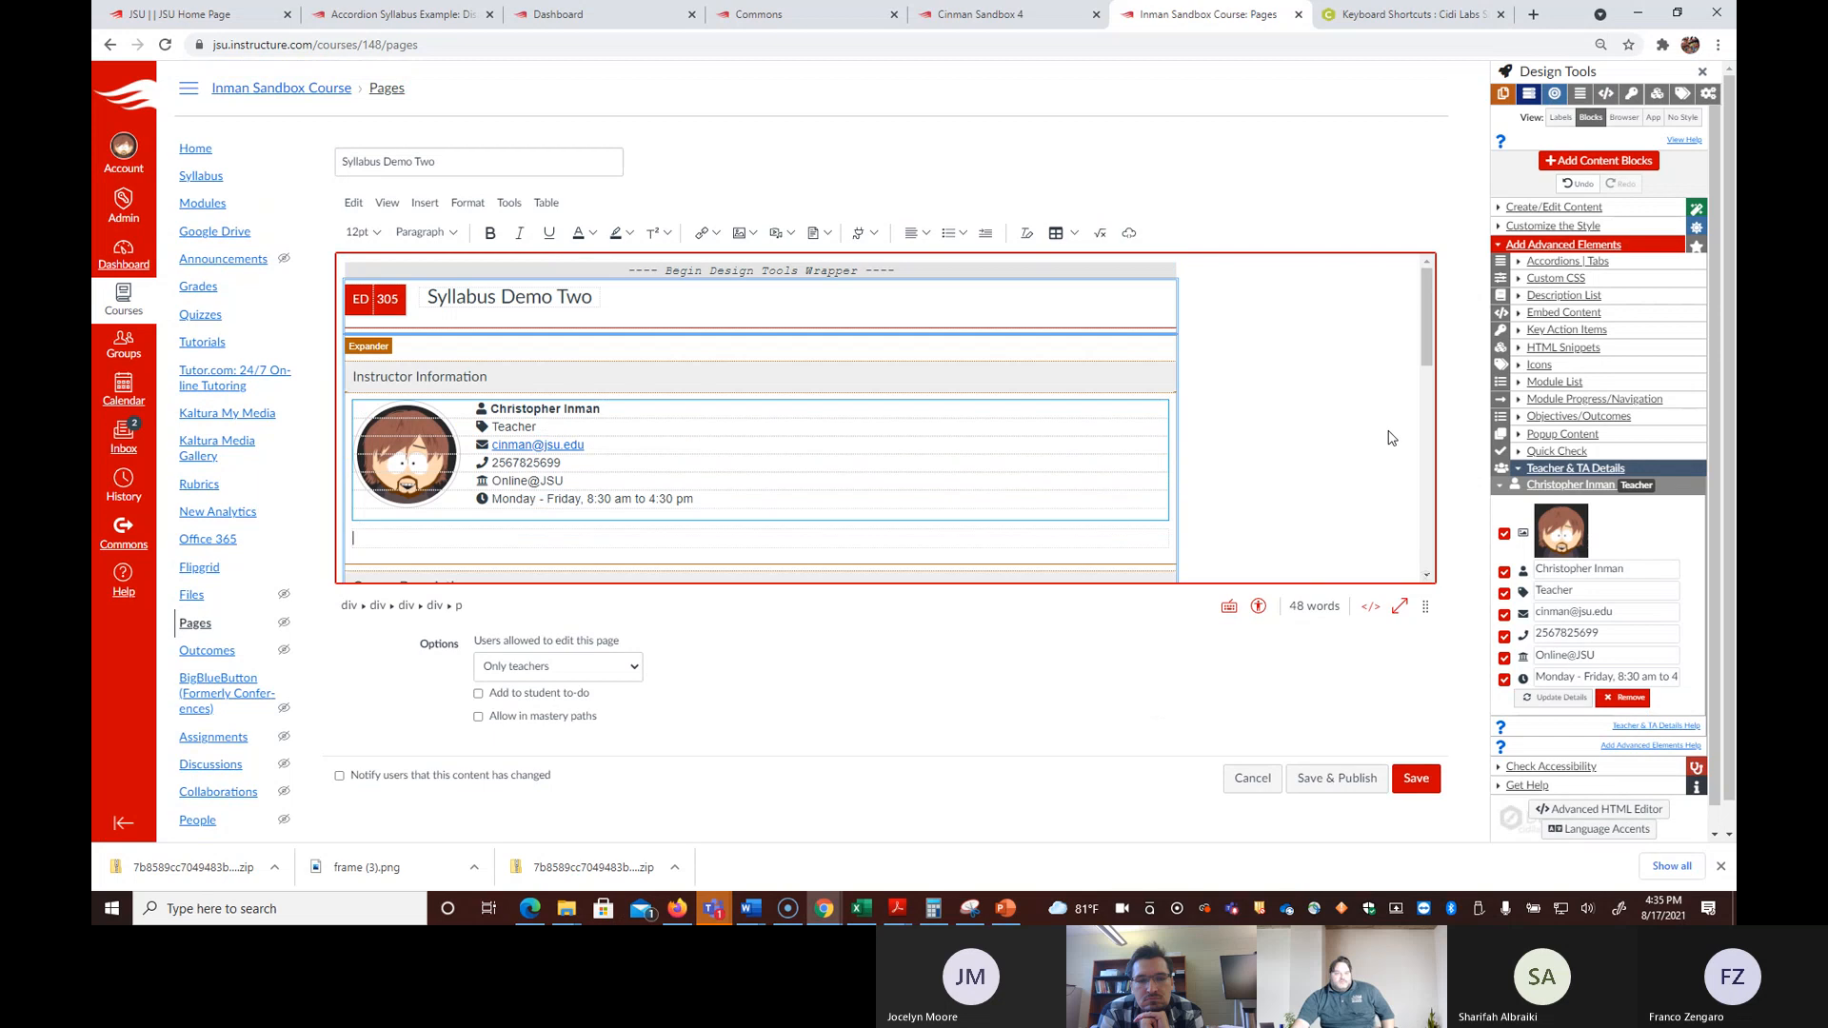
# Step: Review the page content through the Assignments panel, and save and publish Syllabus Demo Two
pyautogui.scroll(-1, 1388, 437)
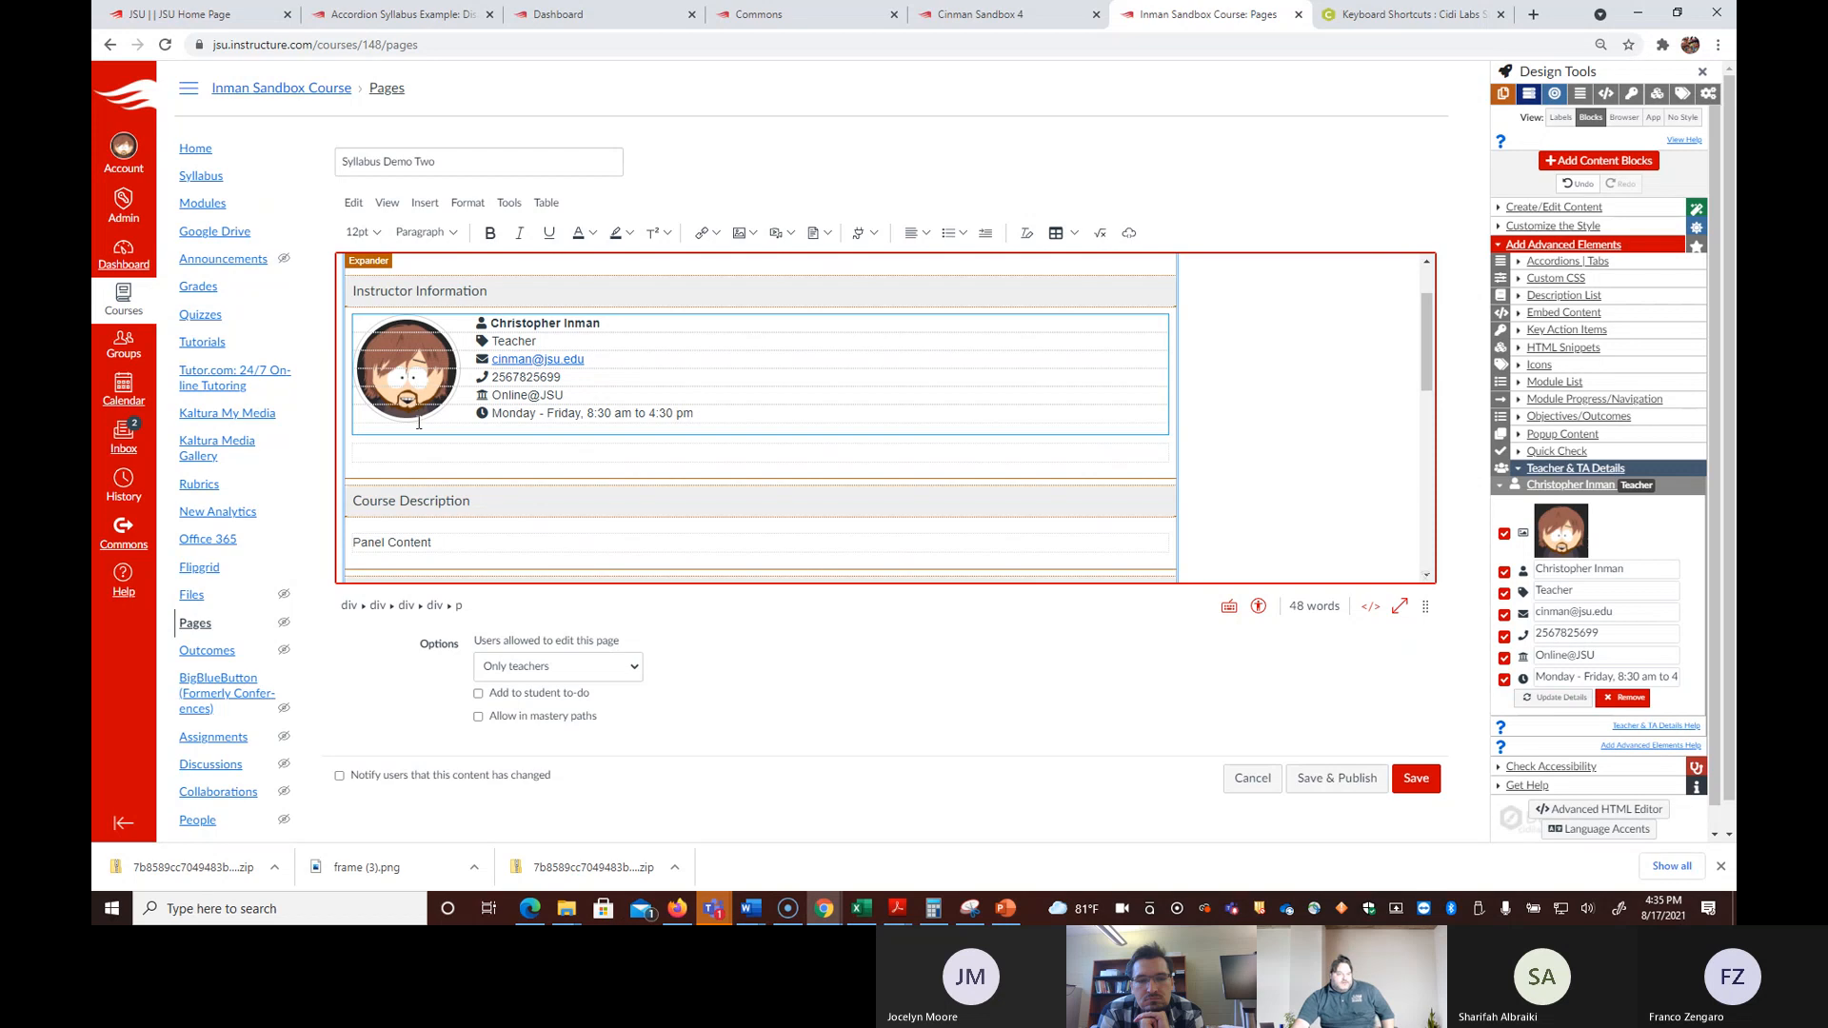
pyautogui.scroll(2, 426, 435)
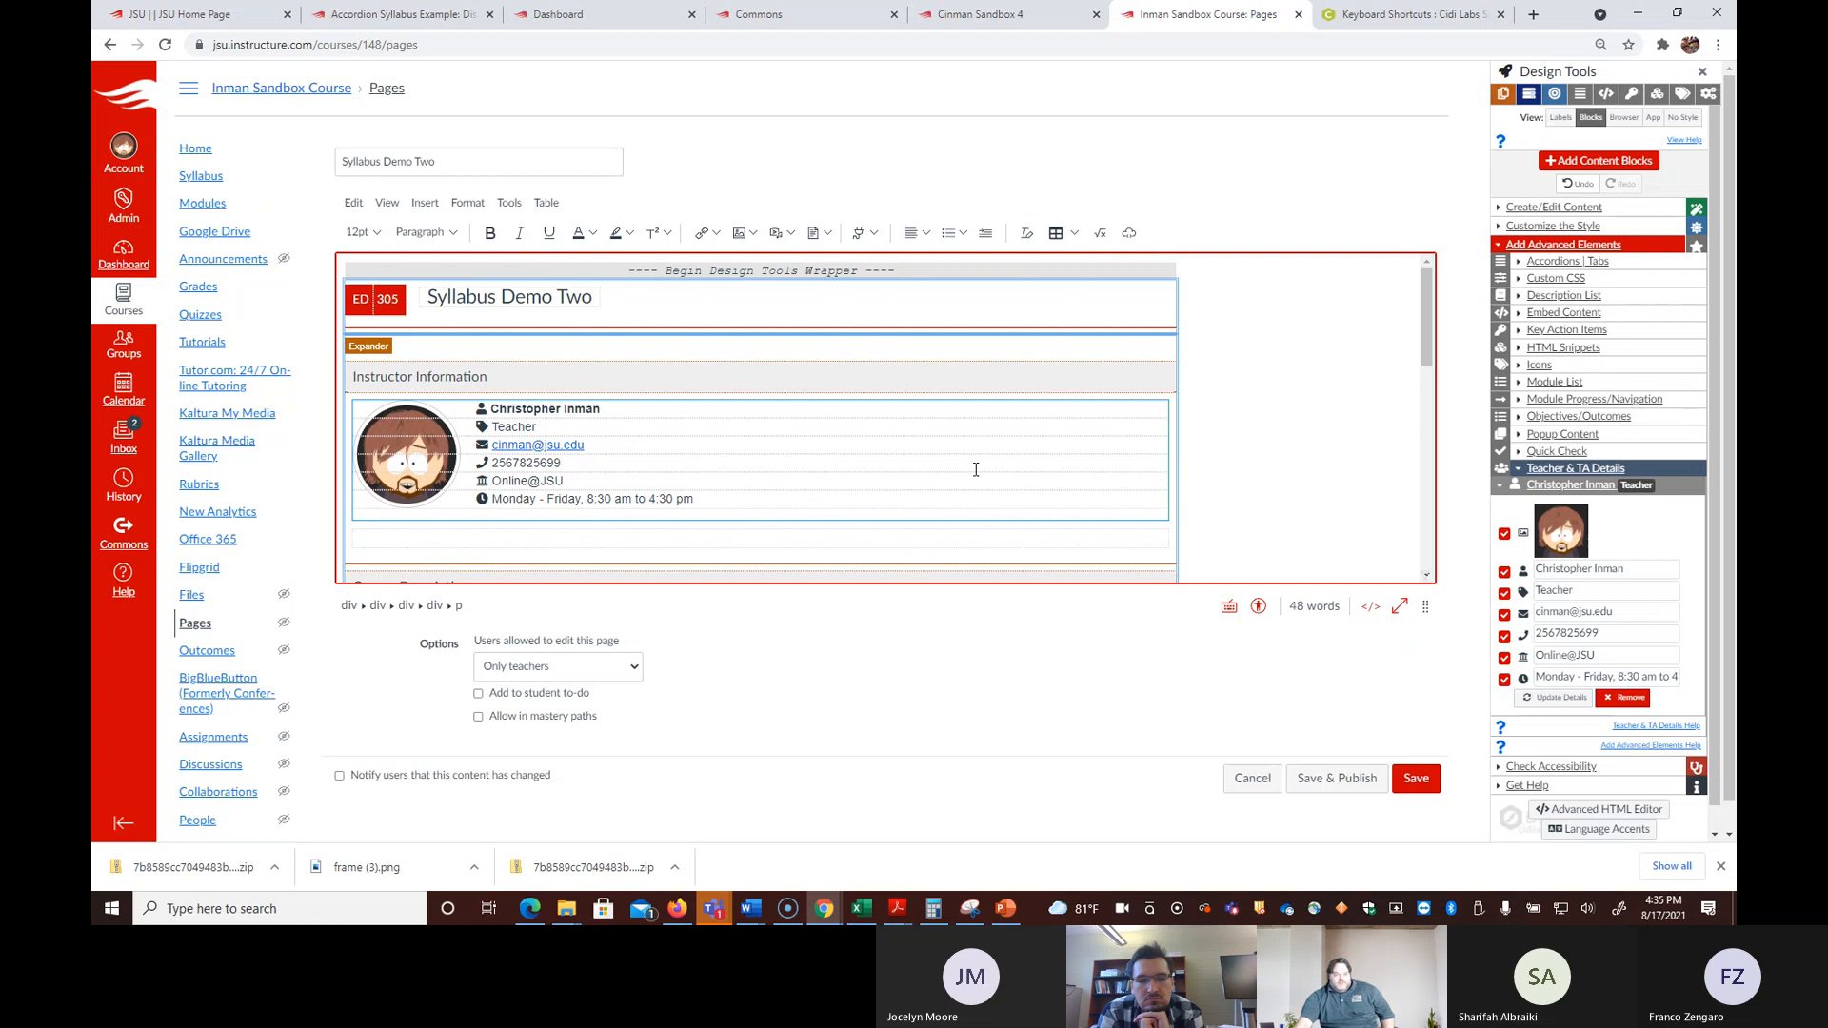
pyautogui.scroll(-1, 1208, 473)
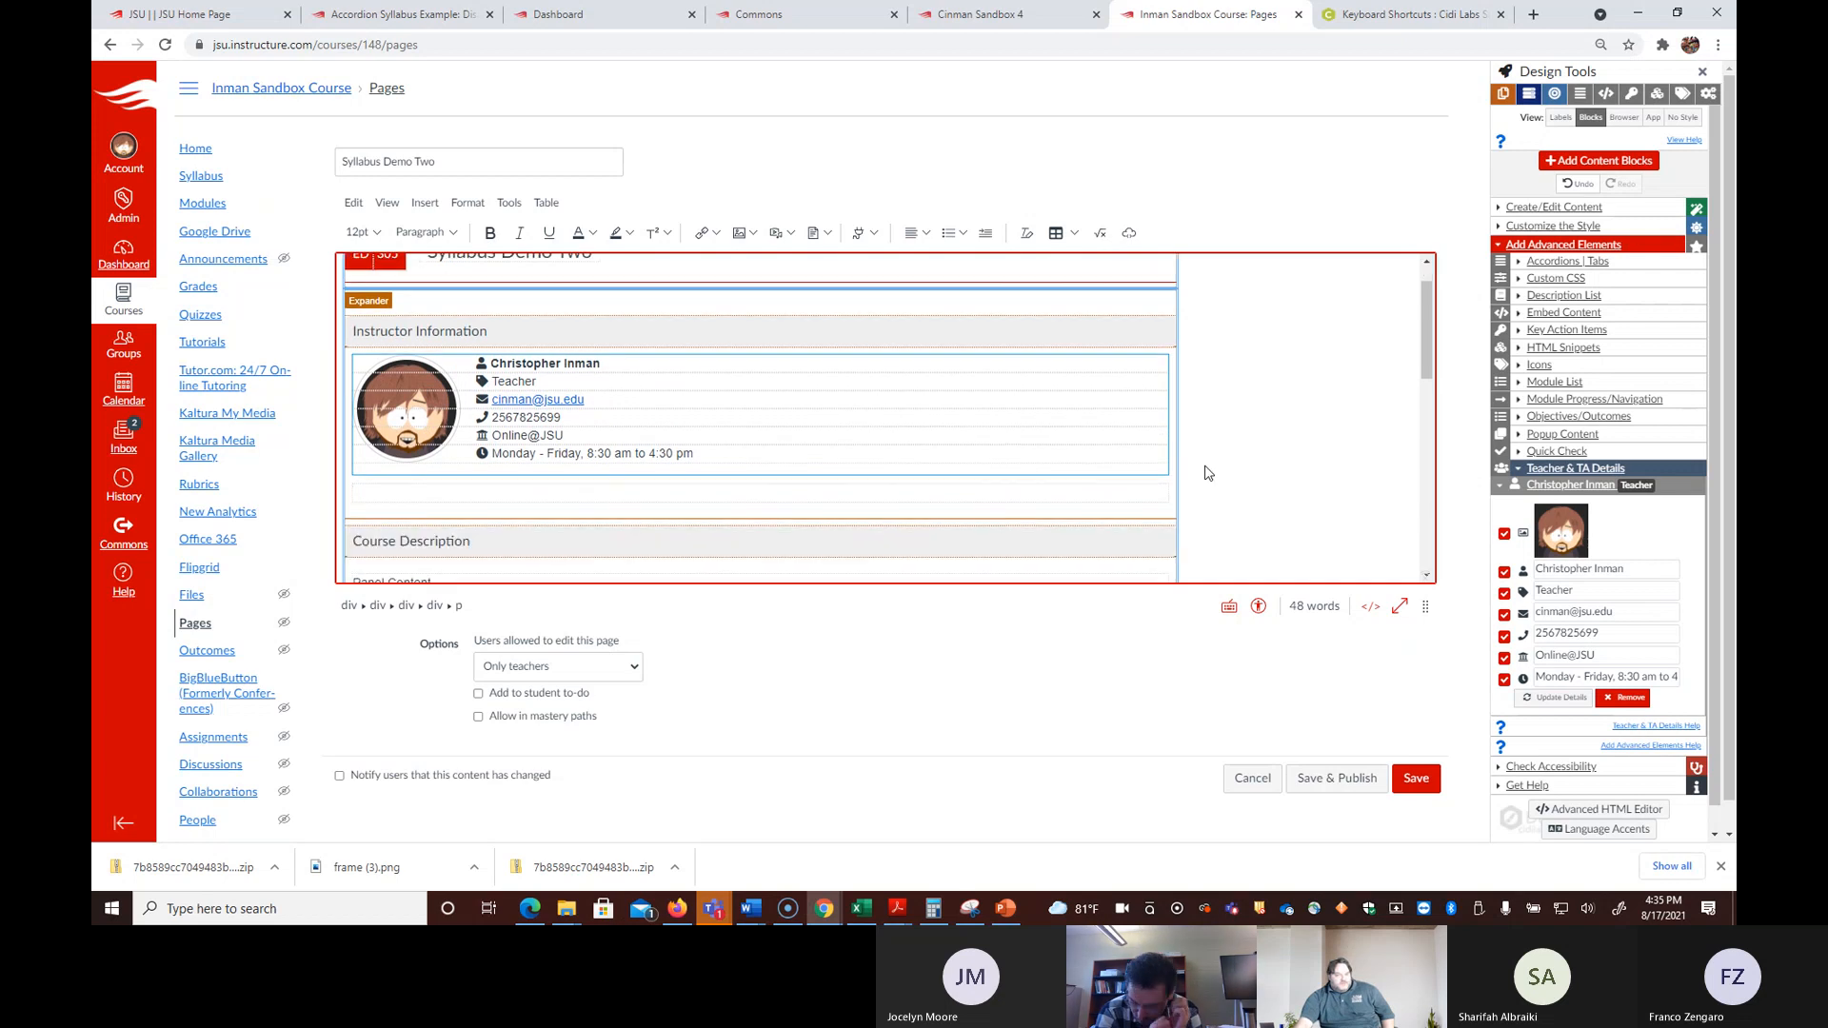
pyautogui.scroll(-3, 1208, 473)
pyautogui.moveTo(1421, 398); pyautogui.dragTo(1447, 535)
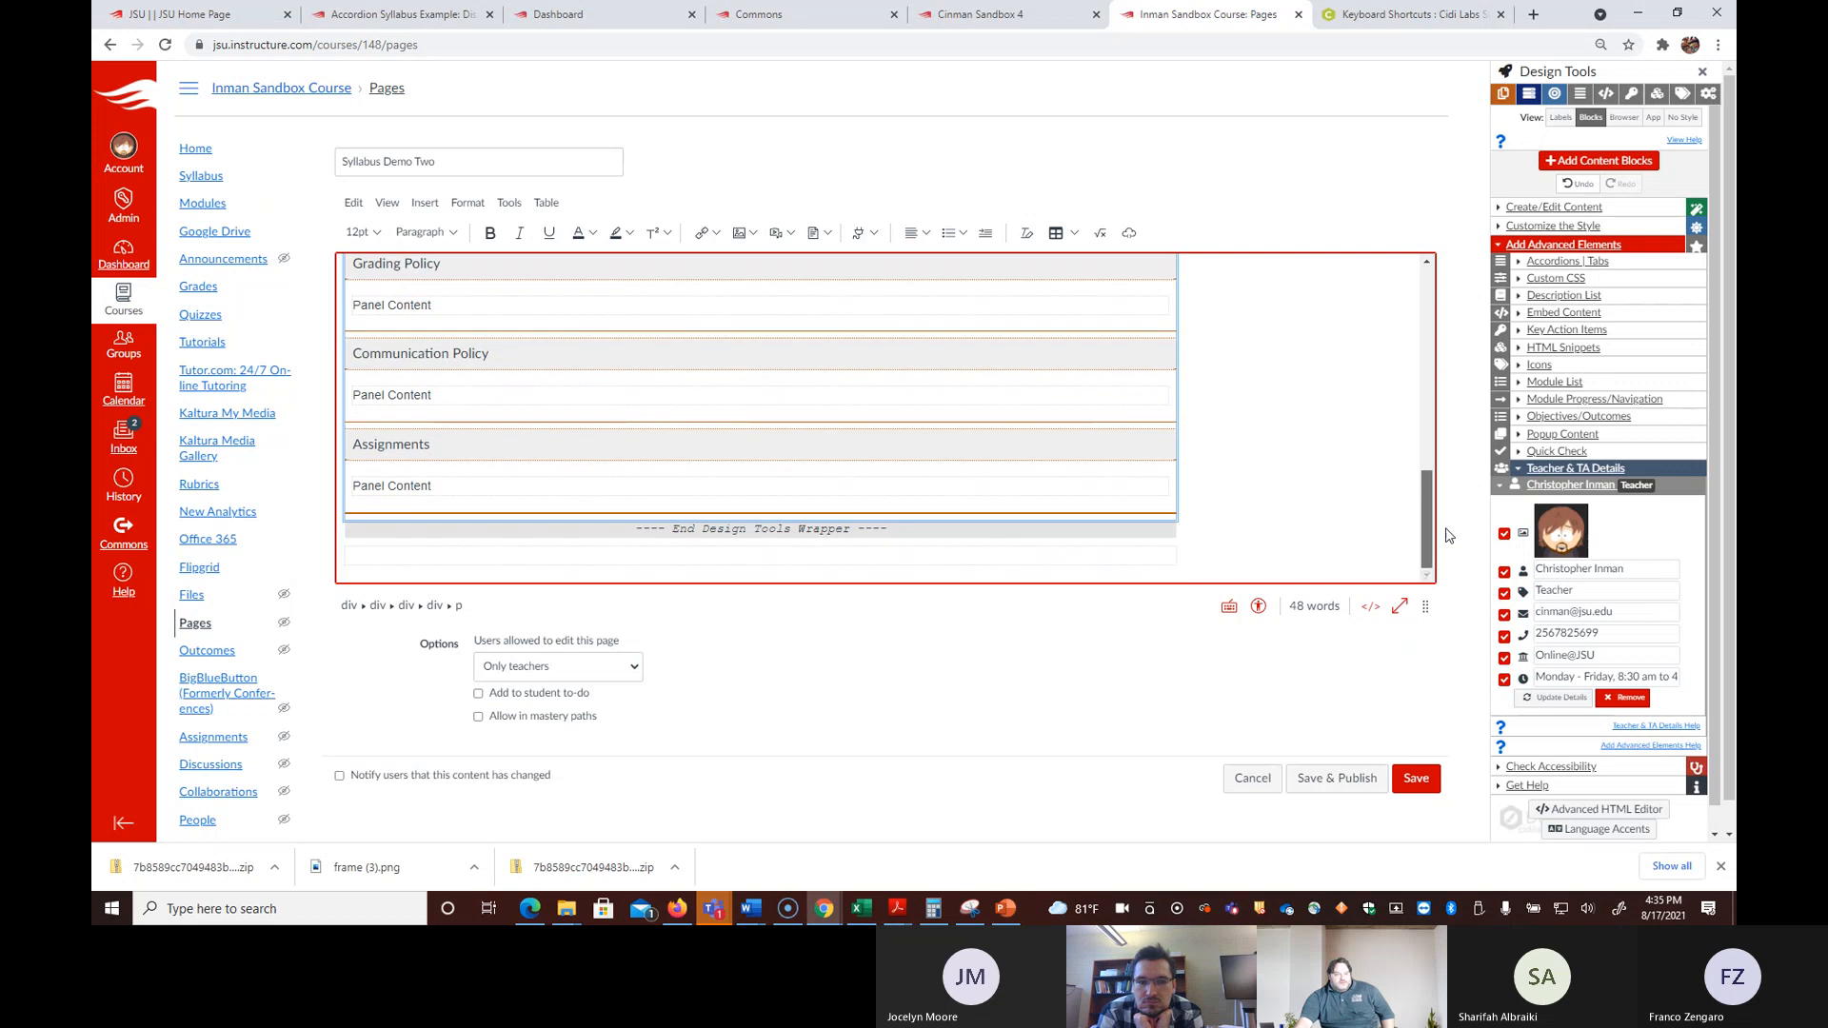
pyautogui.click(1369, 781)
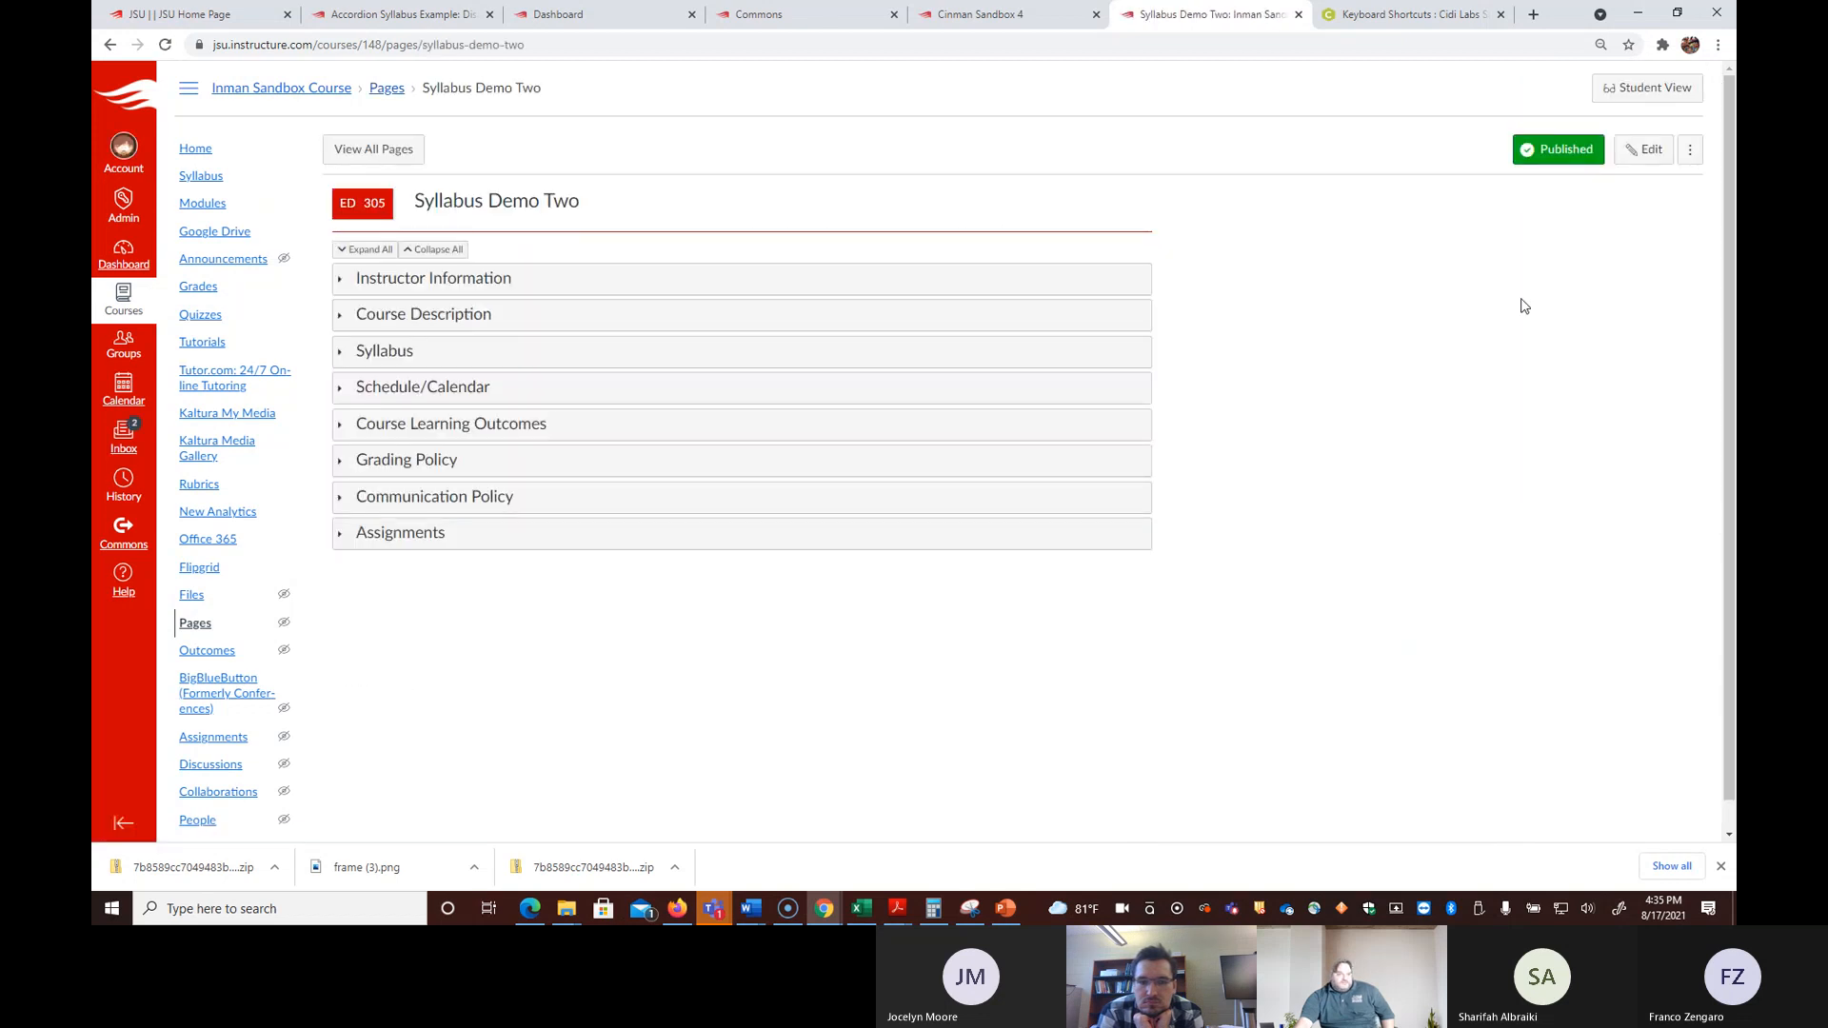
# Step: Expand and collapse all panels on the published page, and test opening and closing Instructor Information and Course Description individually
pyautogui.click(366, 251)
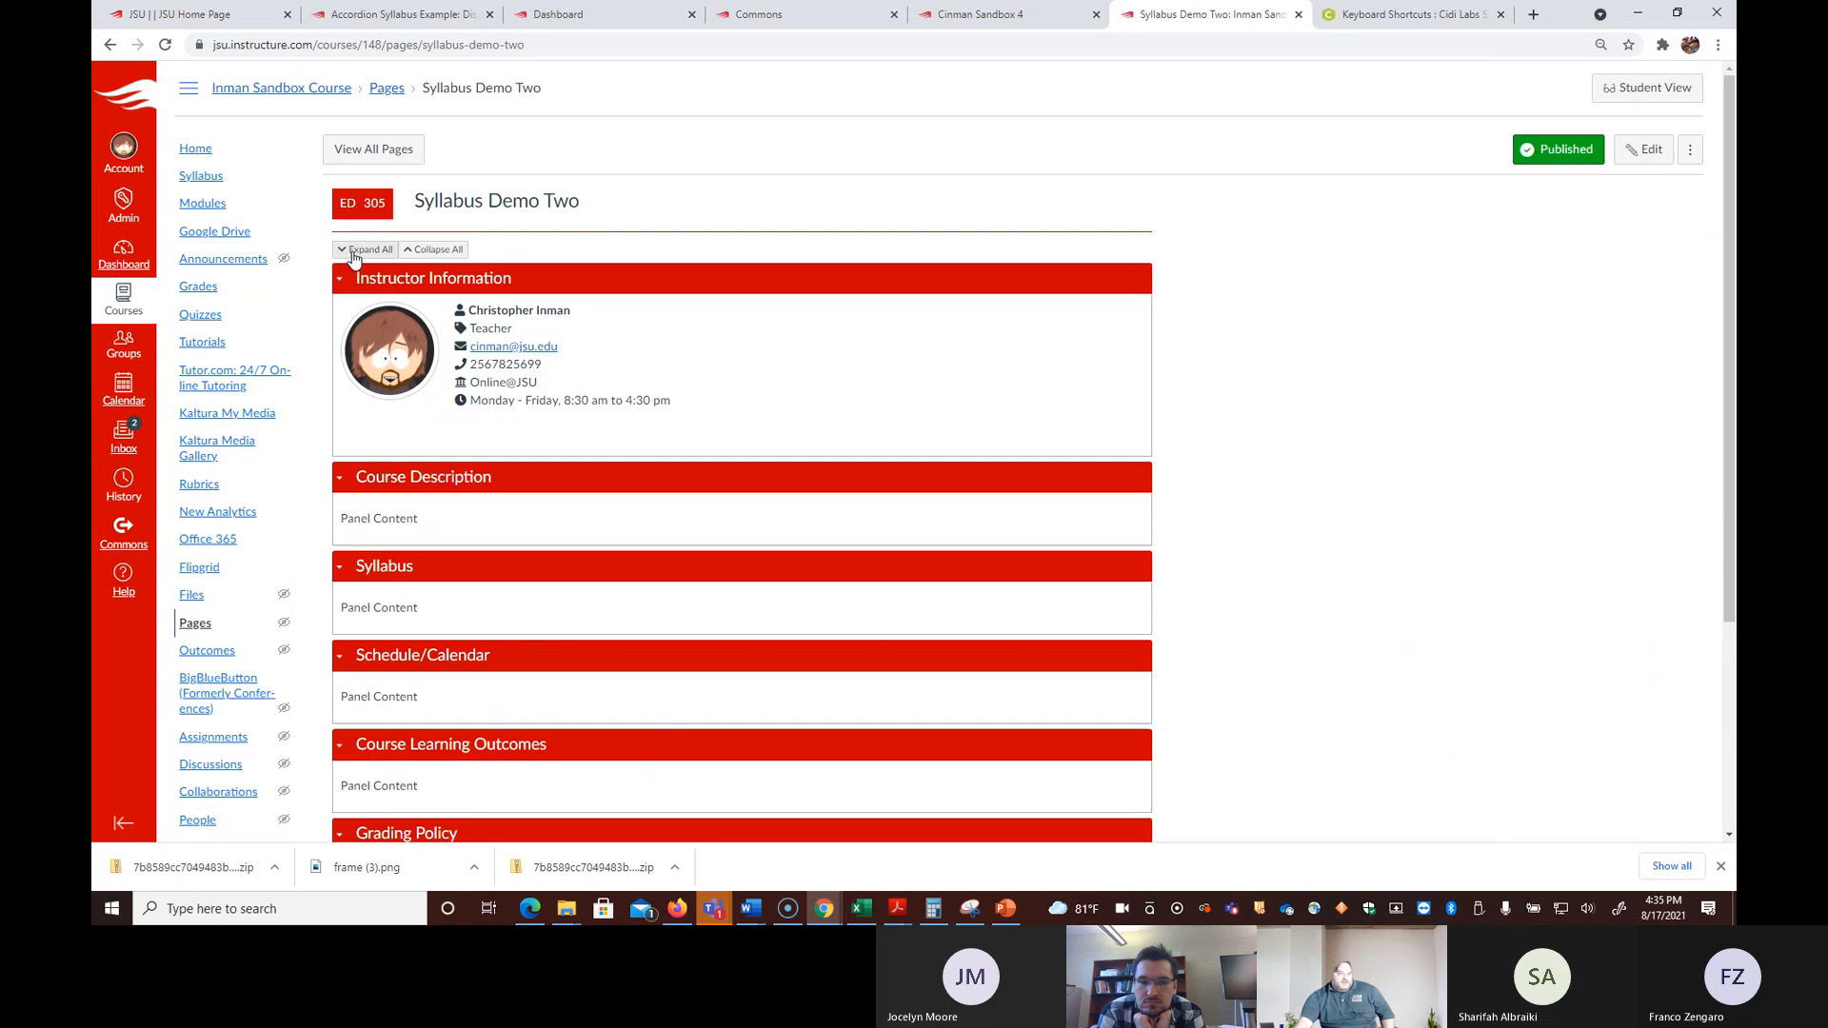
pyautogui.click(453, 250)
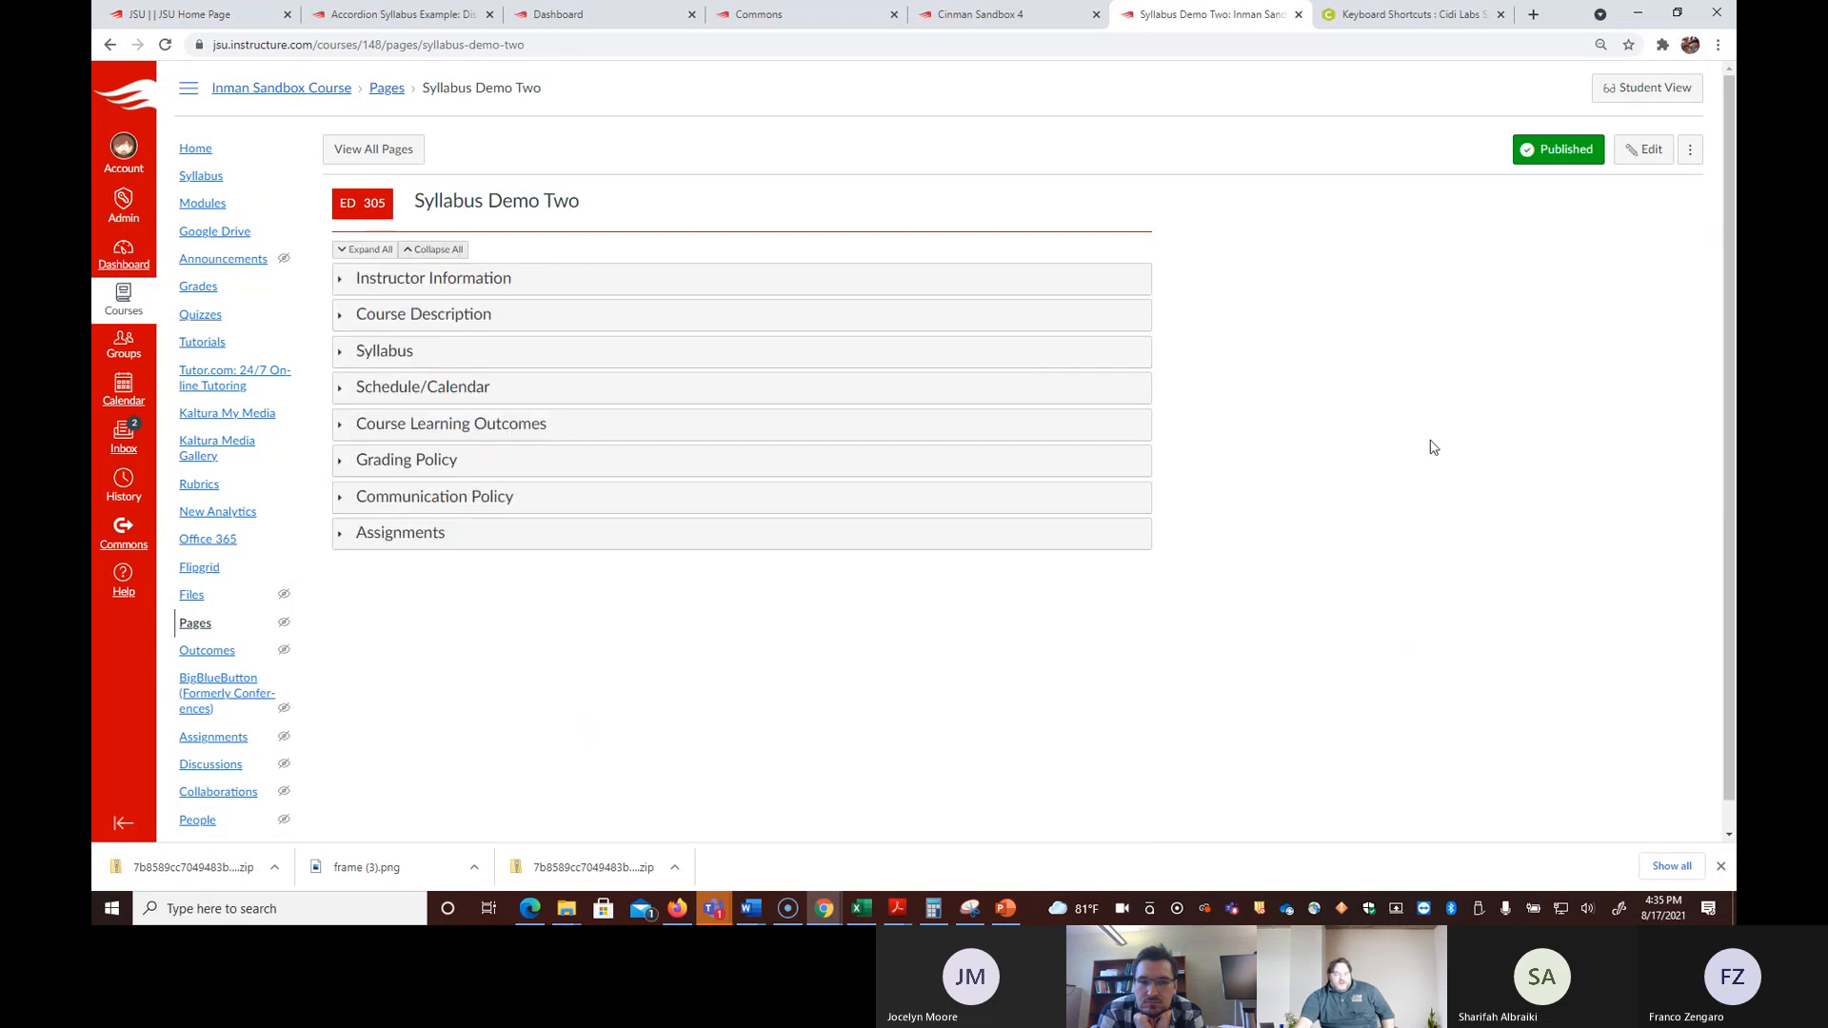
pyautogui.click(742, 282)
pyautogui.click(744, 479)
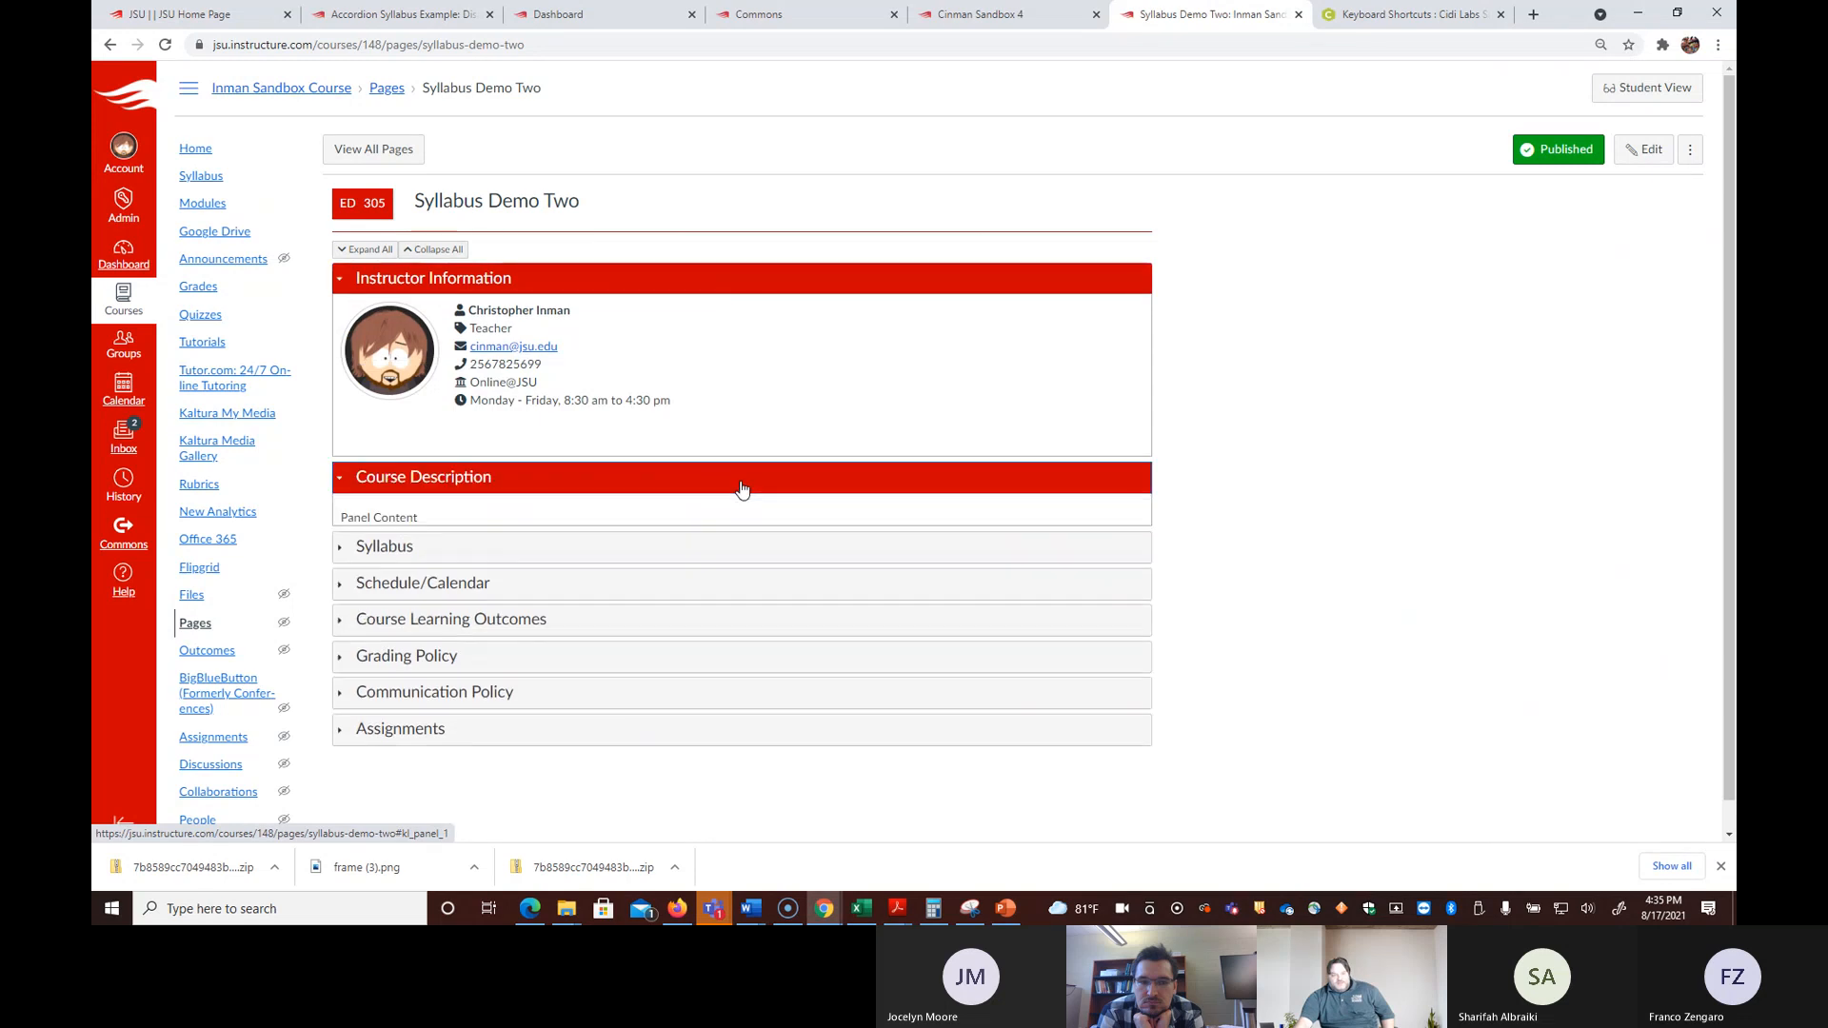
pyautogui.click(735, 288)
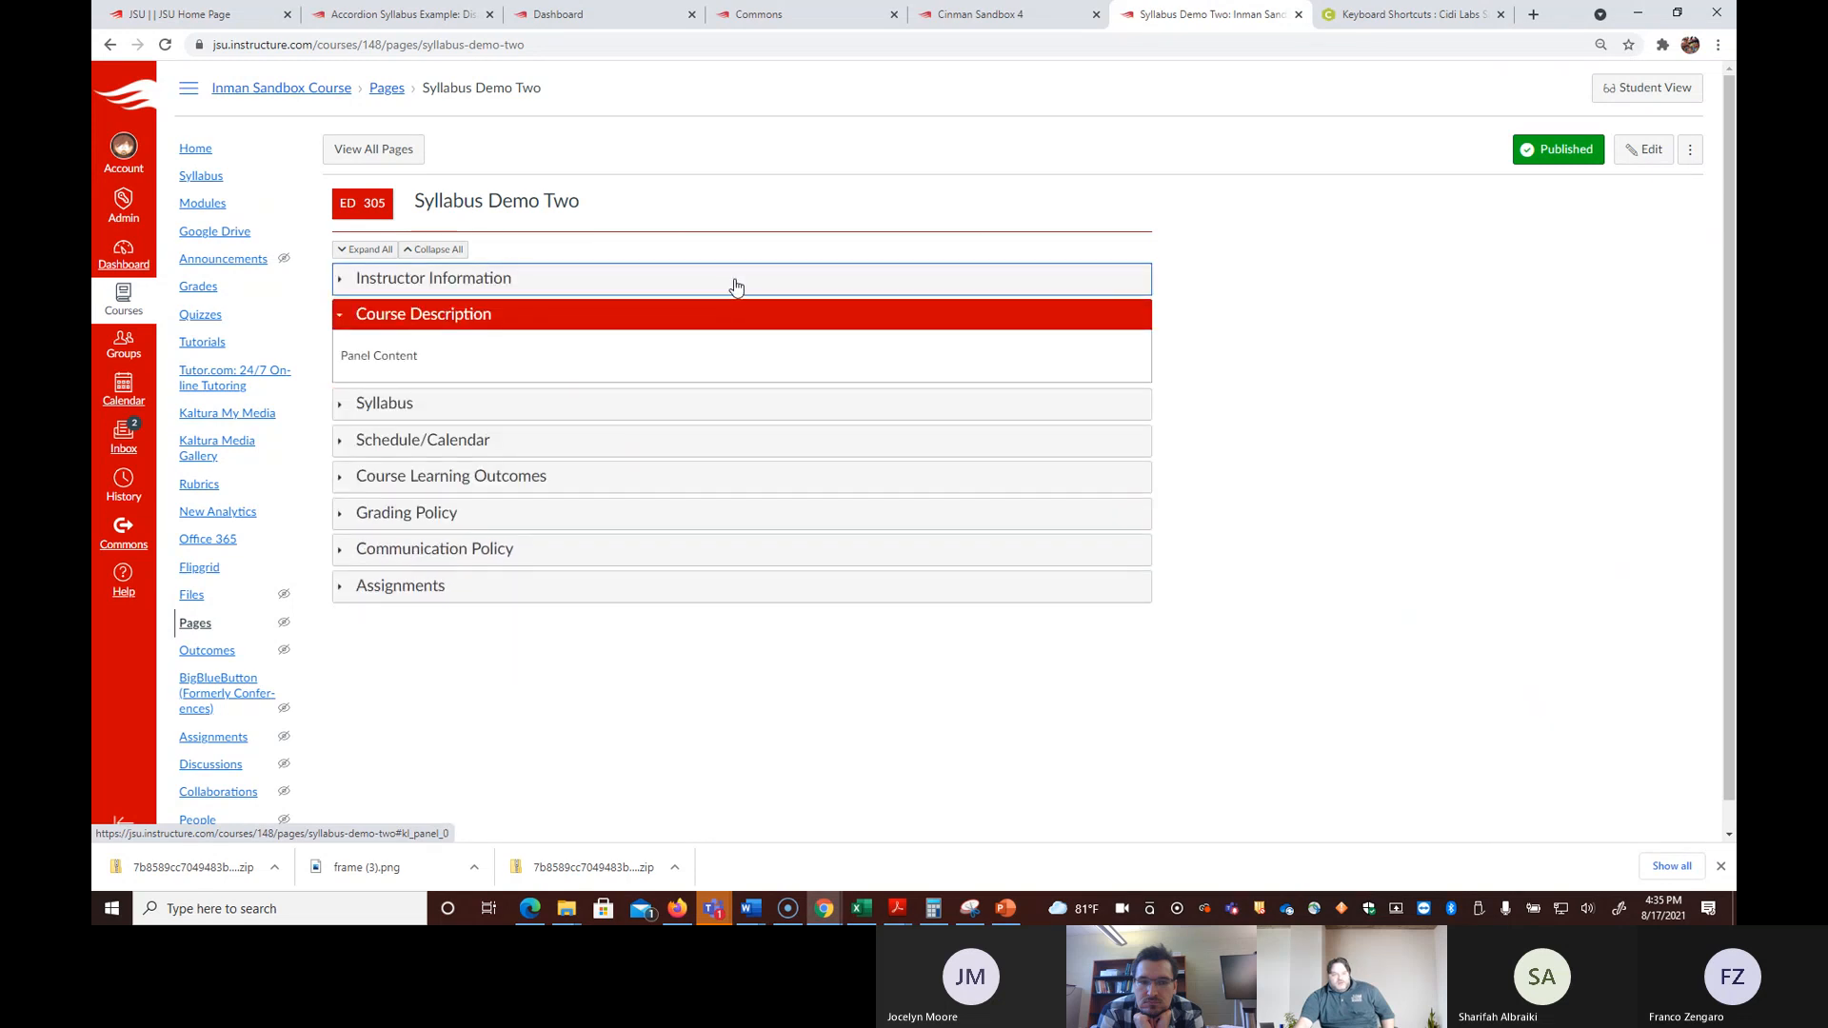
pyautogui.click(743, 326)
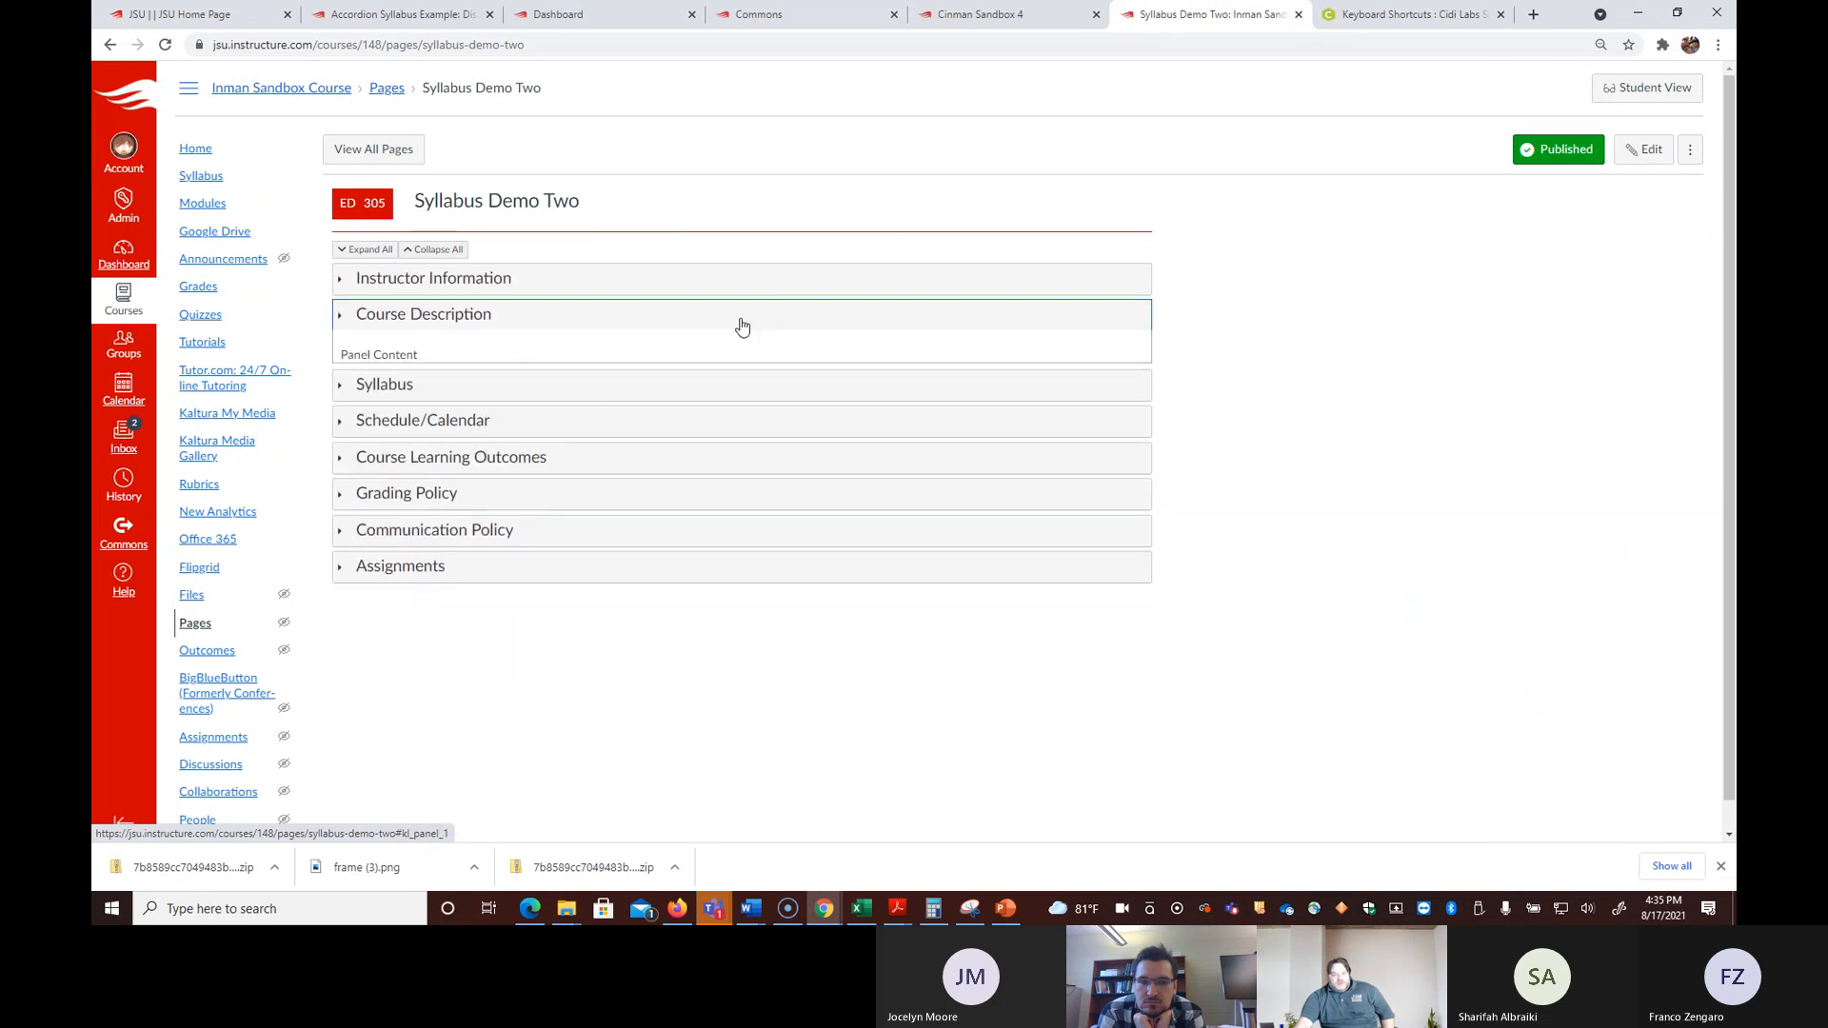
# Step: Open the Instructor Information, Course Description and Syllabus panels individually, and expand all panels to review the whole page
pyautogui.click(783, 286)
pyautogui.click(779, 480)
pyautogui.click(815, 575)
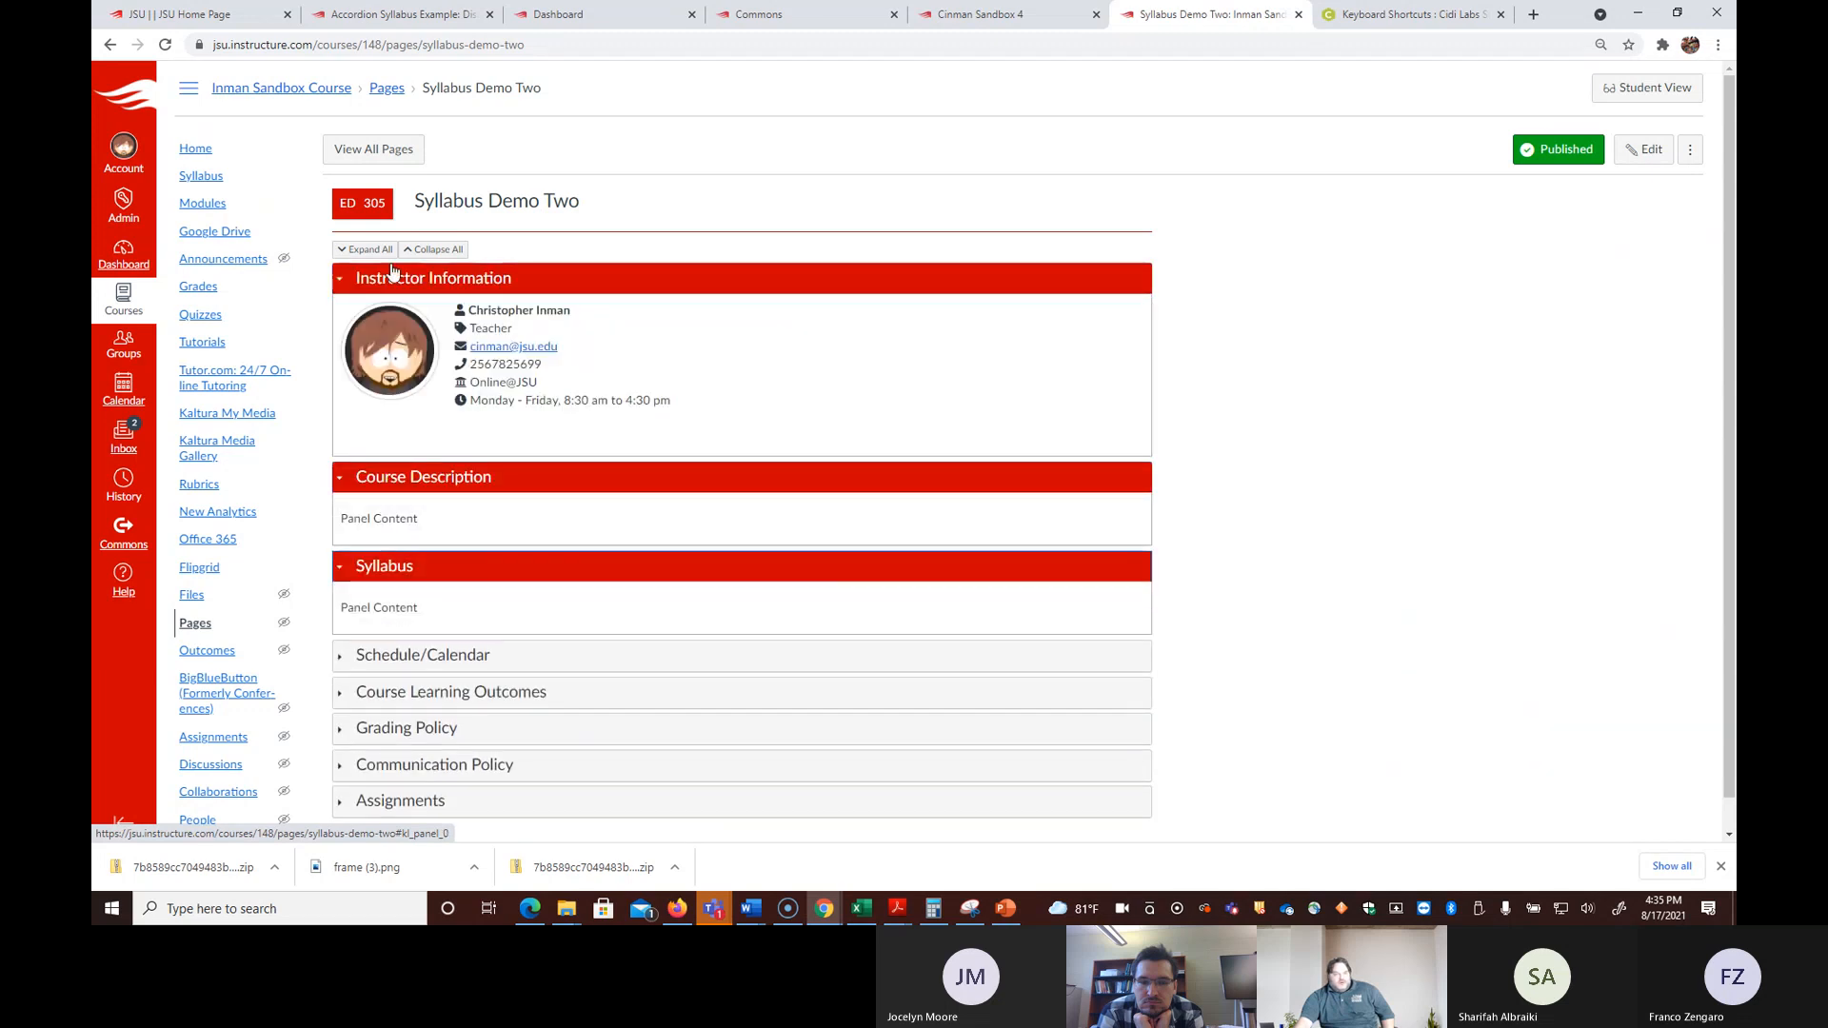
pyautogui.click(369, 249)
pyautogui.scroll(-3, 1495, 481)
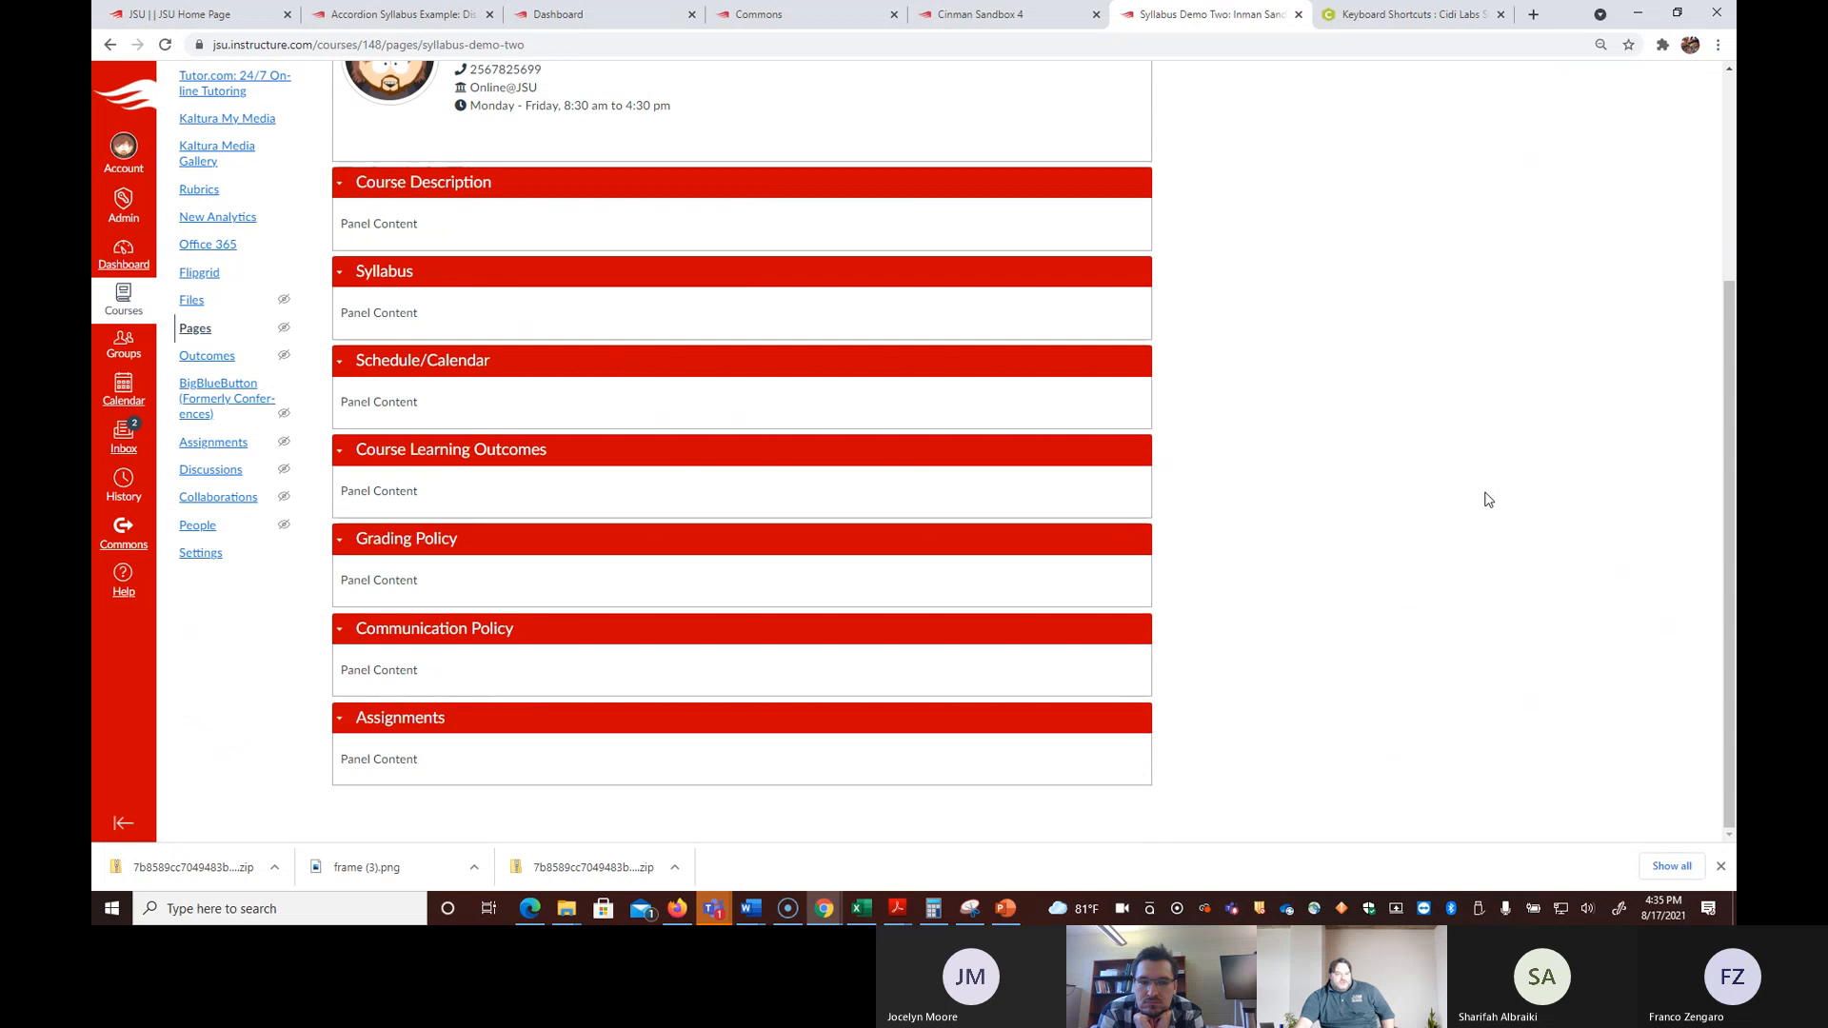
pyautogui.scroll(3, 1486, 496)
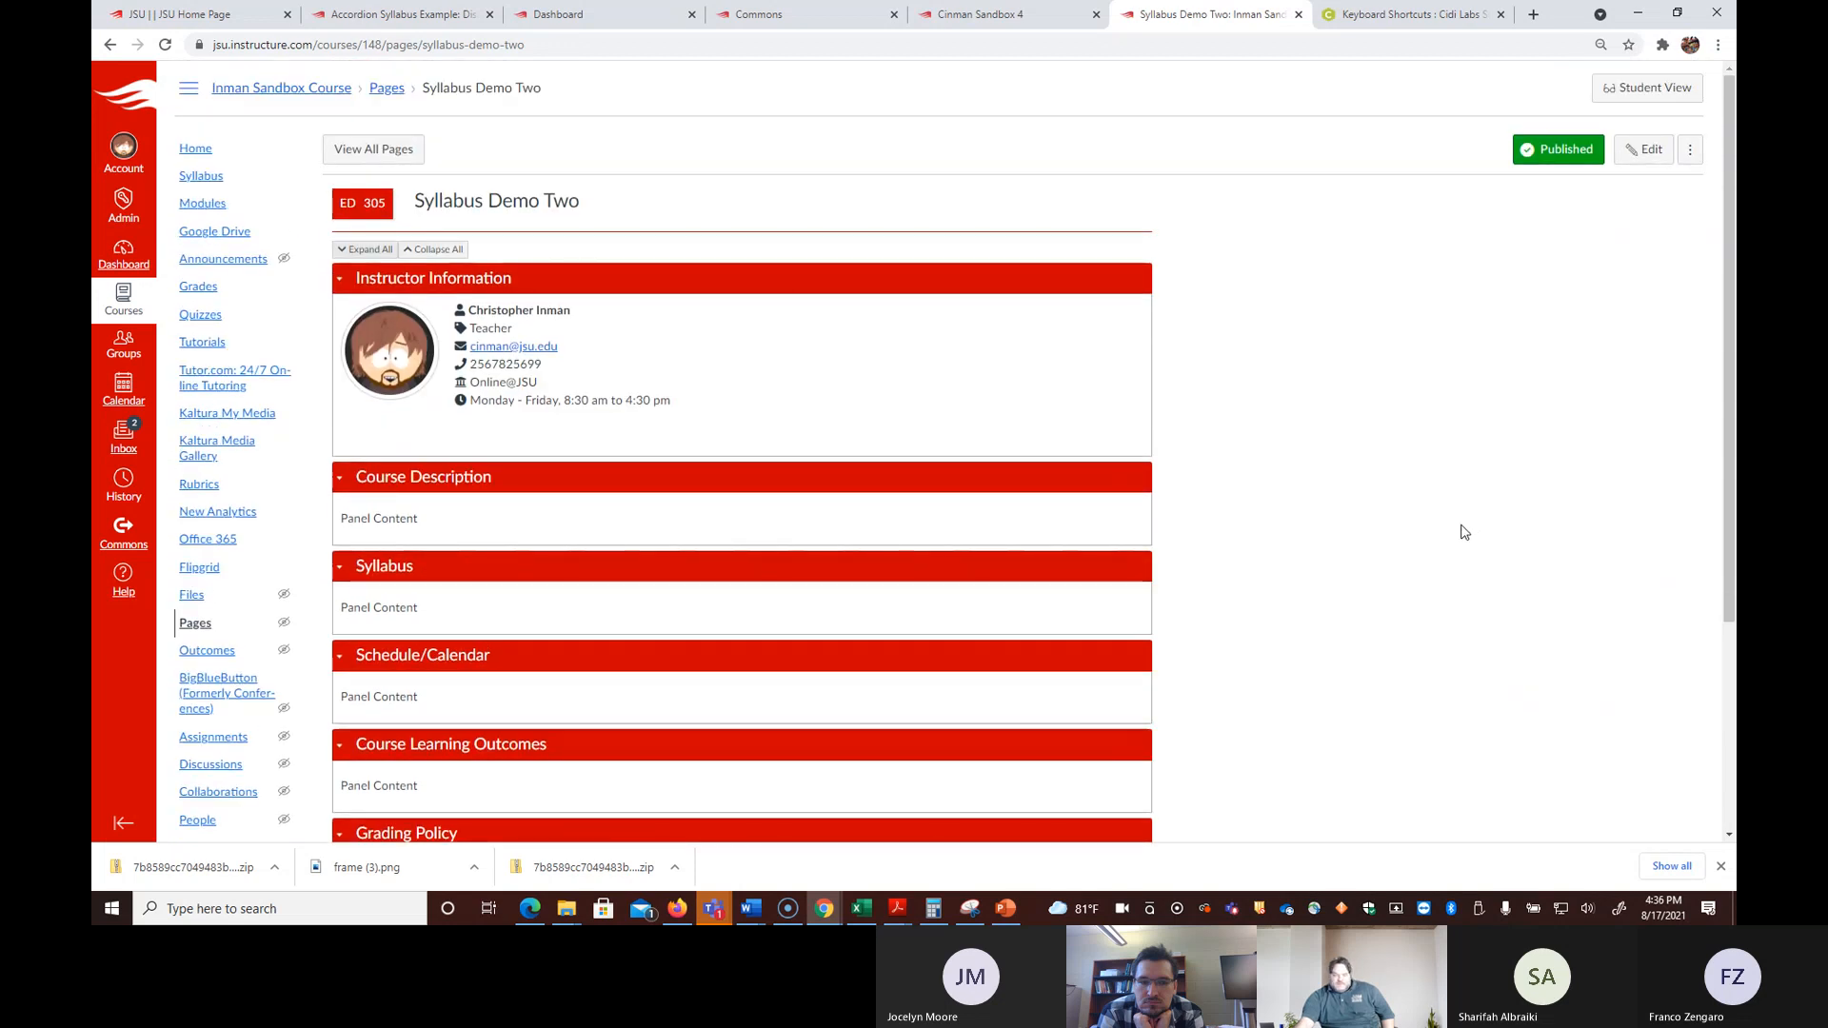
pyautogui.scroll(-3, 1467, 533)
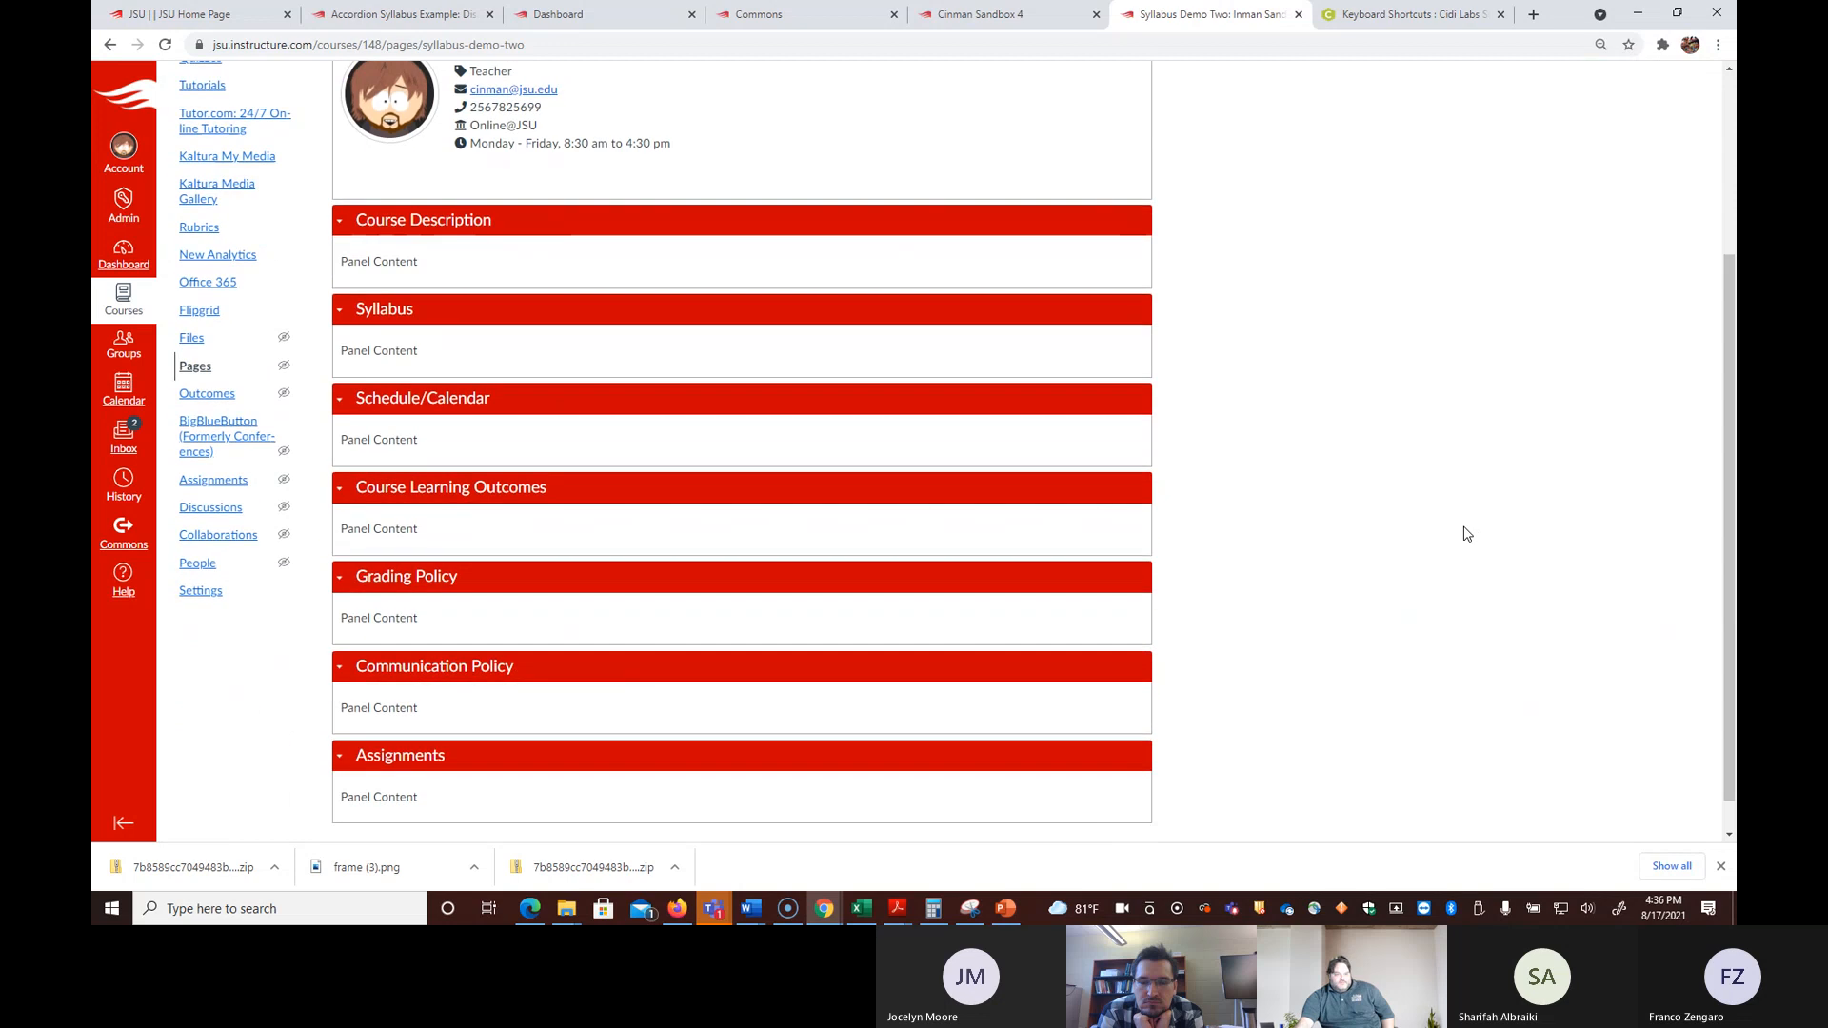
pyautogui.scroll(3, 1467, 534)
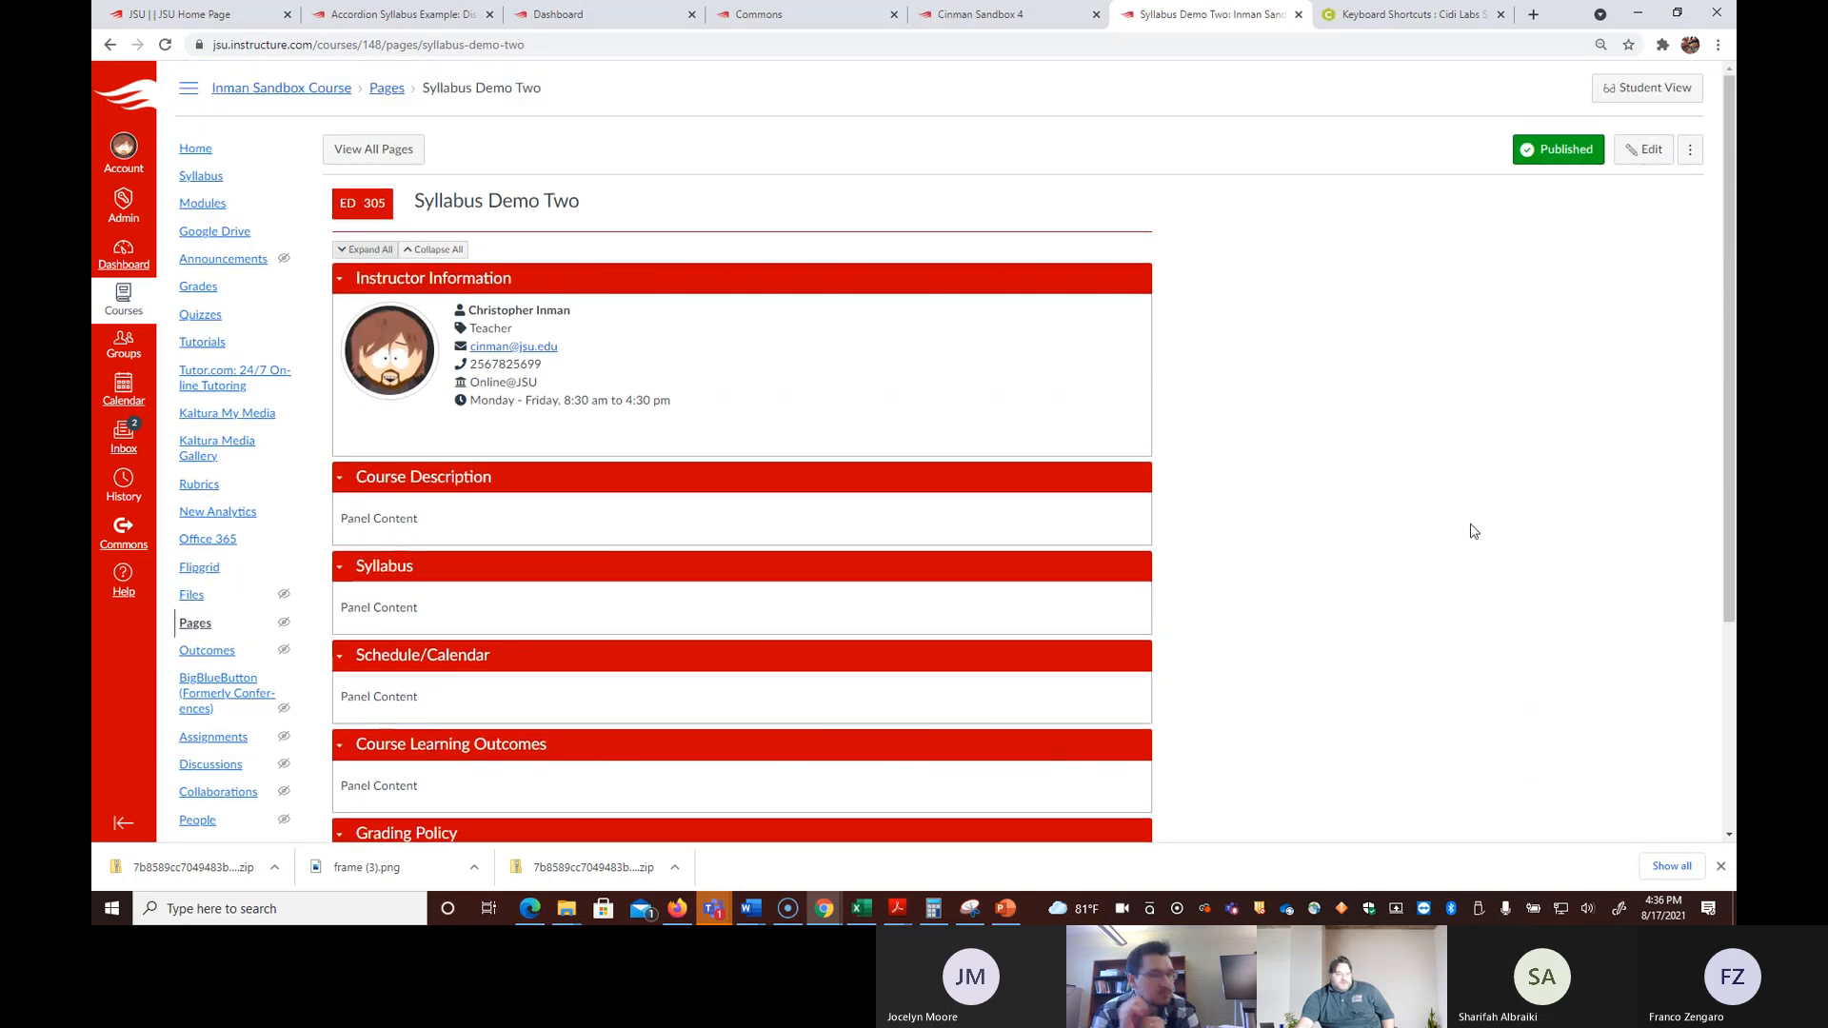
# Step: Switch to the open Commons page and return from the Accordion Syllabus Example to the list of shared resources
pyautogui.click(401, 17)
pyautogui.click(581, 27)
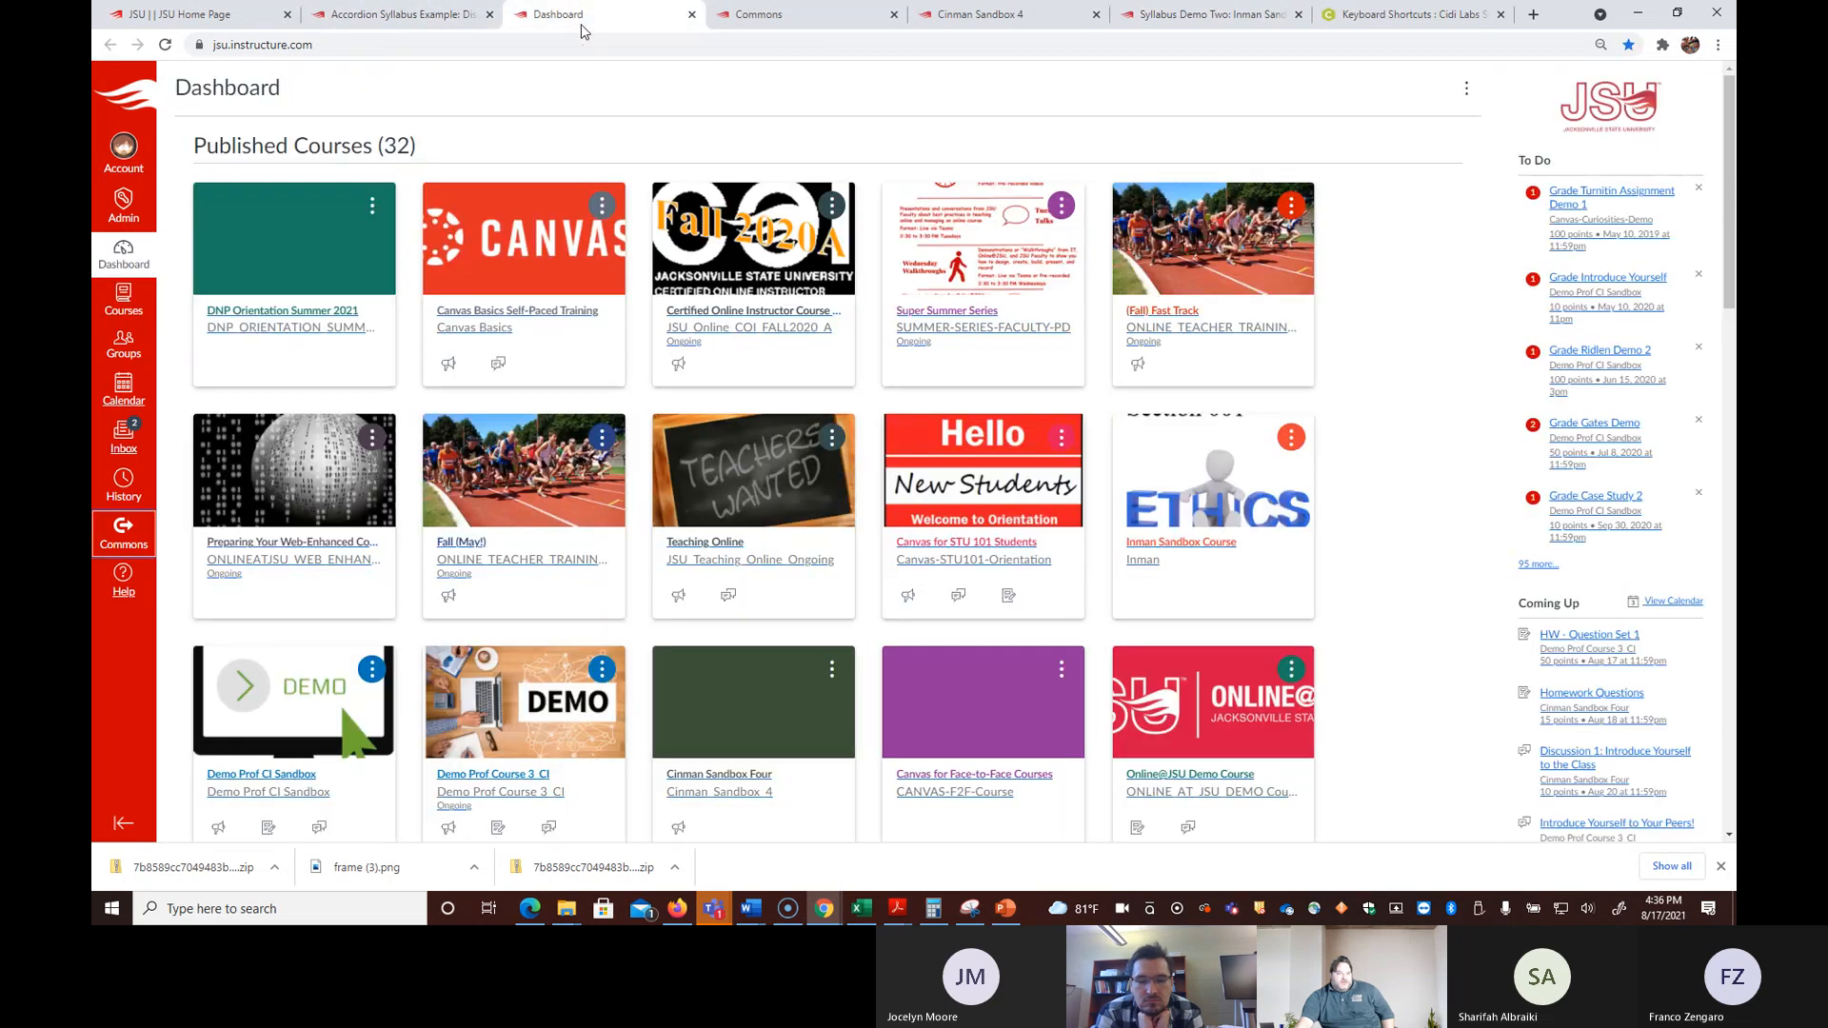
pyautogui.click(779, 29)
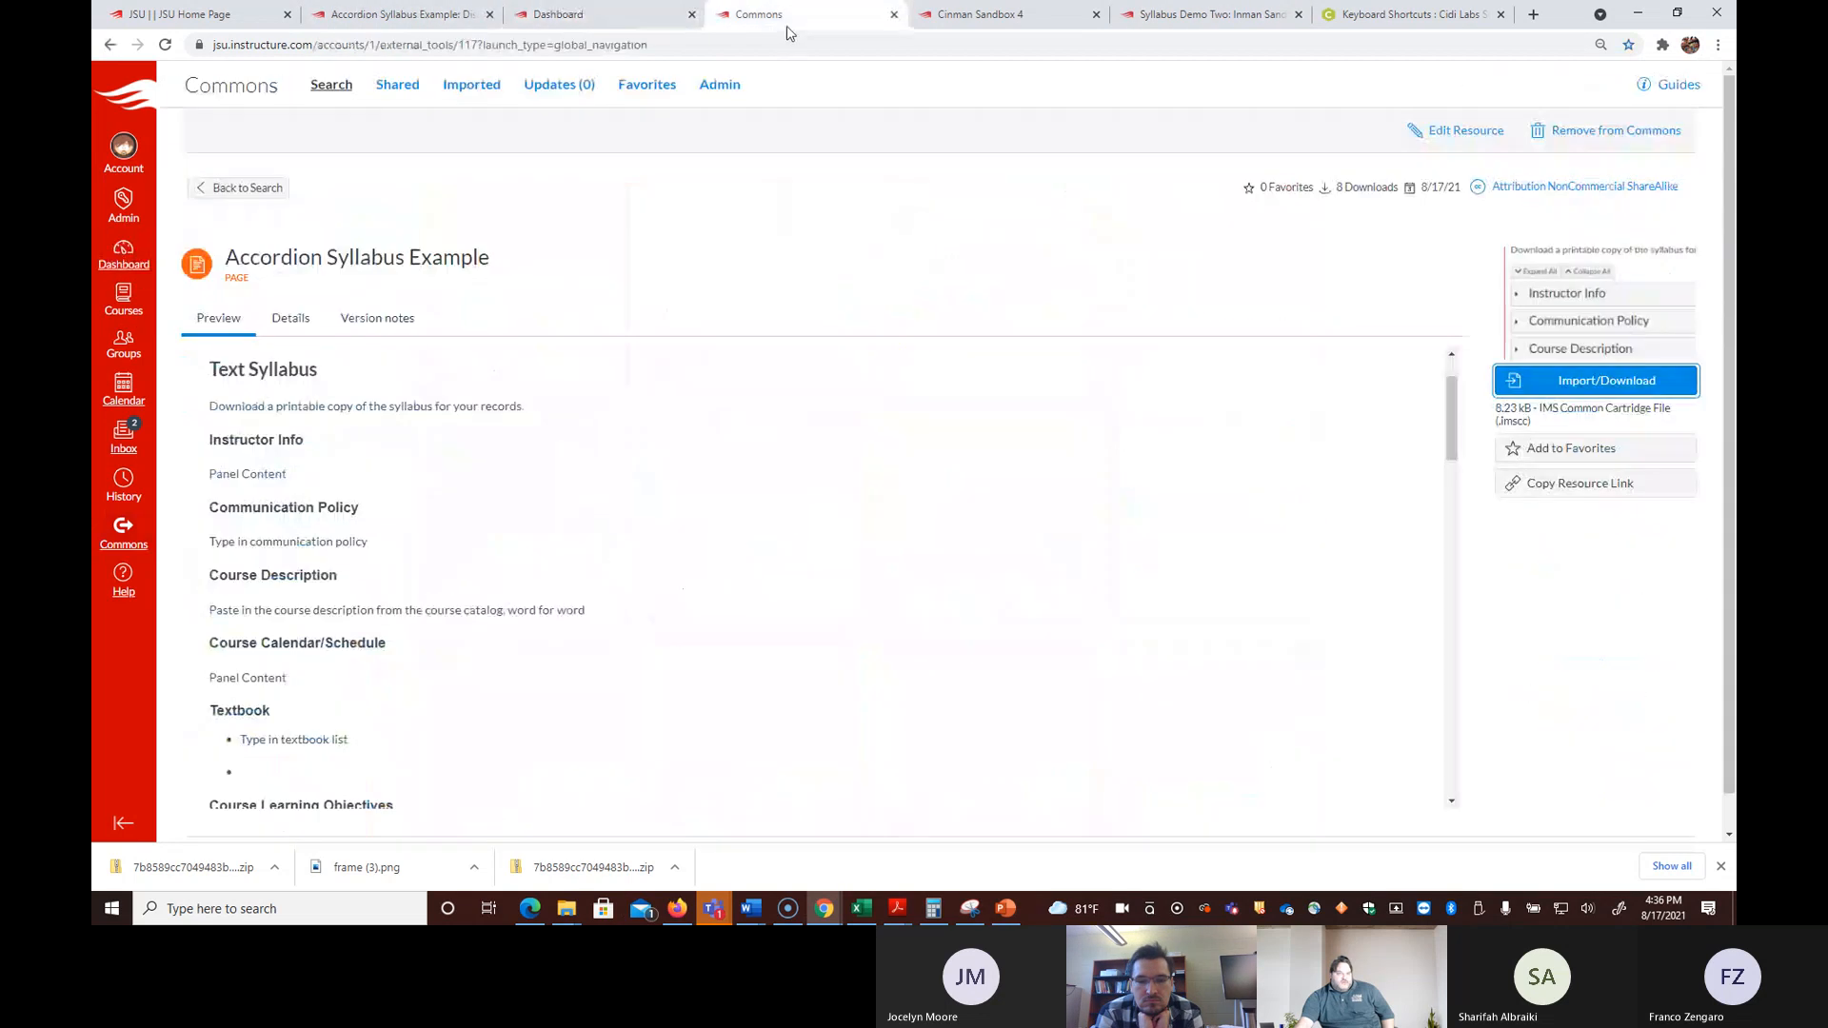
pyautogui.click(272, 92)
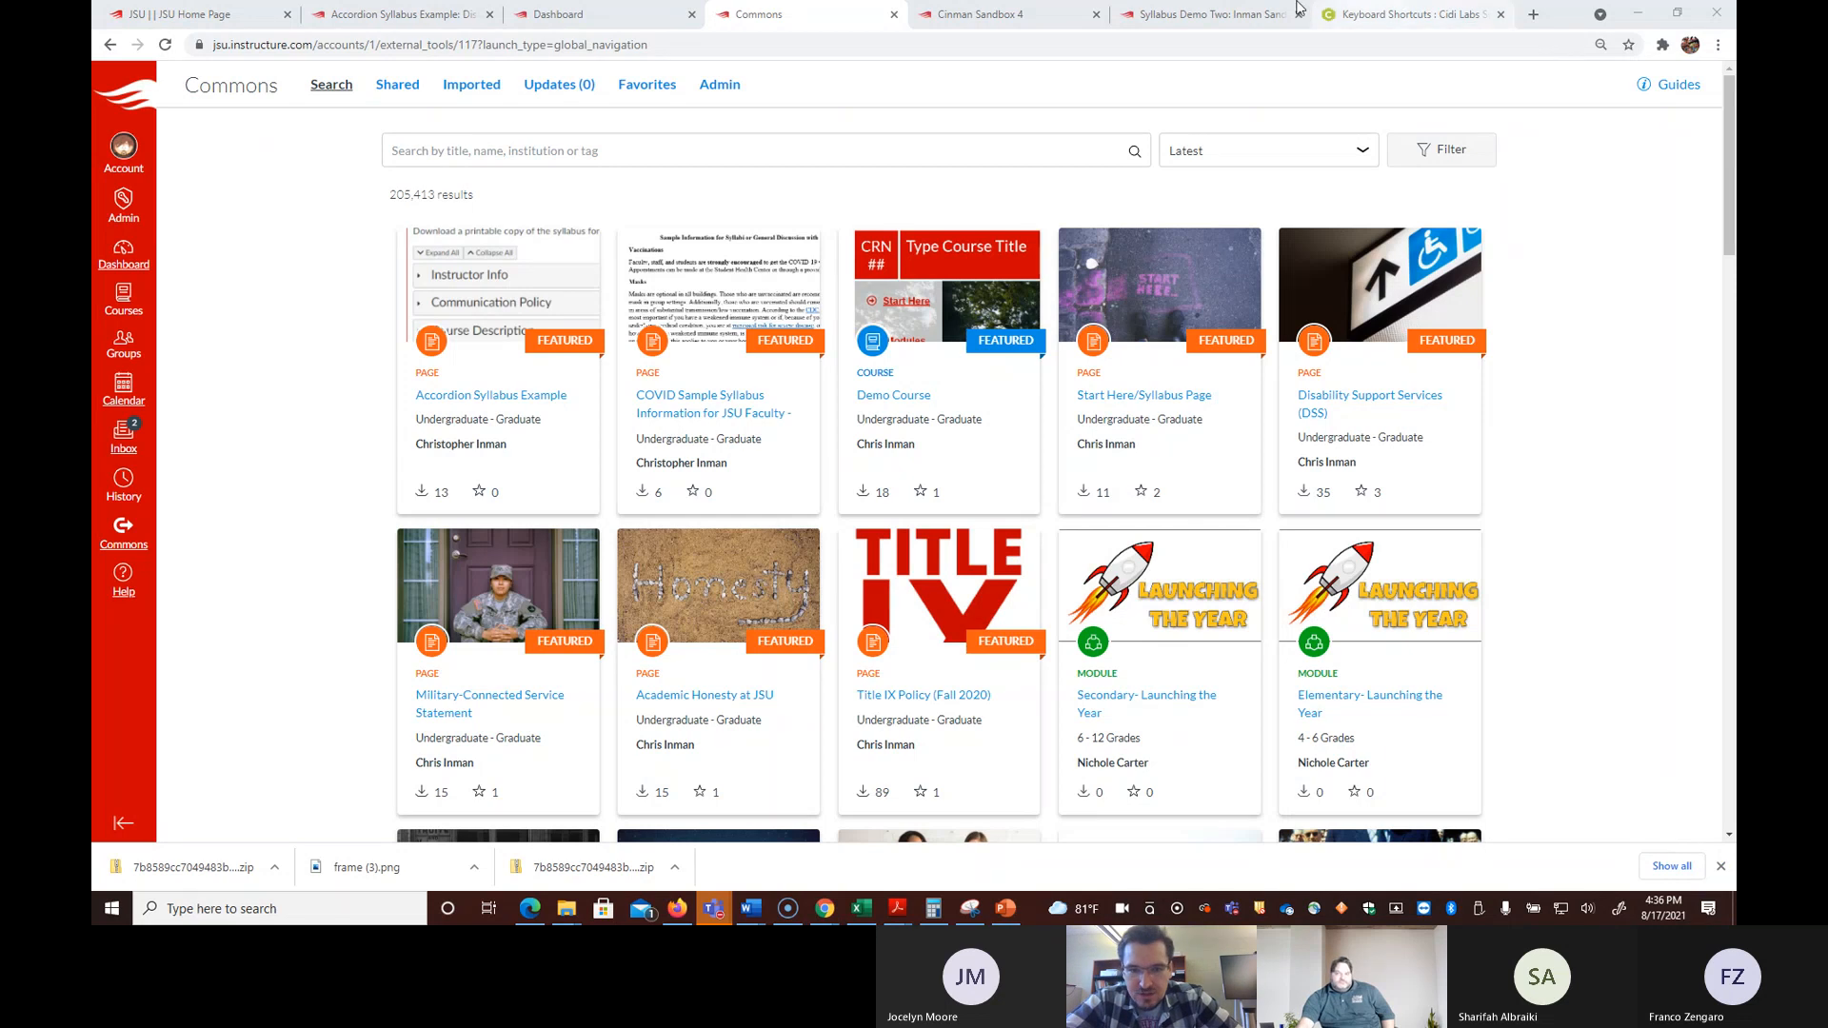
# Step: Return to Syllabus Demo Two, collapse all panels, open Course Description and Course Learning Outcomes, and expand all panels again
pyautogui.click(1243, 14)
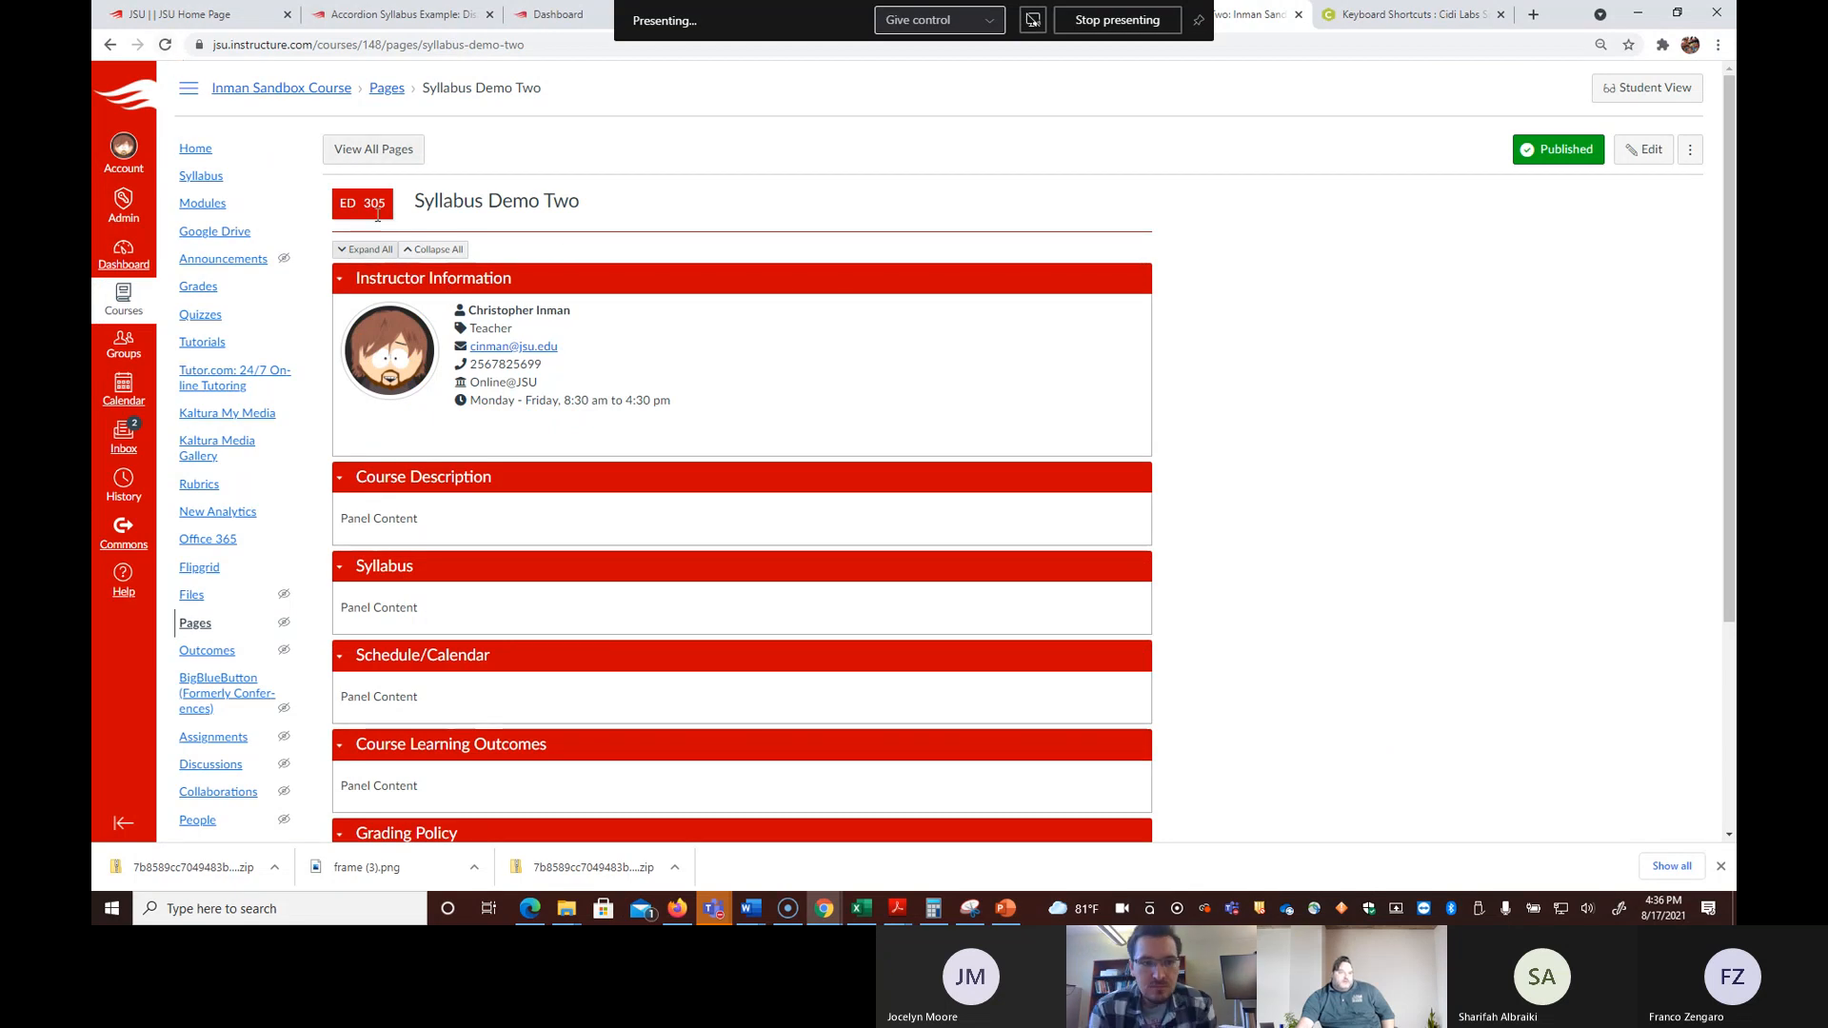
pyautogui.click(423, 250)
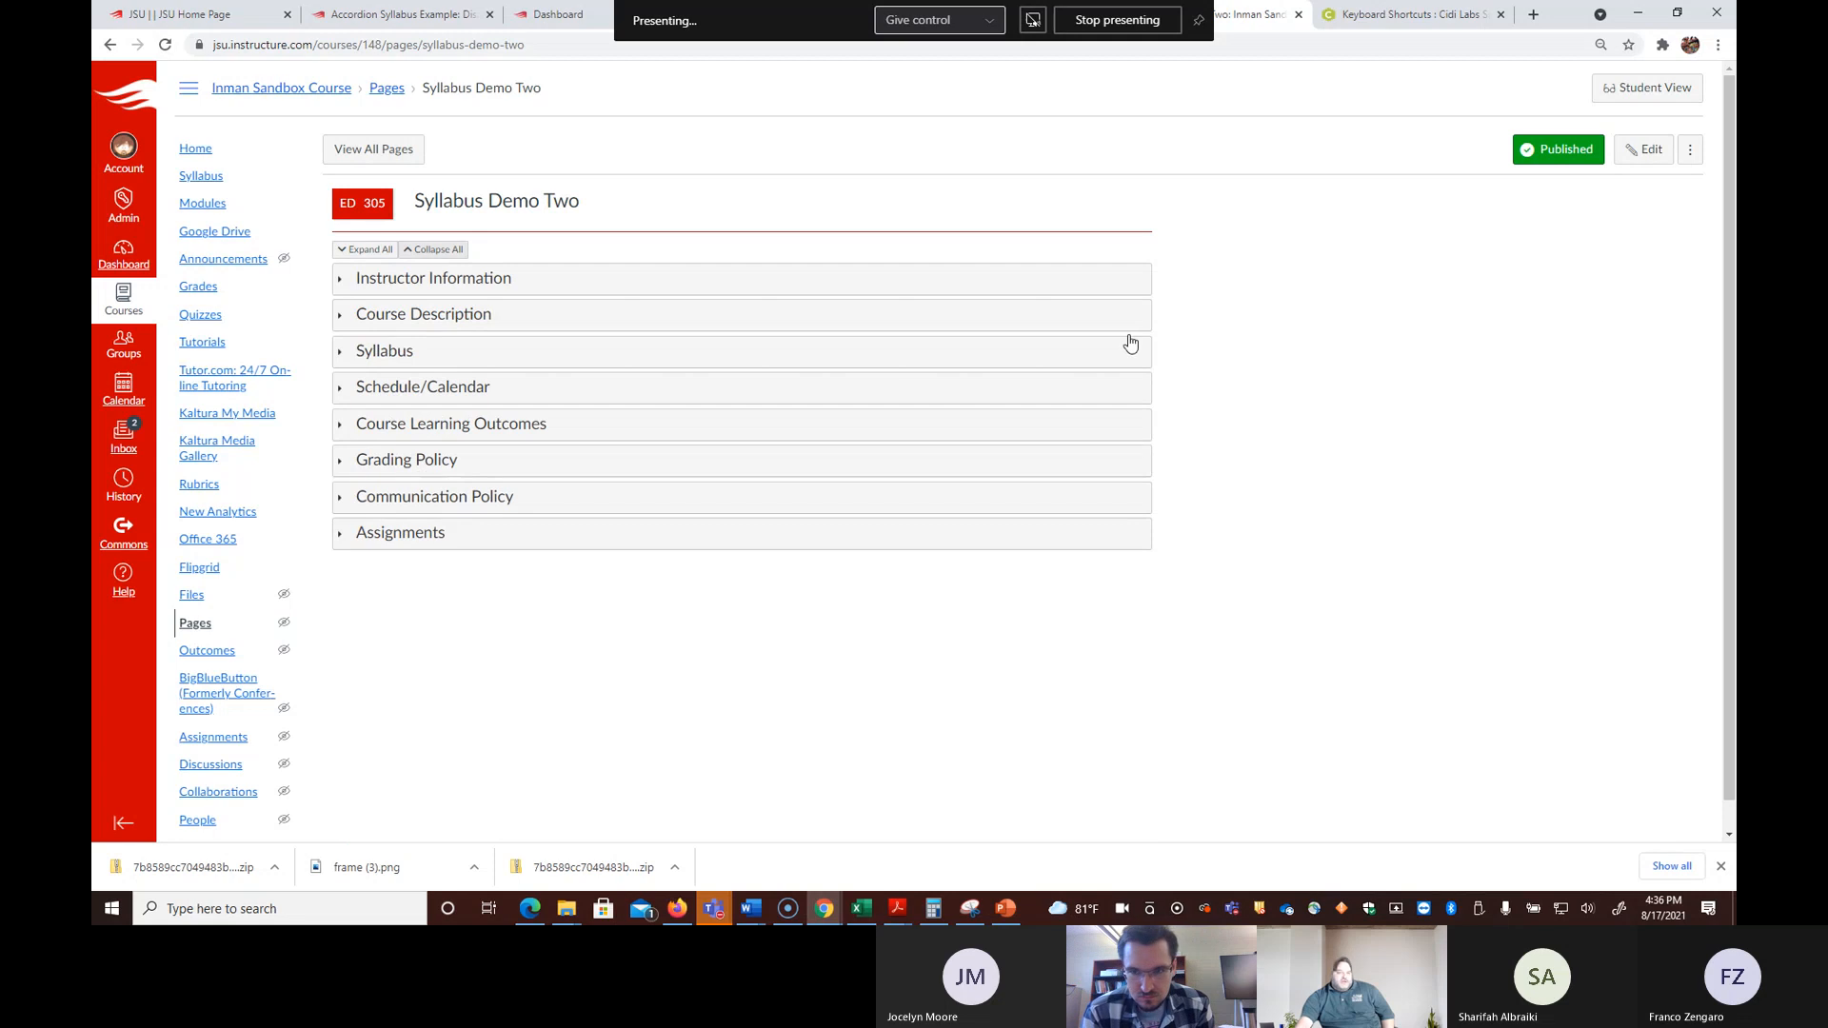
pyautogui.click(499, 322)
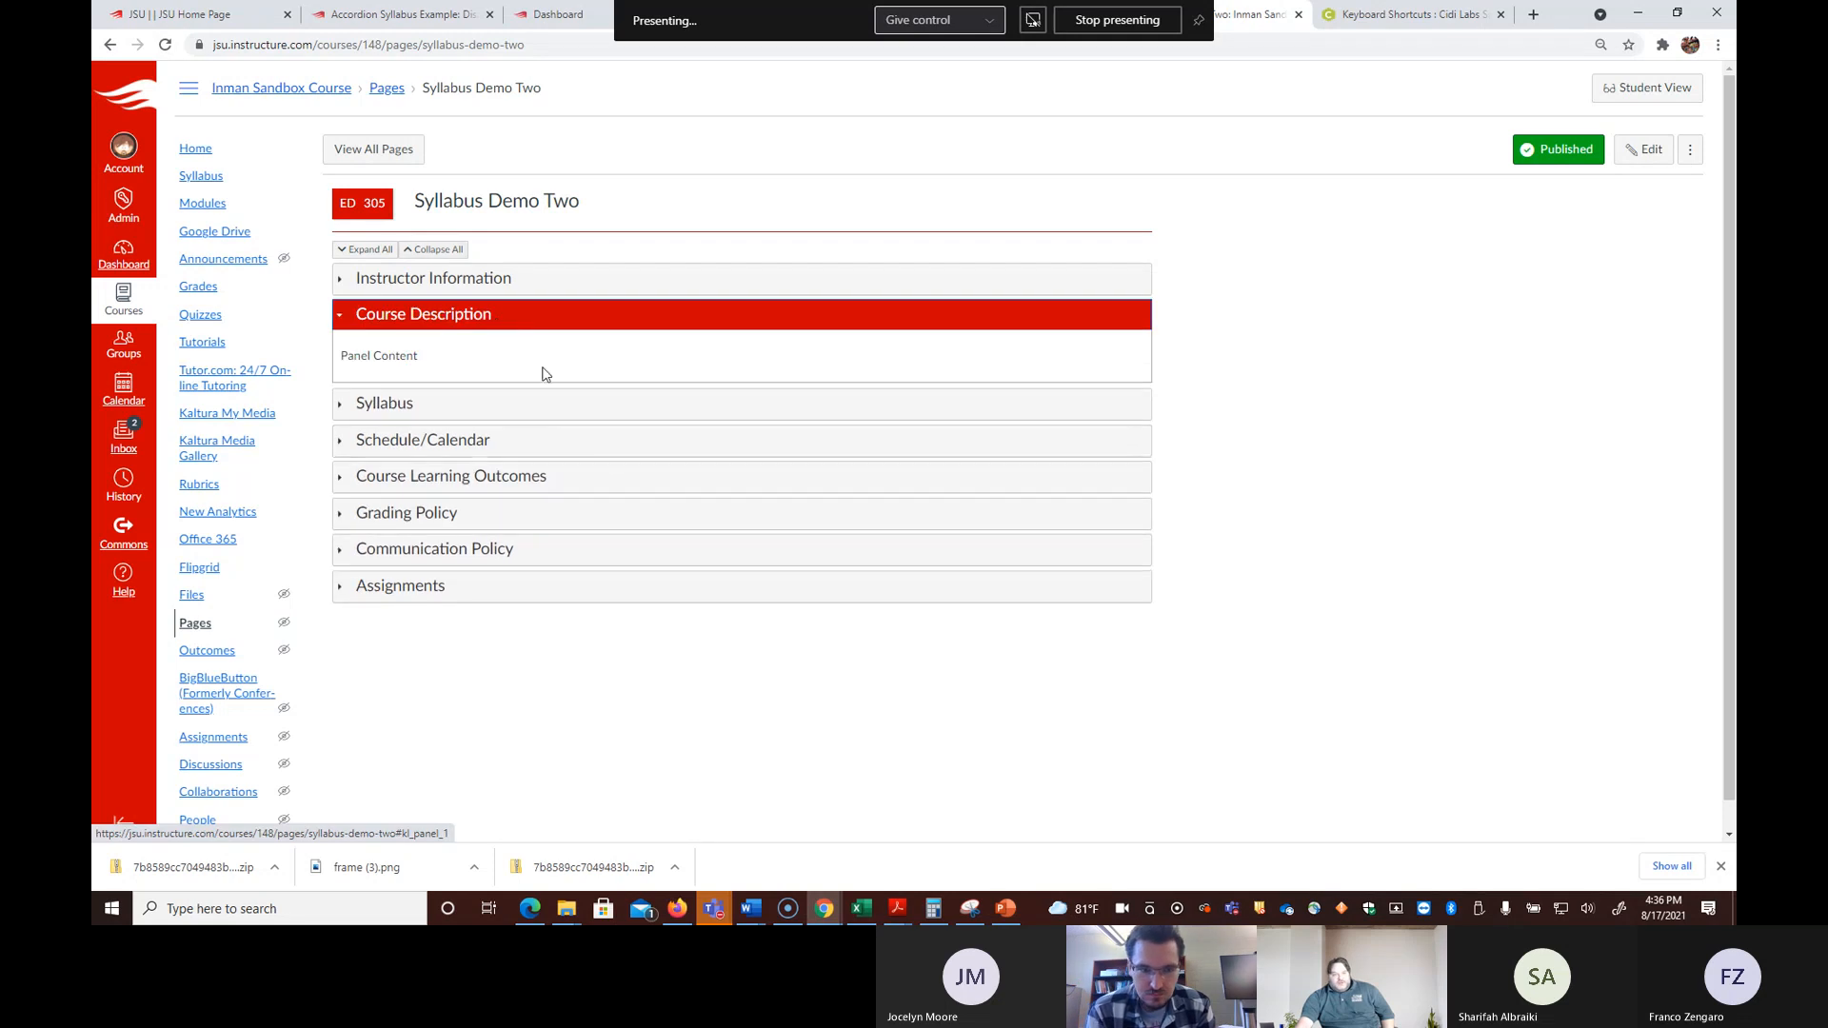
pyautogui.click(613, 488)
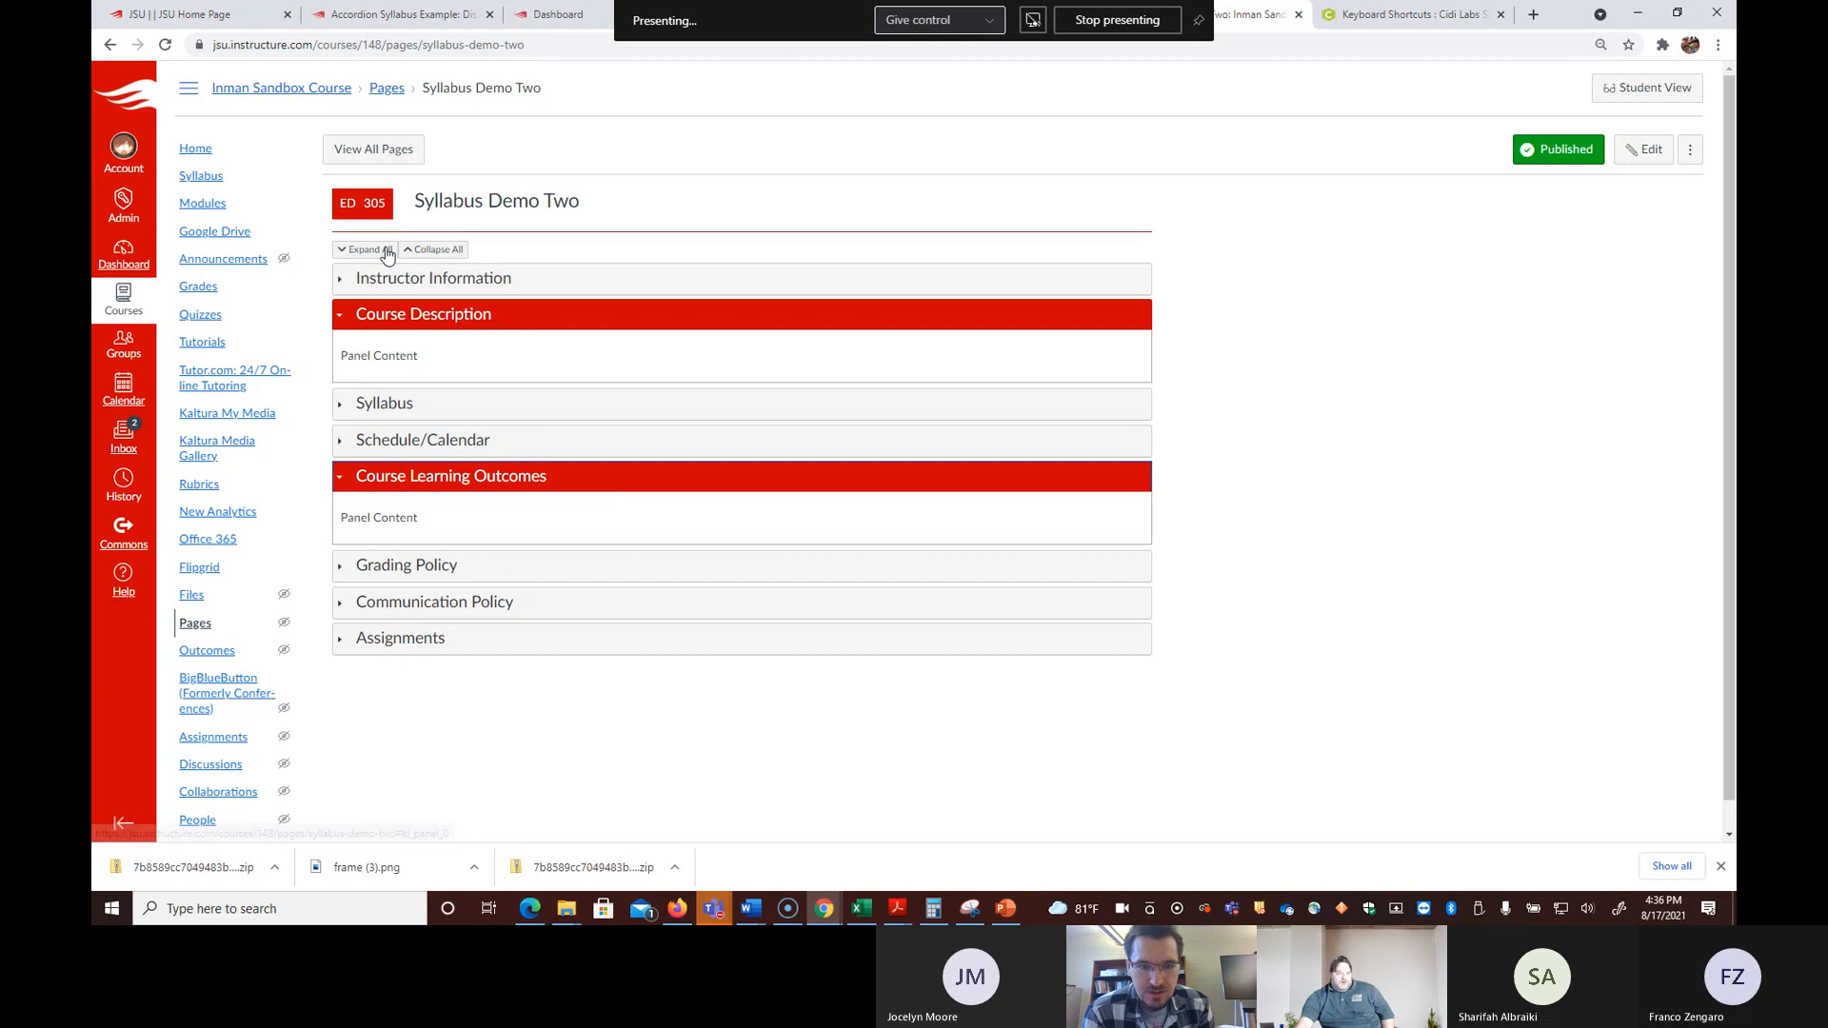
pyautogui.click(369, 252)
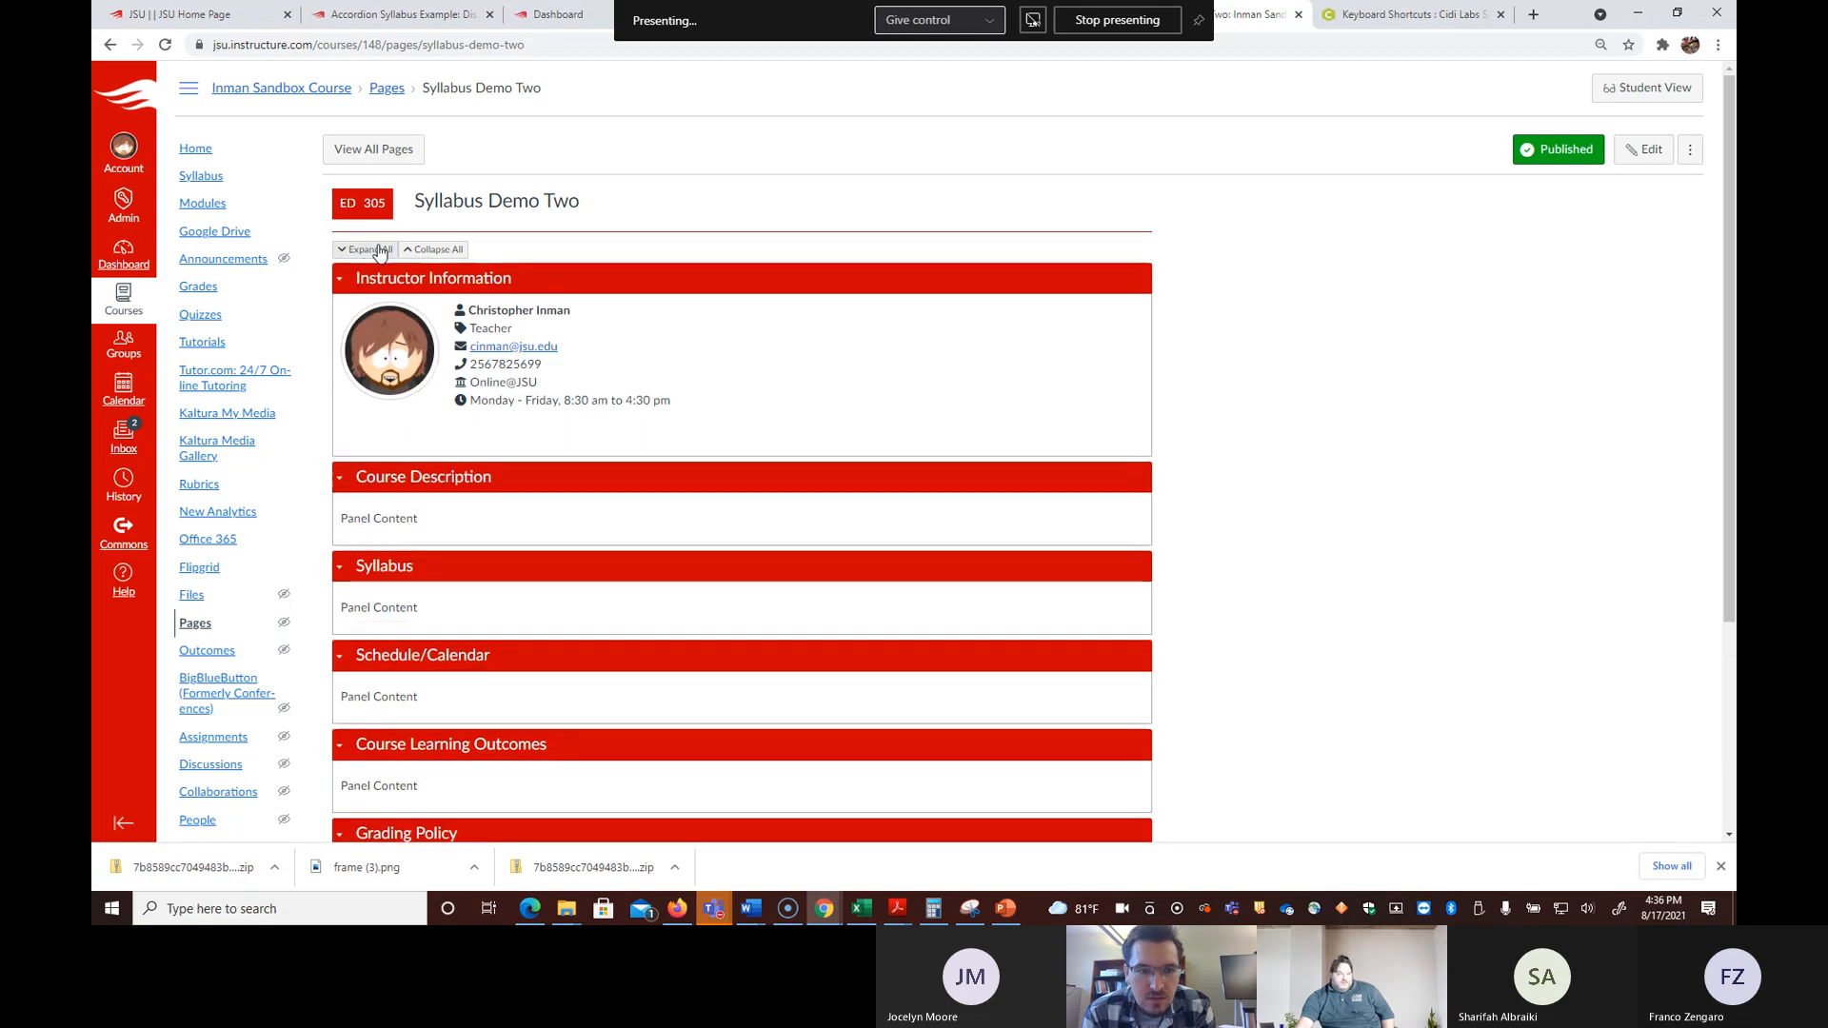
# Step: Reopen Syllabus Demo Two for editing and show the Accordions | Tabs settings of its expander in Design Tools
pyautogui.click(1646, 149)
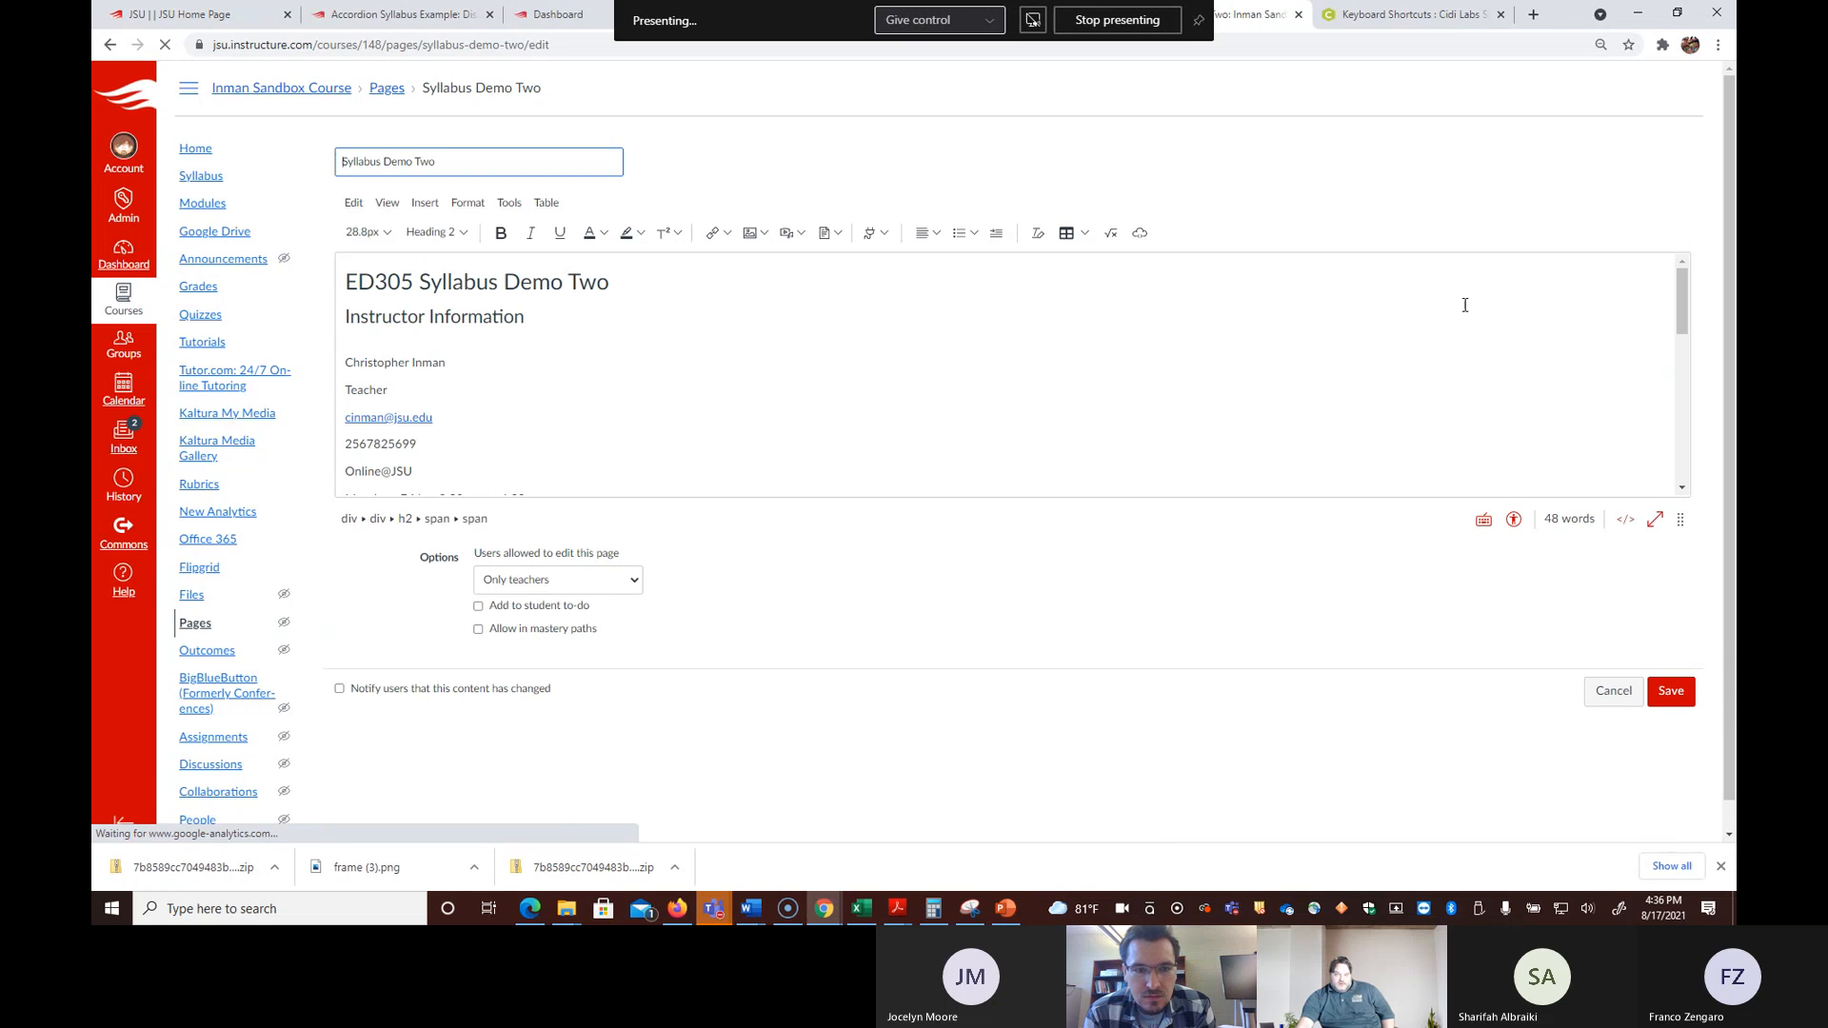
pyautogui.click(1619, 76)
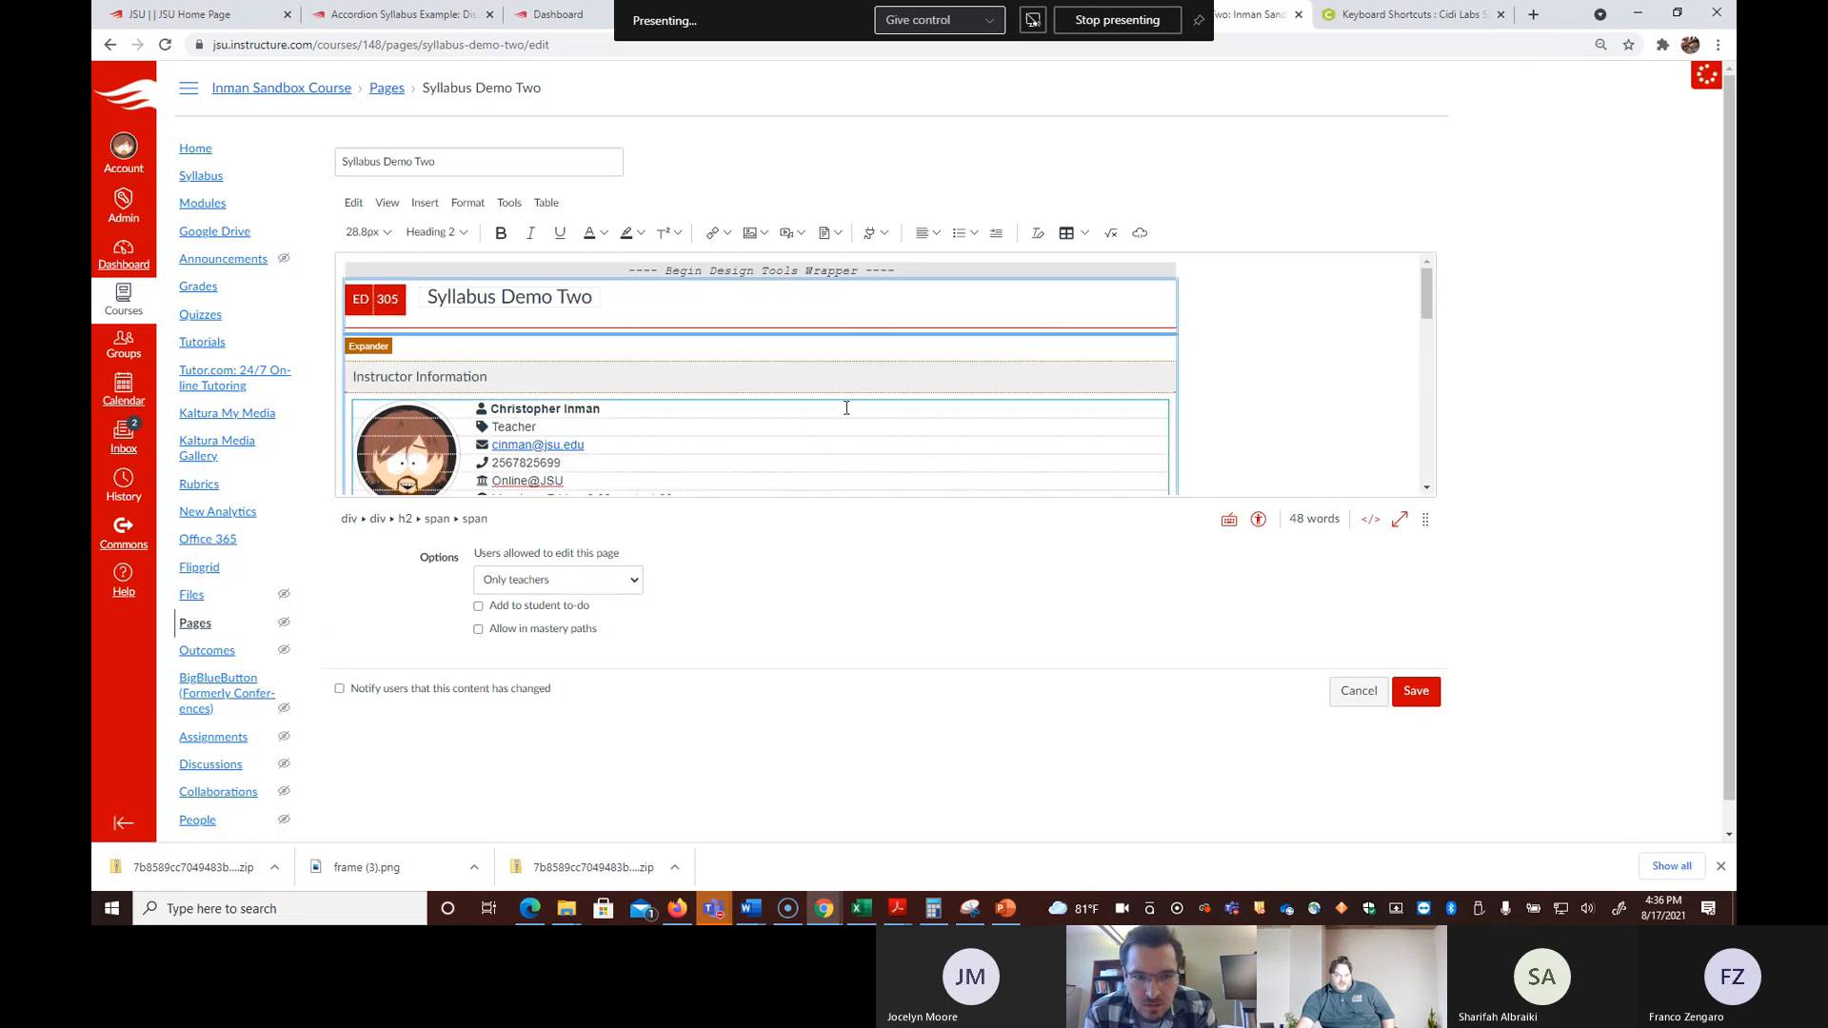
pyautogui.click(875, 430)
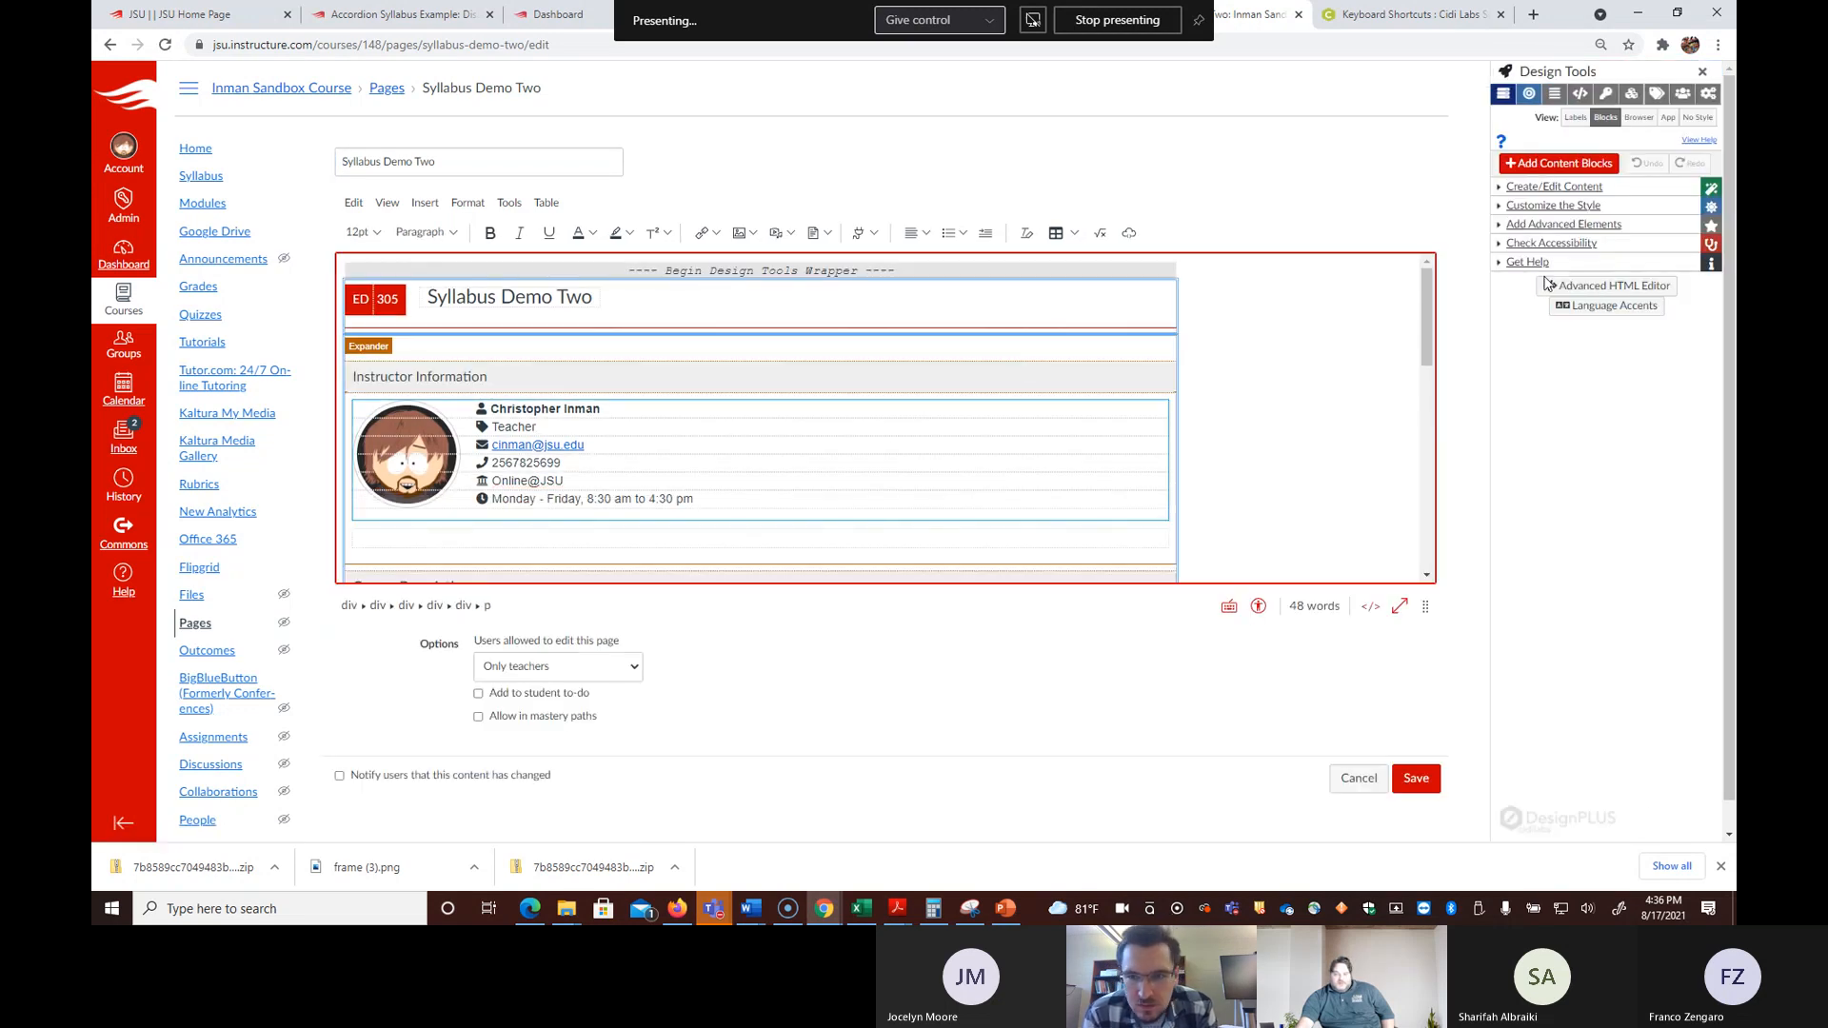
pyautogui.click(1579, 226)
pyautogui.click(1579, 239)
pyautogui.click(918, 479)
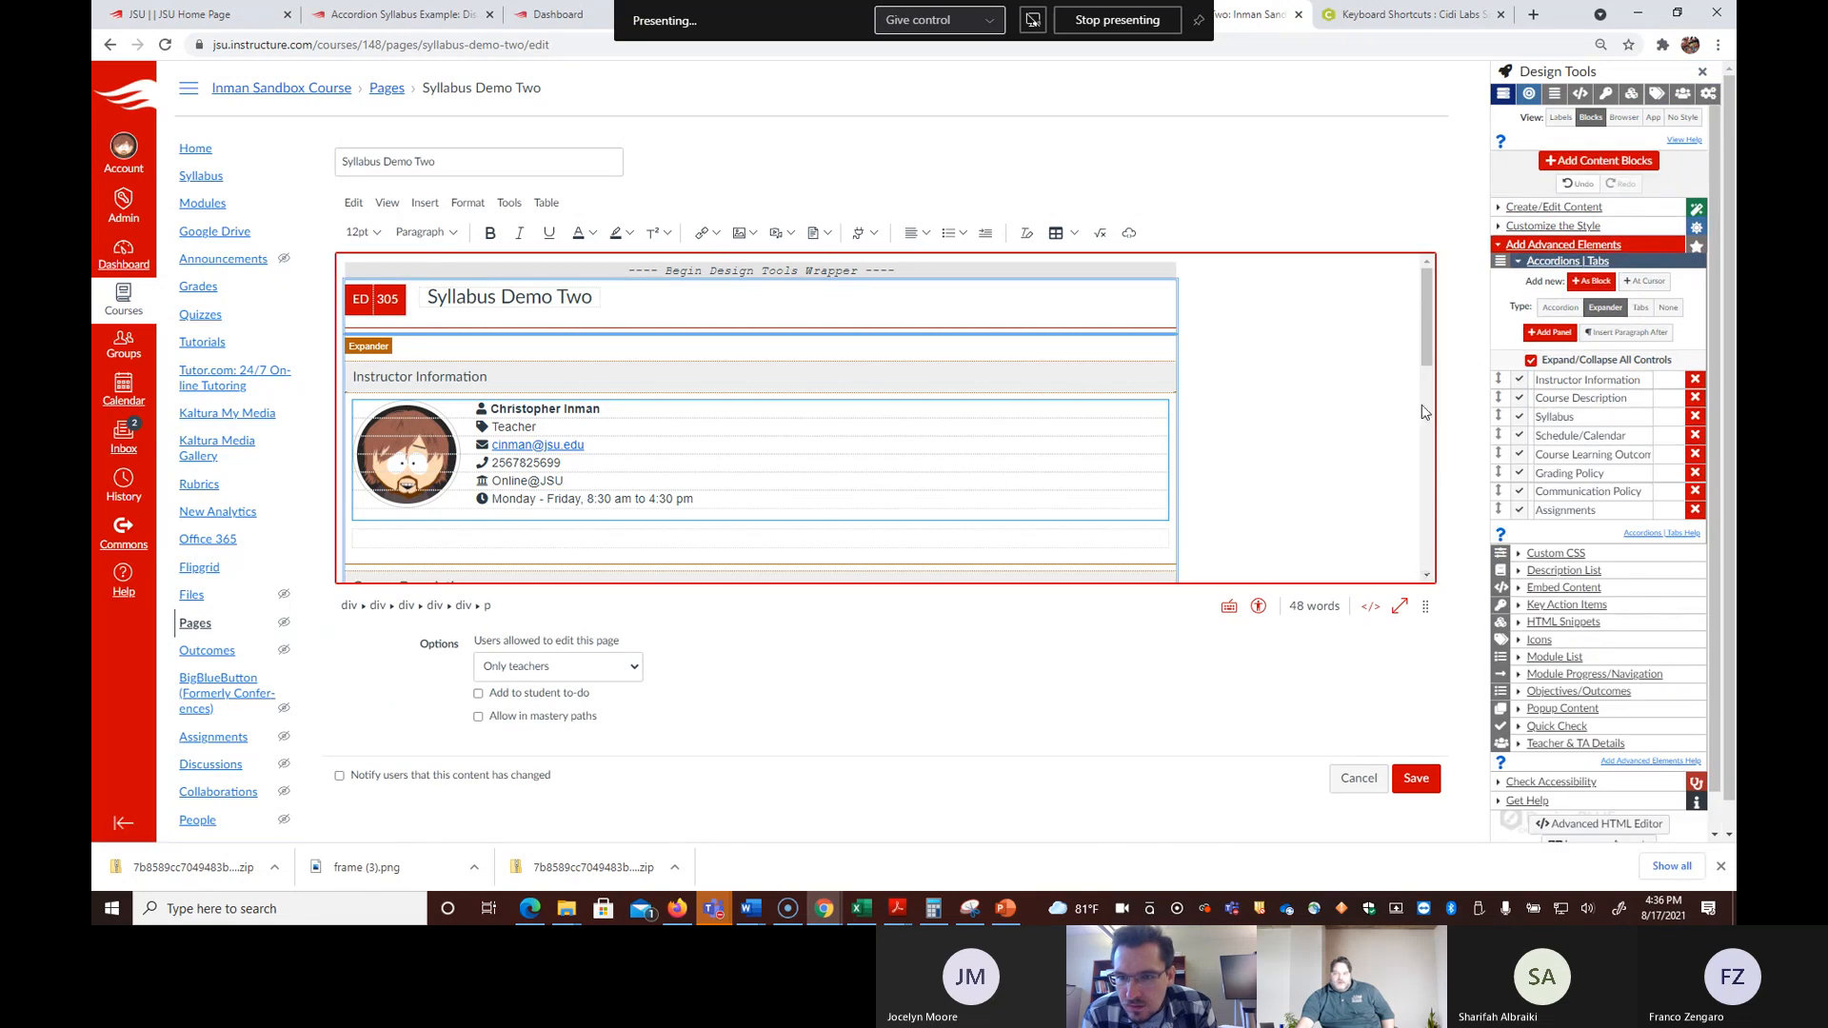
# Step: Change the panel type of the Syllabus Demo Two expander to Accordion and save the page
pyautogui.click(1566, 312)
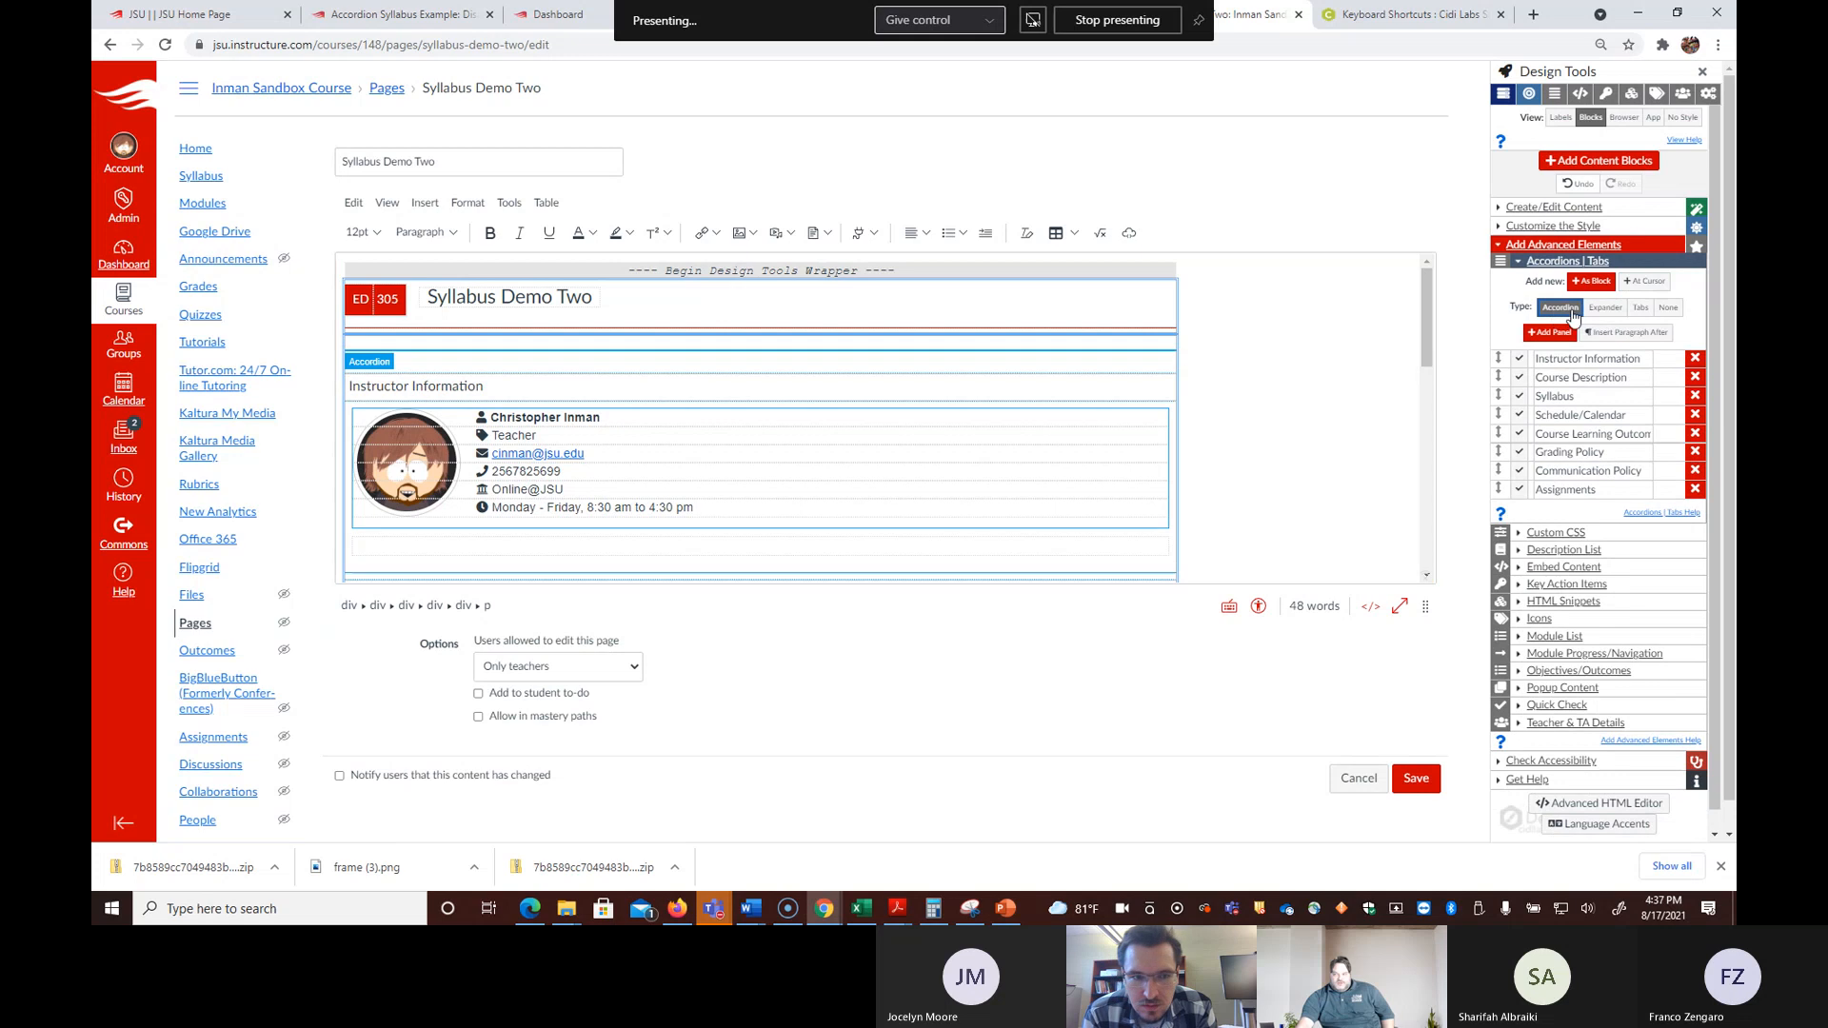
pyautogui.click(1415, 778)
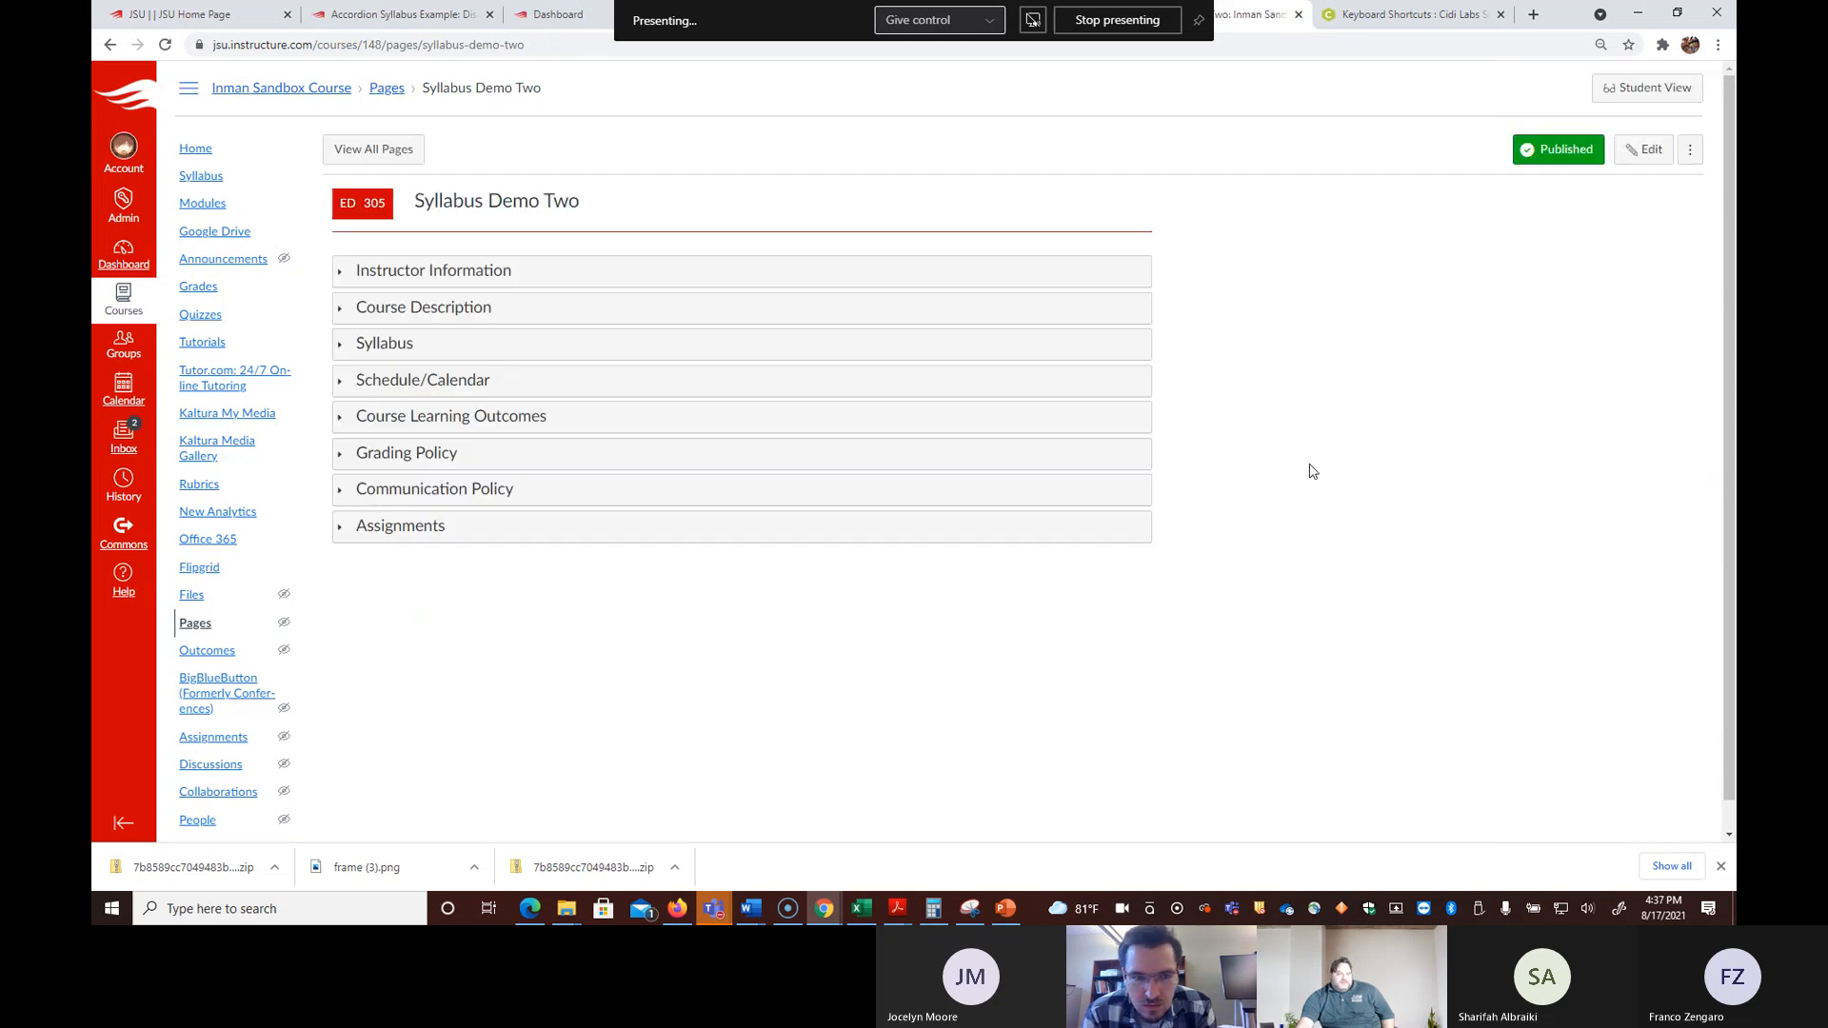
# Step: Open each accordion panel in turn, from Instructor Information through Assignments, to check how the accordion behaves on the saved page
pyautogui.click(600, 273)
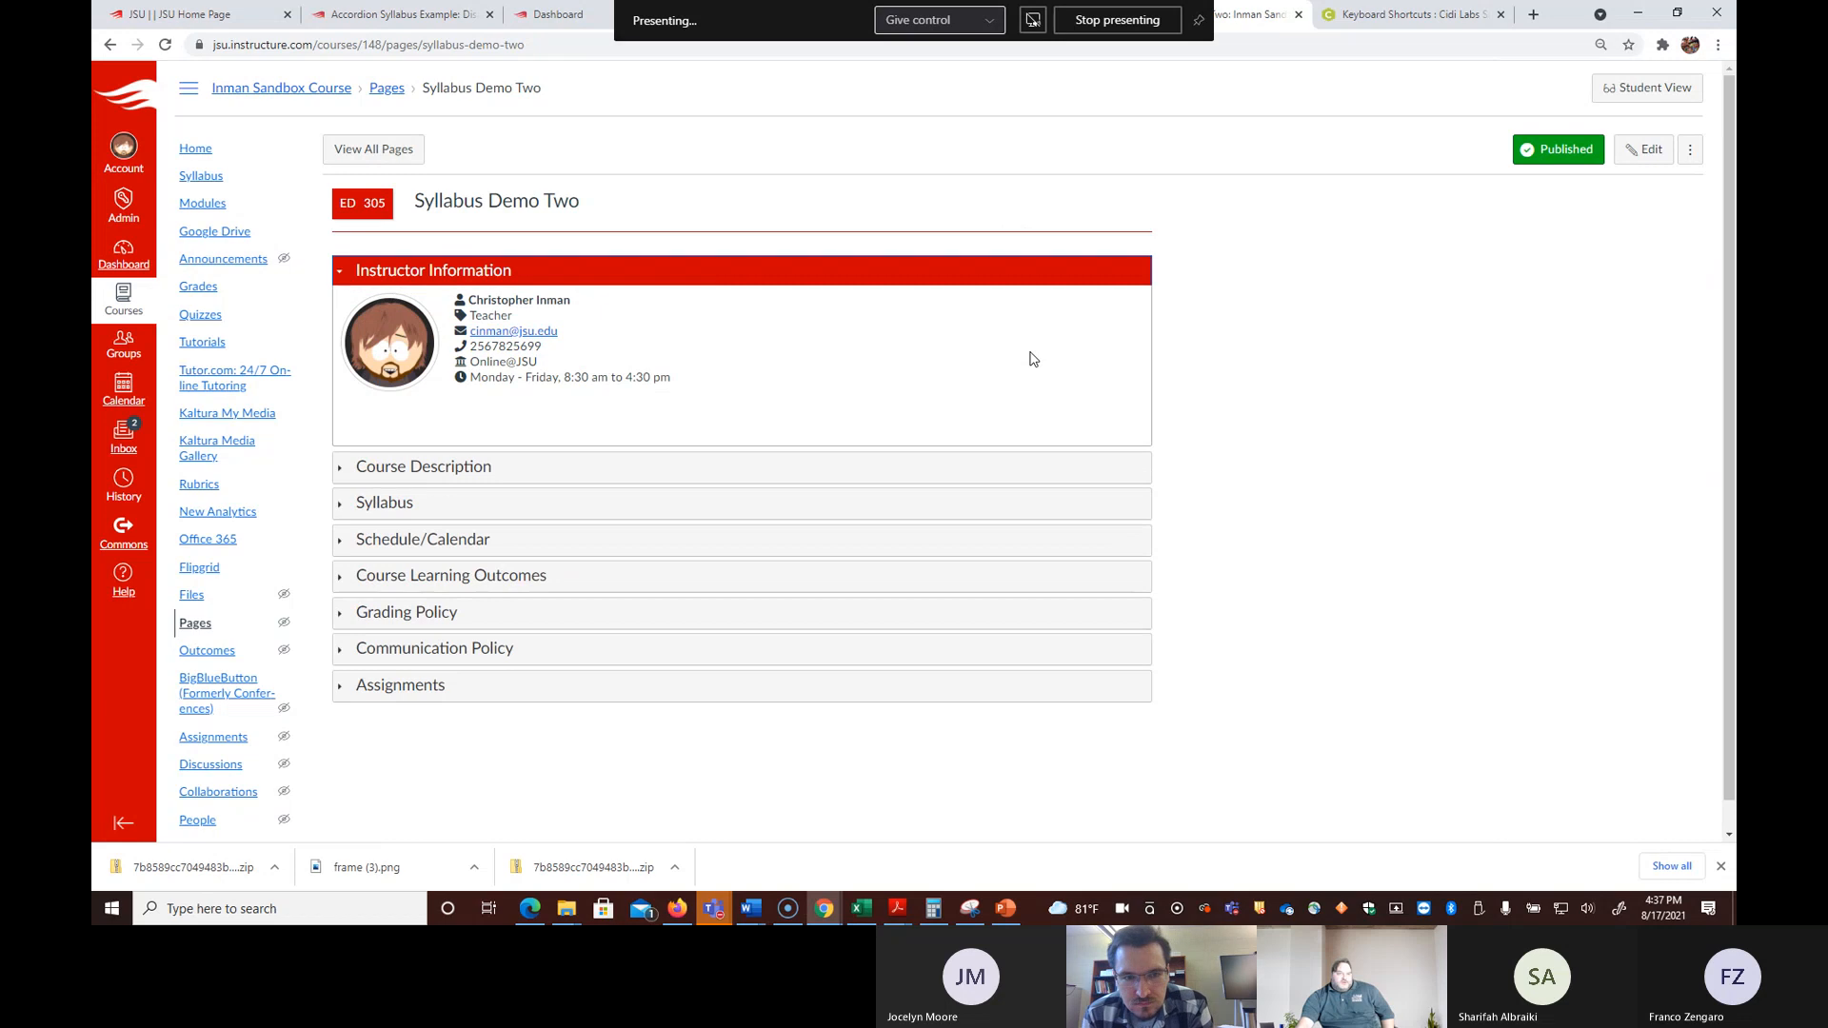
pyautogui.click(816, 479)
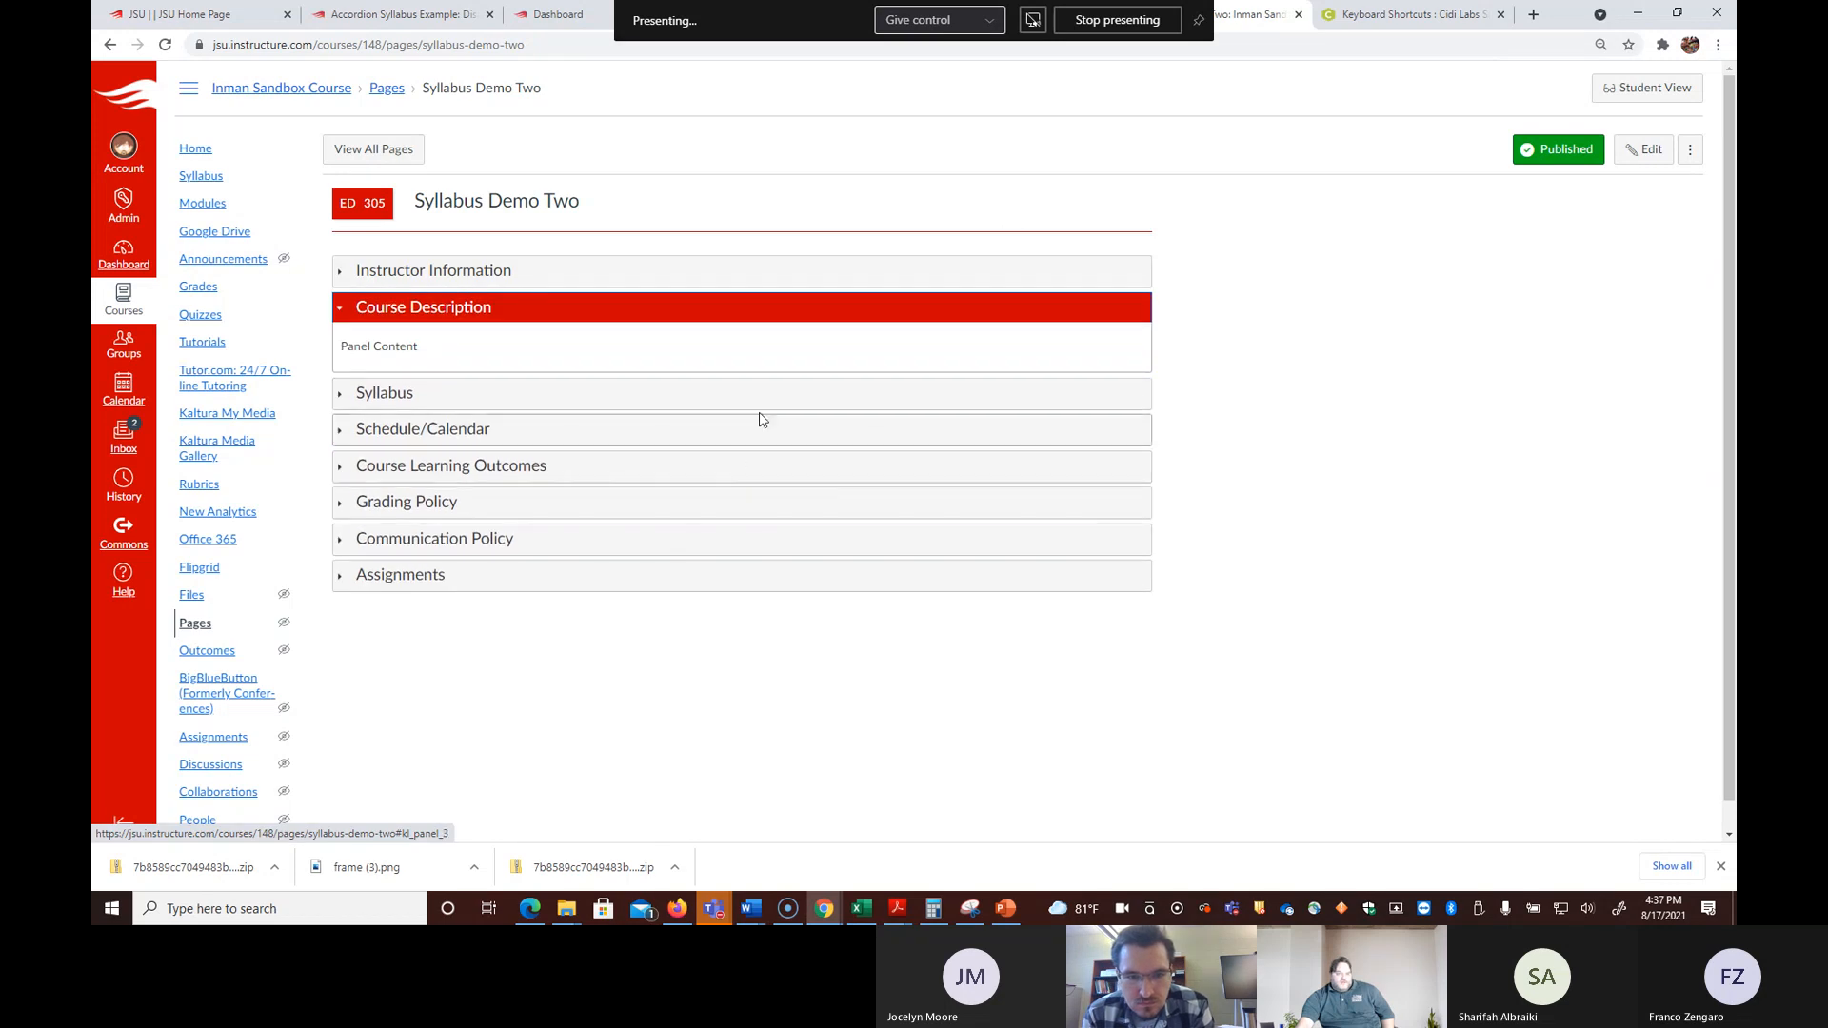
pyautogui.click(774, 400)
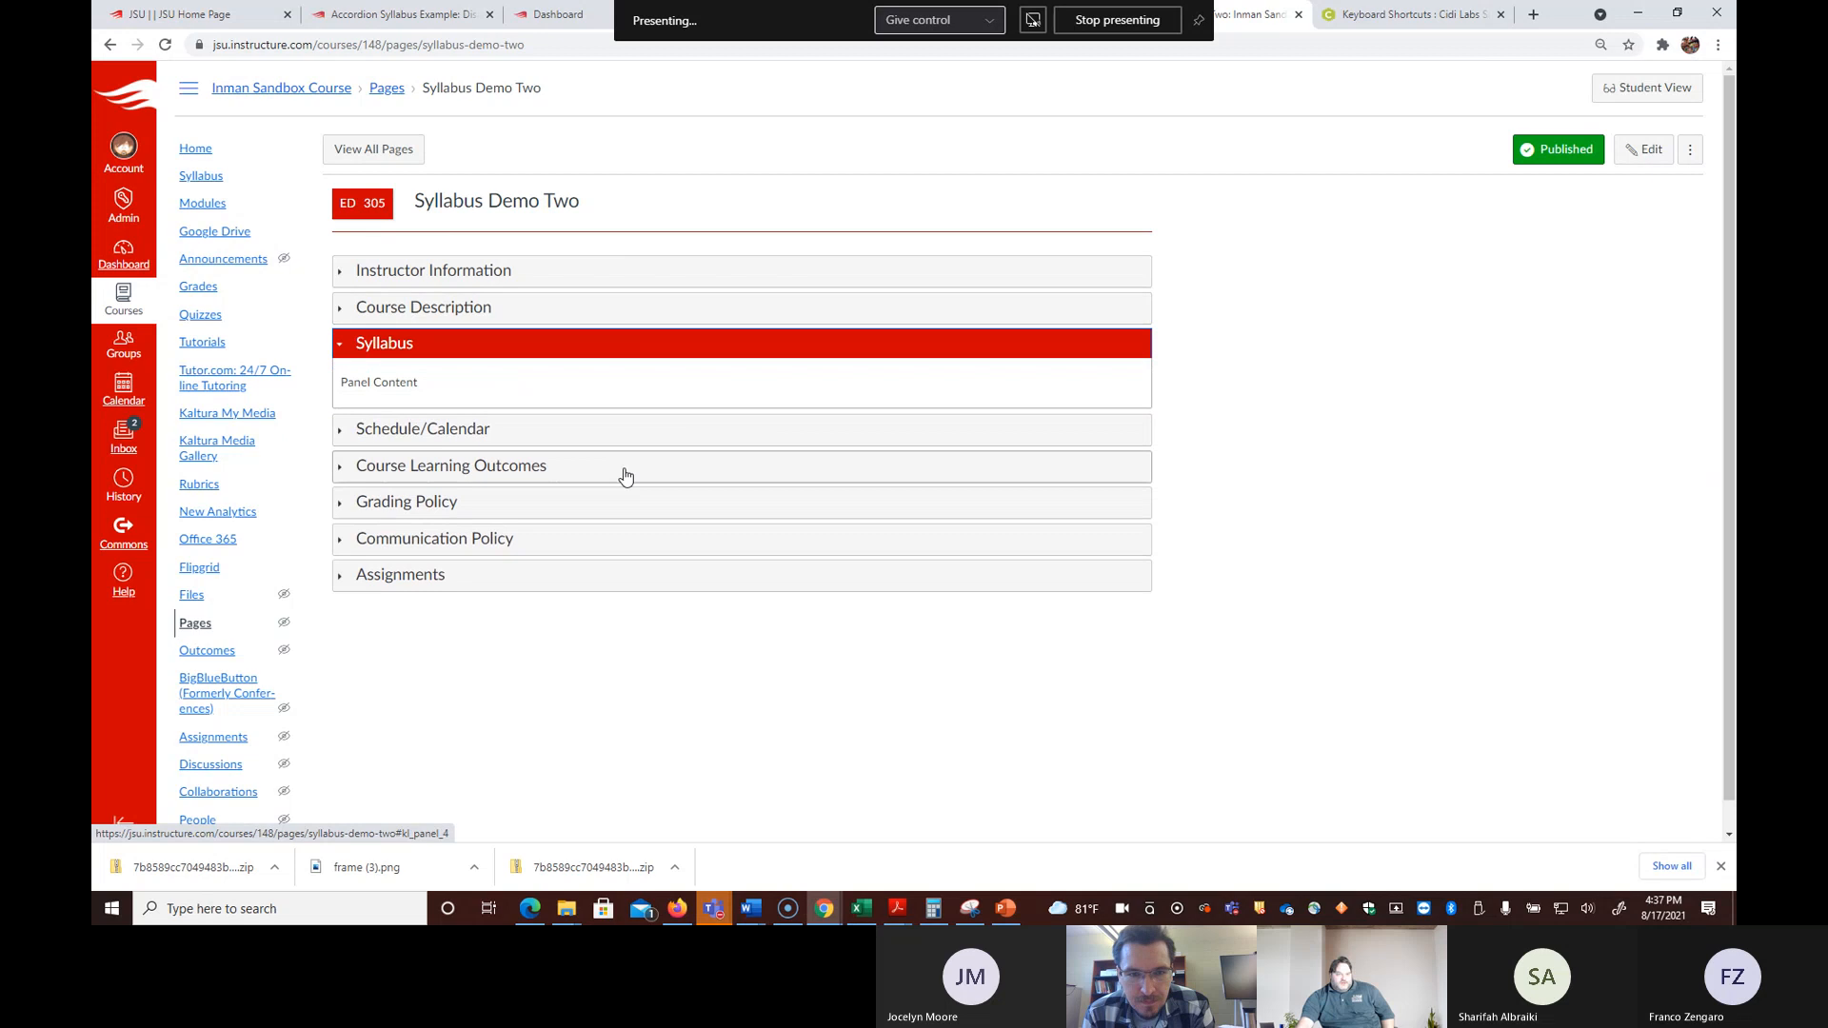
pyautogui.click(729, 437)
pyautogui.click(942, 473)
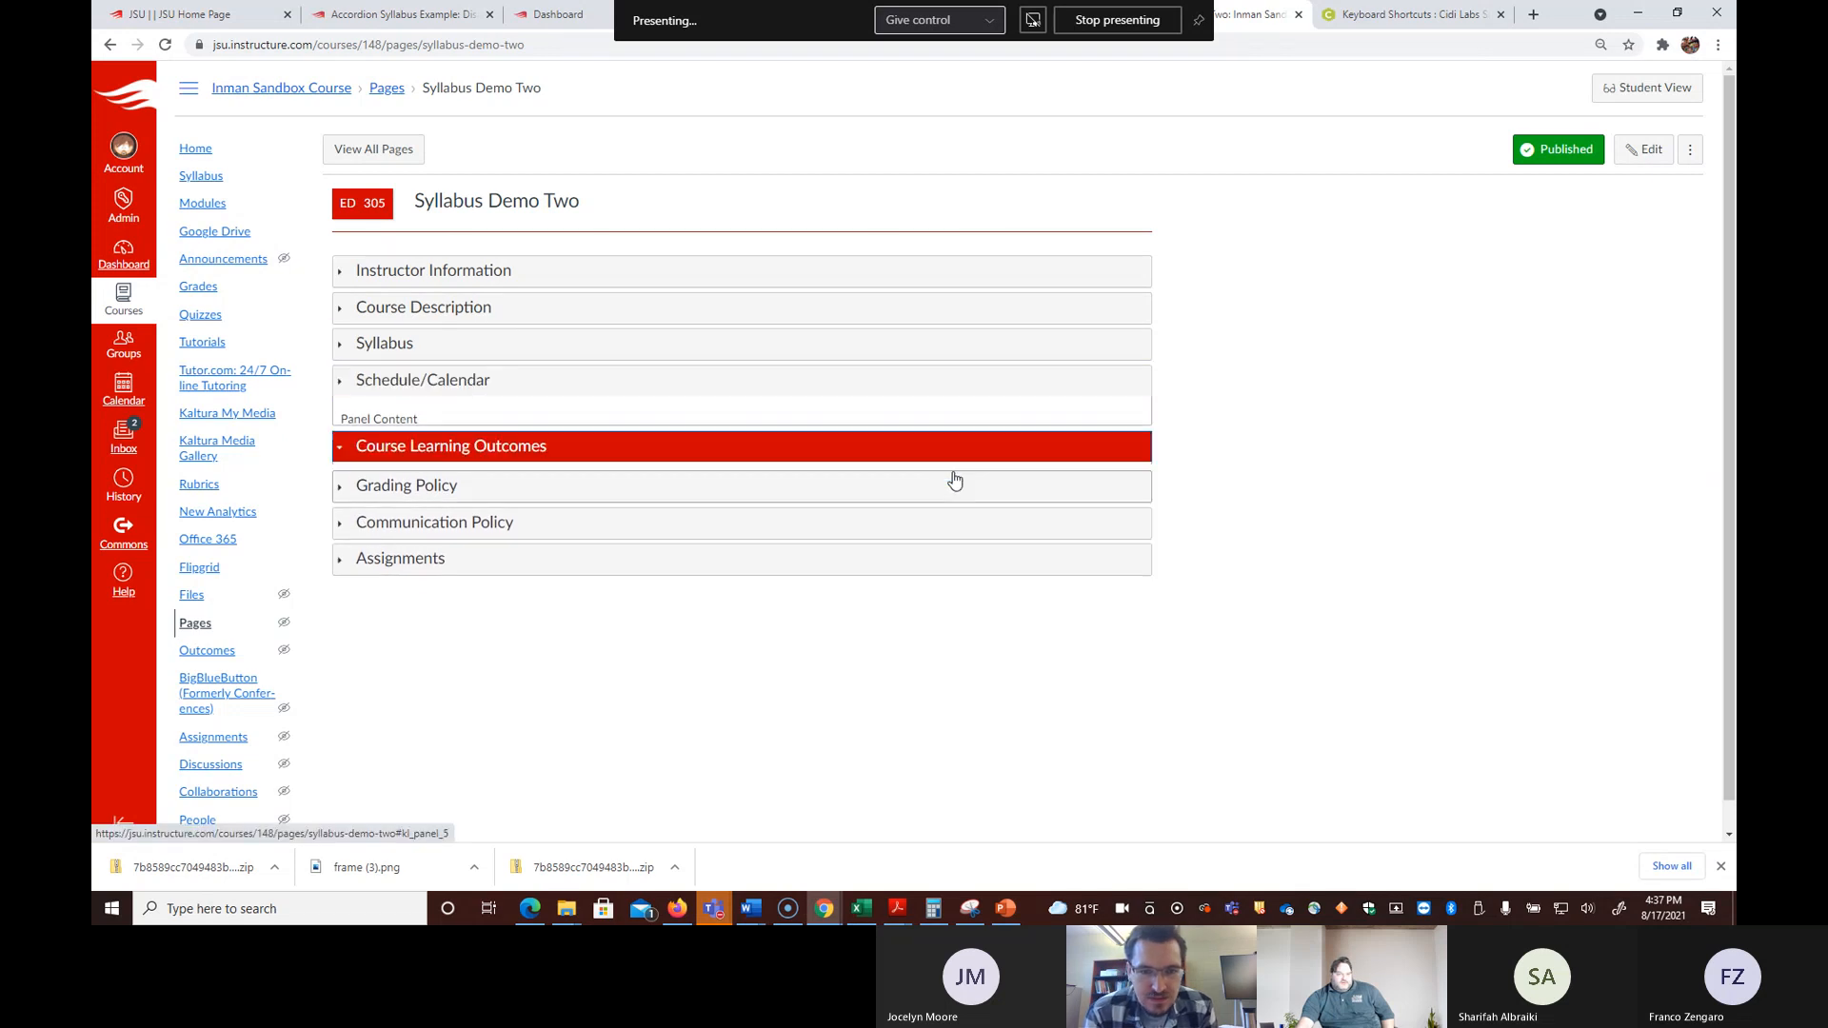
pyautogui.click(957, 507)
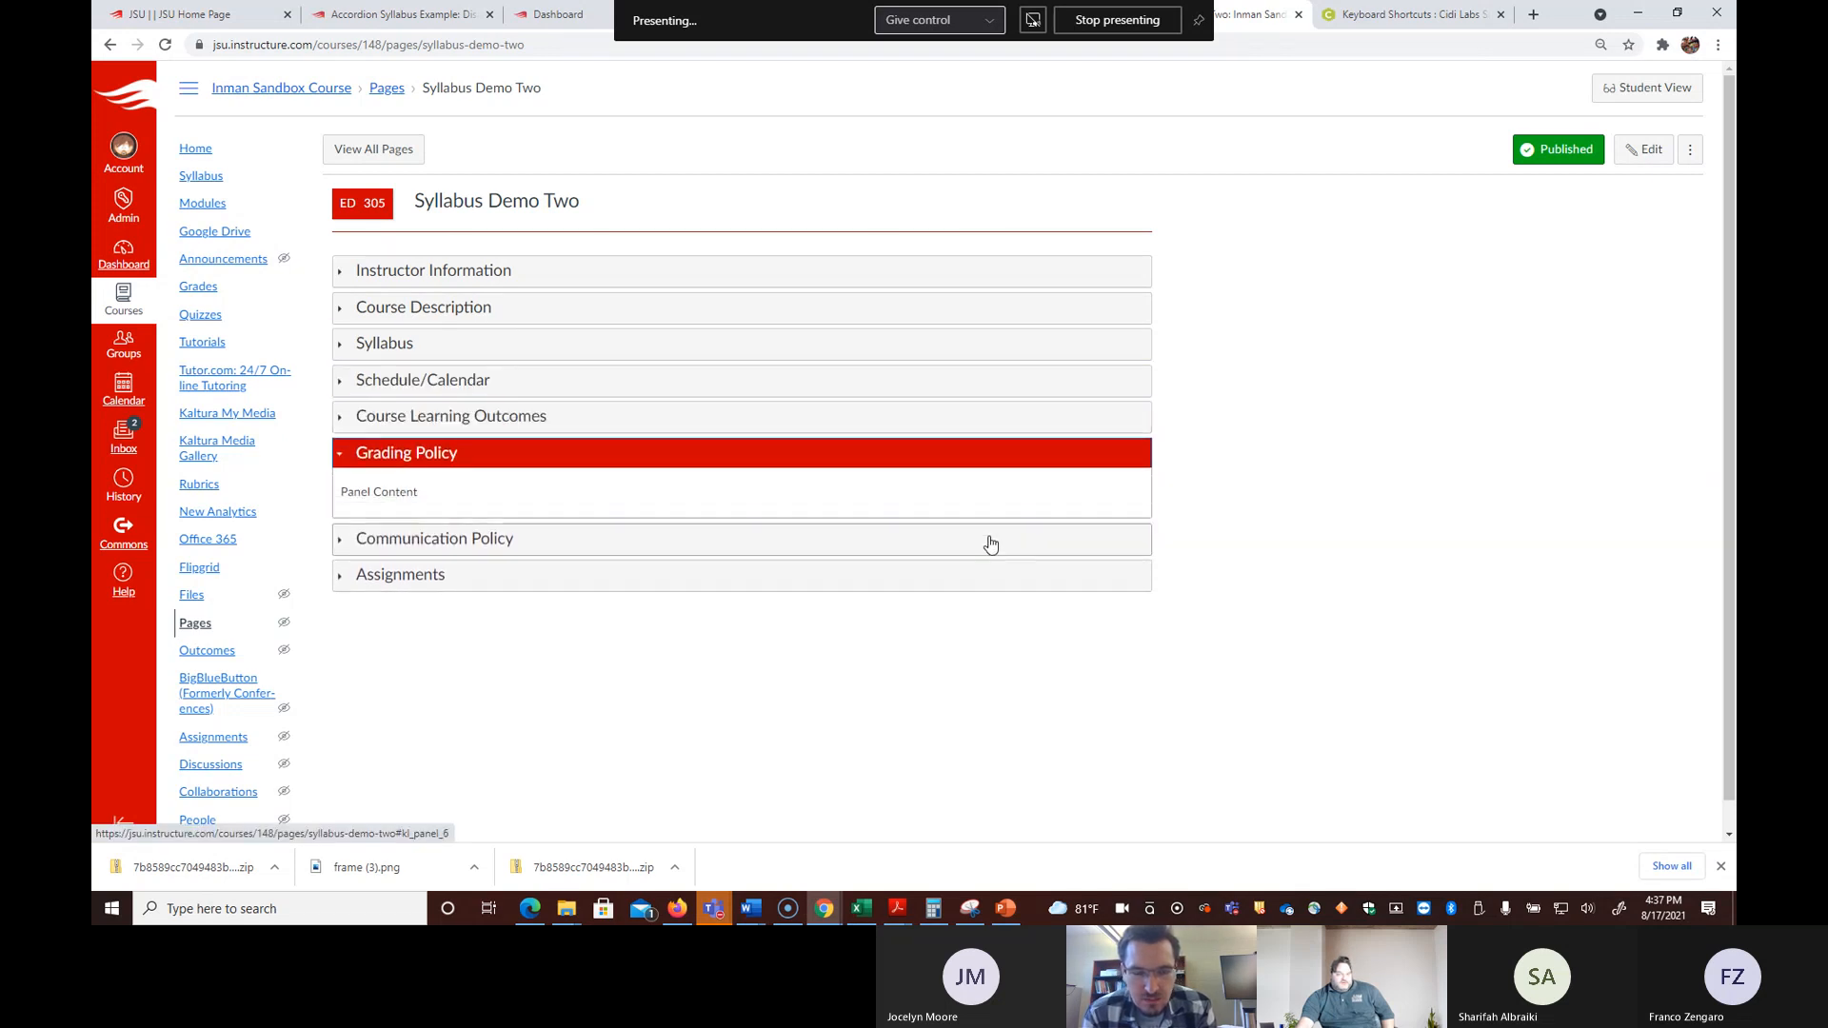
pyautogui.click(989, 539)
pyautogui.click(991, 574)
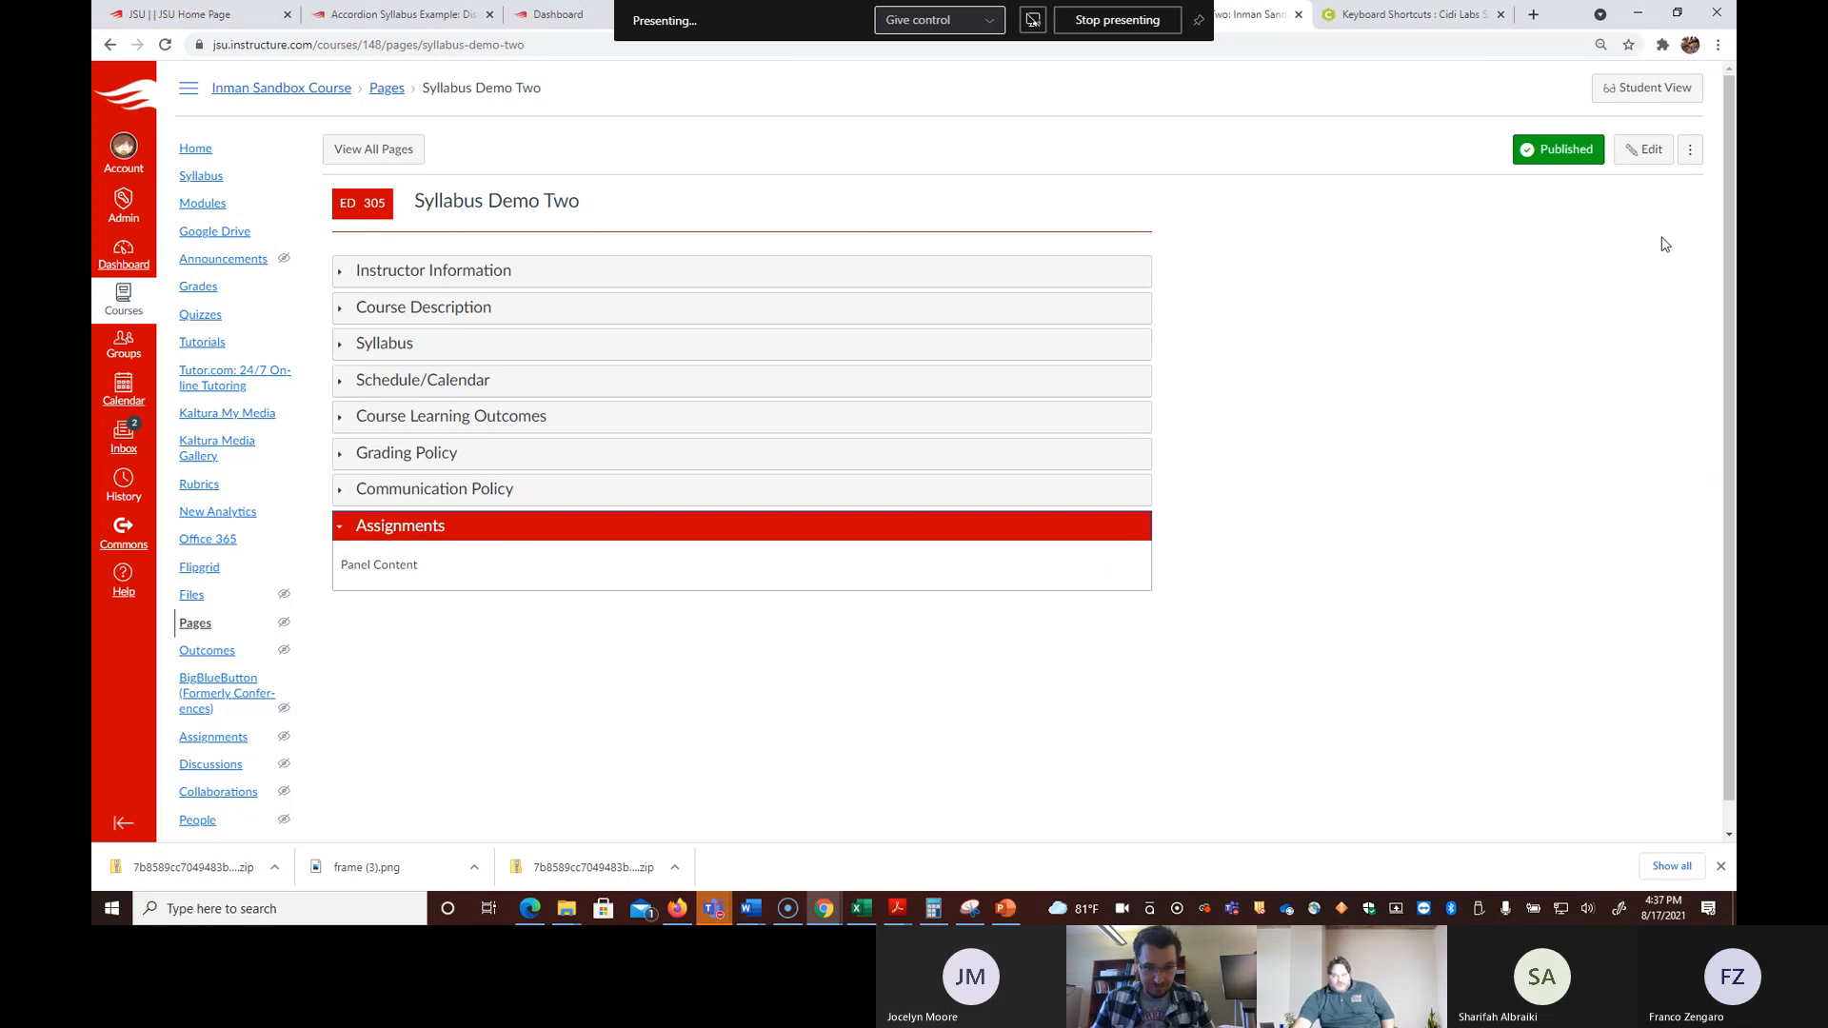
# Step: Reopen the page for editing, select the accordion at its Course Description heading, and set its panel type back to Expander
pyautogui.click(1650, 154)
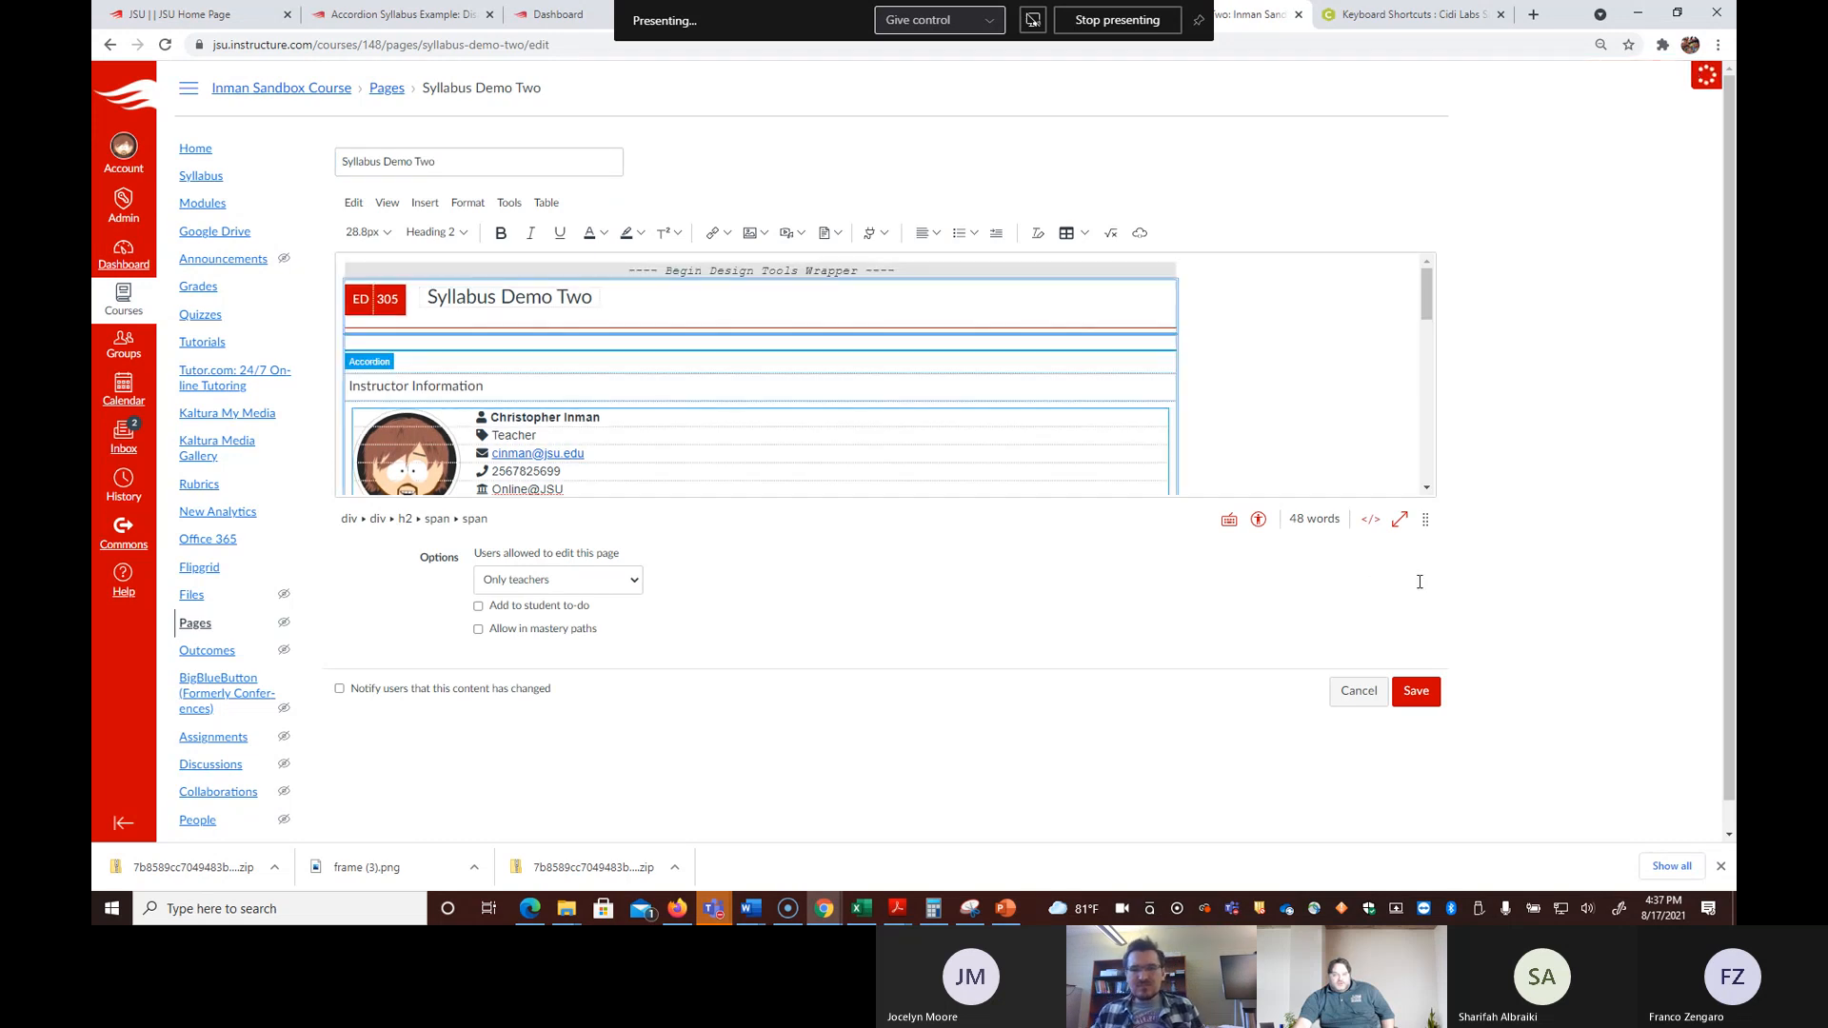
pyautogui.click(1597, 226)
pyautogui.click(1600, 240)
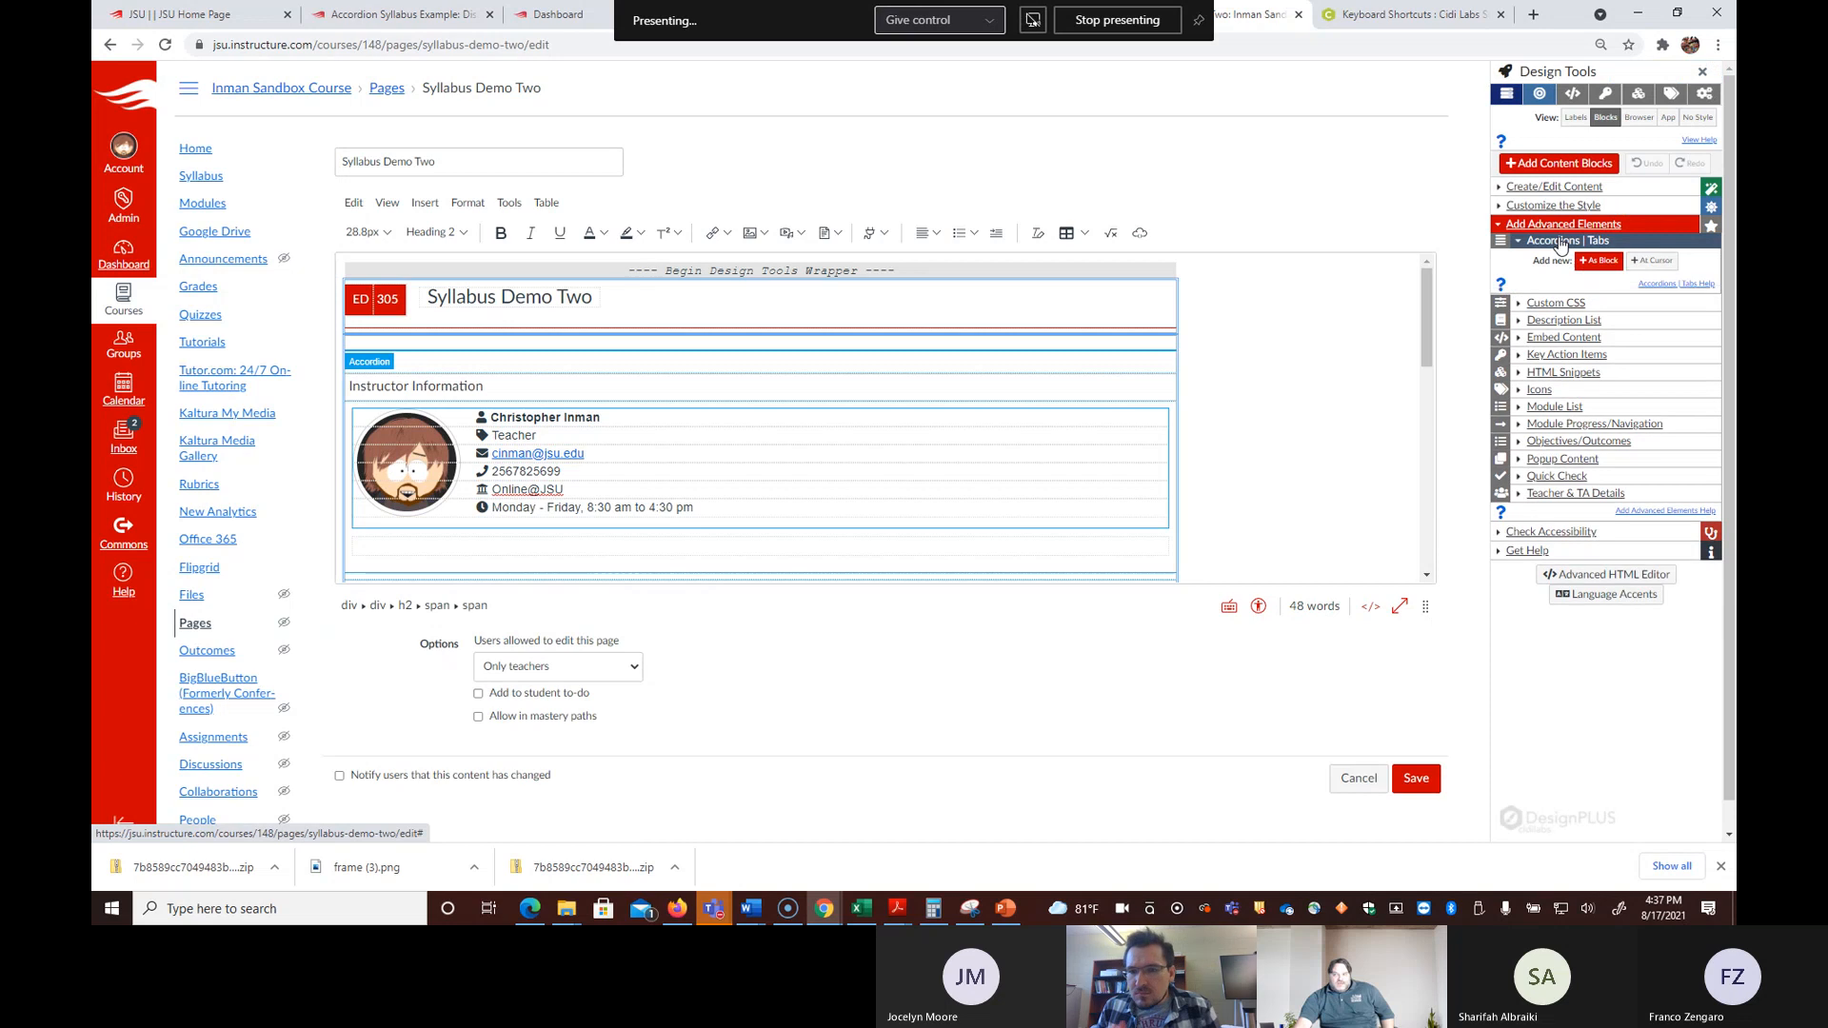
pyautogui.scroll(-2, 972, 453)
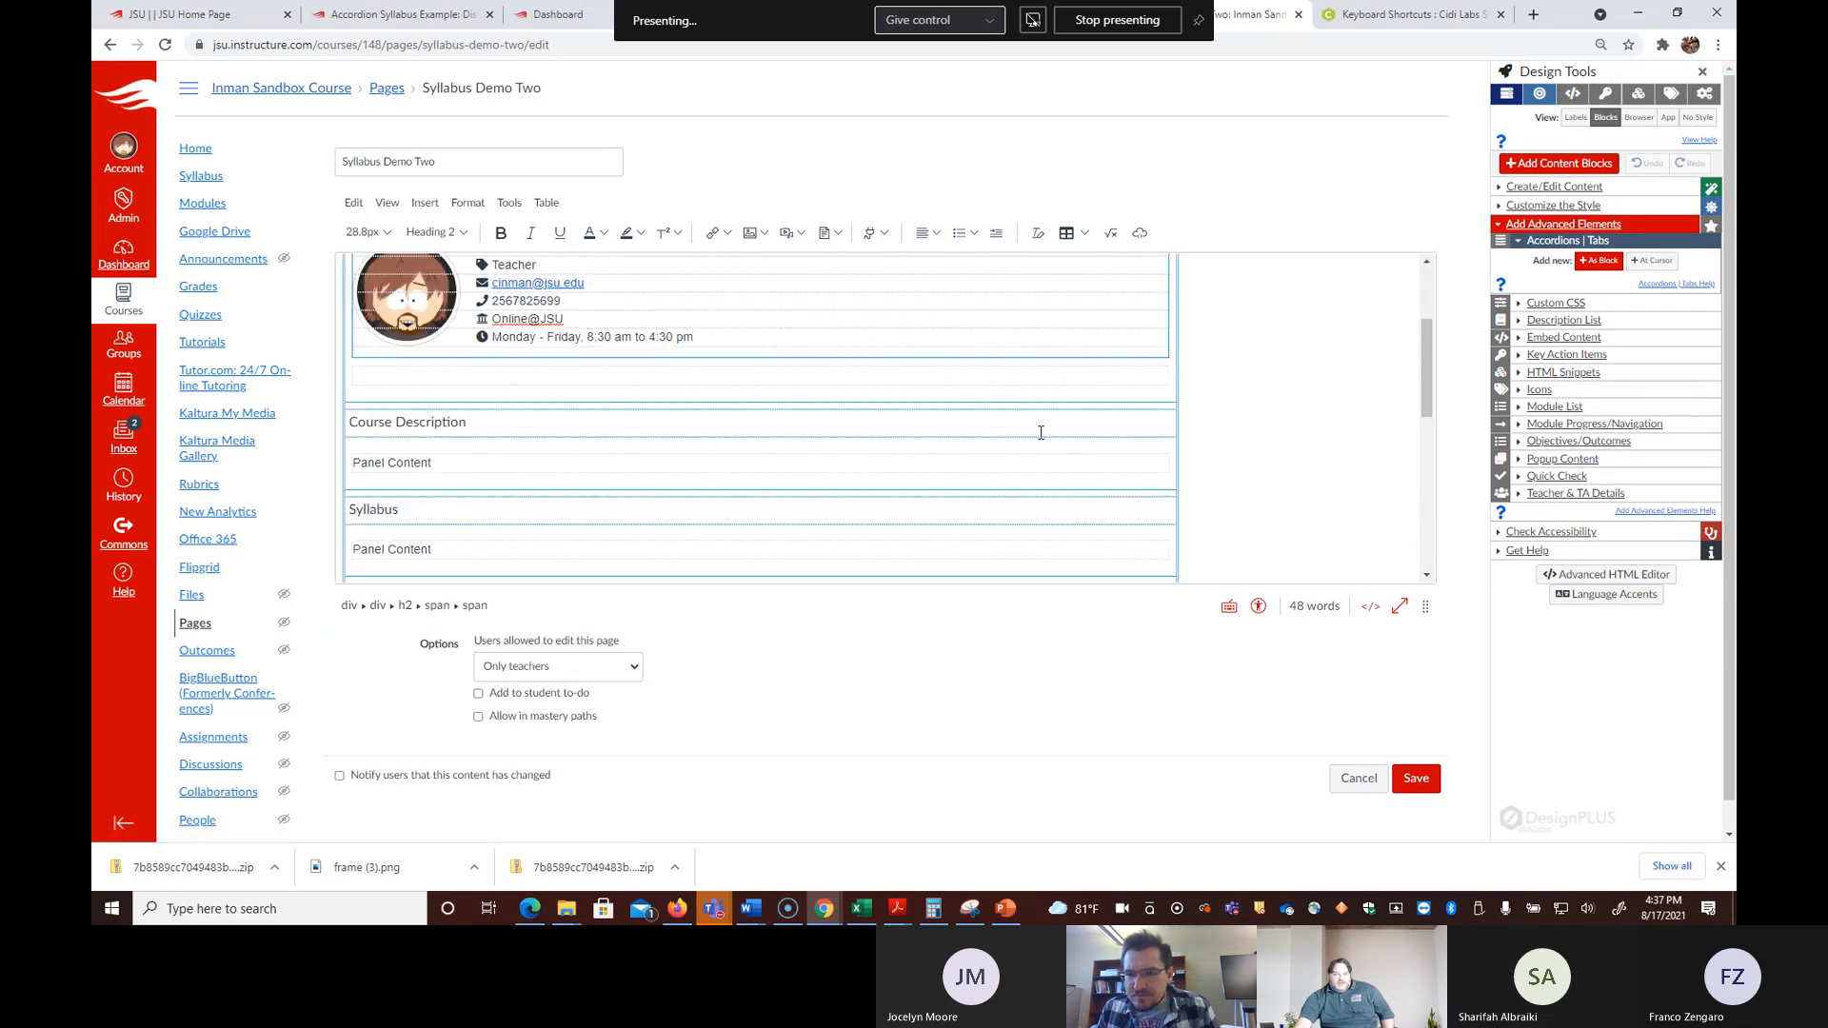
pyautogui.click(824, 422)
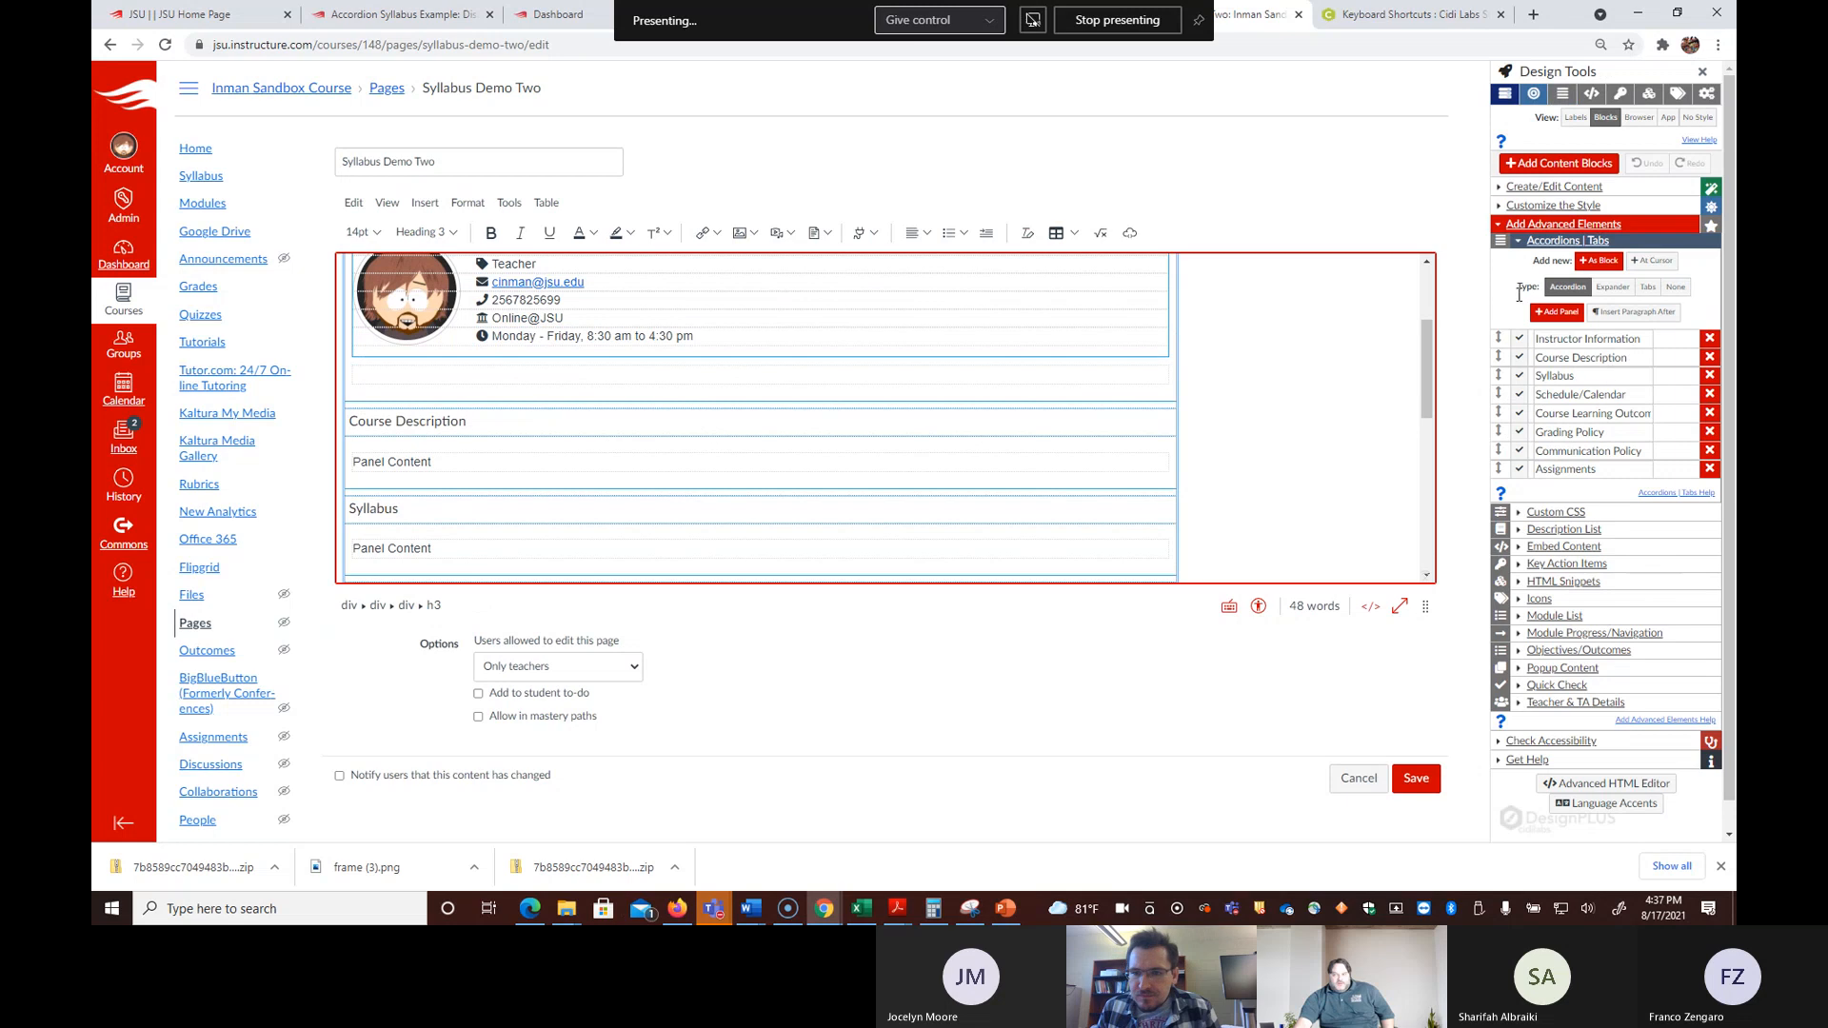
pyautogui.click(1613, 286)
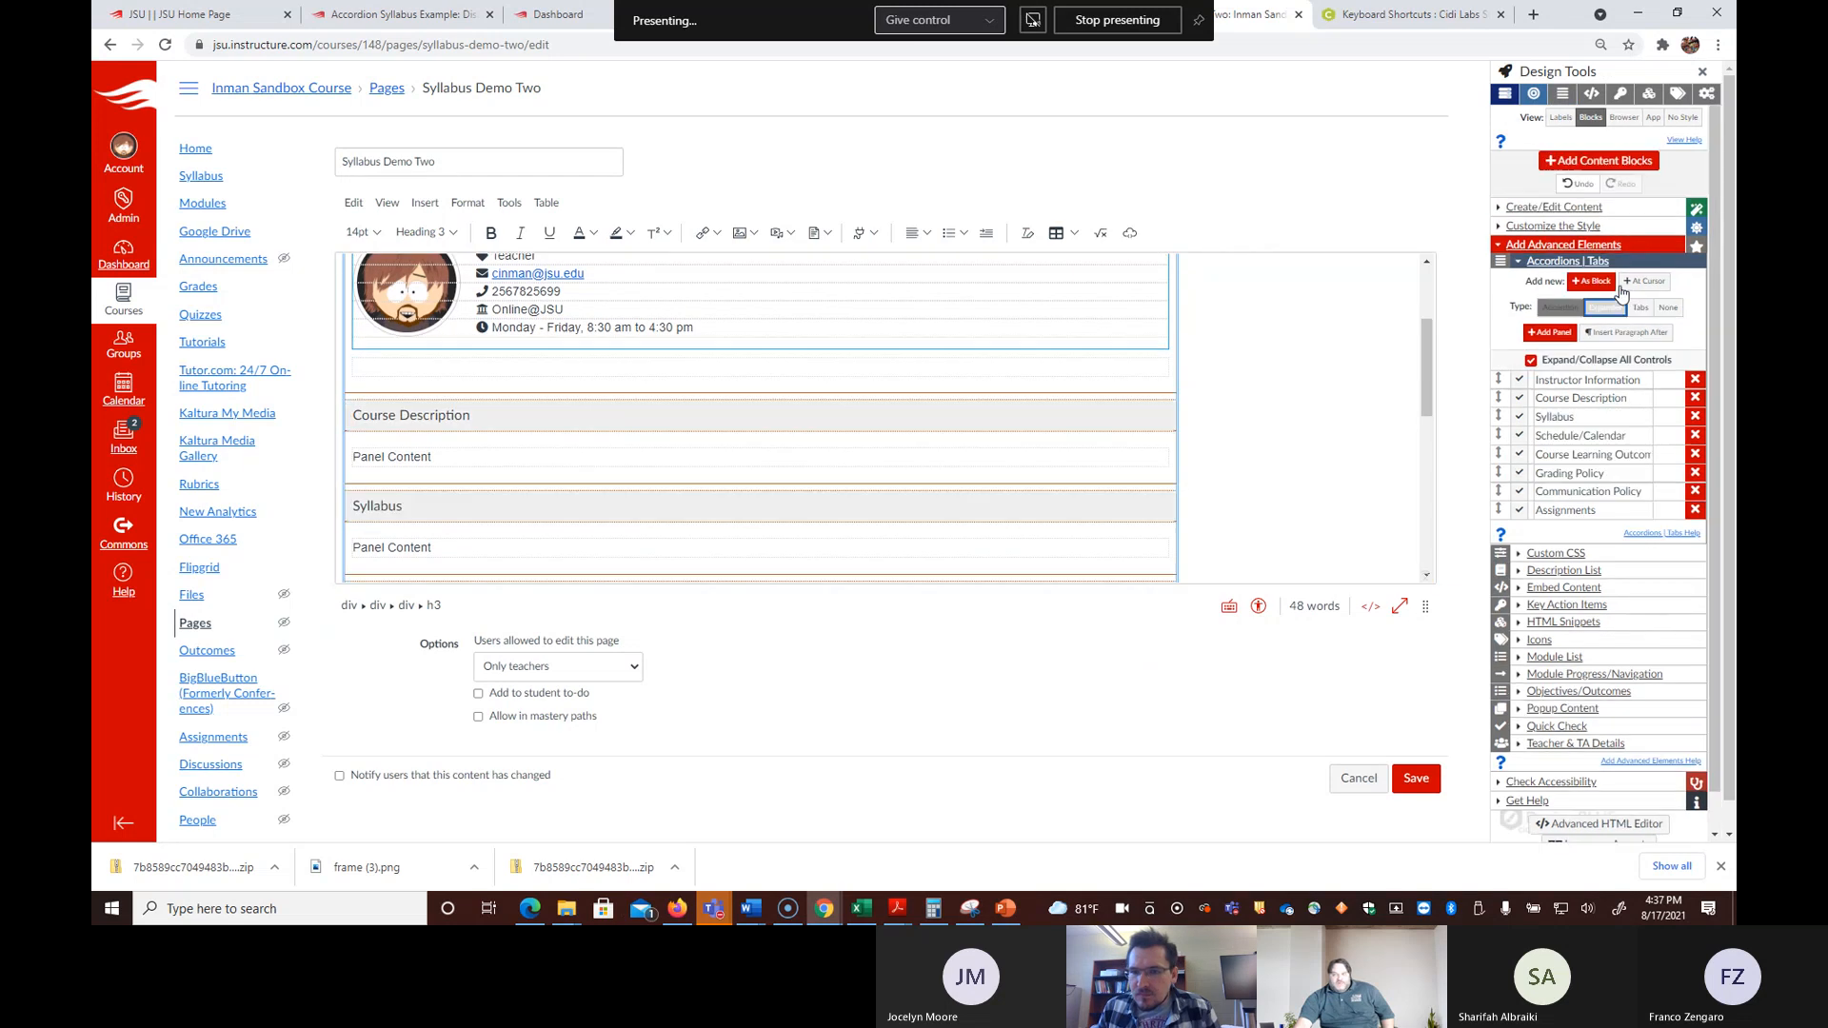
pyautogui.scroll(2, 1152, 447)
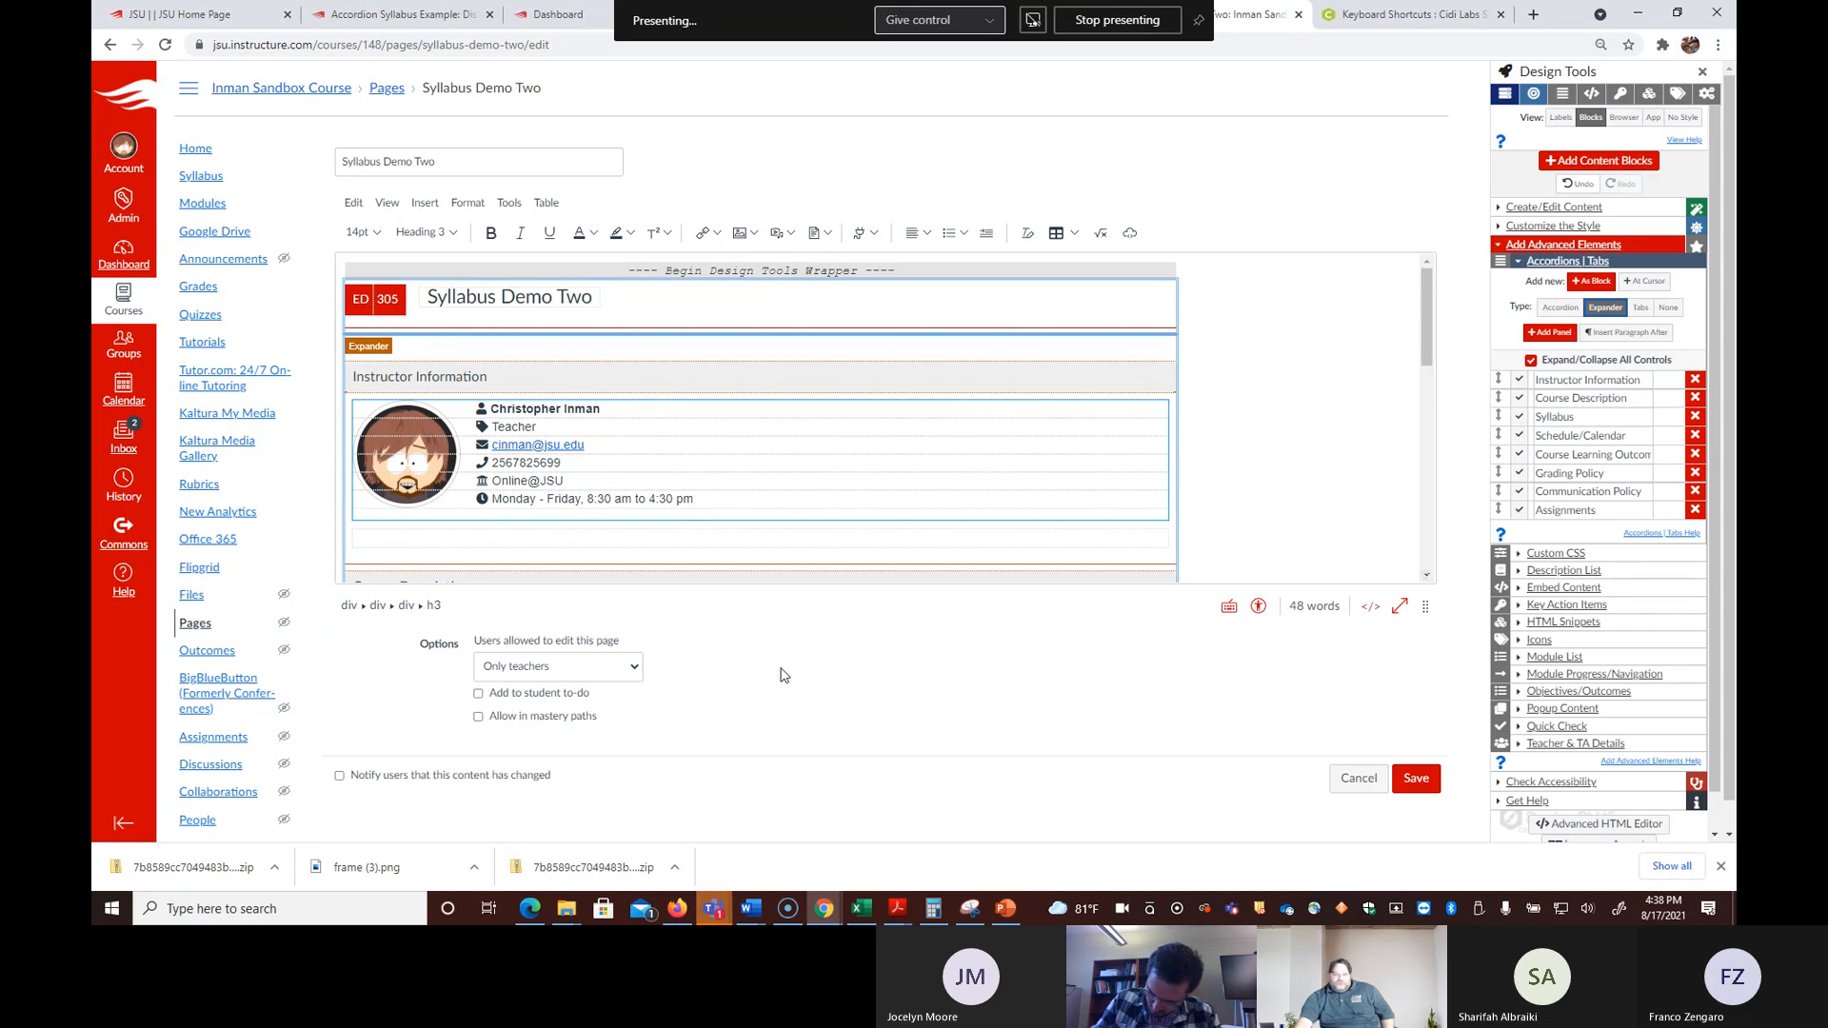
pyautogui.scroll(-4, 1069, 441)
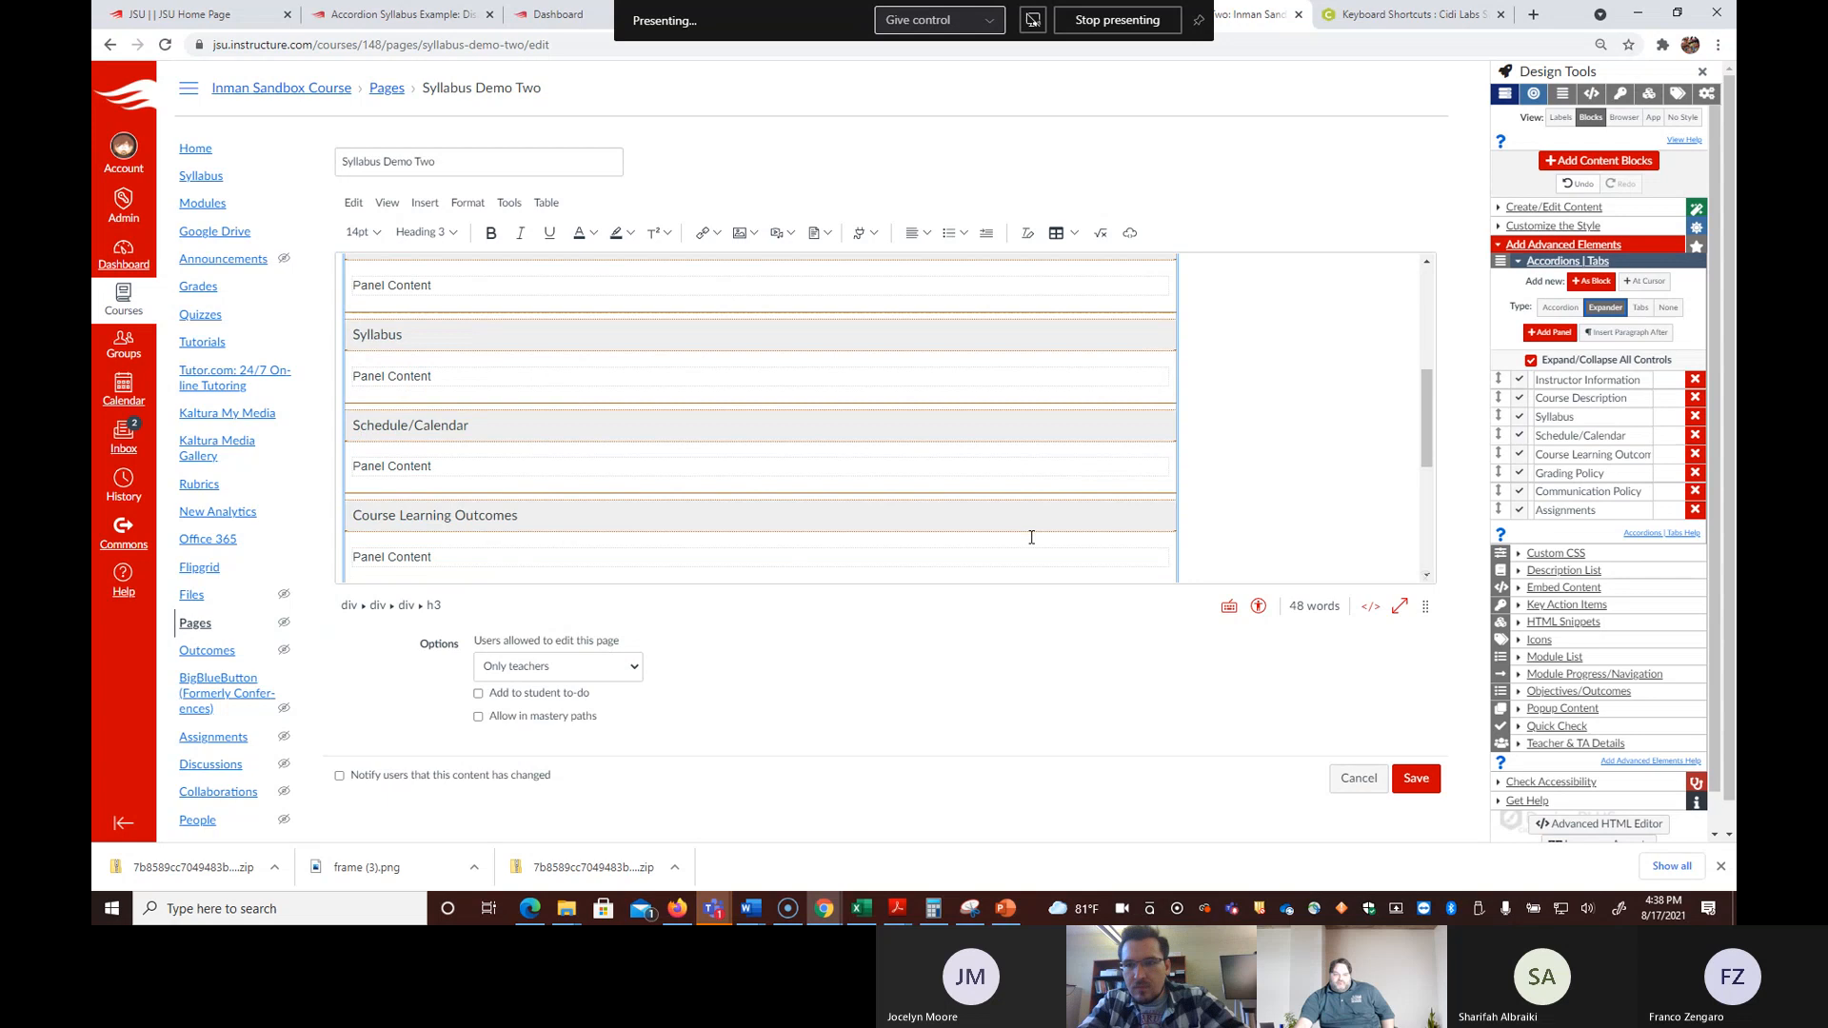
pyautogui.scroll(-4, 1031, 538)
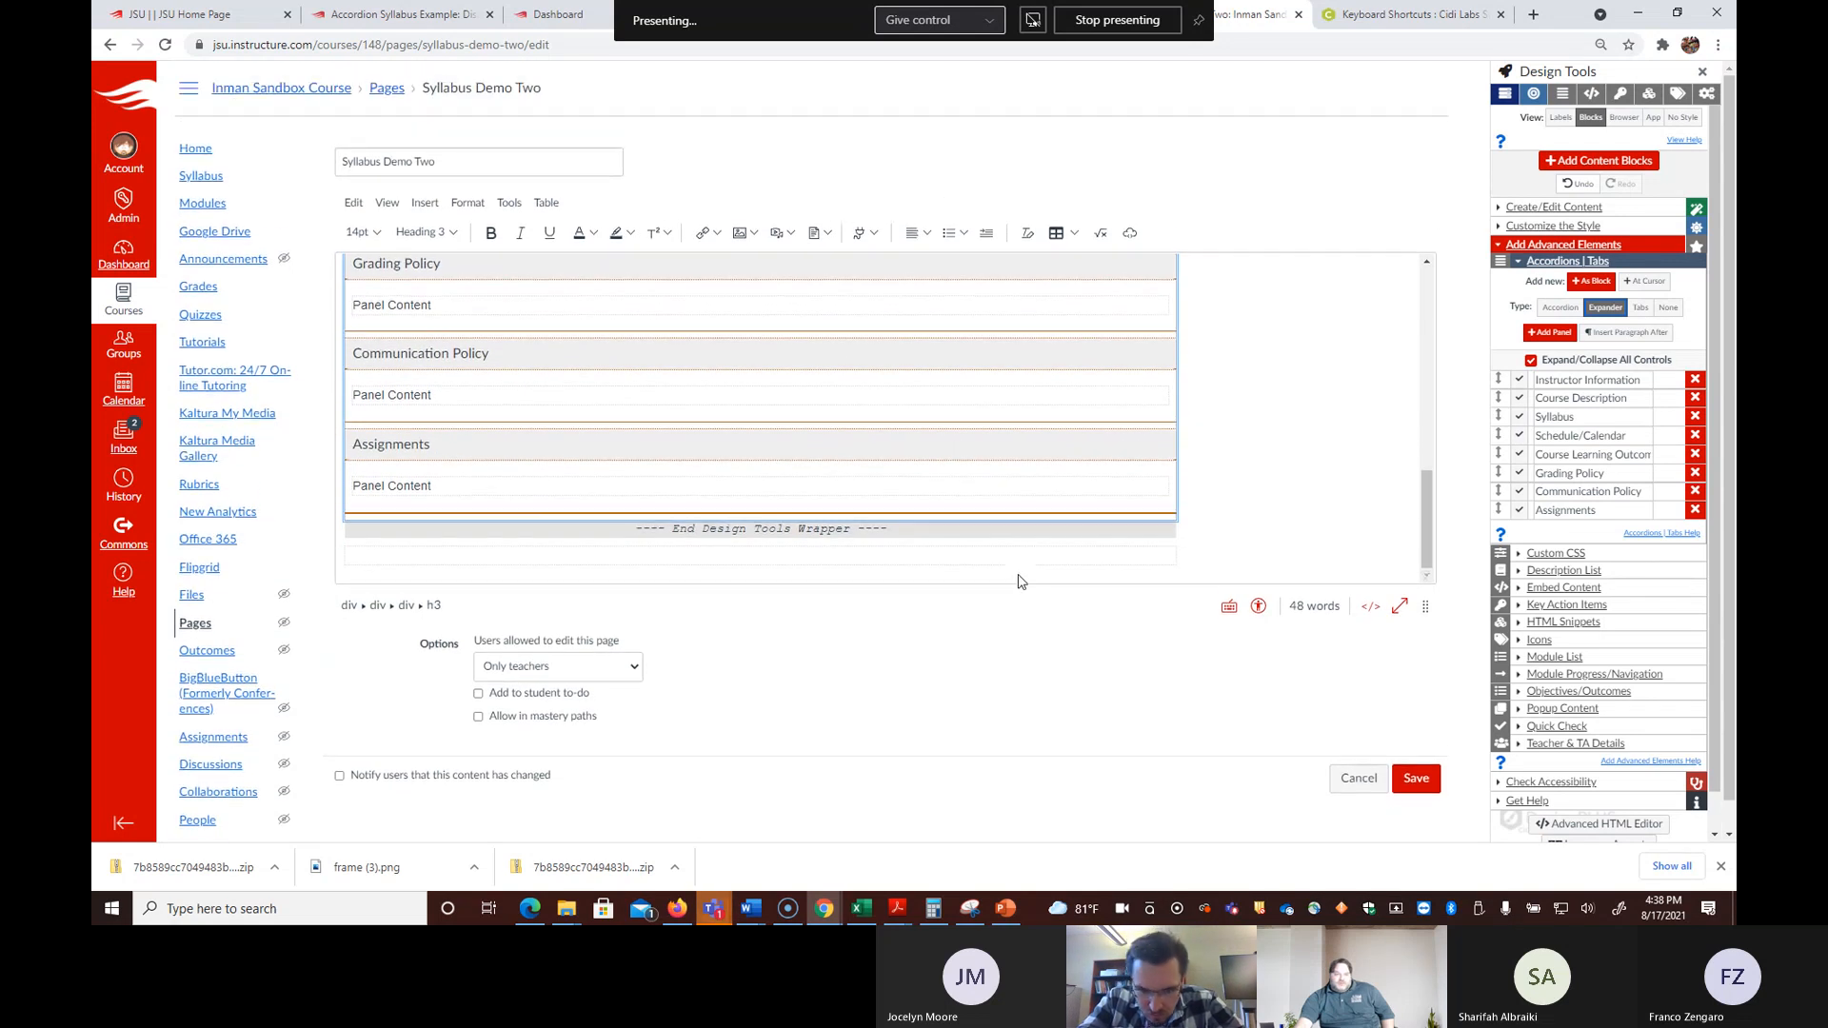